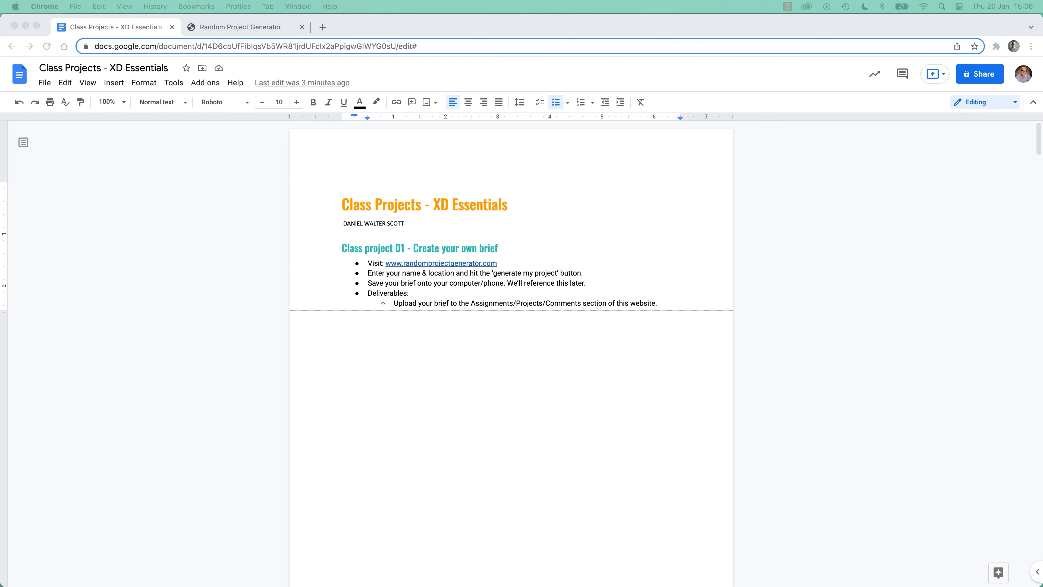
Locate the Class Projects - XD Essentials PDF in Exercise Files and examine the website link under Class project 01 in the online document
{"action": "left_click_drag", "start_coordinate": [0, 150], "coordinate": [613, 149]}
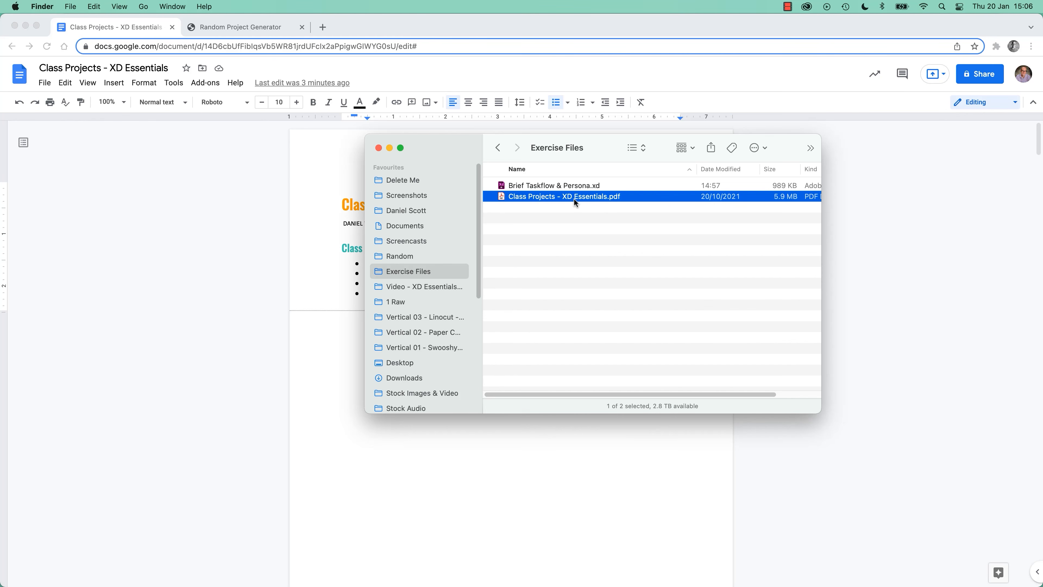
{"action": "left_click", "coordinate": [137, 252]}
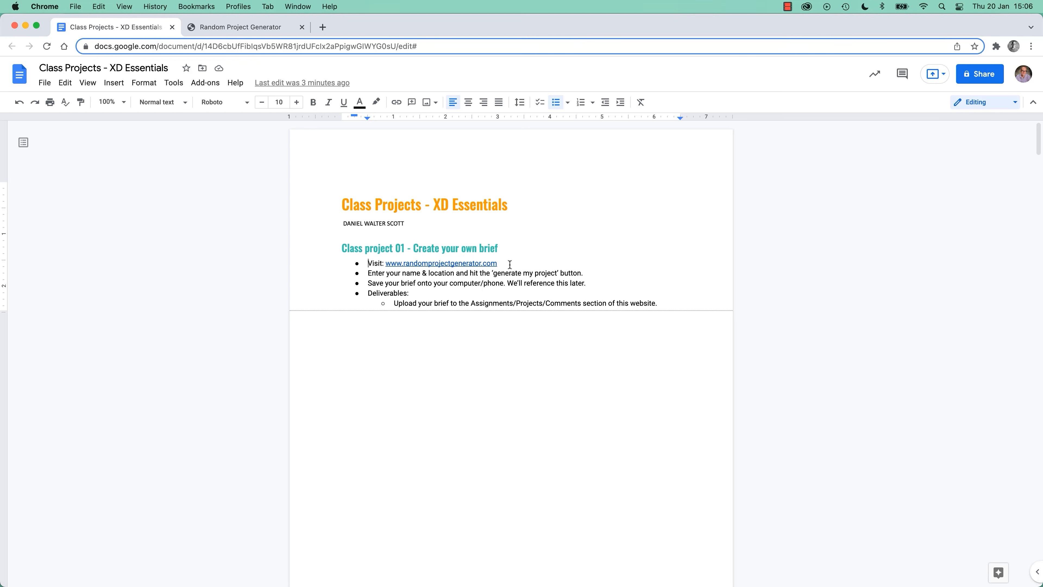
{"action": "left_click_drag", "start_coordinate": [509, 265], "coordinate": [385, 263]}
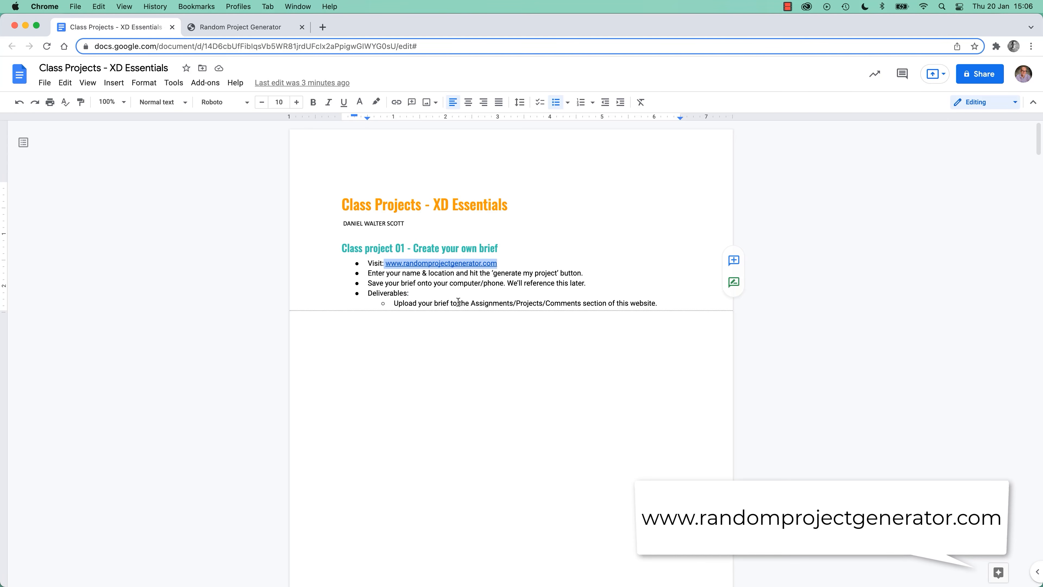
{"action": "left_click", "coordinate": [454, 291]}
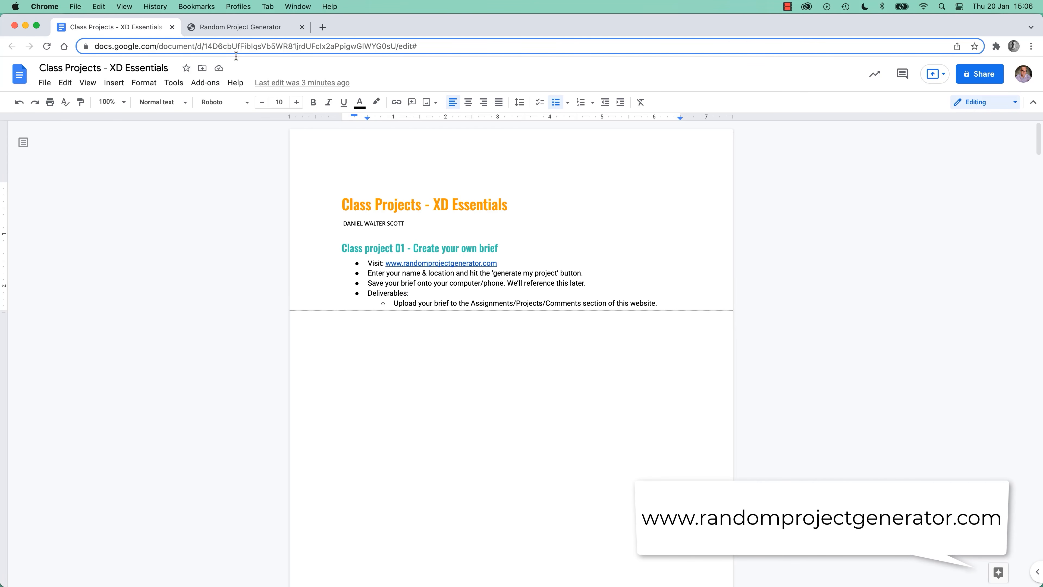
In the Random Project Generator, generate an Adobe XD brief from the last name and the location Limerick, and regenerate it once
{"action": "left_click", "coordinate": [256, 29]}
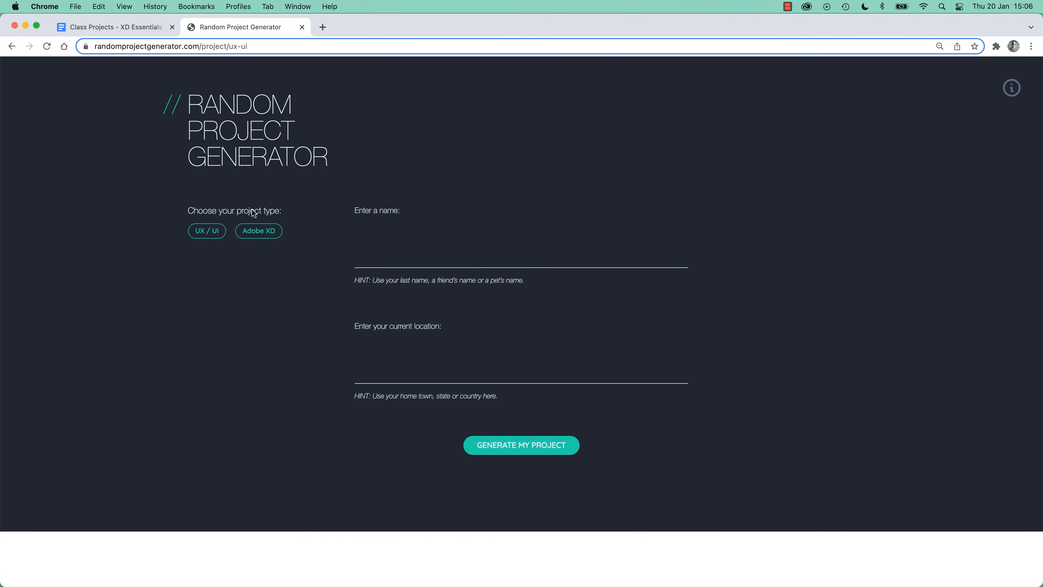
{"action": "left_click", "coordinate": [261, 237]}
{"action": "left_click", "coordinate": [393, 252]}
{"action": "type", "text": "Scott"}
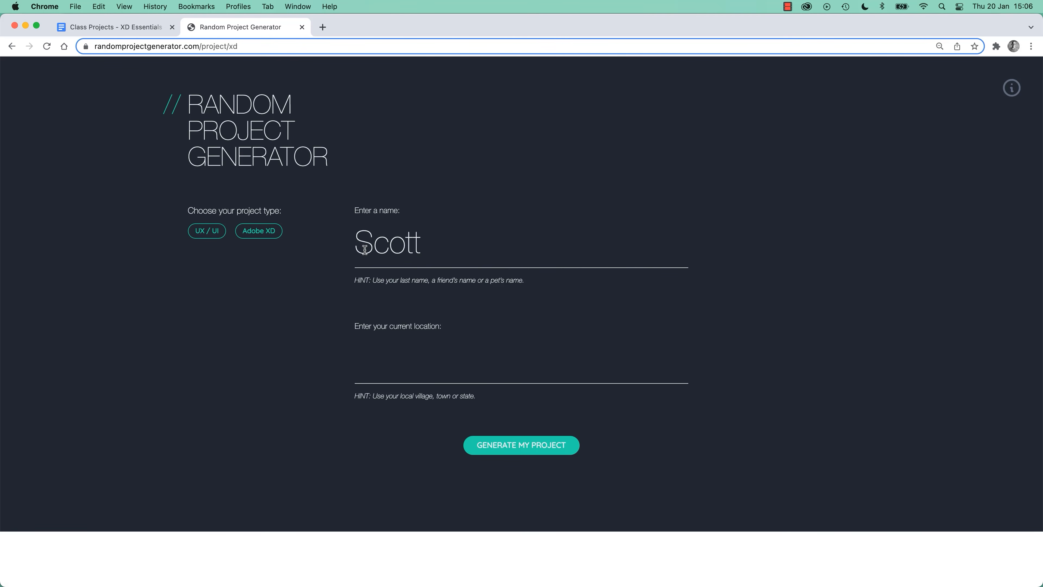
{"action": "left_click", "coordinate": [373, 368]}
{"action": "type", "text": "Lim"}
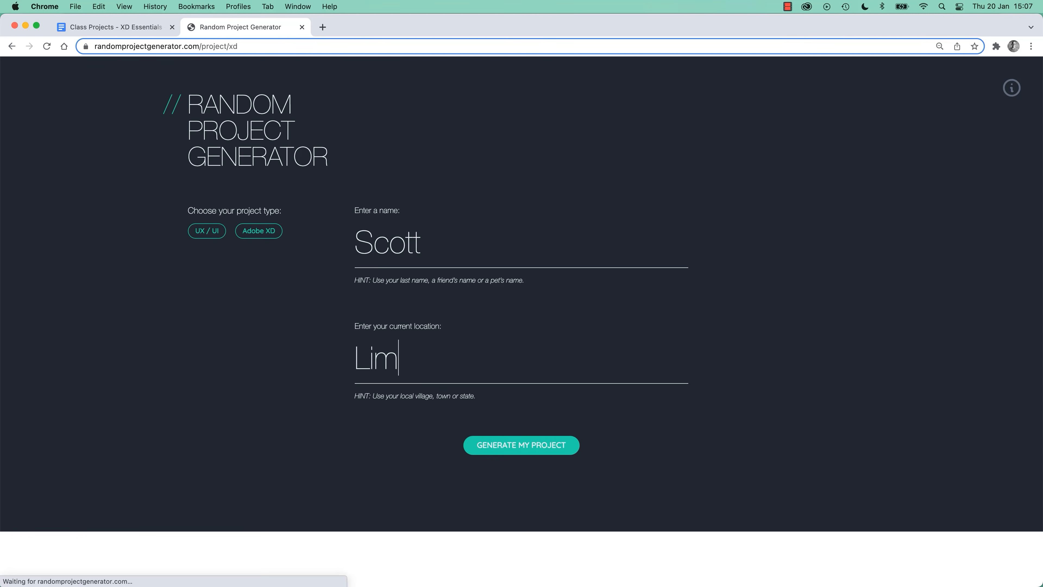
{"action": "type", "text": "erick"}
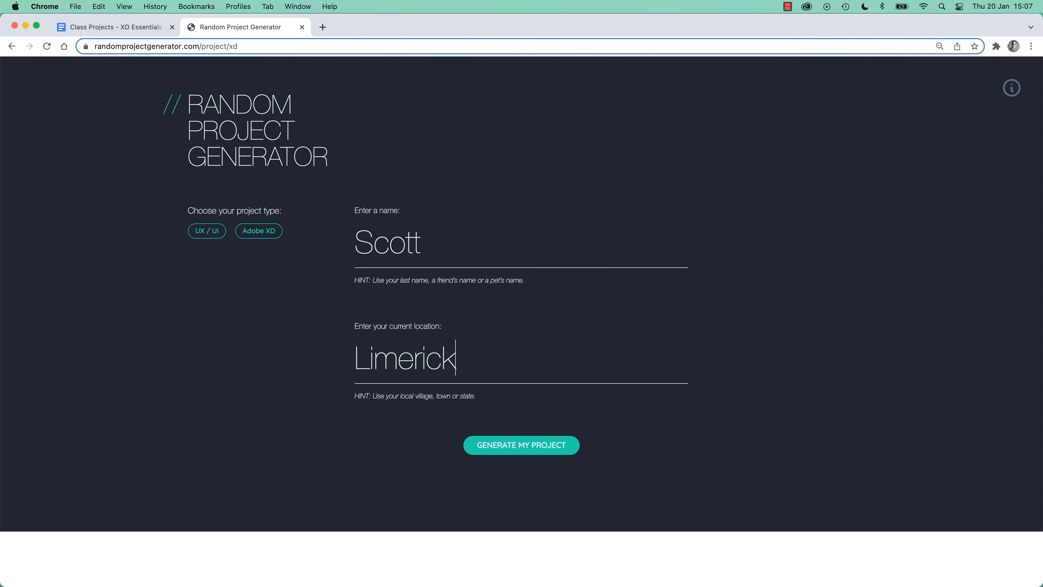
{"action": "left_click", "coordinate": [526, 446]}
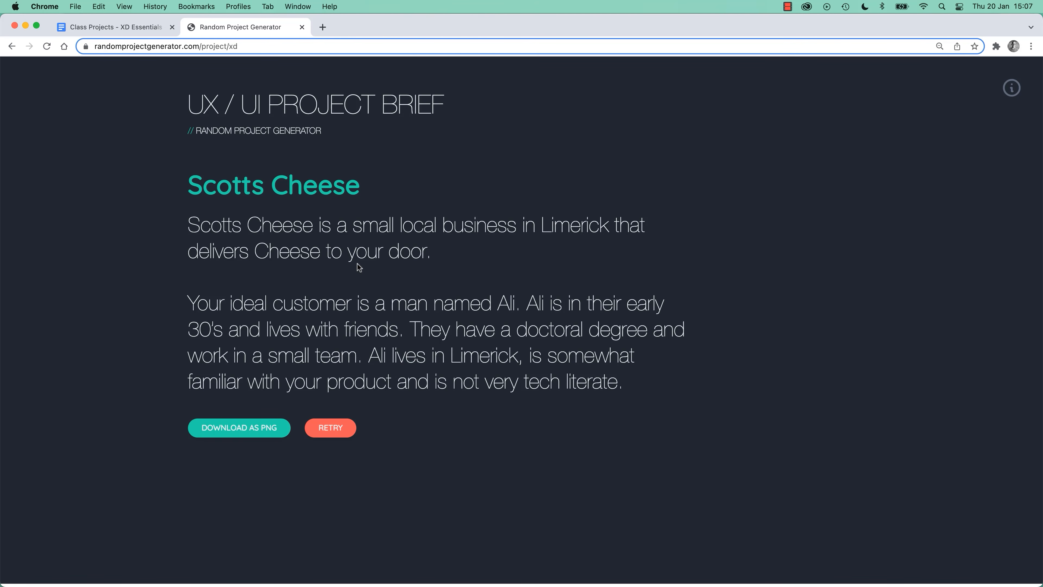
{"action": "left_click", "coordinate": [337, 435]}
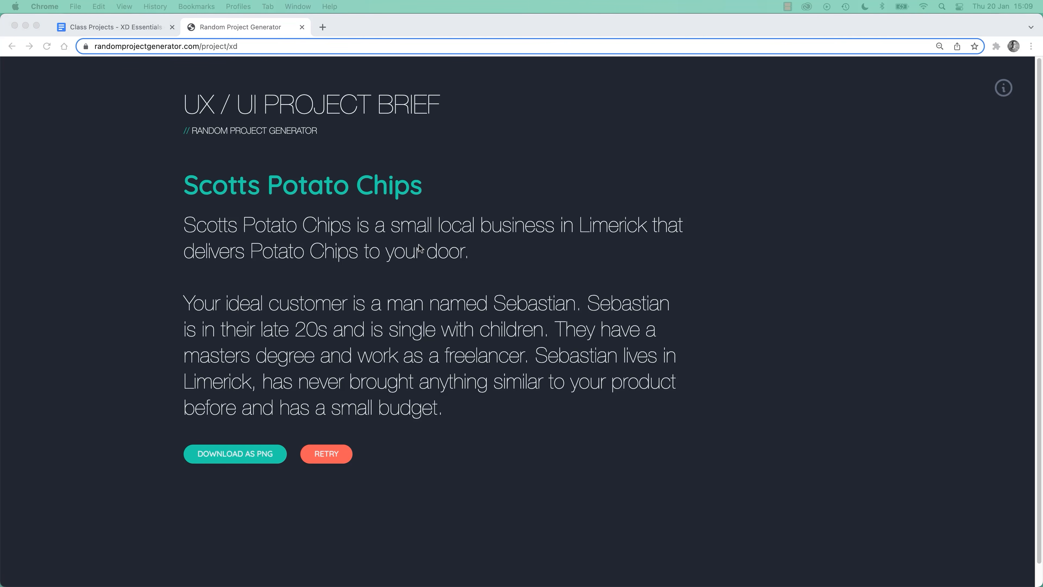
Return to the class projects document and review the remaining Class project 01 instructions, including the deliverables
{"action": "left_click", "coordinate": [467, 255]}
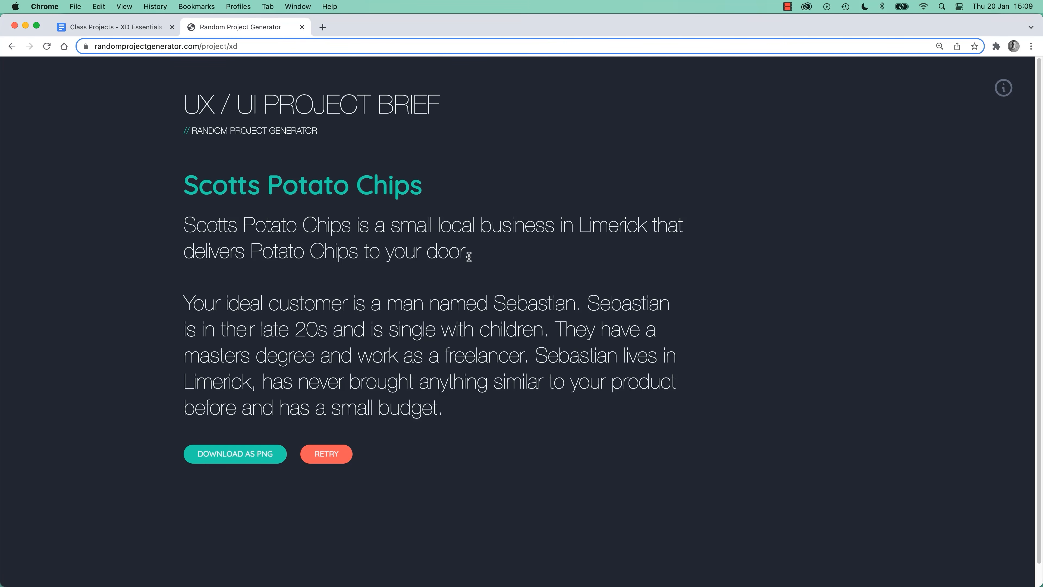
{"action": "left_click", "coordinate": [93, 26]}
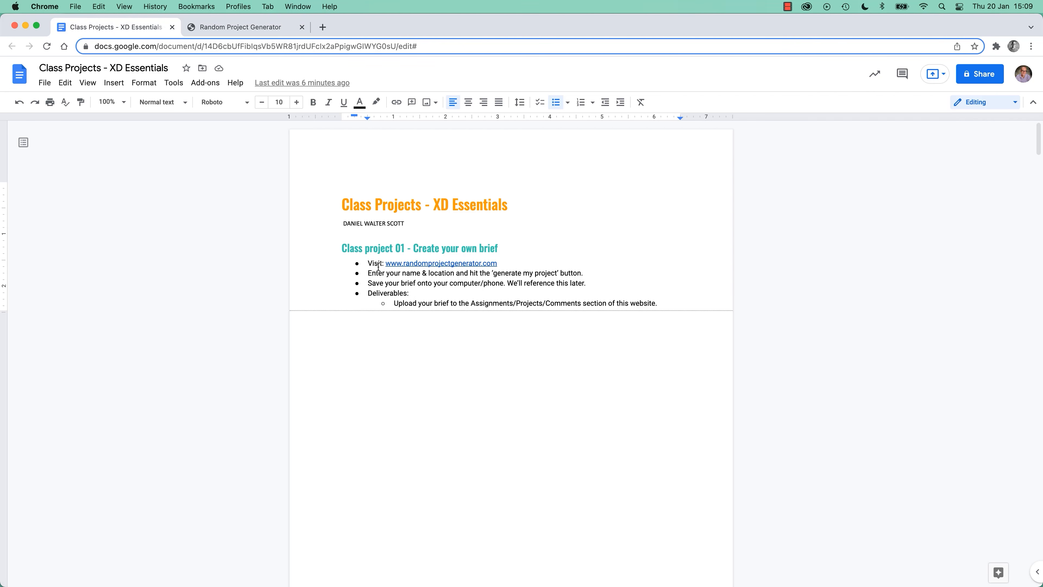
{"action": "triple_click", "coordinate": [376, 273]}
{"action": "triple_click", "coordinate": [374, 284]}
{"action": "double_click", "coordinate": [368, 293]}
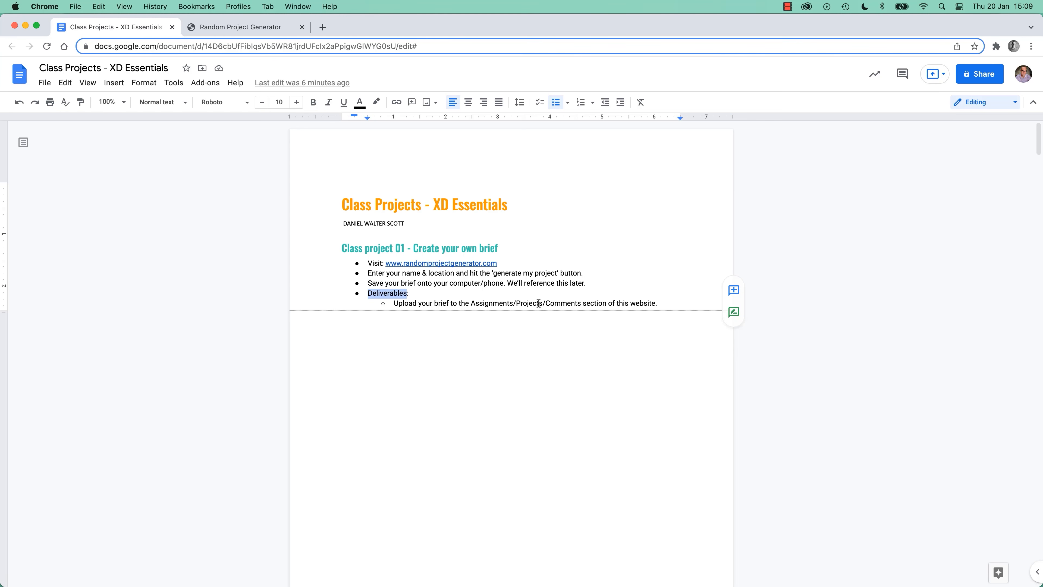
{"action": "left_click", "coordinate": [580, 304]}
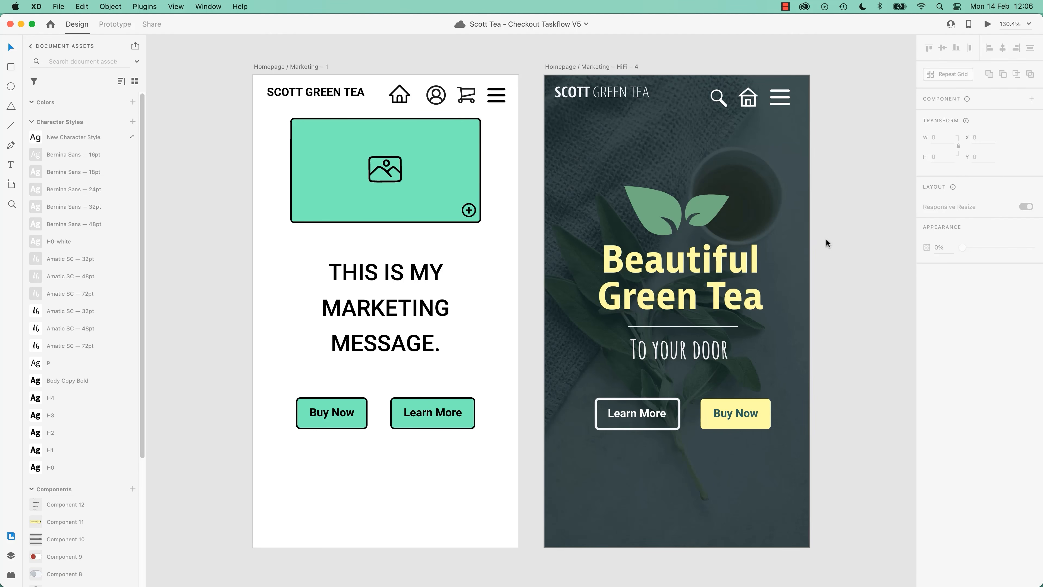
Compare the wireframe homepage artboard and its marketing message text with the HiFi homepage artboard beside it
{"action": "left_click", "coordinate": [301, 66]}
{"action": "left_click", "coordinate": [571, 69]}
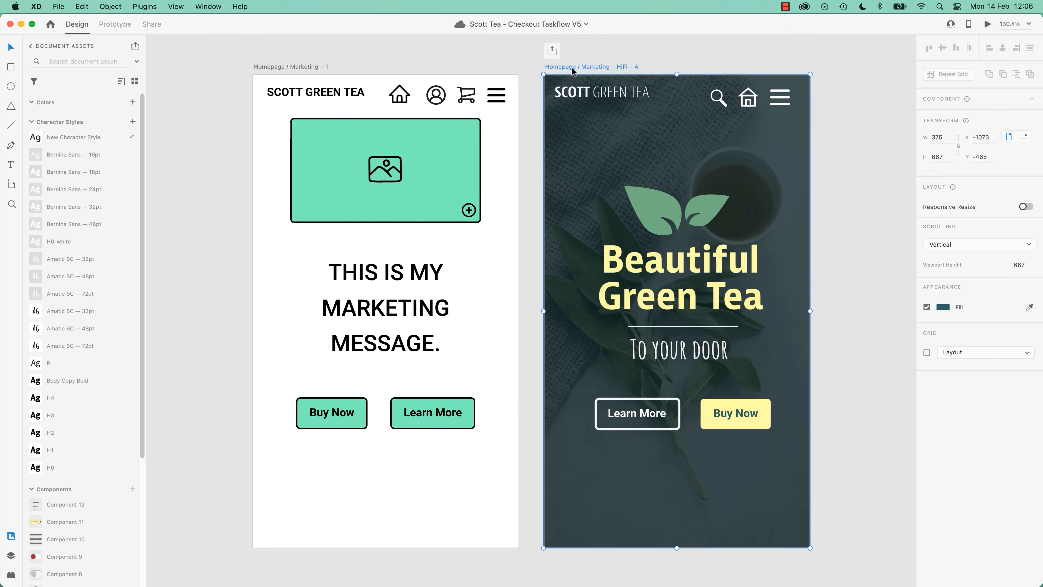
{"action": "left_click", "coordinate": [292, 67]}
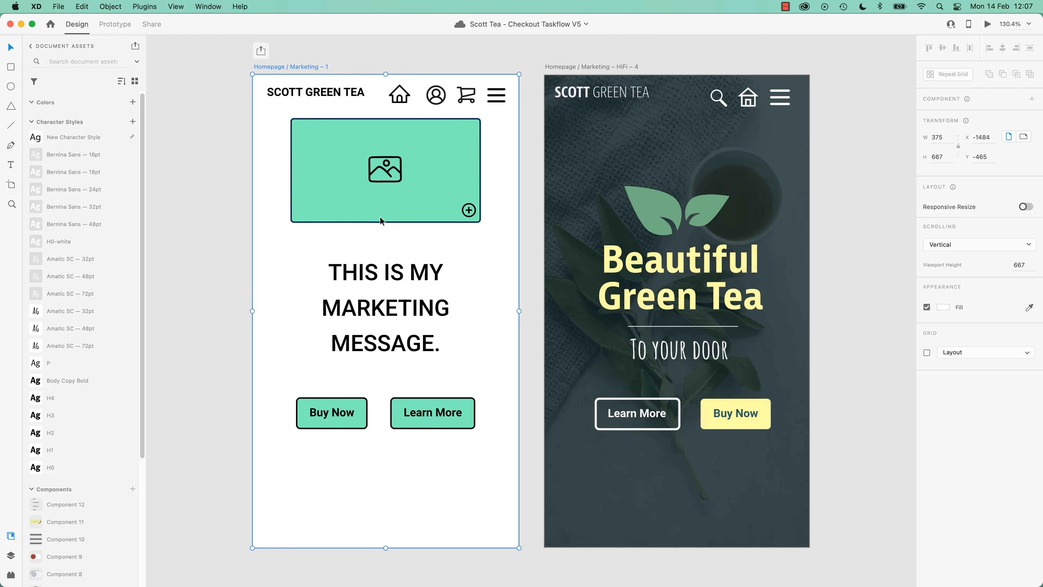
{"action": "left_click", "coordinate": [596, 65]}
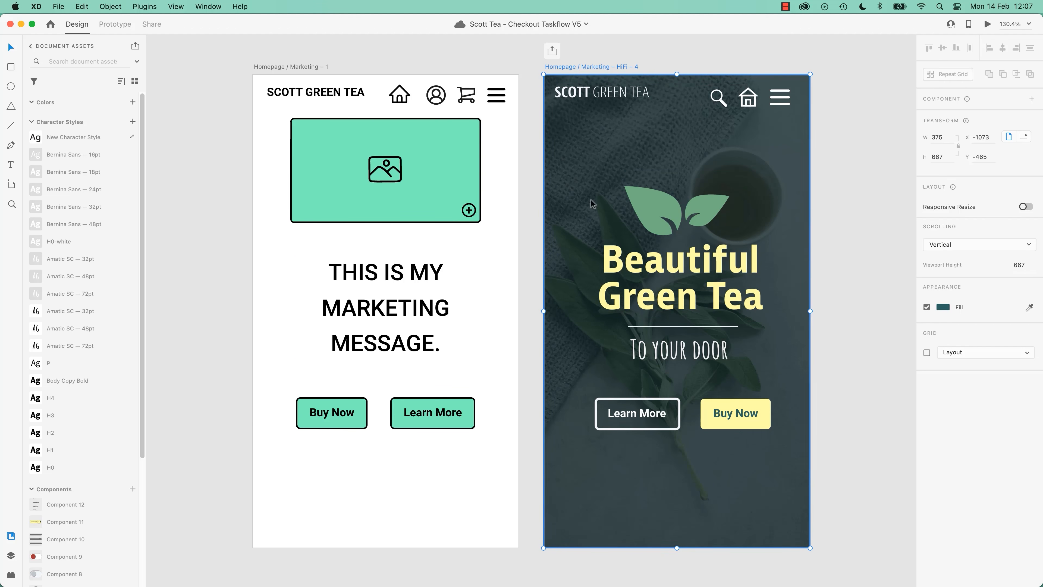
{"action": "left_click", "coordinate": [372, 289]}
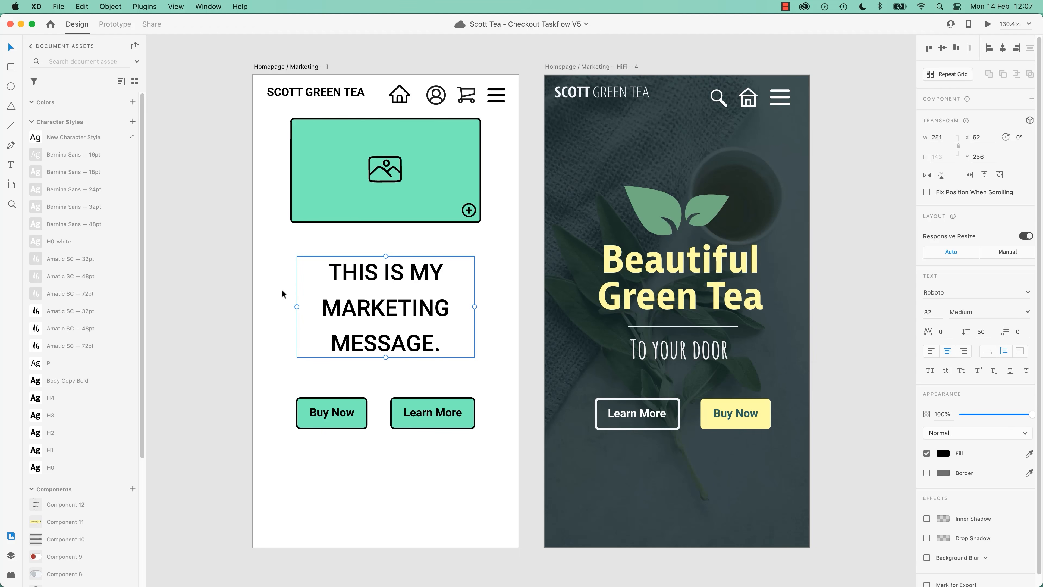
{"action": "left_click", "coordinate": [235, 291]}
Examine the Wire Frame row of artboards, from Homepage / Marketing through to Confirmation
{"action": "left_click_drag", "start_coordinate": [444, 408], "coordinate": [293, 25]}
{"action": "left_click_drag", "start_coordinate": [730, 351], "coordinate": [551, 156]}
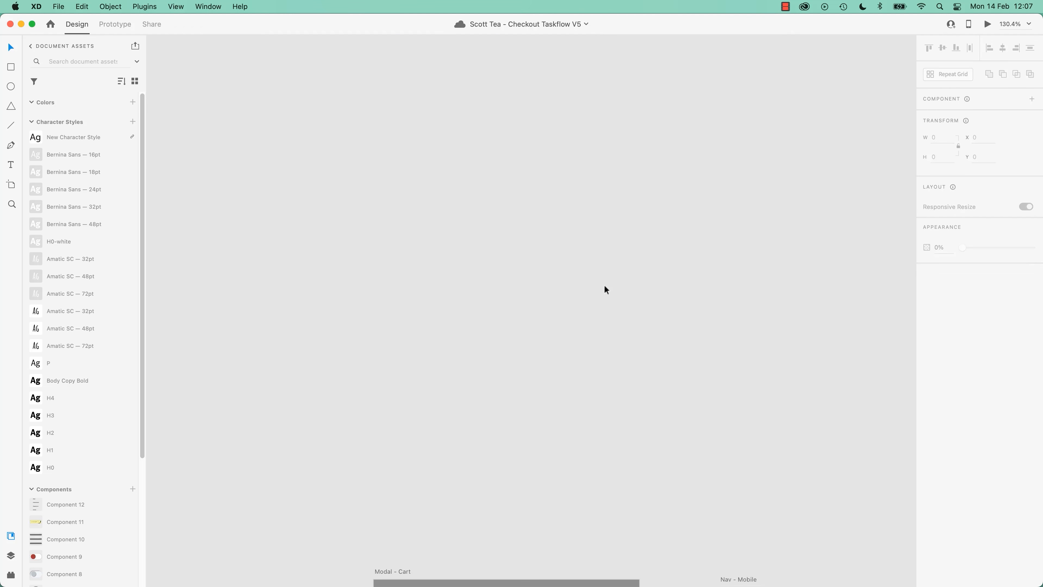
{"action": "key", "text": "super+minus"}
{"action": "key", "text": "super+minus"}
{"action": "left_click_drag", "start_coordinate": [632, 278], "coordinate": [322, 294]}
{"action": "left_click_drag", "start_coordinate": [451, 286], "coordinate": [306, 353]}
{"action": "left_click_drag", "start_coordinate": [393, 237], "coordinate": [221, 346]}
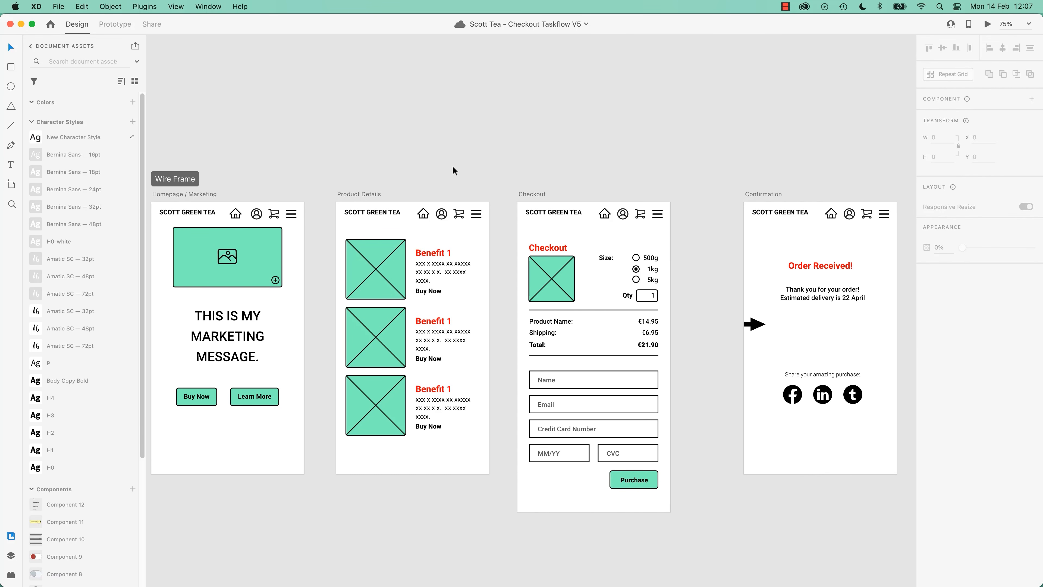
Compare the Hi Fi artboards and the homepage variations with their Wire Frame counterparts
{"action": "scroll", "coordinate": [475, 223], "scroll_direction": "down", "scroll_amount": 10}
{"action": "scroll", "coordinate": [475, 223], "scroll_direction": "left", "scroll_amount": 3}
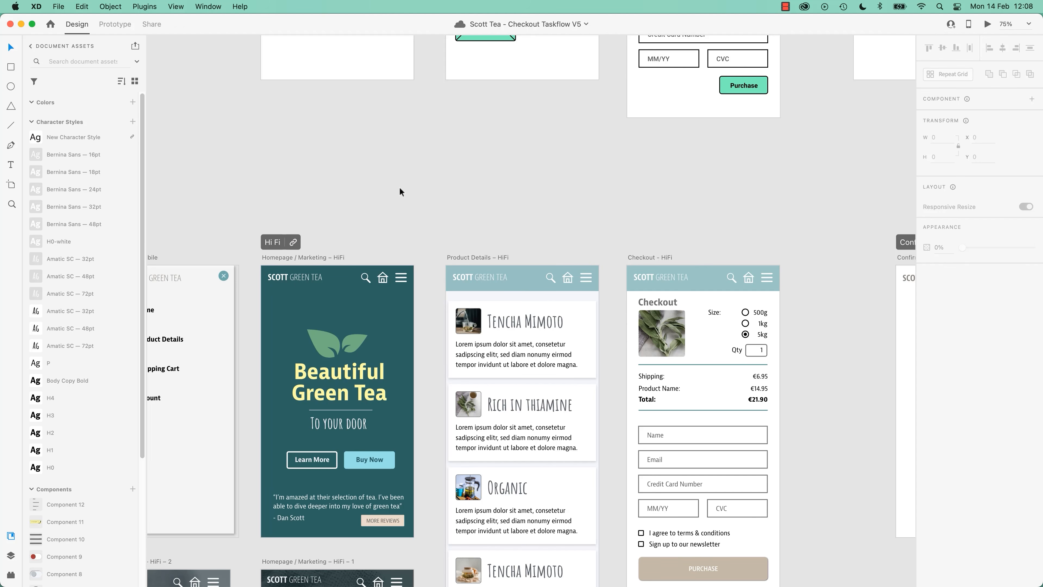
{"action": "scroll", "coordinate": [400, 189], "scroll_direction": "up", "scroll_amount": 10}
{"action": "scroll", "coordinate": [400, 188], "scroll_direction": "right", "scroll_amount": 1}
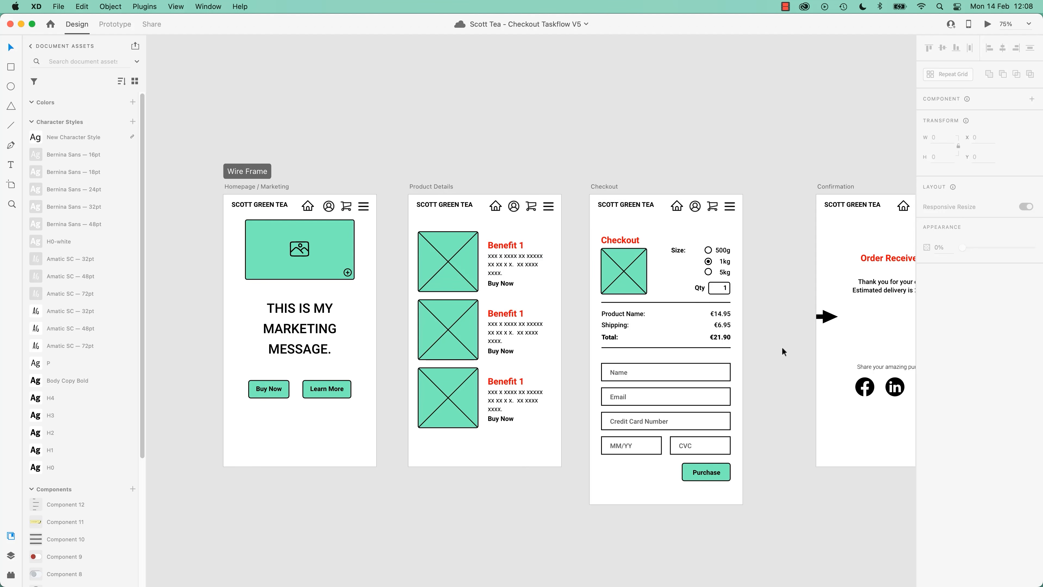
{"action": "left_click_drag", "start_coordinate": [492, 531], "coordinate": [552, 163]}
{"action": "left_click_drag", "start_coordinate": [550, 345], "coordinate": [705, 94]}
{"action": "left_click_drag", "start_coordinate": [649, 339], "coordinate": [650, 187]}
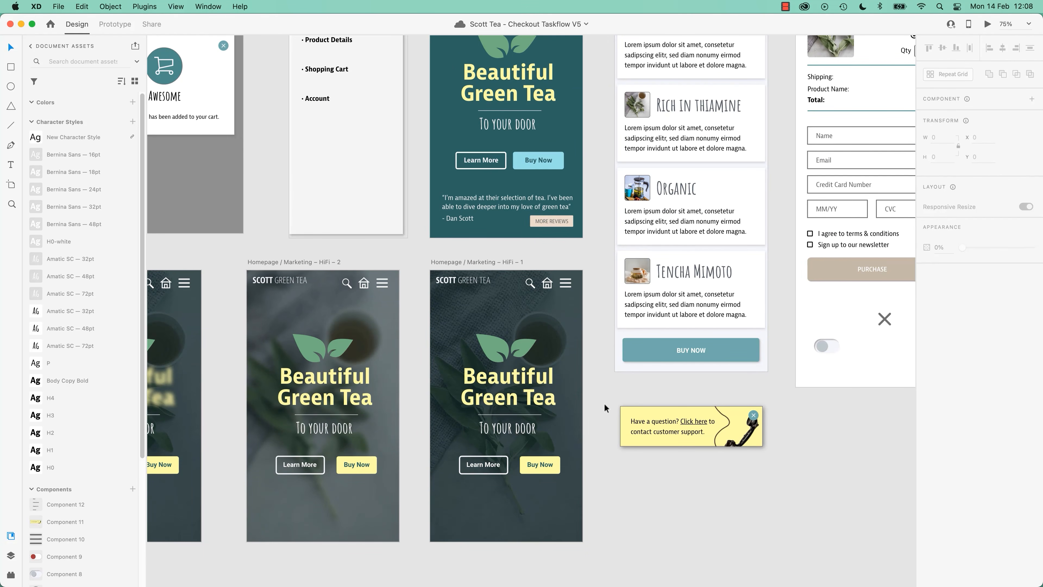
{"action": "scroll", "coordinate": [599, 391], "scroll_direction": "up", "scroll_amount": 10}
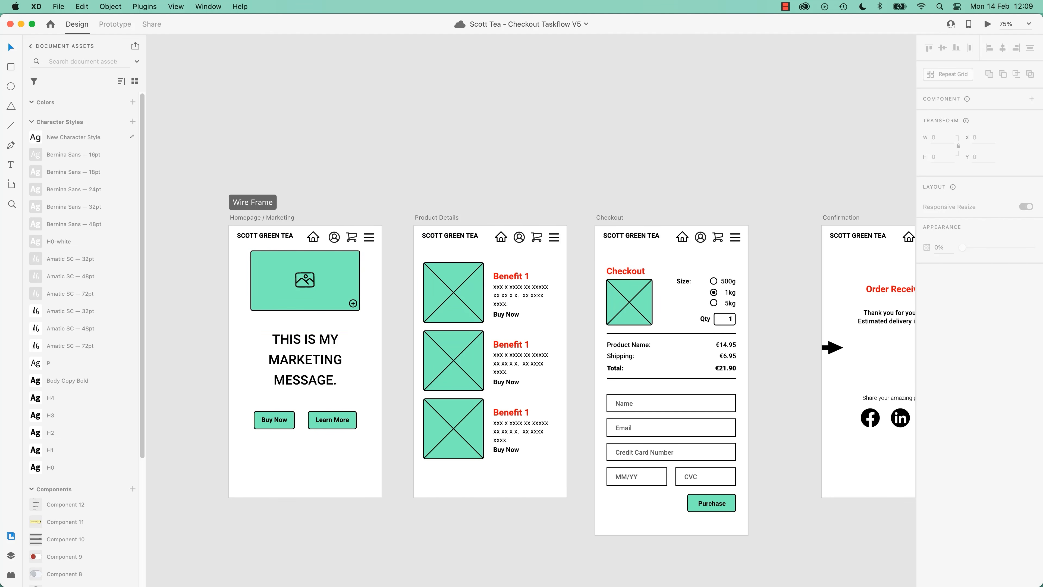
Switch to Chrome to examine image results for "ux wireframes xd", previewing two wireframe examples against the Wire Frame artboards in Adobe XD
{"action": "key", "text": "super+Tab"}
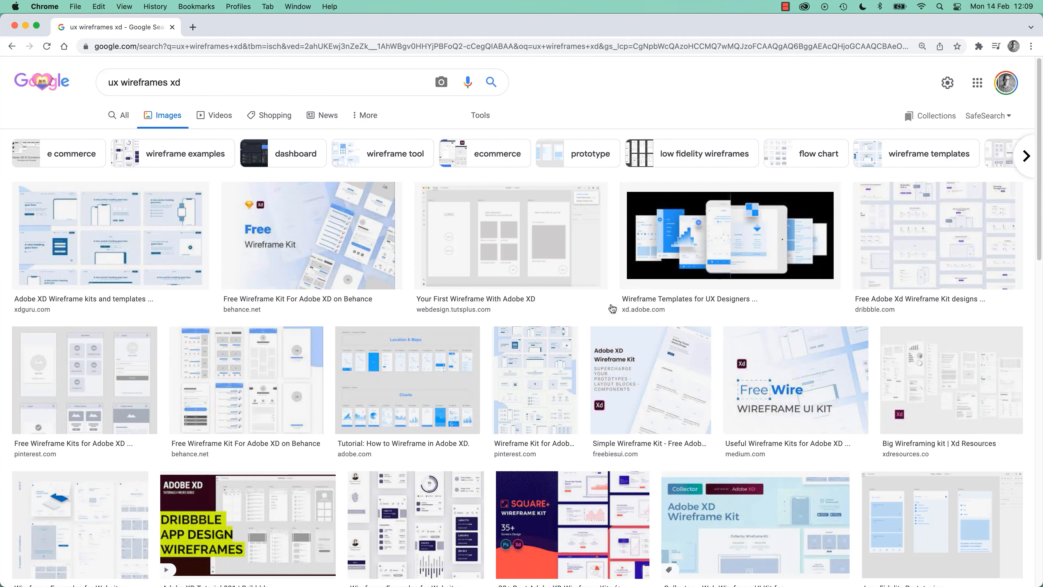
{"action": "left_click", "coordinate": [607, 317]}
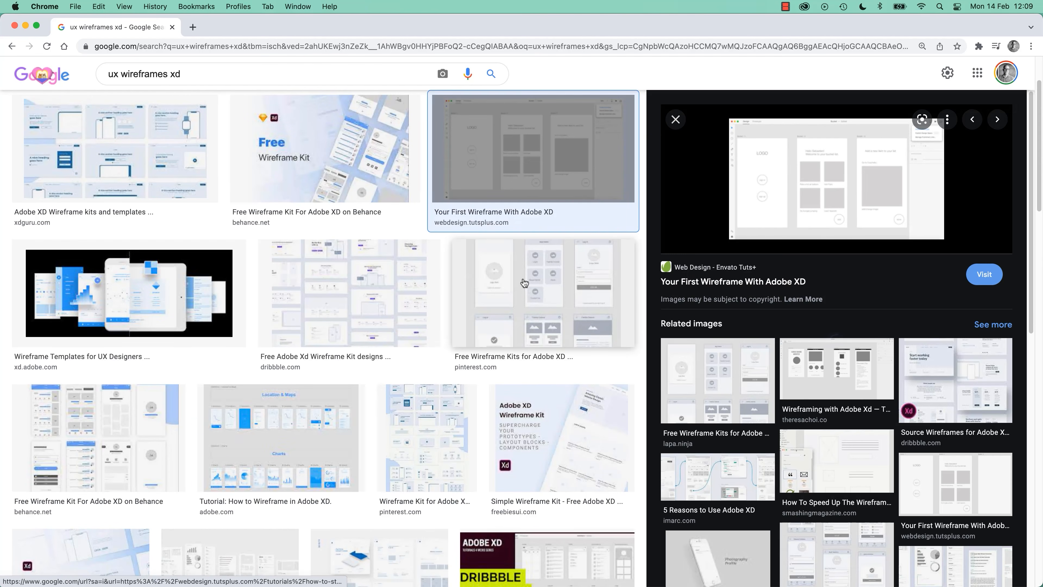
{"action": "left_click", "coordinate": [140, 284]}
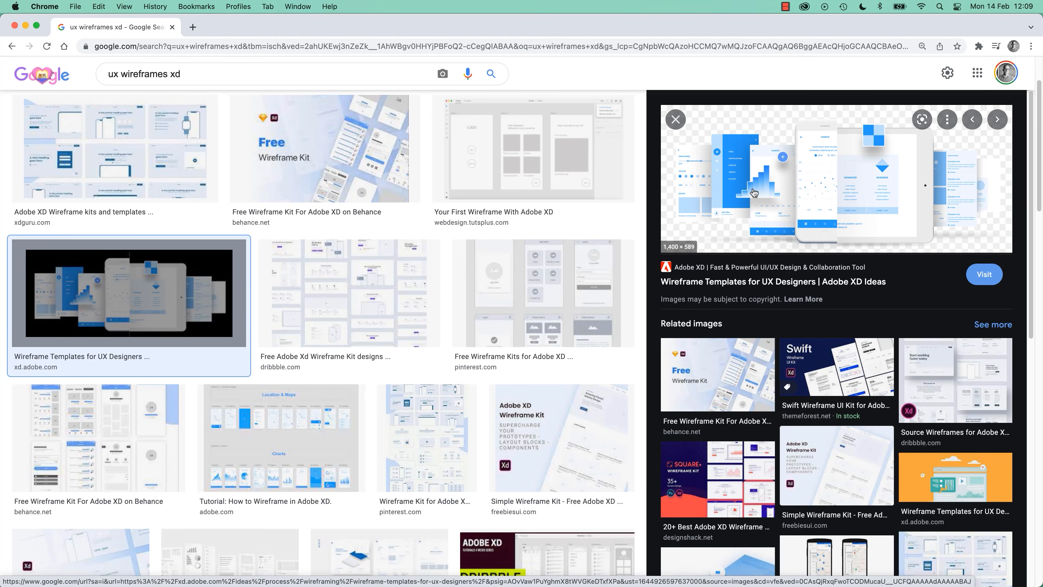
{"action": "key", "text": "super+Tab"}
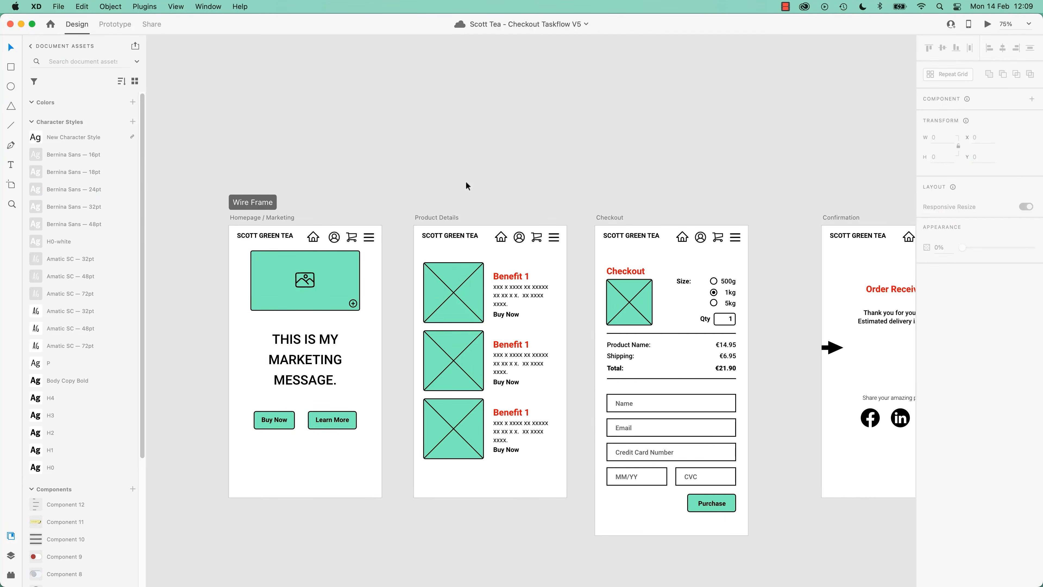
{"action": "key", "text": "super+Tab"}
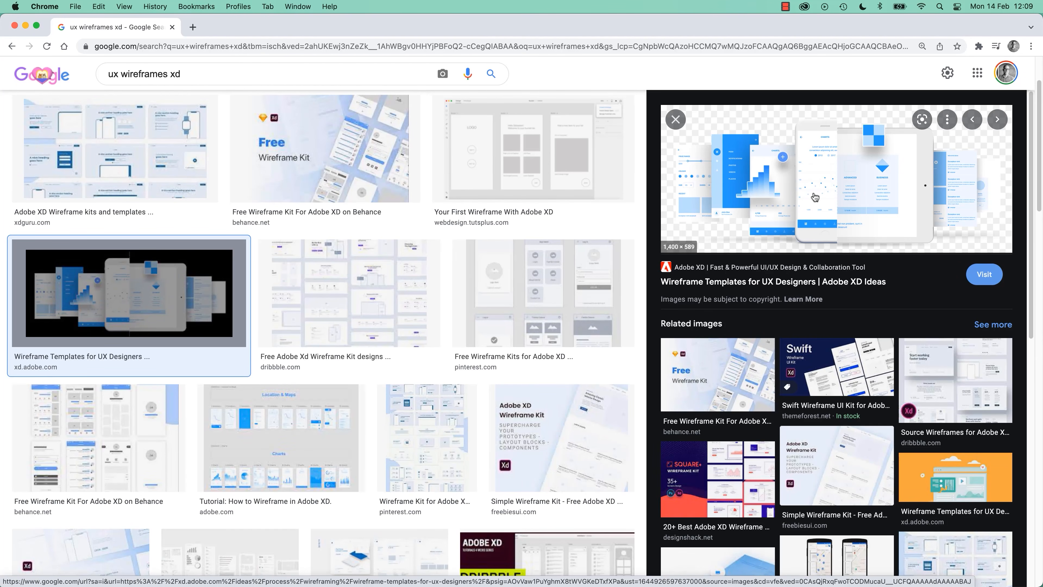
{"action": "key", "text": "super+Tab"}
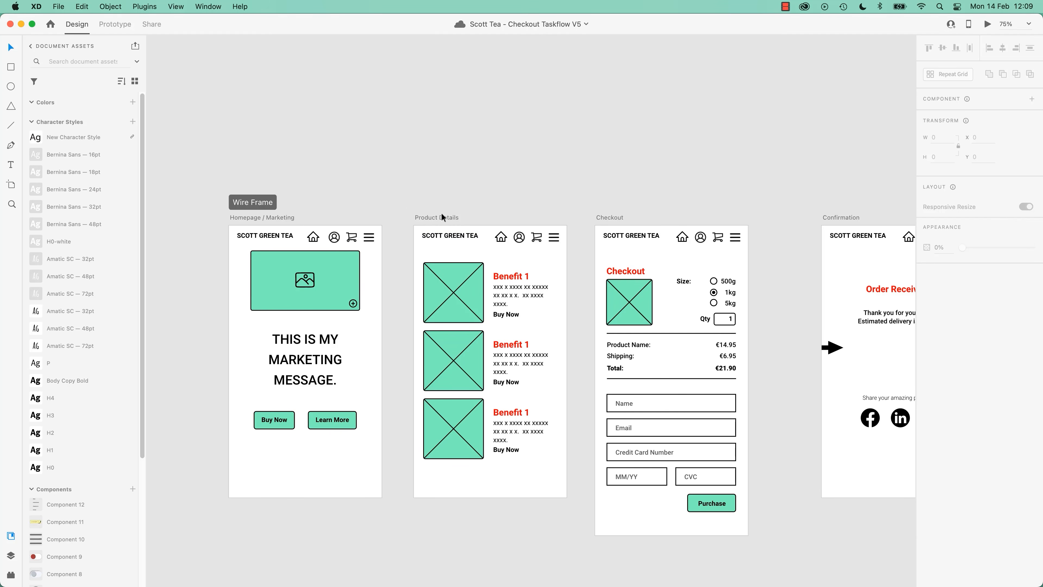
Examine the Hi Fi artboards, the homepage variations and the Confirmation Animation sequence
{"action": "scroll", "coordinate": [486, 410], "scroll_direction": "down", "scroll_amount": 10}
{"action": "scroll", "coordinate": [554, 269], "scroll_direction": "down", "scroll_amount": 5}
{"action": "scroll", "coordinate": [555, 269], "scroll_direction": "left", "scroll_amount": 3}
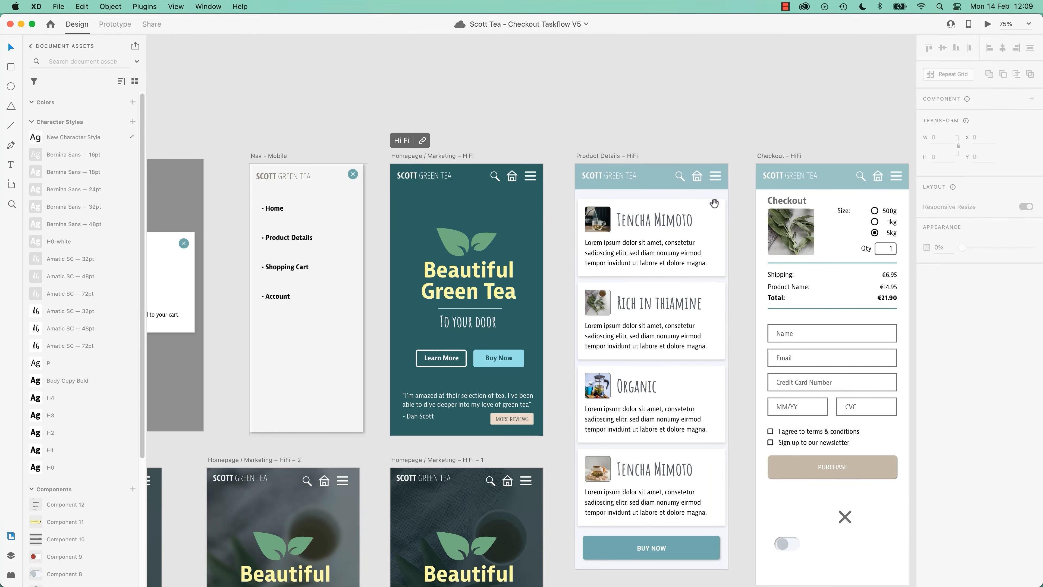
{"action": "scroll", "coordinate": [549, 236], "scroll_direction": "up", "scroll_amount": 3}
{"action": "scroll", "coordinate": [549, 236], "scroll_direction": "left", "scroll_amount": 1}
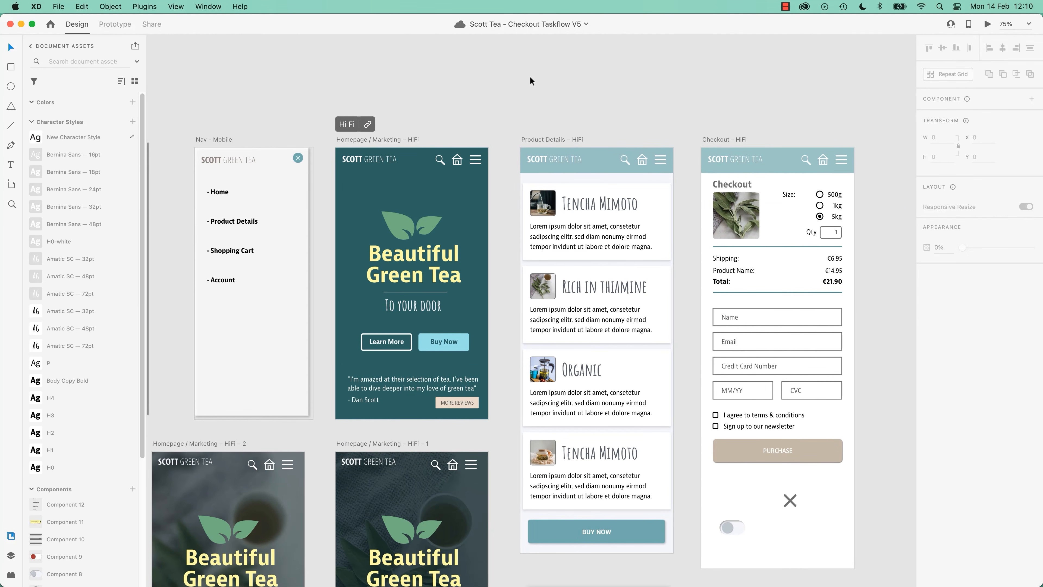
{"action": "scroll", "coordinate": [530, 80], "scroll_direction": "down", "scroll_amount": 6}
{"action": "scroll", "coordinate": [530, 81], "scroll_direction": "left", "scroll_amount": 3}
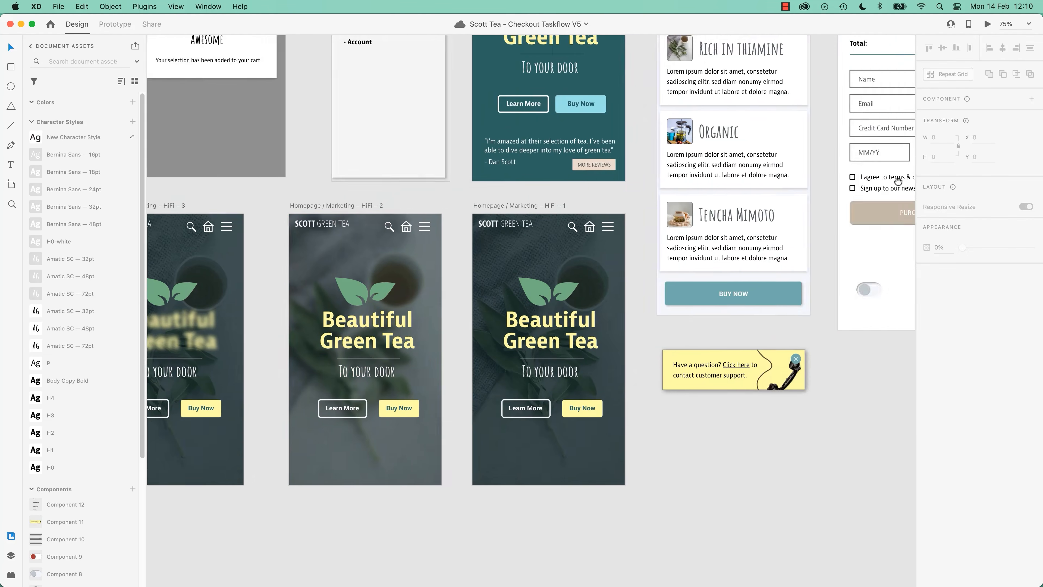
{"action": "left_click_drag", "start_coordinate": [897, 181], "coordinate": [370, 326]}
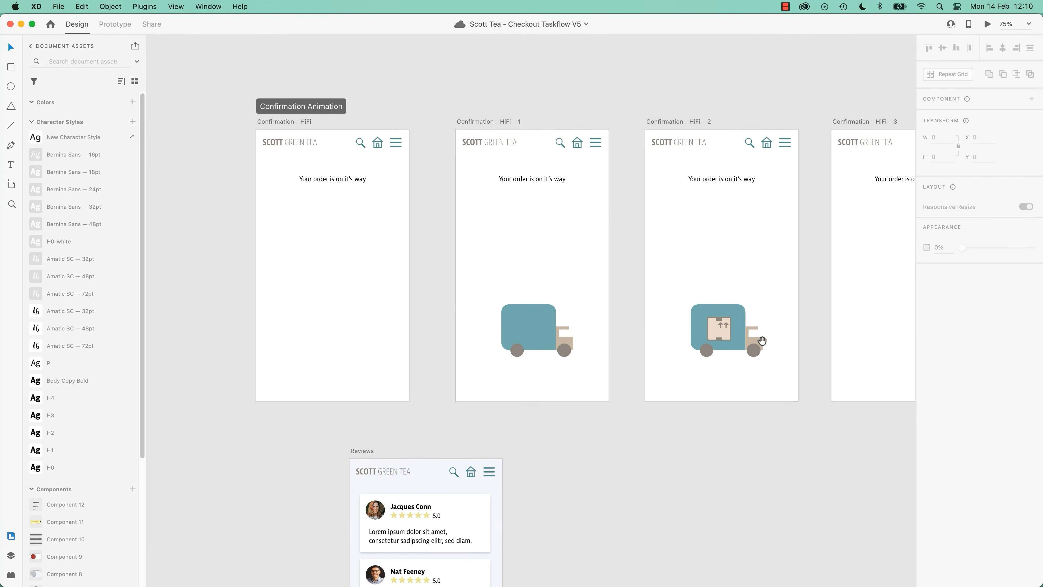
{"action": "scroll", "coordinate": [762, 340], "scroll_direction": "left", "scroll_amount": 15}
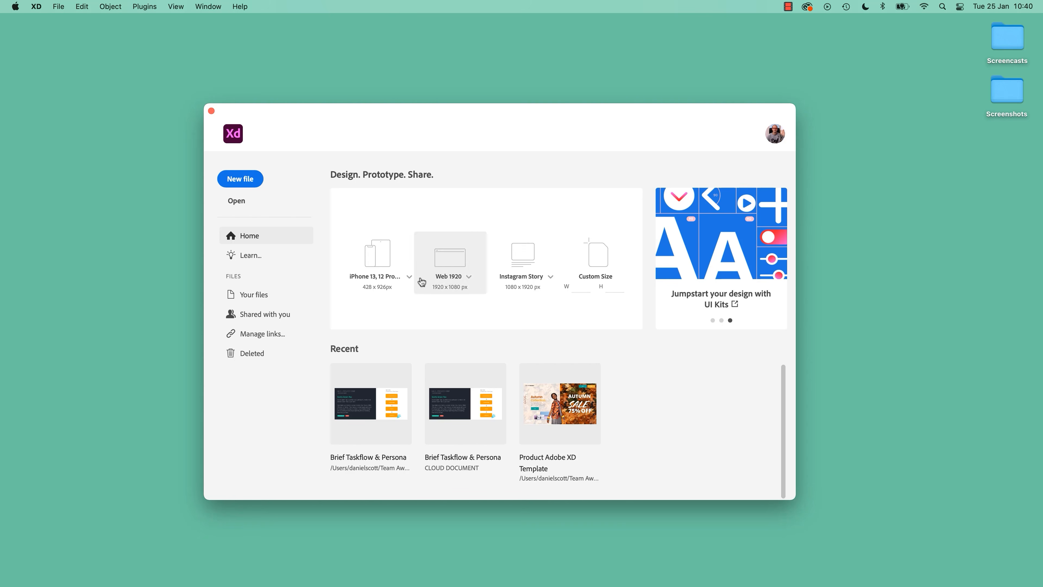
{"action": "left_click", "coordinate": [238, 179]}
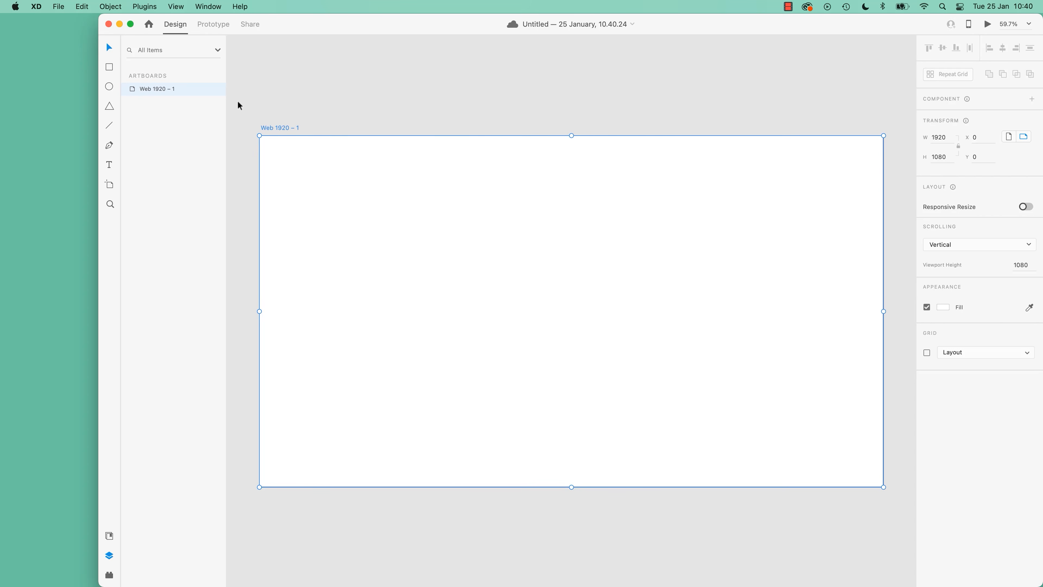
{"action": "left_click", "coordinate": [64, 8]}
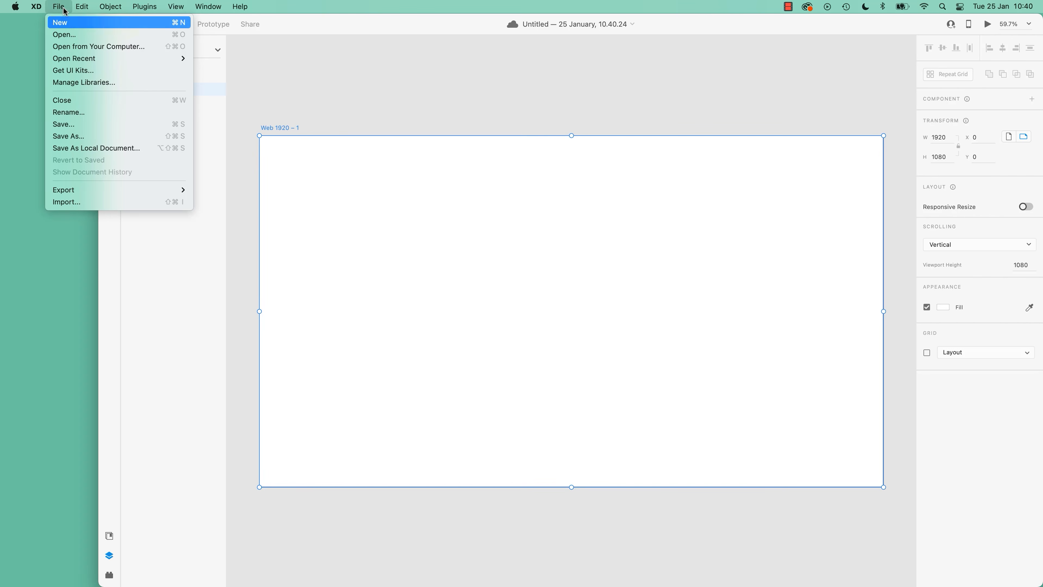
{"action": "left_click", "coordinate": [102, 100]}
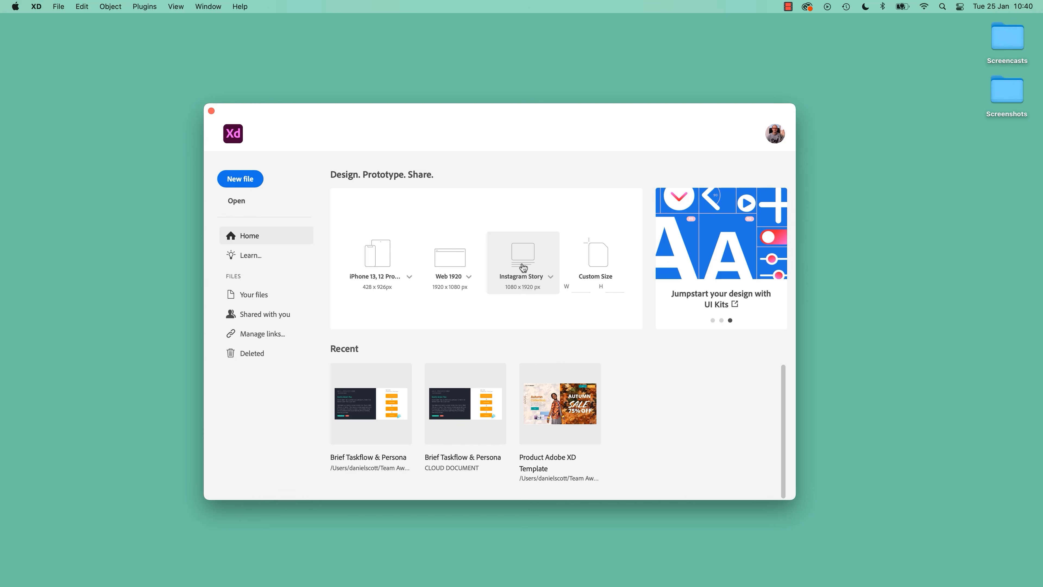
Review the social media size presets and create a new document with the iPhone 8, SE (375 × 667) preset
{"action": "left_click", "coordinate": [551, 277]}
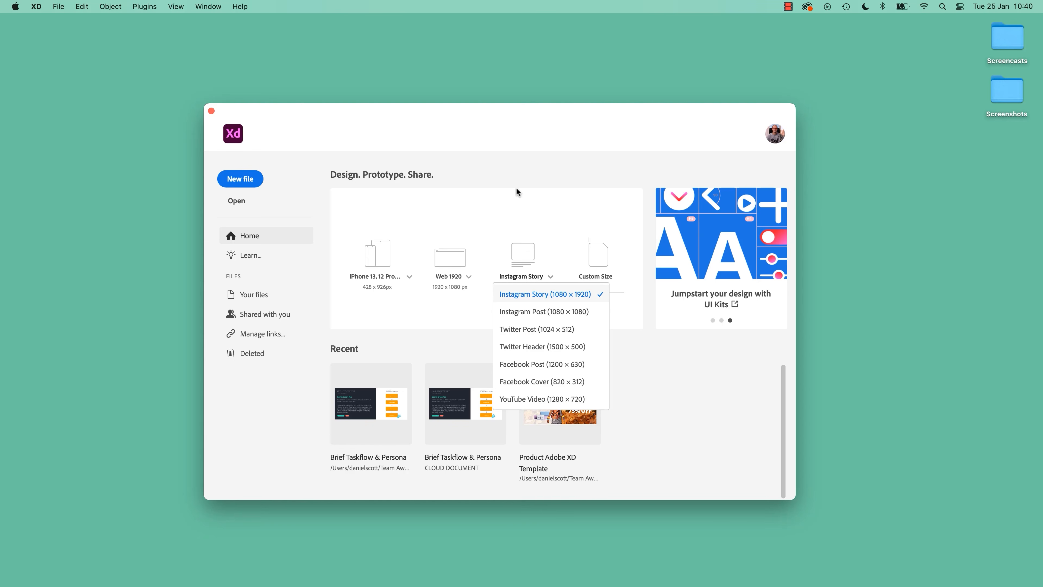
{"action": "left_click", "coordinate": [530, 217]}
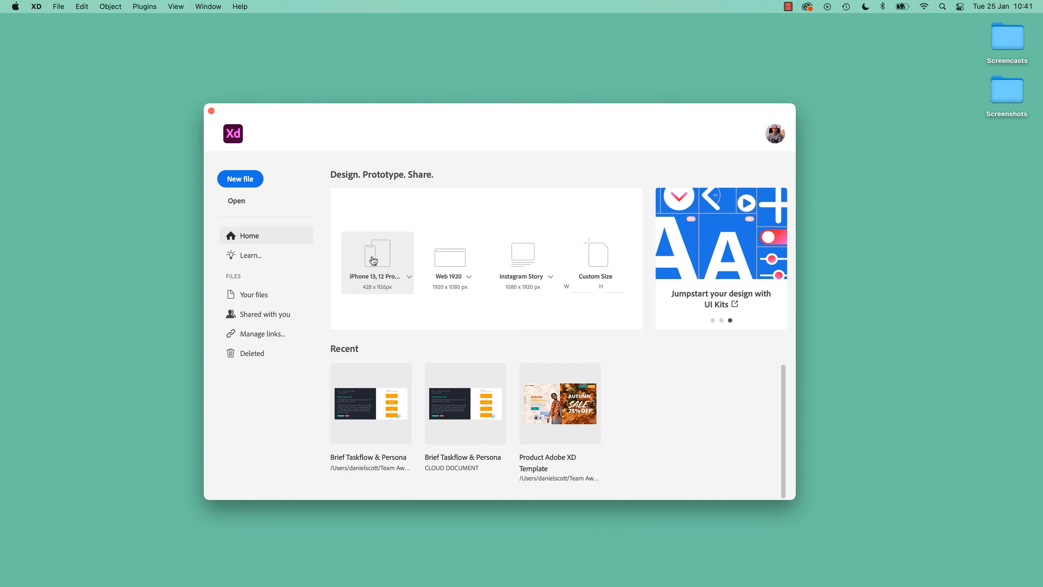
{"action": "left_click", "coordinate": [410, 277]}
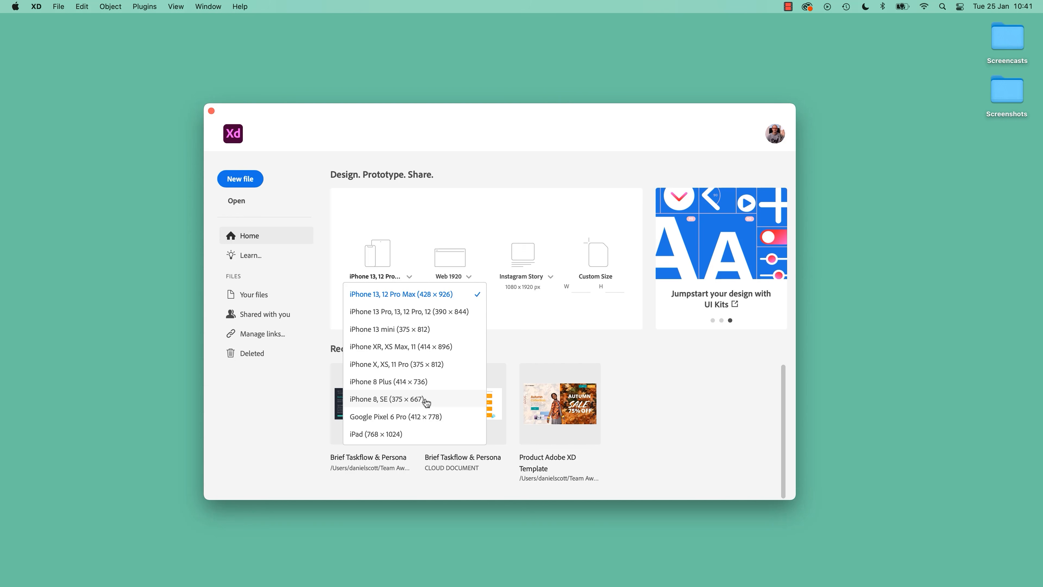
{"action": "left_click", "coordinate": [361, 400]}
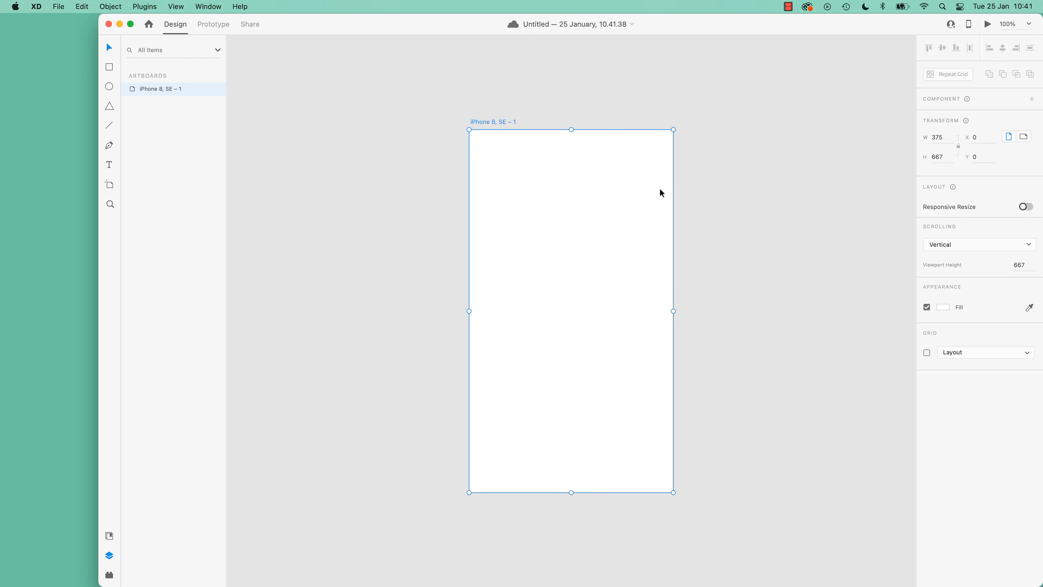
Try setting the iPhone 8, SE artboard's width to 400 and undo the resize
{"action": "left_click", "coordinate": [348, 169]}
{"action": "left_click", "coordinate": [484, 122]}
{"action": "left_click", "coordinate": [770, 294]}
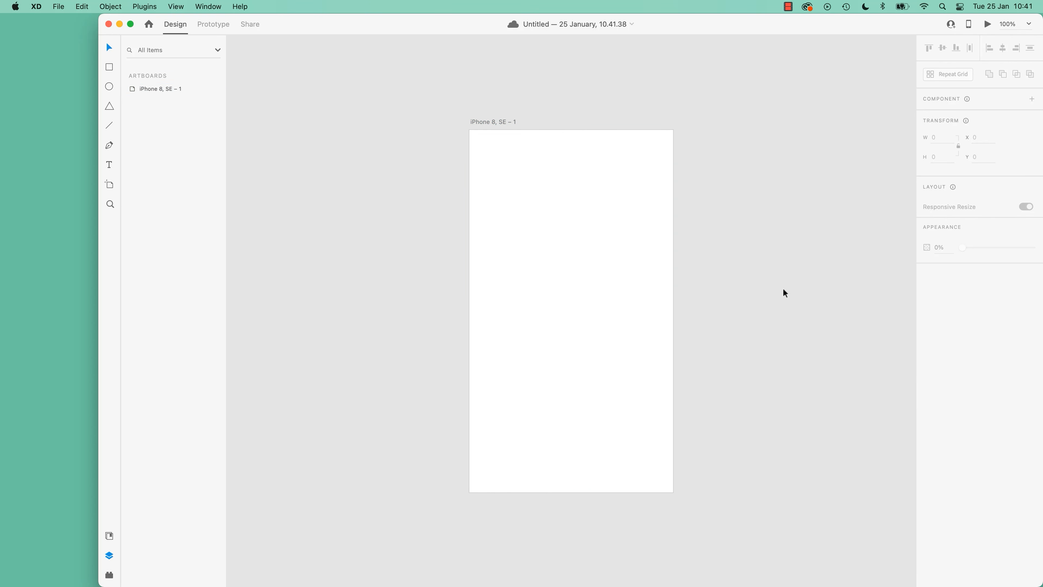
{"action": "left_click", "coordinate": [502, 124]}
{"action": "left_click", "coordinate": [940, 138]}
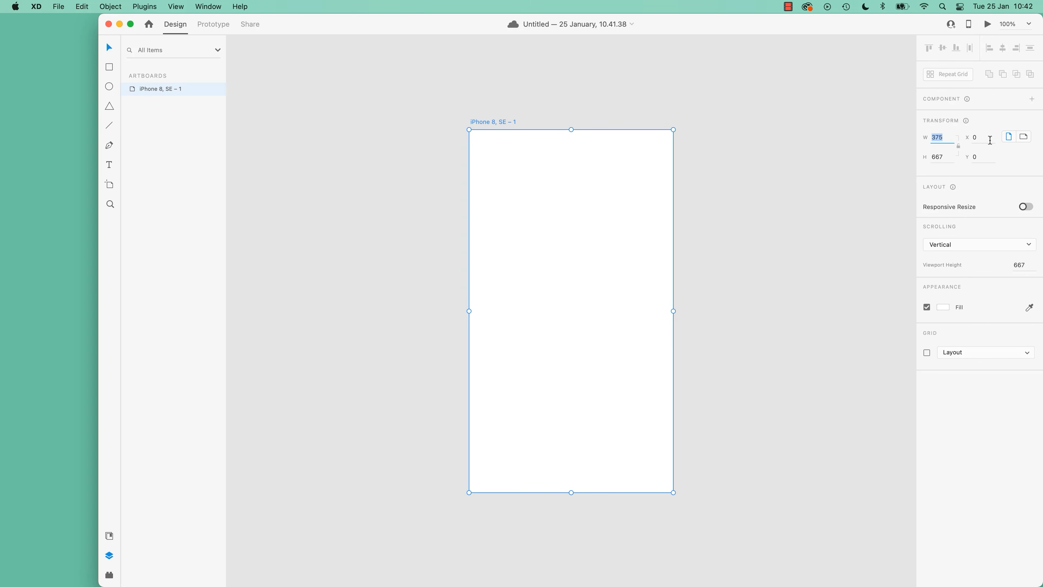
{"action": "type", "text": "400"}
{"action": "key", "text": "Tab"}
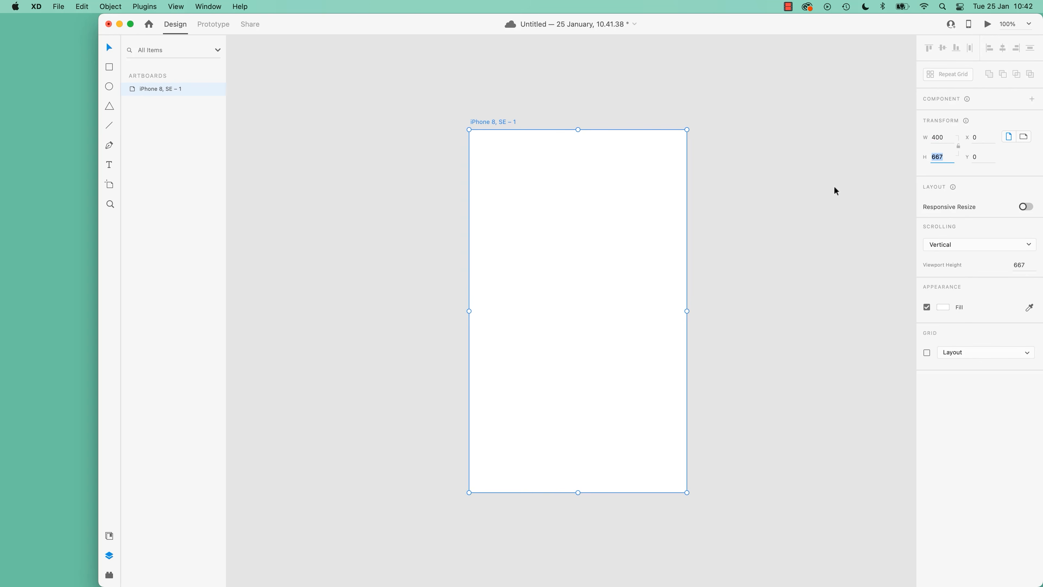
{"action": "key", "text": "super+z"}
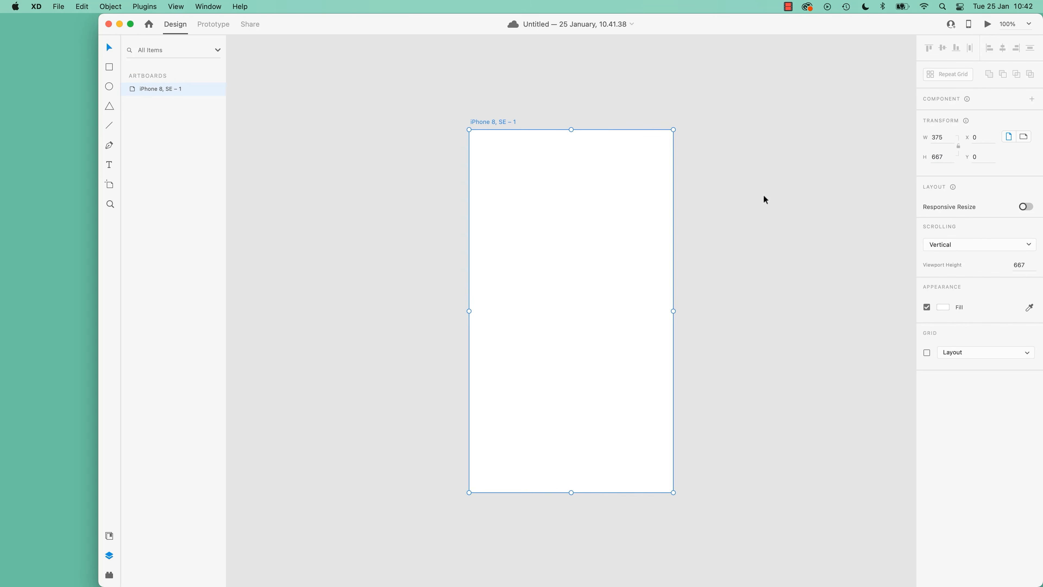
{"action": "left_click", "coordinate": [82, 7]}
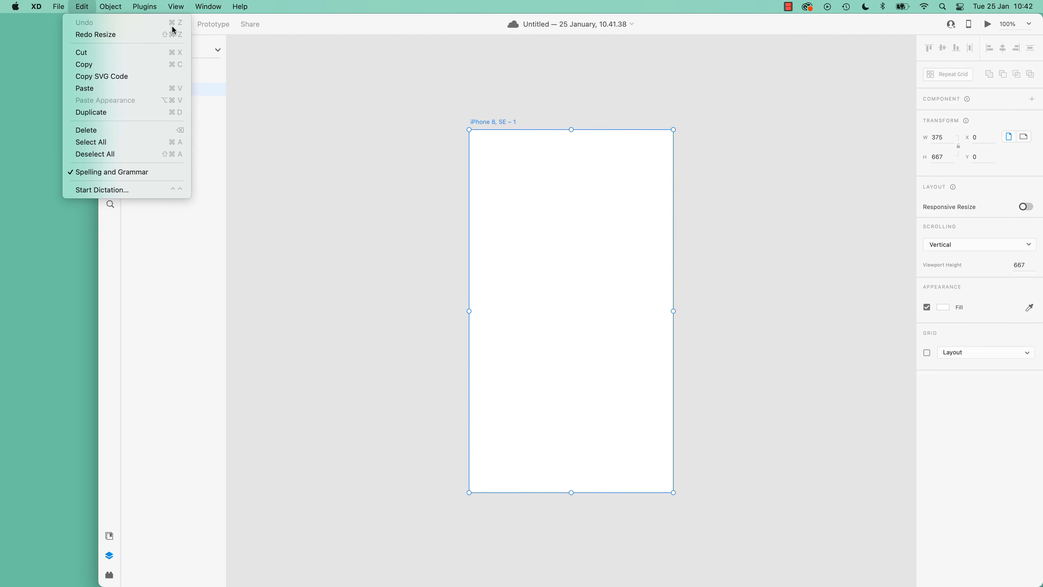
{"action": "left_click", "coordinate": [410, 257]}
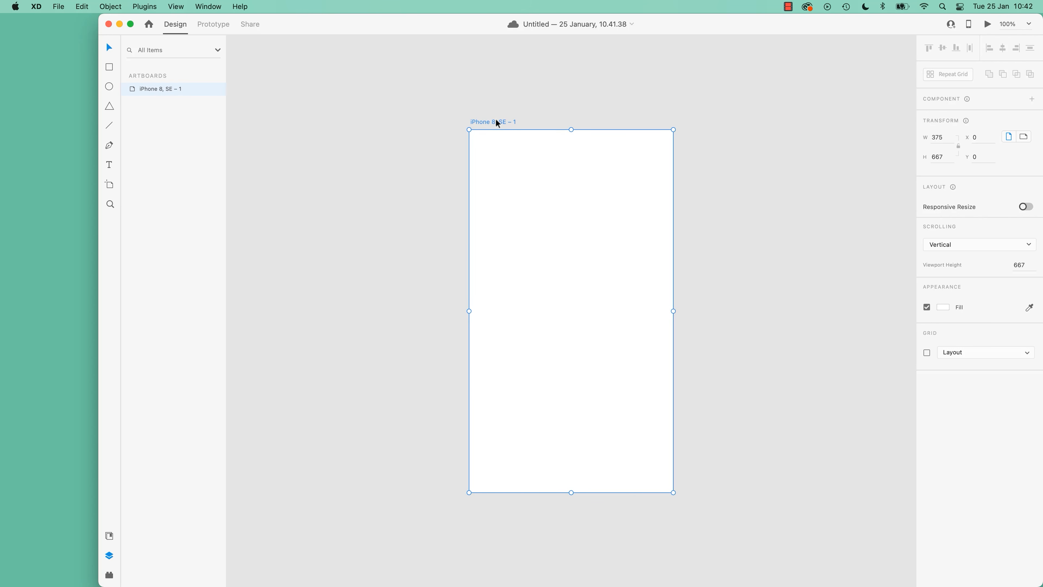
Delete the artboard and add a new one with the Artboard tool using the iPhone 8, SE preset
{"action": "key", "text": "Delete"}
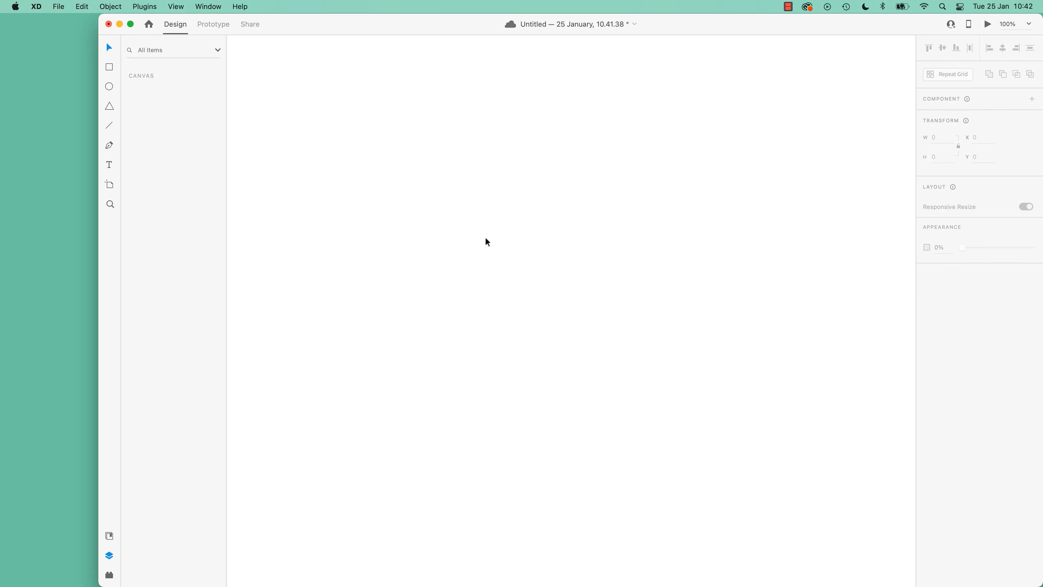
{"action": "left_click", "coordinate": [110, 185]}
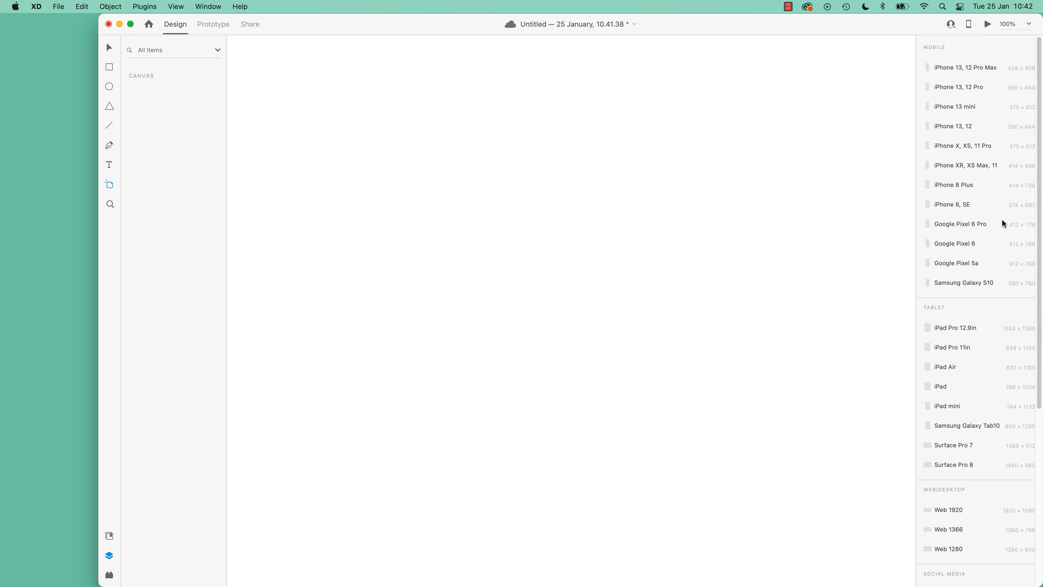
{"action": "scroll", "coordinate": [983, 327], "scroll_direction": "down", "scroll_amount": 10}
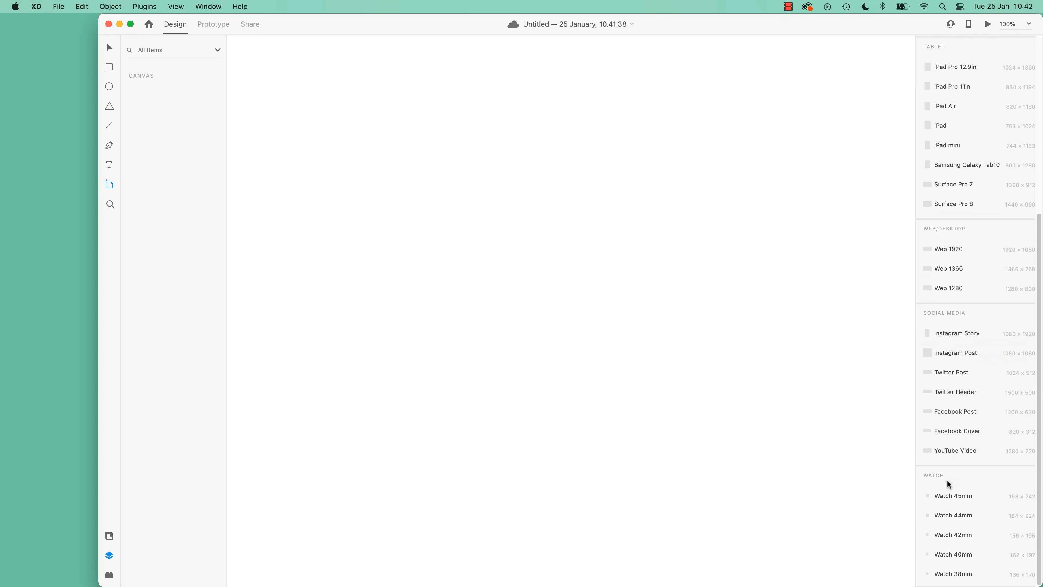
{"action": "scroll", "coordinate": [949, 356], "scroll_direction": "up", "scroll_amount": 10}
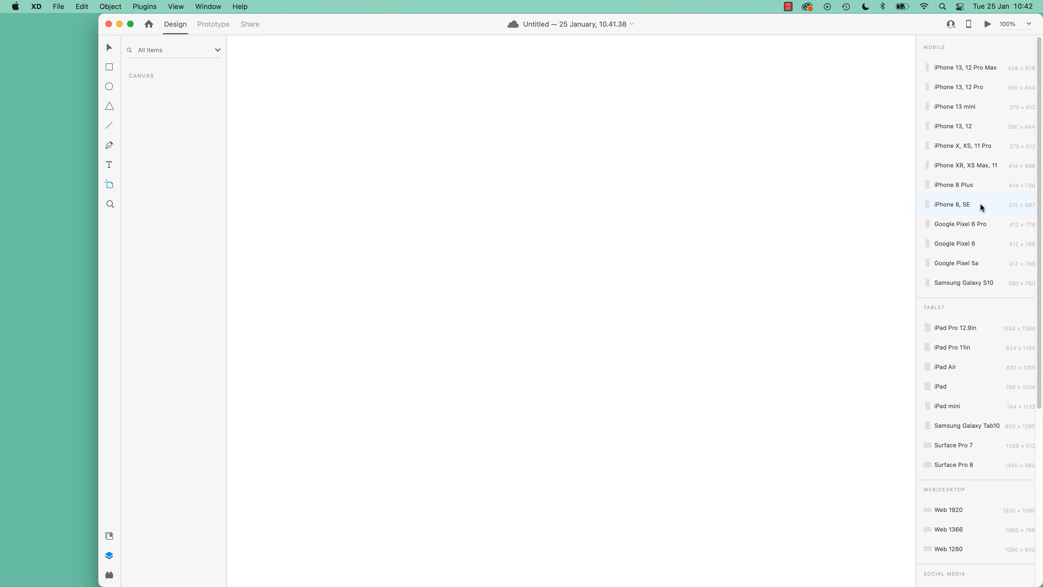
{"action": "left_click", "coordinate": [958, 205]}
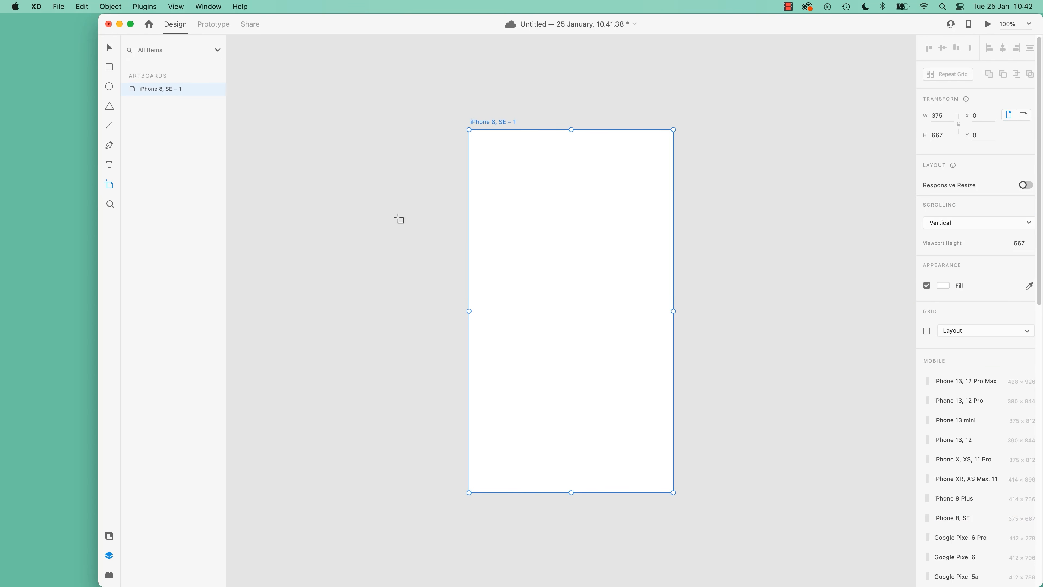
Draw three custom artboards of about 230 × 302, 342 × 247 and 194 × 285 around the iPhone artboard and delete them all
{"action": "left_click_drag", "start_coordinate": [720, 143], "coordinate": [845, 307]}
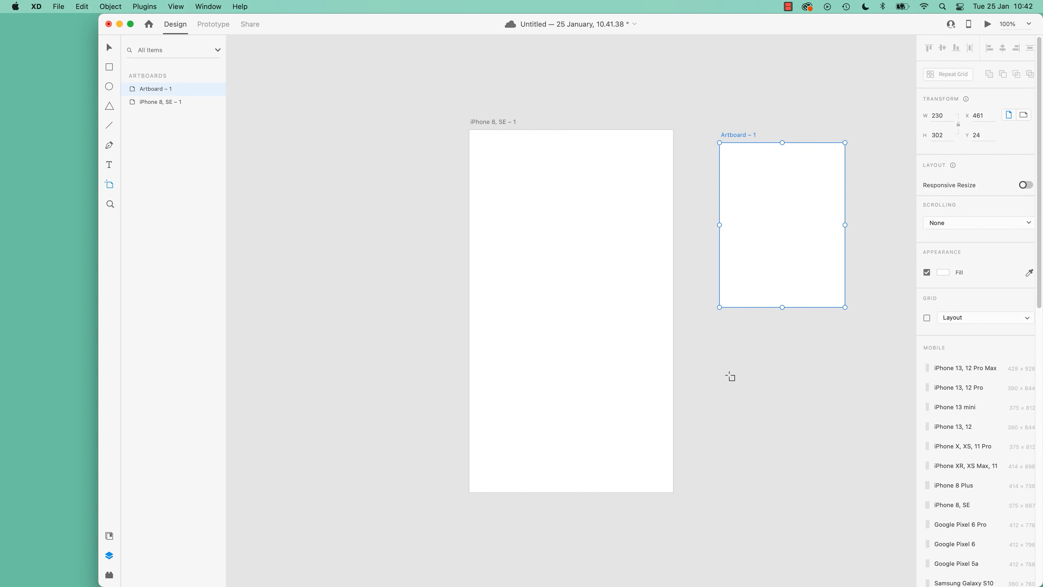
{"action": "mouse_move", "coordinate": [714, 354]}
{"action": "left_mouse_down"}
{"action": "mouse_move", "coordinate": [893, 452]}
{"action": "mouse_move", "coordinate": [899, 490]}
{"action": "left_mouse_up"}
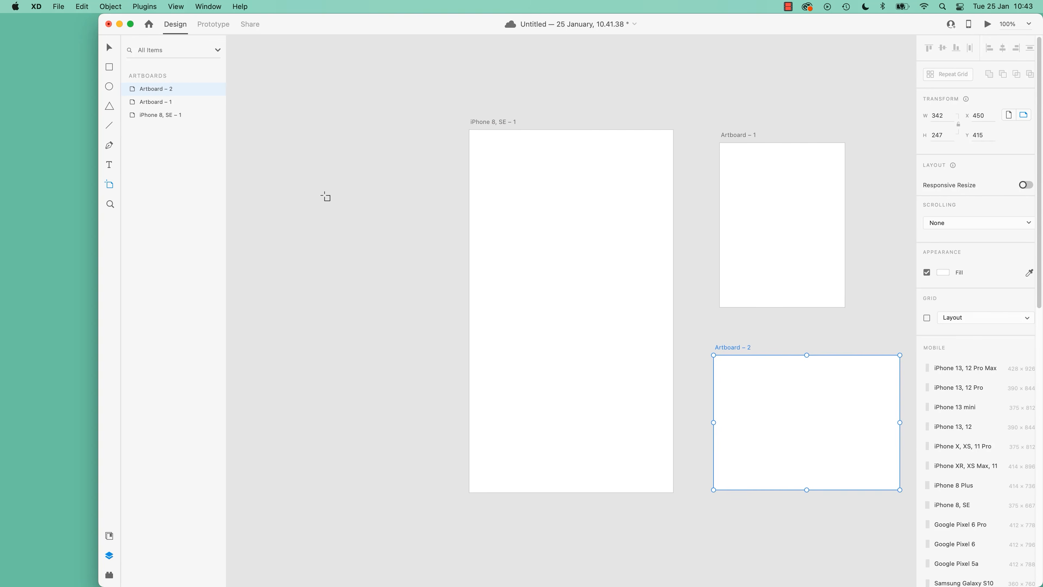
{"action": "left_click_drag", "start_coordinate": [315, 174], "coordinate": [420, 329]}
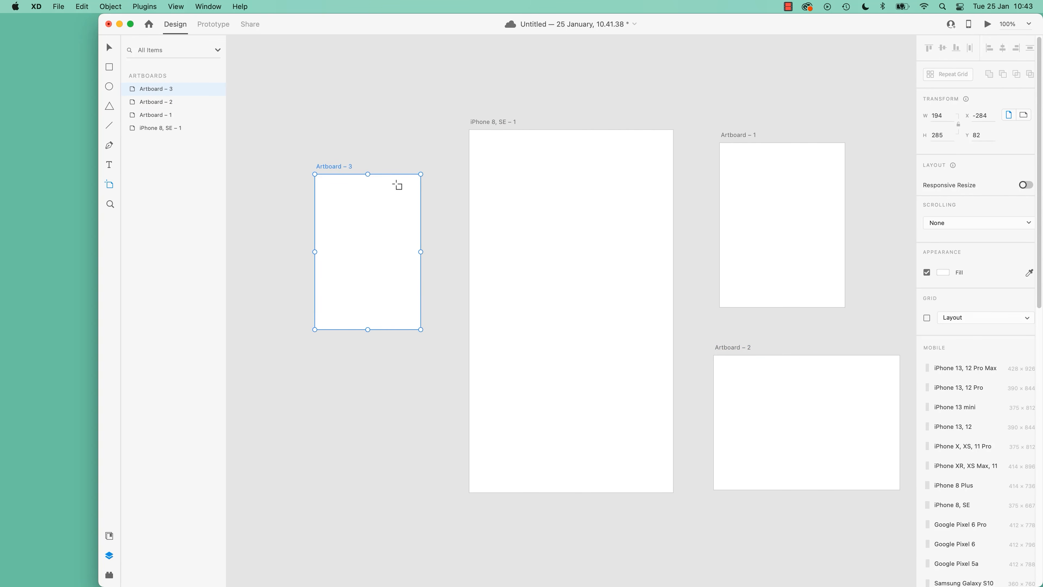
{"action": "key", "text": "Delete"}
{"action": "left_click", "coordinate": [744, 142]}
{"action": "key", "text": "Delete"}
{"action": "left_click", "coordinate": [740, 347]}
{"action": "key", "text": "Delete"}
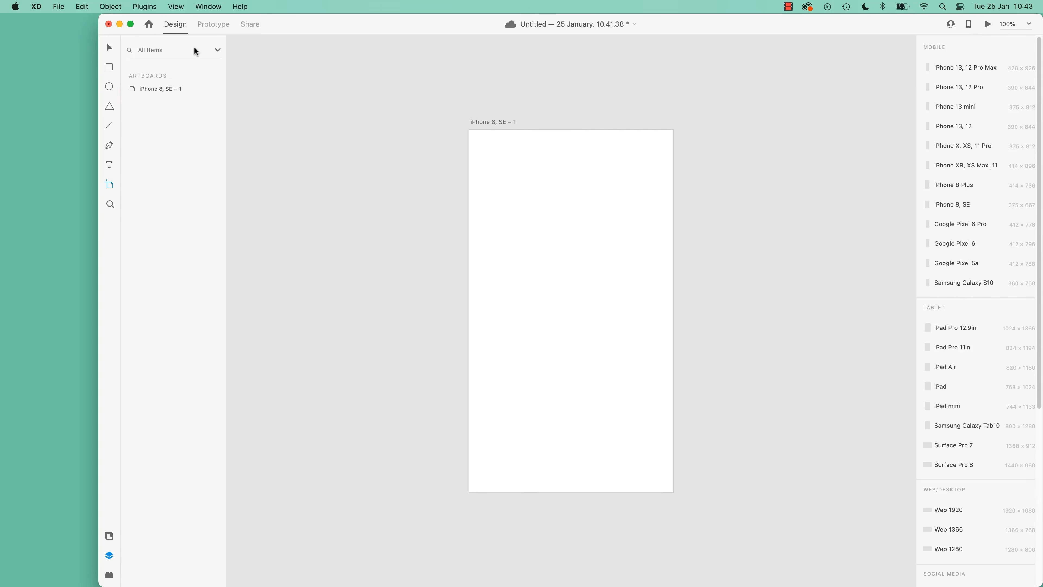
Maximize the document window and rename the iPhone 8, SE artboard as Homepage / Marketing
{"action": "left_click", "coordinate": [130, 25]}
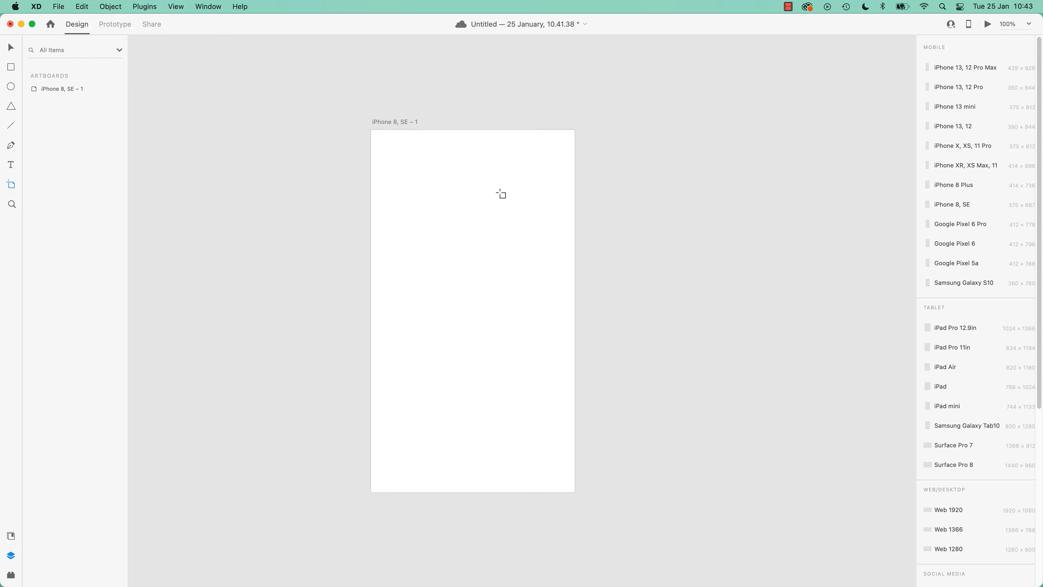
{"action": "left_click", "coordinate": [395, 121]}
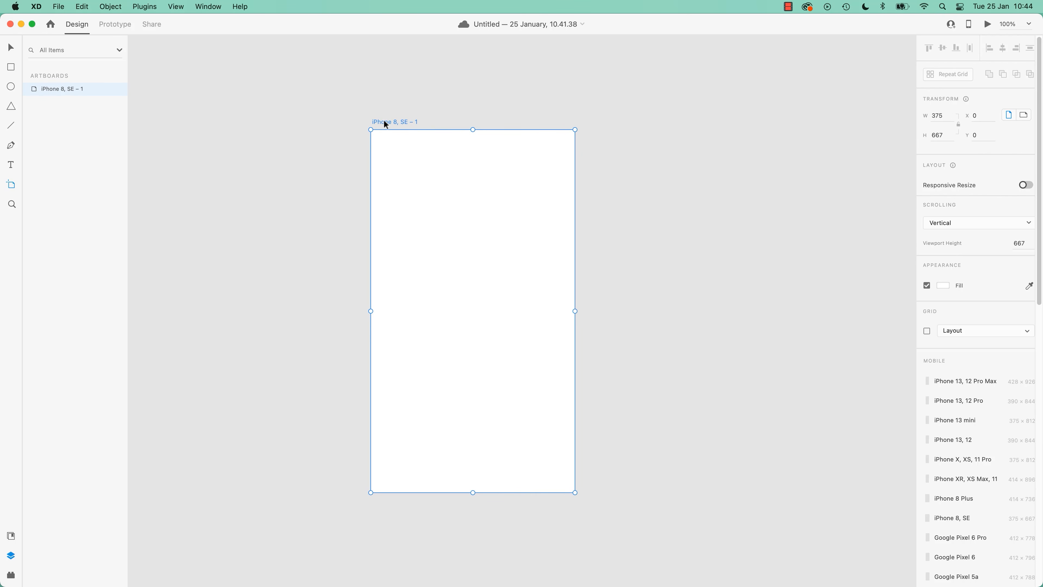
{"action": "double_click", "coordinate": [390, 121]}
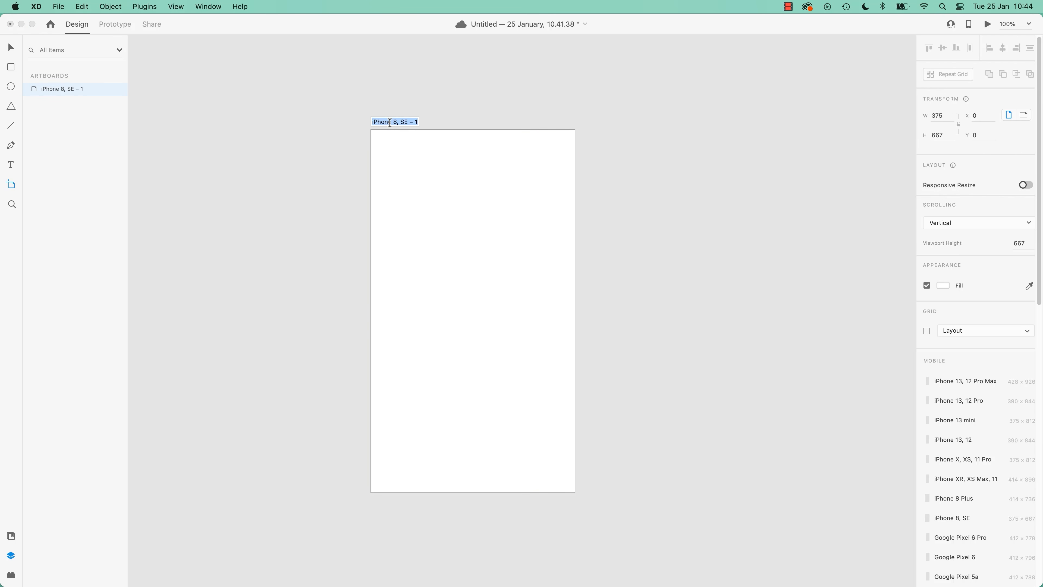
{"action": "type", "text": "Homepage / Marketing"}
{"action": "key", "text": "Return"}
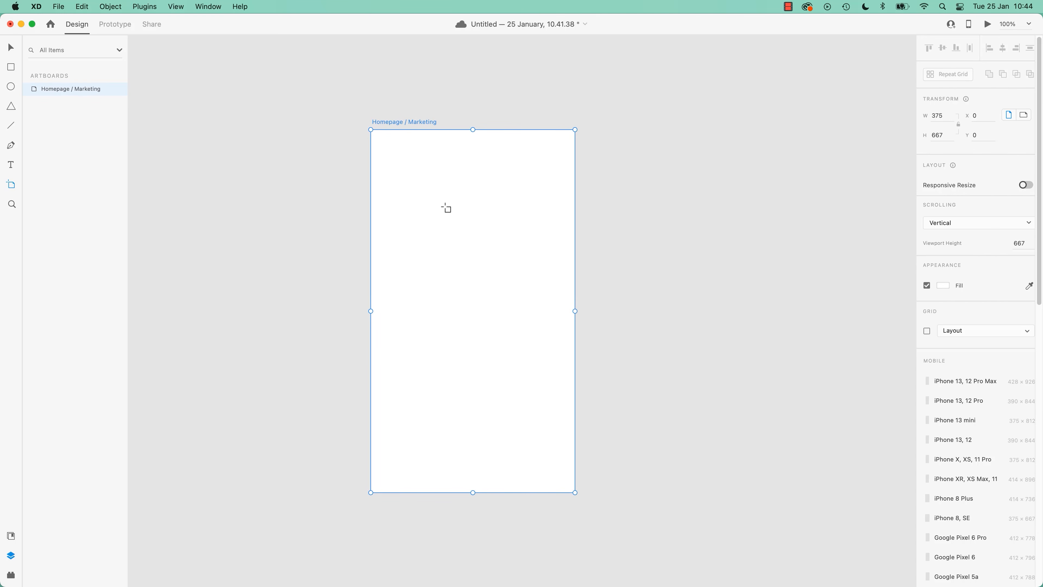
View the document's libraries and plugins, and return to the layers list
{"action": "mouse_move", "coordinate": [48, 90]}
{"action": "left_click", "coordinate": [11, 535]}
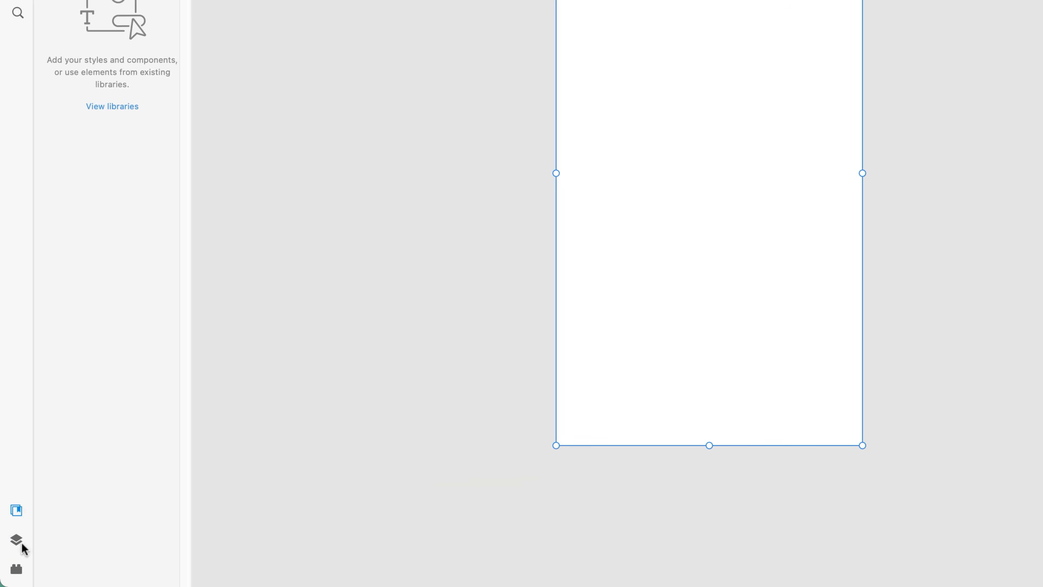
{"action": "left_click", "coordinate": [21, 543]}
{"action": "left_click", "coordinate": [19, 574]}
{"action": "left_click", "coordinate": [16, 543]}
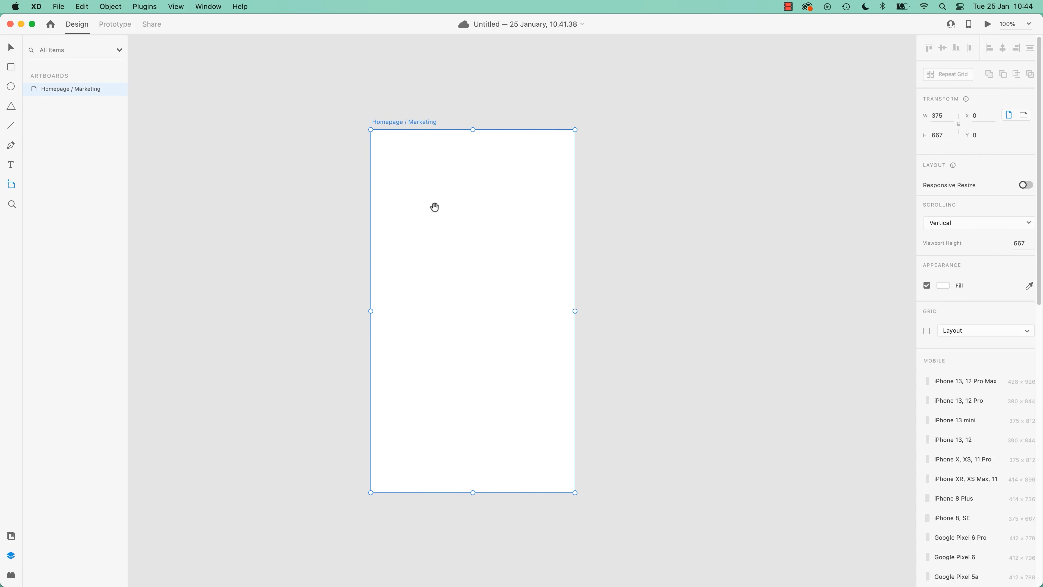
Duplicate the Homepage / Marketing artboard beside the original
{"action": "left_click_drag", "start_coordinate": [629, 200], "coordinate": [441, 202]}
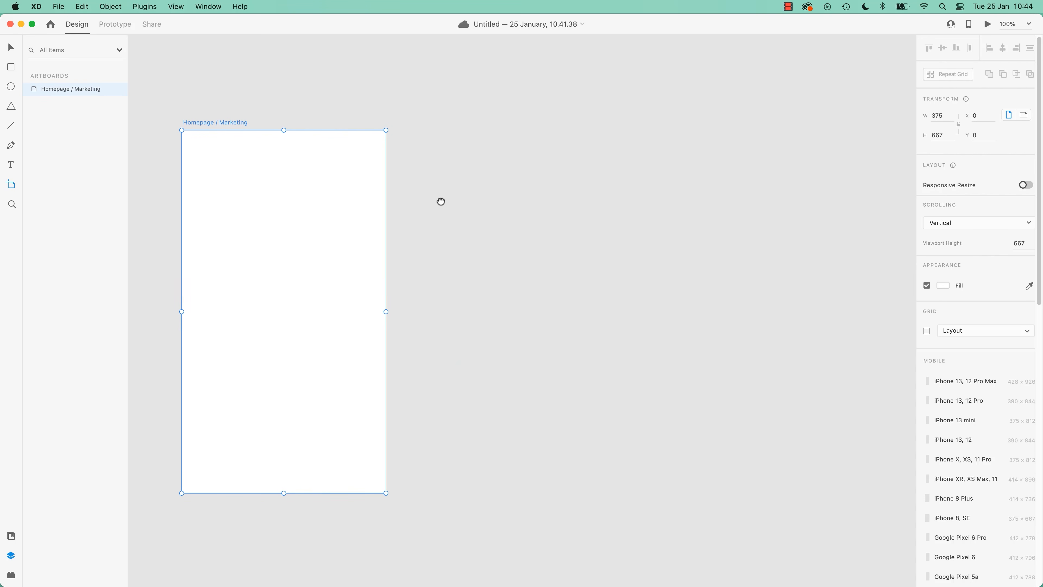
{"action": "mouse_move", "coordinate": [340, 170]}
{"action": "left_mouse_down"}
{"action": "mouse_move", "coordinate": [387, 119]}
{"action": "mouse_move", "coordinate": [338, 165]}
{"action": "mouse_move", "coordinate": [354, 161]}
{"action": "left_mouse_up"}
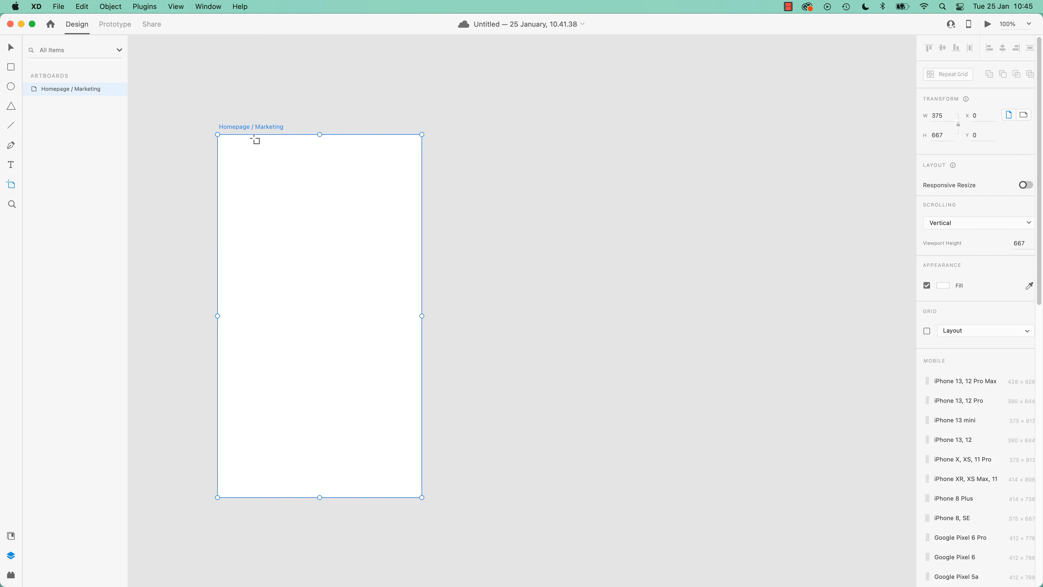
{"action": "key", "text": "super+d"}
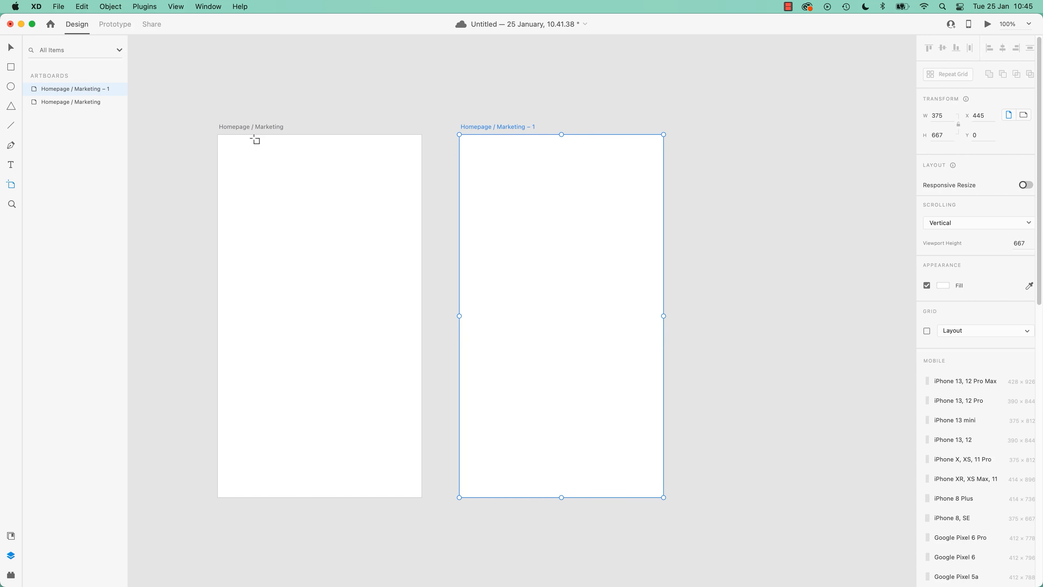
Check the task flow in Brief Taskflow & Persona.pdf and rename the duplicated artboard as Product Details
{"action": "double_click", "coordinate": [510, 126]}
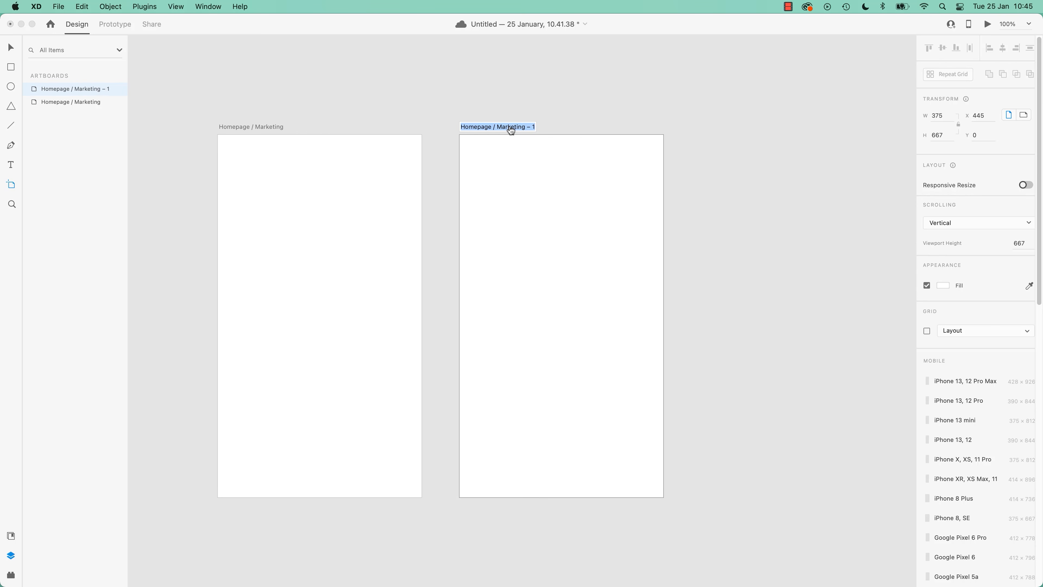
{"action": "key", "text": "super+Tab"}
{"action": "left_click", "coordinate": [442, 221]}
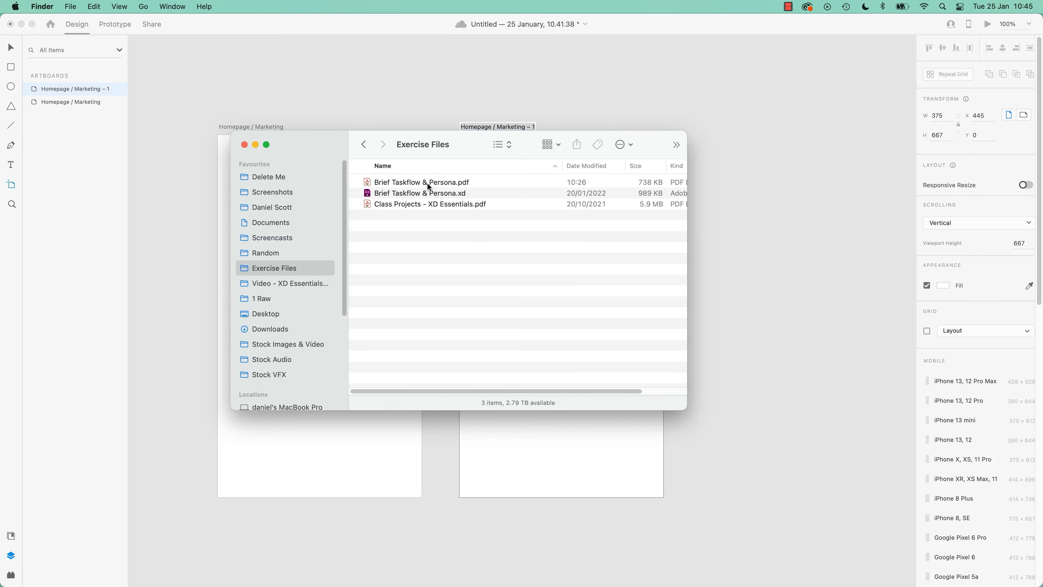
{"action": "left_click", "coordinate": [428, 186]}
{"action": "key", "text": "space"}
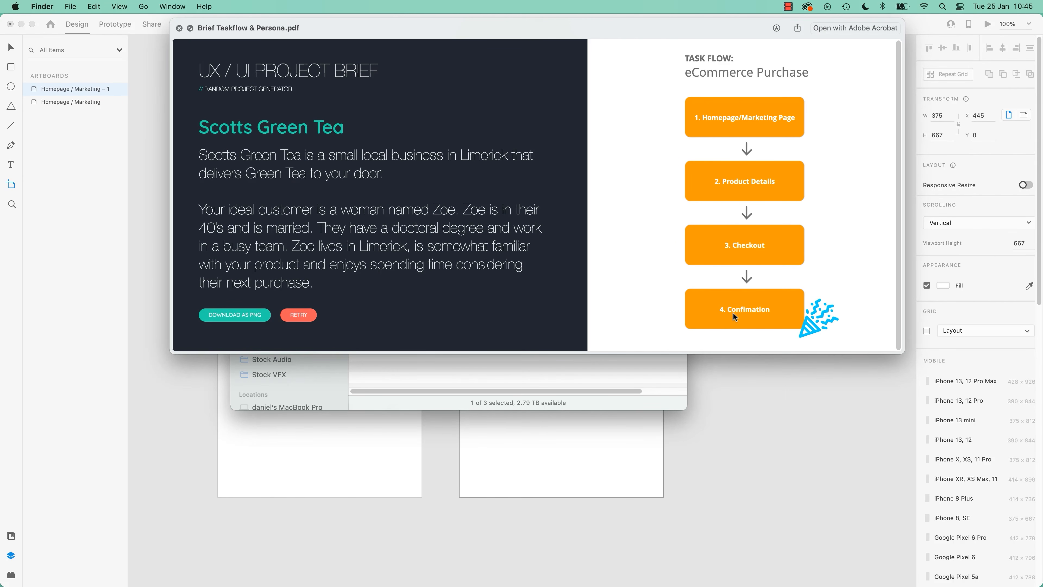
{"action": "key", "text": "super+Tab"}
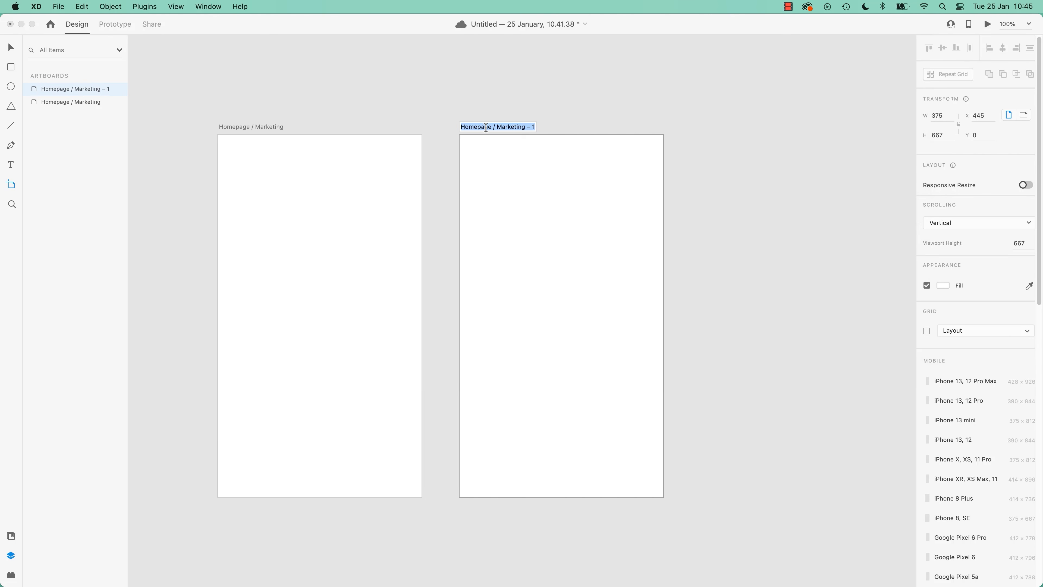
{"action": "type", "text": "Produ"}
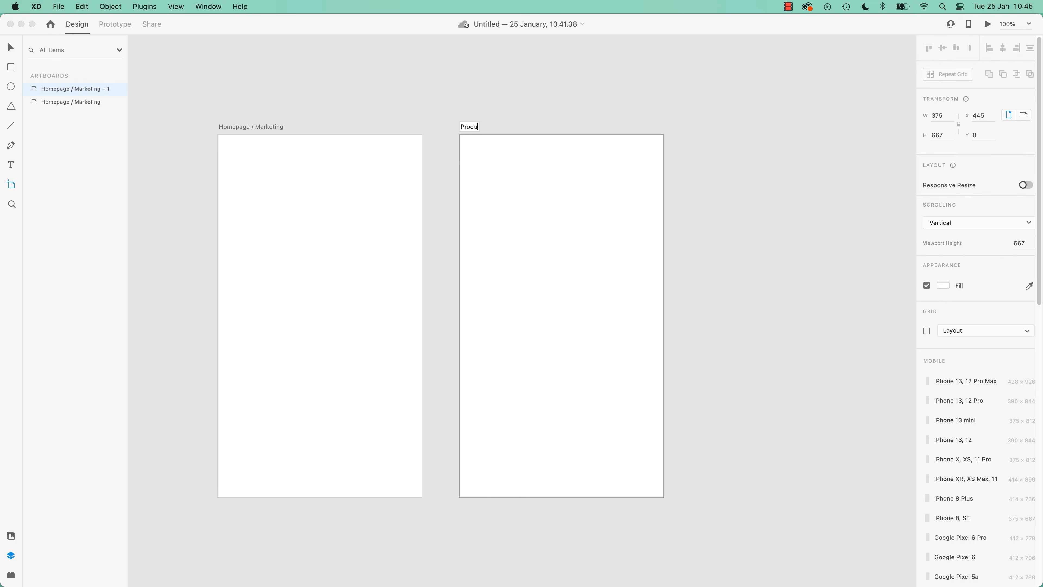
{"action": "type", "text": "ct Details"}
{"action": "key", "text": "Return"}
Duplicate the Product Details artboard and rename the copy as Checkout, deleting the stray iPhone 8, SE artboard
{"action": "key", "text": "super+d"}
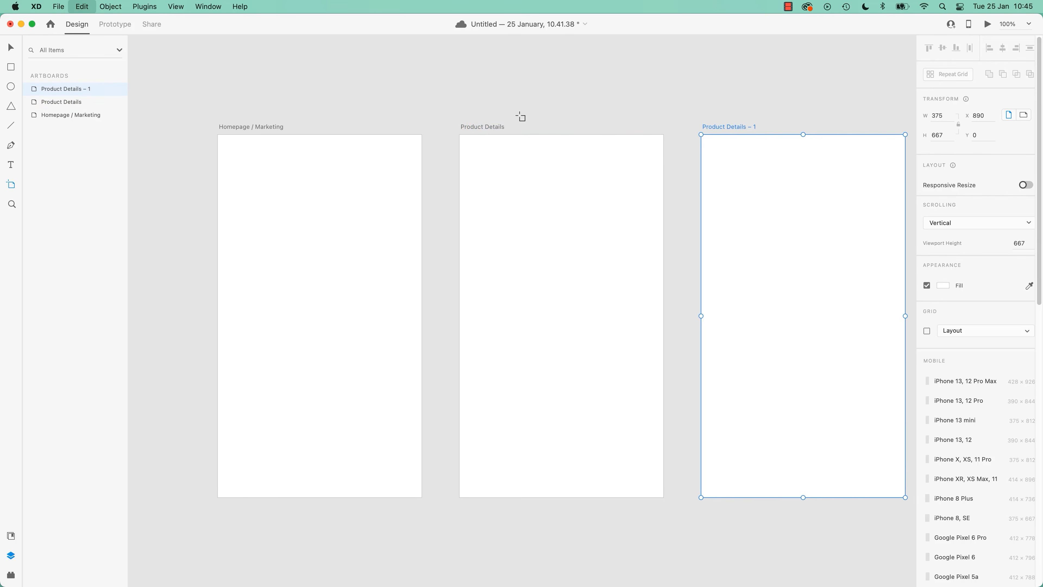
{"action": "left_click", "coordinate": [737, 122]}
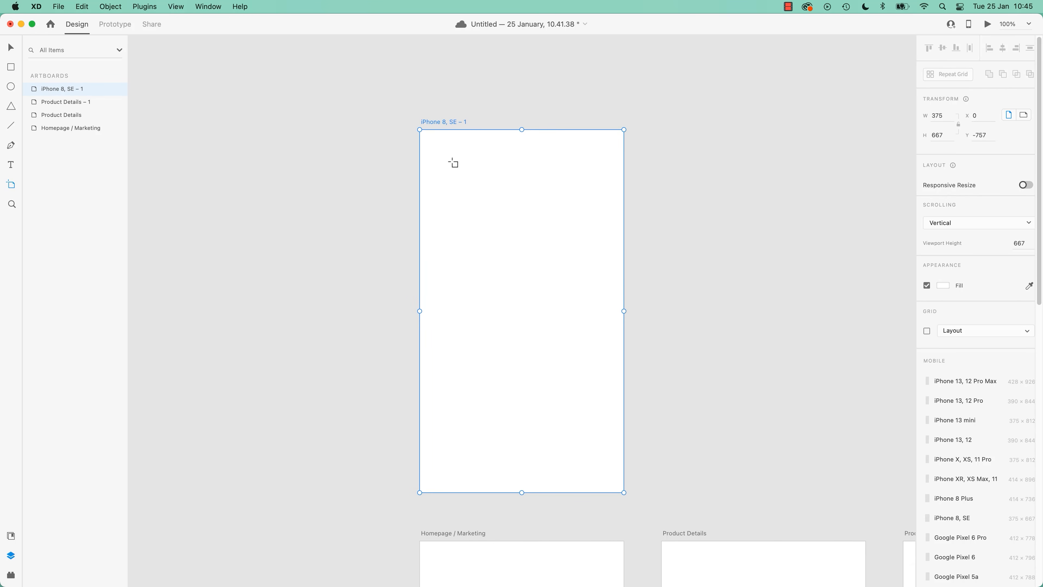
{"action": "key", "text": "Delete"}
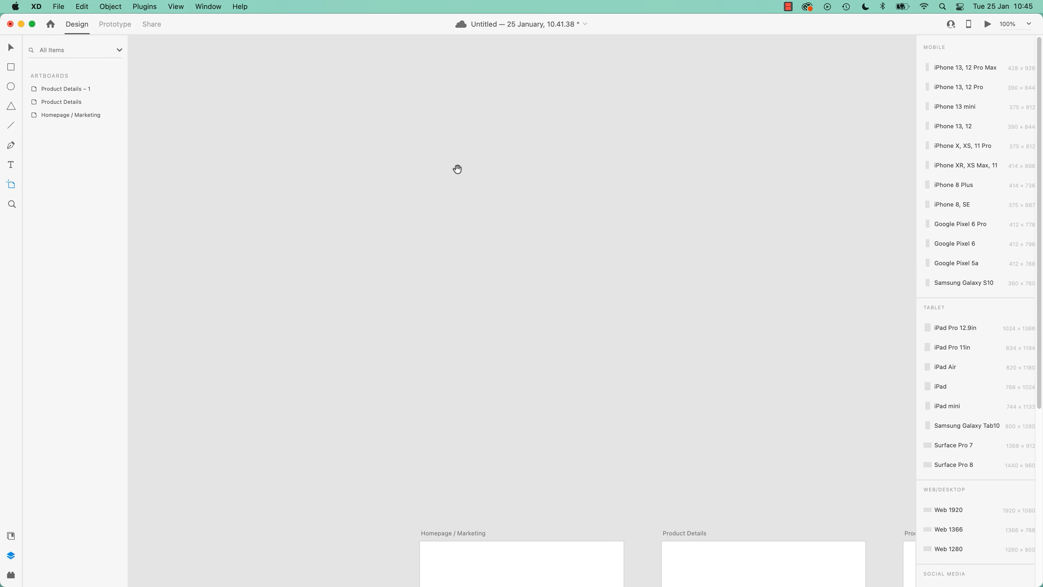
{"action": "left_click_drag", "start_coordinate": [652, 337], "coordinate": [454, 86]}
{"action": "left_click_drag", "start_coordinate": [704, 309], "coordinate": [656, 184]}
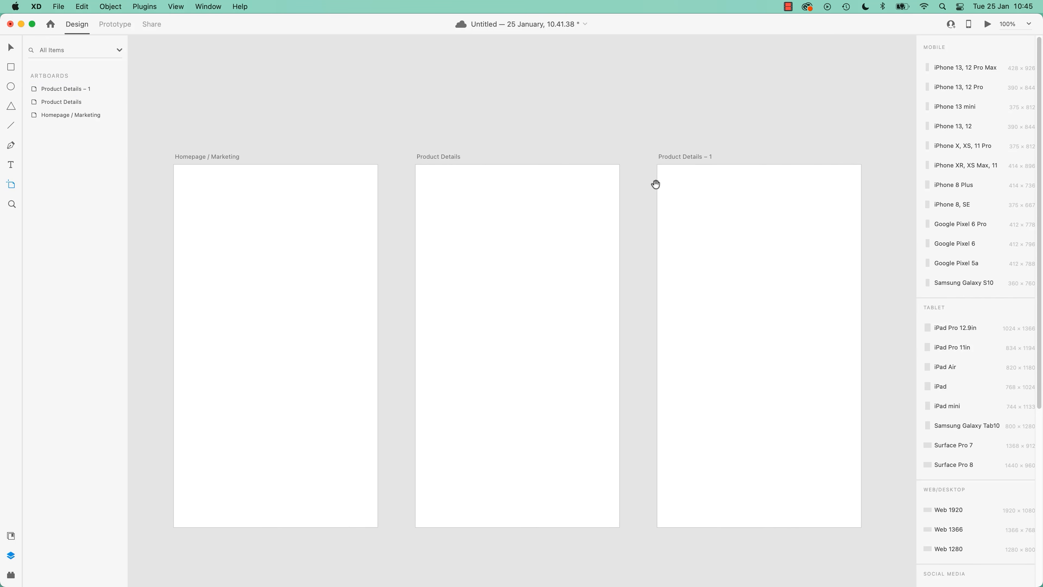
{"action": "double_click", "coordinate": [693, 158]}
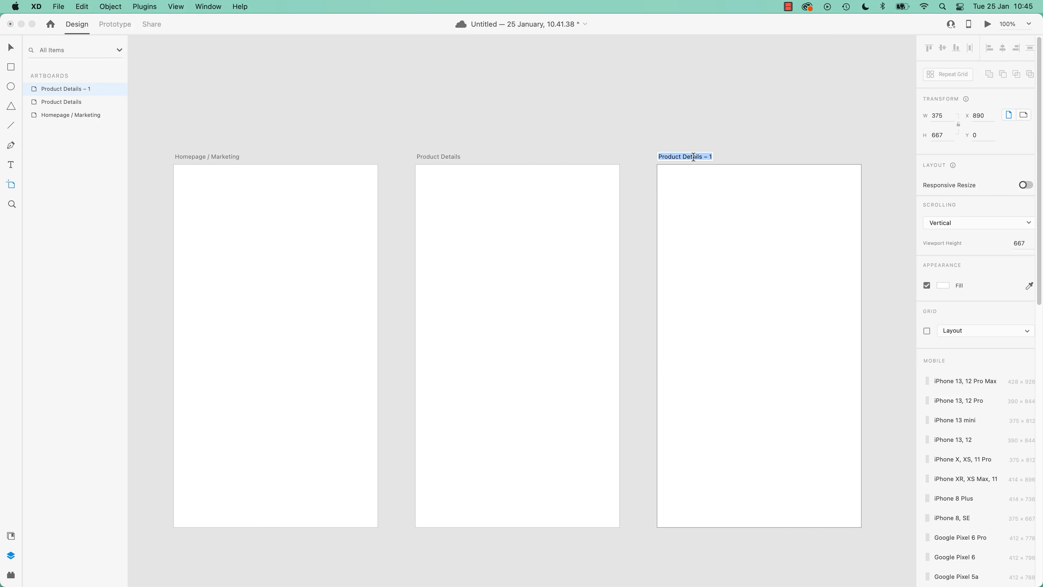
{"action": "key", "text": "super+Tab"}
{"action": "key", "text": "super+Tab"}
{"action": "type", "text": "Checkou"}
{"action": "key", "text": "Return"}
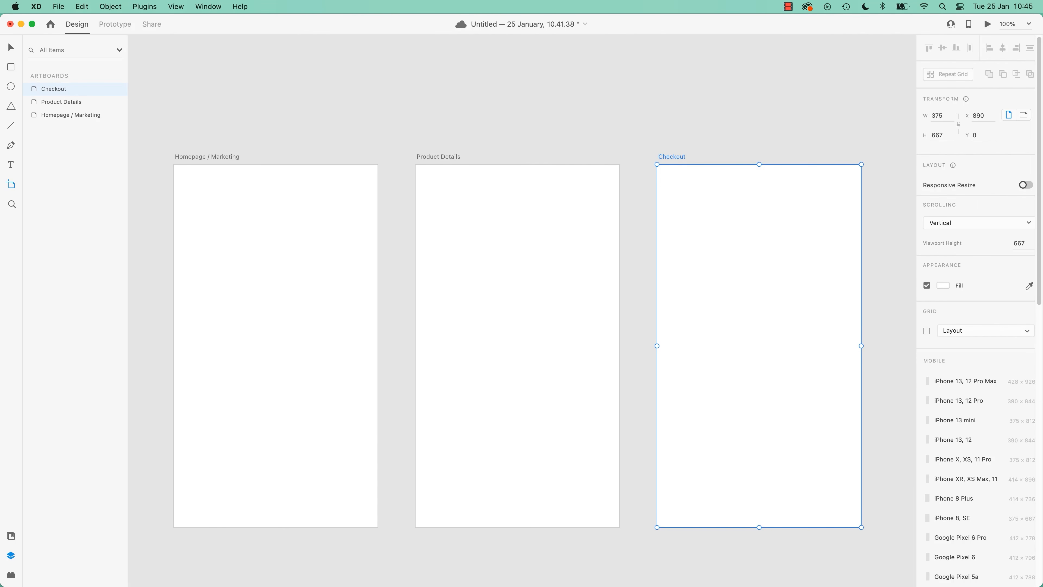
Move the Checkout artboard out of the row to about X 1124, Y -150, and undo the move
{"action": "scroll", "coordinate": [522, 149], "scroll_direction": "right", "scroll_amount": 8}
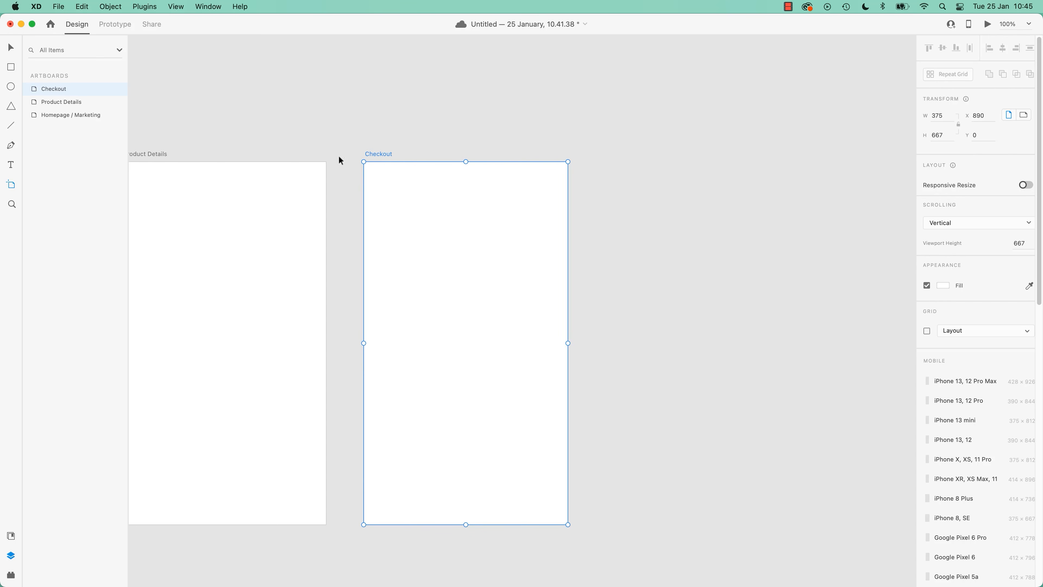
{"action": "left_click_drag", "start_coordinate": [380, 156], "coordinate": [504, 72]}
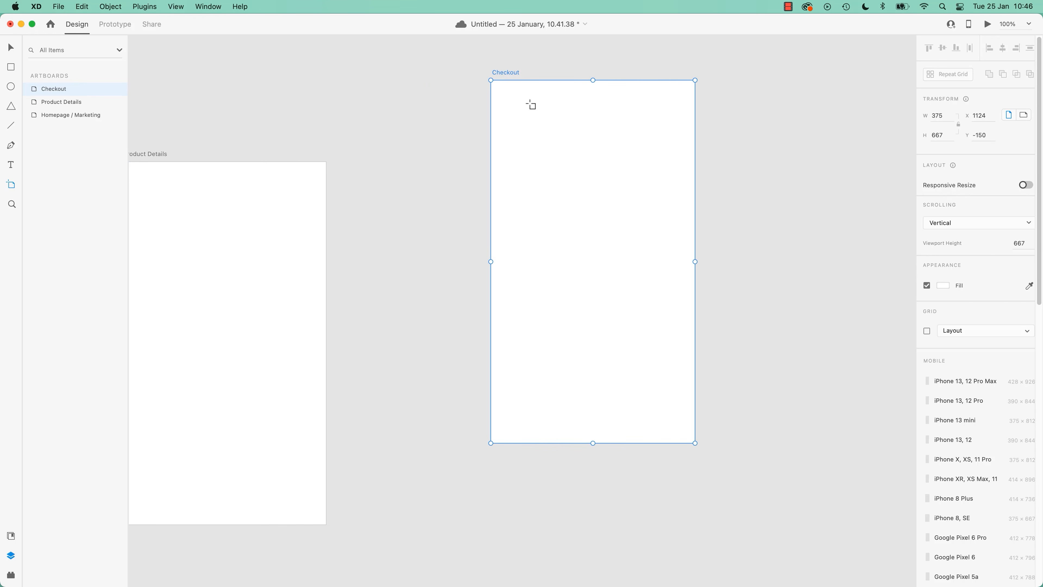
{"action": "key", "text": "super+z"}
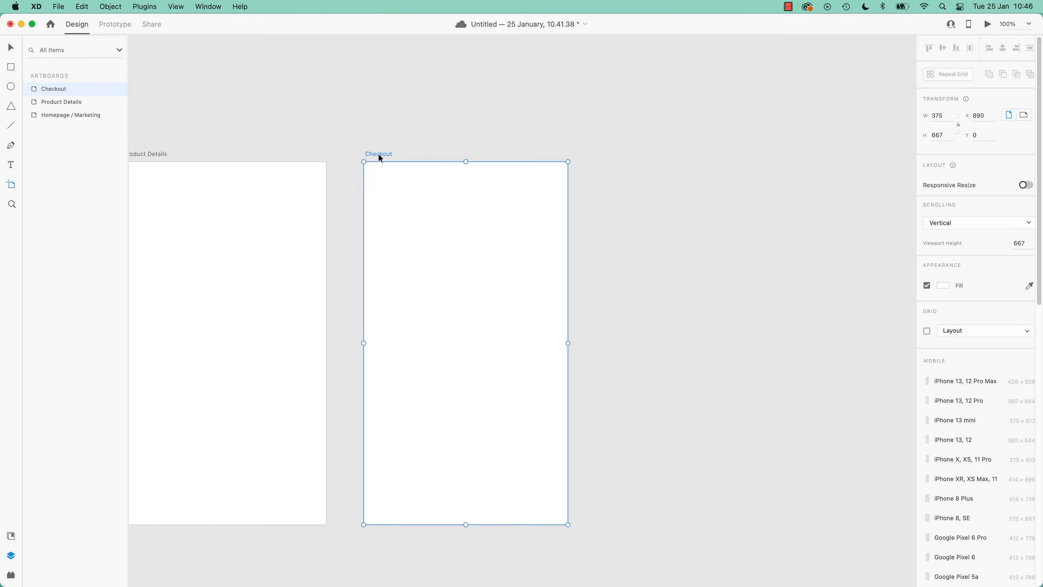
Copy the Checkout artboard into the row with a matching 70 gap, rename it Confirmation and check the name against the brief
{"action": "left_click_drag", "start_coordinate": [373, 151], "coordinate": [613, 152]}
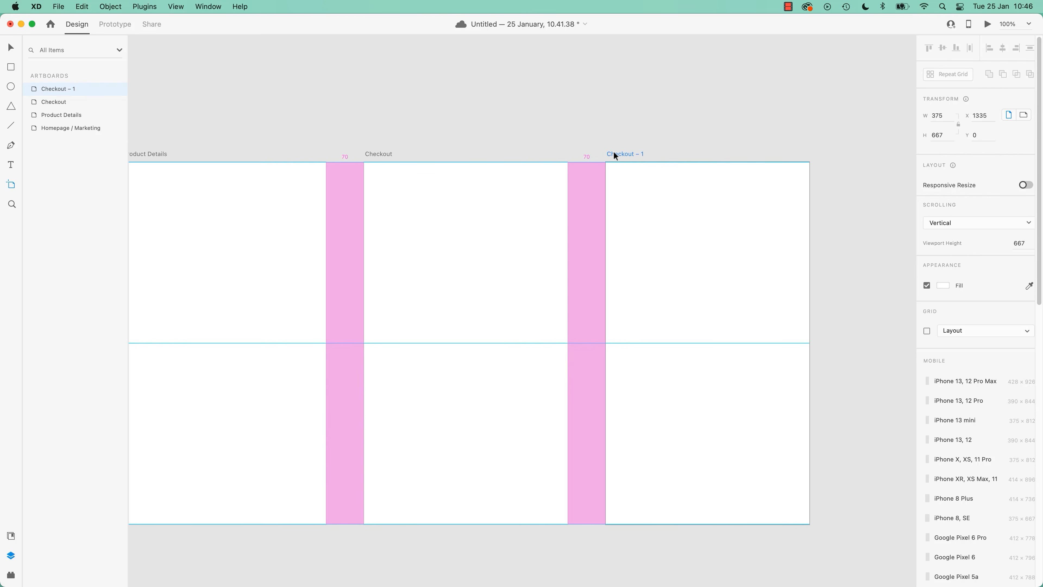
{"action": "left_click_drag", "start_coordinate": [614, 151], "coordinate": [614, 151]}
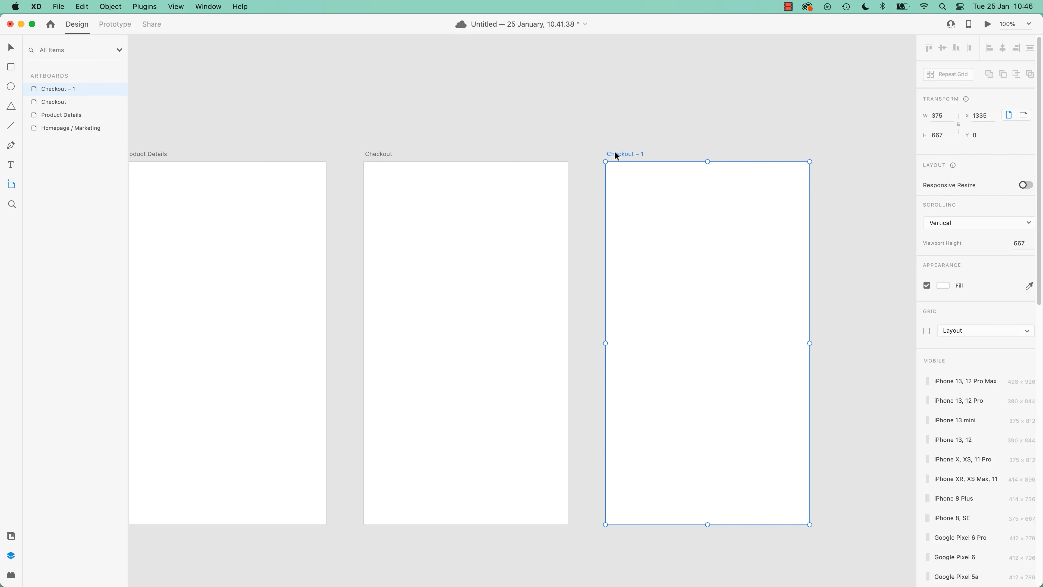
{"action": "double_click", "coordinate": [629, 154]}
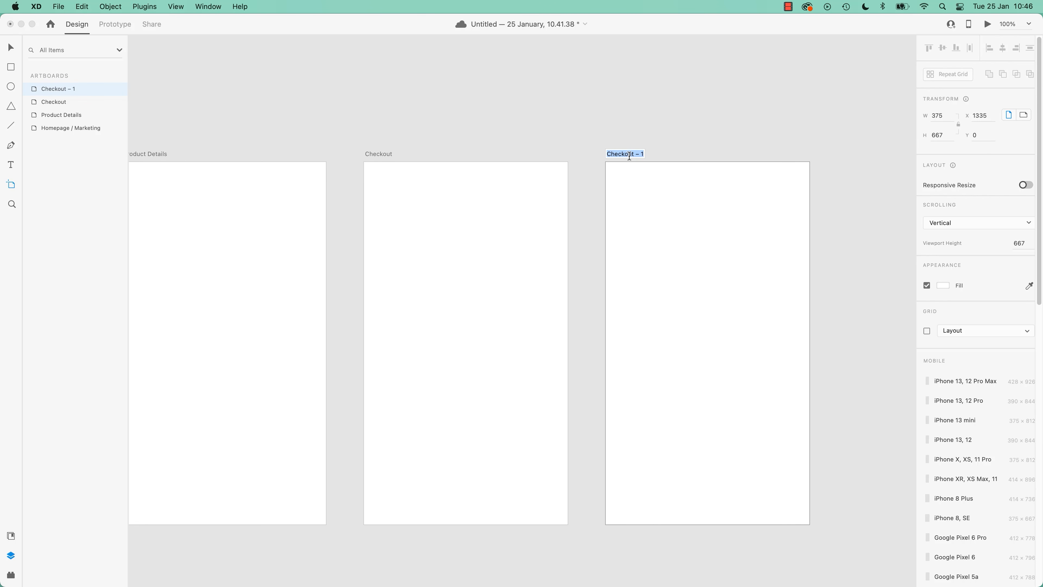
{"action": "type", "text": "Confirmation"}
{"action": "key", "text": "super+Tab"}
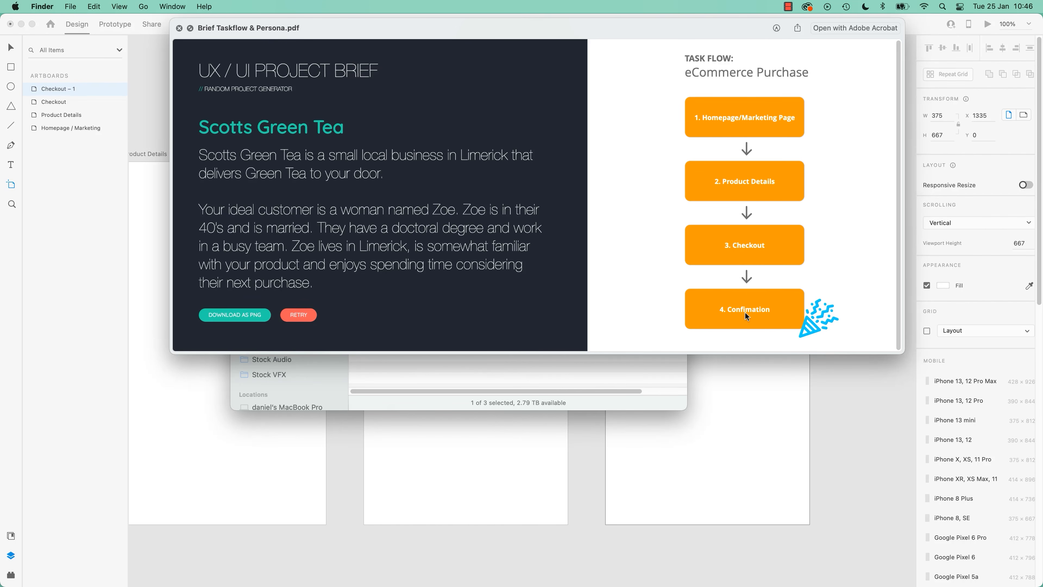
{"action": "key", "text": "super+Tab"}
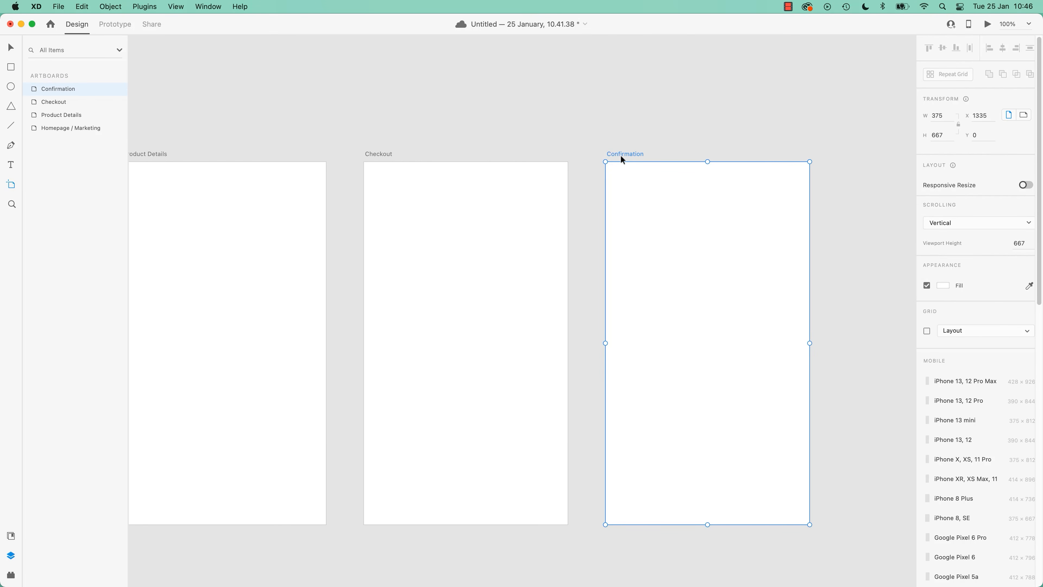
{"action": "left_click_drag", "start_coordinate": [390, 136], "coordinate": [579, 189]}
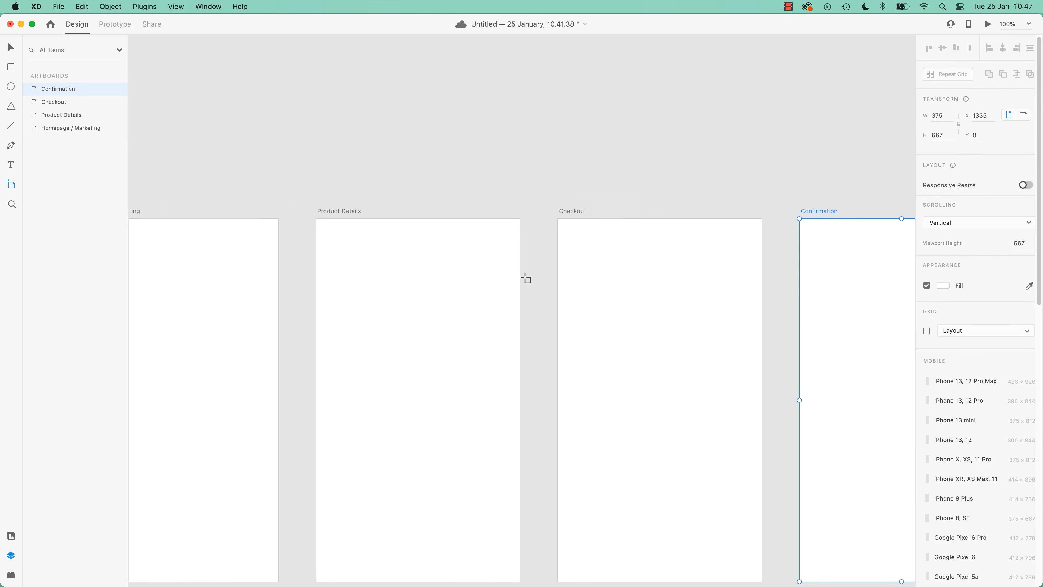
{"action": "left_click_drag", "start_coordinate": [498, 310], "coordinate": [561, 202]}
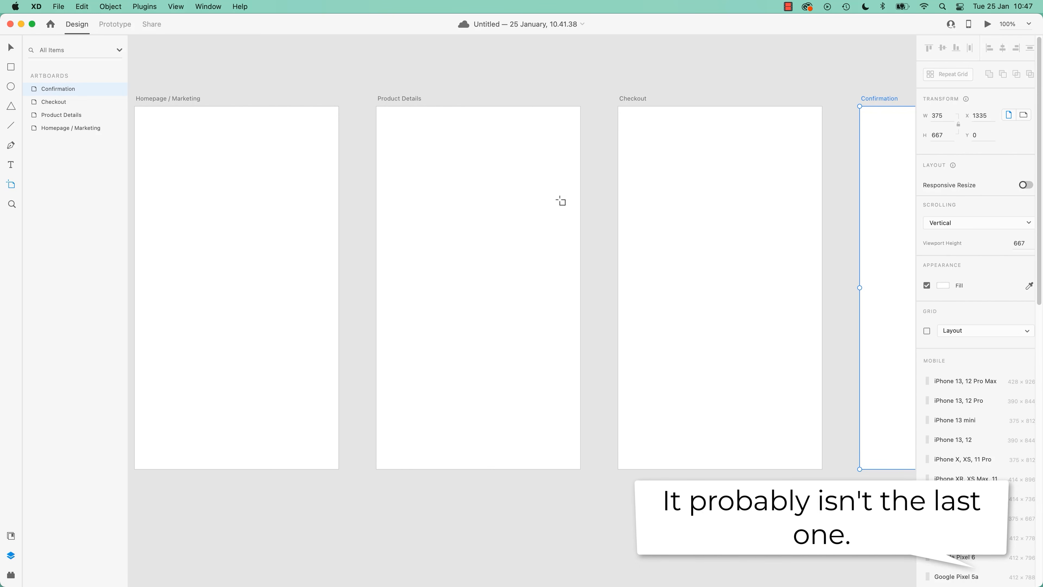
{"action": "key", "text": "super+minus"}
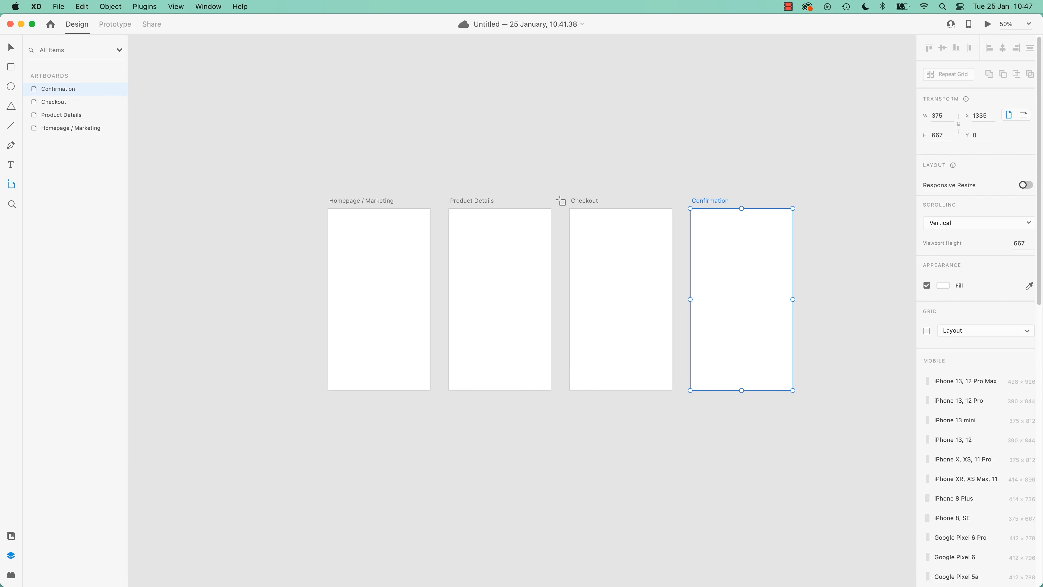
{"action": "key", "text": "super+plus"}
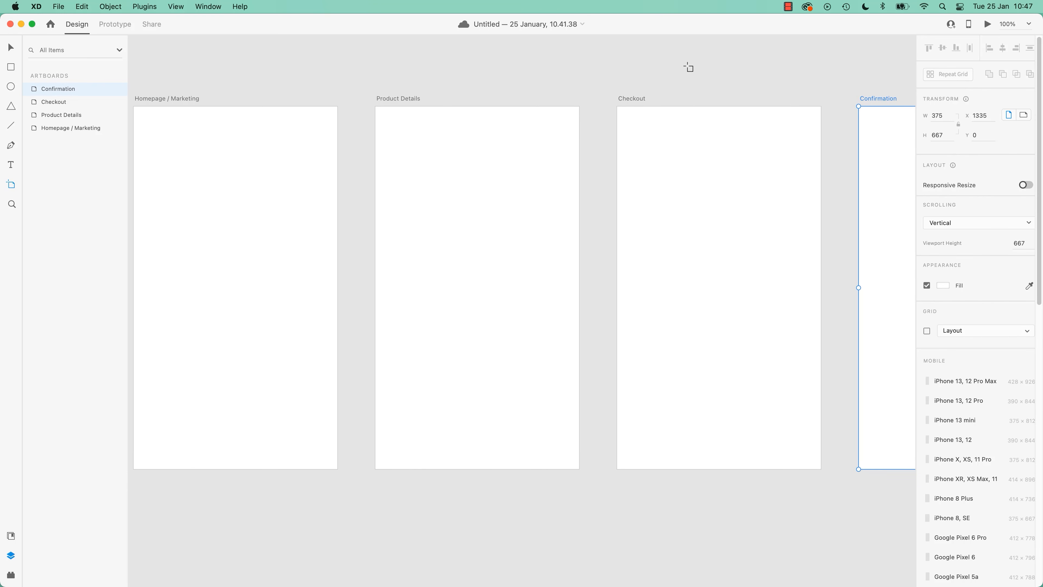
{"action": "key", "text": "super+minus"}
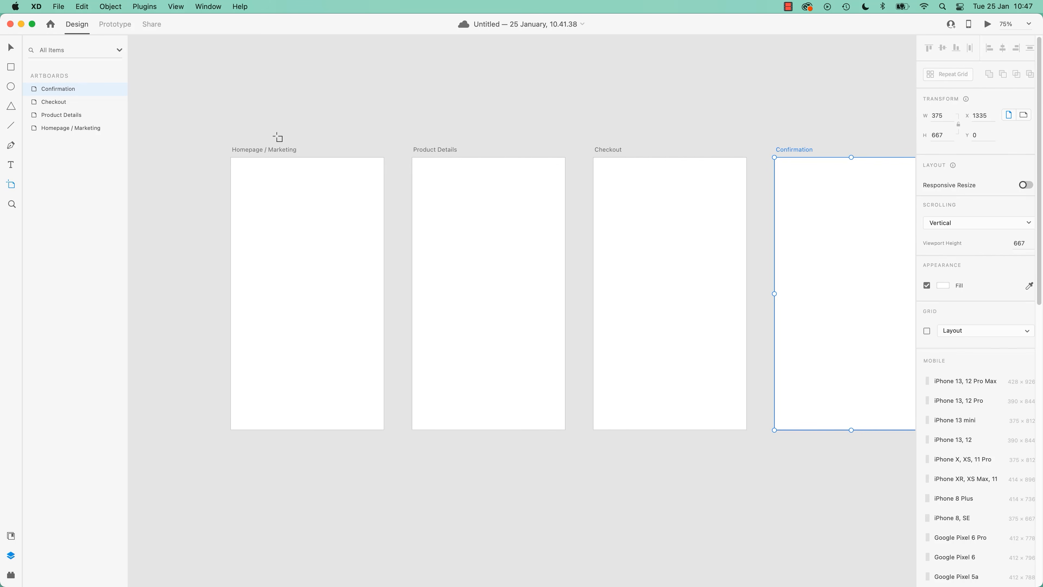
{"action": "key", "text": "super+minus"}
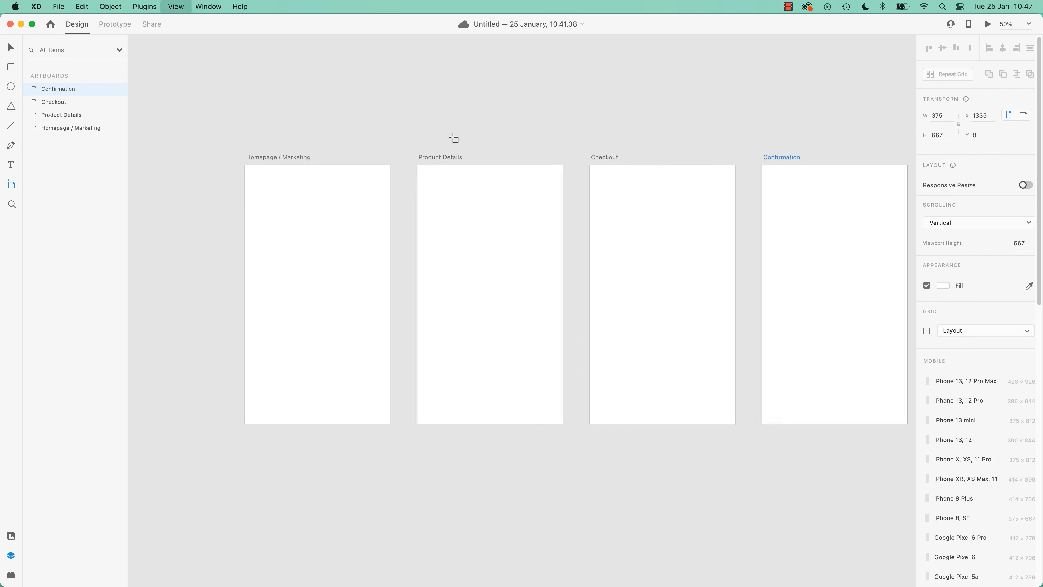
Add an iPad Pro 11in artboard and place it below the phone artboards, aligned with the Homepage / Marketing artboard
{"action": "scroll", "coordinate": [456, 124], "scroll_direction": "down", "scroll_amount": 5}
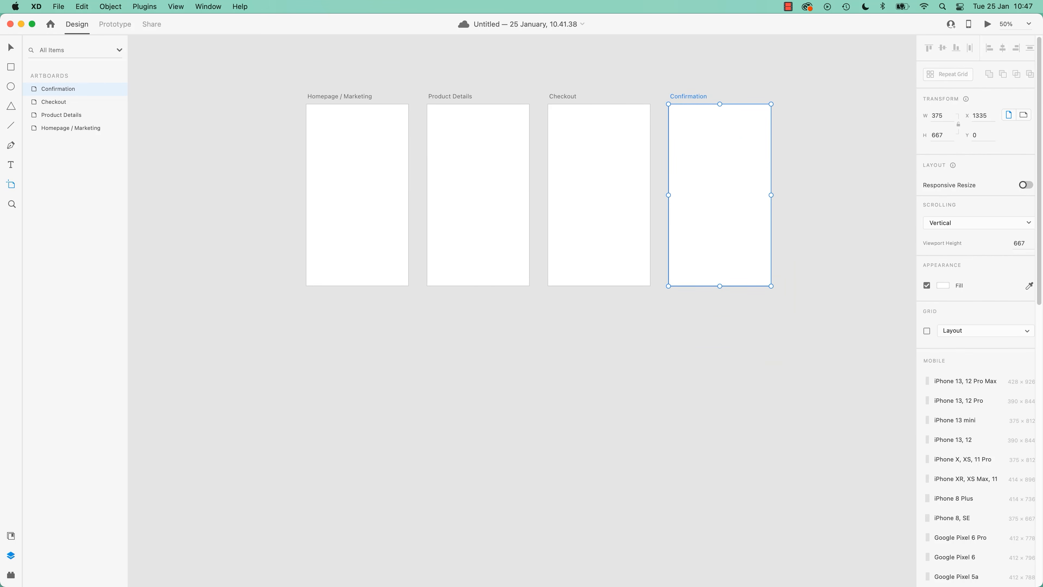
{"action": "scroll", "coordinate": [954, 381], "scroll_direction": "down", "scroll_amount": 10}
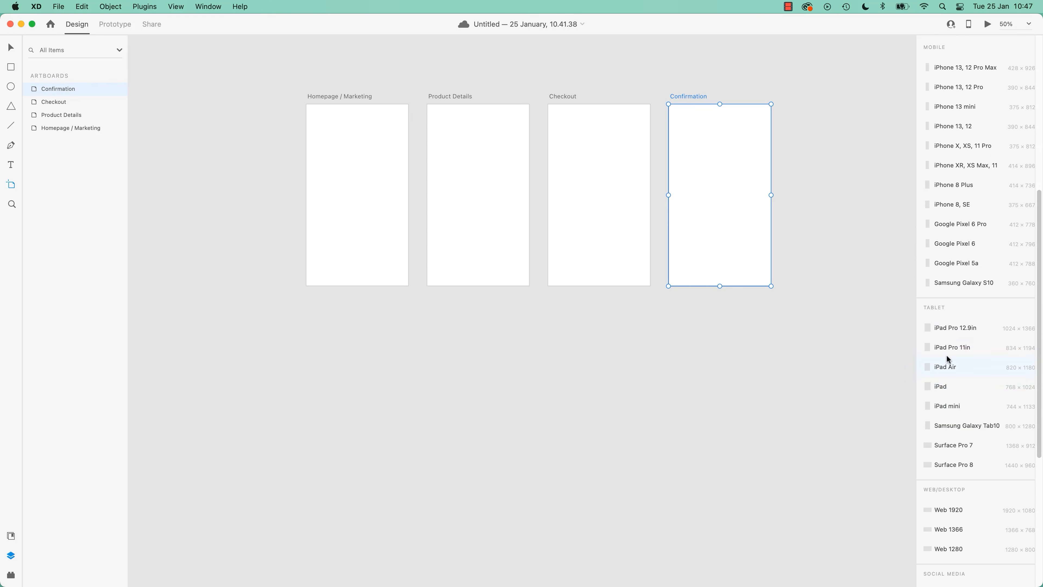
{"action": "left_click", "coordinate": [929, 347]}
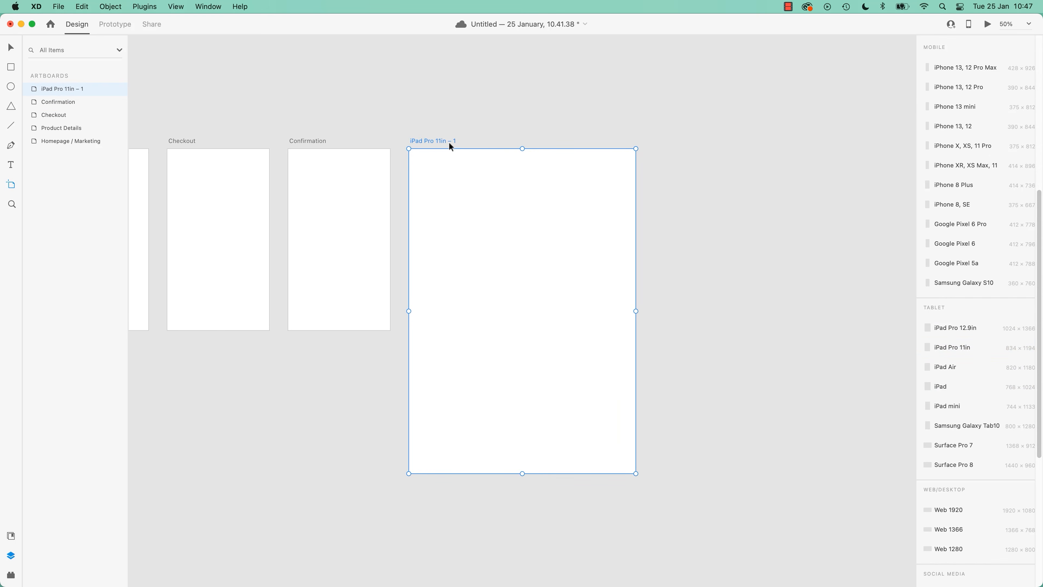
{"action": "left_click_drag", "start_coordinate": [435, 139], "coordinate": [226, 397]}
{"action": "left_click_drag", "start_coordinate": [318, 312], "coordinate": [824, 64]}
{"action": "left_click_drag", "start_coordinate": [542, 111], "coordinate": [461, 109]}
{"action": "left_click_drag", "start_coordinate": [689, 95], "coordinate": [634, 244]}
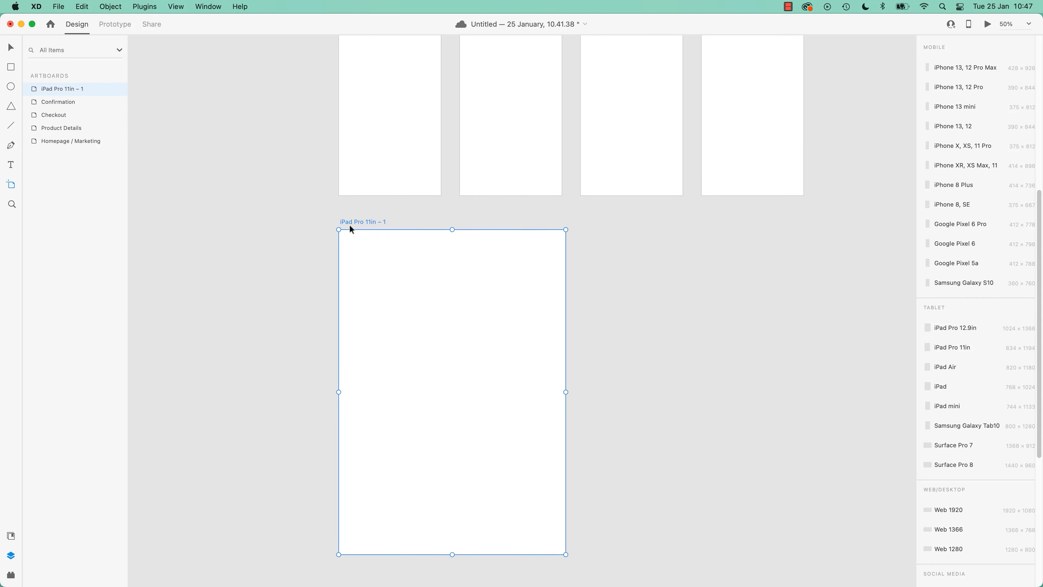
Duplicate the iPad Pro 11in artboard beside the first one and delete both tablet artboards
{"action": "key", "text": "super+d"}
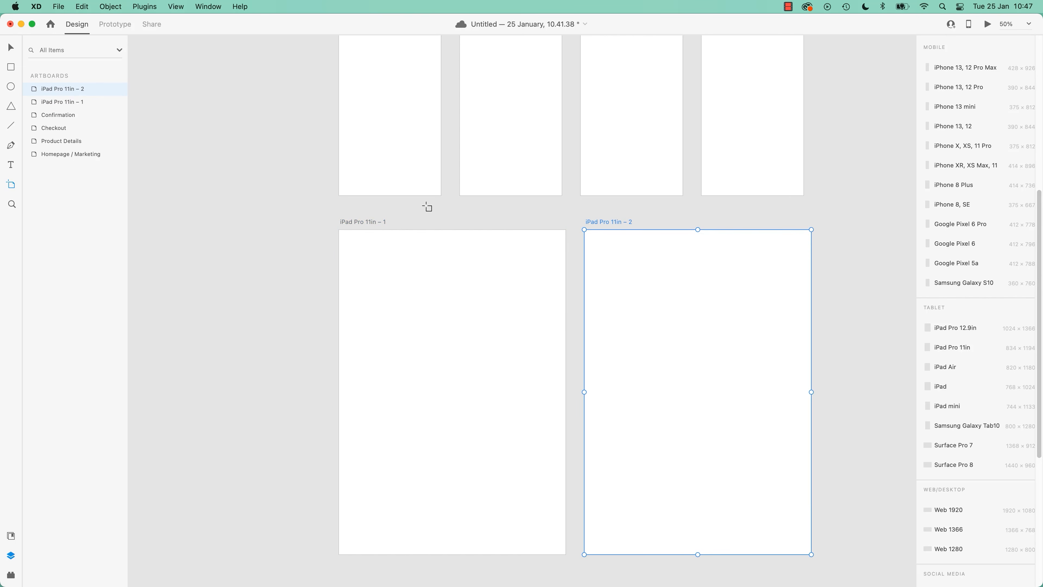
{"action": "left_click_drag", "start_coordinate": [426, 207], "coordinate": [481, 301]}
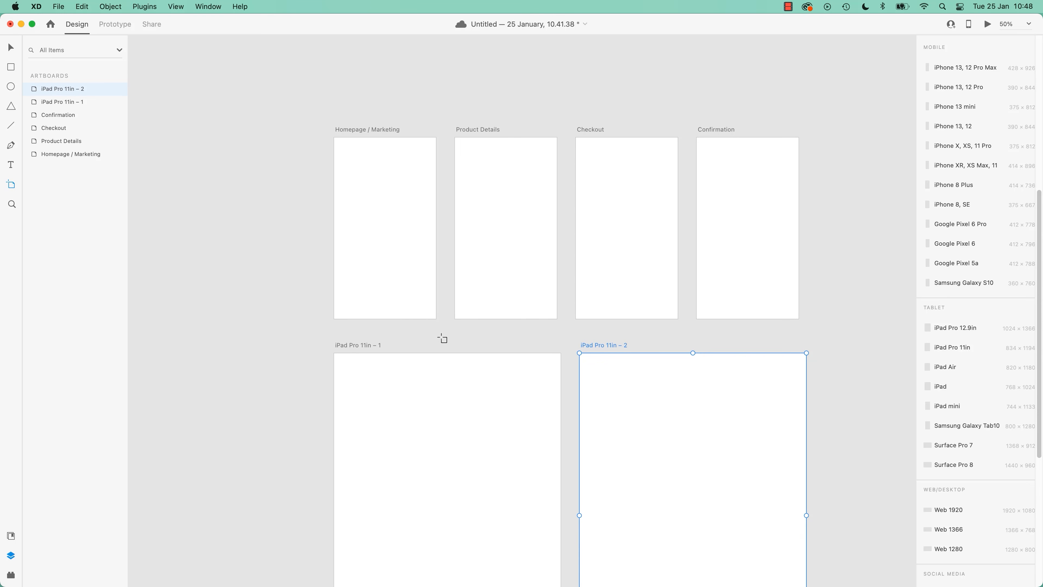
{"action": "key", "text": "Delete"}
{"action": "left_click", "coordinate": [356, 346]}
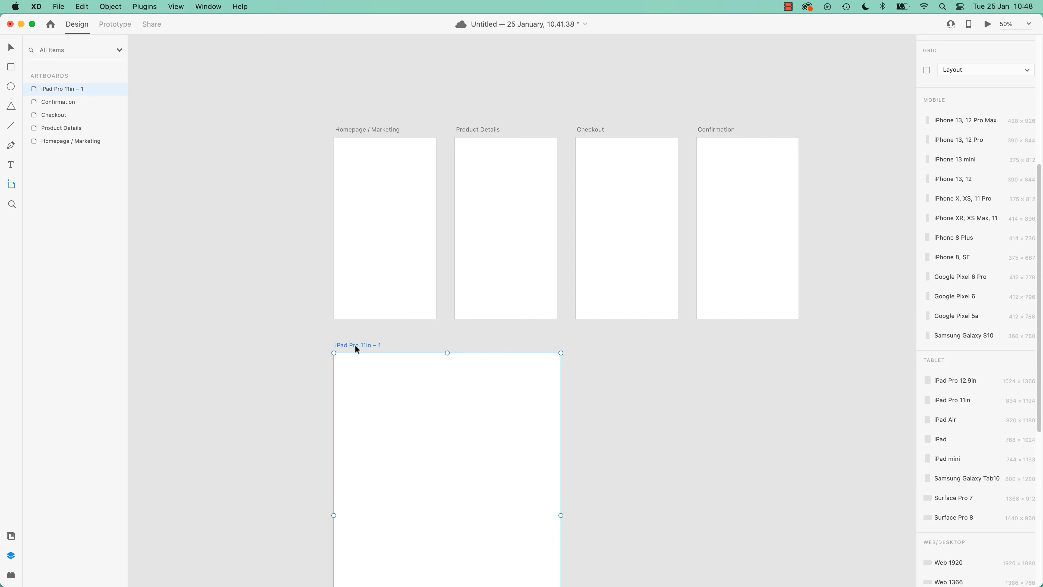
{"action": "key", "text": "Delete"}
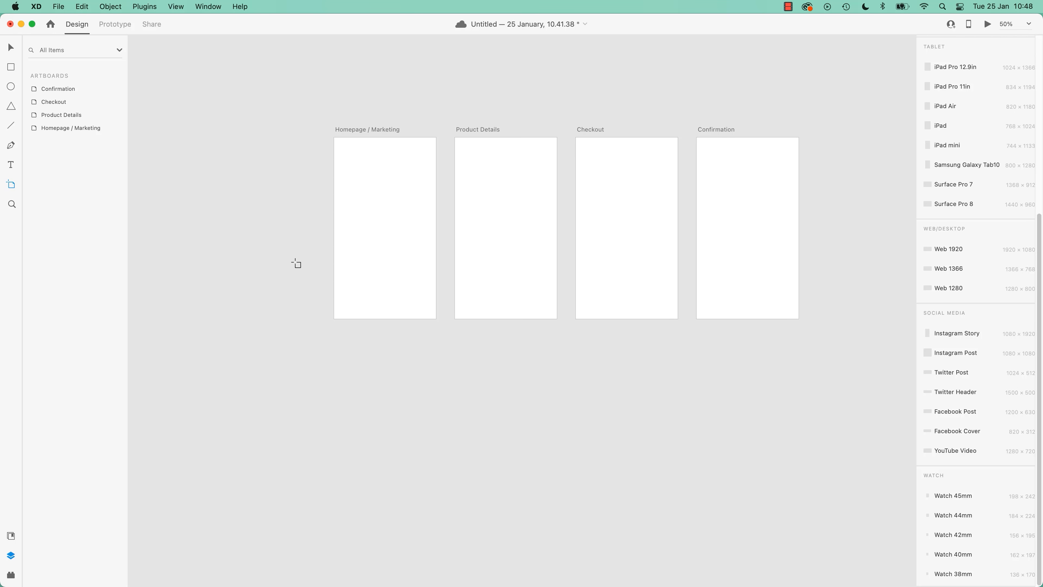
Save the document with the four task flow artboards
{"action": "key", "text": "super+s"}
{"action": "key", "text": "super+equal"}
{"action": "left_click_drag", "start_coordinate": [397, 131], "coordinate": [359, 266]}
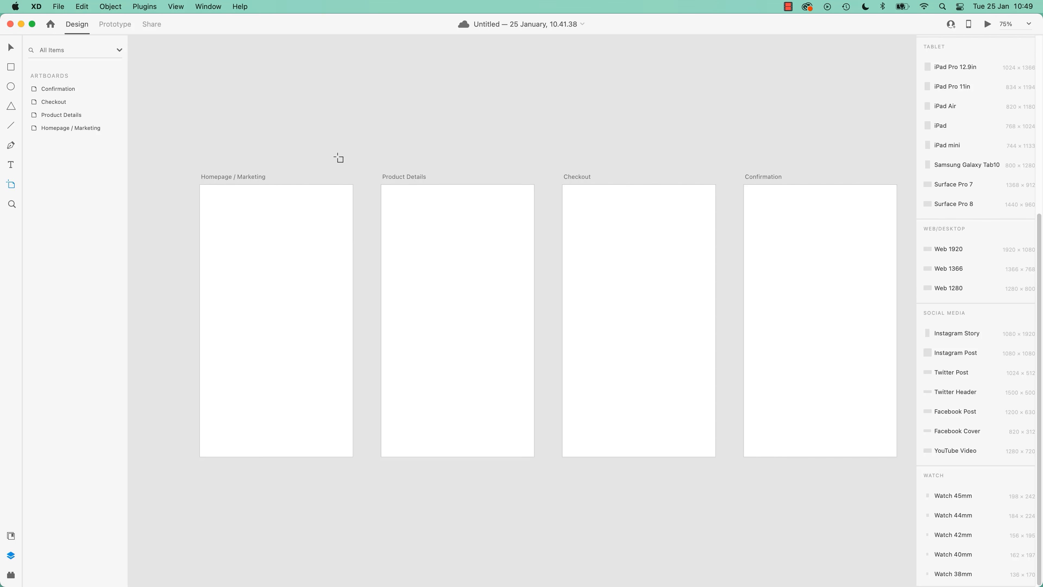
{"action": "scroll", "coordinate": [974, 302], "scroll_direction": "up", "scroll_amount": 1}
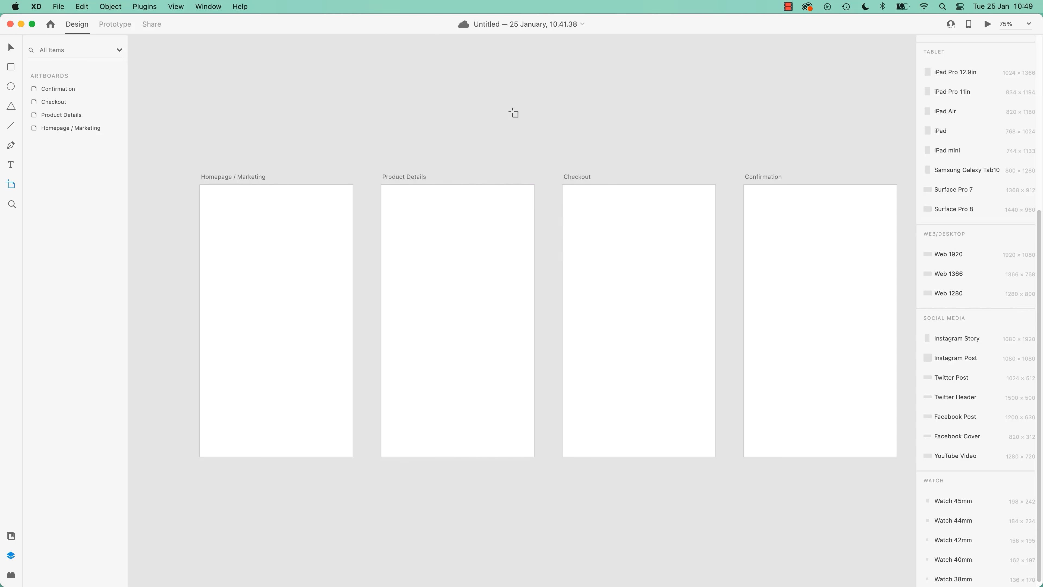
Save the document to Creative Cloud under the name Scott Tea - Checkout Taskflow V1
{"action": "left_click", "coordinate": [484, 23]}
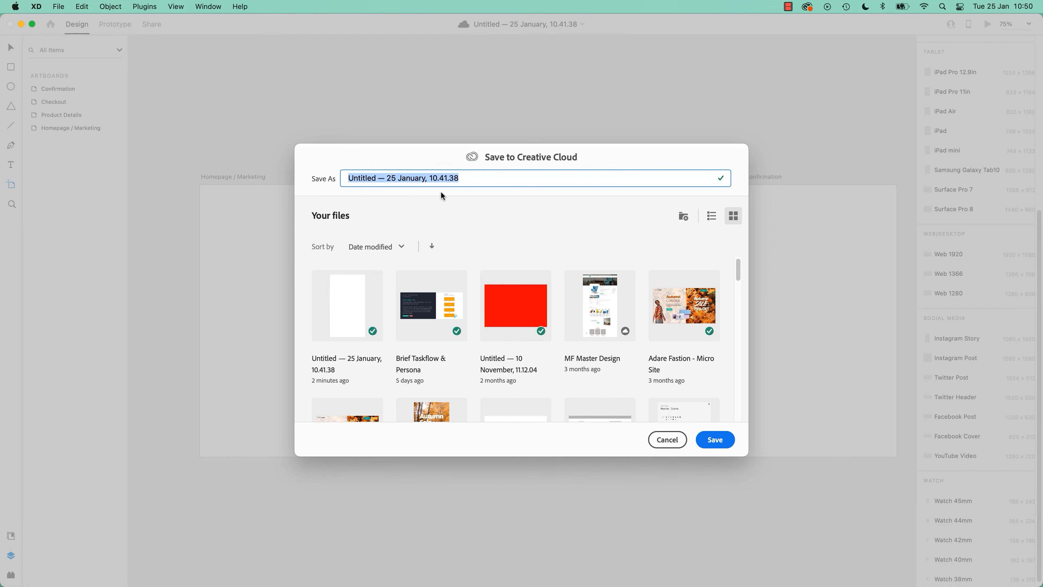
{"action": "type", "text": "Checkout "}
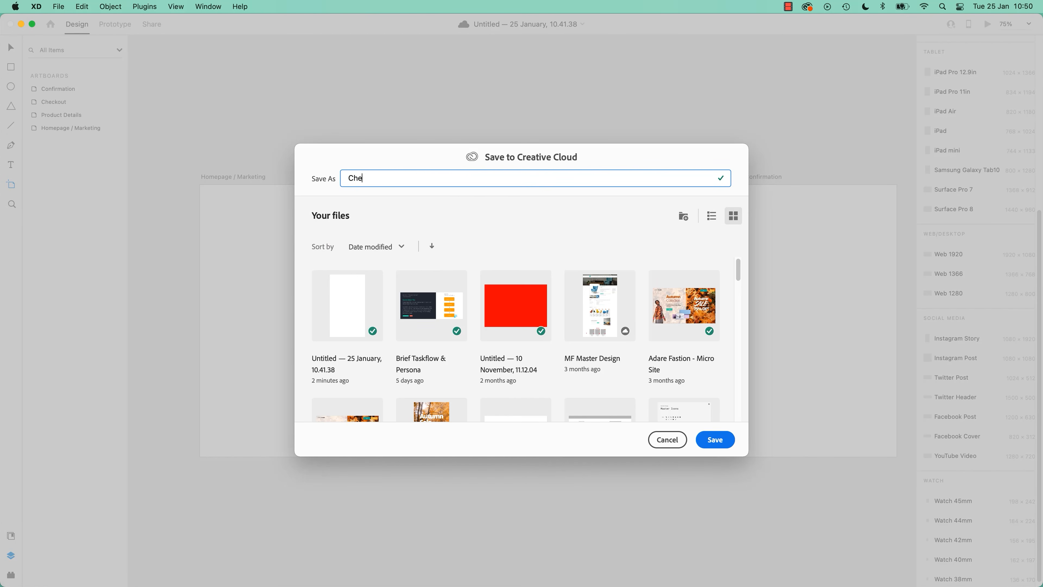
{"action": "type", "text": "f"}
{"action": "key", "text": "BackSpace"}
{"action": "key", "text": "super+a"}
{"action": "key", "text": "BackSpace"}
{"action": "type", "text": "Scott Tea - FinalV1"}
{"action": "key", "text": "BackSpace"}
{"action": "type", "text": "4 - V1complete"}
{"action": "key", "text": "alt+shift+Left"}
{"action": "key", "text": "alt+shift+Left"}
{"action": "key", "text": "BackSpace"}
{"action": "type", "text": "S"}
{"action": "key", "text": "BackSpace"}
{"action": "type", "text": "Checkout Taskflow V1"}
{"action": "left_click", "coordinate": [715, 439]}
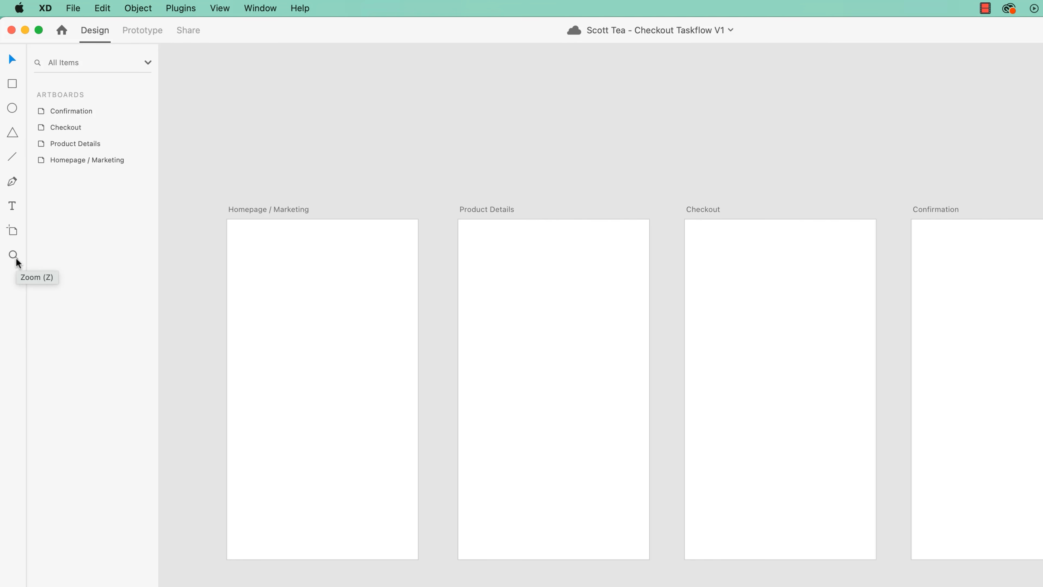
Add a single line of random placeholder text near the top of the Homepage / Marketing artboard with the Text tool
{"action": "left_click", "coordinate": [11, 206]}
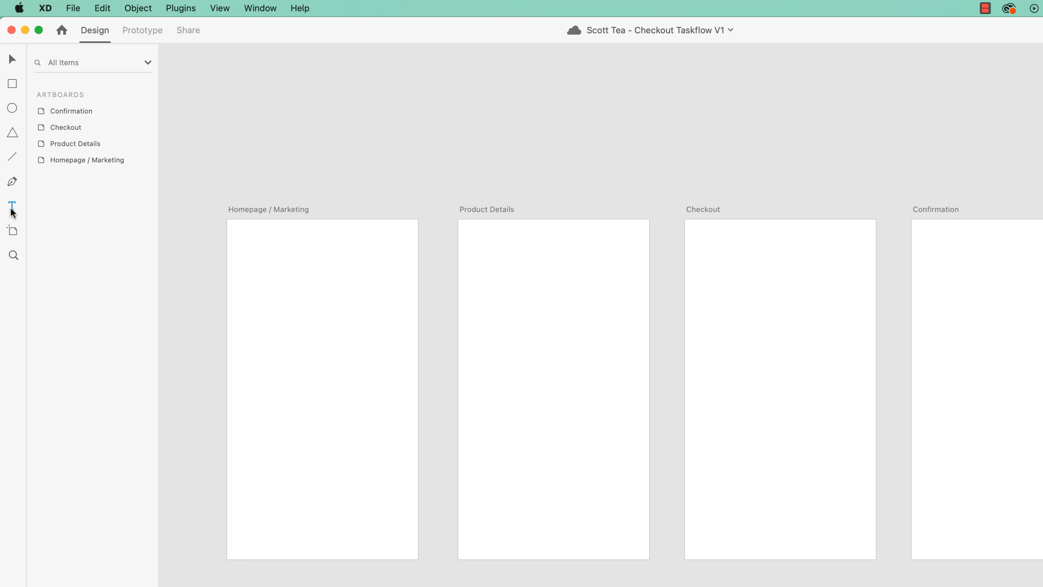
{"action": "key", "text": "v"}
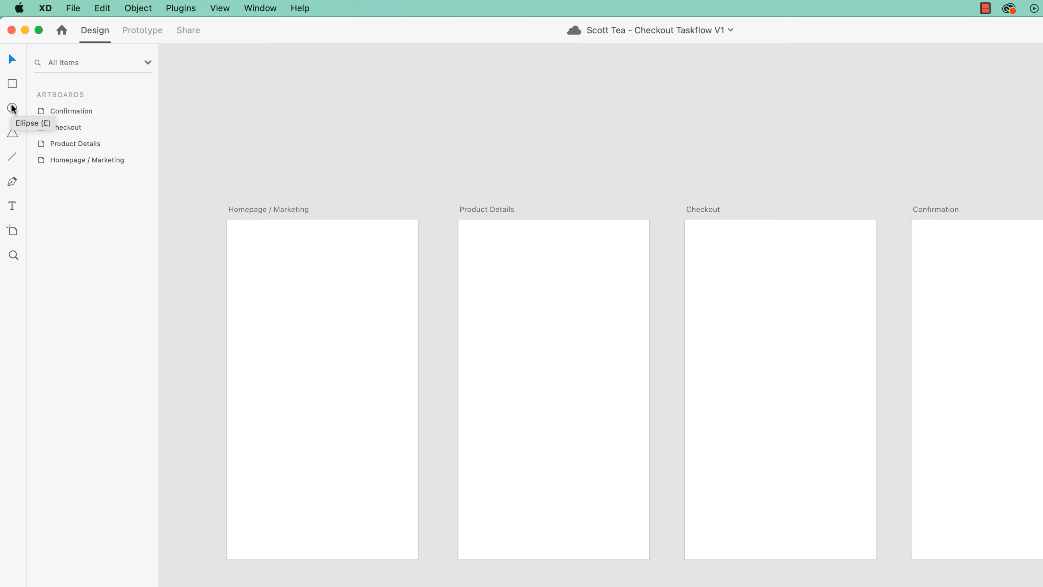
{"action": "key", "text": "t"}
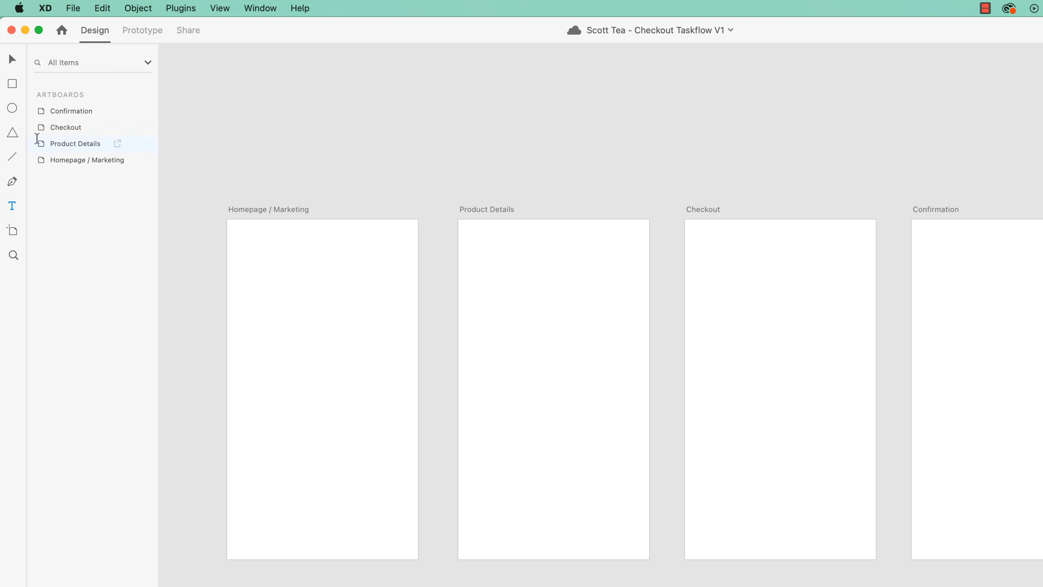
{"action": "left_click", "coordinate": [273, 258]}
{"action": "type", "text": "al;kdjf;l askjdf;lkas jdlf;k jasl;dkfj;aslkd jf"}
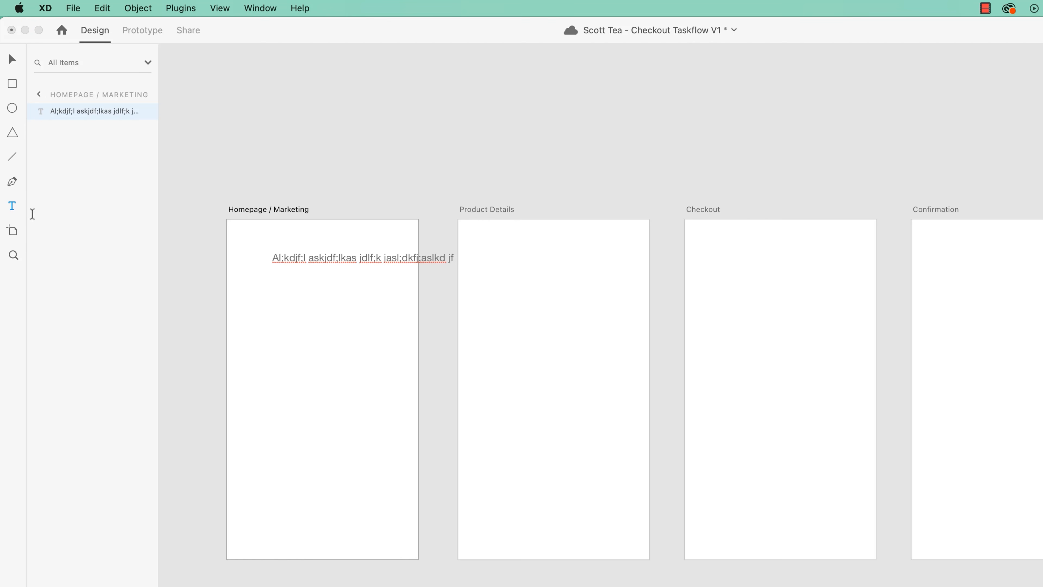
Draw an area text box about 228 wide below the first line, fill it with random placeholder text and save the document
{"action": "left_click", "coordinate": [271, 298]}
{"action": "left_click_drag", "start_coordinate": [273, 305], "coordinate": [389, 413]}
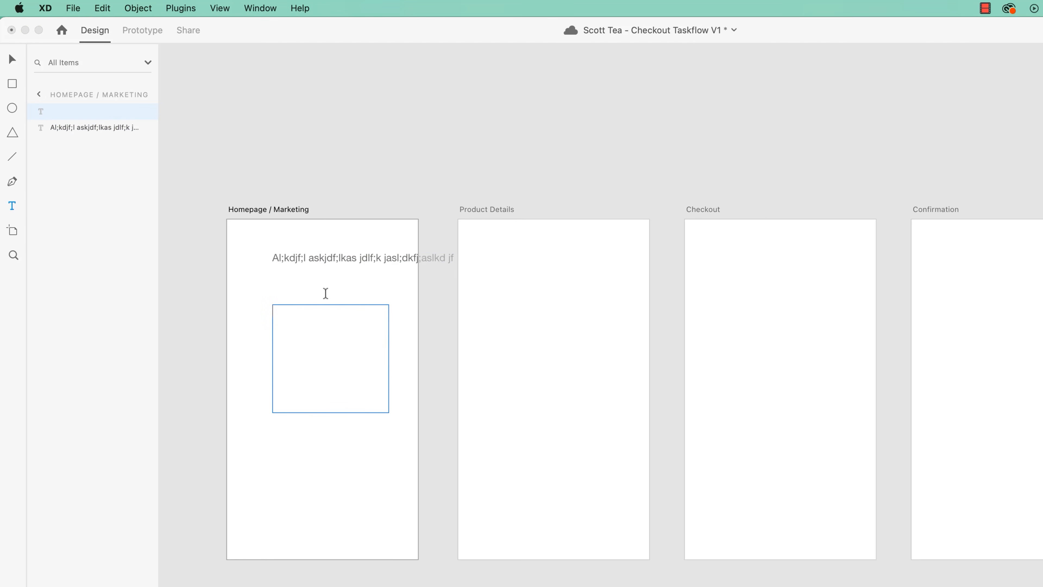
{"action": "type", "text": "Laksdjfl;ask jfl;skad fjlskadjf l;ksja dfl;kasj dl;fk jl;askdfj l;askd jfl;akj dfsl"}
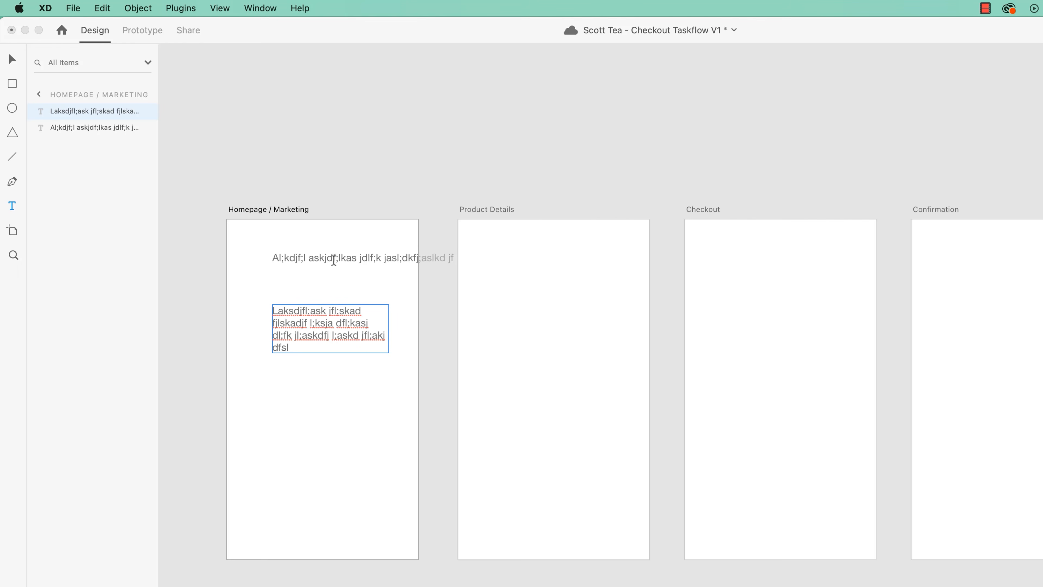
{"action": "key", "text": "Escape"}
{"action": "key", "text": "super+s"}
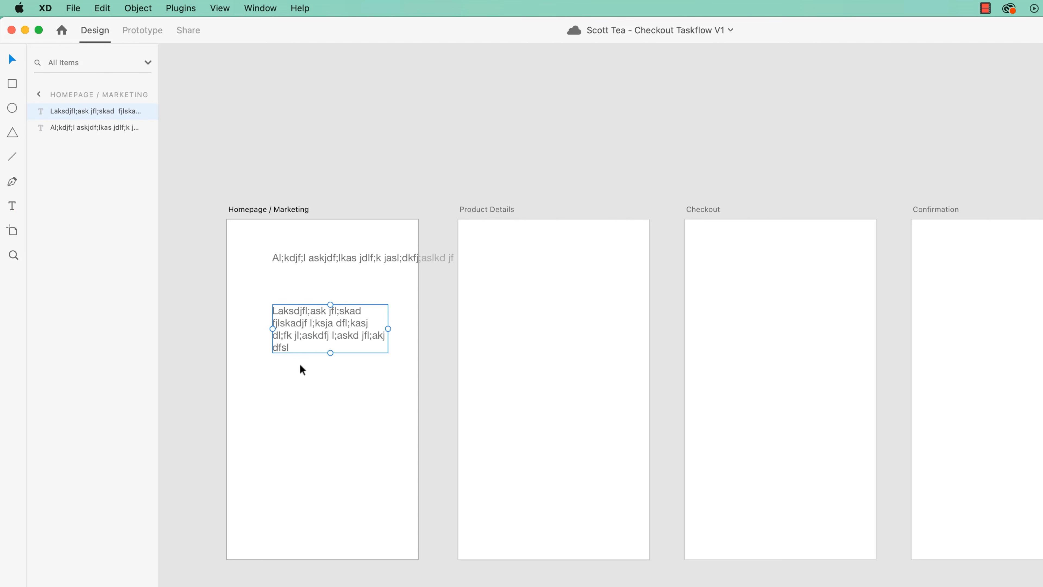
Switch the lower placeholder paragraph to auto width and insert more random text into its first line
{"action": "left_click", "coordinate": [436, 414]}
{"action": "left_click", "coordinate": [330, 327]}
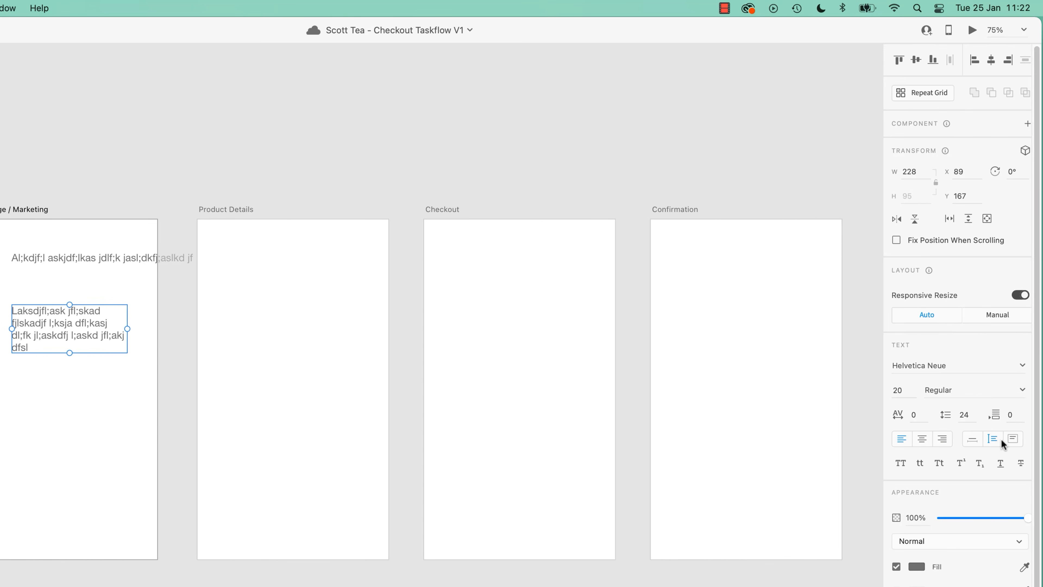
{"action": "left_click", "coordinate": [972, 439]}
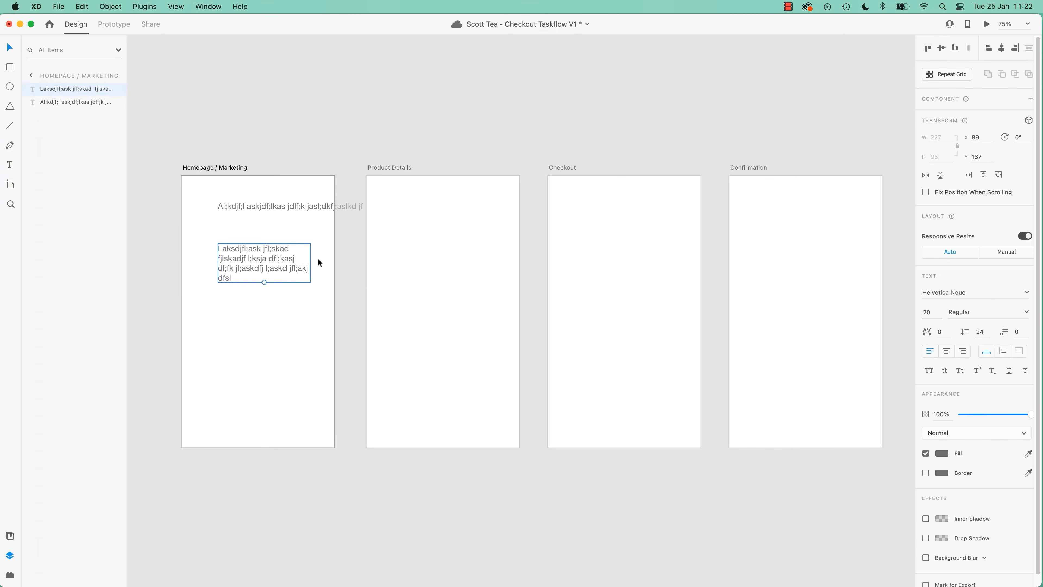
{"action": "double_click", "coordinate": [290, 249]}
{"action": "type", "text": "asl;dfkj asl;dkjfl;kas dfj"}
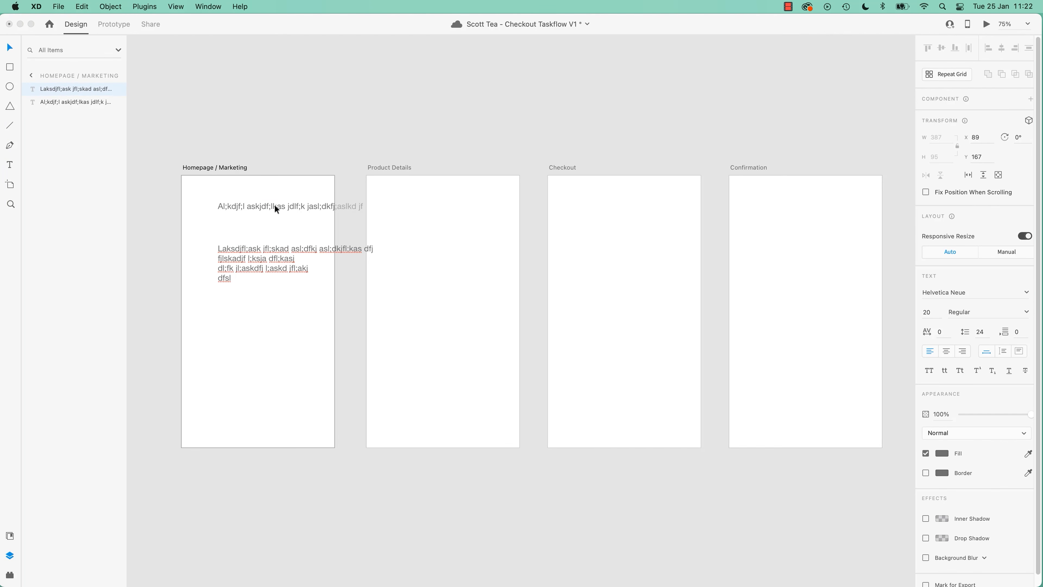
{"action": "key", "text": "Escape"}
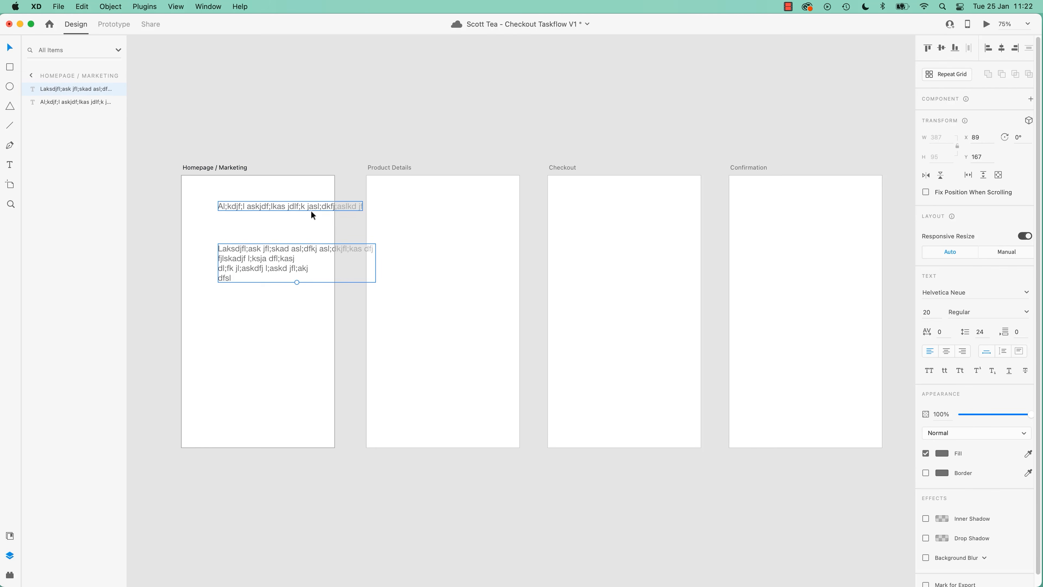
Switch the upper placeholder text to auto height and extend it with several more lines of random text
{"action": "left_click", "coordinate": [284, 208]}
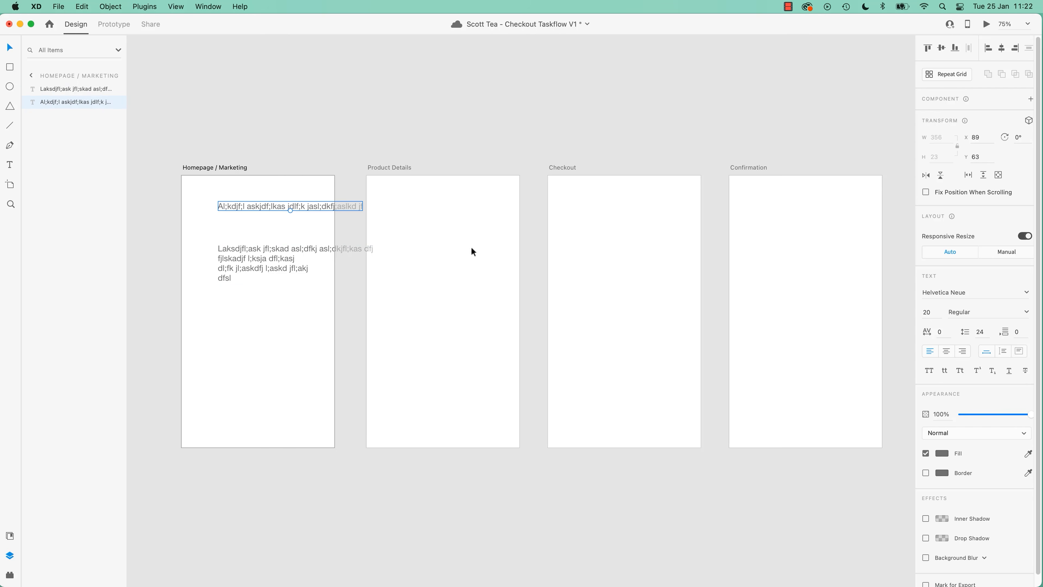
{"action": "left_click", "coordinate": [1003, 350]}
{"action": "double_click", "coordinate": [323, 207]}
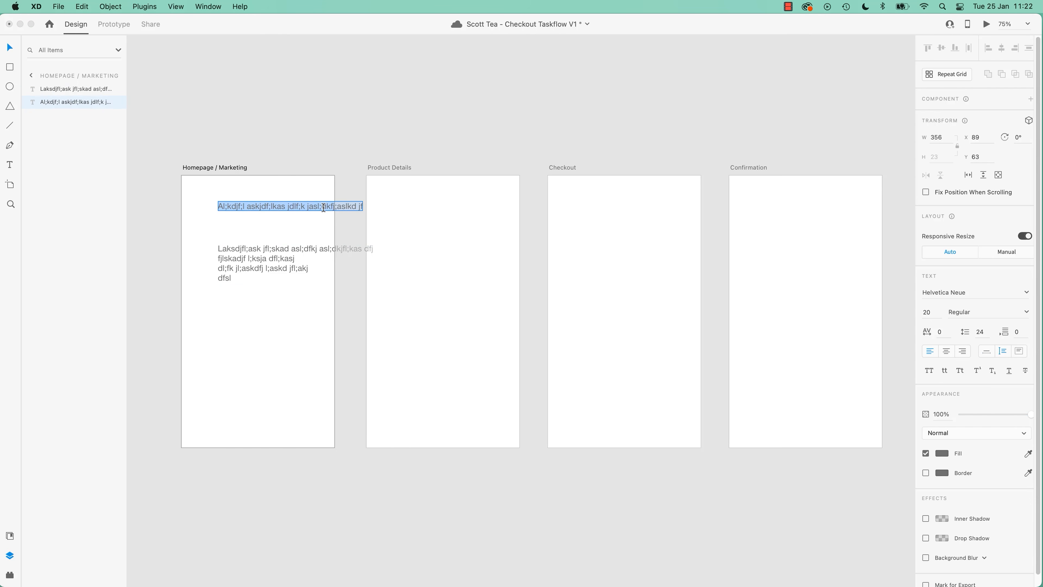
{"action": "left_click", "coordinate": [362, 206]}
{"action": "type", "text": "das"}
{"action": "key", "text": "Return"}
{"action": "type", "text": "fsd"}
{"action": "key", "text": "BackSpace"}
{"action": "key", "text": "BackSpace"}
{"action": "key", "text": "BackSpace"}
{"action": "type", "text": "as Askldfjl;aksdjfl;kasdjfl;ksjadfl;kjasdl;kfj"}
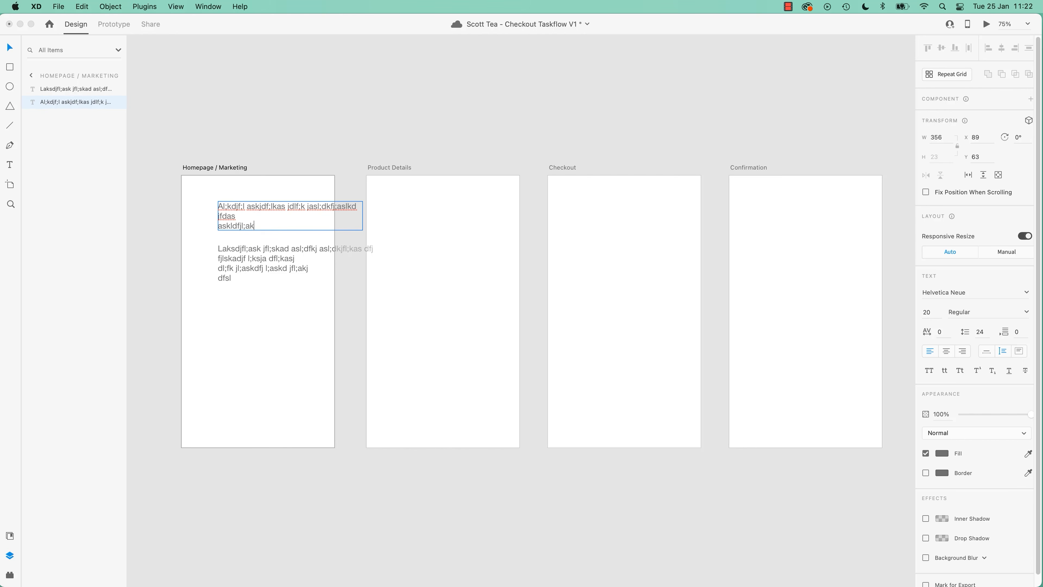
{"action": "type", "text": "l; asdkjfl;kasjdfl;kasj"}
{"action": "key", "text": "Escape"}
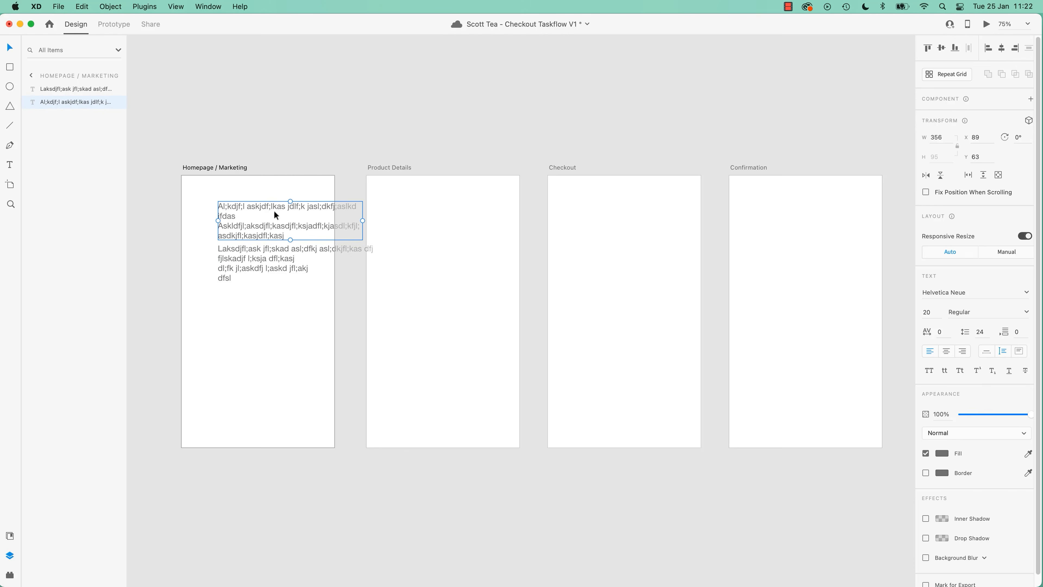
Delete both placeholder texts from the Homepage / Marketing artboard
{"action": "key", "text": "BackSpace"}
{"action": "left_click", "coordinate": [262, 252]}
{"action": "key", "text": "BackSpace"}
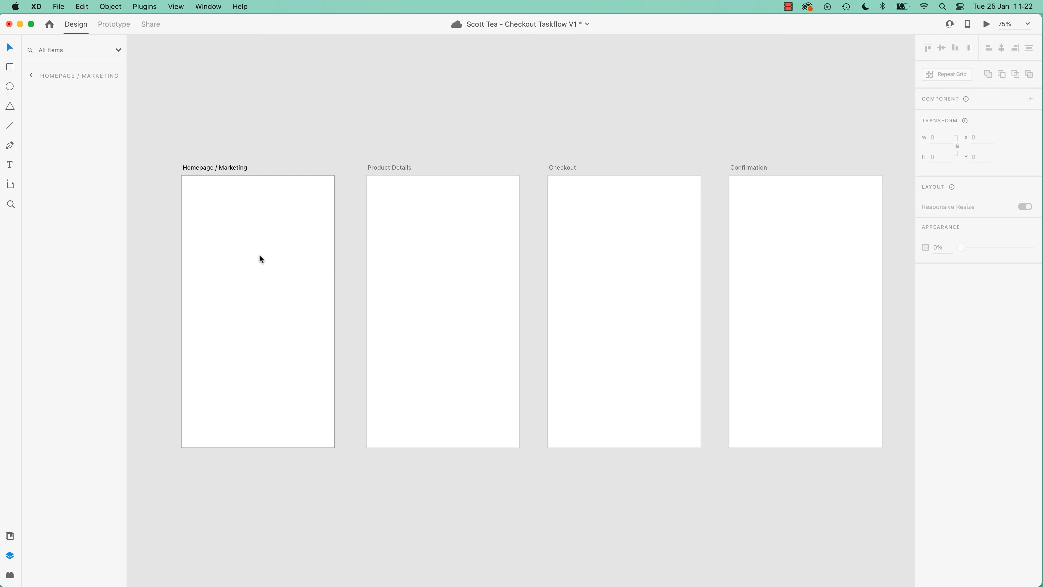
Add the text SCOTT GREEN TEA in capitals near the top of the Homepage / Marketing artboard
{"action": "key", "text": "t"}
{"action": "left_click", "coordinate": [206, 205]}
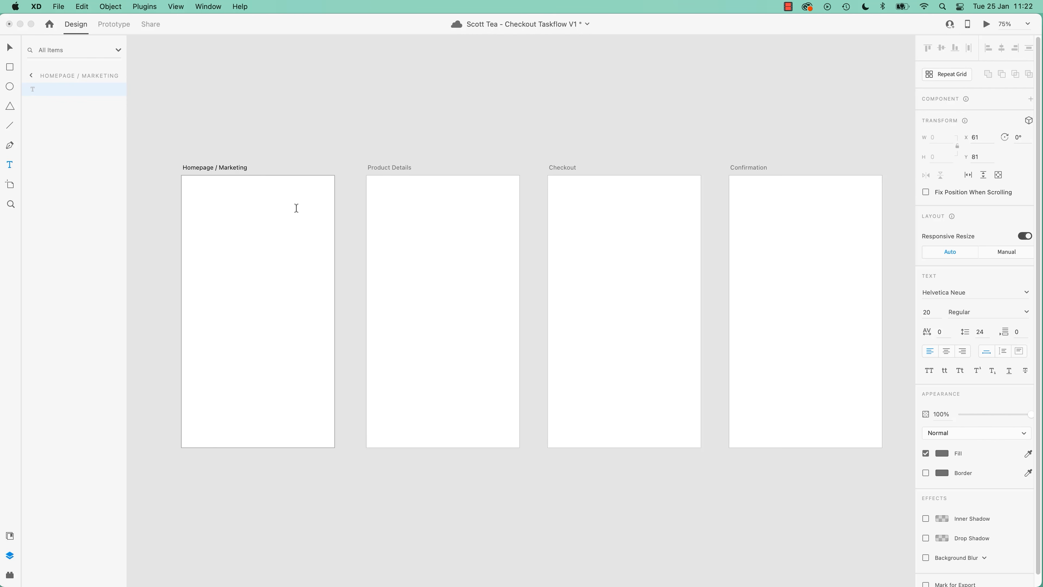
{"action": "type", "text": "Scott"}
{"action": "key", "text": "BackSpace"}
{"action": "key", "text": "BackSpace"}
{"action": "key", "text": "BackSpace"}
{"action": "key", "text": "BackSpace"}
{"action": "type", "text": "COTT GREEN TEA"}
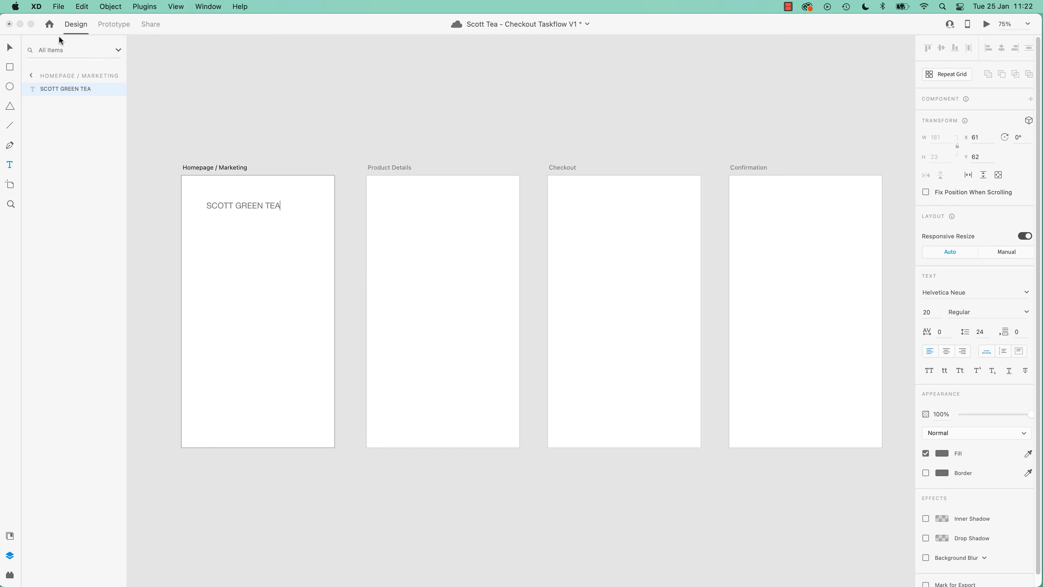
Move the SCOTT GREEN TEA title into the artboard's upper-left corner at X 20, Y 16 and save the document
{"action": "left_click", "coordinate": [11, 49]}
{"action": "left_click_drag", "start_coordinate": [268, 205], "coordinate": [251, 185]}
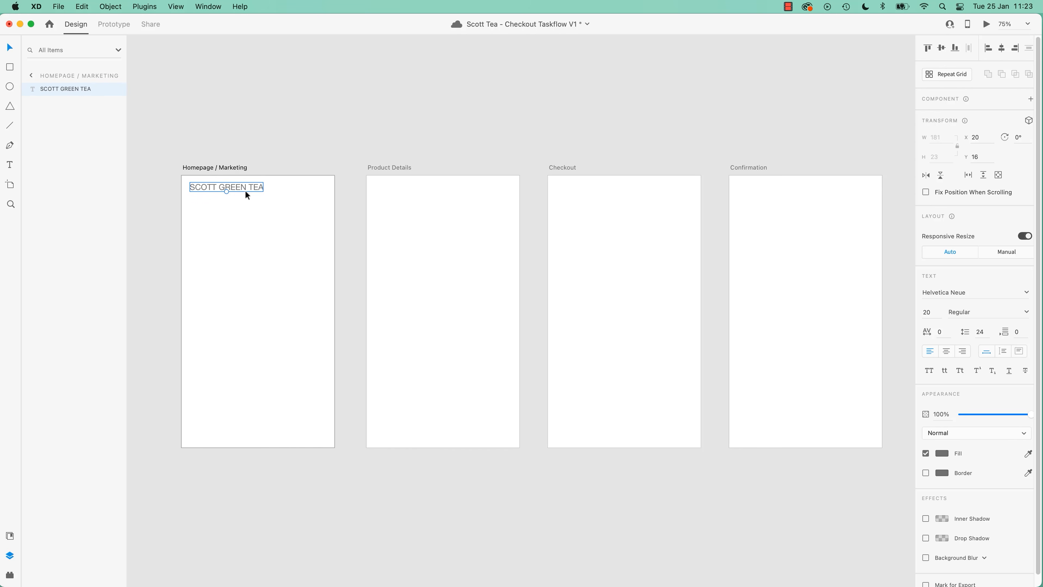
{"action": "key", "text": "super+s"}
Set the font of the SCOTT GREEN TEA title to Roboto
{"action": "left_click", "coordinate": [925, 292]}
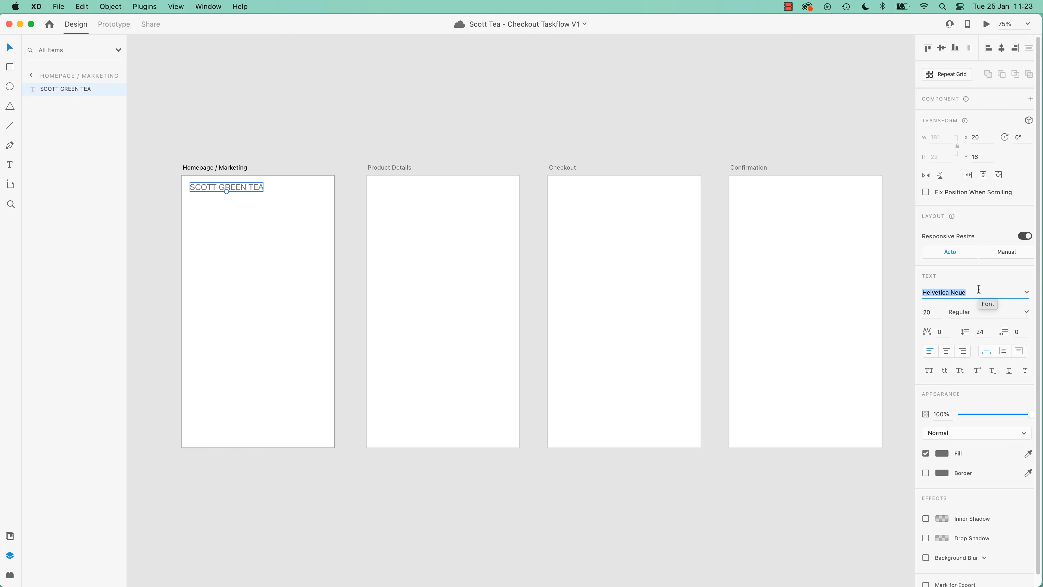
{"action": "type", "text": "Roboto"}
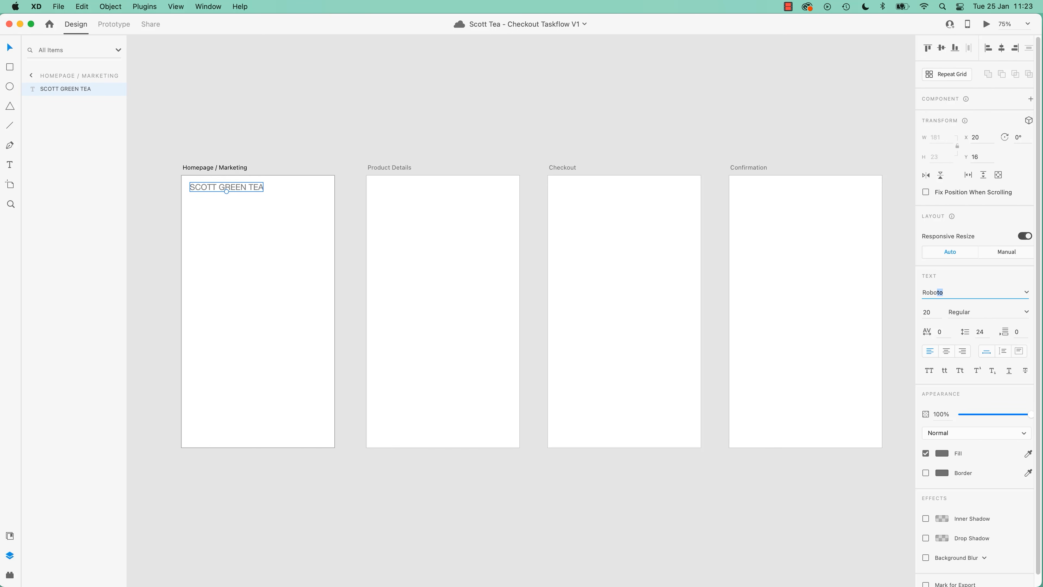
{"action": "key", "text": "Return"}
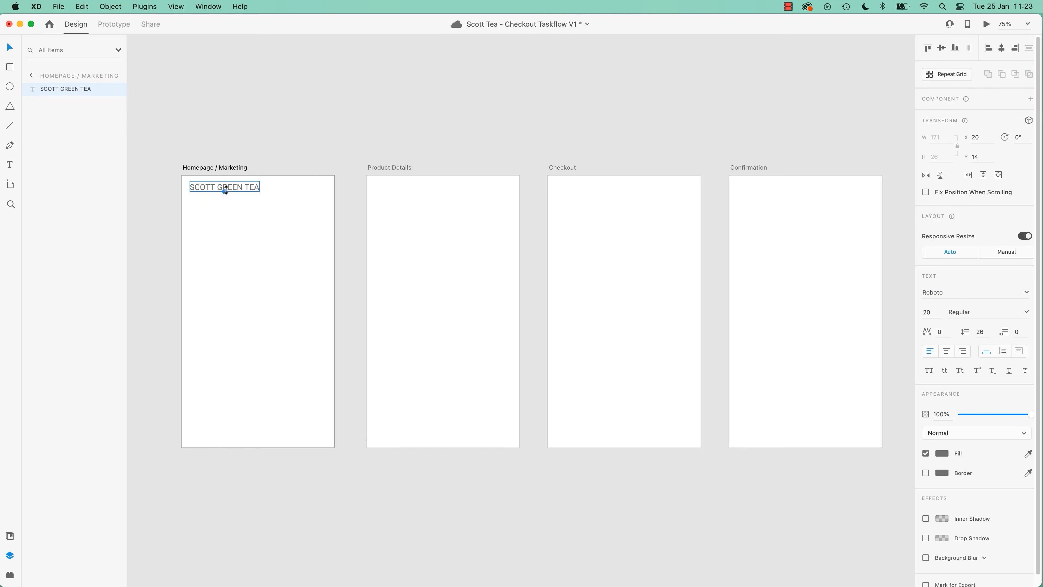
Duplicate the title directly below the original at Y 66 and set the copy's font to Open Sans
{"action": "key", "text": "super+1"}
{"action": "left_click_drag", "start_coordinate": [226, 194], "coordinate": [501, 245]}
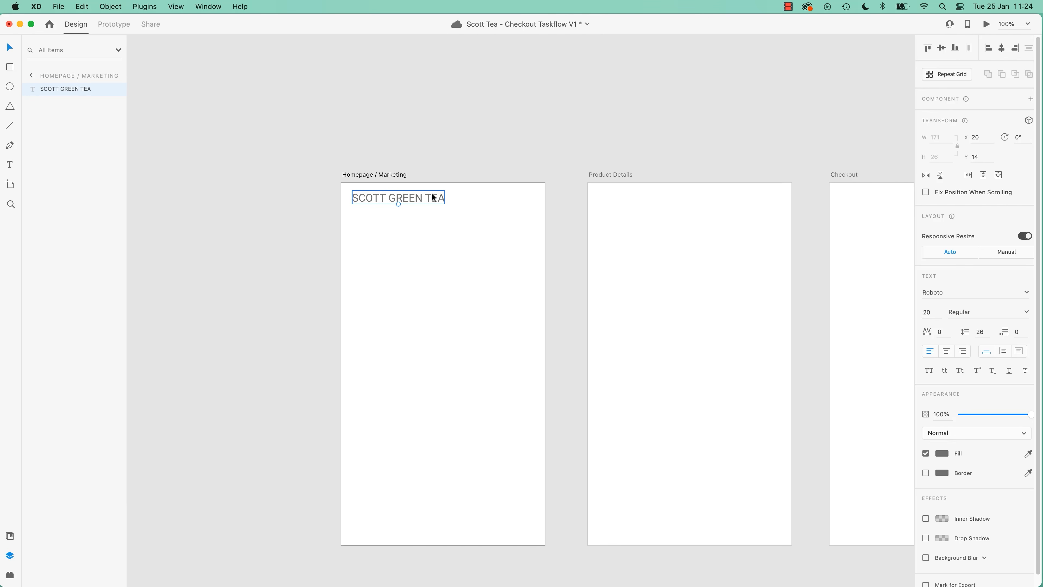
{"action": "key", "text": "alt"}
{"action": "left_click_drag", "start_coordinate": [425, 198], "coordinate": [425, 229]}
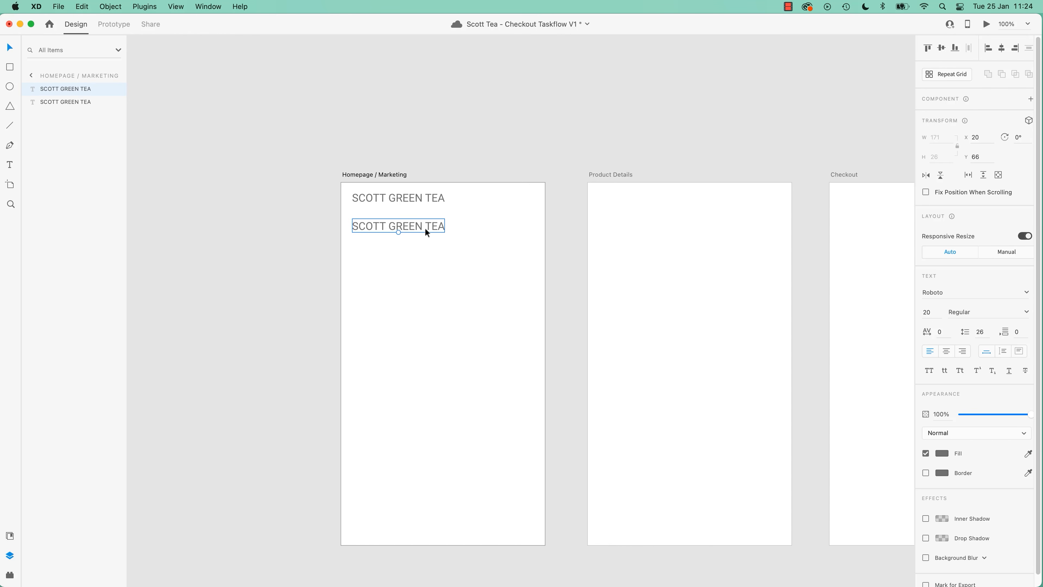
{"action": "left_click", "coordinate": [973, 292]}
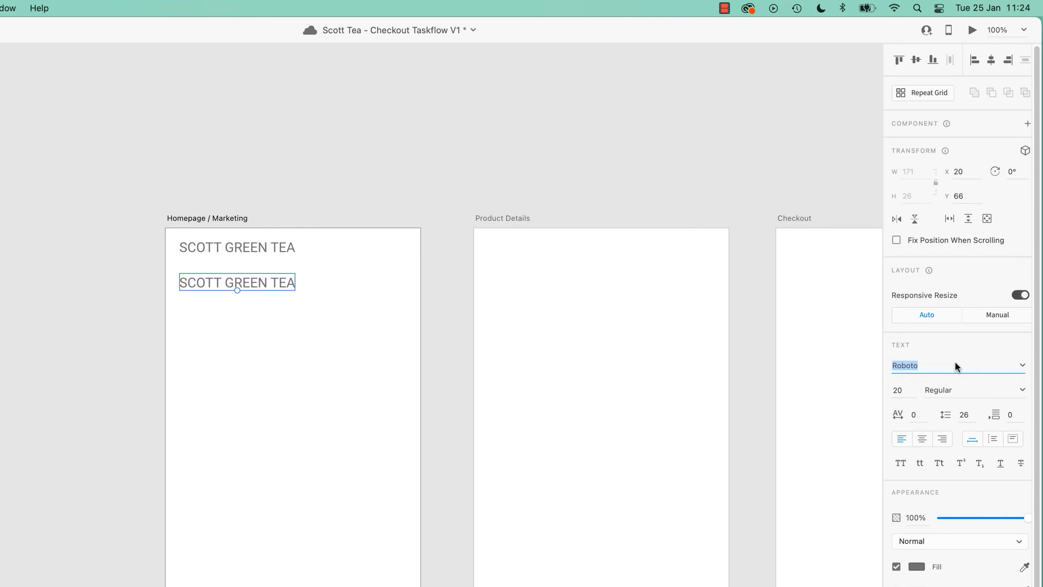
{"action": "type", "text": "Open Sans"}
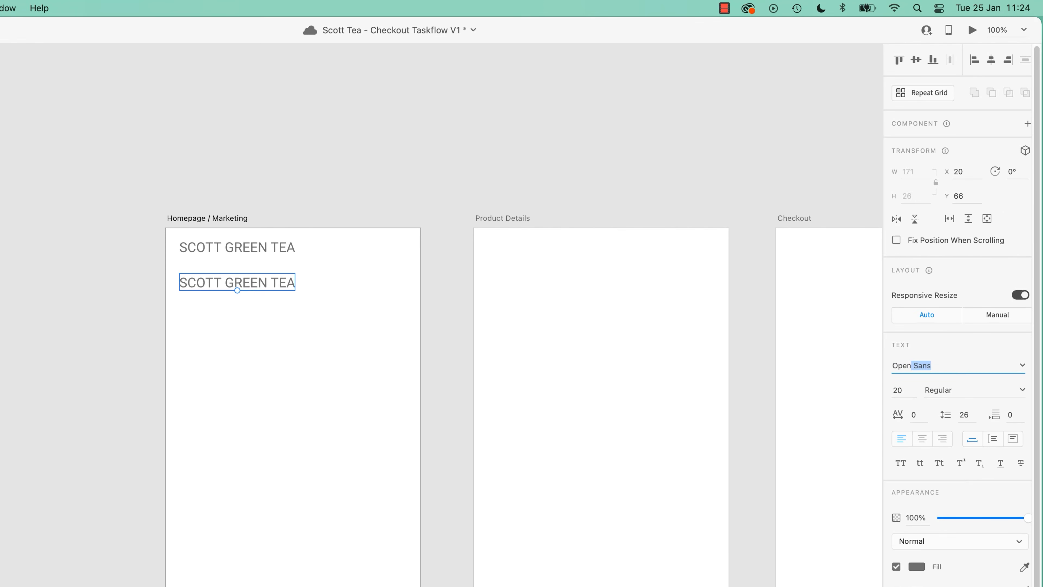
{"action": "key", "text": "Return"}
Duplicate the Open Sans title below itself at about Y 119 and set the new copy's font to Source Sans Pro
{"action": "left_click_drag", "start_coordinate": [263, 285], "coordinate": [265, 317]}
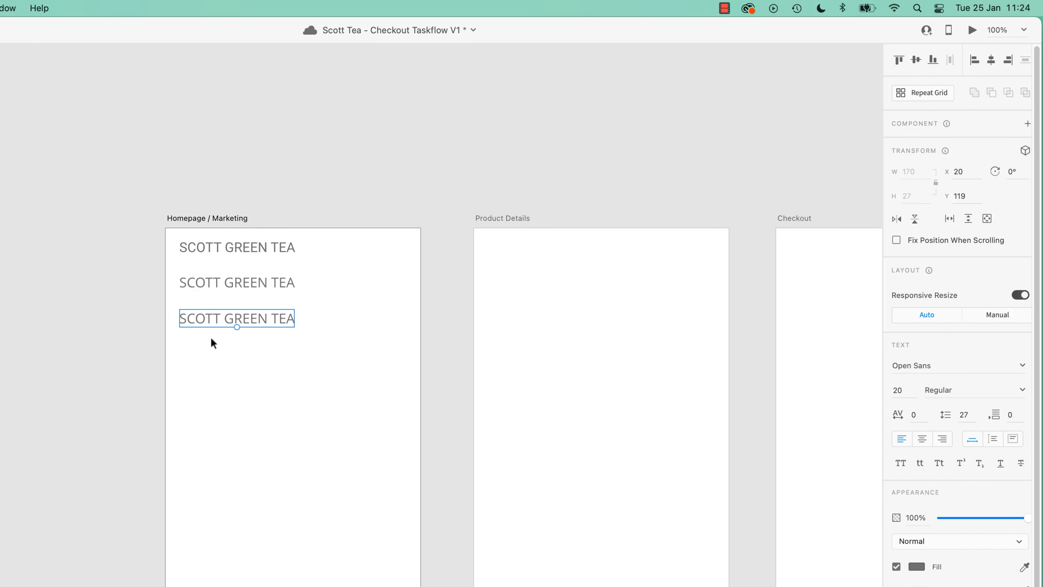
{"action": "left_click", "coordinate": [963, 366]}
{"action": "type", "text": "Source"}
{"action": "key", "text": "Return"}
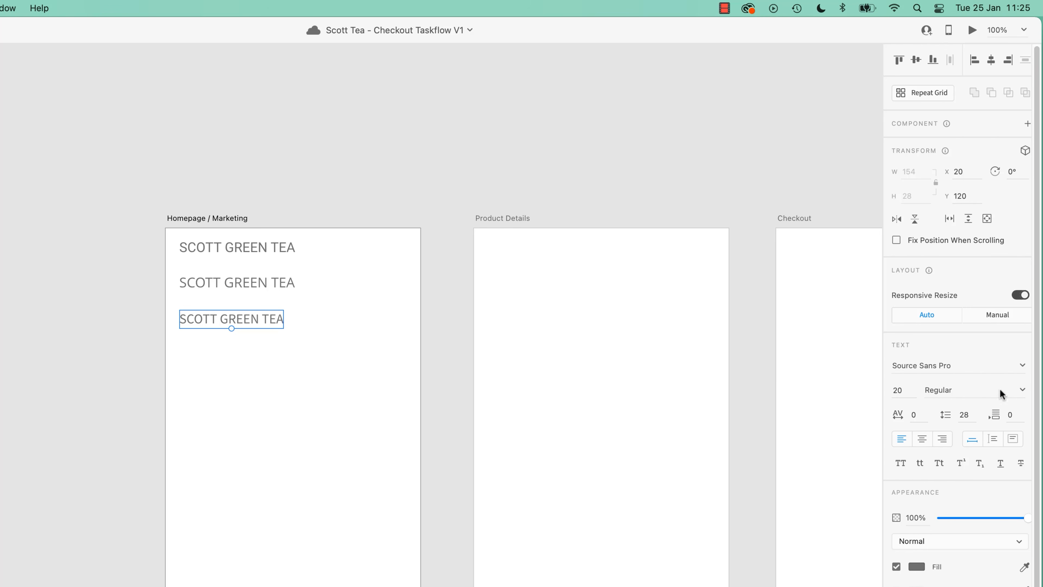
Try the Semibold weight on the Source Sans Pro title, and settle on Bold
{"action": "left_click", "coordinate": [1022, 390]}
{"action": "left_click", "coordinate": [942, 418]}
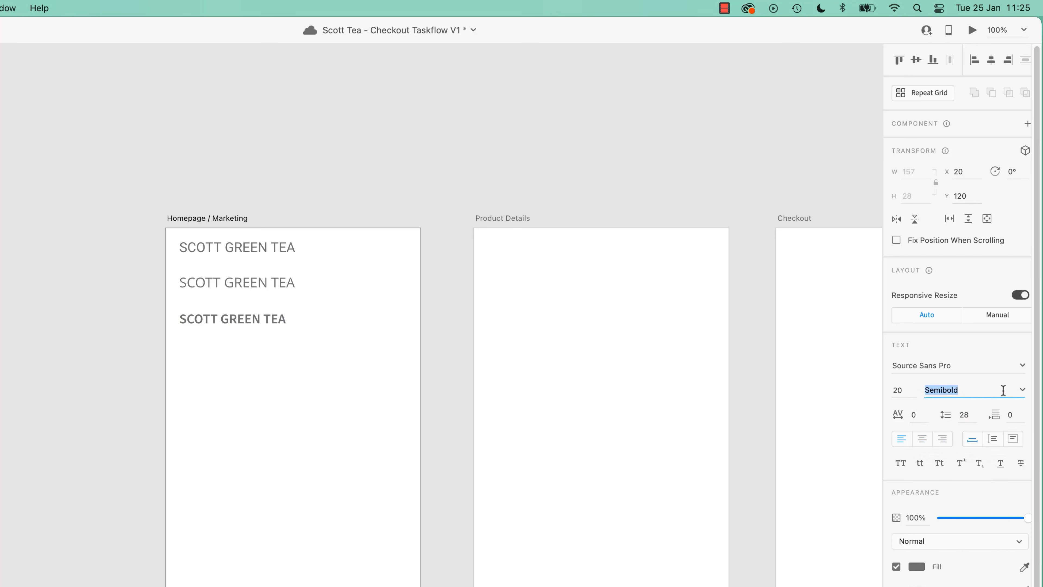
{"action": "left_click", "coordinate": [1020, 390]}
{"action": "left_click", "coordinate": [950, 425]}
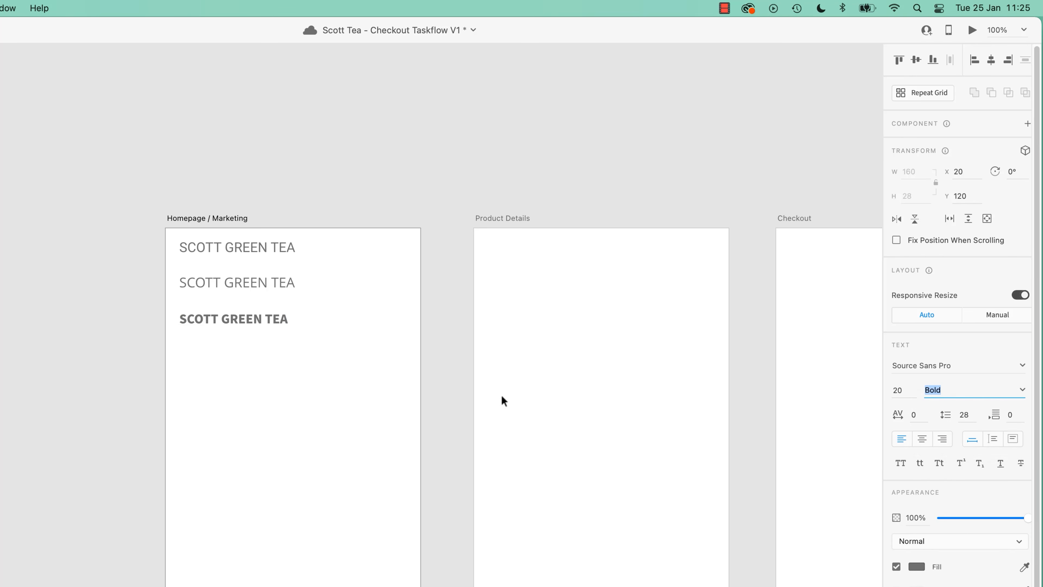
Compare the three SCOTT GREEN TEA titles and examine the font weights available for the Roboto and Open Sans versions
{"action": "left_click", "coordinate": [976, 365]}
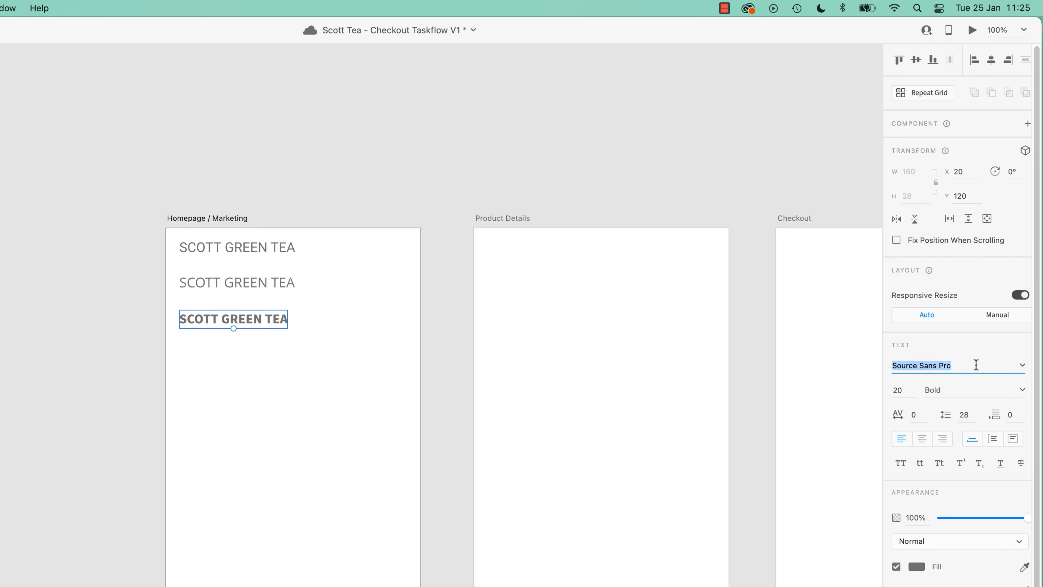
{"action": "left_click", "coordinate": [263, 505]}
{"action": "left_click", "coordinate": [258, 245]}
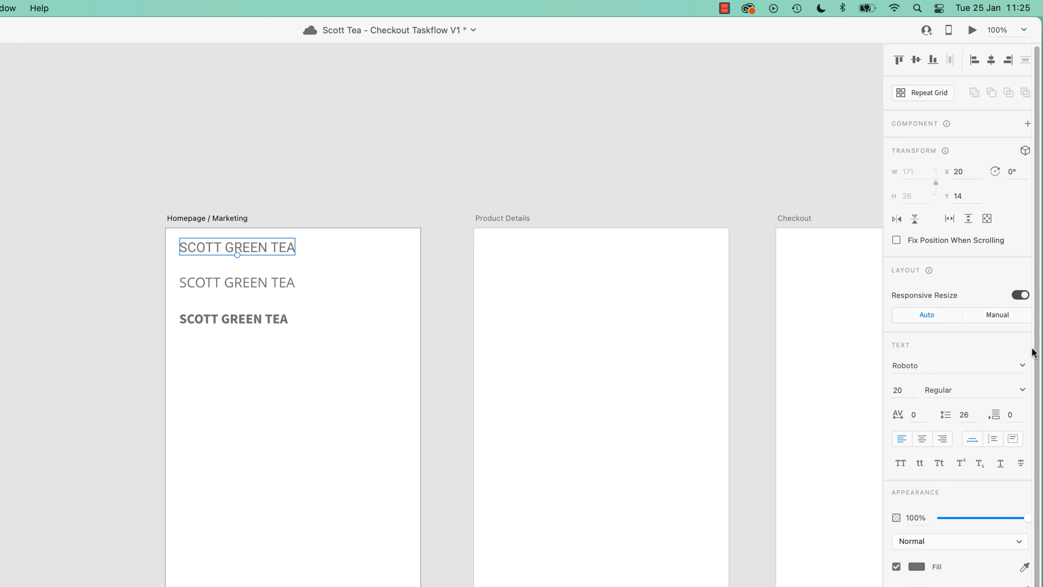
{"action": "left_click", "coordinate": [1022, 391]}
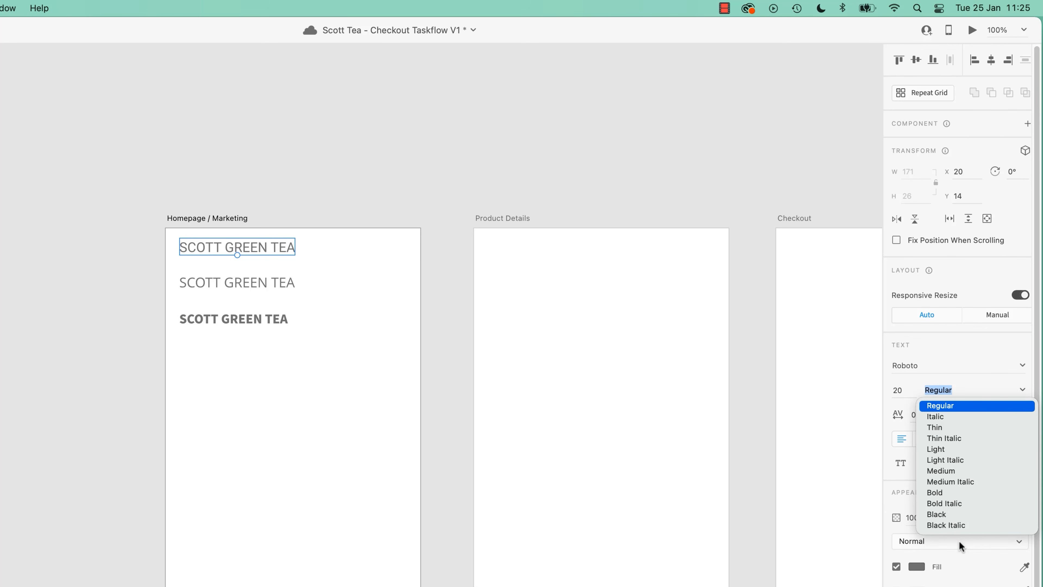
{"action": "left_click", "coordinate": [242, 282]}
{"action": "left_click", "coordinate": [273, 283]}
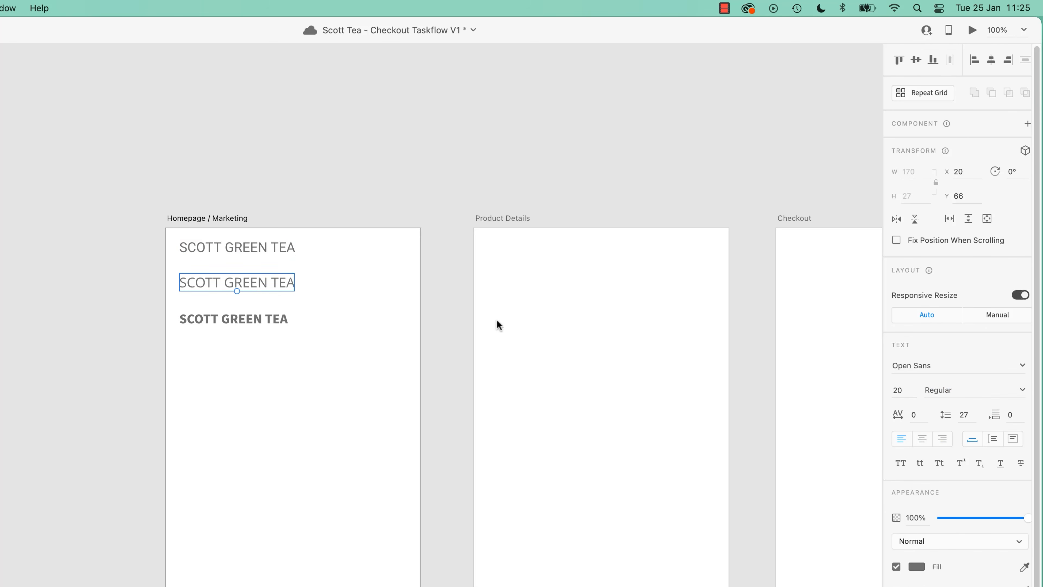
{"action": "left_click", "coordinate": [1021, 388]}
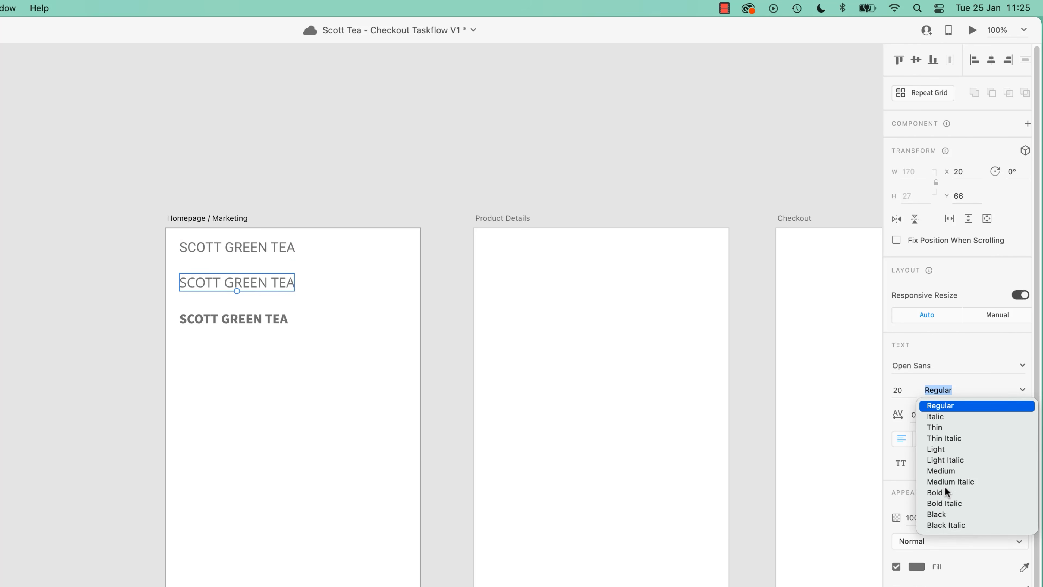
{"action": "left_click", "coordinate": [292, 428]}
{"action": "left_click", "coordinate": [292, 428]}
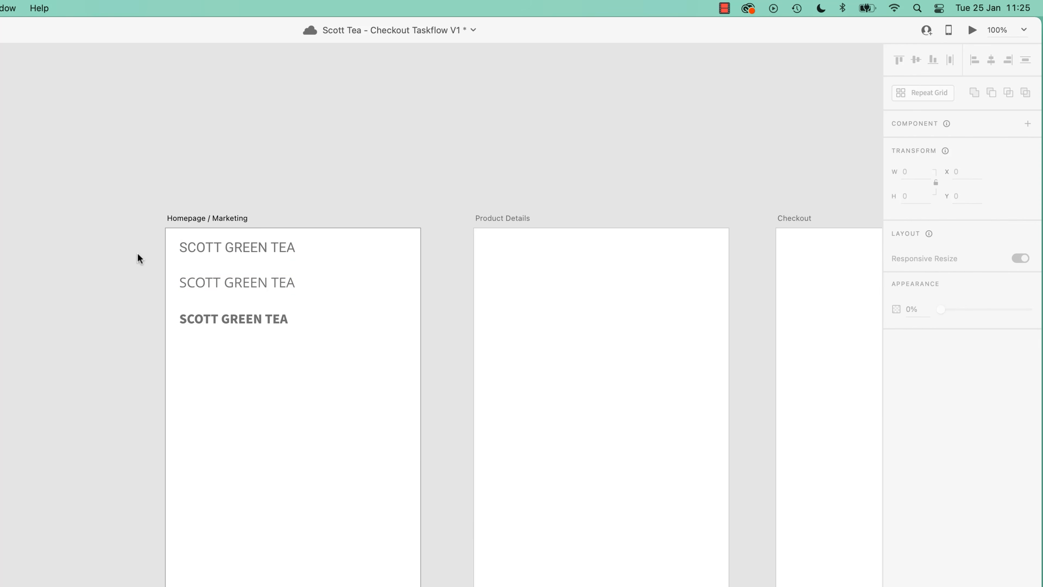
{"action": "left_click_drag", "start_coordinate": [133, 244], "coordinate": [180, 288]}
{"action": "left_click_drag", "start_coordinate": [292, 348], "coordinate": [292, 349]}
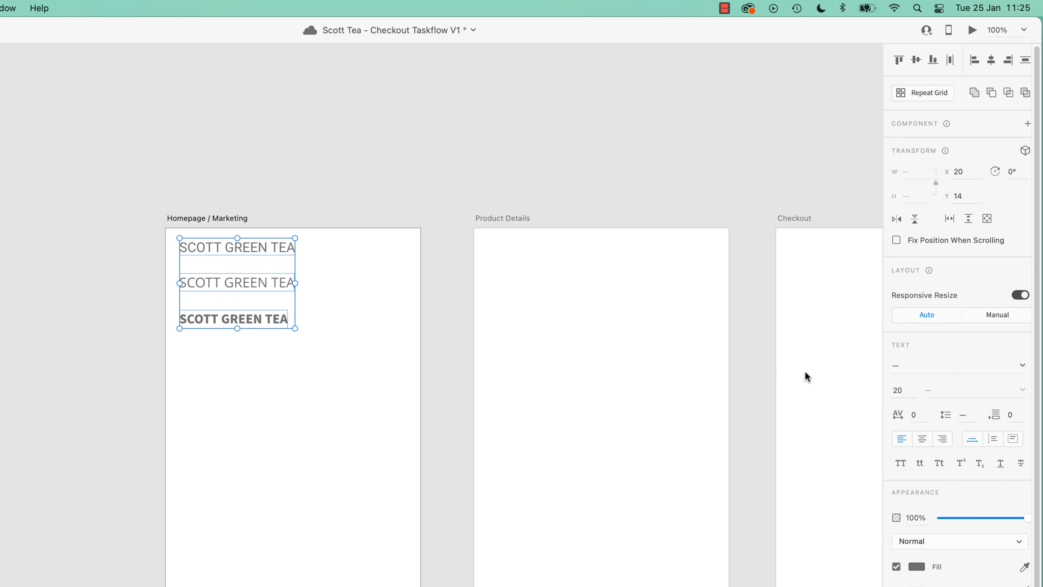
{"action": "left_click", "coordinate": [257, 377]}
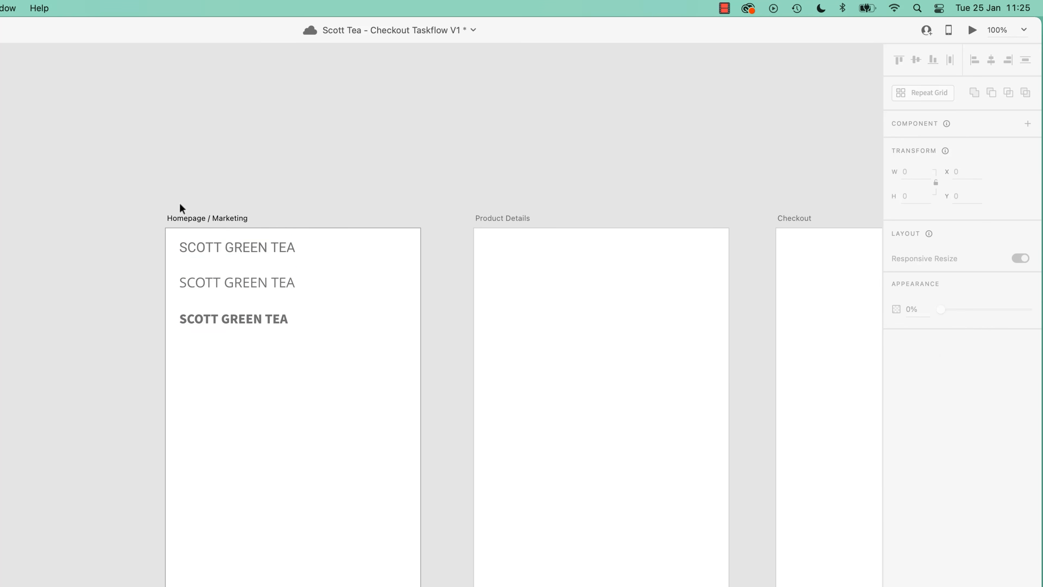
Delete the Open Sans and Source Sans Pro titles from the Homepage / Marketing artboard, keeping only the Roboto title
{"action": "left_click", "coordinate": [234, 248]}
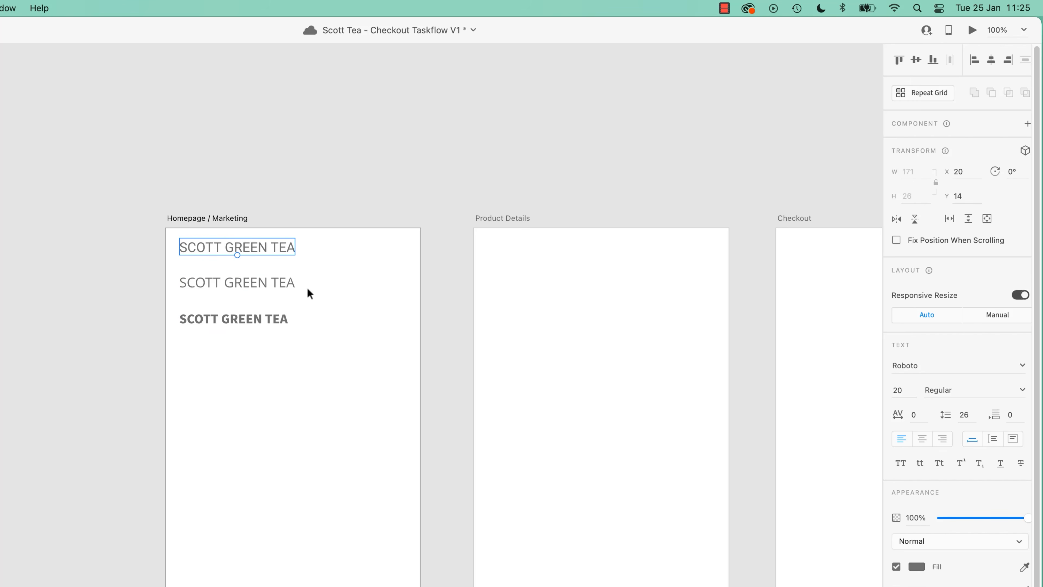
{"action": "left_click_drag", "start_coordinate": [349, 284], "coordinate": [235, 387]}
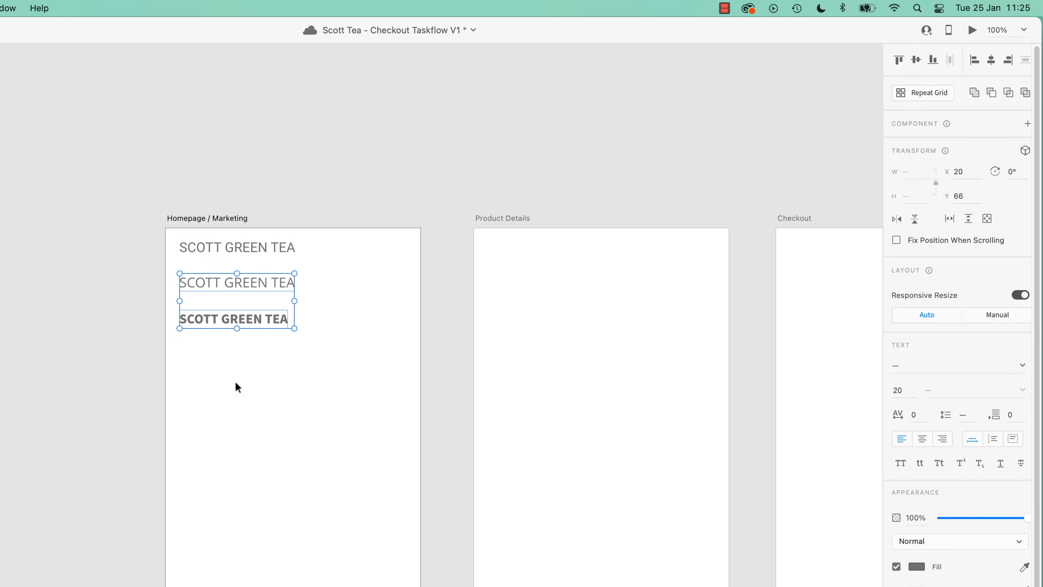
{"action": "key", "text": "Delete"}
{"action": "left_click", "coordinate": [271, 244]}
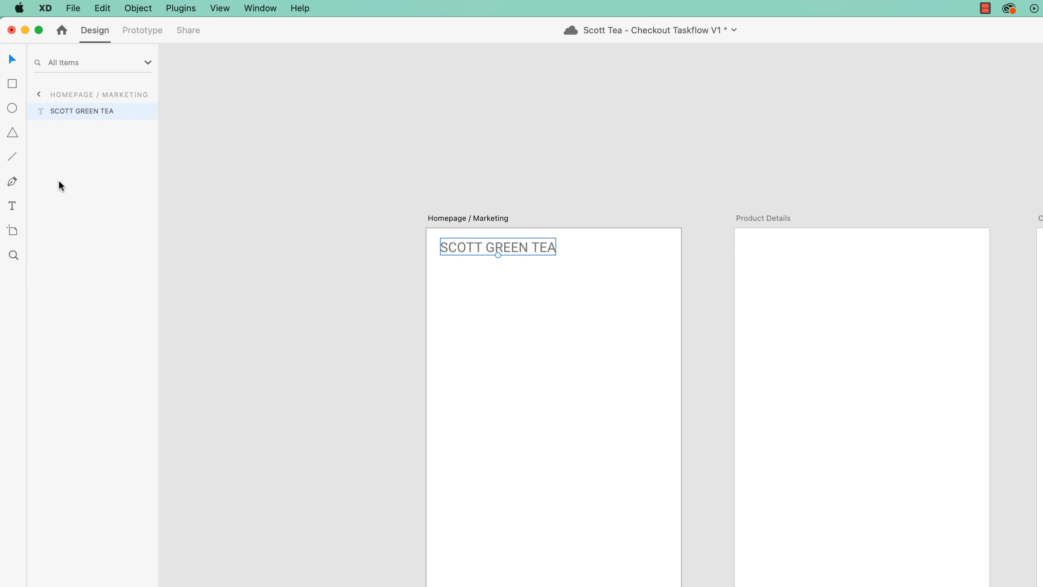
Add an area text about 234 wide at about X 72, Y 159 on the homepage artboard reading "THIS IS MY MARKETING MESSAGE."
{"action": "left_click", "coordinate": [12, 205]}
{"action": "left_click_drag", "start_coordinate": [476, 336], "coordinate": [634, 462]}
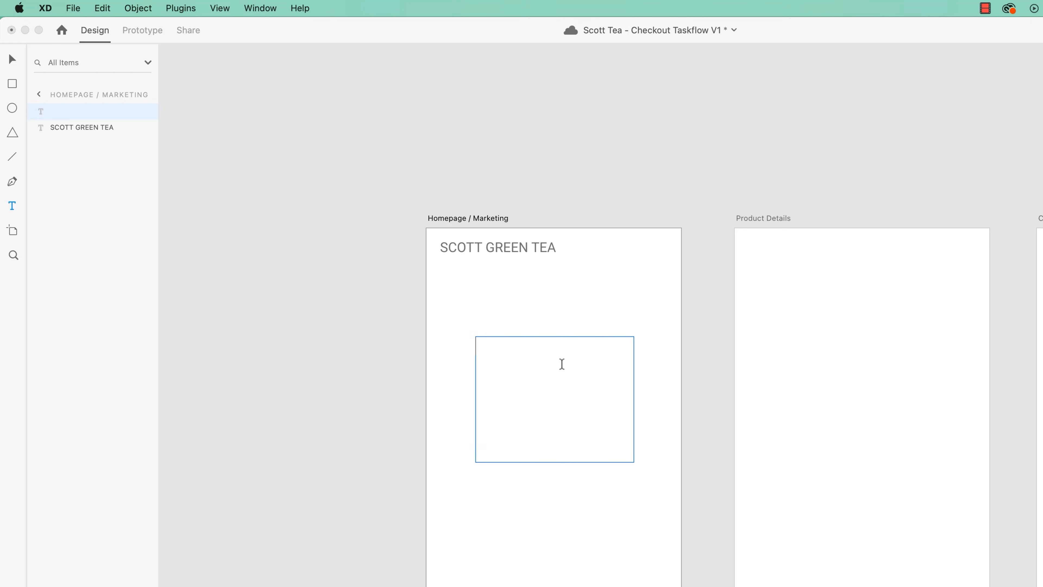
{"action": "type", "text": "THIS "}
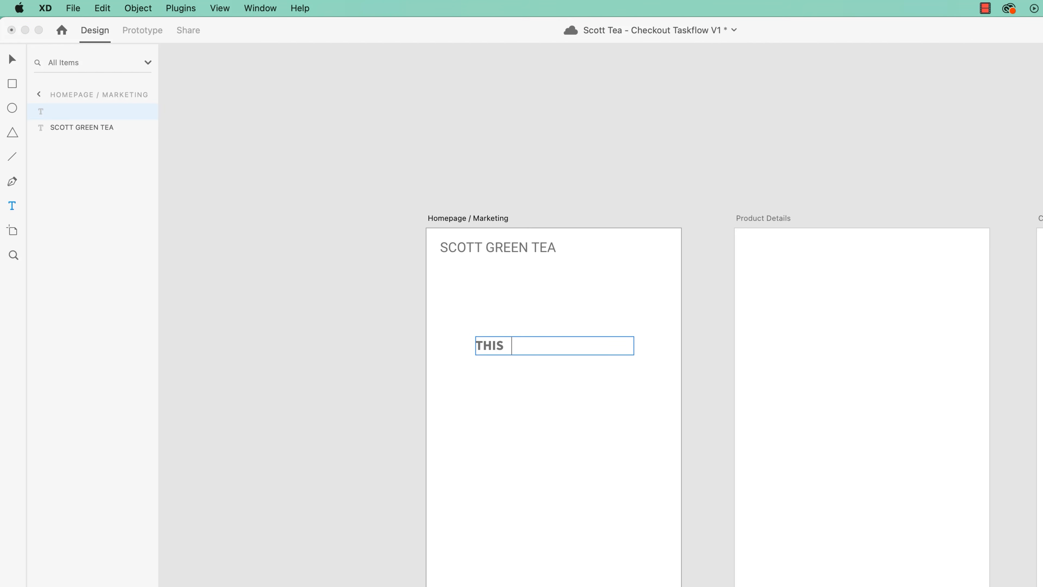
{"action": "type", "text": "IS MY MAR"}
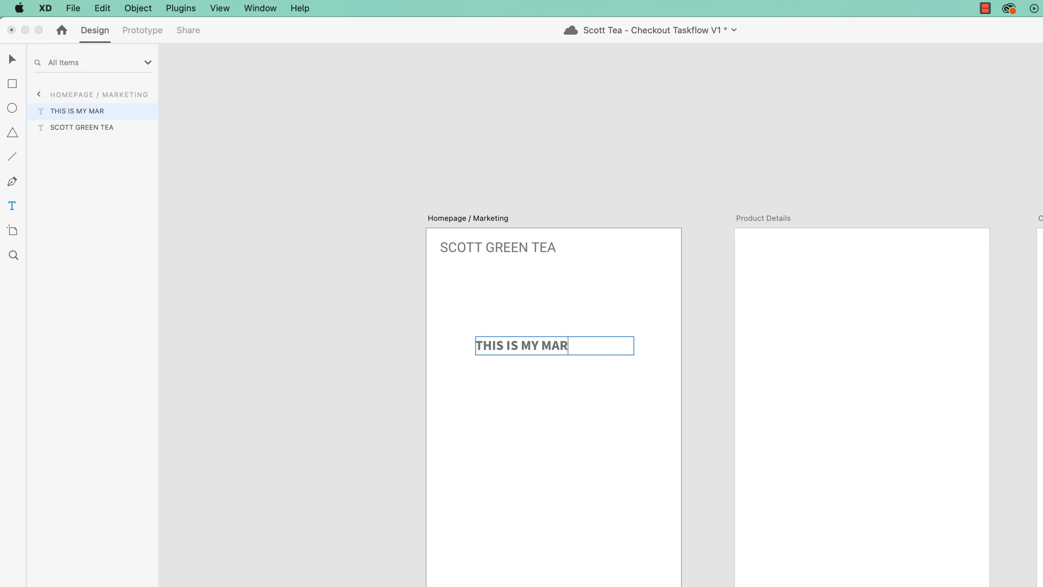
{"action": "type", "text": "KETING MESSAGE"}
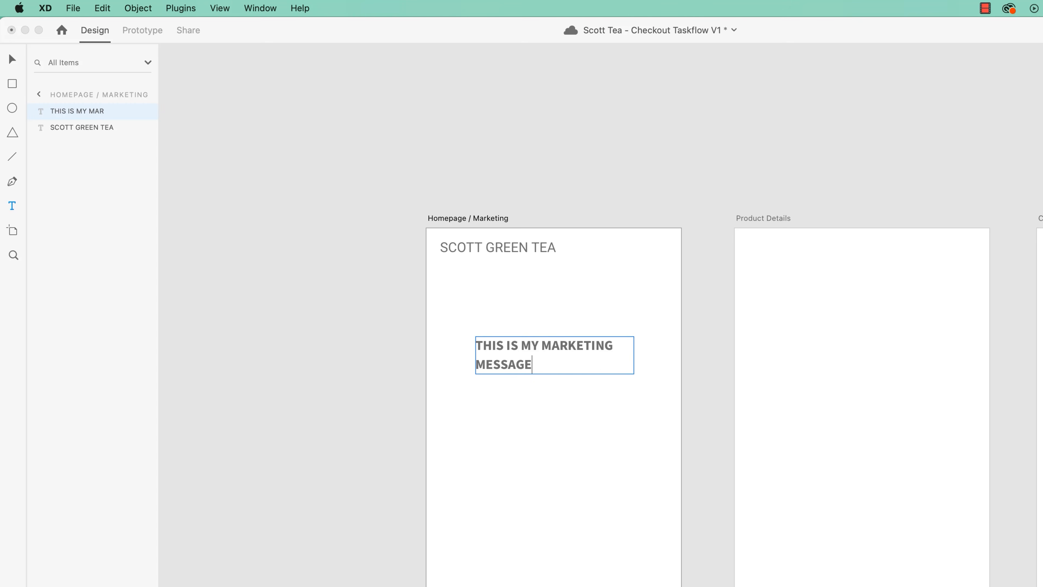
{"action": "type", "text": "."}
Set the font of the whole marketing message to Roboto with the Medium weight
{"action": "key", "text": "super+a"}
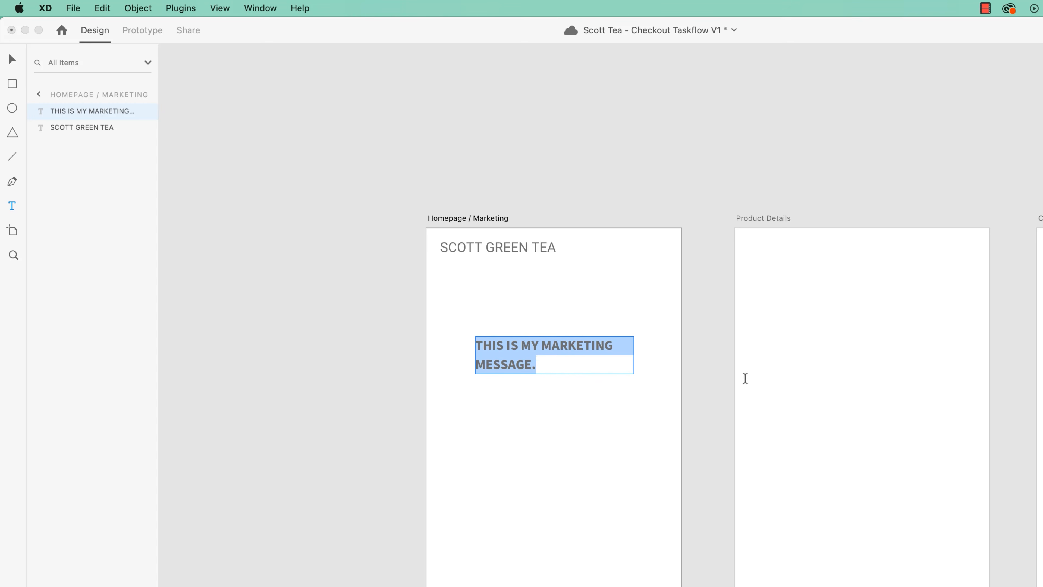
{"action": "left_click", "coordinate": [967, 363]}
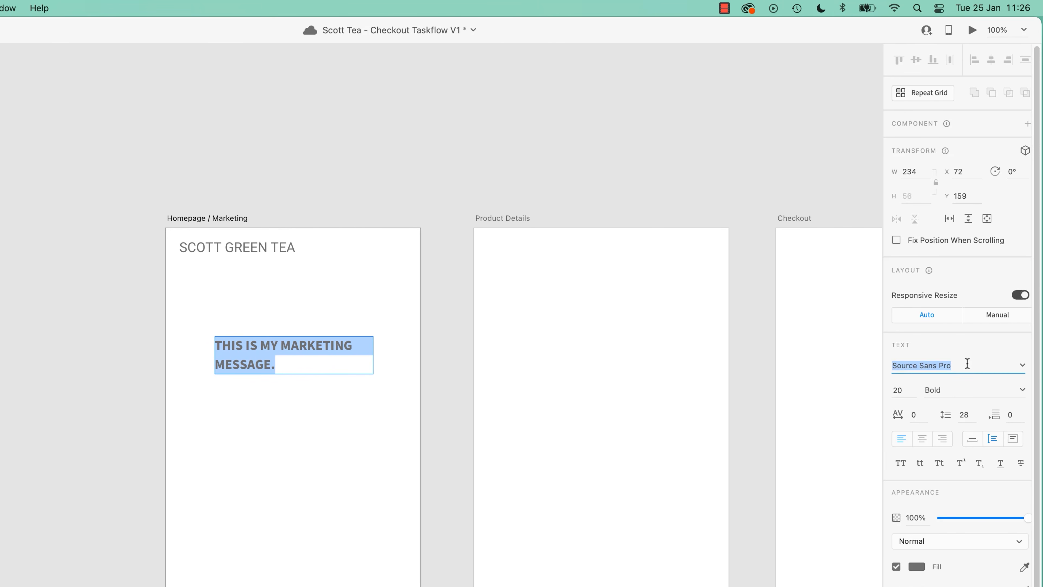
{"action": "type", "text": "Rob"}
{"action": "key", "text": "Return"}
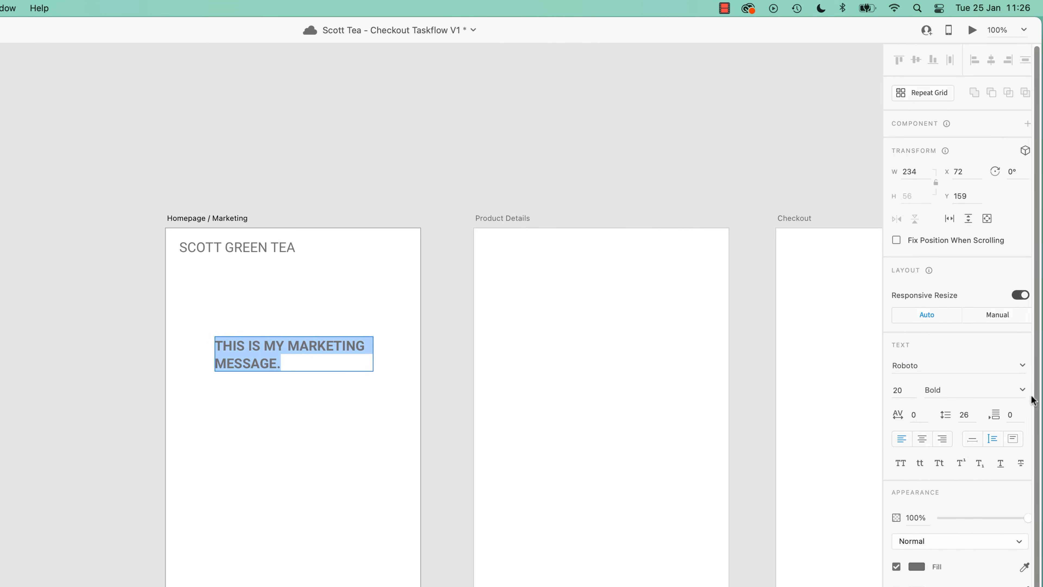
{"action": "left_click", "coordinate": [1022, 393]}
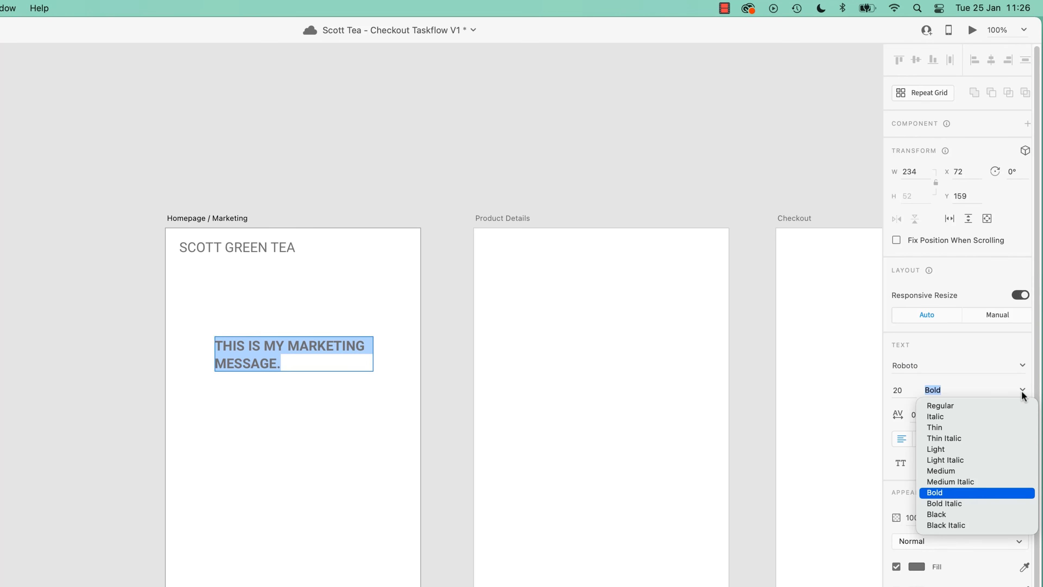
{"action": "left_click", "coordinate": [952, 469]}
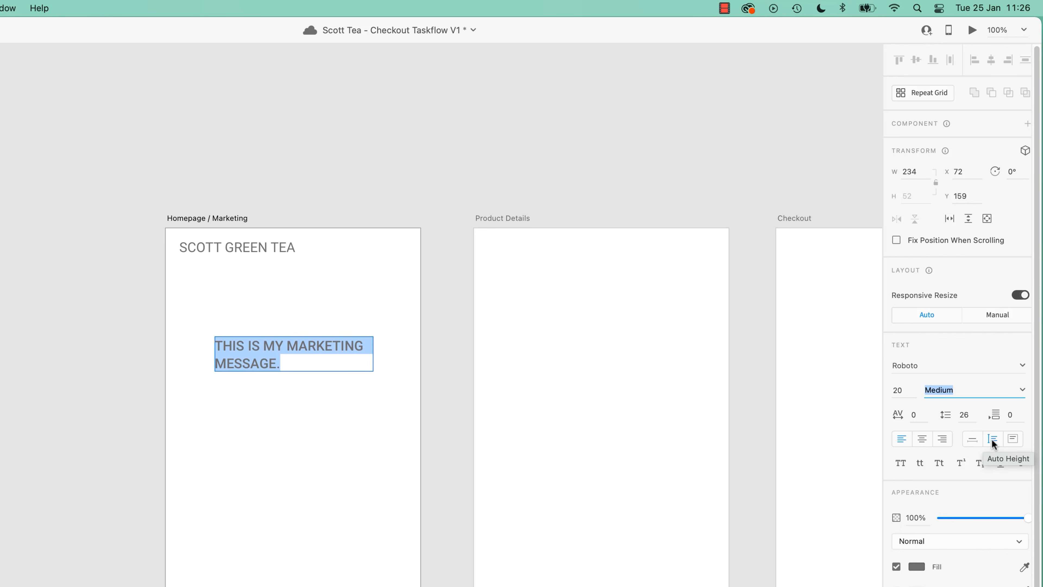
Try a font size of 48 on the marketing message, settle on 32, and center-align the text
{"action": "left_click", "coordinate": [908, 390]}
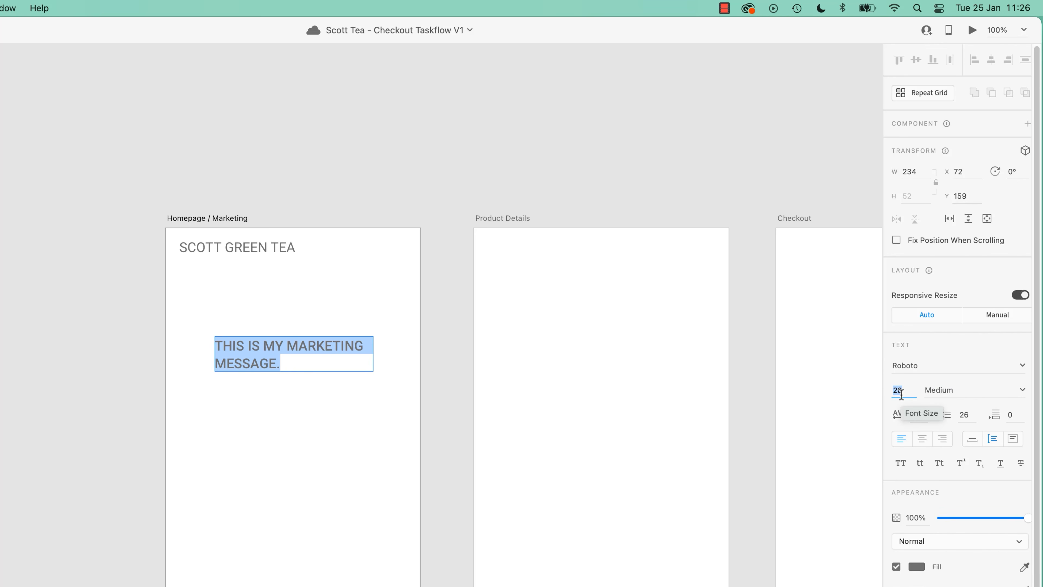
{"action": "type", "text": "48"}
{"action": "key", "text": "Return"}
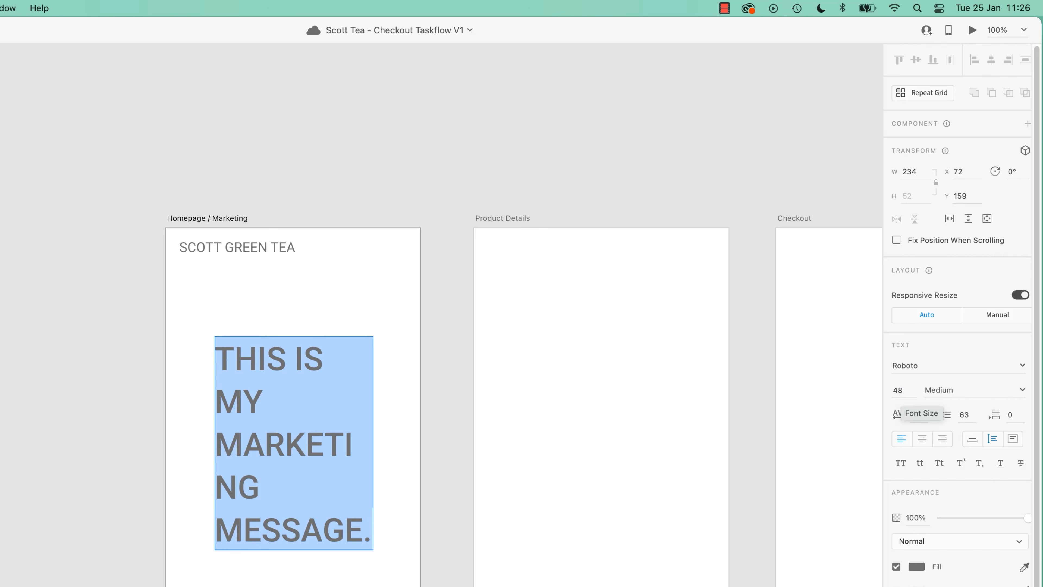
{"action": "left_click", "coordinate": [900, 389]}
{"action": "type", "text": "32"}
{"action": "key", "text": "Return"}
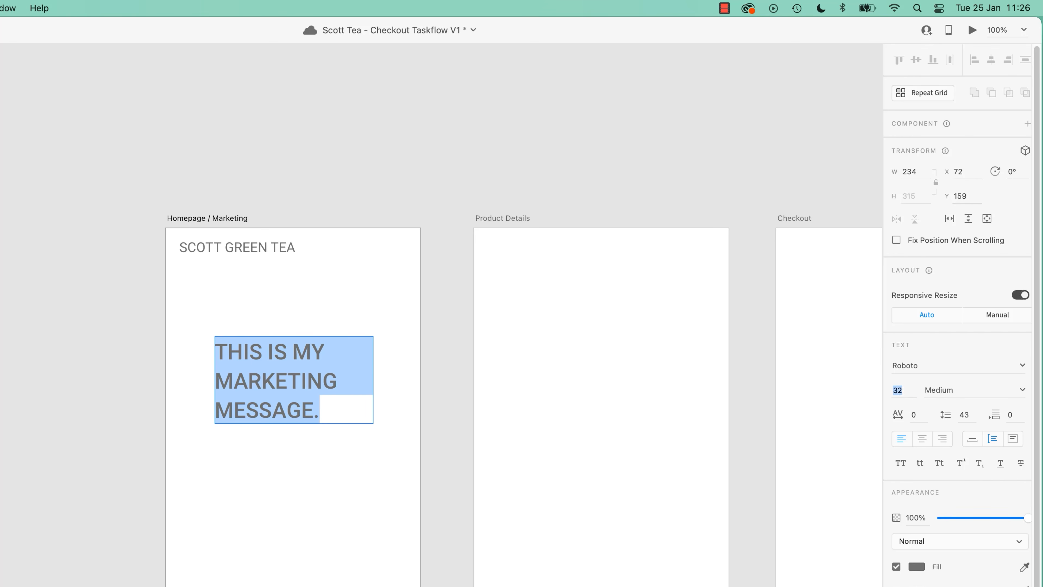
{"action": "left_click", "coordinate": [922, 440]}
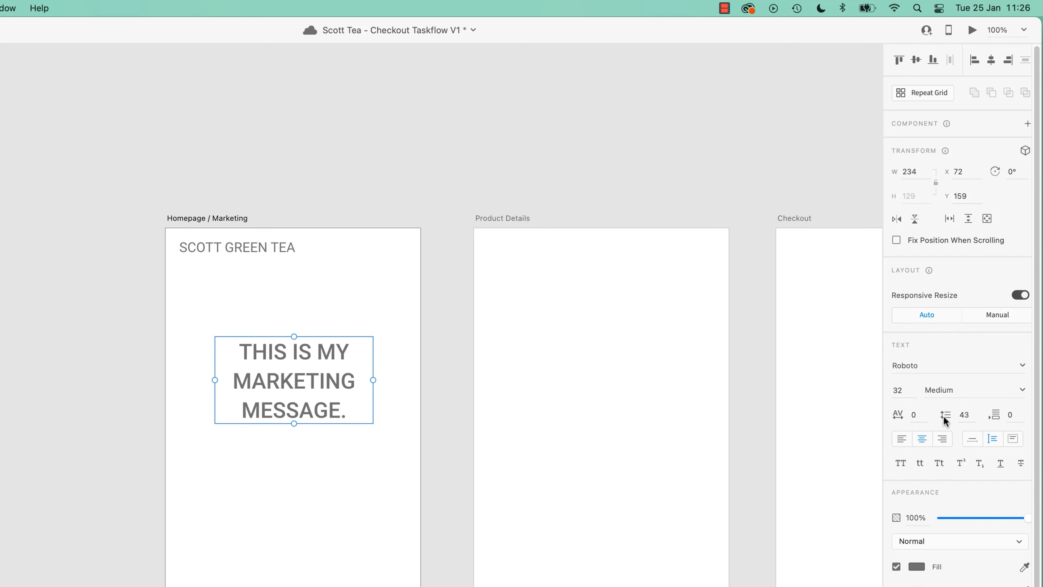
Try a character spacing of 20 on the marketing message, and undo it
{"action": "left_click", "coordinate": [915, 415]}
{"action": "type", "text": "20"}
{"action": "key", "text": "Return"}
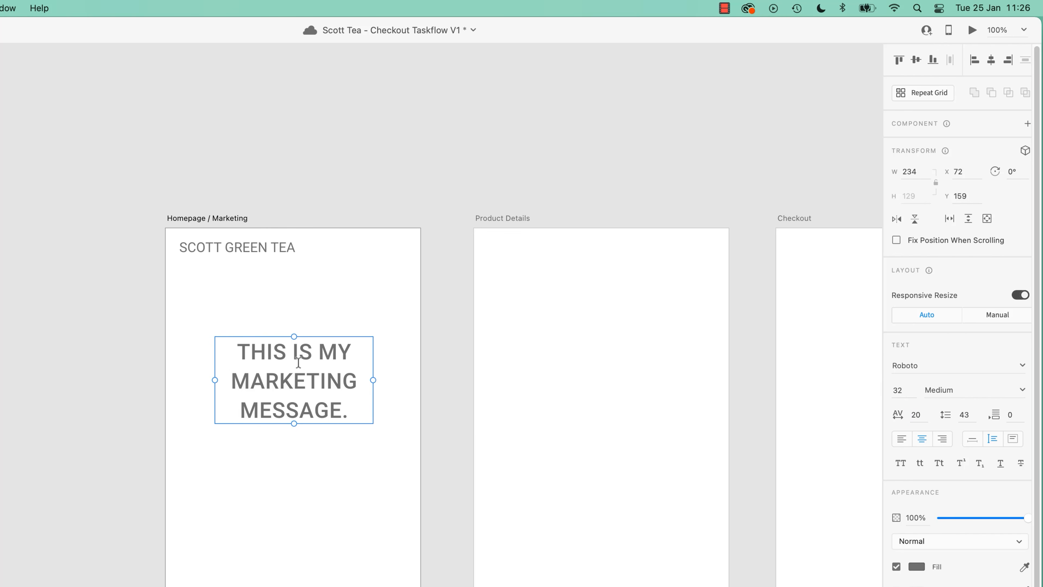
{"action": "key", "text": "super+z"}
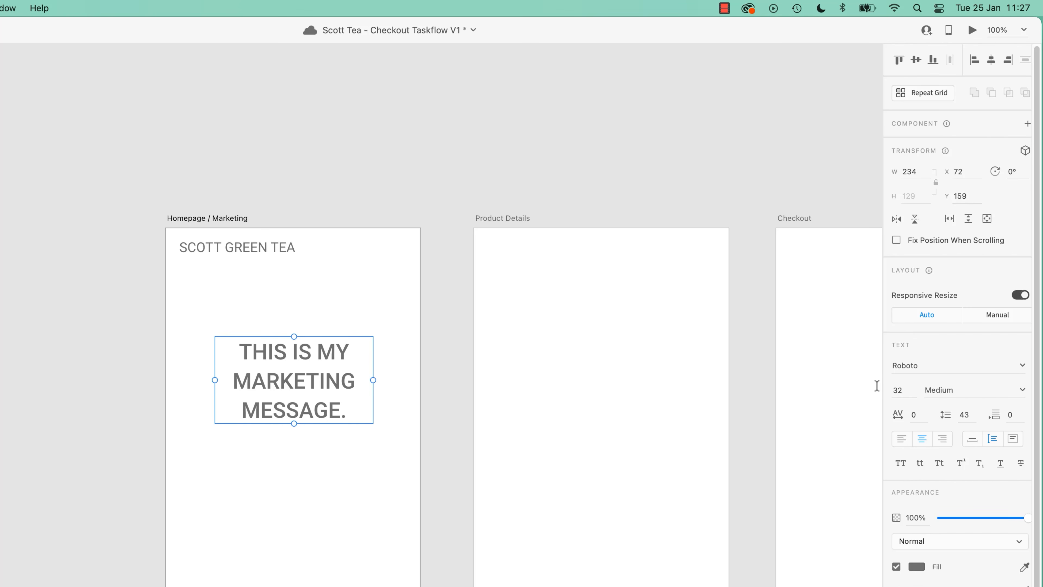
Set the marketing message's line spacing to 50, try underlining the text, and undo the underline
{"action": "left_click", "coordinate": [963, 414]}
{"action": "type", "text": "50"}
{"action": "key", "text": "Return"}
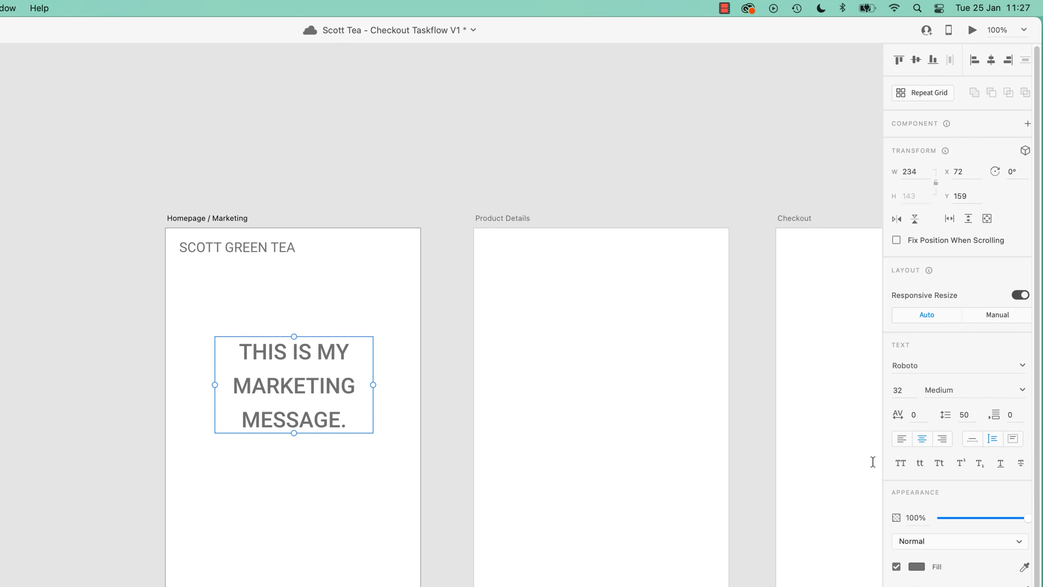
{"action": "left_click", "coordinate": [1000, 464]}
{"action": "key", "text": "super+z"}
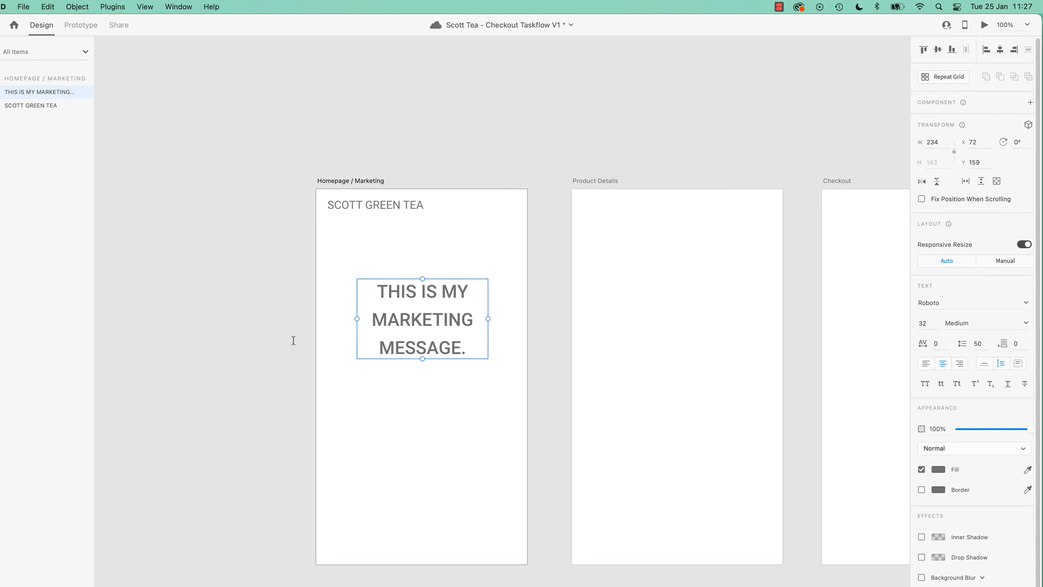
Set the SCOTT GREEN TEA title to size 16 in Bold and move it up to about Y 13
{"action": "left_click", "coordinate": [10, 48]}
{"action": "left_click", "coordinate": [308, 270]}
{"action": "left_click", "coordinate": [456, 314]}
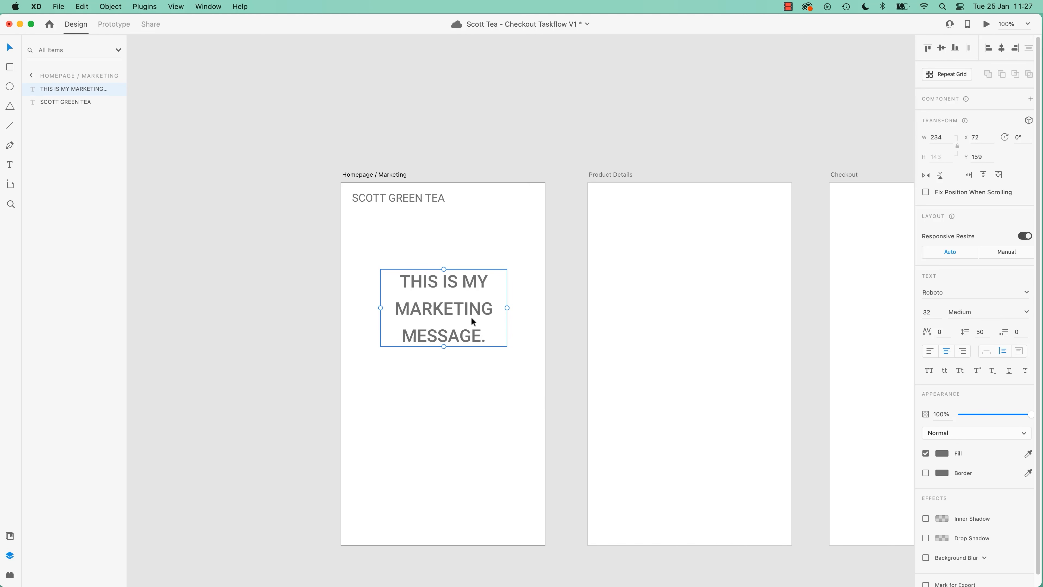
{"action": "left_click", "coordinate": [427, 202]}
{"action": "left_click", "coordinate": [933, 311]}
{"action": "type", "text": "16"}
{"action": "key", "text": "Return"}
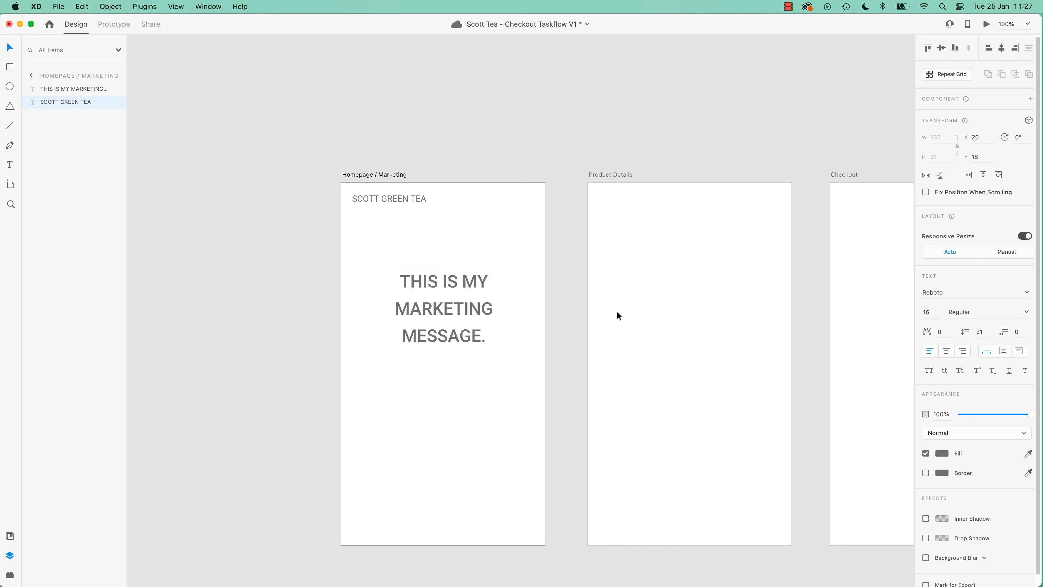
{"action": "left_click", "coordinate": [1026, 313]}
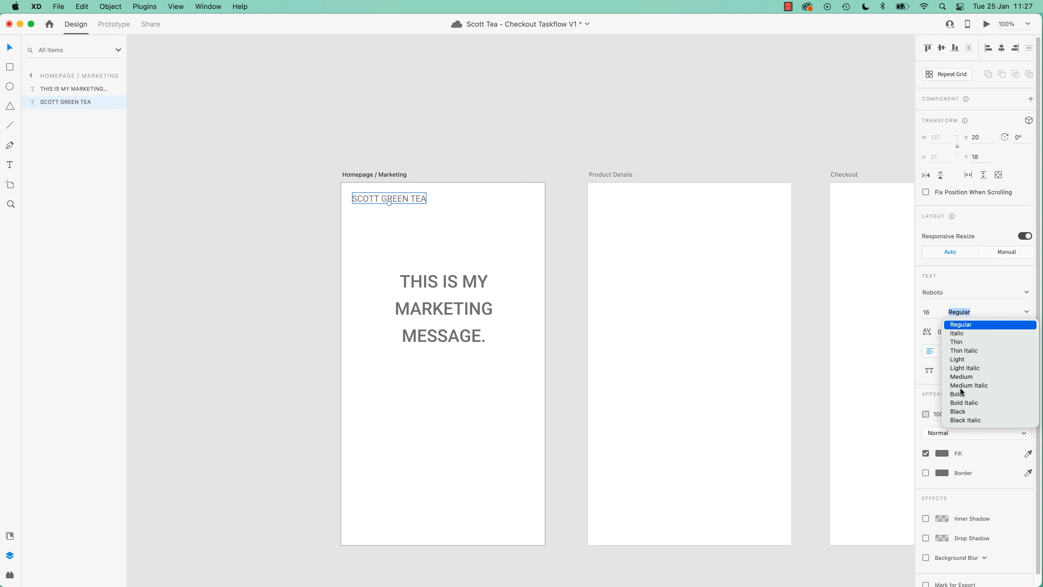
{"action": "left_click", "coordinate": [961, 398]}
{"action": "left_click_drag", "start_coordinate": [413, 198], "coordinate": [408, 195]}
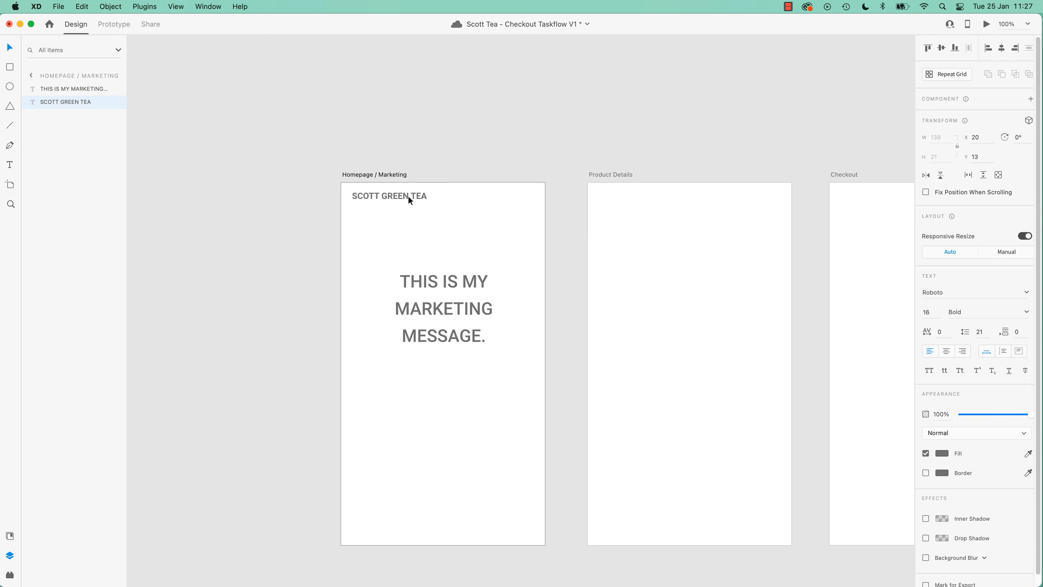
Save the document and set the marketing message's font size to 40
{"action": "left_click", "coordinate": [445, 288]}
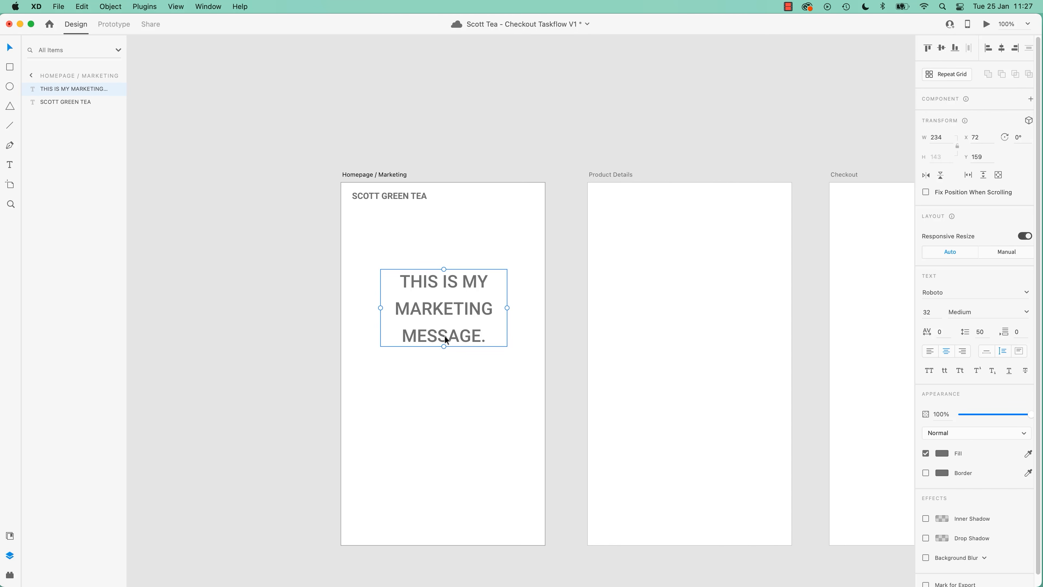
{"action": "key", "text": "super+s"}
{"action": "left_click", "coordinate": [929, 312]}
{"action": "type", "text": "40"}
{"action": "key", "text": "Return"}
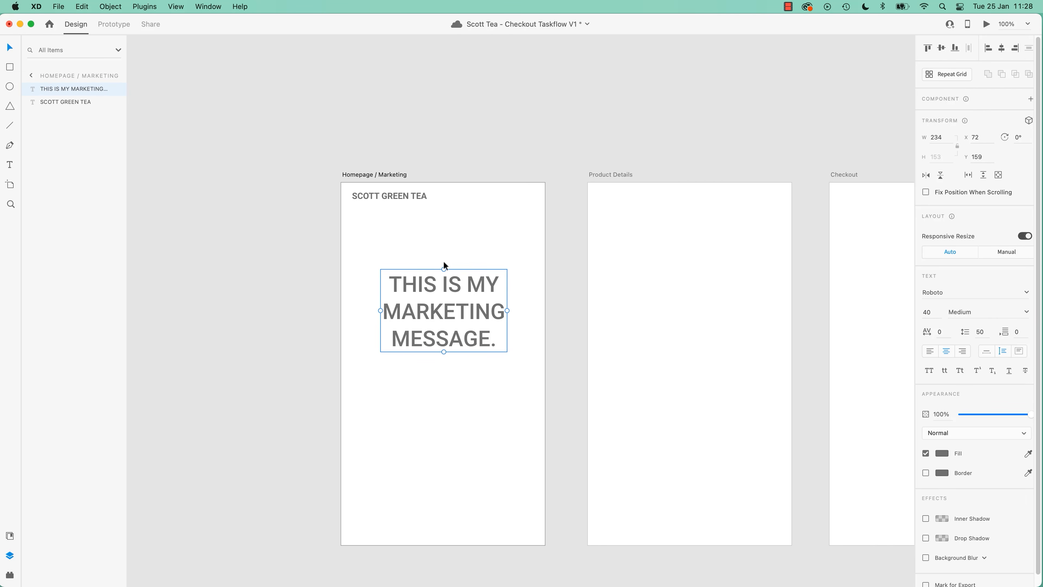
{"action": "left_click", "coordinate": [559, 269]}
{"action": "key", "text": "super+minus"}
{"action": "key", "text": "super+minus"}
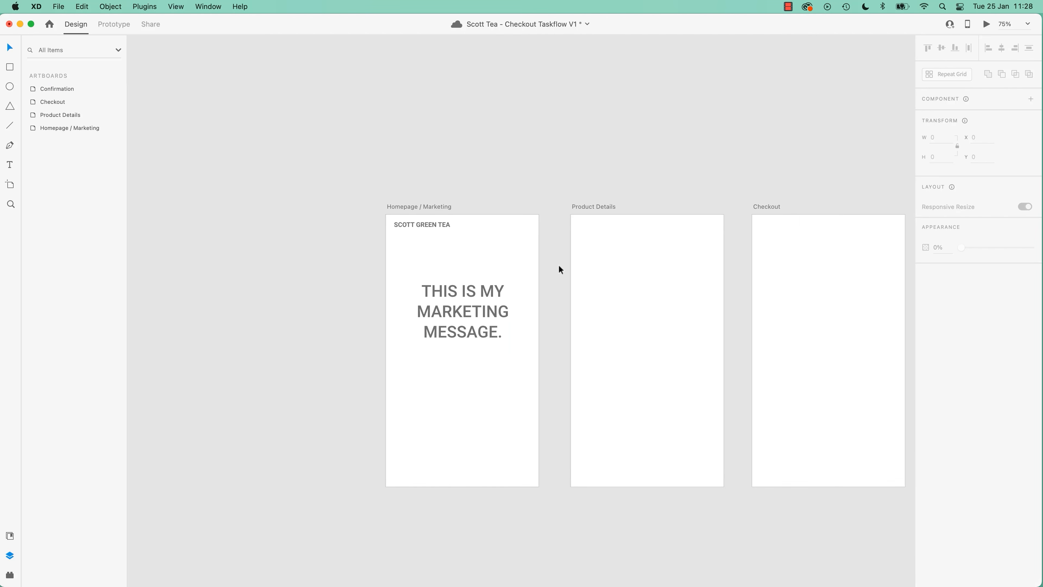
Check the Homepage / Marketing artboard at 100% and save the document
{"action": "left_click", "coordinate": [489, 287]}
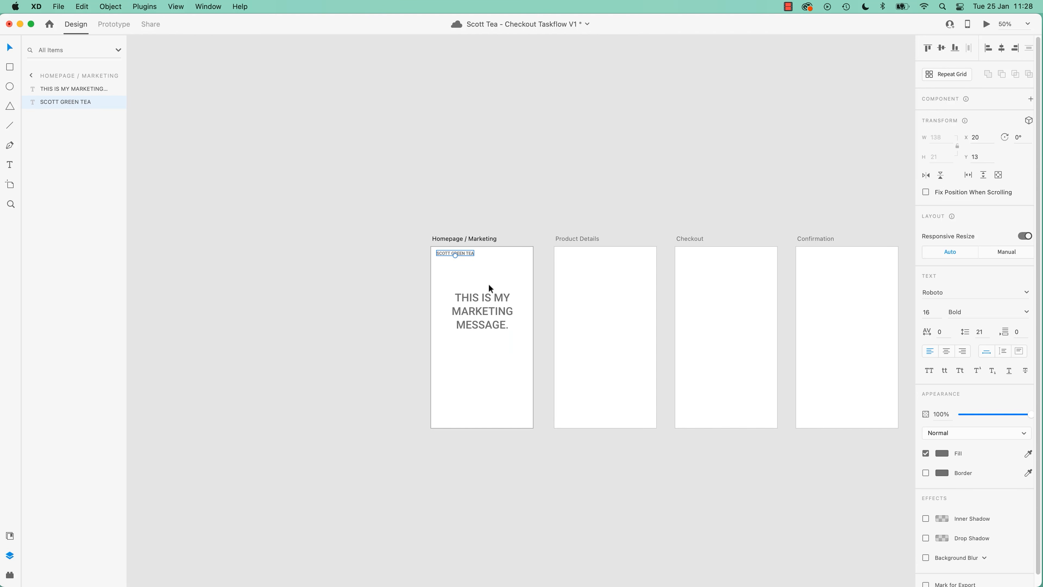
{"action": "left_click", "coordinate": [349, 315]}
{"action": "left_click", "coordinate": [473, 241]}
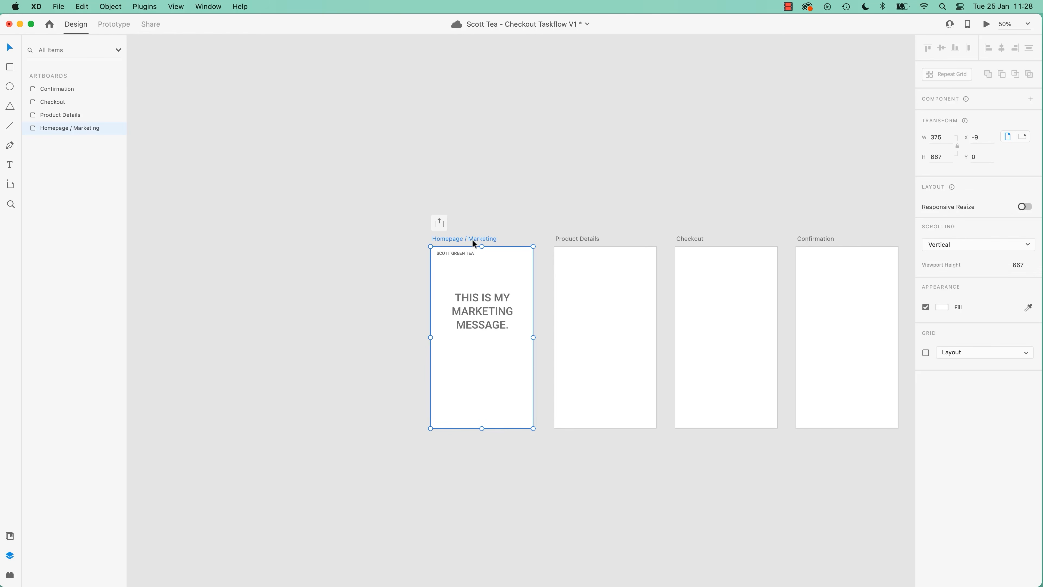
{"action": "left_click", "coordinate": [1029, 25]}
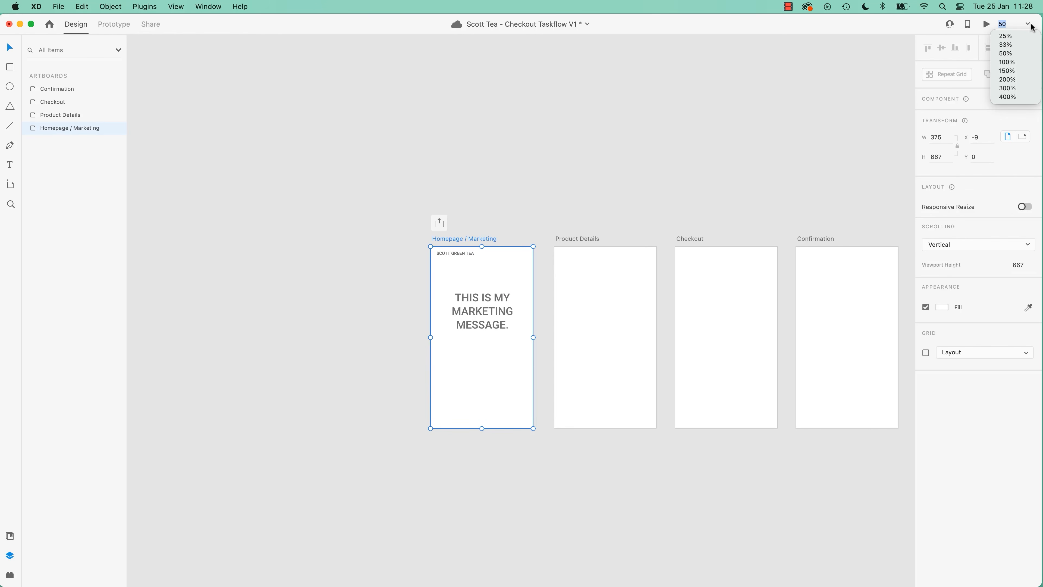
{"action": "left_click", "coordinate": [1007, 62]}
{"action": "left_click", "coordinate": [462, 132]}
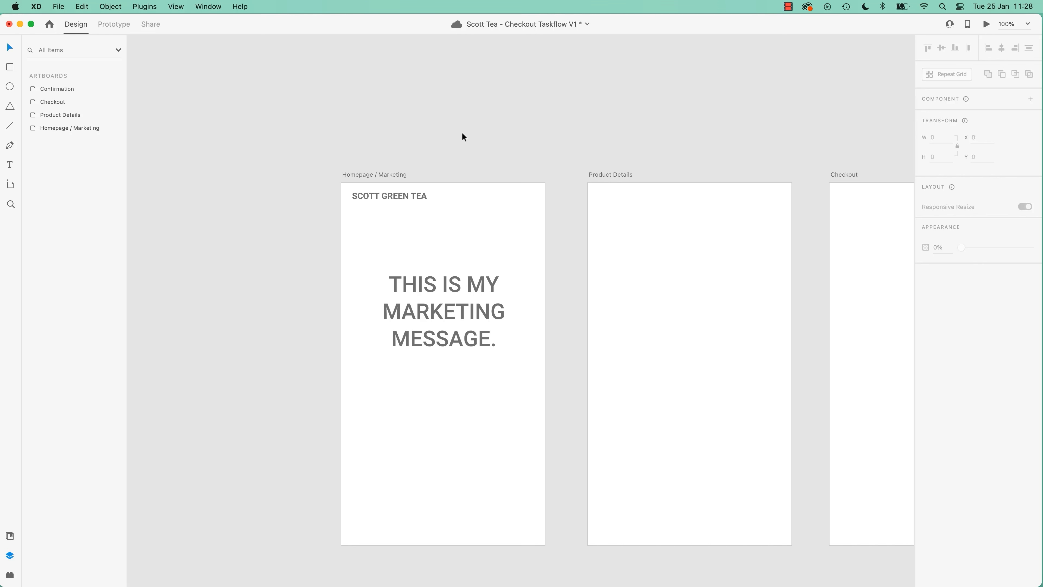
{"action": "key", "text": "super+s"}
Duplicate the SCOTT GREEN TEA title and place the copy above the marketing message at about X 119, Y 103
{"action": "key", "text": "super+minus"}
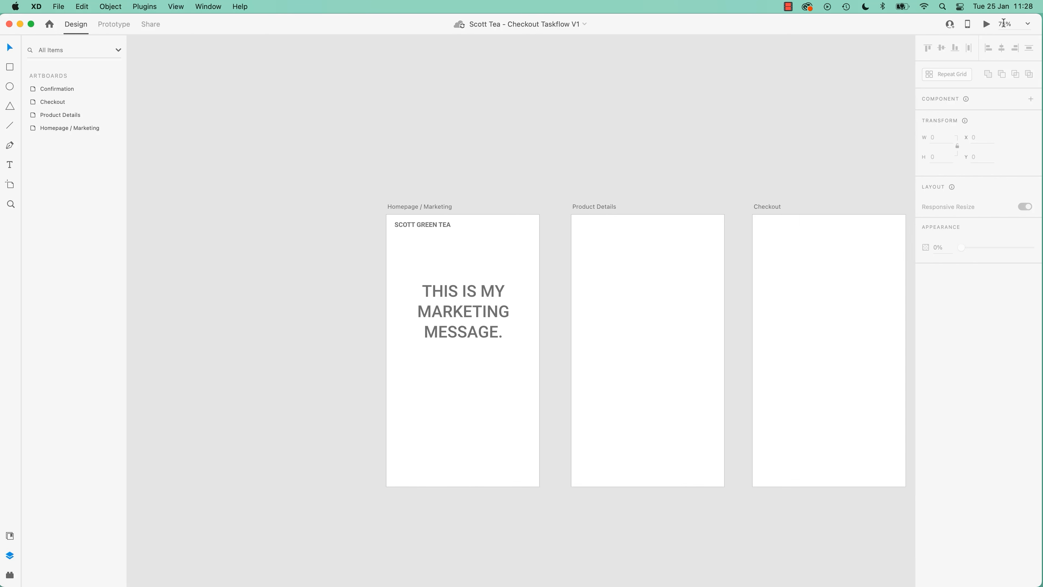
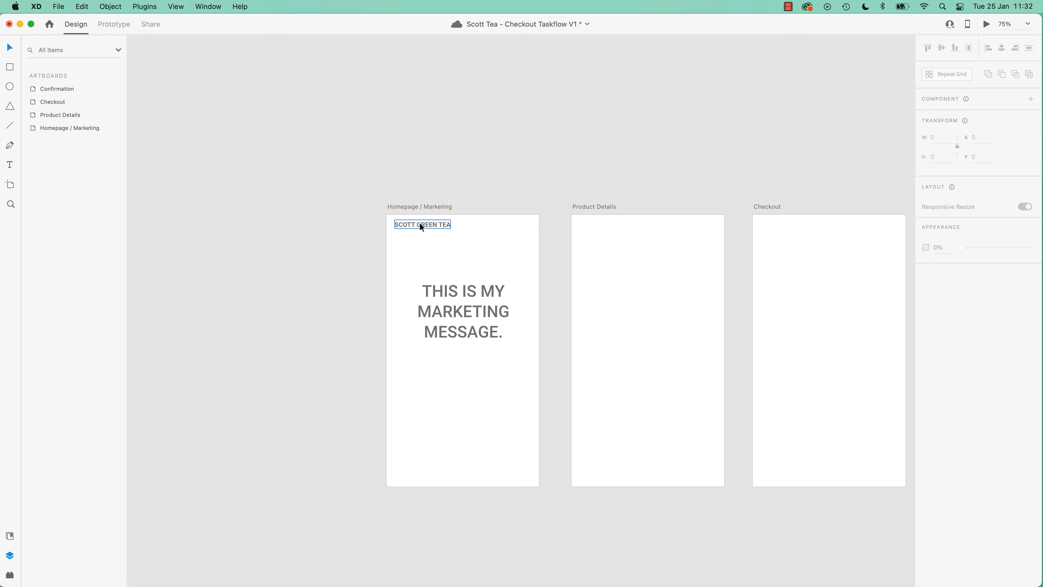
{"action": "left_click", "coordinate": [425, 225]}
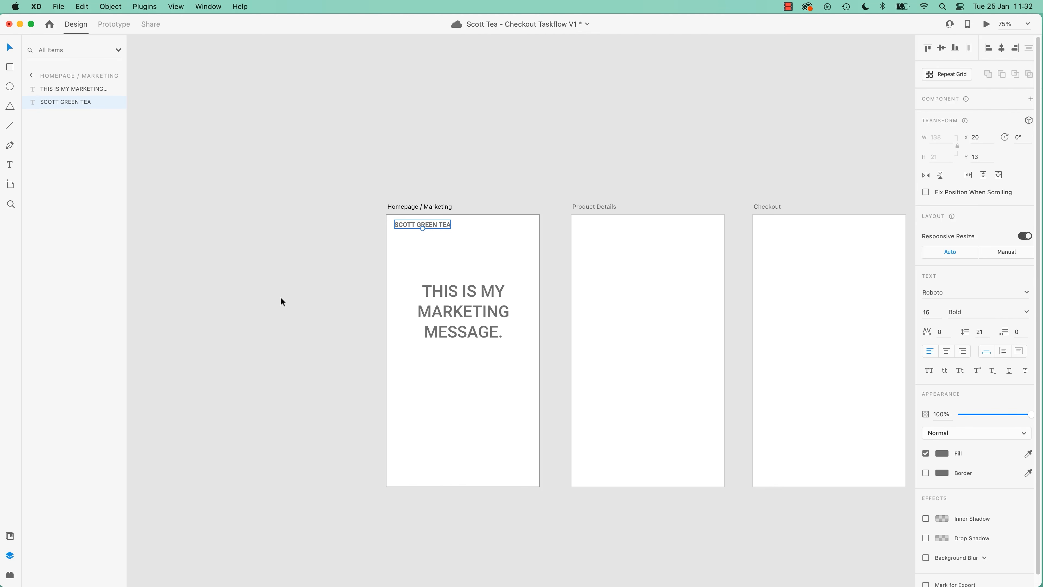
{"action": "key", "text": "super+c"}
{"action": "key", "text": "super+v"}
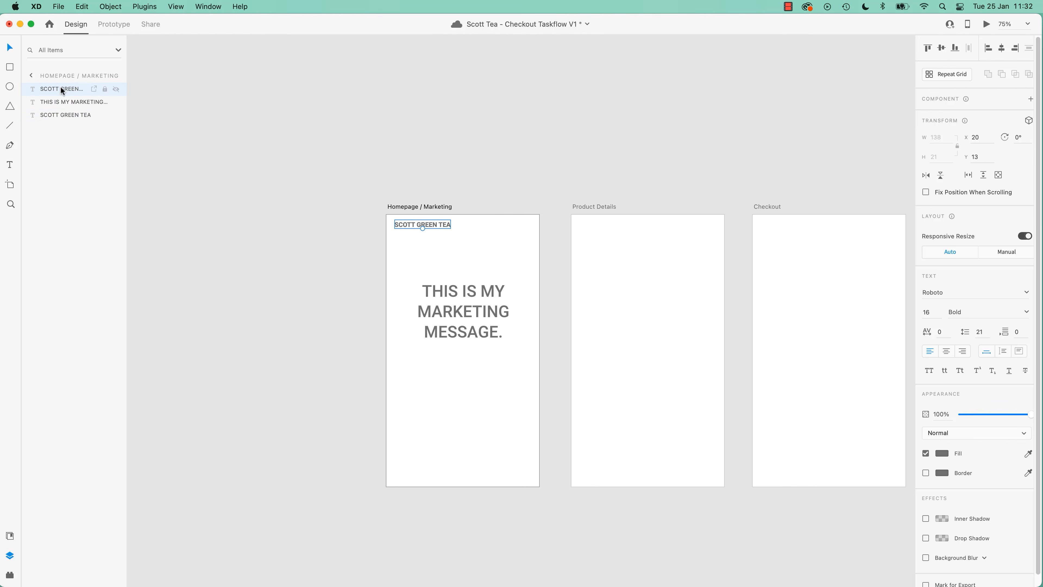
{"action": "left_click_drag", "start_coordinate": [436, 224], "coordinate": [489, 245]}
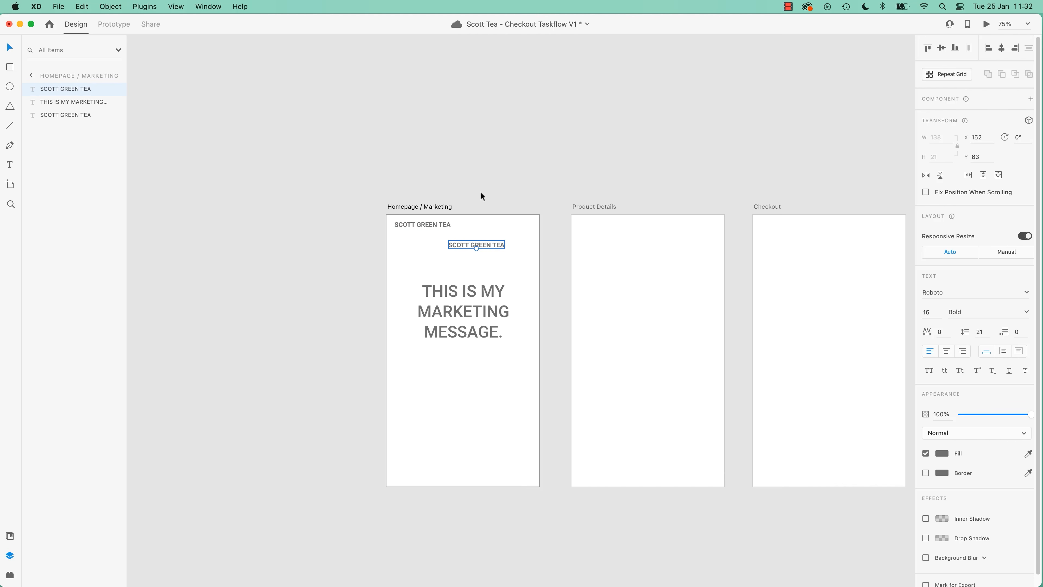
{"action": "left_click_drag", "start_coordinate": [489, 244], "coordinate": [477, 261]}
Change the duplicated title's text to Product Shot and centre it horizontally on the artboard
{"action": "double_click", "coordinate": [477, 261]}
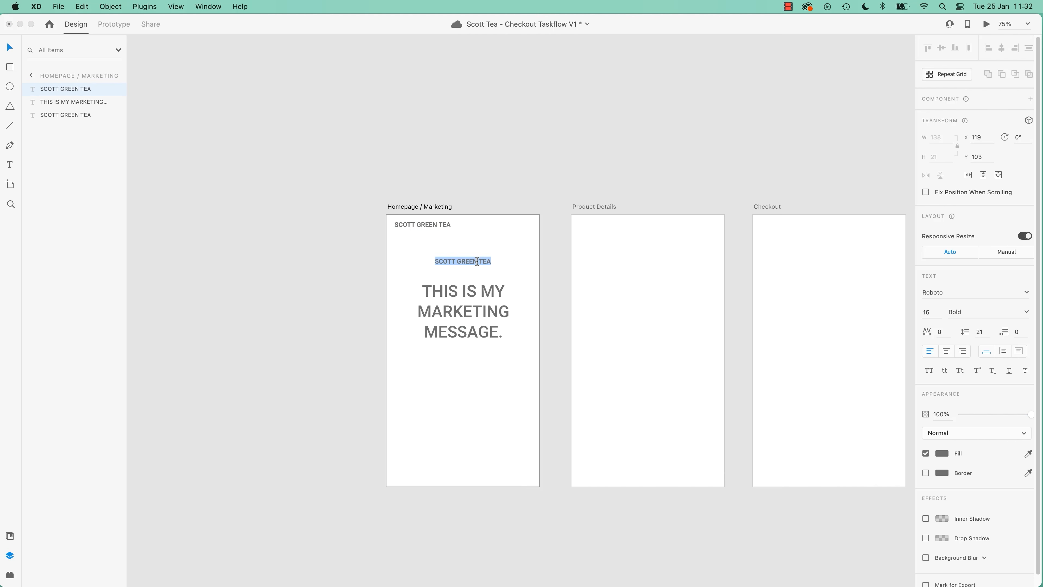
{"action": "type", "text": "Product Shot"}
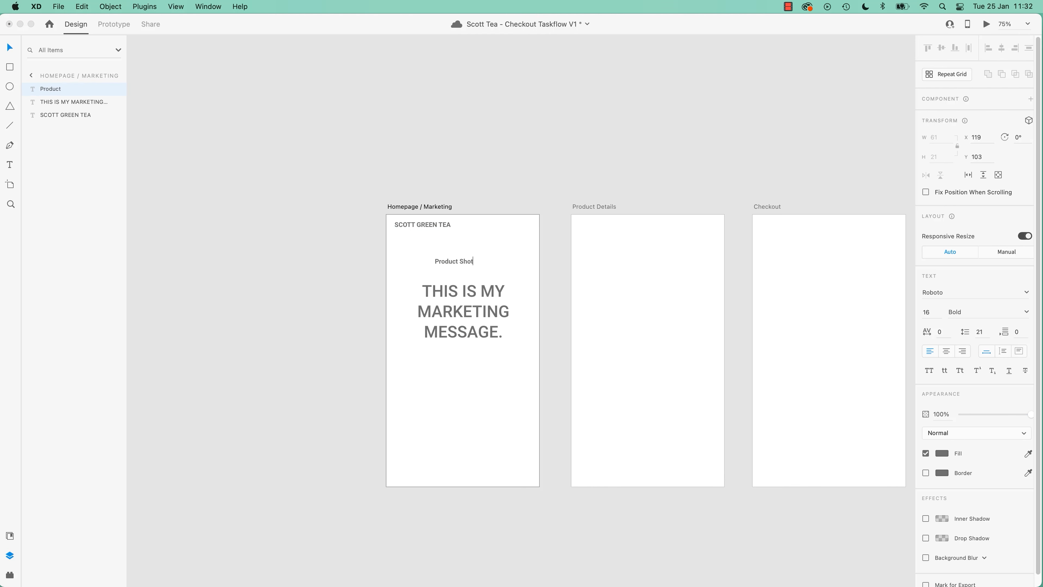
{"action": "key", "text": "Escape"}
{"action": "left_click_drag", "start_coordinate": [469, 263], "coordinate": [478, 260]}
Move the marketing message down to about X 71, Y 219, trying left alignment and restoring centre alignment
{"action": "left_click_drag", "start_coordinate": [478, 308], "coordinate": [468, 335]}
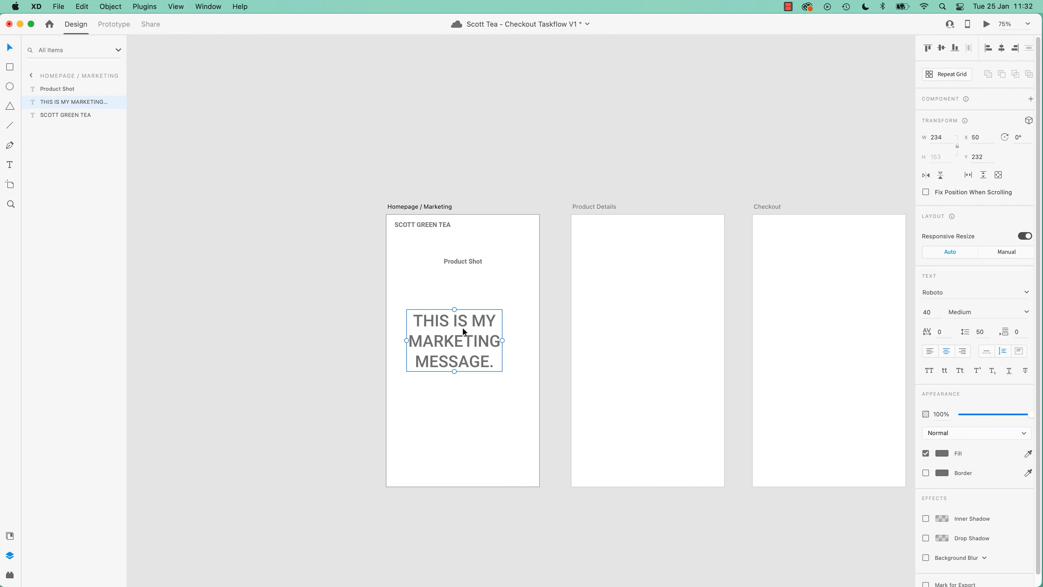
{"action": "left_click", "coordinate": [930, 351]}
{"action": "left_click", "coordinate": [946, 351]}
{"action": "mouse_move", "coordinate": [484, 325]}
{"action": "left_mouse_down"}
{"action": "mouse_move", "coordinate": [472, 319]}
{"action": "mouse_move", "coordinate": [494, 324]}
{"action": "mouse_move", "coordinate": [496, 312]}
{"action": "mouse_move", "coordinate": [494, 339]}
{"action": "mouse_move", "coordinate": [492, 304]}
{"action": "mouse_move", "coordinate": [494, 320]}
{"action": "left_mouse_up"}
{"action": "left_click", "coordinate": [326, 333]}
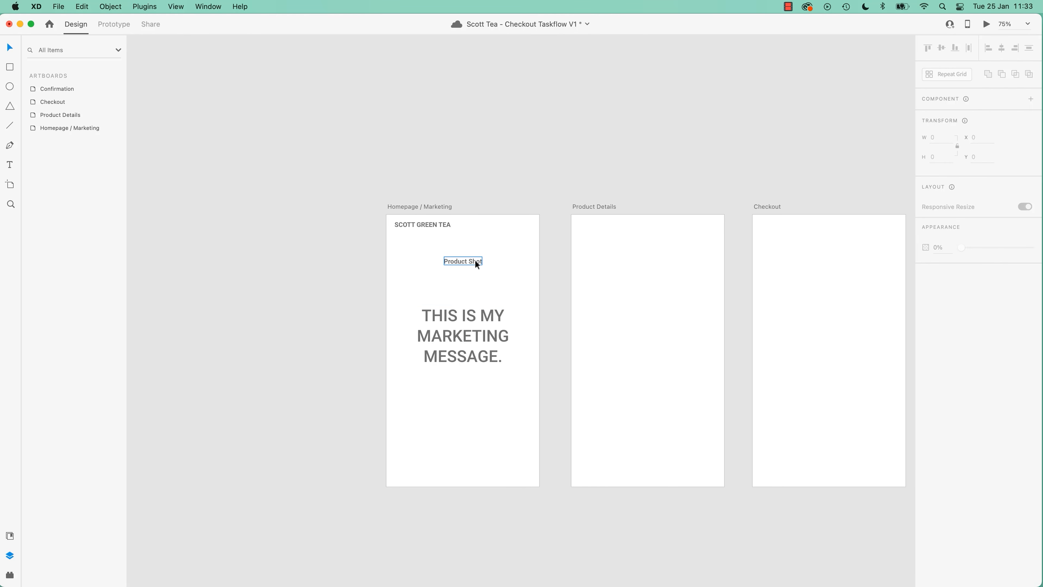
Try moving the Homepage / Marketing artboard farther away from Product Details, and undo the move
{"action": "left_click", "coordinate": [446, 206]}
{"action": "left_click_drag", "start_coordinate": [447, 205], "coordinate": [260, 210]}
{"action": "key", "text": "super+z"}
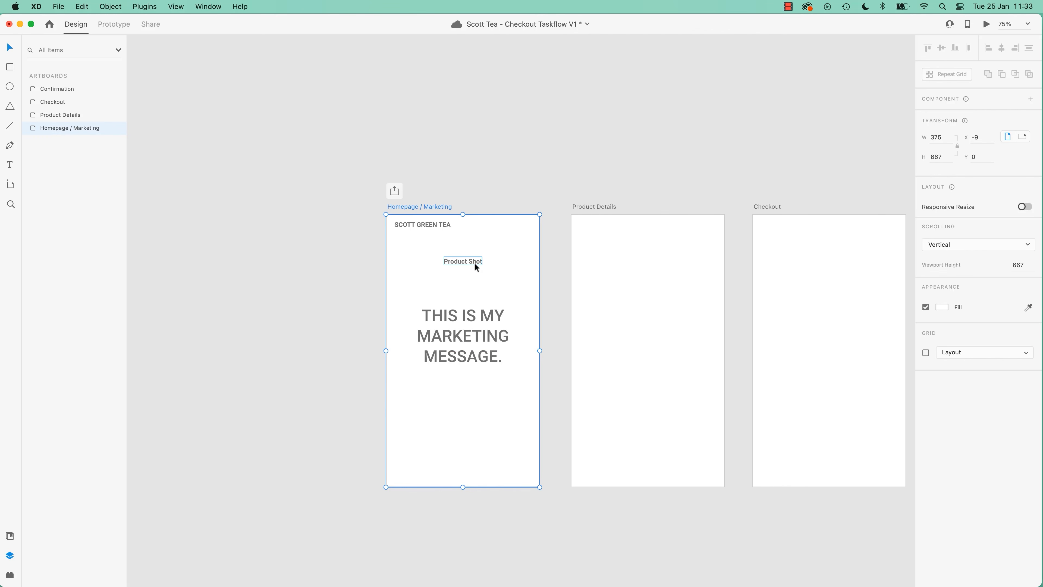
Copy the Product Shot label below the marketing message to about X 71, Y 427 and change its text to Buy Now
{"action": "left_click_drag", "start_coordinate": [474, 262], "coordinate": [448, 392]}
{"action": "double_click", "coordinate": [447, 392]}
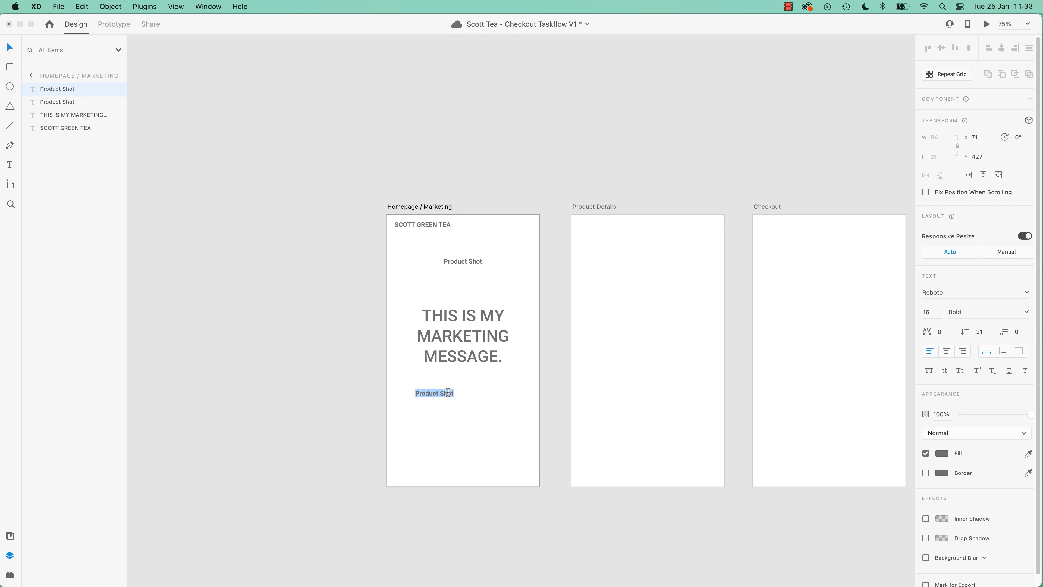
{"action": "type", "text": "Bo"}
{"action": "type", "text": "uy Nwo"}
{"action": "key", "text": "BackSpace"}
{"action": "key", "text": "BackSpace"}
{"action": "type", "text": "ow"}
{"action": "key", "text": "Escape"}
Copy the Buy Now label beside itself at about X 198, Y 427 and change the copy's text to Learn More
{"action": "left_click_drag", "start_coordinate": [439, 393], "coordinate": [490, 395]}
{"action": "double_click", "coordinate": [487, 394]}
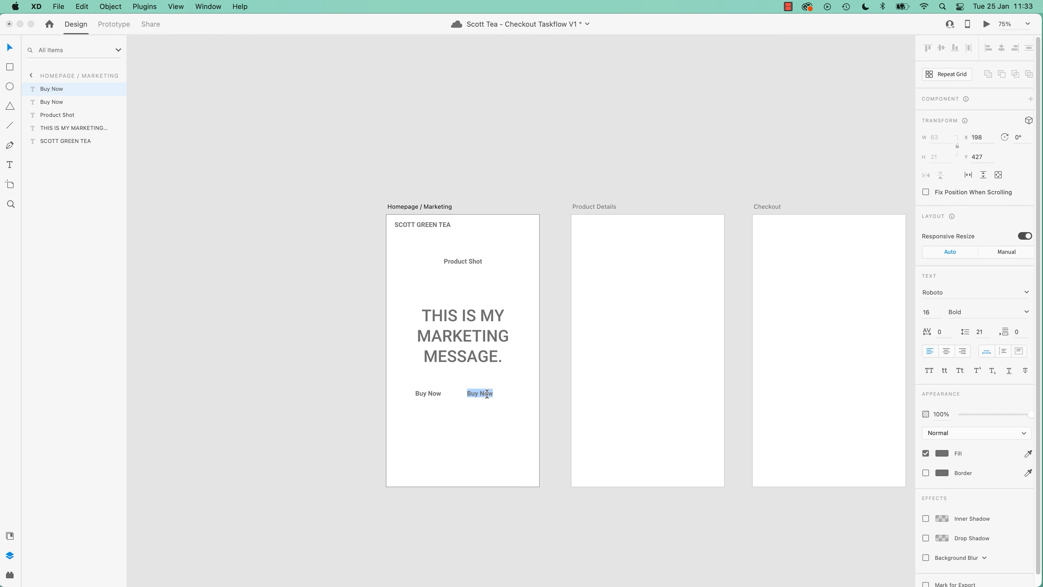
{"action": "type", "text": "Learn MOr"}
{"action": "key", "text": "BackSpace"}
{"action": "key", "text": "BackSpace"}
{"action": "type", "text": "ore"}
{"action": "left_click", "coordinate": [289, 376]}
Nudge the Learn More and Buy Now labels slightly inward so the pair sits balanced below the marketing message
{"action": "left_click_drag", "start_coordinate": [493, 394], "coordinate": [501, 395]}
{"action": "left_click_drag", "start_coordinate": [431, 394], "coordinate": [439, 391]}
{"action": "left_click", "coordinate": [303, 391]}
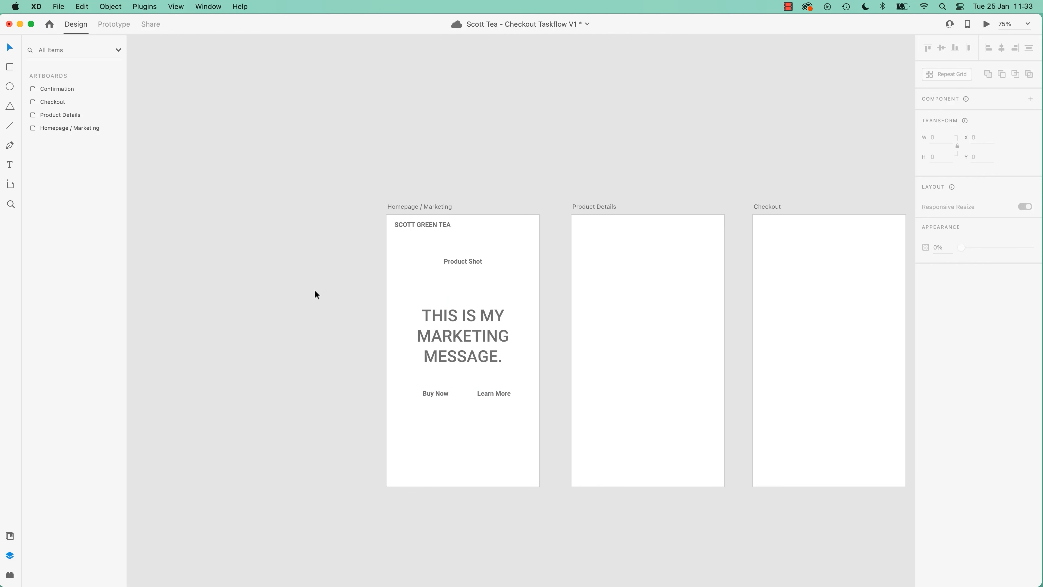
Try adding the filler text alsdjf;lask after THIS IS MY in the marketing message, and undo it
{"action": "key", "text": "super+equal"}
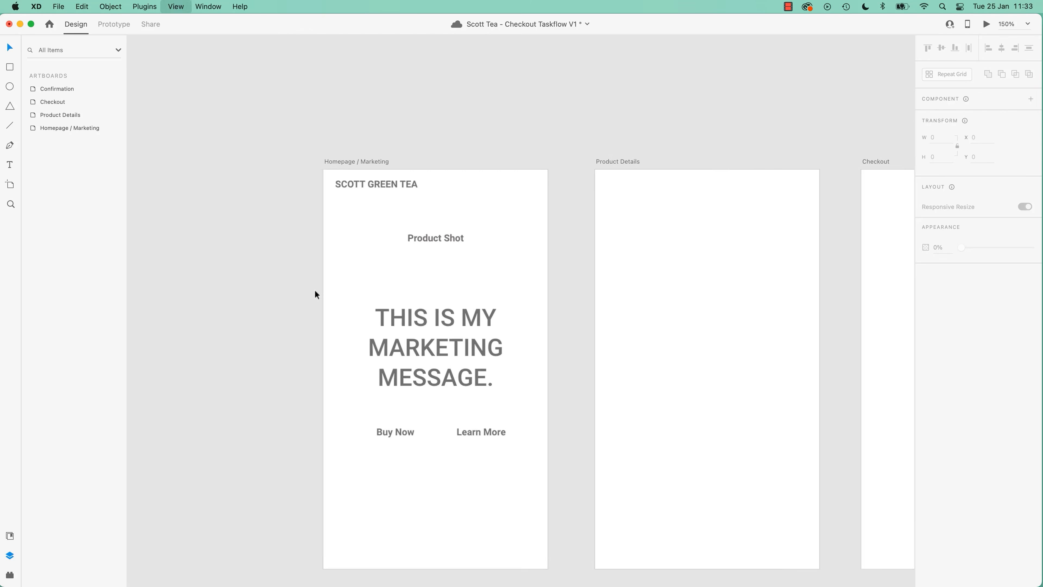
{"action": "left_click", "coordinate": [344, 135]}
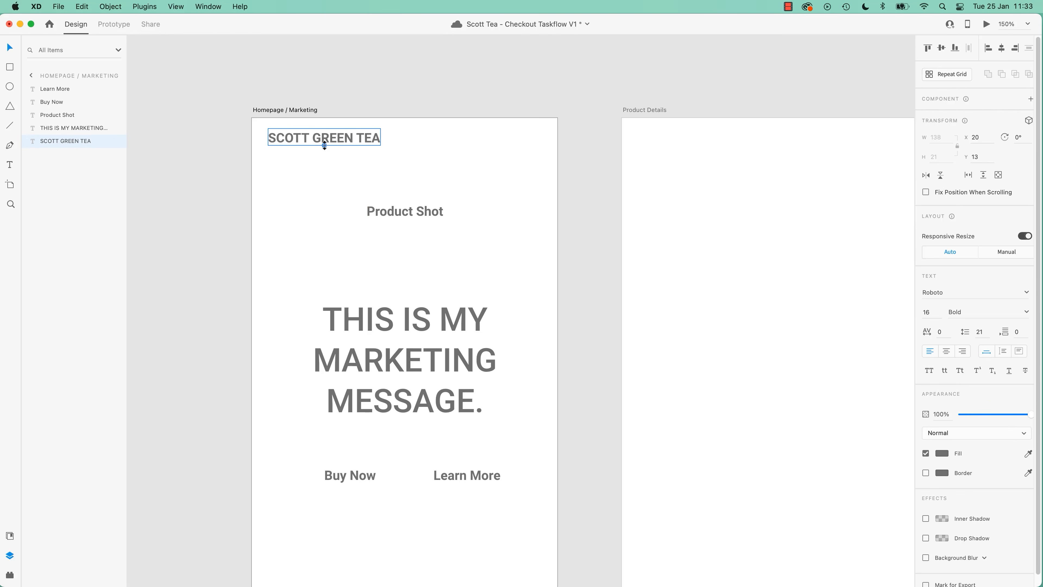
{"action": "left_click", "coordinate": [379, 323]}
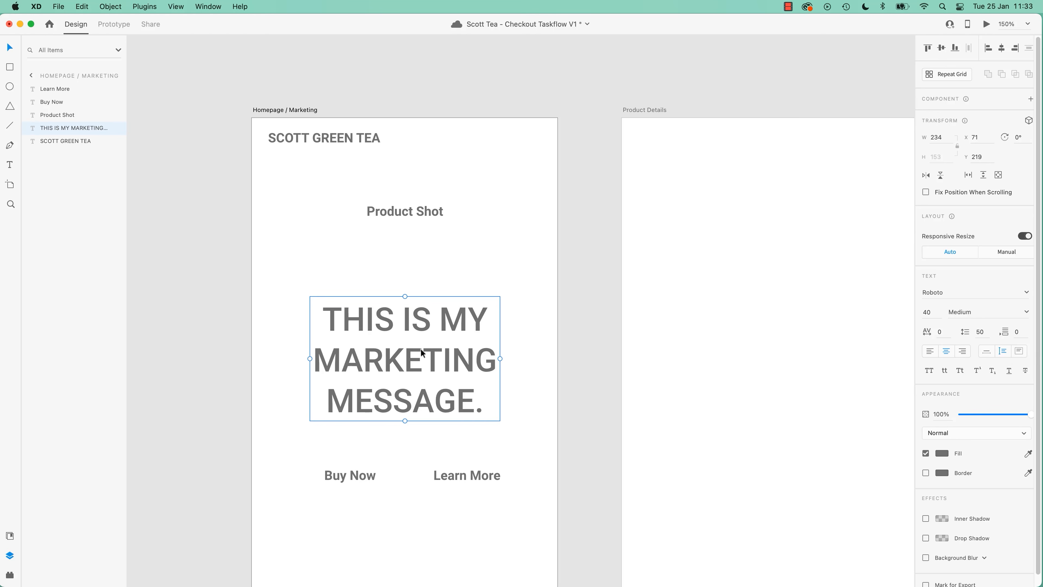
{"action": "double_click", "coordinate": [461, 346]}
{"action": "left_click", "coordinate": [480, 317]}
{"action": "type", "text": "alsdjf;lask"}
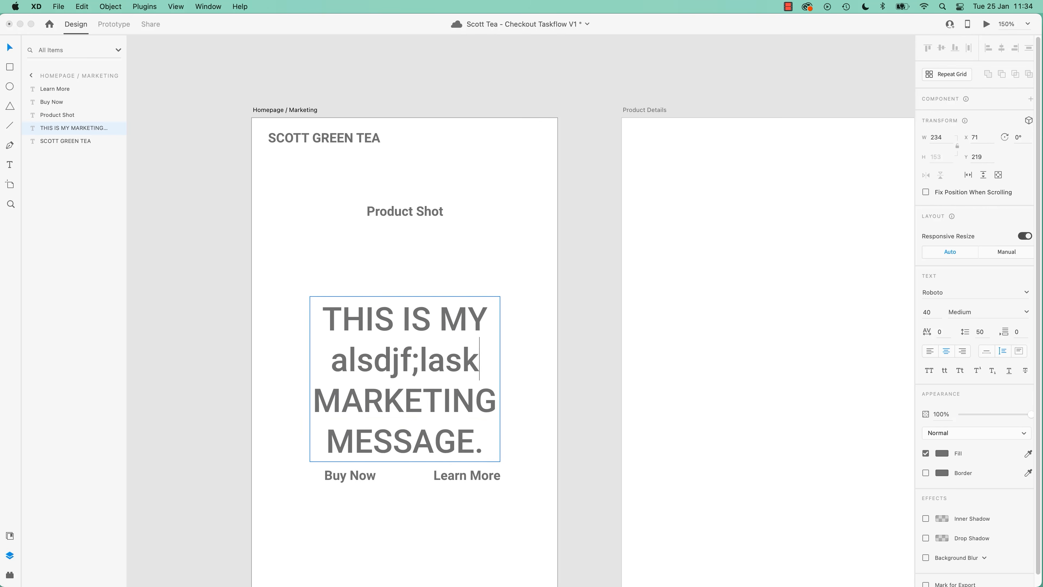
{"action": "key", "text": "super+z"}
Try widening the marketing message's text box, and undo the change
{"action": "left_click", "coordinate": [393, 336]}
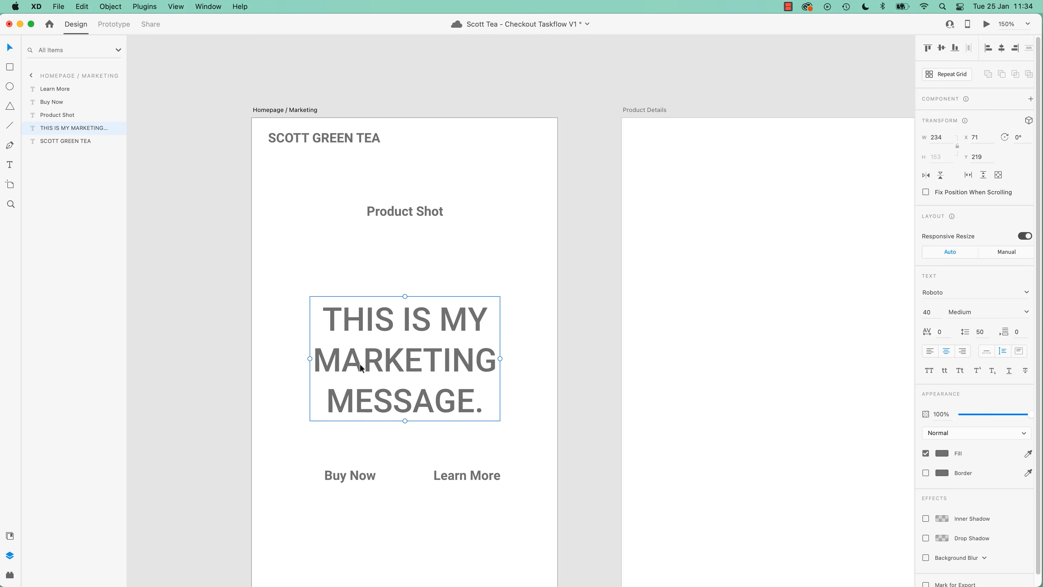
{"action": "left_click_drag", "start_coordinate": [501, 357], "coordinate": [536, 359]}
{"action": "key", "text": "super+z"}
Try enlarging the SCOTT GREEN TEA title on the canvas to font size 60, and undo the enlargement
{"action": "left_click", "coordinate": [352, 142]}
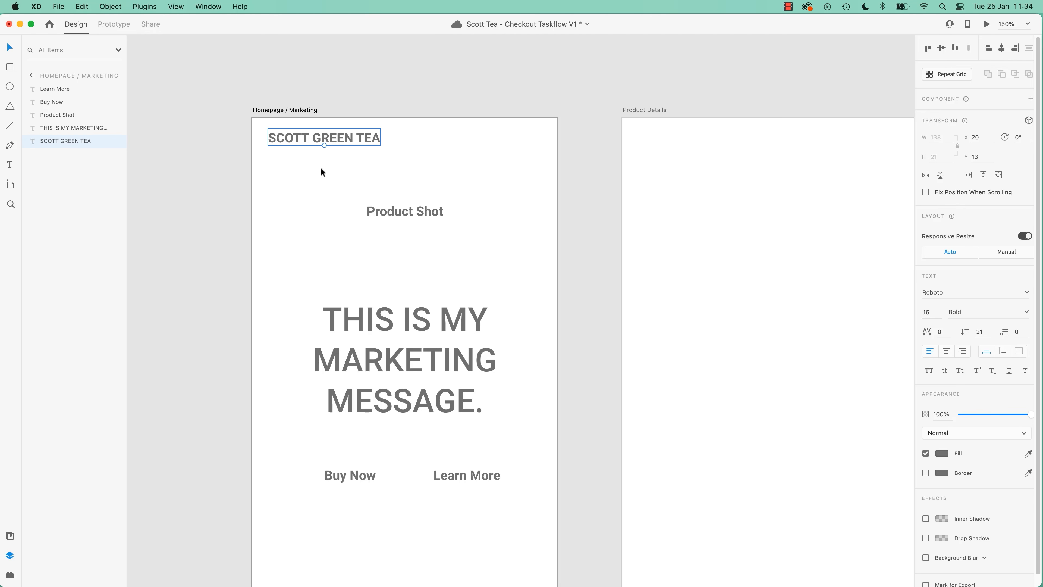
{"action": "key", "text": "super+plus"}
{"action": "left_click_drag", "start_coordinate": [318, 153], "coordinate": [646, 458]}
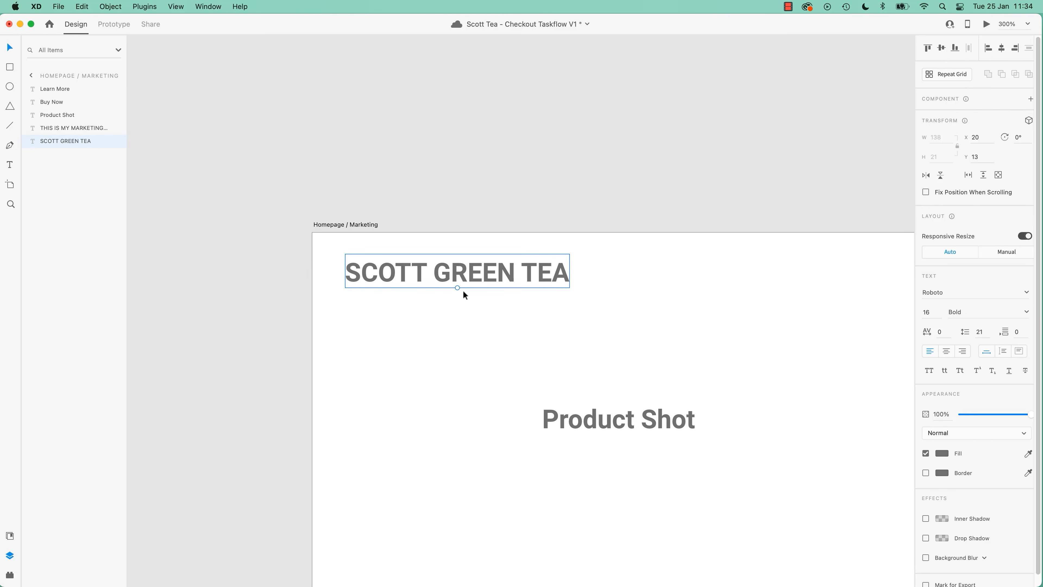
{"action": "left_click_drag", "start_coordinate": [458, 287], "coordinate": [472, 383]}
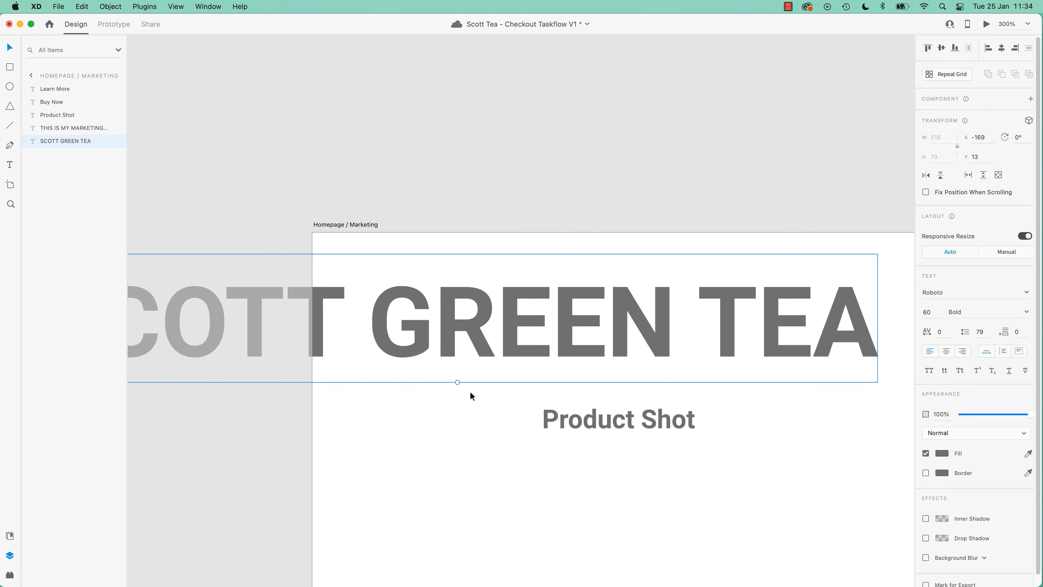
{"action": "key", "text": "super+z"}
{"action": "key", "text": "super+shift+z"}
{"action": "key", "text": "super+z"}
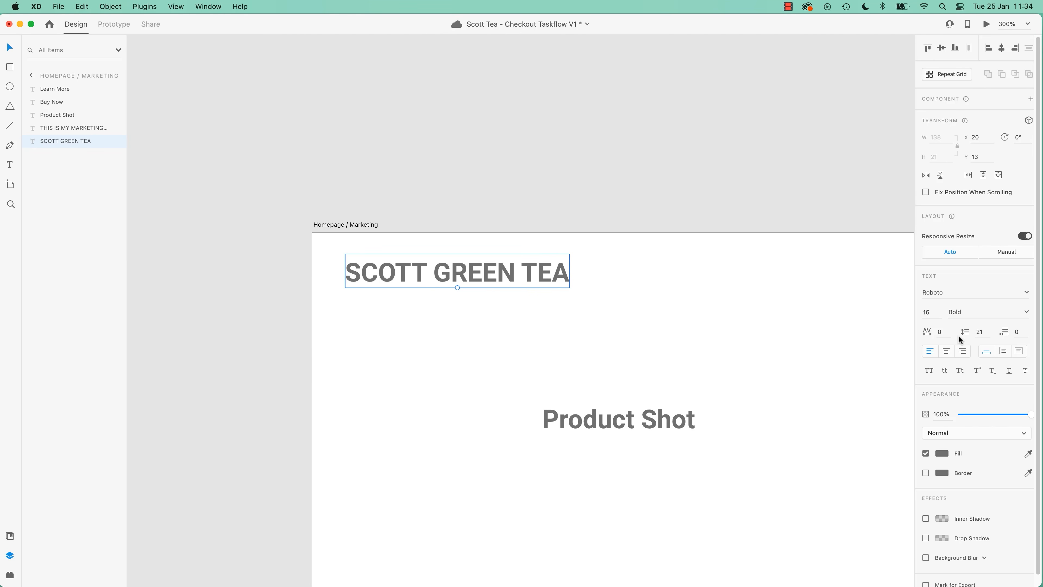
Try further freehand adjustments to the SCOTT GREEN TEA title from its lower handle, and undo them
{"action": "left_click_drag", "start_coordinate": [459, 283], "coordinate": [456, 289]}
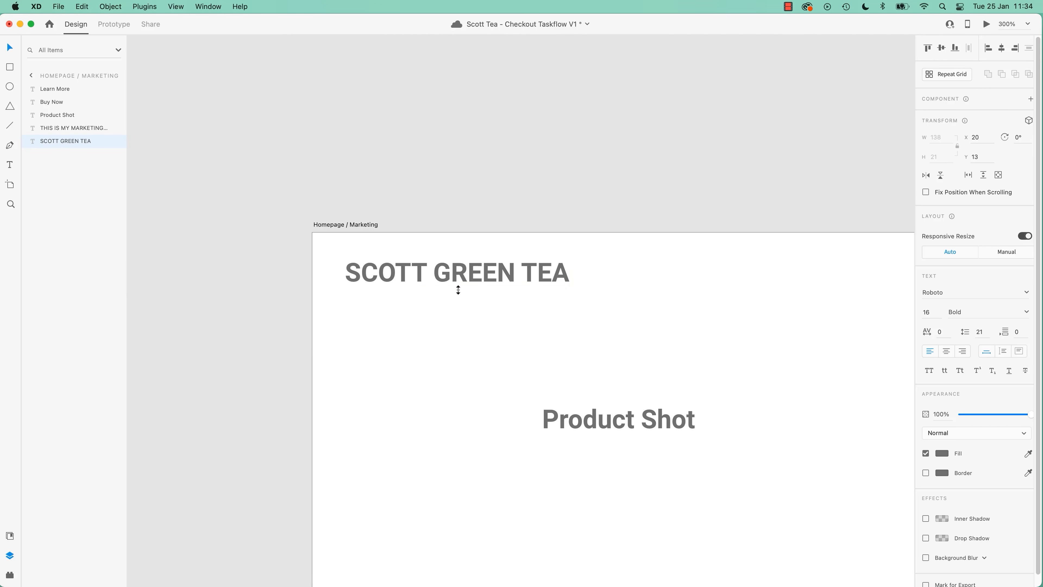
{"action": "key", "text": "super+z"}
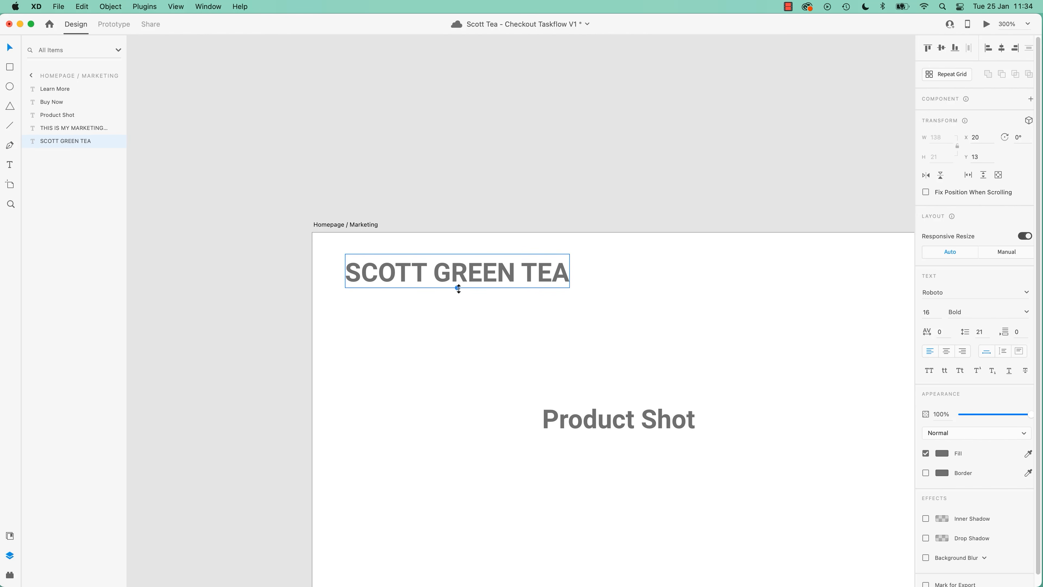
{"action": "left_click_drag", "start_coordinate": [460, 289], "coordinate": [510, 255]}
{"action": "key", "text": "super+z"}
Try rotating the SCOTT GREEN TEA title by 45° and adjusting it freehand from its lower handle, undoing each change
{"action": "left_click", "coordinate": [1021, 136]}
{"action": "type", "text": "45"}
{"action": "key", "text": "Return"}
{"action": "key", "text": "super+z"}
{"action": "left_click", "coordinate": [579, 322]}
{"action": "left_click", "coordinate": [458, 280]}
{"action": "left_click_drag", "start_coordinate": [460, 290], "coordinate": [482, 290]}
{"action": "key", "text": "super+z"}
{"action": "left_click", "coordinate": [525, 321]}
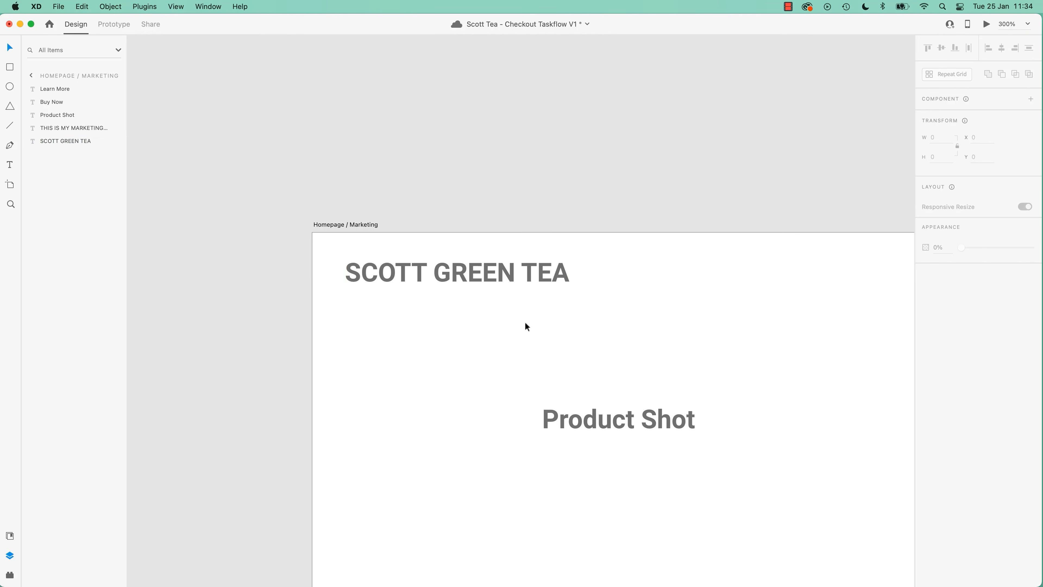
Try increasing the marketing message's text box height to about 175 and adjusting it freehand again, undoing both changes
{"action": "scroll", "coordinate": [584, 270], "scroll_direction": "down", "scroll_amount": 10}
{"action": "scroll", "coordinate": [584, 270], "scroll_direction": "right", "scroll_amount": 3}
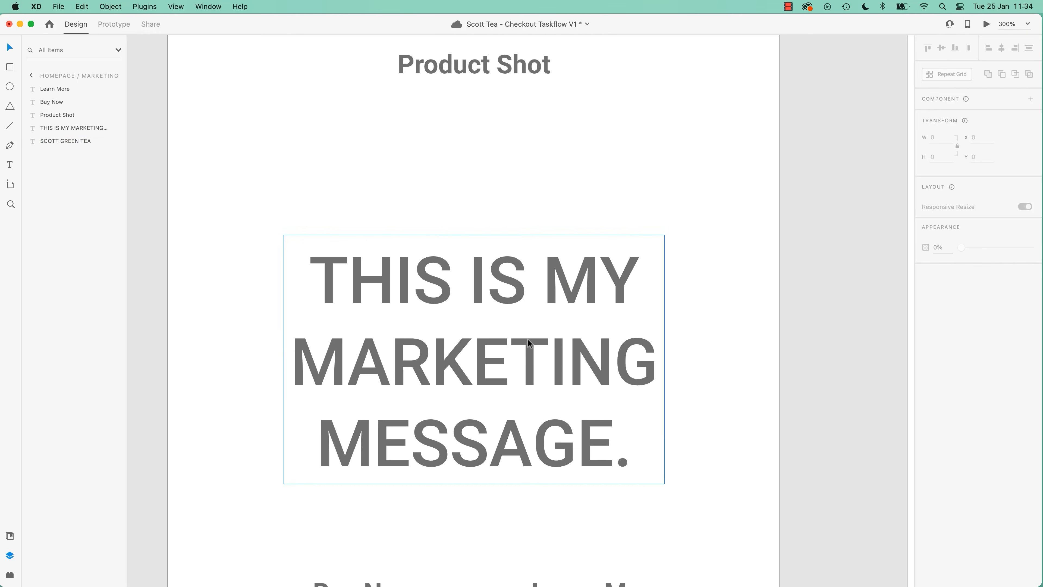
{"action": "left_click", "coordinate": [517, 361]}
{"action": "left_click_drag", "start_coordinate": [474, 484], "coordinate": [484, 518]}
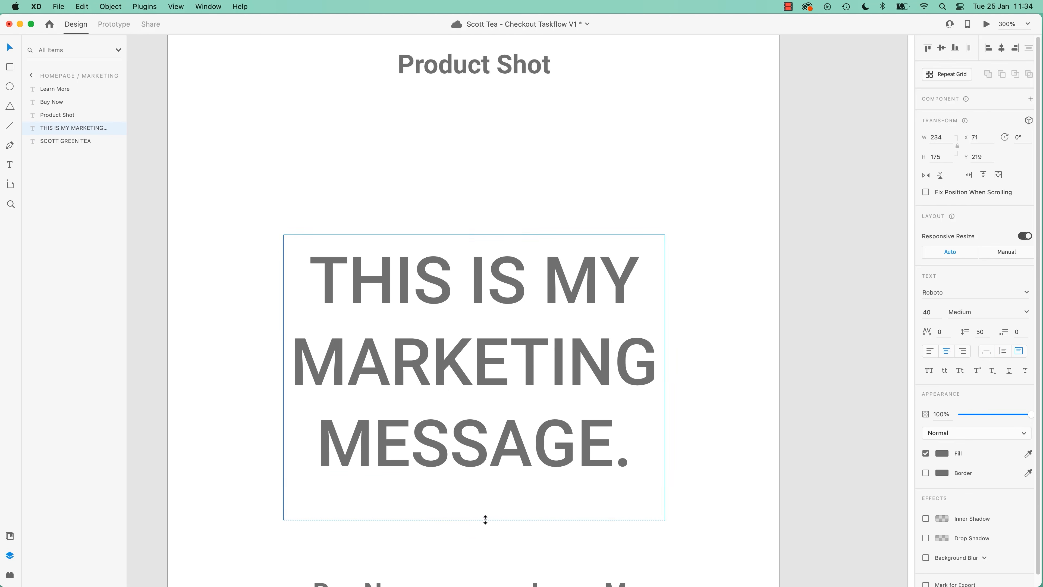
{"action": "key", "text": "super+z"}
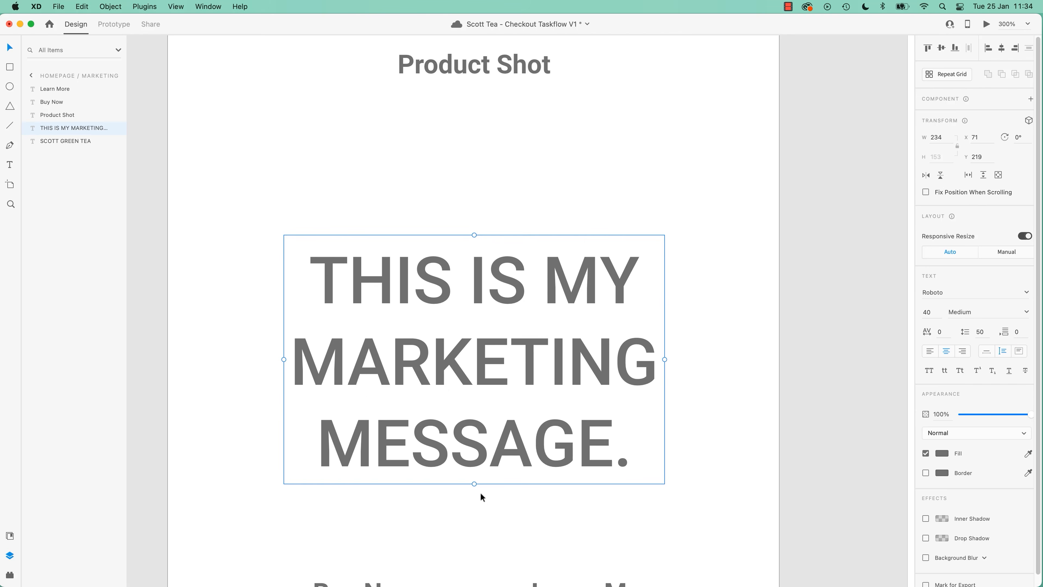
{"action": "left_click_drag", "start_coordinate": [477, 489], "coordinate": [495, 485]}
{"action": "key", "text": "super+z"}
{"action": "left_click", "coordinate": [205, 414]}
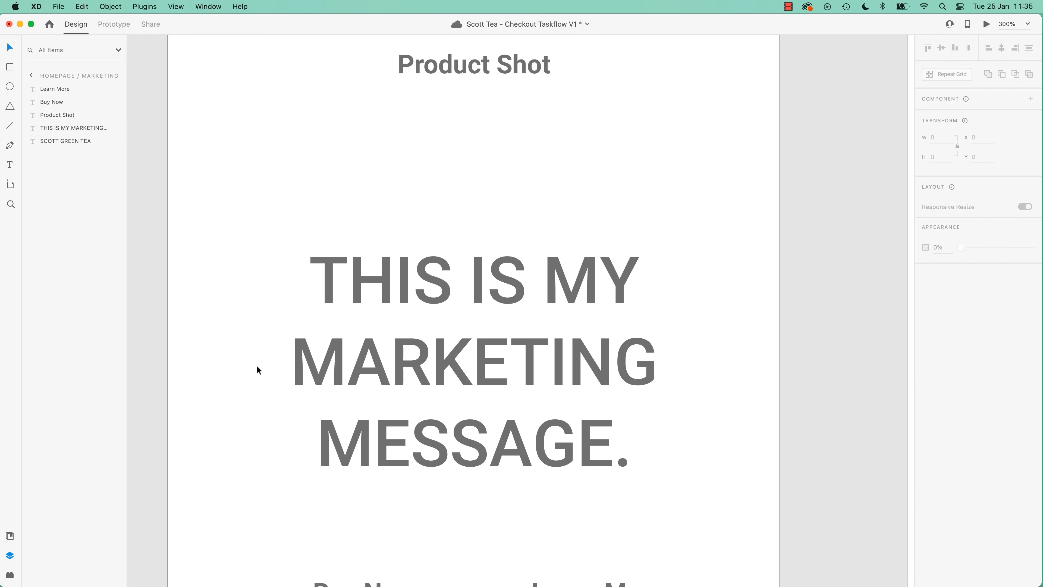
{"action": "key", "text": "super+1"}
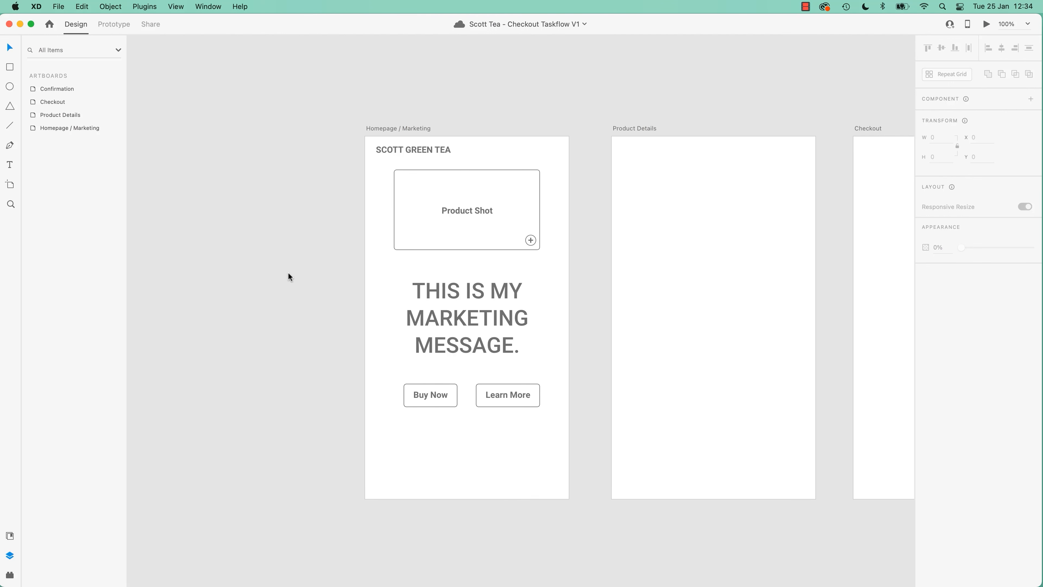
{"action": "left_click", "coordinate": [400, 229]}
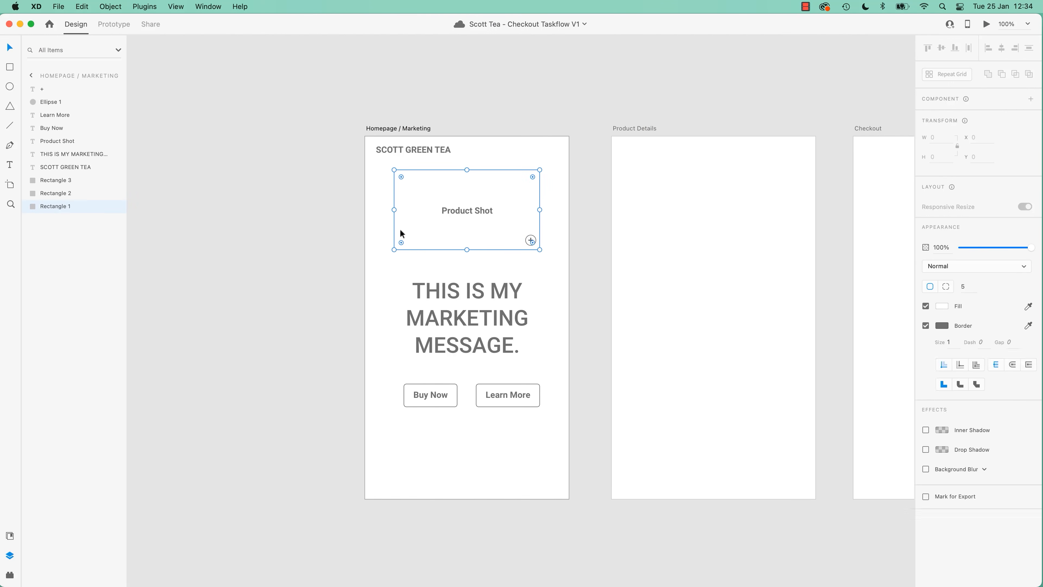
{"action": "left_click", "coordinate": [338, 267]}
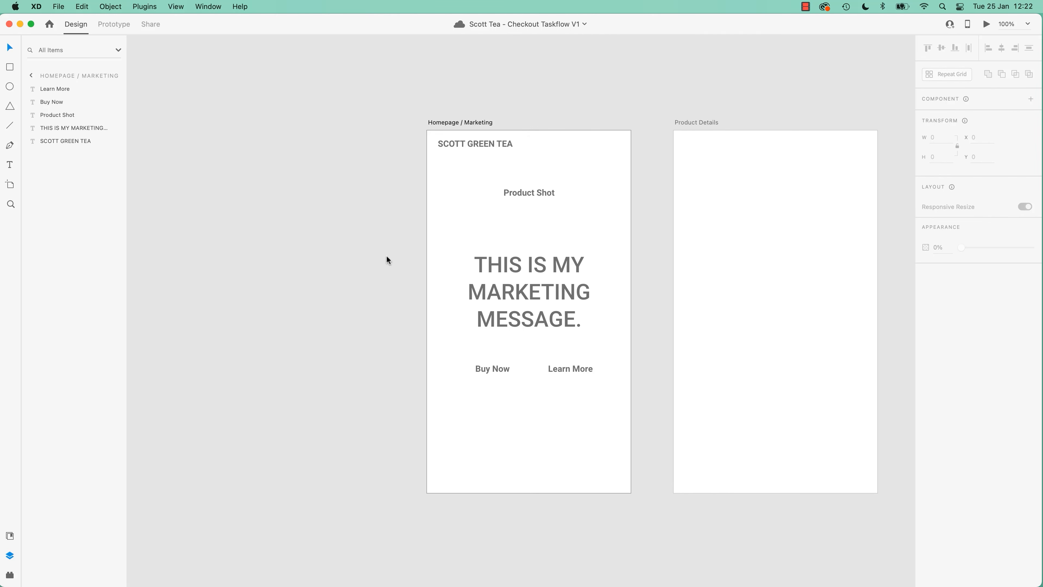
Draw a rectangle about 269 by 148 over the Product Shot label on the Homepage / Marketing artboard and save the document
{"action": "left_click", "coordinate": [11, 68]}
{"action": "mouse_move", "coordinate": [454, 164]}
{"action": "left_mouse_down"}
{"action": "mouse_move", "coordinate": [601, 265]}
{"action": "mouse_move", "coordinate": [605, 243]}
{"action": "mouse_move", "coordinate": [322, 239]}
{"action": "mouse_move", "coordinate": [517, 236]}
{"action": "mouse_move", "coordinate": [589, 259]}
{"action": "mouse_move", "coordinate": [600, 245]}
{"action": "left_mouse_up"}
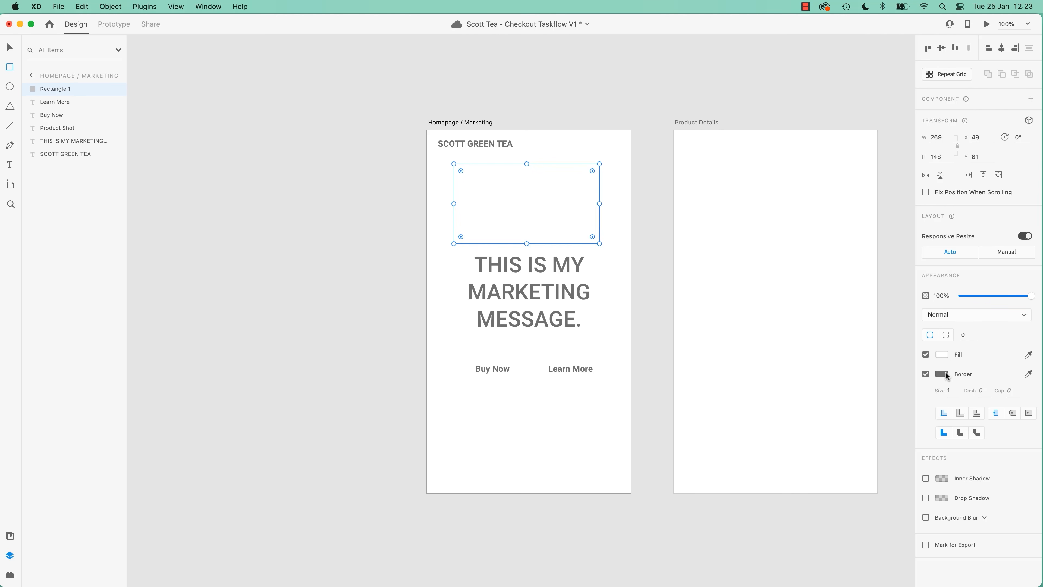
{"action": "left_click", "coordinate": [925, 355]}
{"action": "left_click", "coordinate": [925, 355]}
{"action": "left_click", "coordinate": [10, 48]}
{"action": "key", "text": "super+s"}
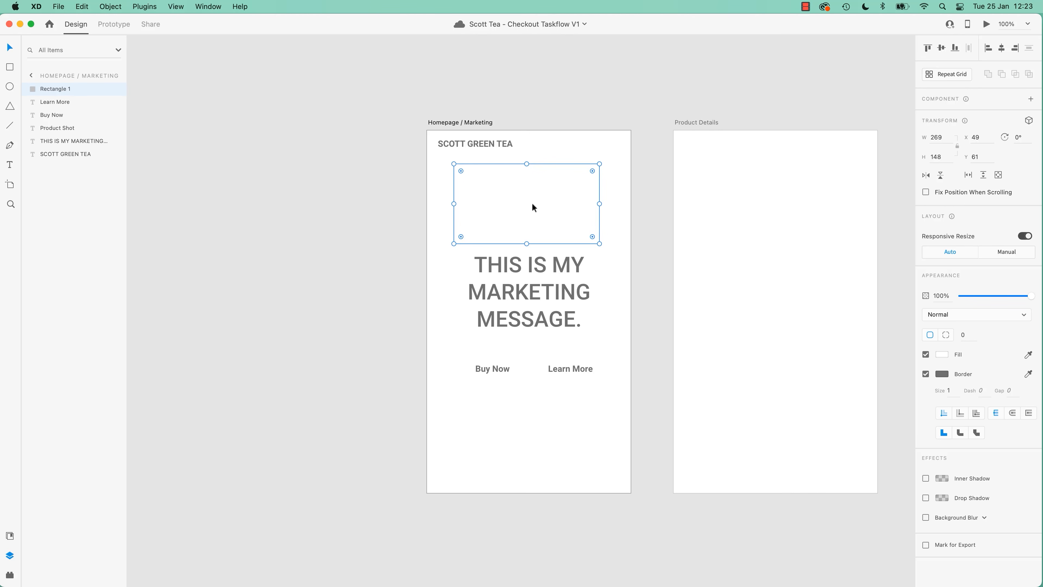
Try sending the rectangle behind everything on the Homepage / Marketing artboard twice with Send to Back, undoing it each time
{"action": "right_click", "coordinate": [523, 201]}
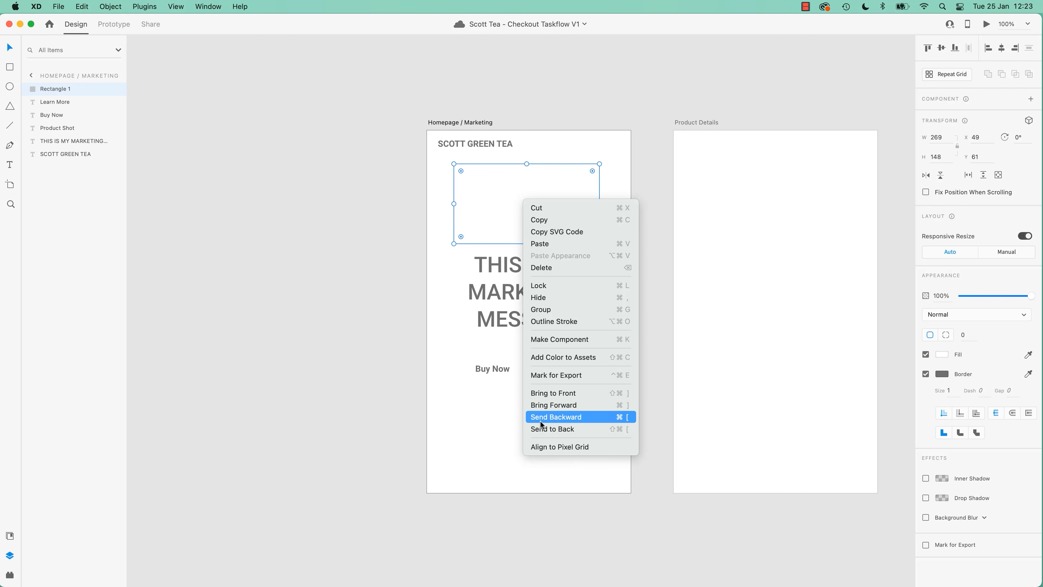
{"action": "left_click", "coordinate": [543, 429]}
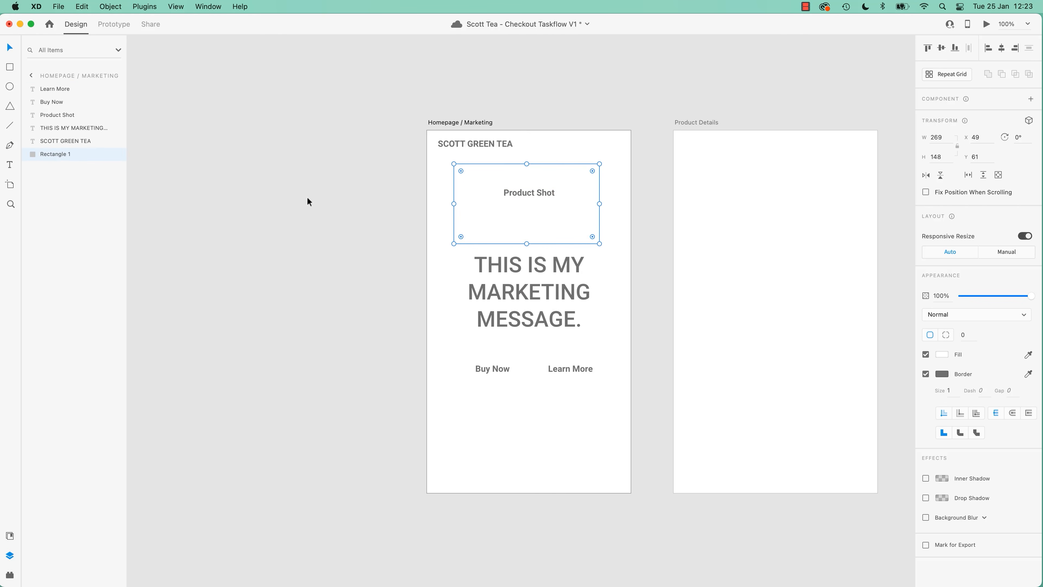
{"action": "key", "text": "super+z"}
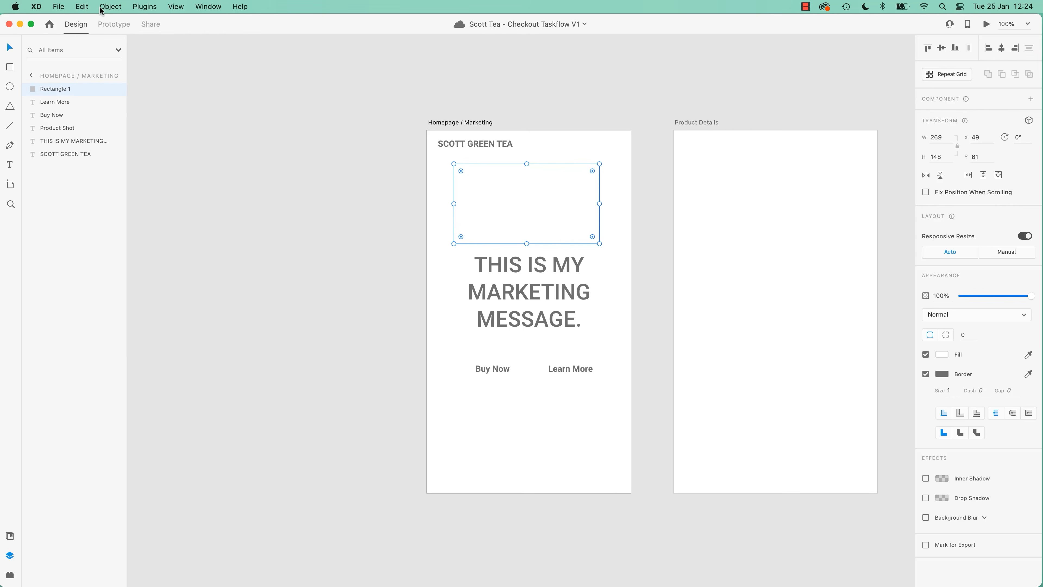
{"action": "left_click", "coordinate": [110, 8]}
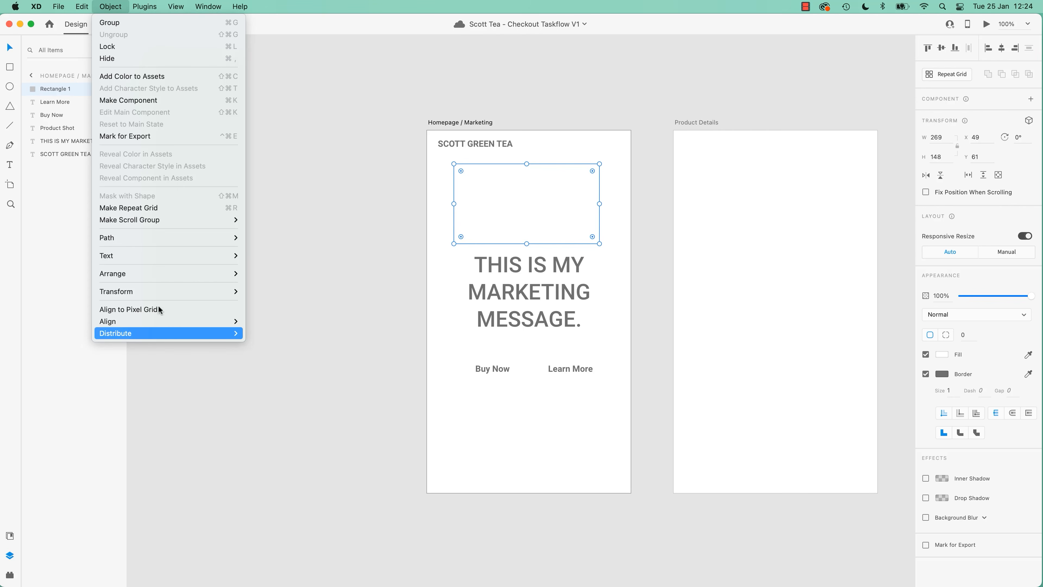
{"action": "mouse_move", "coordinate": [164, 274]}
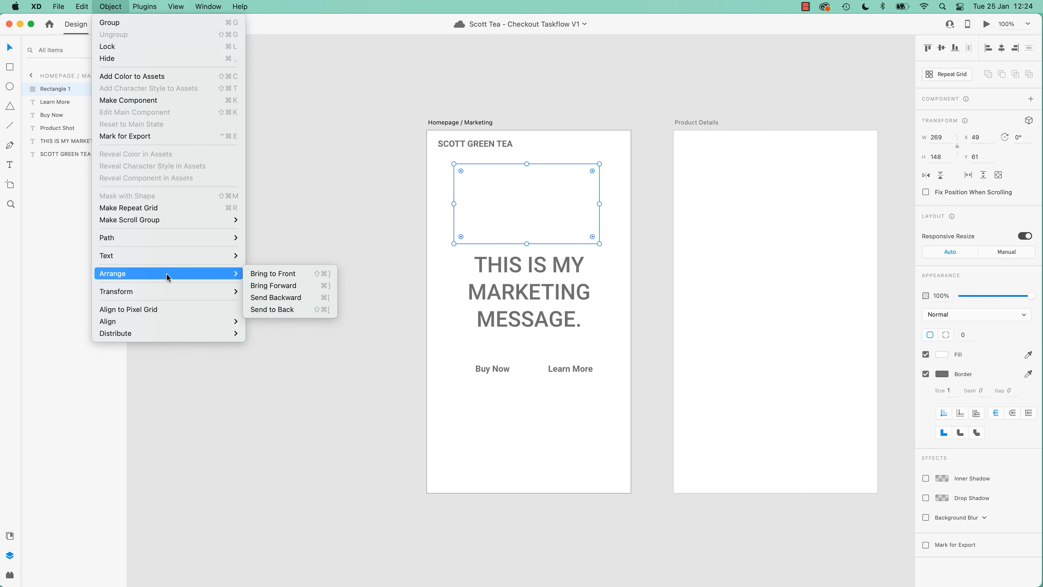
{"action": "left_click", "coordinate": [288, 313]}
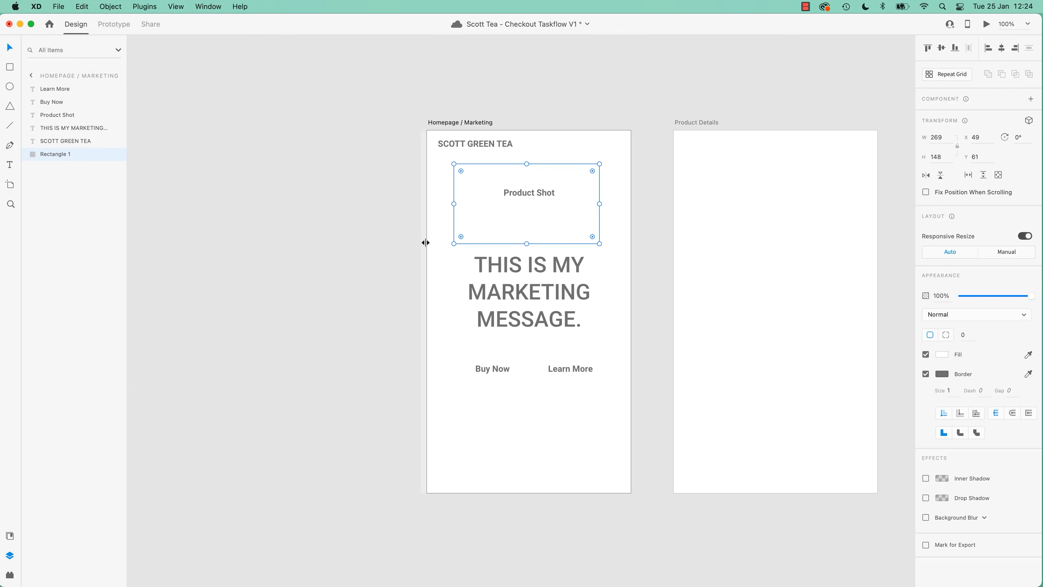
{"action": "key", "text": "super+c"}
{"action": "key", "text": "super+z"}
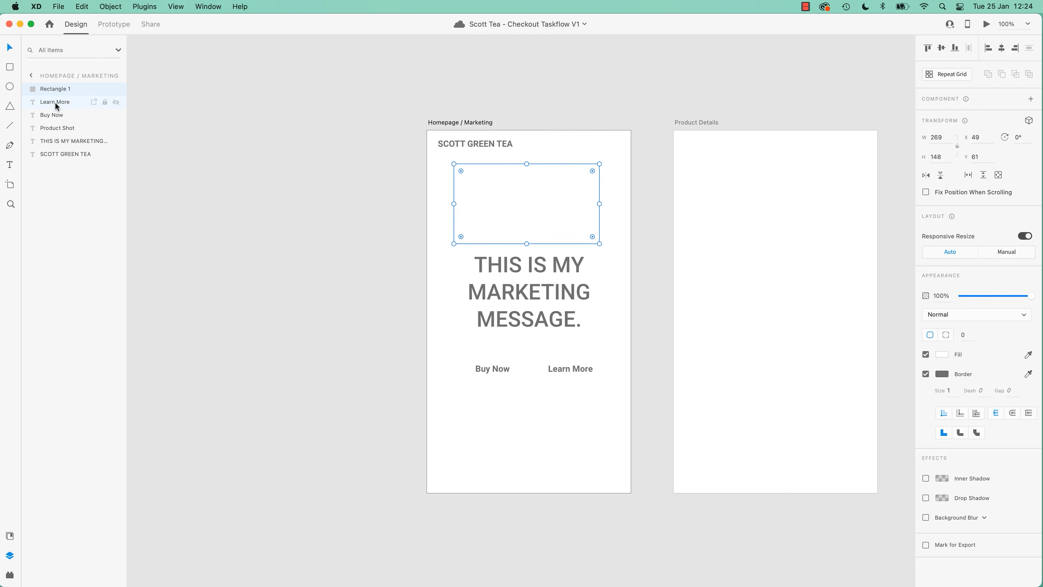
Try moving Rectangle 1 directly below the Product Shot text in the layer order, and undo the move
{"action": "left_click_drag", "start_coordinate": [54, 88], "coordinate": [63, 134]}
{"action": "left_click_drag", "start_coordinate": [63, 135], "coordinate": [62, 136]}
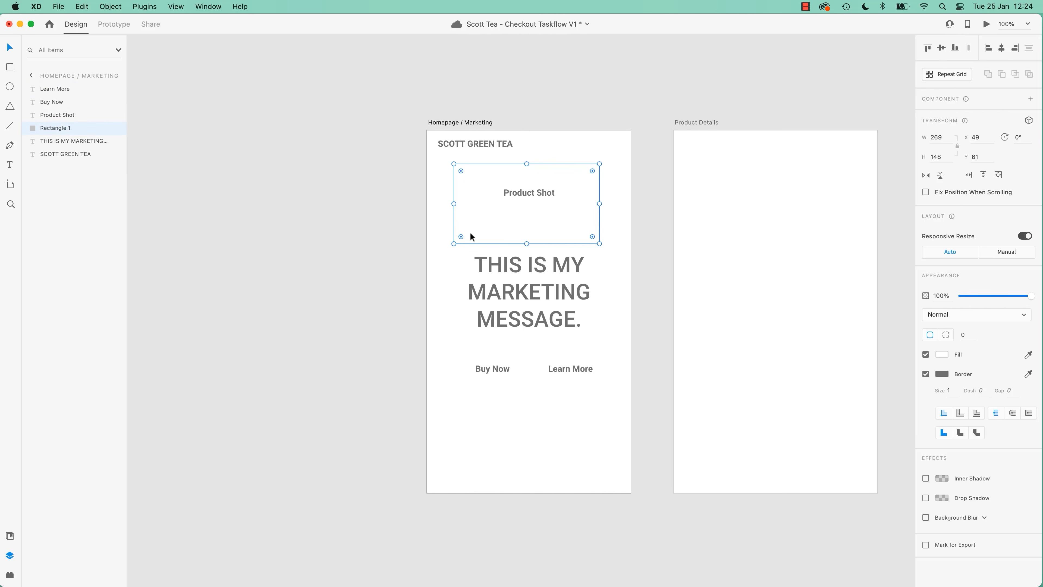
{"action": "left_click", "coordinate": [644, 191]}
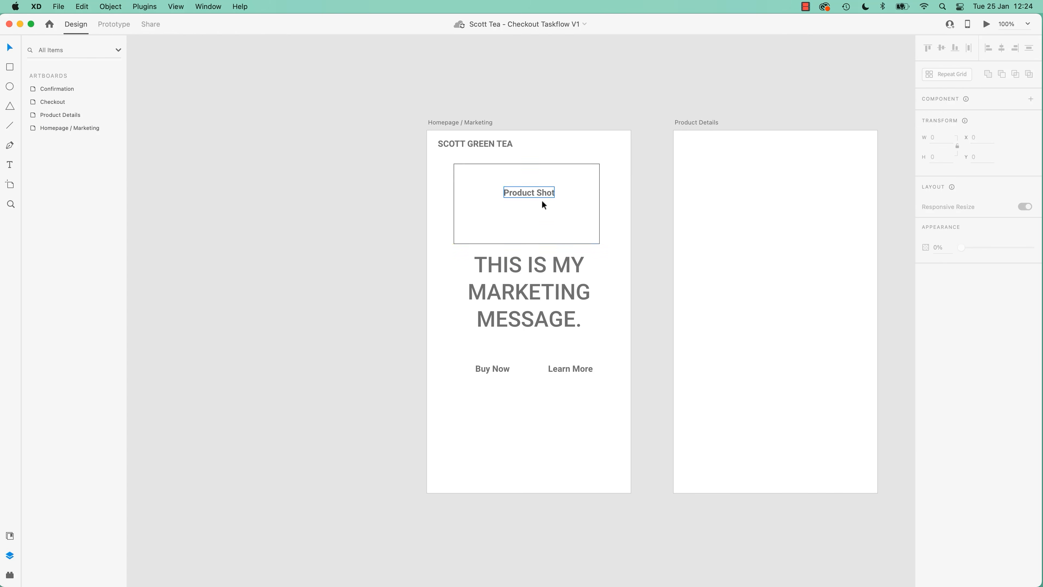
{"action": "key", "text": "super+z"}
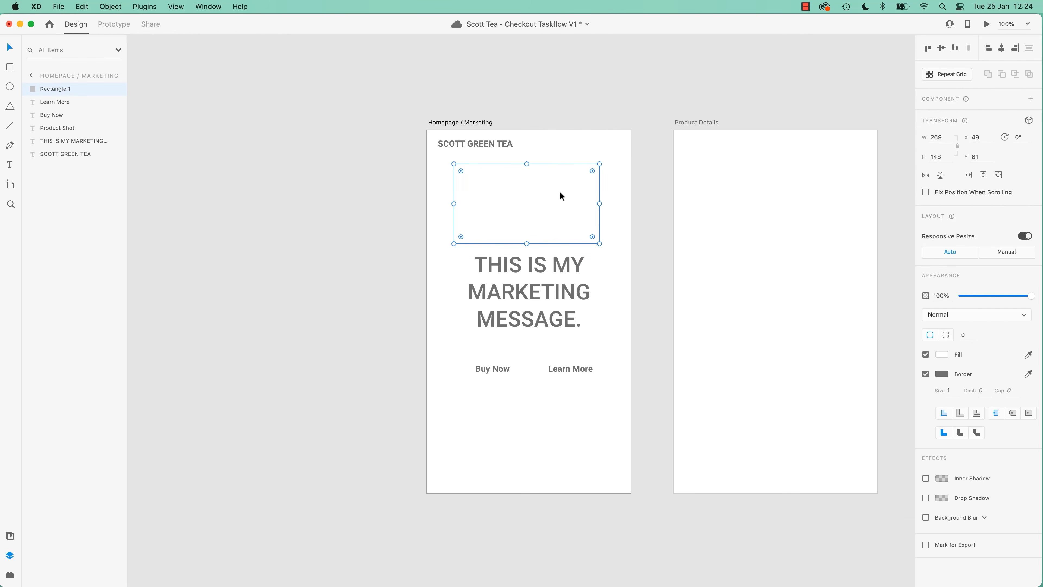
Try Send to Back on the rectangle once more, and undo it
{"action": "right_click", "coordinate": [535, 200]}
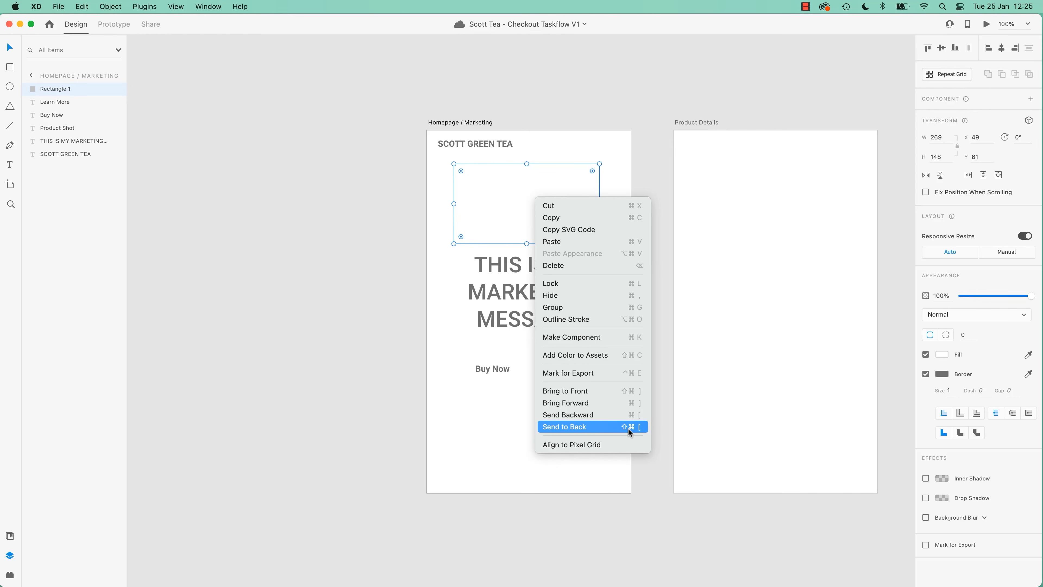
{"action": "key", "text": "Return"}
{"action": "key", "text": "z"}
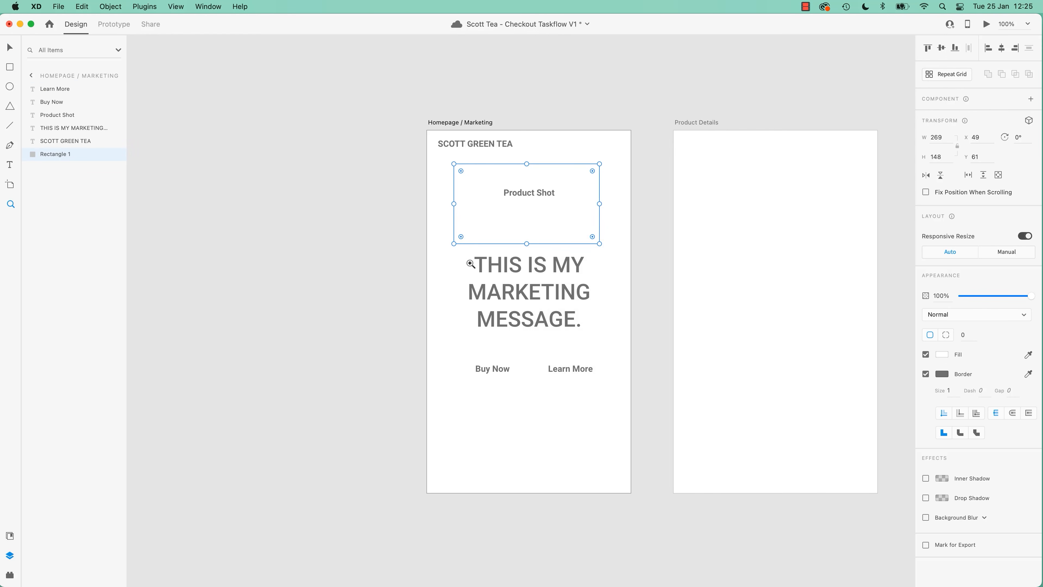
{"action": "left_click", "coordinate": [393, 254]}
{"action": "key", "text": "super+z"}
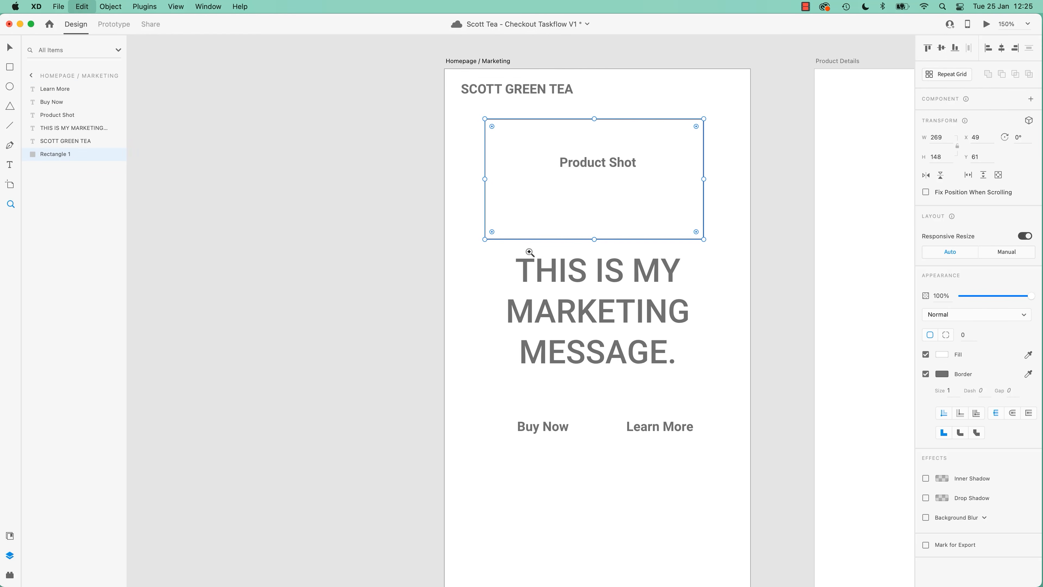
Switch the rectangle between back and front of the stacking order, leaving it sent to the back behind the Product Shot label
{"action": "key", "text": "v"}
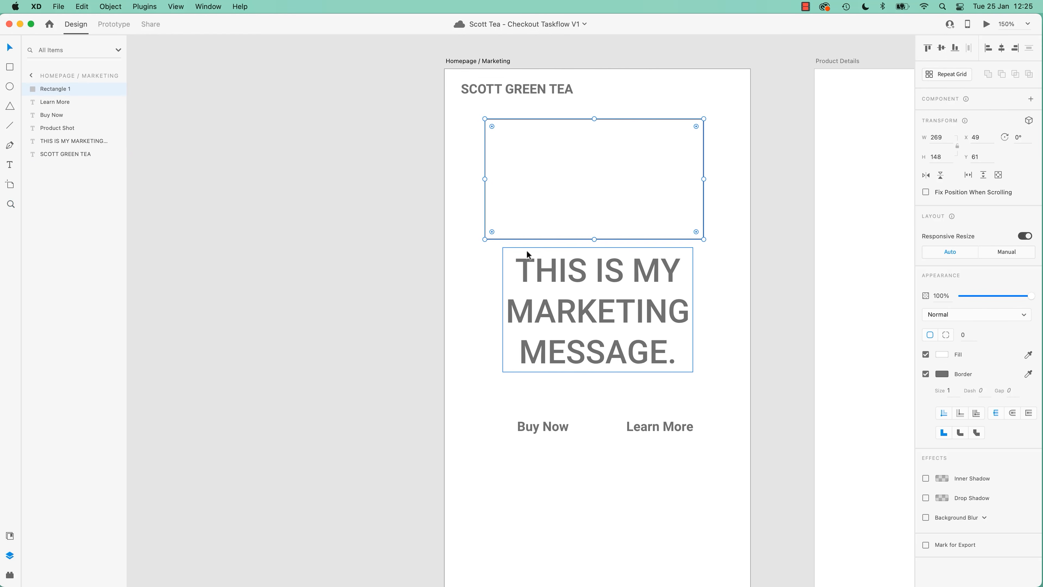
{"action": "key", "text": "super+shift+bracketleft"}
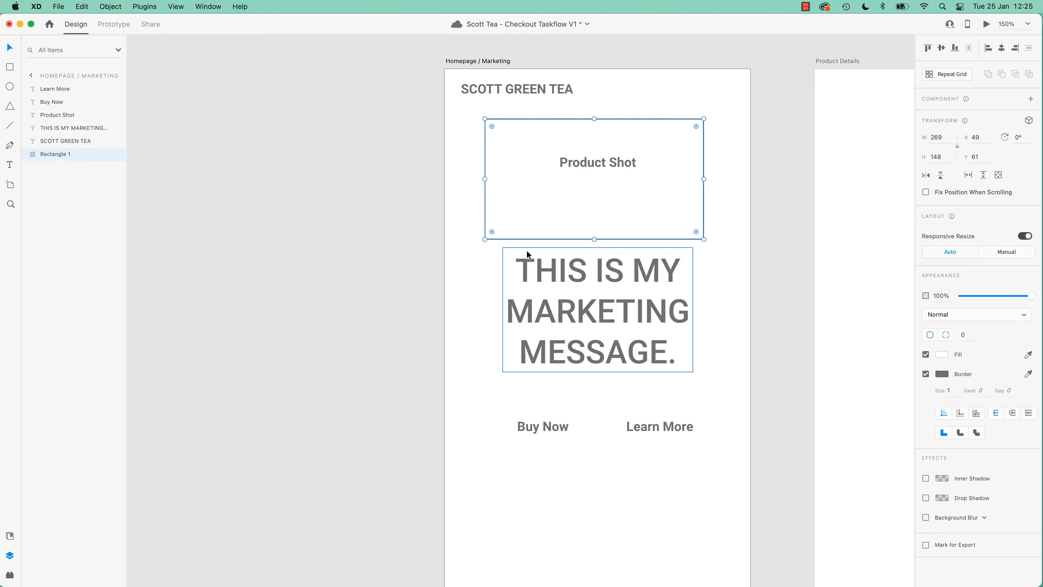
{"action": "key", "text": "super+shift+bracketright"}
{"action": "key", "text": "super+shift+bracketleft"}
{"action": "key", "text": "super+shift+bracketright"}
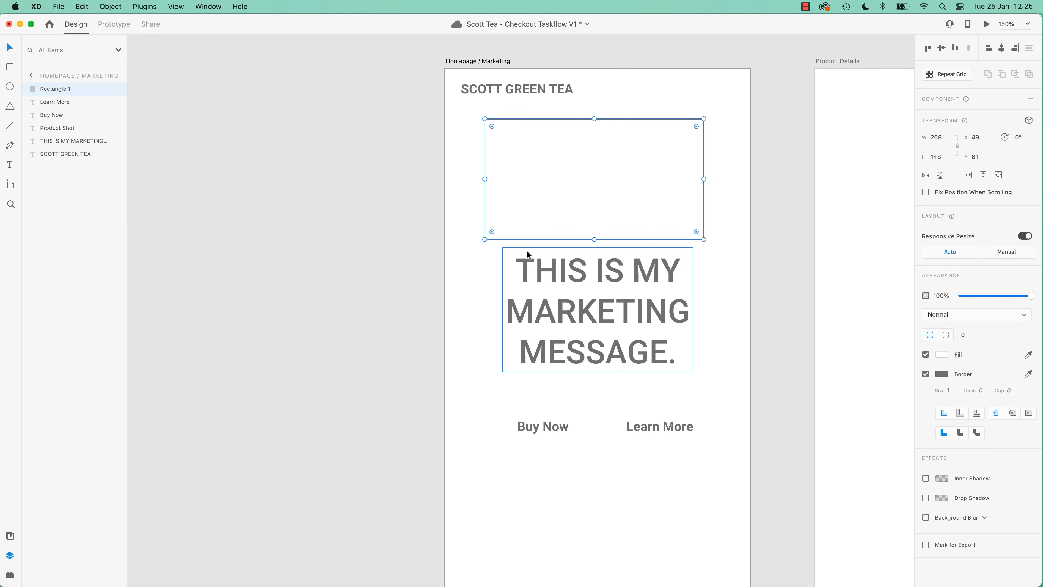
{"action": "key", "text": "super+shift+bracketleft"}
{"action": "left_click", "coordinate": [390, 216]}
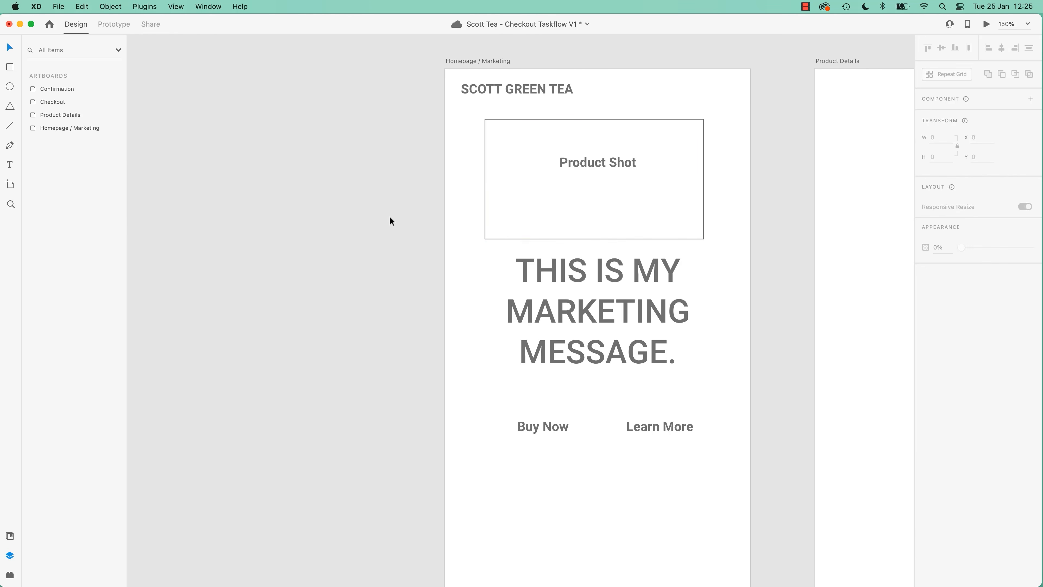
Move the Product Shot label to the middle of the rectangle and select both objects
{"action": "scroll", "coordinate": [603, 226], "scroll_direction": "right", "scroll_amount": 5}
{"action": "scroll", "coordinate": [604, 225], "scroll_direction": "up", "scroll_amount": 2}
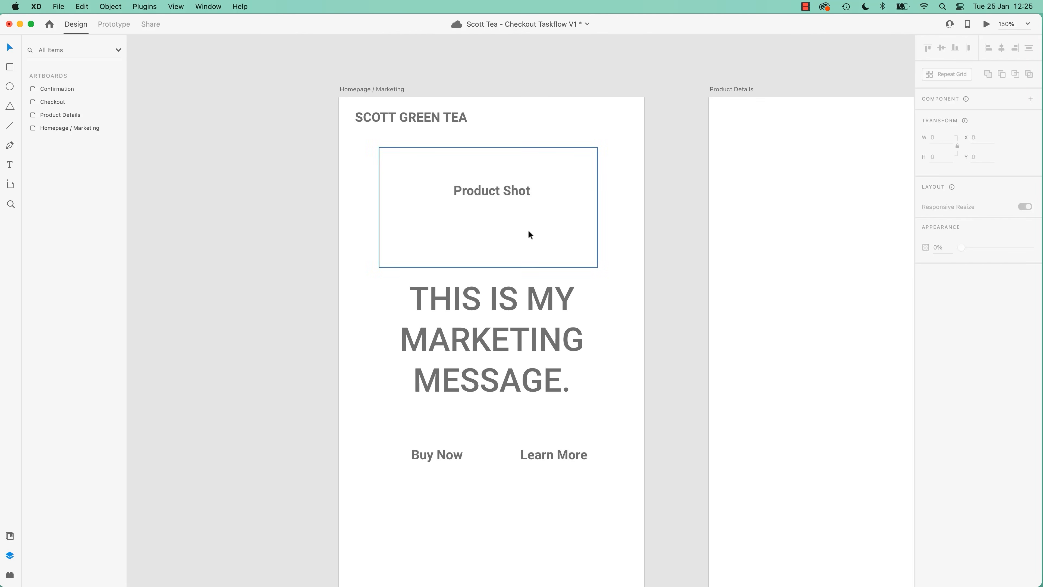
{"action": "left_click_drag", "start_coordinate": [526, 191], "coordinate": [508, 207]}
{"action": "left_click_drag", "start_coordinate": [629, 174], "coordinate": [391, 235]}
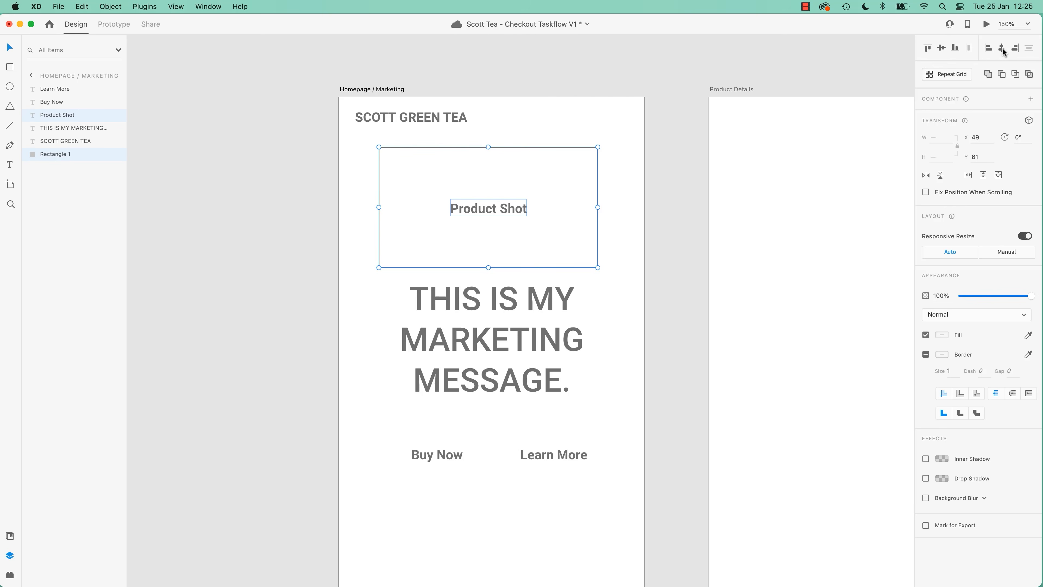
Shift the Product Shot label sideways off centre, select it with the rectangle, and align their horizontal centres
{"action": "left_click", "coordinate": [631, 230]}
{"action": "left_click_drag", "start_coordinate": [510, 206], "coordinate": [551, 206]}
{"action": "mouse_move", "coordinate": [651, 162]}
{"action": "left_mouse_down"}
{"action": "mouse_move", "coordinate": [515, 236]}
{"action": "mouse_move", "coordinate": [547, 246]}
{"action": "left_mouse_up"}
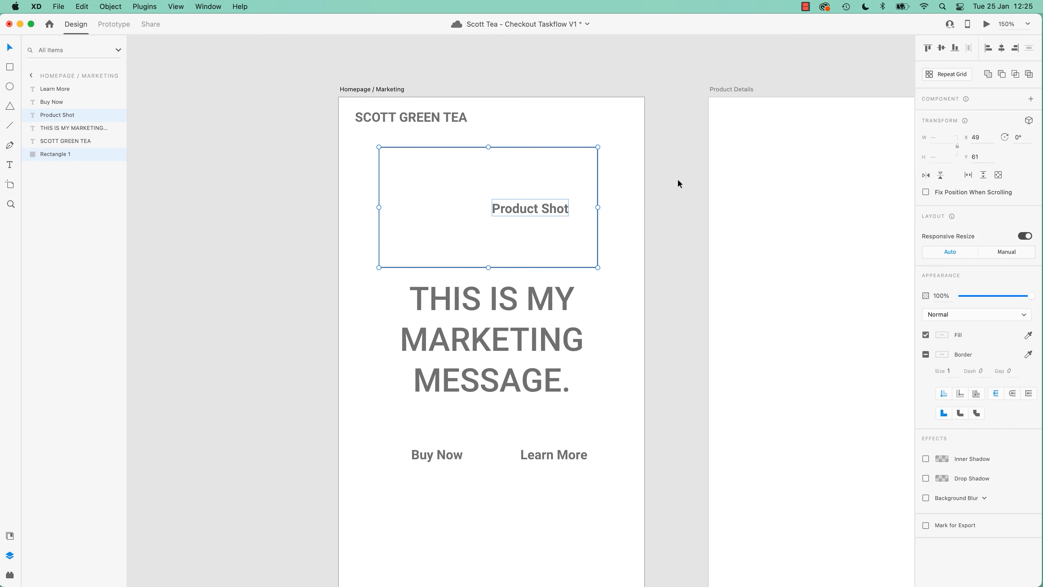
{"action": "left_click", "coordinate": [1004, 49]}
{"action": "left_click", "coordinate": [701, 251]}
Move the rectangle and Product Shot label together to X 53, centred horizontally on the artboard
{"action": "left_click_drag", "start_coordinate": [291, 186], "coordinate": [608, 239]}
{"action": "left_click_drag", "start_coordinate": [503, 208], "coordinate": [507, 208]}
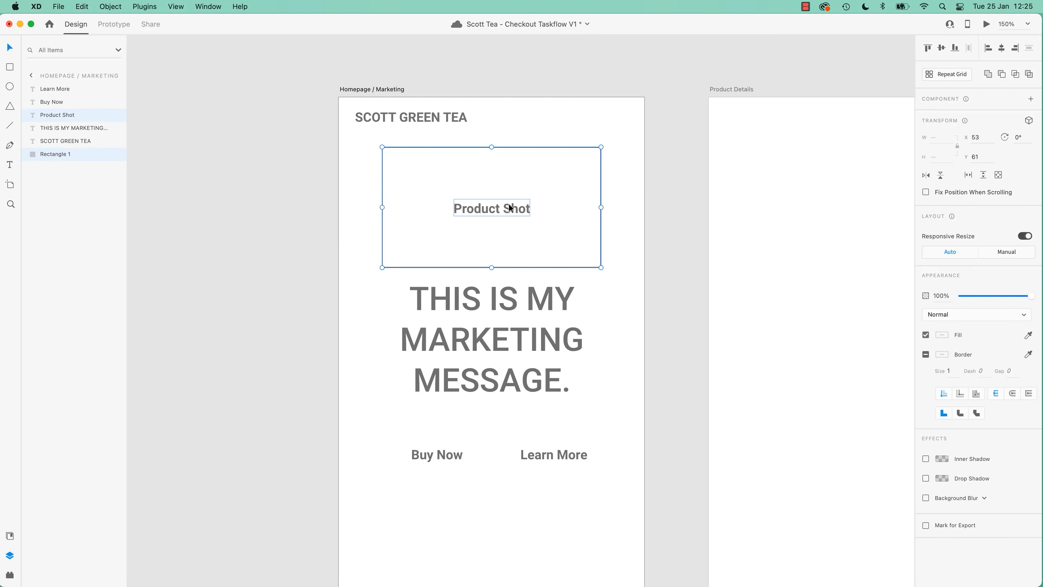
{"action": "left_click", "coordinate": [671, 196]}
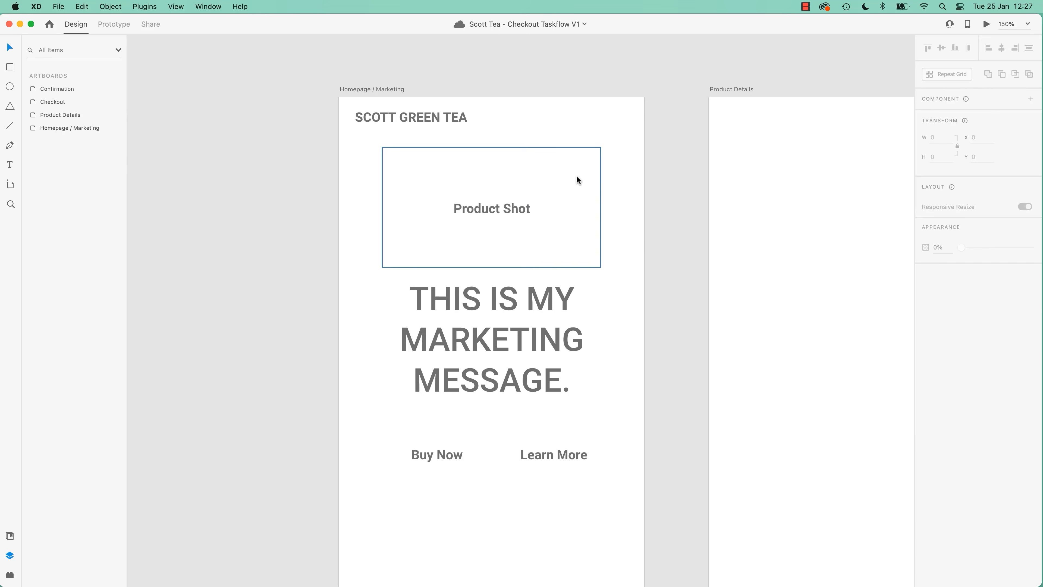
Try rounding all corners of the Product Shot rectangle freehand to a radius of about 22, undoing each adjustment
{"action": "left_click", "coordinate": [574, 200]}
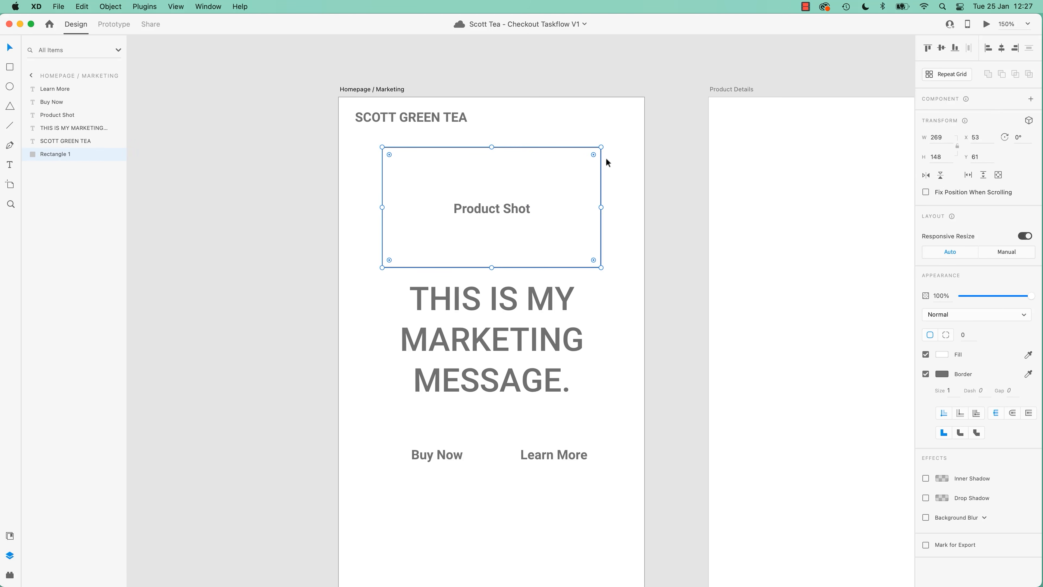
{"action": "key", "text": "super+minus"}
{"action": "key", "text": "super+minus"}
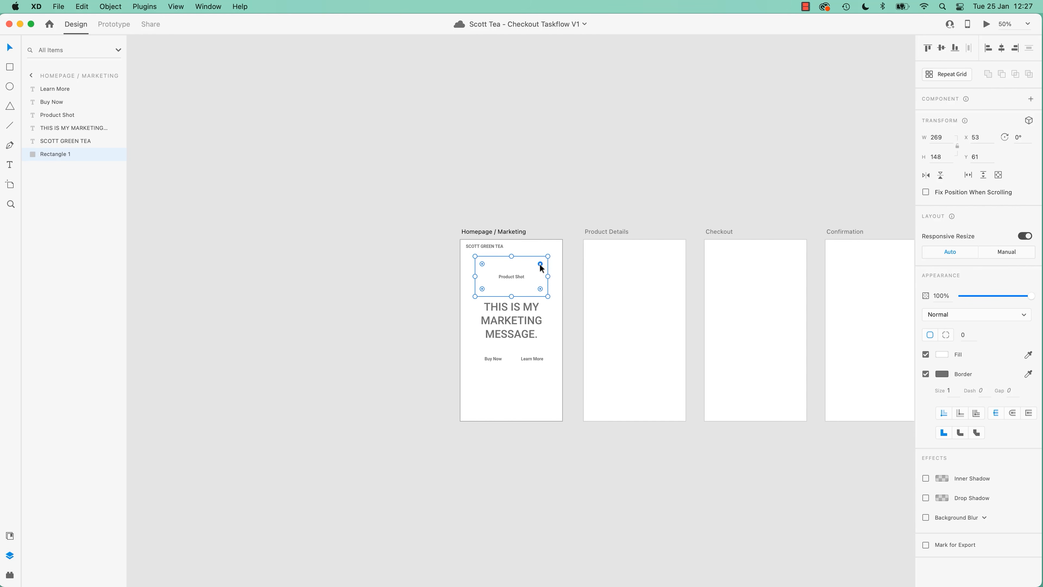
{"action": "key", "text": "super+equal"}
{"action": "key", "text": "super+equal"}
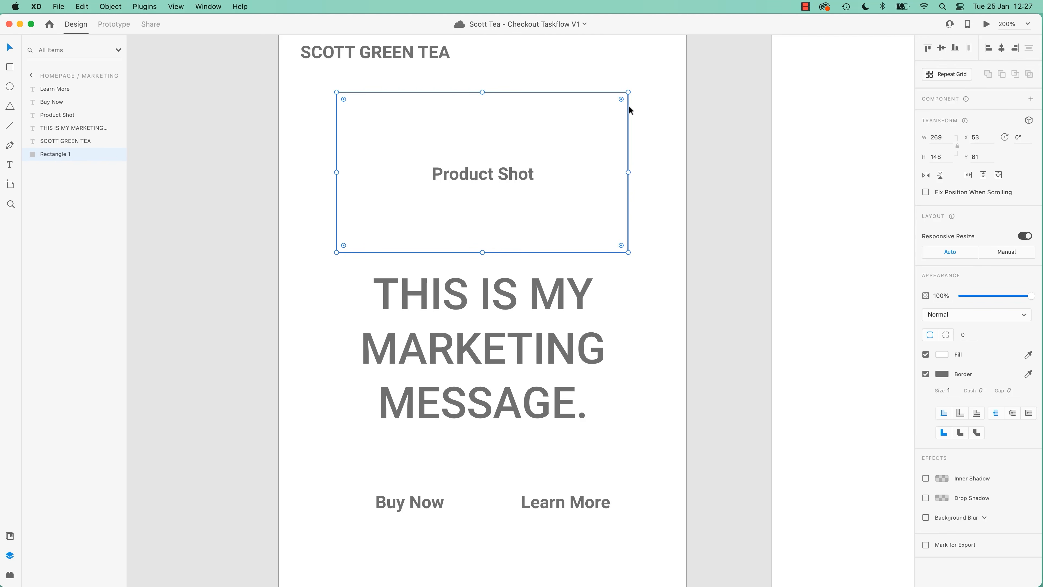
{"action": "left_click_drag", "start_coordinate": [621, 99], "coordinate": [601, 129]}
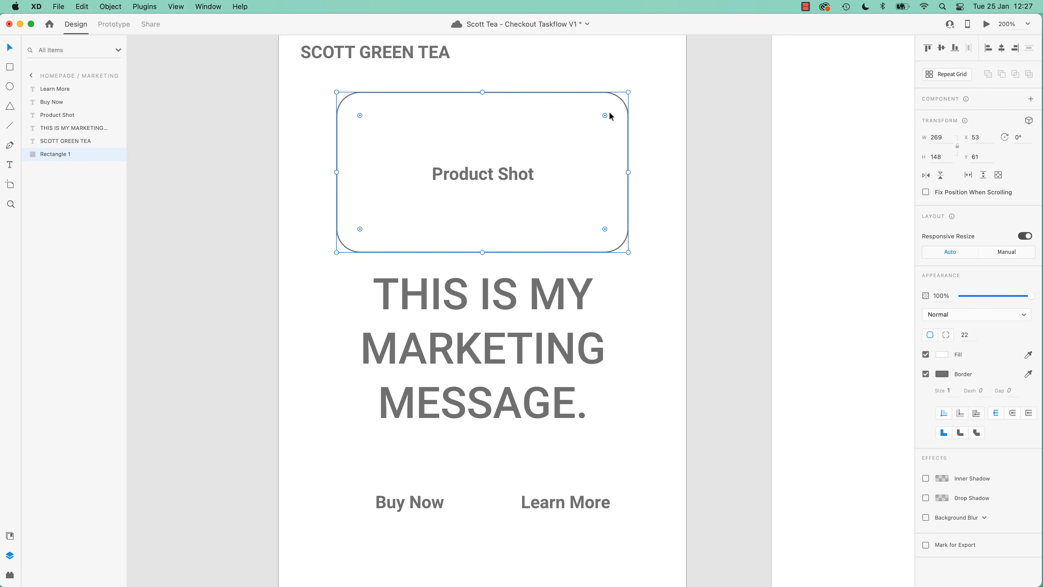
{"action": "key", "text": "super+z"}
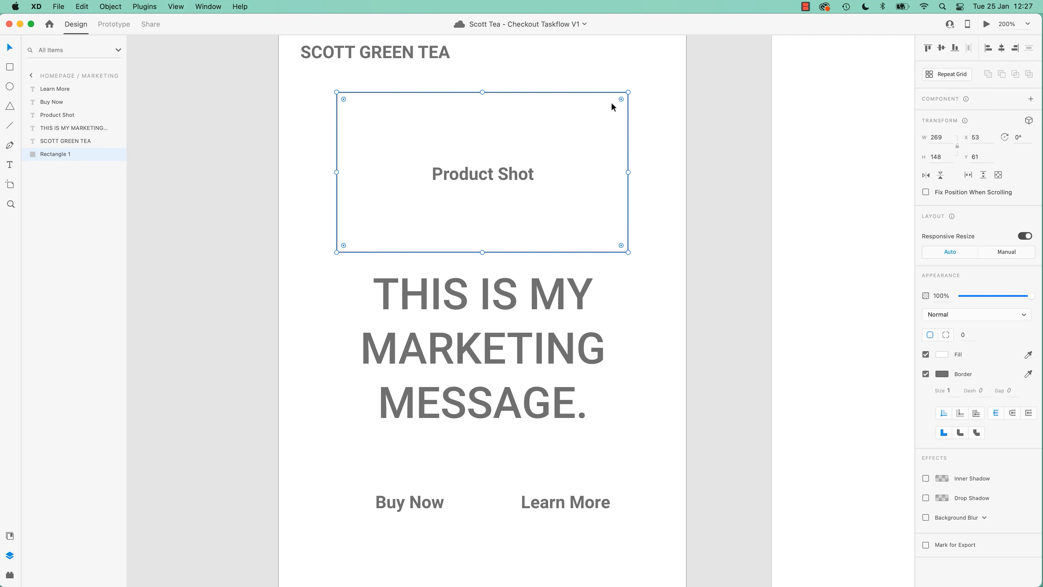
{"action": "left_click_drag", "start_coordinate": [621, 99], "coordinate": [604, 117]}
{"action": "key", "text": "super+z"}
Set the corner radius of the Product Shot rectangle to 15
{"action": "type", "text": "15"}
{"action": "key", "text": "Return"}
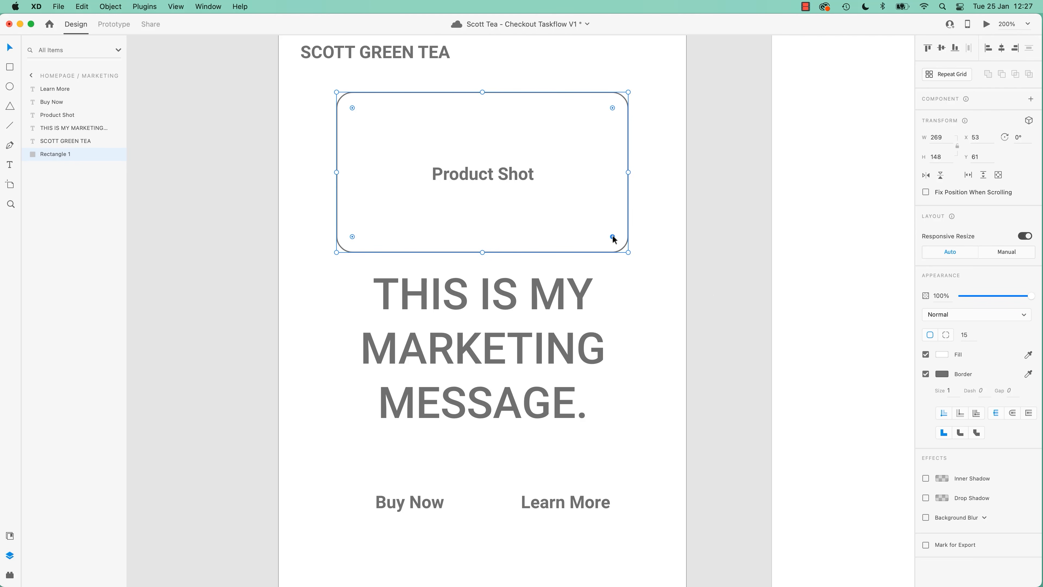
Adjust the rectangle's corners individually to radii of about 129 at the lower right, 29 at the upper left and 0 at the upper right
{"action": "key", "text": "alt"}
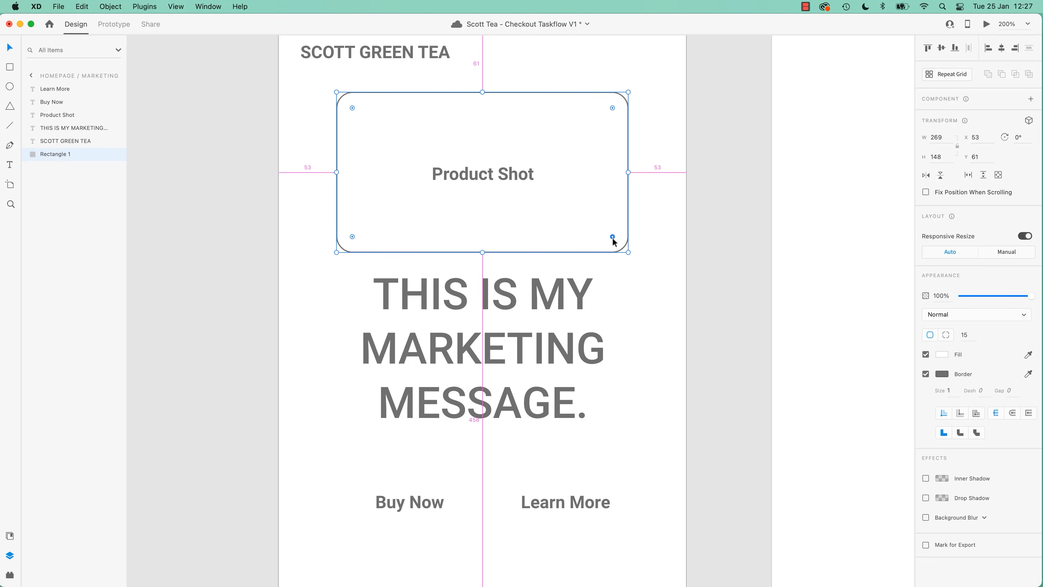
{"action": "left_click_drag", "start_coordinate": [612, 236], "coordinate": [489, 112]}
{"action": "left_click_drag", "start_coordinate": [352, 109], "coordinate": [368, 123]}
{"action": "left_click_drag", "start_coordinate": [612, 107], "coordinate": [652, 80]}
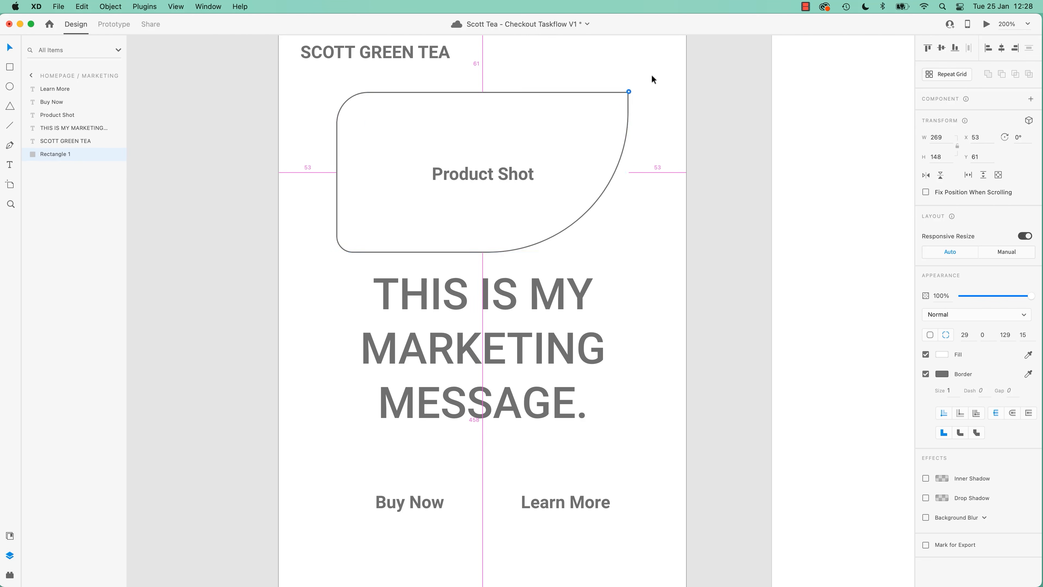
Try a lower-left corner radius of 0 and an upper-left radius of about 36 on the Product Shot rectangle
{"action": "left_click_drag", "start_coordinate": [352, 236], "coordinate": [287, 295]}
{"action": "left_click", "coordinate": [203, 384]}
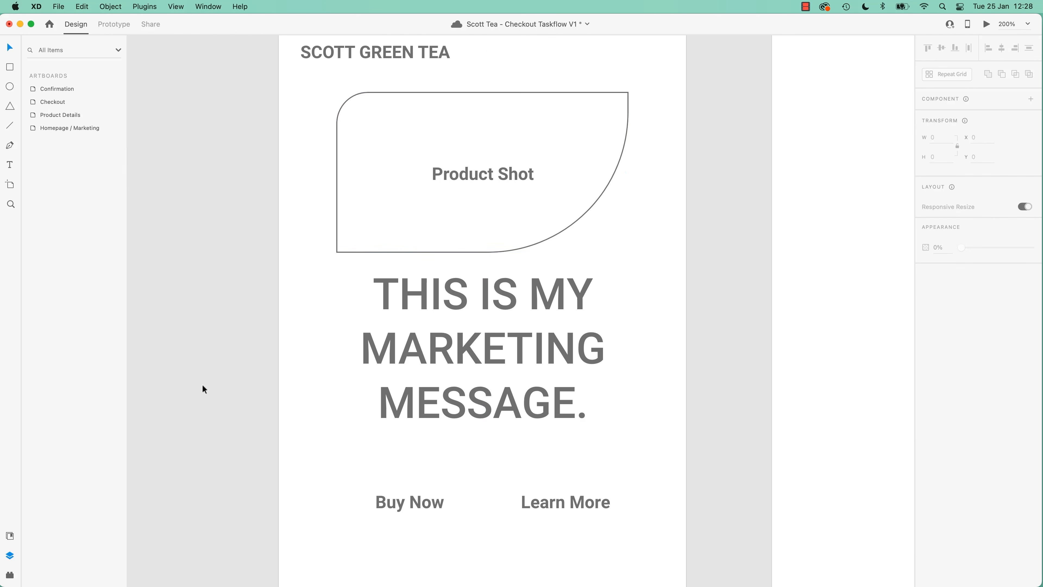
{"action": "left_click", "coordinate": [530, 246]}
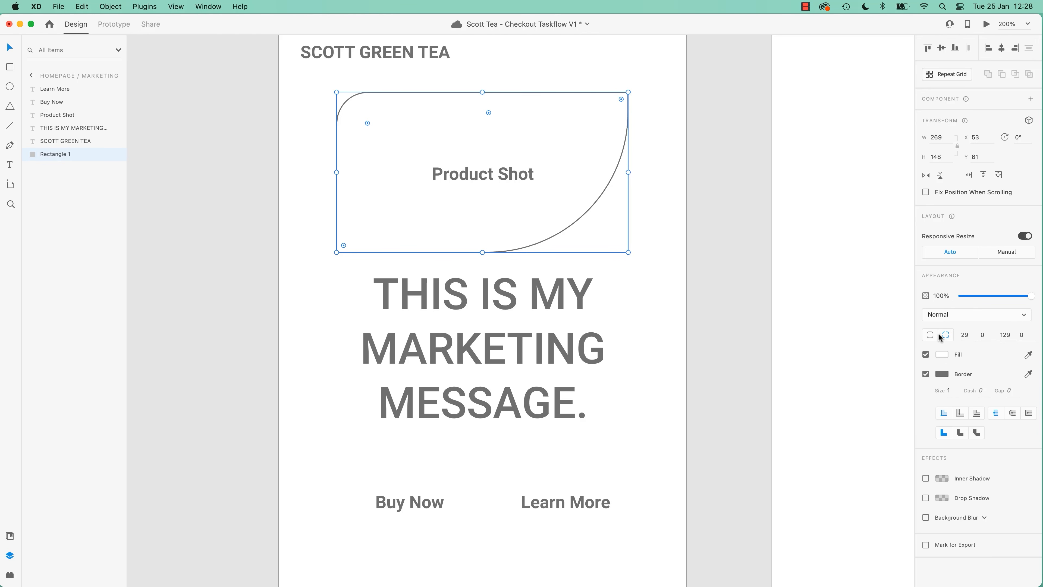
{"action": "scroll", "coordinate": [621, 250], "scroll_direction": "up", "scroll_amount": 2}
{"action": "left_click_drag", "start_coordinate": [621, 249], "coordinate": [879, 354]}
{"action": "left_click_drag", "start_coordinate": [733, 333], "coordinate": [732, 377]}
{"action": "left_click_drag", "start_coordinate": [615, 293], "coordinate": [625, 301]}
{"action": "key", "text": "super+z"}
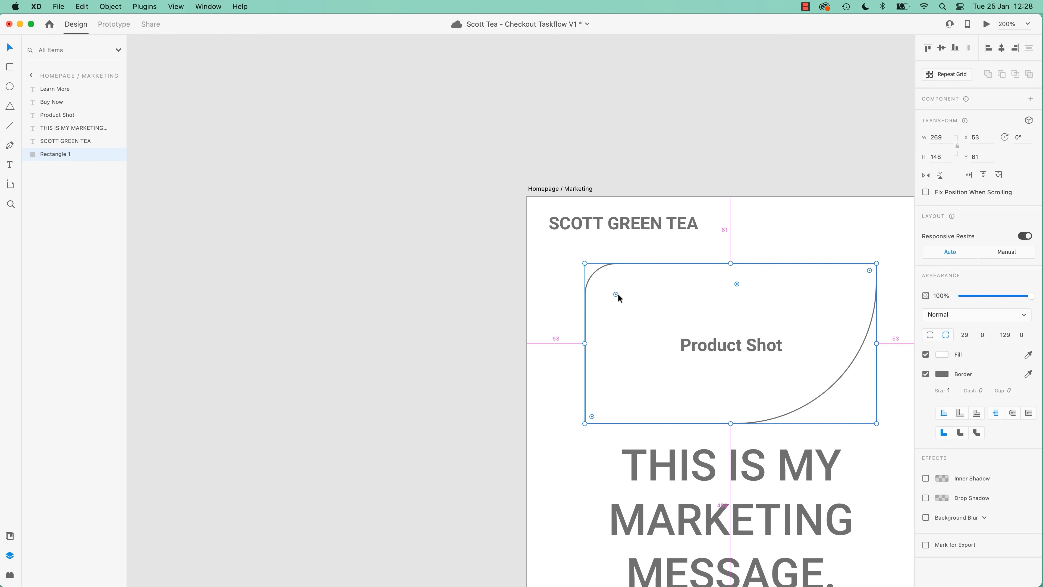
{"action": "left_click_drag", "start_coordinate": [616, 294], "coordinate": [624, 297]}
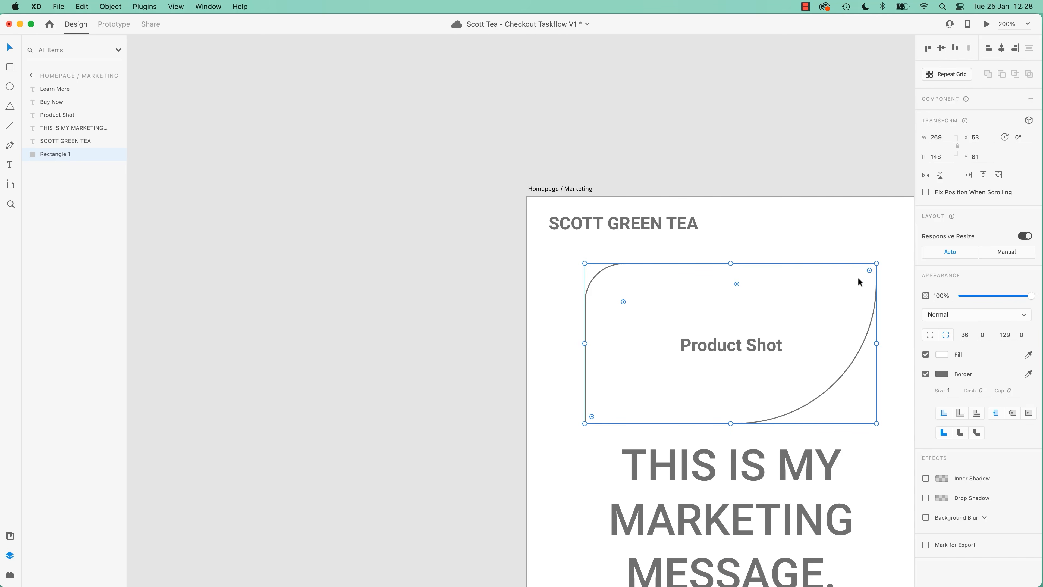
Switch the Product Shot rectangle to one shared radius for all corners and set it to 5
{"action": "left_click", "coordinate": [931, 334]}
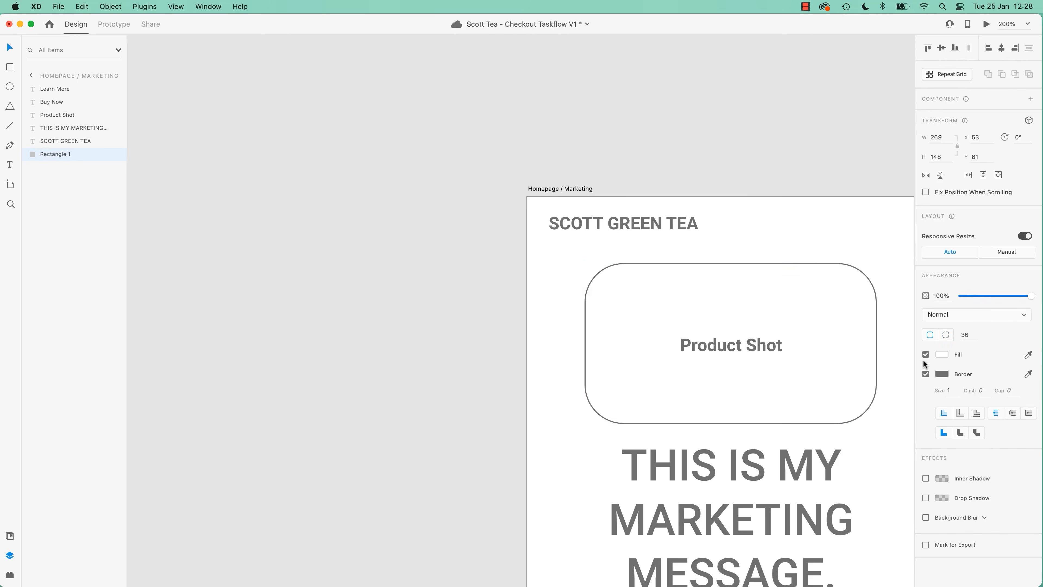
{"action": "left_click", "coordinate": [954, 339]}
{"action": "type", "text": "0"}
{"action": "key", "text": "Return"}
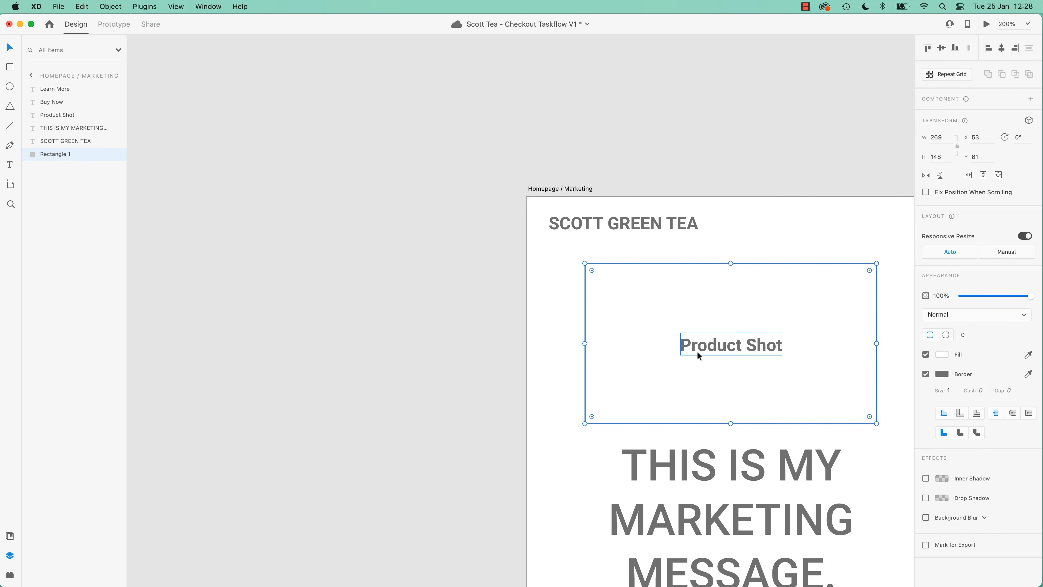
{"action": "left_click", "coordinate": [968, 336]}
{"action": "type", "text": "5"}
{"action": "key", "text": "Return"}
Duplicate the rounded rectangle behind Buy Now at about 99 × 43, and copy that behind Learn More at about 118 × 43
{"action": "left_click_drag", "start_coordinate": [537, 321], "coordinate": [365, 264]}
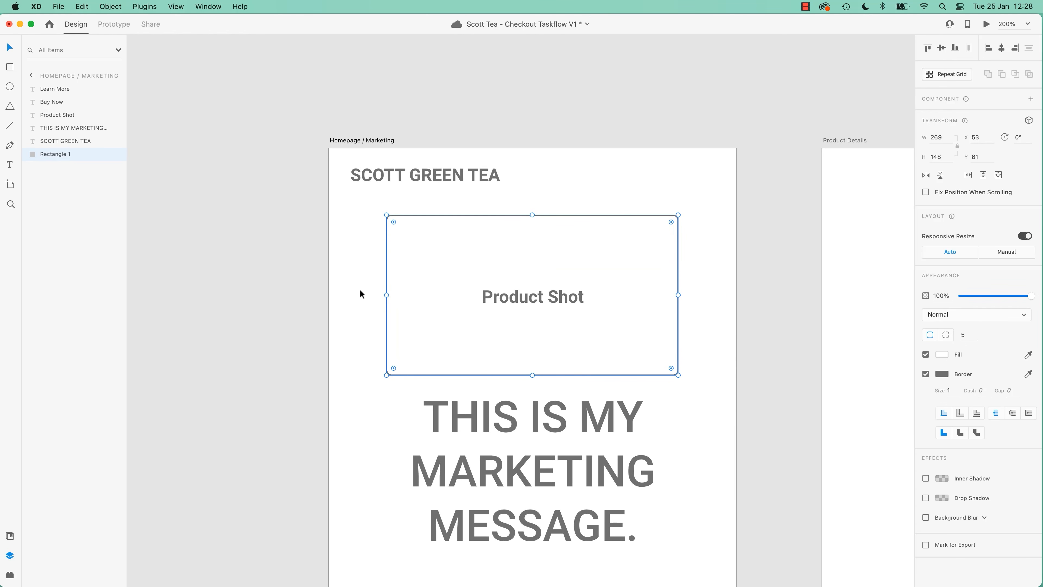
{"action": "scroll", "coordinate": [391, 426], "scroll_direction": "down", "scroll_amount": 10}
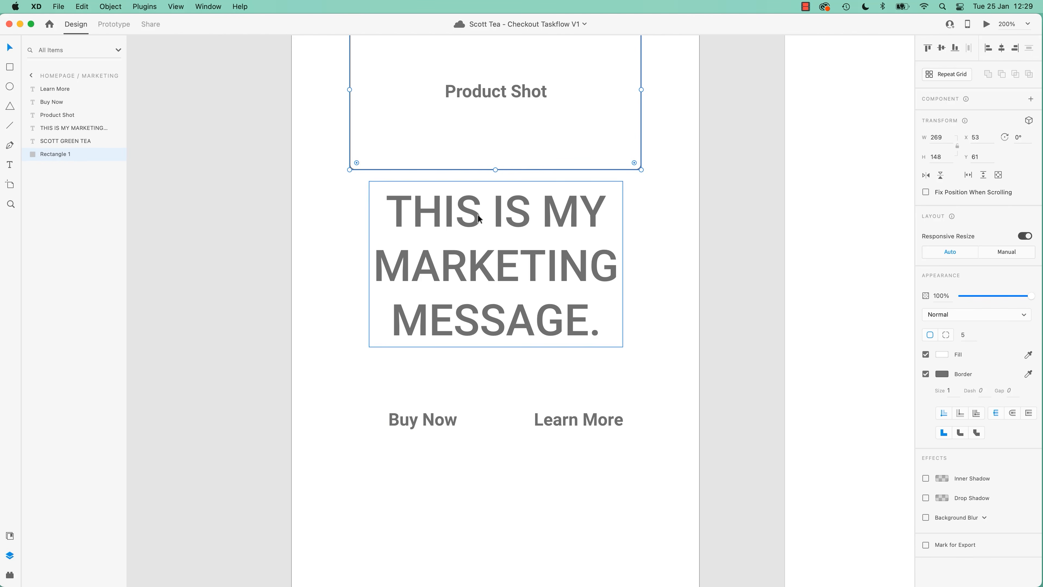
{"action": "left_click_drag", "start_coordinate": [400, 105], "coordinate": [420, 489], "text": "alt"}
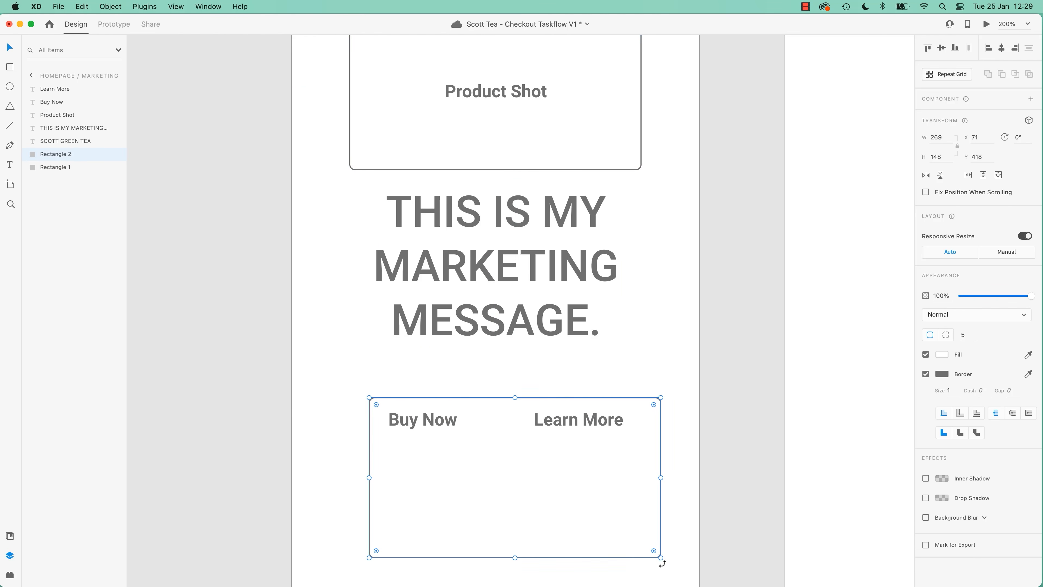
{"action": "left_click_drag", "start_coordinate": [659, 557], "coordinate": [477, 444]}
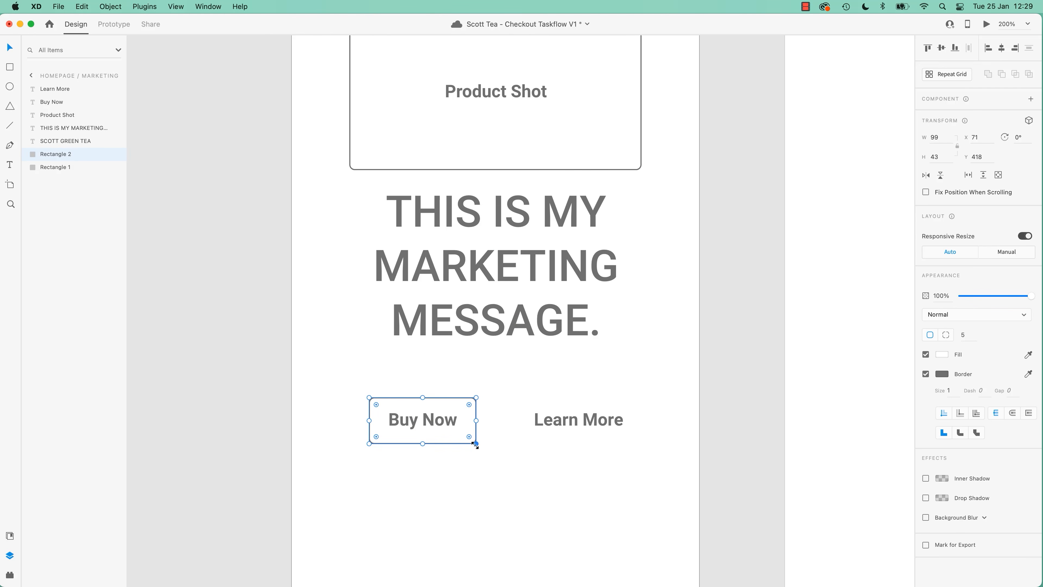
{"action": "left_click_drag", "start_coordinate": [439, 444], "coordinate": [641, 421]}
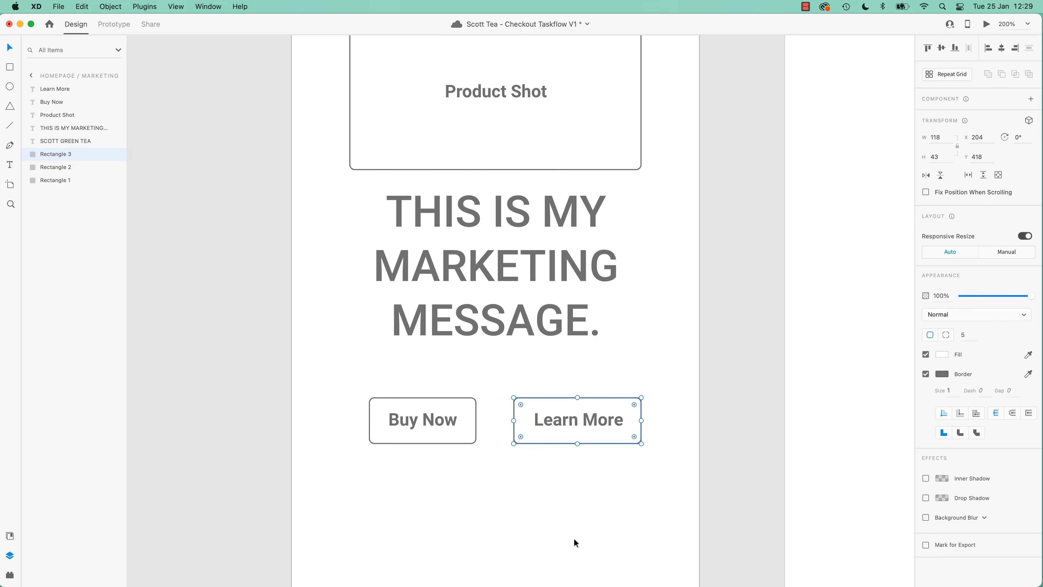
Centre the Buy Now and Learn More labels horizontally within their button rectangles
{"action": "left_click_drag", "start_coordinate": [448, 509], "coordinate": [397, 411]}
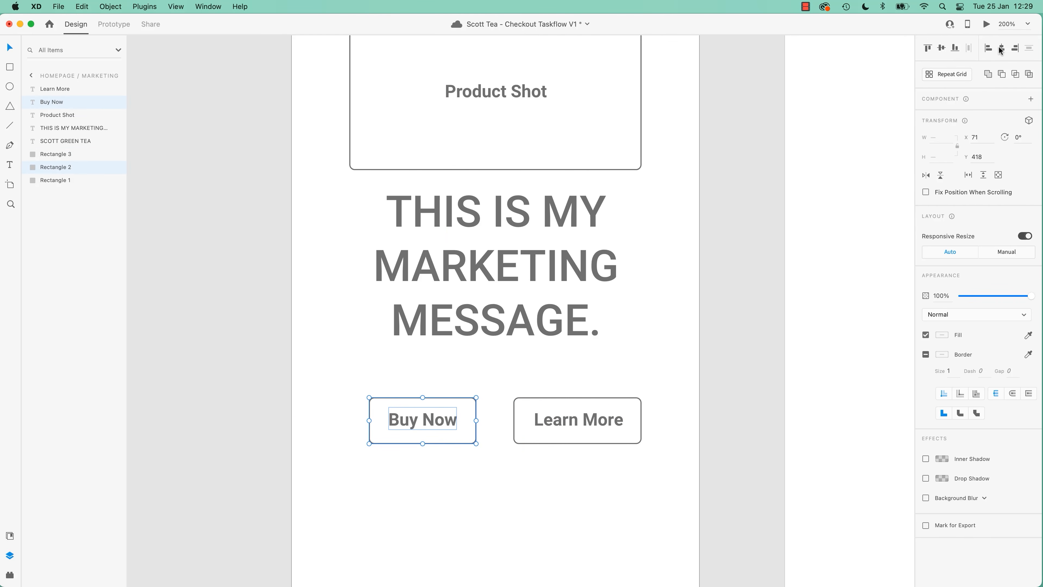
{"action": "left_click_drag", "start_coordinate": [614, 529], "coordinate": [591, 400]}
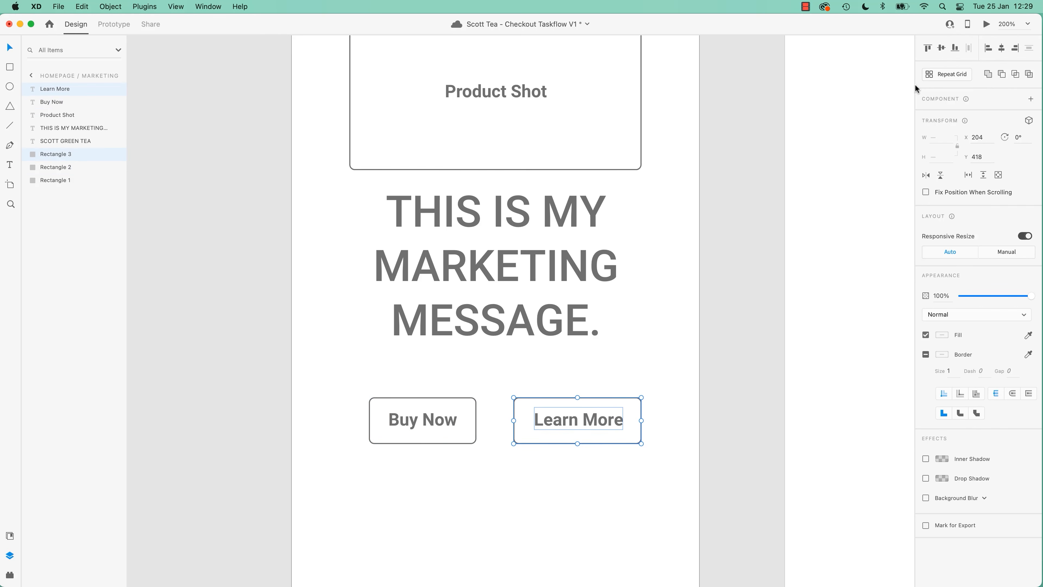
{"action": "left_click", "coordinate": [1002, 48]}
{"action": "left_click", "coordinate": [519, 500]}
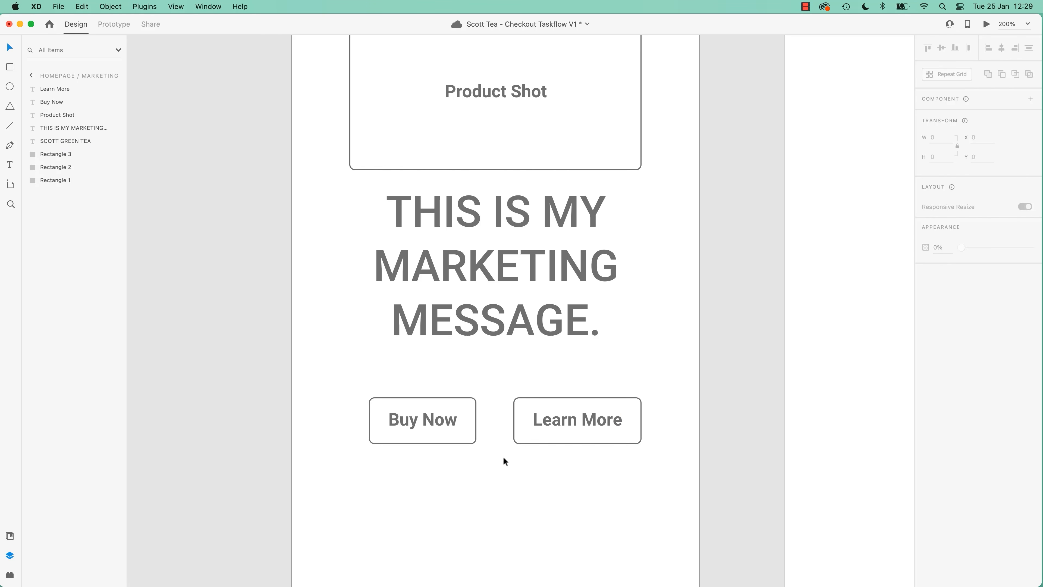
Move the marketing message and both buttons down together to widen the gap below the Product Shot rectangle
{"action": "key", "text": "super+minus"}
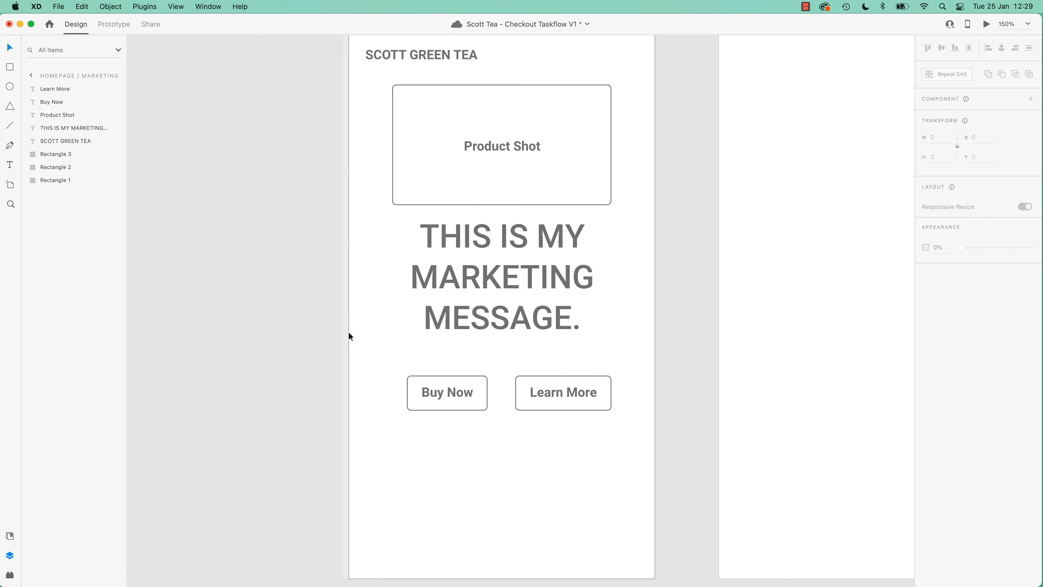
{"action": "left_click_drag", "start_coordinate": [291, 258], "coordinate": [651, 481]}
{"action": "left_click_drag", "start_coordinate": [535, 241], "coordinate": [536, 270]}
{"action": "left_click", "coordinate": [256, 240]}
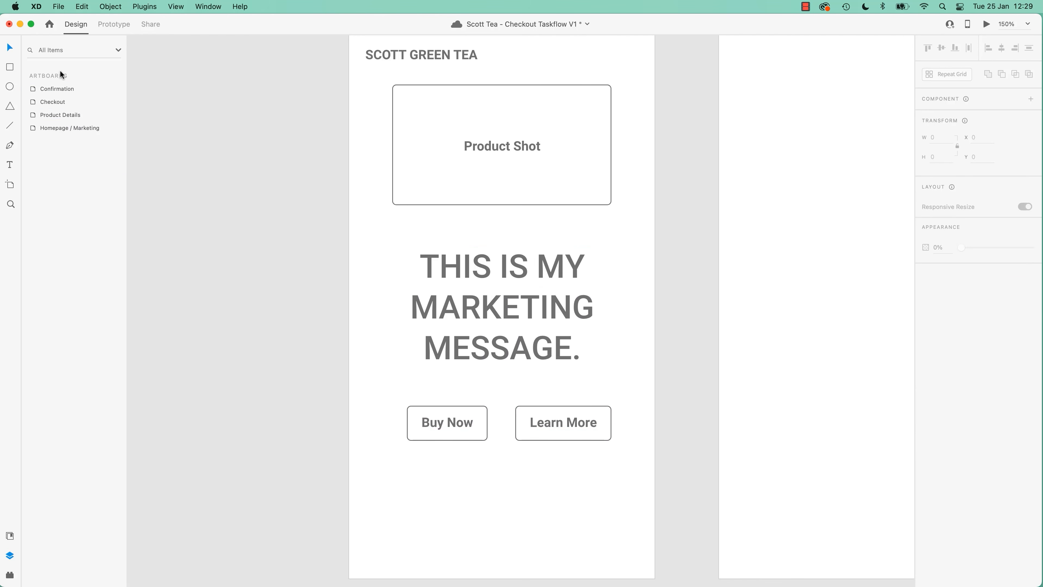
Draw a circle about 20 × 20 just below the Product Shot rectangle, near its right end
{"action": "left_click", "coordinate": [10, 88]}
{"action": "left_click_drag", "start_coordinate": [556, 215], "coordinate": [577, 232]}
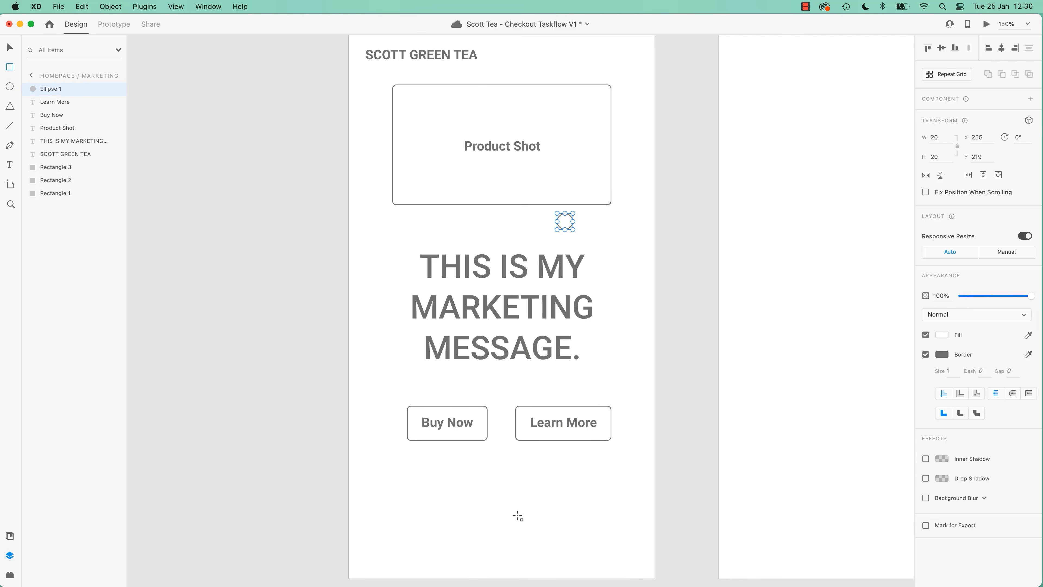
{"action": "left_click_drag", "start_coordinate": [439, 467], "coordinate": [506, 534]}
{"action": "key", "text": "super+z"}
Move the small circle inside the Product Shot rectangle's lower-right corner, at about X 295, Y 181
{"action": "key", "text": "super+plus"}
{"action": "key", "text": "super+plus"}
{"action": "key", "text": "space"}
{"action": "left_click_drag", "start_coordinate": [678, 168], "coordinate": [501, 399]}
{"action": "left_click", "coordinate": [10, 48]}
{"action": "left_click_drag", "start_coordinate": [430, 370], "coordinate": [495, 309]}
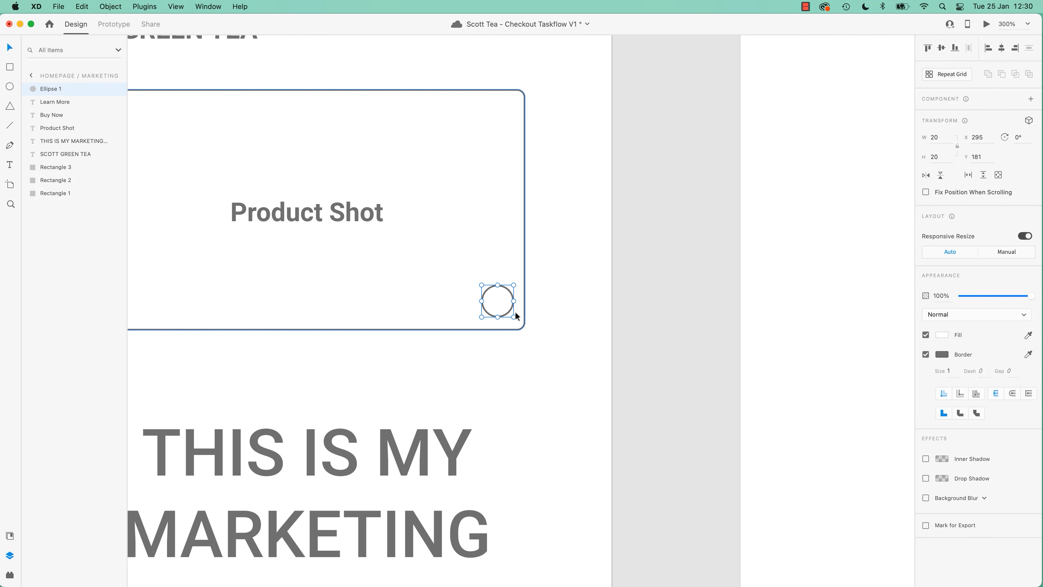
Add a "+" text to the right of the Product Shot rectangle and set its weight to Light
{"action": "key", "text": "t"}
{"action": "left_click", "coordinate": [560, 321]}
{"action": "type", "text": "="}
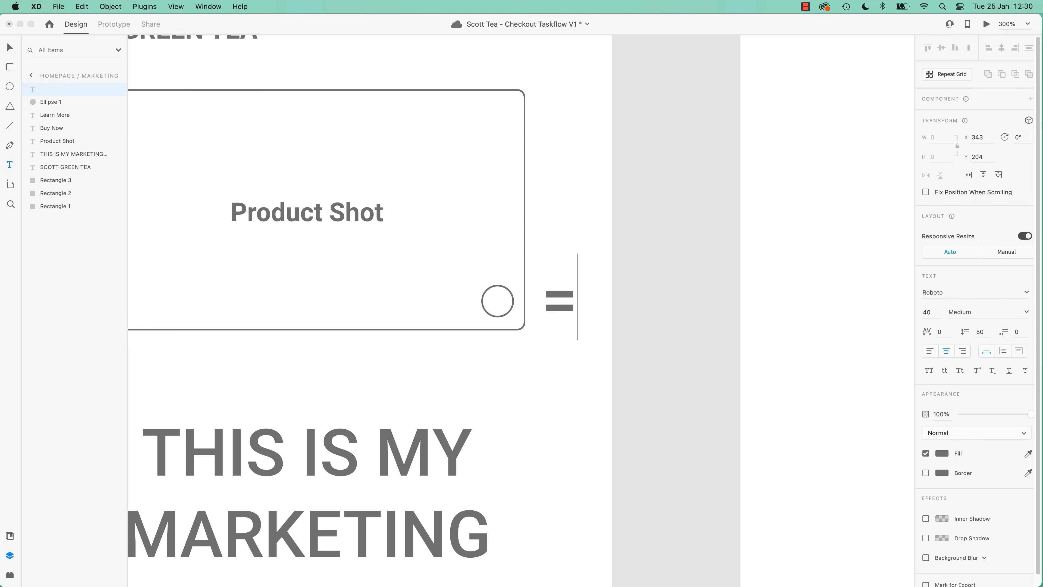
{"action": "key", "text": "BackSpace"}
{"action": "type", "text": "+"}
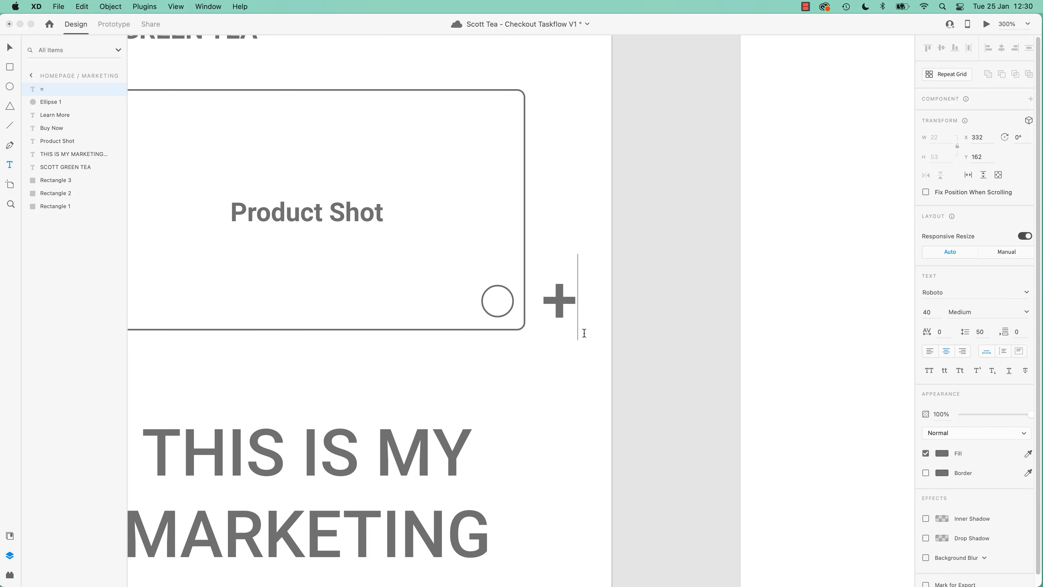
{"action": "left_click", "coordinate": [10, 48]}
{"action": "left_click", "coordinate": [1026, 313]}
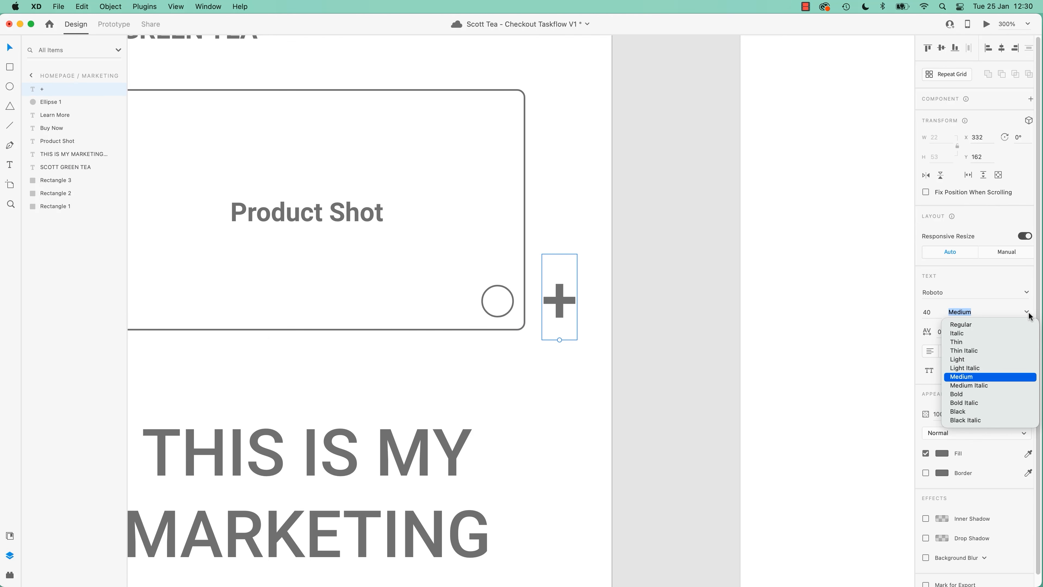
{"action": "left_click", "coordinate": [968, 360]}
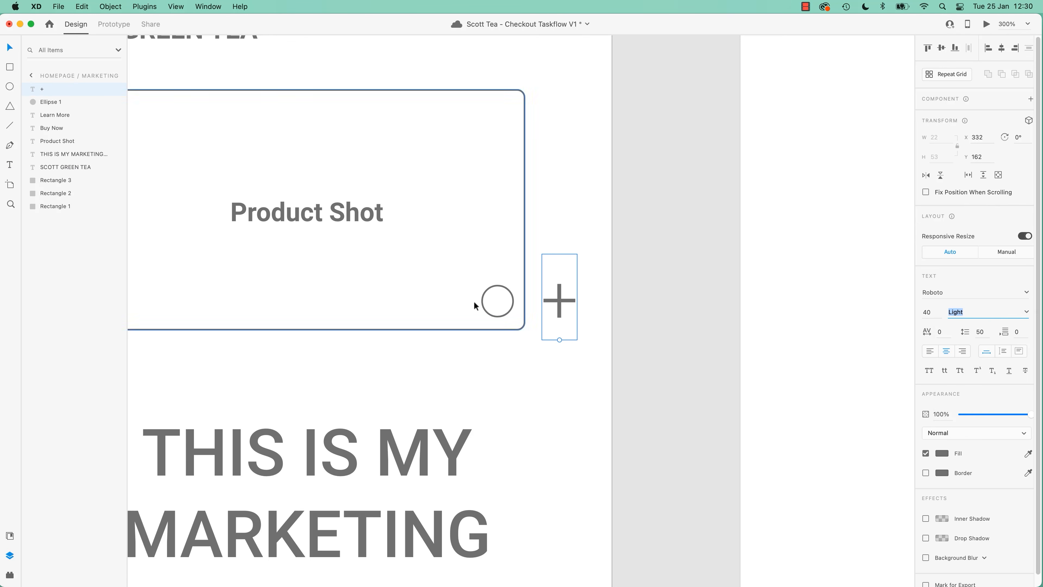
Scale the plus sign down to size 18 inside the small circle and set its weight to Medium
{"action": "left_click_drag", "start_coordinate": [559, 339], "coordinate": [501, 301]}
{"action": "left_click", "coordinate": [1026, 312]}
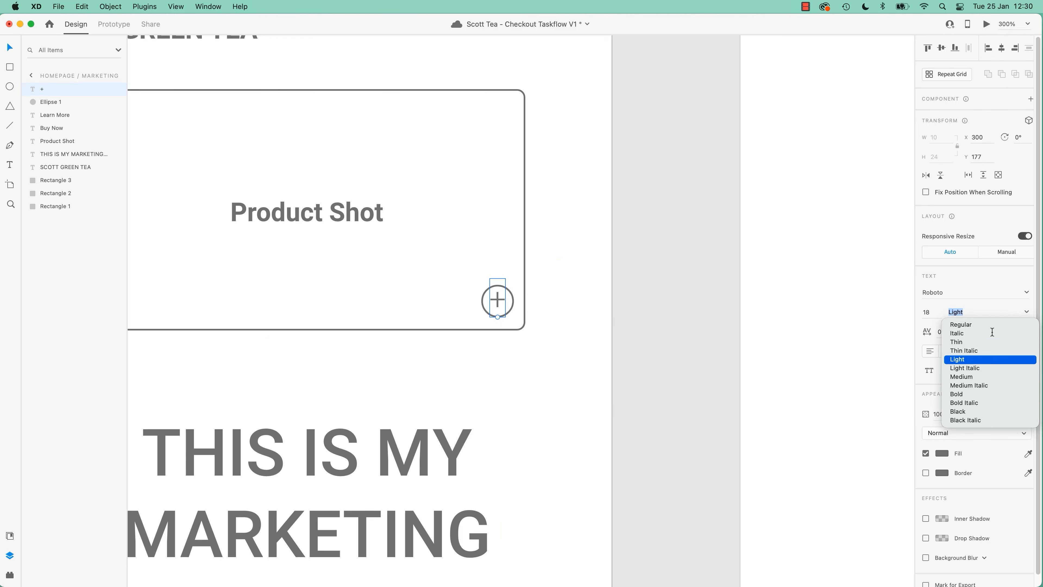
{"action": "left_click", "coordinate": [962, 377]}
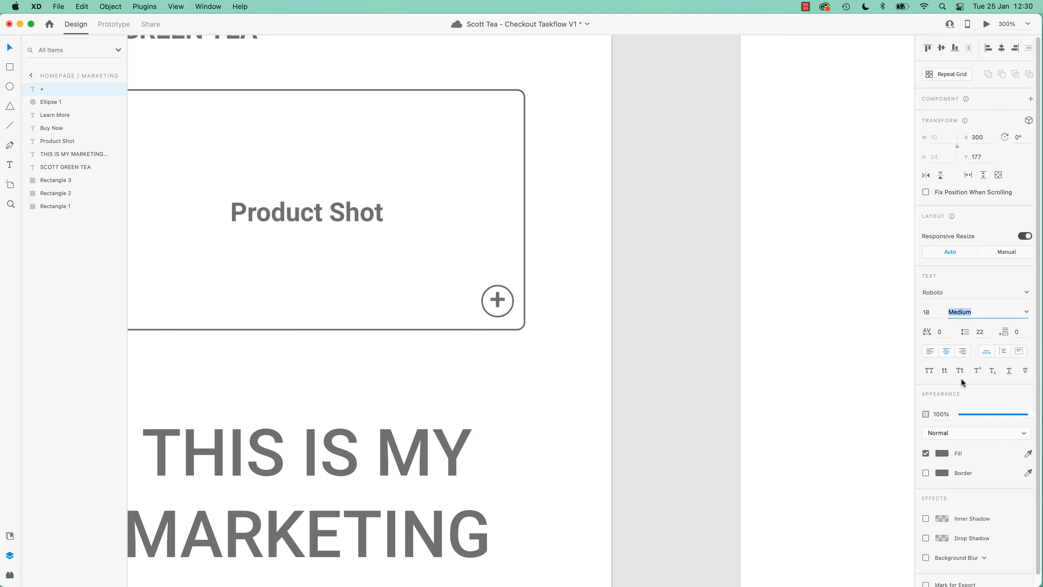
{"action": "left_click", "coordinate": [701, 361]}
Adjust the plus sign's position until it is centred inside the circle, and save the document
{"action": "mouse_move", "coordinate": [497, 299]}
{"action": "left_mouse_down"}
{"action": "mouse_move", "coordinate": [481, 289]}
{"action": "mouse_move", "coordinate": [517, 307]}
{"action": "mouse_move", "coordinate": [496, 303]}
{"action": "mouse_move", "coordinate": [517, 295]}
{"action": "mouse_move", "coordinate": [498, 290]}
{"action": "mouse_move", "coordinate": [495, 304]}
{"action": "left_mouse_up"}
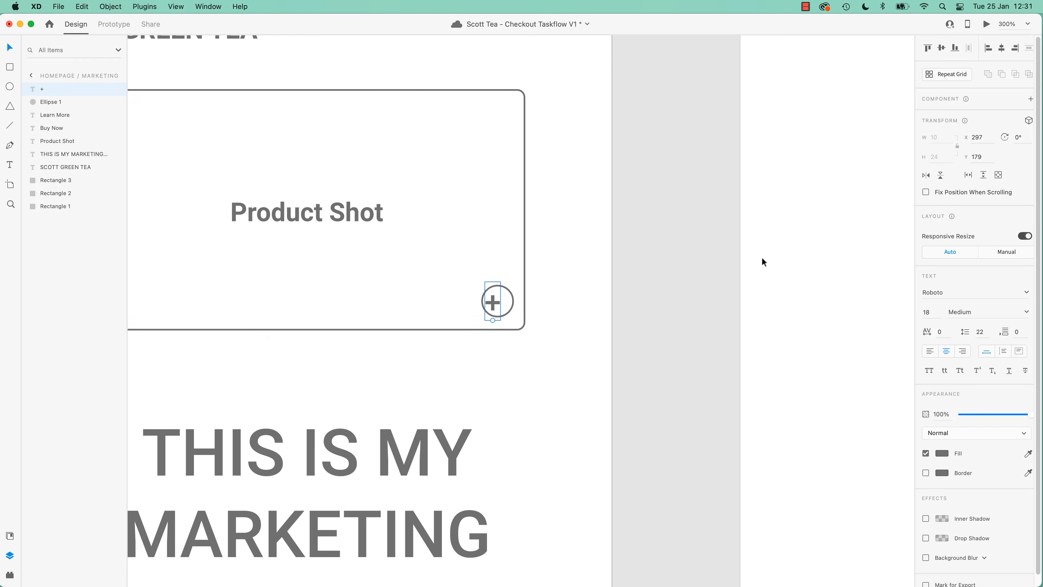
{"action": "key", "text": "Right"}
{"action": "key", "text": "Right"}
{"action": "key", "text": "Right"}
{"action": "key", "text": "Up"}
{"action": "left_click", "coordinate": [664, 363]}
{"action": "key", "text": "super+s"}
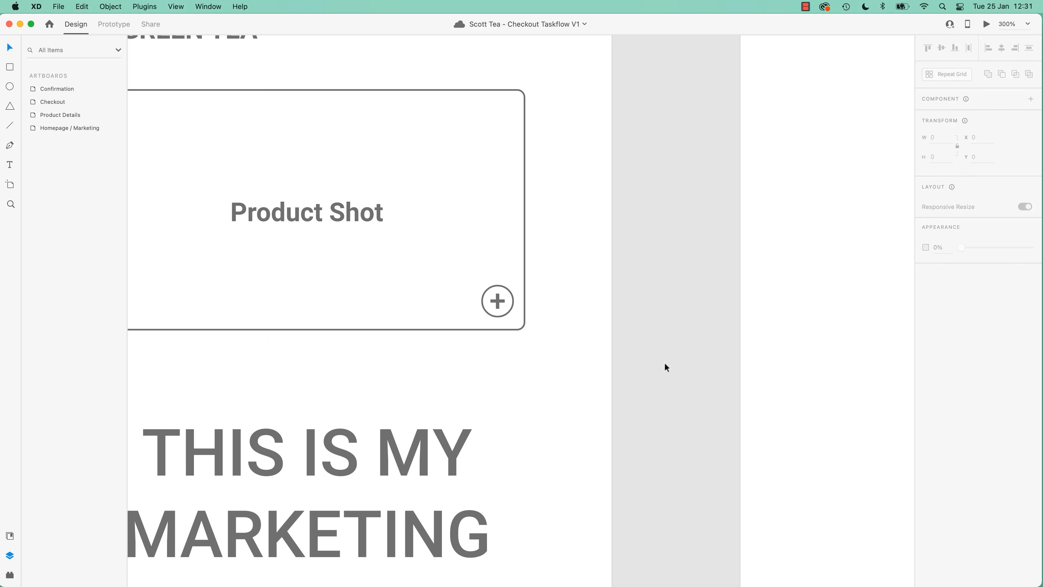
Examine the homepage wireframe at several zoom levels, from all artboards in view to the plus icon at 500%
{"action": "key", "text": "super+1"}
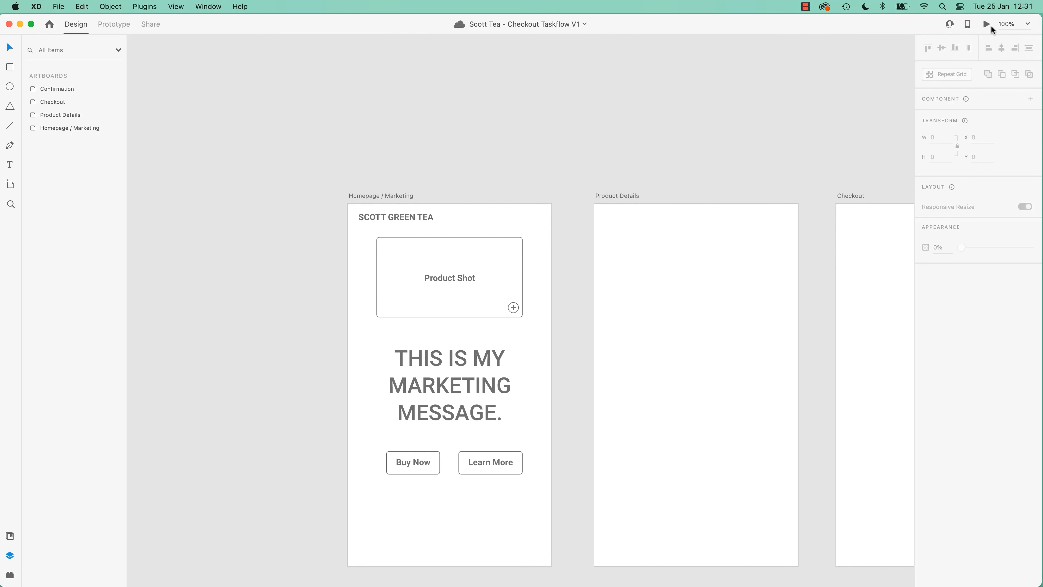
{"action": "key", "text": "super+2"}
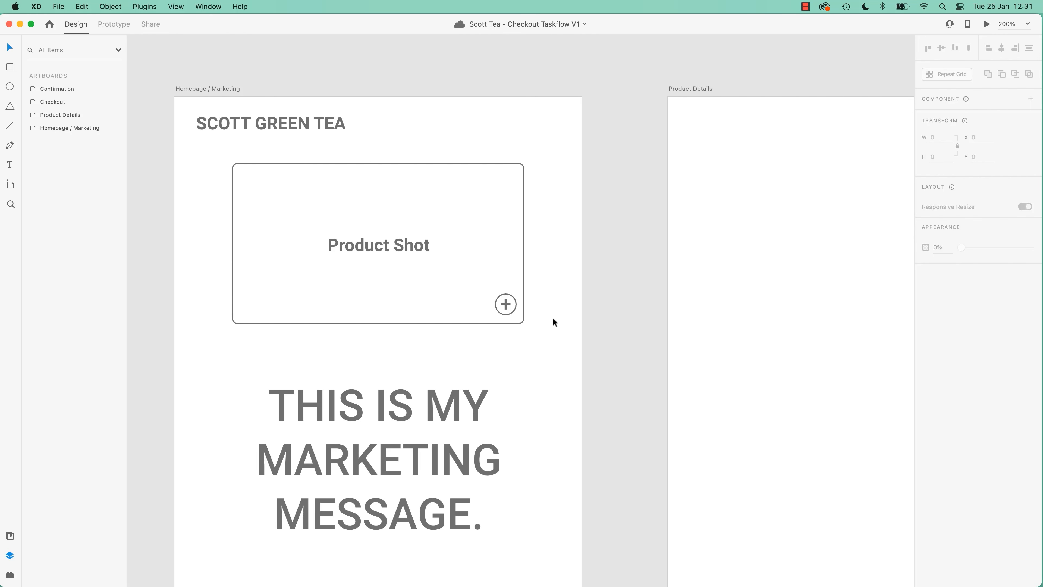
{"action": "key", "text": "super+0"}
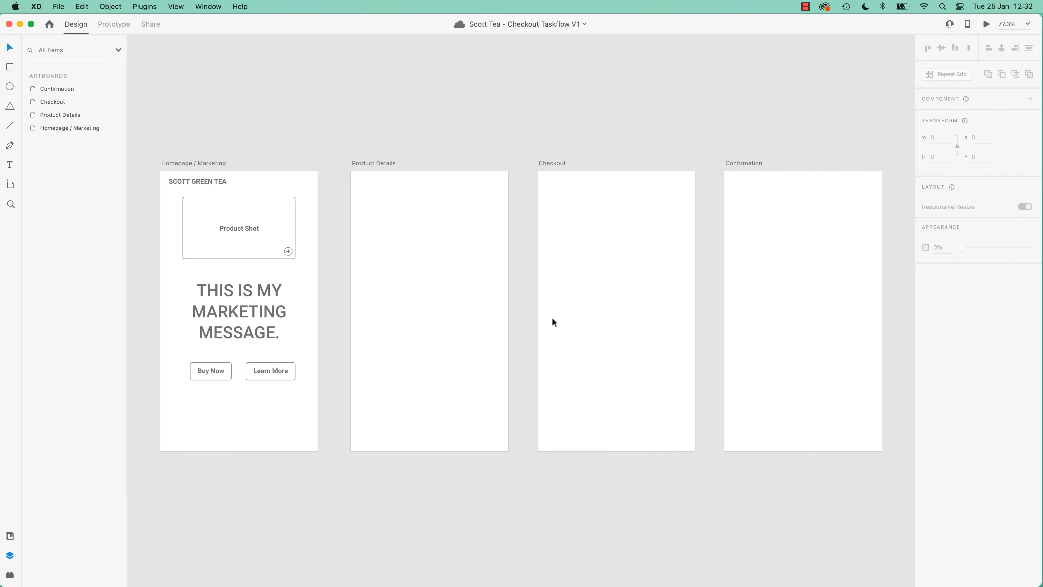
{"action": "key", "text": "super+1"}
{"action": "scroll", "coordinate": [288, 286], "scroll_direction": "left", "scroll_amount": 5}
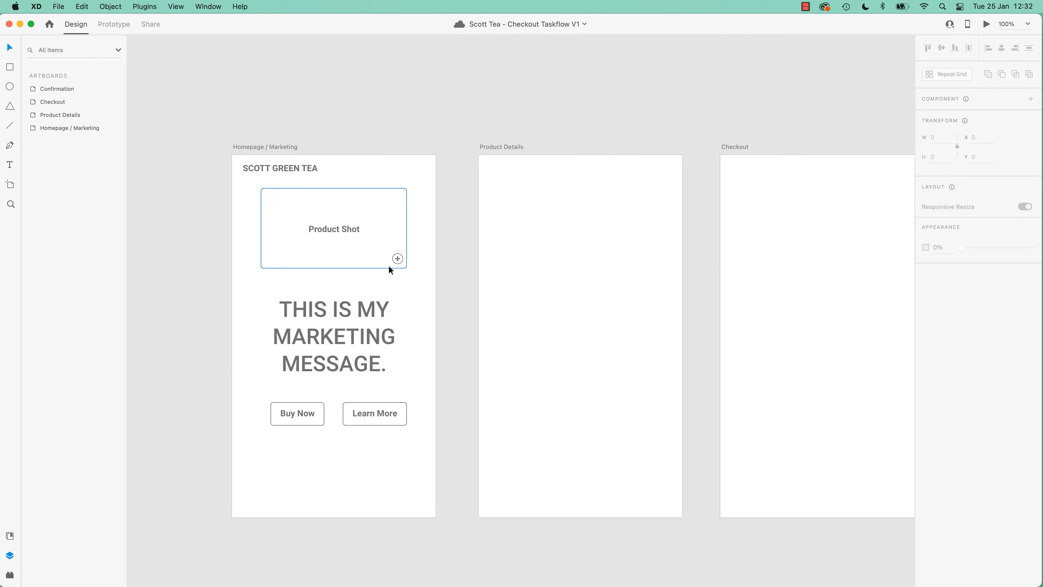
{"action": "key", "text": "super+plus"}
{"action": "key", "text": "super+plus"}
{"action": "key", "text": "super+plus"}
{"action": "key", "text": "super+plus"}
{"action": "key", "text": "space"}
{"action": "left_click_drag", "start_coordinate": [354, 253], "coordinate": [908, 448]}
{"action": "left_click_drag", "start_coordinate": [632, 314], "coordinate": [690, 406]}
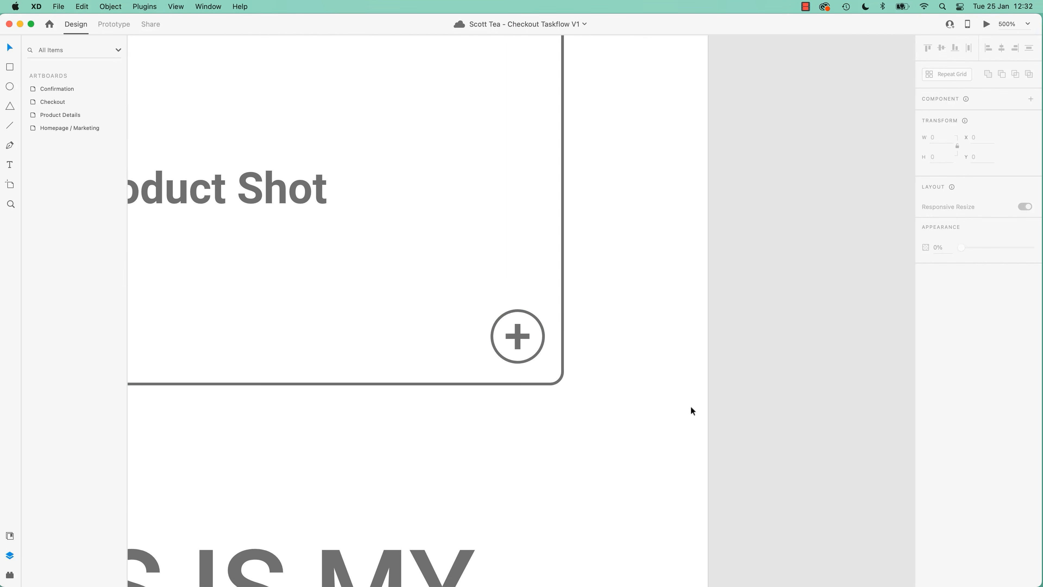
Review the homepage at 100% and the overall row of four artboards at smaller scales
{"action": "key", "text": "super+1"}
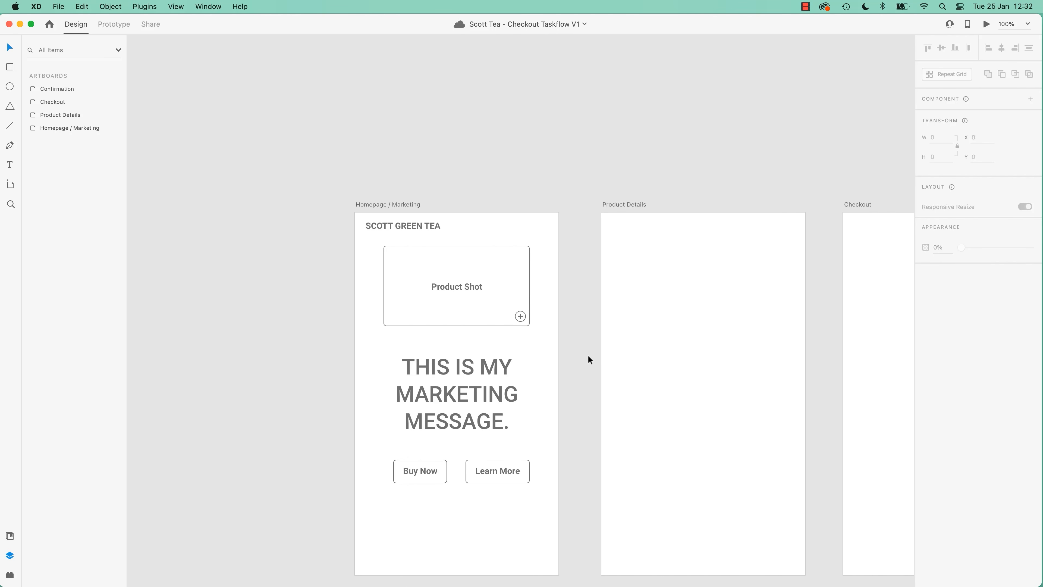
{"action": "key", "text": "super+0"}
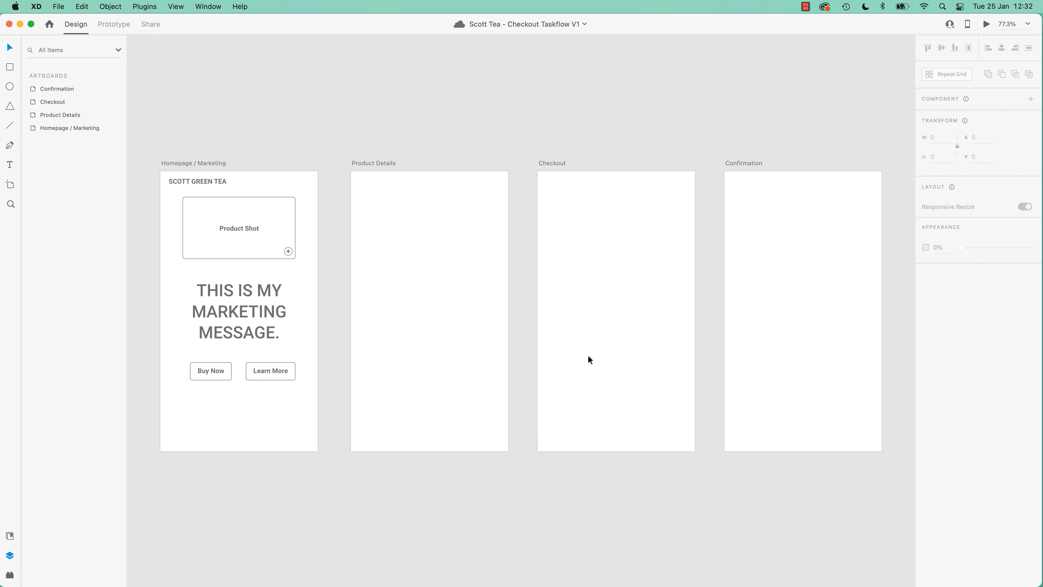
{"action": "key", "text": "super+minus"}
{"action": "key", "text": "super+minus"}
{"action": "key", "text": "super+minus"}
{"action": "key", "text": "super+minus"}
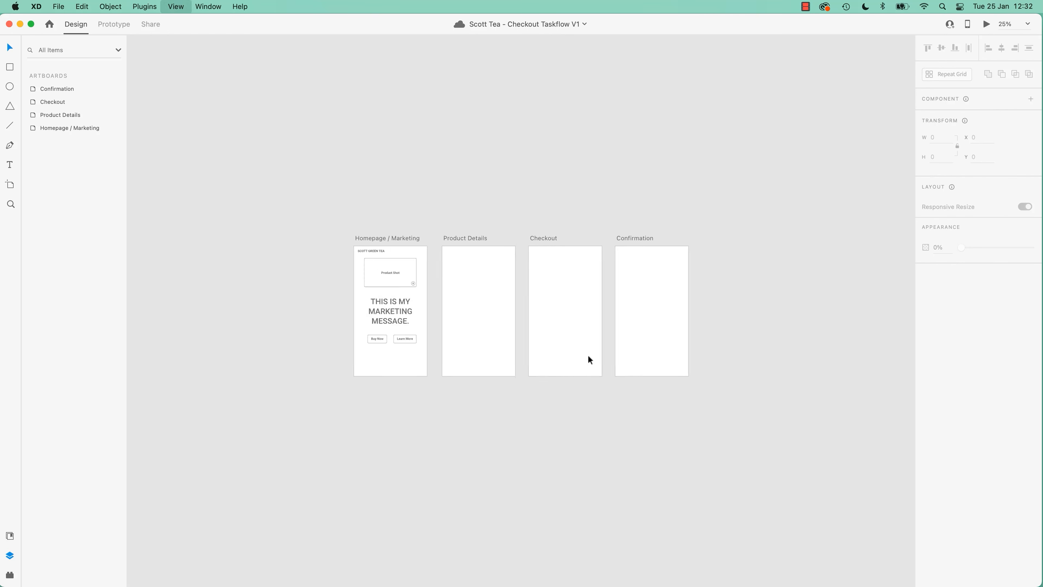
{"action": "key", "text": "super+equal"}
{"action": "key", "text": "super+equal"}
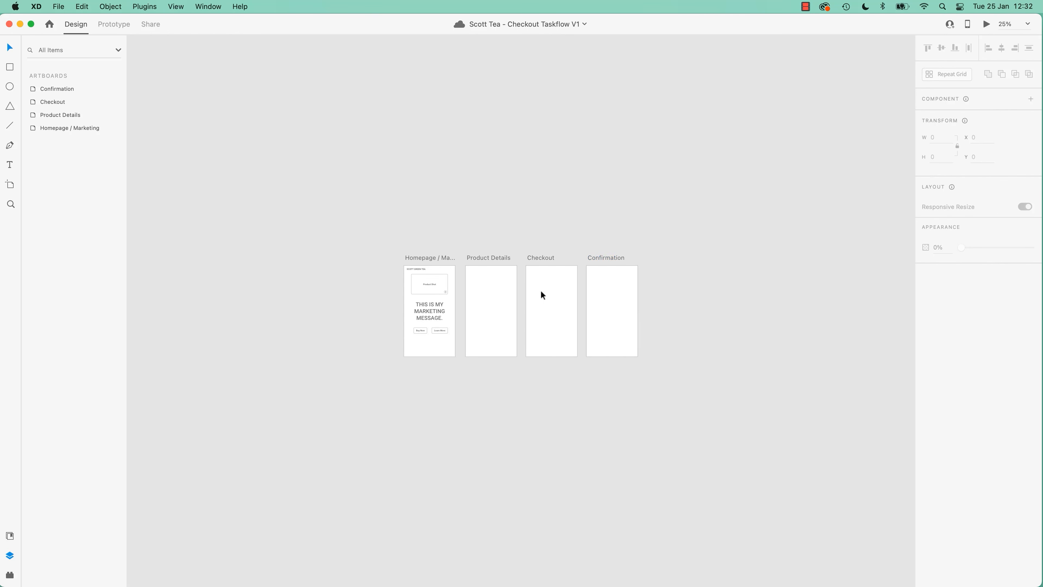
Duplicate the empty Confirmation artboard four times, and duplicate that set of four copies beside it
{"action": "left_click", "coordinate": [618, 256]}
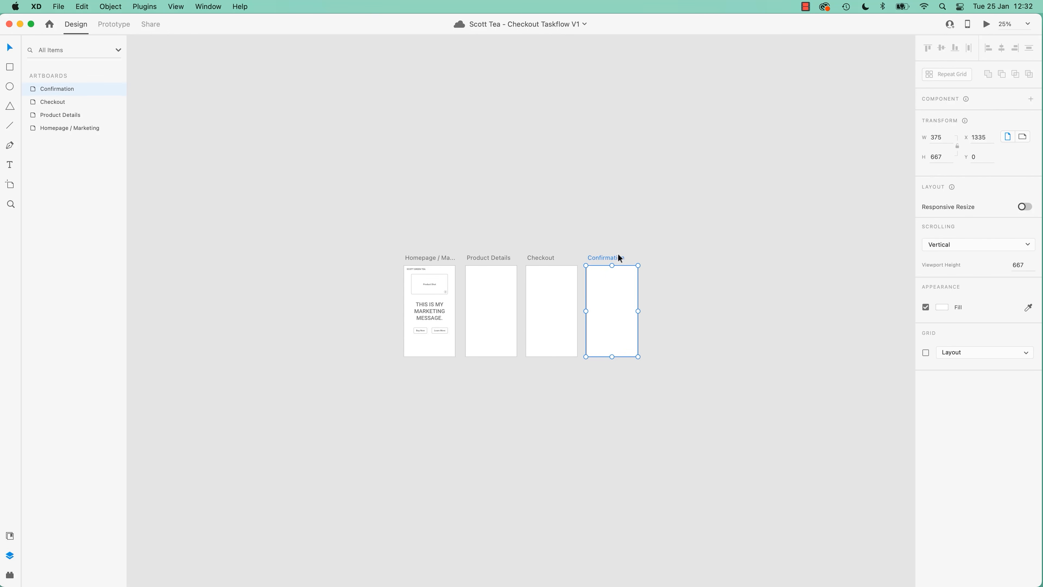
{"action": "left_click_drag", "start_coordinate": [603, 260], "coordinate": [866, 243]}
{"action": "scroll", "coordinate": [528, 260], "scroll_direction": "right", "scroll_amount": 10}
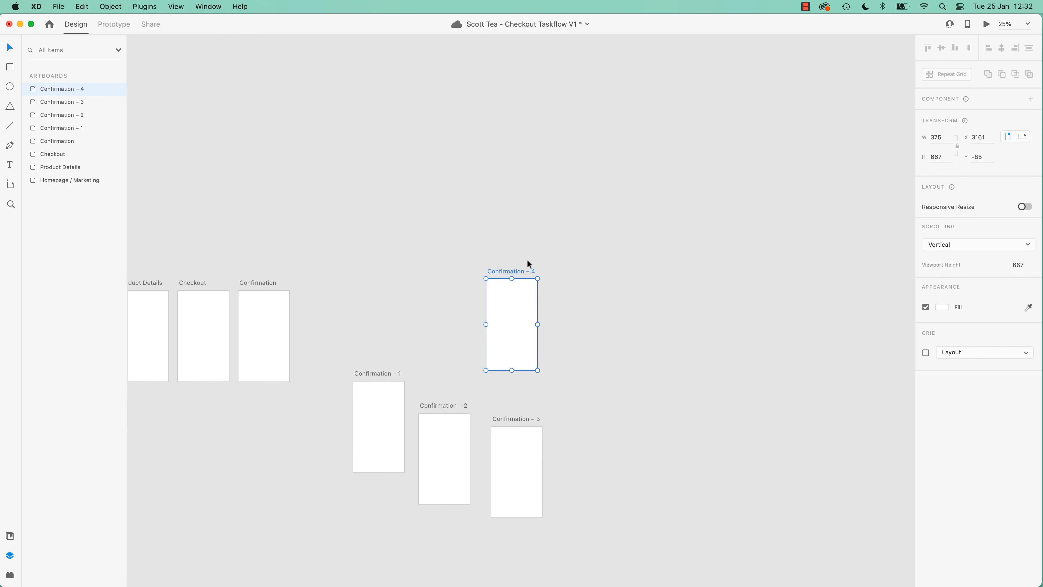
{"action": "left_click_drag", "start_coordinate": [368, 240], "coordinate": [594, 539]}
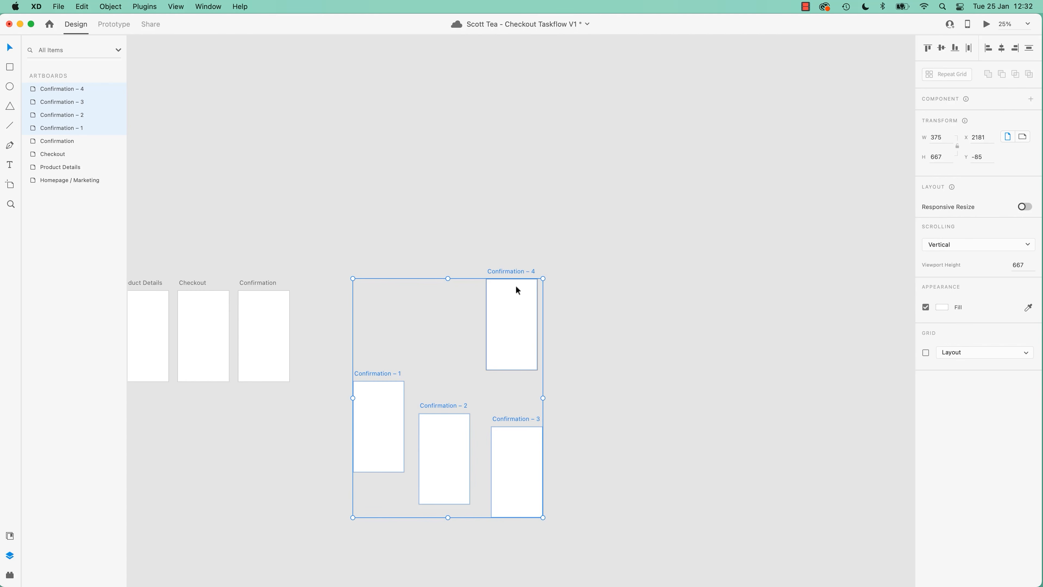
{"action": "key", "text": "super+d"}
{"action": "left_click_drag", "start_coordinate": [566, 278], "coordinate": [730, 71]}
Delete all eight Confirmation artboard copies
{"action": "left_click", "coordinate": [451, 315]}
{"action": "left_click", "coordinate": [255, 283]}
{"action": "key", "text": "super+3"}
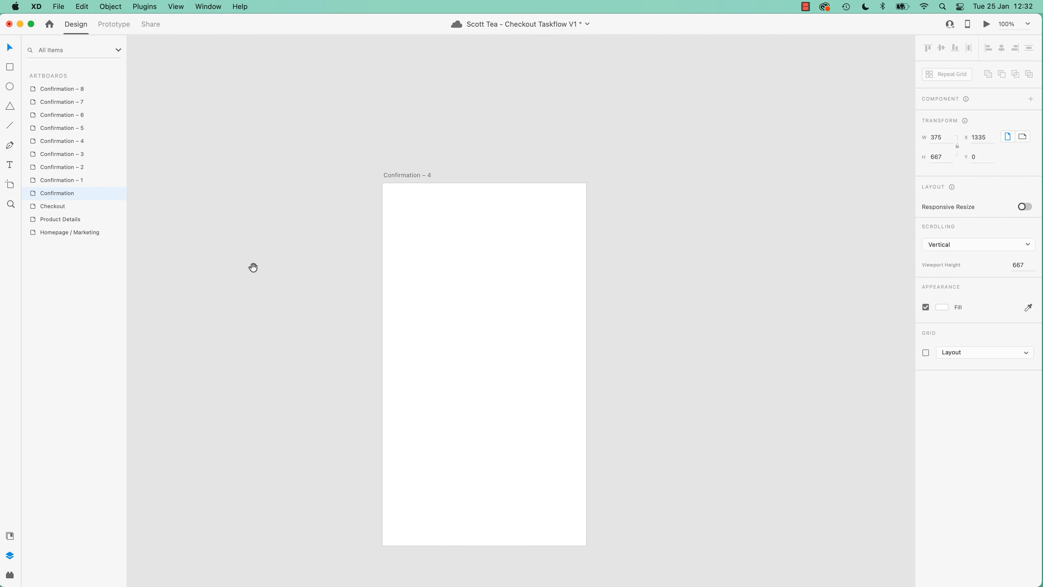
{"action": "left_click_drag", "start_coordinate": [267, 270], "coordinate": [1039, 298]}
{"action": "left_click_drag", "start_coordinate": [565, 289], "coordinate": [785, 208]}
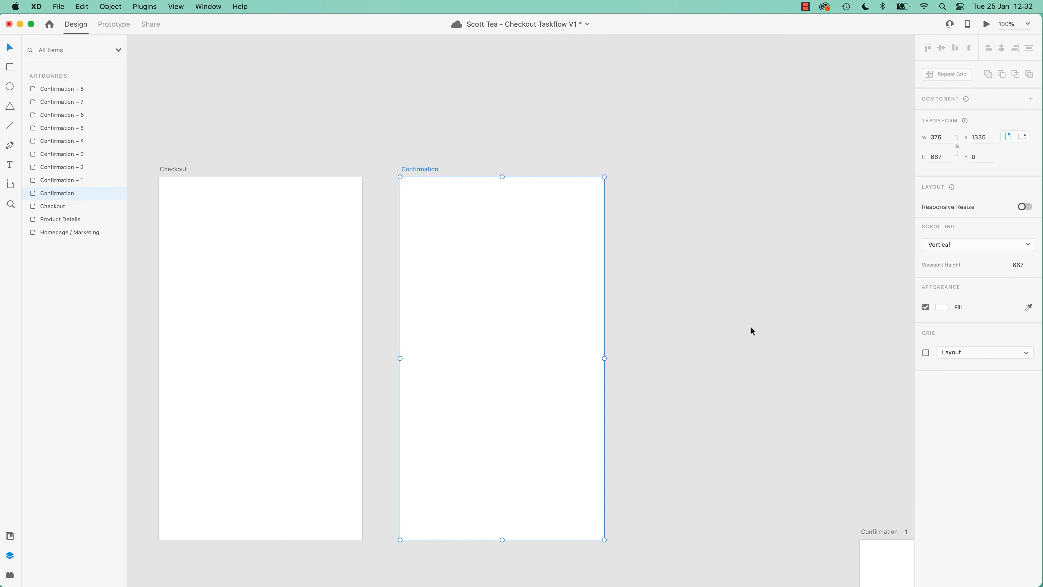
{"action": "key", "text": "super+0"}
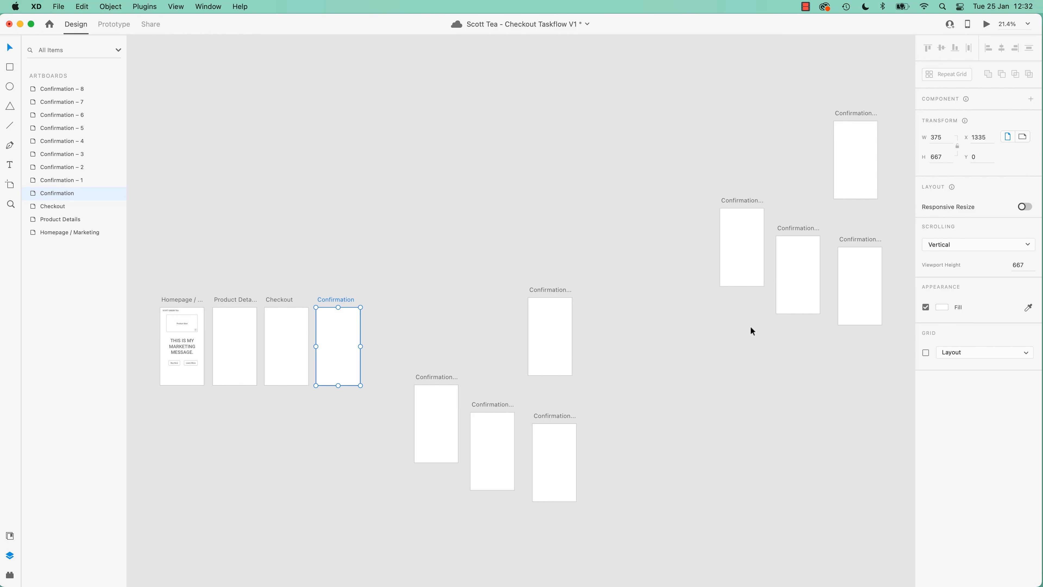
{"action": "left_click_drag", "start_coordinate": [405, 71], "coordinate": [906, 572]}
{"action": "key", "text": "Delete"}
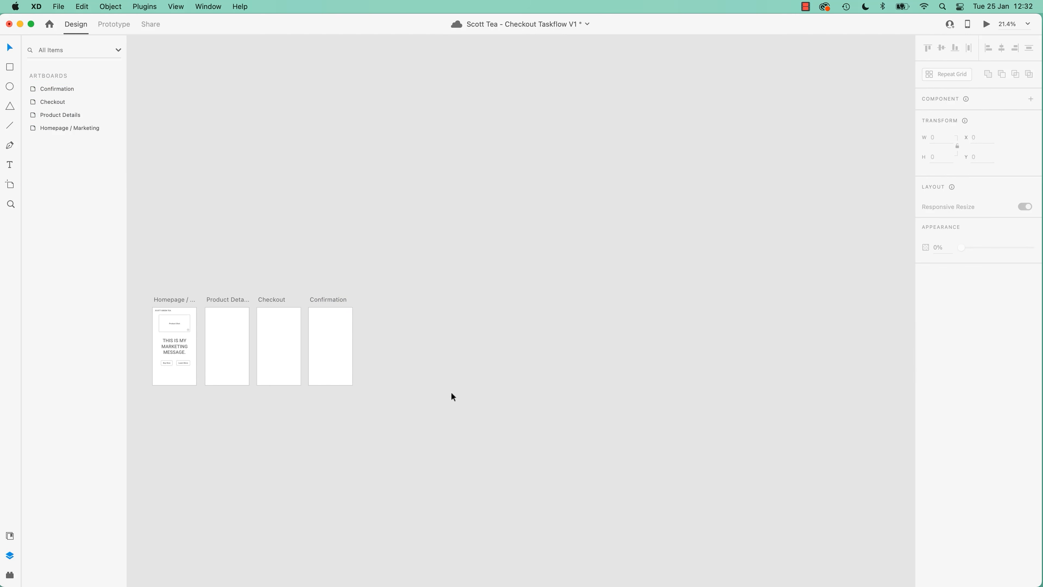
{"action": "key", "text": "super+0"}
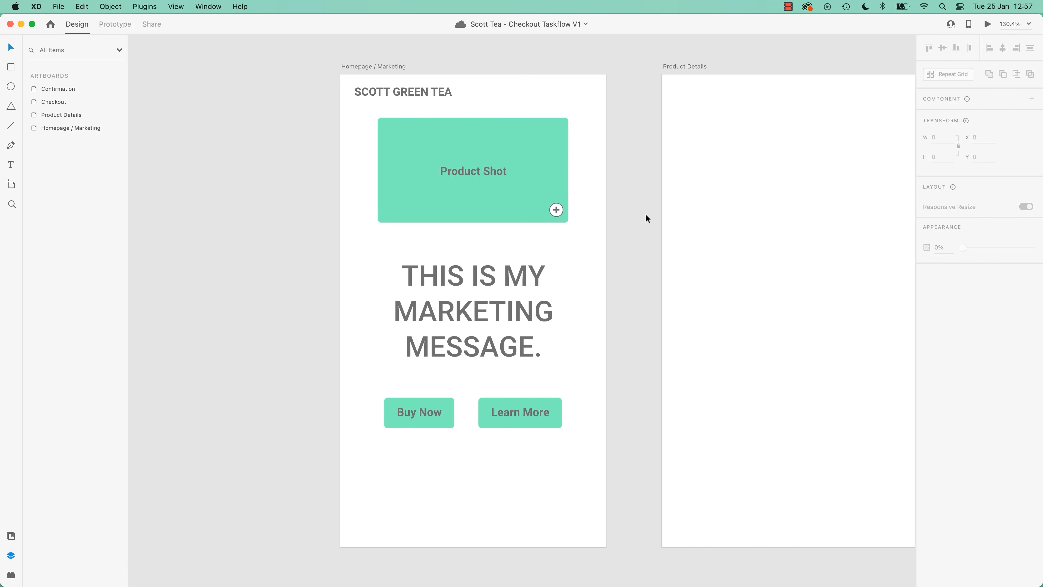
Inspect the fill colour of the Product Shot box on the homepage
{"action": "left_click", "coordinate": [561, 161]}
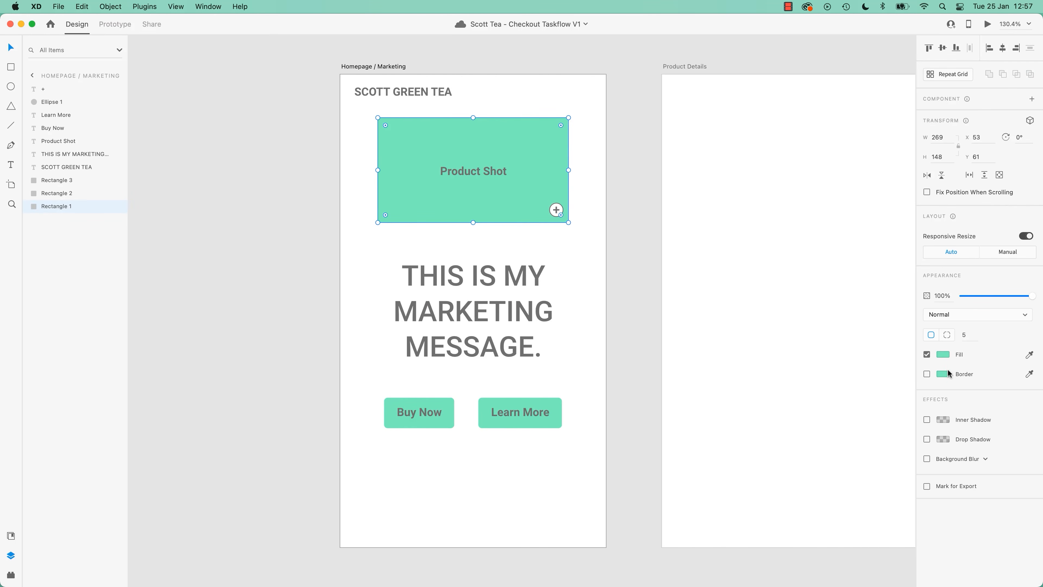
{"action": "left_click", "coordinate": [943, 355]}
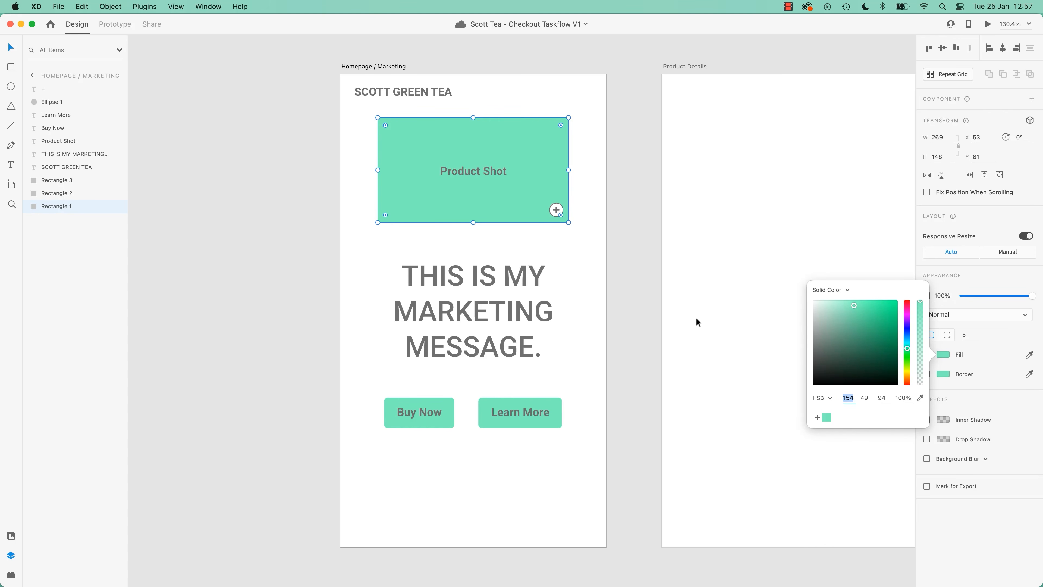
{"action": "left_click", "coordinate": [647, 318]}
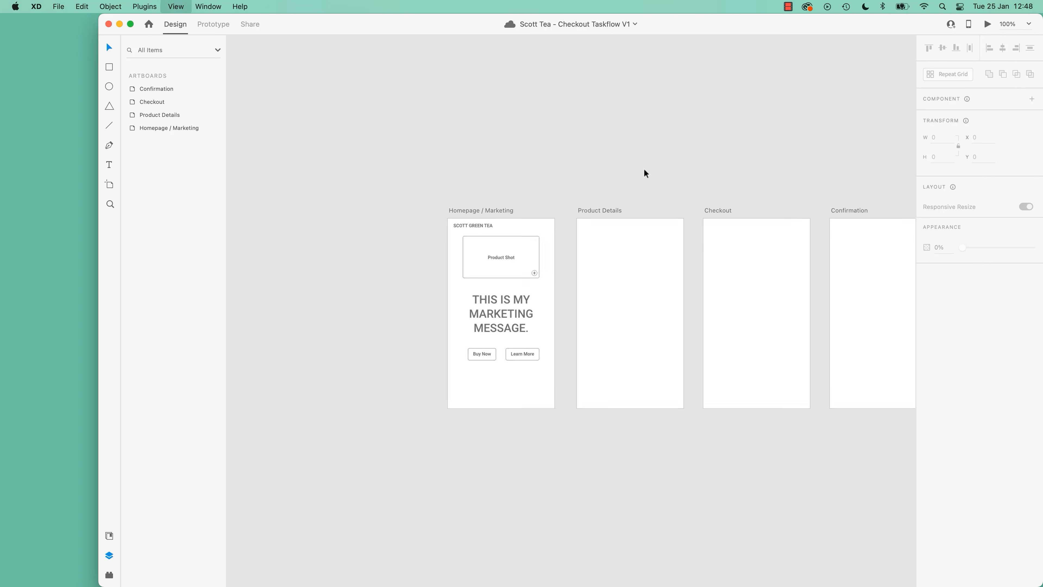
Open the fill colour of the homepage's white Product Shot box for editing
{"action": "key", "text": "super+1"}
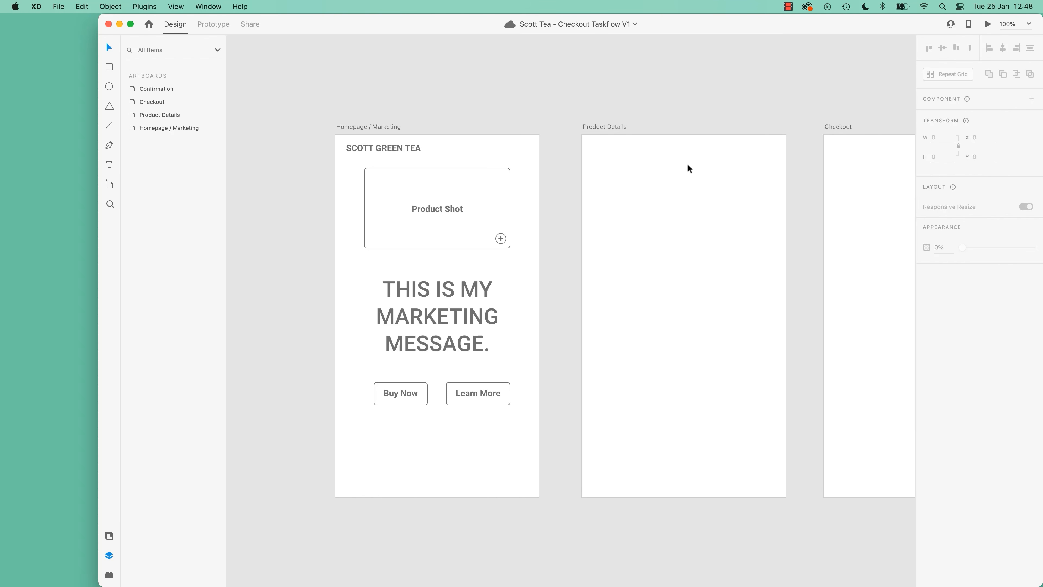
{"action": "key", "text": "super+2"}
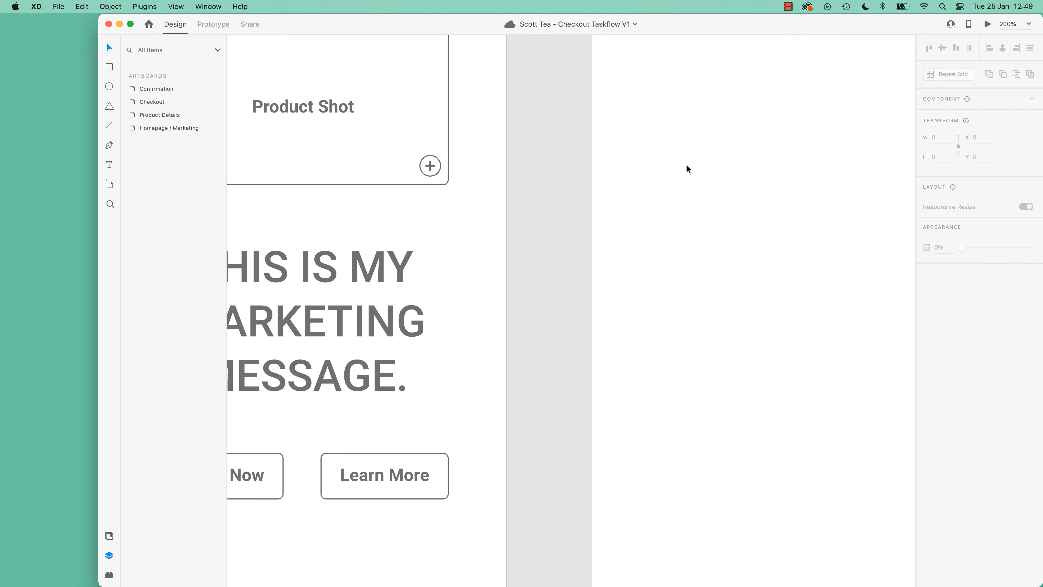
{"action": "key", "text": "super+0"}
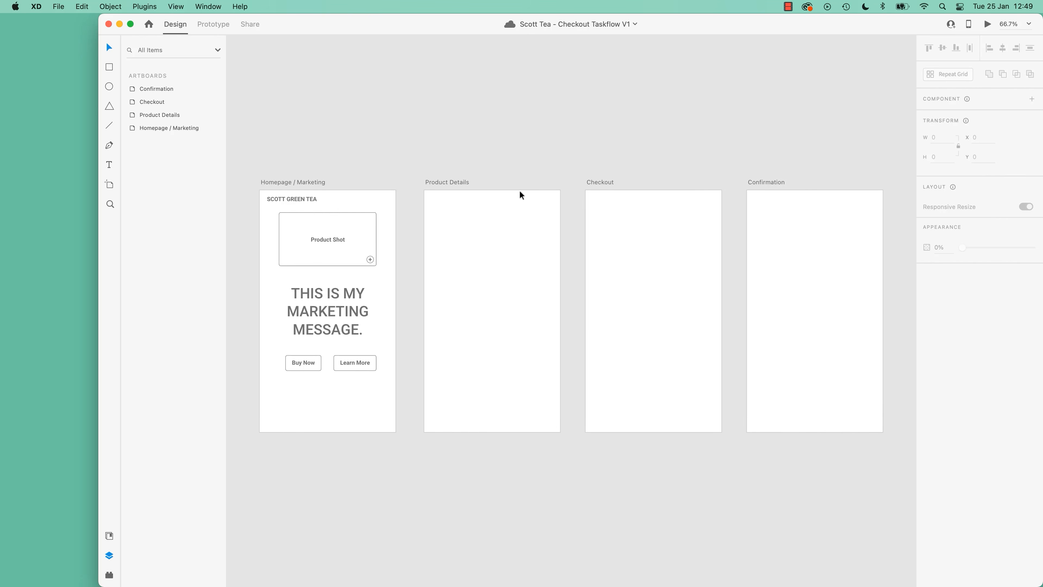
{"action": "left_click", "coordinate": [309, 183]}
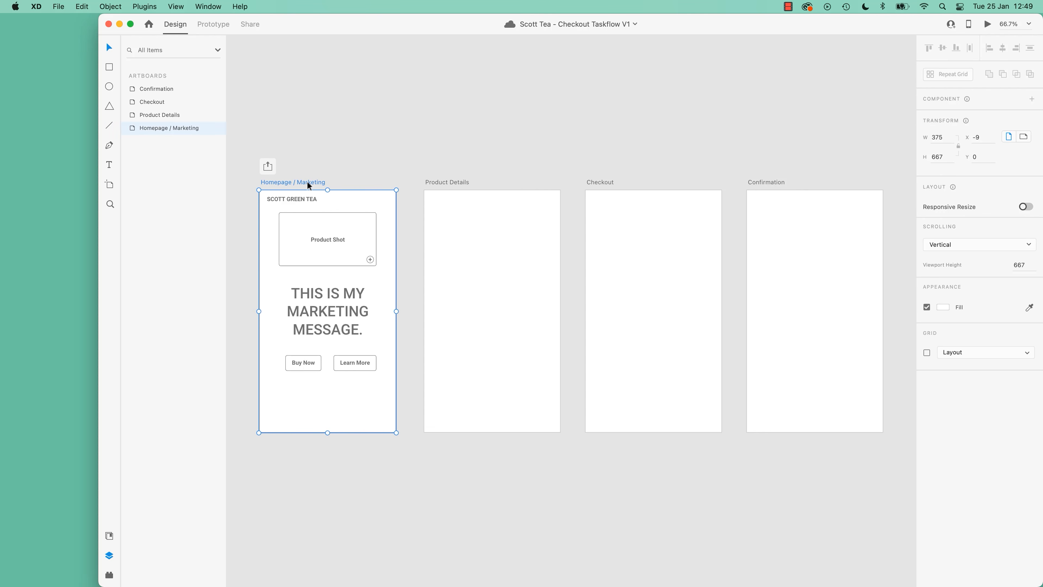
{"action": "key", "text": "super+3"}
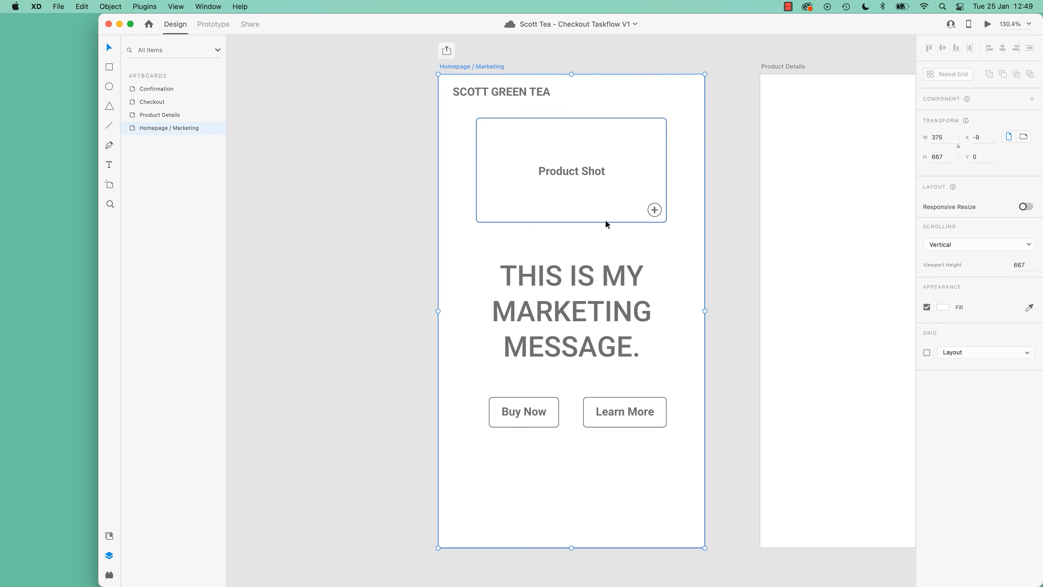
{"action": "left_click", "coordinate": [599, 205]}
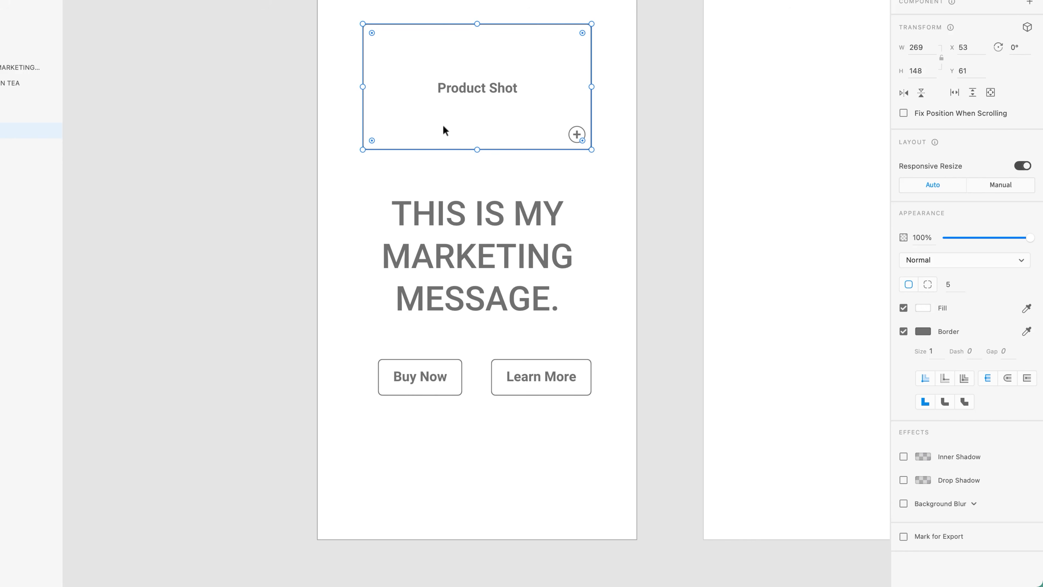
{"action": "left_click", "coordinate": [923, 308]}
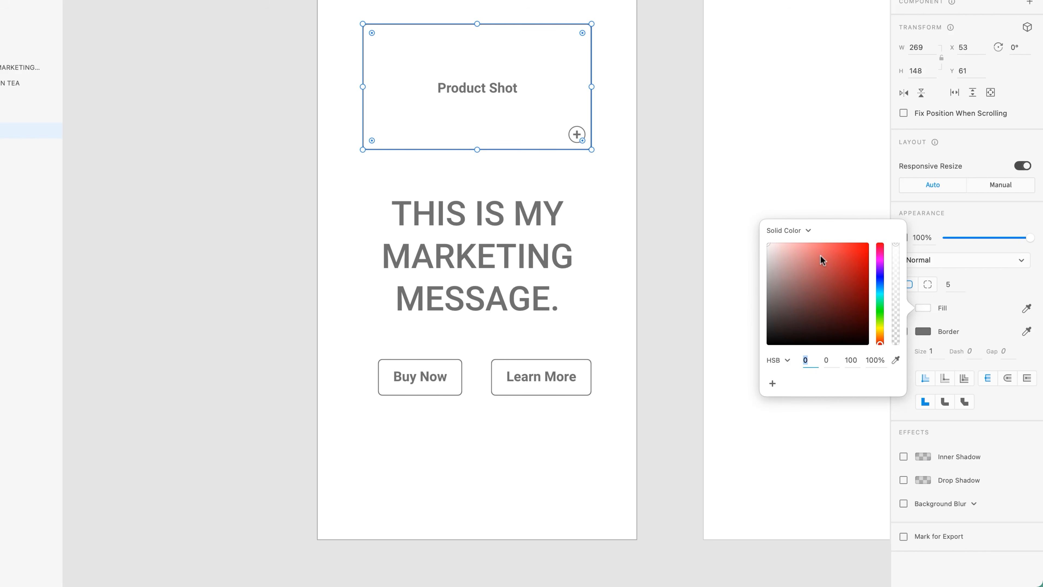
Try saturated, dark and muted blue fills at hue 238 on the Product Shot box
{"action": "left_click_drag", "start_coordinate": [880, 345], "coordinate": [880, 277]}
{"action": "left_click", "coordinate": [854, 253]}
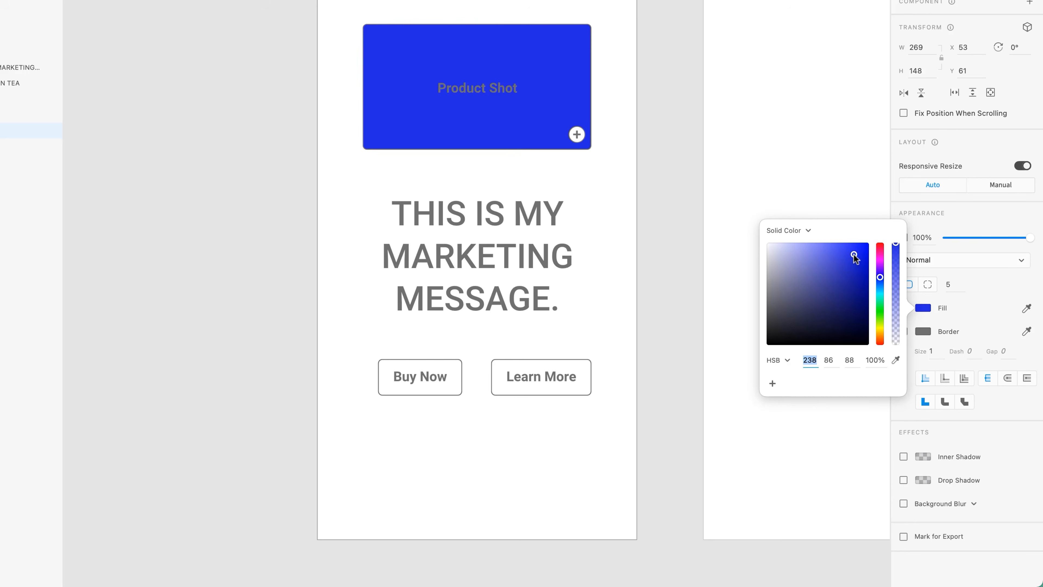
{"action": "left_click", "coordinate": [836, 286]}
{"action": "left_click", "coordinate": [799, 264]}
{"action": "left_click", "coordinate": [785, 310]}
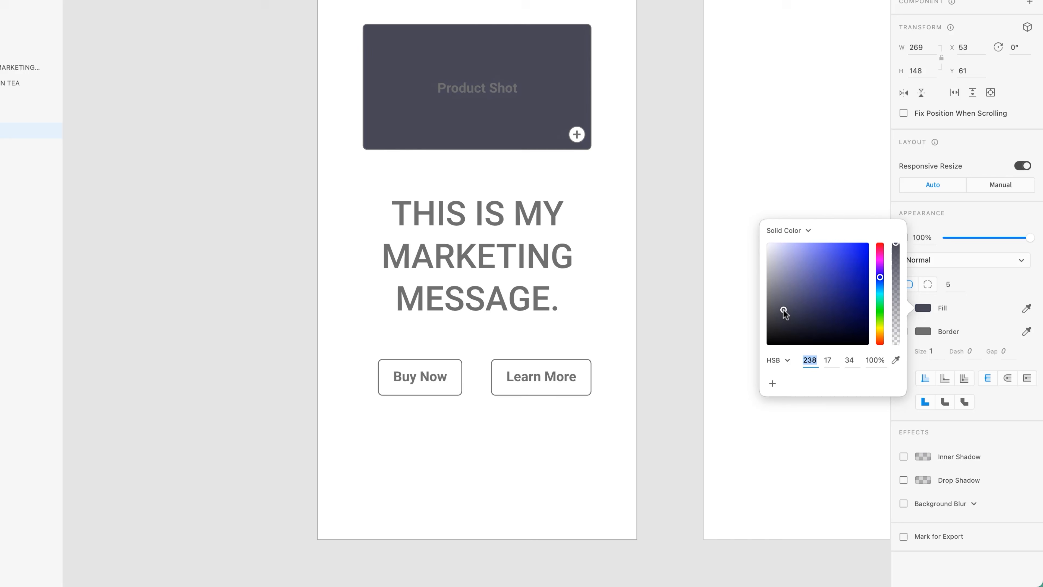
{"action": "left_click_drag", "start_coordinate": [784, 311], "coordinate": [814, 266]}
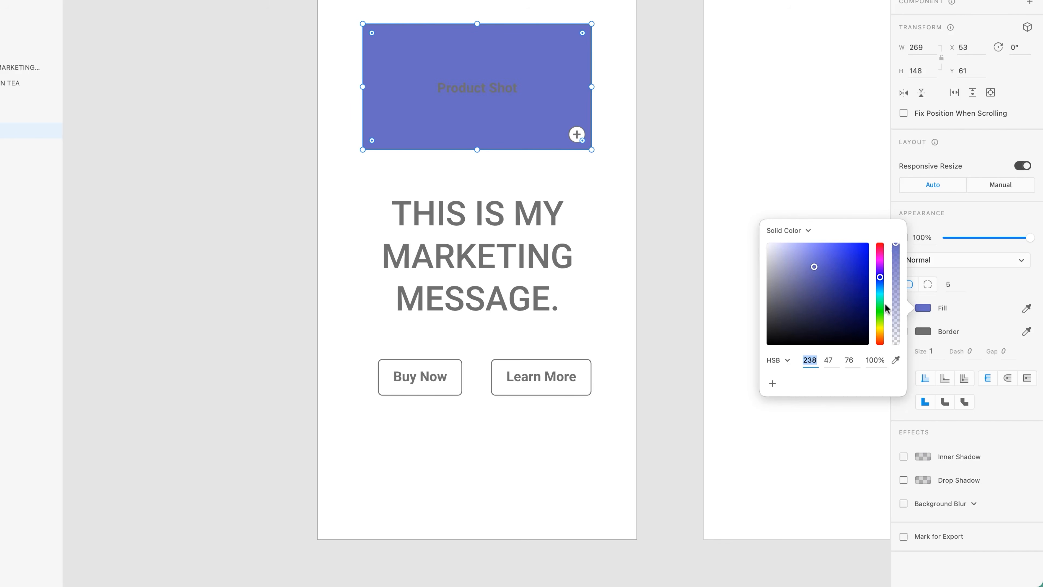
{"action": "left_click", "coordinate": [880, 278]}
{"action": "left_click_drag", "start_coordinate": [882, 278], "coordinate": [882, 277]}
Try white, grey and black fills on the Product Shot box, changing the hue to 164
{"action": "mouse_move", "coordinate": [814, 267]}
{"action": "left_mouse_down"}
{"action": "mouse_move", "coordinate": [886, 237]}
{"action": "mouse_move", "coordinate": [793, 326]}
{"action": "mouse_move", "coordinate": [792, 272]}
{"action": "mouse_move", "coordinate": [867, 230]}
{"action": "mouse_move", "coordinate": [682, 217]}
{"action": "left_mouse_up"}
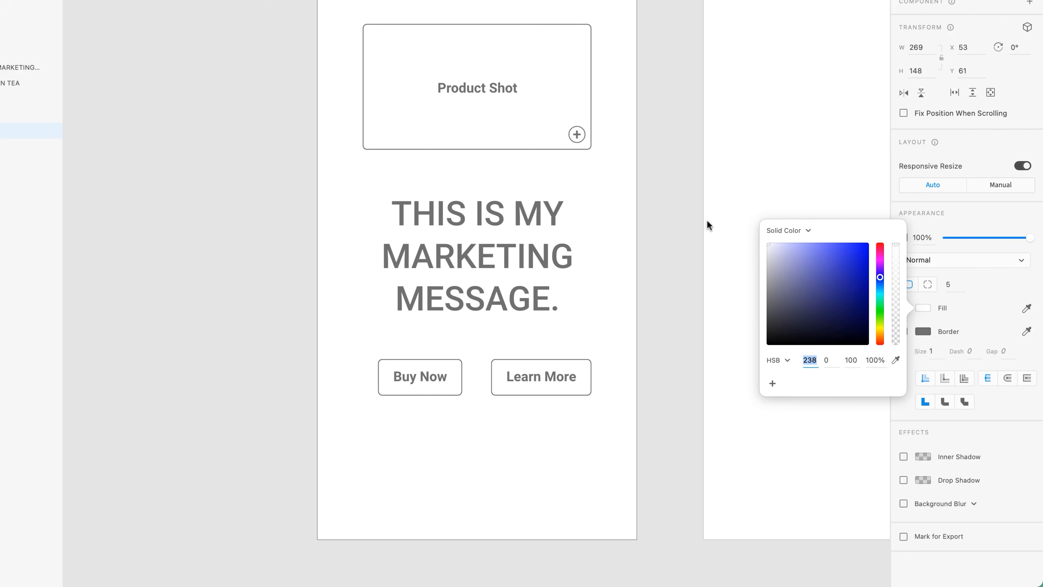
{"action": "mouse_move", "coordinate": [754, 245]}
{"action": "left_mouse_down"}
{"action": "mouse_move", "coordinate": [829, 288]}
{"action": "mouse_move", "coordinate": [847, 275]}
{"action": "mouse_move", "coordinate": [806, 257]}
{"action": "mouse_move", "coordinate": [833, 297]}
{"action": "mouse_move", "coordinate": [867, 247]}
{"action": "mouse_move", "coordinate": [794, 316]}
{"action": "mouse_move", "coordinate": [819, 281]}
{"action": "mouse_move", "coordinate": [815, 294]}
{"action": "mouse_move", "coordinate": [880, 299]}
{"action": "mouse_move", "coordinate": [880, 308]}
{"action": "mouse_move", "coordinate": [745, 298]}
{"action": "mouse_move", "coordinate": [741, 249]}
{"action": "left_mouse_up"}
{"action": "mouse_move", "coordinate": [881, 297]}
{"action": "left_mouse_down"}
{"action": "mouse_move", "coordinate": [875, 271]}
{"action": "mouse_move", "coordinate": [877, 299]}
{"action": "left_mouse_up"}
{"action": "mouse_move", "coordinate": [761, 245]}
{"action": "left_mouse_down"}
{"action": "mouse_move", "coordinate": [796, 268]}
{"action": "mouse_move", "coordinate": [776, 268]}
{"action": "left_mouse_up"}
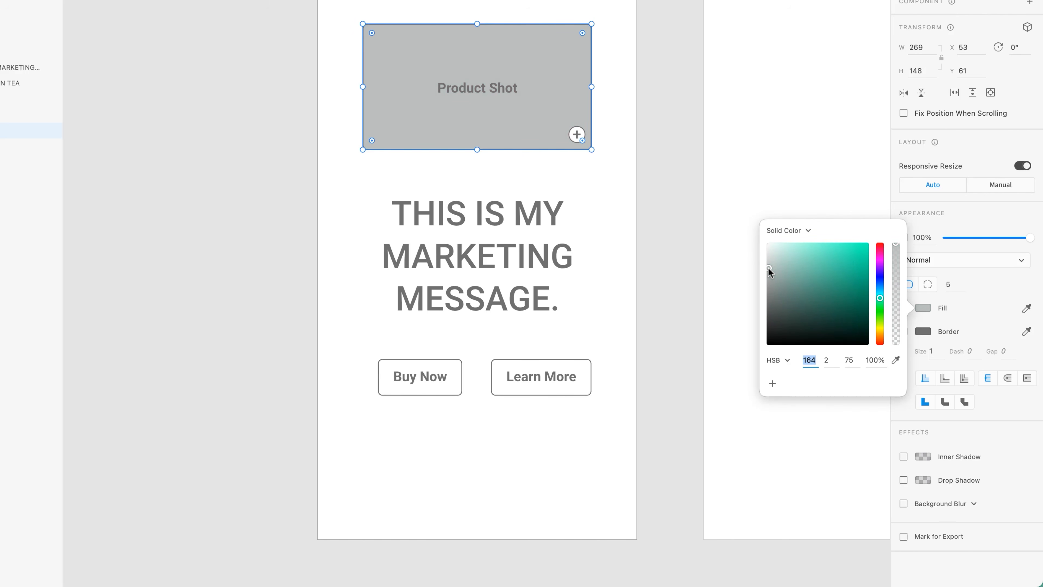
{"action": "left_click", "coordinate": [770, 268]}
{"action": "mouse_move", "coordinate": [770, 269]}
{"action": "left_mouse_down"}
{"action": "mouse_move", "coordinate": [782, 270]}
{"action": "mouse_move", "coordinate": [735, 275]}
{"action": "left_mouse_up"}
{"action": "mouse_move", "coordinate": [768, 271]}
{"action": "left_mouse_down"}
{"action": "mouse_move", "coordinate": [742, 316]}
{"action": "mouse_move", "coordinate": [724, 316]}
{"action": "mouse_move", "coordinate": [721, 305]}
{"action": "mouse_move", "coordinate": [821, 299]}
{"action": "mouse_move", "coordinate": [734, 215]}
{"action": "left_mouse_up"}
{"action": "left_click_drag", "start_coordinate": [782, 265], "coordinate": [736, 379]}
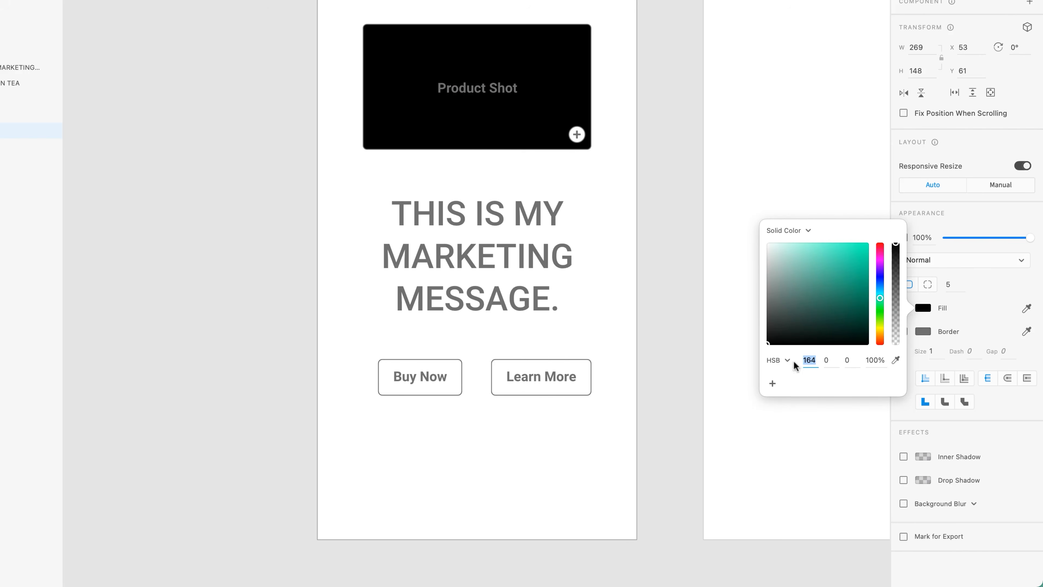
Try a bright teal fill and an orange fill on the Product Shot box
{"action": "mouse_move", "coordinate": [833, 288]}
{"action": "left_mouse_down"}
{"action": "mouse_move", "coordinate": [859, 258]}
{"action": "mouse_move", "coordinate": [841, 279]}
{"action": "mouse_move", "coordinate": [726, 285]}
{"action": "mouse_move", "coordinate": [715, 264]}
{"action": "left_mouse_up"}
{"action": "left_click_drag", "start_coordinate": [839, 285], "coordinate": [862, 255]}
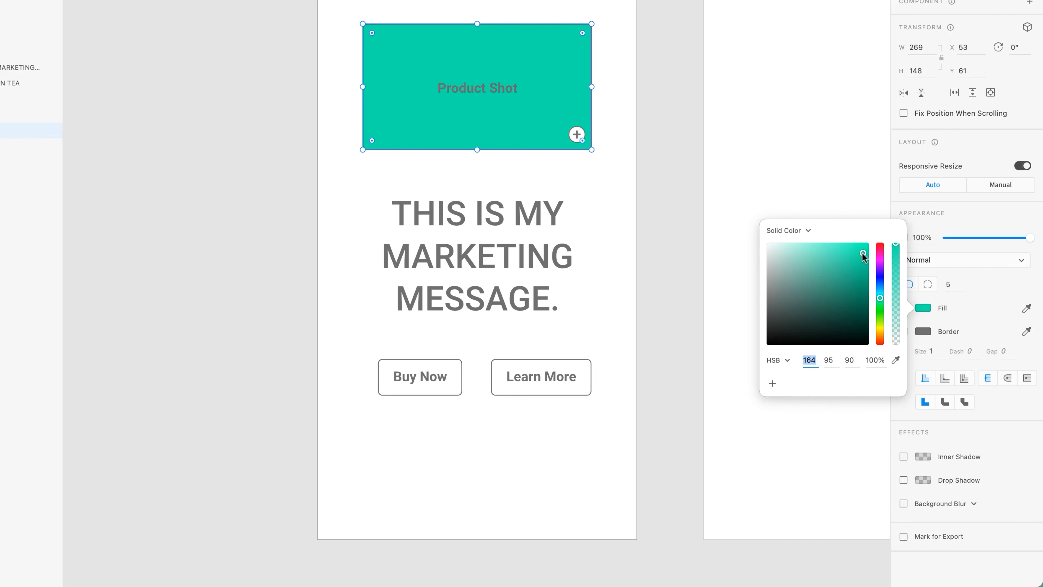
{"action": "left_click_drag", "start_coordinate": [880, 297], "coordinate": [880, 340]}
{"action": "mouse_move", "coordinate": [850, 274]}
{"action": "left_mouse_down"}
{"action": "mouse_move", "coordinate": [810, 252]}
{"action": "mouse_move", "coordinate": [844, 258]}
{"action": "mouse_move", "coordinate": [826, 251]}
{"action": "mouse_move", "coordinate": [833, 264]}
{"action": "left_mouse_up"}
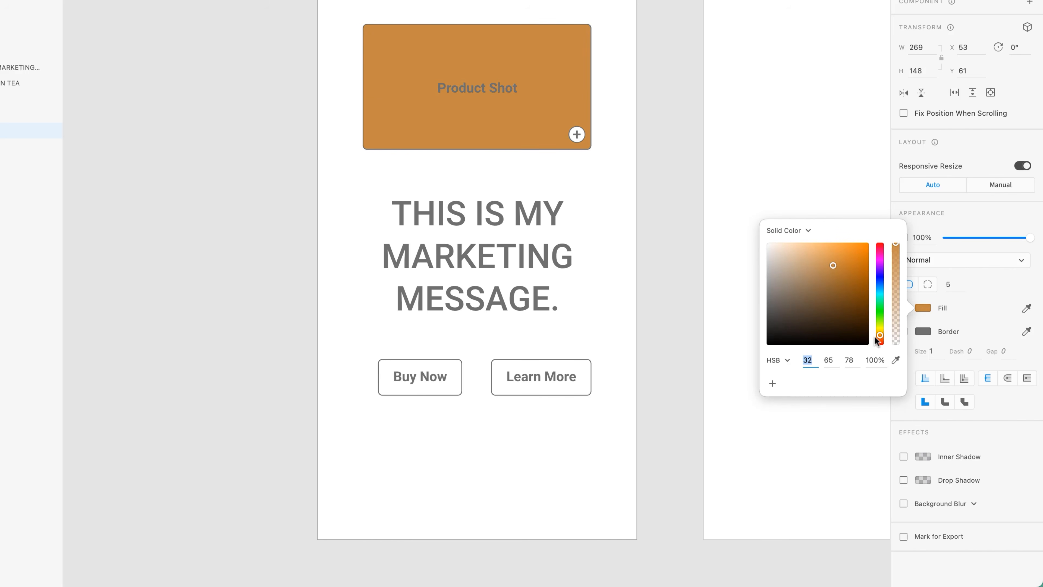
{"action": "left_click_drag", "start_coordinate": [880, 336], "coordinate": [821, 247]}
{"action": "left_click", "coordinate": [853, 261]}
Set the Product Shot box's fill to a light green at HSB 155, 49, 94 with 100% opacity
{"action": "left_click_drag", "start_coordinate": [880, 259], "coordinate": [880, 300]}
{"action": "mouse_move", "coordinate": [815, 250]}
{"action": "left_mouse_down"}
{"action": "mouse_move", "coordinate": [818, 262]}
{"action": "mouse_move", "coordinate": [816, 250]}
{"action": "left_mouse_up"}
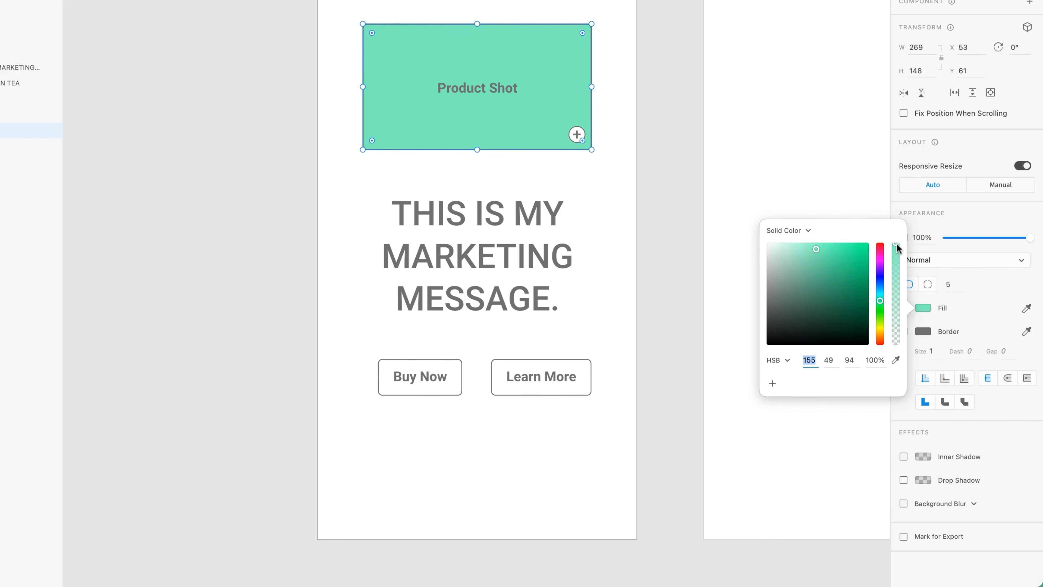
{"action": "mouse_move", "coordinate": [897, 246]}
{"action": "left_mouse_down"}
{"action": "mouse_move", "coordinate": [898, 335]}
{"action": "mouse_move", "coordinate": [893, 230]}
{"action": "left_mouse_up"}
Compare the green fill's values in the RGB, Hex and HSB colour formats, ending on HSB
{"action": "left_click", "coordinate": [787, 361]}
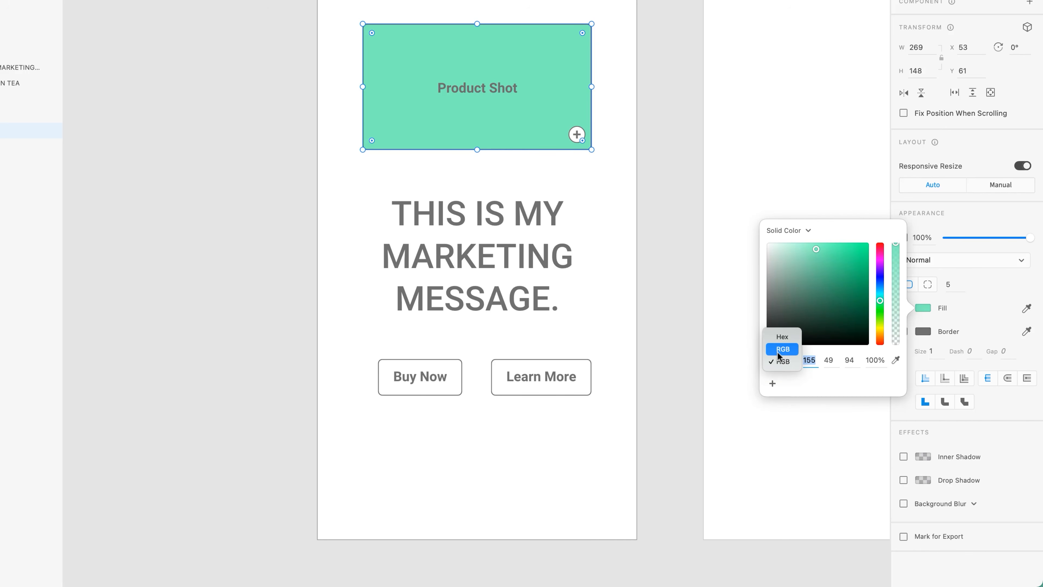
{"action": "left_click", "coordinate": [780, 356]}
{"action": "left_click", "coordinate": [786, 361]}
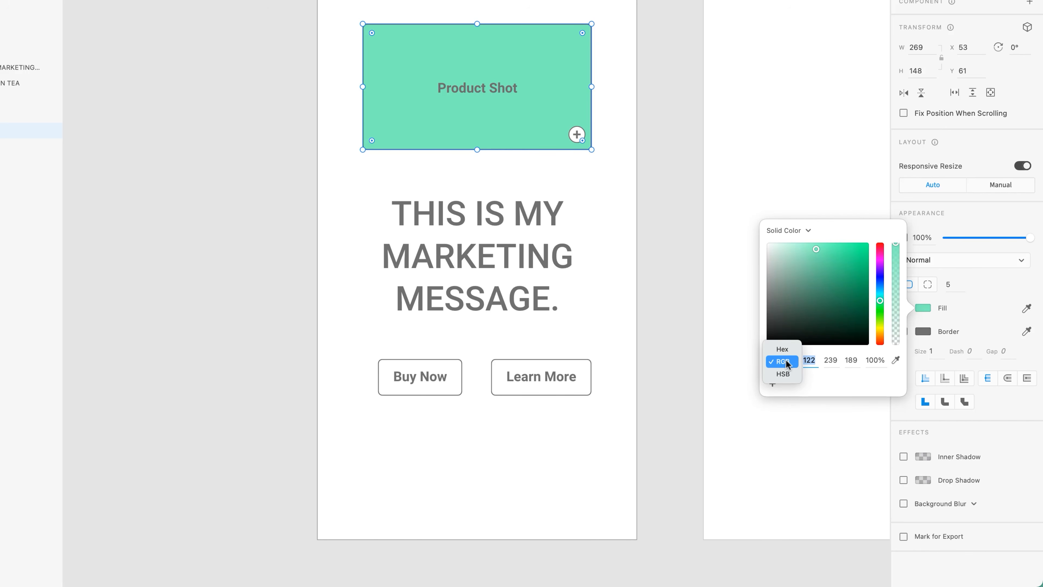
{"action": "left_click", "coordinate": [787, 373]}
{"action": "left_click", "coordinate": [787, 361]}
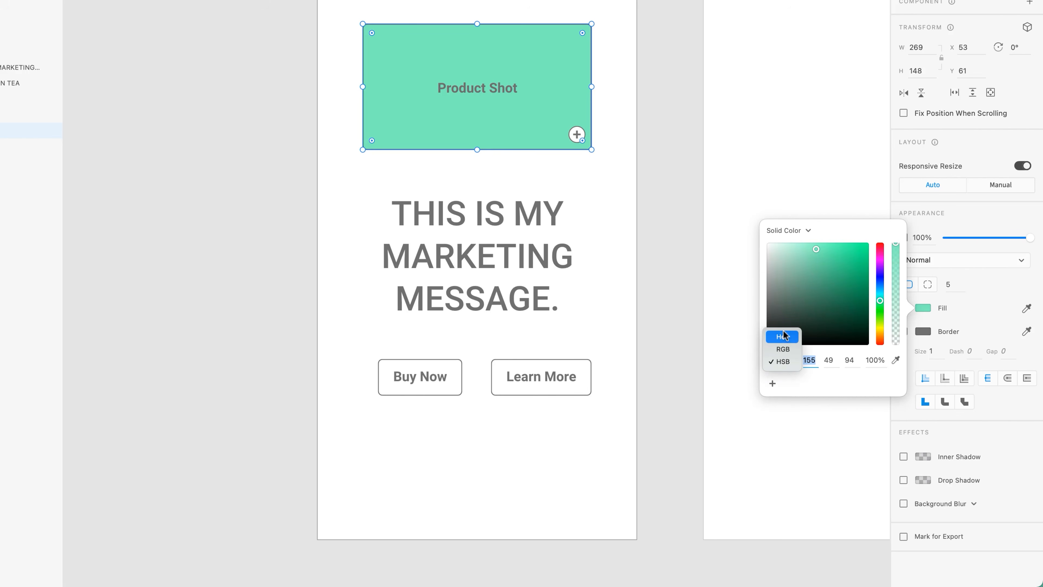
{"action": "left_click", "coordinate": [782, 337]}
{"action": "left_click", "coordinate": [826, 360]}
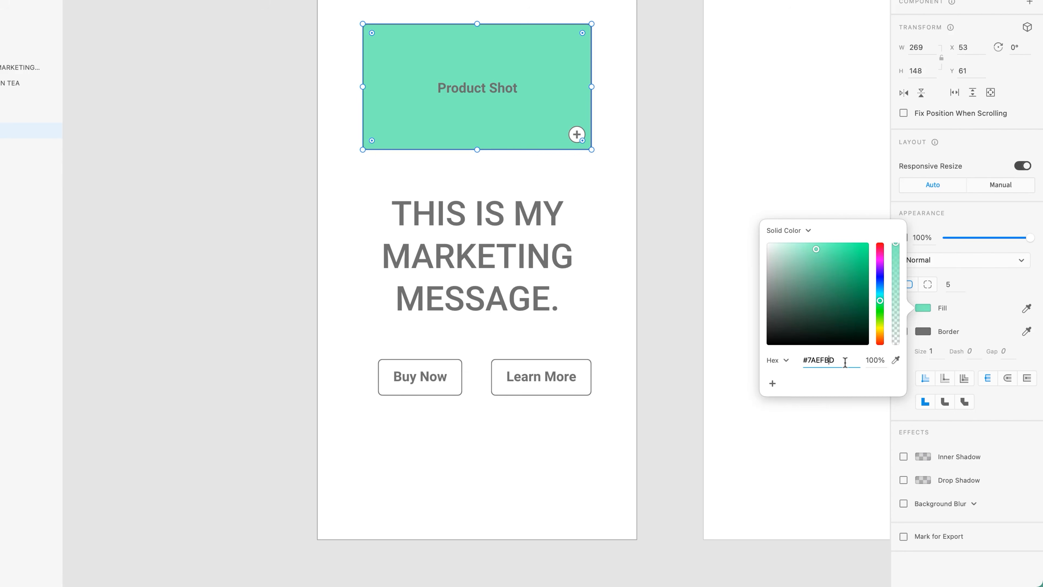
{"action": "left_click", "coordinate": [786, 362]}
{"action": "left_click", "coordinate": [783, 373]}
{"action": "left_click", "coordinate": [767, 362]}
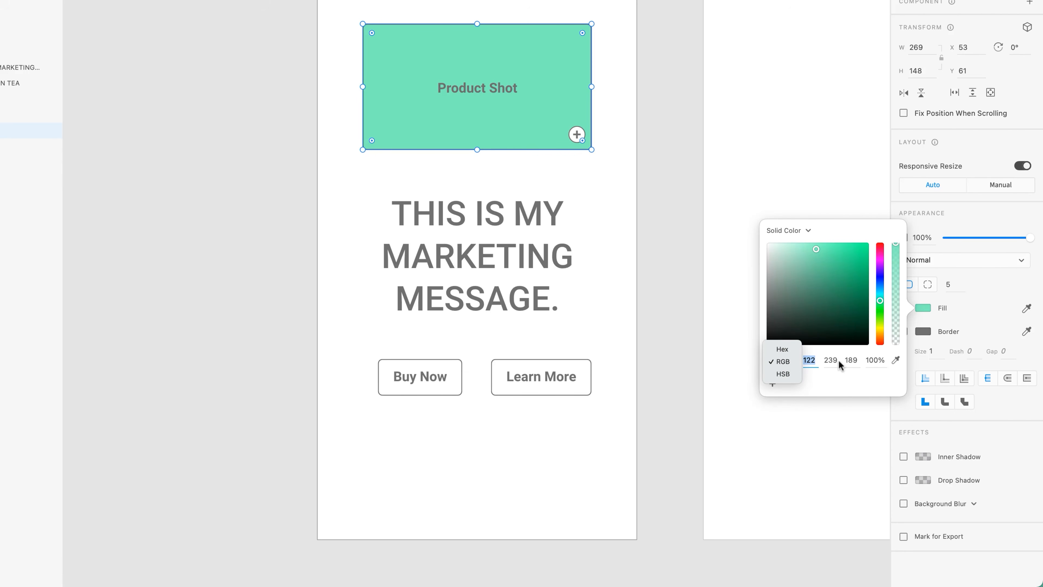
{"action": "left_click", "coordinate": [783, 374]}
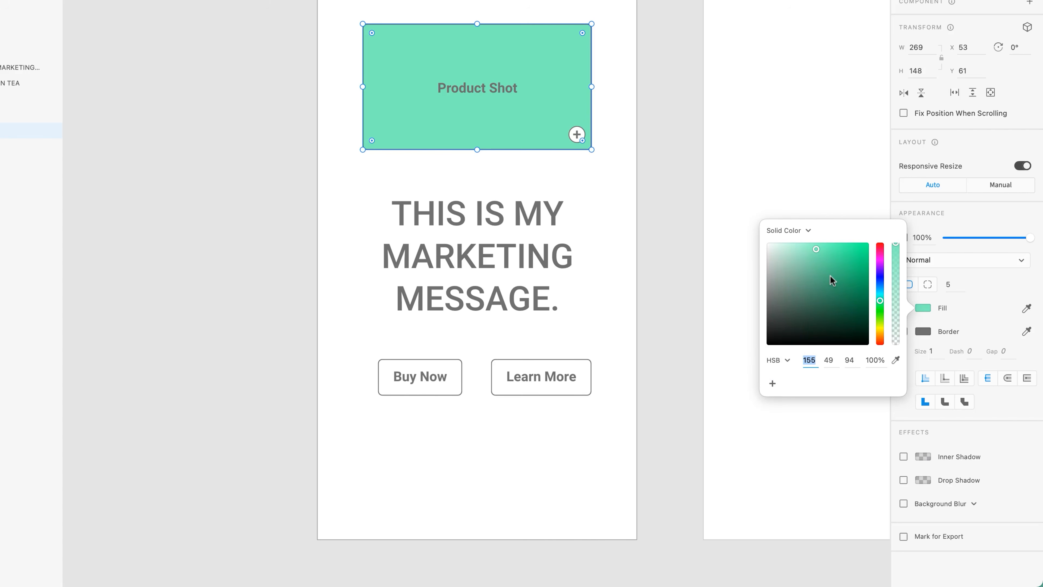
Save the Product Shot box's green fill as a reusable colour swatch
{"action": "left_click", "coordinate": [773, 384]}
{"action": "left_click", "coordinate": [586, 432]}
Fill the Learn More button with the green sampled from the Product Shot box
{"action": "left_click", "coordinate": [589, 391]}
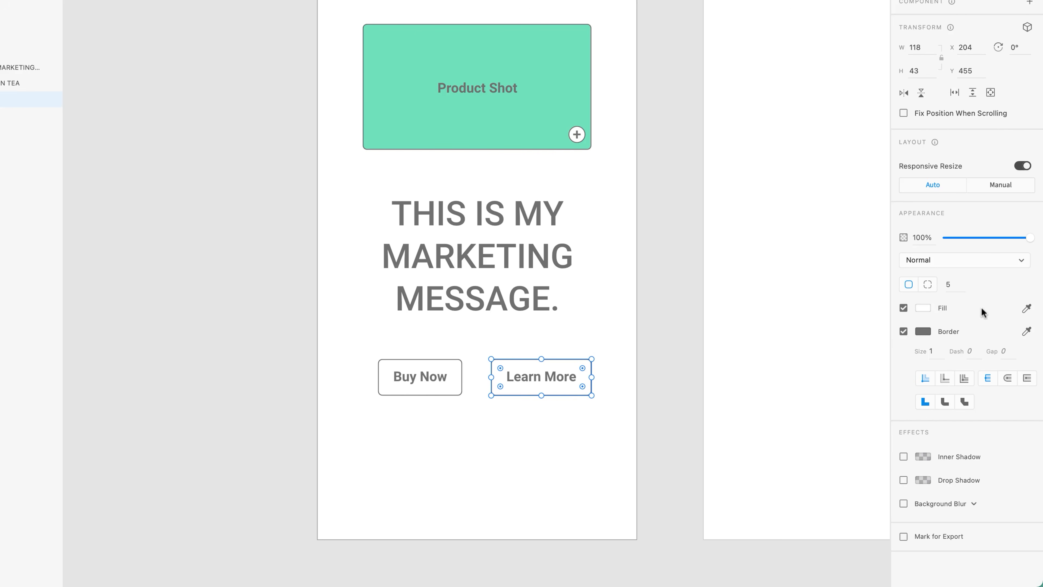
{"action": "left_click", "coordinate": [924, 307]}
{"action": "left_click", "coordinate": [896, 359]}
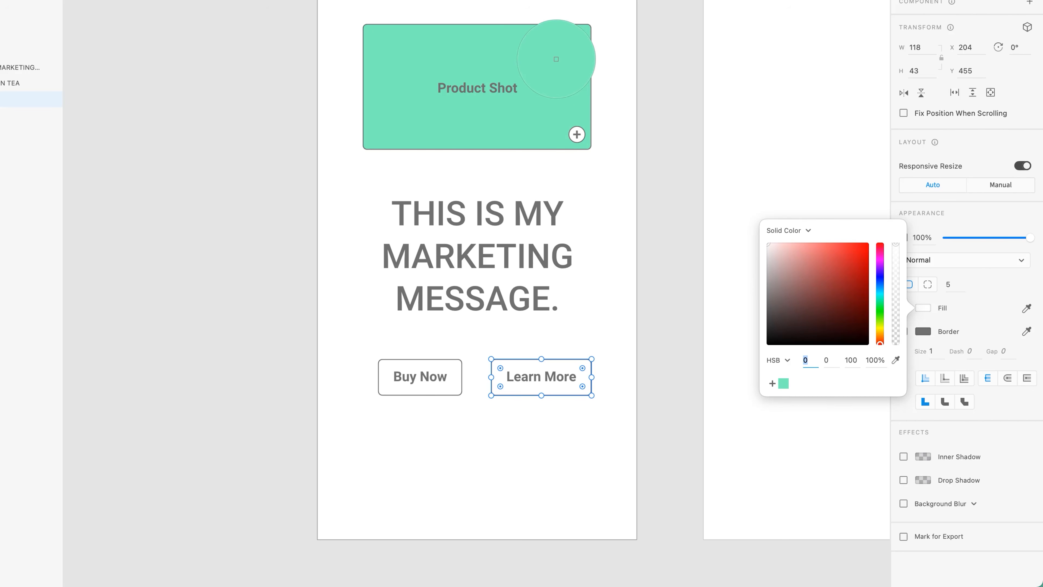
{"action": "left_click", "coordinate": [556, 58]}
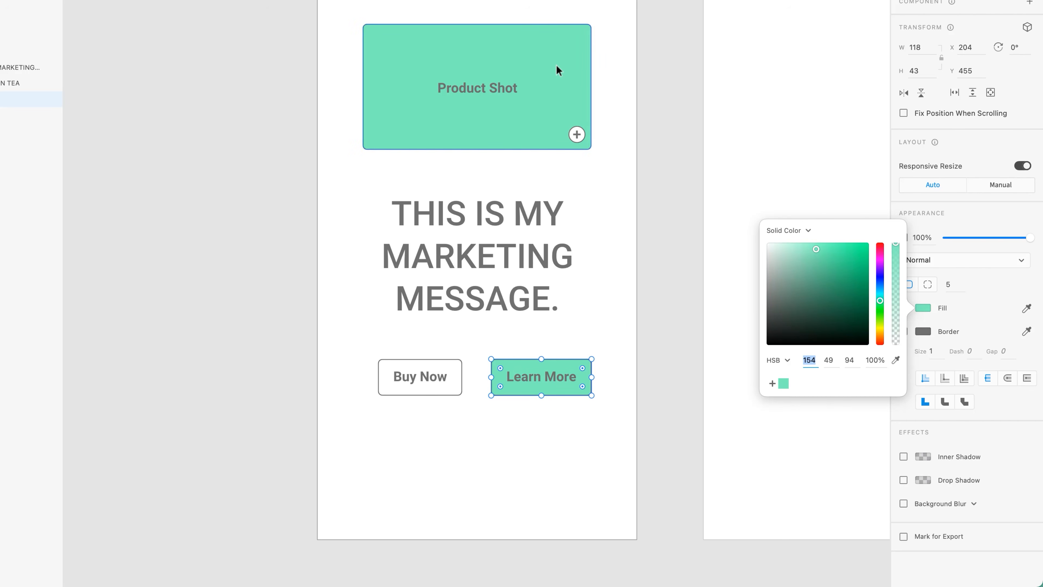
{"action": "left_click", "coordinate": [924, 309]}
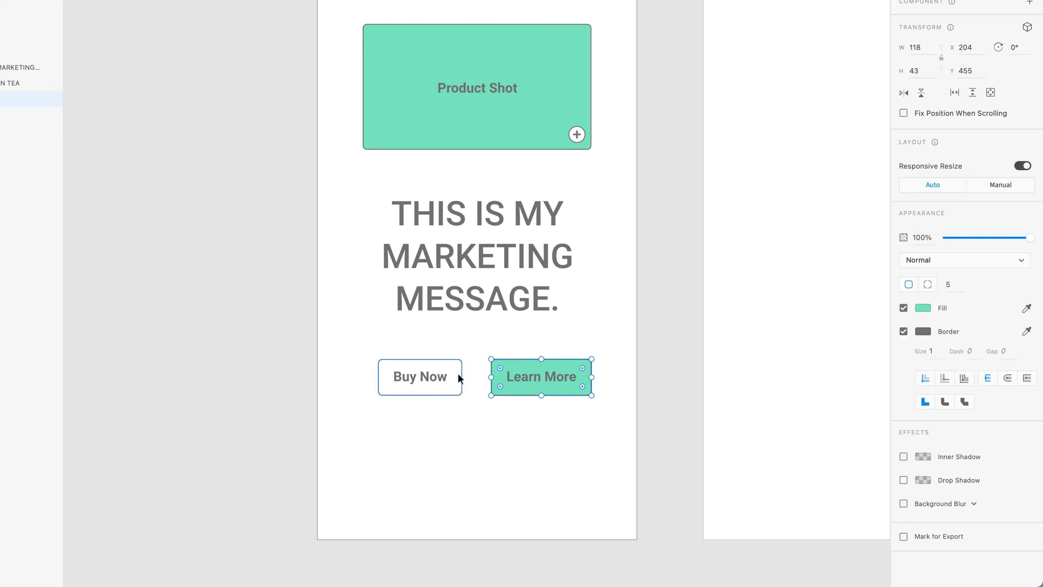
Try sampling the Product Shot box's green as the Buy Now button's fill, and undo it
{"action": "left_click", "coordinate": [460, 380]}
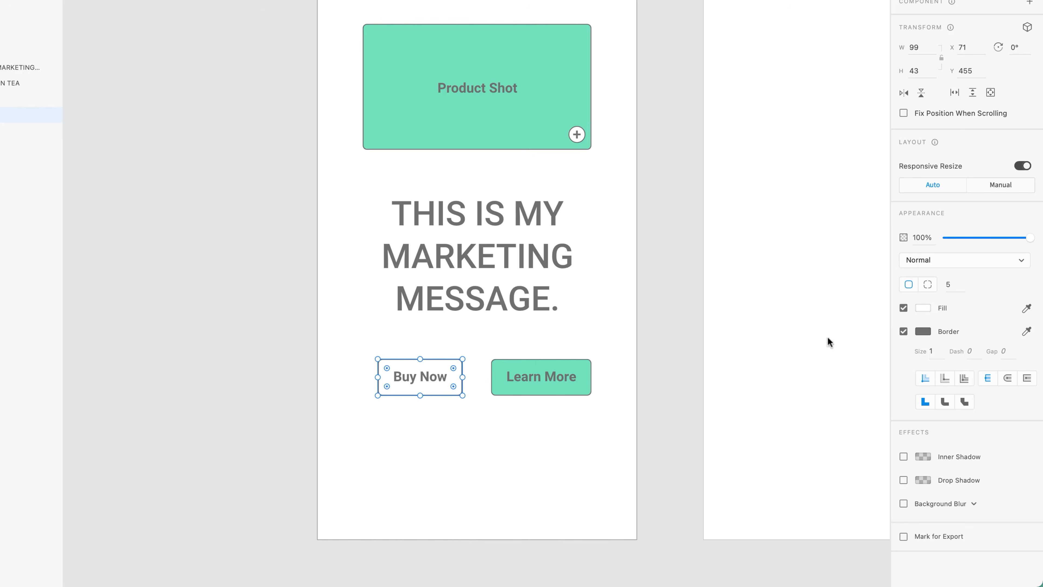
{"action": "left_click", "coordinate": [1025, 309]}
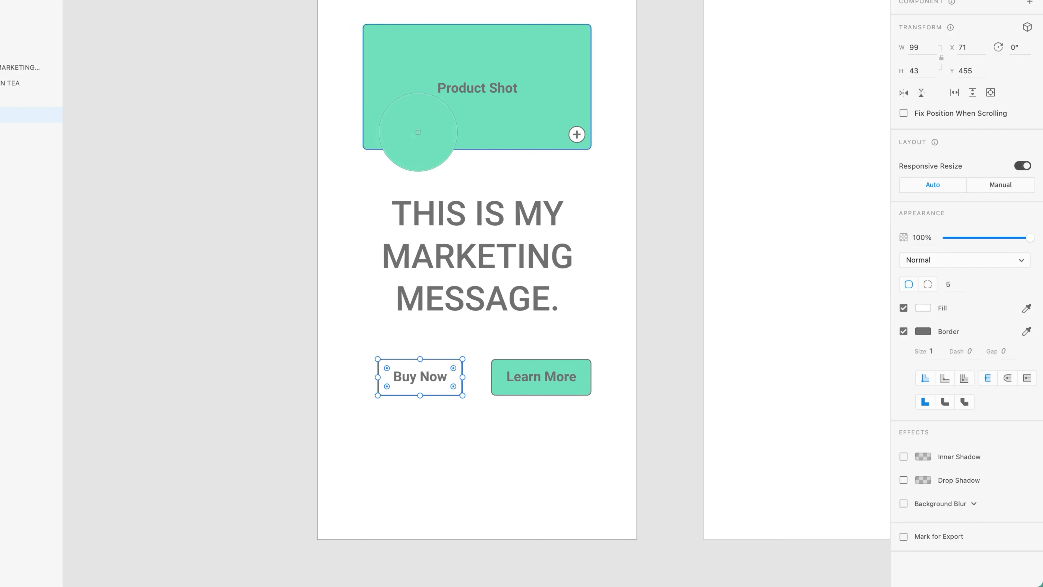
{"action": "left_click", "coordinate": [419, 144]}
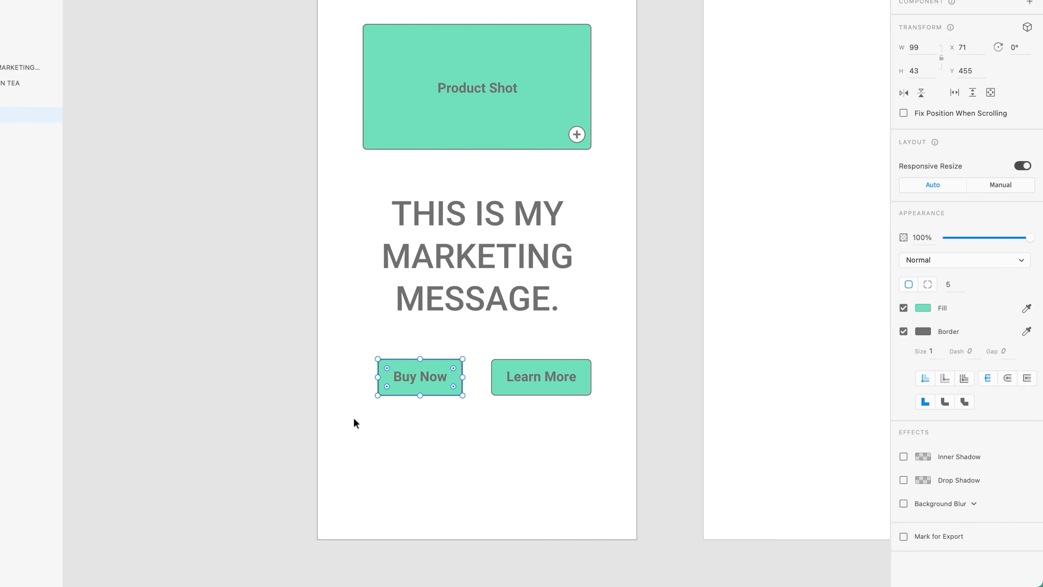
{"action": "key", "text": "super+z"}
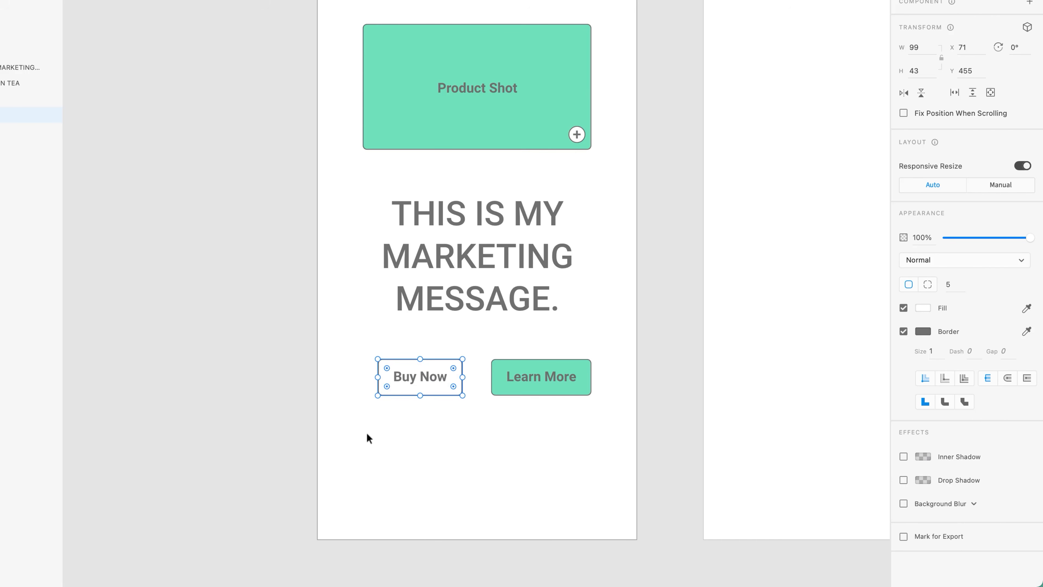
{"action": "left_click", "coordinate": [364, 444]}
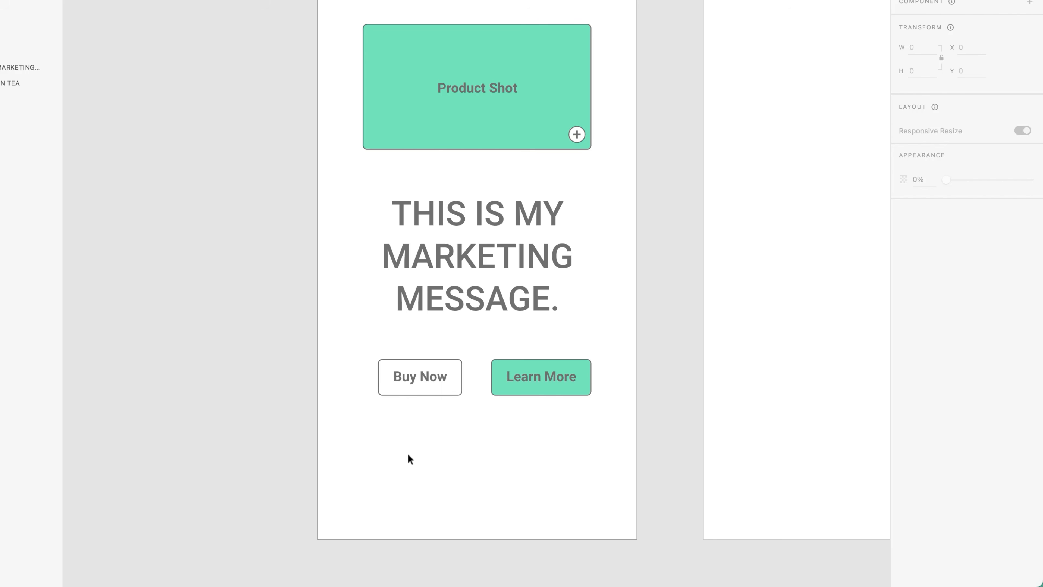
Fill the Buy Now button with the green sampled from the Product Shot box
{"action": "left_click", "coordinate": [462, 388]}
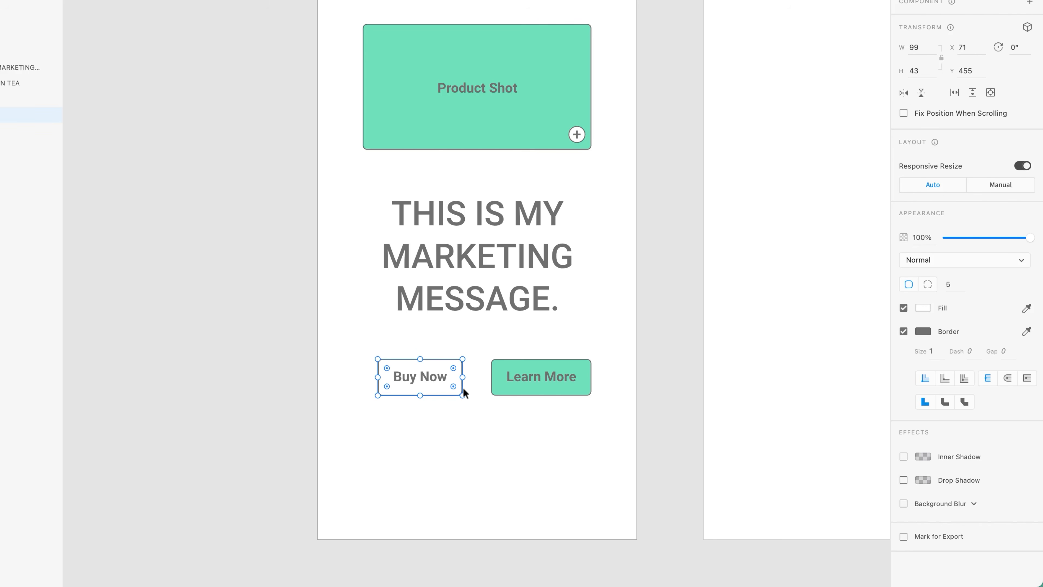
{"action": "key", "text": "i"}
{"action": "left_click", "coordinate": [528, 109]}
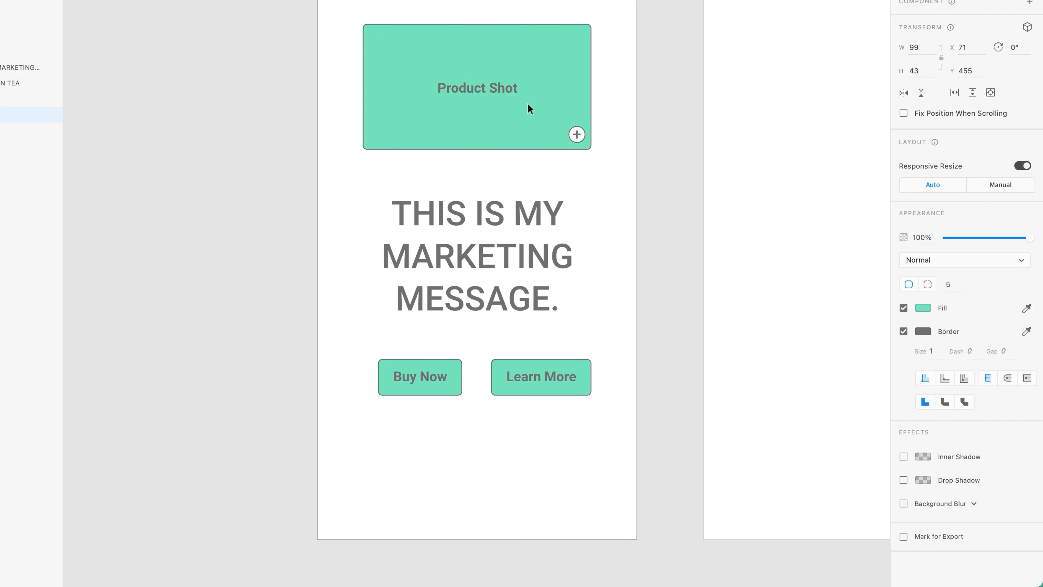
{"action": "left_click", "coordinate": [302, 337]}
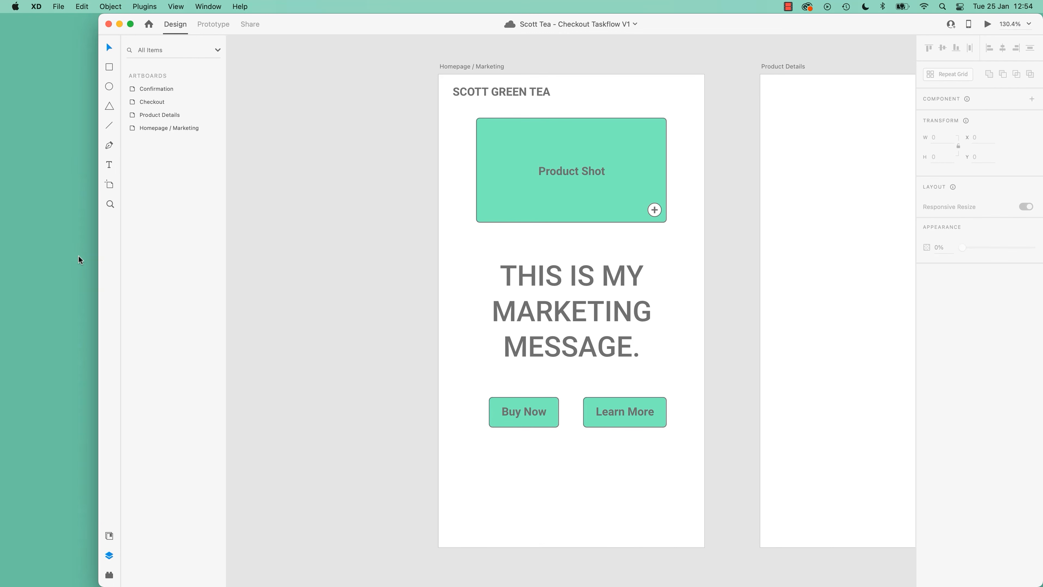
Extend the design window to the screen edge and set the Product Shot box's border to the saved green swatch at 100% opacity
{"action": "left_click_drag", "start_coordinate": [99, 256], "coordinate": [1, 257]}
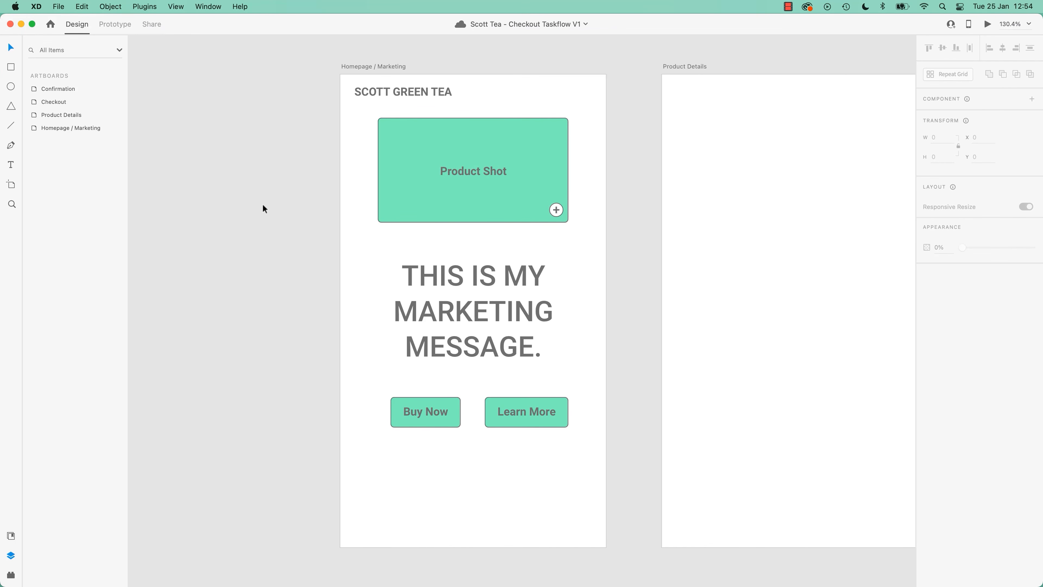
{"action": "left_click", "coordinate": [515, 208]}
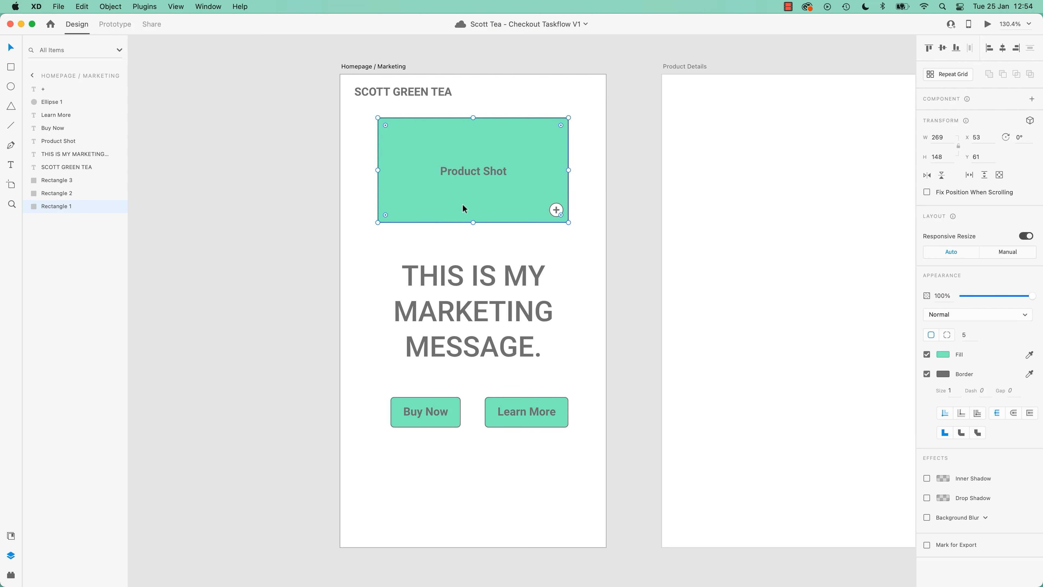
{"action": "left_click", "coordinate": [943, 374]}
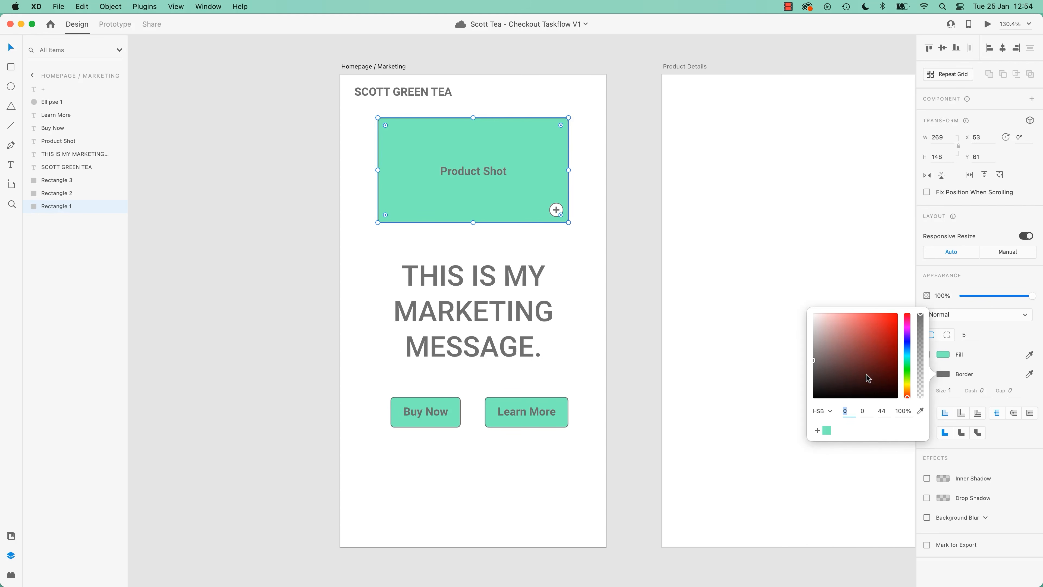
{"action": "left_click", "coordinate": [826, 430]}
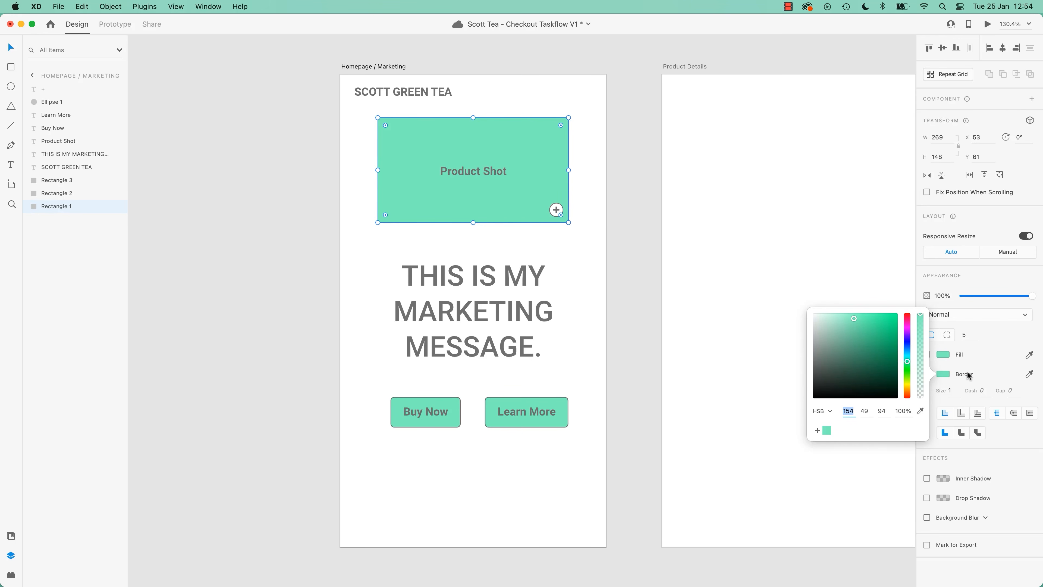
{"action": "left_click_drag", "start_coordinate": [921, 319], "coordinate": [922, 283]}
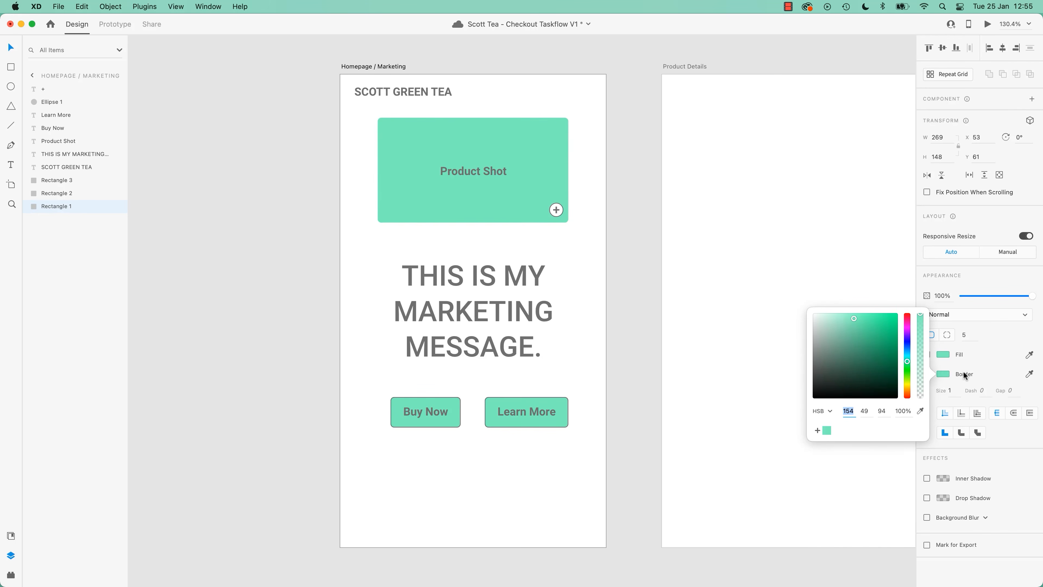
Turn off the Product Shot box's border
{"action": "left_click", "coordinate": [962, 389]}
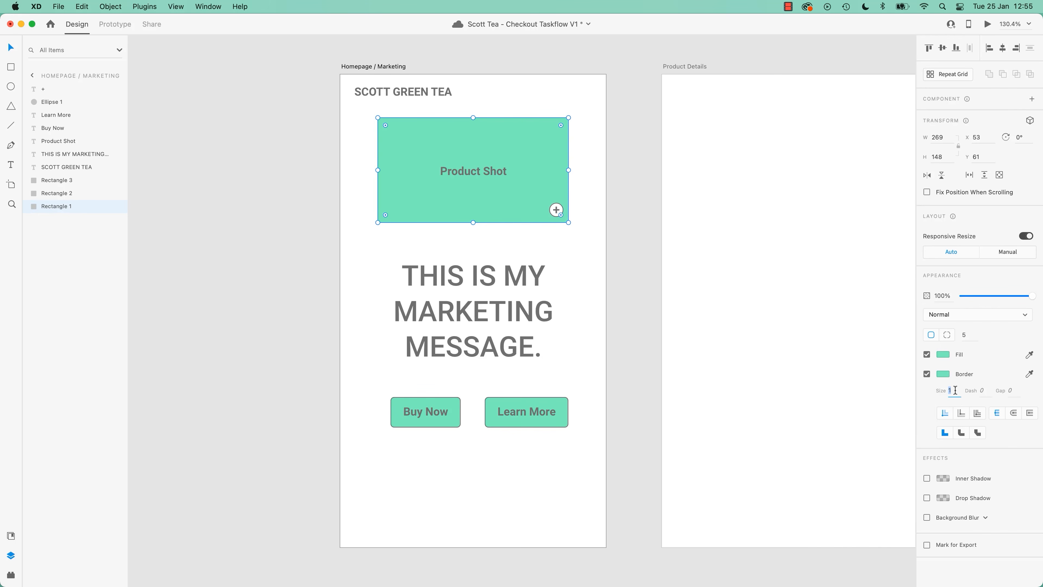
{"action": "left_click", "coordinate": [927, 374]}
{"action": "left_click", "coordinate": [628, 349]}
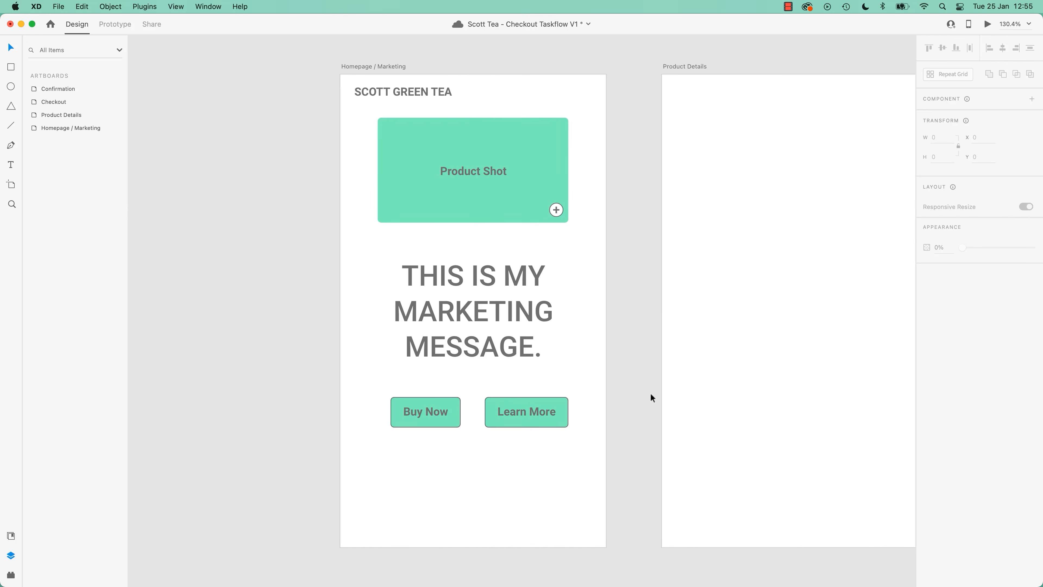
Turn off the borders of the Buy Now and Learn More buttons together and save the document
{"action": "left_click", "coordinate": [546, 412]}
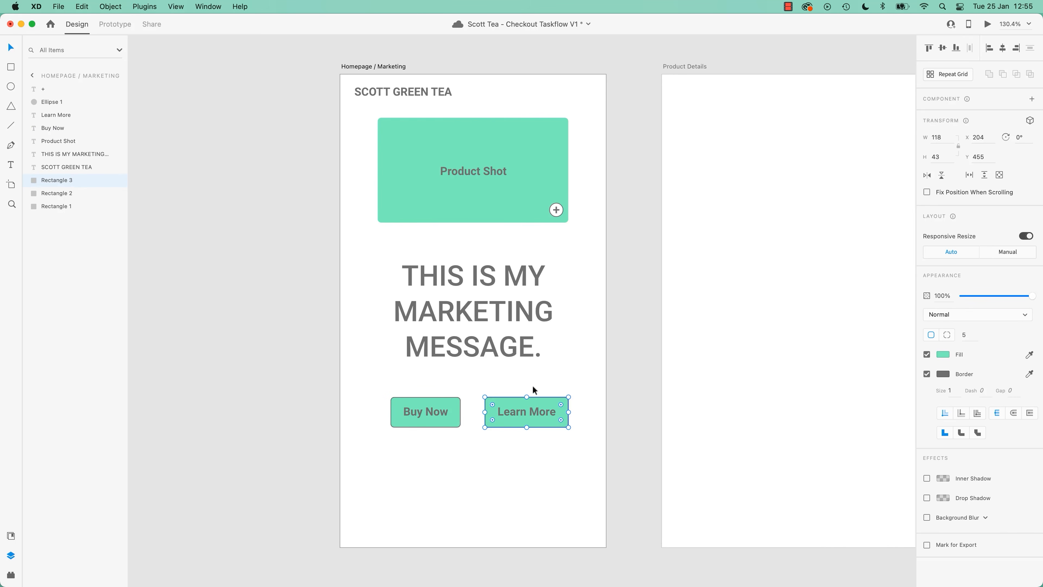
{"action": "left_click", "coordinate": [458, 402], "text": "shift"}
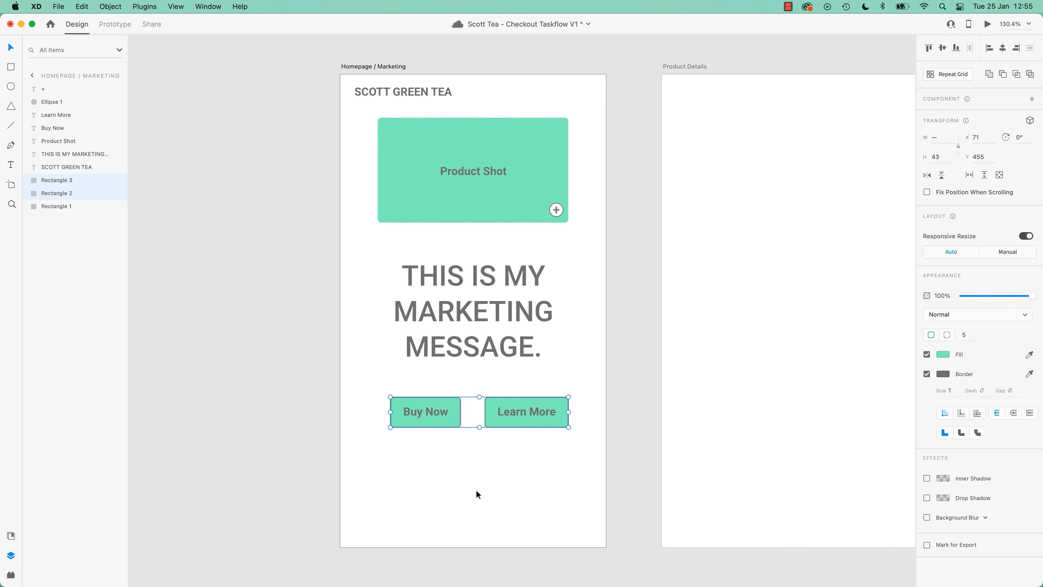
{"action": "left_click", "coordinate": [926, 374]}
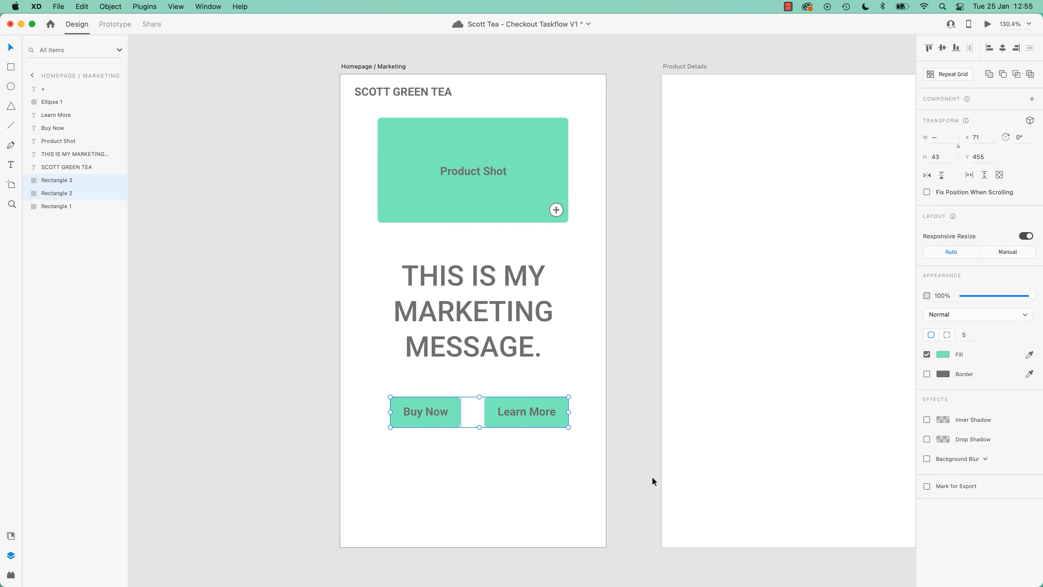
{"action": "left_click", "coordinate": [637, 475]}
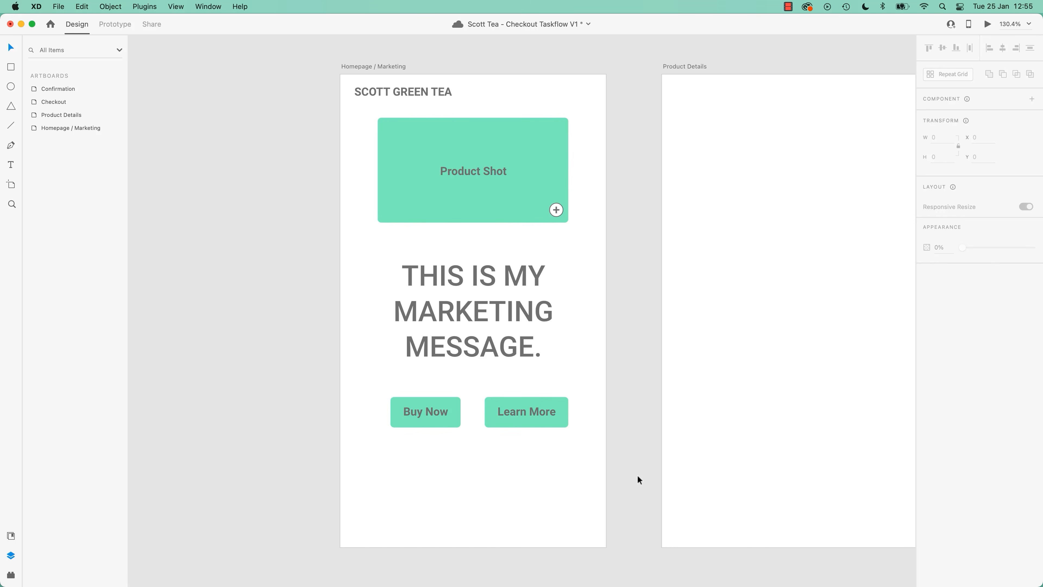
{"action": "key", "text": "super+s"}
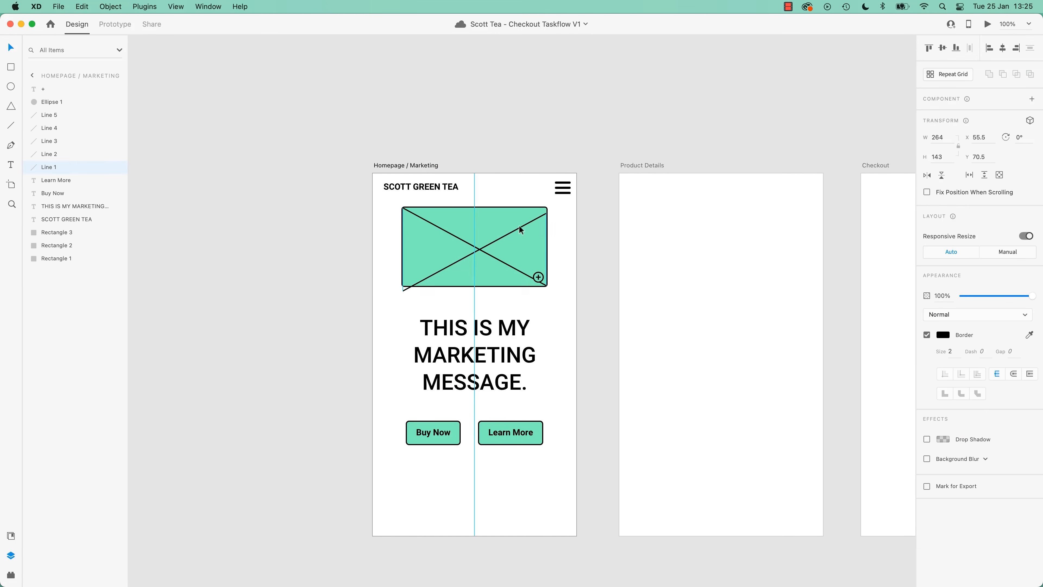
Try moving one diagonal line off the homepage's product image placeholder, and undo the move
{"action": "left_click_drag", "start_coordinate": [519, 228], "coordinate": [559, 139]}
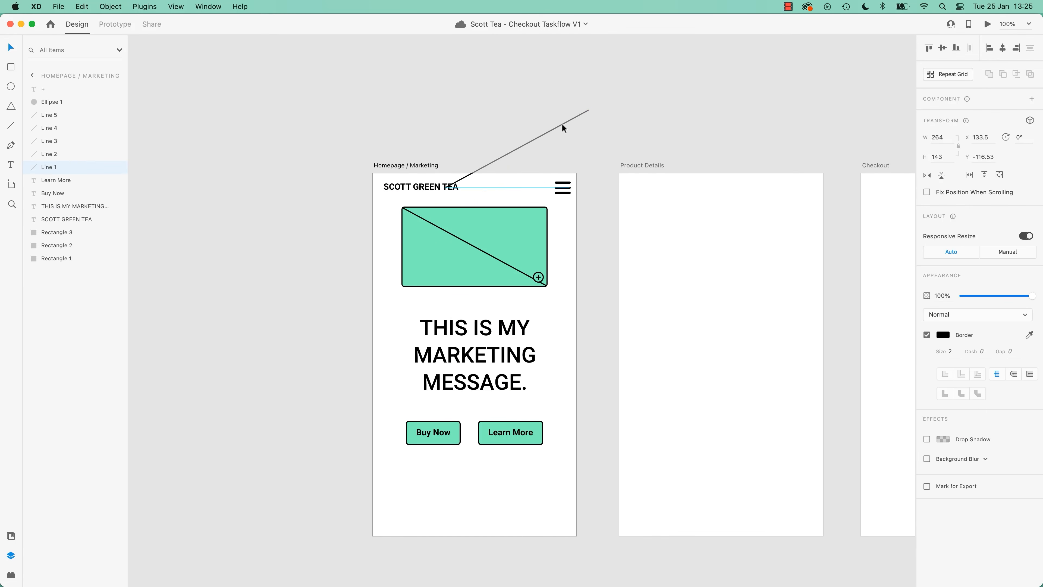
{"action": "key", "text": "super+z"}
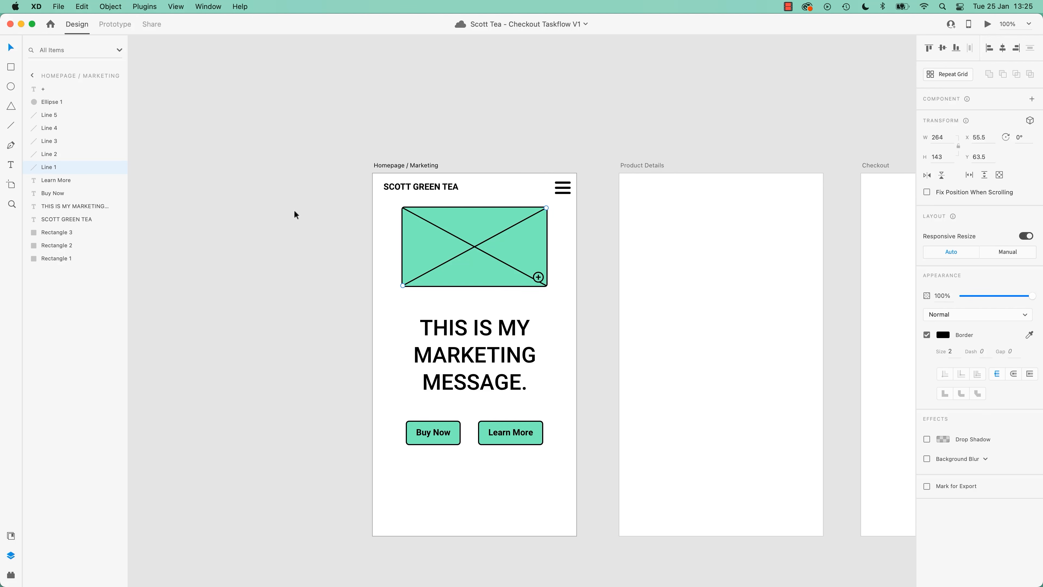
{"action": "left_click", "coordinate": [316, 243]}
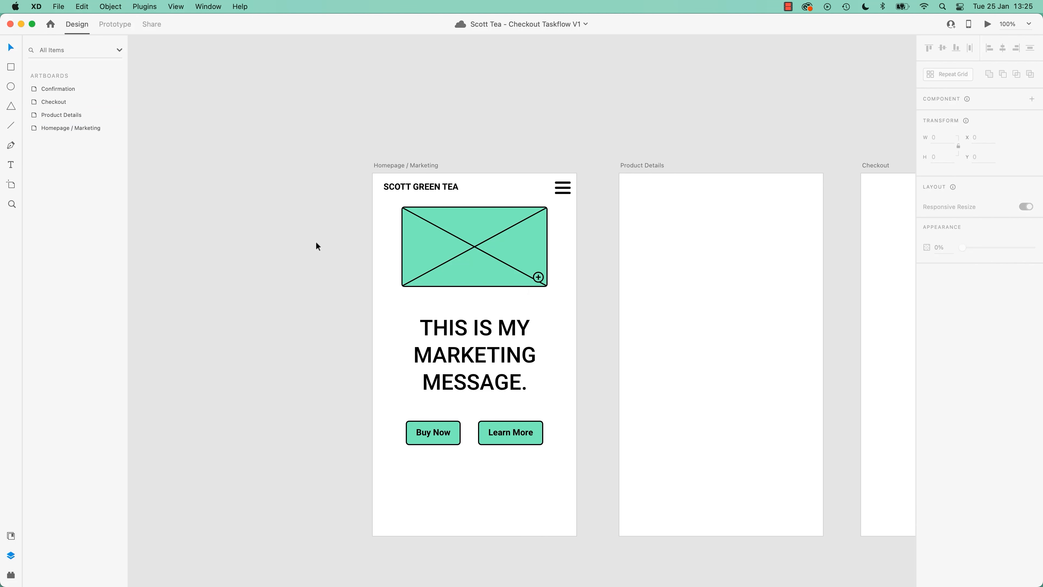
Draw a rectangle about 237 by 187 in the upper part of the Product Details artboard
{"action": "left_click", "coordinate": [11, 67]}
{"action": "left_click_drag", "start_coordinate": [670, 229], "coordinate": [798, 330]}
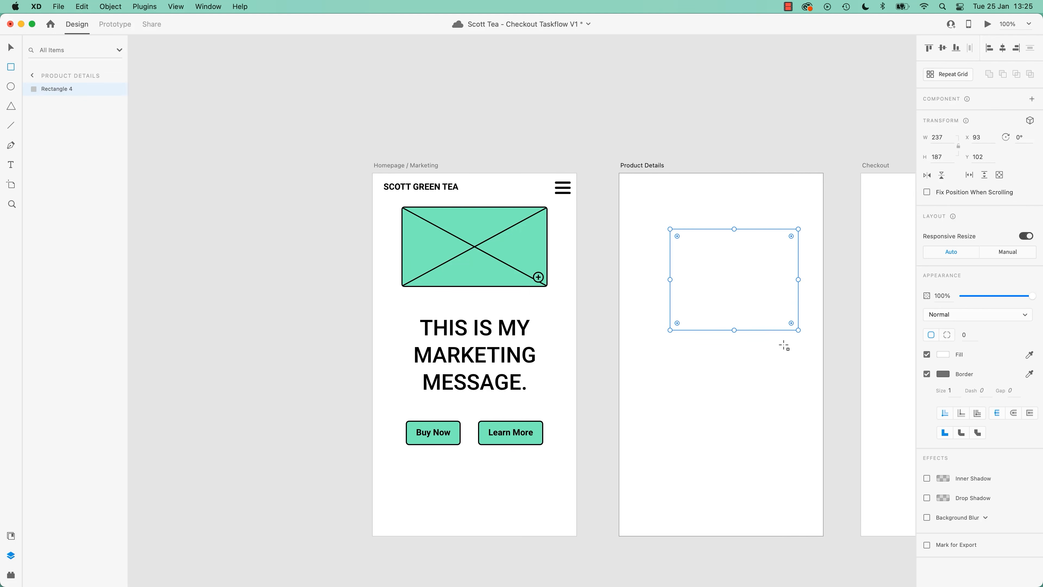
{"action": "left_click", "coordinate": [678, 368]}
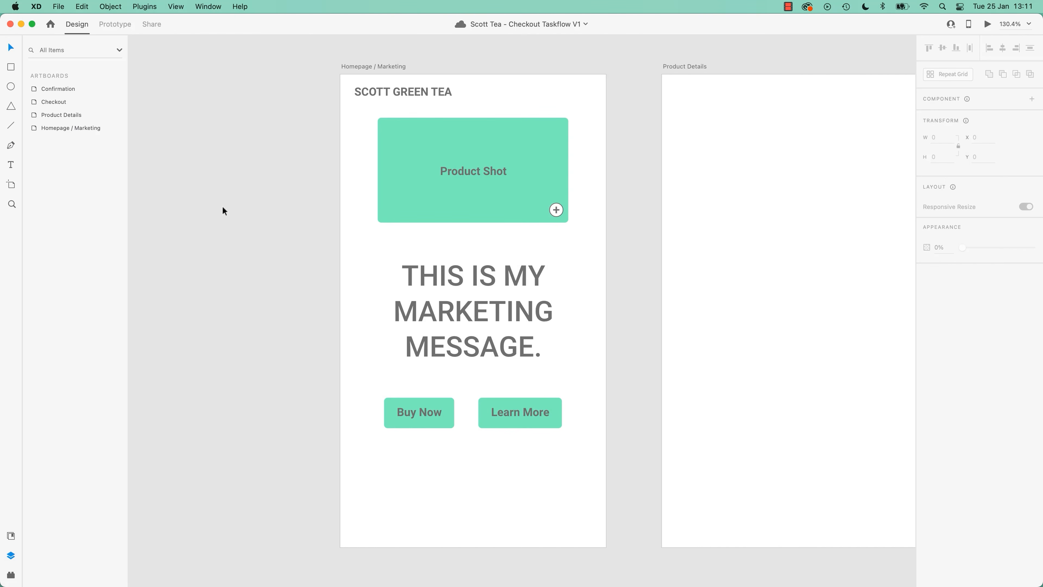
Draw a triangle about 111 by 85 below the homepage buttons and delete it
{"action": "left_click", "coordinate": [14, 107]}
{"action": "left_click_drag", "start_coordinate": [413, 458], "coordinate": [492, 519]}
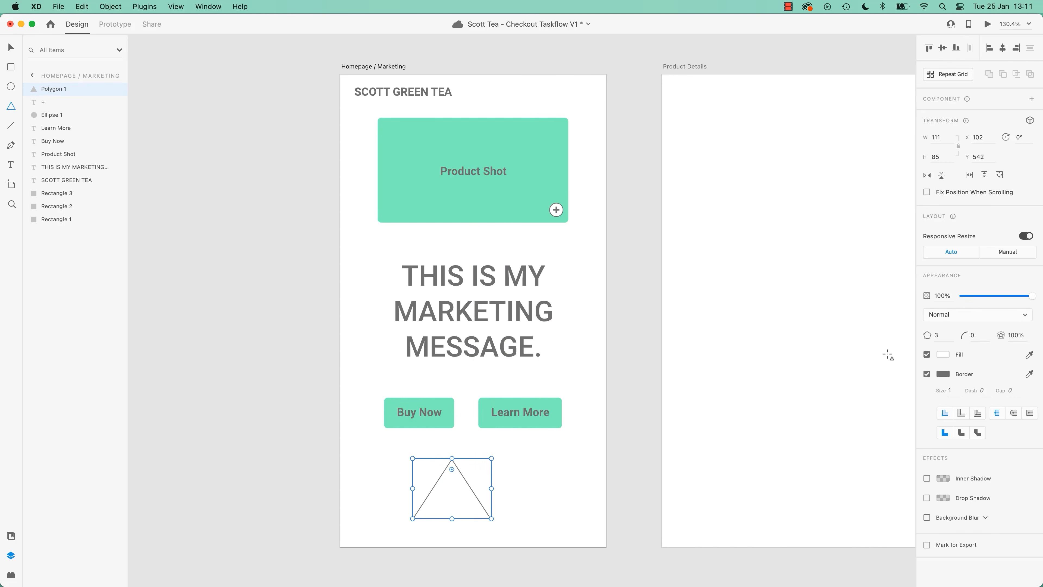
{"action": "key", "text": "Delete"}
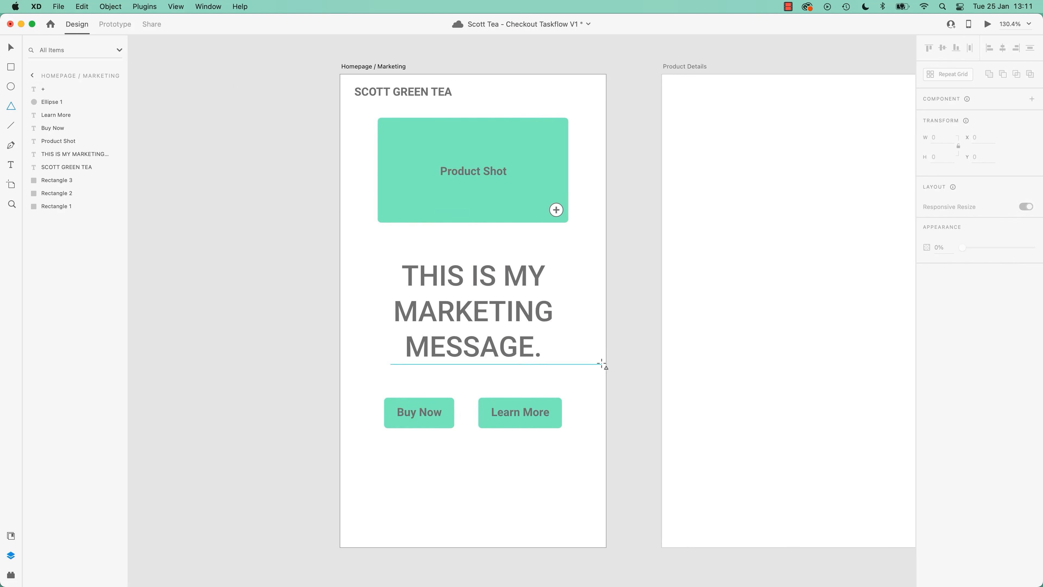
{"action": "left_click", "coordinate": [11, 48]}
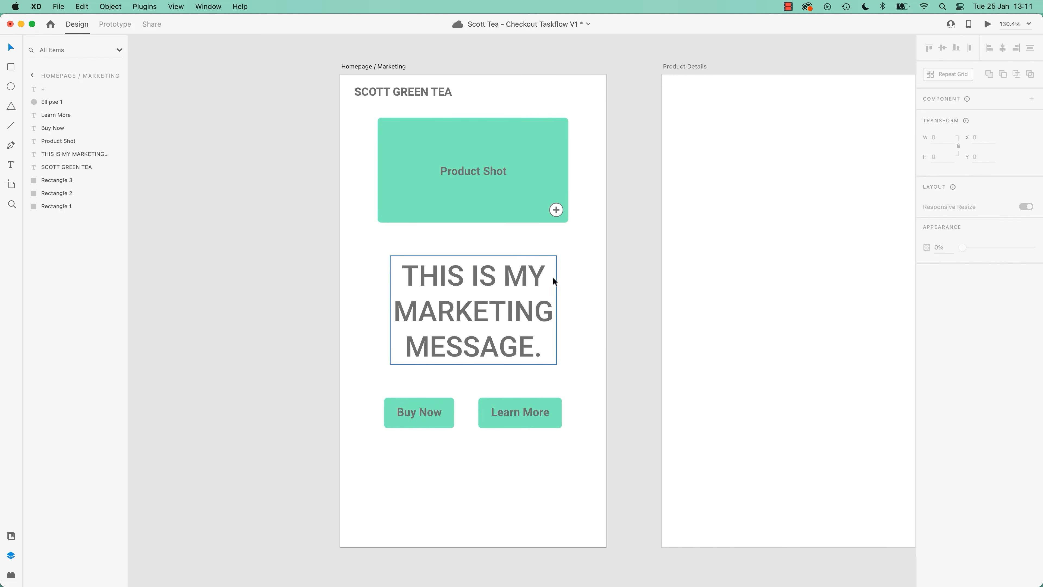
Turn on the Product Shot box's border and set its colour to black
{"action": "left_click", "coordinate": [495, 214]}
{"action": "key", "text": "super+3"}
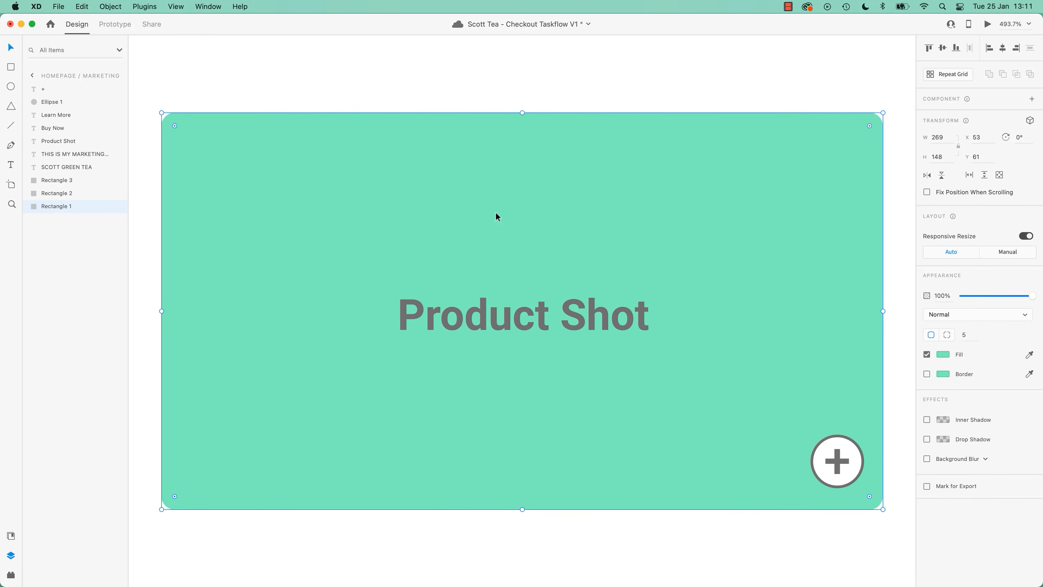
{"action": "key", "text": "super+minus"}
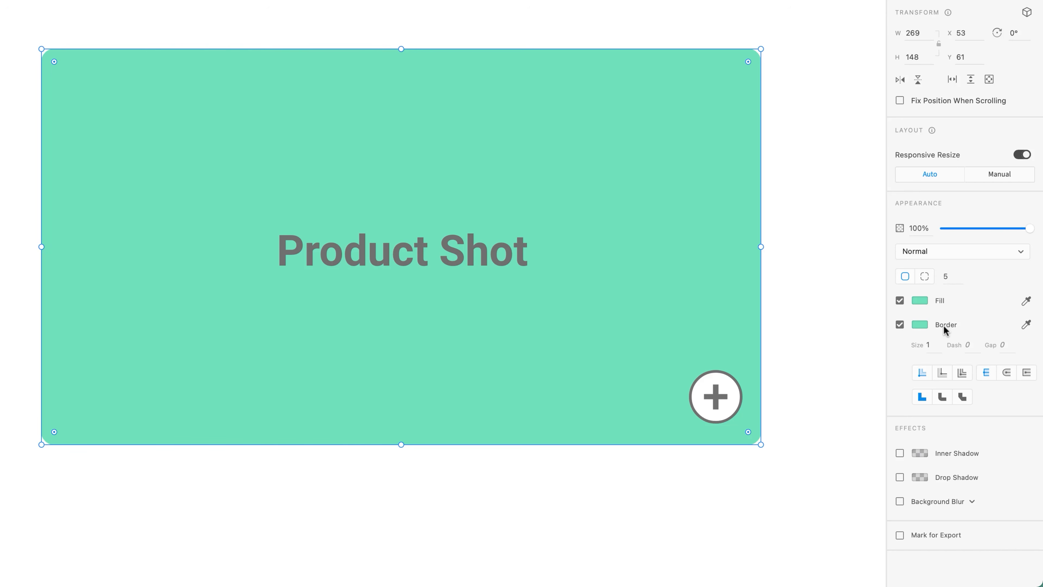
{"action": "left_click", "coordinate": [916, 328]}
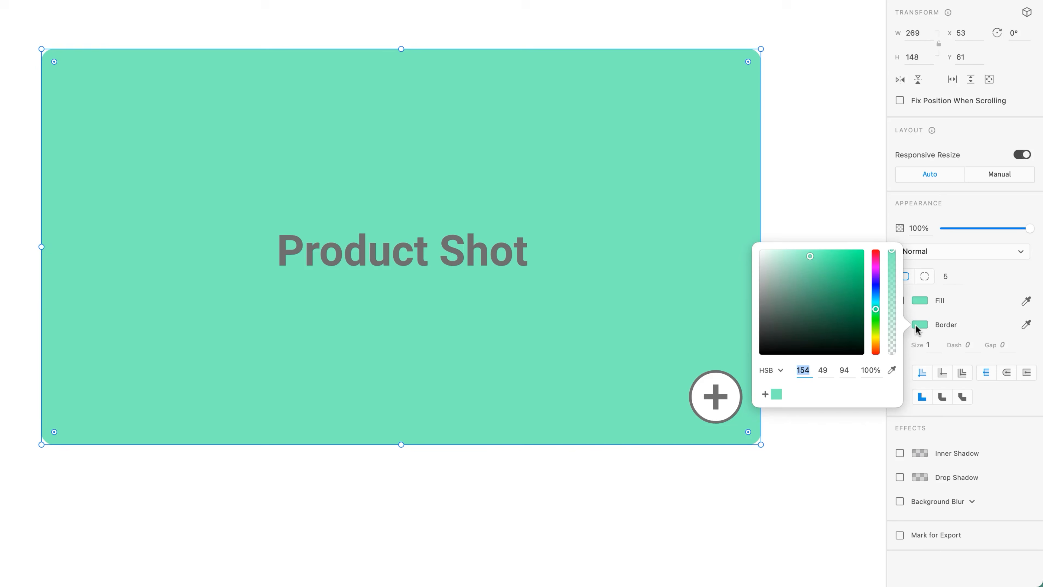
{"action": "left_click_drag", "start_coordinate": [794, 287], "coordinate": [749, 386]}
{"action": "left_click", "coordinate": [973, 303]}
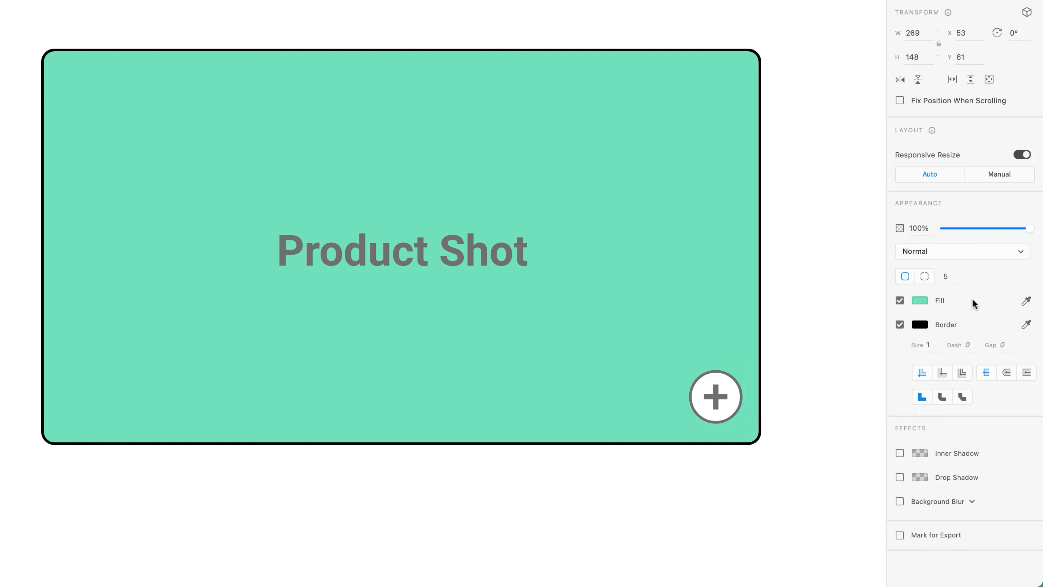
Set the Product Shot box's border size to 10
{"action": "left_click", "coordinate": [936, 347]}
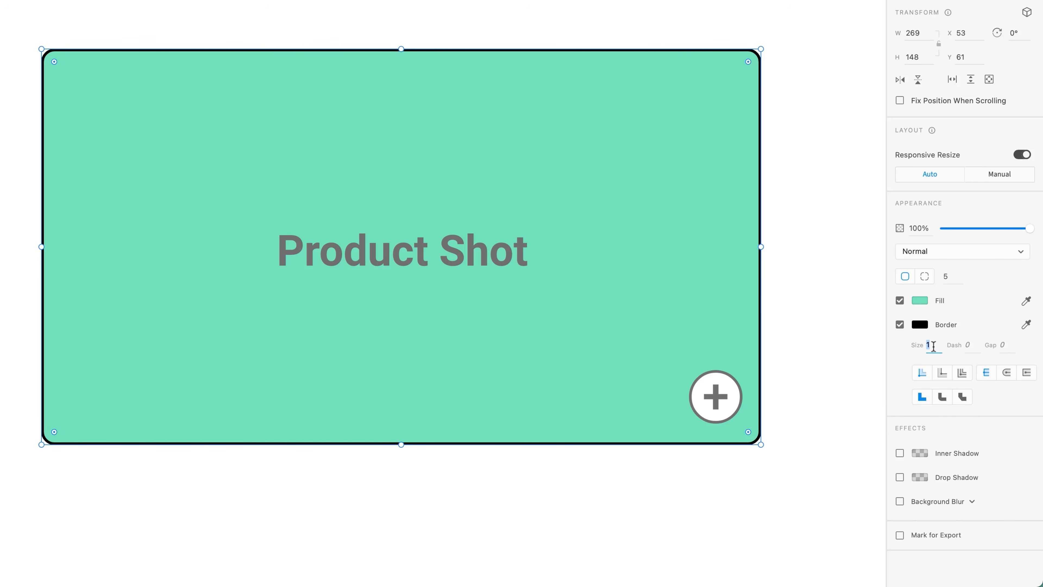
{"action": "type", "text": "10"}
{"action": "key", "text": "Return"}
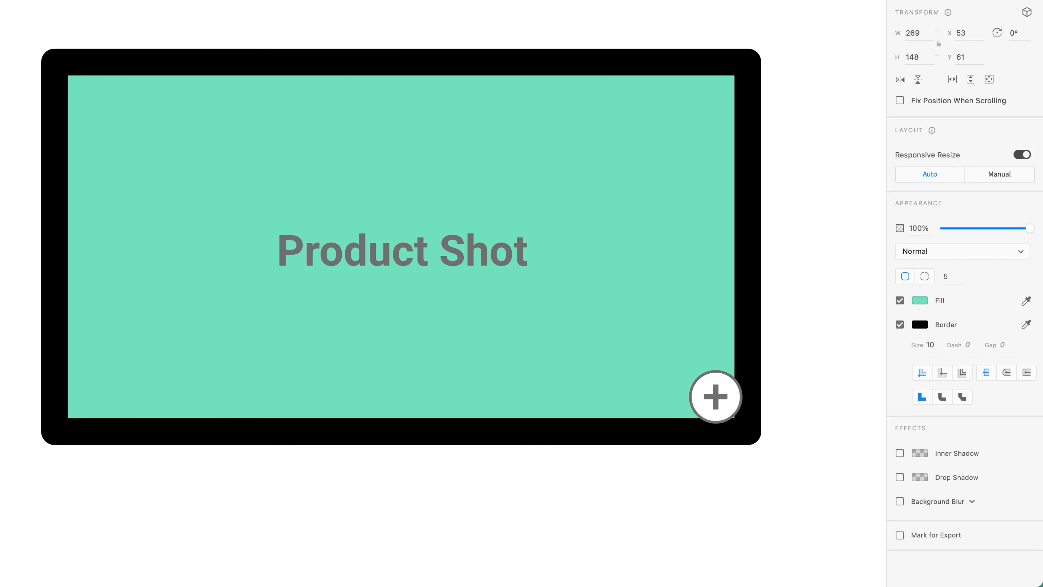
Set the green rectangle's border size to 13
{"action": "left_click", "coordinate": [930, 345]}
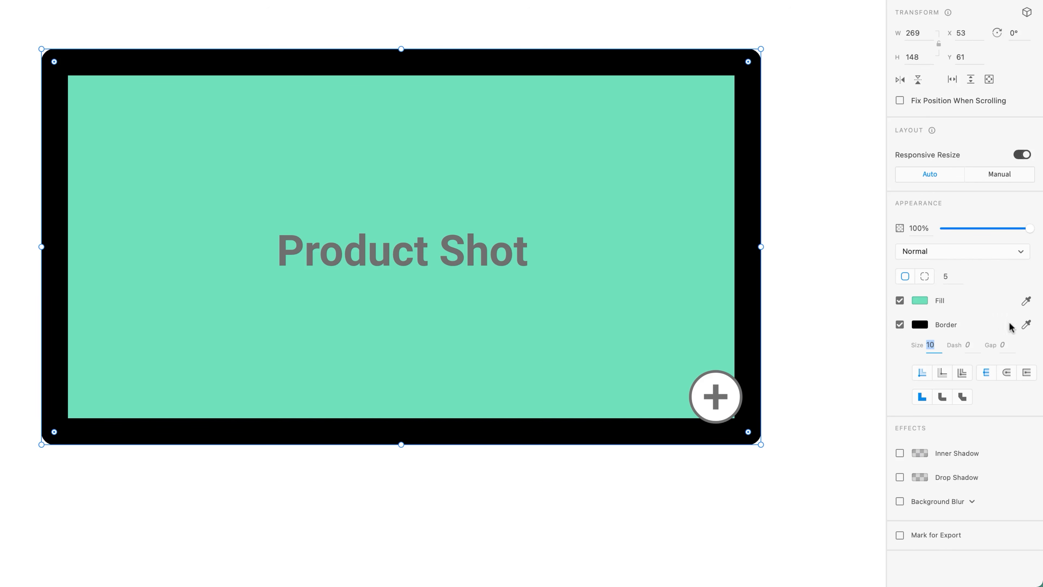
{"action": "left_click", "coordinate": [940, 345]}
{"action": "key", "text": "Up"}
{"action": "key", "text": "Up"}
{"action": "key", "text": "Up"}
{"action": "key", "text": "Up"}
{"action": "key", "text": "Up"}
{"action": "key", "text": "Up"}
{"action": "key", "text": "Up"}
{"action": "key", "text": "Up"}
{"action": "key", "text": "Up"}
{"action": "key", "text": "Up"}
{"action": "key", "text": "Down"}
{"action": "key", "text": "Down"}
{"action": "key", "text": "Down"}
{"action": "key", "text": "Down"}
{"action": "key", "text": "Down"}
{"action": "key", "text": "Down"}
{"action": "key", "text": "Down"}
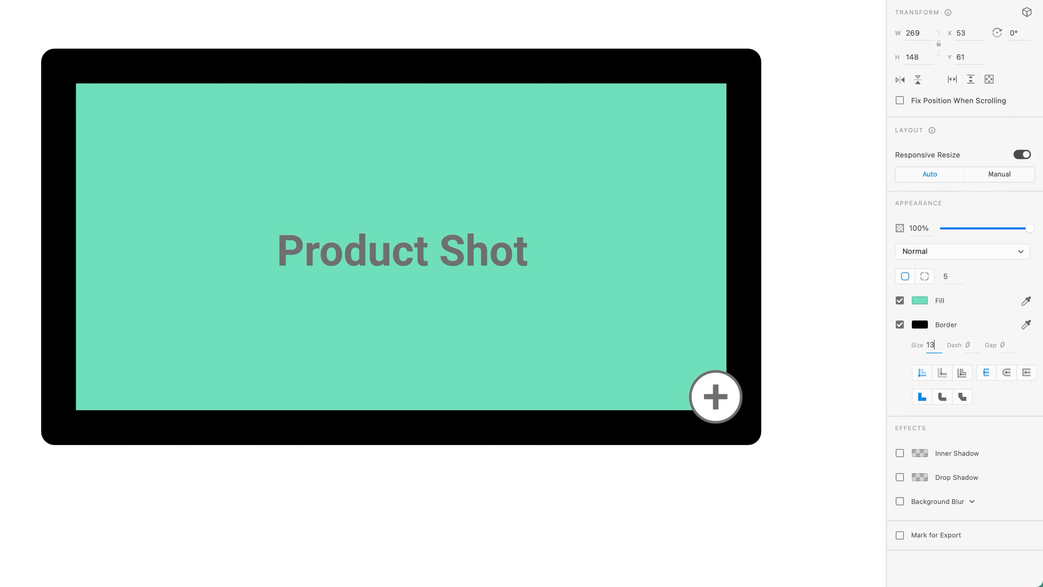
{"action": "key", "text": "Return"}
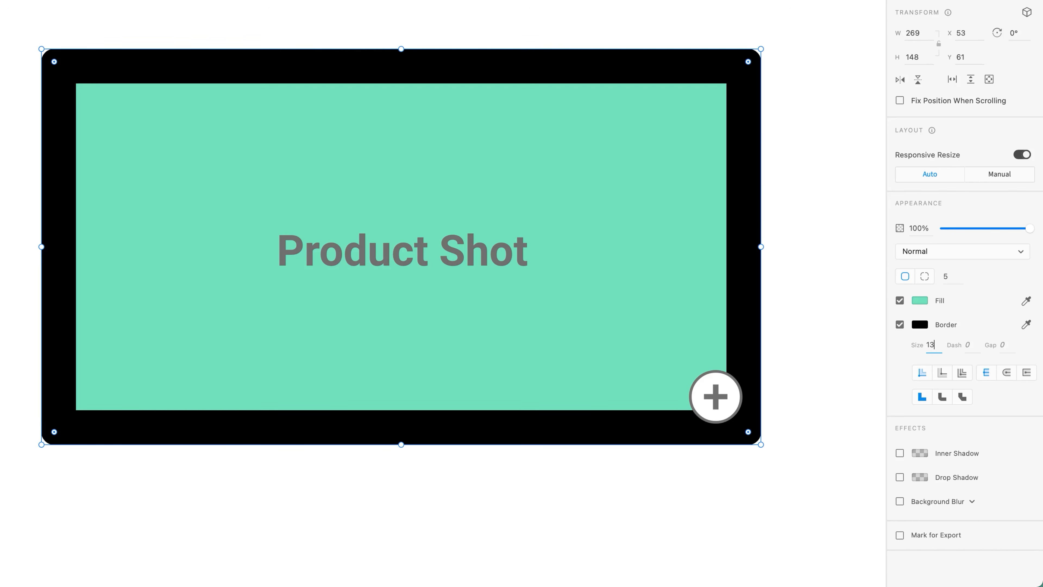
Set the green rectangle's border size to 2
{"action": "key", "text": "Down"}
{"action": "key", "text": "Down"}
{"action": "key", "text": "Down"}
{"action": "key", "text": "Down"}
{"action": "key", "text": "Down"}
{"action": "key", "text": "Down"}
{"action": "key", "text": "Down"}
{"action": "key", "text": "Down"}
{"action": "key", "text": "Down"}
{"action": "key", "text": "Down"}
{"action": "key", "text": "Down"}
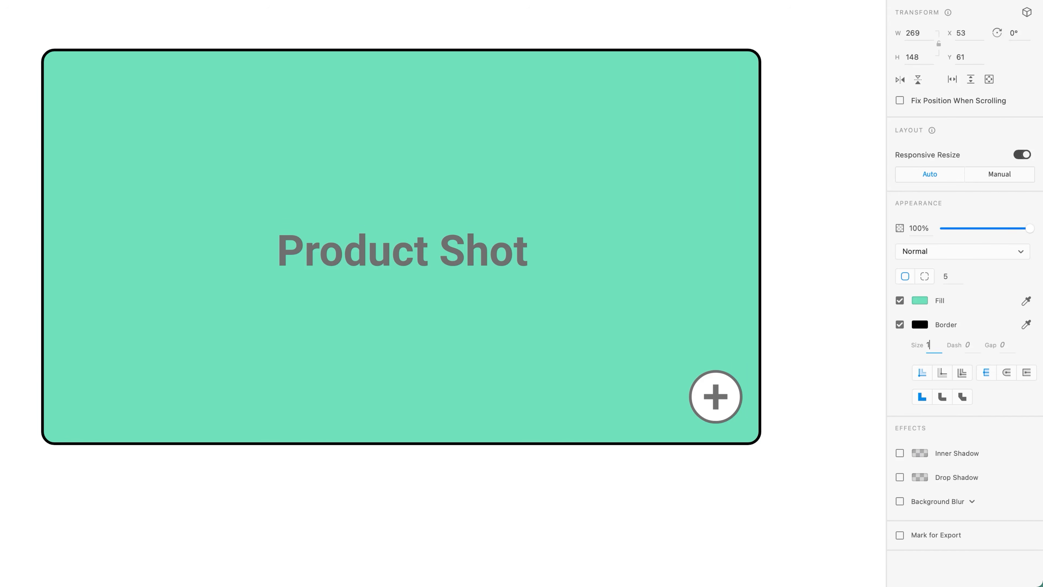
{"action": "key", "text": "Return"}
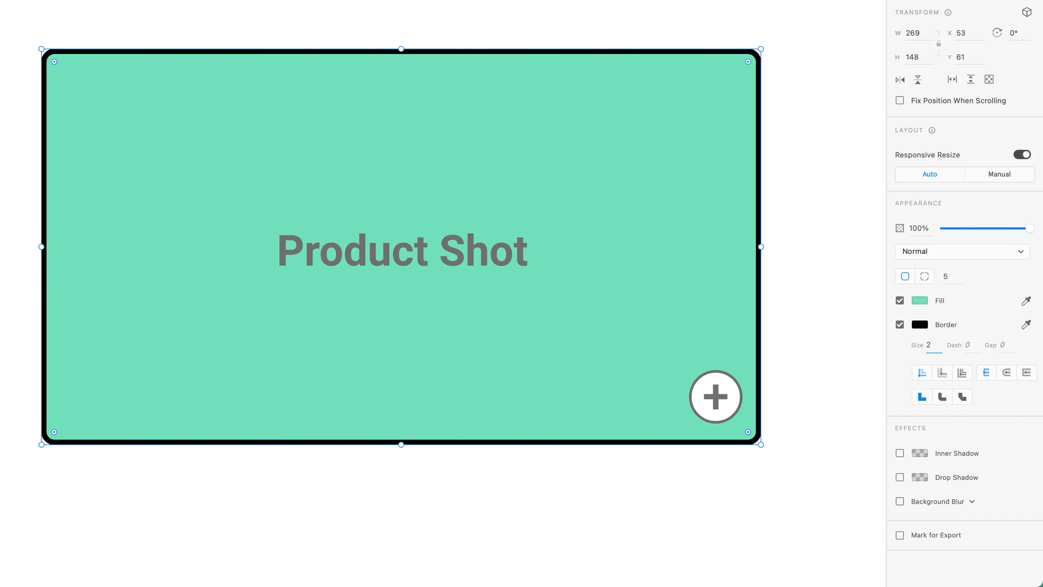
Raise the rectangle's border size to 22 and further in increments of ten, and bring it back to 2
{"action": "left_click", "coordinate": [937, 349]}
{"action": "type", "text": "2"}
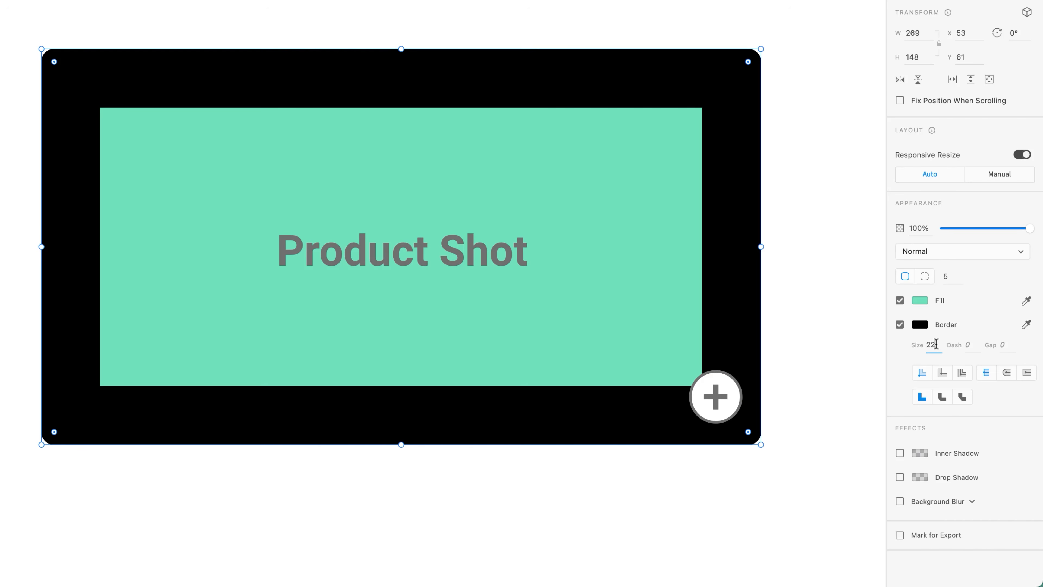
{"action": "key", "text": "shift+Up"}
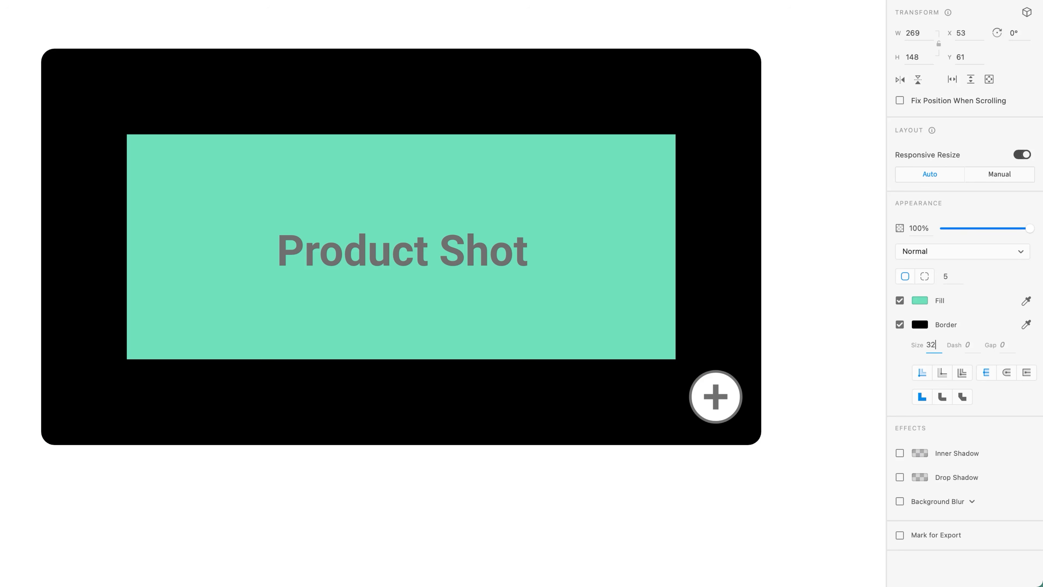
{"action": "key", "text": "shift+Up"}
{"action": "key", "text": "shift+Down"}
{"action": "key", "text": "shift+Down"}
{"action": "key", "text": "shift+Down"}
{"action": "key", "text": "shift+Down"}
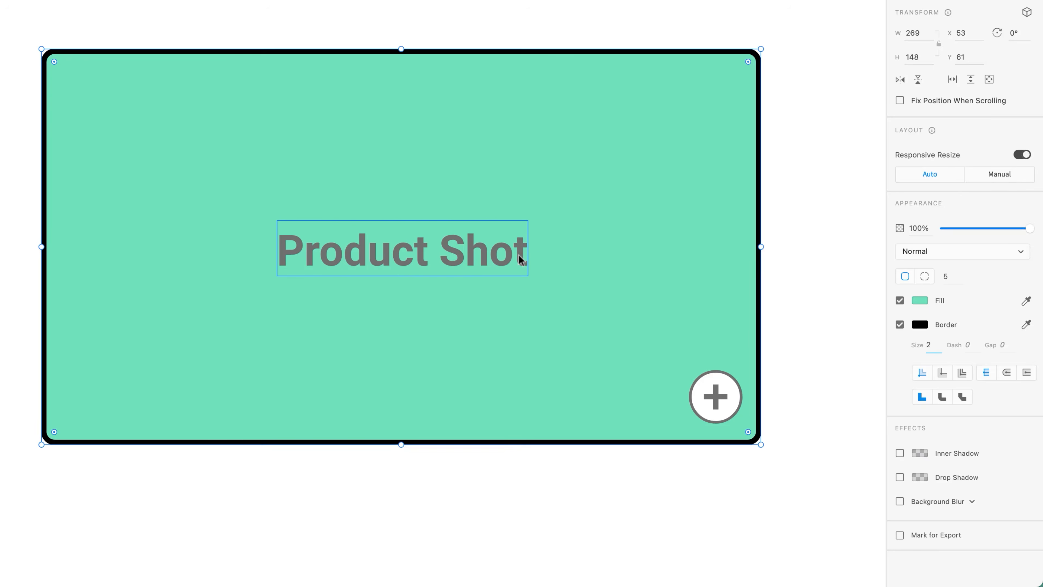
Enlarge the "Product Shot" text to font size 42
{"action": "left_click", "coordinate": [499, 259]}
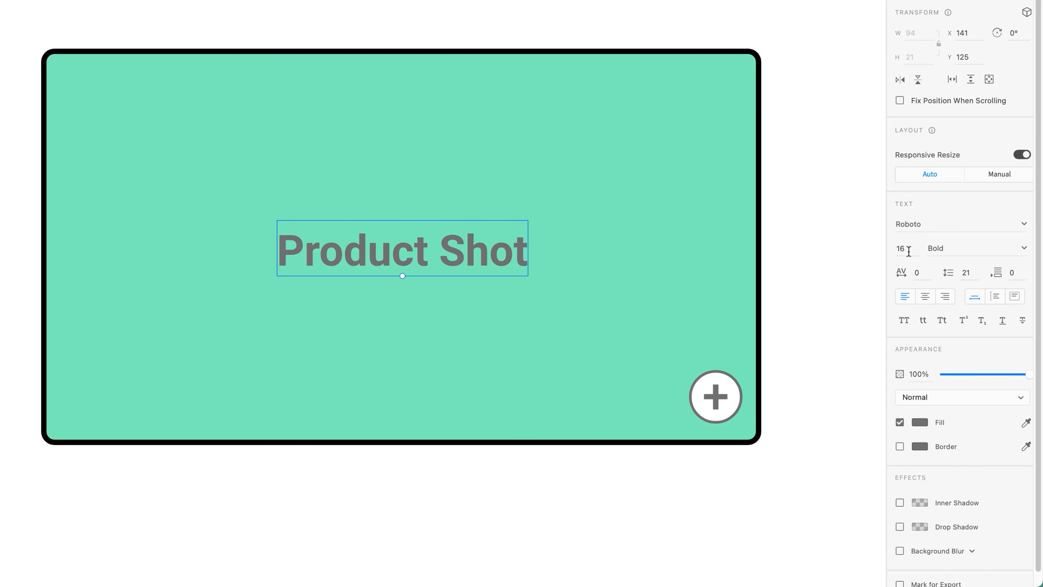
{"action": "key", "text": "Up"}
{"action": "key", "text": "Up"}
{"action": "key", "text": "Up"}
{"action": "key", "text": "Up"}
{"action": "key", "text": "Up"}
{"action": "key", "text": "Up"}
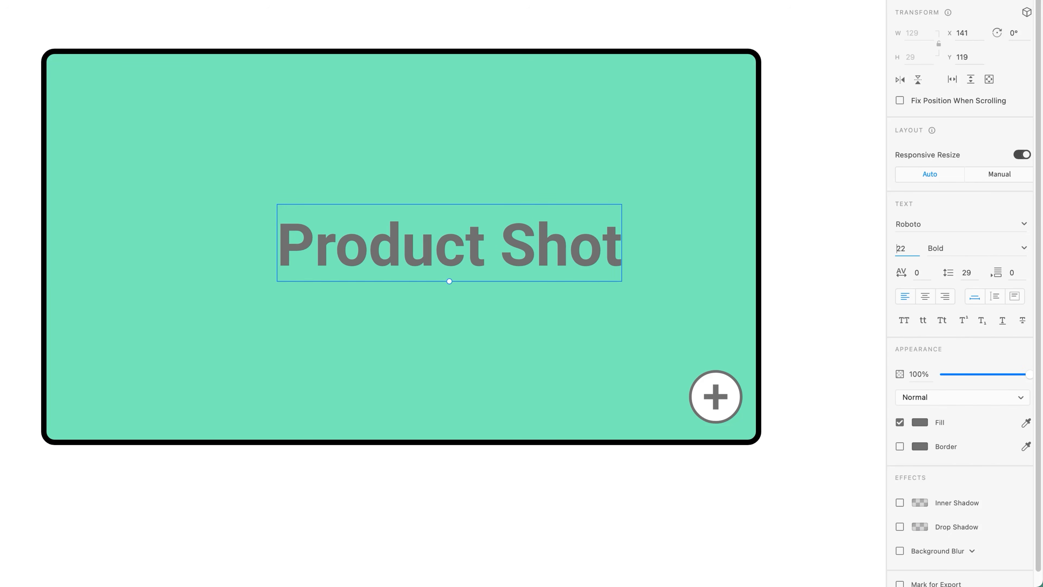
{"action": "key", "text": "shift+Up"}
{"action": "key", "text": "shift+Up"}
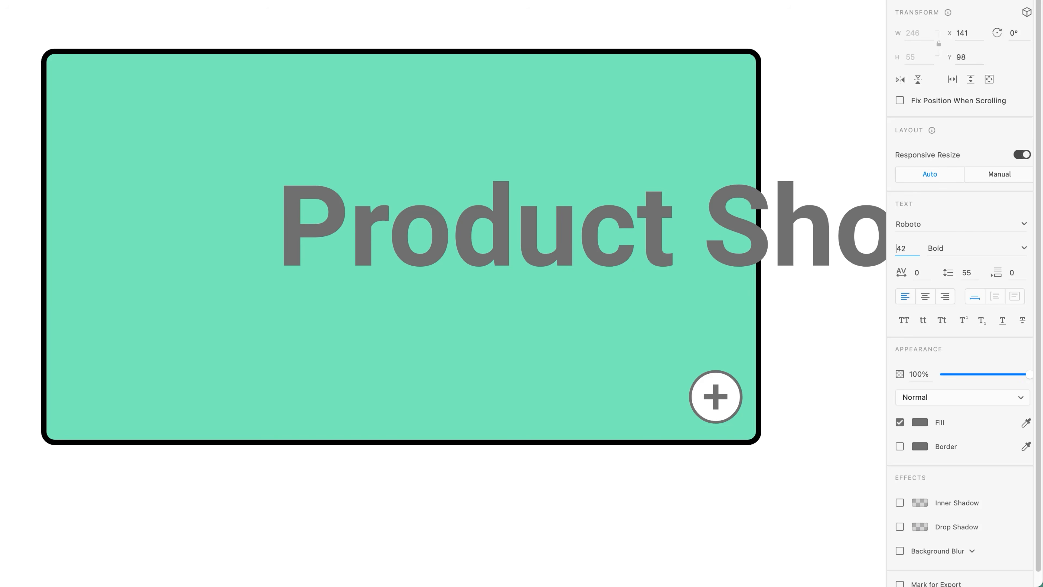
Reduce the "Product Shot" text to font size 12
{"action": "key", "text": "shift+Down"}
{"action": "key", "text": "shift+Down"}
{"action": "key", "text": "shift+Down"}
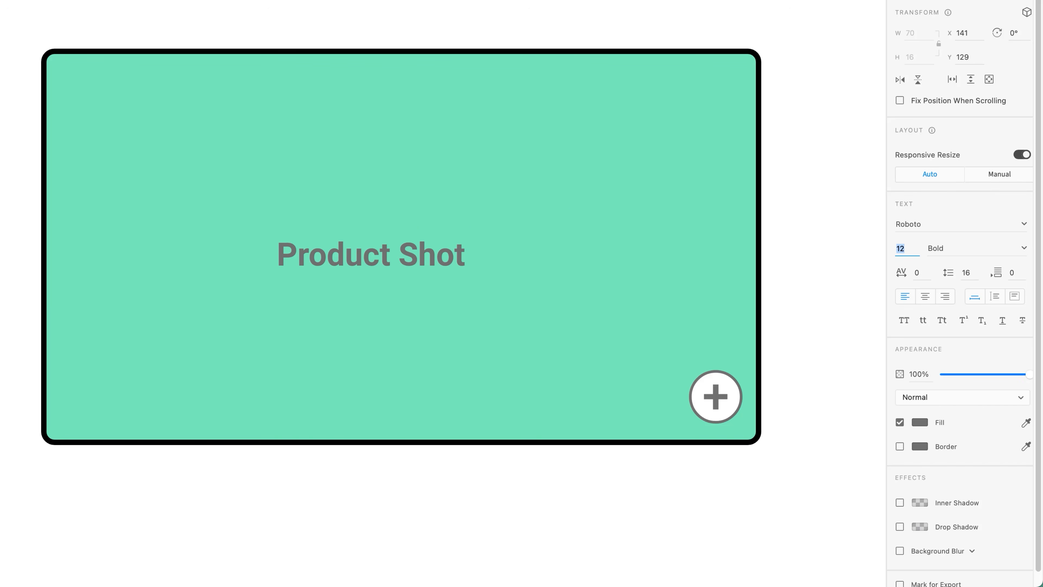
Set the X position of the "Product Shot" text to 195
{"action": "left_click", "coordinate": [974, 34]}
{"action": "key", "text": "Up"}
{"action": "key", "text": "Up"}
{"action": "key", "text": "Up"}
{"action": "key", "text": "Up"}
{"action": "key", "text": "Up"}
{"action": "key", "text": "Up"}
{"action": "key", "text": "Up"}
{"action": "key", "text": "Up"}
{"action": "key", "text": "Up"}
{"action": "key", "text": "Up"}
{"action": "key", "text": "Up"}
{"action": "key", "text": "Up"}
{"action": "key", "text": "Up"}
{"action": "key", "text": "Up"}
{"action": "key", "text": "shift+Up"}
{"action": "key", "text": "shift+Up"}
{"action": "key", "text": "shift+Up"}
{"action": "key", "text": "shift+Up"}
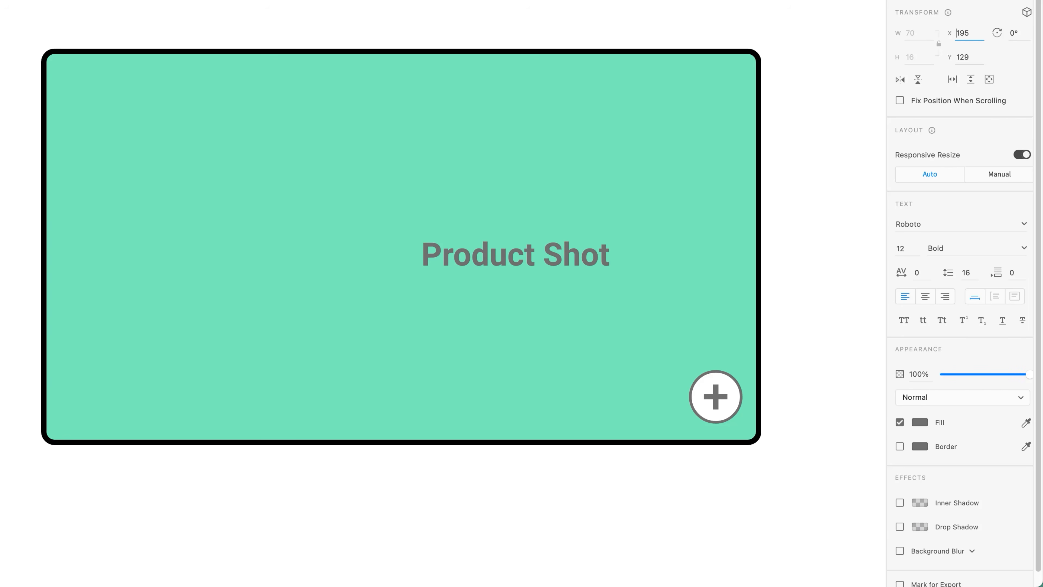
Move the "Product Shot" text back to the centre of the green rectangle
{"action": "left_click", "coordinate": [850, 264]}
{"action": "left_click", "coordinate": [597, 254]}
{"action": "left_click_drag", "start_coordinate": [575, 246], "coordinate": [465, 239]}
Give the green rectangle a dashed border with a dash of 5 and a gap of 1
{"action": "left_click", "coordinate": [564, 354]}
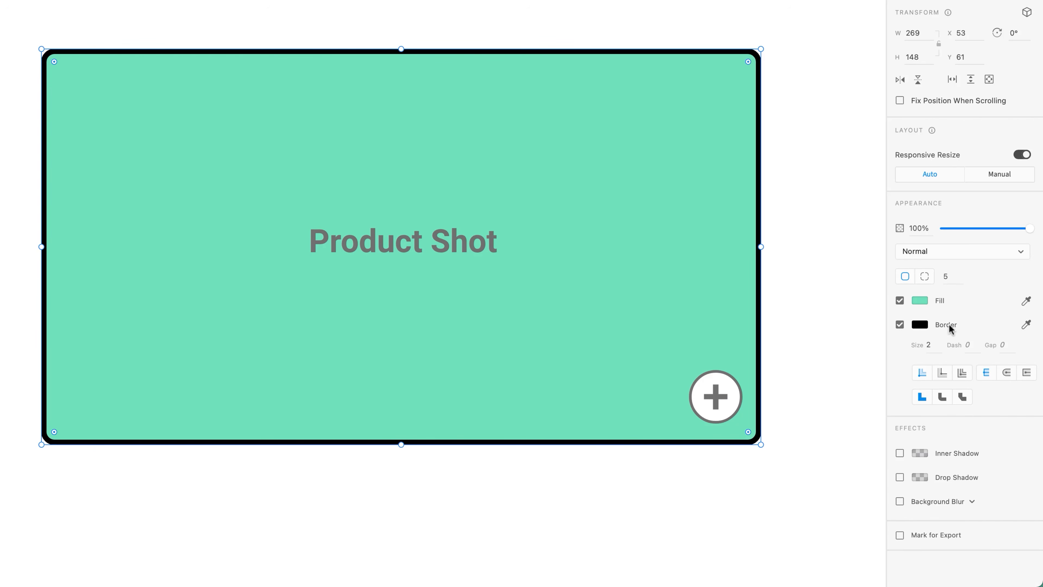
{"action": "left_click", "coordinate": [968, 345]}
{"action": "type", "text": "5"}
{"action": "key", "text": "Return"}
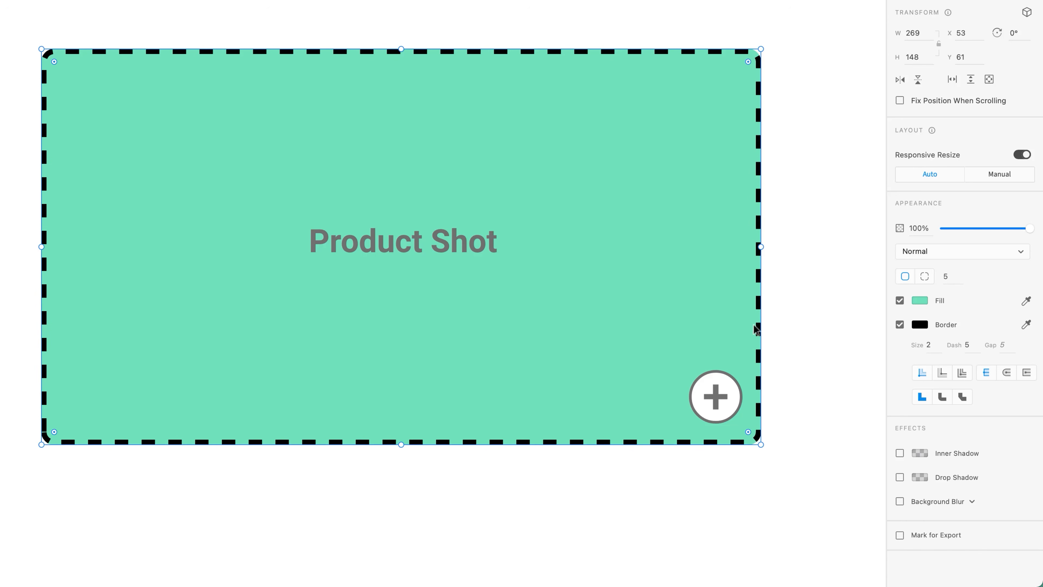
{"action": "left_click", "coordinate": [1001, 349]}
{"action": "type", "text": "1"}
{"action": "key", "text": "Return"}
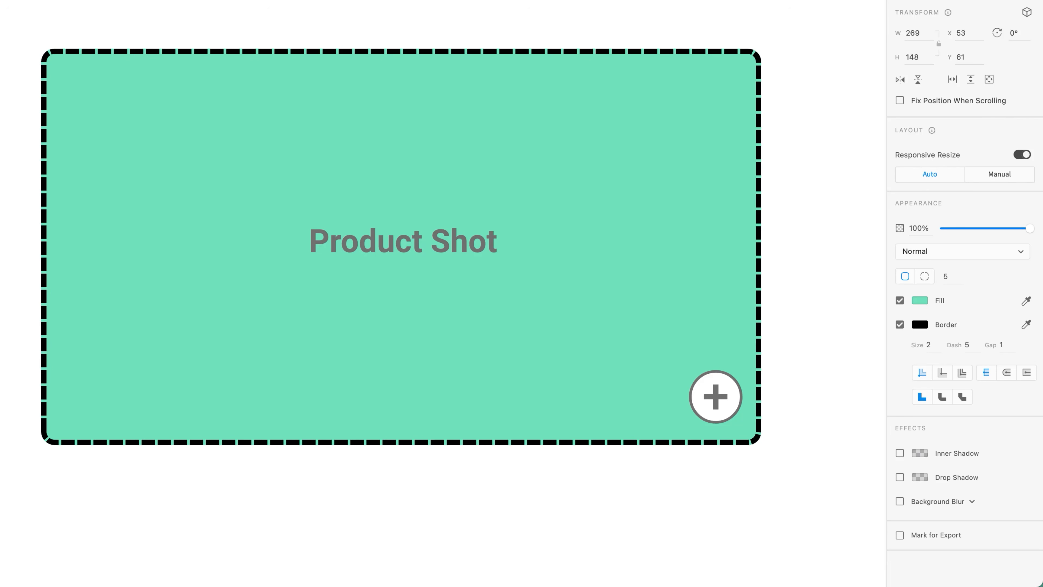
Widen the gap of the rectangle's dashed border to 15
{"action": "left_click", "coordinate": [1008, 345]}
{"action": "type", "text": "5"}
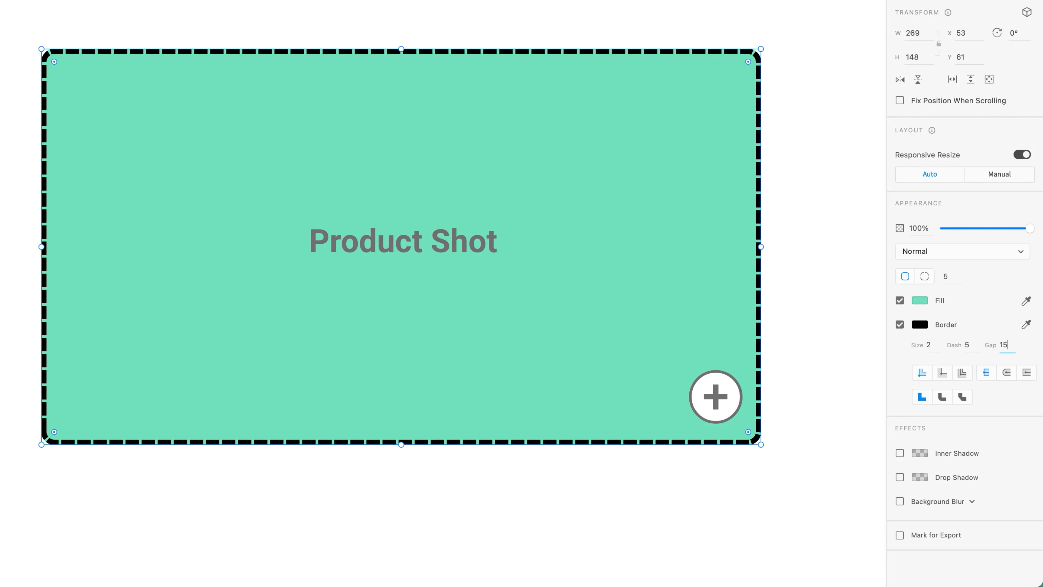
{"action": "key", "text": "Return"}
Make the rectangle's border solid again by setting both dash and gap to 0
{"action": "left_click", "coordinate": [978, 345]}
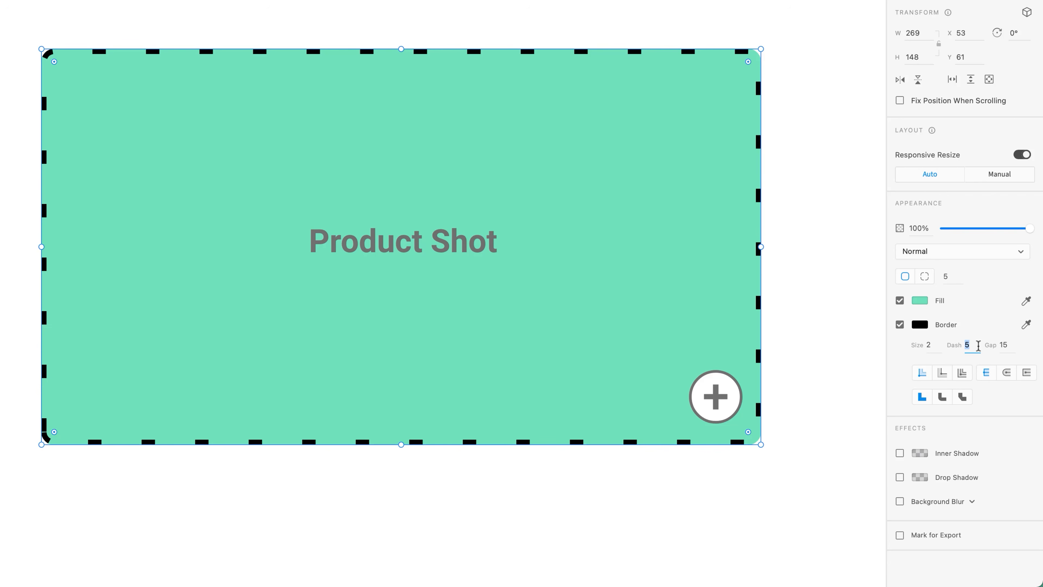
{"action": "type", "text": "0"}
{"action": "left_click", "coordinate": [1002, 345]}
{"action": "type", "text": "0"}
{"action": "key", "text": "Return"}
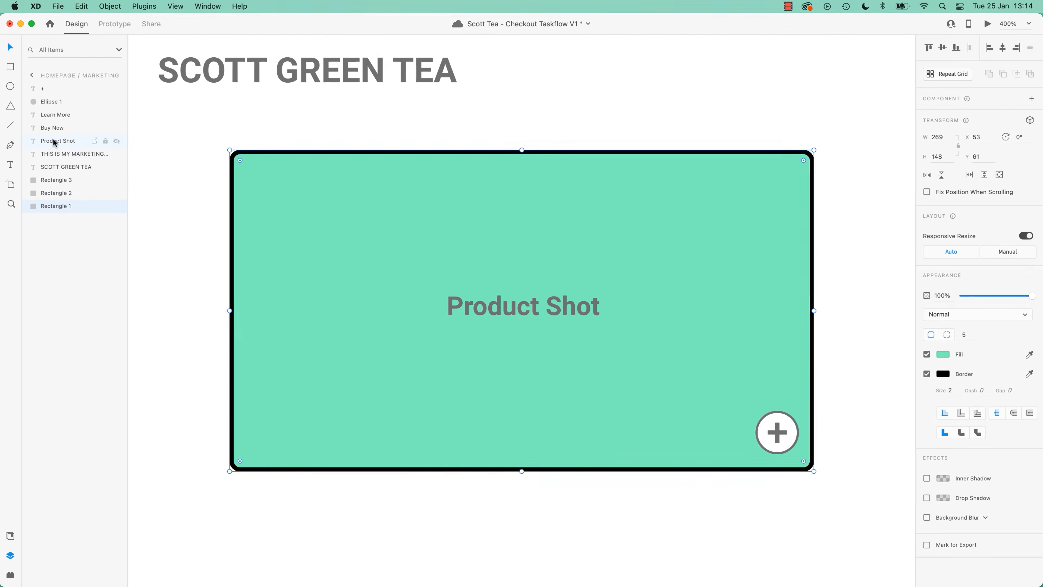
Draw a diagonal line from the rectangle's upper-right corner to its lower-left corner and make it black with a border size of 2
{"action": "left_click", "coordinate": [16, 125]}
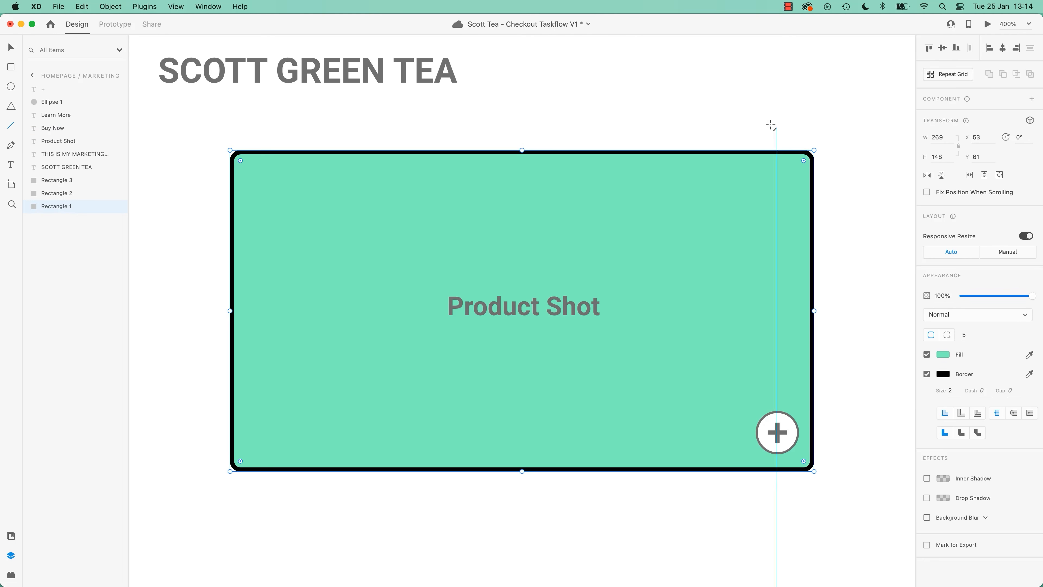
{"action": "mouse_move", "coordinate": [808, 155]}
{"action": "left_mouse_down"}
{"action": "mouse_move", "coordinate": [452, 351]}
{"action": "mouse_move", "coordinate": [256, 443]}
{"action": "mouse_move", "coordinate": [235, 465]}
{"action": "left_mouse_up"}
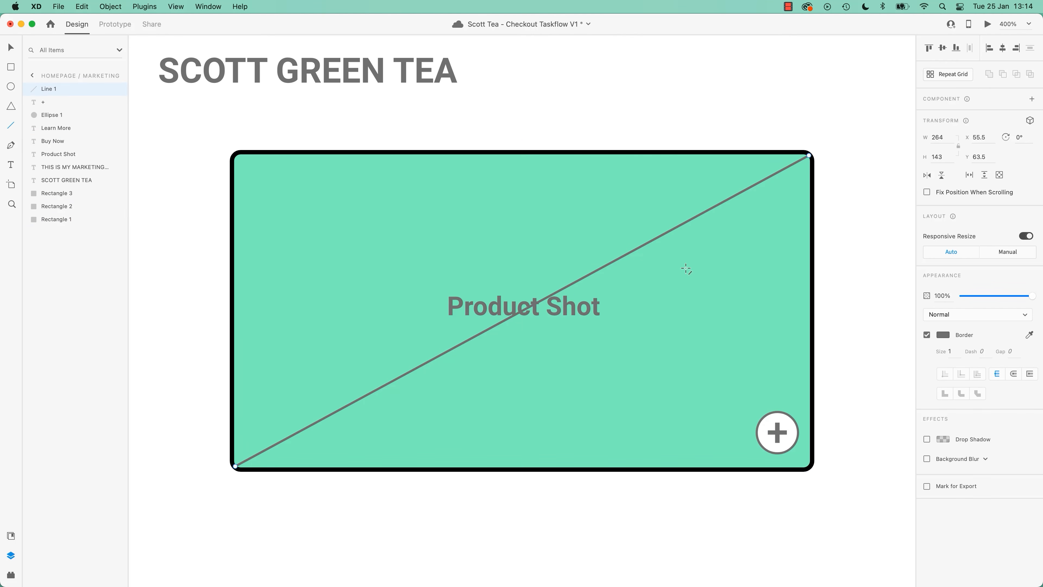
{"action": "left_click", "coordinate": [942, 335]}
{"action": "left_click_drag", "start_coordinate": [844, 322], "coordinate": [809, 368]}
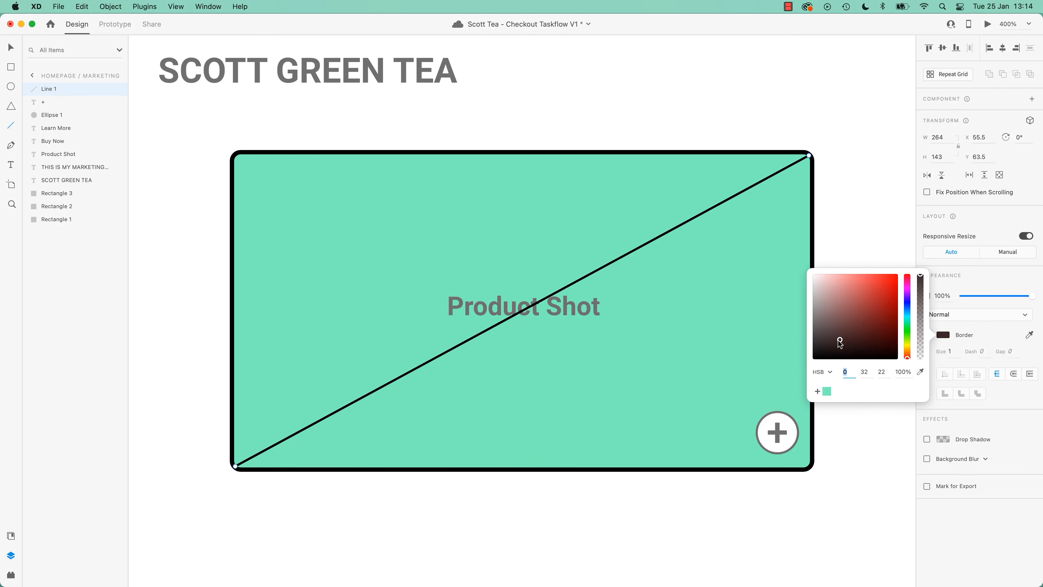
{"action": "left_click", "coordinate": [951, 333]}
{"action": "type", "text": "2"}
{"action": "key", "text": "Return"}
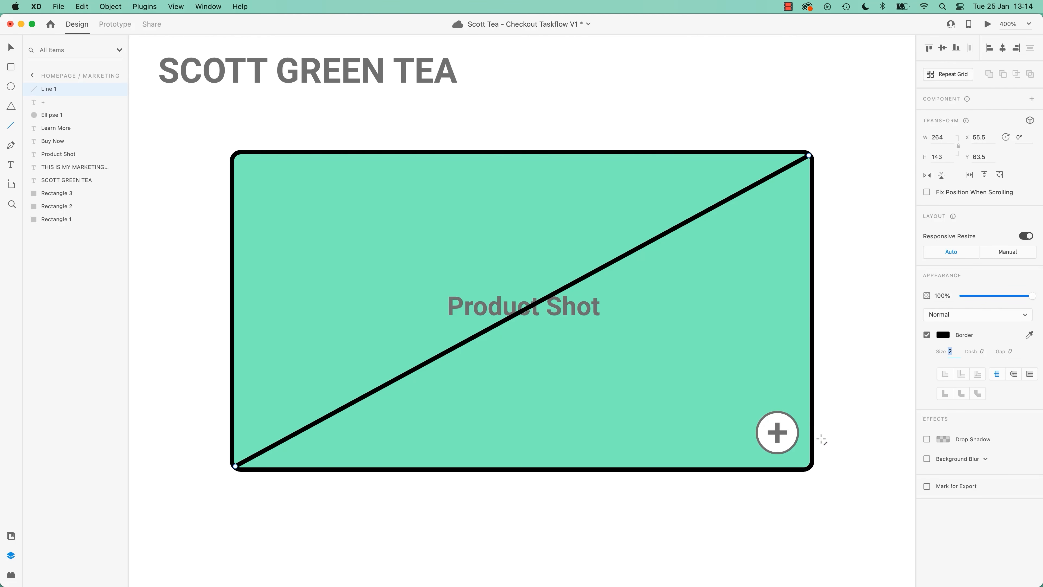
Delete the "Product Shot" text from the green rectangle
{"action": "left_click", "coordinate": [10, 47]}
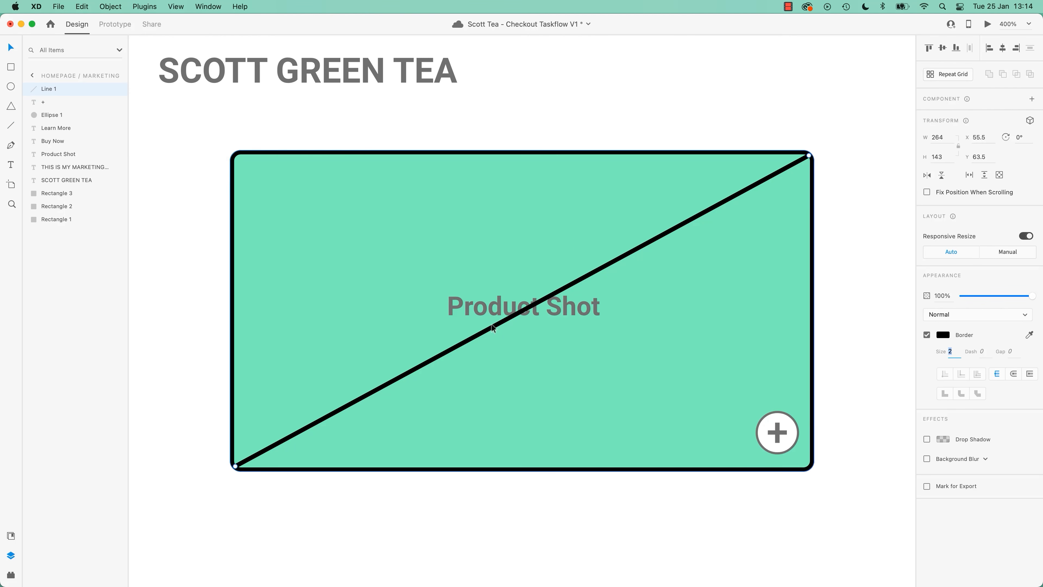
{"action": "left_click", "coordinate": [575, 314]}
{"action": "key", "text": "Delete"}
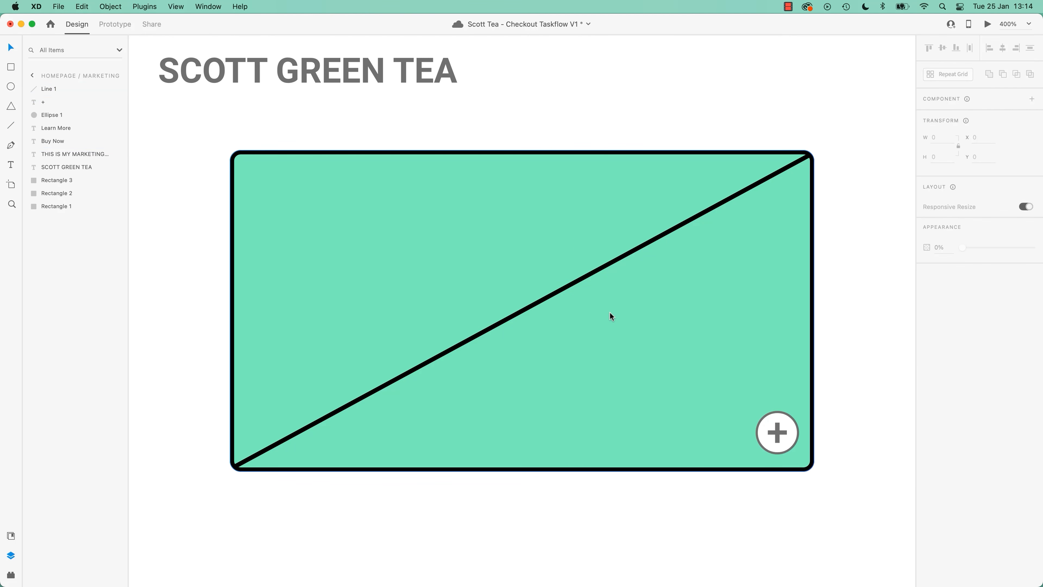
Draw a second diagonal line from the rectangle's upper-left corner to its lower-right corner and save the document
{"action": "left_click", "coordinate": [11, 126]}
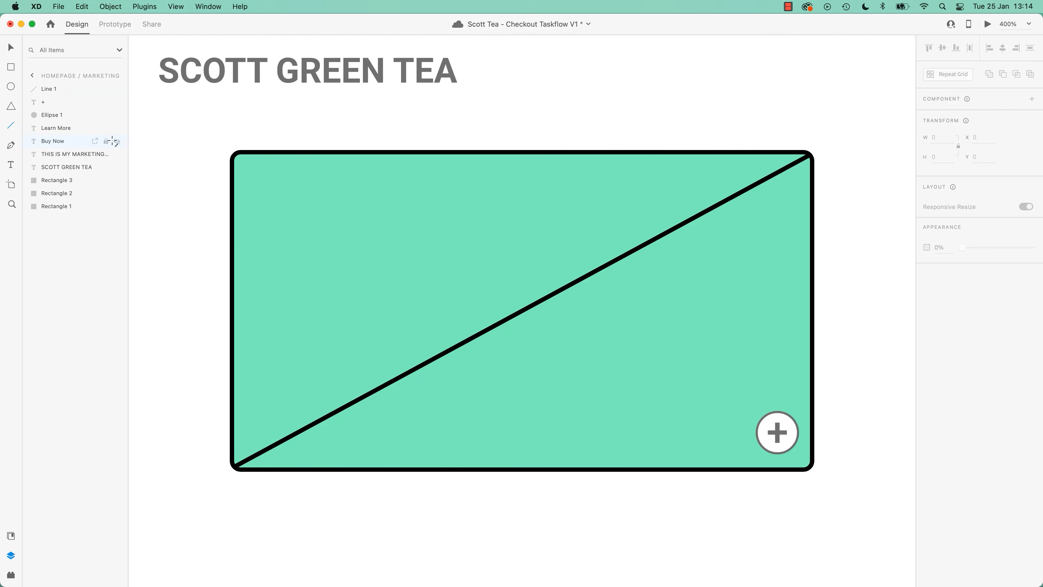
{"action": "mouse_move", "coordinate": [236, 155]}
{"action": "left_mouse_down"}
{"action": "mouse_move", "coordinate": [747, 463]}
{"action": "mouse_move", "coordinate": [808, 466]}
{"action": "left_mouse_up"}
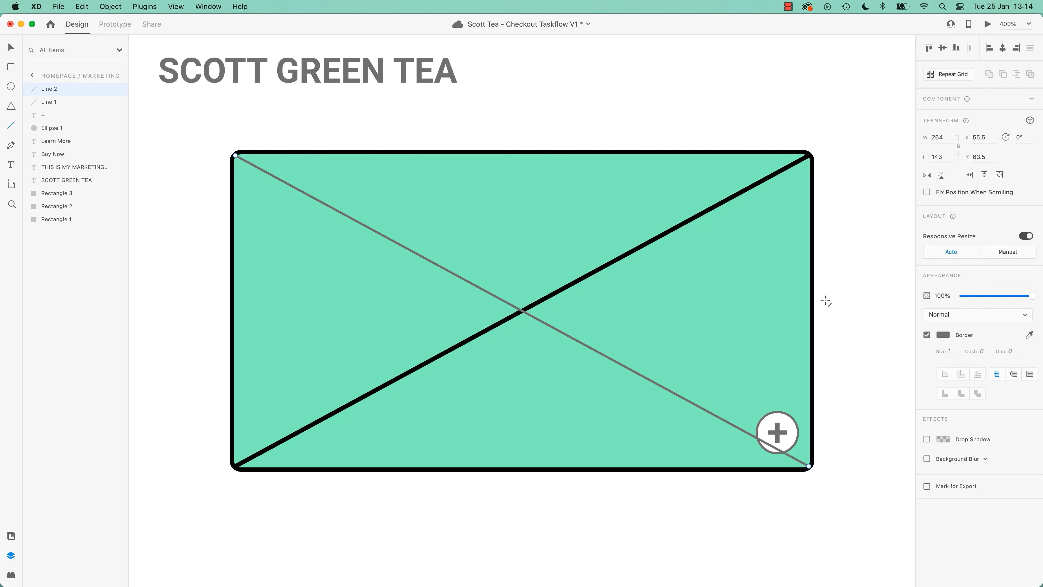
{"action": "key", "text": "super+s"}
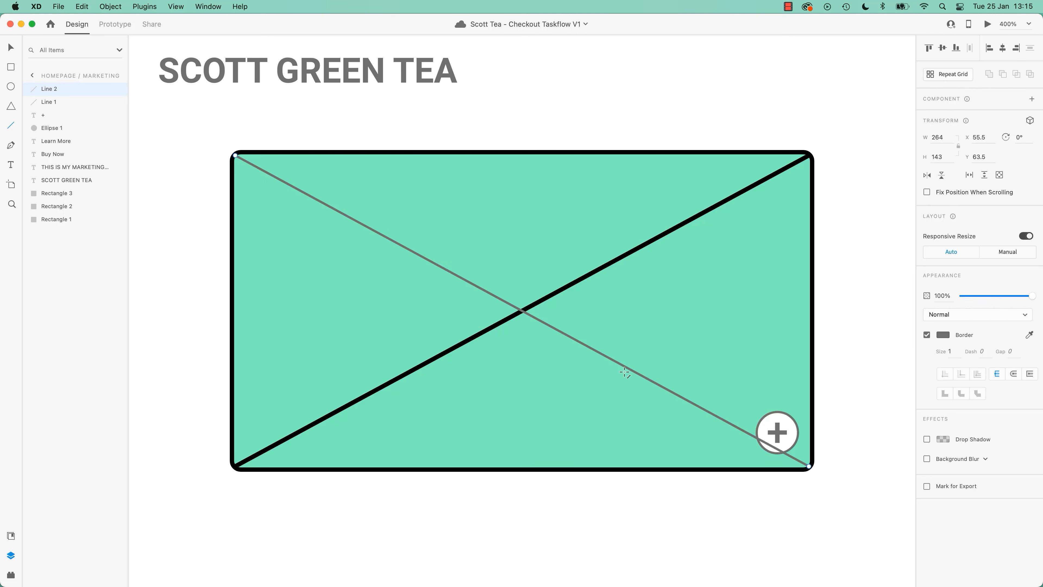
Draw a short slanted line about 51 by 59 inside the rectangle and undo it
{"action": "left_click_drag", "start_coordinate": [517, 227], "coordinate": [628, 355]}
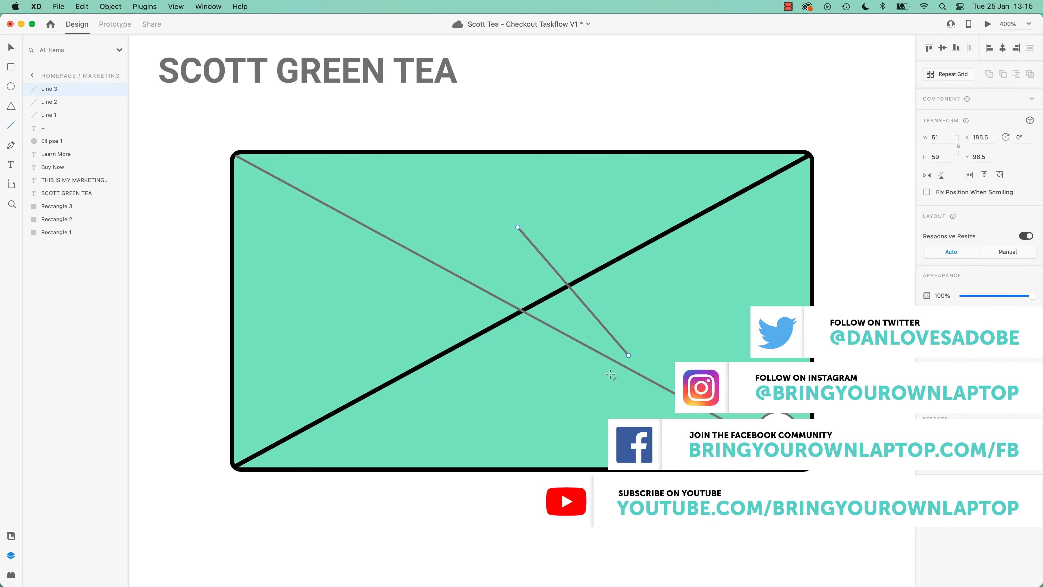
{"action": "key", "text": "super+z"}
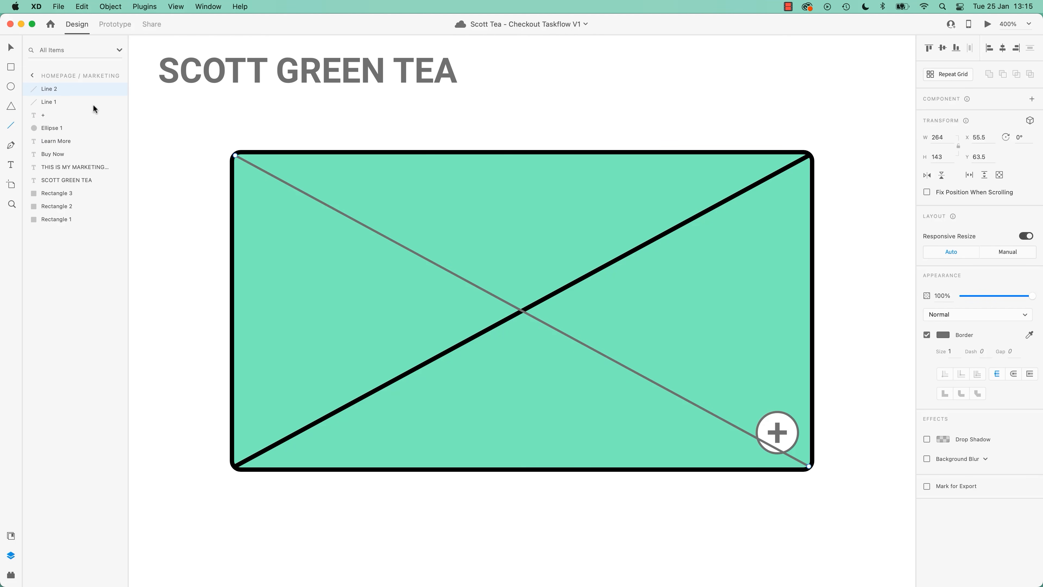
Duplicate the black diagonal line and place the copy to its left at about X -14.5, Y 71.5
{"action": "left_click", "coordinate": [11, 49]}
{"action": "left_click", "coordinate": [648, 243]}
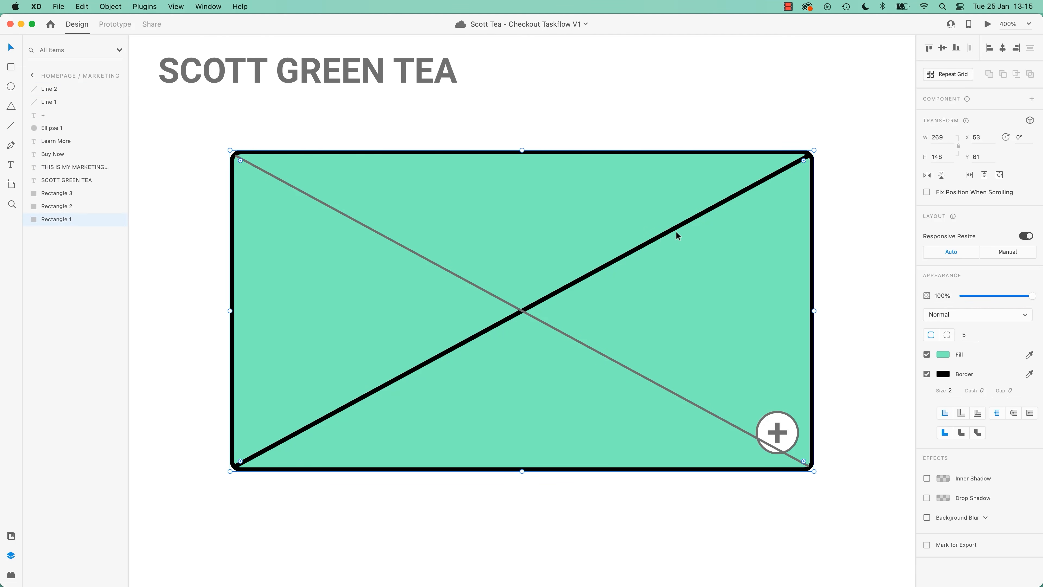
{"action": "key", "text": "Escape"}
{"action": "left_click_drag", "start_coordinate": [768, 180], "coordinate": [614, 194]}
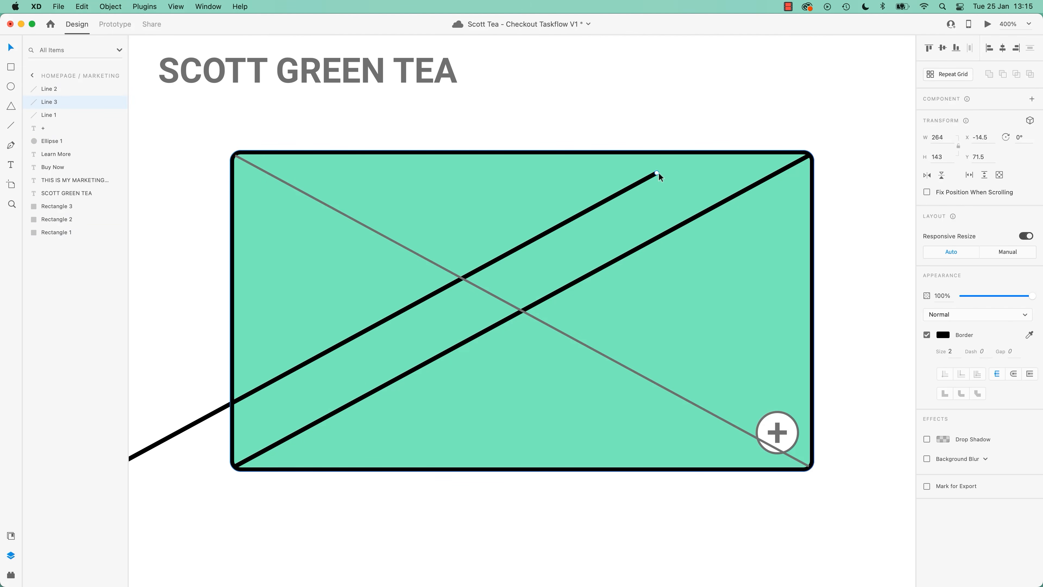
Try to reverse the copied line's slope by moving its upper end point to the other side, and undo the change
{"action": "left_click_drag", "start_coordinate": [575, 266], "coordinate": [711, 243]}
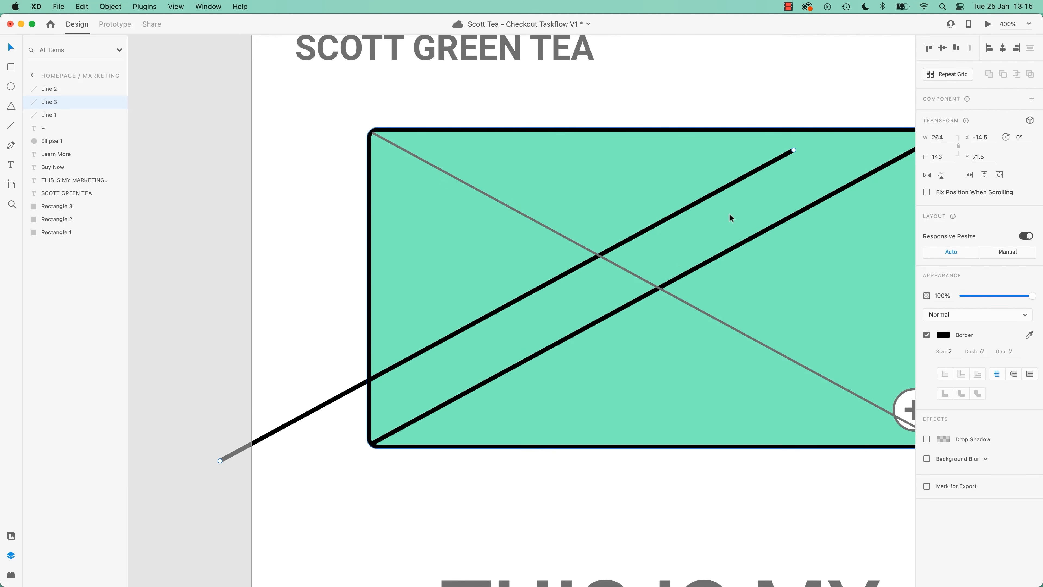
{"action": "left_click_drag", "start_coordinate": [793, 150], "coordinate": [180, 134]}
{"action": "key", "text": "super+z"}
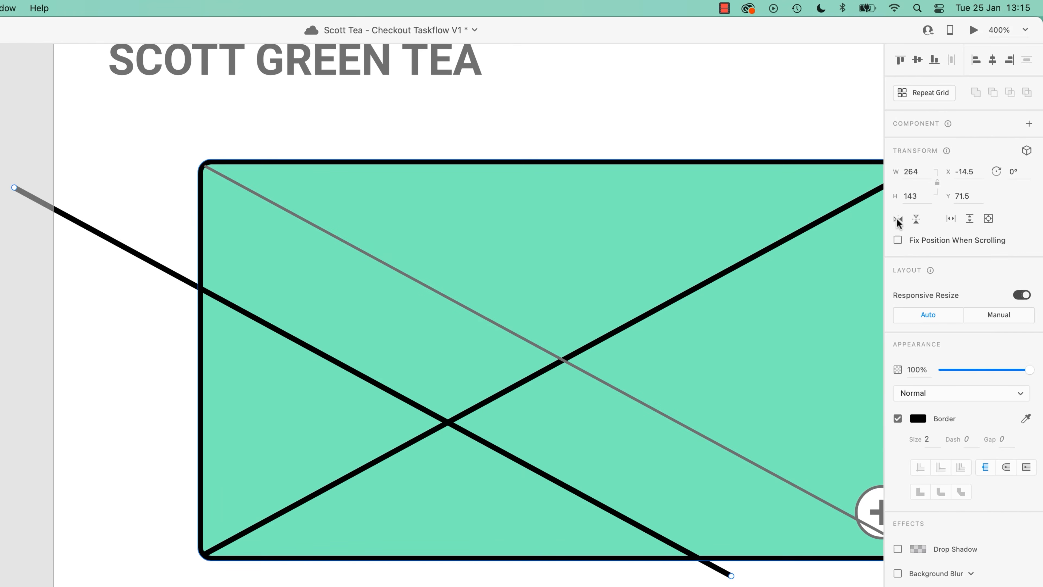
Flip the copied diagonal line vertically and horizontally, and delete the copy
{"action": "left_click", "coordinate": [916, 218]}
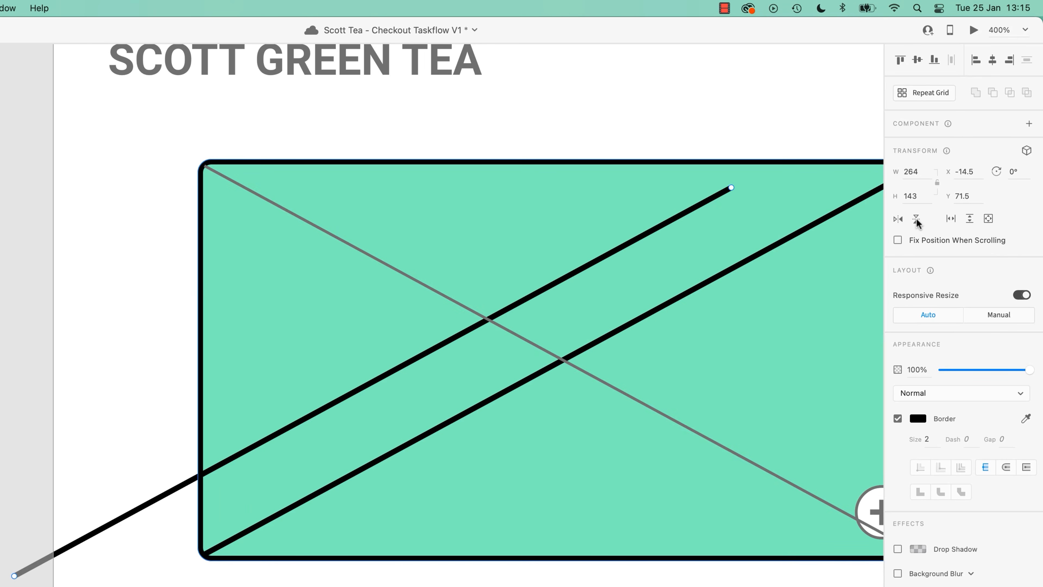
{"action": "left_click", "coordinate": [898, 219]}
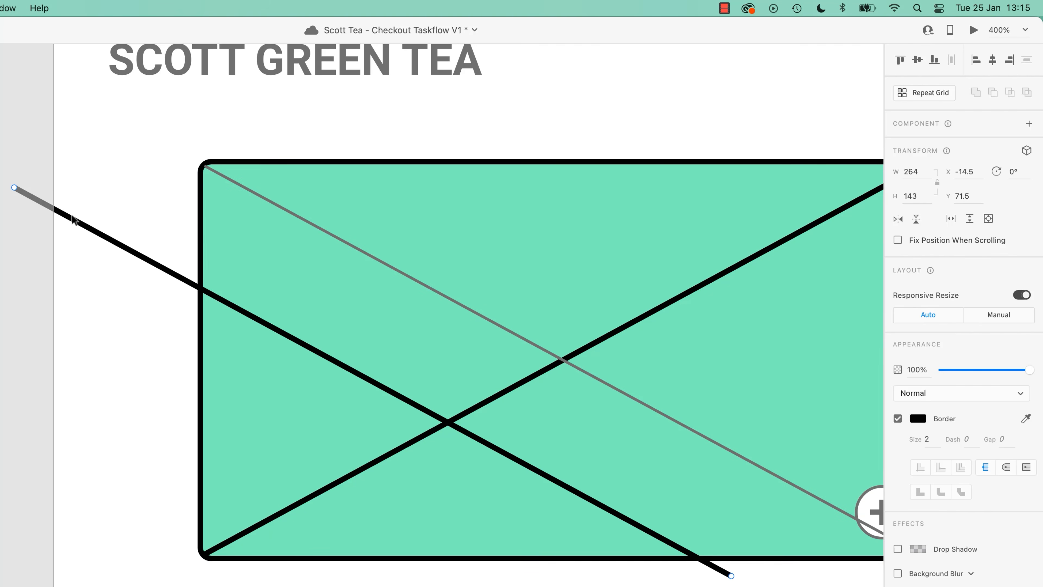
{"action": "key", "text": "Delete"}
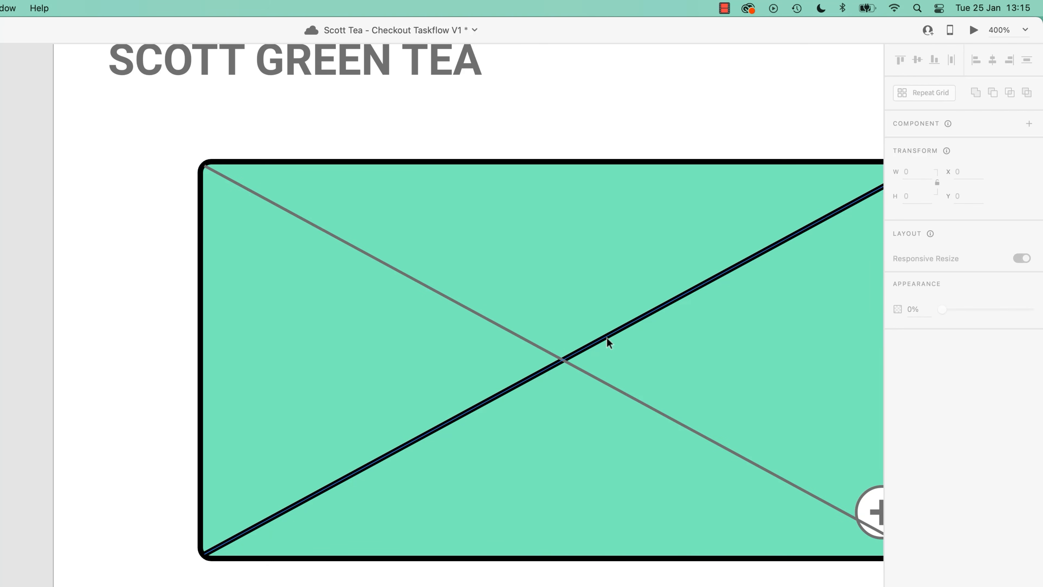
Undo a trial move of the black diagonal line and copy the line in its original position
{"action": "left_click", "coordinate": [616, 333]}
{"action": "left_click_drag", "start_coordinate": [621, 330], "coordinate": [571, 299]}
{"action": "key", "text": "super+z"}
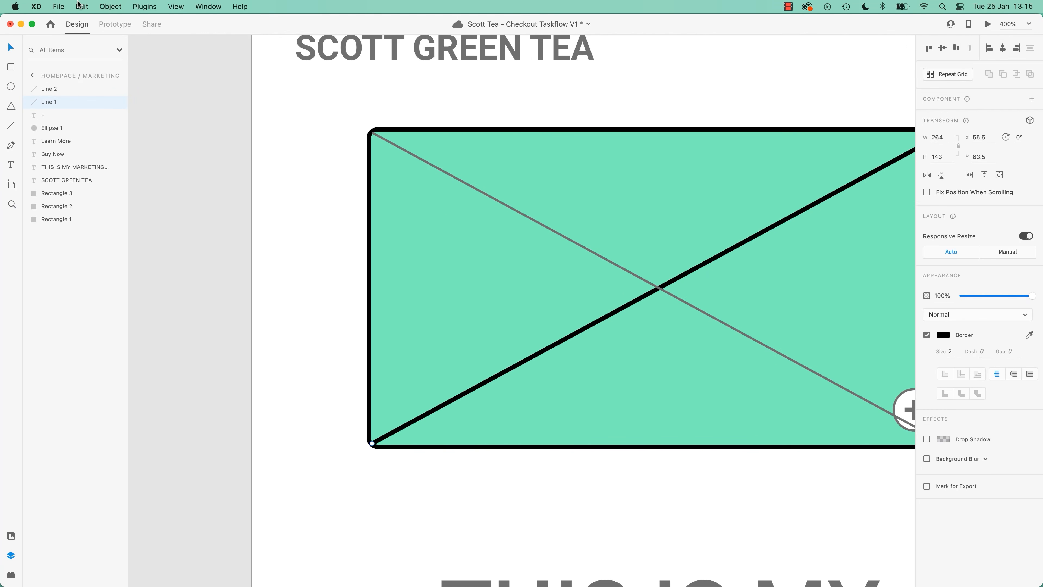
{"action": "left_click", "coordinate": [80, 6]}
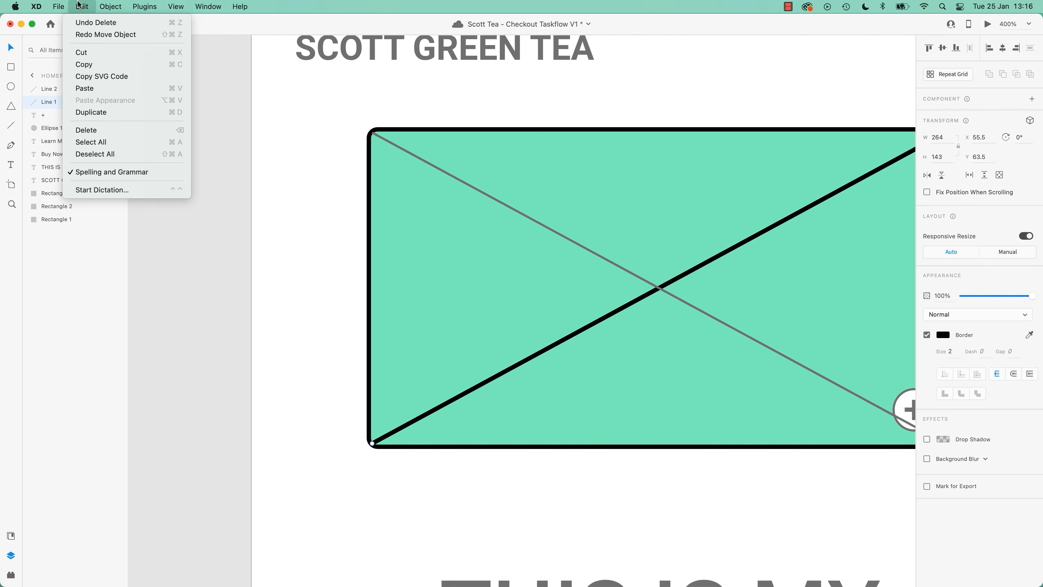
{"action": "left_click", "coordinate": [96, 64]}
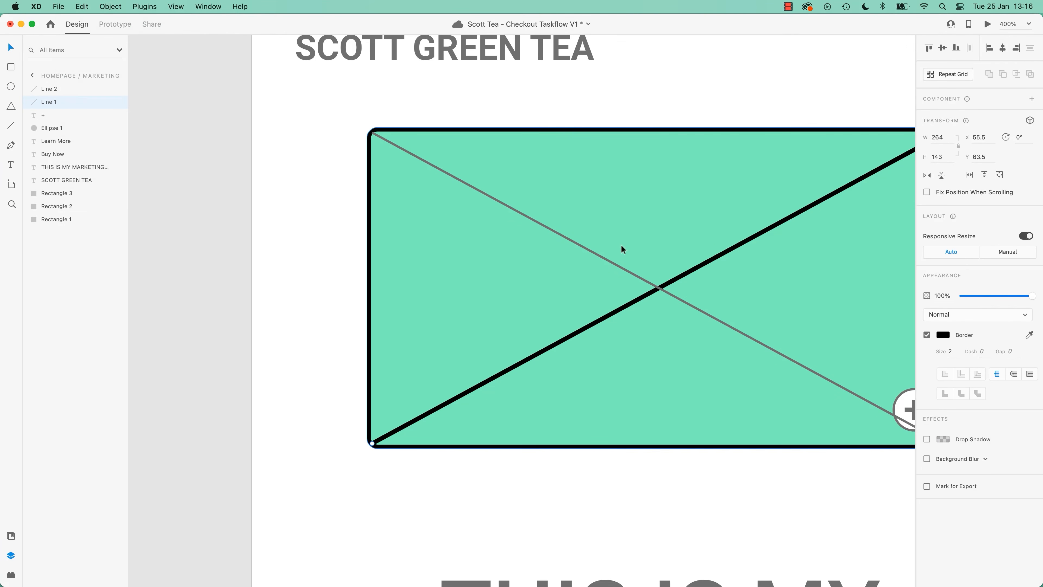
Paste a copy of the black diagonal line, try flipping it horizontally below the original, and delete the copy
{"action": "key", "text": "super+v"}
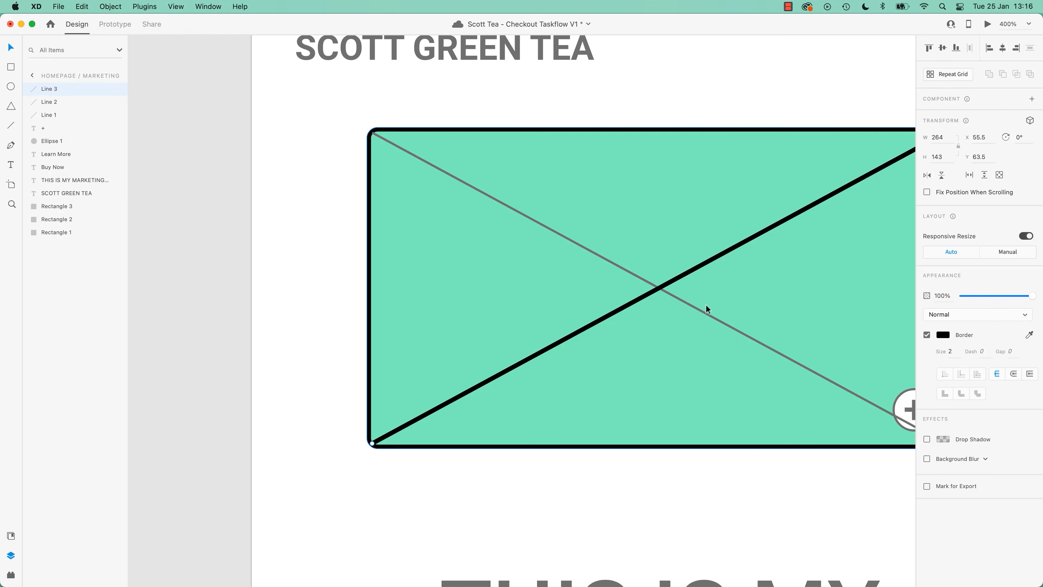
{"action": "left_click_drag", "start_coordinate": [683, 274], "coordinate": [698, 306]}
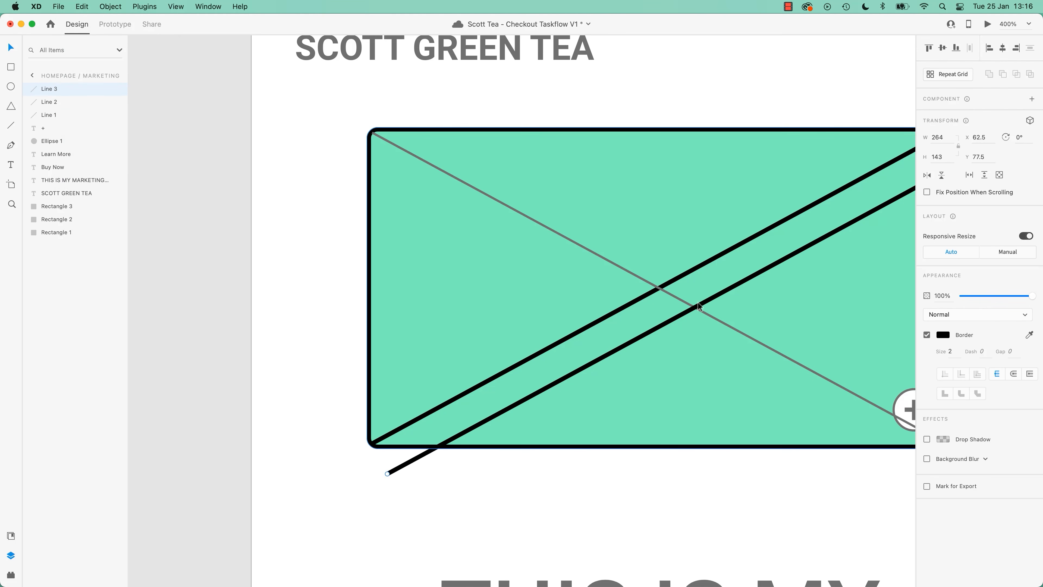
{"action": "left_click", "coordinate": [925, 176]}
{"action": "key", "text": "super+z"}
{"action": "key", "text": "Delete"}
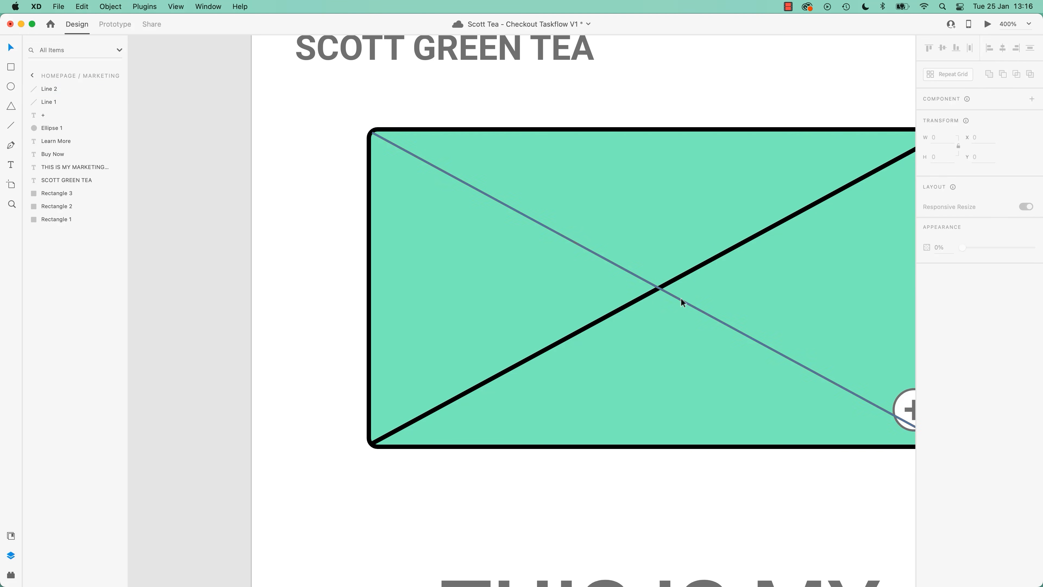
Paste the copied black line's appearance onto the thin grey diagonal line
{"action": "left_click", "coordinate": [680, 298]}
{"action": "mouse_move", "coordinate": [686, 297]}
{"action": "left_mouse_down"}
{"action": "mouse_move", "coordinate": [738, 279]}
{"action": "mouse_move", "coordinate": [676, 302]}
{"action": "left_mouse_up"}
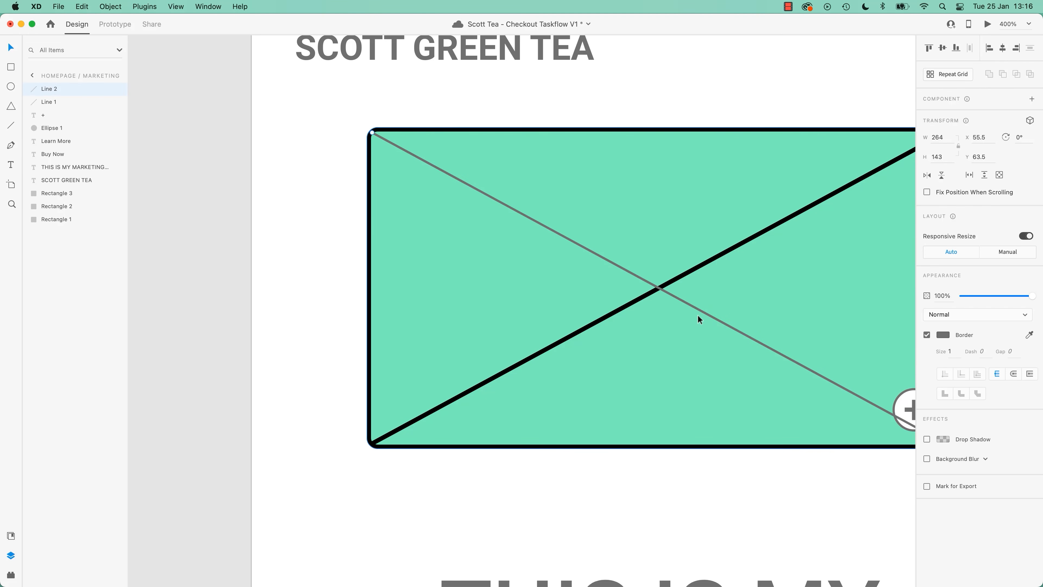
{"action": "left_click", "coordinate": [83, 7]}
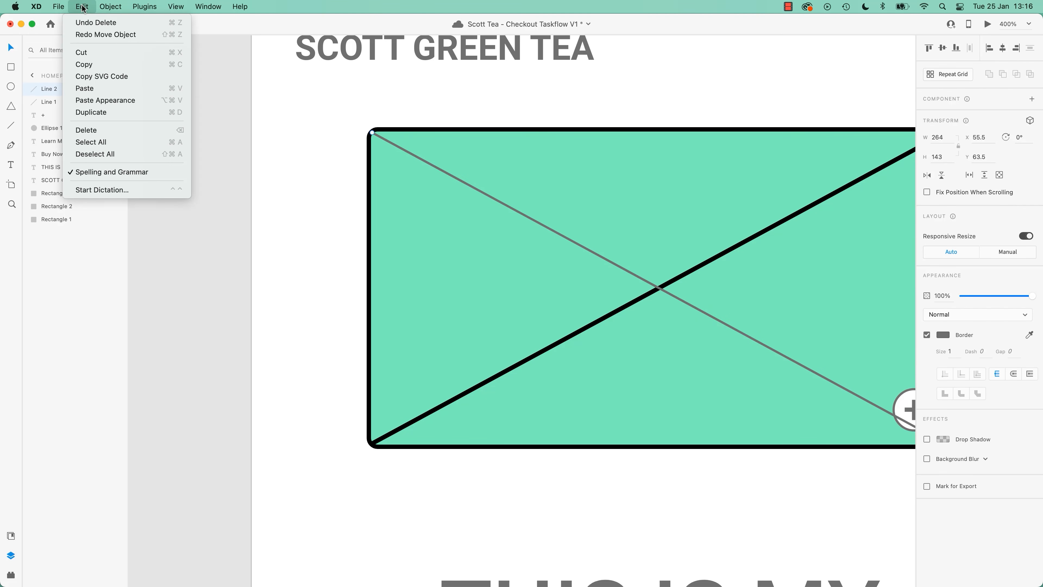
{"action": "left_click", "coordinate": [169, 103]}
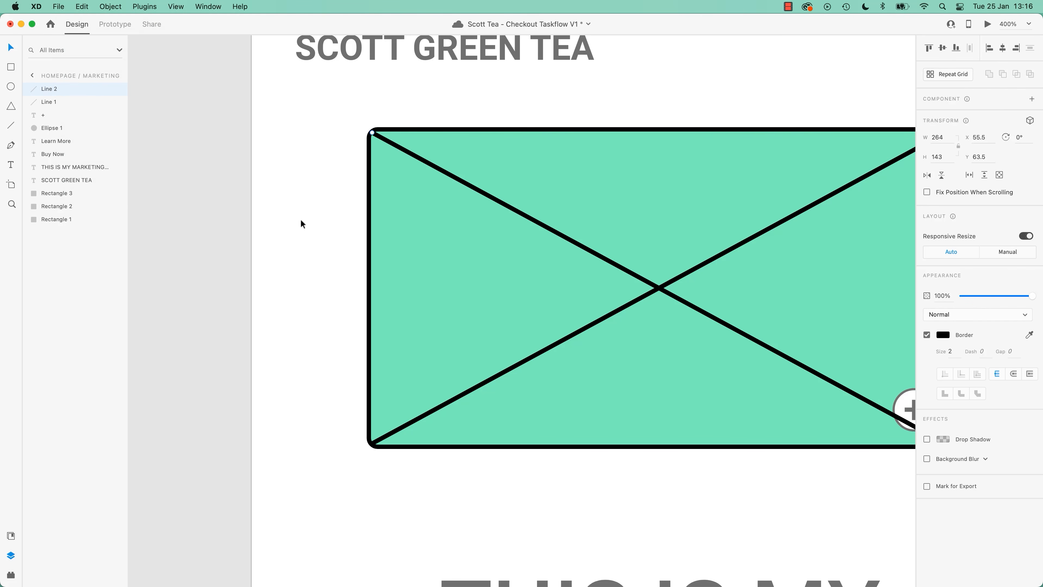
Paste the black line's appearance onto both the Buy Now and Learn More button rectangles, and clear the selection
{"action": "key", "text": "super+minus"}
{"action": "key", "text": "super+minus"}
{"action": "key", "text": "super+minus"}
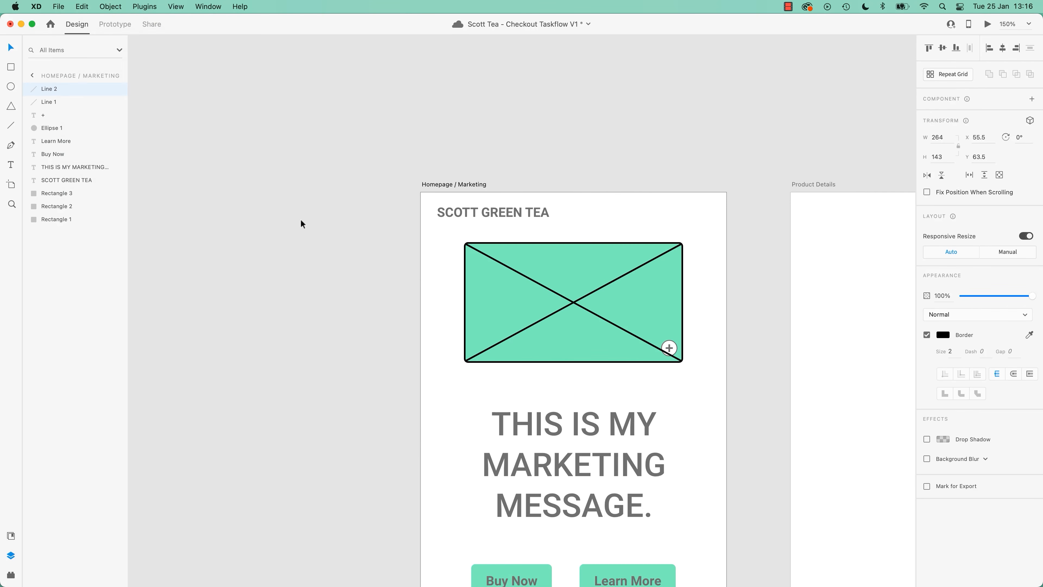
{"action": "left_click_drag", "start_coordinate": [414, 281], "coordinate": [331, 170]}
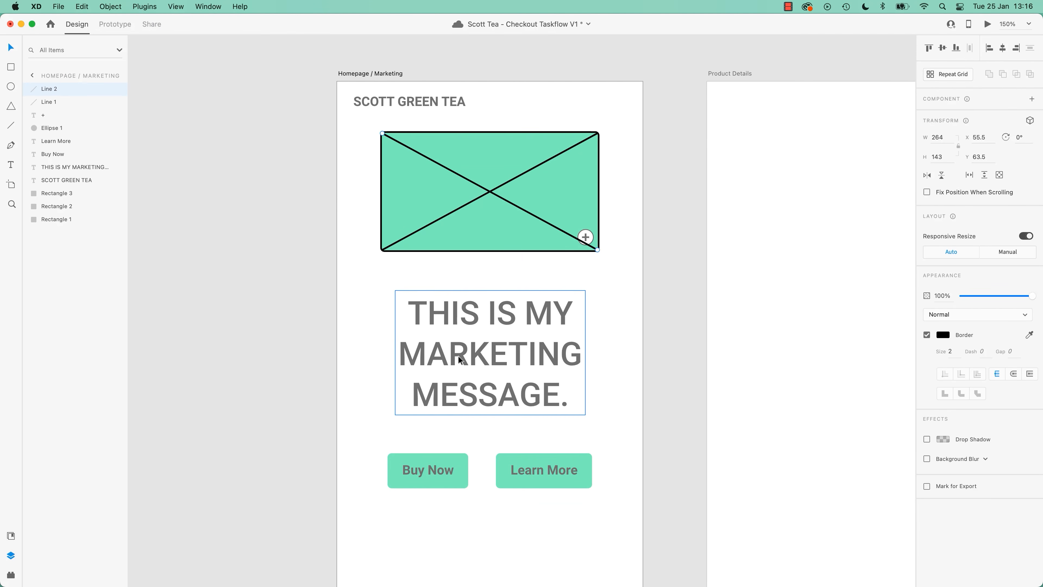
{"action": "left_click", "coordinate": [463, 461]}
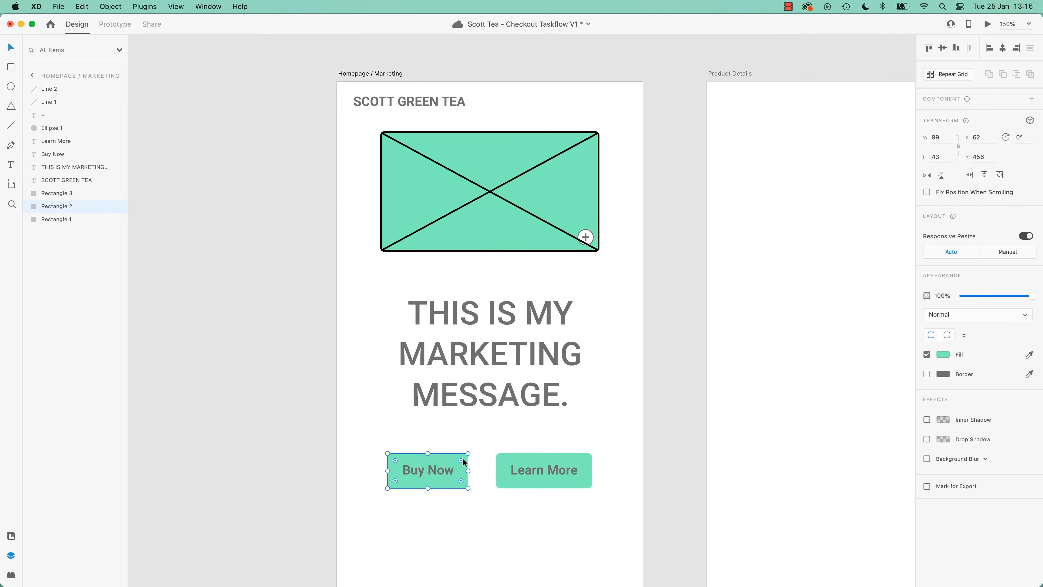
{"action": "left_click", "coordinate": [537, 453], "text": "shift"}
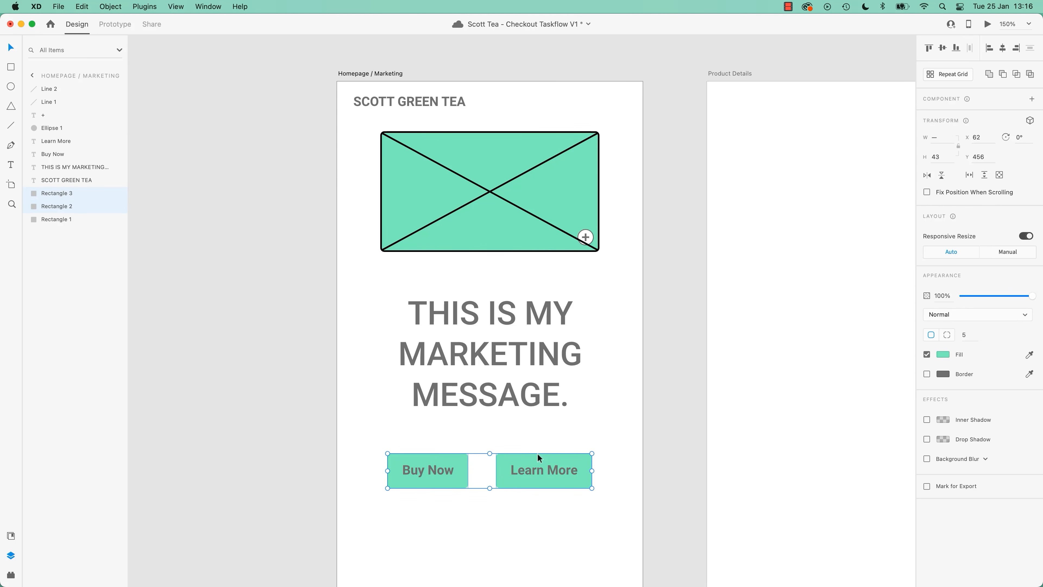
{"action": "key", "text": "alt"}
{"action": "key", "text": "super+alt+v"}
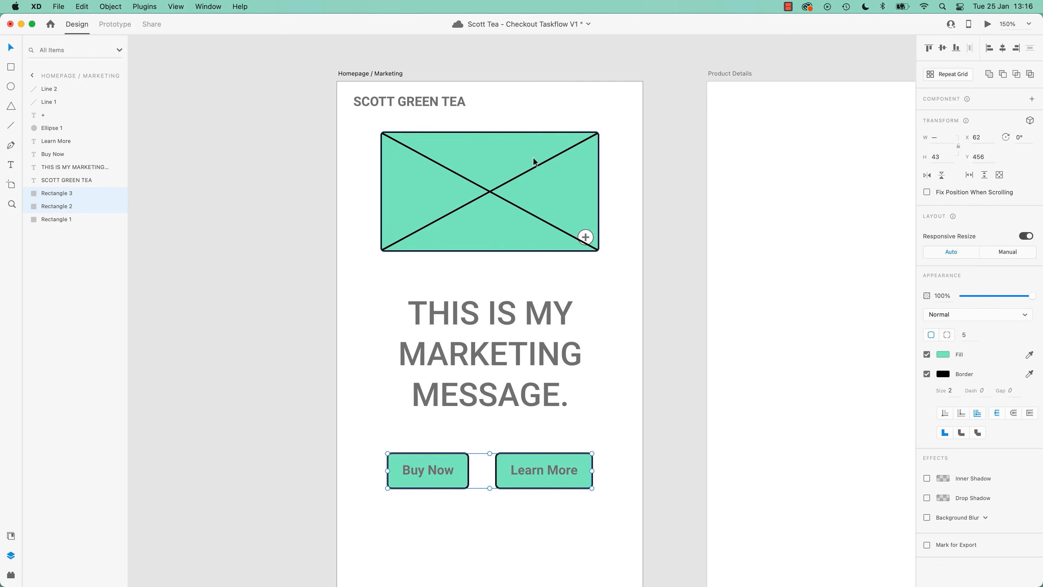
{"action": "left_click", "coordinate": [541, 163]}
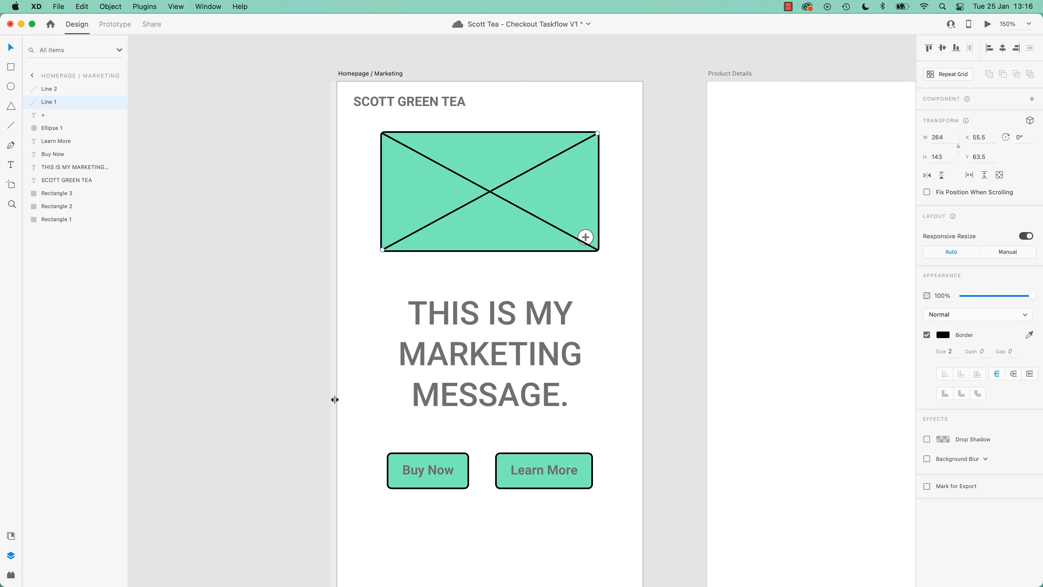
{"action": "left_click", "coordinate": [267, 357]}
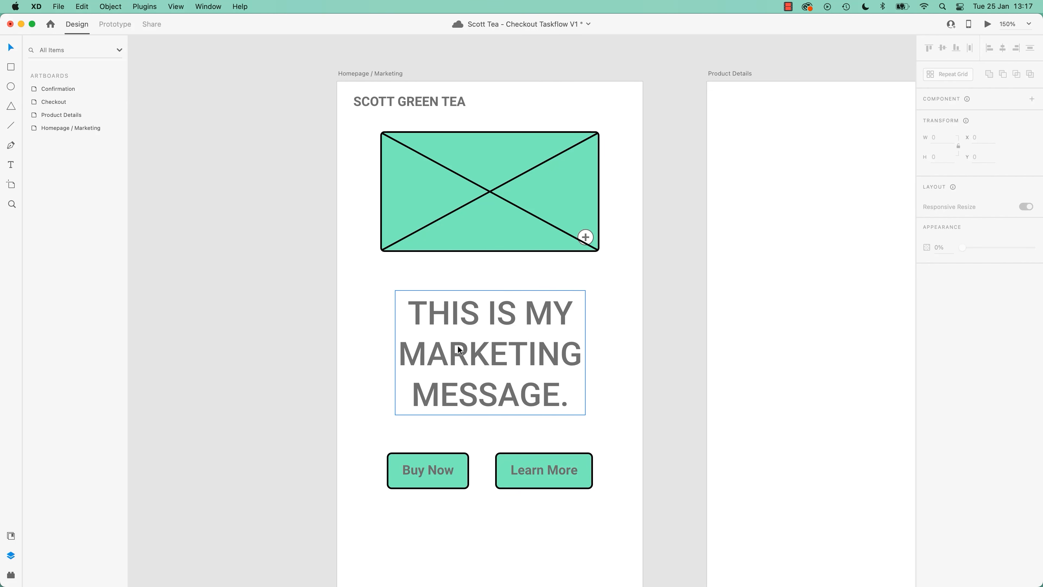
Set the marketing message text's fill to black on the homepage artboard
{"action": "left_click", "coordinate": [487, 349]}
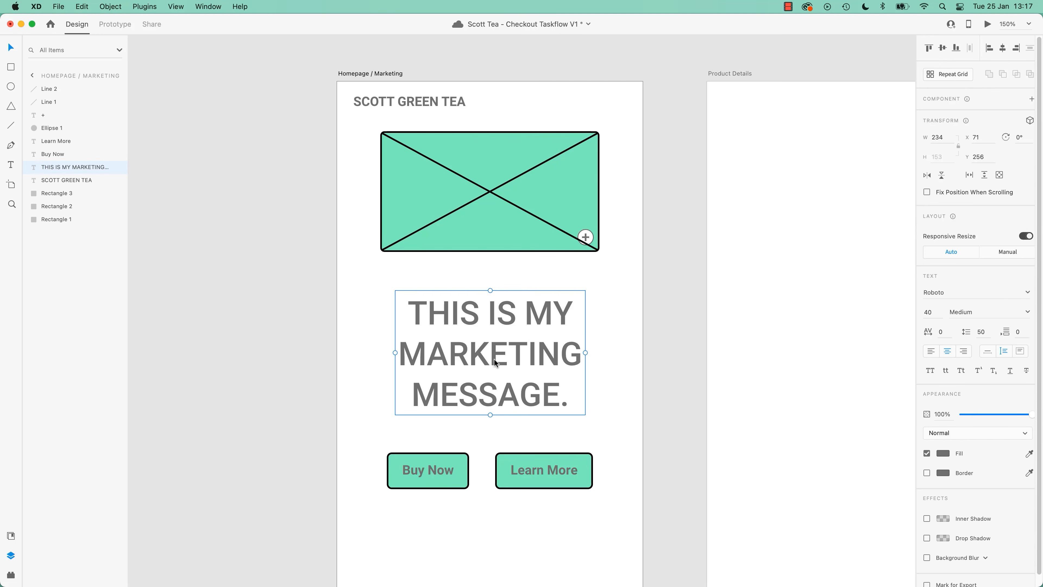
{"action": "left_click", "coordinate": [943, 453]}
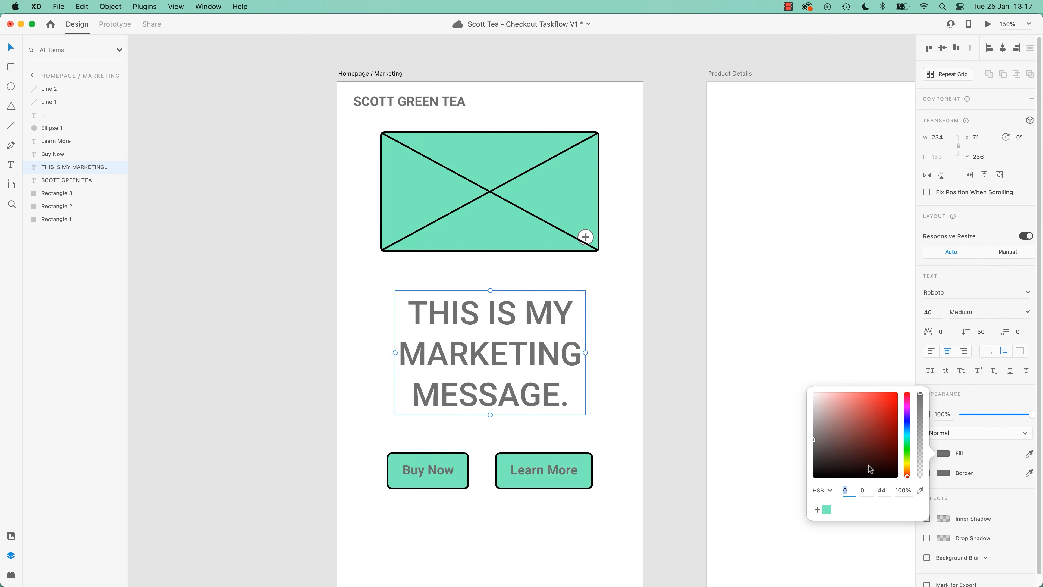
{"action": "left_click_drag", "start_coordinate": [862, 468], "coordinate": [780, 515]}
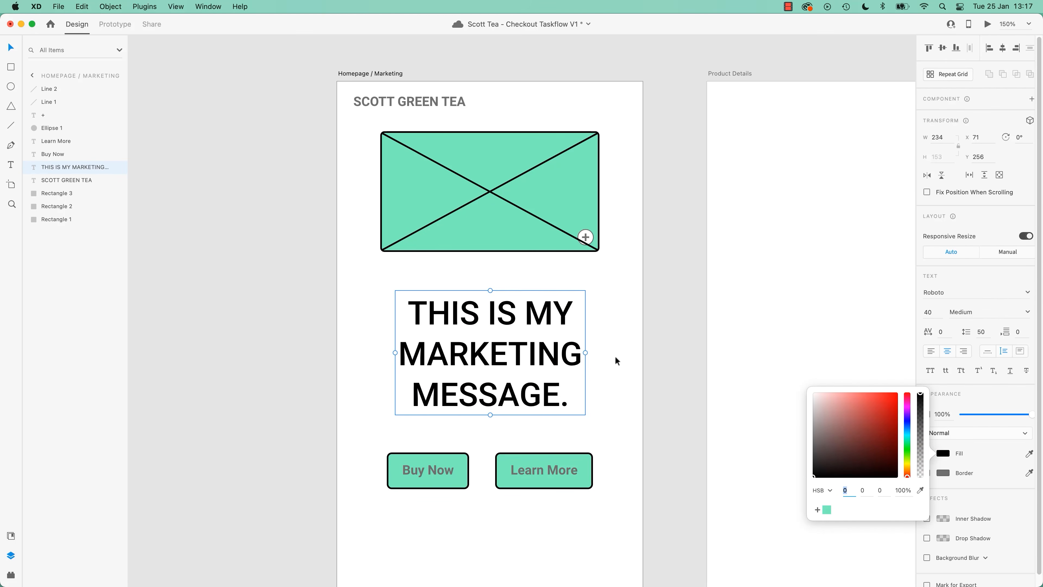
{"action": "left_click", "coordinate": [635, 349]}
{"action": "left_click", "coordinate": [635, 349]}
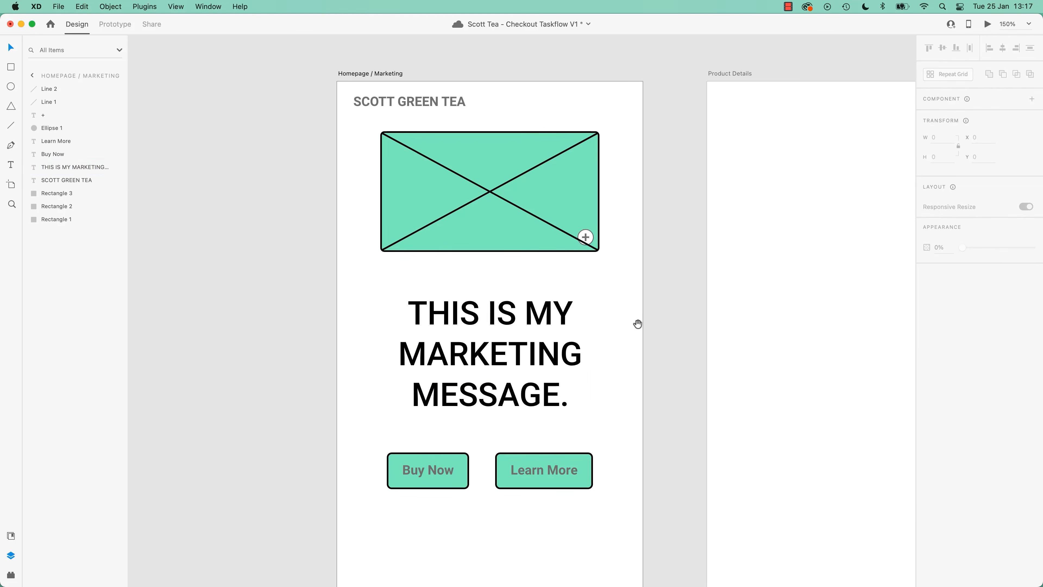
Add the sample text "alskdjfl;ask" to the Product Details artboard
{"action": "left_click_drag", "start_coordinate": [637, 324], "coordinate": [475, 331]}
{"action": "key", "text": "t"}
{"action": "left_click", "coordinate": [632, 306]}
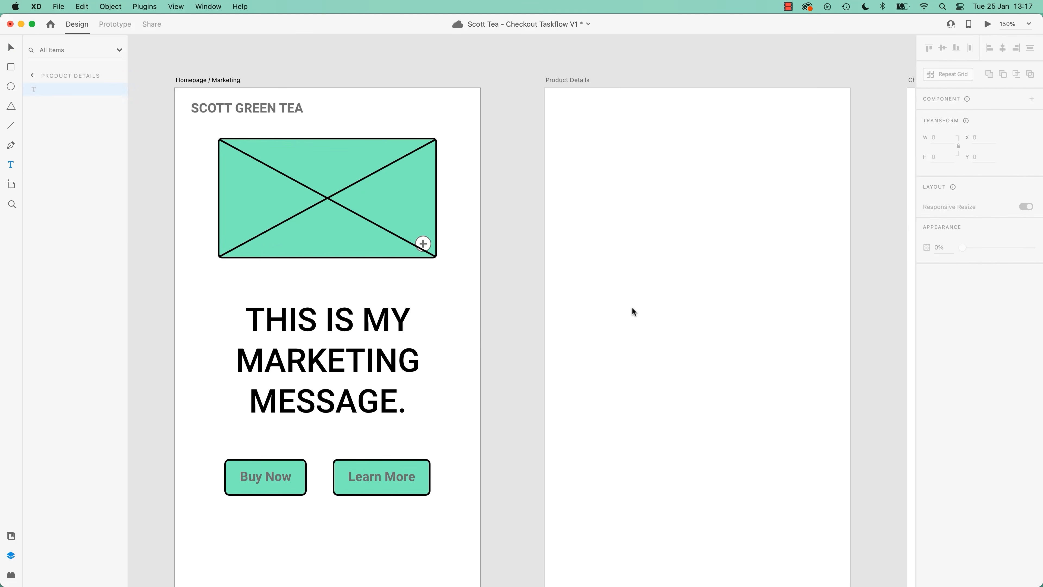
{"action": "type", "text": "alskdjfl;ask"}
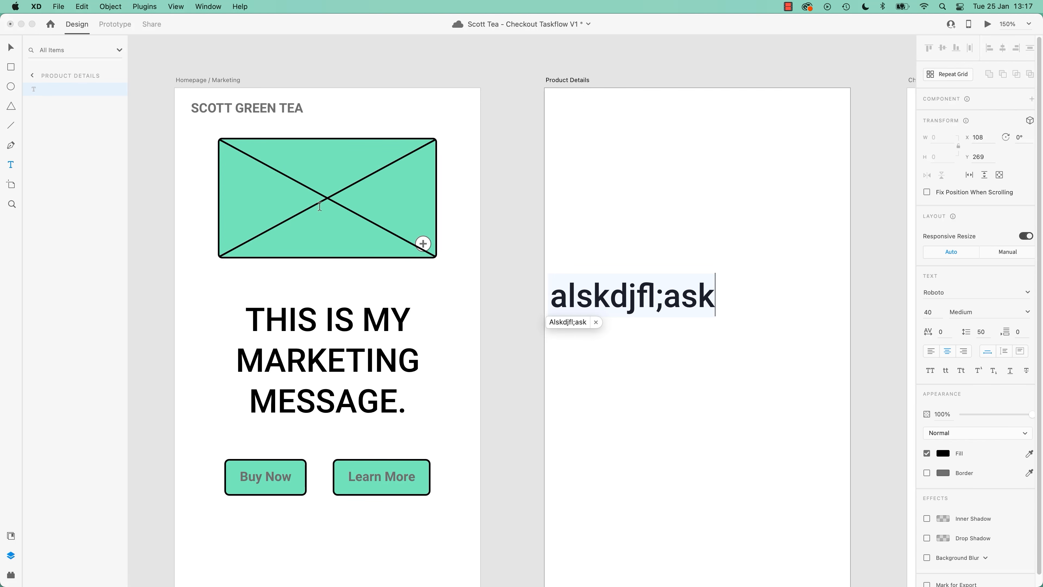
{"action": "left_click", "coordinate": [13, 47]}
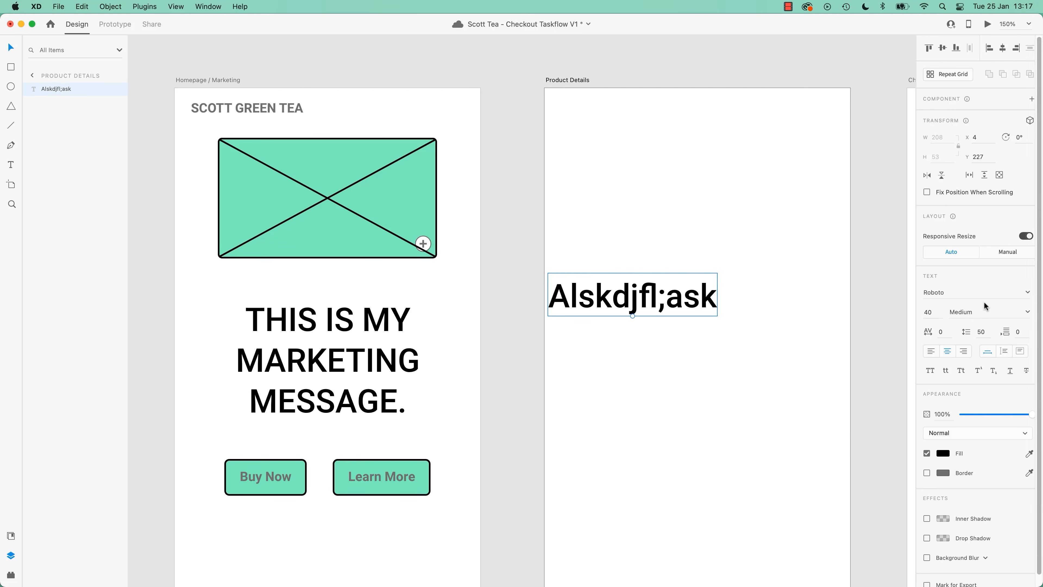
Restyle the sample text to Regular weight and size 10 with a red fill of HSB 0, 100, 100
{"action": "left_click", "coordinate": [1023, 311]}
{"action": "left_click", "coordinate": [971, 325]}
{"action": "left_click", "coordinate": [935, 313]}
{"action": "type", "text": "10"}
{"action": "key", "text": "Return"}
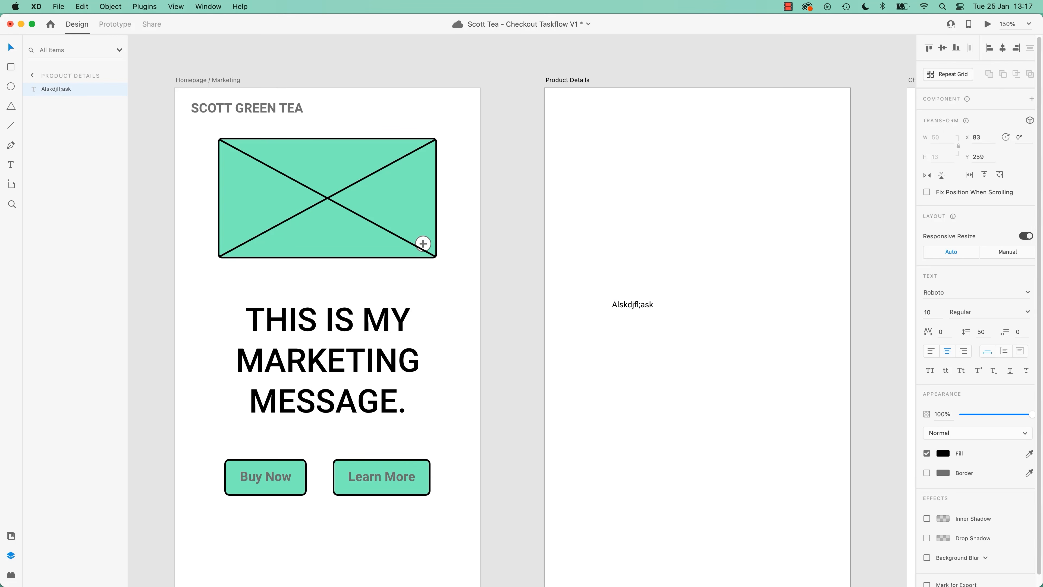
{"action": "left_click", "coordinate": [942, 453]}
{"action": "left_click", "coordinate": [851, 417]}
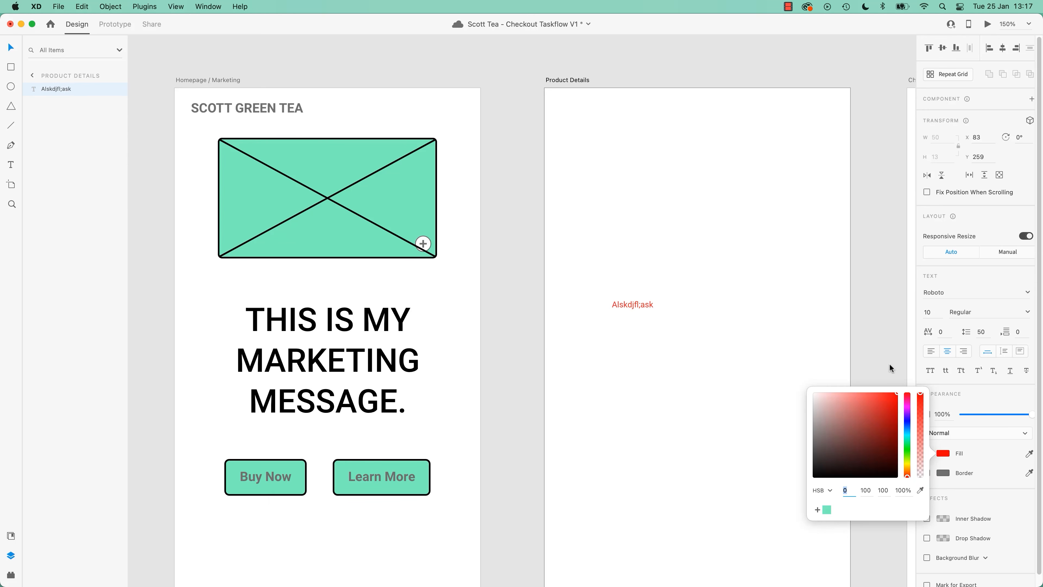
{"action": "left_click", "coordinate": [678, 390]}
Copy the marketing message and paste its appearance onto the sample text on the Product Details artboard
{"action": "left_click", "coordinate": [405, 327]}
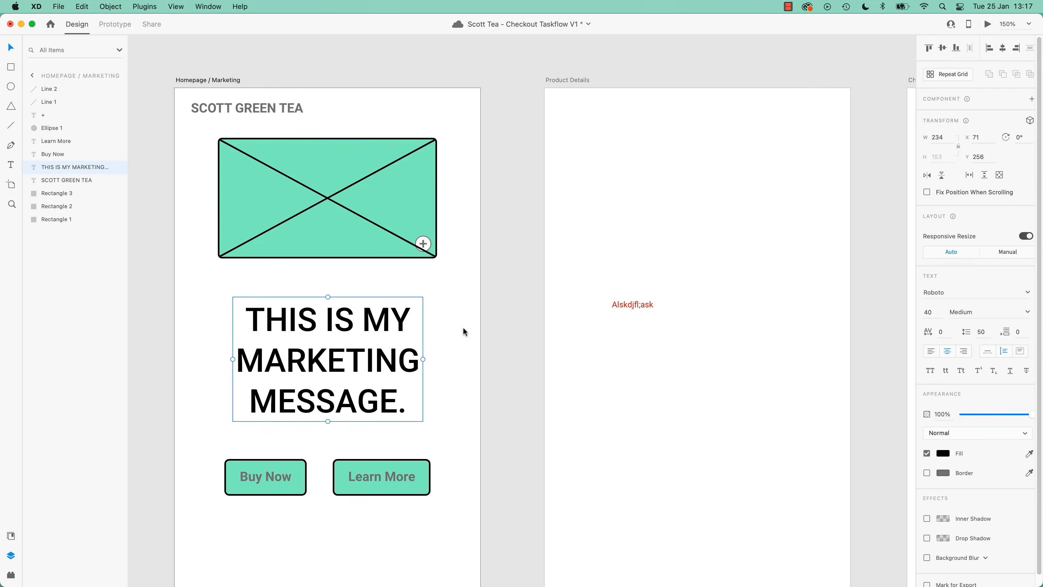
{"action": "left_click", "coordinate": [643, 306]}
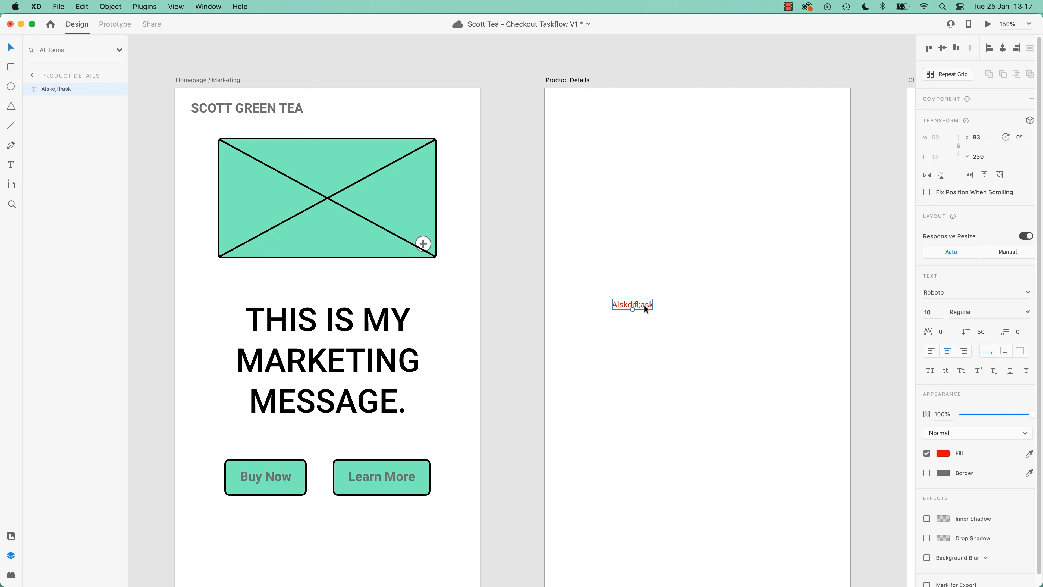
{"action": "right_click", "coordinate": [644, 308]}
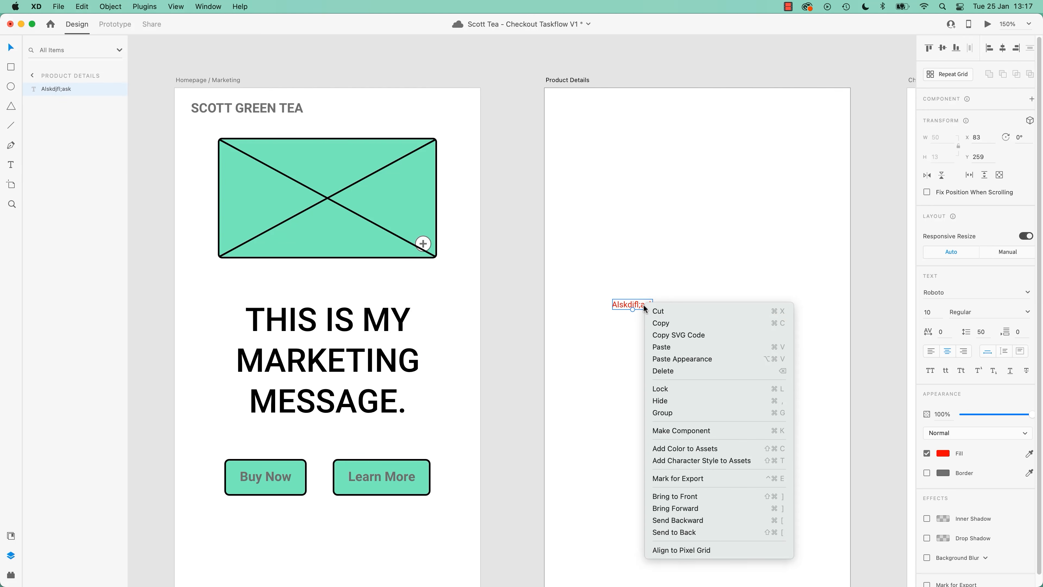
{"action": "left_click", "coordinate": [666, 356]}
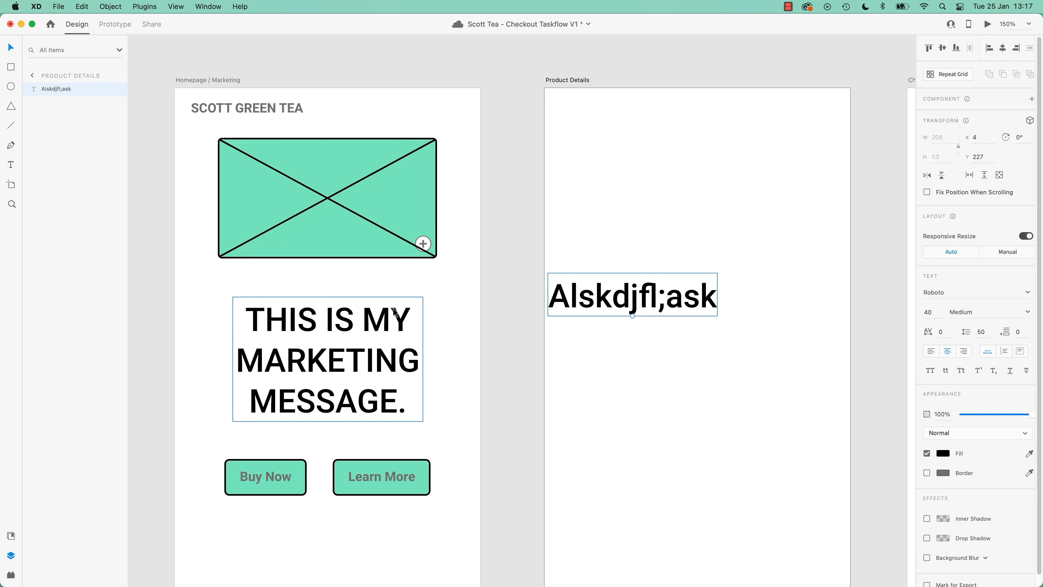
Delete the sample text from the Product Details artboard and return to the homepage's product-shot placeholder
{"action": "key", "text": "Delete"}
{"action": "left_click", "coordinate": [641, 325]}
{"action": "left_click", "coordinate": [524, 340]}
{"action": "left_click_drag", "start_coordinate": [361, 303], "coordinate": [544, 286]}
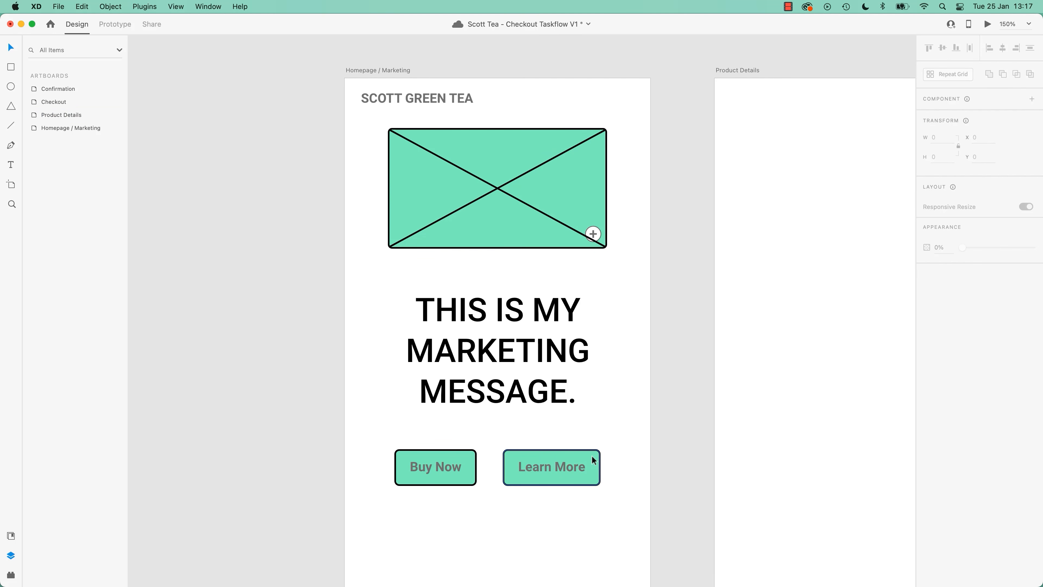
{"action": "scroll", "coordinate": [659, 274], "scroll_direction": "up", "scroll_amount": 5}
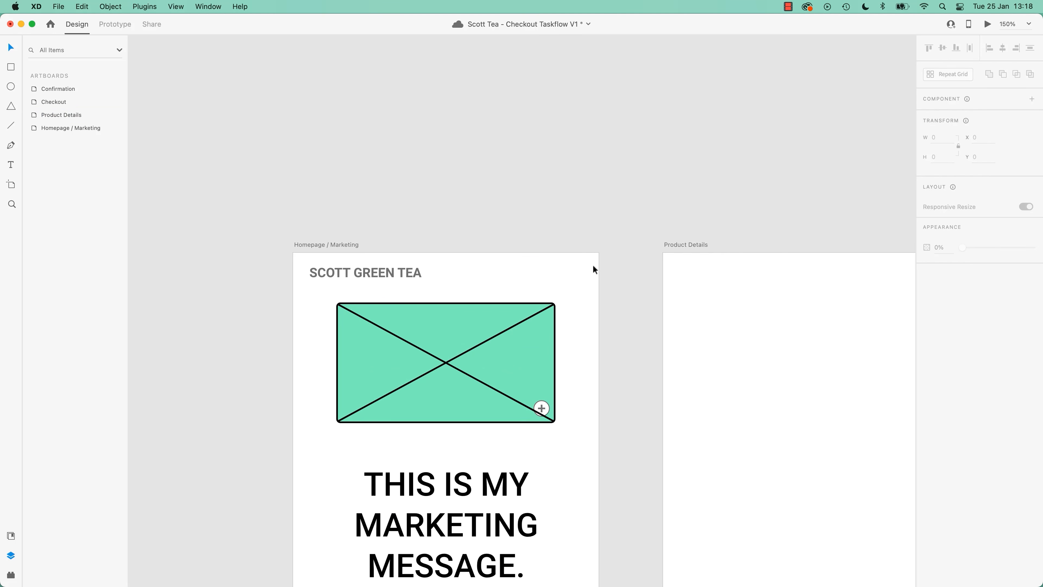
{"action": "key", "text": "super+equal"}
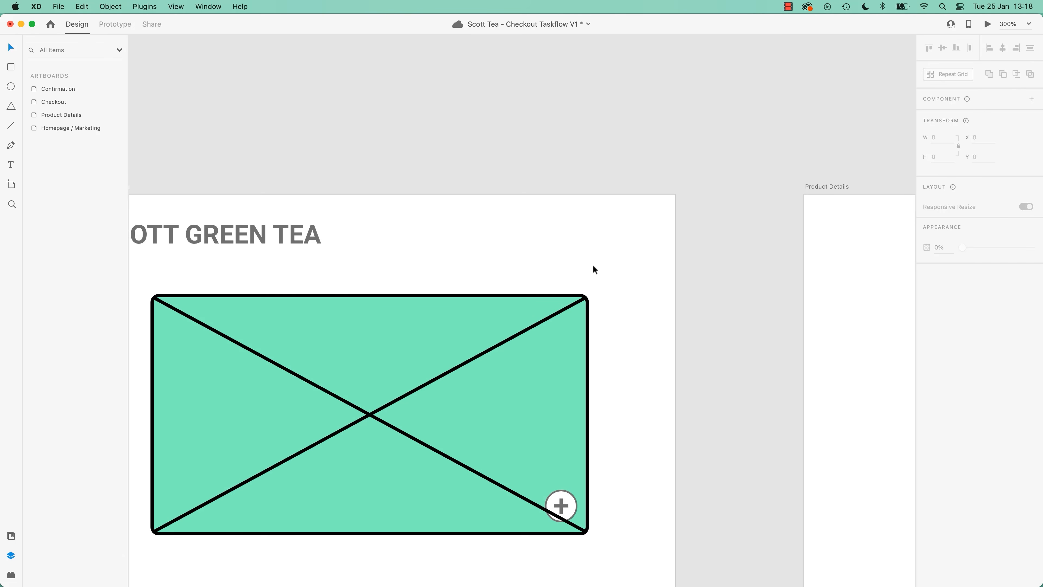
Draw a horizontal trial line about 43 px wide near the homepage's upper edge and delete it
{"action": "key", "text": "super+equal"}
{"action": "left_click_drag", "start_coordinate": [682, 265], "coordinate": [652, 300]}
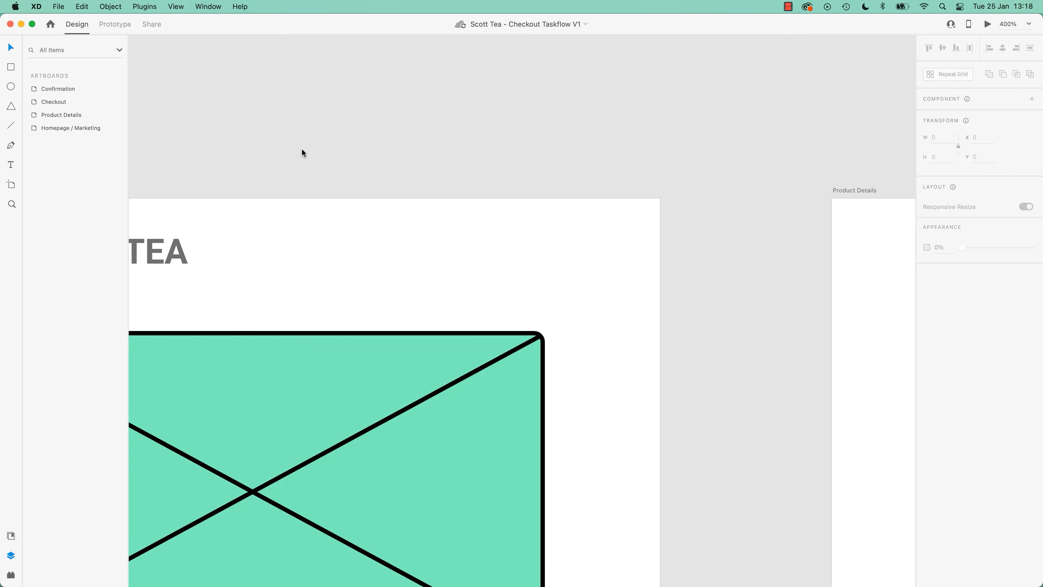
{"action": "left_click", "coordinate": [11, 125]}
{"action": "left_click_drag", "start_coordinate": [522, 219], "coordinate": [615, 218]}
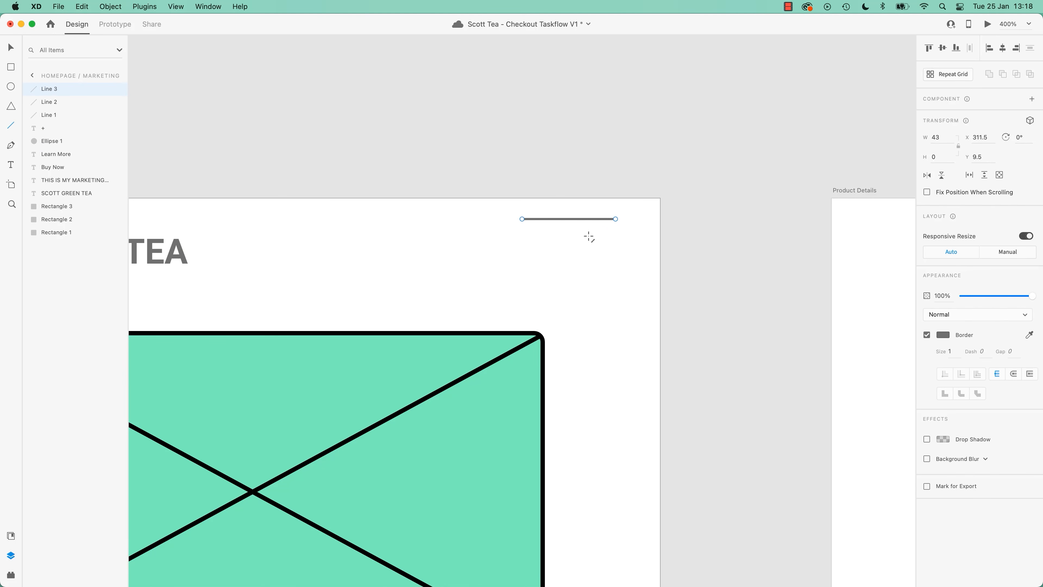
{"action": "left_click", "coordinate": [10, 47]}
{"action": "left_click_drag", "start_coordinate": [611, 218], "coordinate": [589, 219]}
{"action": "left_click_drag", "start_coordinate": [492, 170], "coordinate": [591, 244]}
{"action": "key", "text": "Delete"}
Draw a slanted line and a square in the homepage header, and a circle about 39 px wide above the artboard
{"action": "left_click", "coordinate": [12, 125]}
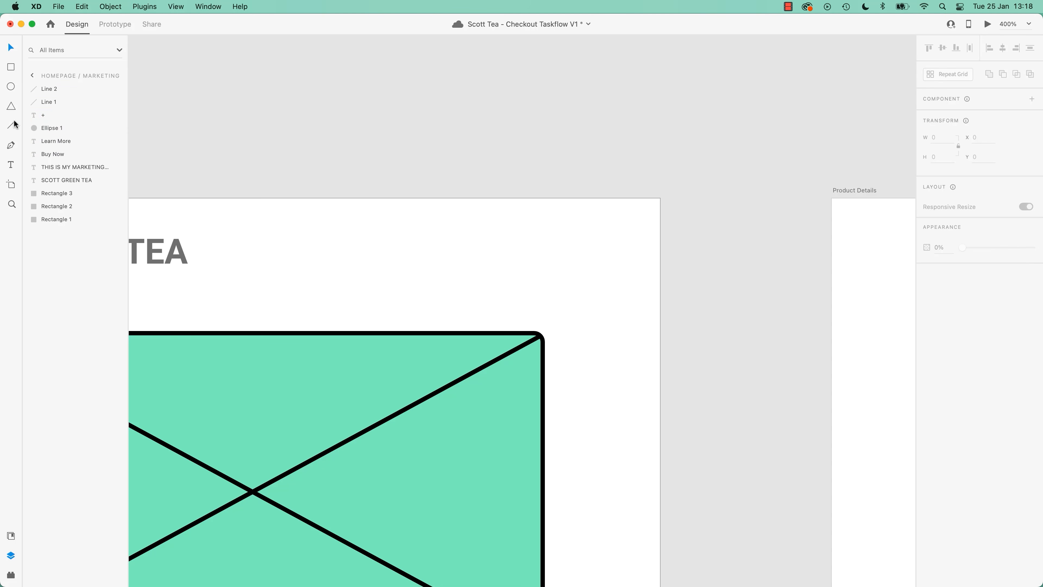
{"action": "mouse_move", "coordinate": [451, 222]}
{"action": "left_mouse_down"}
{"action": "mouse_move", "coordinate": [512, 248]}
{"action": "mouse_move", "coordinate": [548, 234]}
{"action": "mouse_move", "coordinate": [543, 221]}
{"action": "mouse_move", "coordinate": [564, 223]}
{"action": "mouse_move", "coordinate": [547, 191]}
{"action": "mouse_move", "coordinate": [384, 184]}
{"action": "mouse_move", "coordinate": [581, 282]}
{"action": "mouse_move", "coordinate": [598, 254]}
{"action": "left_mouse_up"}
{"action": "key", "text": "r"}
{"action": "left_click_drag", "start_coordinate": [306, 218], "coordinate": [360, 272]}
{"action": "key", "text": "e"}
{"action": "mouse_move", "coordinate": [359, 99]}
{"action": "left_mouse_down"}
{"action": "mouse_move", "coordinate": [424, 151]}
{"action": "mouse_move", "coordinate": [443, 196]}
{"action": "left_mouse_up"}
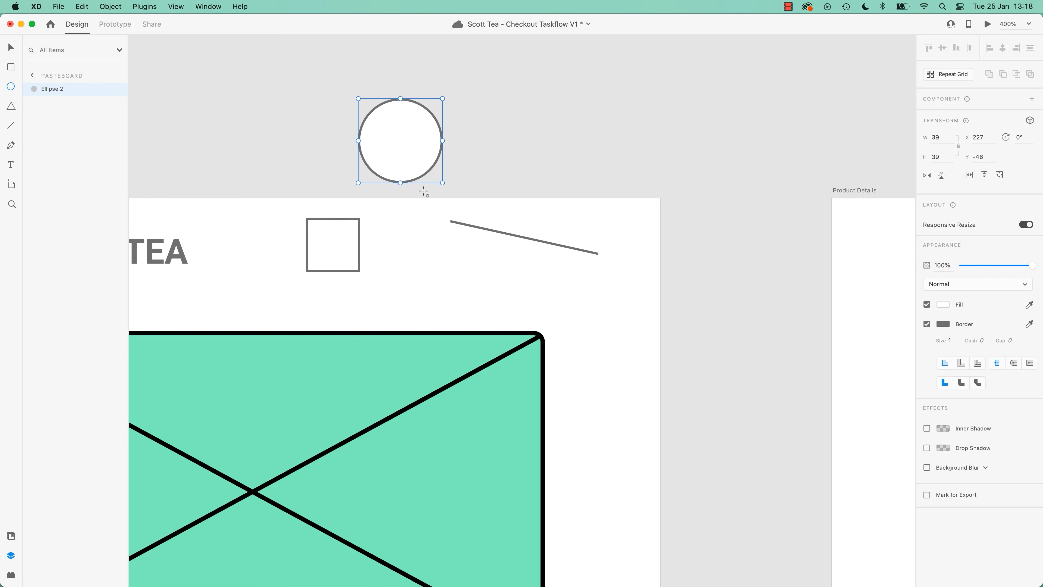
Remove the sample circle, square and slanted line
{"action": "key", "text": "super+z"}
{"action": "left_click", "coordinate": [339, 243]}
{"action": "key", "text": "Delete"}
{"action": "left_click", "coordinate": [554, 244]}
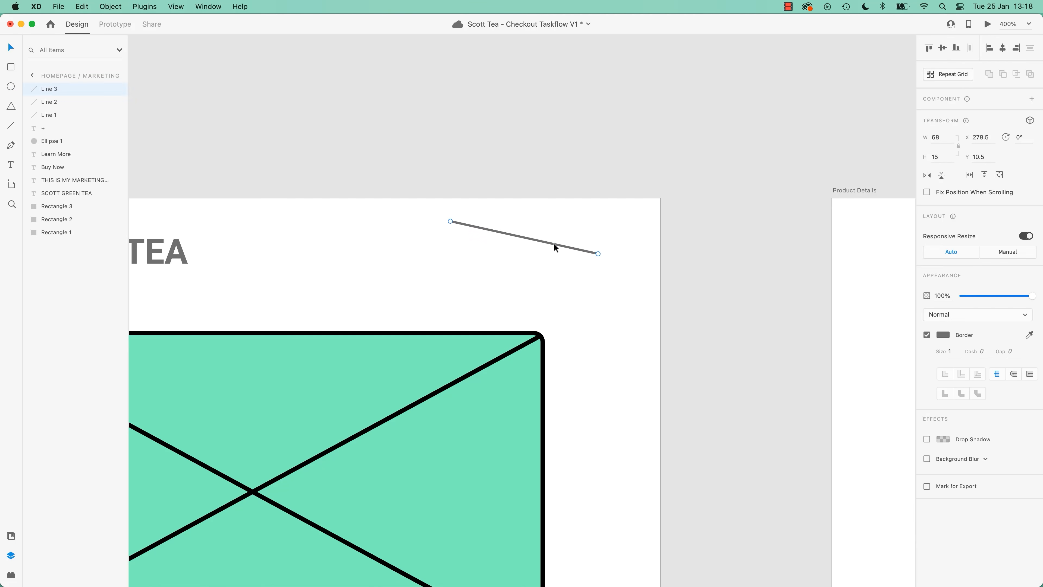
{"action": "key", "text": "Delete"}
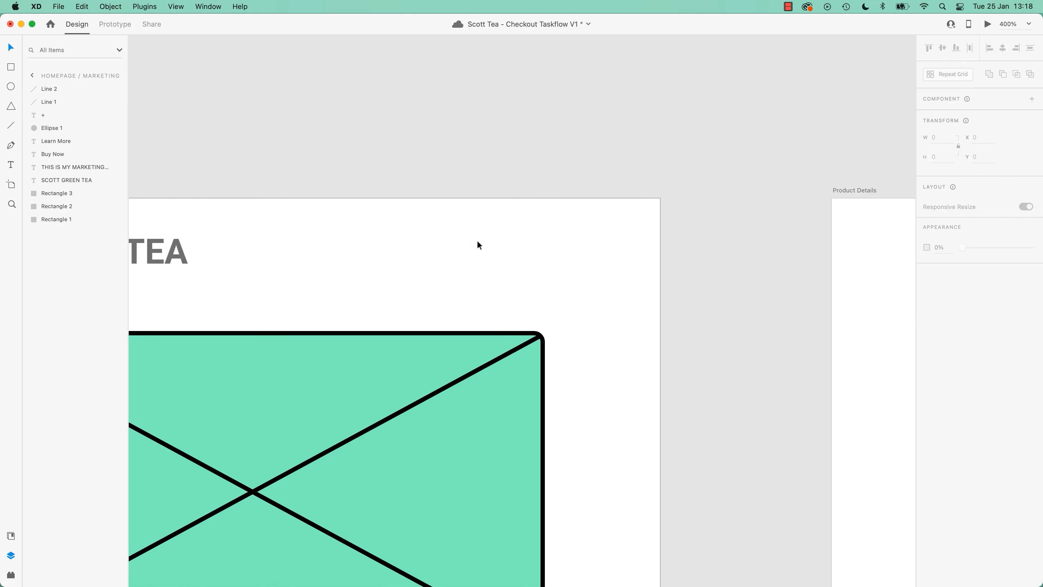
Draw a horizontal line about 32 px wide in the homepage header and duplicate it twice below, about 11 px apart
{"action": "key", "text": "l"}
{"action": "mouse_move", "coordinate": [441, 253]}
{"action": "left_mouse_down"}
{"action": "mouse_move", "coordinate": [550, 233]}
{"action": "mouse_move", "coordinate": [530, 293]}
{"action": "mouse_move", "coordinate": [509, 315]}
{"action": "mouse_move", "coordinate": [410, 318]}
{"action": "mouse_move", "coordinate": [356, 267]}
{"action": "mouse_move", "coordinate": [477, 182]}
{"action": "mouse_move", "coordinate": [570, 291]}
{"action": "mouse_move", "coordinate": [377, 236]}
{"action": "mouse_move", "coordinate": [561, 228]}
{"action": "mouse_move", "coordinate": [452, 198]}
{"action": "mouse_move", "coordinate": [389, 205]}
{"action": "mouse_move", "coordinate": [339, 233]}
{"action": "mouse_move", "coordinate": [525, 265]}
{"action": "mouse_move", "coordinate": [511, 267]}
{"action": "left_mouse_up"}
{"action": "key", "text": "shift"}
{"action": "left_click", "coordinate": [12, 49]}
{"action": "mouse_move", "coordinate": [563, 244]}
{"action": "left_mouse_down"}
{"action": "mouse_move", "coordinate": [583, 226]}
{"action": "mouse_move", "coordinate": [574, 253]}
{"action": "left_mouse_up"}
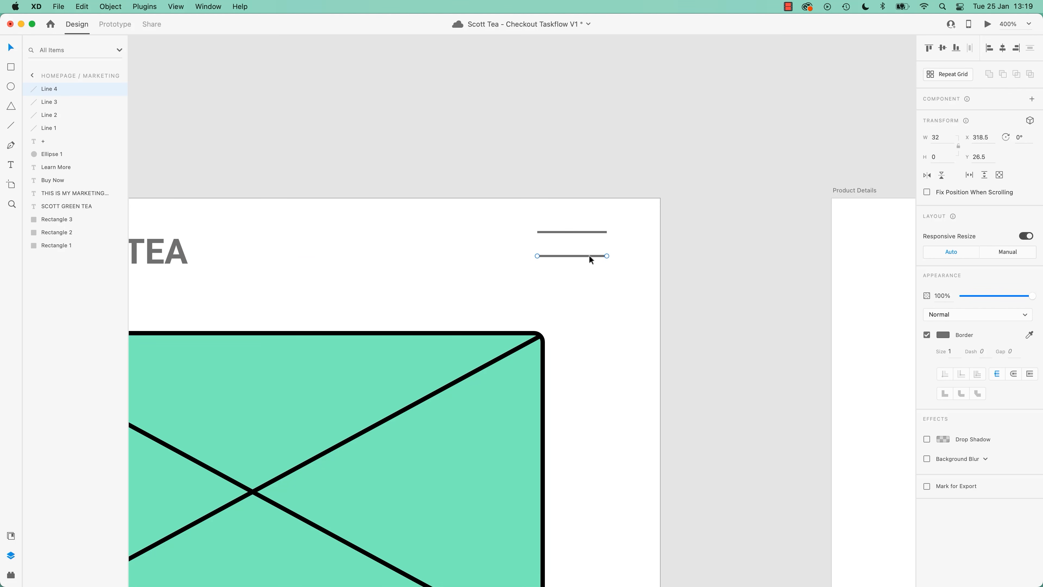
{"action": "left_click_drag", "start_coordinate": [590, 255], "coordinate": [589, 278]}
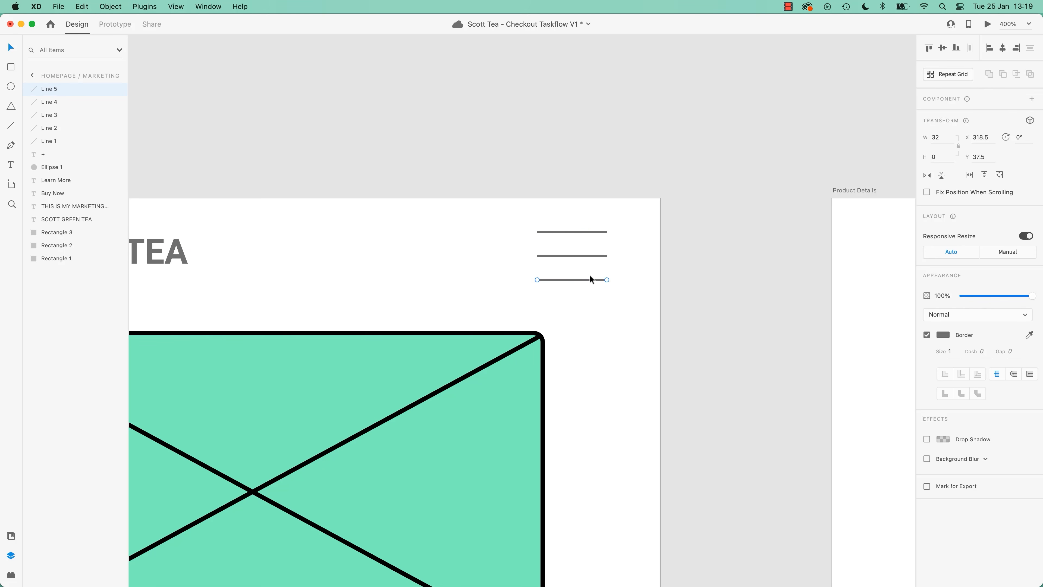
{"action": "left_click", "coordinate": [573, 156]}
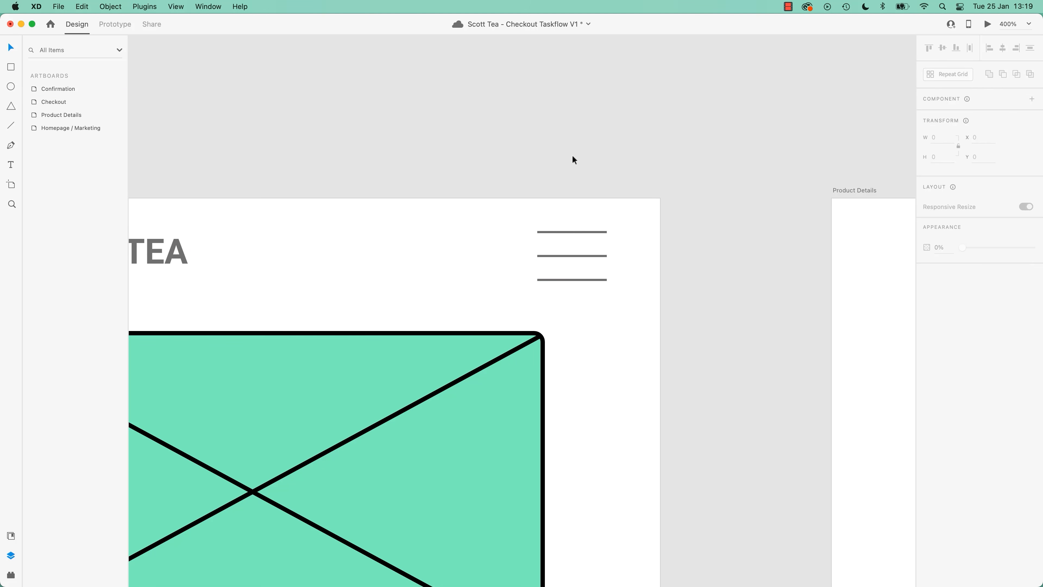
Set the border size of the three menu-icon lines to 2
{"action": "left_click_drag", "start_coordinate": [507, 152], "coordinate": [635, 308]}
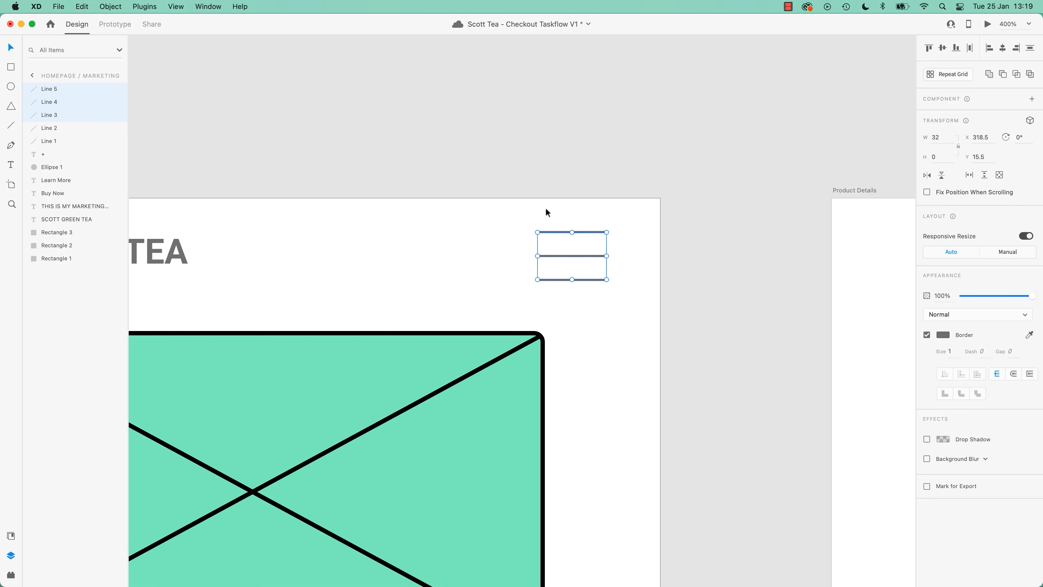
{"action": "left_click", "coordinate": [952, 352]}
{"action": "type", "text": "2"}
{"action": "key", "text": "Return"}
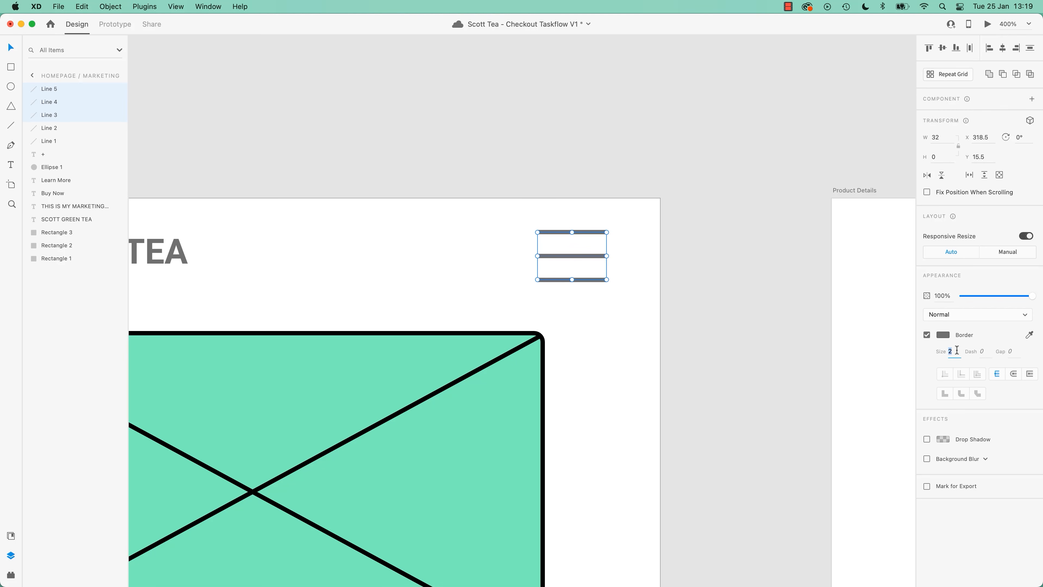
{"action": "left_click", "coordinate": [1029, 24]}
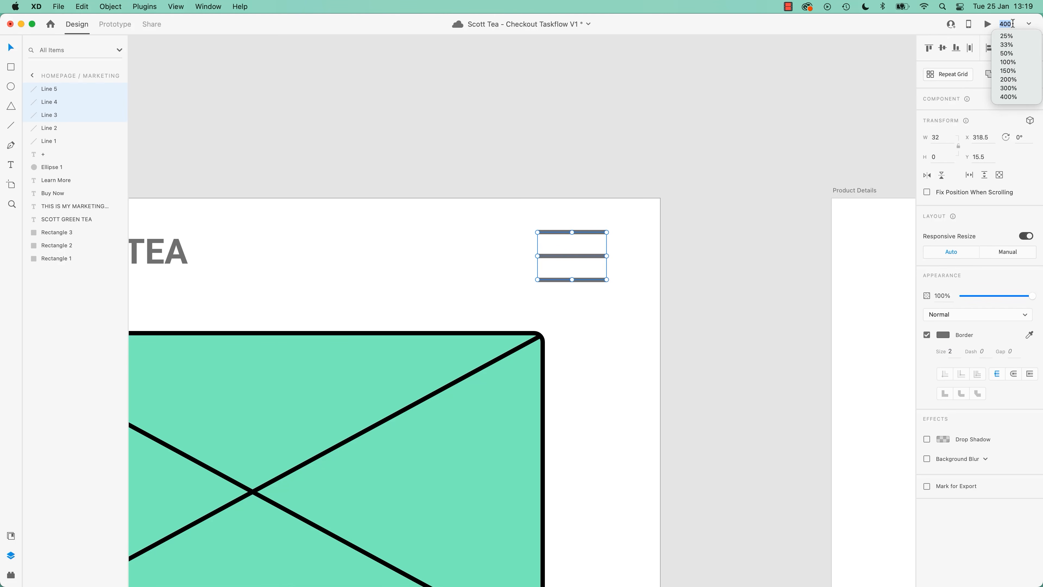
{"action": "type", "text": "75"}
{"action": "key", "text": "Return"}
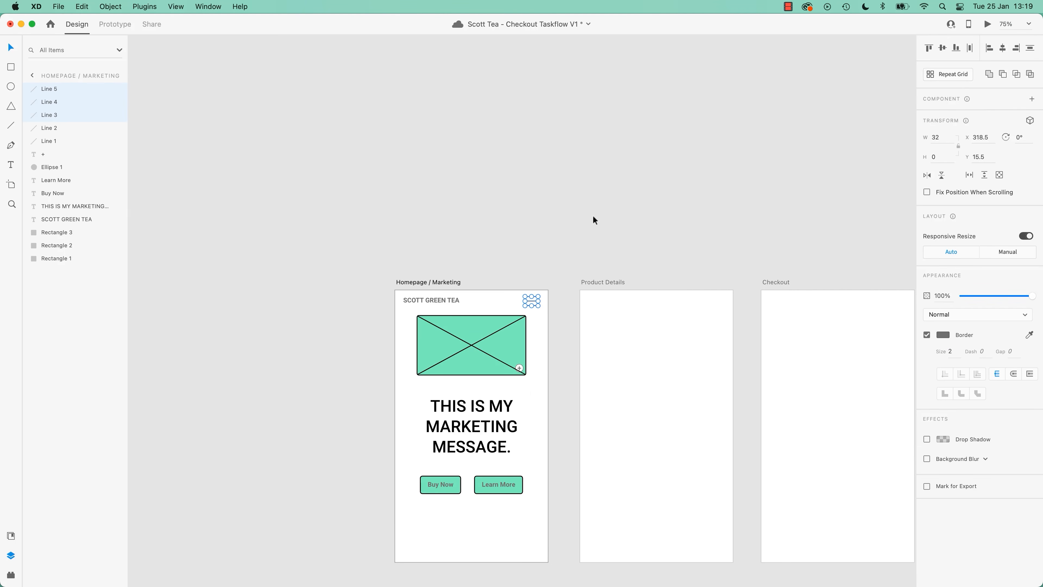
Move the three menu-icon lines together to about X 327.5, Y 23 in the homepage header
{"action": "left_click", "coordinate": [578, 242]}
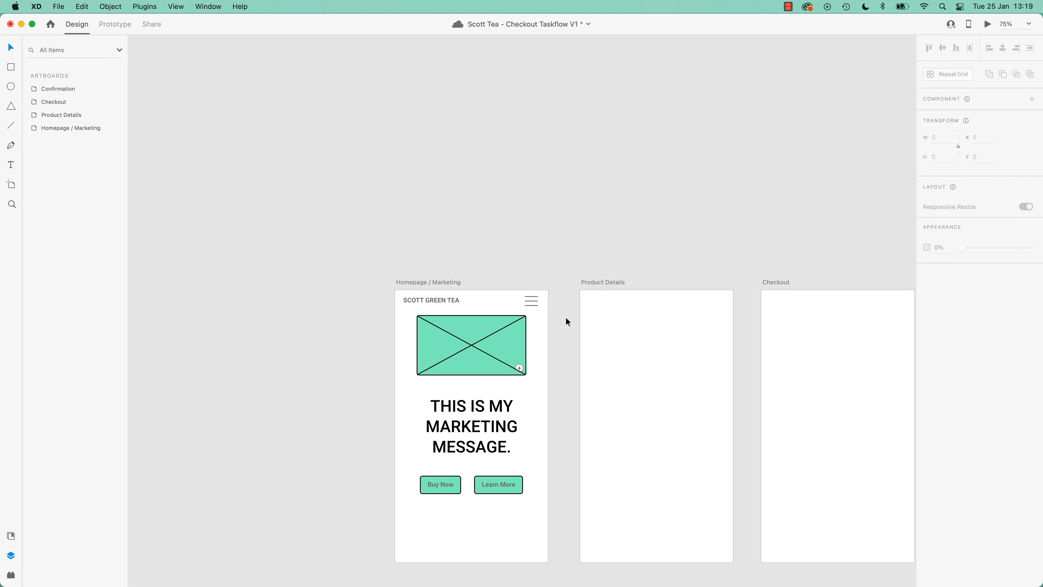
{"action": "left_click_drag", "start_coordinate": [567, 263], "coordinate": [535, 303]}
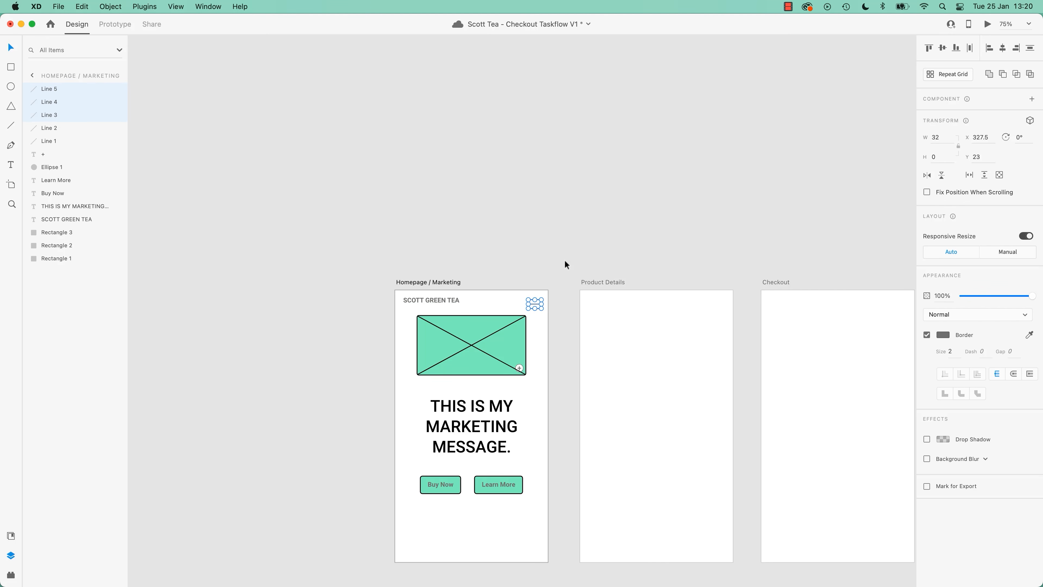
{"action": "left_click", "coordinate": [565, 261]}
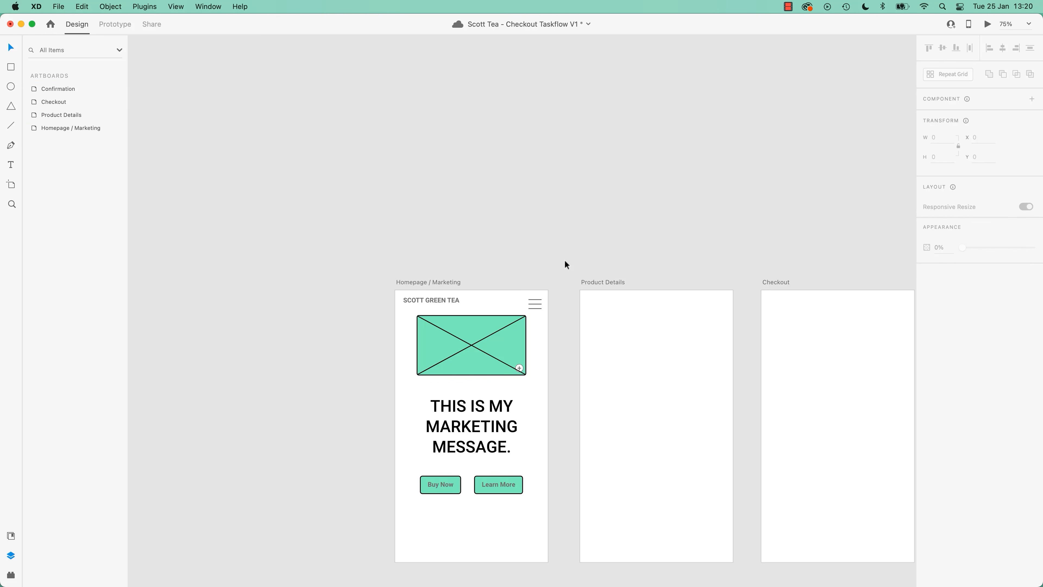
Increase the border size of the three menu-icon lines to 4
{"action": "left_click_drag", "start_coordinate": [545, 313], "coordinate": [538, 316]}
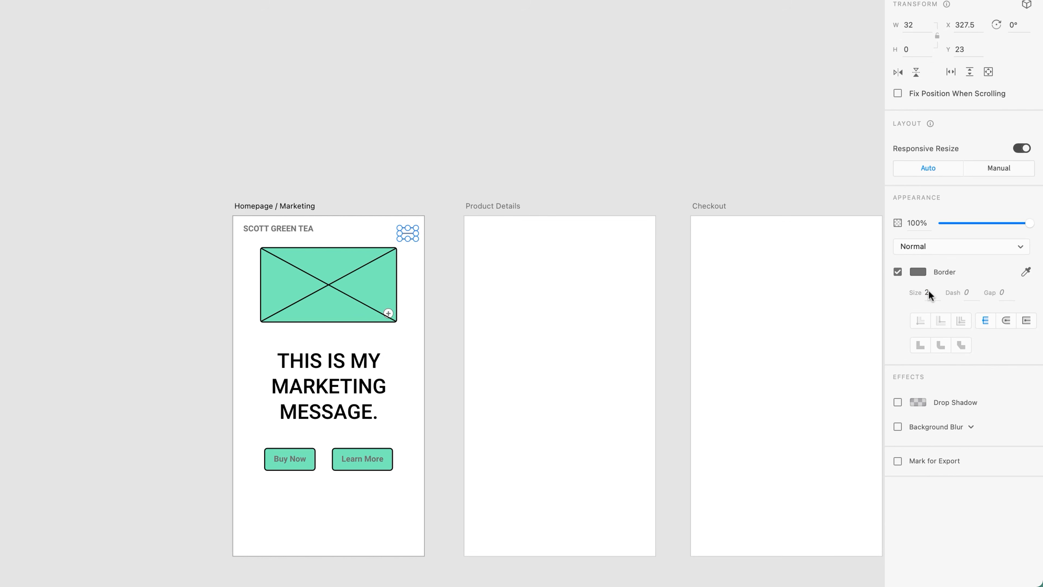
{"action": "key", "text": "Up"}
{"action": "key", "text": "Up"}
{"action": "key", "text": "super+3"}
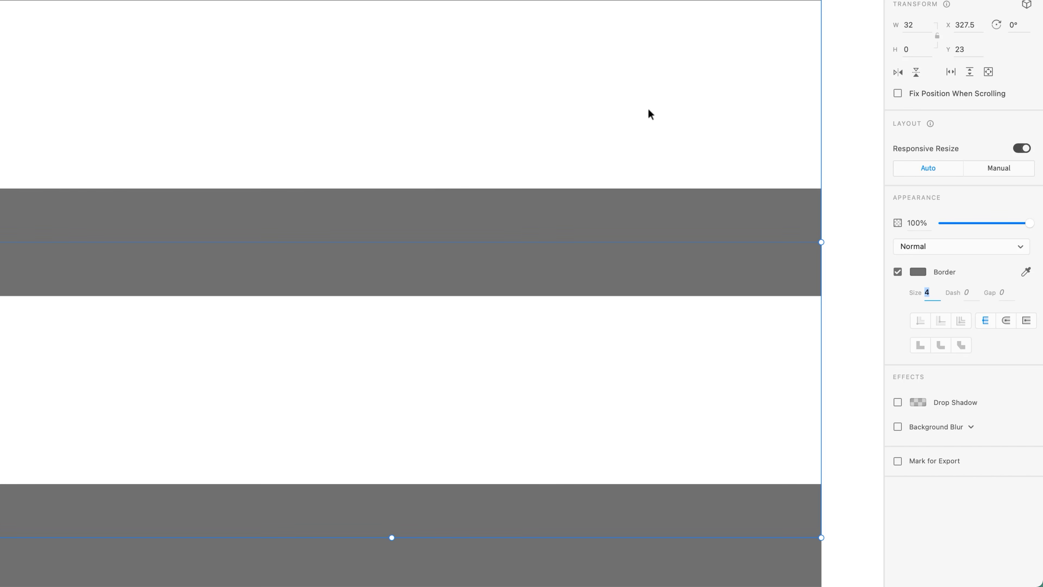
{"action": "key", "text": "super+minus"}
{"action": "key", "text": "super+minus"}
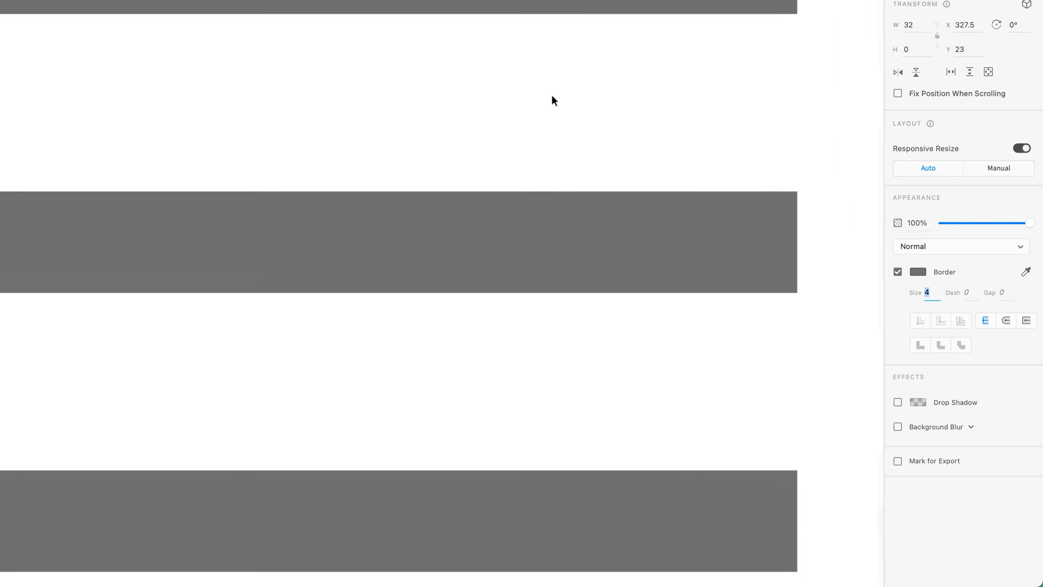
Change the border colour of the three menu-icon lines to black
{"action": "left_click", "coordinate": [736, 193]}
{"action": "left_click_drag", "start_coordinate": [824, 34], "coordinate": [291, 373]}
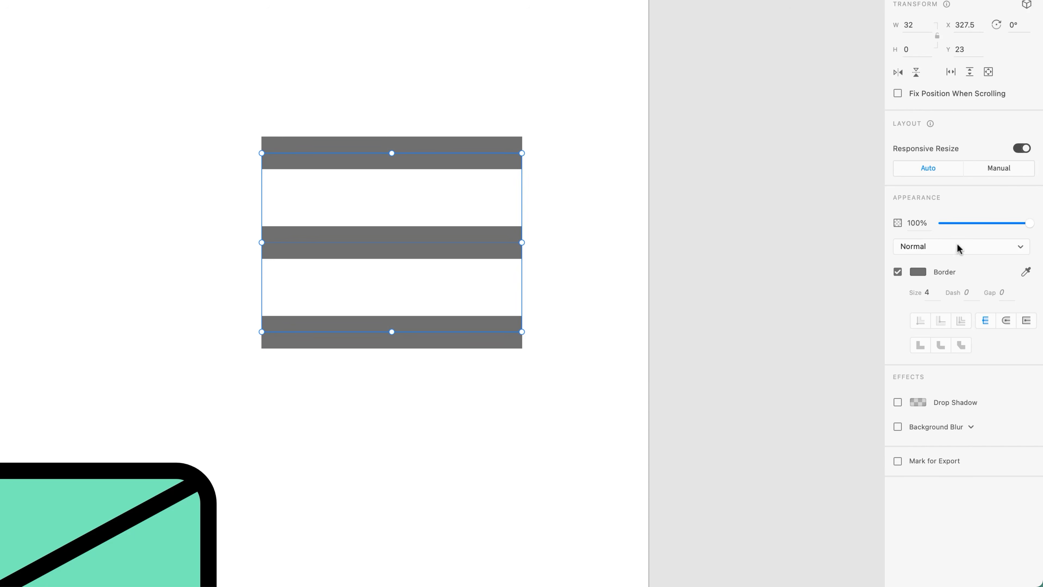
{"action": "left_click", "coordinate": [918, 272]}
{"action": "left_click_drag", "start_coordinate": [810, 275], "coordinate": [756, 341]}
{"action": "left_click", "coordinate": [840, 405]}
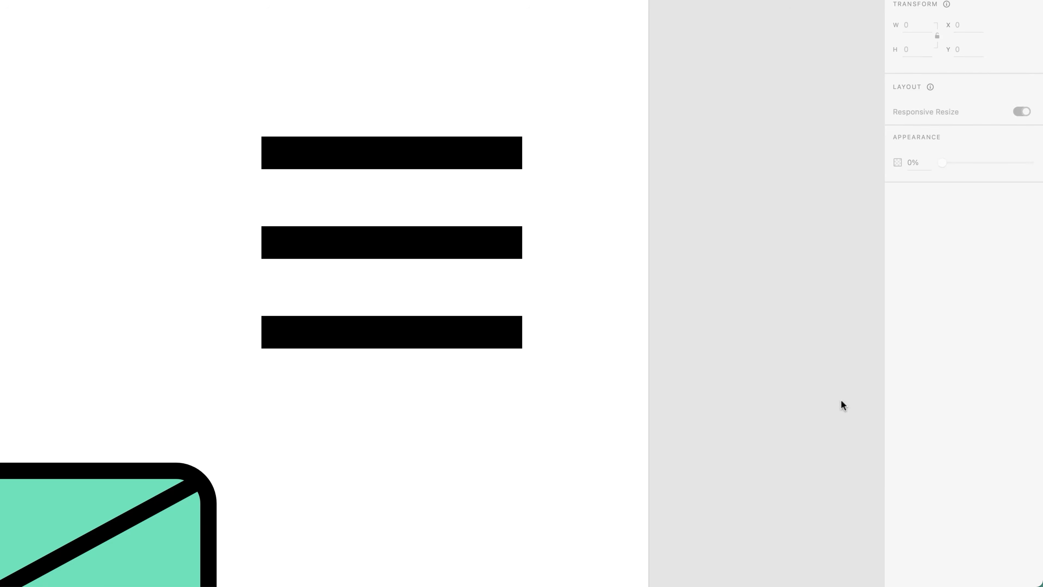
Try the round, projecting and butt caps on the three menu-icon lines, finishing with round caps
{"action": "left_click_drag", "start_coordinate": [534, 109], "coordinate": [314, 408]}
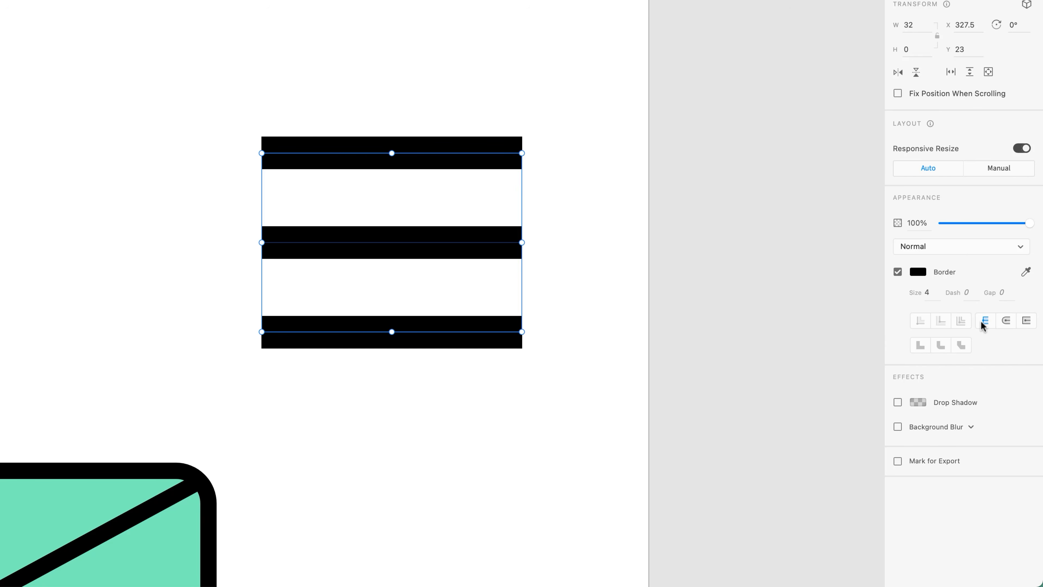
{"action": "left_click", "coordinate": [1006, 320]}
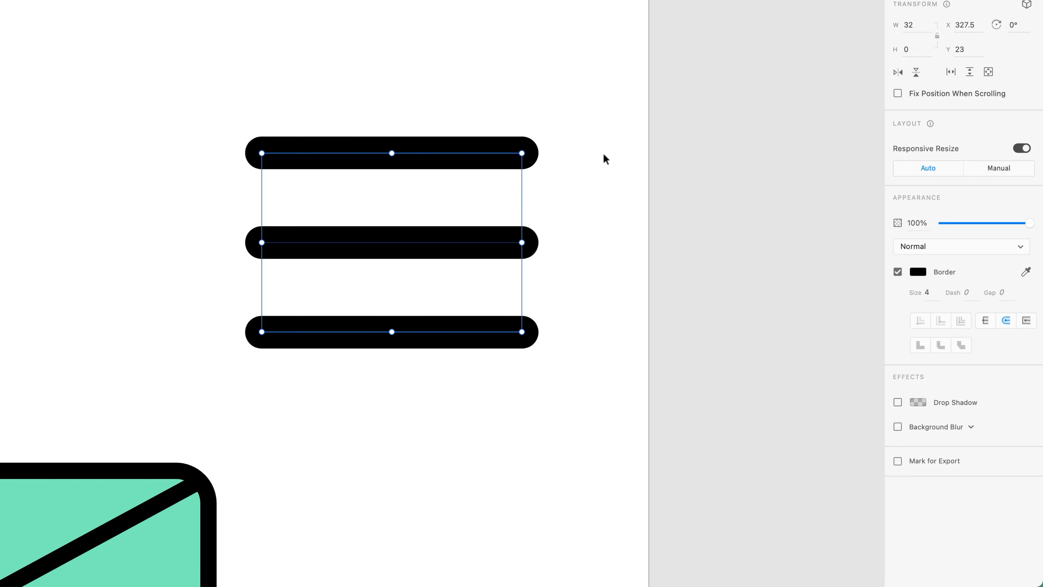
{"action": "left_click", "coordinate": [1026, 322]}
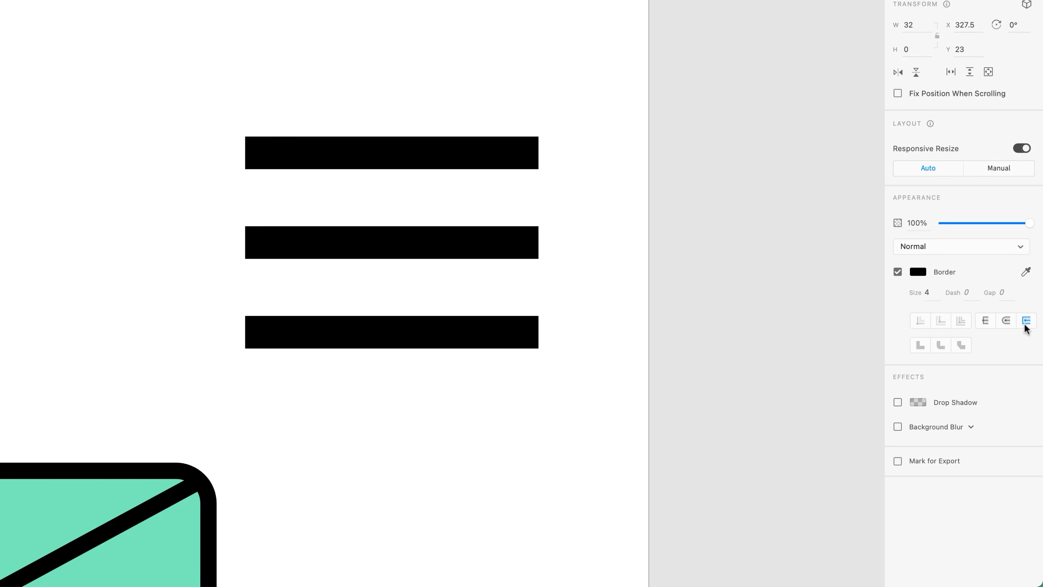
{"action": "left_click", "coordinate": [986, 323]}
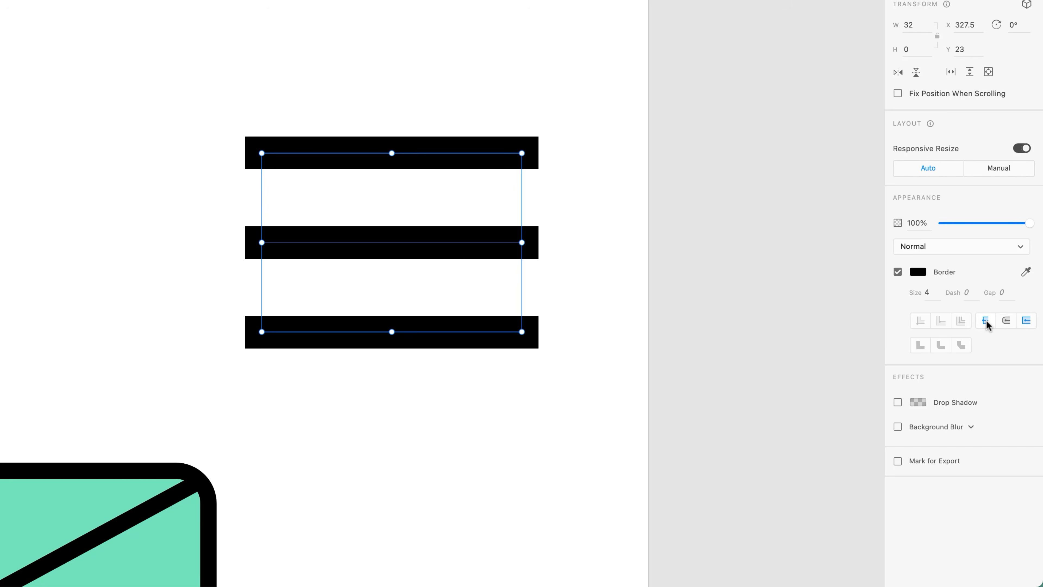
{"action": "left_click", "coordinate": [1006, 321]}
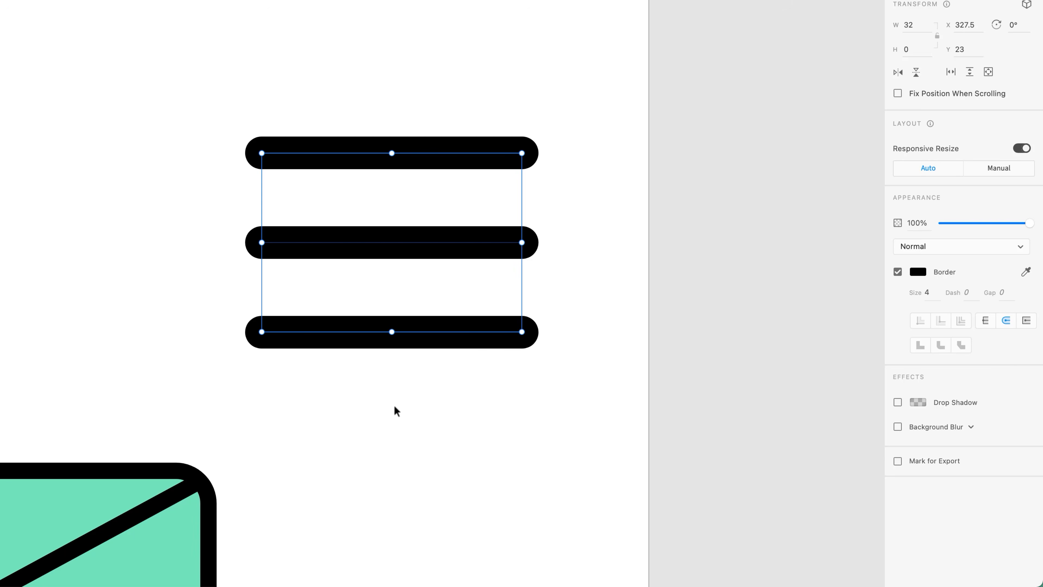
{"action": "left_click", "coordinate": [398, 427]}
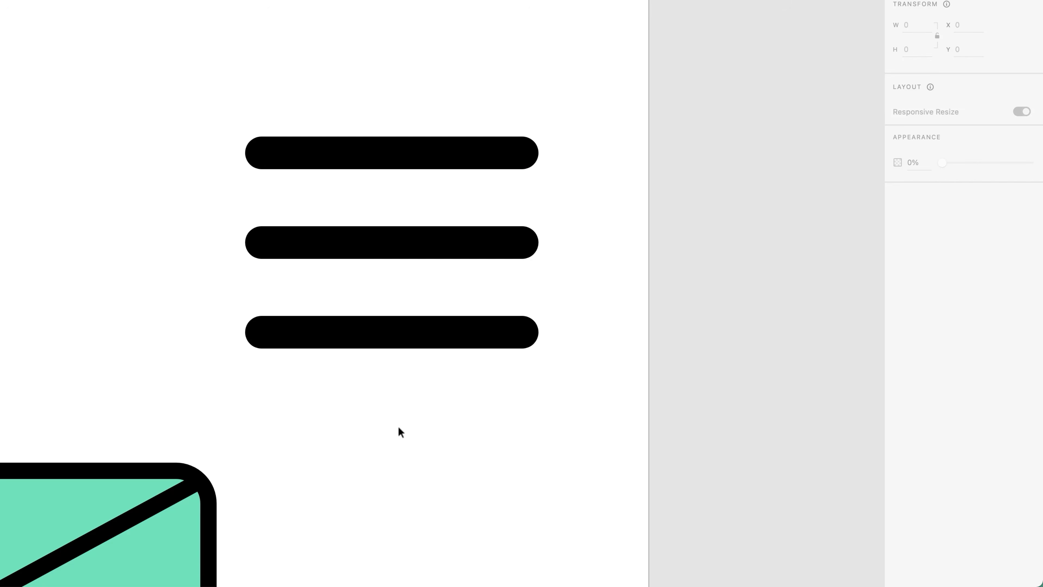
Move the menu icon to about X 330.5, Y 17 in the homepage header
{"action": "key", "text": "super+minus"}
{"action": "key", "text": "super+minus"}
{"action": "key", "text": "super+minus"}
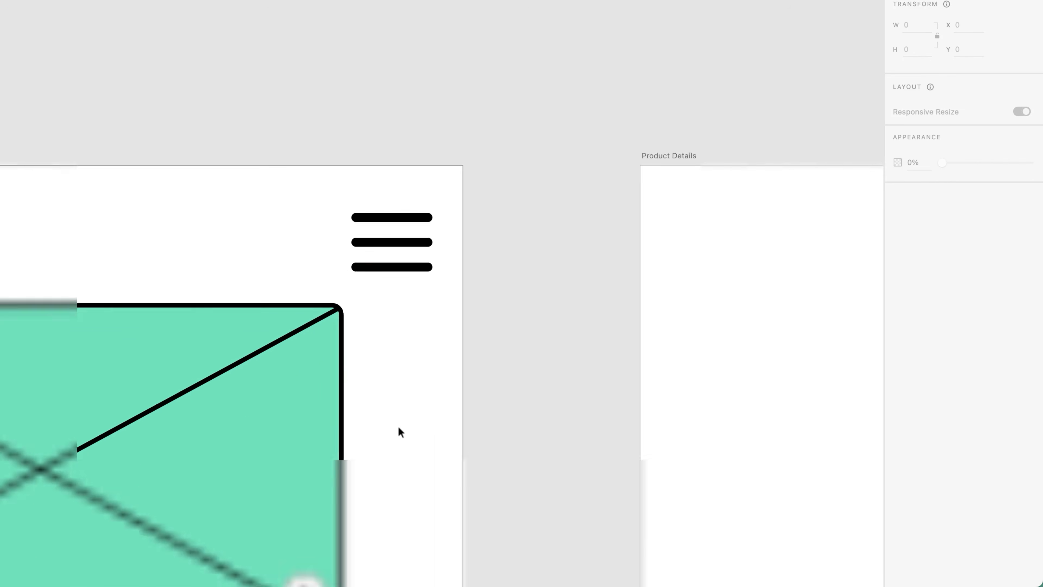
{"action": "left_click_drag", "start_coordinate": [443, 170], "coordinate": [402, 235]}
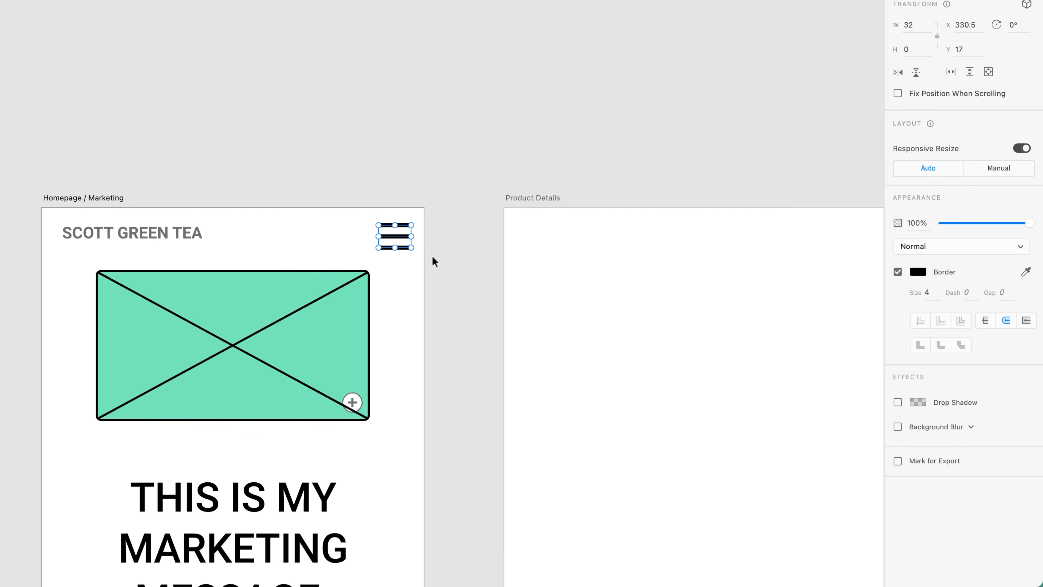
{"action": "left_click", "coordinate": [448, 251]}
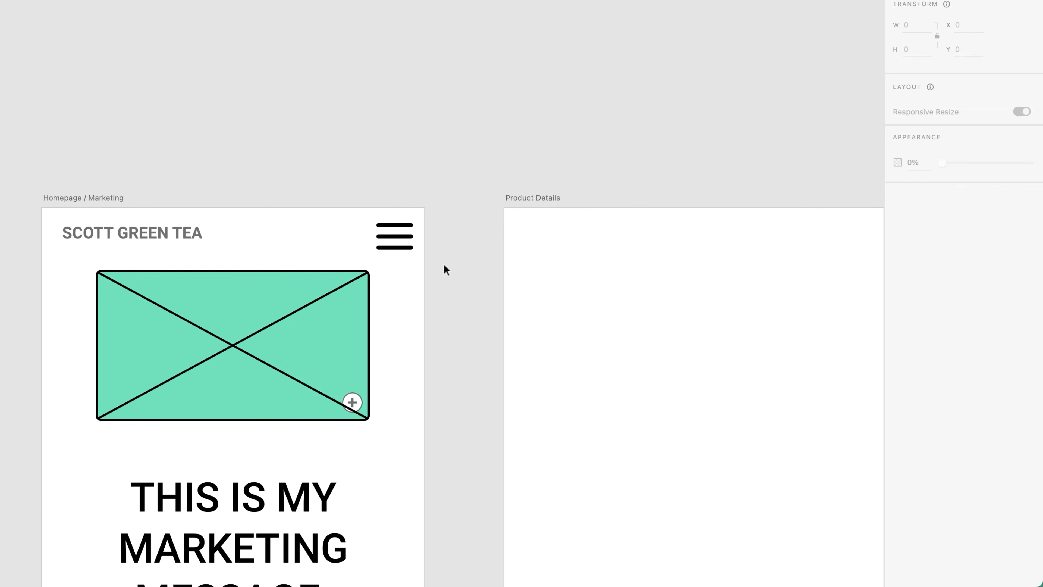
Scale the three-line menu icon down slightly in the homepage header and deselect it
{"action": "left_click", "coordinate": [1015, 25]}
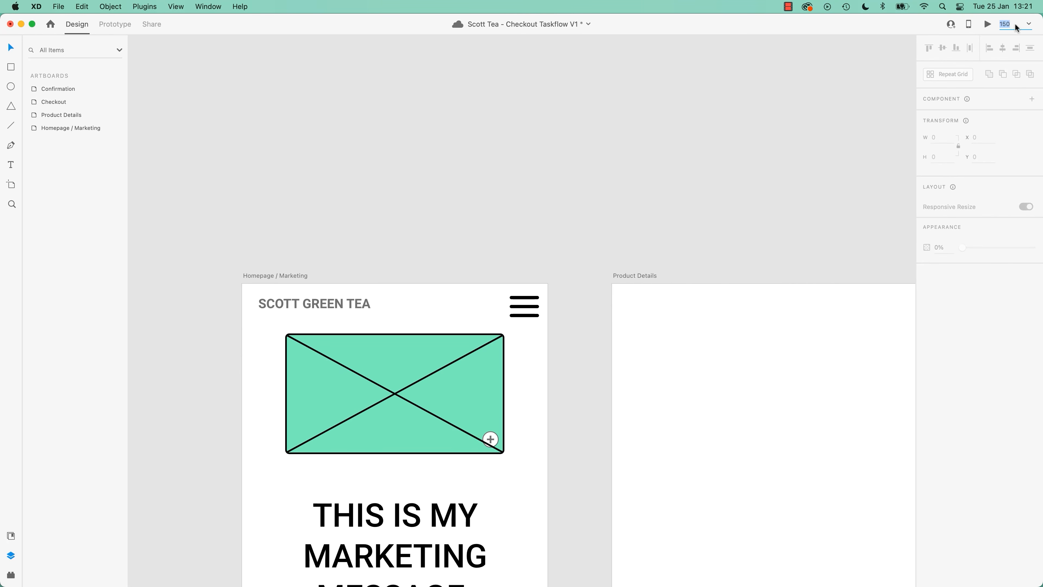
{"action": "type", "text": "75"}
{"action": "key", "text": "Return"}
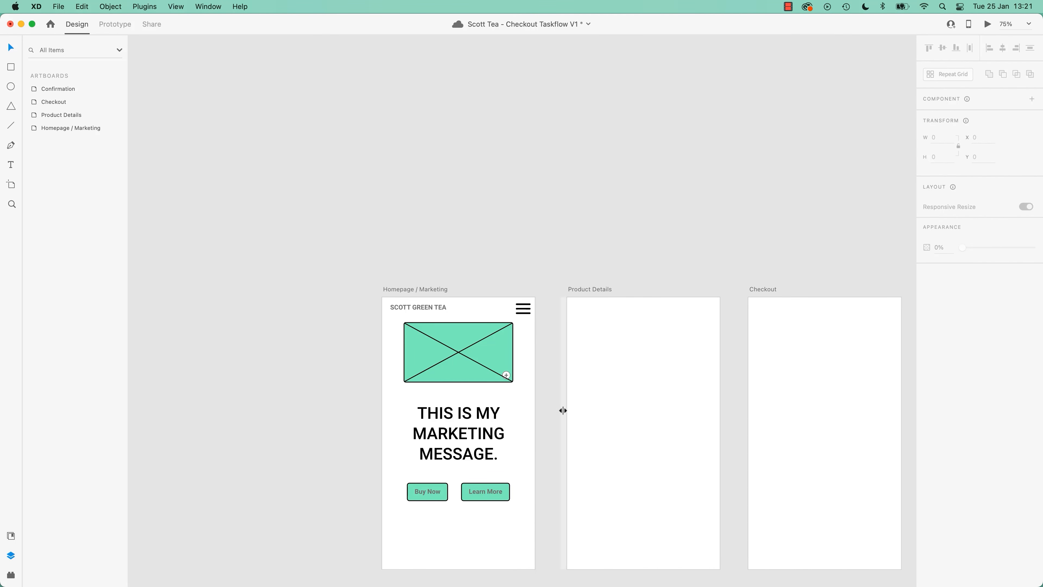
{"action": "left_click_drag", "start_coordinate": [545, 269], "coordinate": [519, 311]}
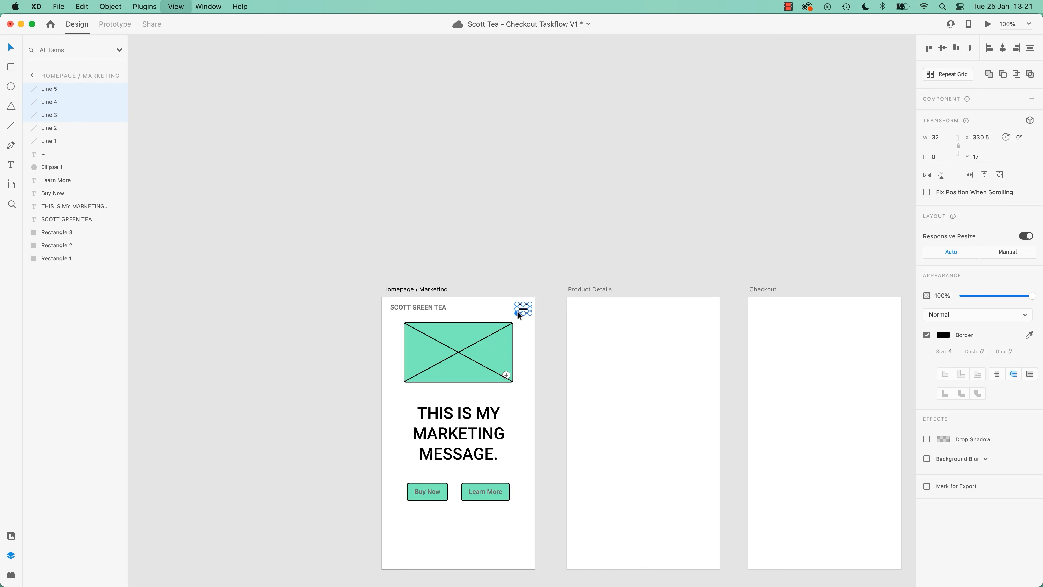
{"action": "scroll", "coordinate": [519, 311], "scroll_direction": "up", "scroll_amount": 10}
{"action": "left_click_drag", "start_coordinate": [486, 325], "coordinate": [505, 317]}
{"action": "left_click", "coordinate": [673, 317]}
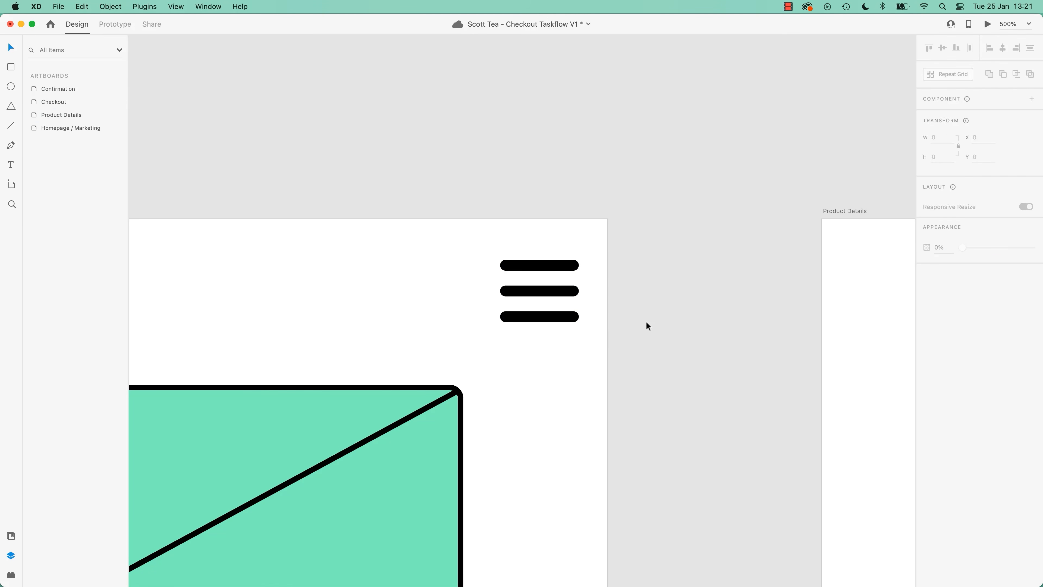
{"action": "key", "text": "super+minus"}
{"action": "key", "text": "super+minus"}
{"action": "key", "text": "super+minus"}
{"action": "key", "text": "super+minus"}
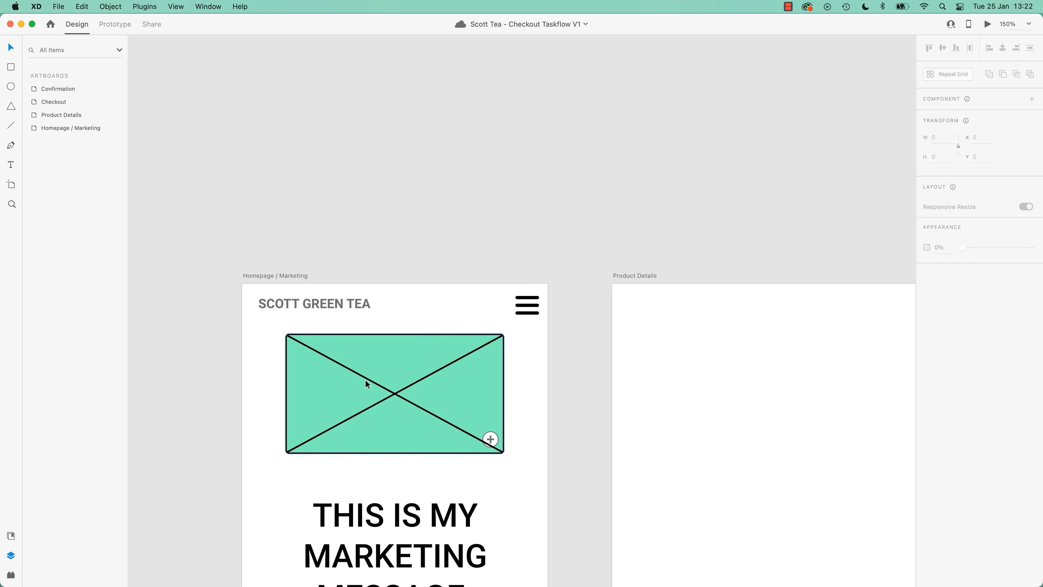
Try deleting the two crossing diagonal lines from the green image placeholder on the homepage, and undo both deletions
{"action": "left_click", "coordinate": [407, 400]}
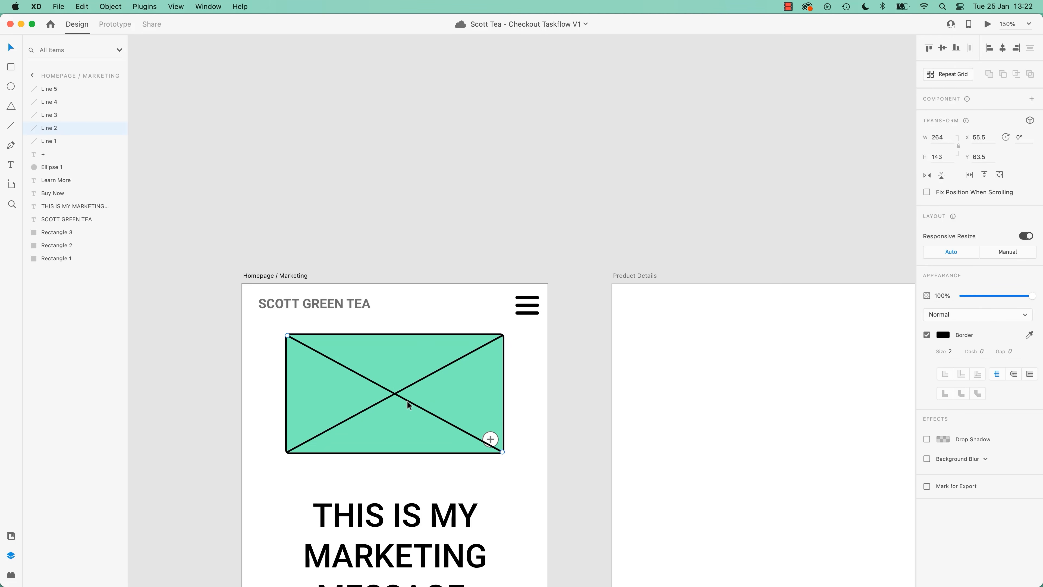
{"action": "key", "text": "Delete"}
{"action": "left_click", "coordinate": [407, 386]}
{"action": "key", "text": "Delete"}
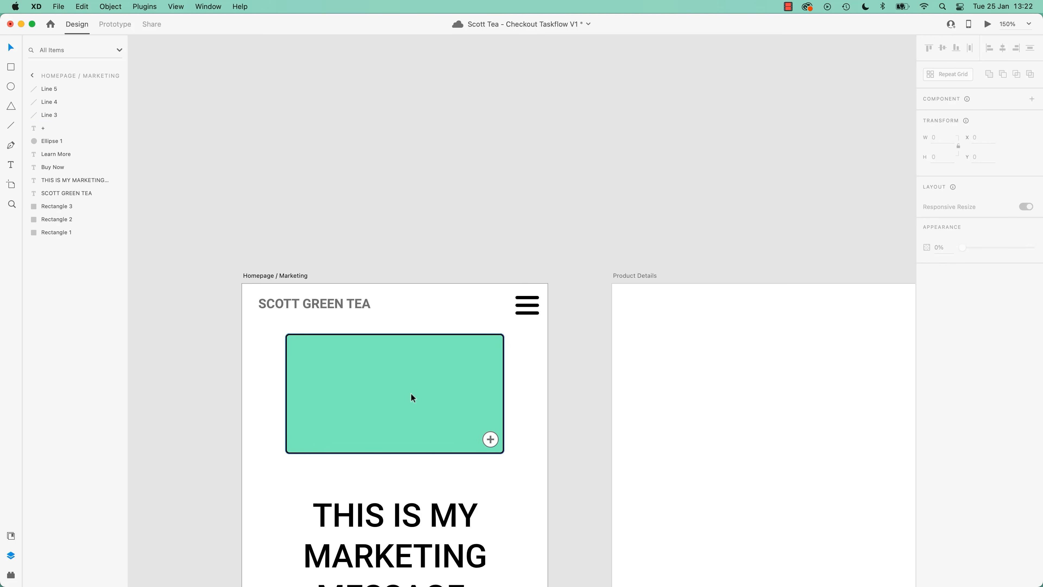
{"action": "key", "text": "super+z"}
{"action": "key", "text": "super+z"}
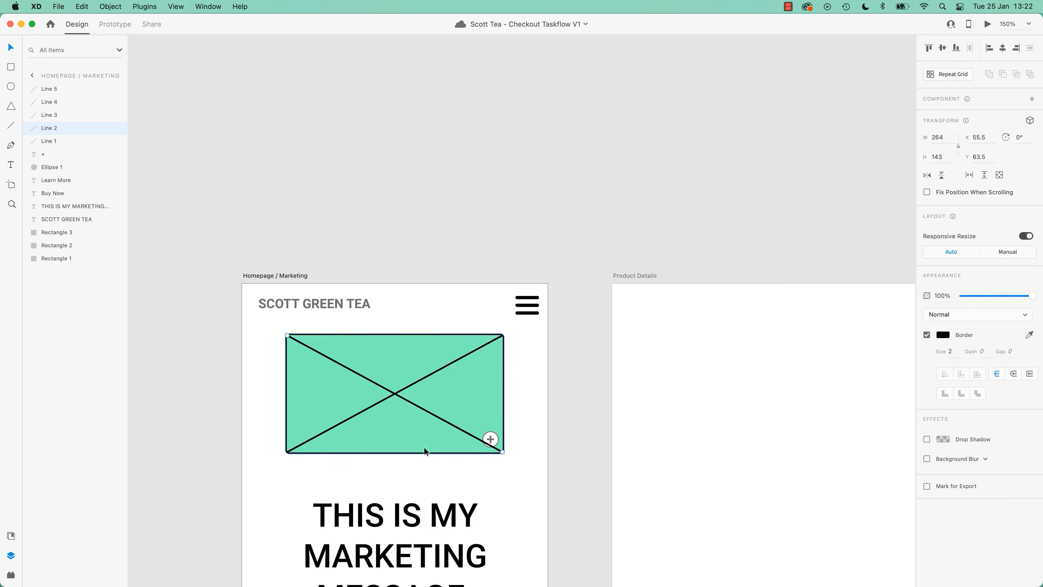
Switch to Chrome to look at the image icon search results, return to Adobe XD and deselect the diagonal line
{"action": "key", "text": "super+Tab"}
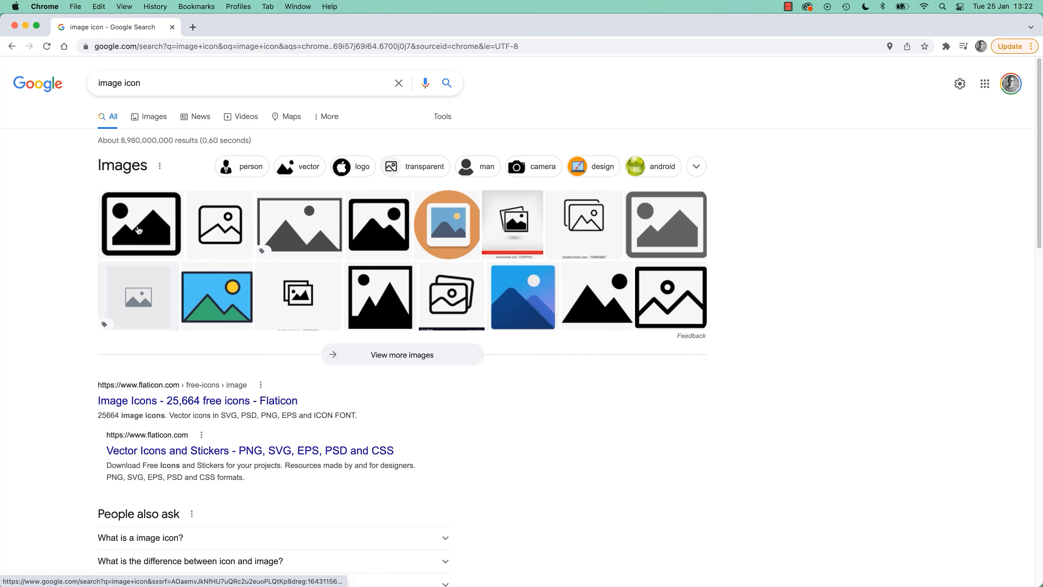
{"action": "key", "text": "super+Tab"}
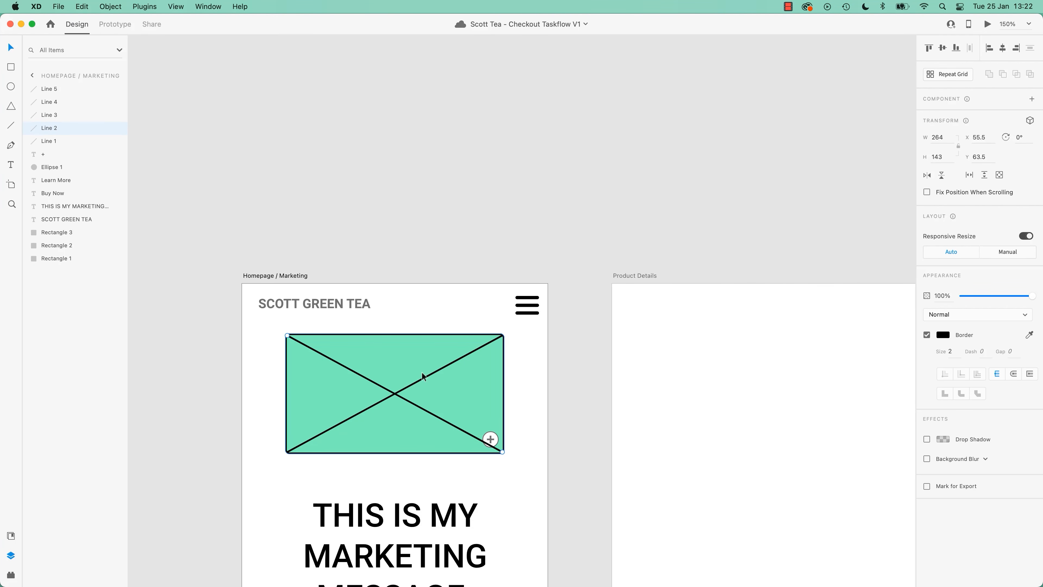
{"action": "left_click", "coordinate": [579, 345]}
Change the fill of the SCOTT GREEN TEA, Buy Now and Learn More texts to black
{"action": "scroll", "coordinate": [574, 345], "scroll_direction": "down", "scroll_amount": 8}
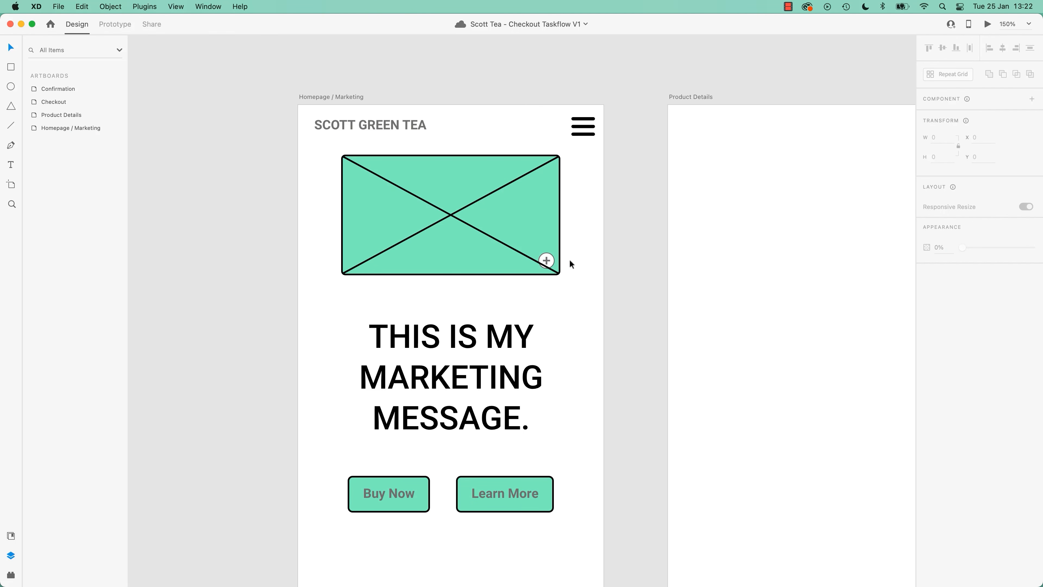
{"action": "left_click", "coordinate": [519, 491]}
{"action": "left_click", "coordinate": [400, 493], "text": "shift"}
{"action": "left_click", "coordinate": [395, 124], "text": "shift"}
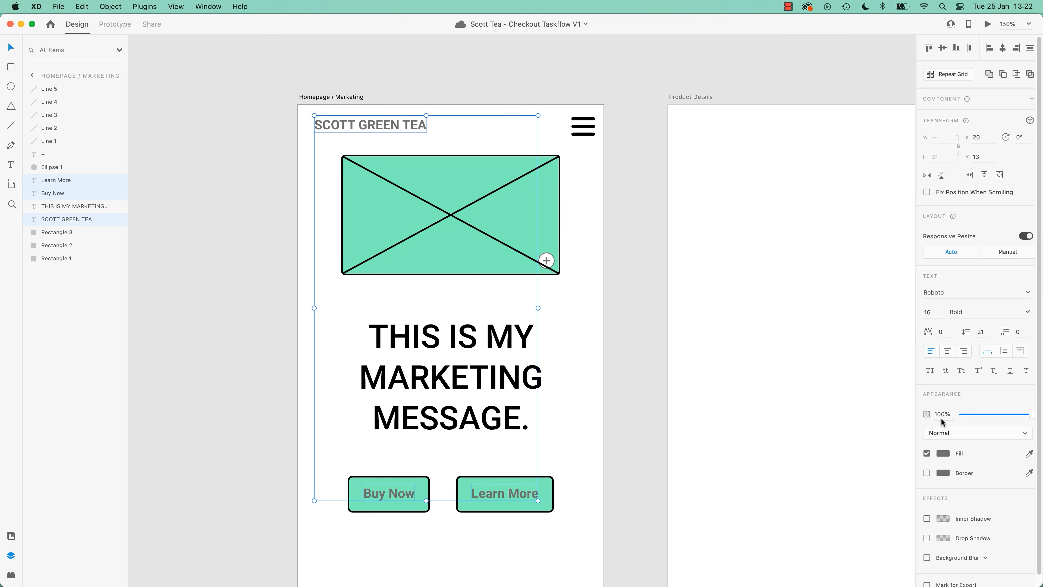
{"action": "left_click", "coordinate": [943, 452]}
{"action": "left_click", "coordinate": [732, 451]}
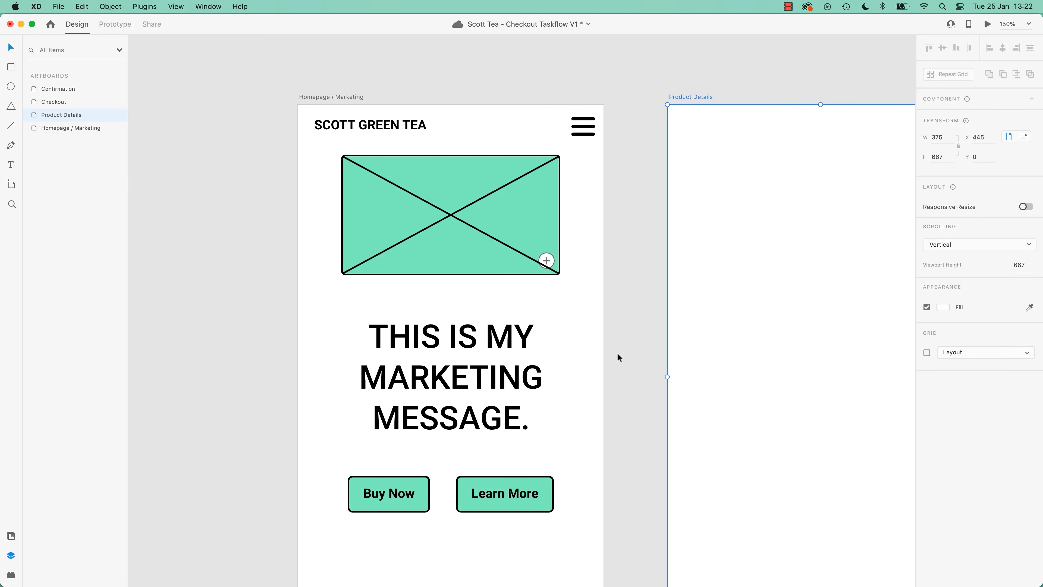
Apply the image placeholder's green fill and 2-wide black border to the small plus-sign circle and bring the circle to the front
{"action": "left_click", "coordinate": [552, 257]}
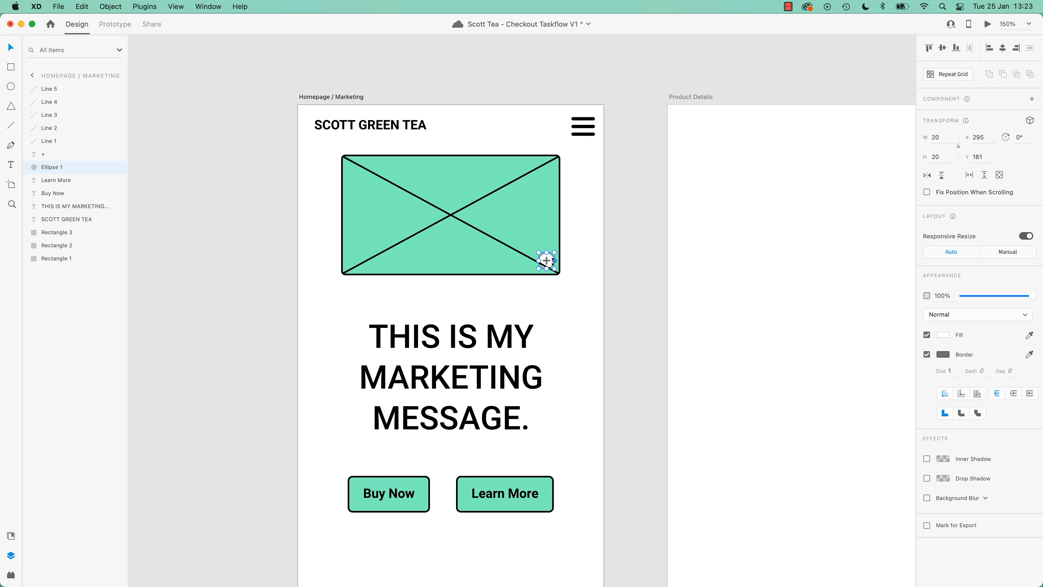
{"action": "left_click", "coordinate": [552, 211]}
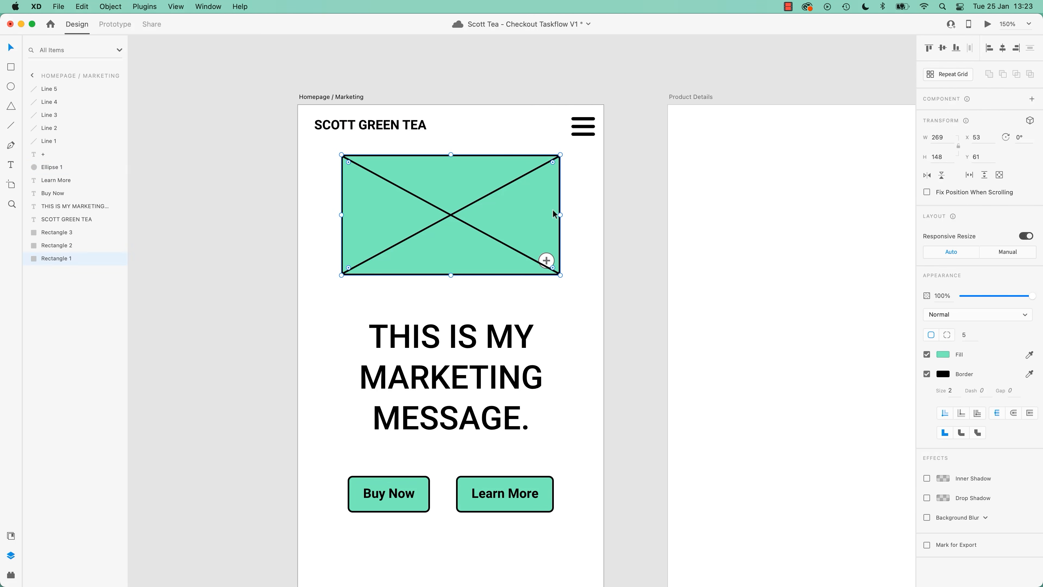
{"action": "left_click", "coordinate": [552, 259]}
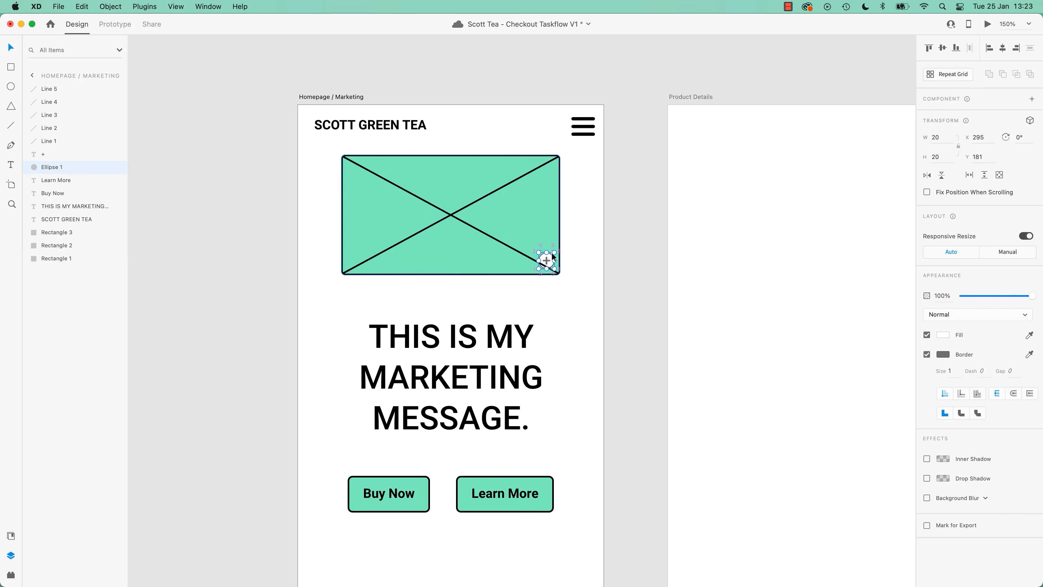
{"action": "key", "text": "super+alt+v"}
{"action": "key", "text": "super+shift+bracketright"}
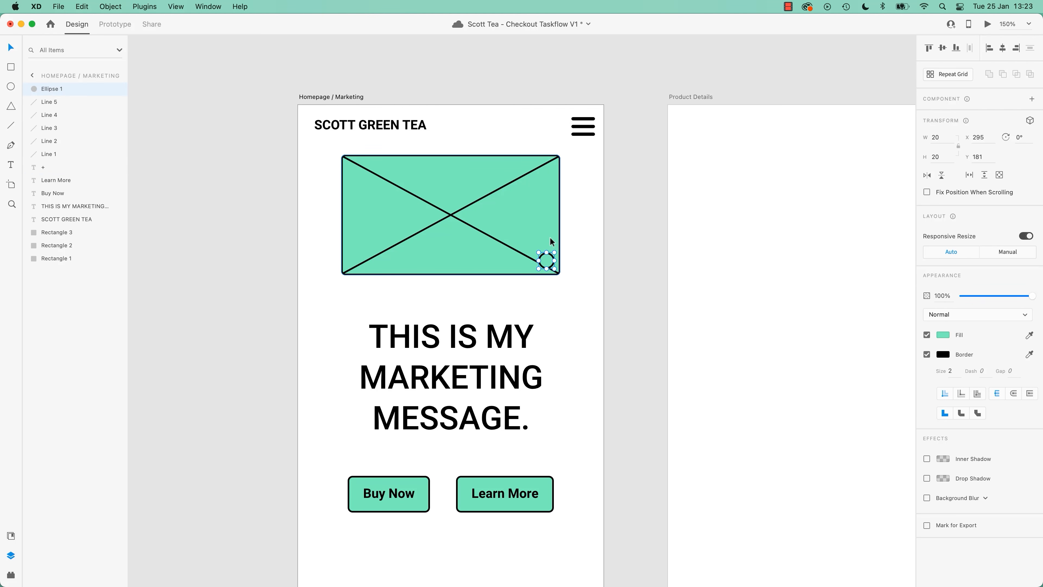
Bring the plus sign to the front by moving the circle aside, and place the circle back around it at about X 295
{"action": "key", "text": "super+plus"}
{"action": "key", "text": "super+plus"}
{"action": "key", "text": "super+plus"}
{"action": "left_click_drag", "start_coordinate": [594, 175], "coordinate": [657, 179]}
{"action": "left_click", "coordinate": [587, 183]}
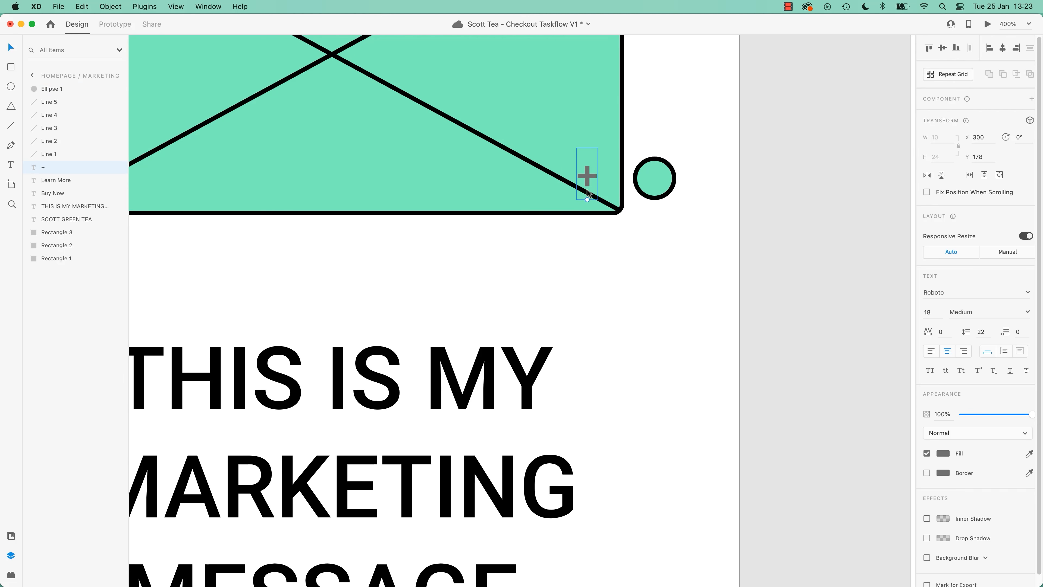
{"action": "key", "text": "super+shift+bracketright"}
{"action": "left_click_drag", "start_coordinate": [670, 190], "coordinate": [603, 186]}
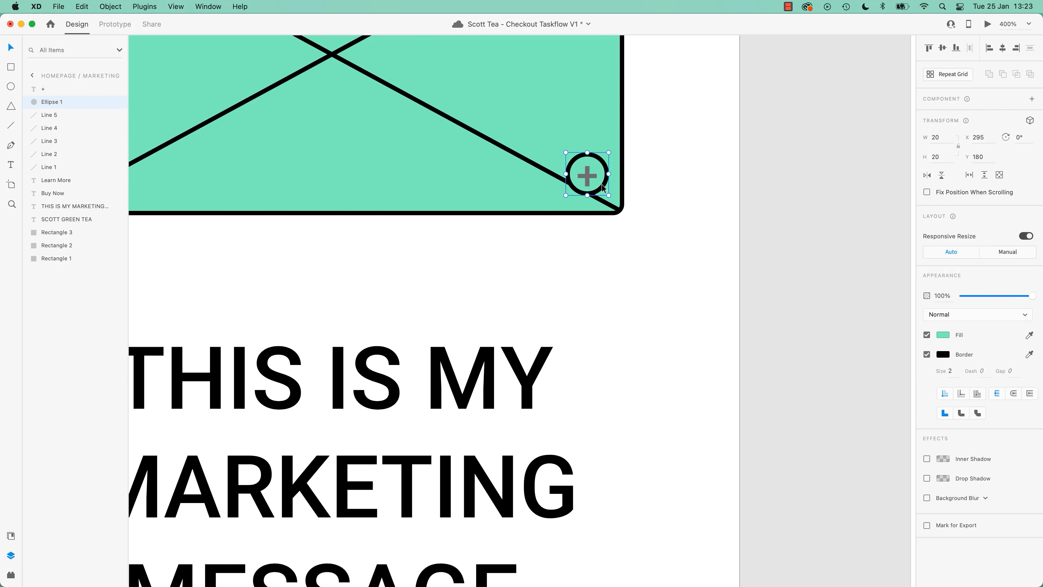
Try moving the plus sign up to the circle's upper edge and sending it to the back, and undo the reordering
{"action": "left_click", "coordinate": [592, 177]}
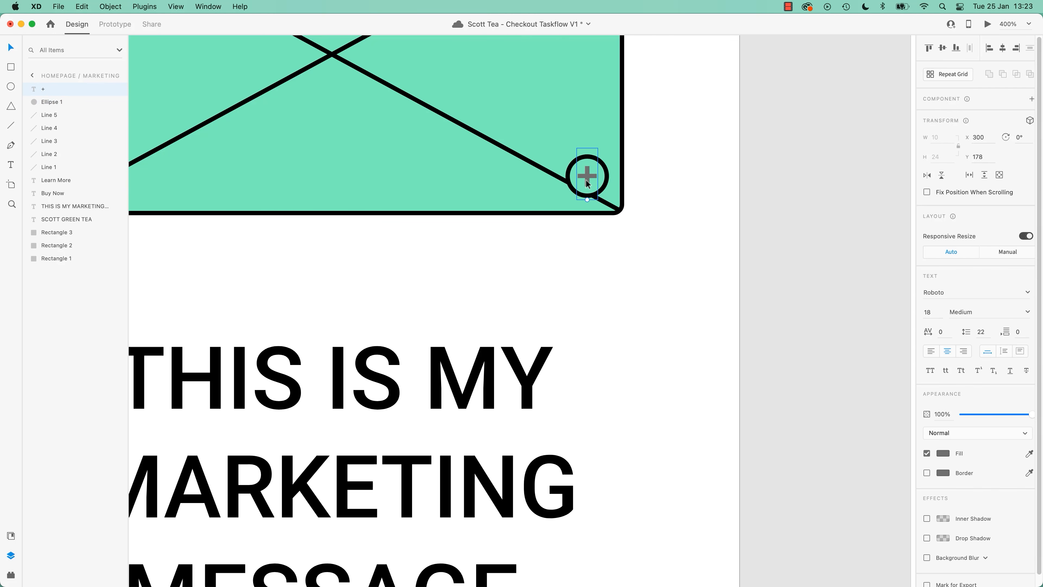
{"action": "left_click_drag", "start_coordinate": [589, 185], "coordinate": [588, 163]}
{"action": "left_click", "coordinate": [598, 181]}
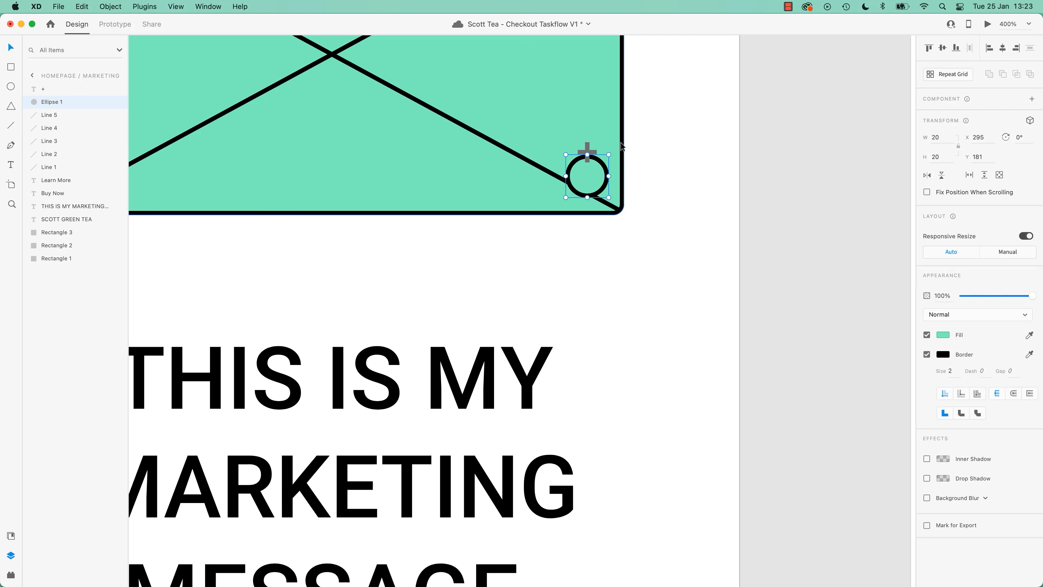
{"action": "left_click", "coordinate": [621, 144]}
{"action": "mouse_move", "coordinate": [588, 154]}
{"action": "left_mouse_down"}
{"action": "mouse_move", "coordinate": [603, 154]}
{"action": "mouse_move", "coordinate": [589, 154]}
{"action": "left_mouse_up"}
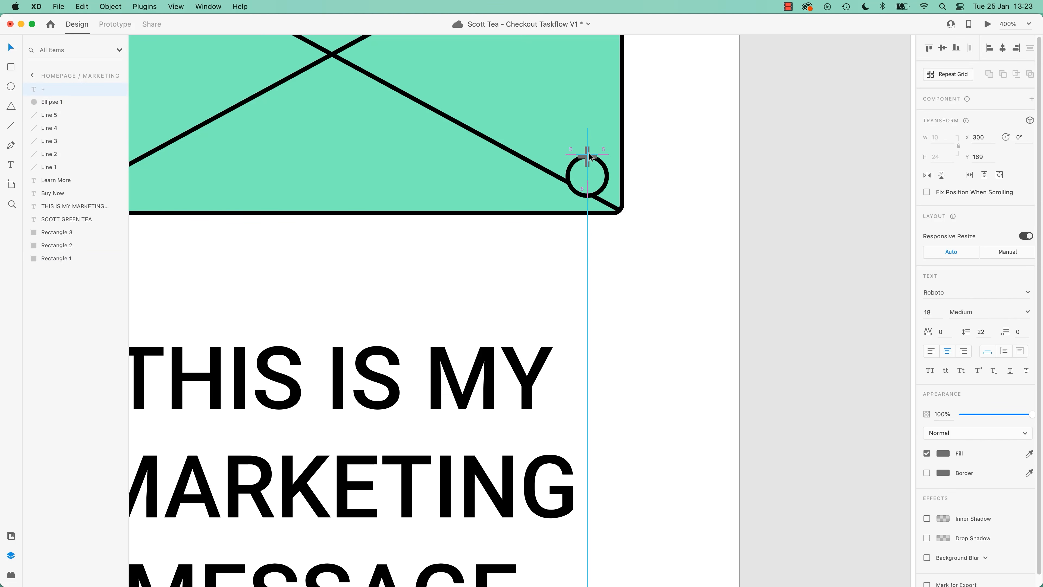
{"action": "right_click", "coordinate": [588, 152]}
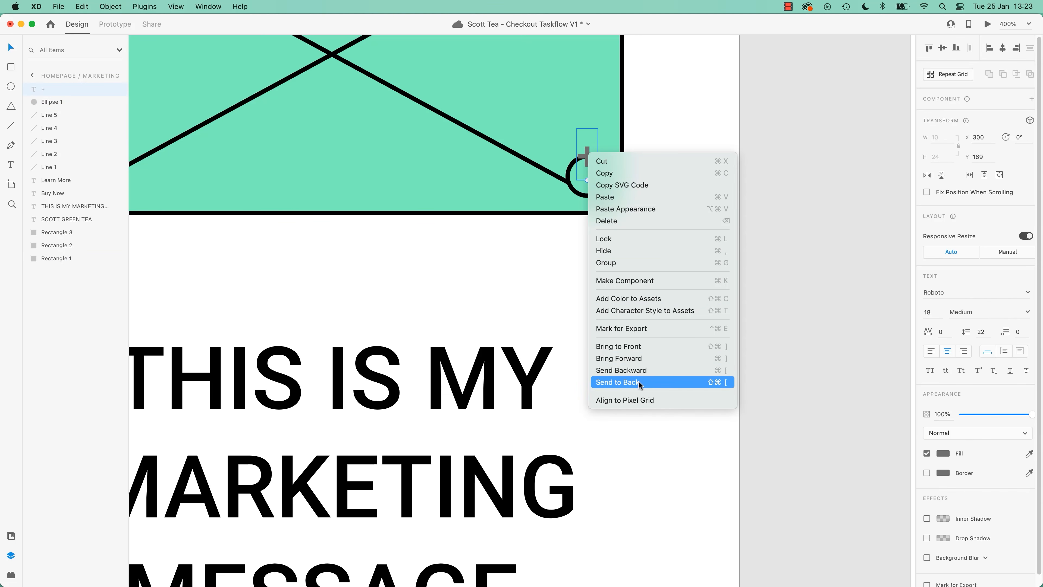
{"action": "left_click", "coordinate": [631, 383]}
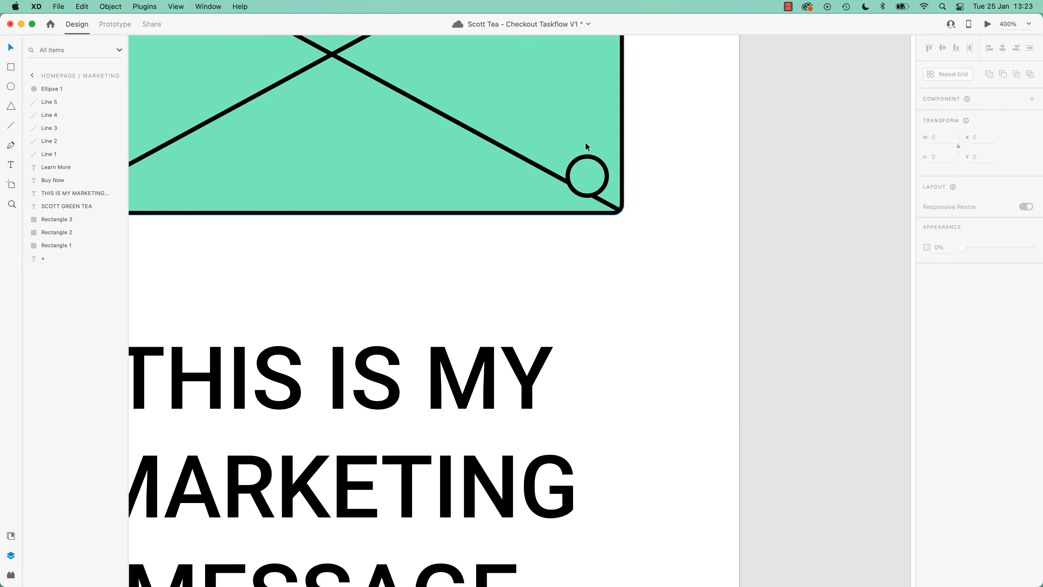
{"action": "key", "text": "super+z"}
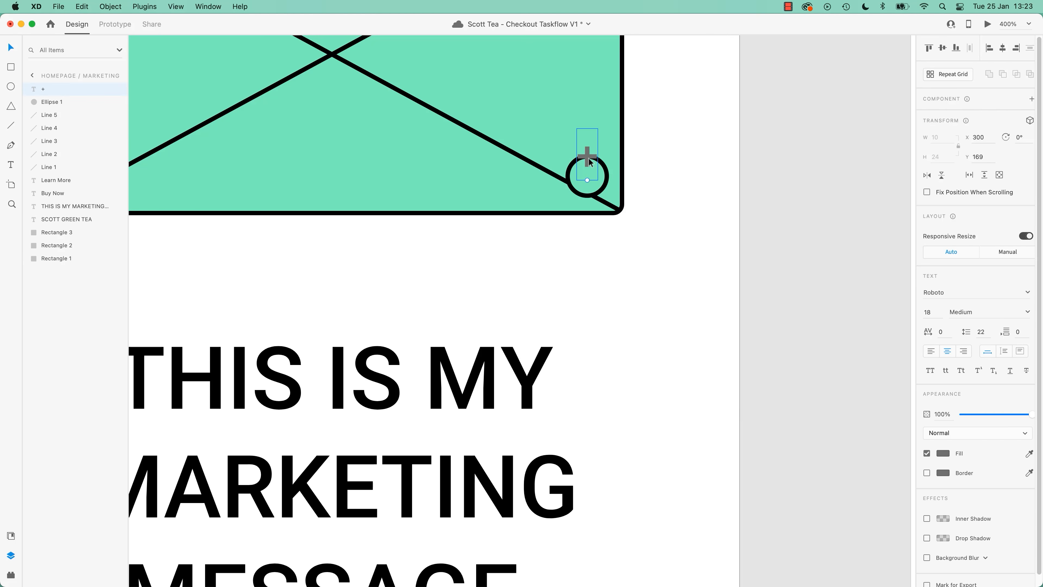
Try sending the plus sign one level backward behind the circle, and bring it forward again
{"action": "right_click", "coordinate": [587, 155]}
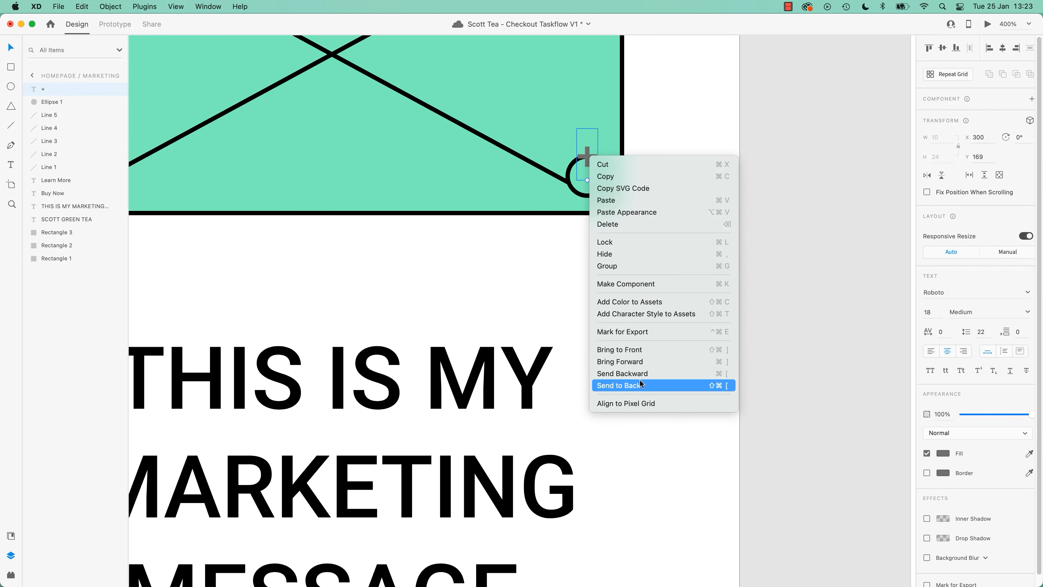
{"action": "left_click", "coordinate": [610, 375]}
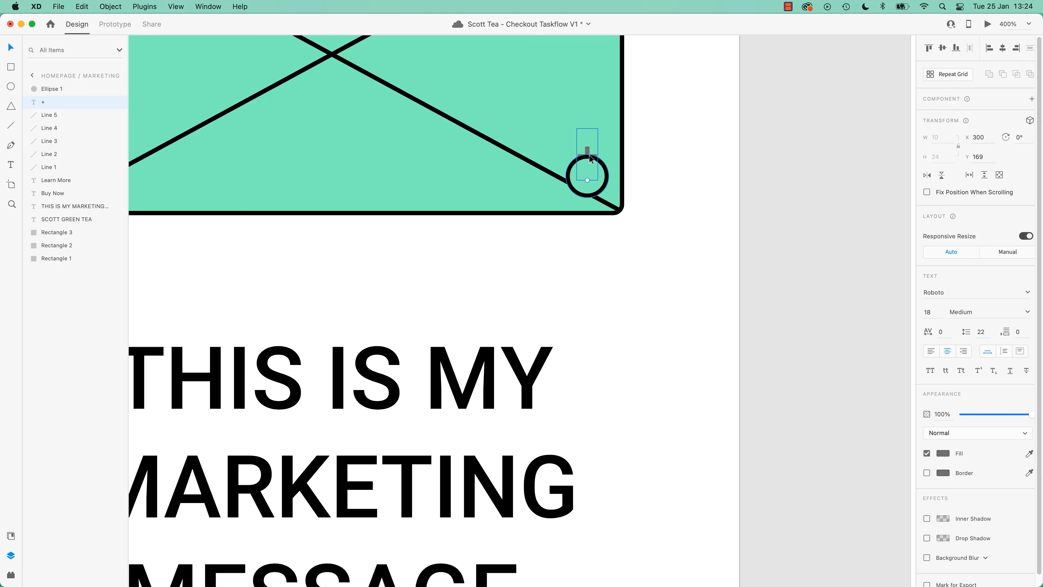
{"action": "key", "text": "super+bracketright"}
Move the plus sign back inside the circle to about X 300, Y 179 and set its fill to black
{"action": "left_click_drag", "start_coordinate": [590, 158], "coordinate": [590, 181]}
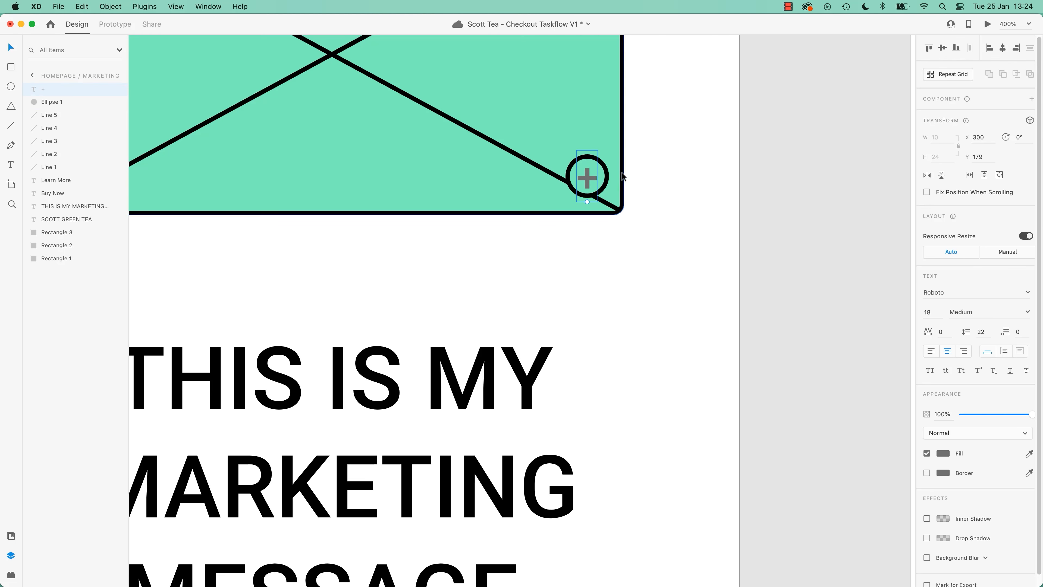
{"action": "left_click", "coordinate": [943, 453]}
{"action": "left_click_drag", "start_coordinate": [849, 405], "coordinate": [753, 534]}
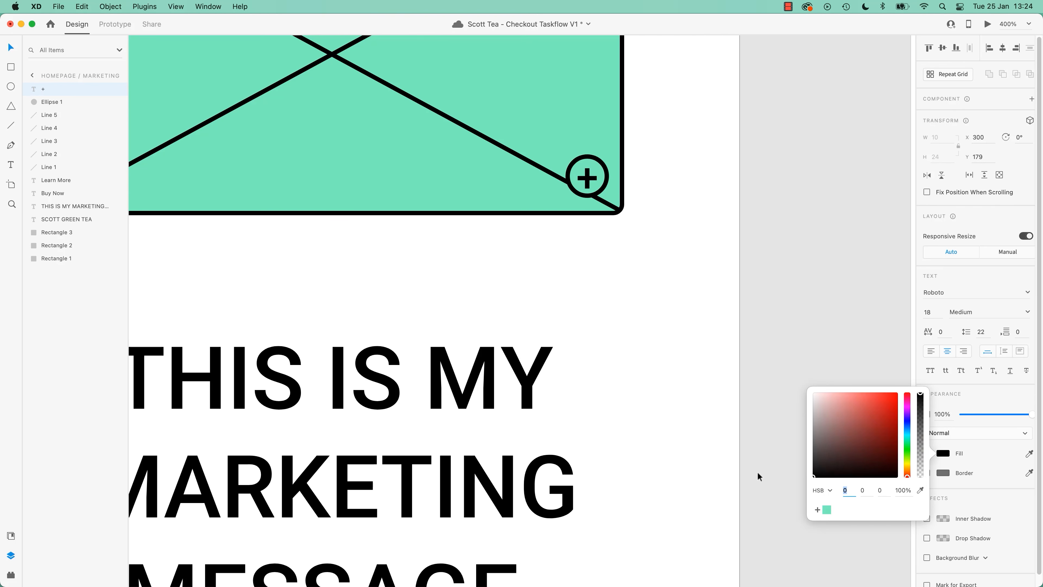
{"action": "left_click", "coordinate": [756, 473]}
Fine-tune the plus sign's position so it sits centred in the circle, and deselect it
{"action": "left_click", "coordinate": [591, 178]}
{"action": "key", "text": "Left"}
{"action": "key", "text": "Left"}
{"action": "left_click_drag", "start_coordinate": [593, 181], "coordinate": [597, 178]}
{"action": "left_click", "coordinate": [784, 205]}
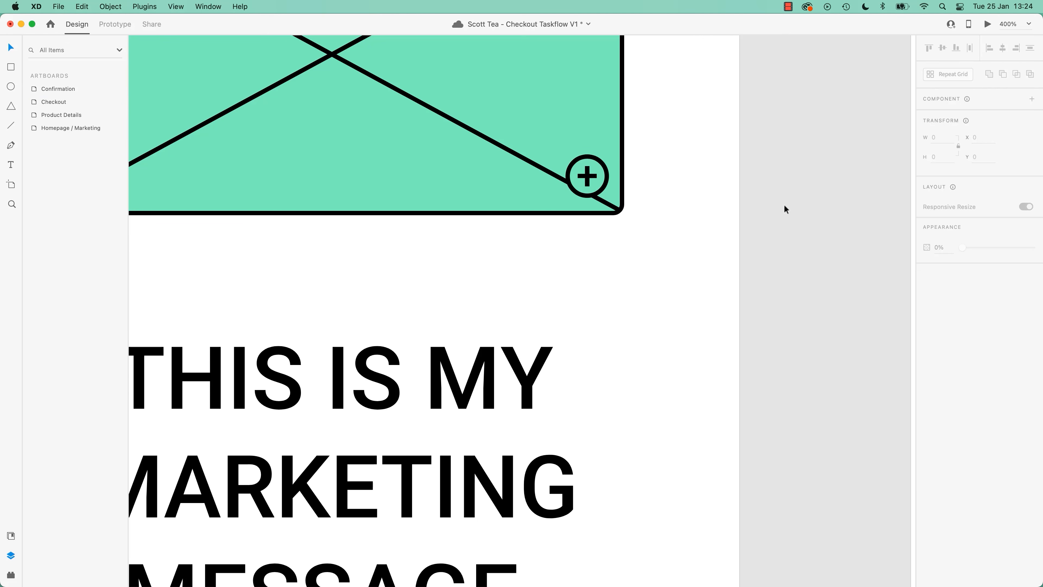
Review the four wireframe artboards, checking the Name field's rectangle on the Checkout artboard
{"action": "key", "text": "super+1"}
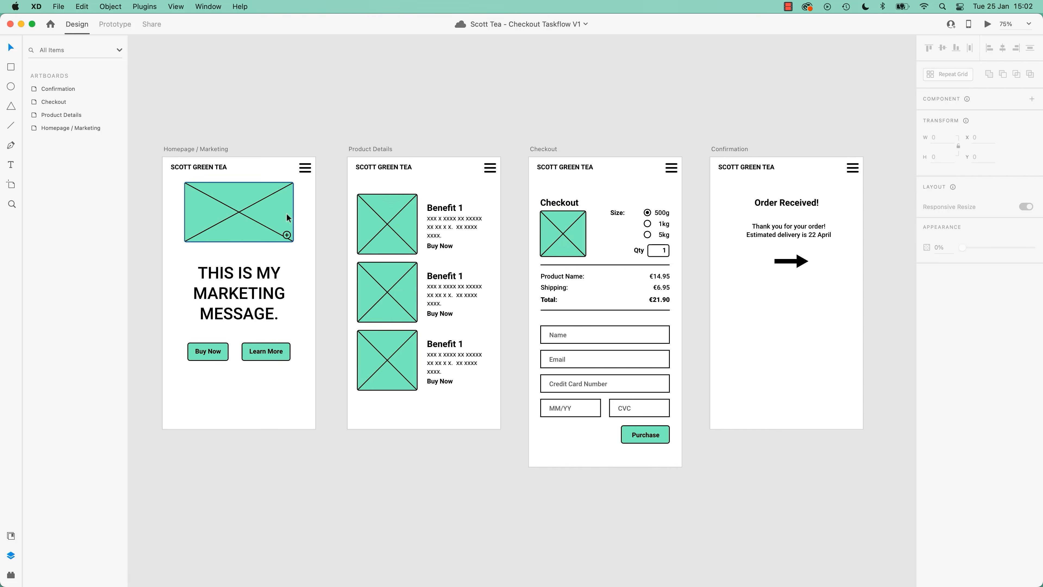
{"action": "left_click", "coordinate": [648, 335]}
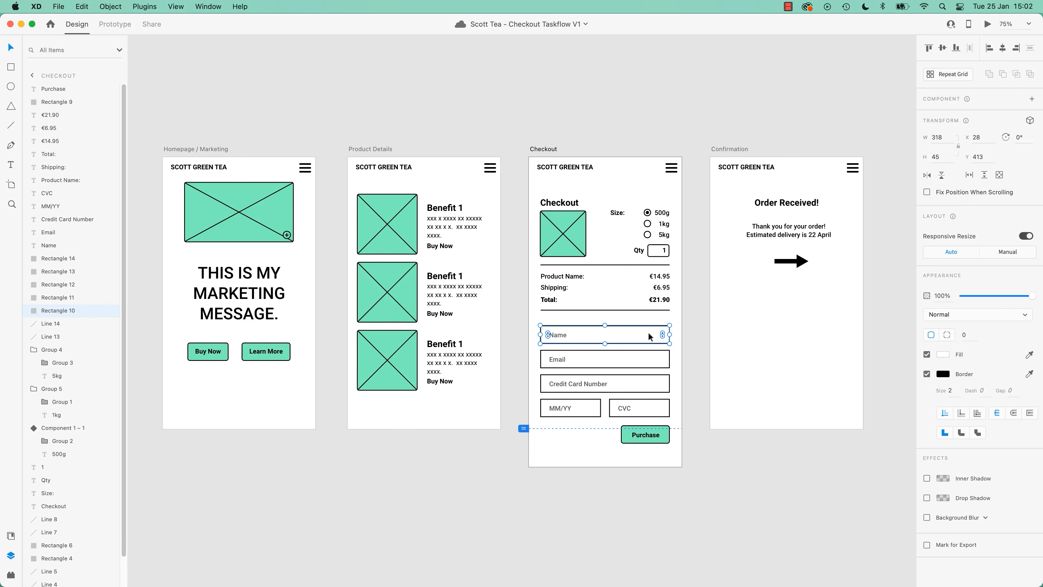
{"action": "left_click", "coordinate": [704, 458]}
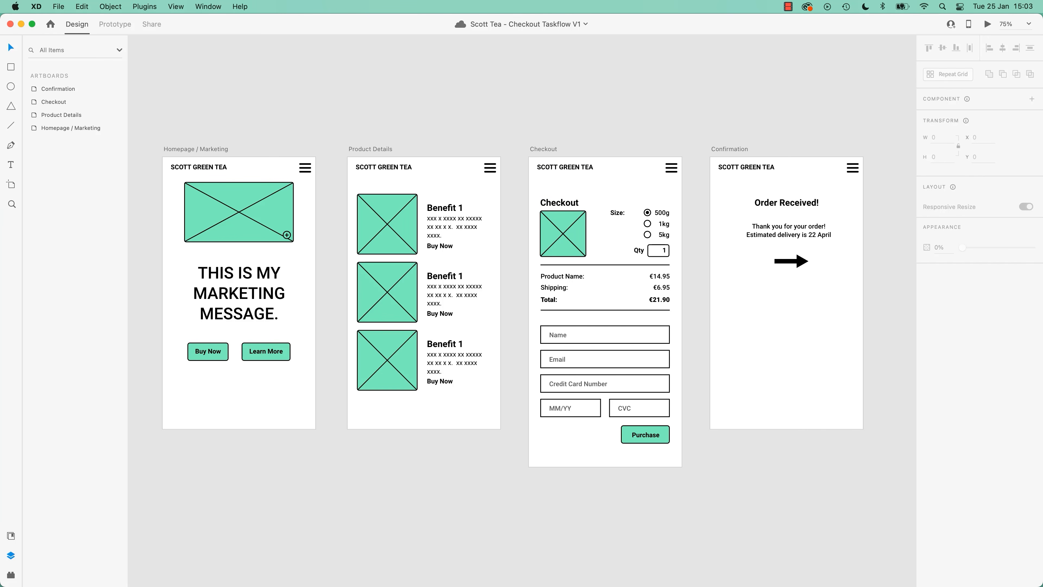
Switch to the class project document in Chrome and compare its Class project 02 wireframe image with the artboards in Adobe XD
{"action": "key", "text": "super+Tab"}
{"action": "scroll", "coordinate": [513, 305], "scroll_direction": "down", "scroll_amount": 4}
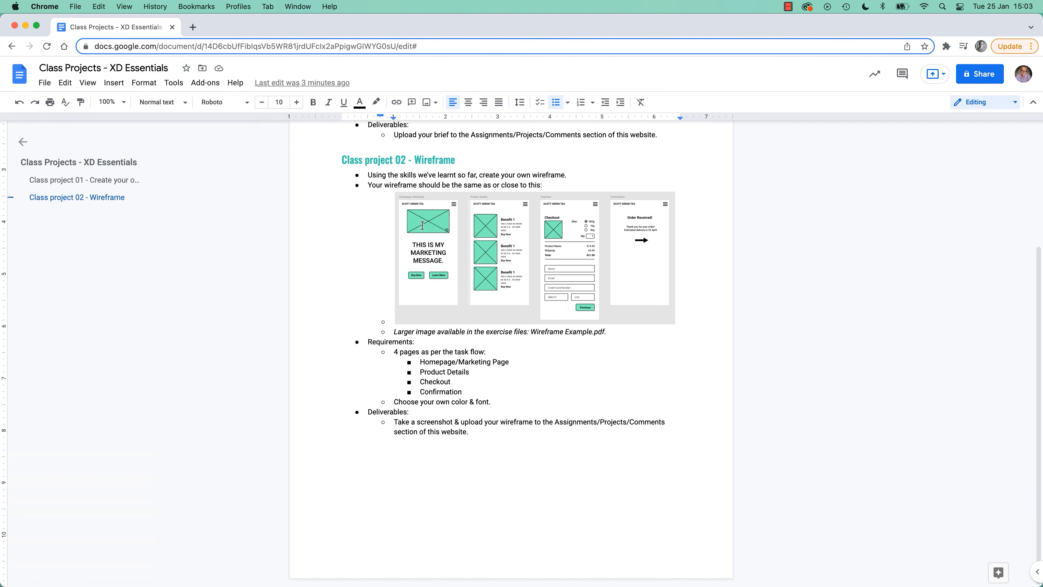
{"action": "left_click", "coordinate": [386, 177]}
{"action": "left_click", "coordinate": [538, 246]}
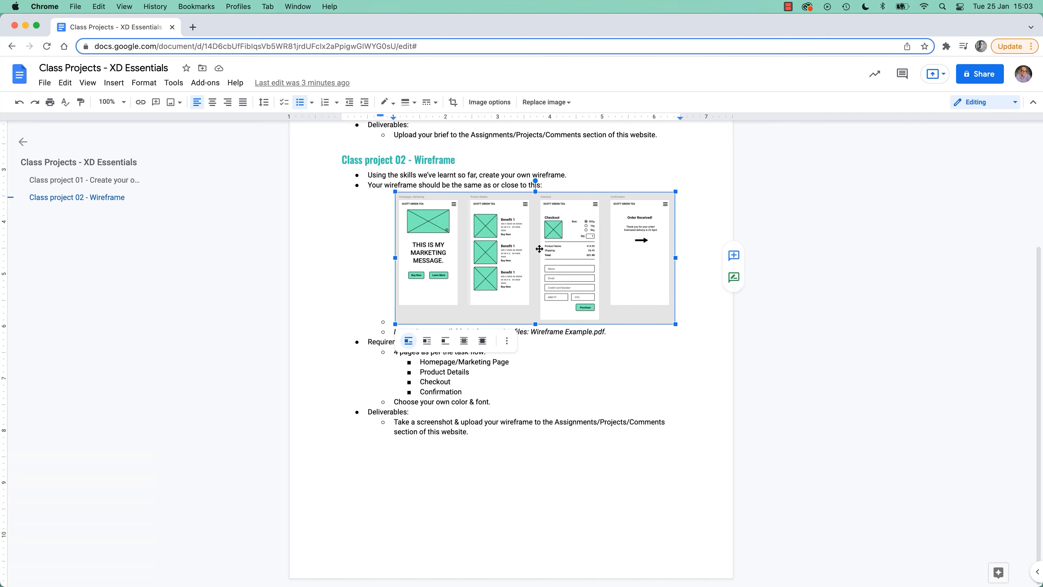
{"action": "key", "text": "super+Tab"}
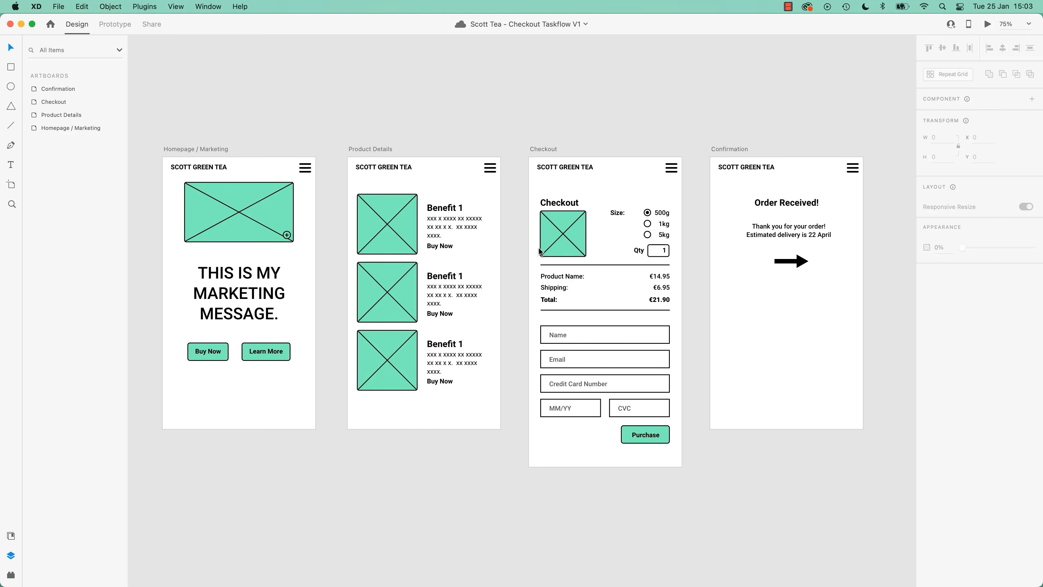
{"action": "key", "text": "super+Tab"}
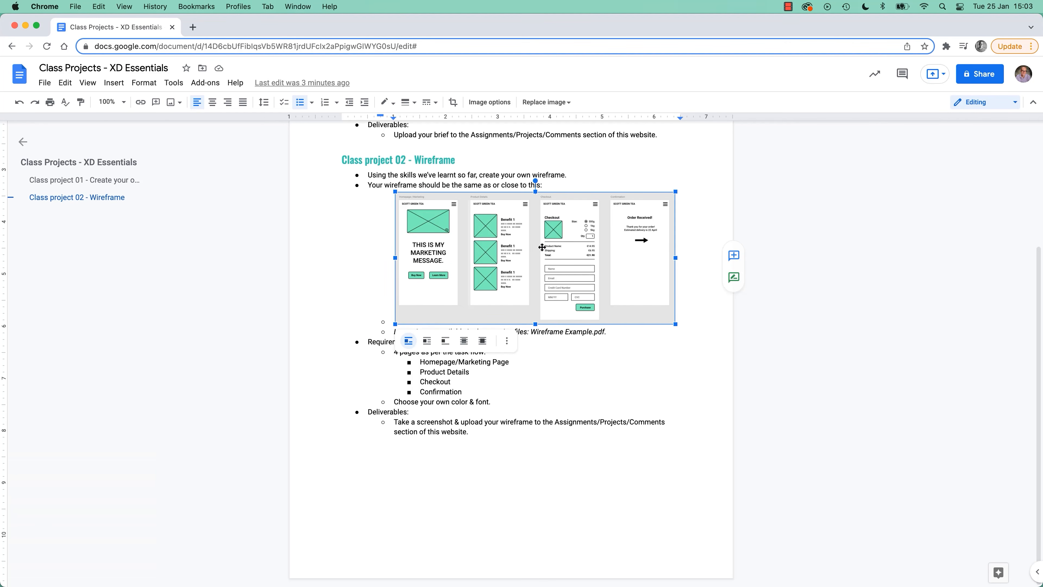
Read the wireframe brief's example file name, page requirements, colour and font instruction, and deliverables
{"action": "left_click", "coordinate": [560, 331]}
{"action": "left_click_drag", "start_coordinate": [530, 332], "coordinate": [609, 335]}
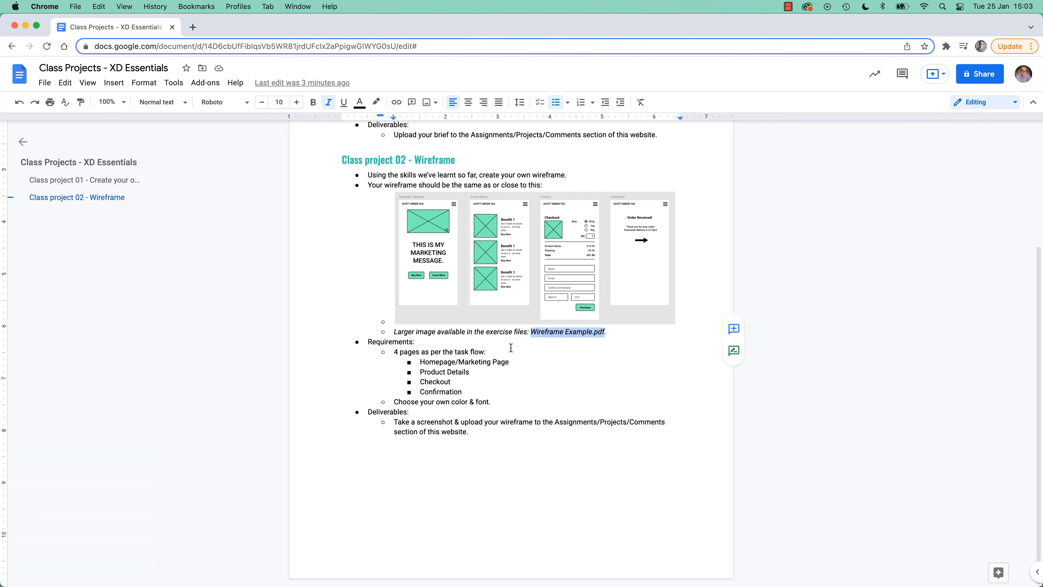
{"action": "left_click_drag", "start_coordinate": [389, 352], "coordinate": [492, 352]}
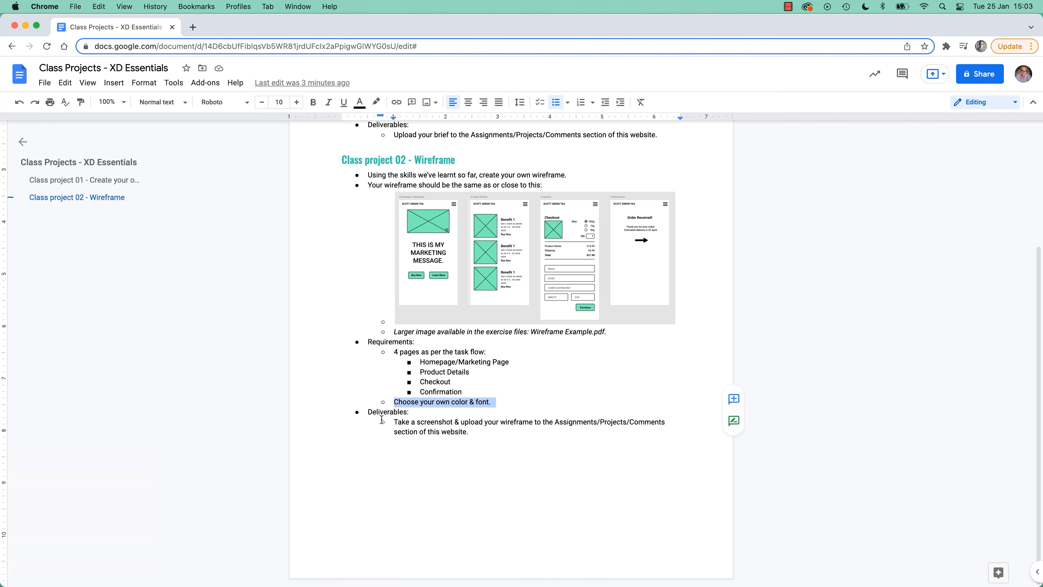
{"action": "double_click", "coordinate": [376, 411]}
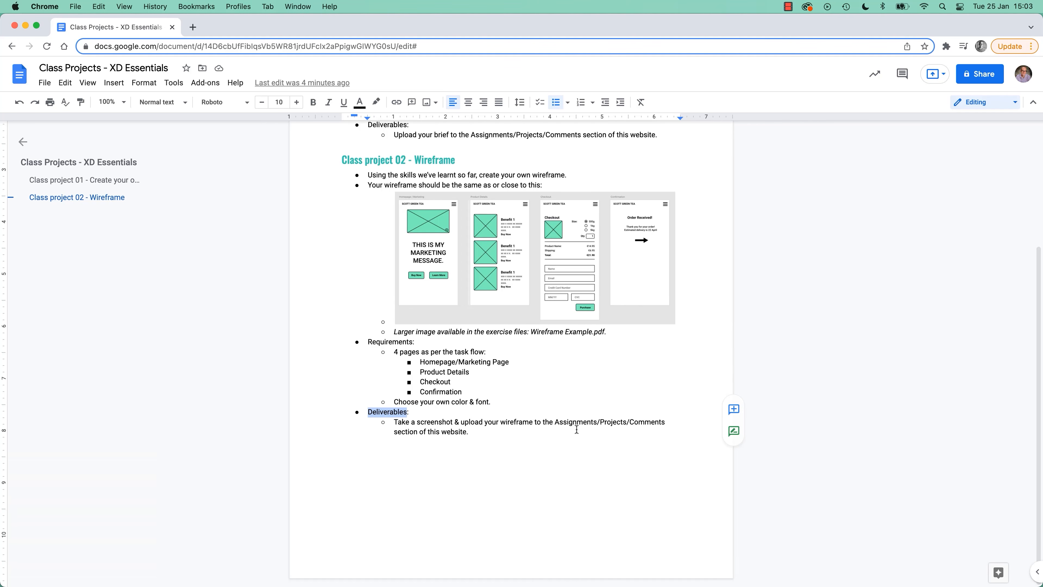
Deselect the brief's text, switch to Adobe XD and take a screenshot of the area around all four wireframe artboards
{"action": "left_click", "coordinate": [515, 434]}
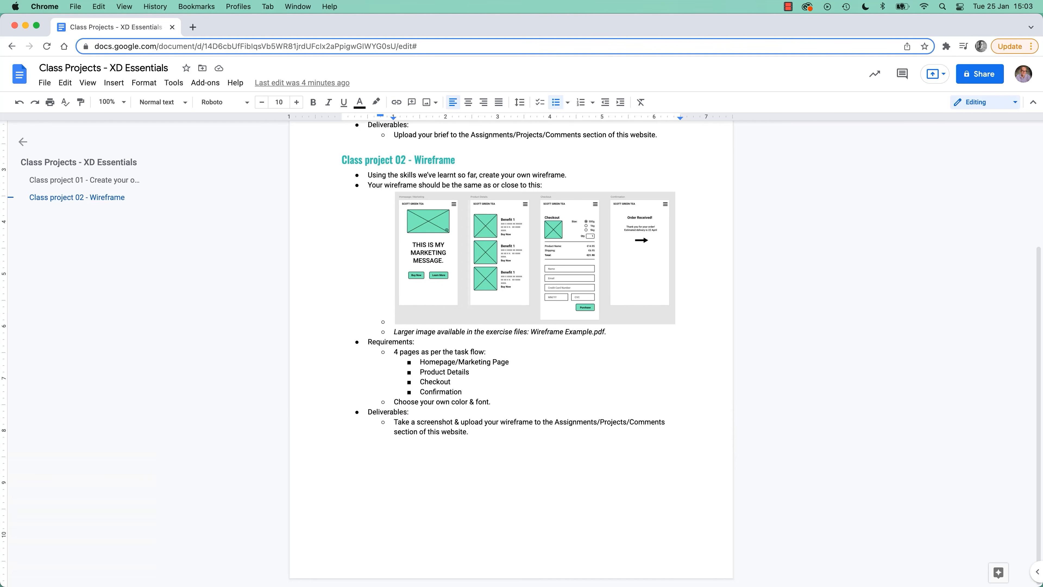
{"action": "key", "text": "super+Tab"}
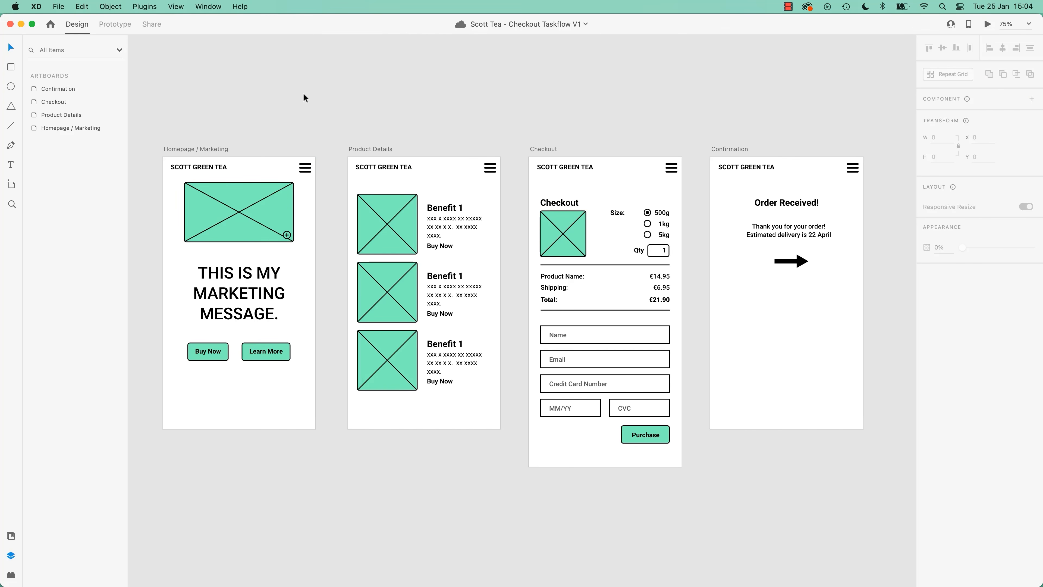
{"action": "key", "text": "super+shift+4"}
{"action": "left_click_drag", "start_coordinate": [146, 126], "coordinate": [897, 511]}
Try to move the arrow's triangle off its shaft on the Confirmation artboard and resize or rotate it, and undo those changes
{"action": "left_click_drag", "start_coordinate": [802, 264], "coordinate": [831, 281]}
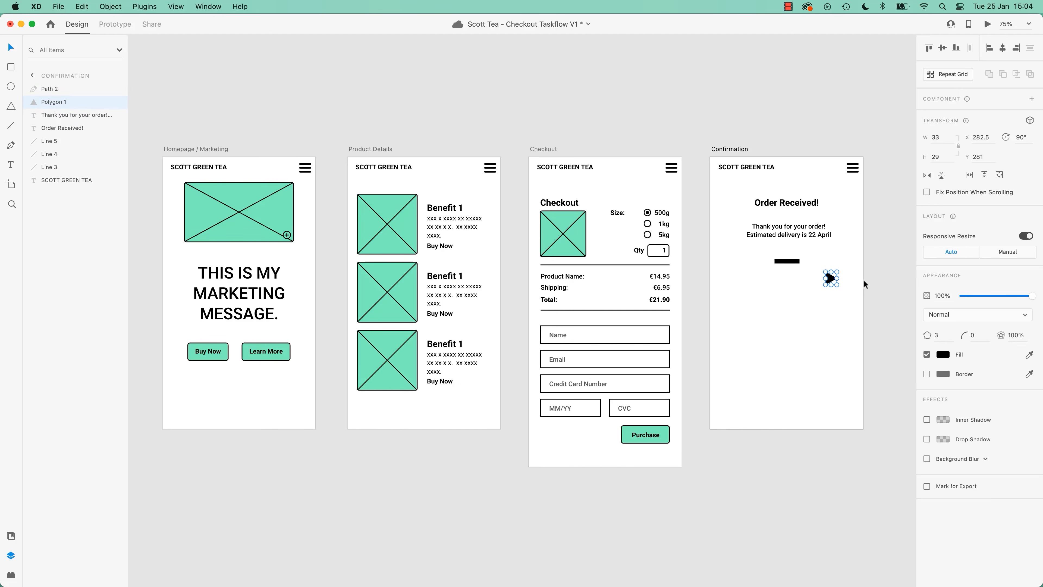
{"action": "left_click", "coordinate": [873, 278]}
{"action": "left_click", "coordinate": [828, 278]}
{"action": "left_click_drag", "start_coordinate": [839, 270], "coordinate": [850, 294]}
{"action": "key", "text": "super+z"}
{"action": "key", "text": "super+plus"}
{"action": "key", "text": "super+plus"}
{"action": "key", "text": "super+plus"}
{"action": "left_click_drag", "start_coordinate": [808, 285], "coordinate": [217, 334]}
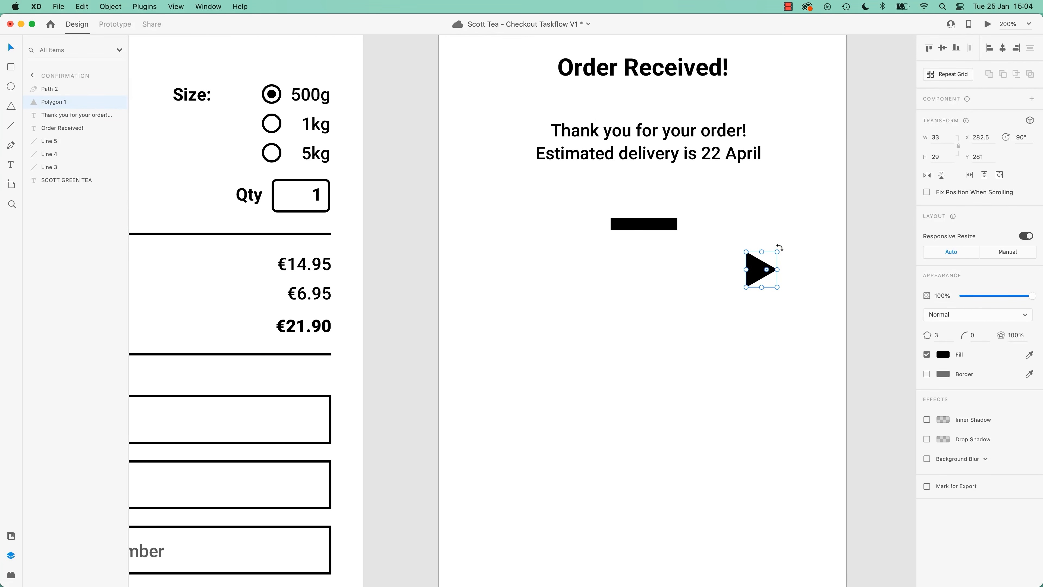
{"action": "left_click_drag", "start_coordinate": [780, 248], "coordinate": [800, 259]}
{"action": "key", "text": "super+z"}
{"action": "key", "text": "super+z"}
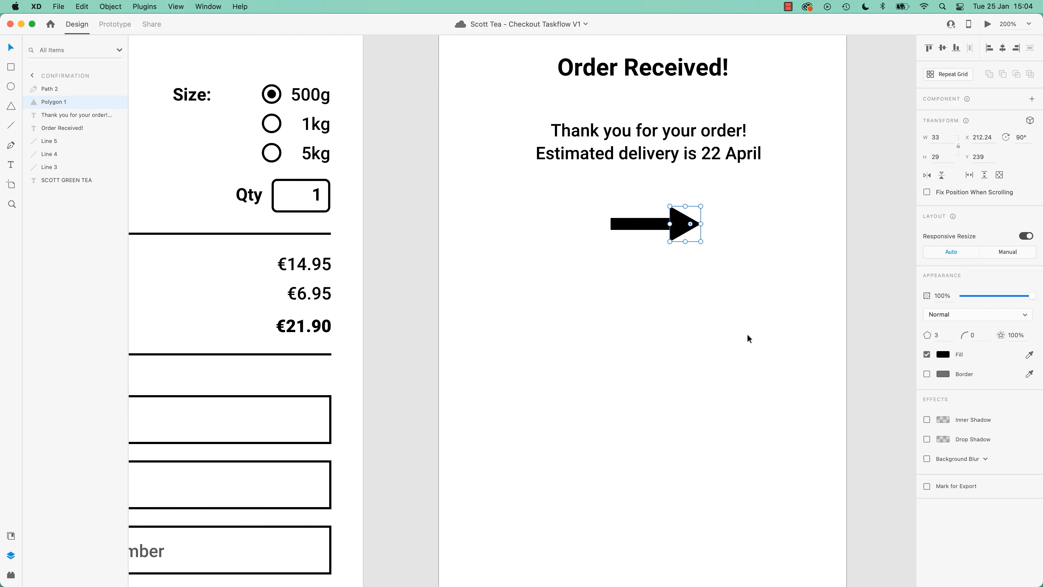
Select the Checkout artboard to view its height, try to extend the Confirmation artboard to a height of 781, and undo the resize
{"action": "left_click", "coordinate": [418, 358]}
{"action": "key", "text": "super+minus"}
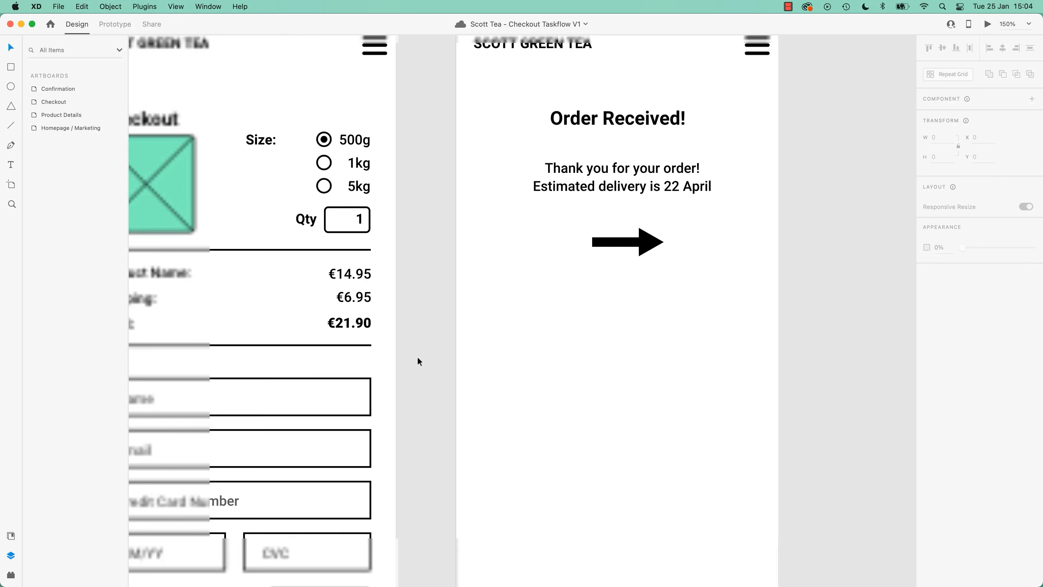
{"action": "left_click_drag", "start_coordinate": [369, 329], "coordinate": [556, 312]}
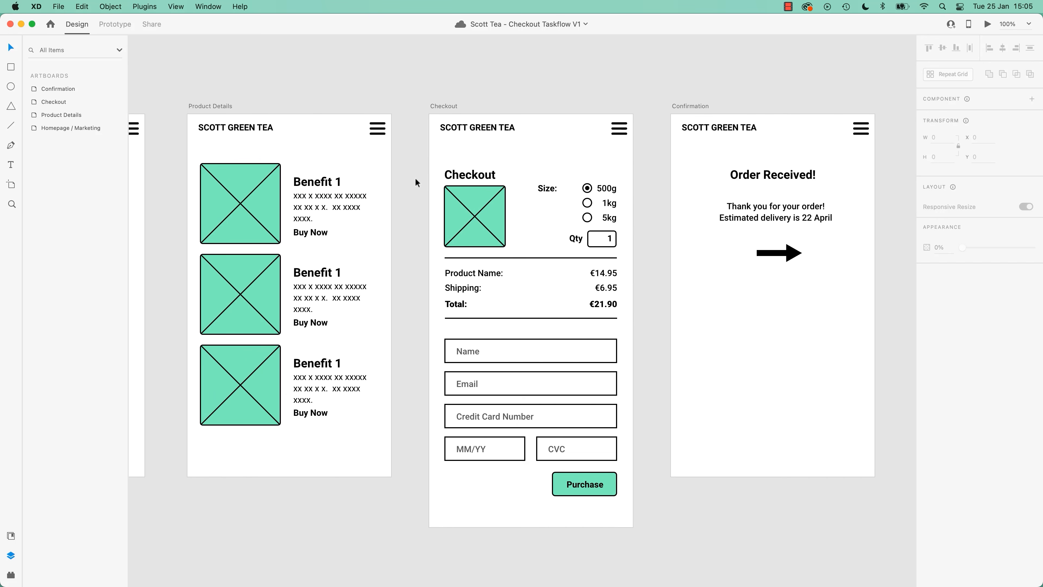
{"action": "left_click", "coordinate": [452, 106]}
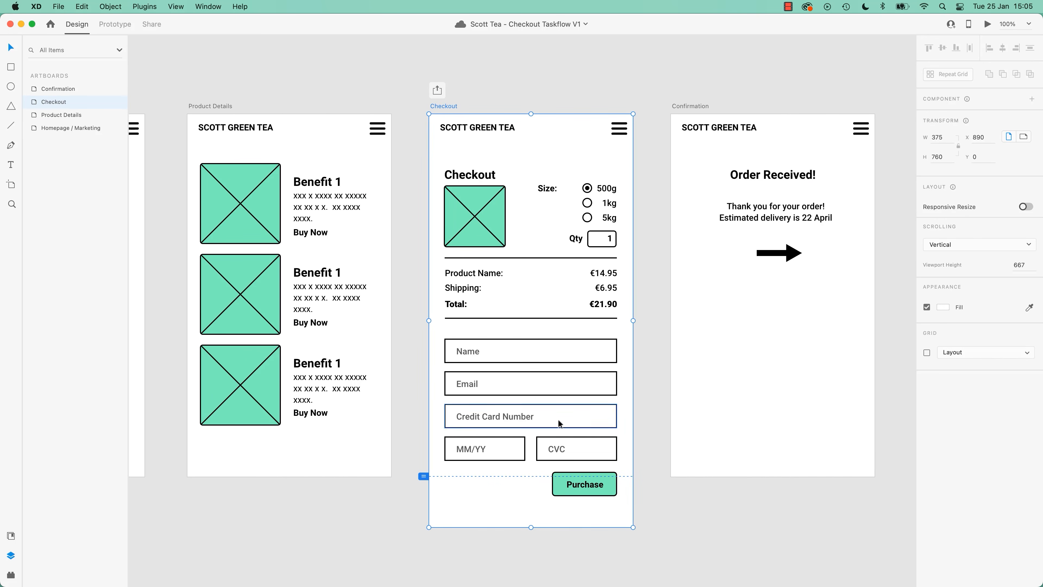
{"action": "left_click", "coordinate": [687, 105]}
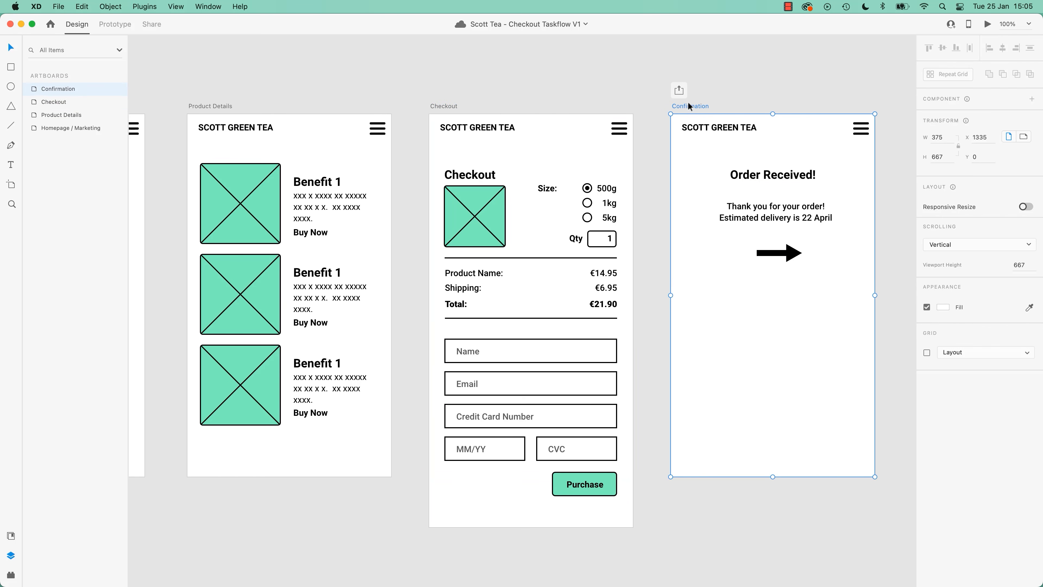
{"action": "left_click_drag", "start_coordinate": [773, 477], "coordinate": [772, 538]}
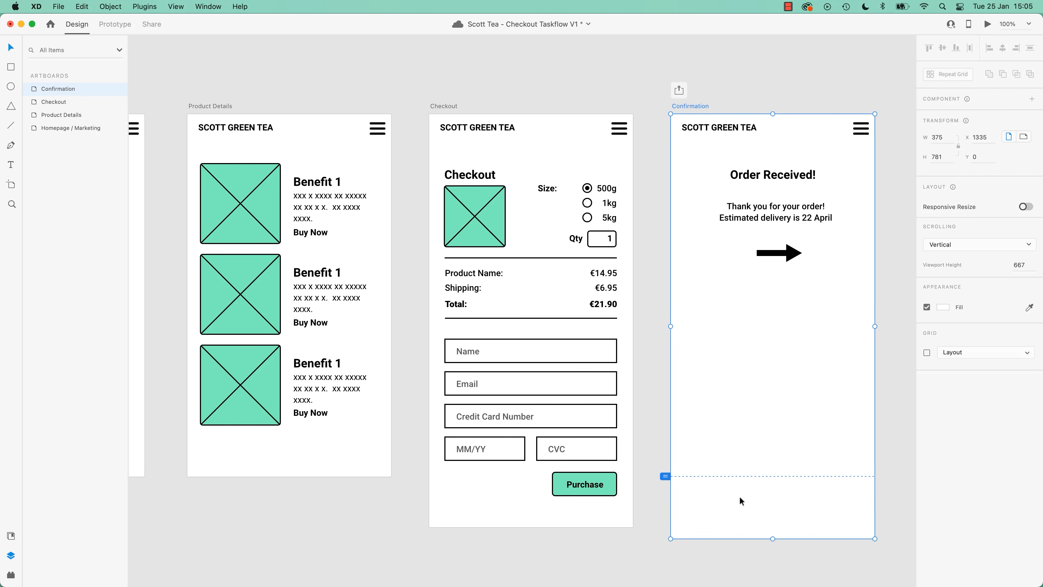
{"action": "key", "text": "super+z"}
{"action": "left_click", "coordinate": [657, 462]}
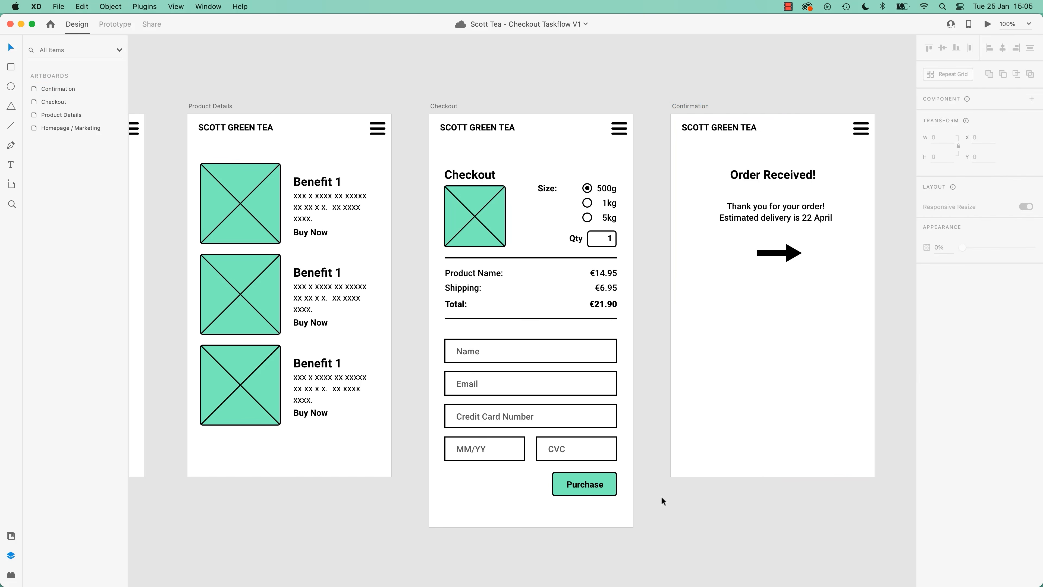
Try to stretch the Confirmation artboard to a height of 833, undo the change and deselect the artboard
{"action": "left_click", "coordinate": [690, 107]}
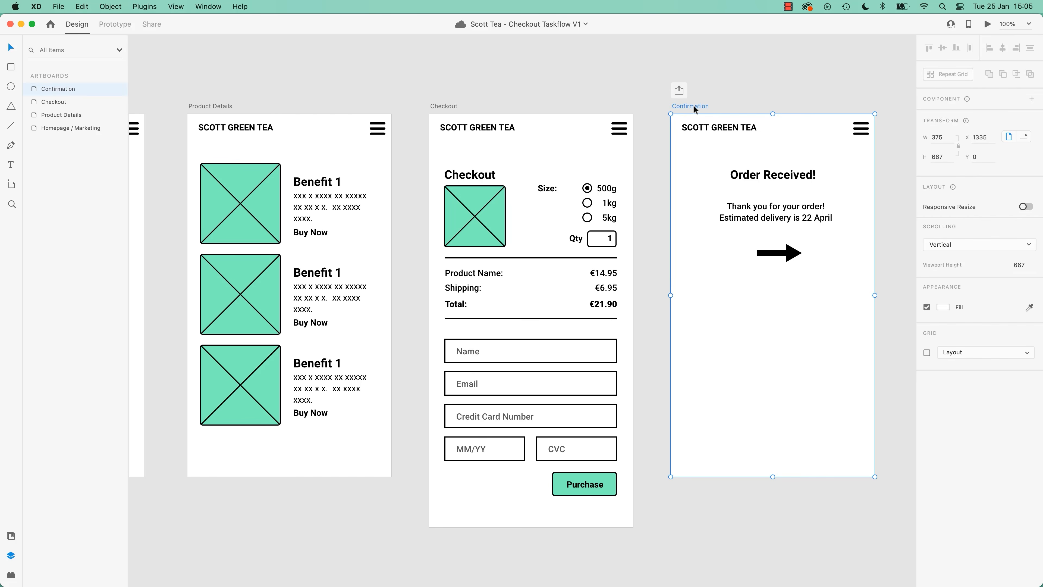
{"action": "left_click_drag", "start_coordinate": [773, 477], "coordinate": [772, 567]}
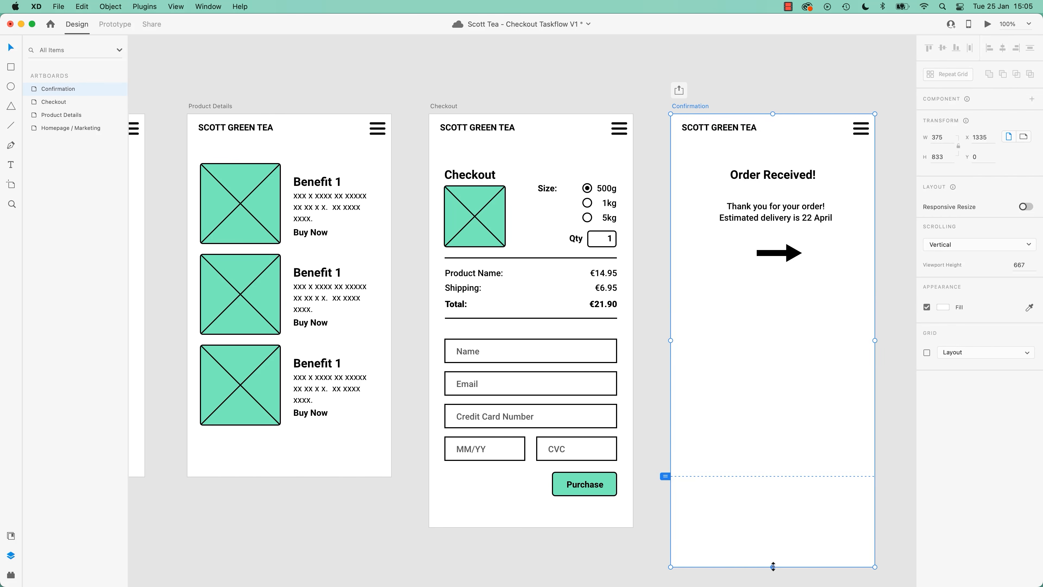
{"action": "key", "text": "super+z"}
{"action": "left_click", "coordinate": [663, 472]}
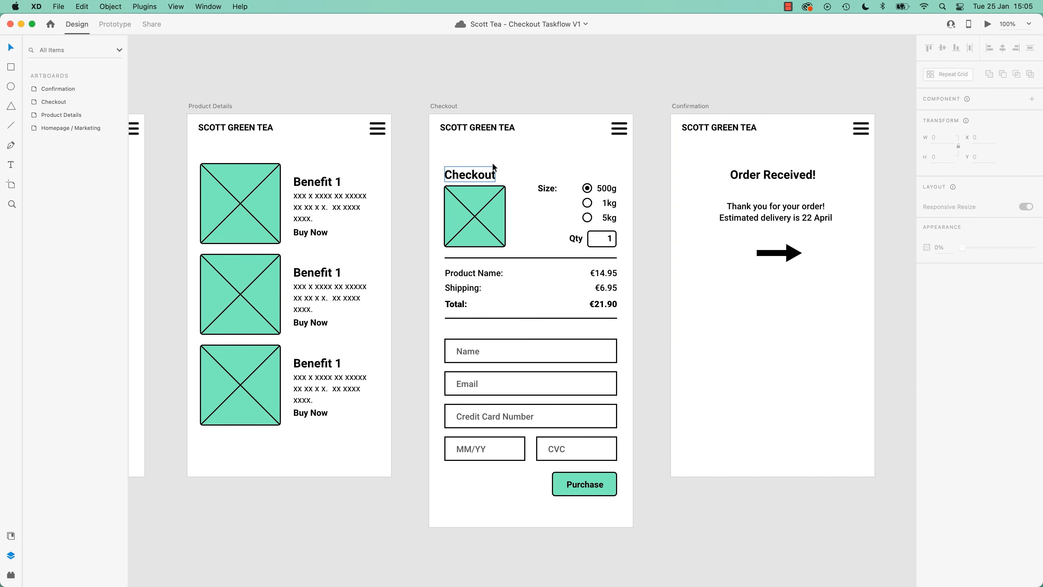
Try to shift all the Checkout artboard's content below the header up to Y 51, and undo the move
{"action": "left_click_drag", "start_coordinate": [645, 177], "coordinate": [454, 514]}
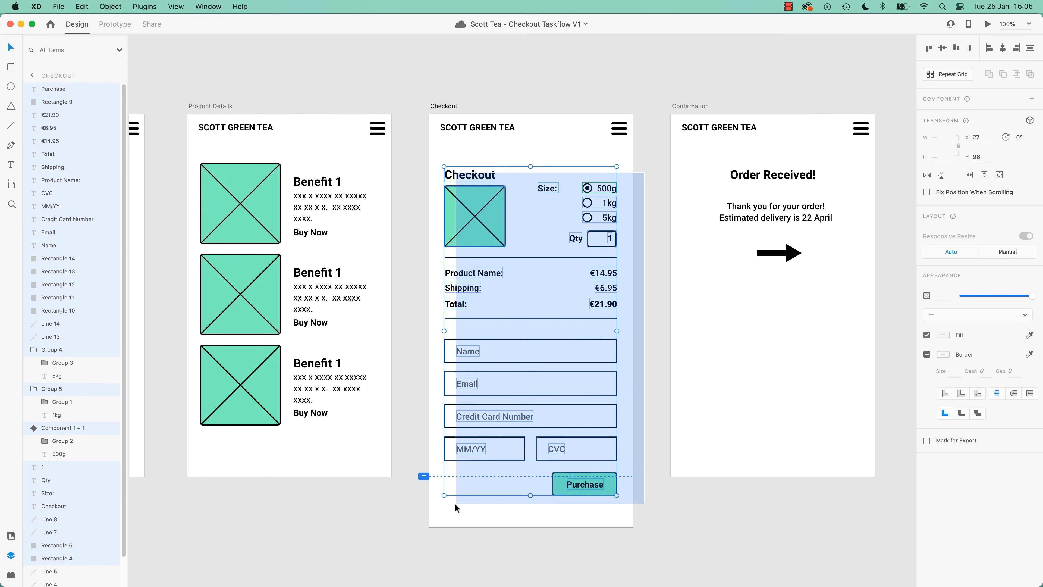
{"action": "left_click_drag", "start_coordinate": [582, 488], "coordinate": [584, 463]}
{"action": "key", "text": "super+z"}
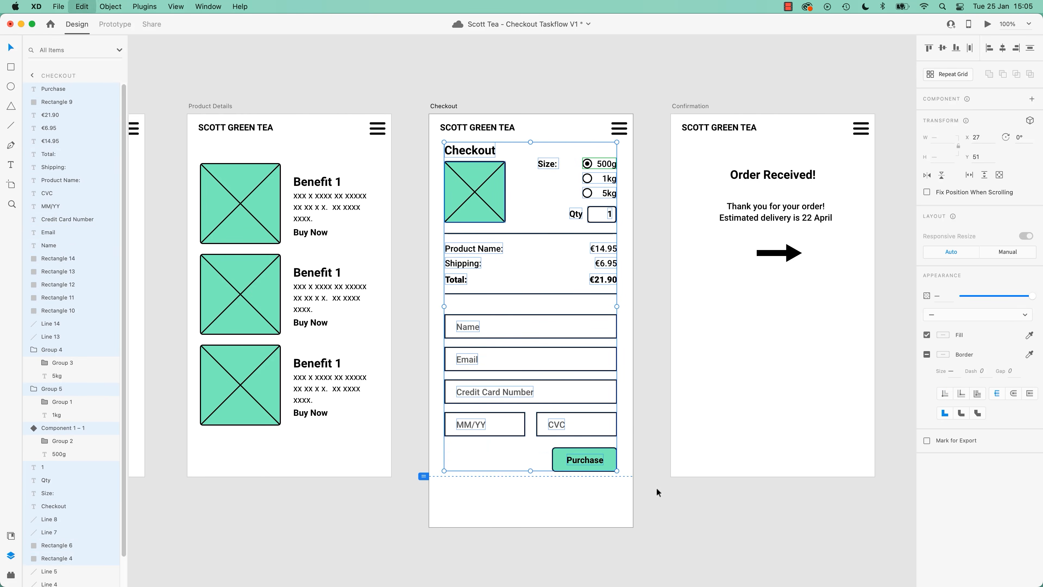
{"action": "left_click", "coordinate": [665, 515]}
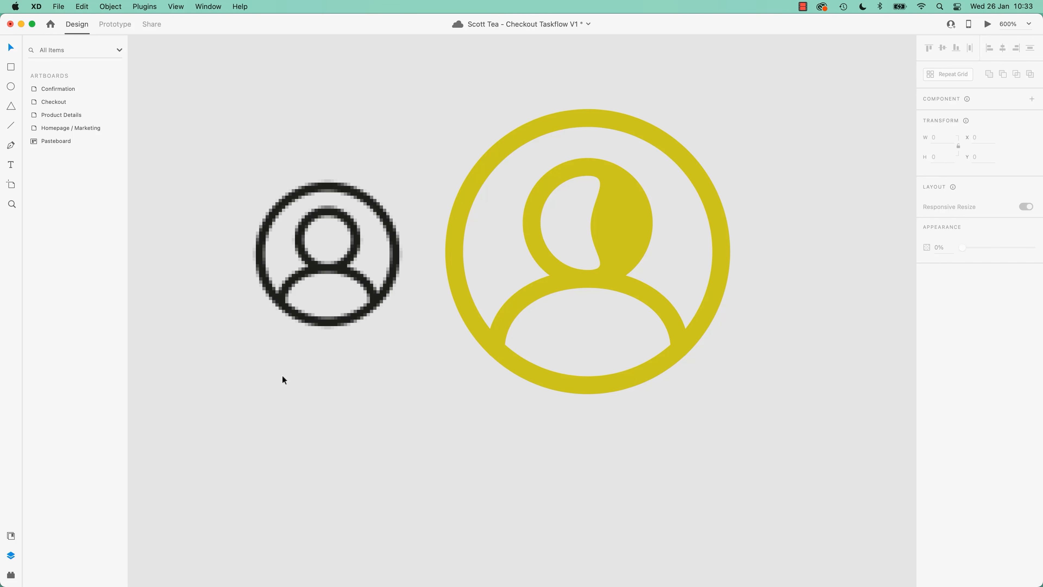
Save the document, switch to Iconfinder in Chrome and search for account icons
{"action": "key", "text": "super+s"}
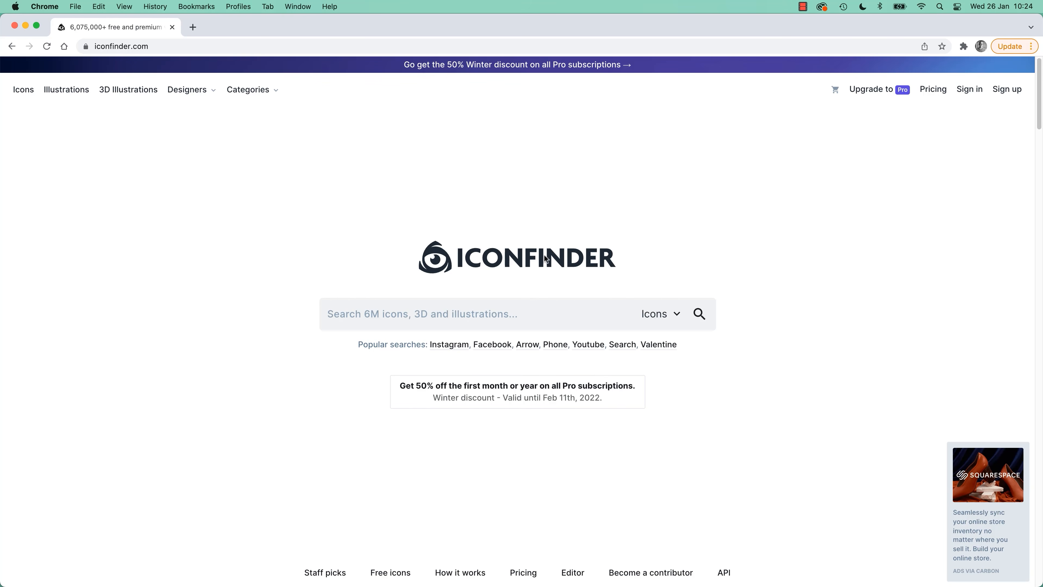
{"action": "left_click", "coordinate": [475, 315]}
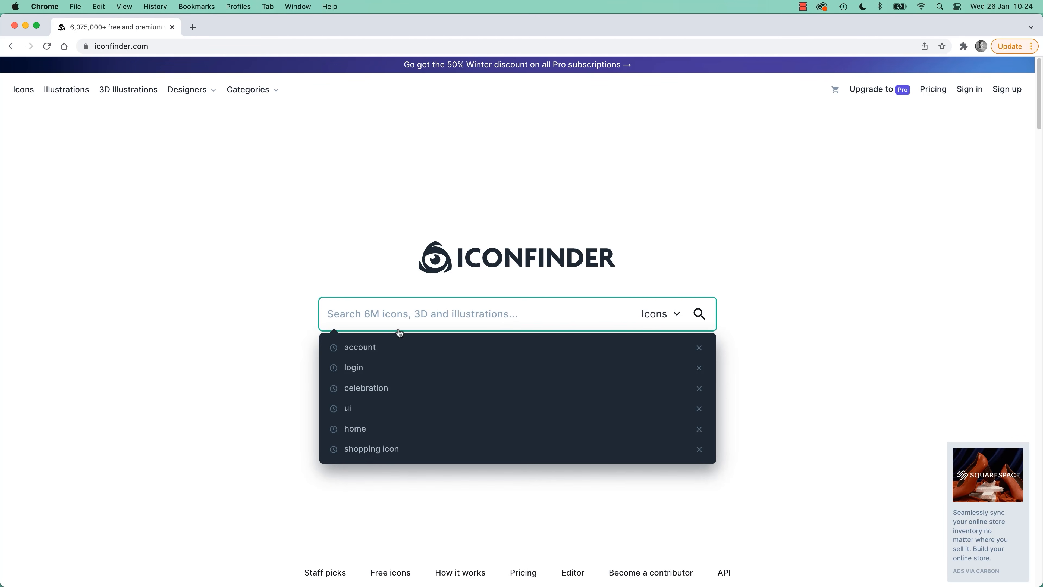
{"action": "left_click", "coordinate": [361, 347]}
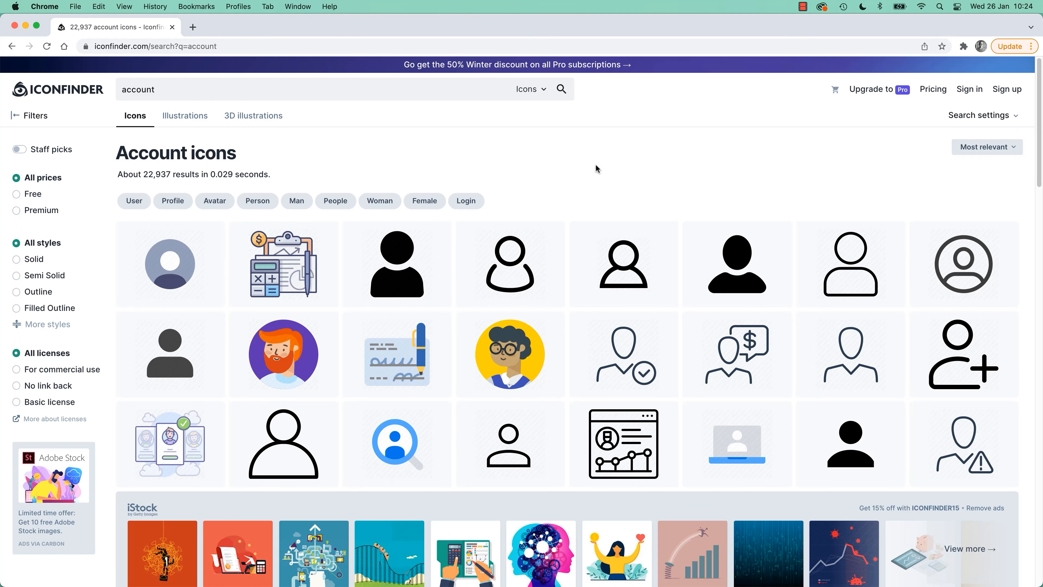
Filter the account icons to free ones with the No link back license, and browse the results
{"action": "left_click", "coordinate": [28, 196]}
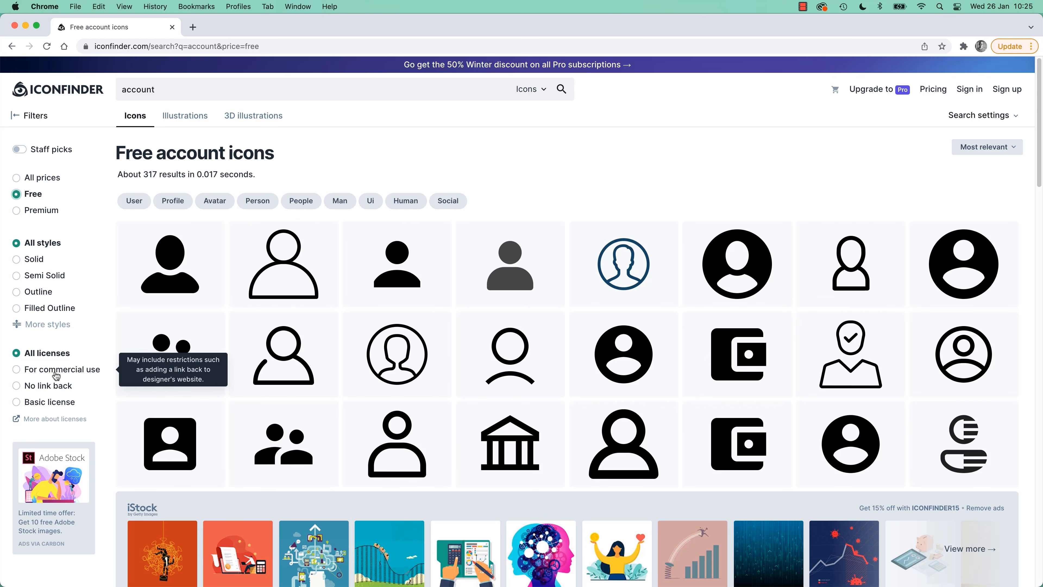
{"action": "left_click", "coordinate": [41, 372]}
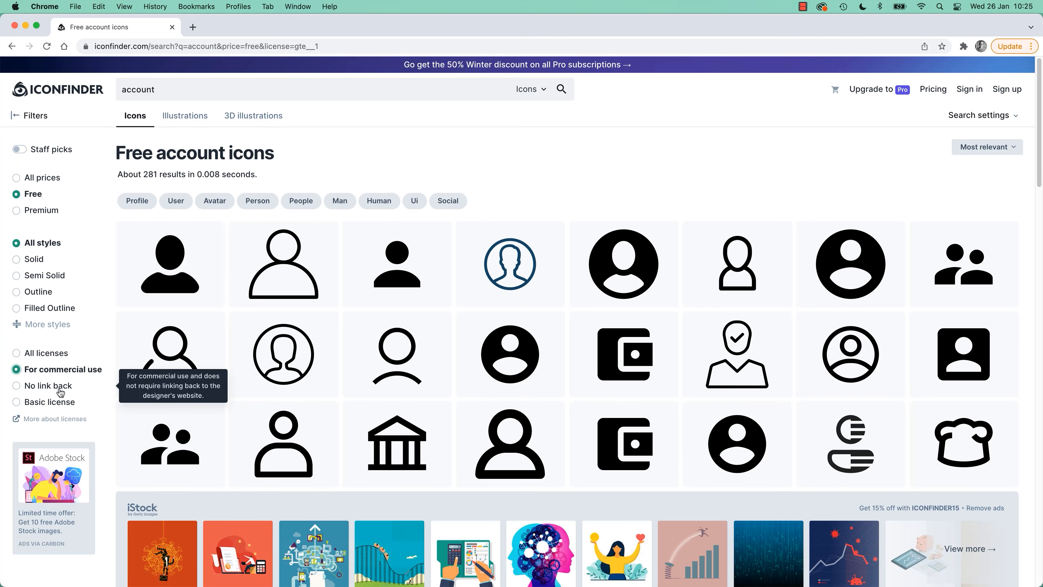
{"action": "left_click", "coordinate": [58, 388]}
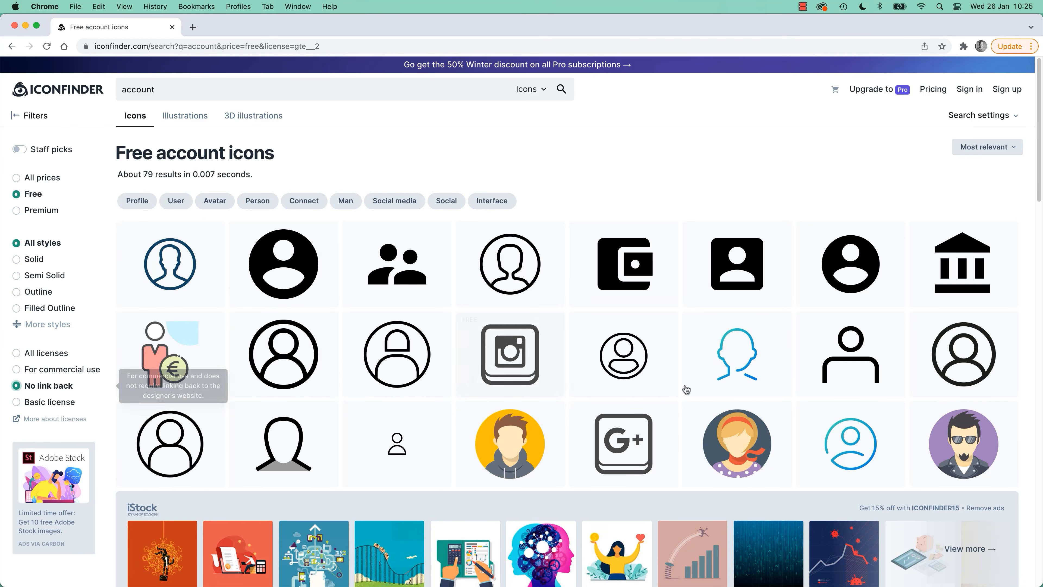
{"action": "scroll", "coordinate": [726, 176], "scroll_direction": "down", "scroll_amount": 15}
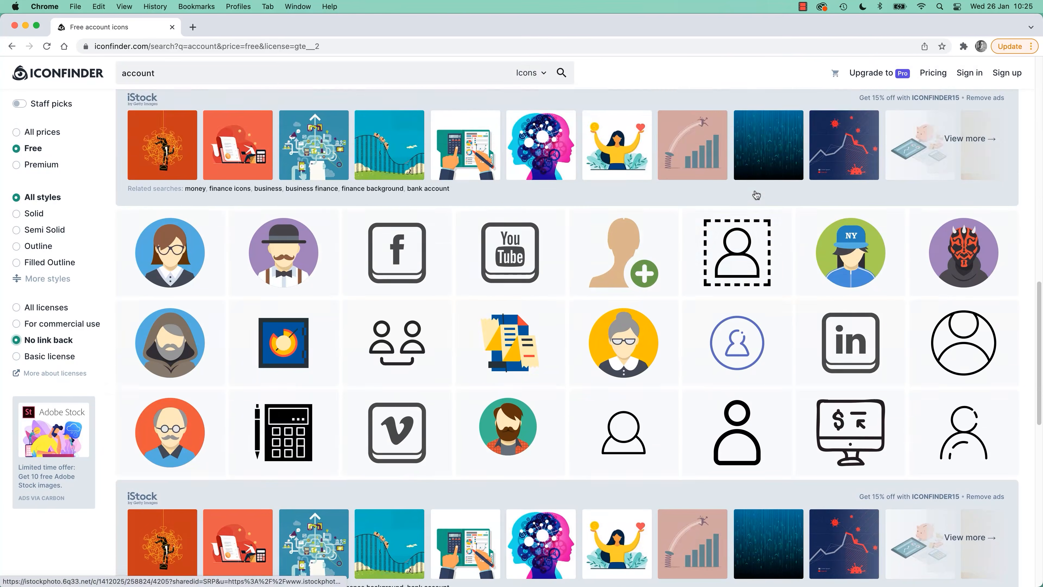
{"action": "scroll", "coordinate": [758, 197], "scroll_direction": "up", "scroll_amount": 12}
{"action": "scroll", "coordinate": [758, 198], "scroll_direction": "up", "scroll_amount": 3}
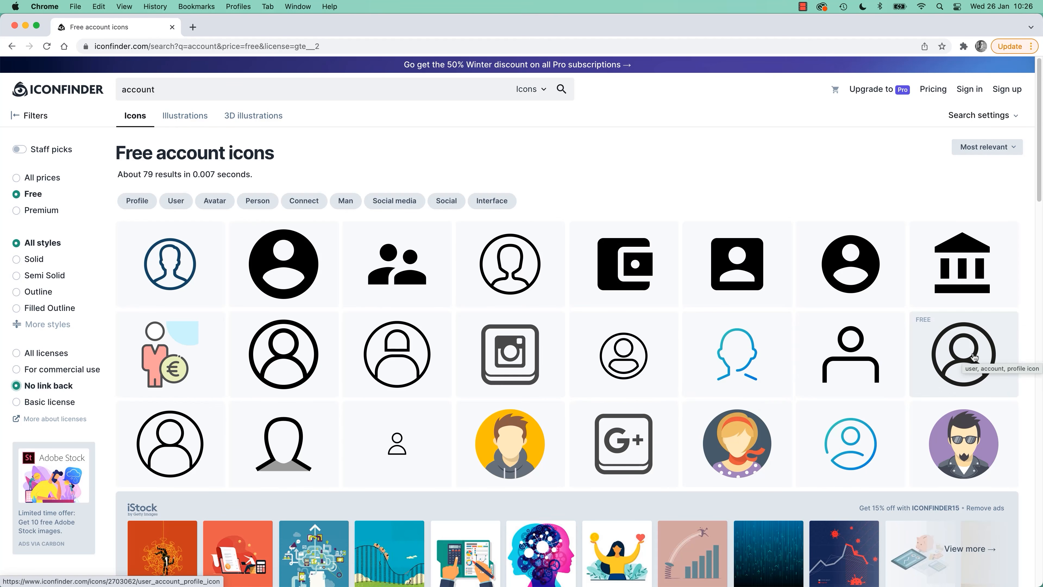
Open the outlined user account profile icon in a circle, compare its PNG and SVG download formats, and choose the 48 px PNG size
{"action": "left_click", "coordinate": [958, 354]}
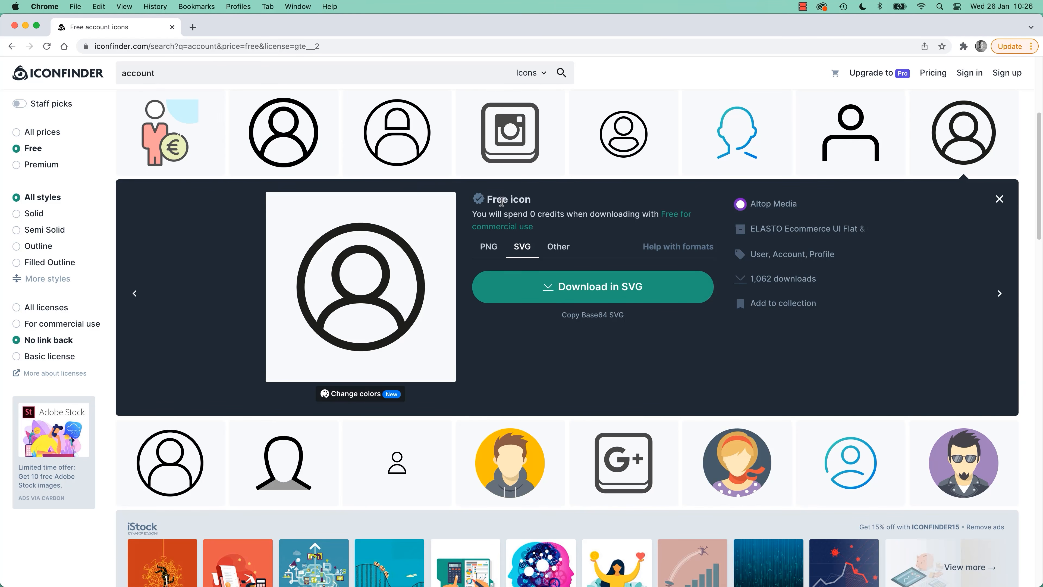
{"action": "left_click", "coordinate": [487, 250]}
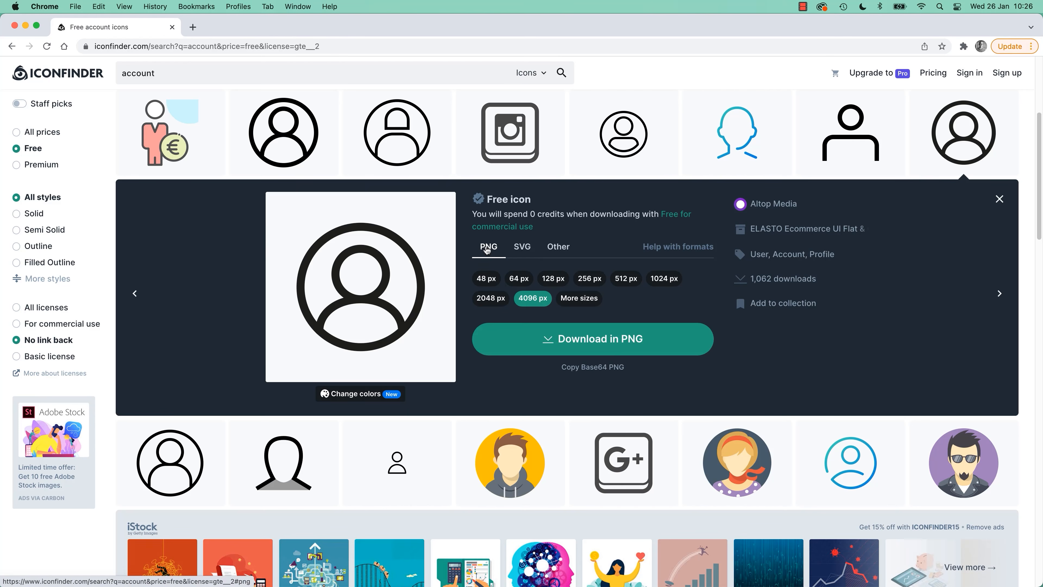
{"action": "left_click", "coordinate": [521, 249]}
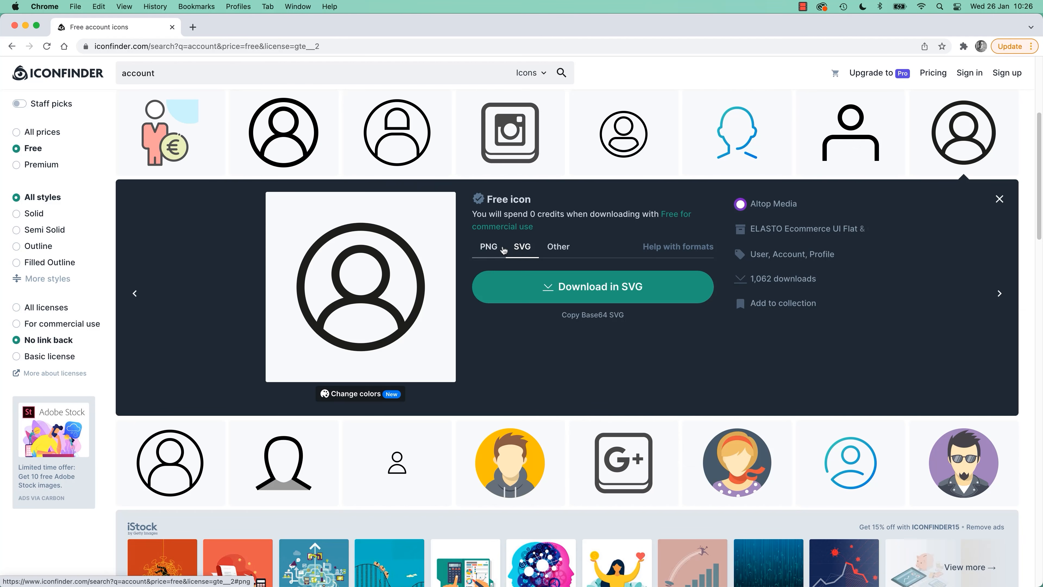
{"action": "left_click", "coordinate": [491, 249]}
{"action": "left_click", "coordinate": [487, 281]}
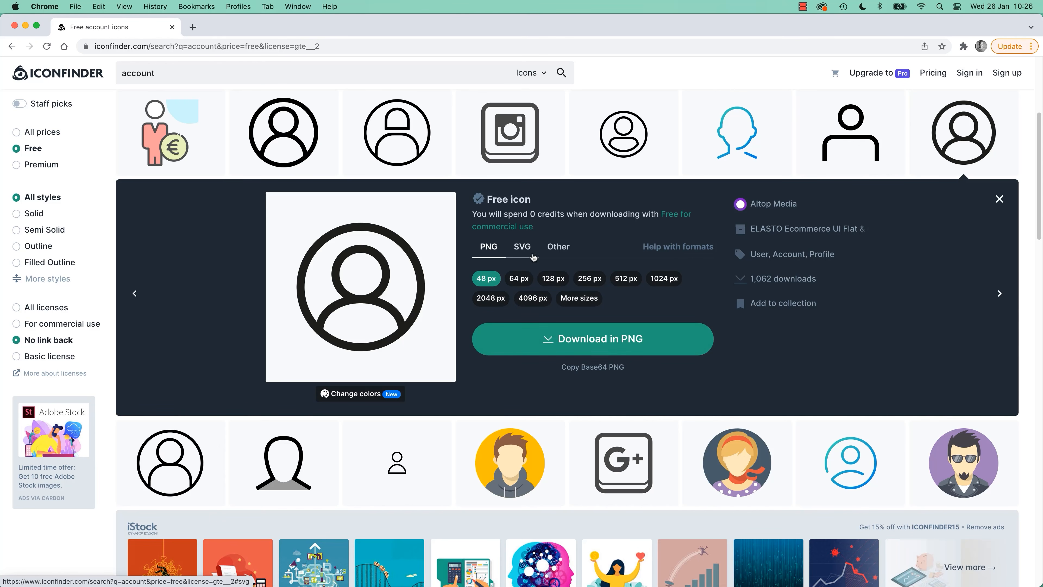
{"action": "left_click", "coordinate": [522, 247]}
{"action": "left_click", "coordinate": [489, 247]}
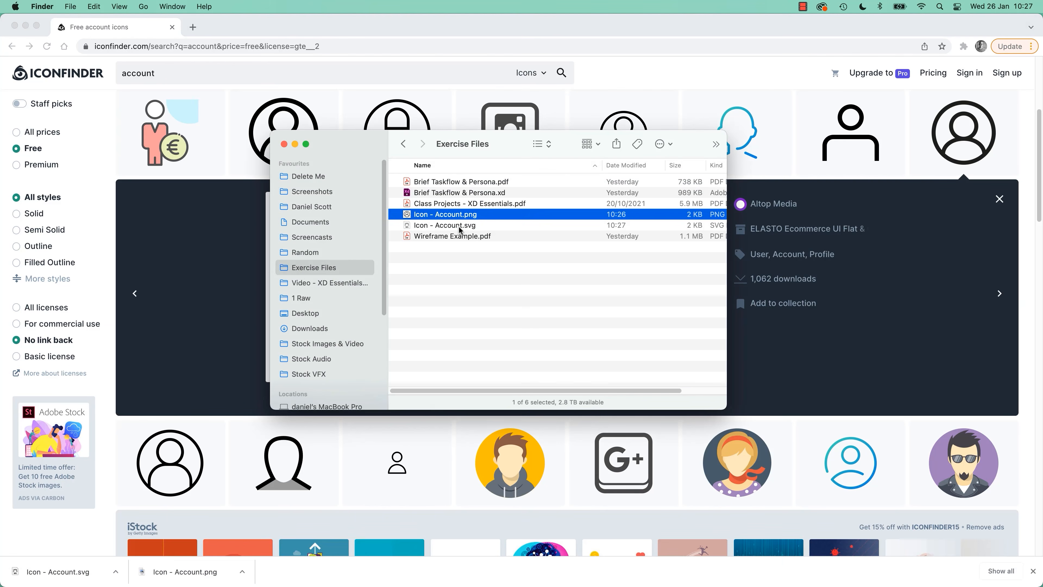
Locate Icon - Account.svg and Icon - Account.png in the Exercise Files folder, and import both into the Adobe XD wireframe document
{"action": "left_click", "coordinate": [460, 226]}
{"action": "left_click", "coordinate": [455, 215], "text": "shift"}
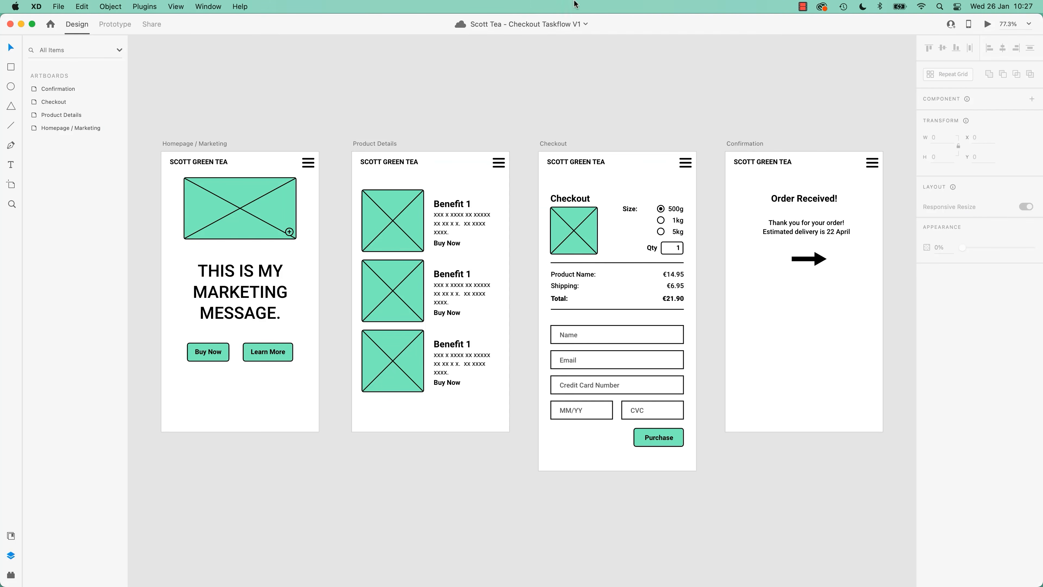
{"action": "left_click", "coordinate": [58, 7]}
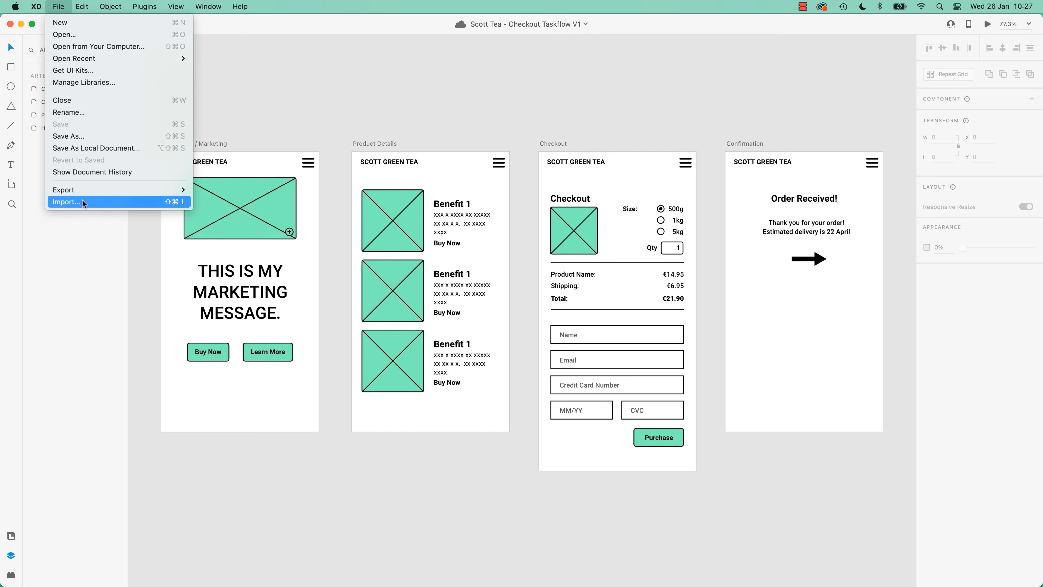
{"action": "left_click", "coordinate": [172, 207]}
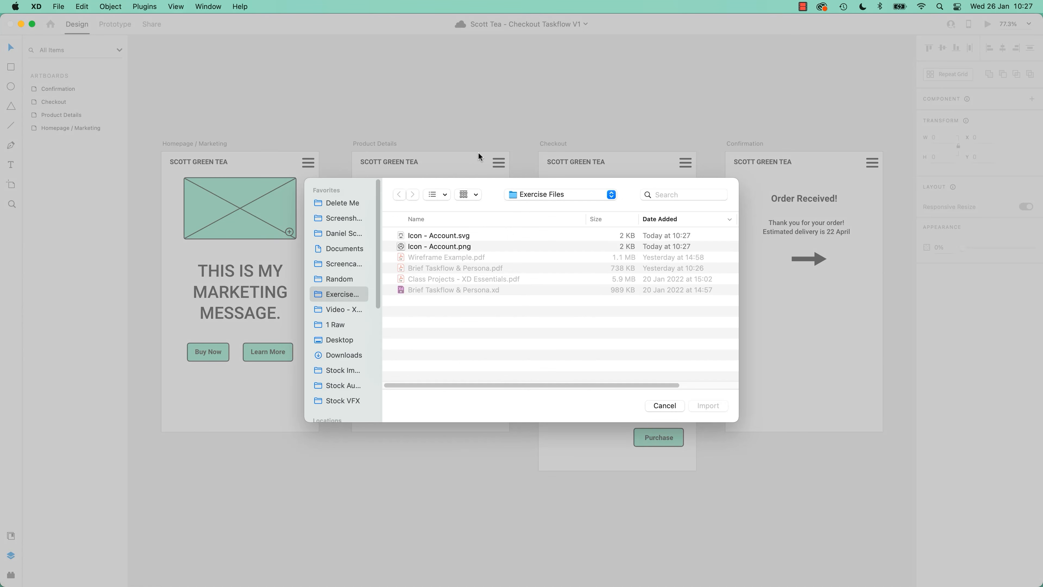
{"action": "left_click", "coordinate": [449, 235]}
{"action": "left_click", "coordinate": [443, 247], "text": "shift"}
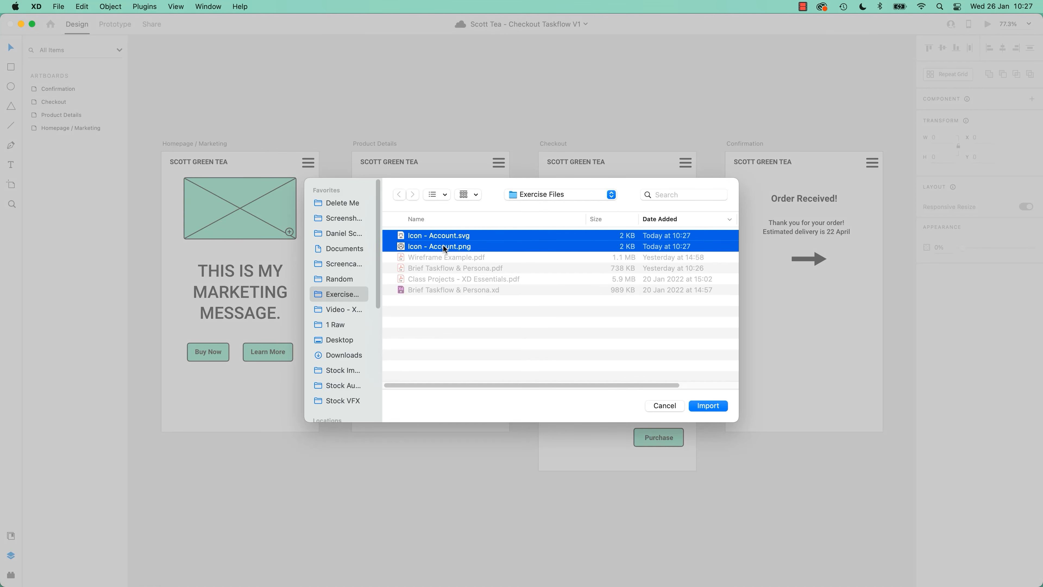
{"action": "left_click", "coordinate": [722, 407]}
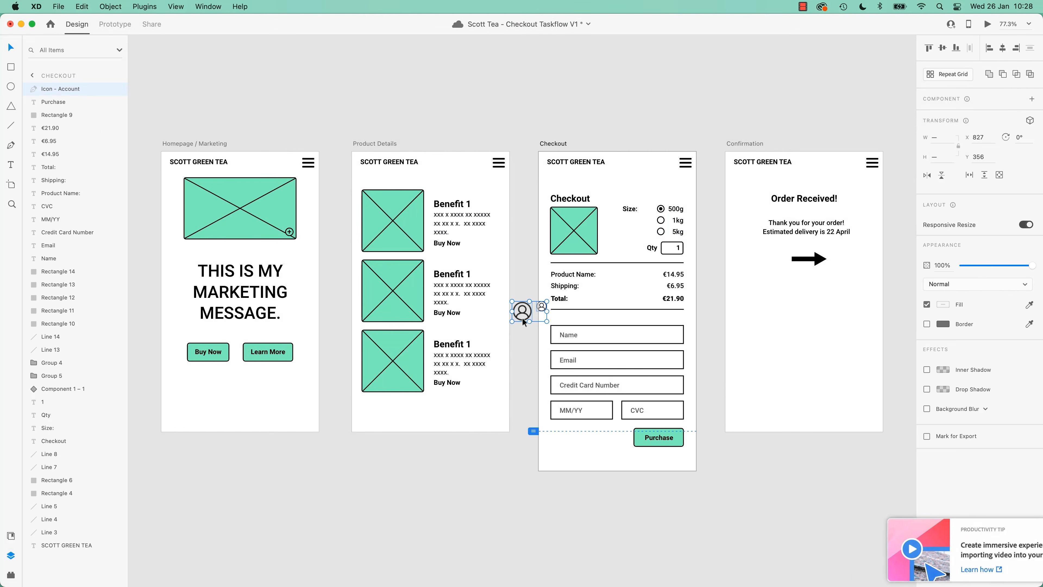
Move both imported account icons off the Checkout artboard onto the empty pasteboard below the Product Details artboard
{"action": "left_click_drag", "start_coordinate": [522, 311], "coordinate": [423, 502]}
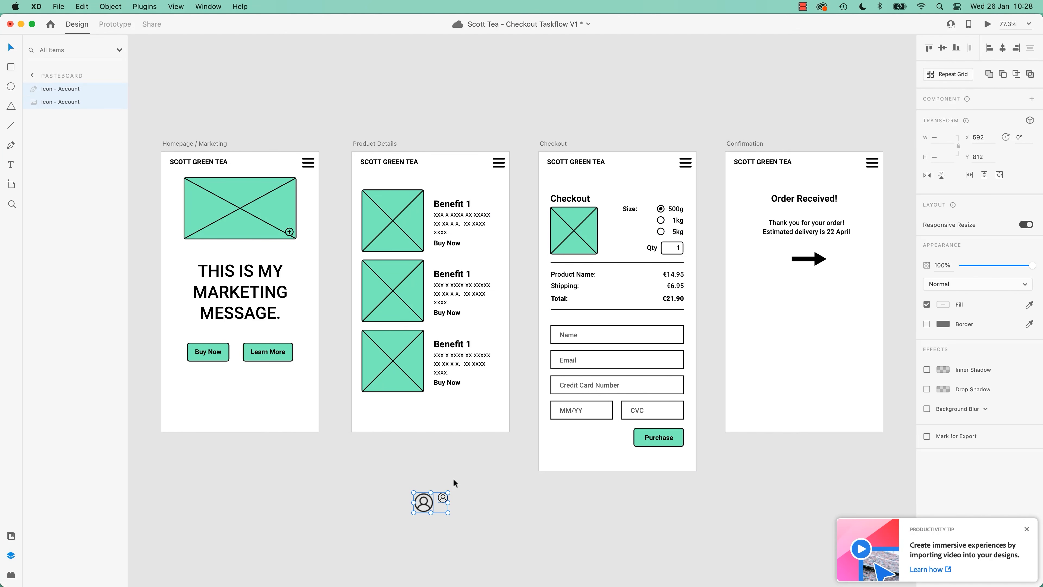
{"action": "key", "text": "super+3"}
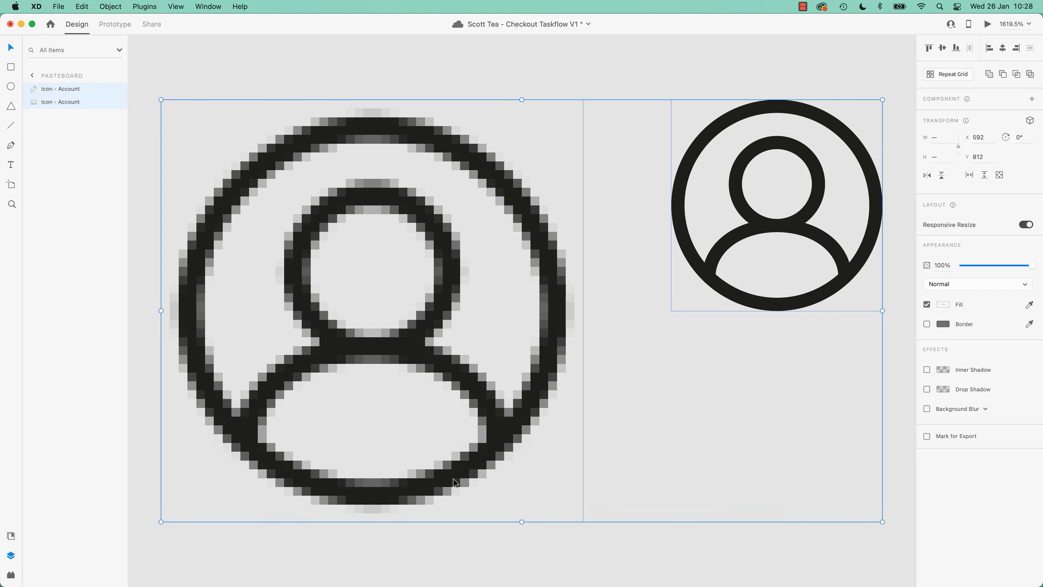
{"action": "key", "text": "super+minus"}
{"action": "key", "text": "super+minus"}
{"action": "key", "text": "super+minus"}
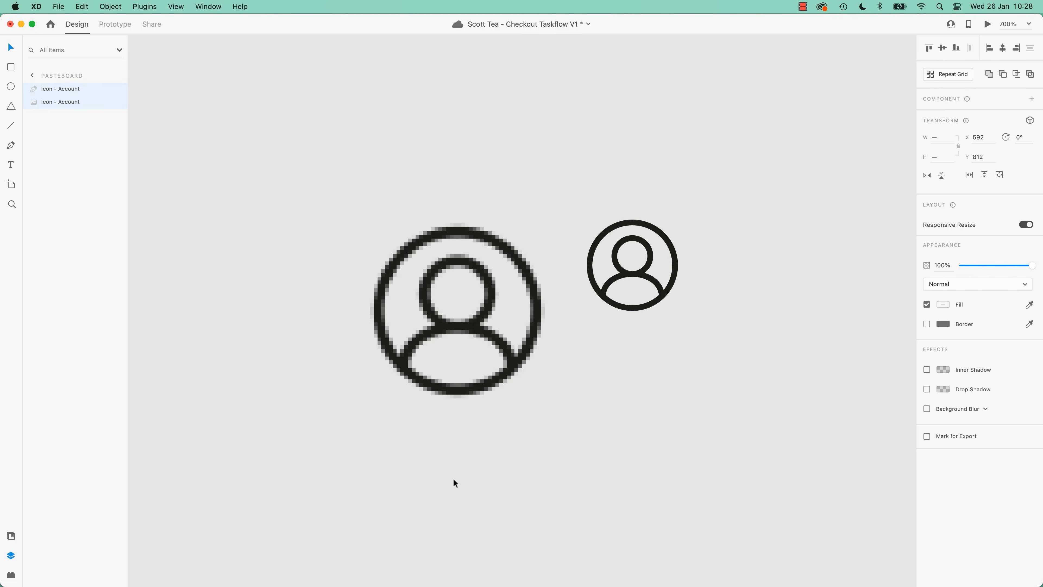
{"action": "left_click", "coordinate": [385, 474]}
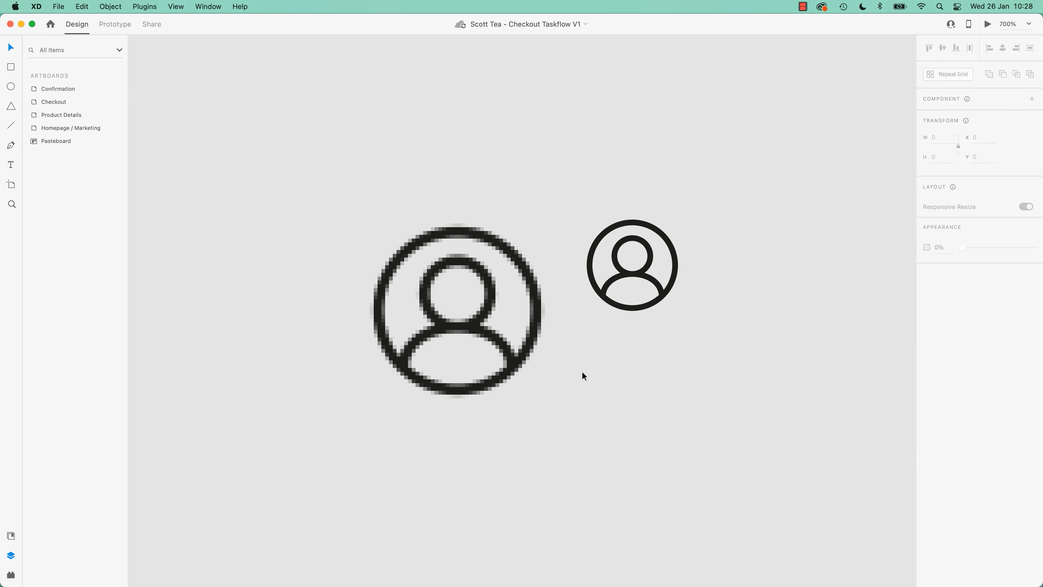
Enlarge the SVG account icon to about 87 by 87 px beside the 48 px PNG version
{"action": "left_click", "coordinate": [530, 361]}
{"action": "left_click", "coordinate": [639, 309]}
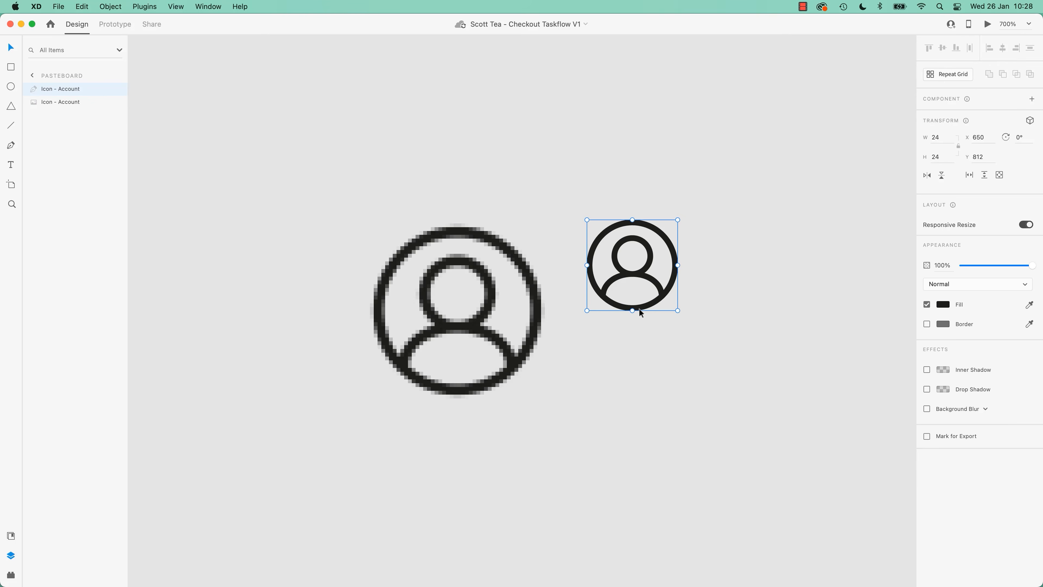
{"action": "left_click", "coordinate": [479, 382]}
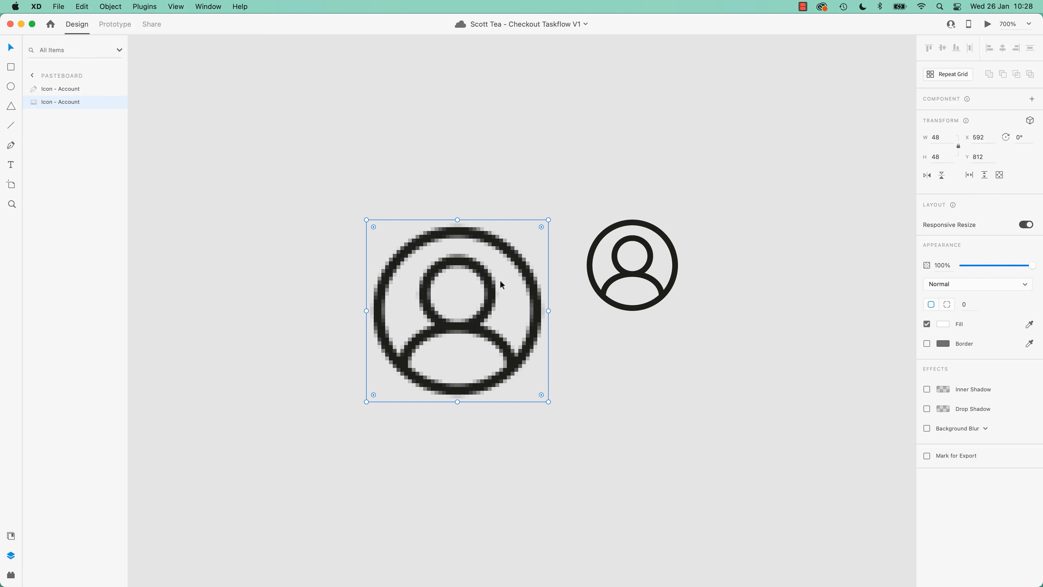
{"action": "left_click", "coordinate": [647, 224]}
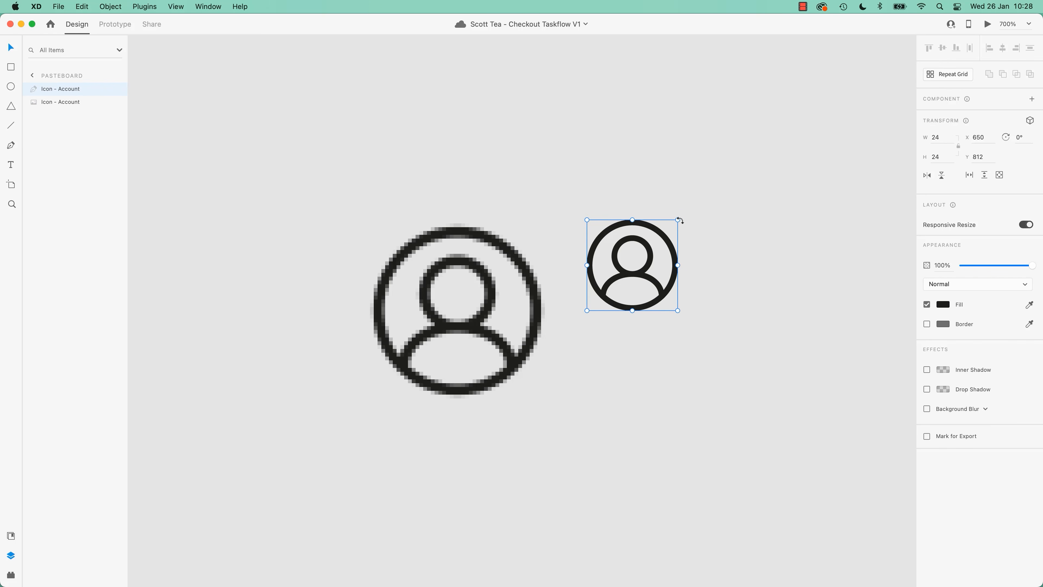
{"action": "left_click_drag", "start_coordinate": [677, 220], "coordinate": [889, 70]}
{"action": "left_click_drag", "start_coordinate": [586, 430], "coordinate": [552, 363]}
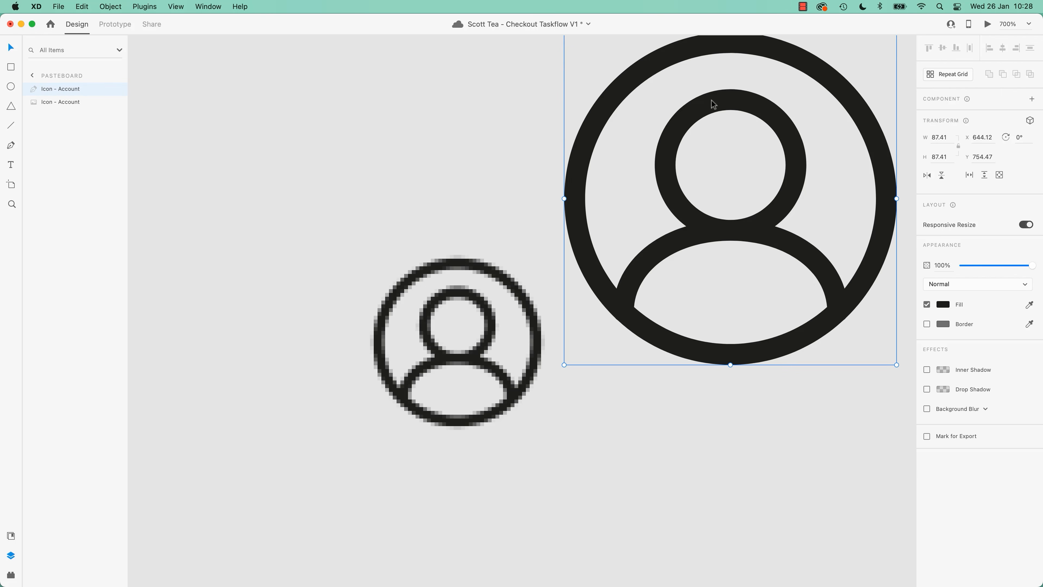
{"action": "left_click", "coordinate": [493, 346]}
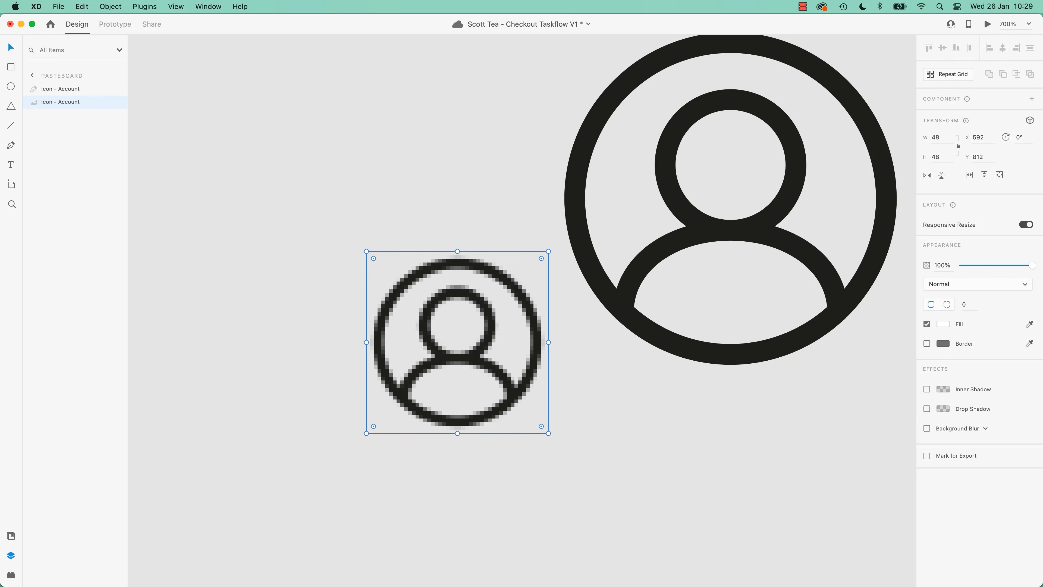
Switch to Iconfinder in Chrome and download the same account icon as a 4096 px PNG
{"action": "key", "text": "super+Tab"}
{"action": "left_click", "coordinate": [495, 250]}
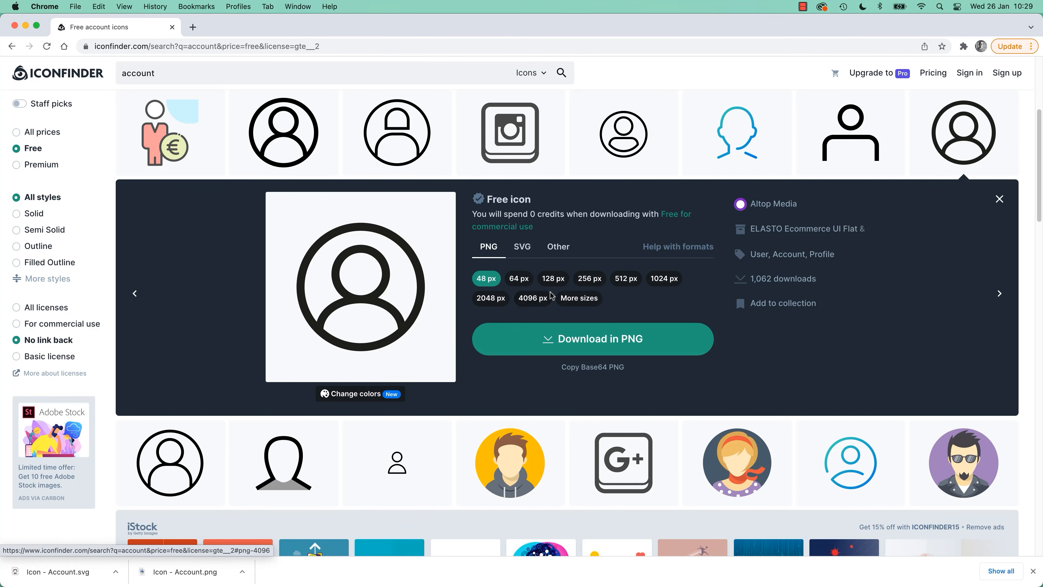
{"action": "left_click", "coordinate": [532, 298]}
{"action": "left_click", "coordinate": [590, 345]}
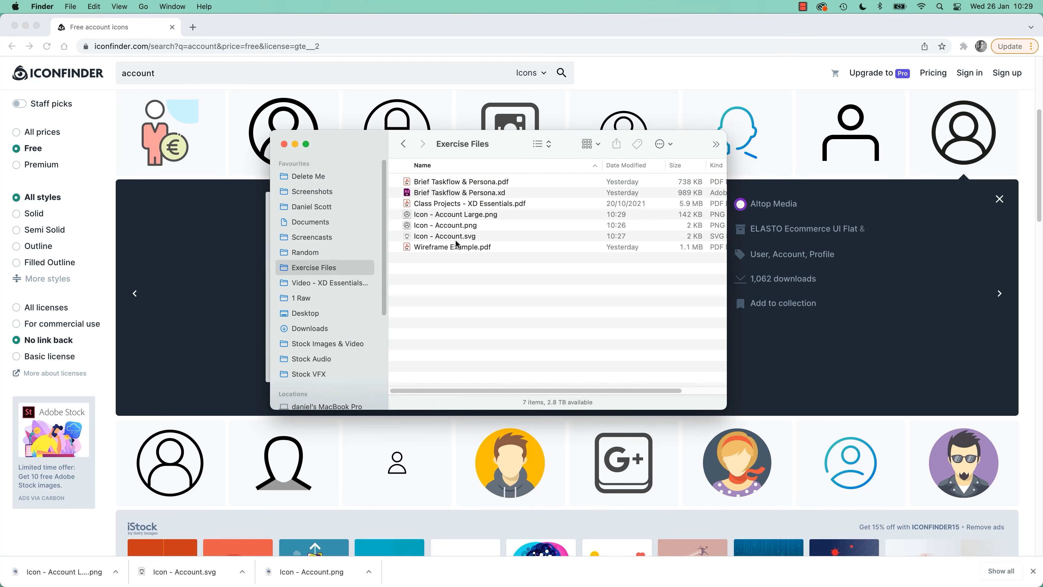
Import Icon - Account Large.png from the Exercise Files folder into the XD wireframe document and place it on the pasteboard below the artboards
{"action": "left_click", "coordinate": [467, 214]}
{"action": "left_click_drag", "start_coordinate": [457, 215], "coordinate": [477, 220]}
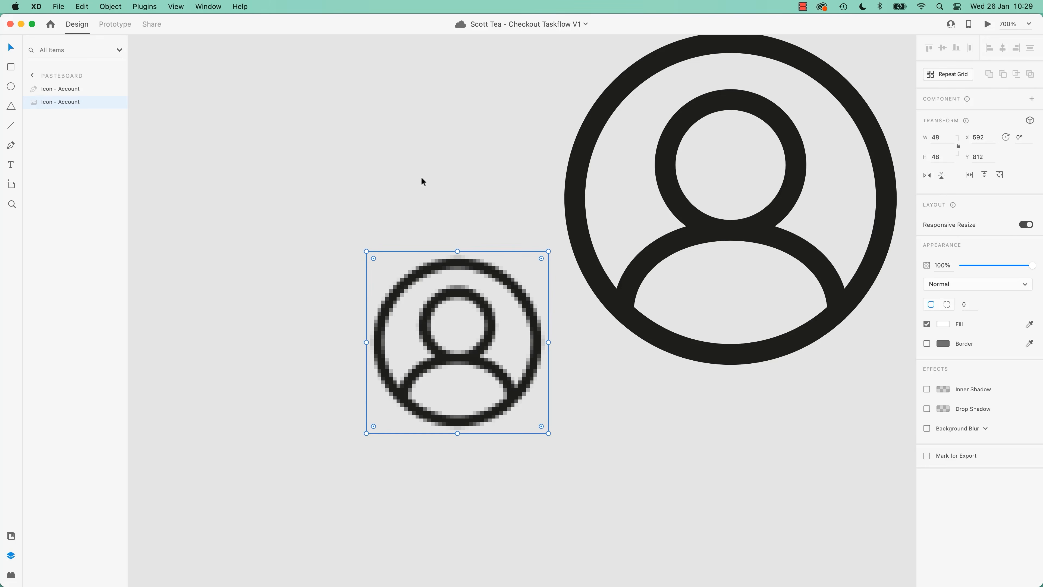
{"action": "left_click", "coordinate": [423, 181]}
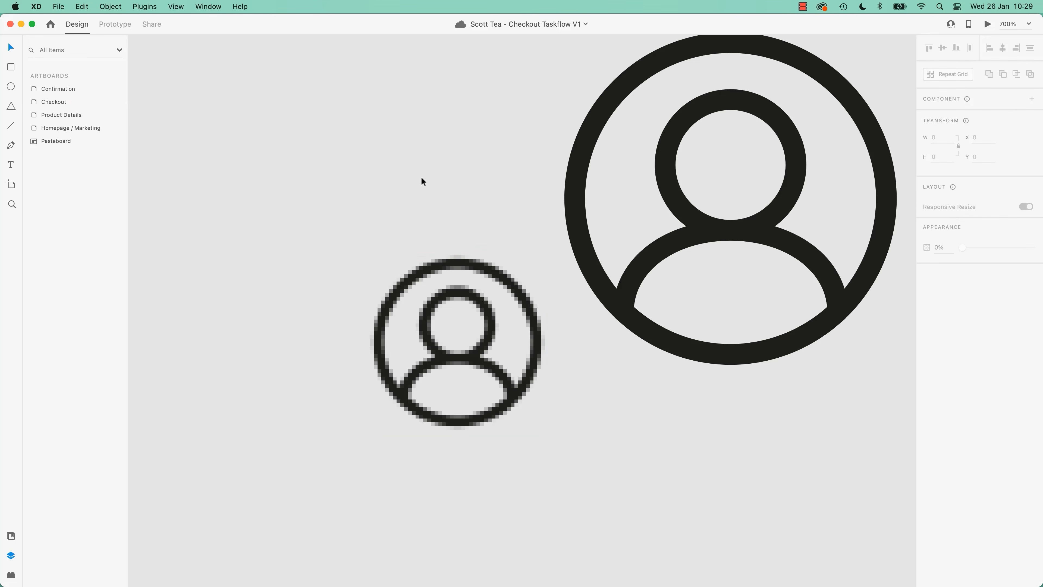
{"action": "key", "text": "super+minus"}
{"action": "key", "text": "super+minus"}
{"action": "key", "text": "super+minus"}
{"action": "key", "text": "super+minus"}
{"action": "key", "text": "super+minus"}
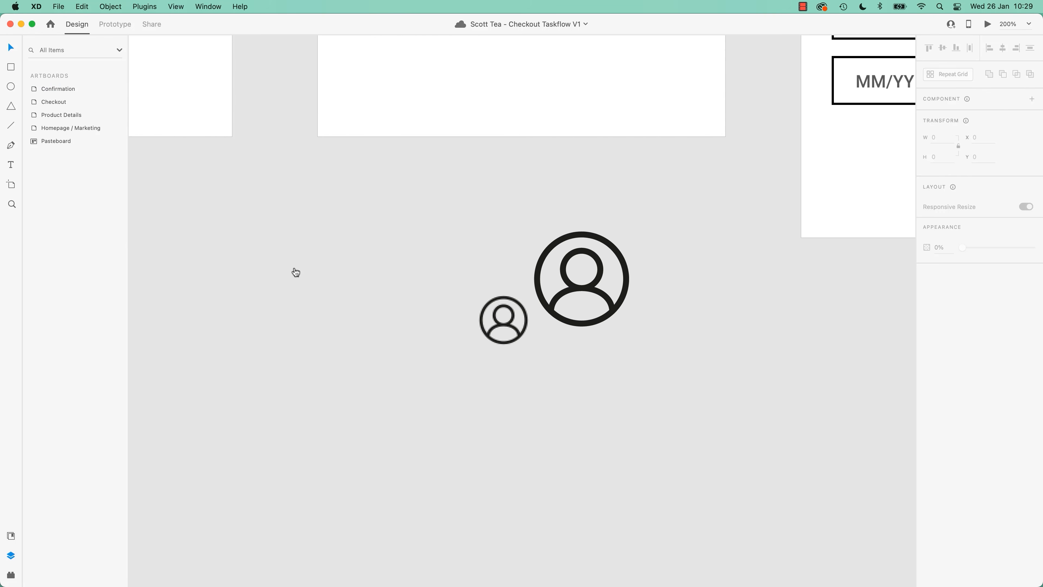
{"action": "key", "text": "super+Tab"}
{"action": "left_click_drag", "start_coordinate": [473, 215], "coordinate": [569, 497]}
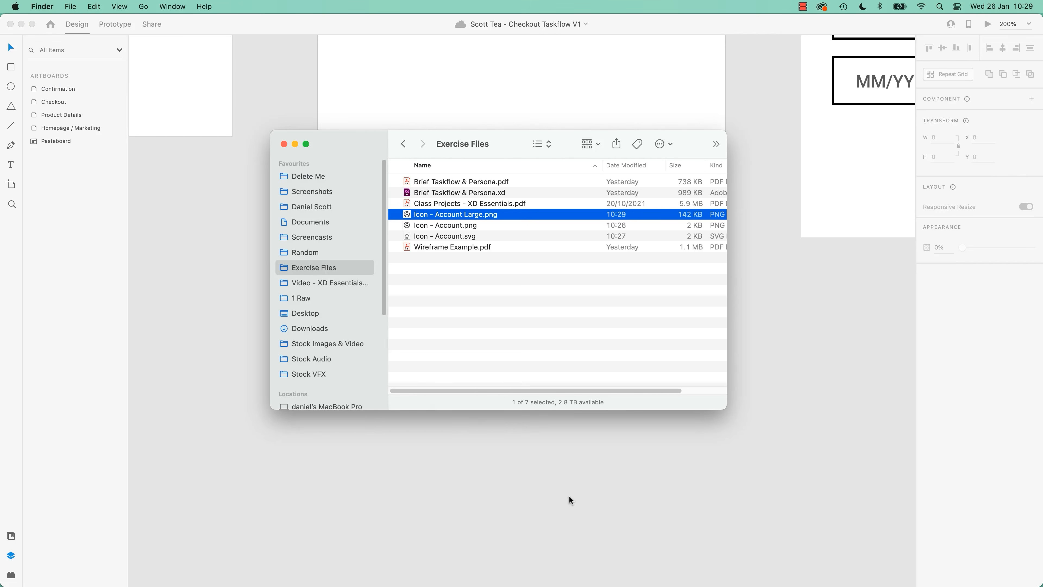
{"action": "left_click", "coordinate": [520, 478]}
{"action": "left_click_drag", "start_coordinate": [685, 533], "coordinate": [416, 294]}
{"action": "left_click_drag", "start_coordinate": [613, 433], "coordinate": [452, 278]}
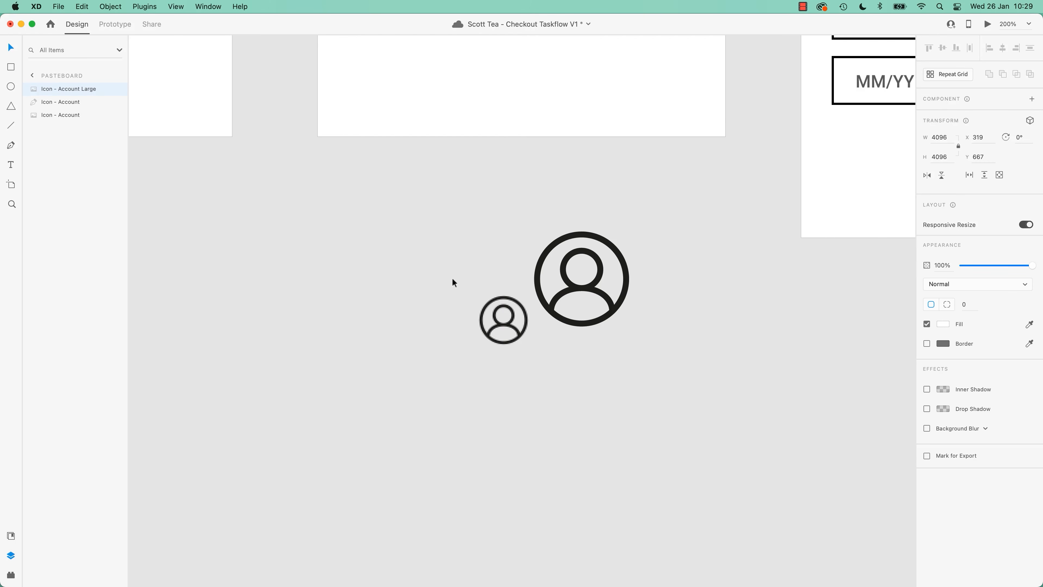
{"action": "key", "text": "super+0"}
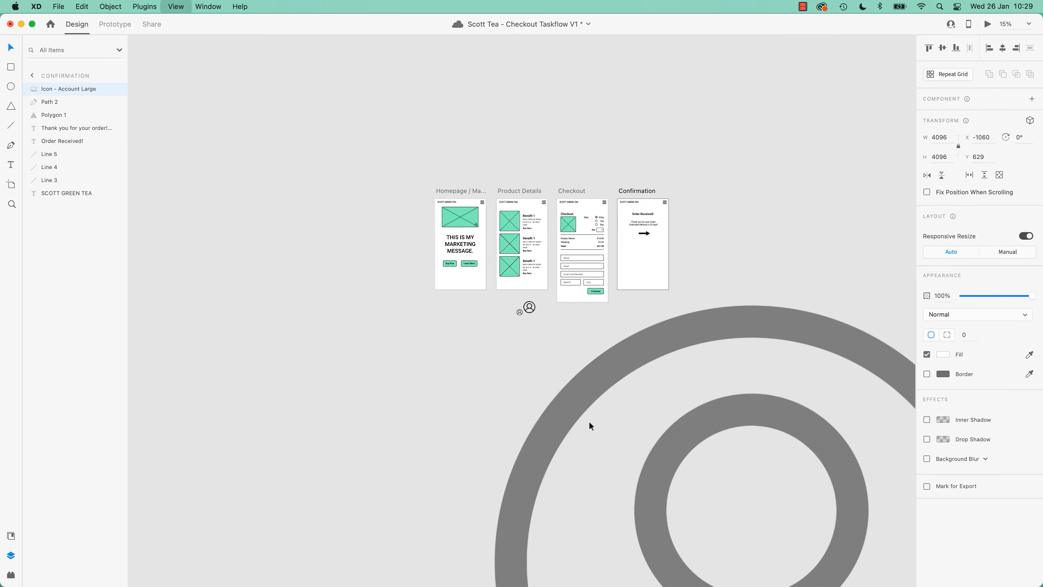
{"action": "left_click_drag", "start_coordinate": [714, 386], "coordinate": [553, 429]}
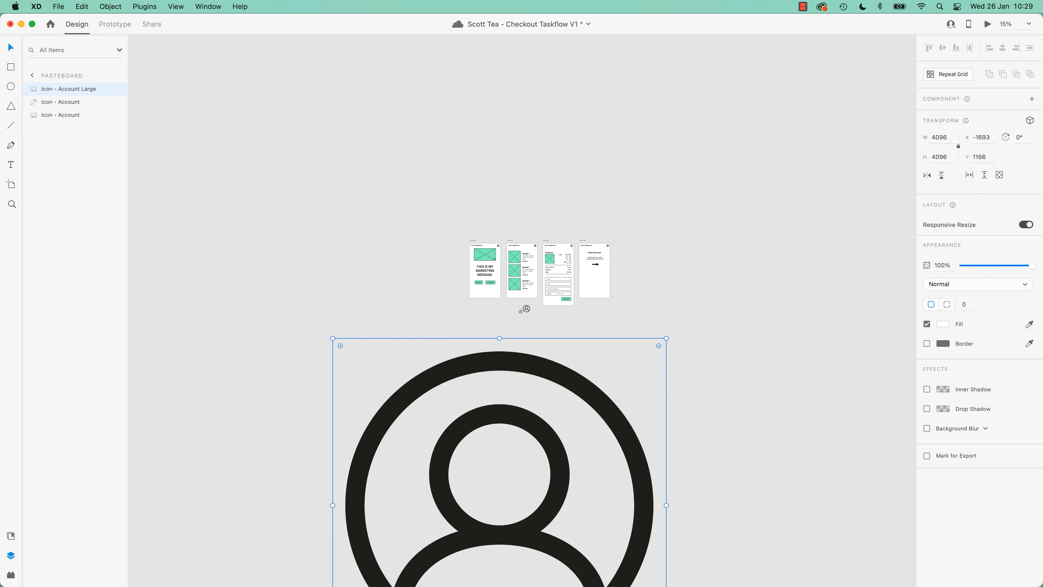
Compare the file sizes of Icon - Account Large.png, Icon - Account.png and Icon - Account.svg in the Exercise Files folder
{"action": "key", "text": "super+Tab"}
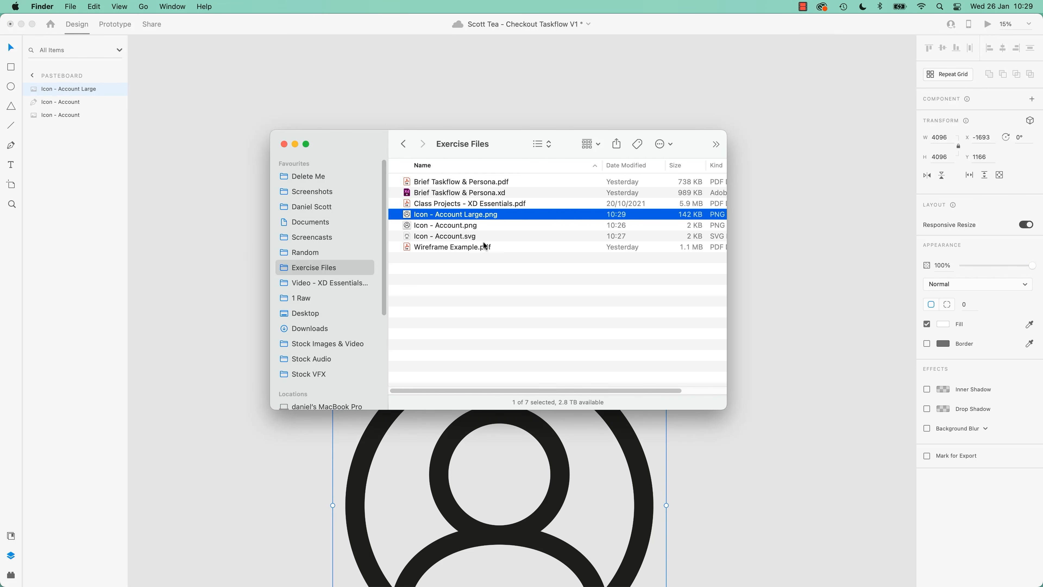
{"action": "left_click", "coordinate": [471, 228]}
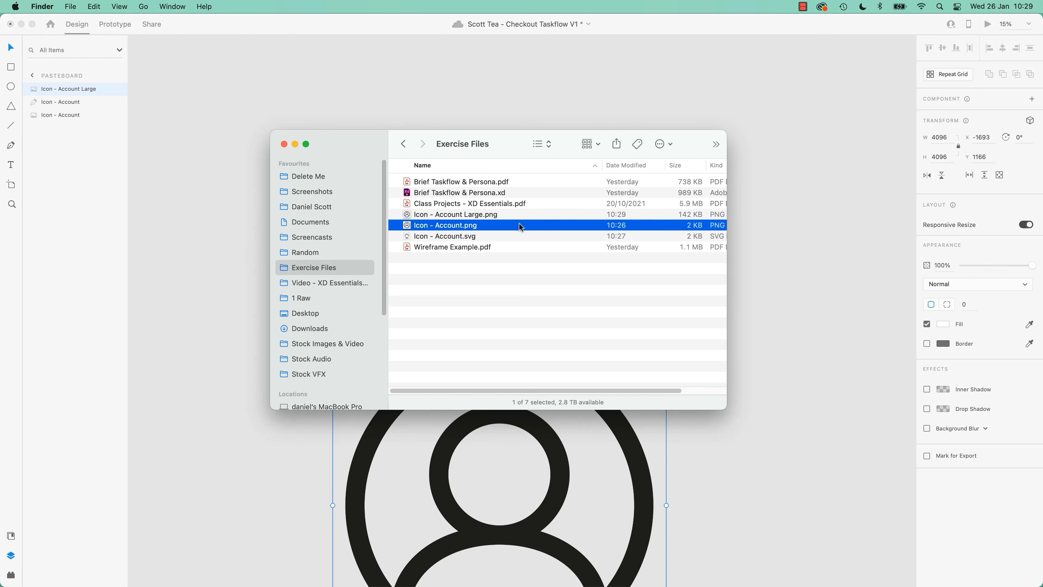
{"action": "left_click", "coordinate": [691, 237]}
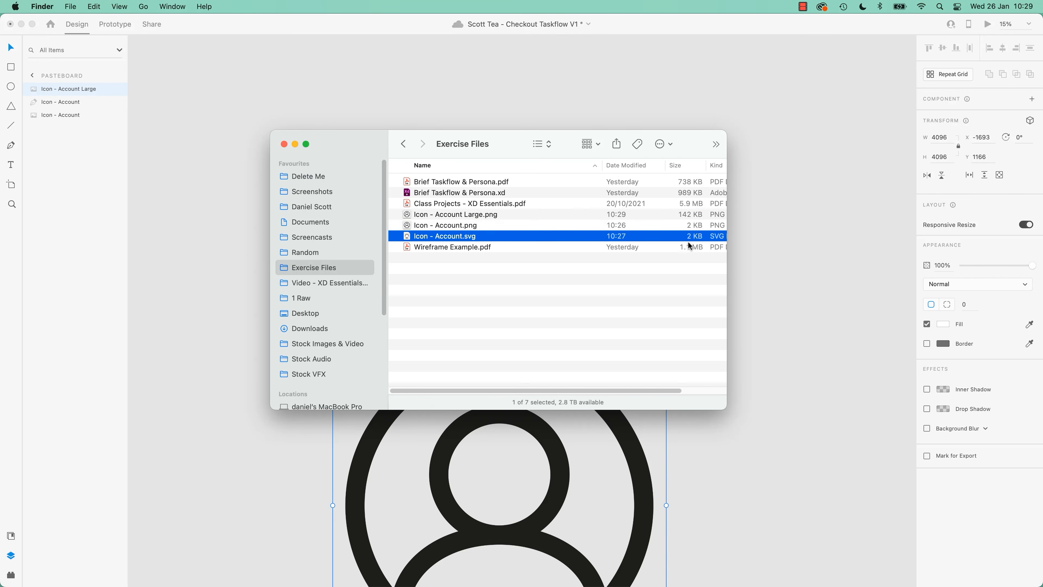
{"action": "left_click", "coordinate": [484, 218]}
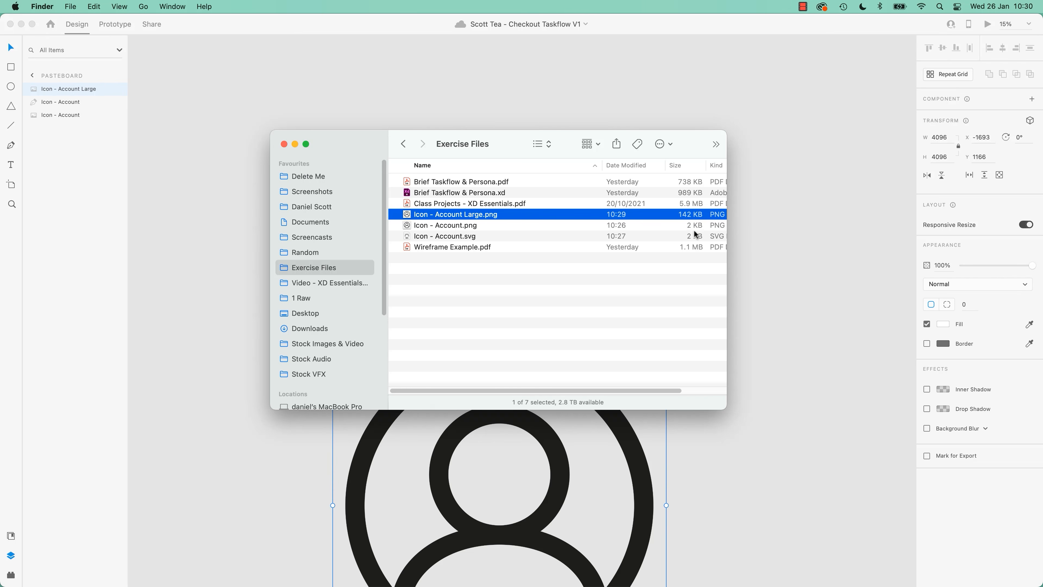
{"action": "left_click", "coordinate": [482, 235]}
{"action": "left_click", "coordinate": [479, 226]}
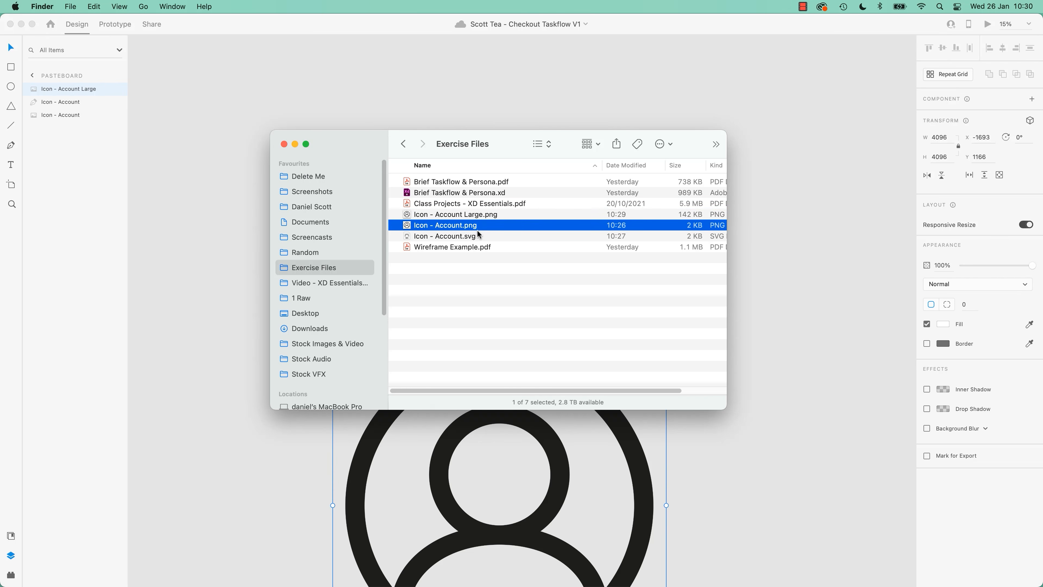
Return to the wireframe document and delete the oversized 4096 px account icon from the pasteboard
{"action": "left_click", "coordinate": [236, 384]}
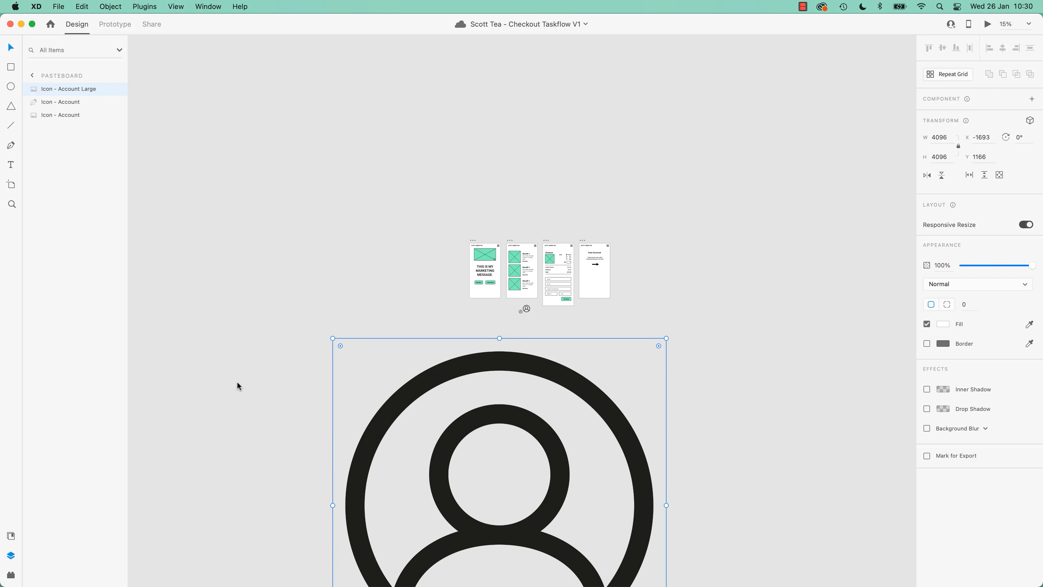
{"action": "key", "text": "Delete"}
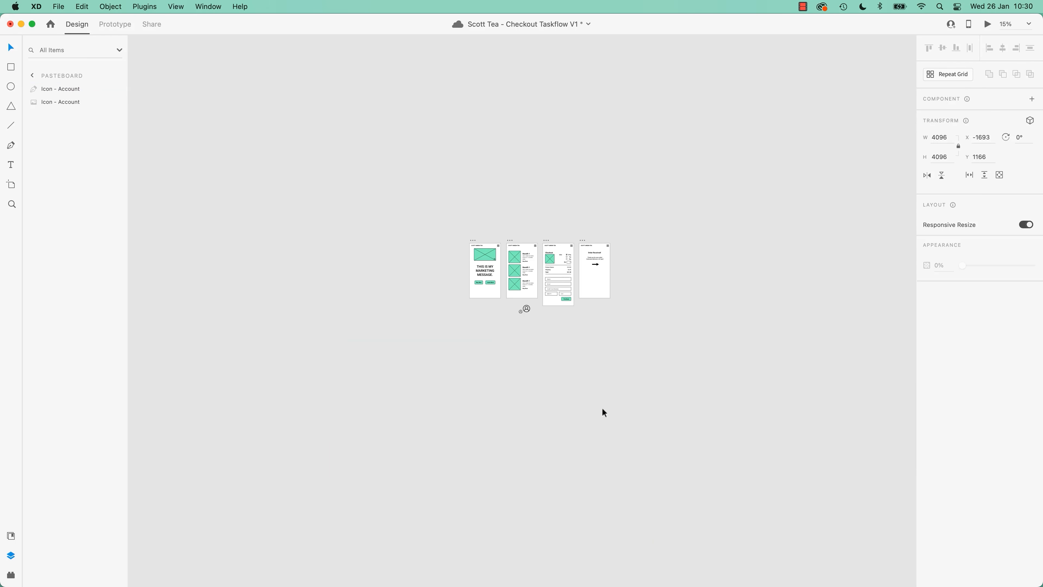
Examine the small PNG account icon up close and compare its edges with the enlarged SVG icon
{"action": "left_click", "coordinate": [522, 311]}
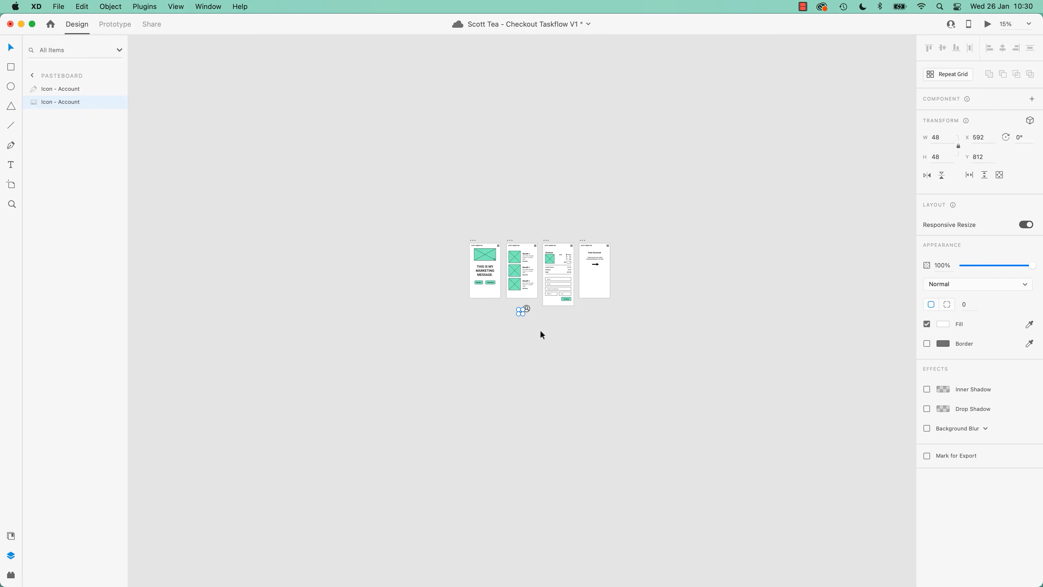
{"action": "key", "text": "super+3"}
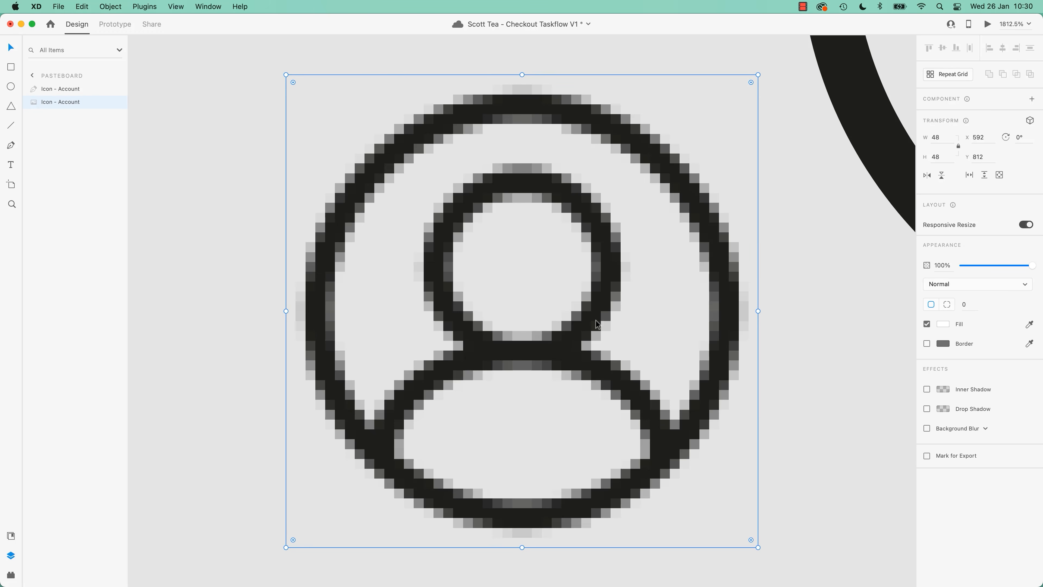
{"action": "key", "text": "super+minus"}
{"action": "key", "text": "super+minus"}
{"action": "key", "text": "super+minus"}
{"action": "left_click_drag", "start_coordinate": [596, 320], "coordinate": [359, 411]}
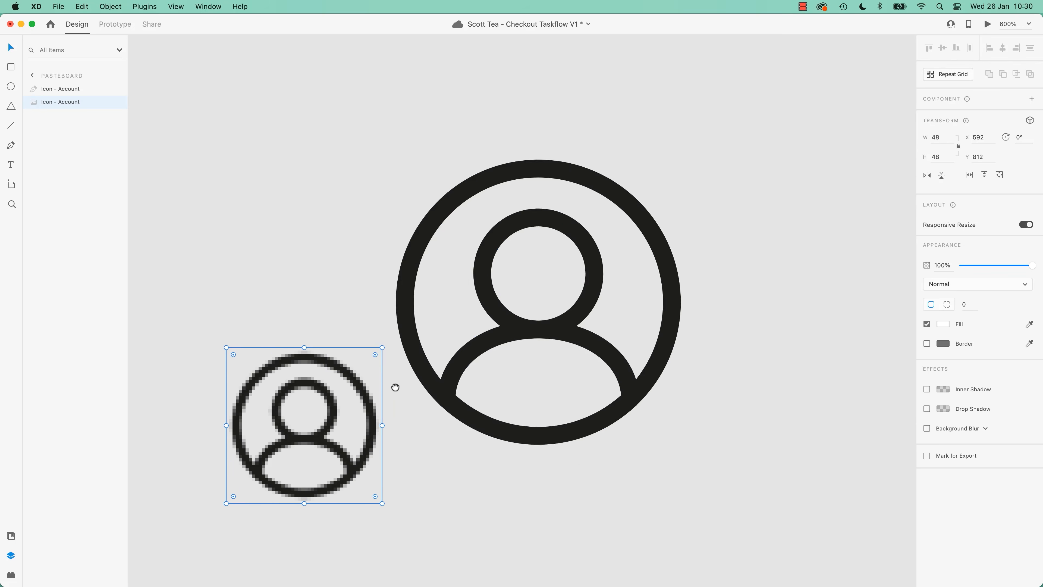
{"action": "left_click", "coordinate": [718, 378]}
{"action": "scroll", "coordinate": [601, 321], "scroll_direction": "left", "scroll_amount": 3}
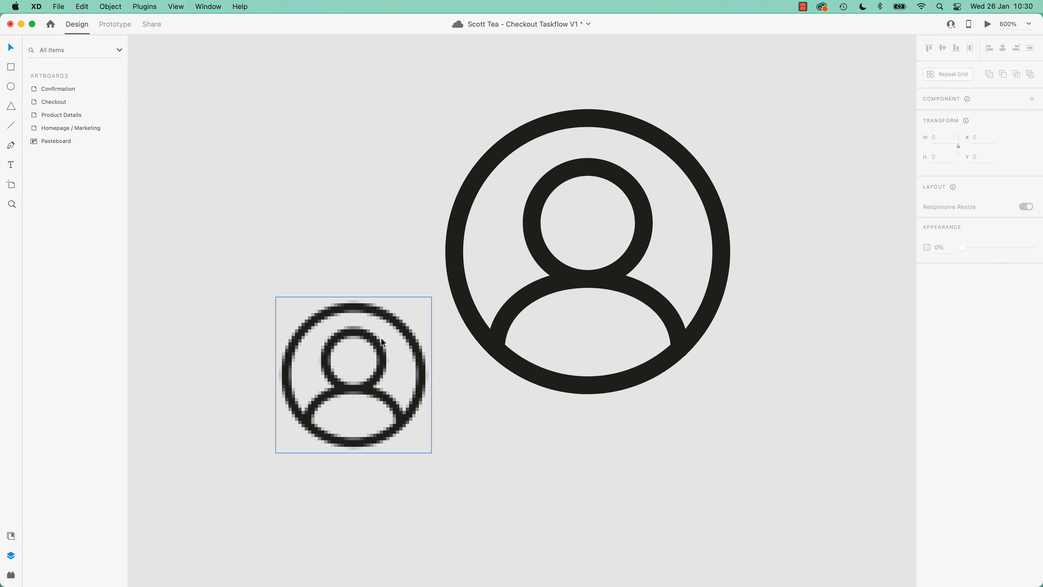
{"action": "left_click", "coordinate": [398, 331]}
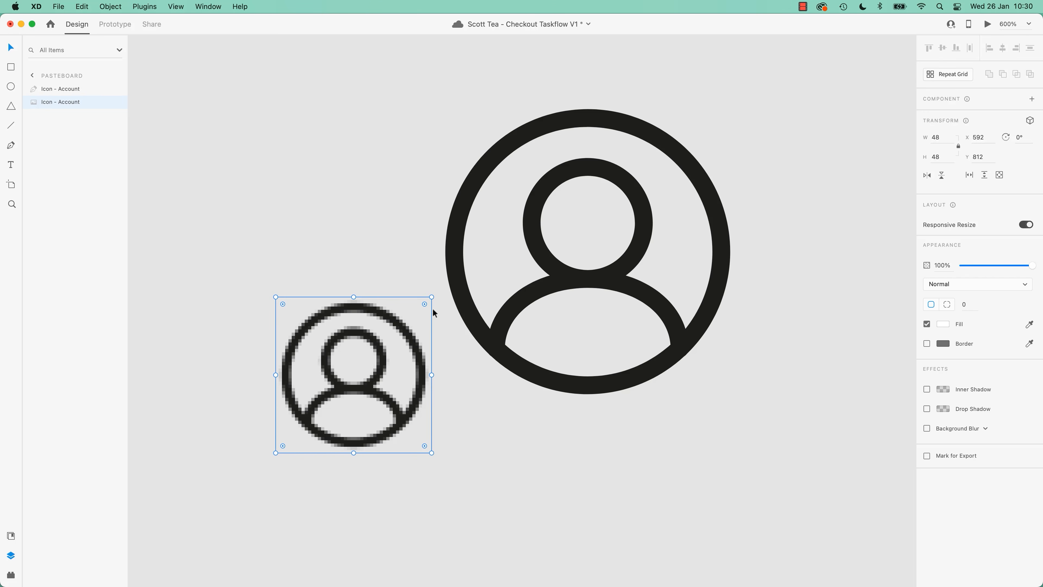
Change the enlarged SVG account icon's fill to yellow and save the document
{"action": "left_click", "coordinate": [593, 276]}
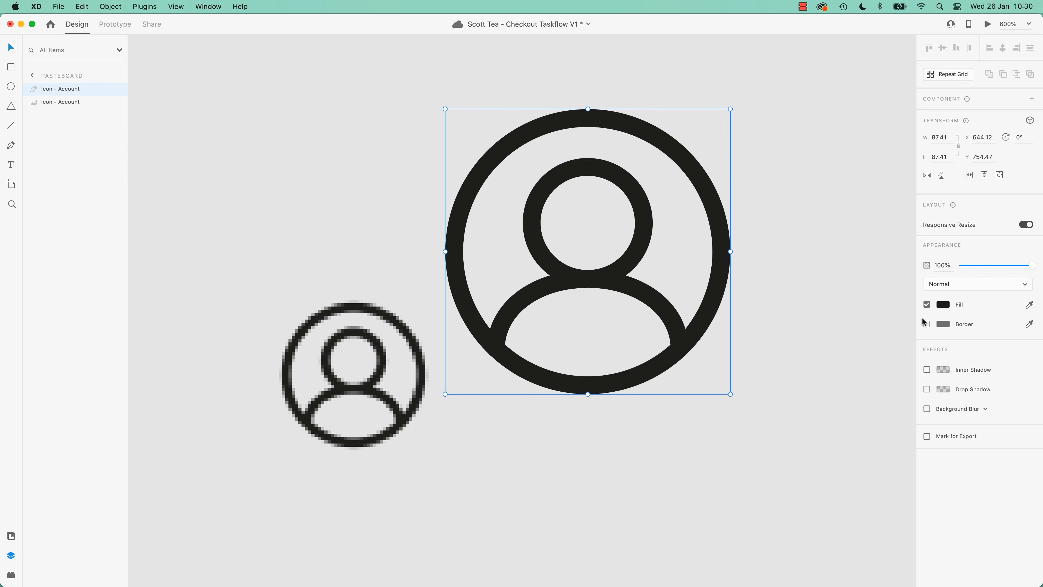
{"action": "left_click", "coordinate": [945, 305]}
{"action": "left_click", "coordinate": [854, 297]}
{"action": "left_click", "coordinate": [719, 398]}
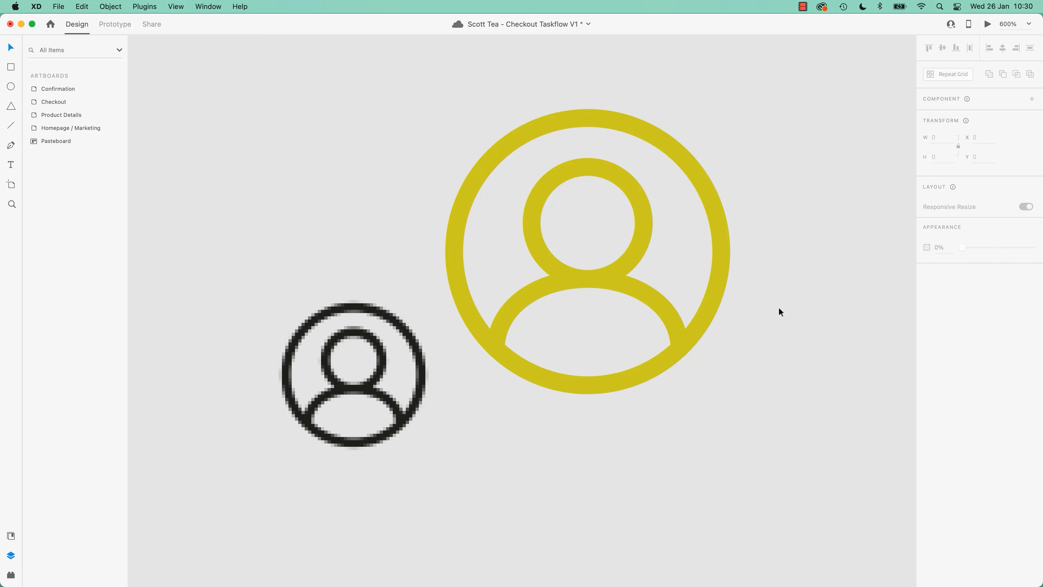
{"action": "key", "text": "super+s"}
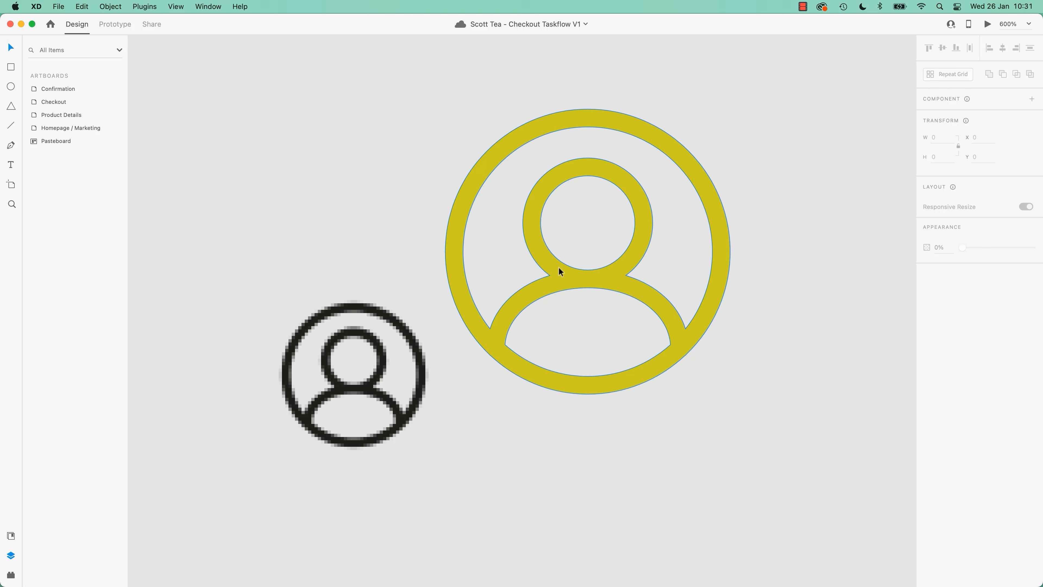
Select the small PNG icon and the yellow SVG icon in turn to compare their appearance settings
{"action": "left_click", "coordinate": [392, 370]}
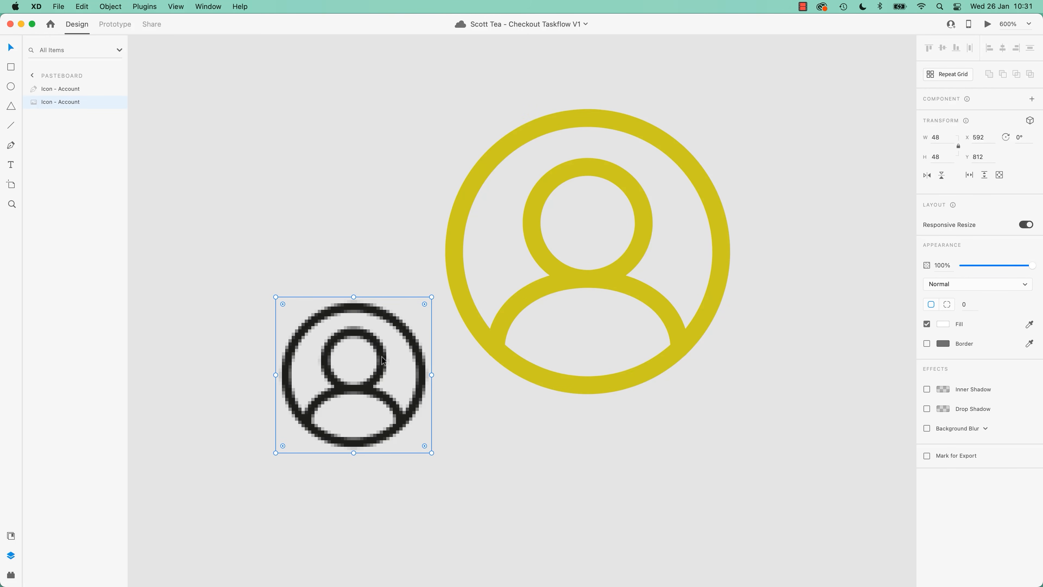
{"action": "left_click", "coordinate": [610, 282]}
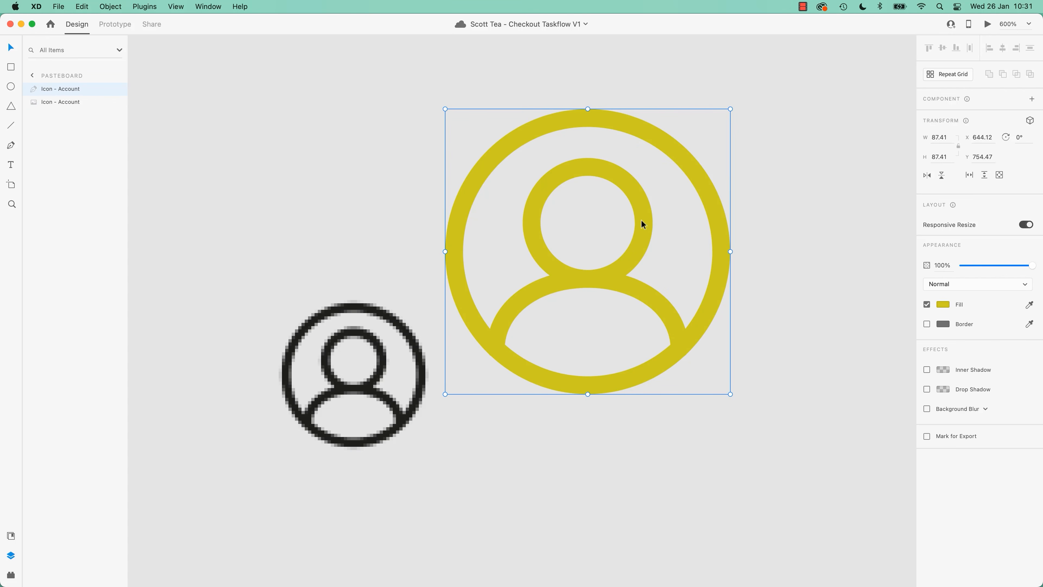
Edit the yellow SVG account icon's path, pulling the right point of the head's inner circle inward to the middle
{"action": "double_click", "coordinate": [649, 225]}
{"action": "left_click_drag", "start_coordinate": [635, 223], "coordinate": [591, 226]}
{"action": "left_click", "coordinate": [804, 252]}
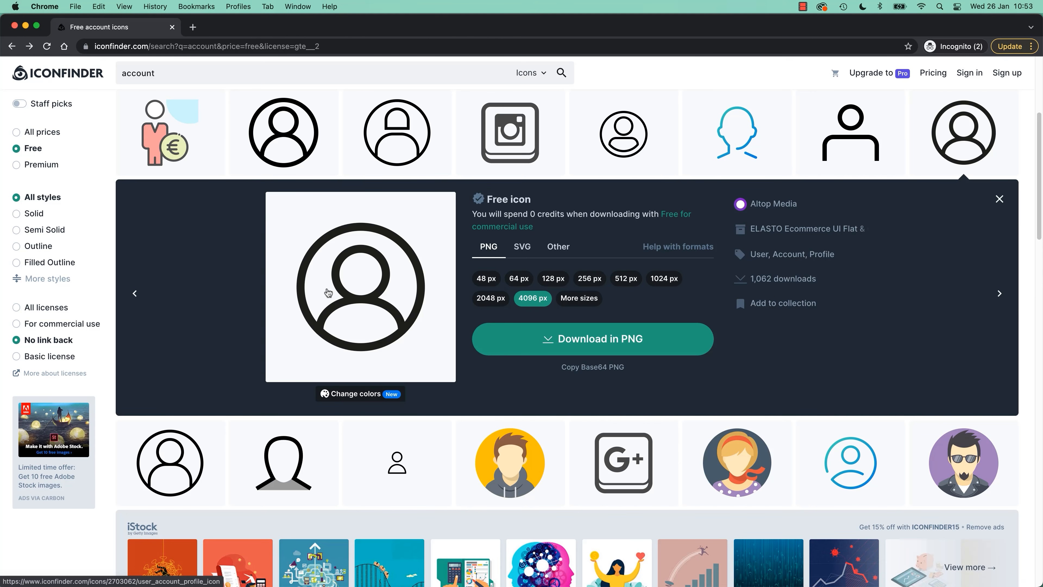
Open the free account icon's page on Iconfinder and look through the ELASTO Ecommerce UI Flat & Outline icon pack
{"action": "left_click", "coordinate": [372, 289]}
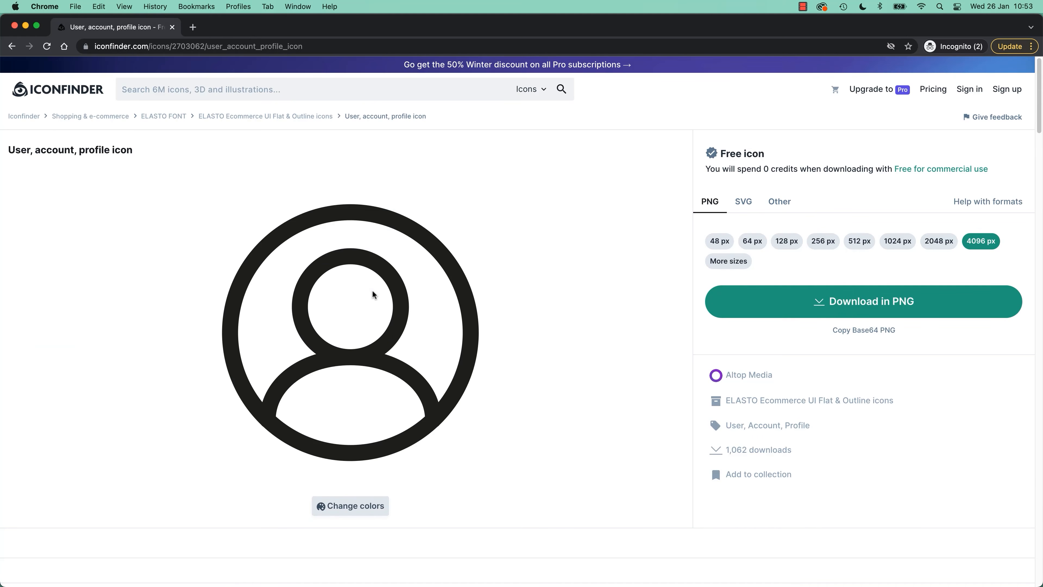
{"action": "scroll", "coordinate": [538, 318], "scroll_direction": "down", "scroll_amount": 10}
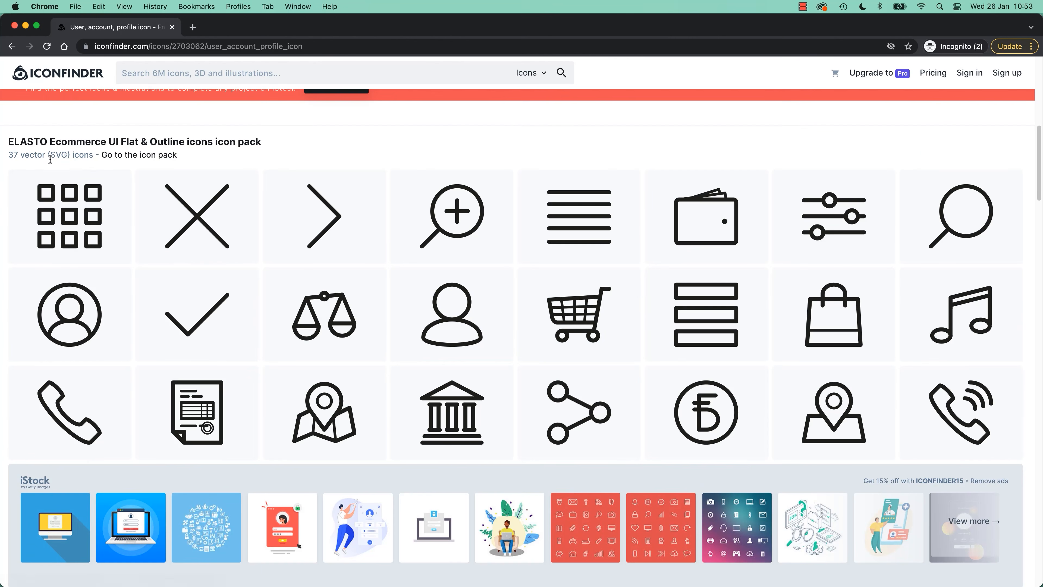
{"action": "scroll", "coordinate": [698, 324], "scroll_direction": "down", "scroll_amount": 5}
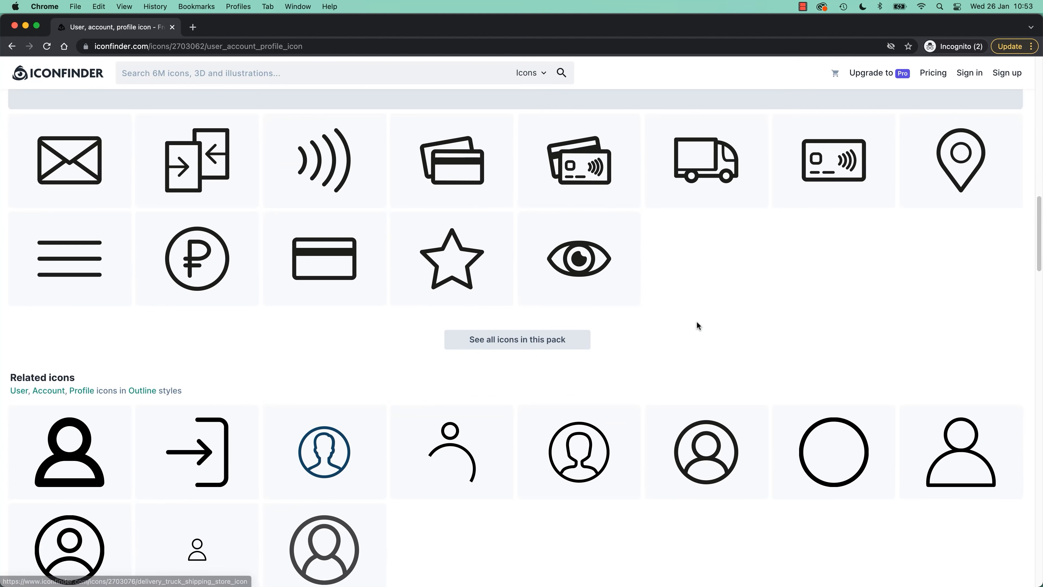
{"action": "scroll", "coordinate": [697, 324], "scroll_direction": "up", "scroll_amount": 12}
{"action": "scroll", "coordinate": [698, 322], "scroll_direction": "down", "scroll_amount": 6}
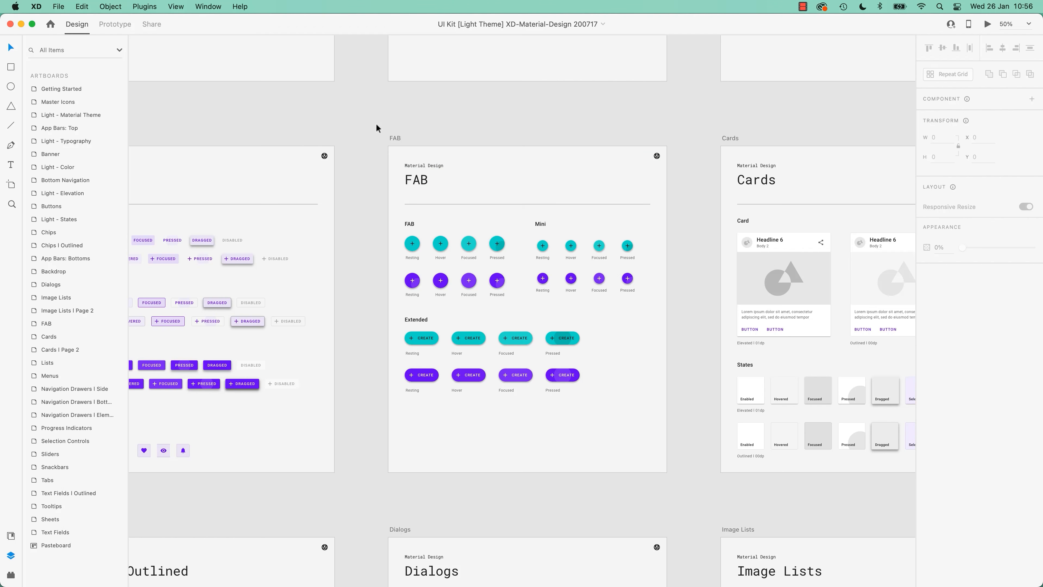
Look over the app bar, Buttons and FAB artboards in the XD Material Design light theme UI kit
{"action": "left_click_drag", "start_coordinate": [354, 128], "coordinate": [625, 328]}
{"action": "left_click_drag", "start_coordinate": [586, 148], "coordinate": [531, 182]}
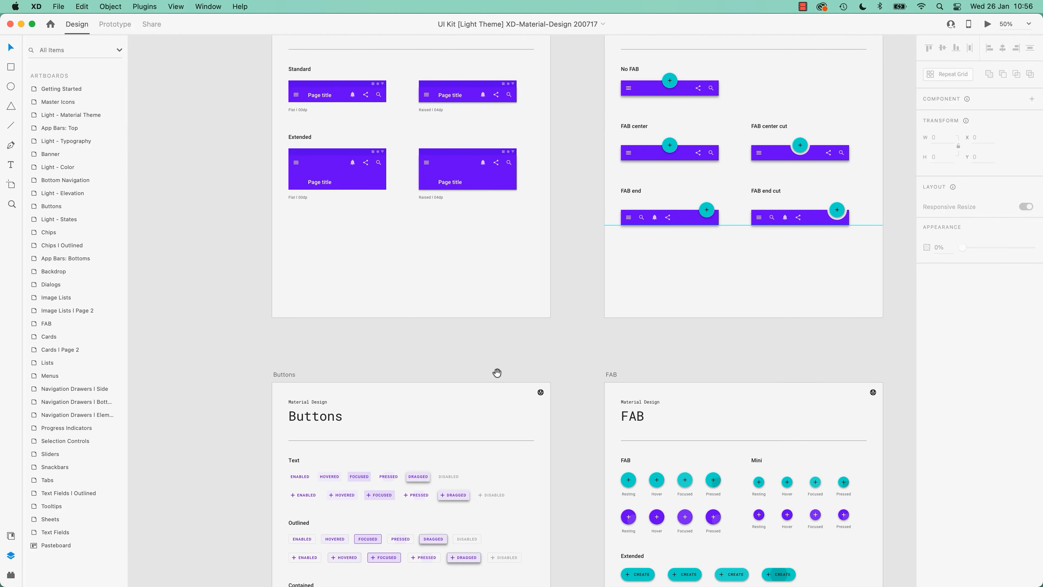
{"action": "left_click_drag", "start_coordinate": [497, 372], "coordinate": [440, 120]}
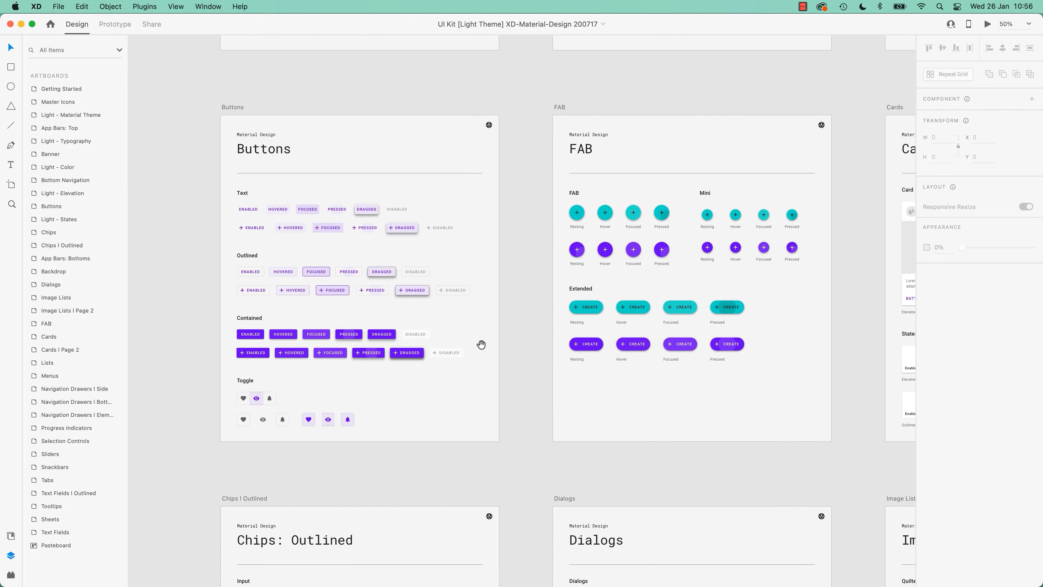
{"action": "left_click_drag", "start_coordinate": [488, 359], "coordinate": [464, 329]}
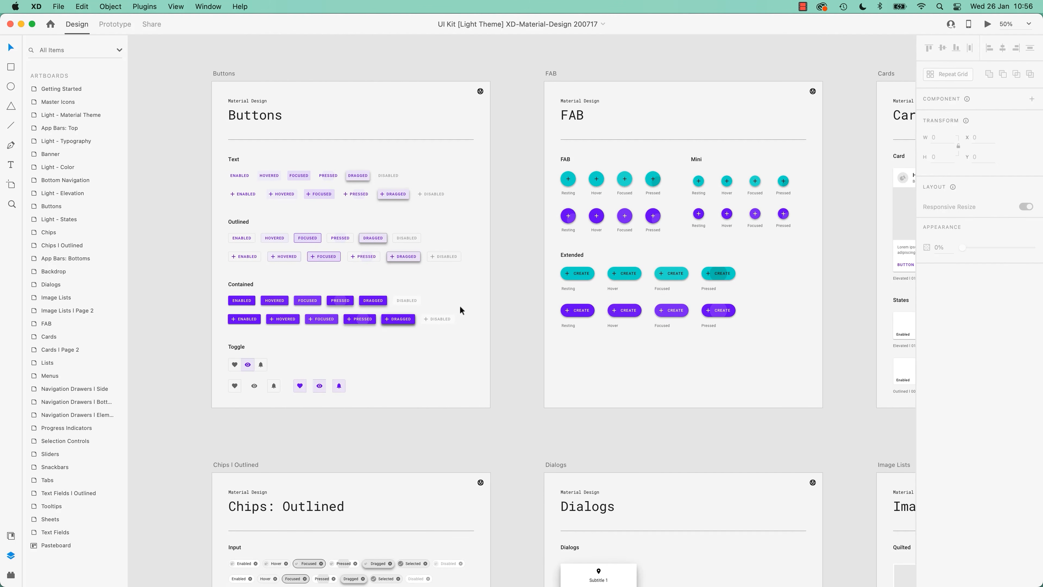
Cycle through the hand-drawn UI kit and the Scott Tea checkout wireframe, then return to the Material Design kit
{"action": "key", "text": "super+grave"}
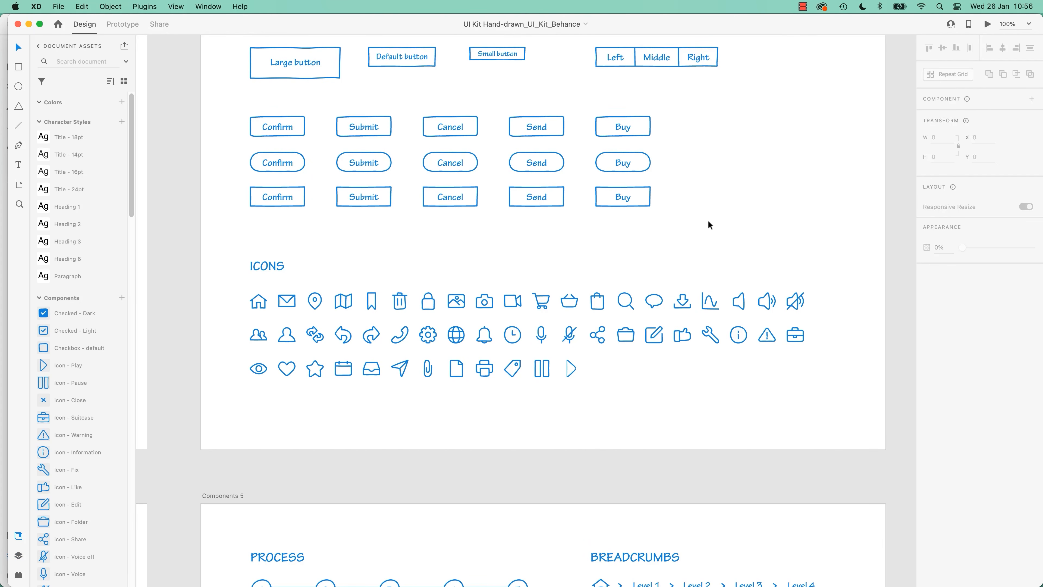
{"action": "key", "text": "super+grave"}
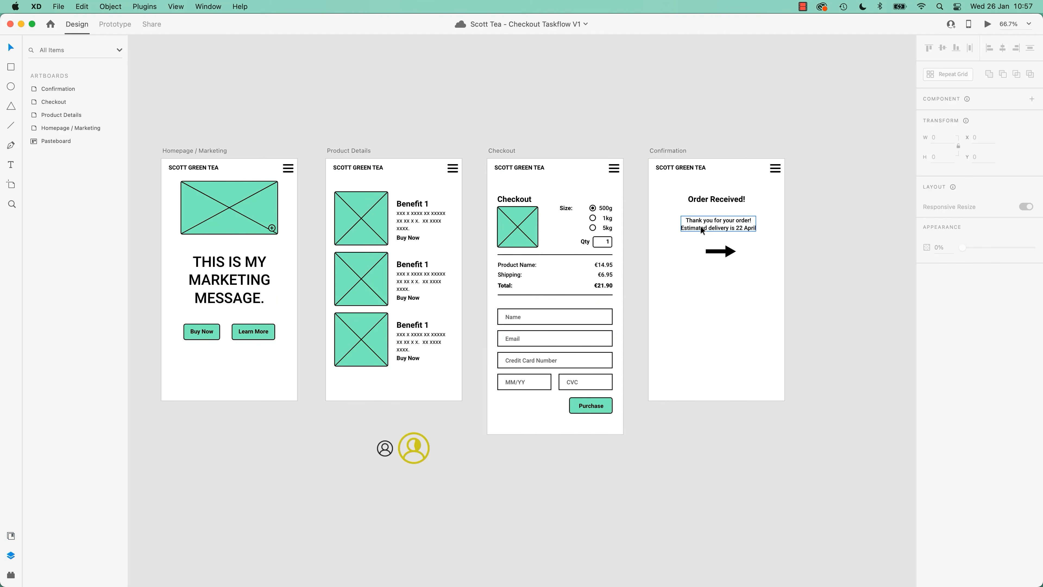
{"action": "key", "text": "super+grave"}
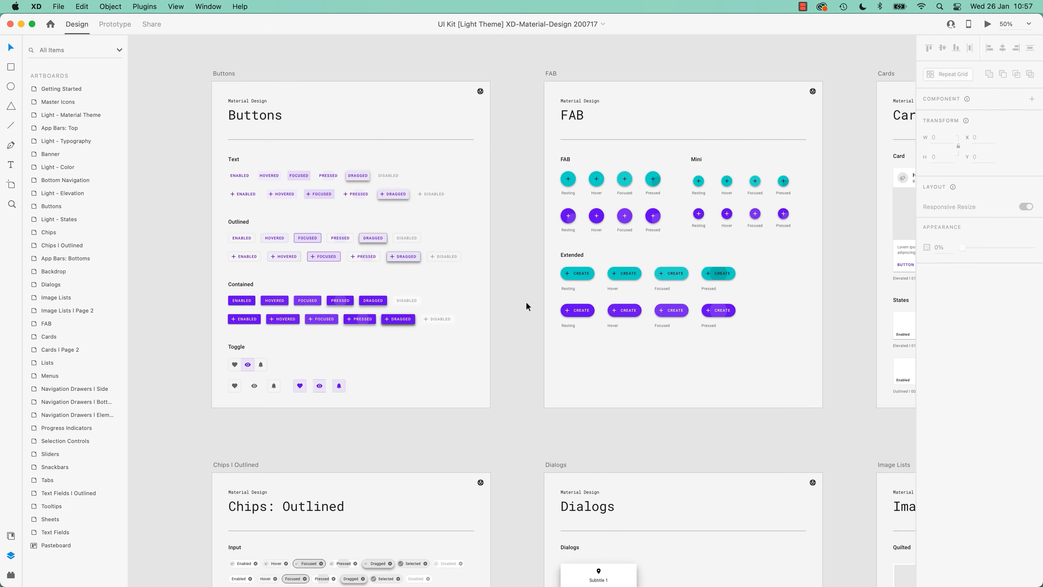
Switch to Chrome and highlight the "XD ui kits" Google search query
{"action": "key", "text": "super+Tab"}
{"action": "triple_click", "coordinate": [128, 86]}
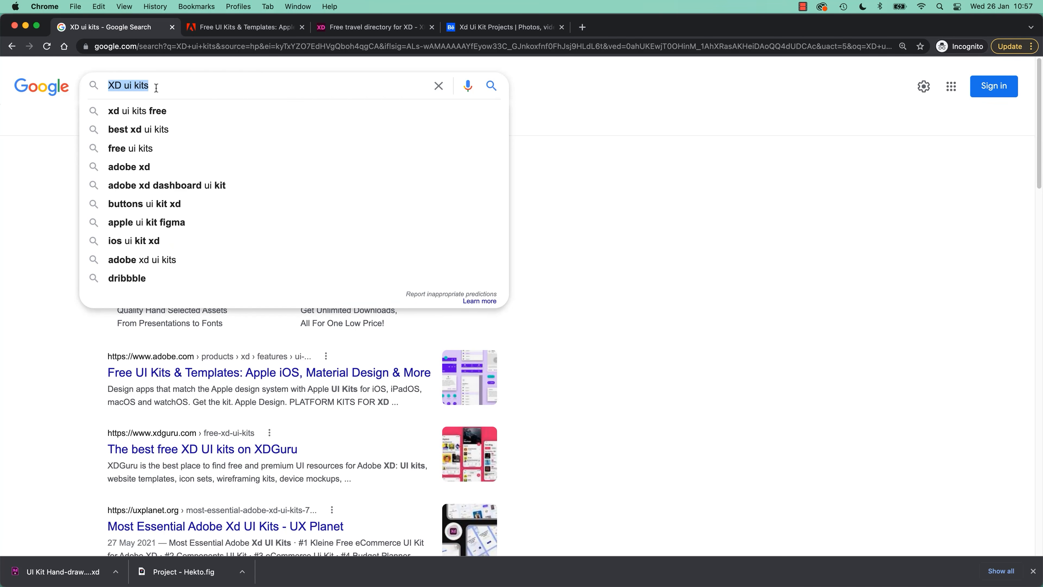
{"action": "double_click", "coordinate": [141, 86]}
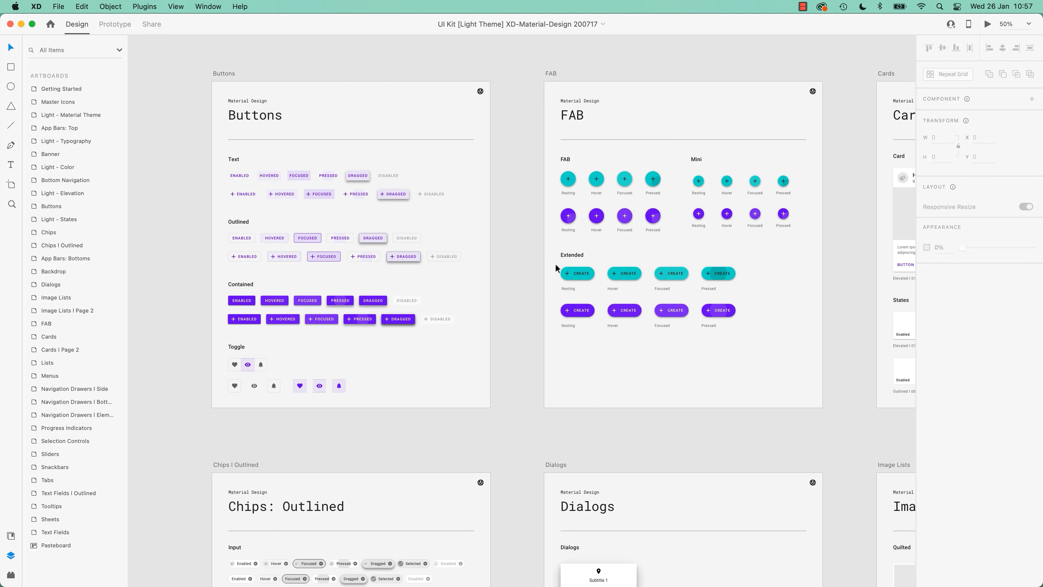
Return to the Material Design UI kit and examine artboards from FAB and Cards through to Navigation Drawers and Progress Indicators
{"action": "left_click_drag", "start_coordinate": [521, 244], "coordinate": [444, 78]}
{"action": "left_click_drag", "start_coordinate": [570, 160], "coordinate": [251, 372]}
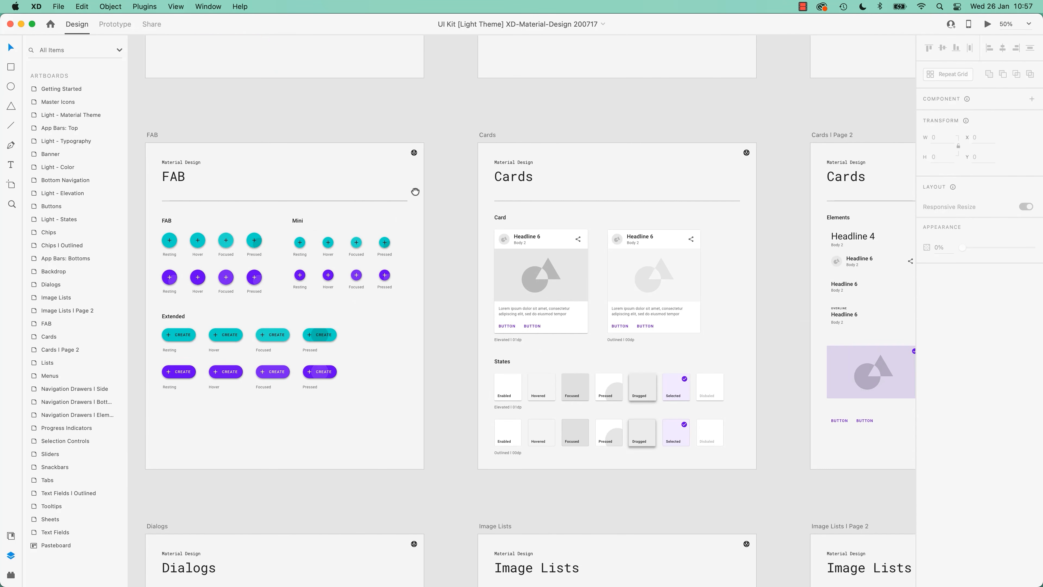
{"action": "left_click_drag", "start_coordinate": [415, 193], "coordinate": [390, 358]}
{"action": "left_click_drag", "start_coordinate": [325, 204], "coordinate": [507, 420]}
{"action": "left_click_drag", "start_coordinate": [601, 449], "coordinate": [451, 99]}
{"action": "left_click_drag", "start_coordinate": [659, 396], "coordinate": [342, 91]}
{"action": "left_click_drag", "start_coordinate": [497, 261], "coordinate": [421, 114]}
{"action": "left_click_drag", "start_coordinate": [791, 357], "coordinate": [561, 92]}
{"action": "left_click_drag", "start_coordinate": [567, 144], "coordinate": [654, 160]}
{"action": "left_click_drag", "start_coordinate": [487, 297], "coordinate": [516, 222]}
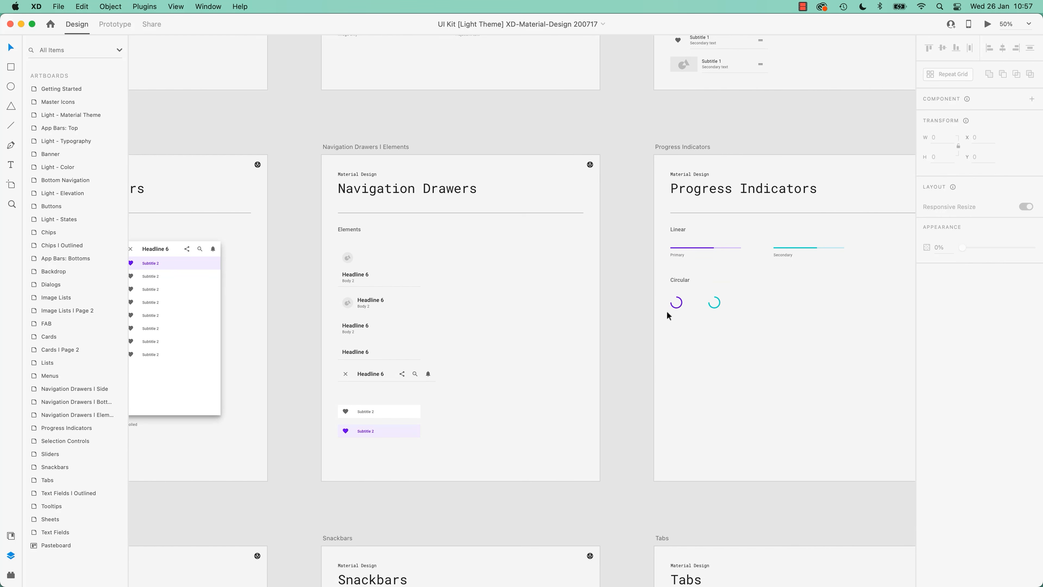
Examine the kit's Image Lists, Menus, Selection Controls and Sheets artboards
{"action": "left_click_drag", "start_coordinate": [612, 205], "coordinate": [397, 513]}
{"action": "left_click_drag", "start_coordinate": [369, 481], "coordinate": [769, 434]}
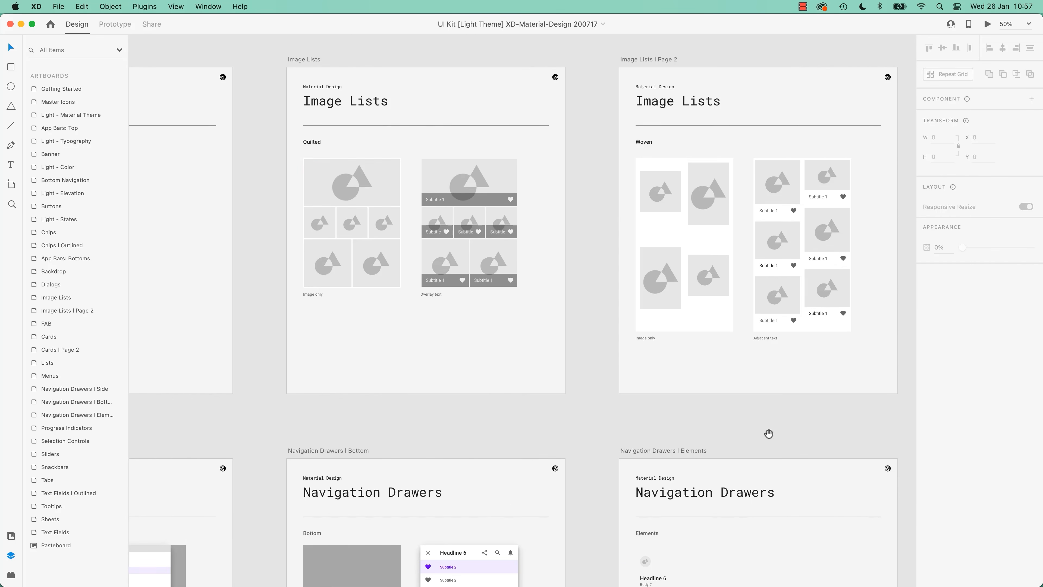
{"action": "left_click_drag", "start_coordinate": [270, 385], "coordinate": [770, 367]}
{"action": "scroll", "coordinate": [770, 368], "scroll_direction": "down", "scroll_amount": 10}
{"action": "scroll", "coordinate": [770, 368], "scroll_direction": "left", "scroll_amount": 6}
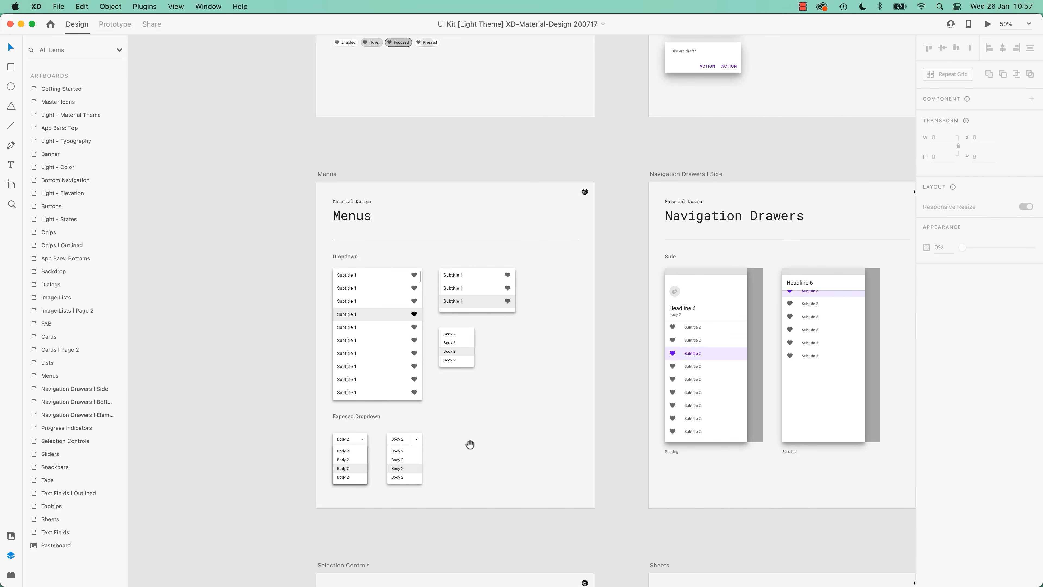
{"action": "left_click_drag", "start_coordinate": [470, 443], "coordinate": [468, 189]}
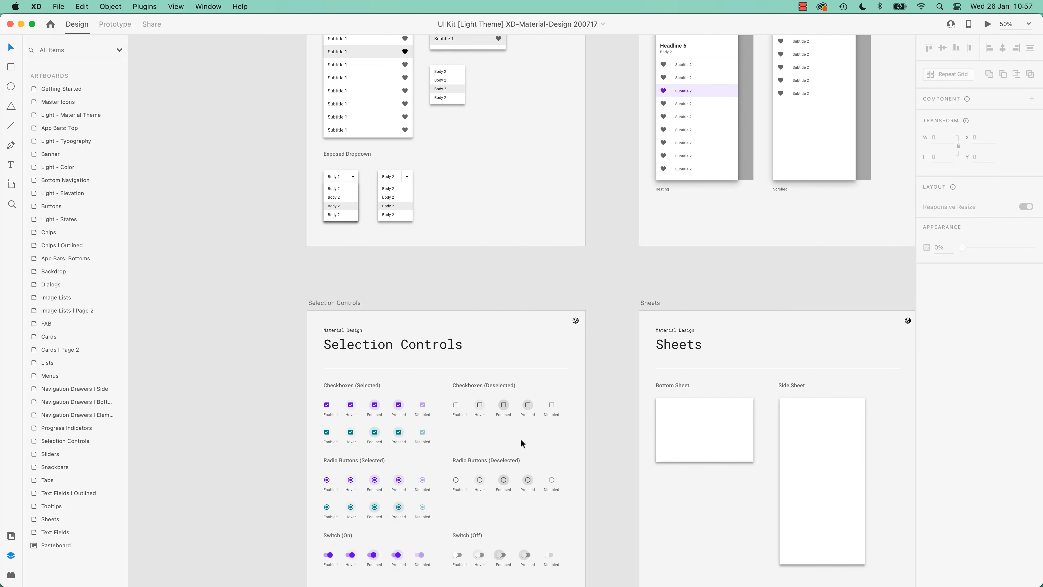
{"action": "left_click_drag", "start_coordinate": [524, 522], "coordinate": [505, 389]}
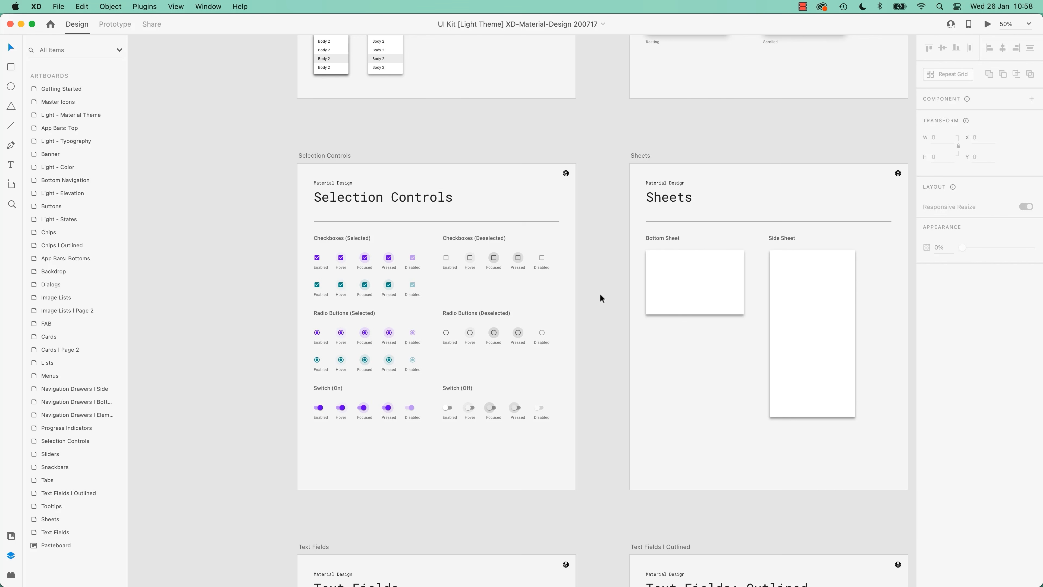
Review the kit's Navigation Drawers, outlined Chips and Dialogs artboards
{"action": "left_click_drag", "start_coordinate": [617, 133], "coordinate": [509, 556]}
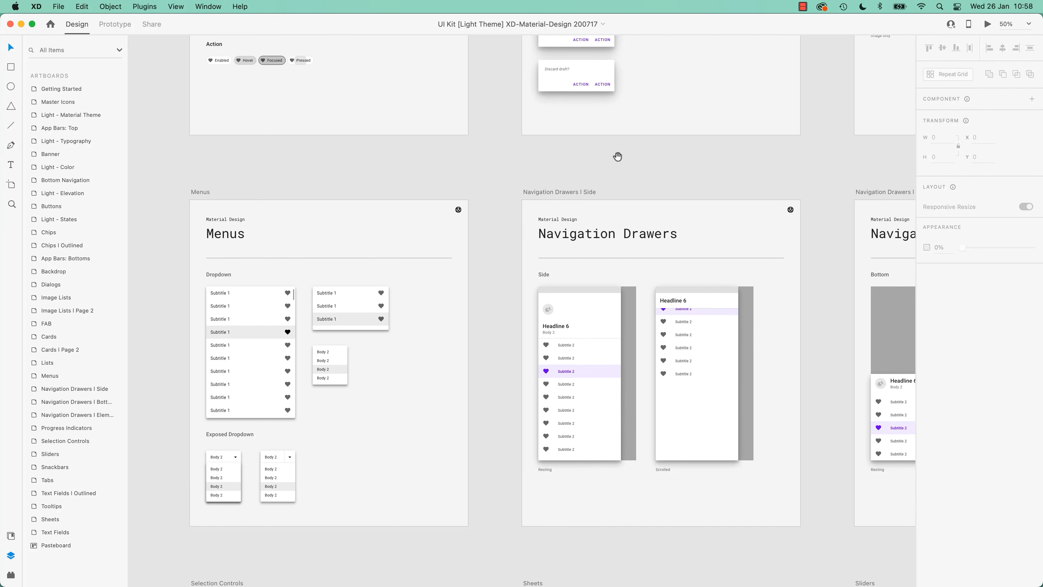
{"action": "left_click_drag", "start_coordinate": [777, 156], "coordinate": [520, 420]}
{"action": "left_click_drag", "start_coordinate": [435, 364], "coordinate": [654, 418]}
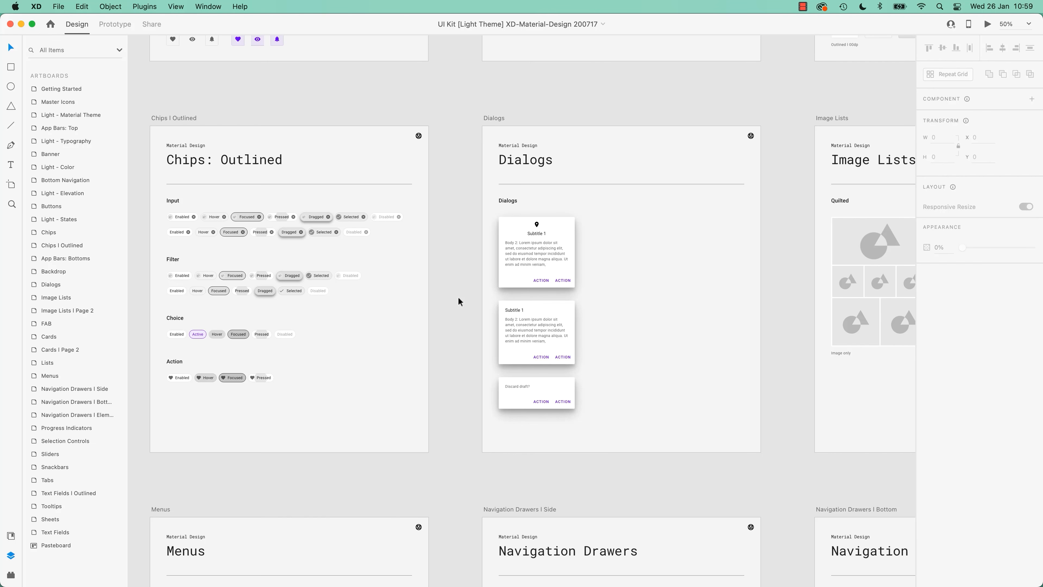
Switch to Chrome and look through the Google results for "XD ui kits"
{"action": "key", "text": "super+Tab"}
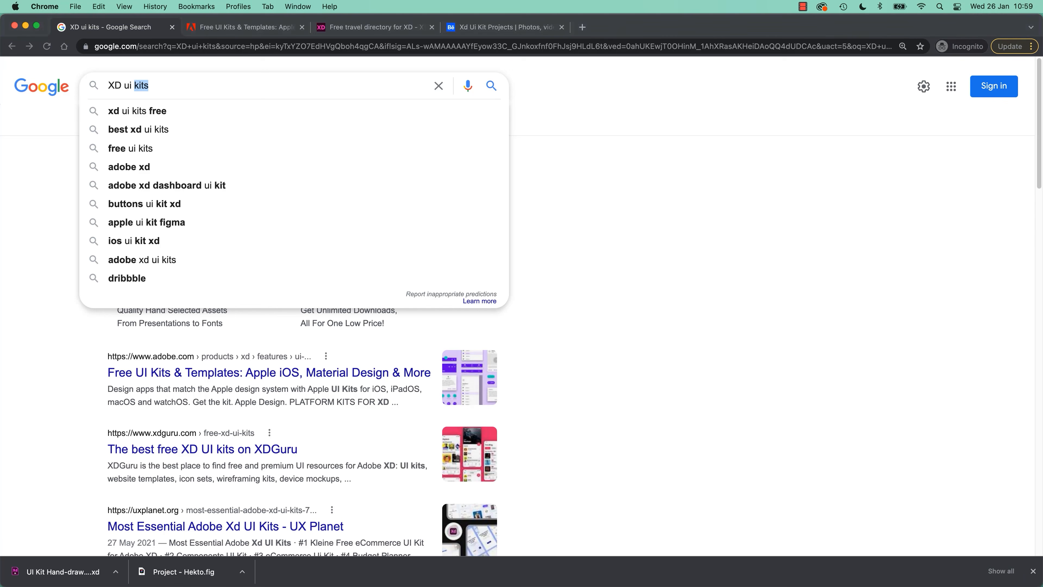
{"action": "left_click", "coordinate": [607, 149]}
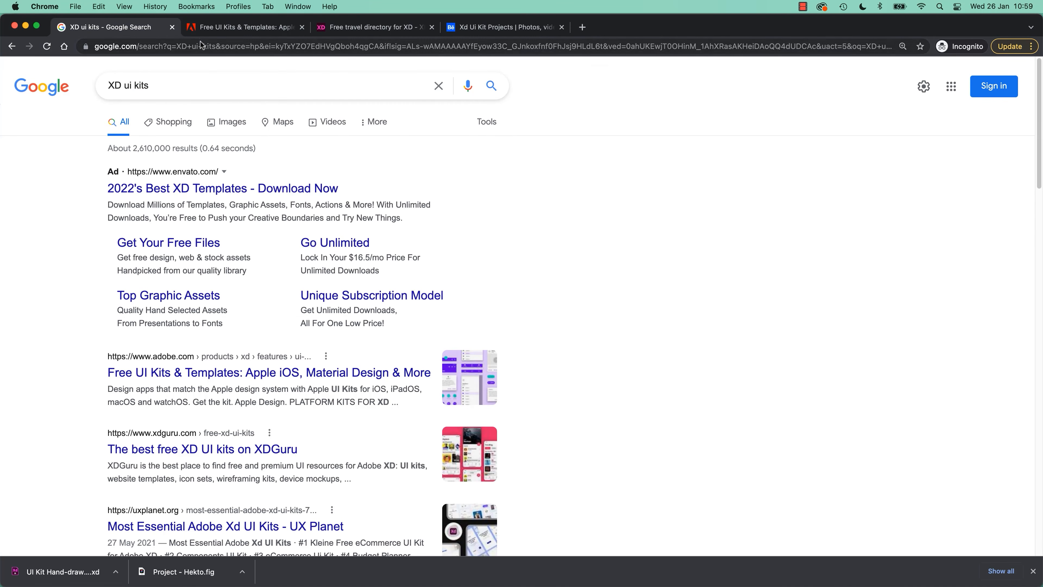
{"action": "scroll", "coordinate": [199, 421], "scroll_direction": "down", "scroll_amount": 10}
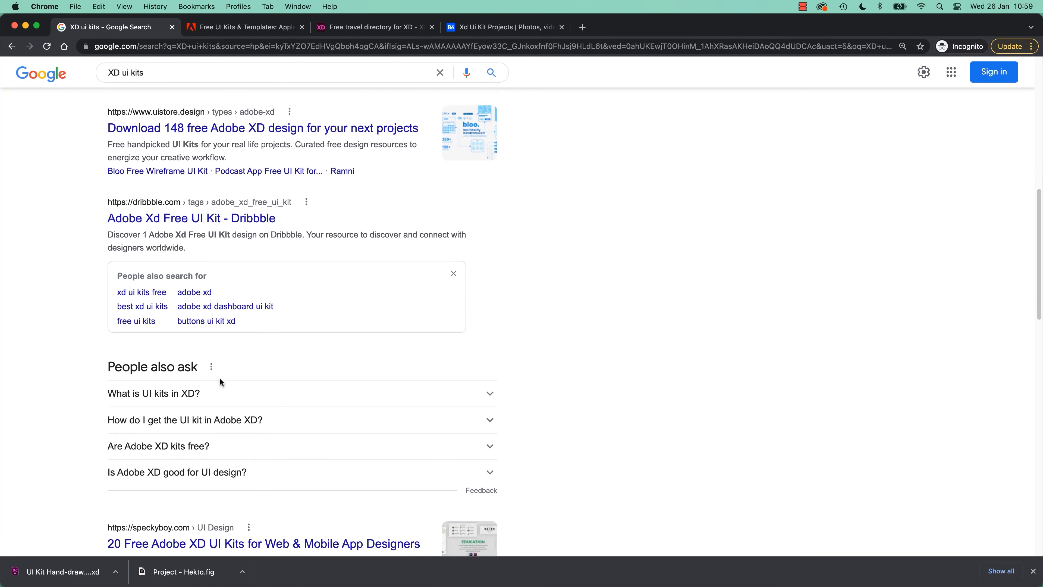
{"action": "scroll", "coordinate": [217, 380], "scroll_direction": "up", "scroll_amount": 10}
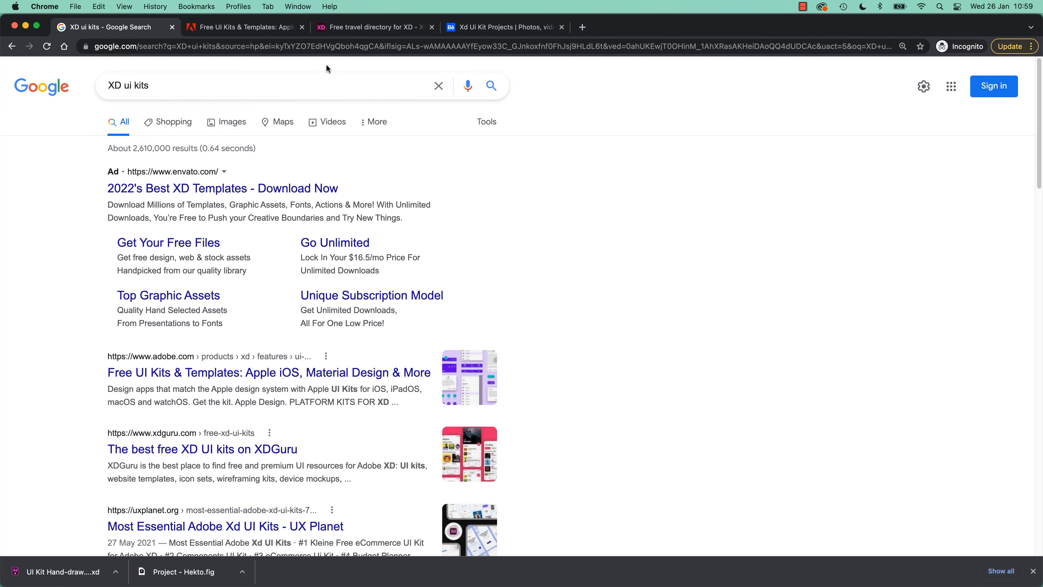
Open the Free UI Kits category on the XD Guru site and browse the kits offered
{"action": "left_click", "coordinate": [357, 26]}
{"action": "scroll", "coordinate": [103, 298], "scroll_direction": "up", "scroll_amount": 3}
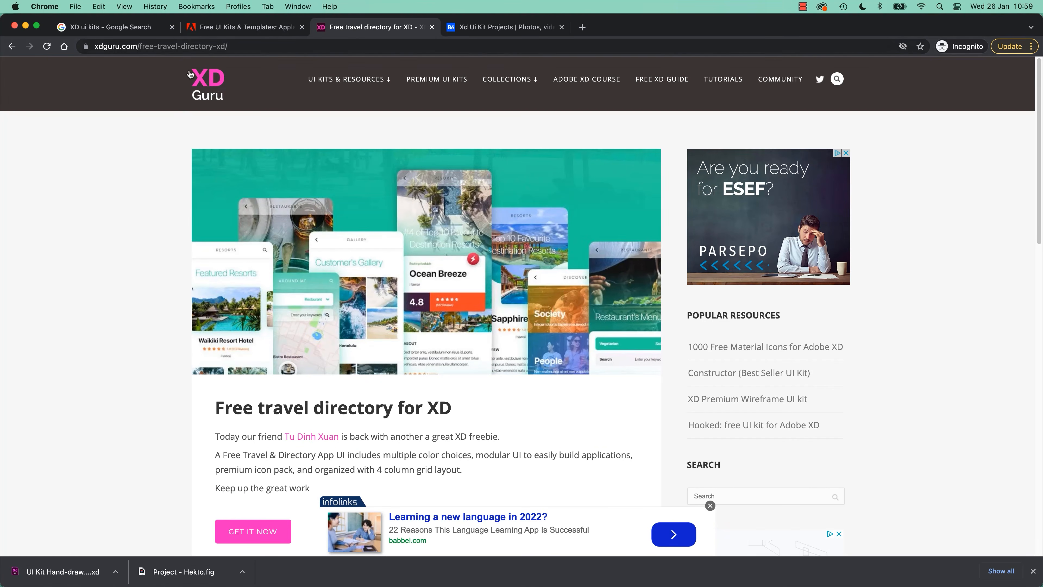
{"action": "left_click", "coordinate": [221, 87]}
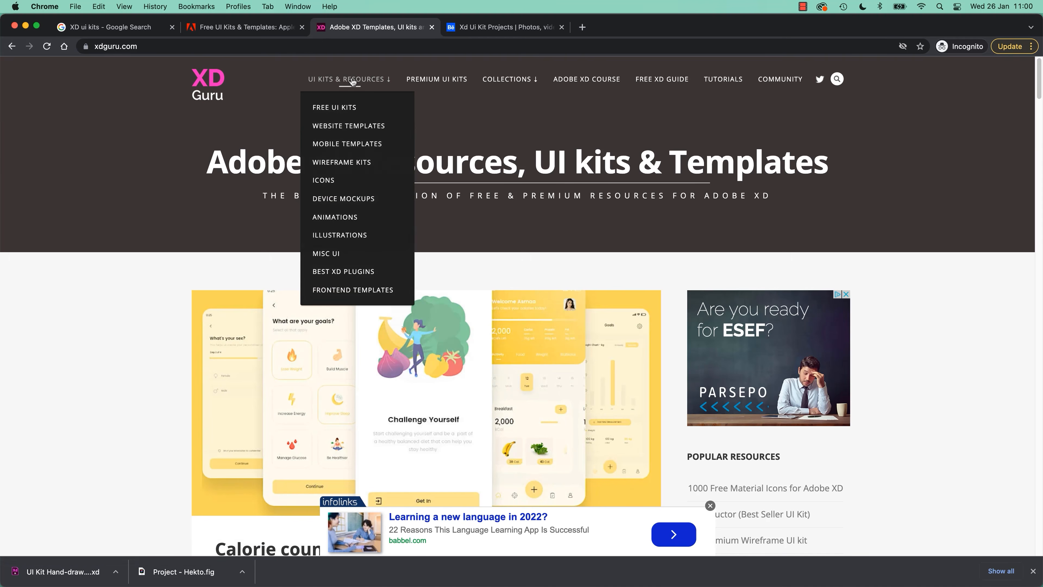
{"action": "left_click", "coordinate": [334, 107]}
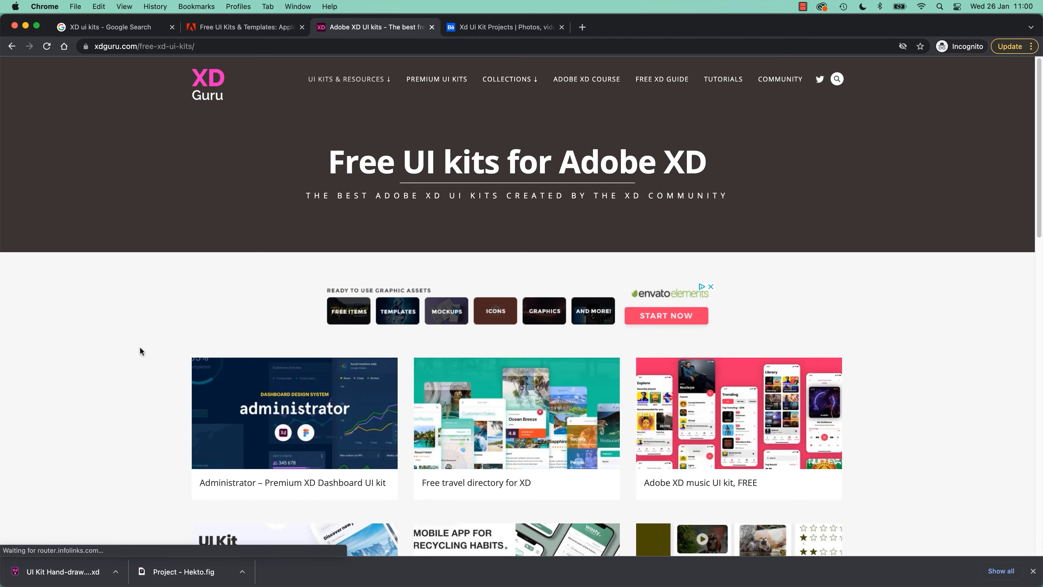
{"action": "scroll", "coordinate": [140, 348], "scroll_direction": "down", "scroll_amount": 3}
{"action": "scroll", "coordinate": [146, 347], "scroll_direction": "up", "scroll_amount": 3}
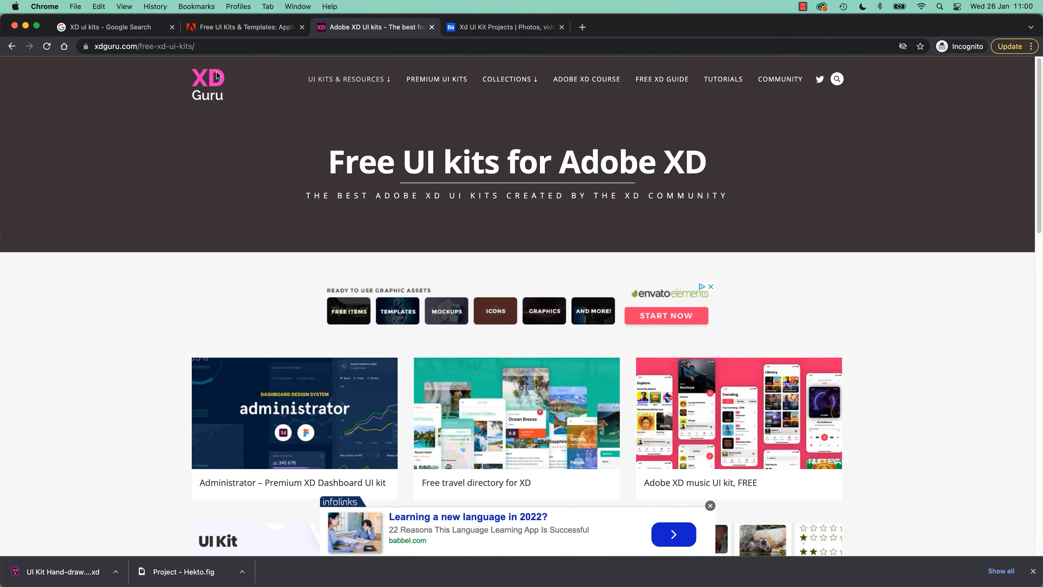
{"action": "scroll", "coordinate": [177, 384], "scroll_direction": "down", "scroll_amount": 4}
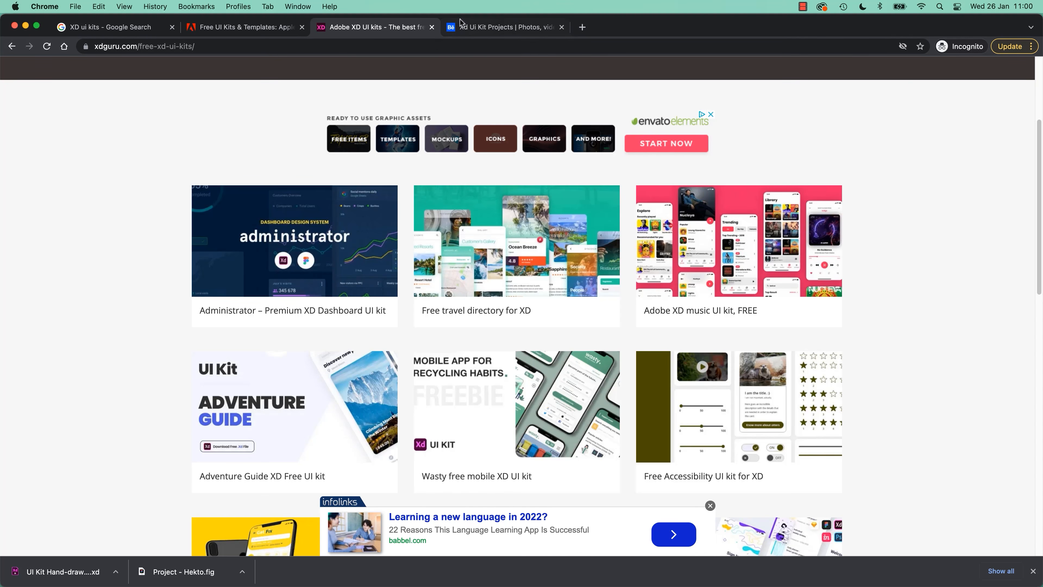
Go to Adobe's XD UI kits page and reload adobe.com/products/xd/features/ui-kits.html from its start
{"action": "left_click", "coordinate": [248, 28]}
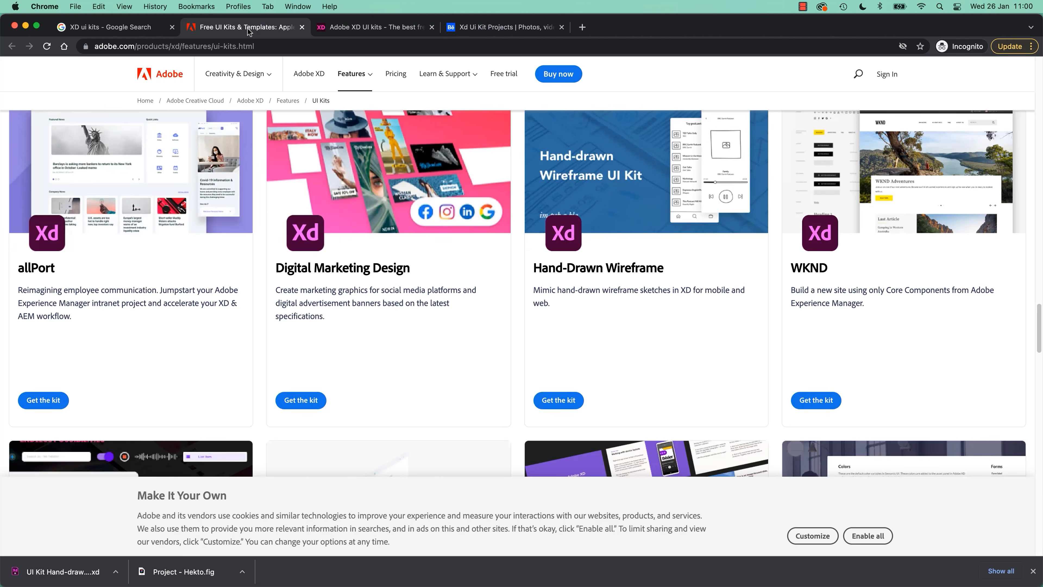
{"action": "scroll", "coordinate": [349, 239], "scroll_direction": "up", "scroll_amount": 12}
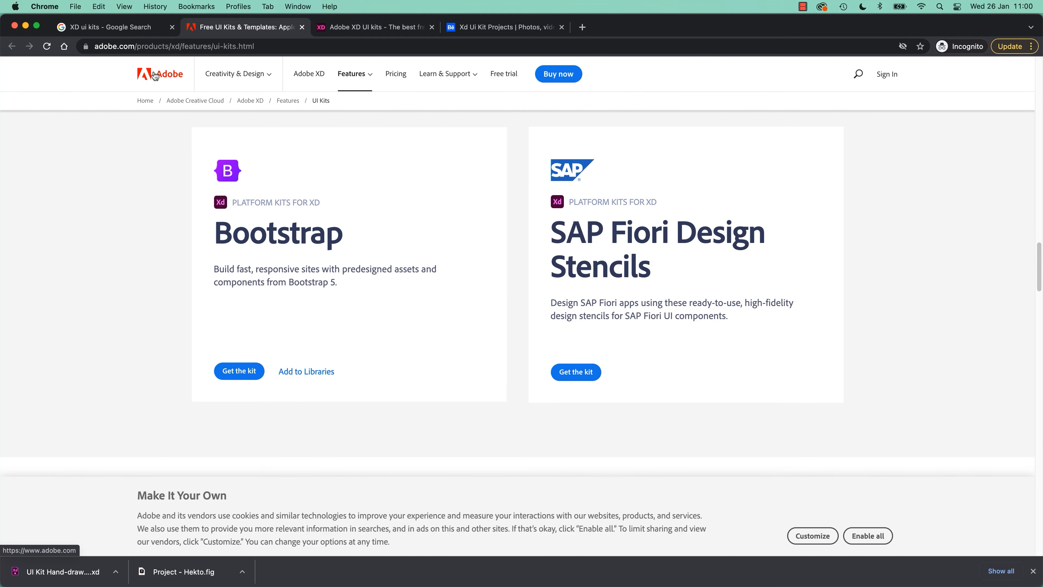
{"action": "left_click", "coordinate": [155, 48]}
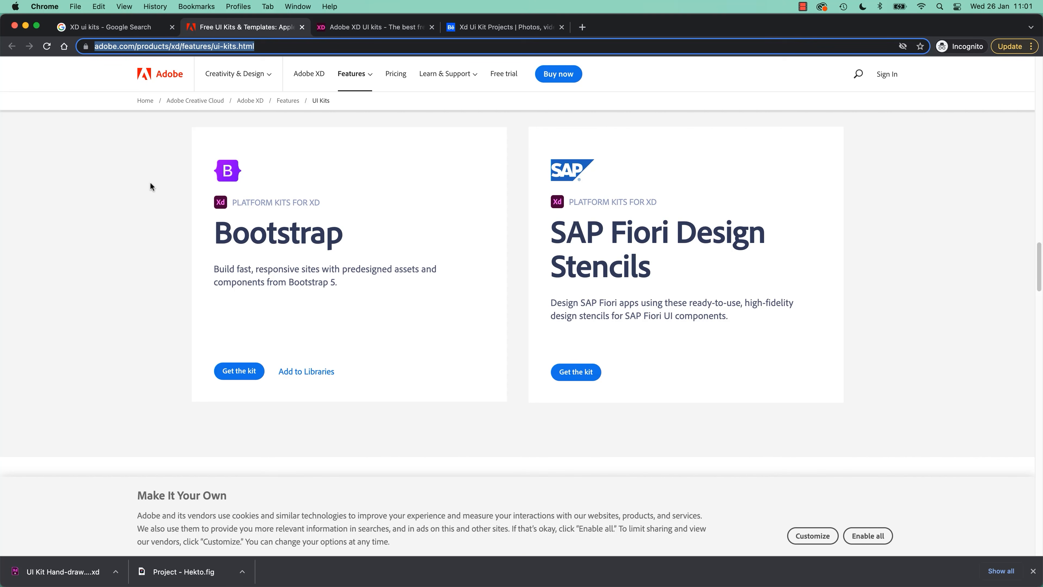
{"action": "triple_click", "coordinate": [267, 46]}
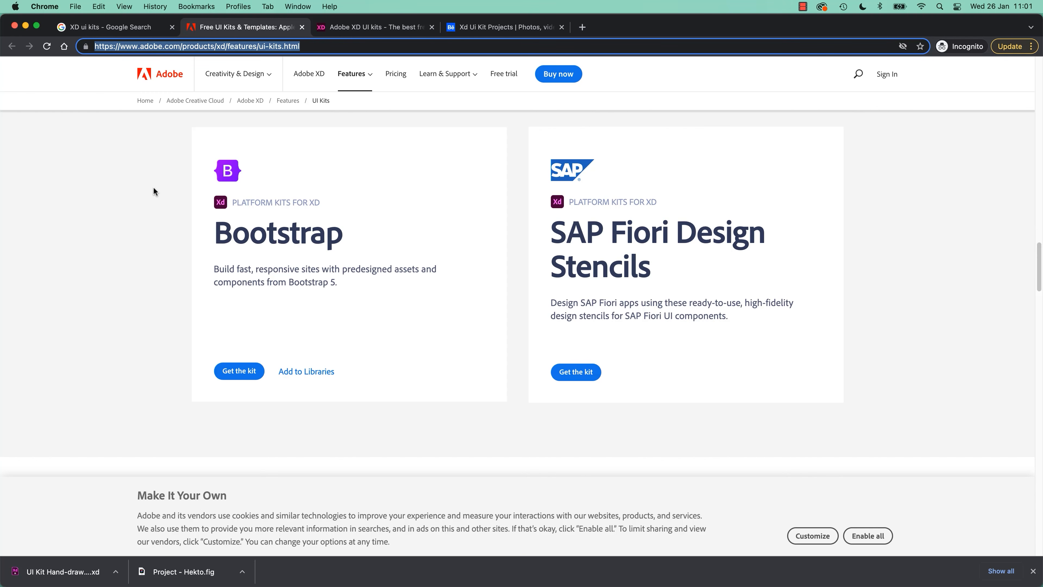
{"action": "key", "text": "Return"}
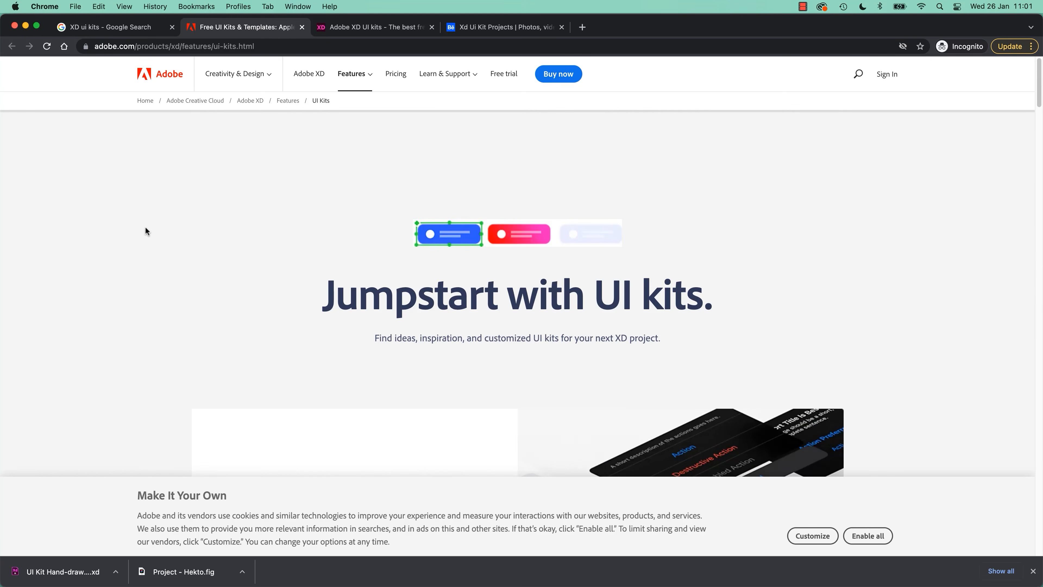
Look over the Apple Design kit on Adobe's page and compare it with the Material Components app bars in the XD kit
{"action": "scroll", "coordinate": [145, 226], "scroll_direction": "down", "scroll_amount": 10}
{"action": "scroll", "coordinate": [146, 228], "scroll_direction": "up", "scroll_amount": 3}
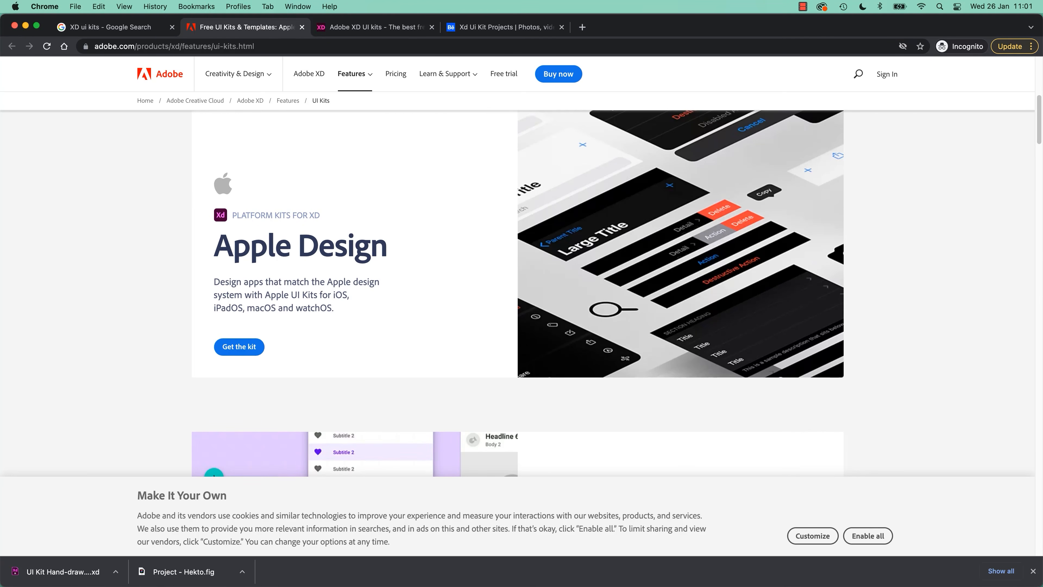
{"action": "key", "text": "super+Tab"}
{"action": "left_click_drag", "start_coordinate": [429, 127], "coordinate": [631, 369]}
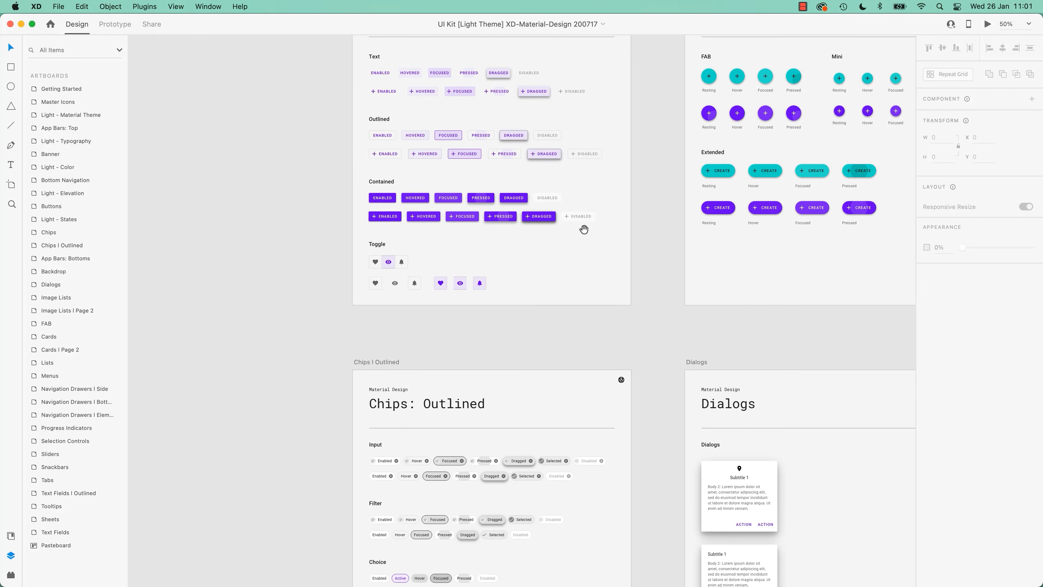
{"action": "scroll", "coordinate": [584, 229], "scroll_direction": "up", "scroll_amount": 15}
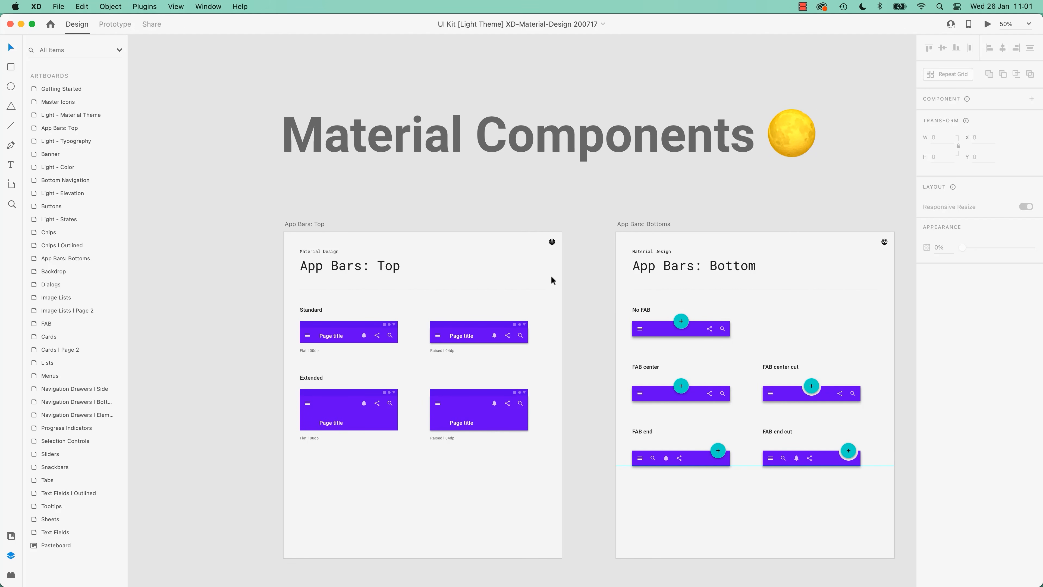
{"action": "key", "text": "super+Tab"}
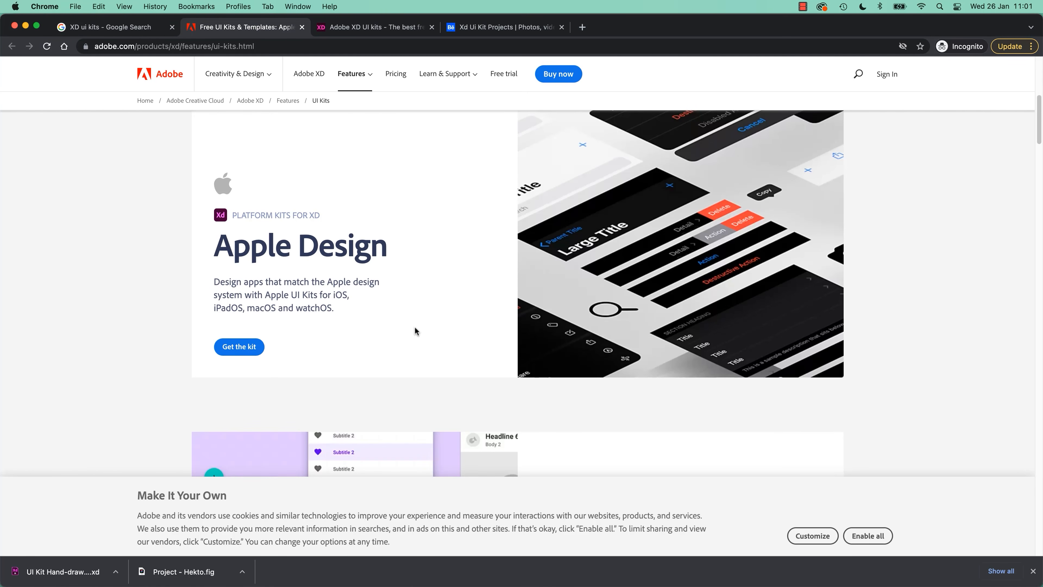
{"action": "key", "text": "super+Tab"}
{"action": "scroll", "coordinate": [533, 351], "scroll_direction": "down", "scroll_amount": 5}
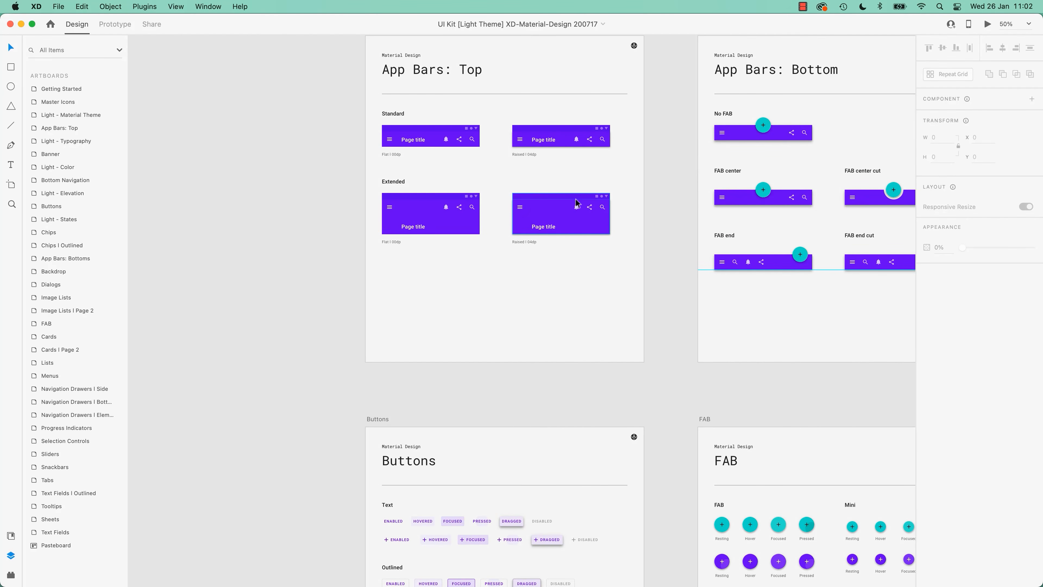
Return to Adobe's UI kits page in Chrome and browse the design community kits around Hand-Drawn Wireframe
{"action": "key", "text": "super+Tab"}
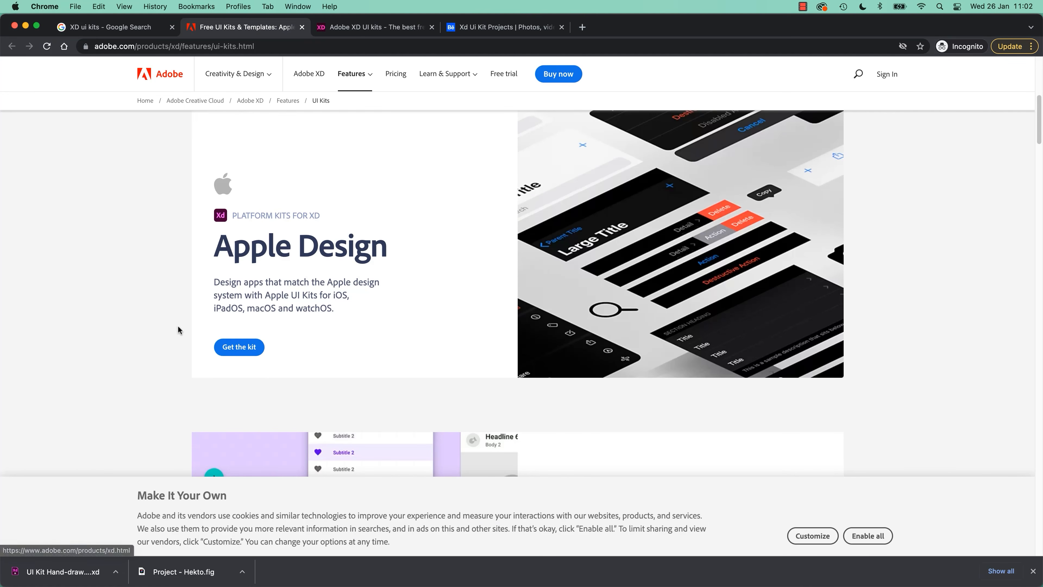
{"action": "scroll", "coordinate": [171, 382], "scroll_direction": "down", "scroll_amount": 15}
{"action": "scroll", "coordinate": [170, 389], "scroll_direction": "down", "scroll_amount": 8}
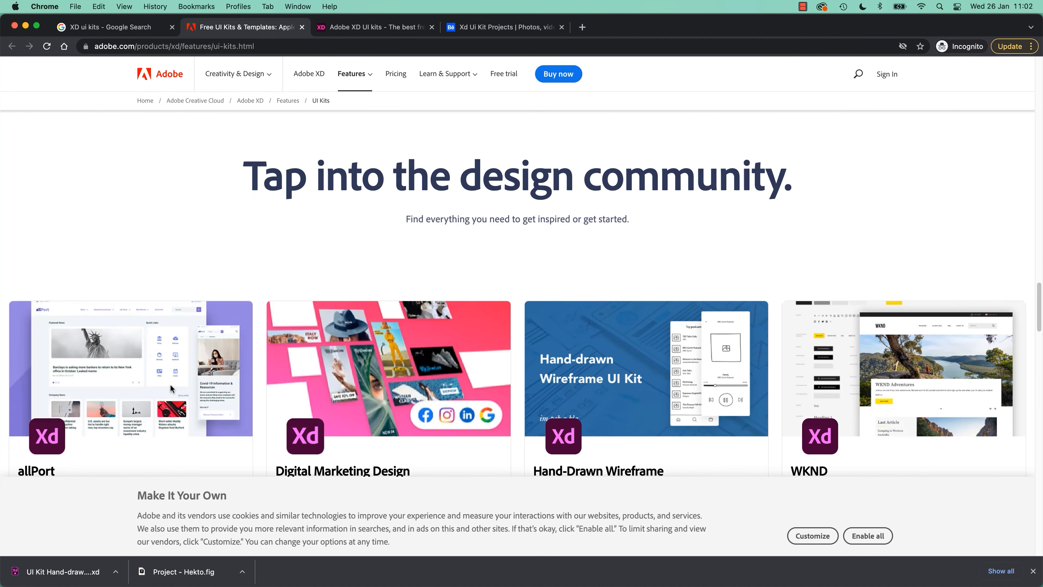
{"action": "scroll", "coordinate": [163, 389], "scroll_direction": "down", "scroll_amount": 5}
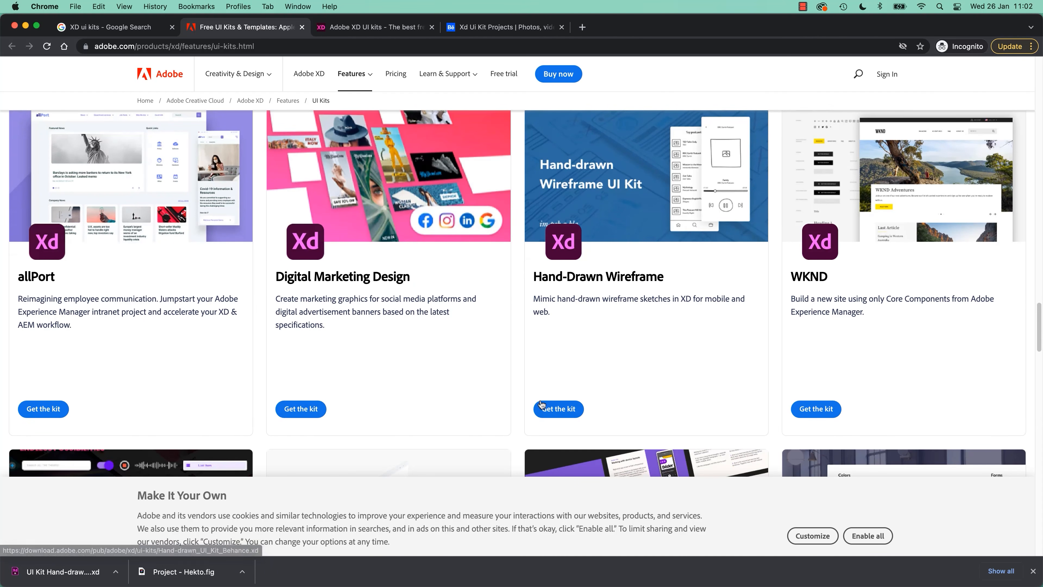
{"action": "scroll", "coordinate": [436, 409], "scroll_direction": "down", "scroll_amount": 5}
{"action": "scroll", "coordinate": [463, 325], "scroll_direction": "up", "scroll_amount": 5}
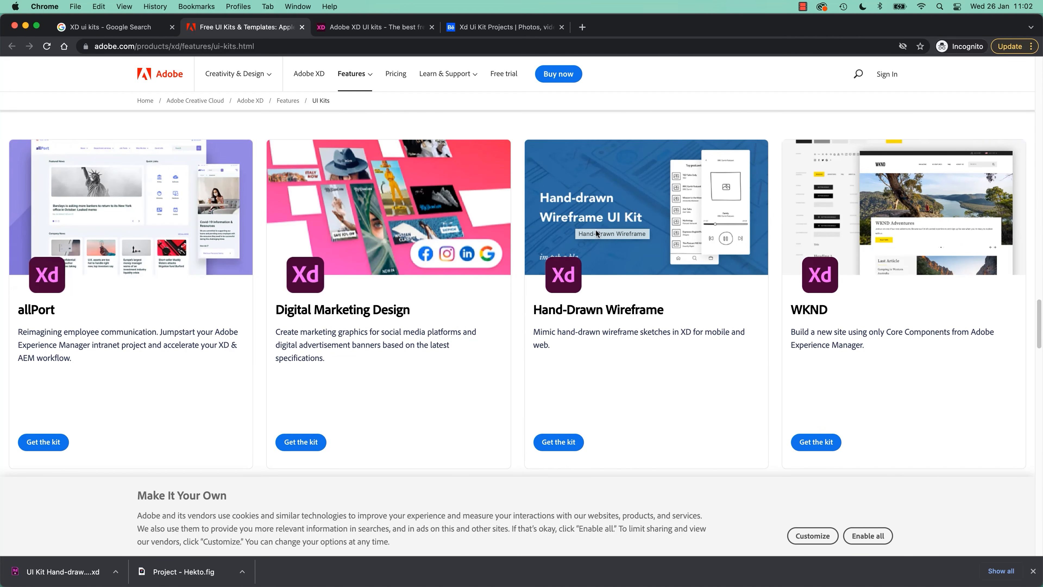
Switch to Finder and locate the Material Design and Hand-drawn UI kit XD files in the Exercise Files folder
{"action": "key", "text": "super+Tab"}
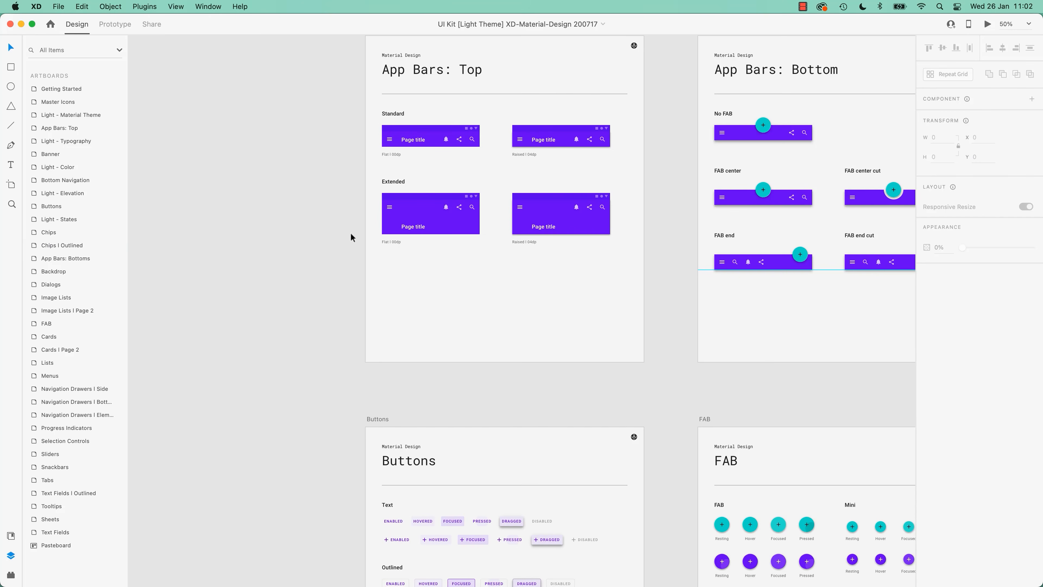
{"action": "key", "text": "super+Tab"}
{"action": "left_click", "coordinate": [494, 292]}
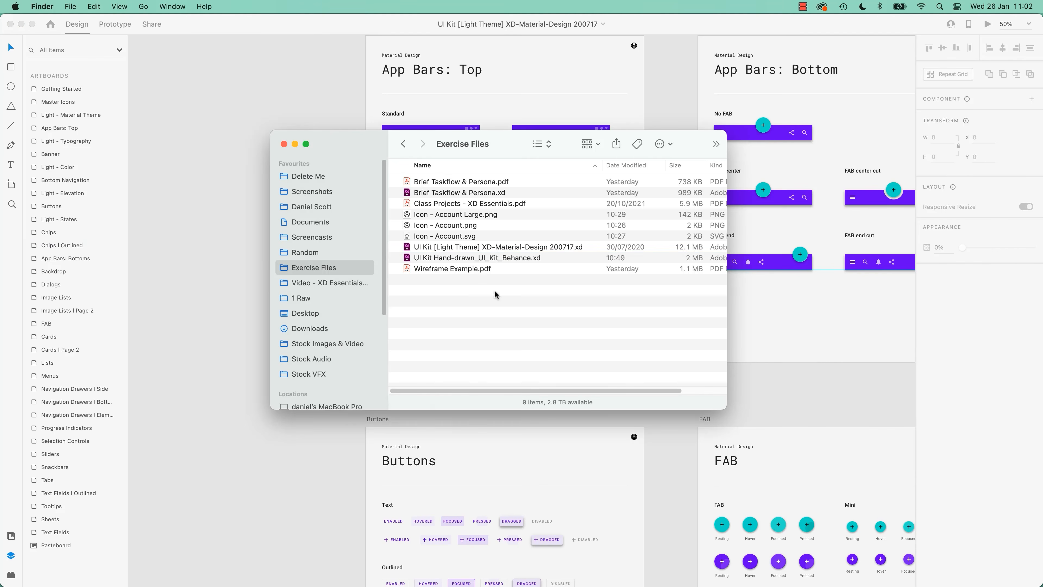
{"action": "left_click", "coordinate": [435, 247]}
{"action": "left_click", "coordinate": [444, 259], "text": "shift"}
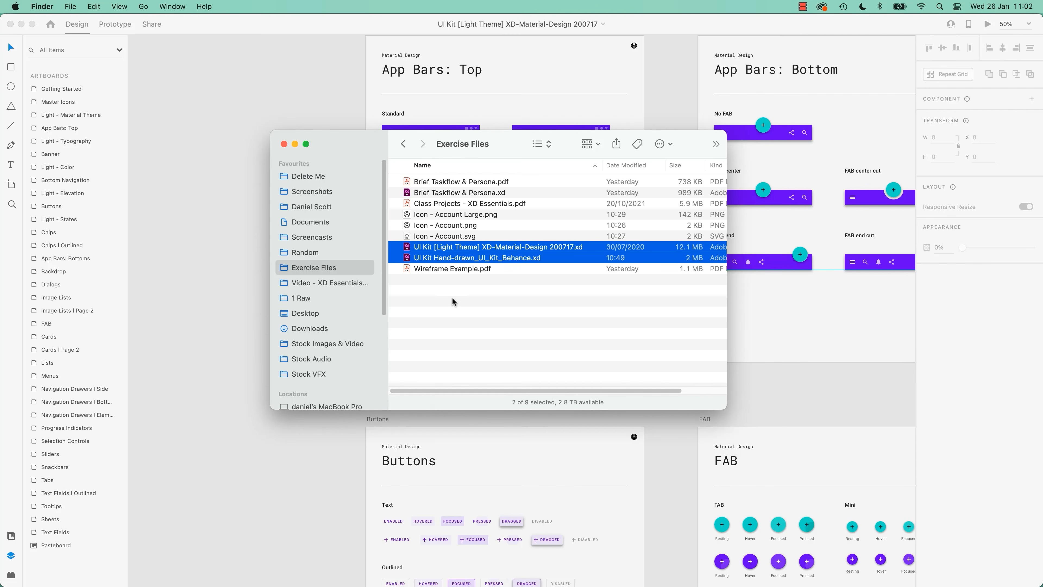
{"action": "left_click", "coordinate": [529, 279]}
{"action": "left_click", "coordinate": [534, 248]}
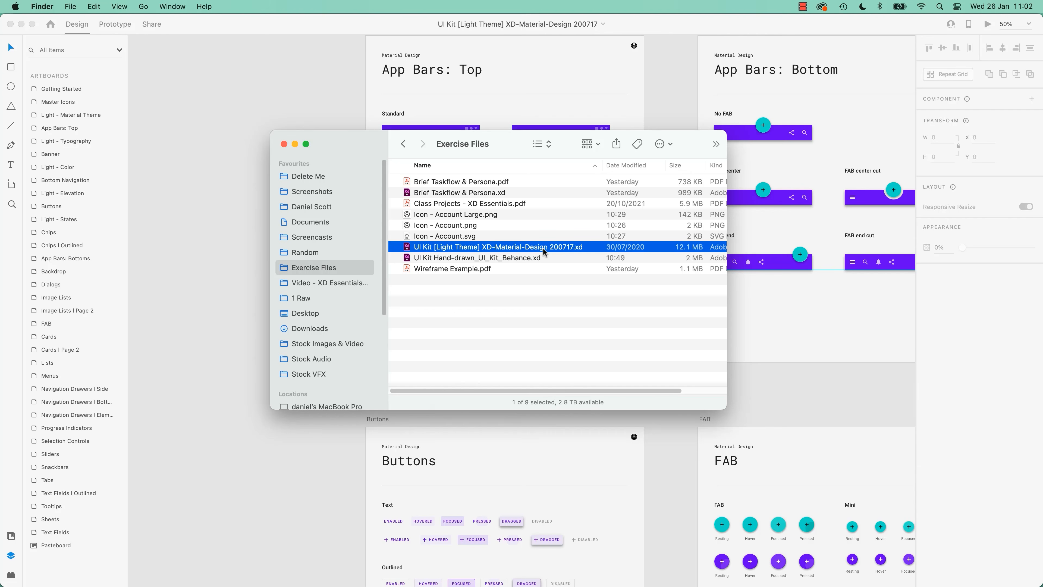
{"action": "left_click", "coordinate": [509, 255]}
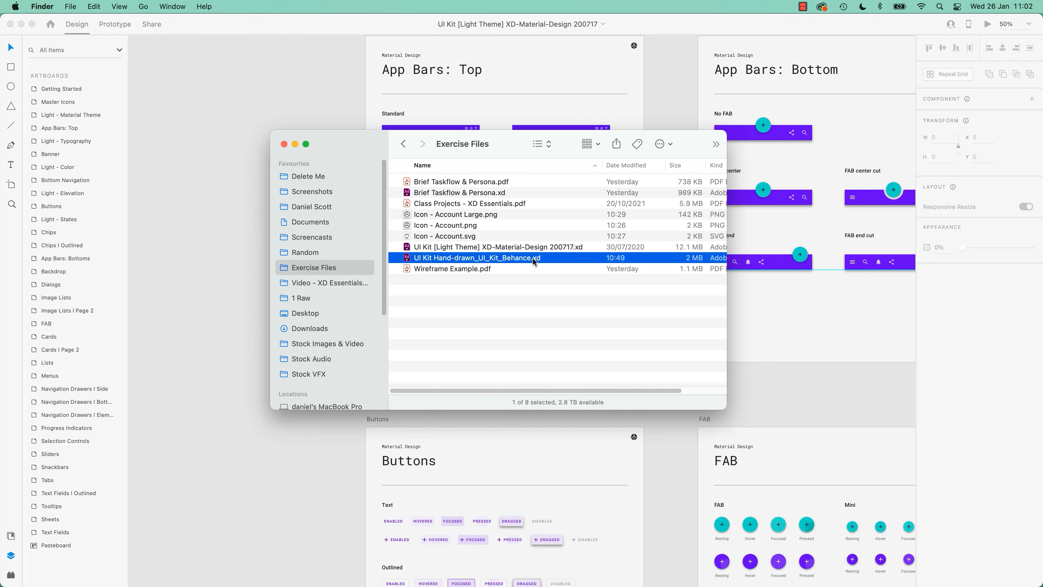
Switch to the UI Kit Hand-drawn_UI_Kit_Behance document in XD and review its menu bars, tabs, buttons and icons
{"action": "left_click", "coordinate": [148, 263]}
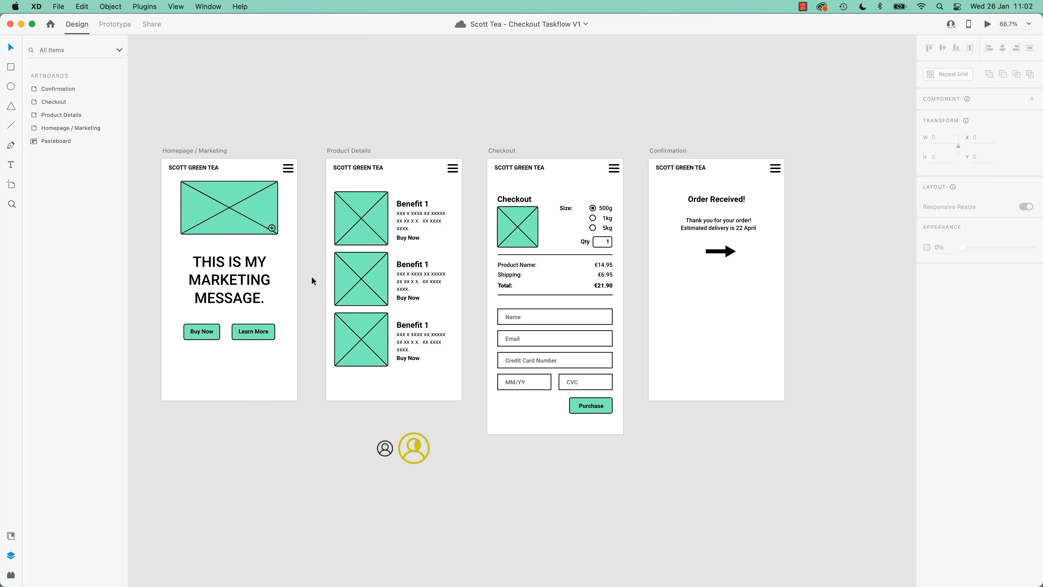
{"action": "scroll", "coordinate": [578, 362], "scroll_direction": "down", "scroll_amount": 5}
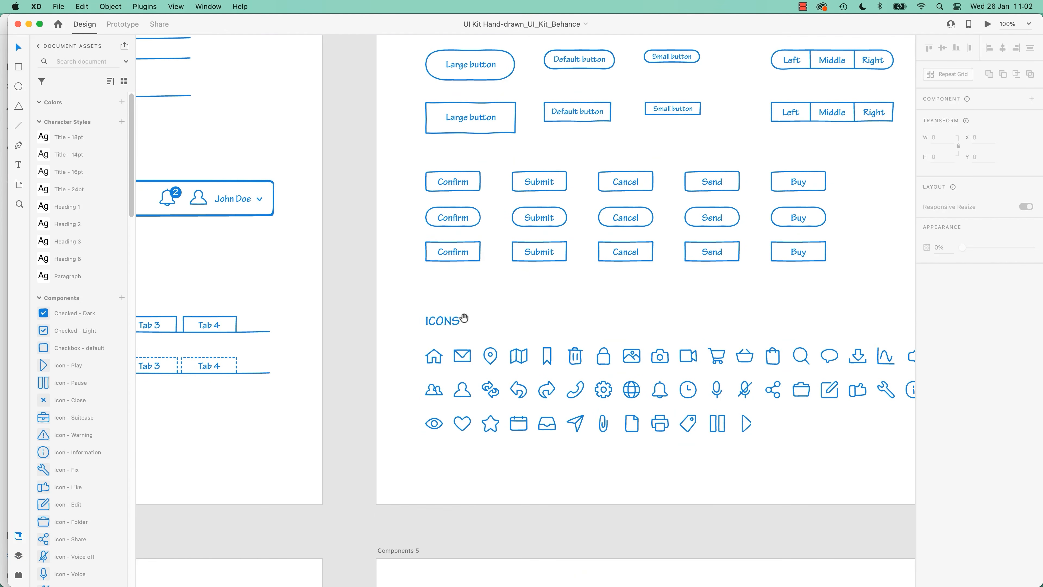
{"action": "scroll", "coordinate": [657, 411], "scroll_direction": "left", "scroll_amount": 10}
{"action": "scroll", "coordinate": [731, 266], "scroll_direction": "up", "scroll_amount": 6}
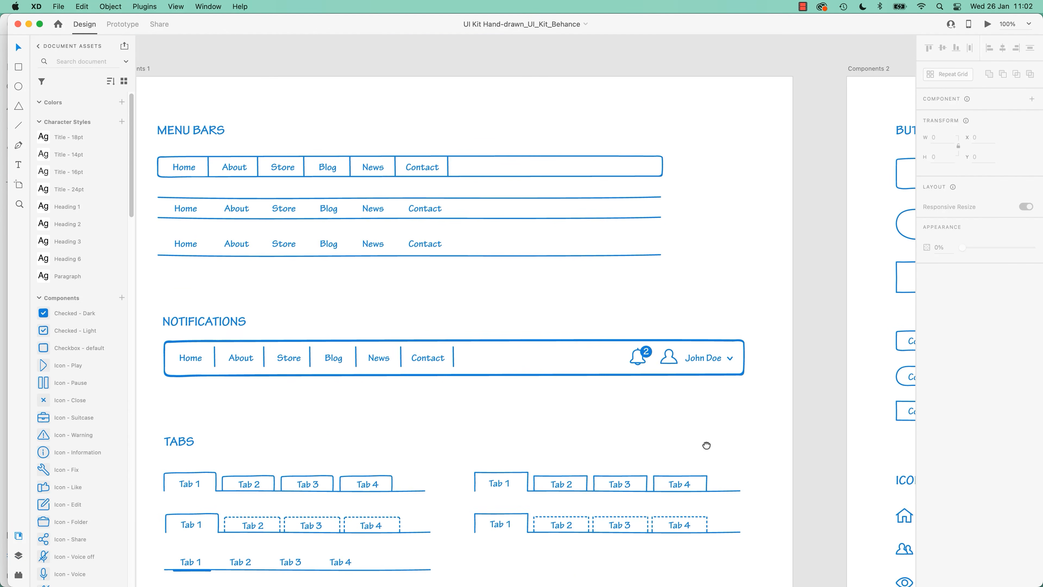
{"action": "scroll", "coordinate": [641, 354], "scroll_direction": "up", "scroll_amount": 3}
{"action": "scroll", "coordinate": [643, 472], "scroll_direction": "down", "scroll_amount": 10}
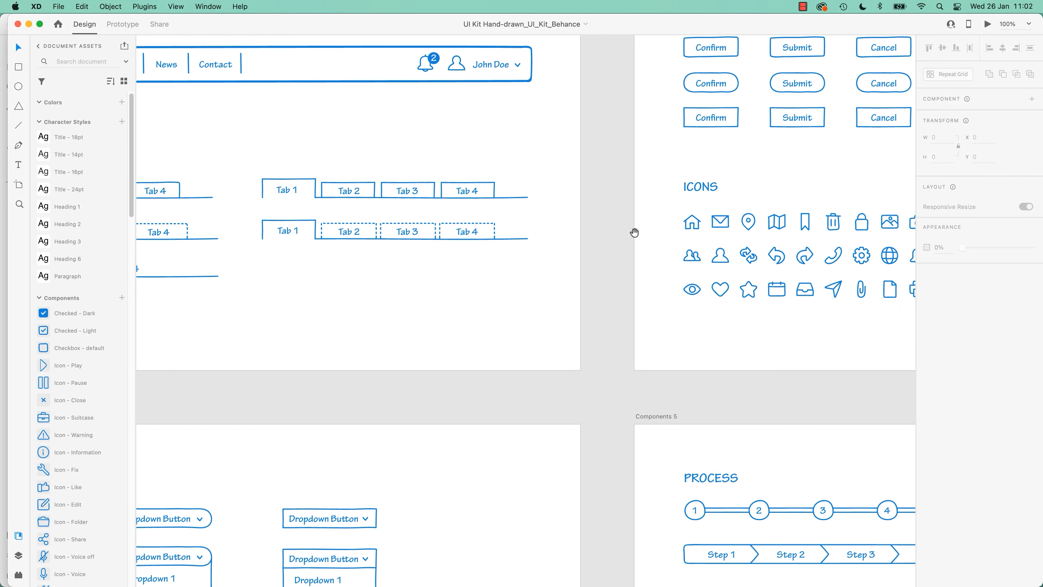
{"action": "left_click_drag", "start_coordinate": [756, 208], "coordinate": [560, 418]}
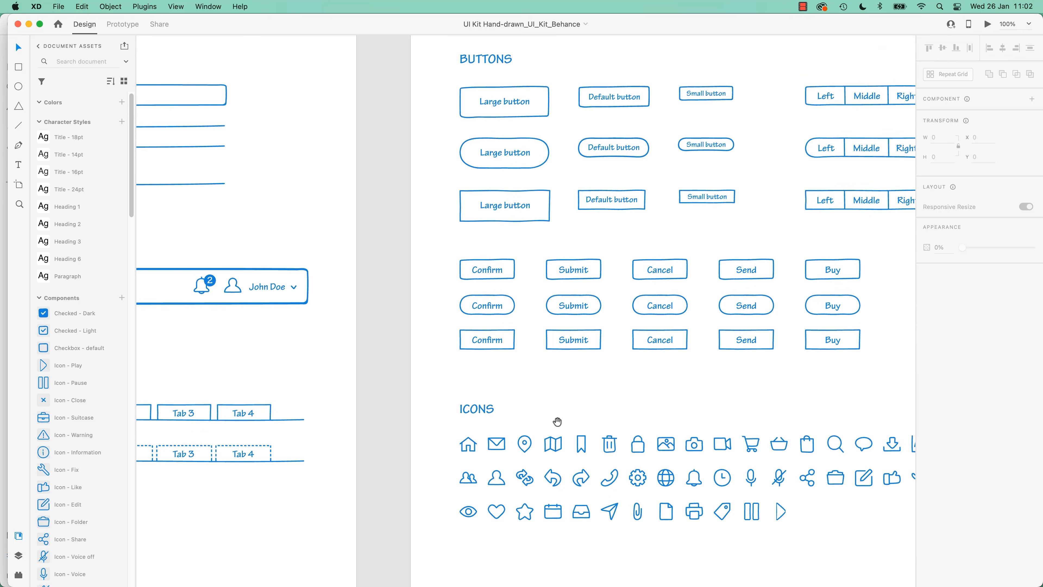
{"action": "left_click_drag", "start_coordinate": [649, 270], "coordinate": [450, 324]}
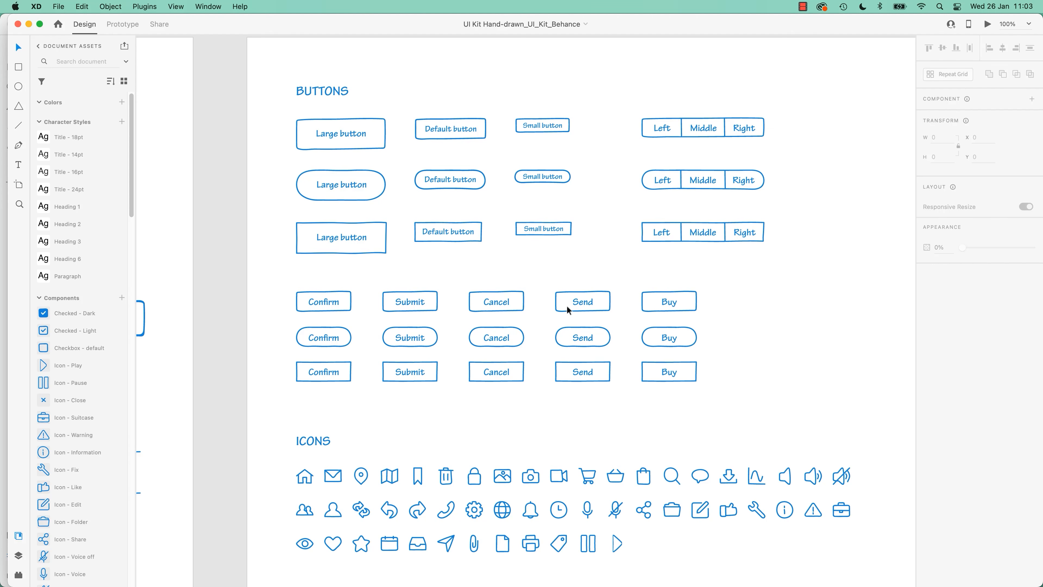
View the whole hand-drawn kit, then examine the image and media placeholders on the Components 3 artboard
{"action": "key", "text": "super+0"}
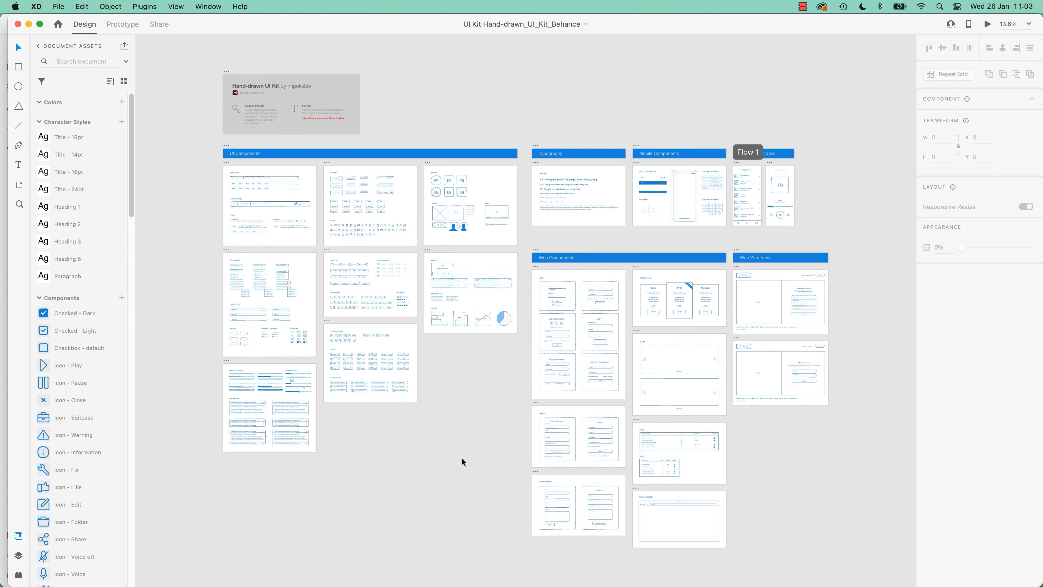
{"action": "key", "text": "super+="}
{"action": "key", "text": "super+="}
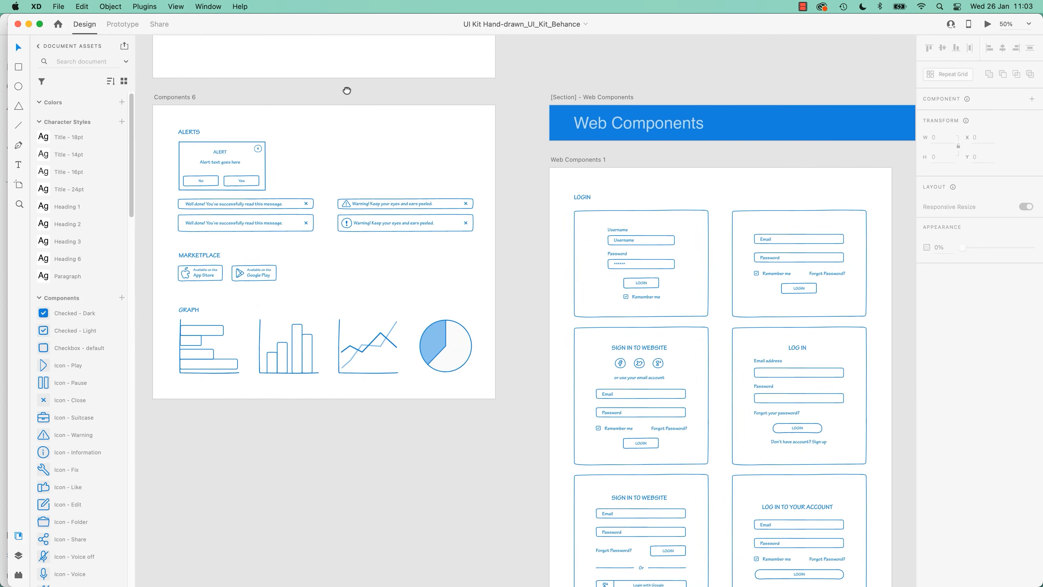
{"action": "scroll", "coordinate": [347, 91], "scroll_direction": "up", "scroll_amount": 10}
{"action": "scroll", "coordinate": [347, 90], "scroll_direction": "left", "scroll_amount": 2}
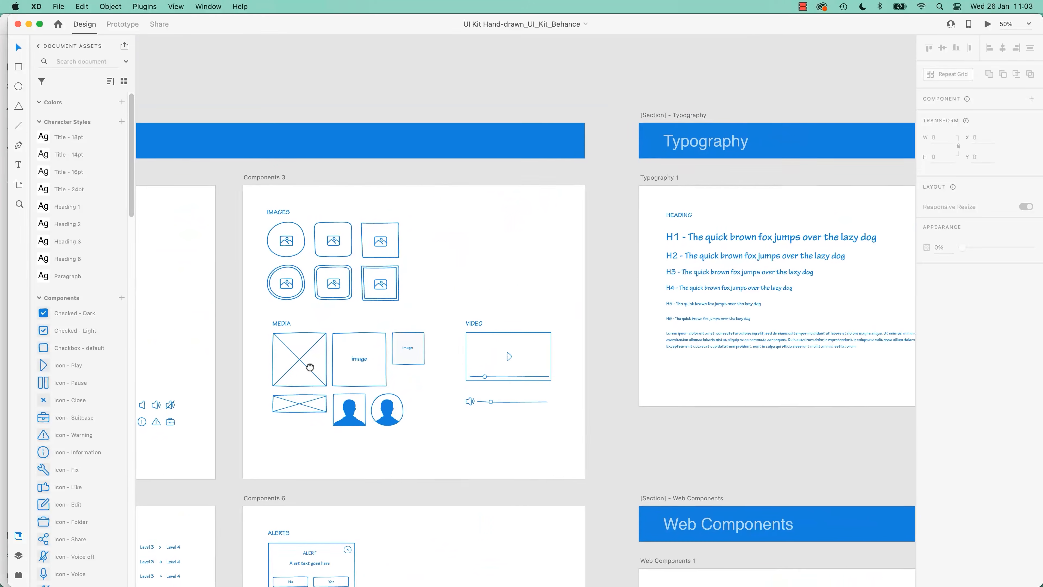
{"action": "left_click_drag", "start_coordinate": [244, 333], "coordinate": [398, 340]}
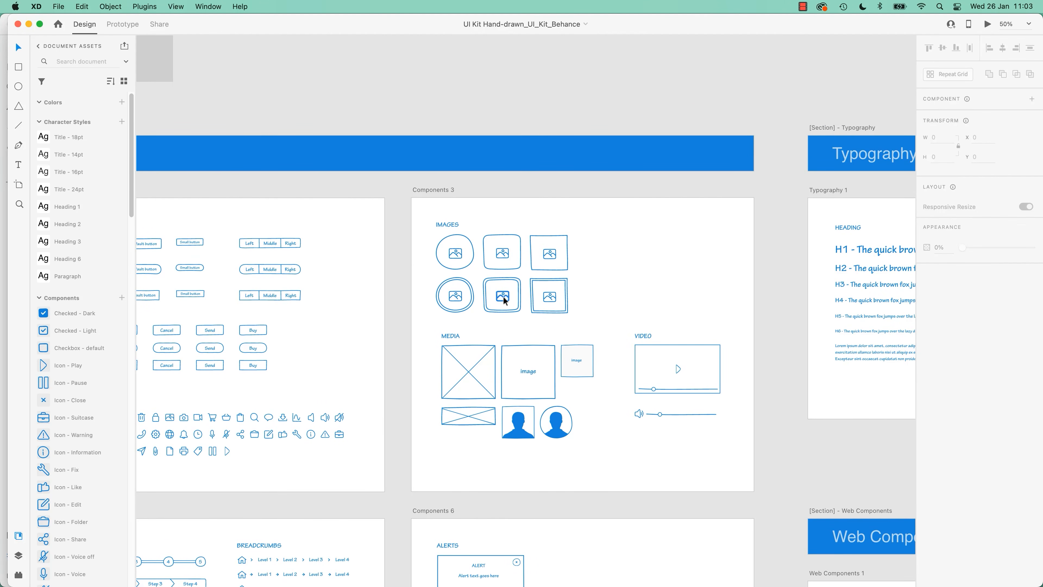
Ungroup the double-framed rounded image placeholder on Components 3 fully, including its nested group, into separate shapes
{"action": "key", "text": "super+equal"}
{"action": "left_click", "coordinate": [471, 273]}
{"action": "mouse_move", "coordinate": [478, 282]}
{"action": "left_mouse_down"}
{"action": "mouse_move", "coordinate": [476, 295]}
{"action": "mouse_move", "coordinate": [476, 284]}
{"action": "left_mouse_up"}
{"action": "key", "text": "super+z"}
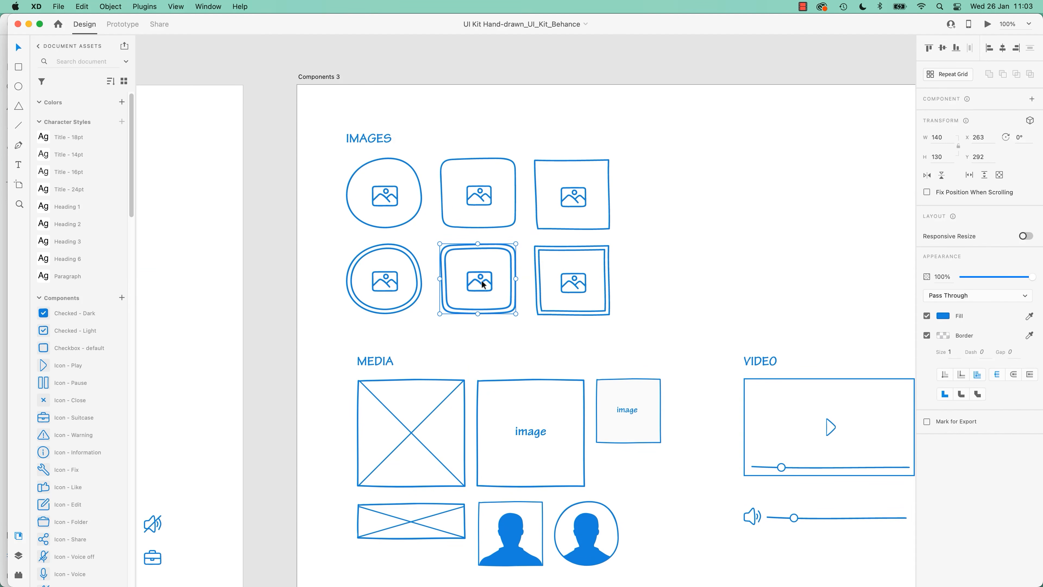
{"action": "right_click", "coordinate": [483, 282]}
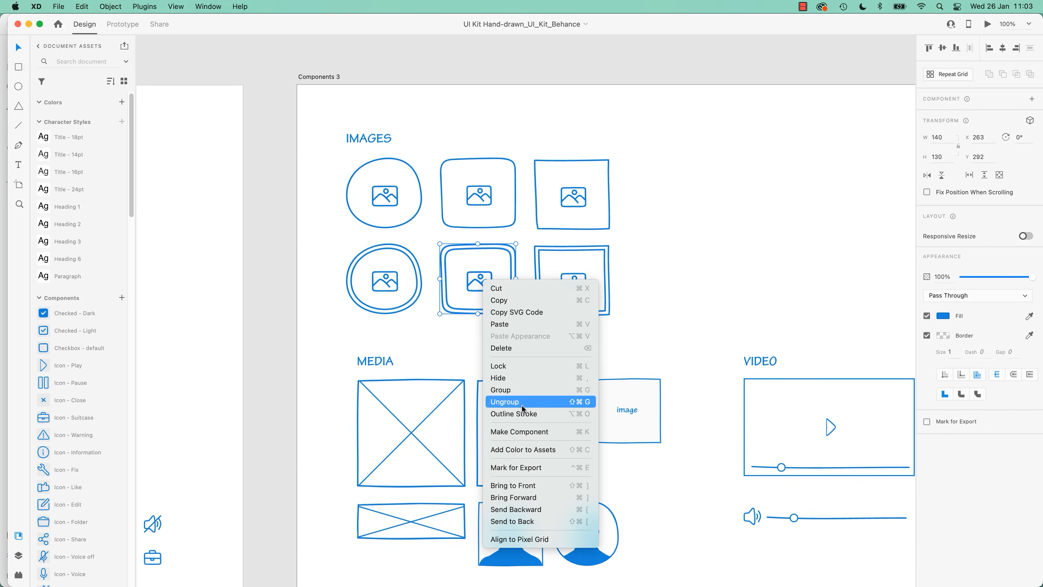
{"action": "left_click", "coordinate": [523, 408]}
{"action": "left_click", "coordinate": [488, 348]}
{"action": "left_click", "coordinate": [491, 289]}
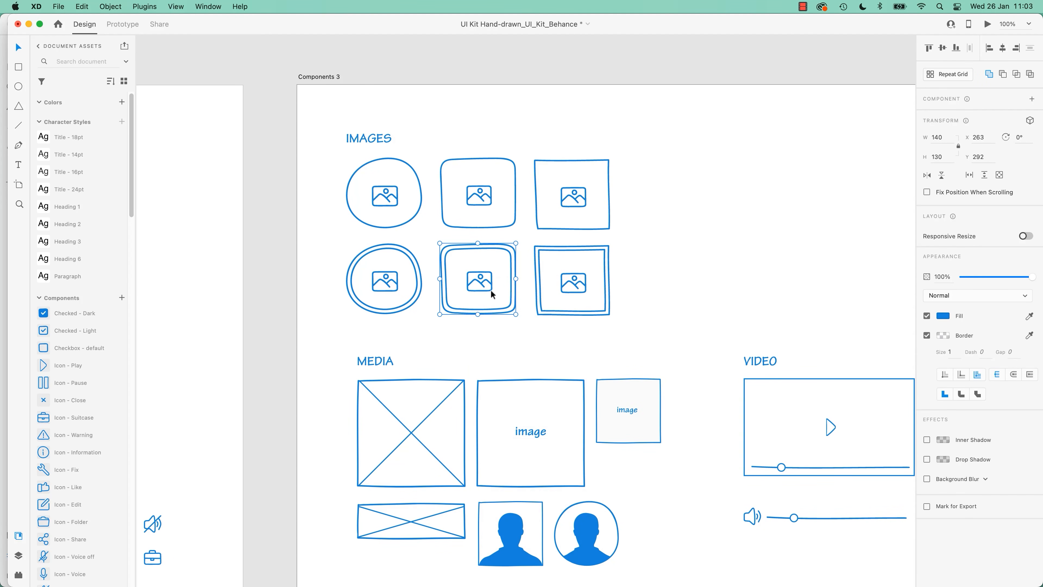
{"action": "right_click", "coordinate": [492, 294]}
{"action": "left_click", "coordinate": [499, 404]}
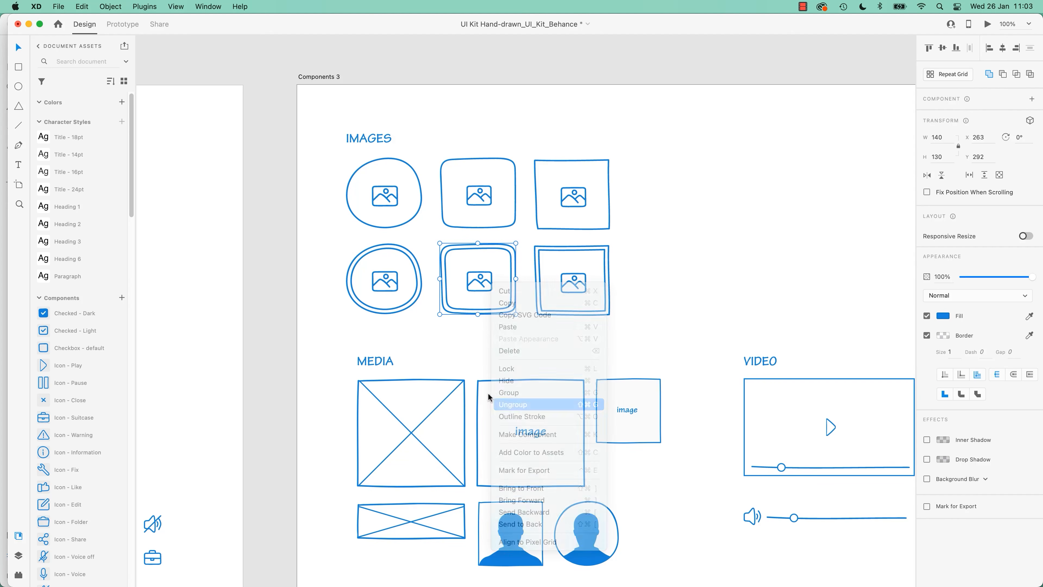
{"action": "left_click", "coordinate": [490, 281]}
{"action": "left_click_drag", "start_coordinate": [490, 281], "coordinate": [495, 307]}
{"action": "key", "text": "super+z"}
Move the picture icon out of its double rounded frame to about X 893, Y 310, keeping the empty frame in the Images set
{"action": "left_click_drag", "start_coordinate": [495, 263], "coordinate": [697, 263]}
{"action": "left_click", "coordinate": [785, 273]}
{"action": "left_click", "coordinate": [694, 263]}
{"action": "left_click", "coordinate": [697, 274], "text": "shift"}
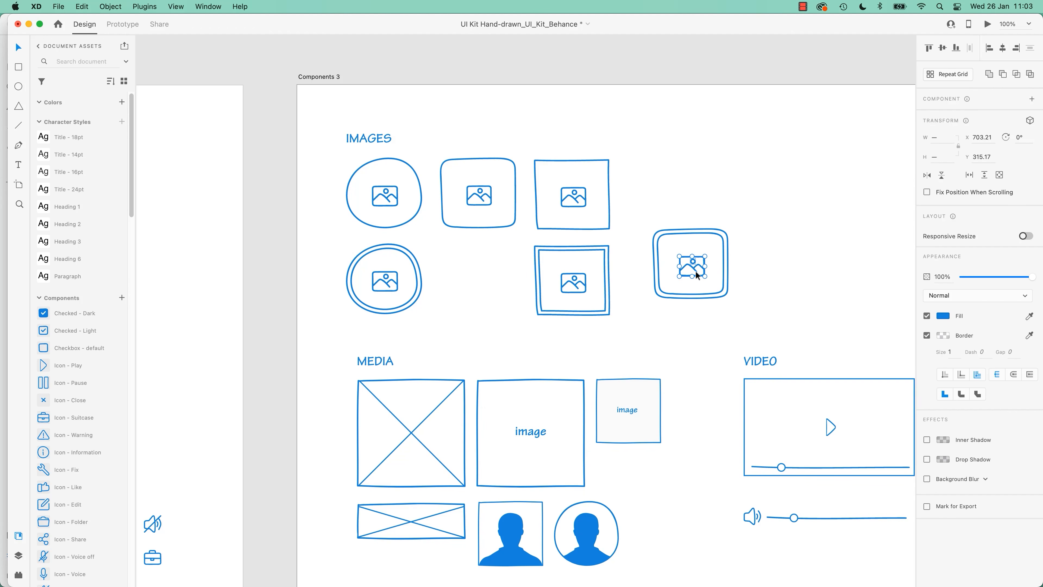
{"action": "left_click_drag", "start_coordinate": [699, 266], "coordinate": [801, 273]}
{"action": "left_click", "coordinate": [757, 332]}
{"action": "left_click_drag", "start_coordinate": [750, 205], "coordinate": [492, 310]}
Group the loose picture icon's shapes, copy the group, and switch to the Scott Tea - Checkout Taskflow V1 document
{"action": "left_click_drag", "start_coordinate": [773, 231], "coordinate": [837, 307]}
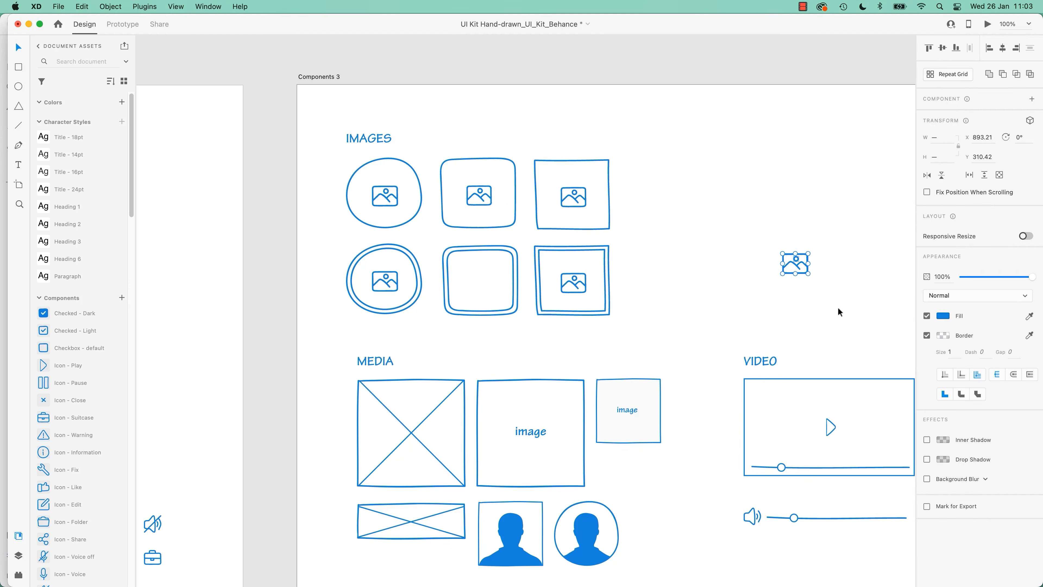
{"action": "left_click", "coordinate": [806, 293]}
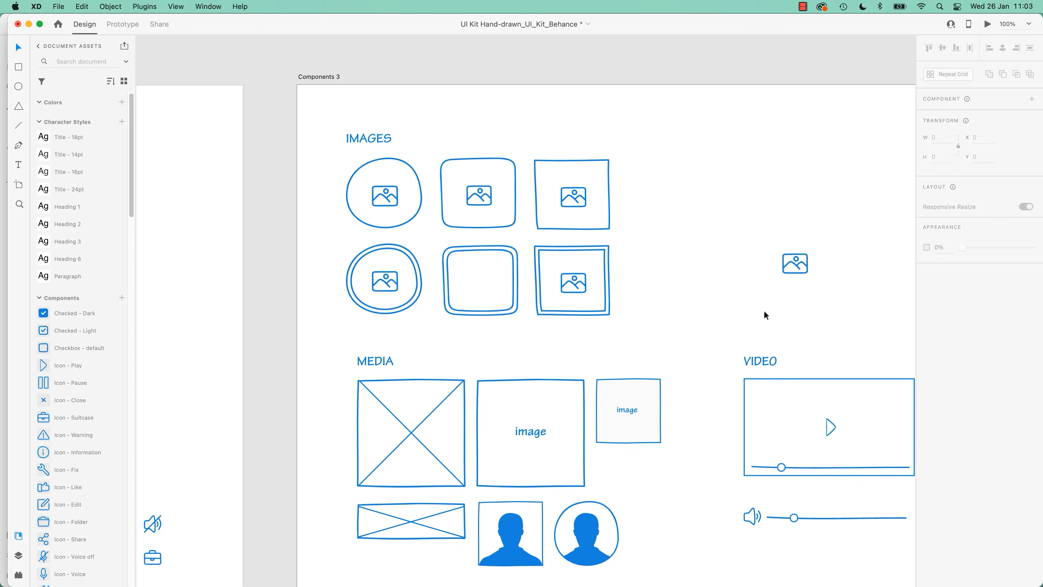
{"action": "left_click_drag", "start_coordinate": [752, 235], "coordinate": [838, 290]}
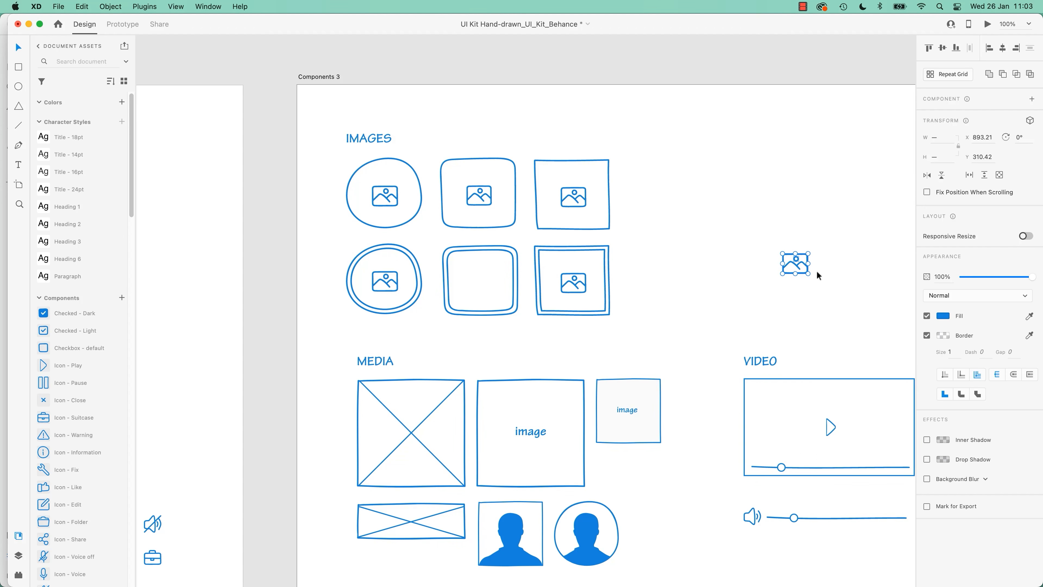
{"action": "right_click", "coordinate": [798, 259]}
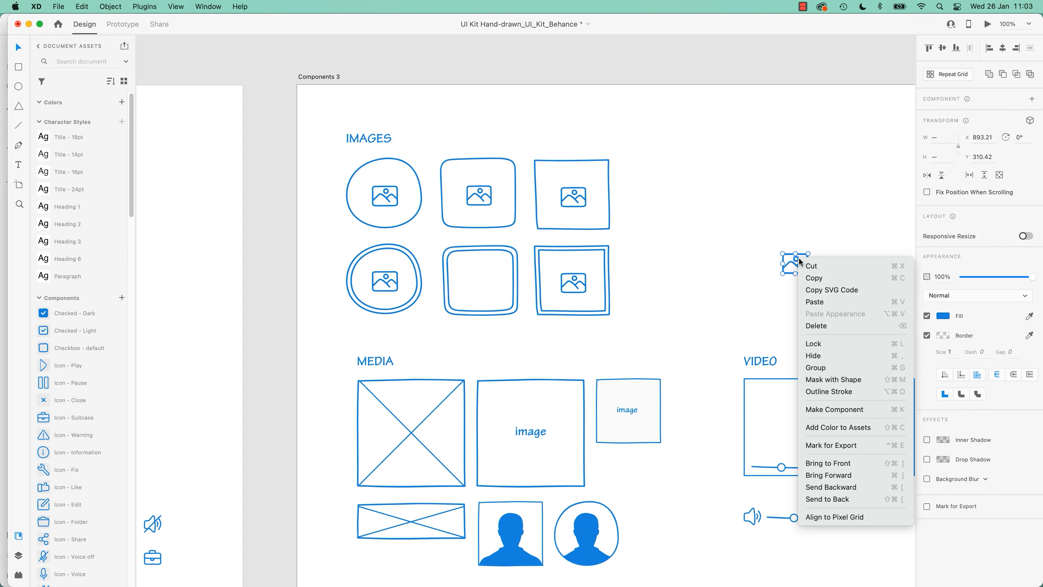
{"action": "left_click", "coordinate": [833, 372]}
{"action": "key", "text": "super+c"}
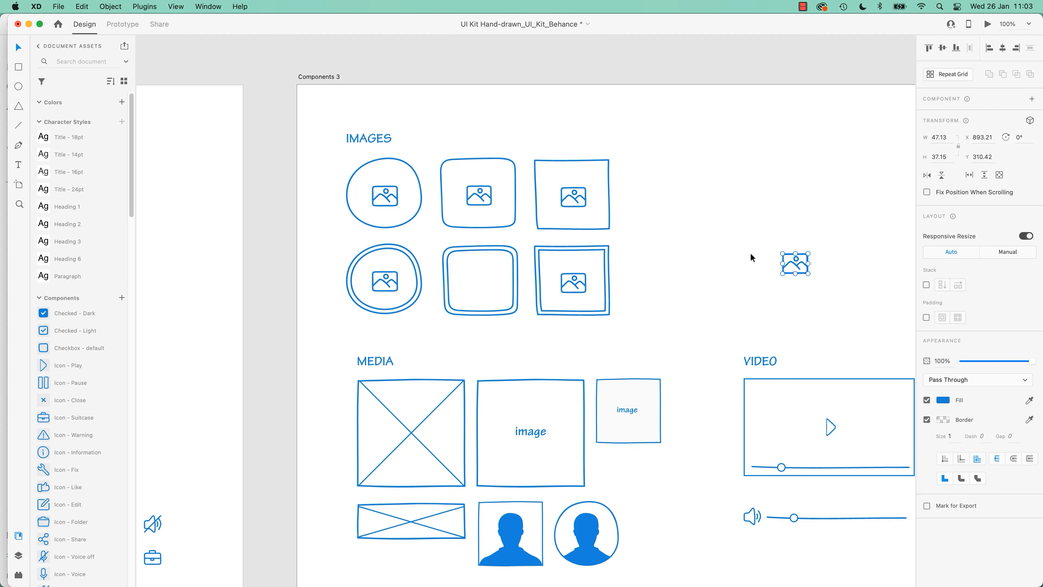
{"action": "key", "text": "super+grave"}
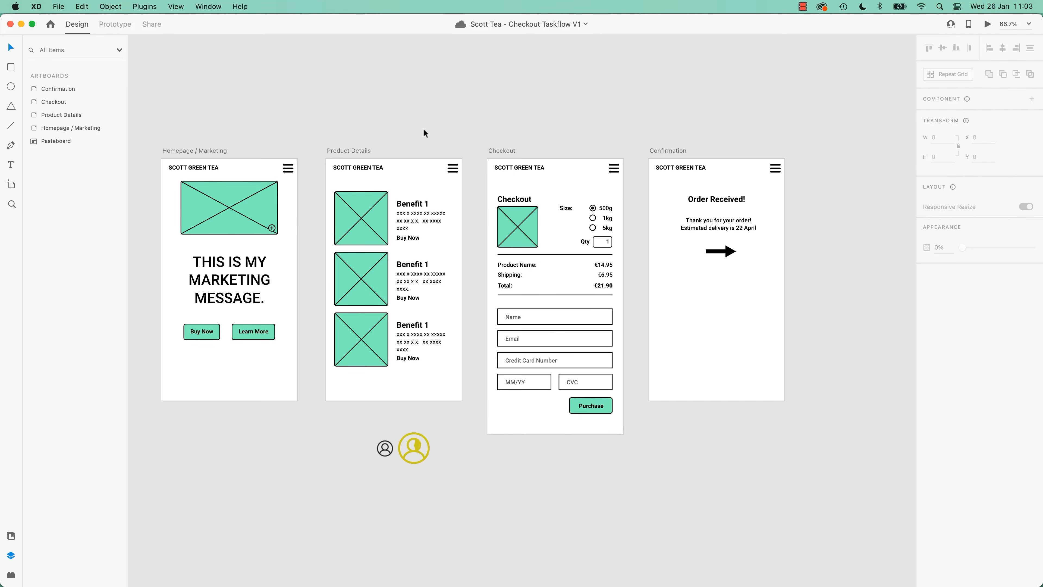
Paste the picture icon, place it at the centre of the Homepage / Marketing image placeholder, and fill it black
{"action": "key", "text": "super+v"}
{"action": "left_click_drag", "start_coordinate": [522, 311], "coordinate": [229, 207]}
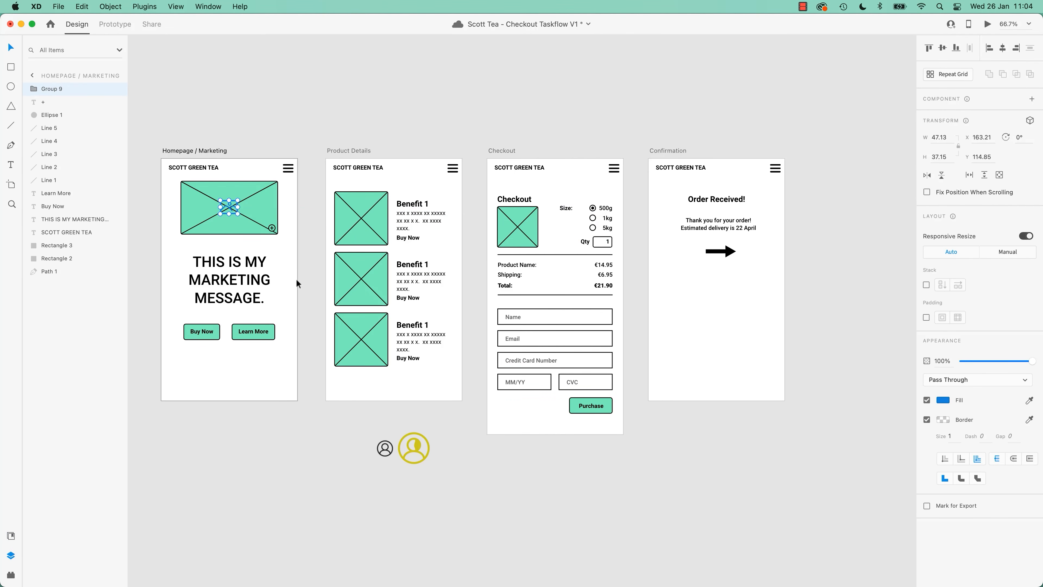
{"action": "left_click", "coordinate": [943, 399]}
{"action": "left_click", "coordinate": [854, 378]}
{"action": "left_click_drag", "start_coordinate": [852, 382], "coordinate": [784, 456]}
{"action": "left_click", "coordinate": [265, 471]}
Delete the two diagonal lines crossing the Homepage / Marketing image placeholder, keeping the picture icon
{"action": "left_click", "coordinate": [263, 189]}
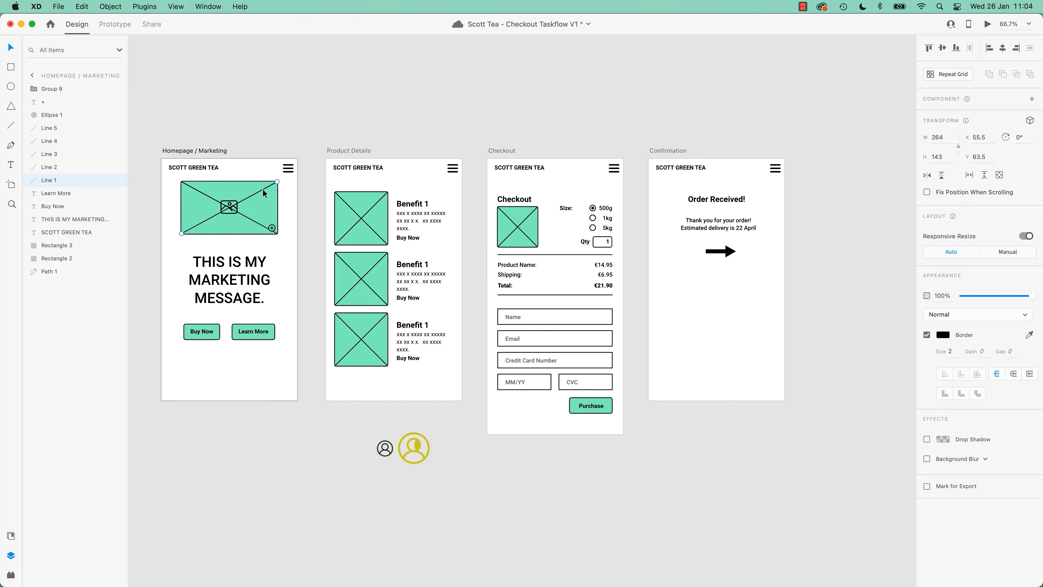
{"action": "key", "text": "Delete"}
{"action": "left_click", "coordinate": [248, 217]}
{"action": "key", "text": "Delete"}
{"action": "key", "text": "super+1"}
{"action": "left_click_drag", "start_coordinate": [252, 179], "coordinate": [546, 306]}
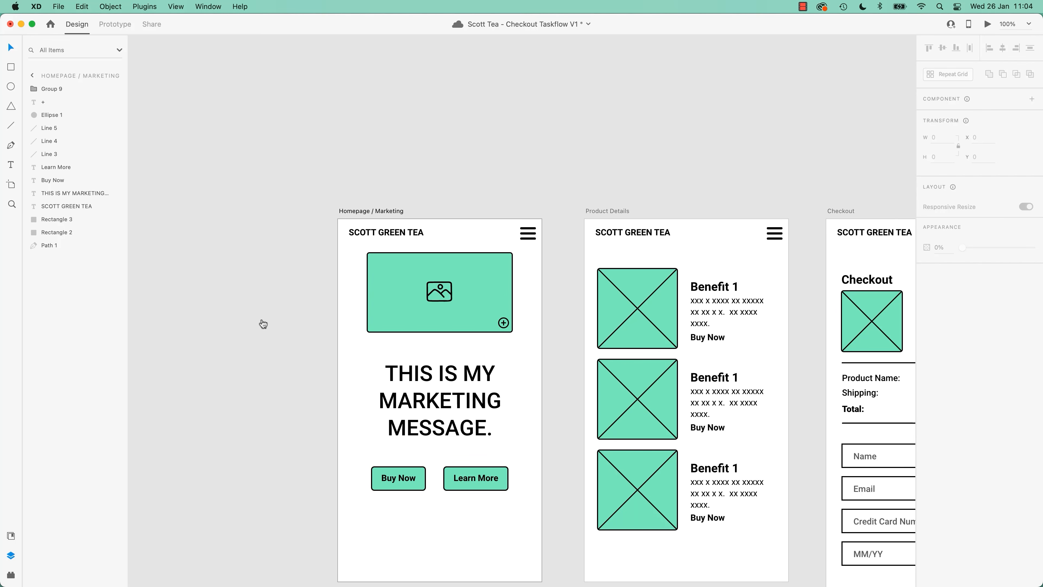
Switch to the hand-drawn UI kit document and look over the Components 3 and Components 6 artboards
{"action": "key", "text": "super+grave"}
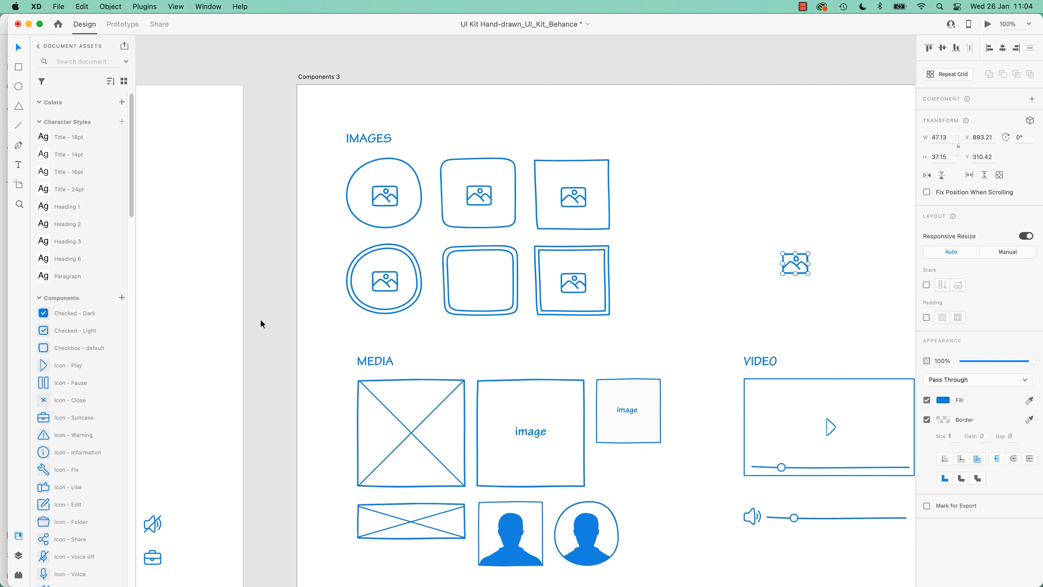
{"action": "left_click", "coordinate": [701, 302]}
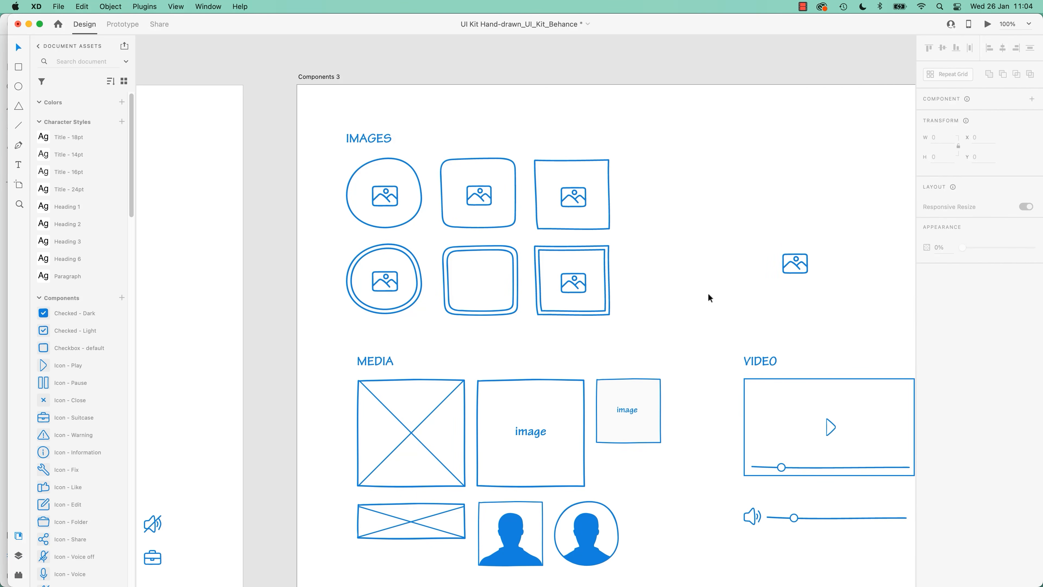
{"action": "scroll", "coordinate": [575, 160], "scroll_direction": "down", "scroll_amount": 10}
{"action": "scroll", "coordinate": [575, 159], "scroll_direction": "right", "scroll_amount": 3}
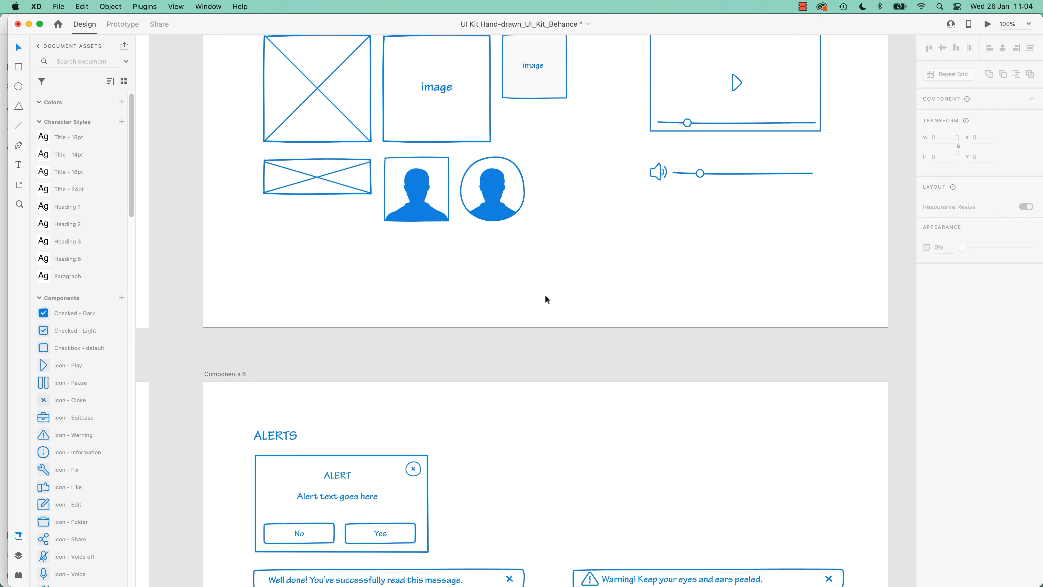
{"action": "left_click_drag", "start_coordinate": [554, 201], "coordinate": [549, 488]}
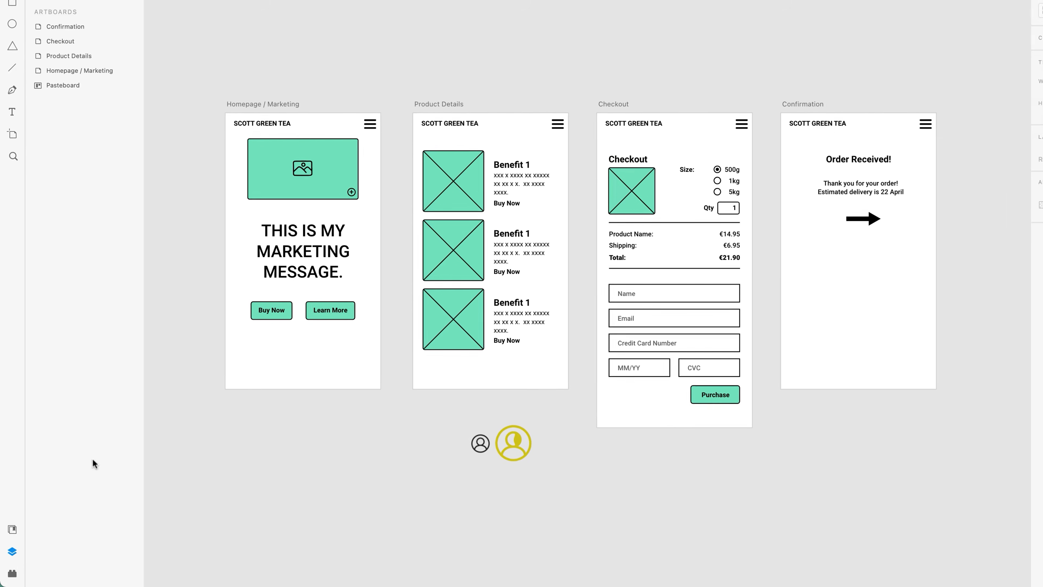
View the Scott Tea document's assets and the plugins list, and return to the list of artboards
{"action": "left_click", "coordinate": [12, 529]}
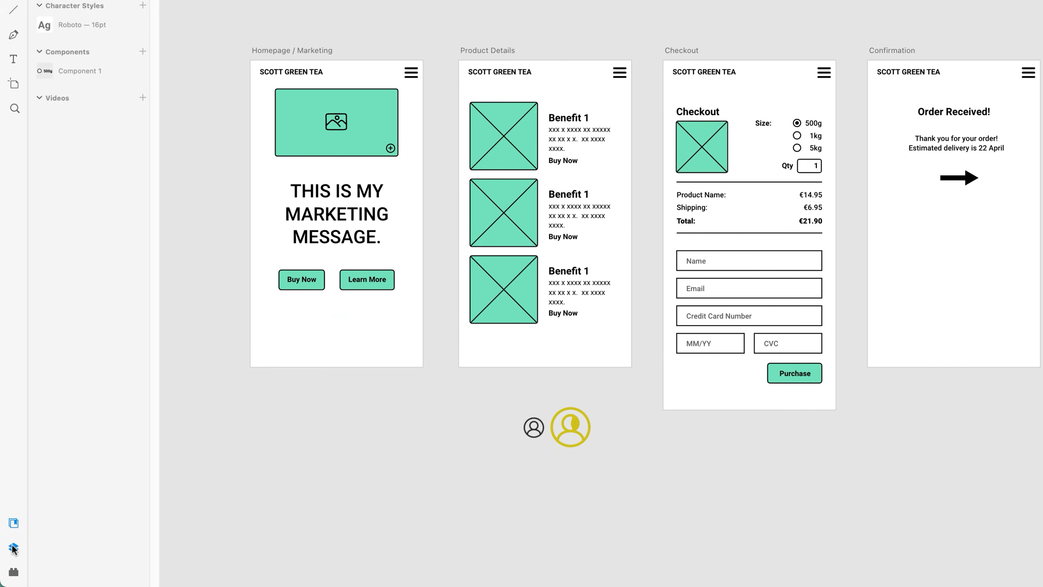
{"action": "left_click", "coordinate": [13, 572]}
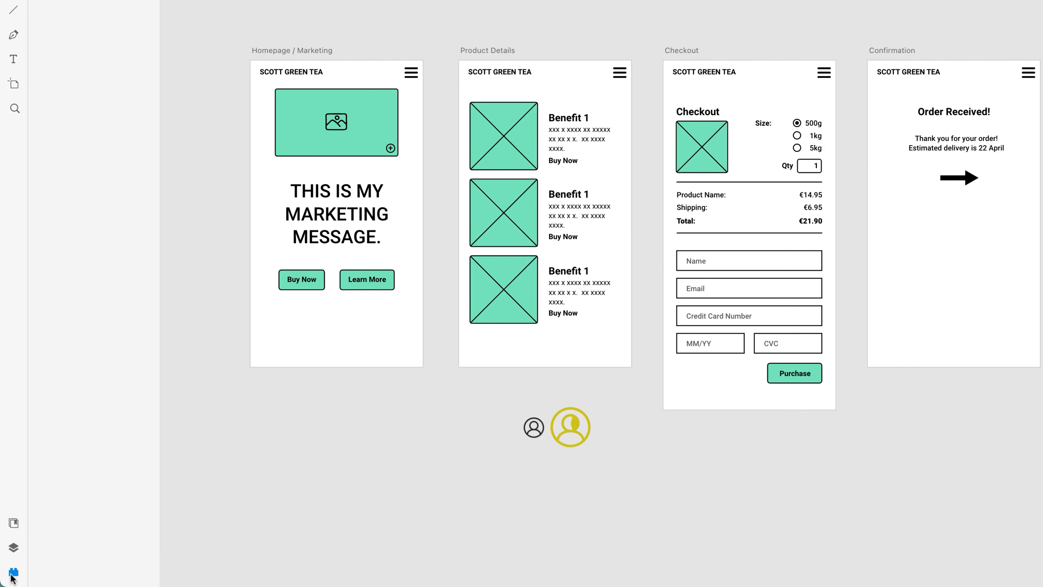
{"action": "left_click", "coordinate": [13, 522]}
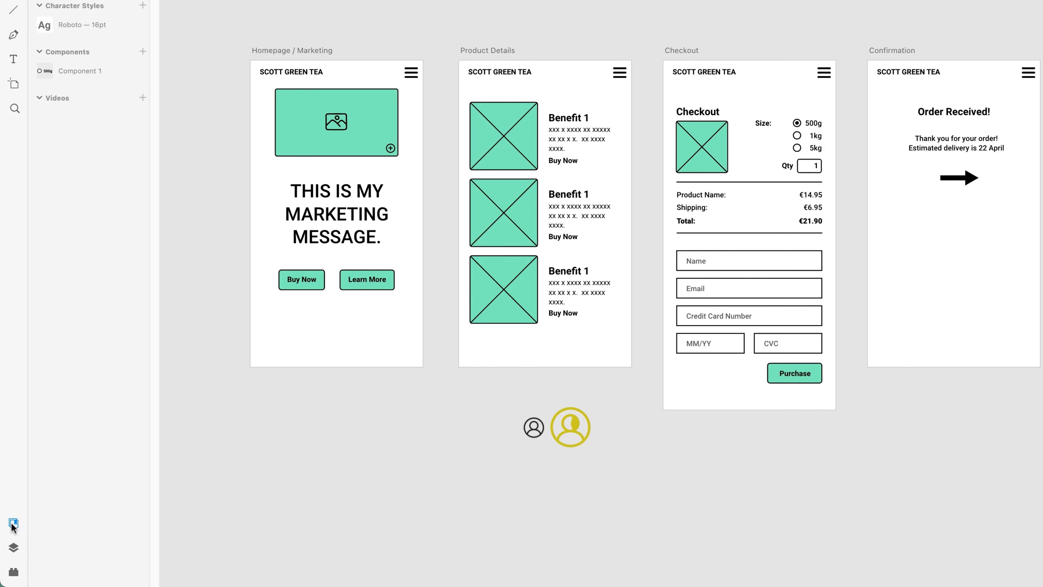
{"action": "left_click", "coordinate": [13, 548]}
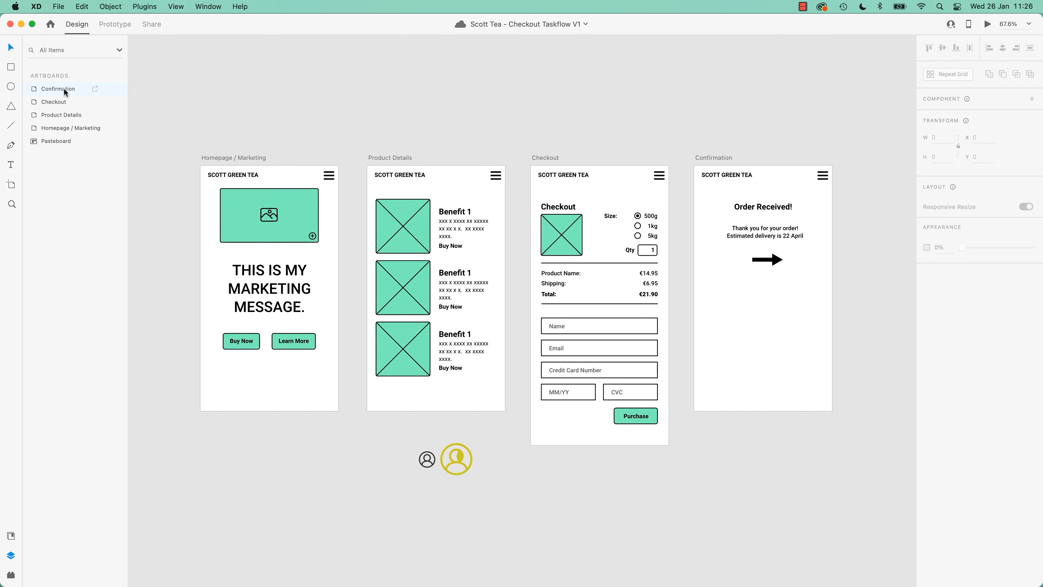
Reorder the artboard list to Homepage / Marketing, Product Details, Checkout, and Confirmation
{"action": "left_click", "coordinate": [236, 154]}
{"action": "left_click_drag", "start_coordinate": [76, 133], "coordinate": [56, 88]}
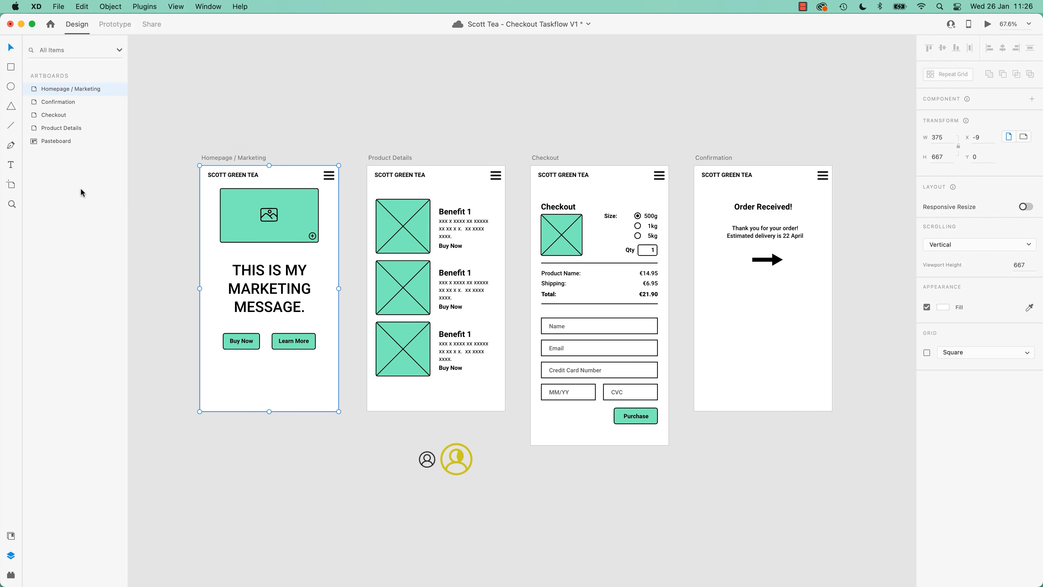
{"action": "left_click", "coordinate": [389, 157]}
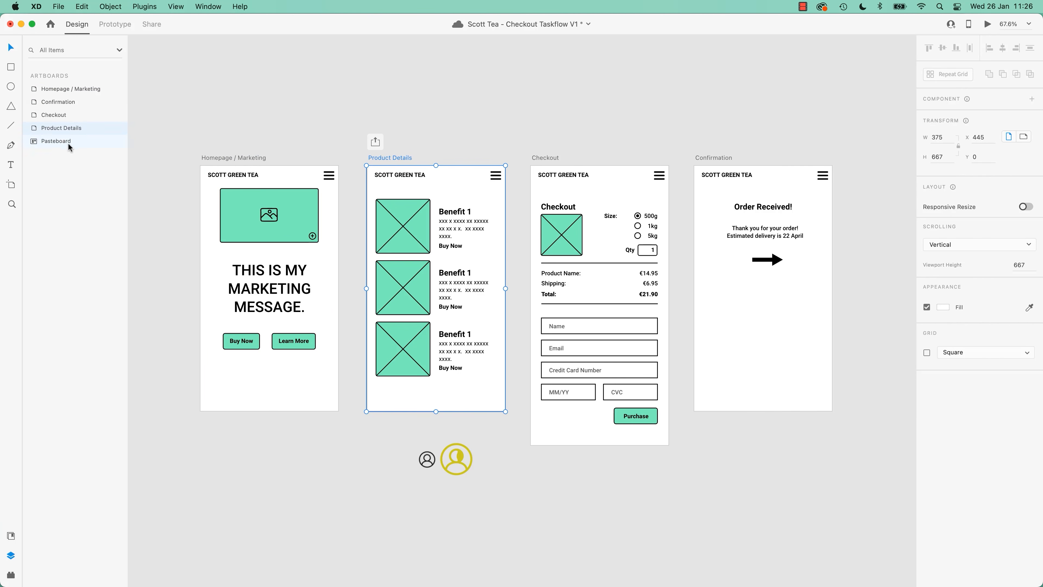
{"action": "mouse_move", "coordinate": [66, 128]}
{"action": "left_mouse_down"}
{"action": "mouse_move", "coordinate": [70, 102]}
{"action": "mouse_move", "coordinate": [60, 133]}
{"action": "left_mouse_up"}
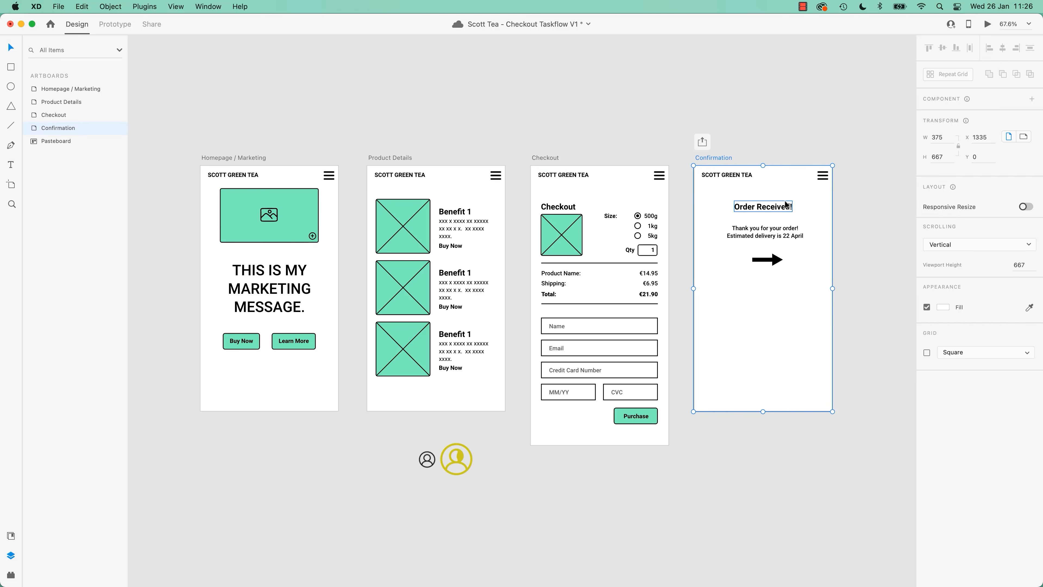
Try deleting both account icons from the pasteboard, undo the deletion, and return to the artboard list
{"action": "left_click_drag", "start_coordinate": [379, 433], "coordinate": [500, 508]}
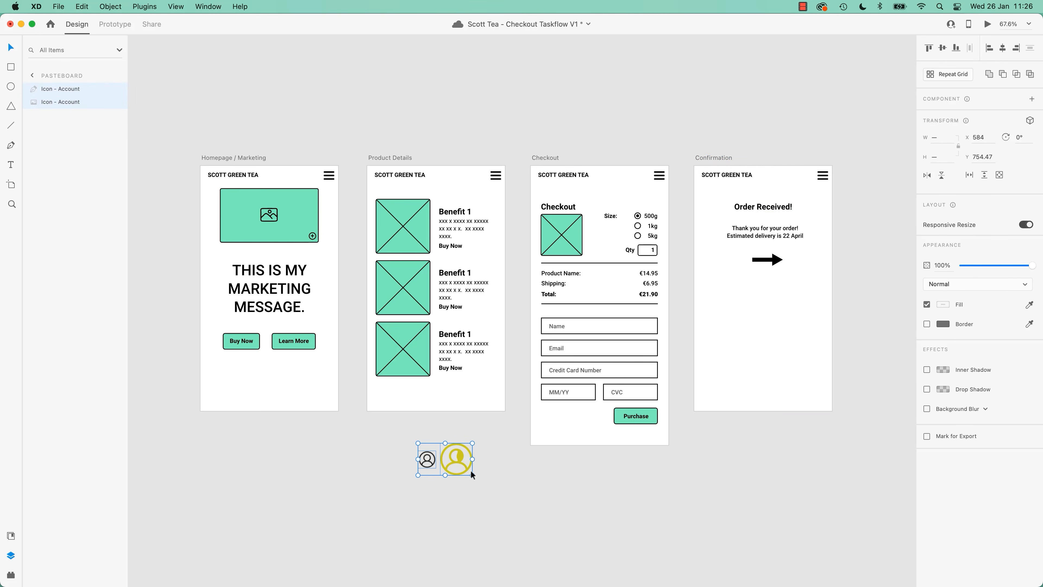
{"action": "key", "text": "Delete"}
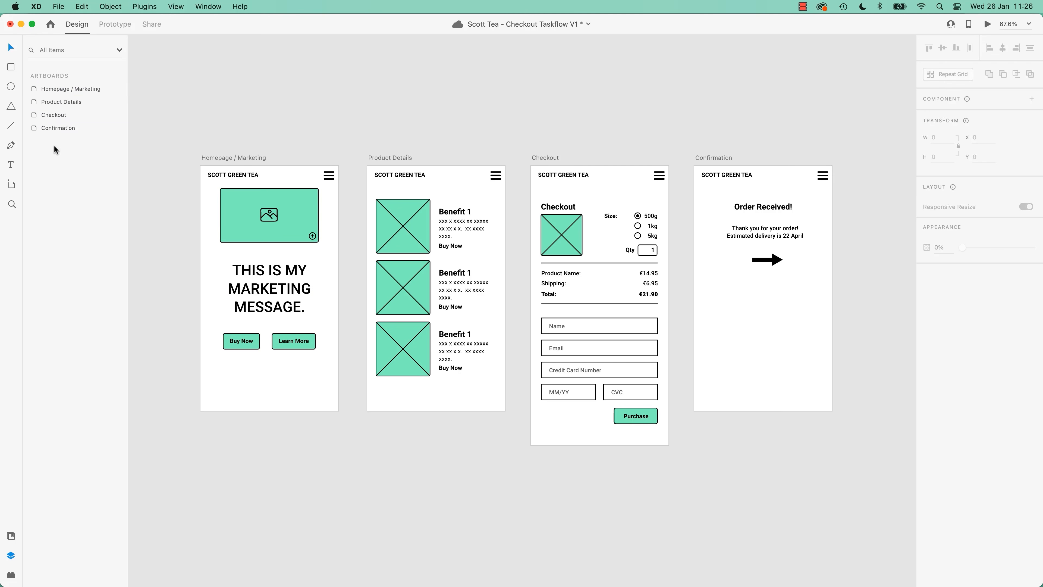
{"action": "key", "text": "super+z"}
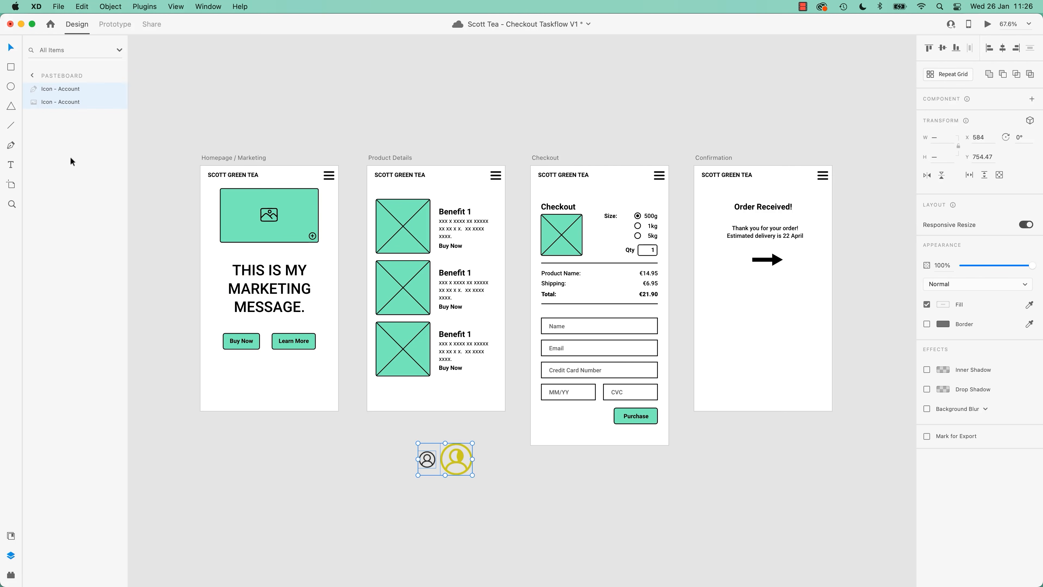
{"action": "left_click", "coordinate": [32, 75]}
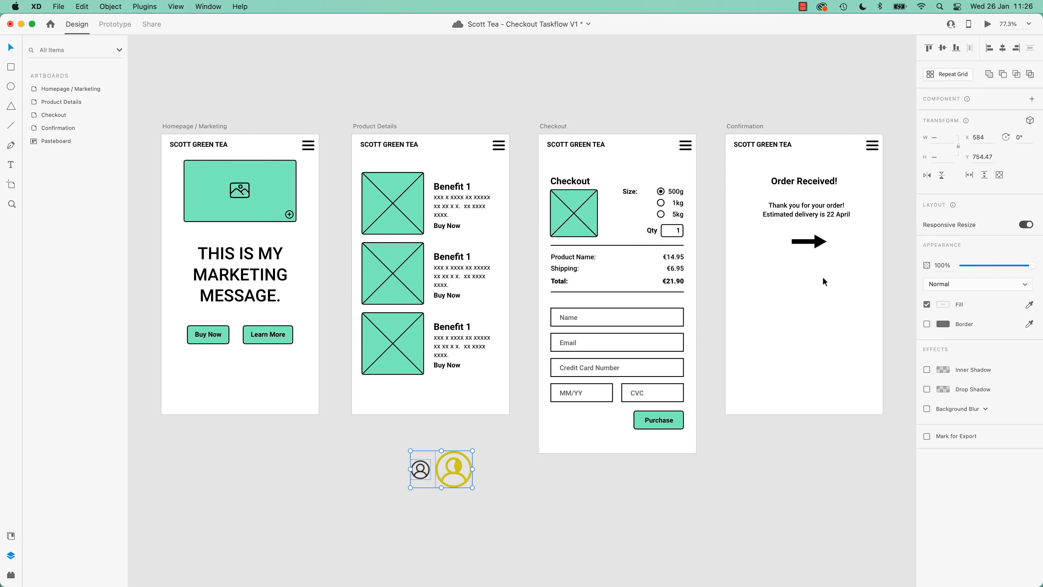
{"action": "scroll", "coordinate": [735, 283], "scroll_direction": "right", "scroll_amount": 15}
{"action": "scroll", "coordinate": [735, 283], "scroll_direction": "up", "scroll_amount": 3}
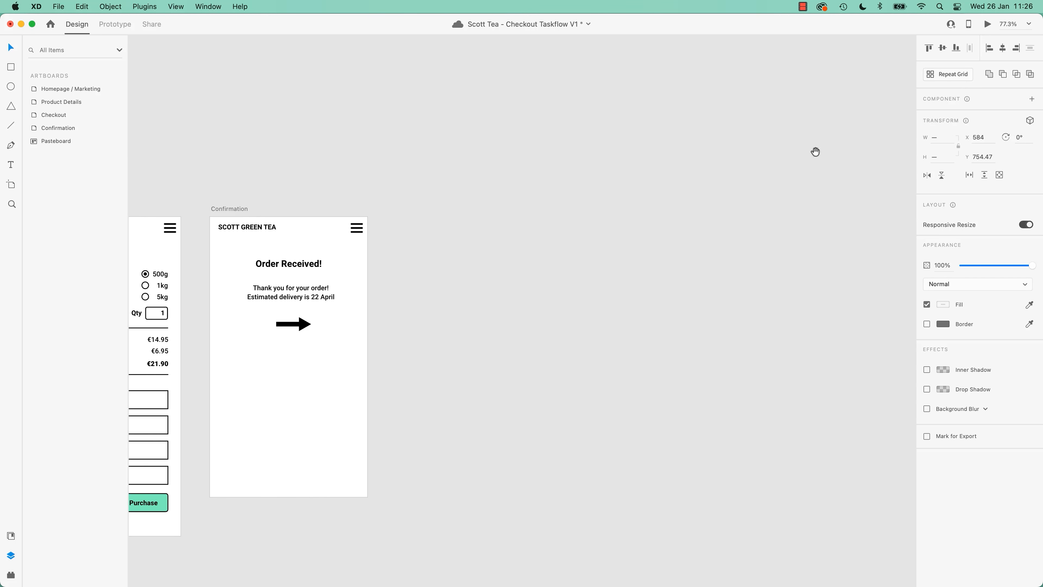
{"action": "scroll", "coordinate": [321, 284], "scroll_direction": "left", "scroll_amount": 15}
{"action": "scroll", "coordinate": [321, 284], "scroll_direction": "down", "scroll_amount": 2}
{"action": "left_click_drag", "start_coordinate": [502, 198], "coordinate": [464, 194]}
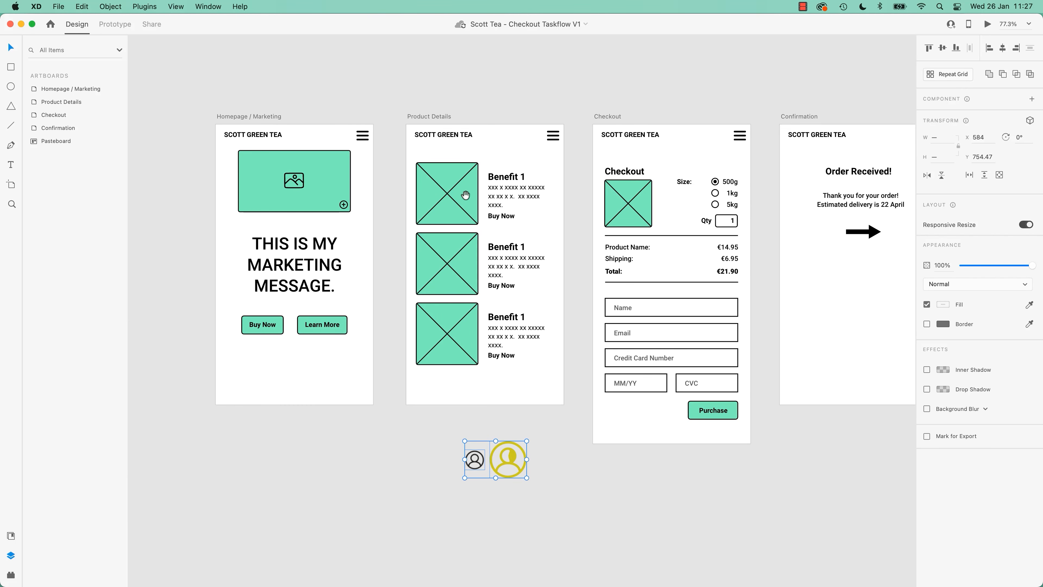
{"action": "left_click", "coordinate": [334, 478]}
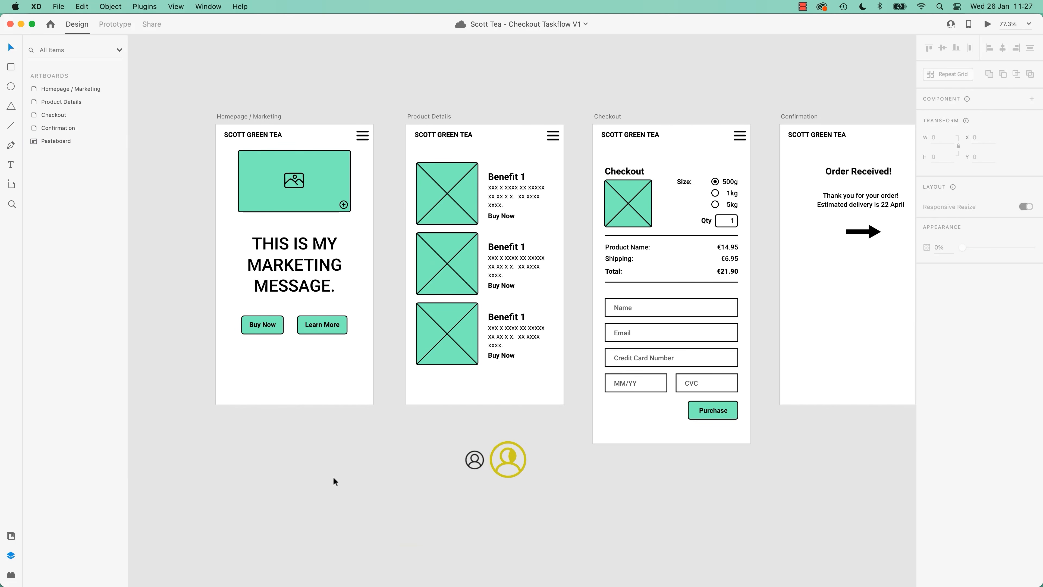
Move the yellow account icon over the lower edge of Product Details, and on past Homepage / Marketing's lower-left corner
{"action": "left_click_drag", "start_coordinate": [566, 437], "coordinate": [489, 506]}
{"action": "left_click_drag", "start_coordinate": [511, 460], "coordinate": [516, 417]}
{"action": "left_click", "coordinate": [566, 483]}
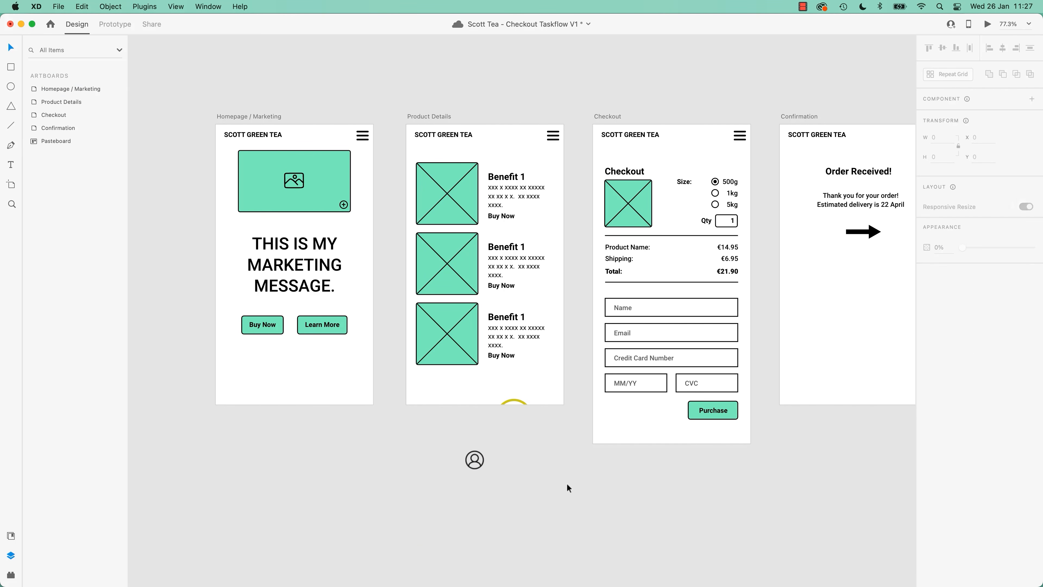
{"action": "left_click_drag", "start_coordinate": [521, 404], "coordinate": [201, 418]}
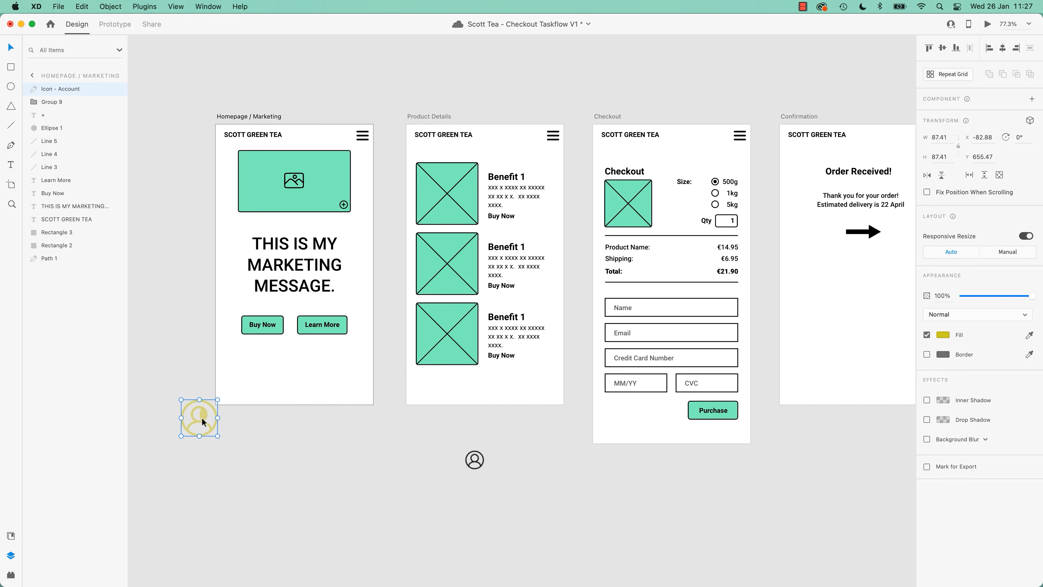
{"action": "left_click", "coordinate": [292, 452]}
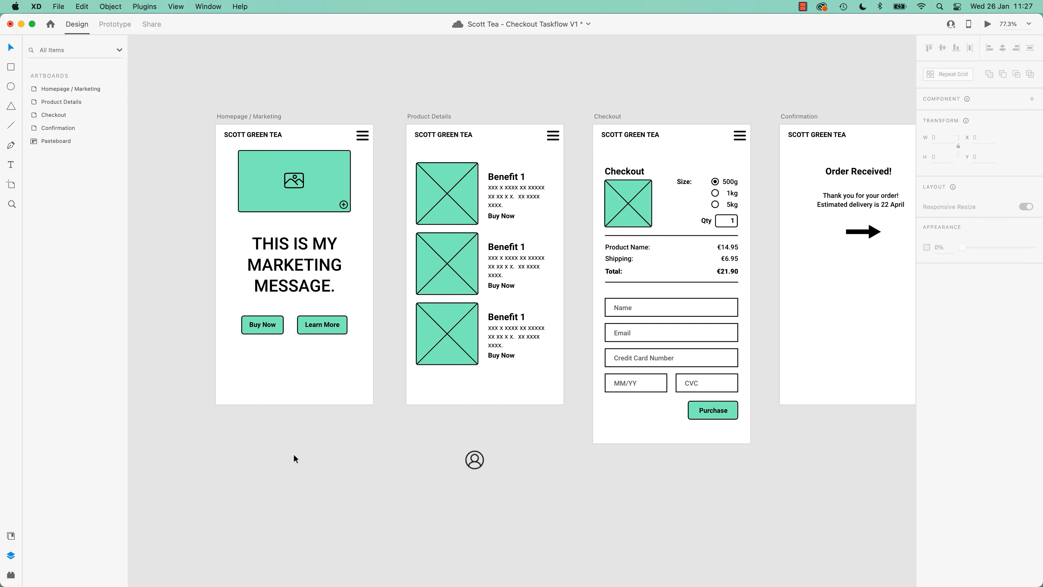
Delete the small black account icon from the pasteboard
{"action": "left_click_drag", "start_coordinate": [497, 436], "coordinate": [438, 483]}
{"action": "key", "text": "Delete"}
{"action": "key", "text": "super+z"}
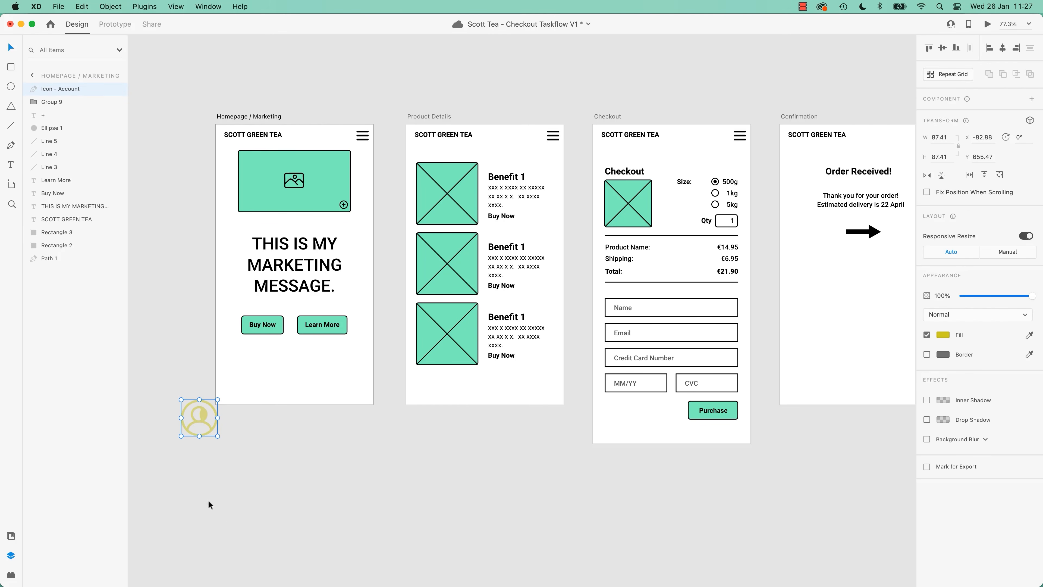
Move the yellow account icon out of Homepage / Marketing onto the pasteboard below that artboard
{"action": "left_click_drag", "start_coordinate": [206, 422], "coordinate": [266, 479]}
{"action": "left_click", "coordinate": [259, 446]}
{"action": "left_click_drag", "start_coordinate": [206, 409], "coordinate": [300, 480]}
{"action": "left_click", "coordinate": [411, 474]}
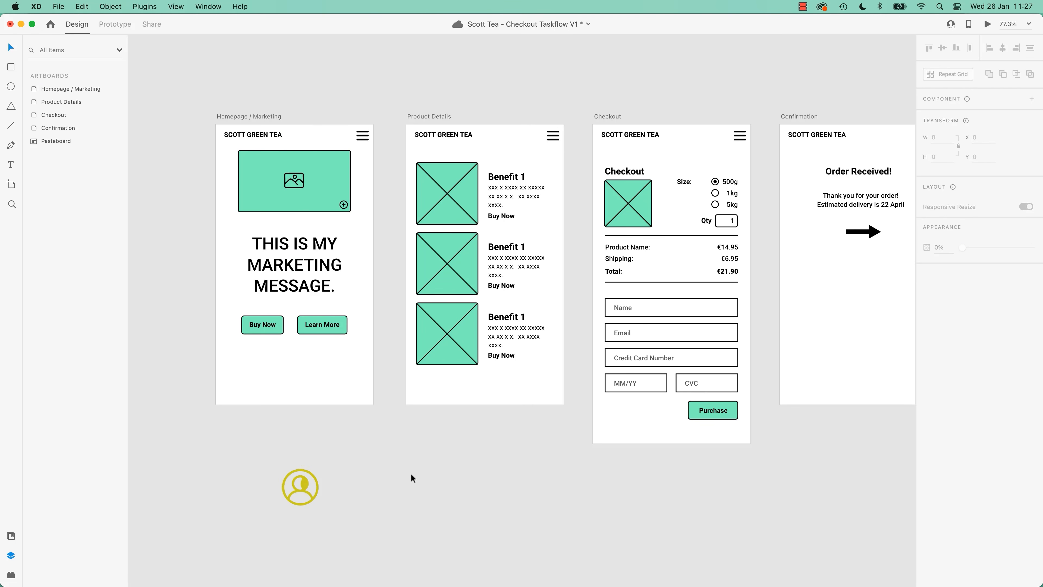
{"action": "left_click_drag", "start_coordinate": [320, 437], "coordinate": [472, 449]}
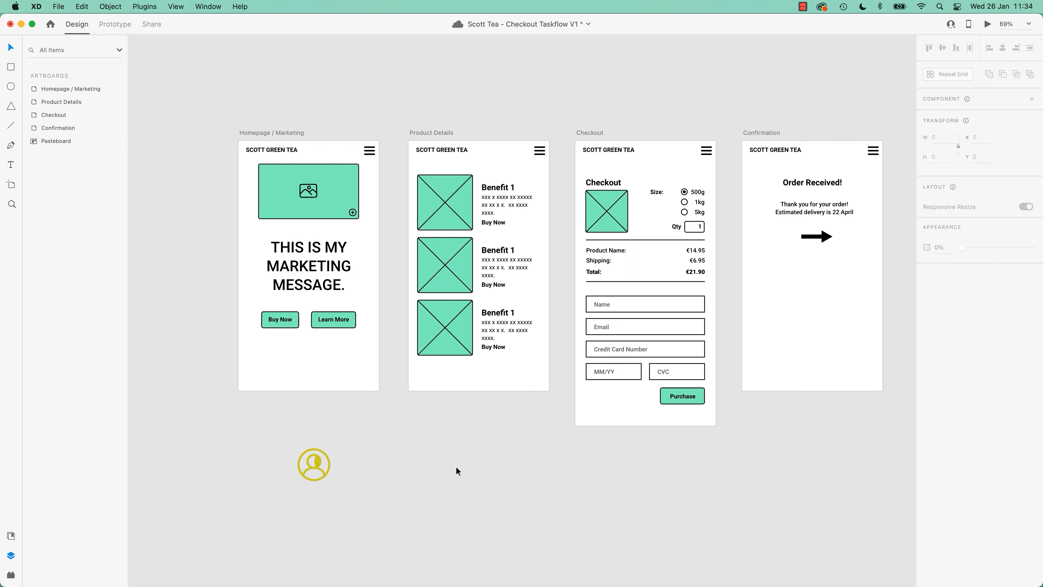
Cycle through the open documents, including the hand-drawn kit and the light-theme Material Design kit
{"action": "key", "text": "super+grave"}
{"action": "left_click", "coordinate": [415, 491]}
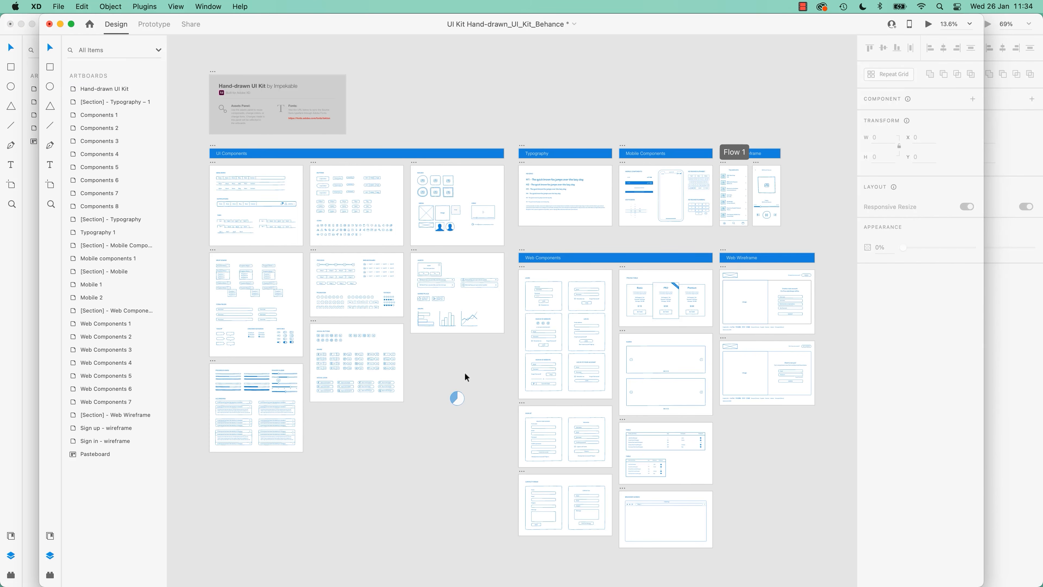
{"action": "key", "text": "super+grave"}
{"action": "key", "text": "super+grave"}
{"action": "key", "text": "super+grave"}
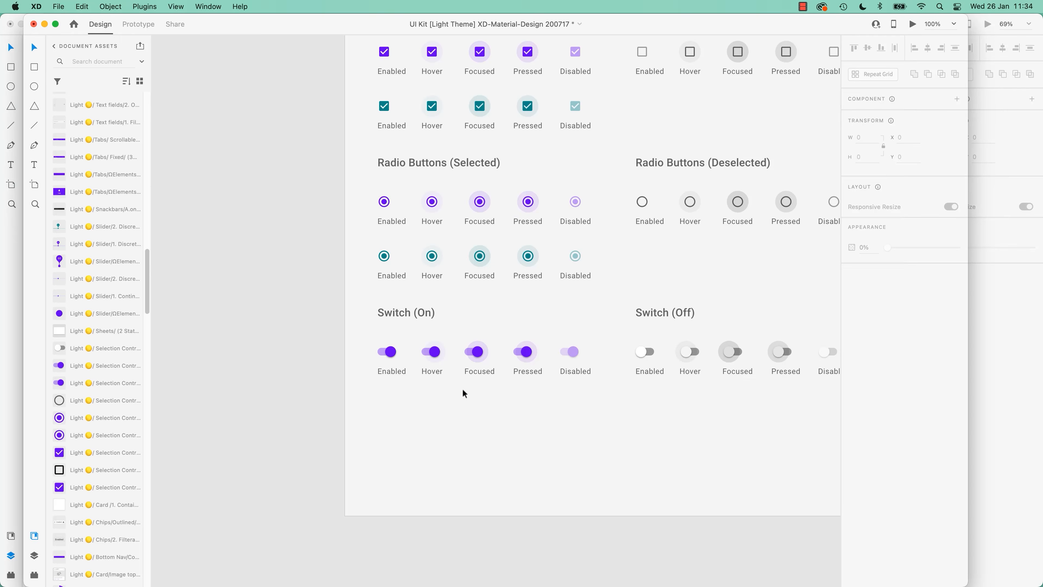
{"action": "key", "text": "super+grave"}
{"action": "key", "text": "super+grave"}
{"action": "key", "text": "super+grave"}
View the "grave key" search results in Chrome, return to Adobe XD, and cycle to the Scott Tea document
{"action": "key", "text": "super+Tab"}
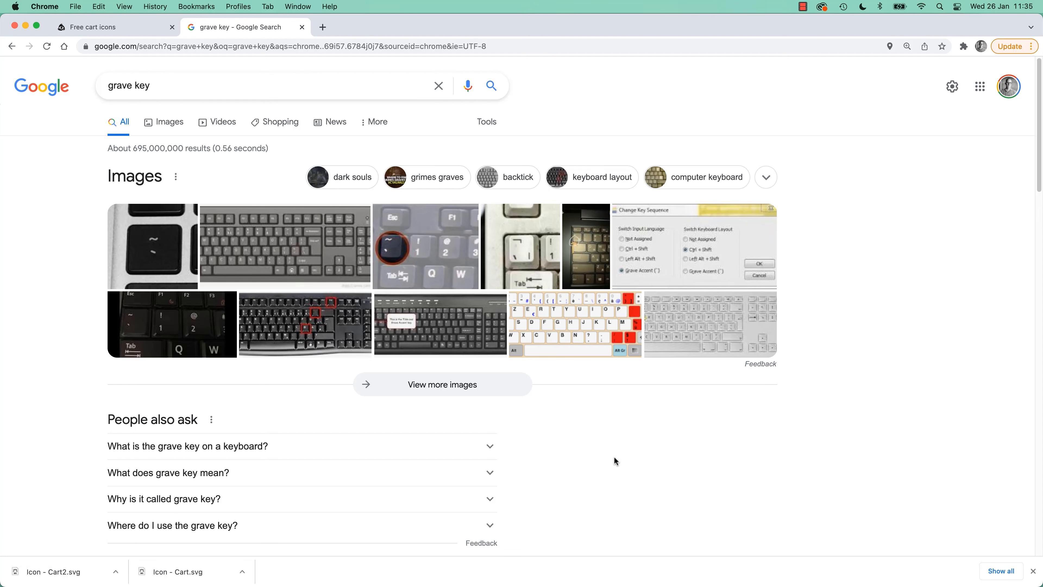
{"action": "key", "text": "super+Tab"}
{"action": "key", "text": "super+grave"}
{"action": "key", "text": "super+grave"}
{"action": "key", "text": "super+grave"}
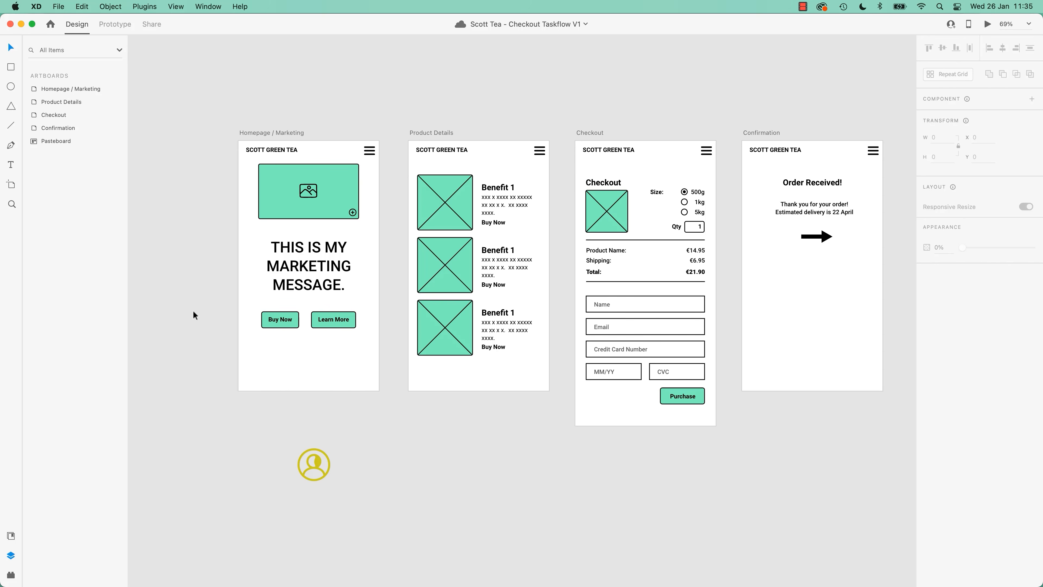
Copy the purple enabled Switch (On) from the Material Design kit, paste it into Product Details, and dismiss the linked-assets notice
{"action": "key", "text": "super+grave"}
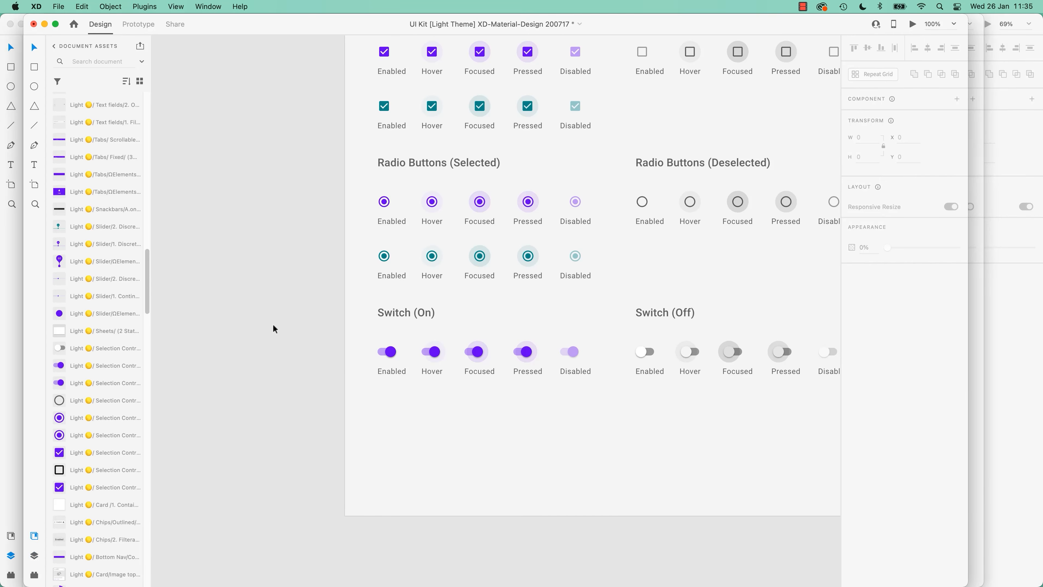
{"action": "left_click", "coordinate": [385, 353]}
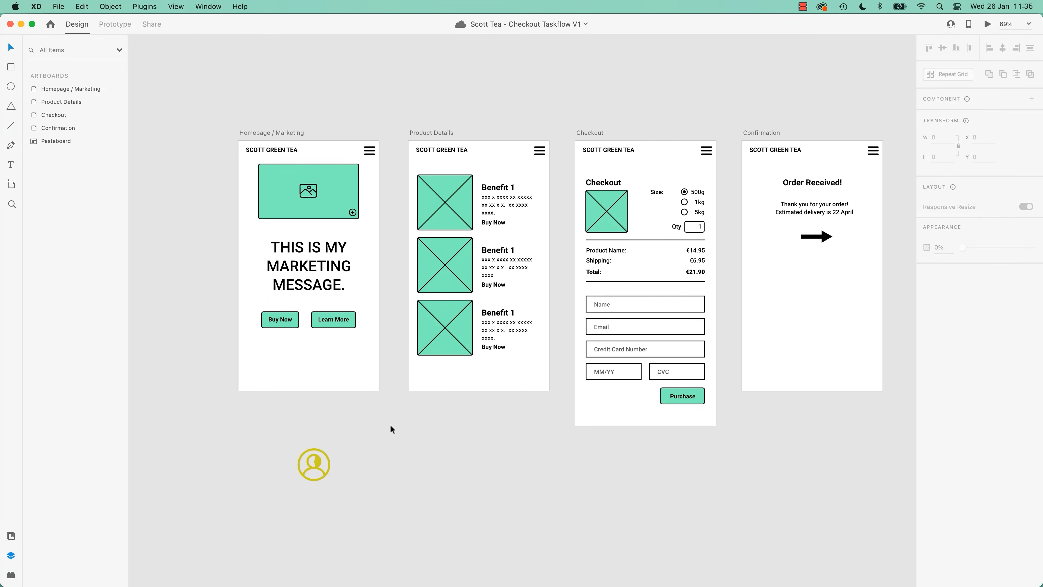
{"action": "key", "text": "super+v"}
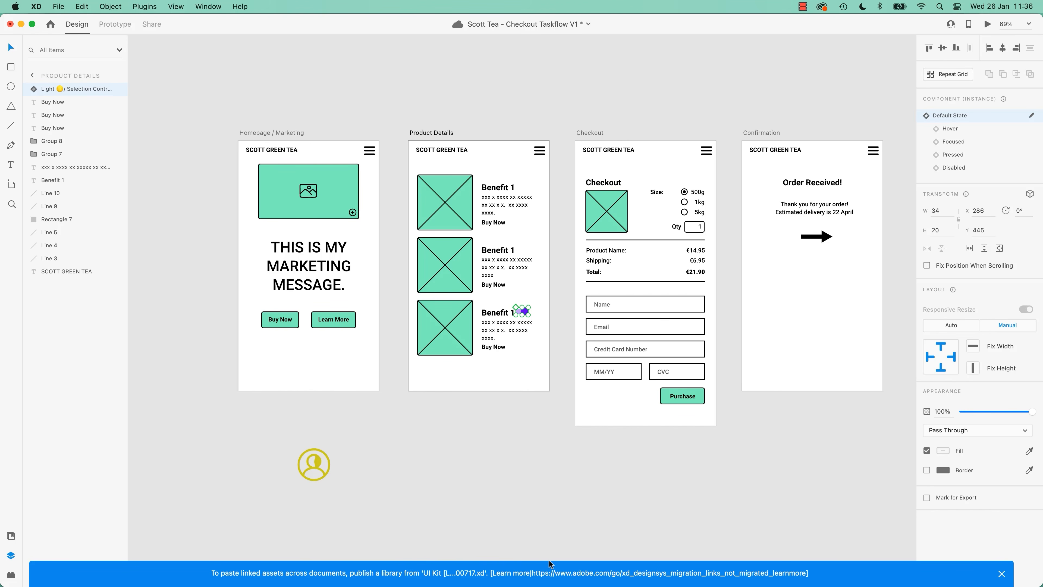
{"action": "left_click", "coordinate": [1001, 574]}
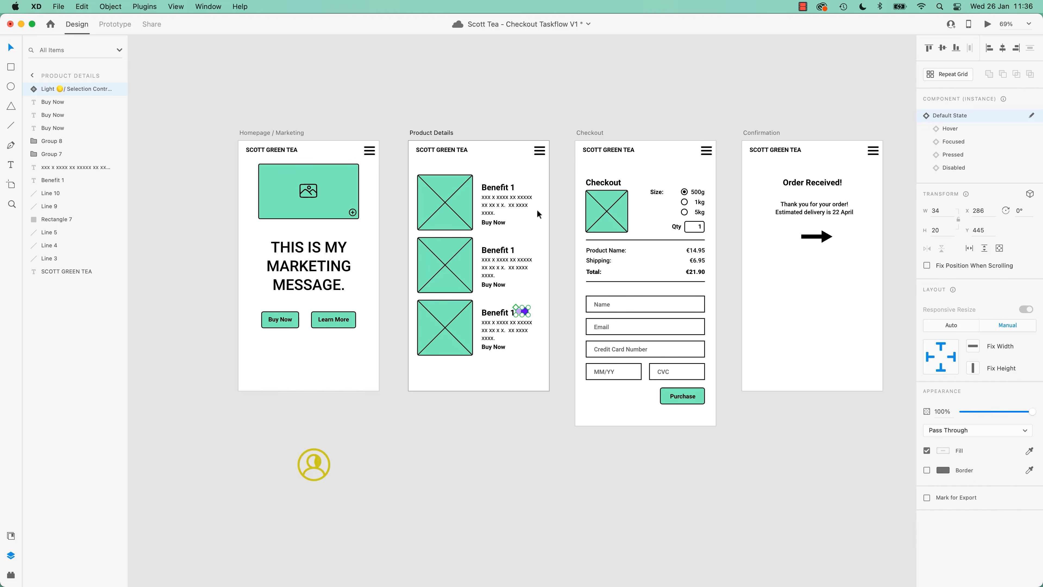
Move the purple switch out of Product Details onto the pasteboard beside Homepage / Marketing, and show the document assets
{"action": "left_click_drag", "start_coordinate": [526, 314], "coordinate": [198, 281]}
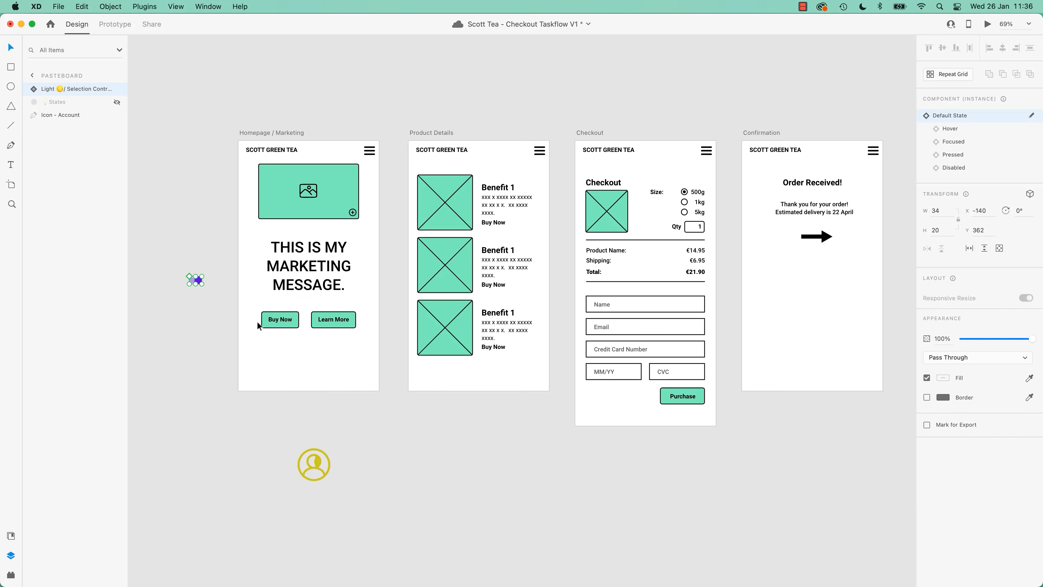
{"action": "left_click", "coordinate": [11, 535]}
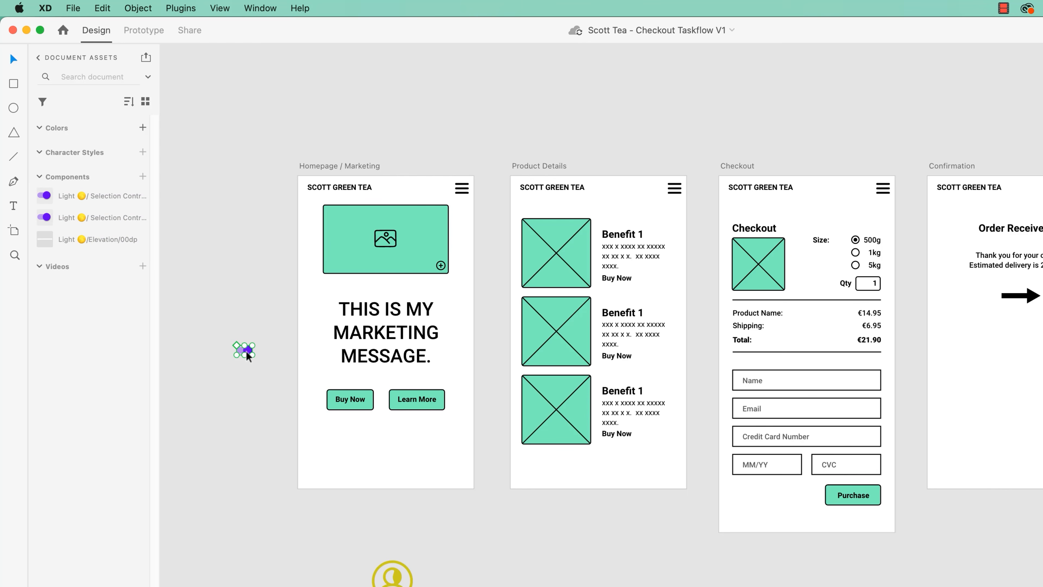
Duplicate the purple switch, place the copy below the original on the pasteboard, and delete that copy
{"action": "key", "text": "super+d"}
{"action": "left_click_drag", "start_coordinate": [244, 350], "coordinate": [265, 437]}
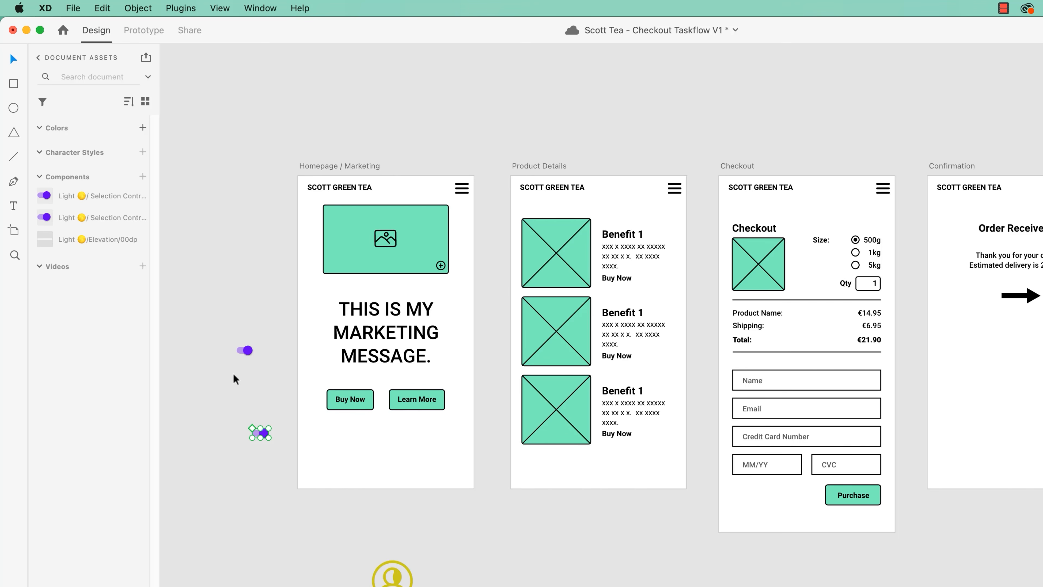
{"action": "left_click_drag", "start_coordinate": [238, 410], "coordinate": [284, 478]}
{"action": "key", "text": "Delete"}
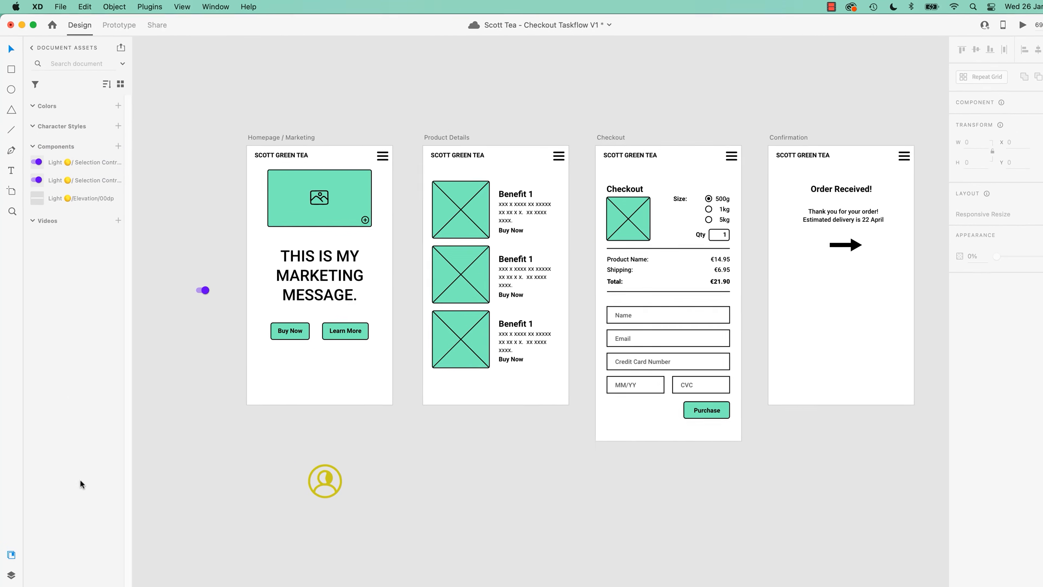
Ungroup the purple switch component and its nested component on the pasteboard into plain, unlinked parts
{"action": "left_click", "coordinate": [11, 556]}
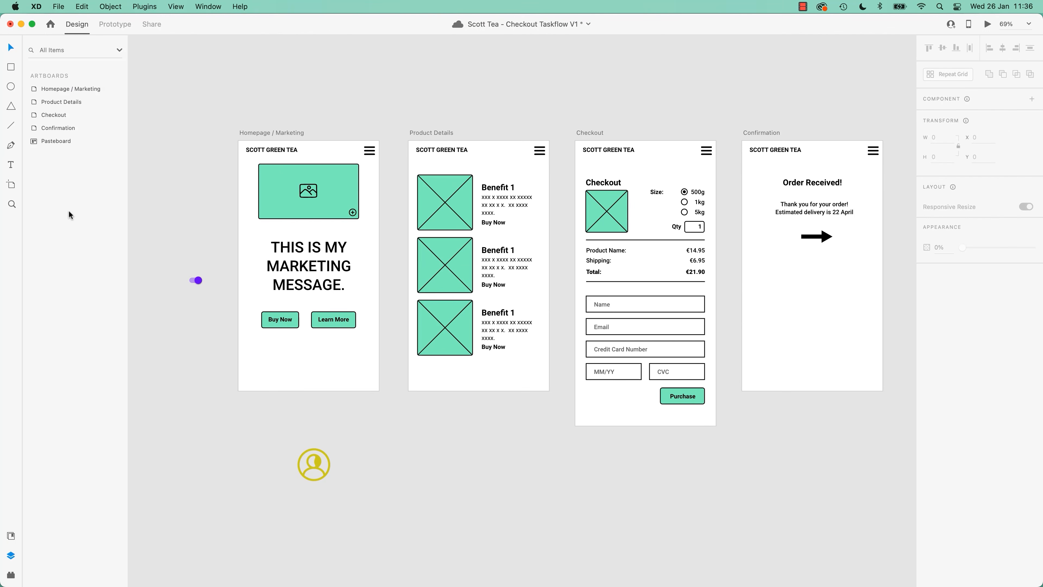
{"action": "left_click_drag", "start_coordinate": [171, 251], "coordinate": [214, 295]}
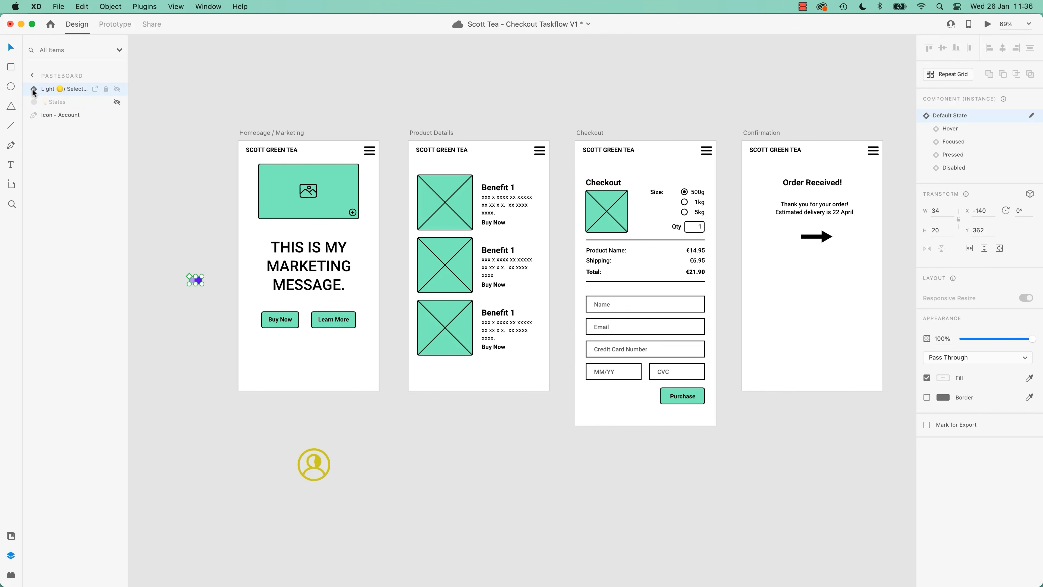
{"action": "right_click", "coordinate": [198, 282]}
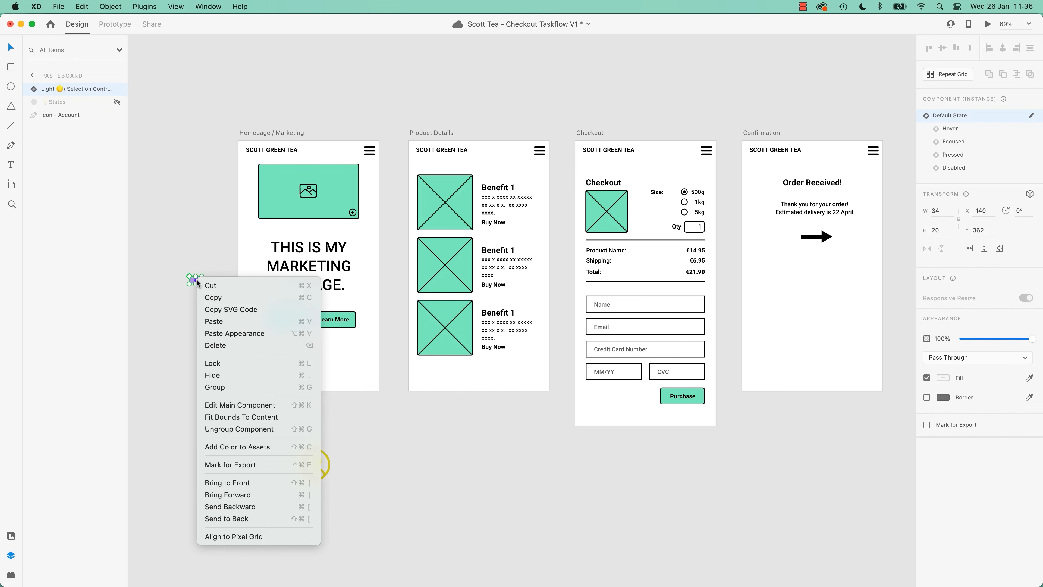
{"action": "left_click", "coordinate": [244, 430]}
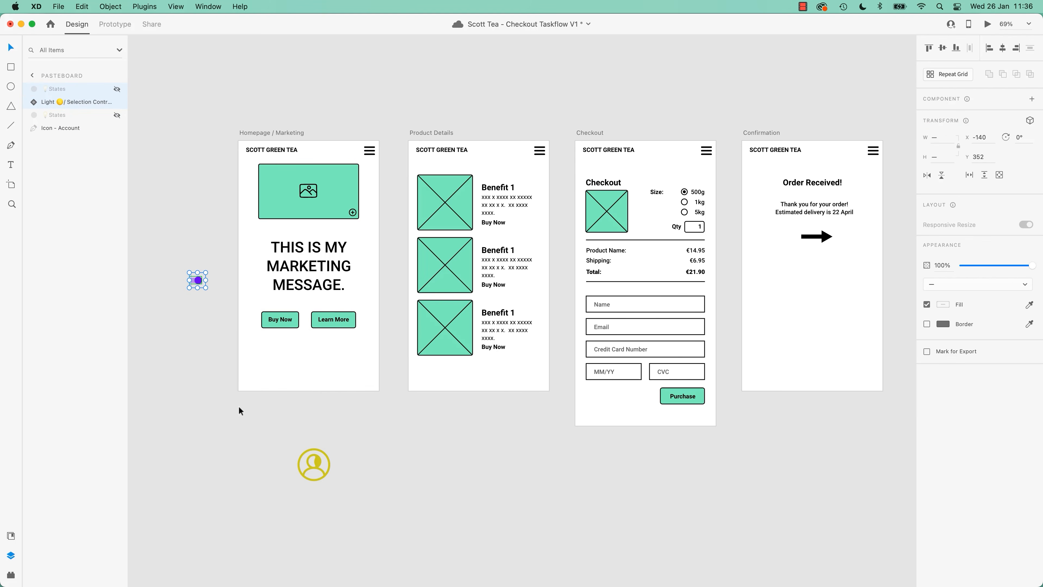
{"action": "right_click", "coordinate": [198, 279]}
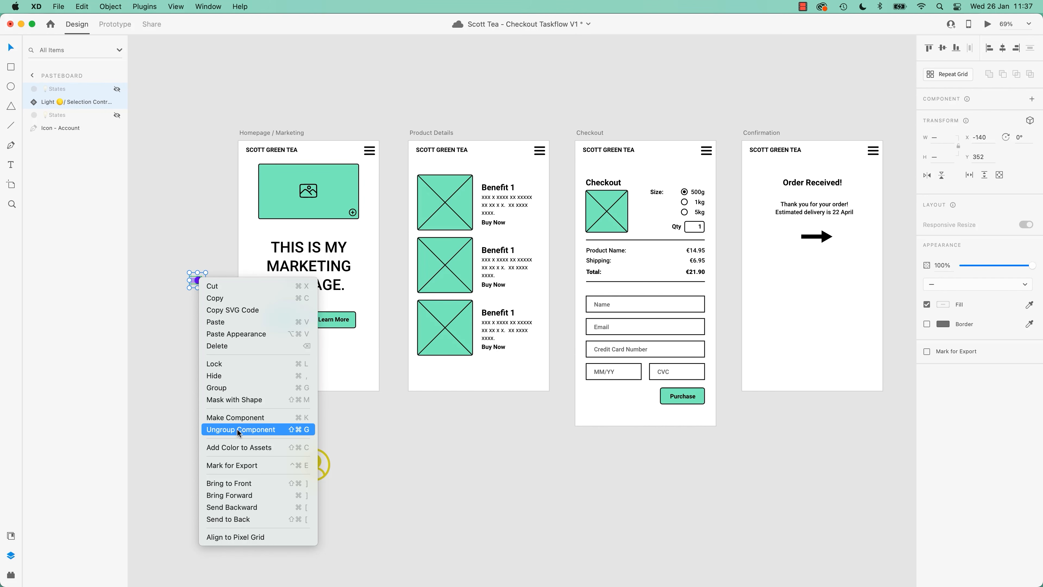
{"action": "left_click", "coordinate": [241, 430]}
Group the loose switch parts on the pasteboard into a single group and keep it selected
{"action": "right_click", "coordinate": [195, 281]}
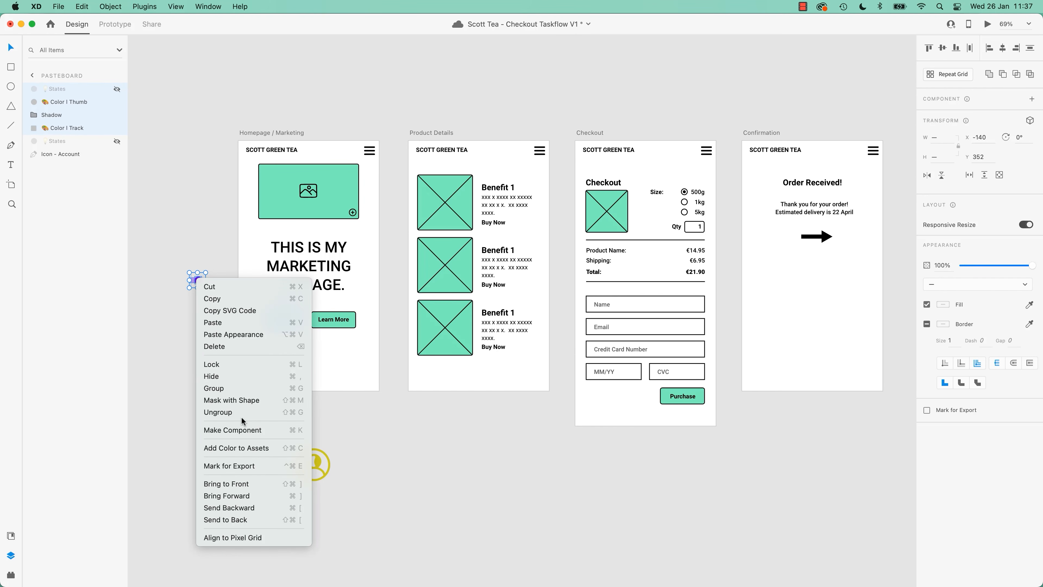
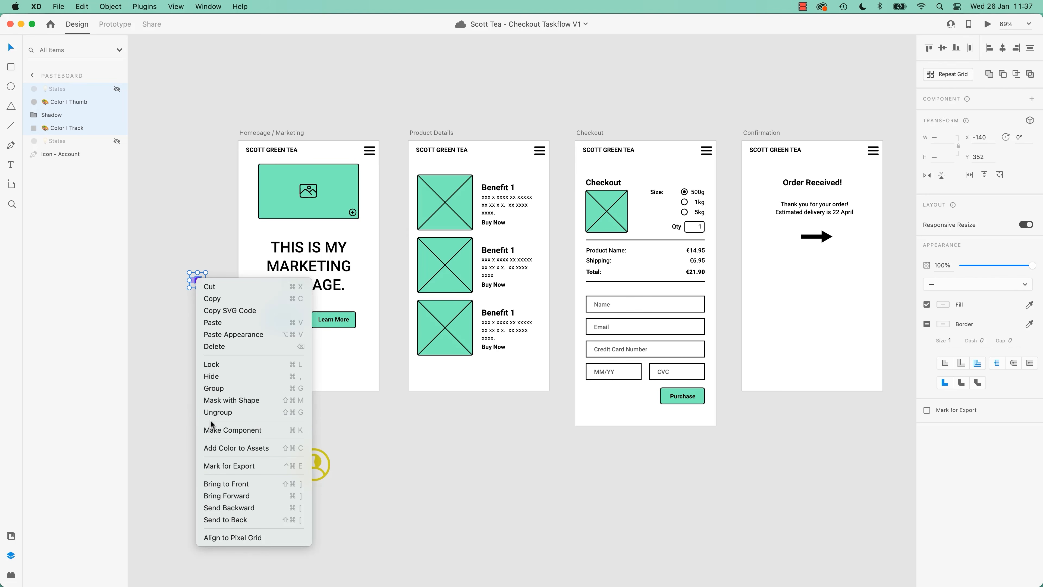
{"action": "left_click", "coordinate": [216, 388]}
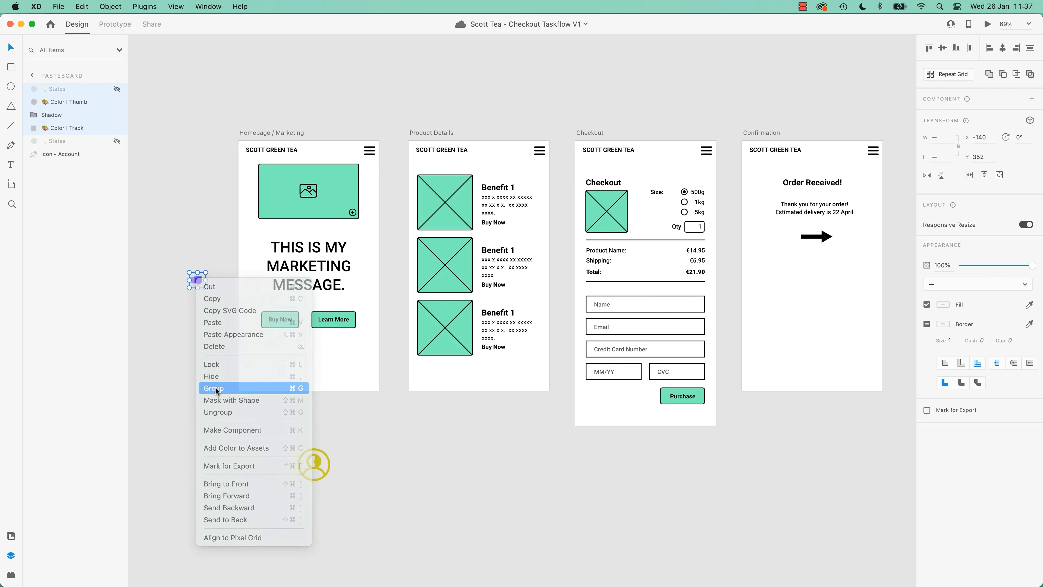
{"action": "left_click", "coordinate": [203, 288]}
{"action": "left_click", "coordinate": [198, 280]}
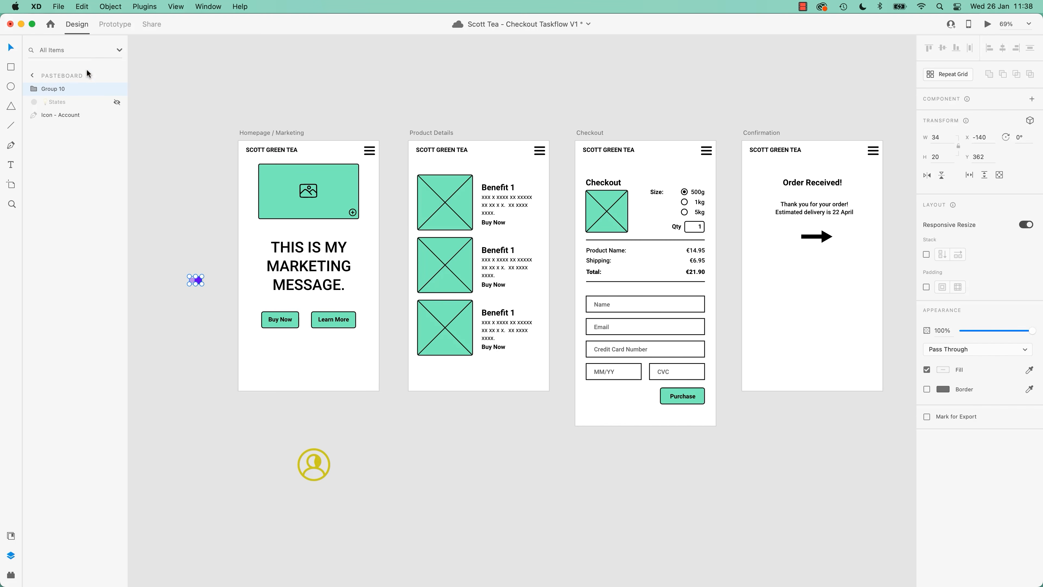
Rename the new switch group on the pasteboard as Toggle Switch and deselect it
{"action": "double_click", "coordinate": [62, 87]}
{"action": "double_click", "coordinate": [61, 88]}
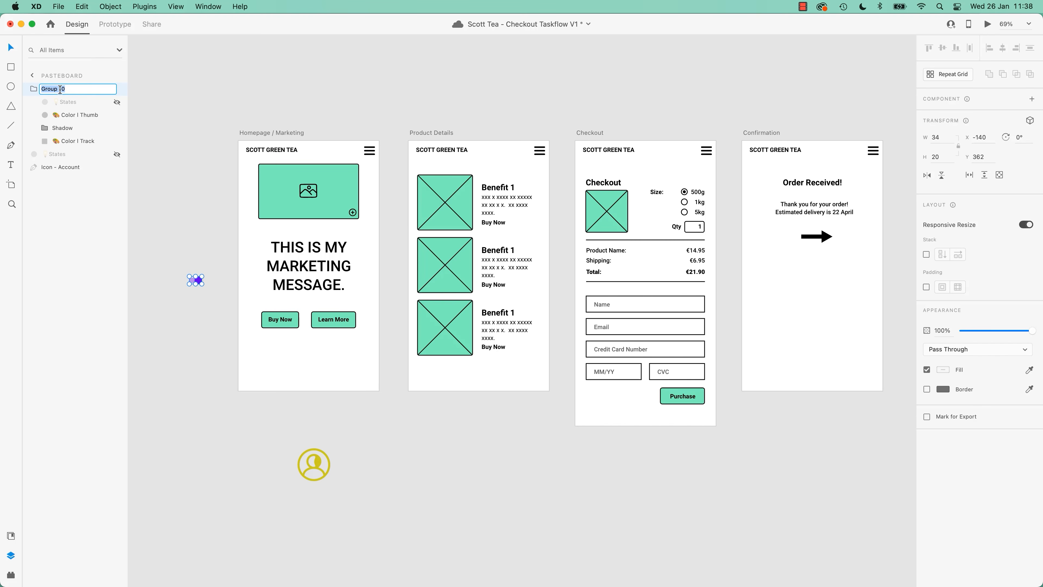
{"action": "type", "text": "Toggle S"}
{"action": "type", "text": "twitch"}
{"action": "key", "text": "Return"}
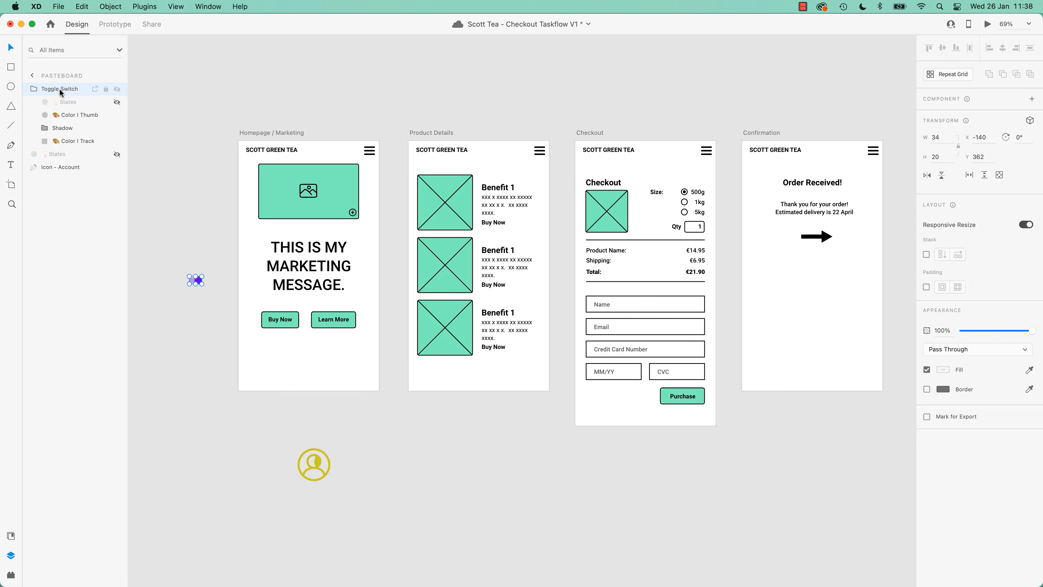
{"action": "left_click", "coordinate": [182, 356]}
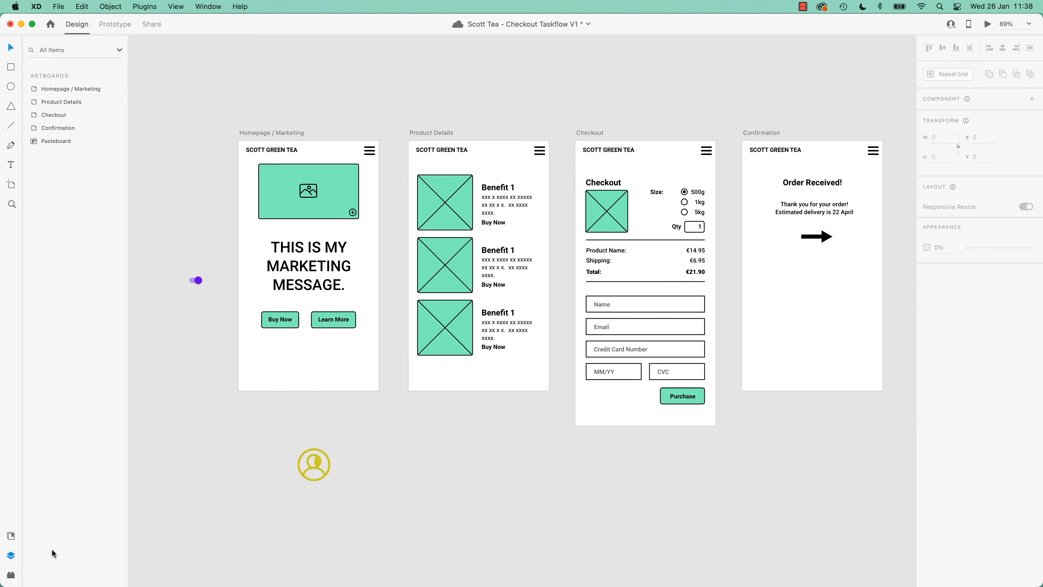
Delete the three imported Light components, two Selection Controls and Elevation/00dp, from the document assets
{"action": "left_click", "coordinate": [11, 536]}
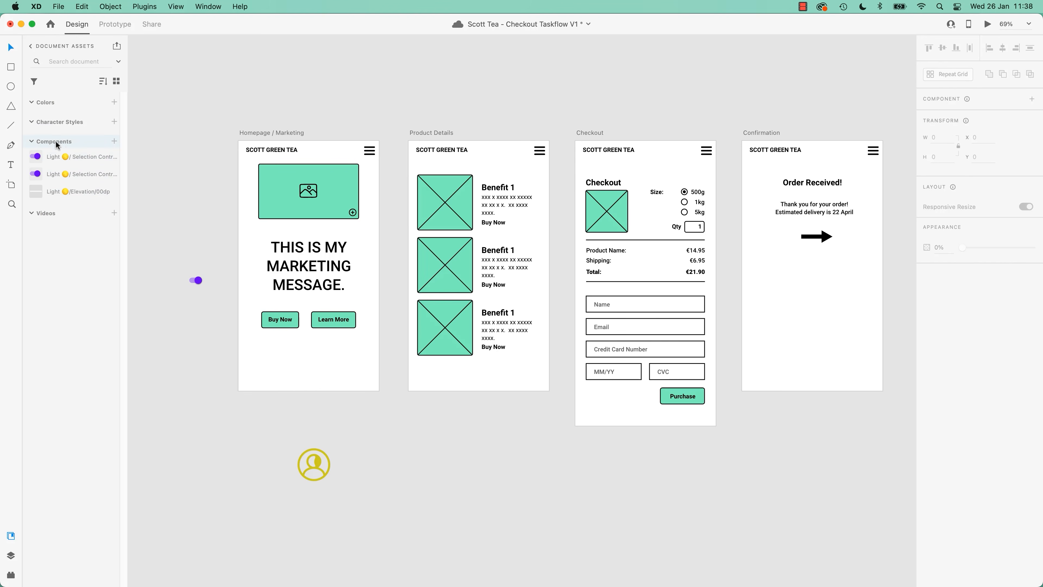
{"action": "left_click", "coordinate": [198, 280]}
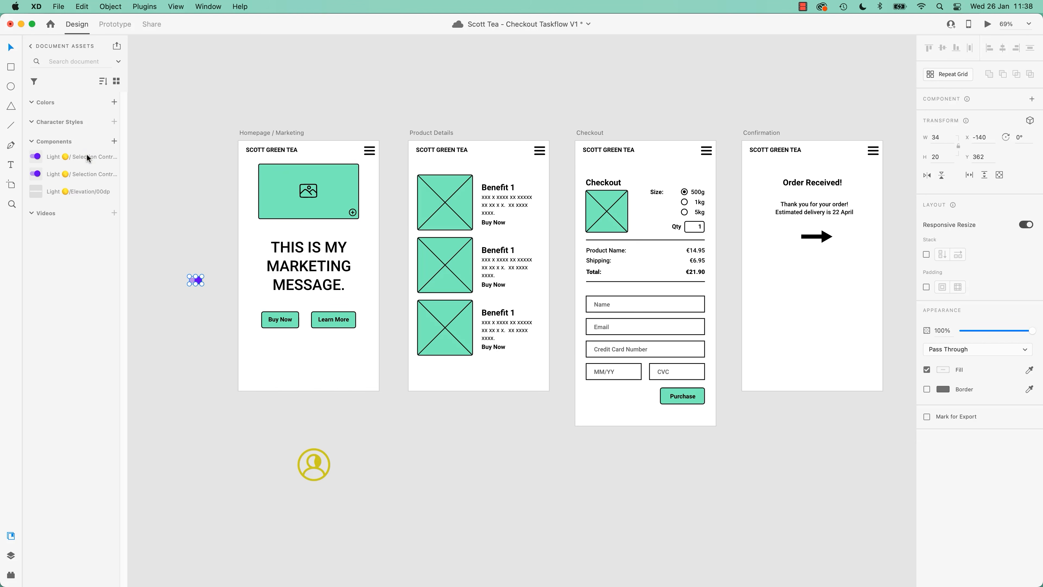
{"action": "right_click", "coordinate": [196, 281]}
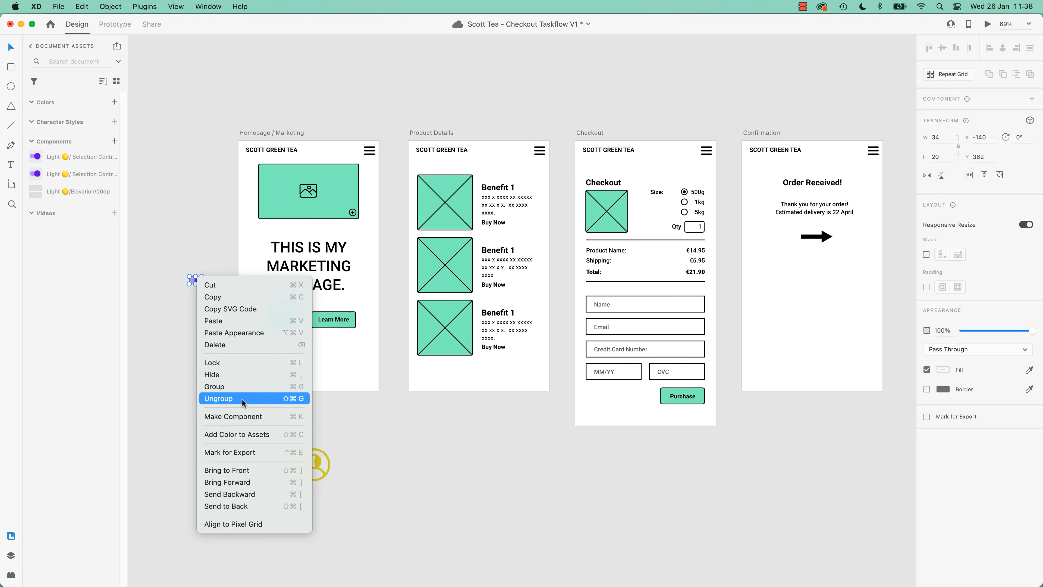
{"action": "left_click", "coordinate": [76, 154]}
{"action": "left_click", "coordinate": [71, 151]}
{"action": "left_click", "coordinate": [82, 191], "text": "shift"}
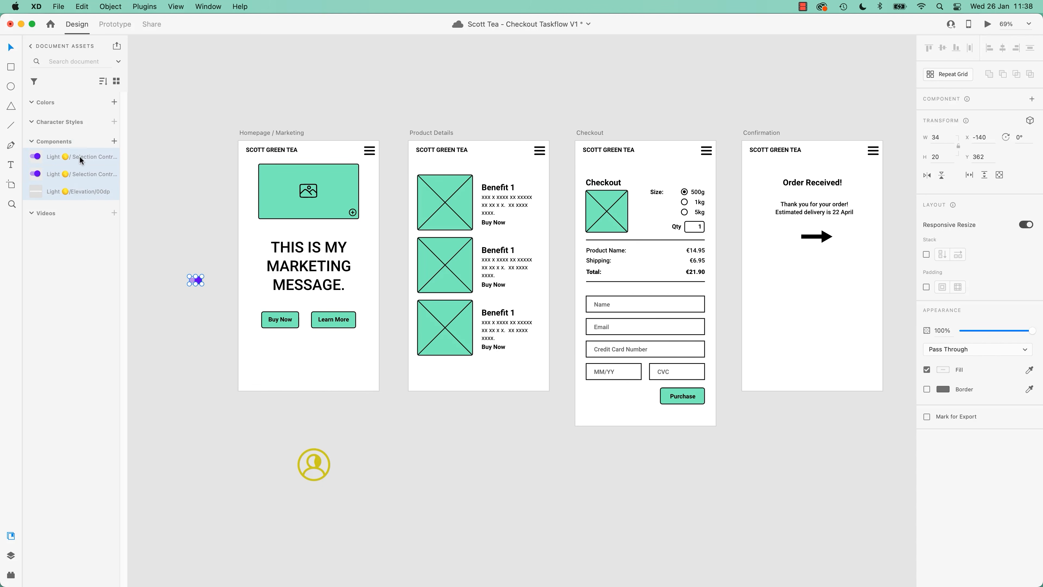
{"action": "right_click", "coordinate": [87, 153]}
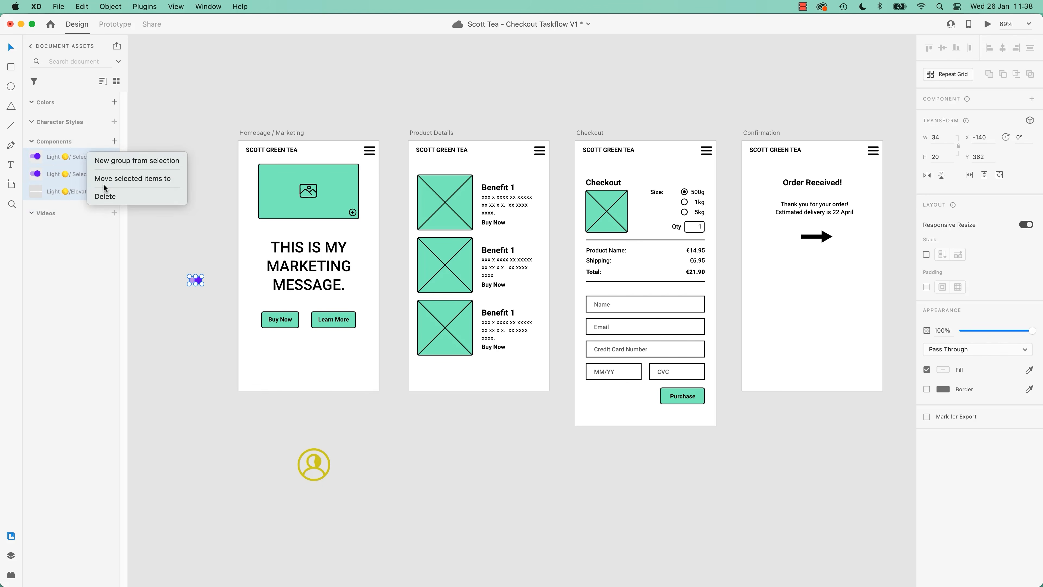
{"action": "left_click", "coordinate": [101, 198]}
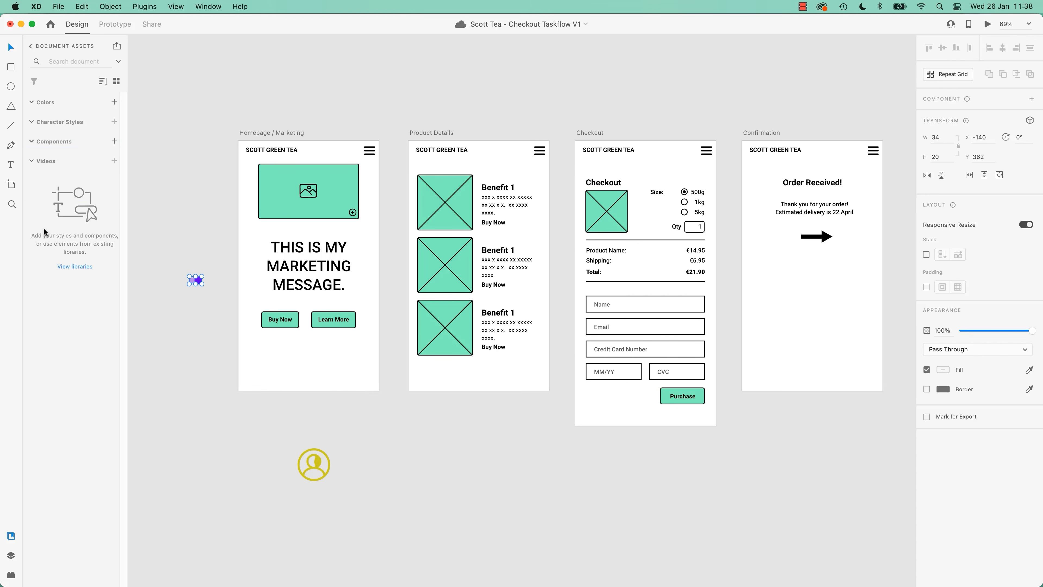
{"action": "left_click", "coordinate": [158, 192]}
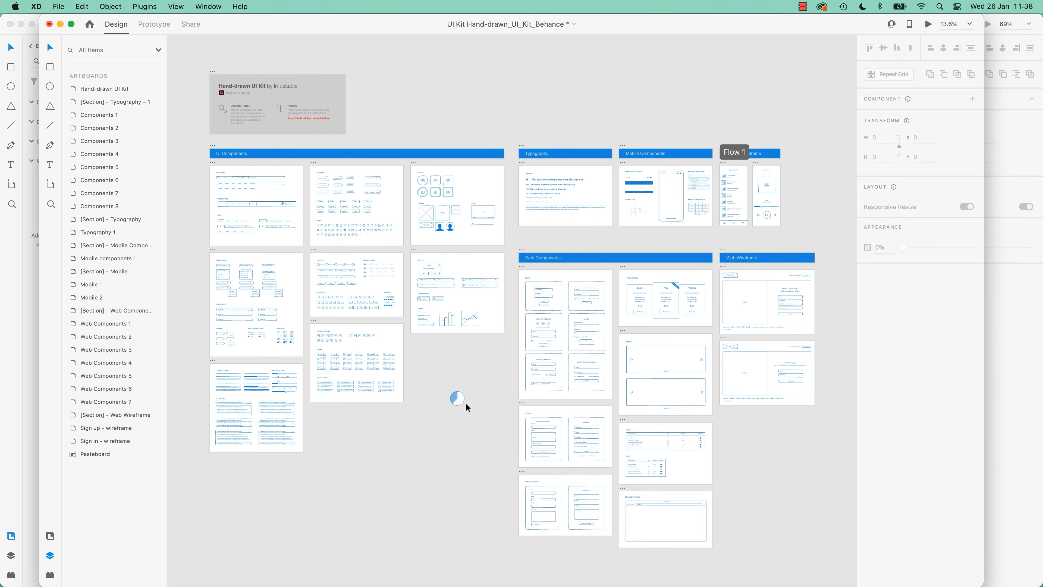
Copy the Chart / Circle pie from the hand-drawn UI kit and paste it onto the Scott Tea pasteboard below Product Details
{"action": "left_click_drag", "start_coordinate": [474, 384], "coordinate": [436, 430]}
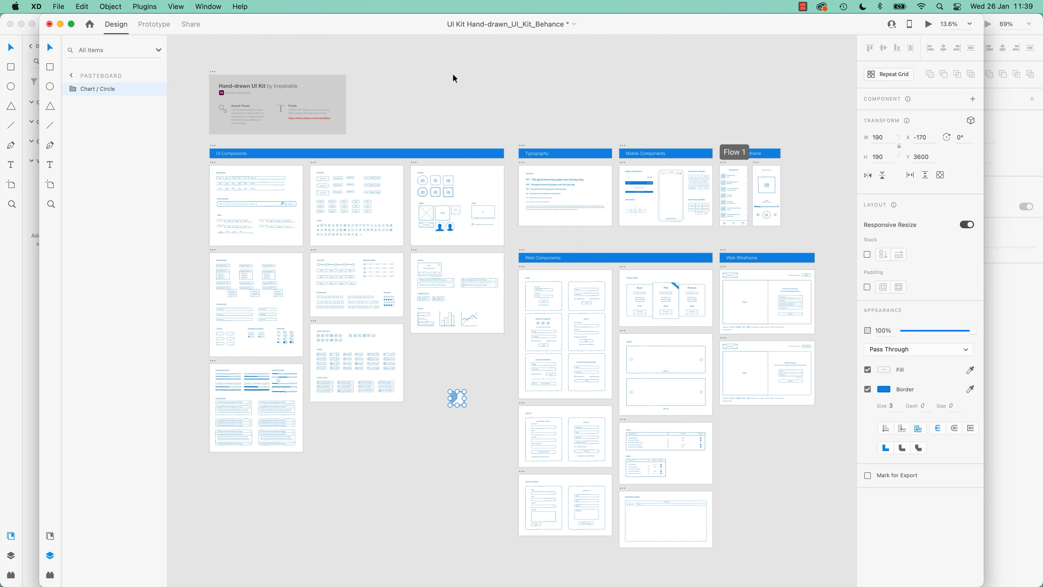
{"action": "key", "text": "super+grave"}
{"action": "key", "text": "super+grave"}
{"action": "key", "text": "super+grave"}
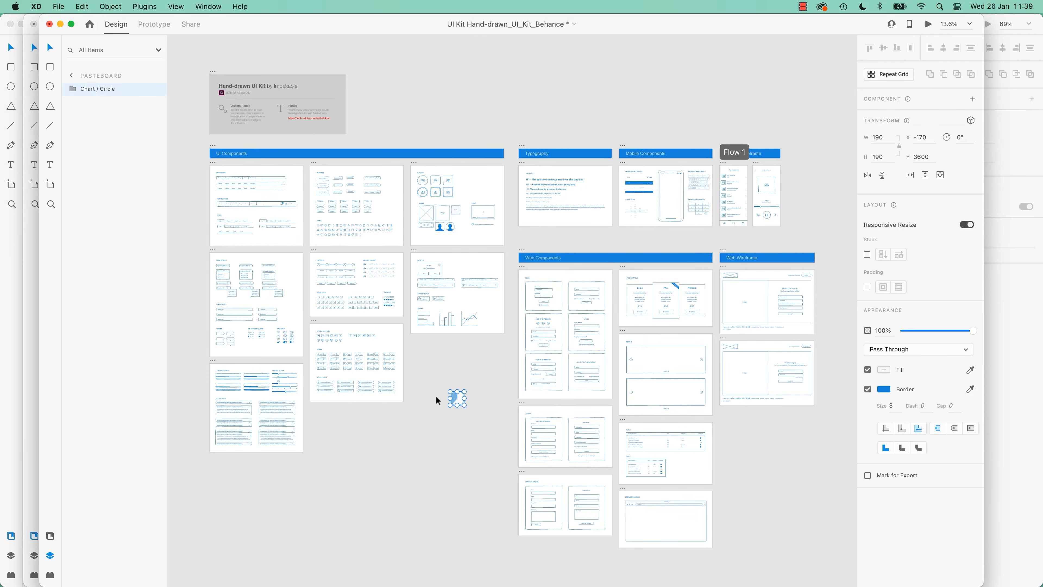
{"action": "key", "text": "super+grave"}
{"action": "key", "text": "super+v"}
{"action": "left_click_drag", "start_coordinate": [517, 305], "coordinate": [444, 463]}
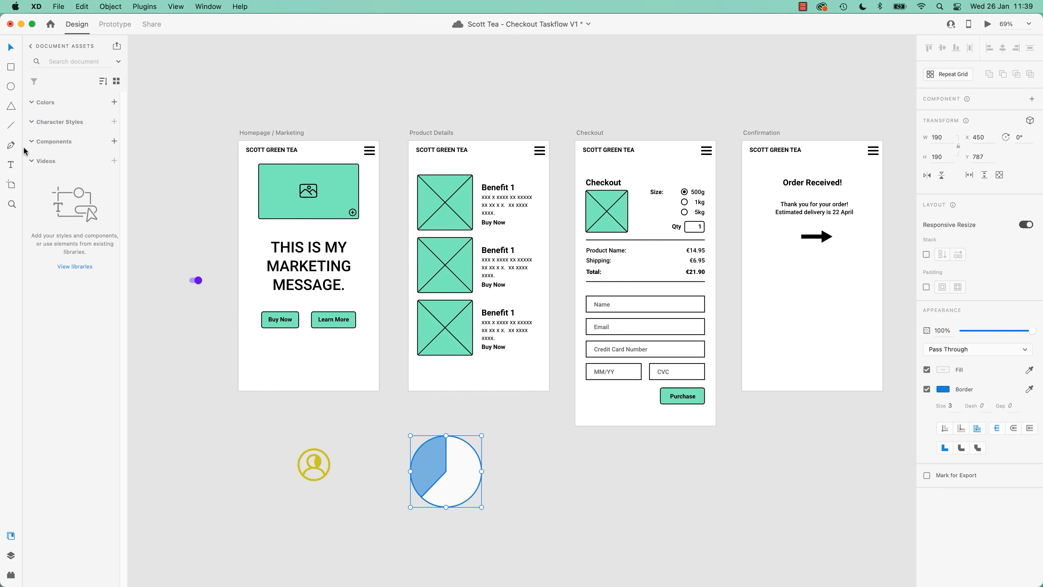
Collapse the Toggle Switch group in the layers and expand Chart / Circle and its nested group to select Path 961
{"action": "left_click", "coordinate": [11, 557]}
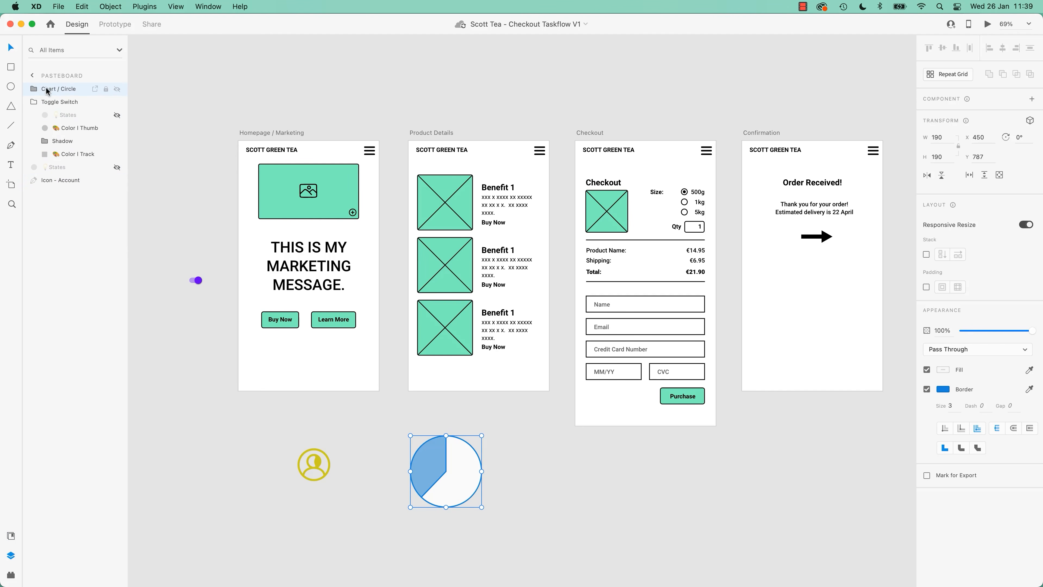
{"action": "left_click", "coordinate": [58, 107]}
{"action": "left_click", "coordinate": [35, 103]}
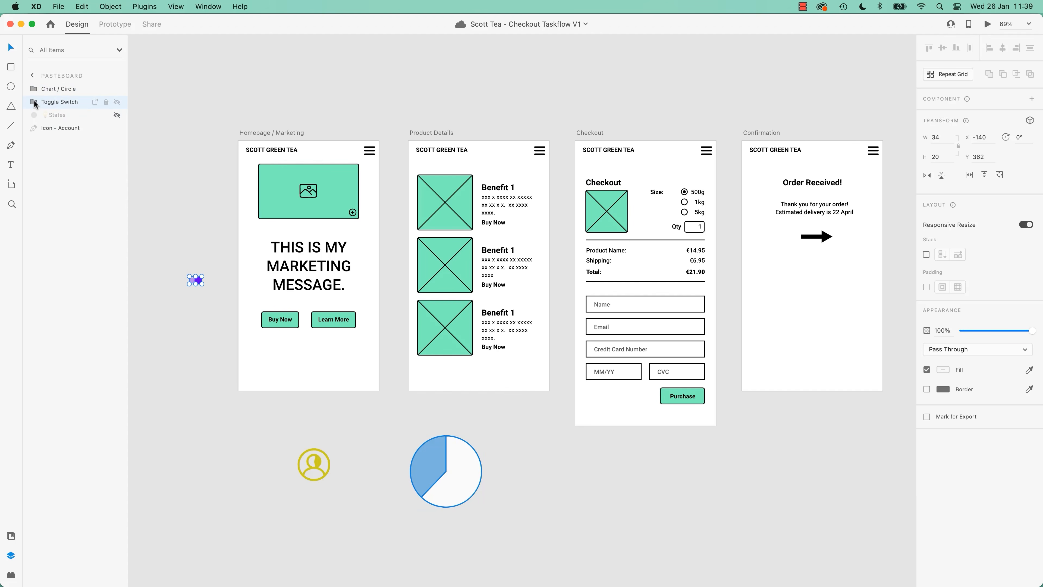
{"action": "left_click", "coordinate": [34, 89]}
{"action": "left_click", "coordinate": [45, 103]}
{"action": "left_click", "coordinate": [45, 103]}
{"action": "left_click", "coordinate": [73, 128]}
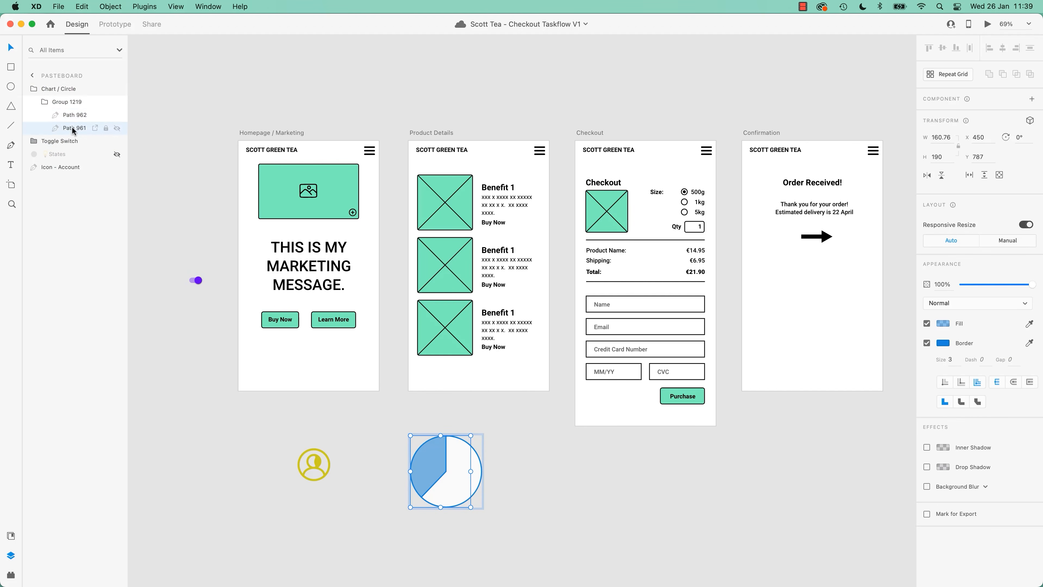
Check the parts inside the Chart / Circle group, then collapse the group and clear the selection
{"action": "left_click", "coordinate": [71, 116]}
{"action": "left_click", "coordinate": [68, 102]}
{"action": "left_click", "coordinate": [36, 89]}
{"action": "left_click", "coordinate": [33, 89]}
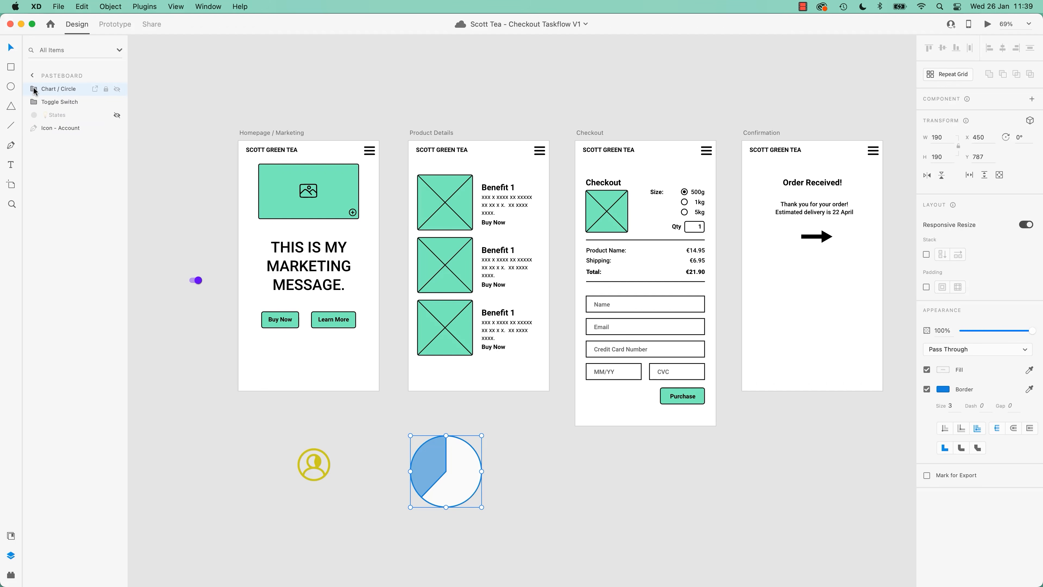
{"action": "left_click", "coordinate": [177, 164]}
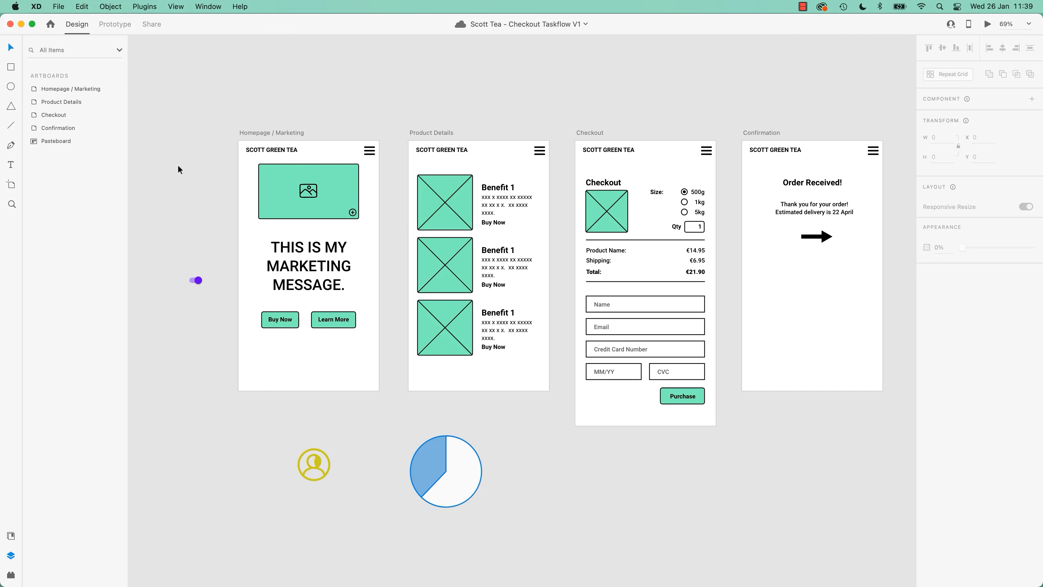
Switch to Finder, preview Icon - Account.svg, and place it with Icon - Cart1.svg on the empty pasteboard beside the Homepage / Marketing artboard
{"action": "key", "text": "super+1"}
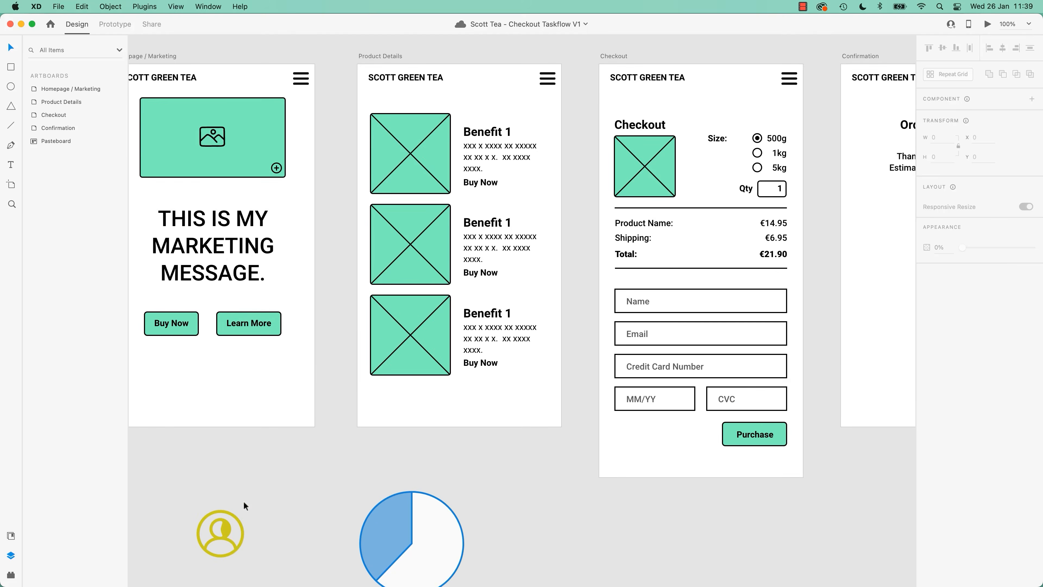
{"action": "left_click_drag", "start_coordinate": [257, 362], "coordinate": [847, 378]}
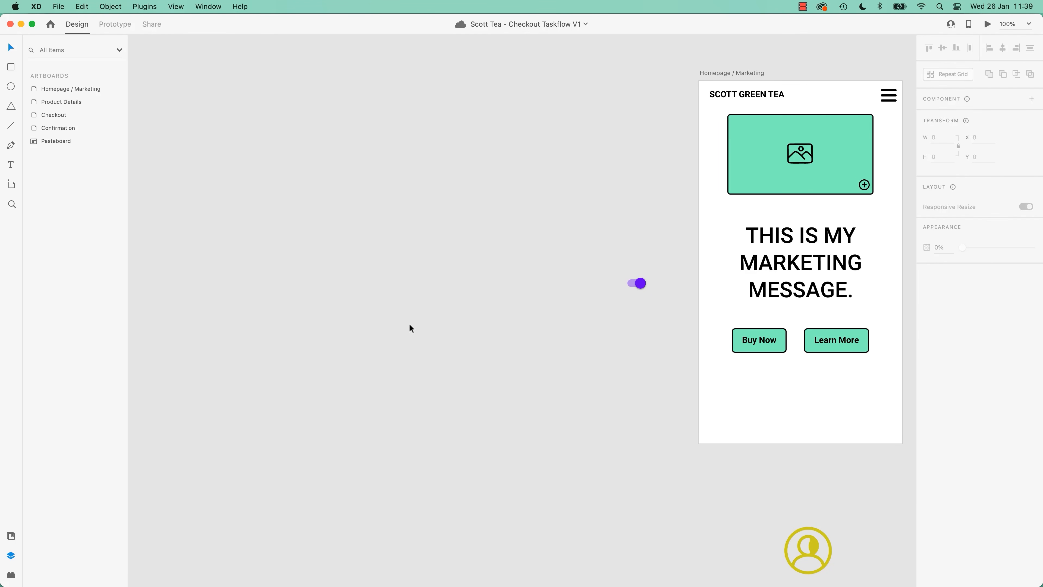
{"action": "key", "text": "super+Tab"}
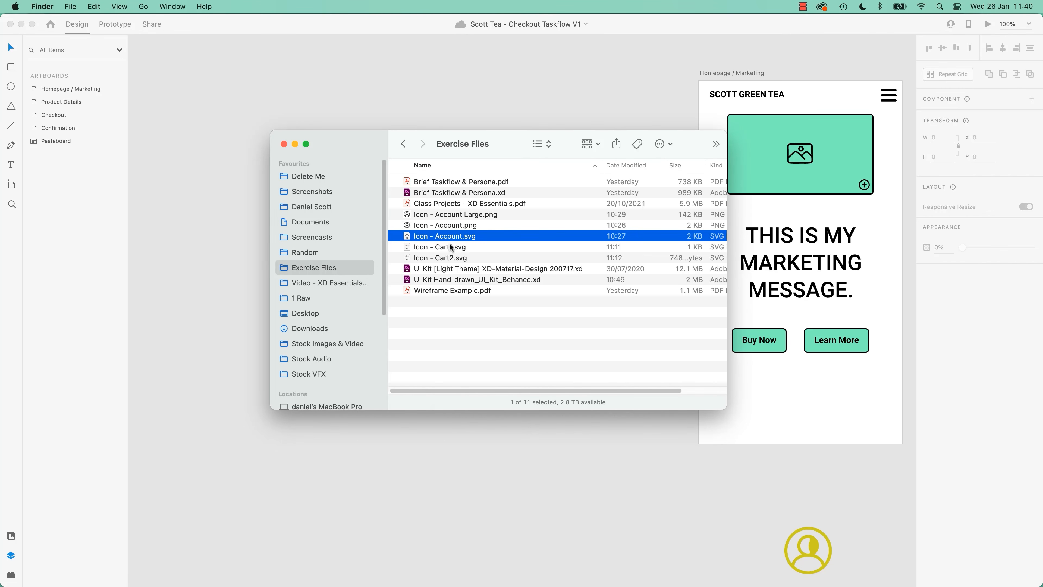
{"action": "key", "text": "space"}
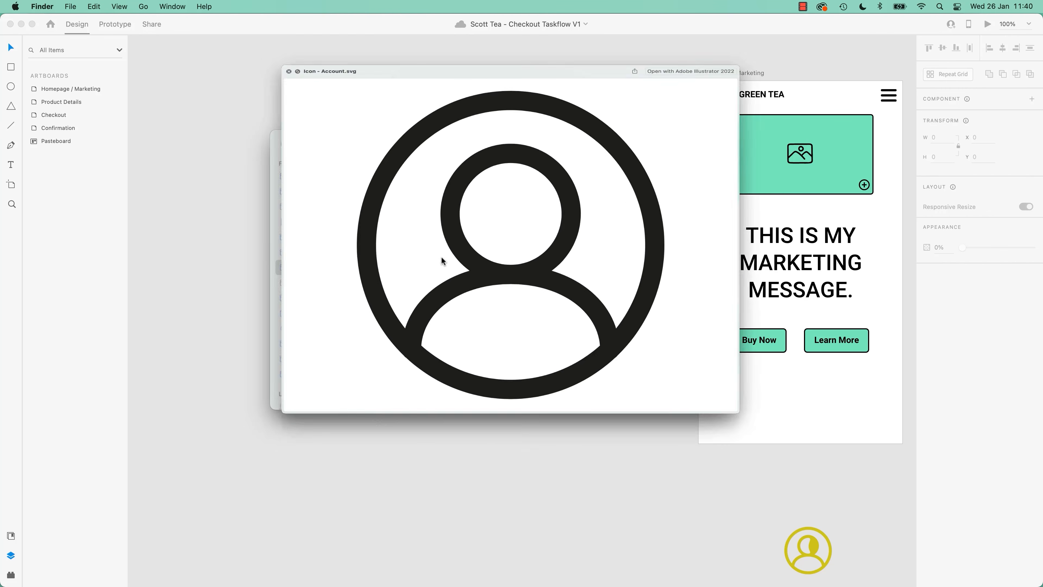
{"action": "key", "text": "space"}
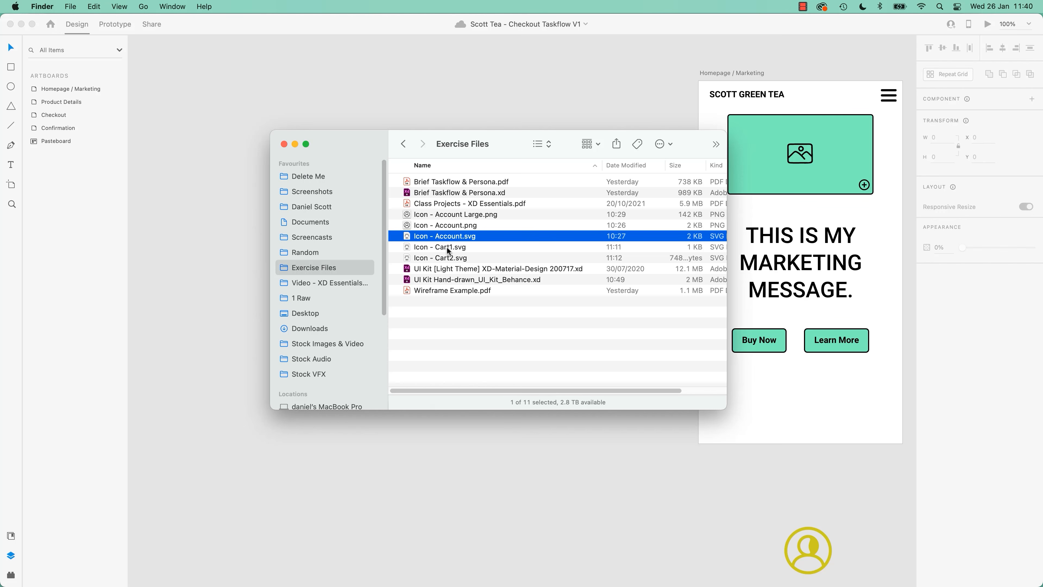
{"action": "left_click", "coordinate": [449, 247], "text": "shift"}
{"action": "left_click_drag", "start_coordinate": [449, 247], "coordinate": [202, 370]}
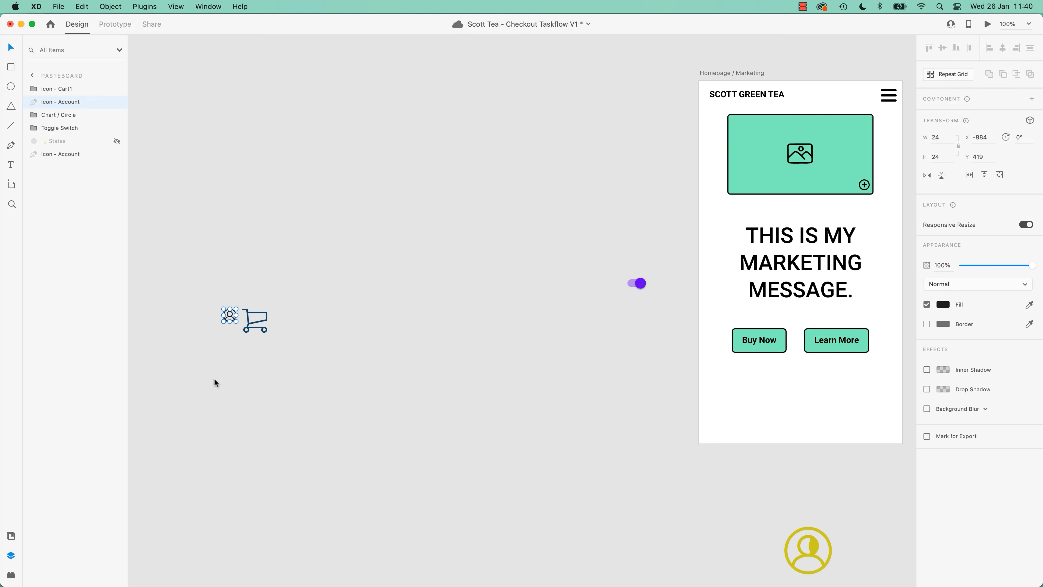
{"action": "left_click", "coordinate": [318, 373]}
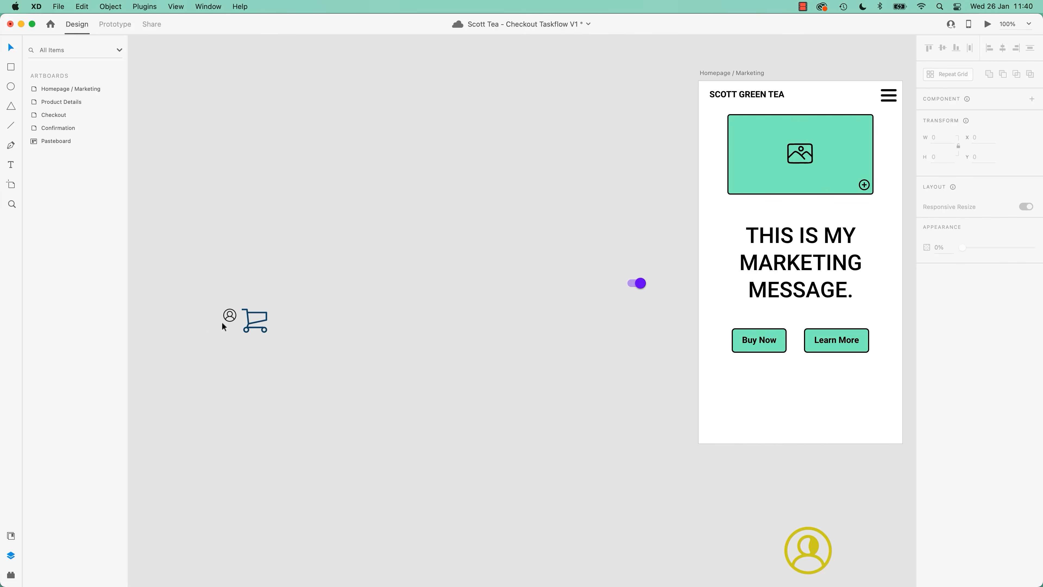
Save the document with the account and cart icons placed on the pasteboard
{"action": "key", "text": "super+2"}
{"action": "left_click_drag", "start_coordinate": [207, 322], "coordinate": [689, 346]}
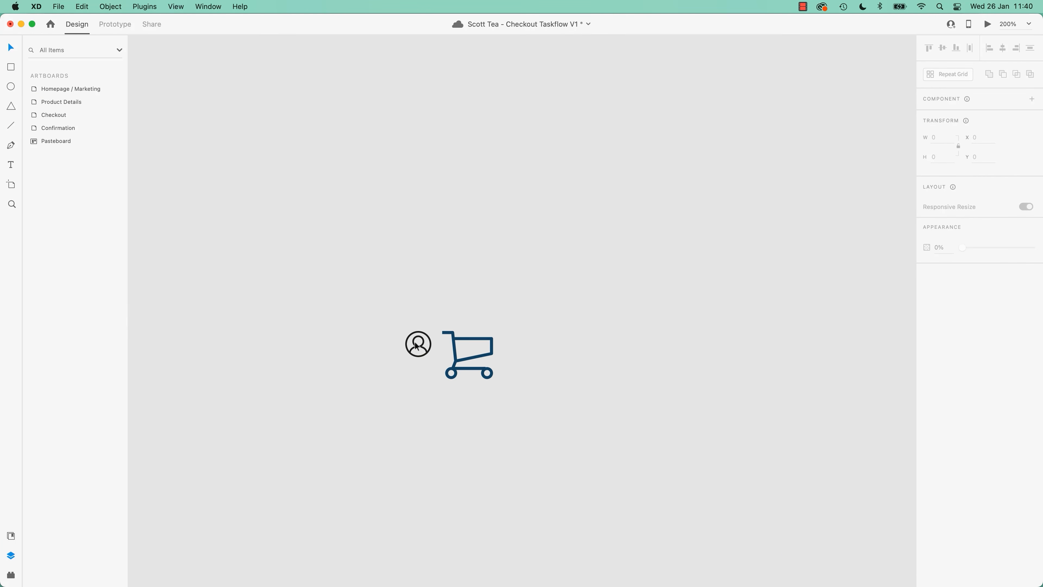
{"action": "key", "text": "super+plus"}
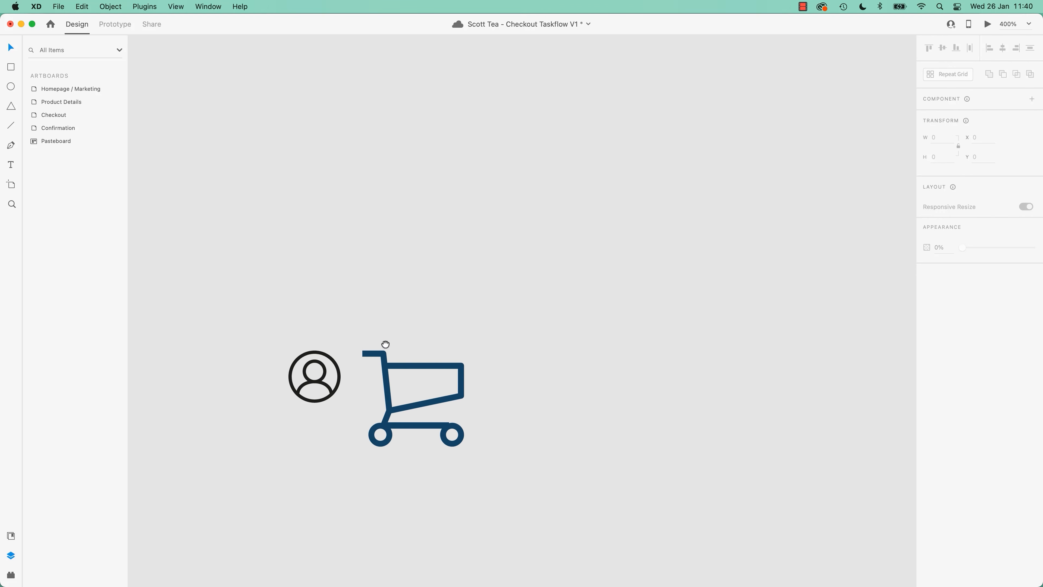
{"action": "left_click_drag", "start_coordinate": [387, 347], "coordinate": [488, 300]}
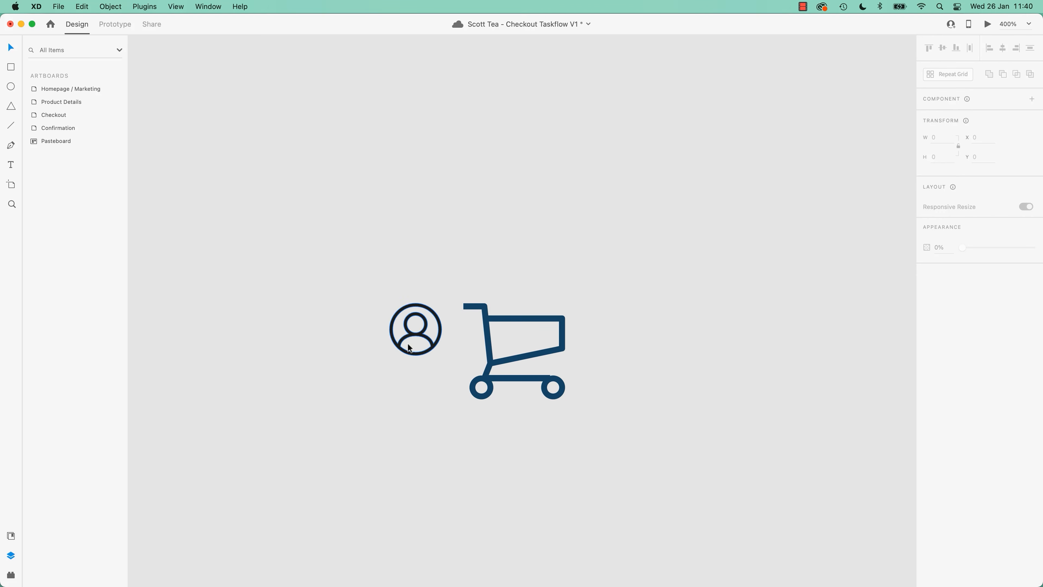
{"action": "key", "text": "super+s"}
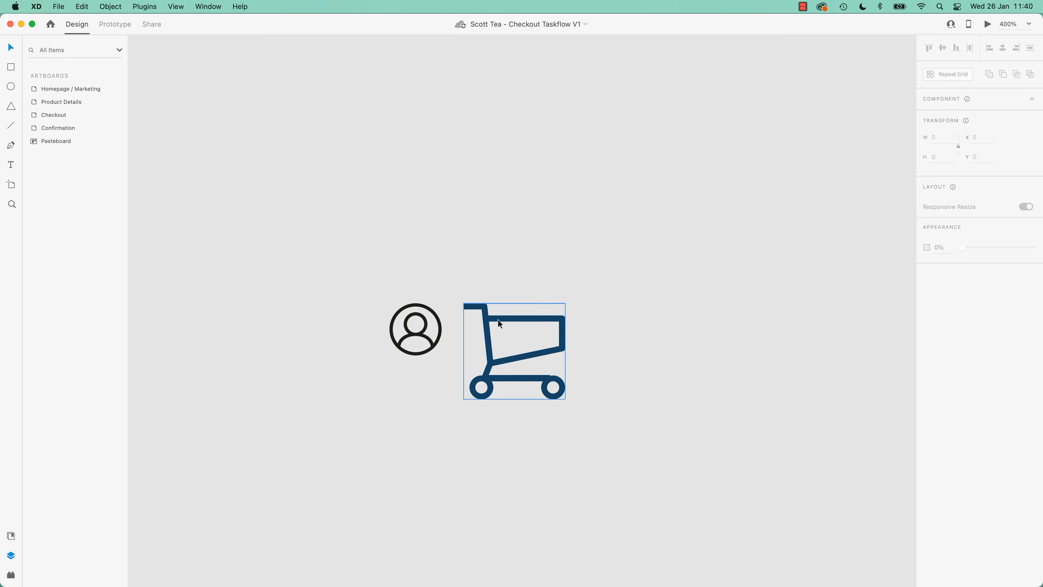
Scale the cart icon down proportionally to about 6.61 wide by 6.24 high
{"action": "left_click", "coordinate": [423, 335]}
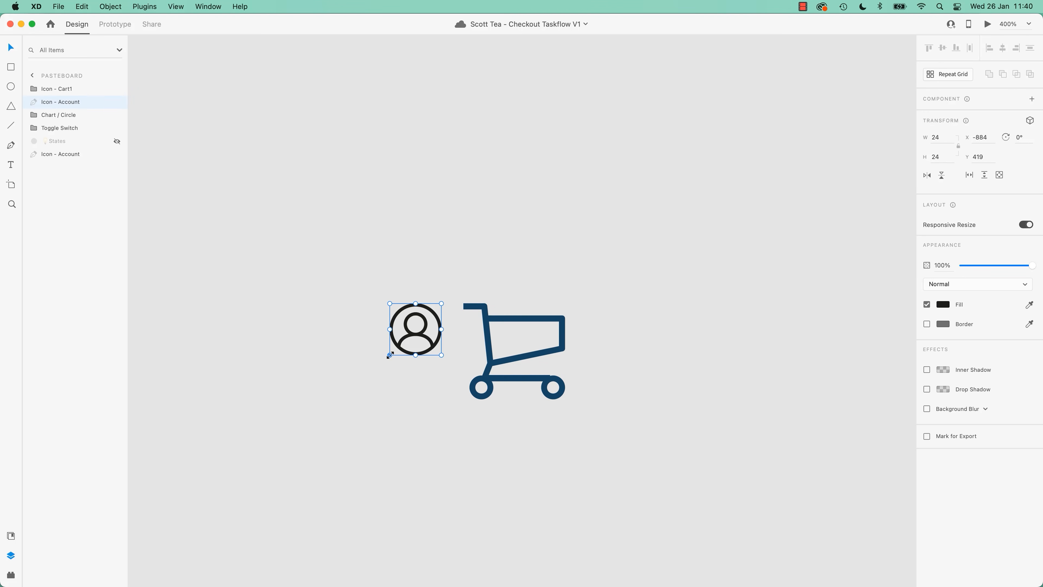
{"action": "left_click", "coordinate": [519, 338]}
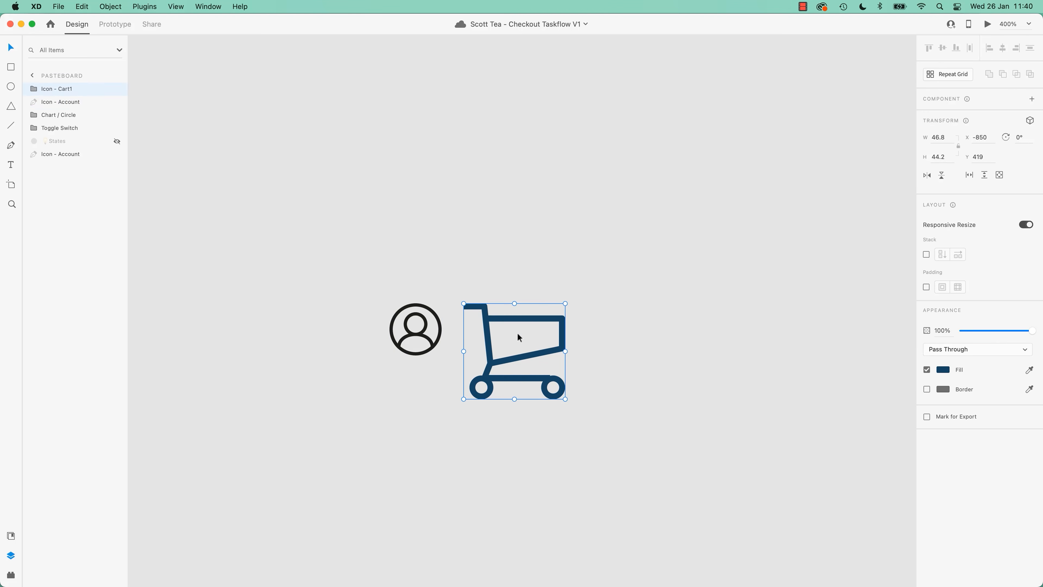
{"action": "left_click_drag", "start_coordinate": [566, 400], "coordinate": [478, 332]}
Examine the small cart icon up close, including its nested Icon-Cart group and the commands available for ungrouping it
{"action": "key", "text": "super+equal"}
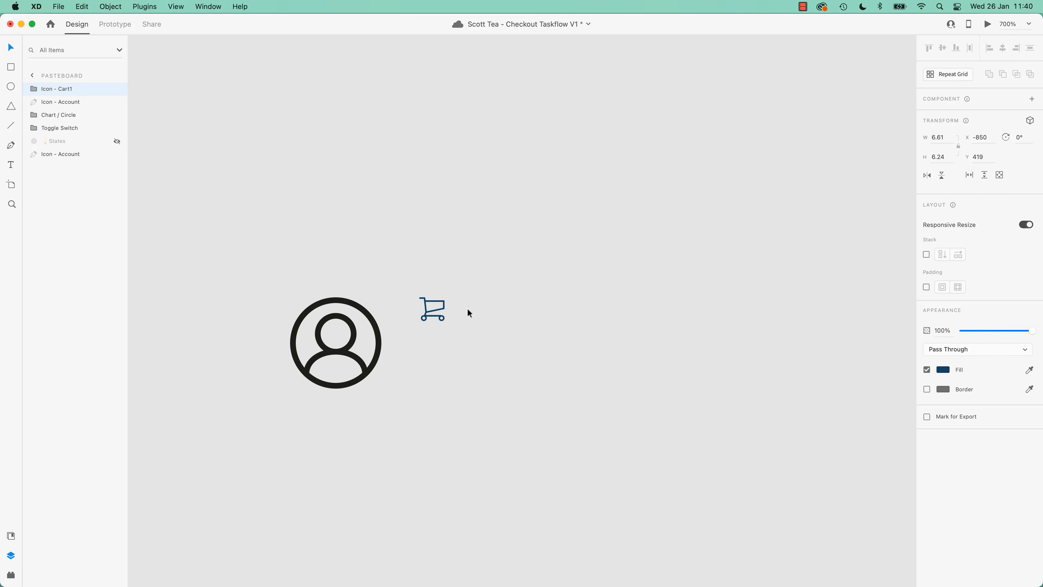
{"action": "key", "text": "super+equal"}
{"action": "key", "text": "super+equal"}
{"action": "left_click_drag", "start_coordinate": [468, 307], "coordinate": [559, 301]}
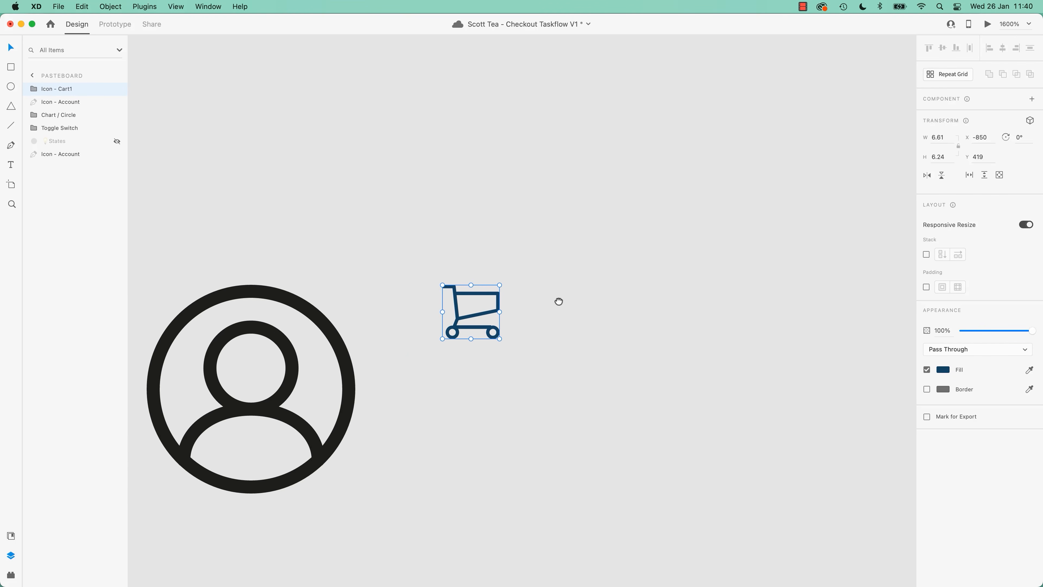
{"action": "left_click", "coordinate": [491, 363]}
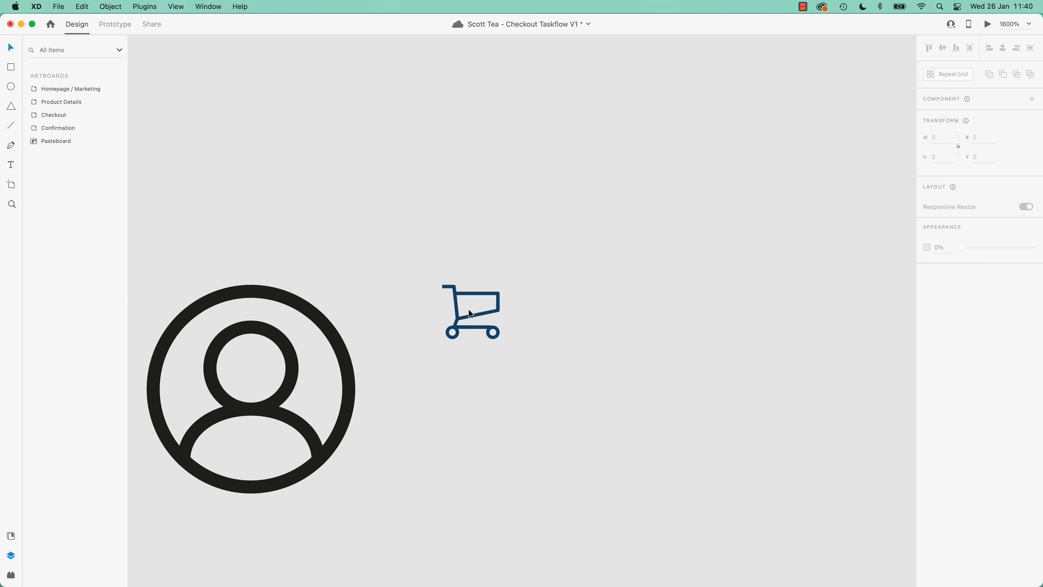
{"action": "key", "text": "super+equal"}
{"action": "key", "text": "super+equal"}
{"action": "left_click_drag", "start_coordinate": [424, 307], "coordinate": [635, 291]}
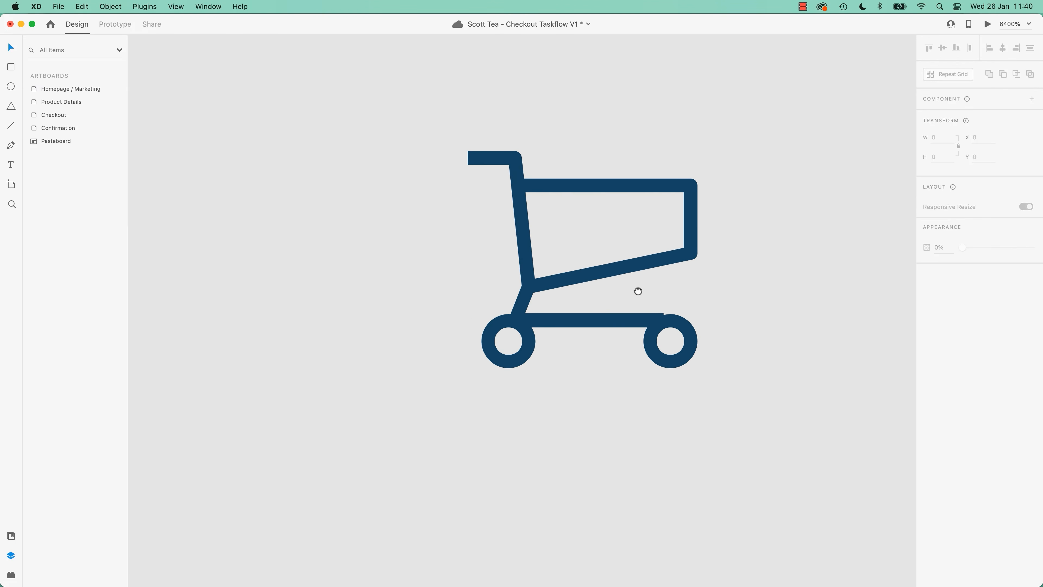
{"action": "double_click", "coordinate": [661, 319]}
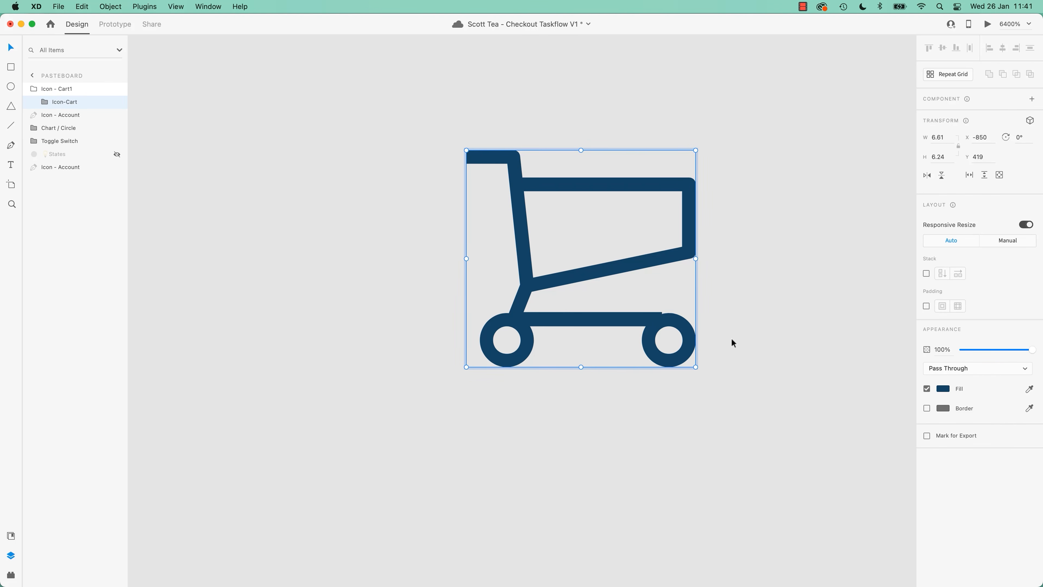
{"action": "left_click", "coordinate": [744, 344]}
{"action": "left_click", "coordinate": [666, 327]}
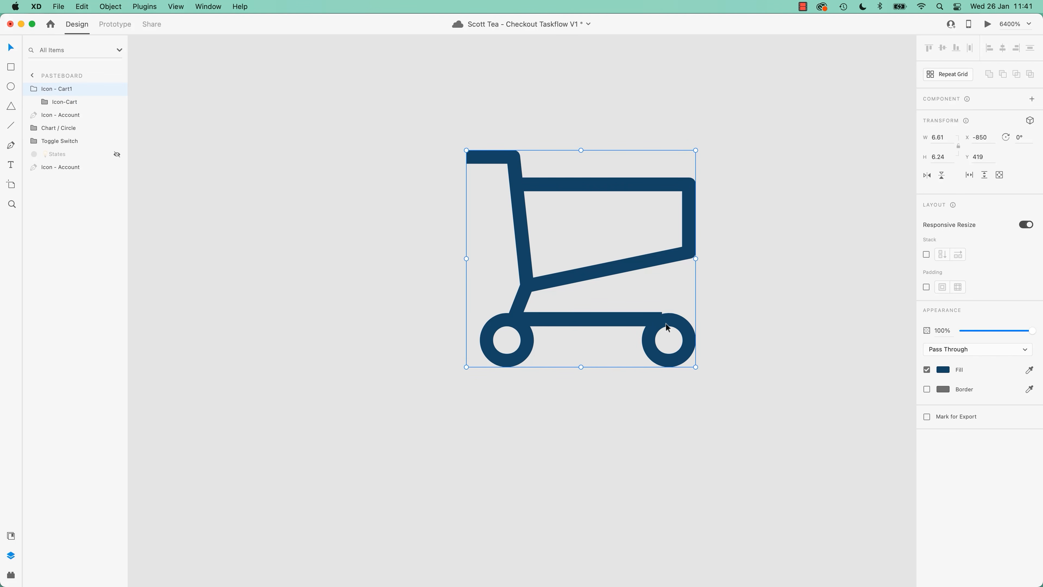
{"action": "right_click", "coordinate": [666, 322]}
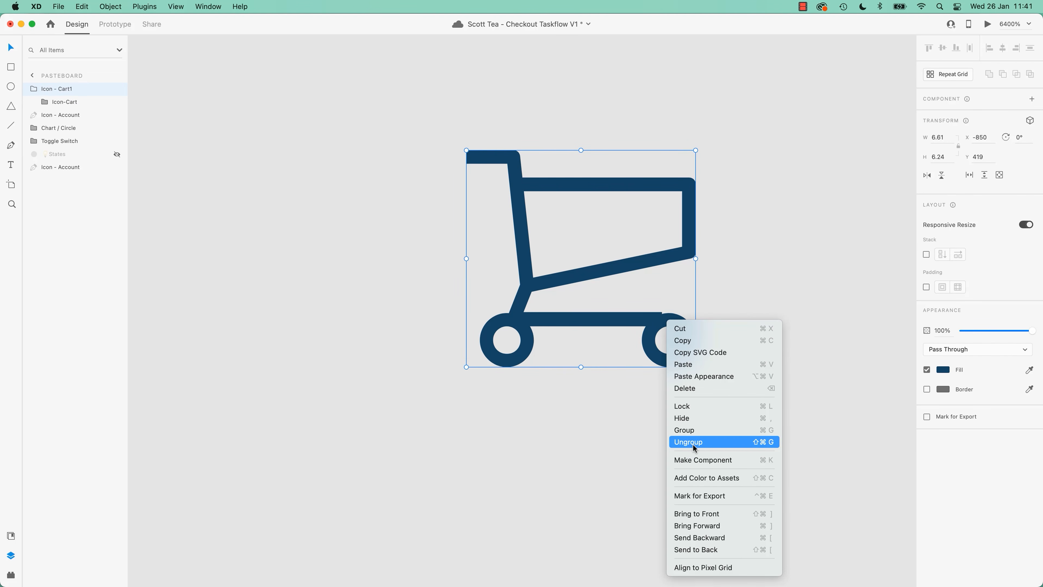
{"action": "left_click", "coordinate": [581, 426]}
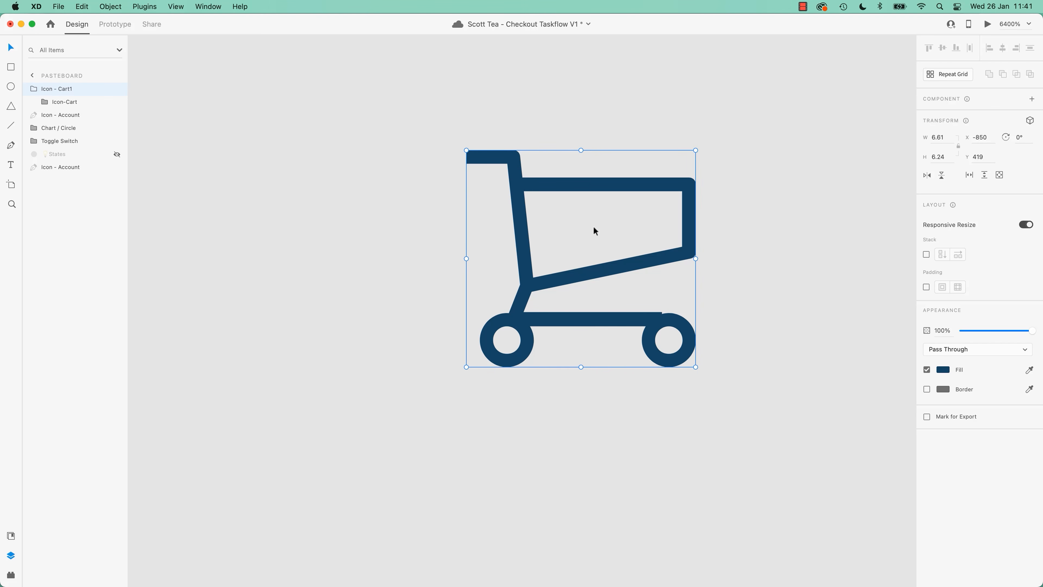
Move the cart's front wheel, Fill-112, one unit left inside the nested Icon-Cart group
{"action": "double_click", "coordinate": [680, 324]}
{"action": "double_click", "coordinate": [679, 325]}
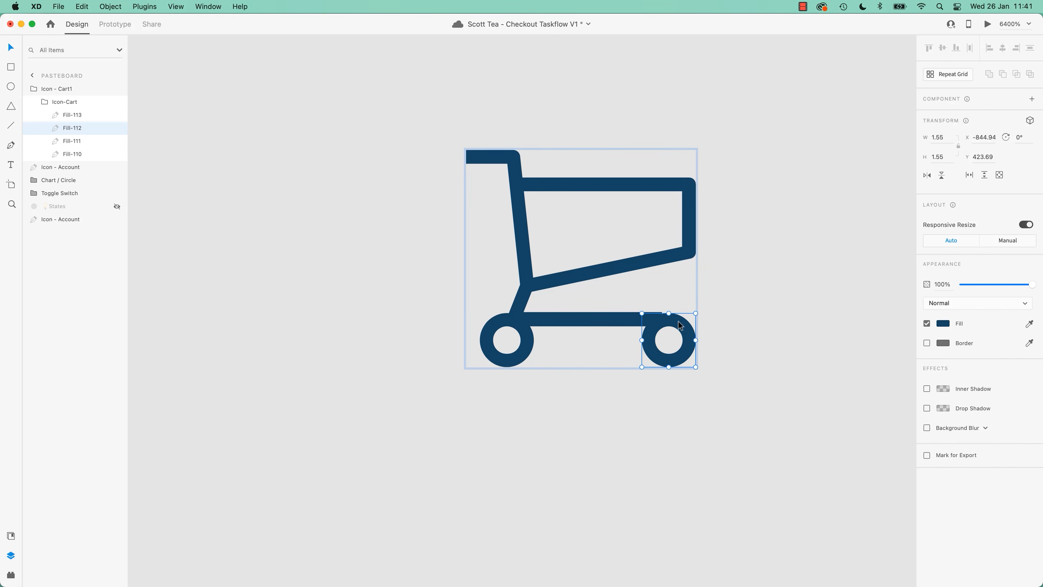
{"action": "key", "text": "Left"}
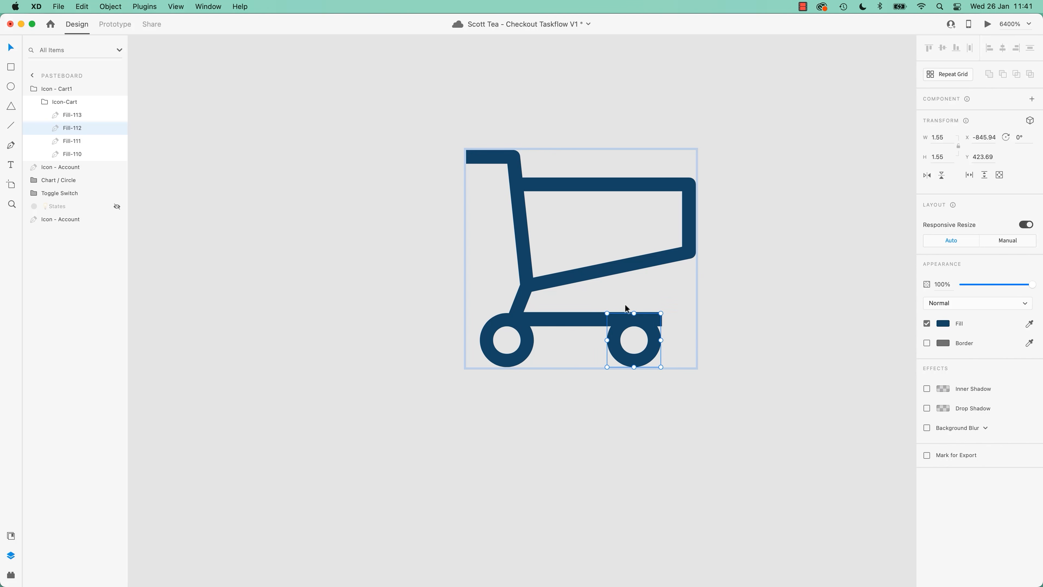
{"action": "left_click", "coordinate": [801, 247]}
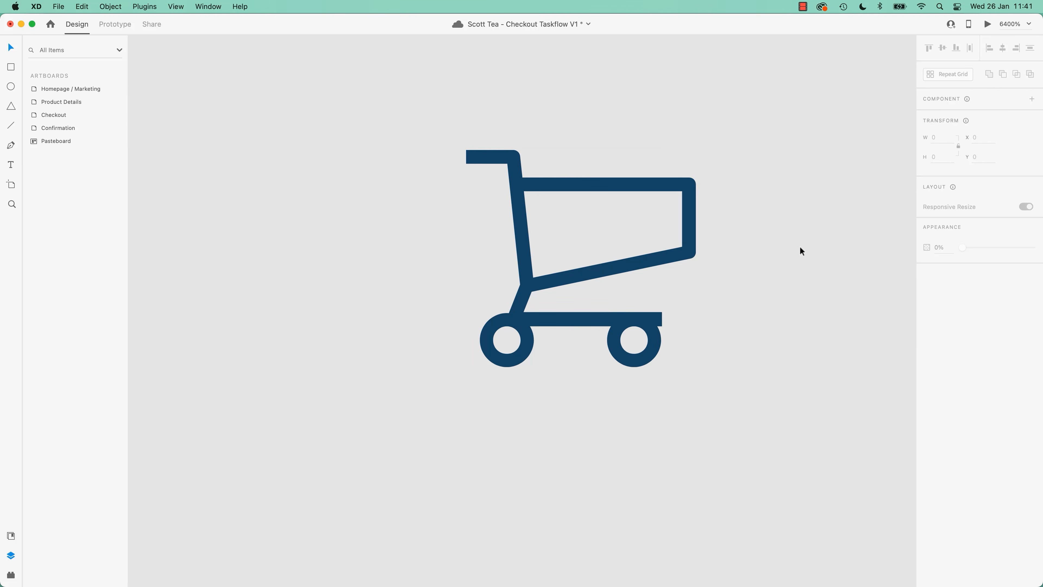
Select the wheel Fill-112 inside the cart icon's nested group and save the document
{"action": "left_click", "coordinate": [660, 253]}
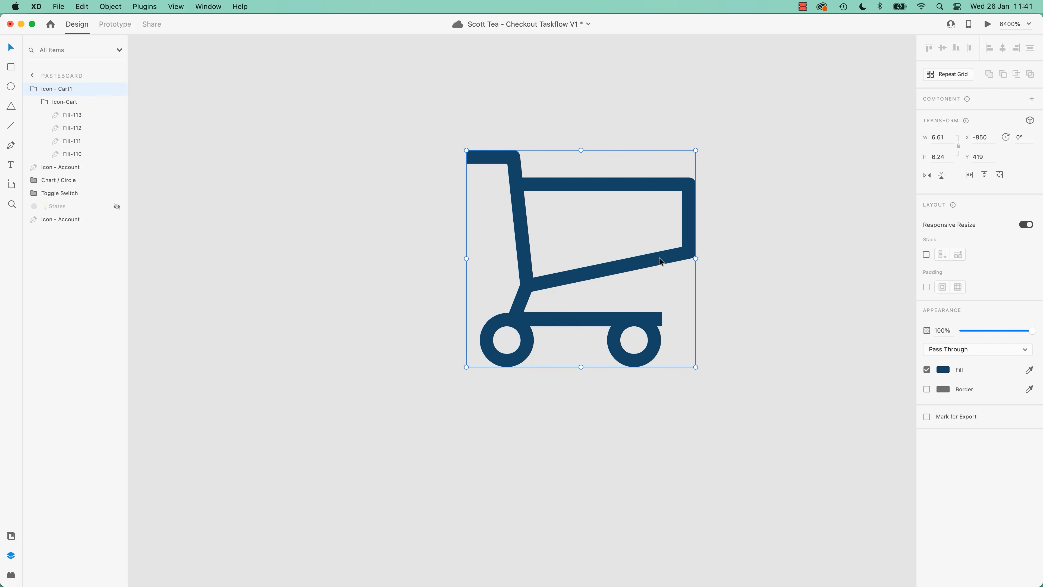
{"action": "double_click", "coordinate": [653, 342]}
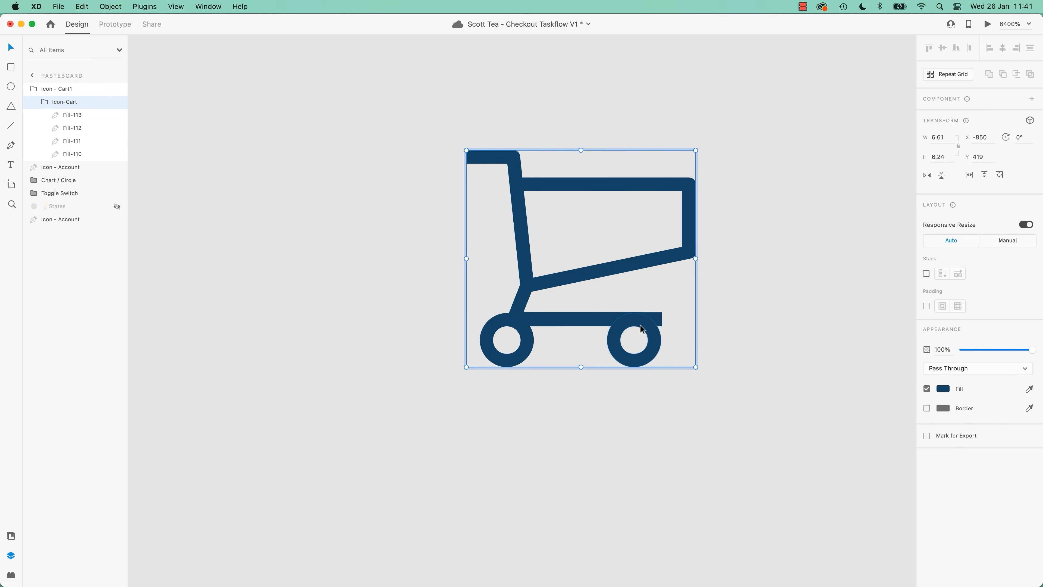
{"action": "left_click", "coordinate": [653, 336]}
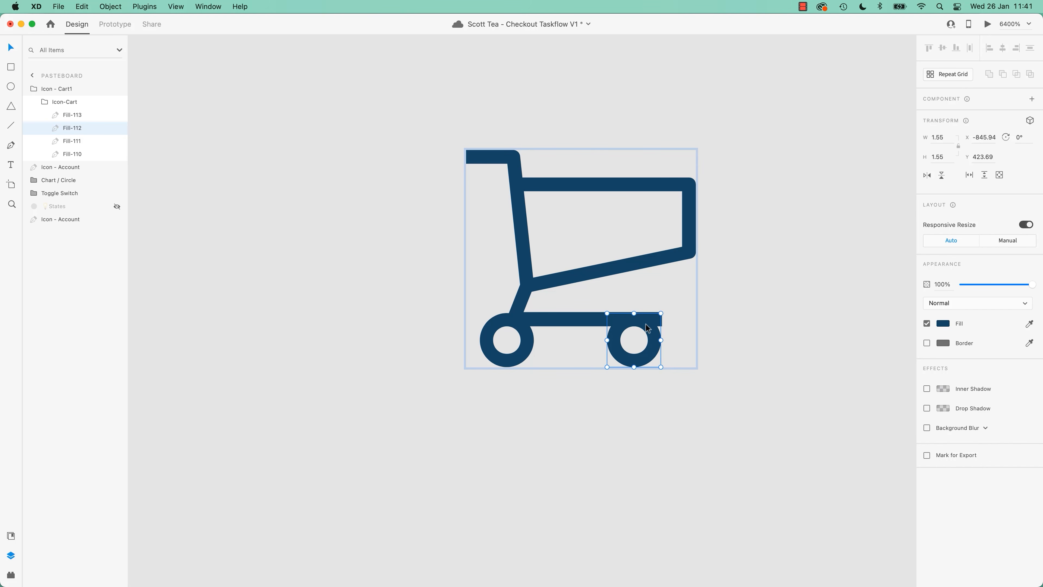
{"action": "key", "text": "super+s"}
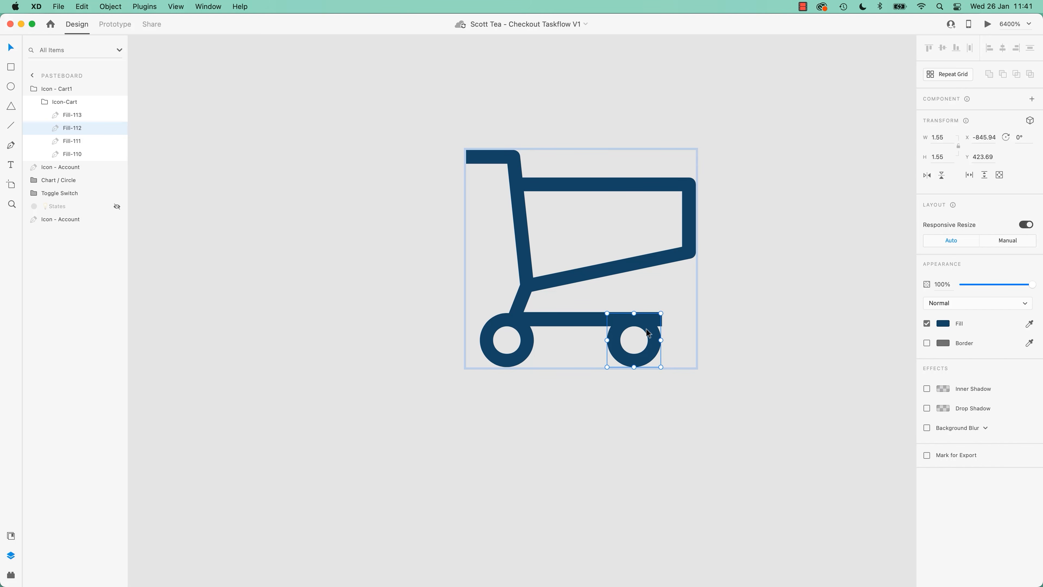
Move the cart's front wheel back to X -844.94 at the end of the lower bar and clear the selection
{"action": "left_click_drag", "start_coordinate": [649, 333], "coordinate": [673, 336]}
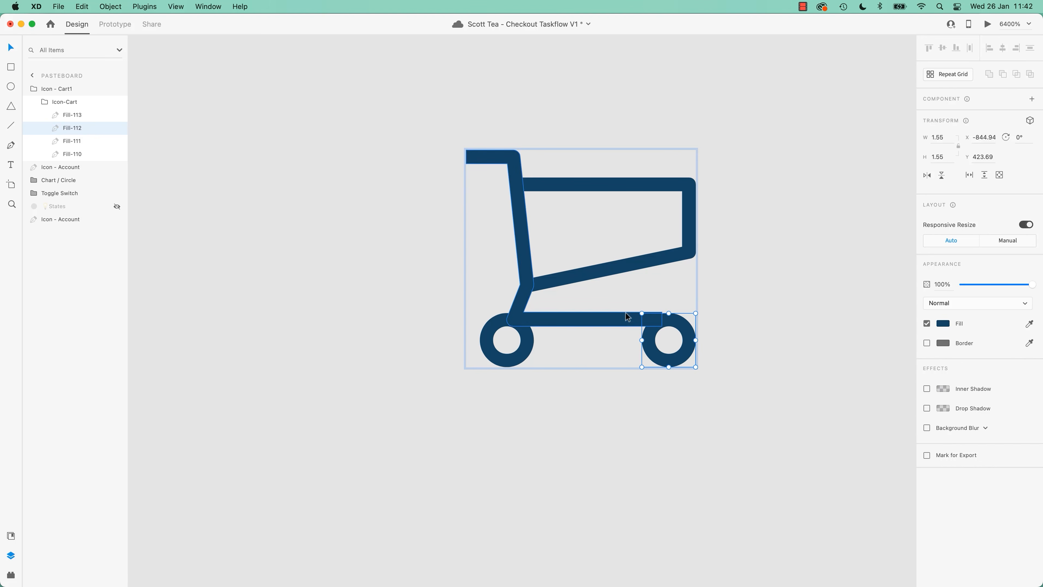
{"action": "mouse_move", "coordinate": [688, 333]}
{"action": "left_mouse_down"}
{"action": "mouse_move", "coordinate": [639, 333]}
{"action": "mouse_move", "coordinate": [672, 334]}
{"action": "left_mouse_up"}
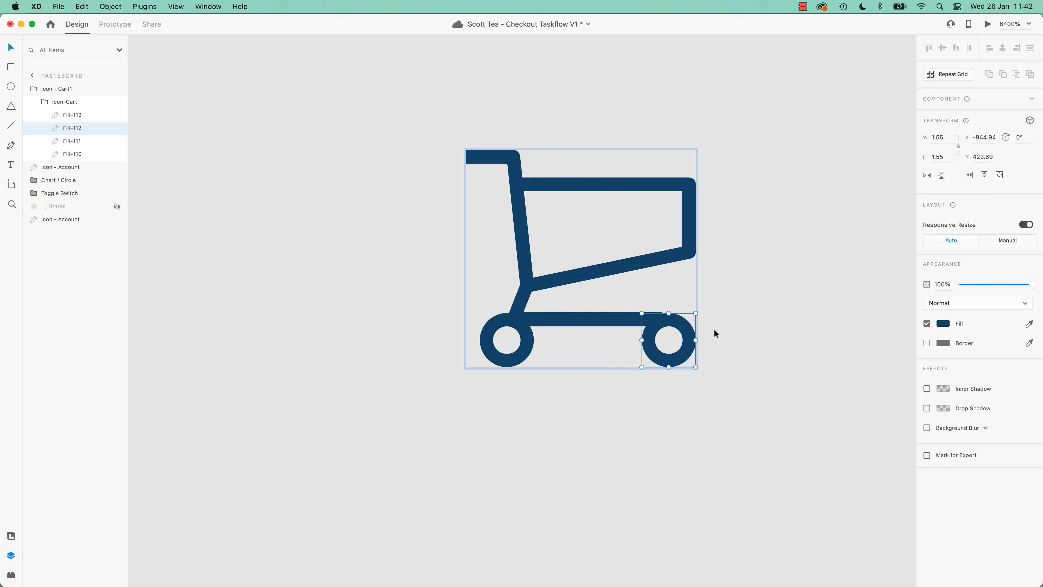
{"action": "left_click", "coordinate": [725, 293]}
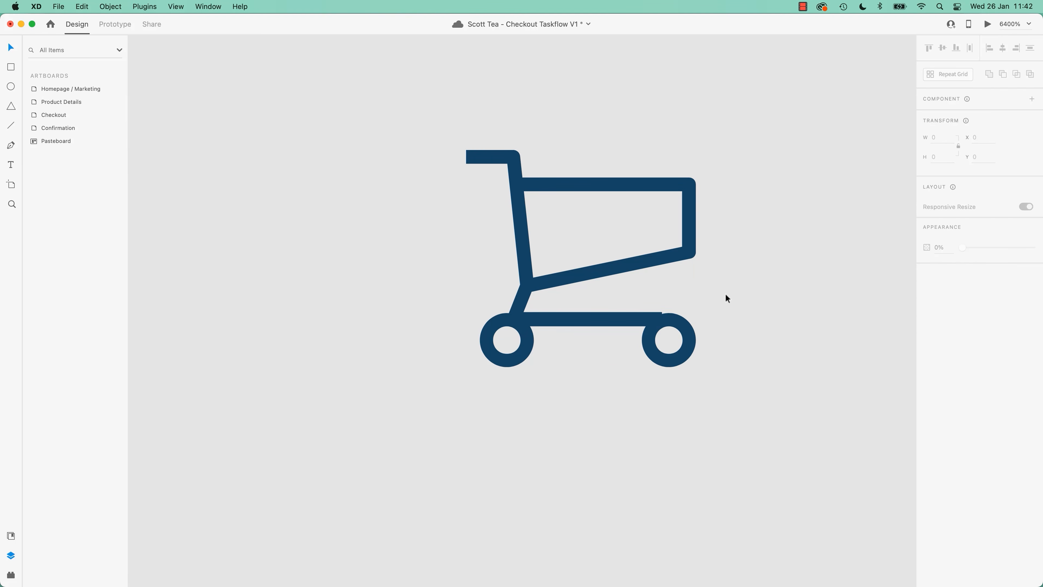
Select the account and cart icons together and scale both up proportionally about their shared centre
{"action": "key", "text": "super+minus"}
{"action": "key", "text": "super+minus"}
{"action": "key", "text": "super+minus"}
{"action": "key", "text": "super+minus"}
{"action": "key", "text": "super+minus"}
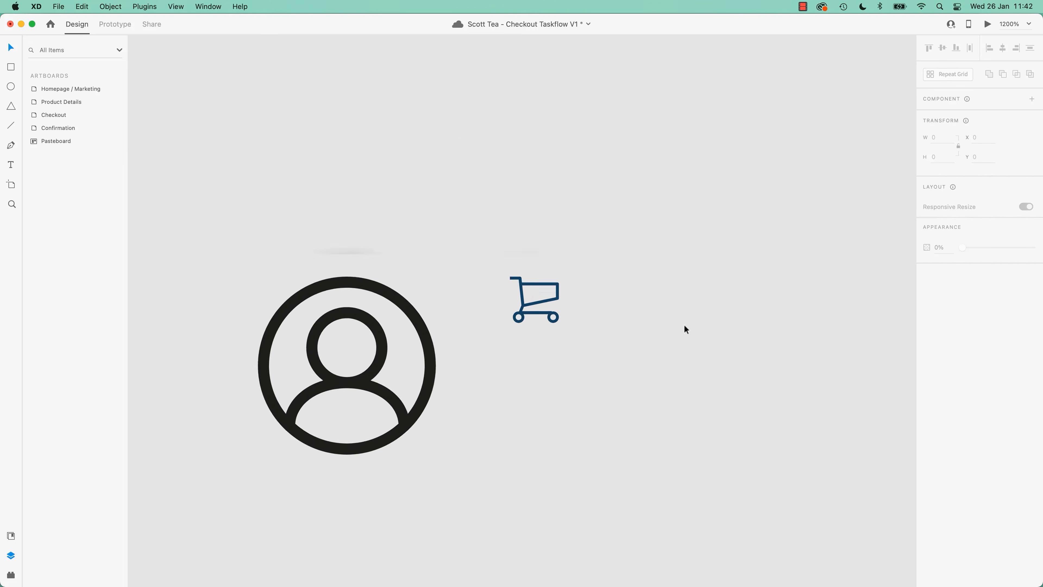
{"action": "left_click_drag", "start_coordinate": [328, 207], "coordinate": [561, 418]}
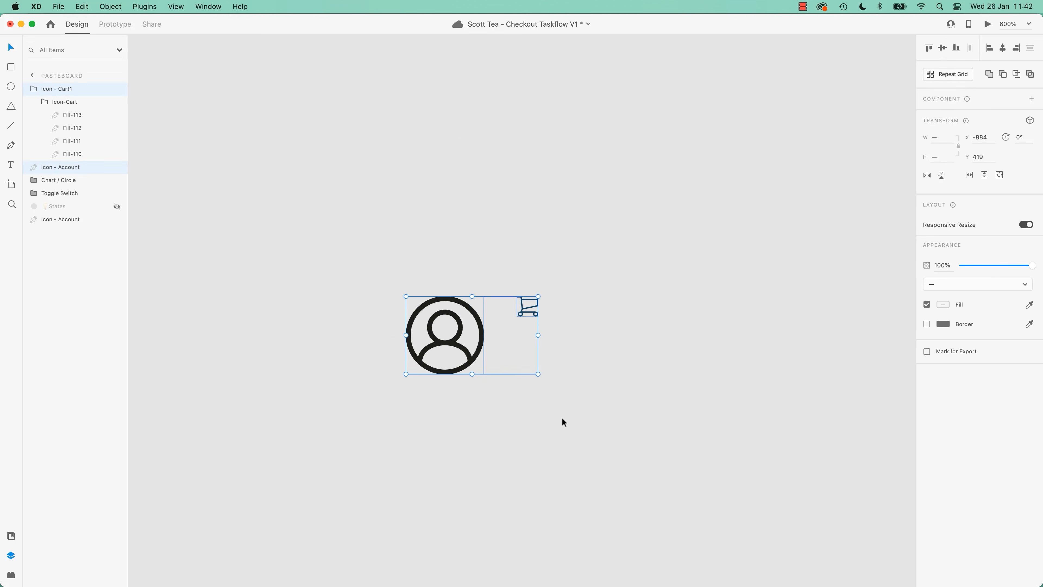
{"action": "key", "text": "super+minus"}
{"action": "key", "text": "super+minus"}
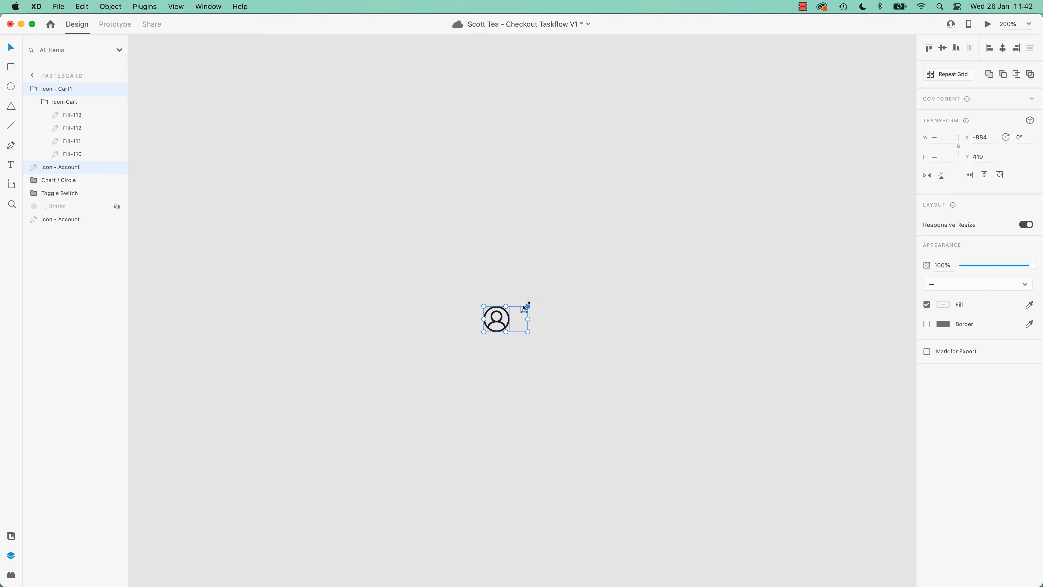
{"action": "left_click_drag", "start_coordinate": [528, 306], "coordinate": [713, 181]}
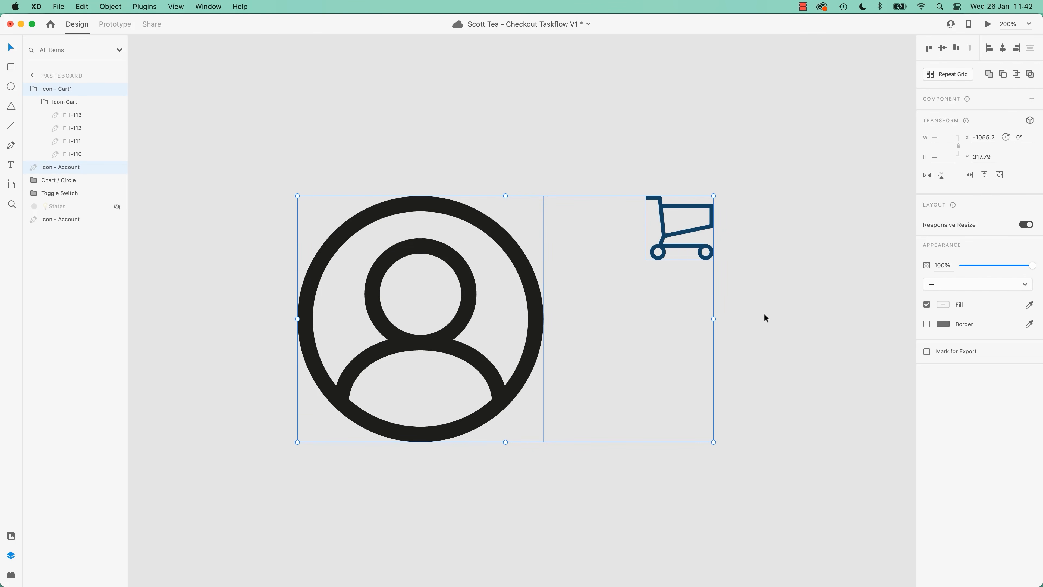
Enlarge only the cart icon to about 223 × 211, place it beside the account icon with a gap, and clear the selection
{"action": "left_click", "coordinate": [776, 298]}
{"action": "left_click", "coordinate": [687, 237]}
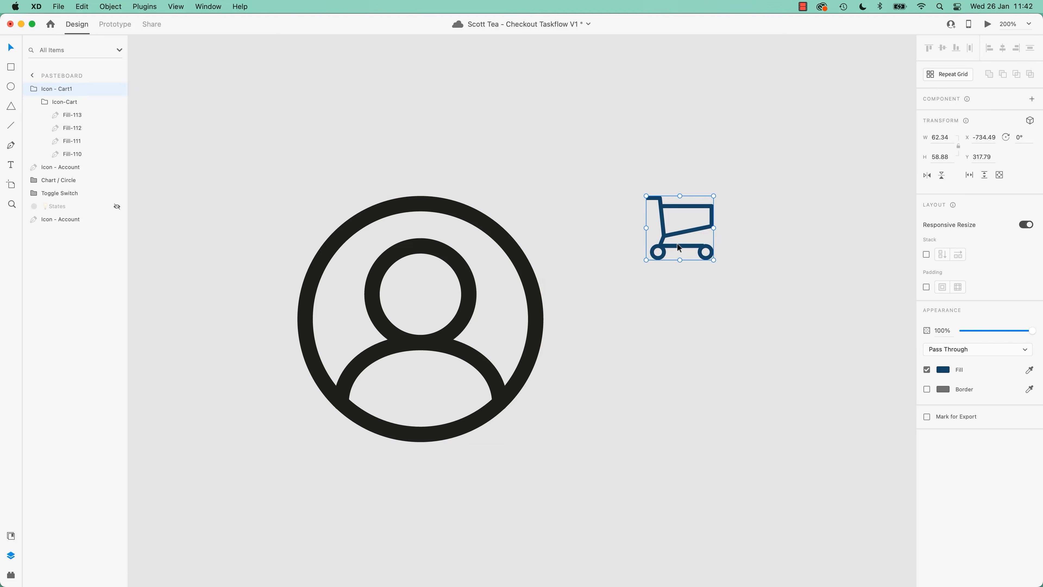
{"action": "left_click_drag", "start_coordinate": [647, 262], "coordinate": [623, 274]}
{"action": "left_click_drag", "start_coordinate": [495, 362], "coordinate": [503, 376]}
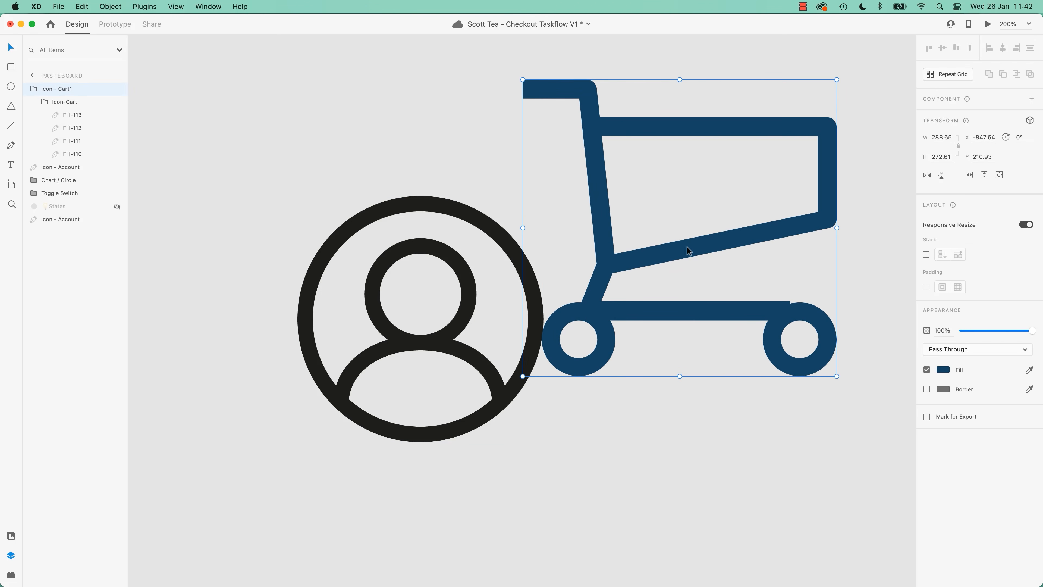
{"action": "left_click_drag", "start_coordinate": [838, 80], "coordinate": [762, 135]}
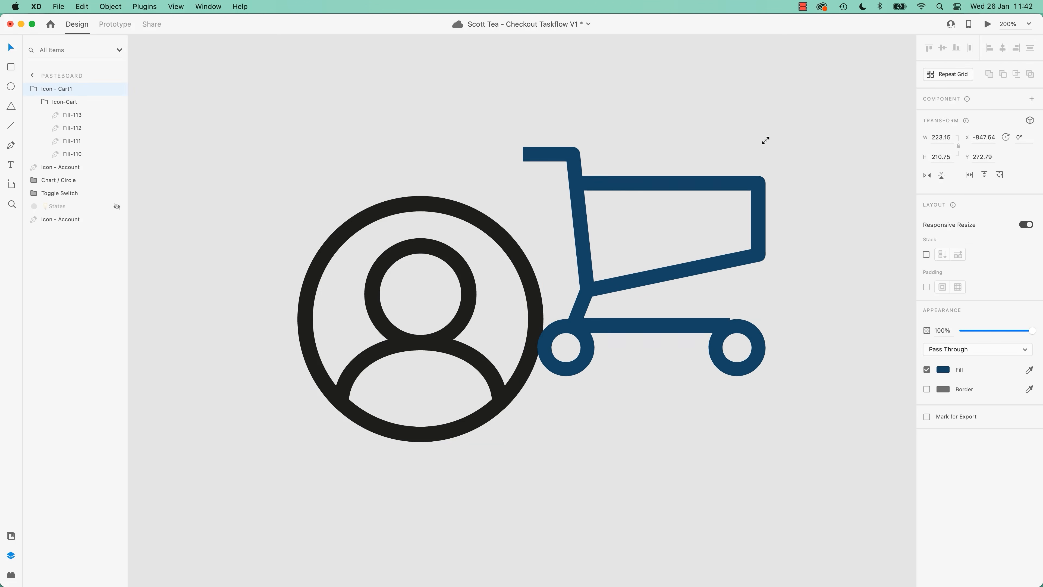
{"action": "left_click_drag", "start_coordinate": [684, 190], "coordinate": [755, 243]}
{"action": "left_click", "coordinate": [682, 152]}
{"action": "left_click", "coordinate": [707, 240]}
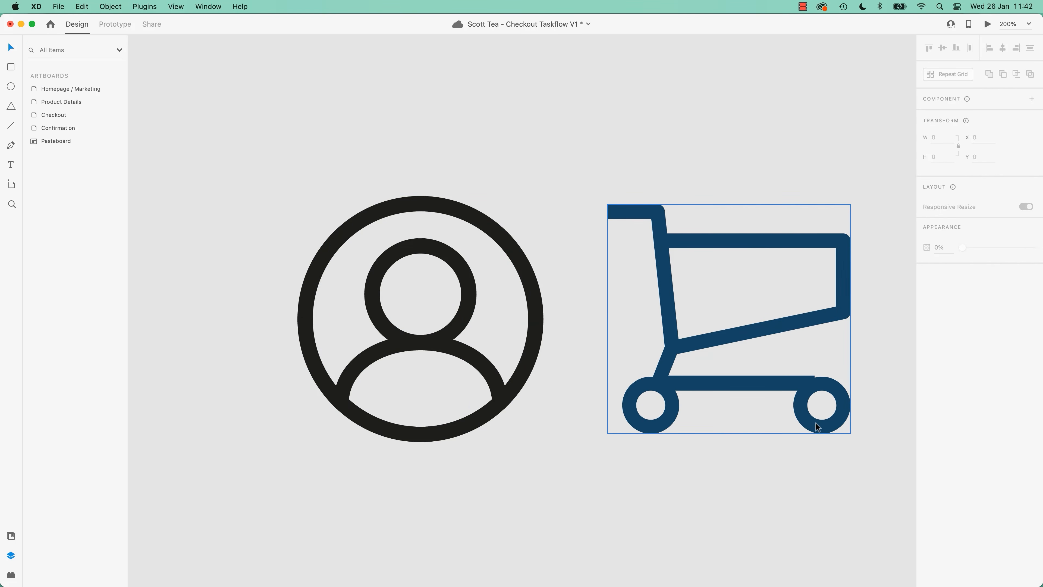
Move the cart's front wheel, Fill-112, inside the nested group to X -604.45 at the lower bar's end
{"action": "double_click", "coordinate": [815, 428]}
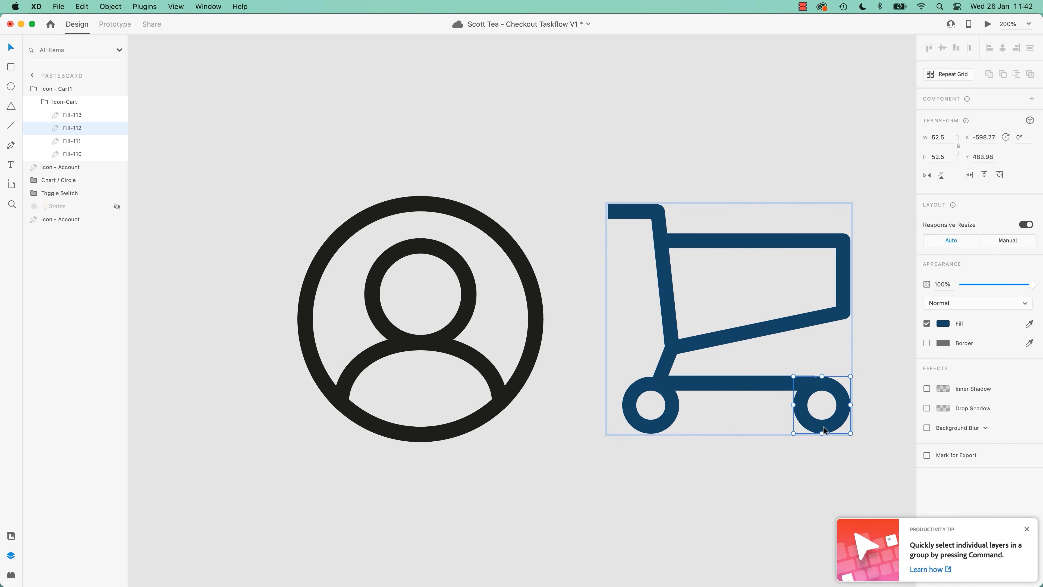
{"action": "left_click_drag", "start_coordinate": [823, 430], "coordinate": [818, 426]}
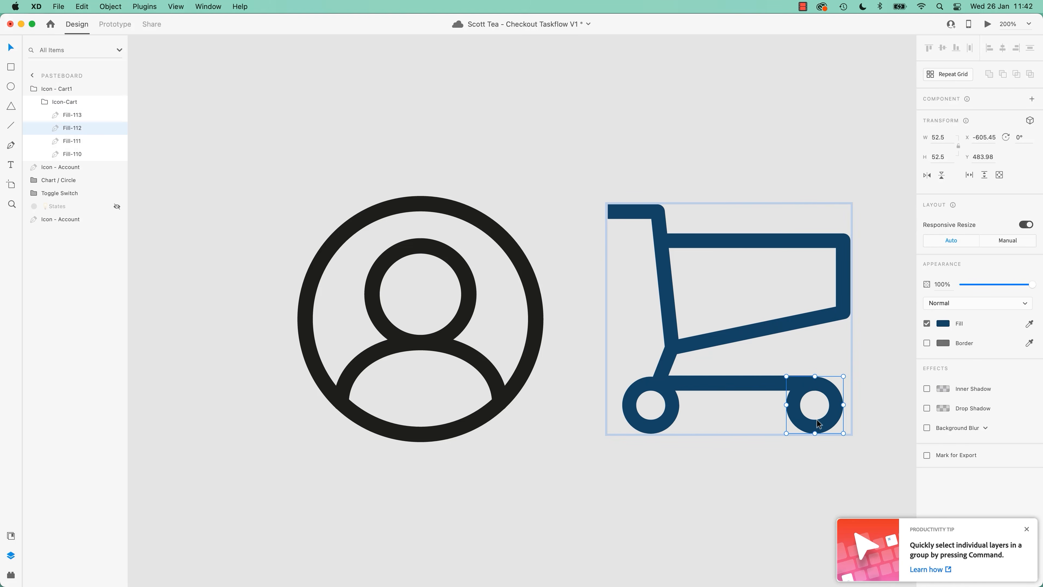
{"action": "key", "text": "super+plus"}
{"action": "key", "text": "super+plus"}
{"action": "key", "text": "super+plus"}
{"action": "left_click_drag", "start_coordinate": [831, 412], "coordinate": [164, 269]}
{"action": "left_click_drag", "start_coordinate": [552, 346], "coordinate": [555, 344]}
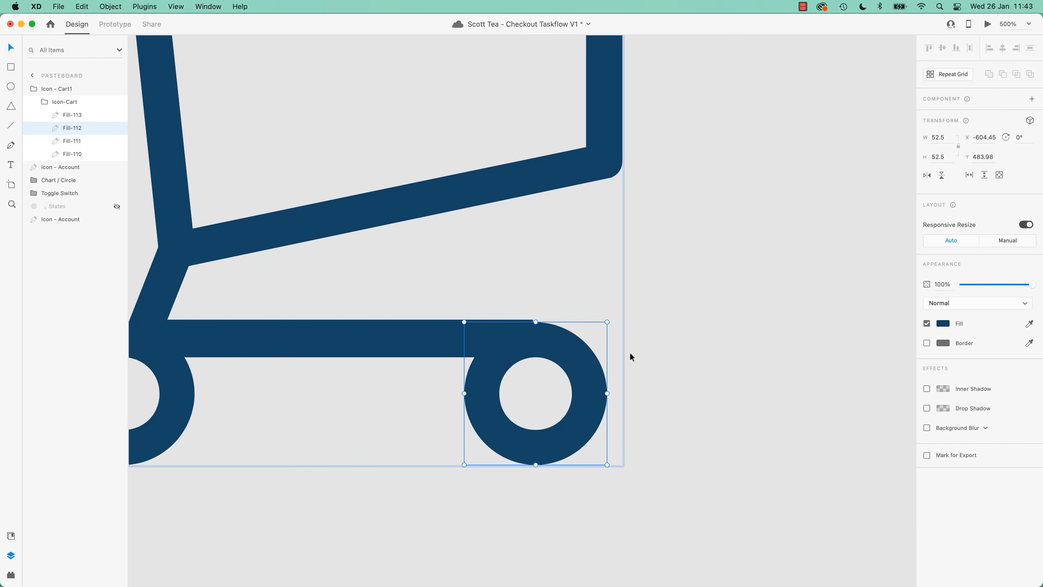
Nudge the front wheel slightly up and left until it sits flush with the lower bar's top edge, and clear the selection
{"action": "key", "text": "Down"}
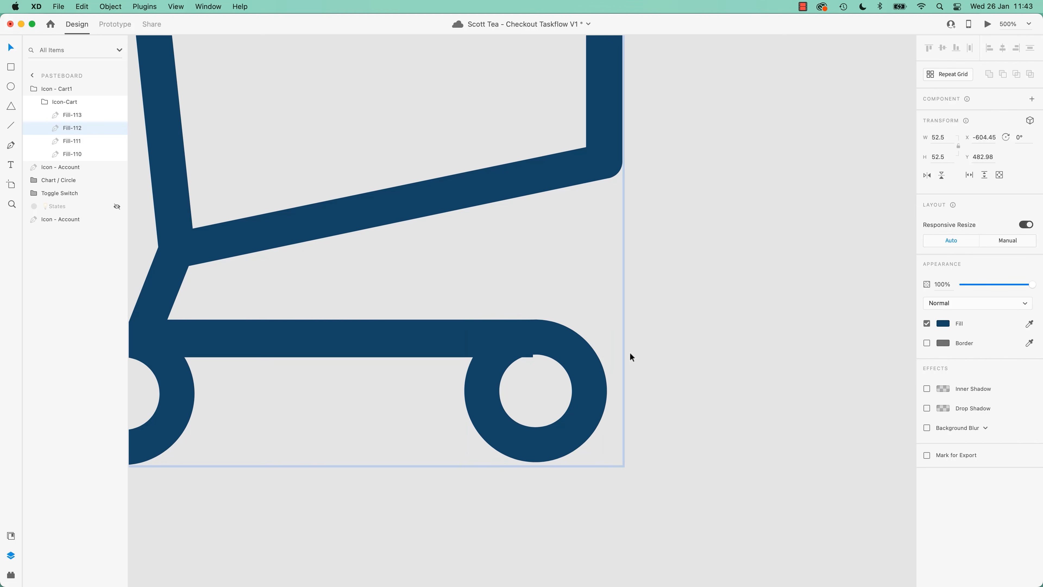
{"action": "key", "text": "Left"}
{"action": "key", "text": "Left"}
{"action": "key", "text": "Up"}
{"action": "key", "text": "Up"}
{"action": "key", "text": "Right"}
{"action": "key", "text": "Down"}
{"action": "key", "text": "Up"}
{"action": "left_click", "coordinate": [669, 383]}
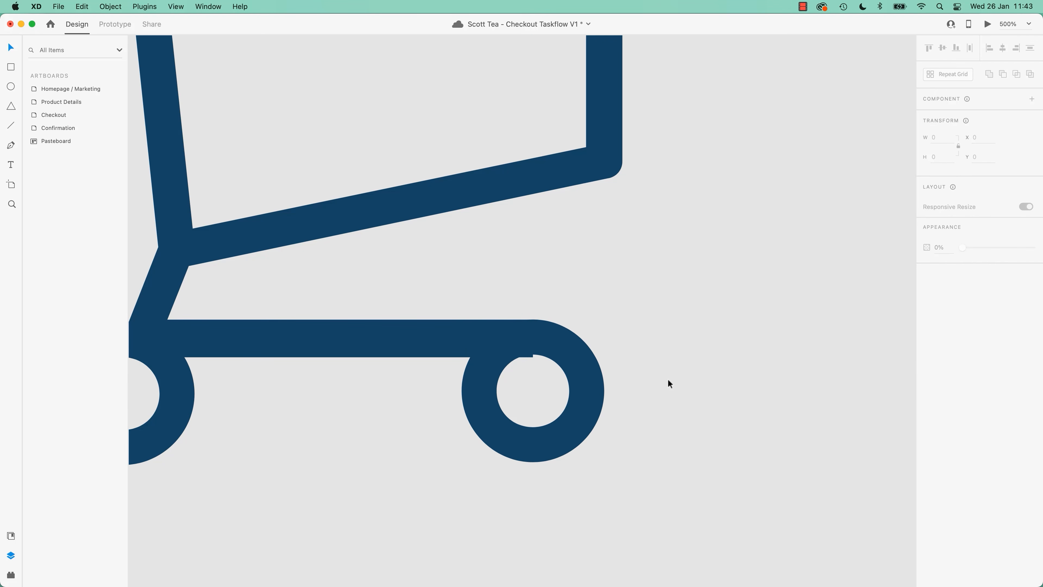
Select both icons and enlarge them together until the cart is about 580 × 548, then deselect them
{"action": "key", "text": "super+0"}
{"action": "left_click_drag", "start_coordinate": [395, 246], "coordinate": [600, 415]}
{"action": "left_click_drag", "start_coordinate": [569, 313], "coordinate": [508, 311]}
{"action": "left_click", "coordinate": [518, 391]}
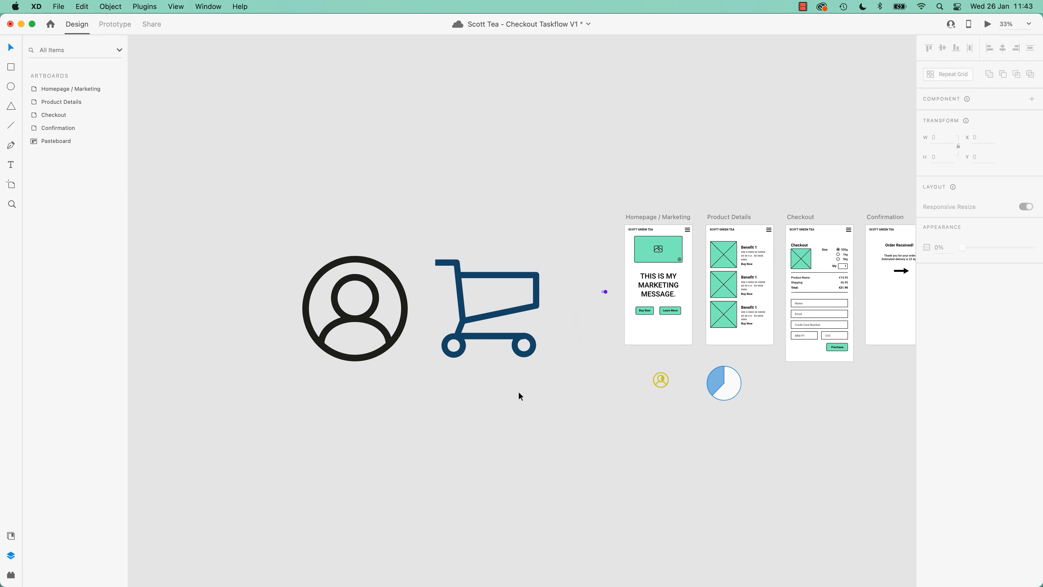
Examine up close how the front wheel, Fill-112, overlaps the end of the cart's lower bar
{"action": "double_click", "coordinate": [532, 344]}
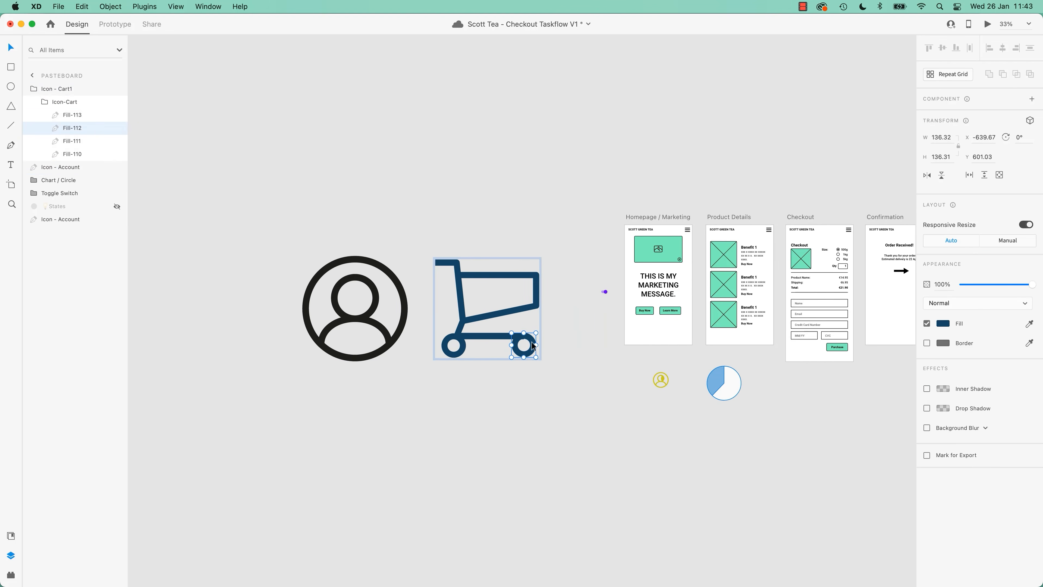
{"action": "key", "text": "super+plus"}
{"action": "key", "text": "super+plus"}
{"action": "key", "text": "super+plus"}
{"action": "key", "text": "super+plus"}
{"action": "left_click_drag", "start_coordinate": [541, 437], "coordinate": [539, 432]}
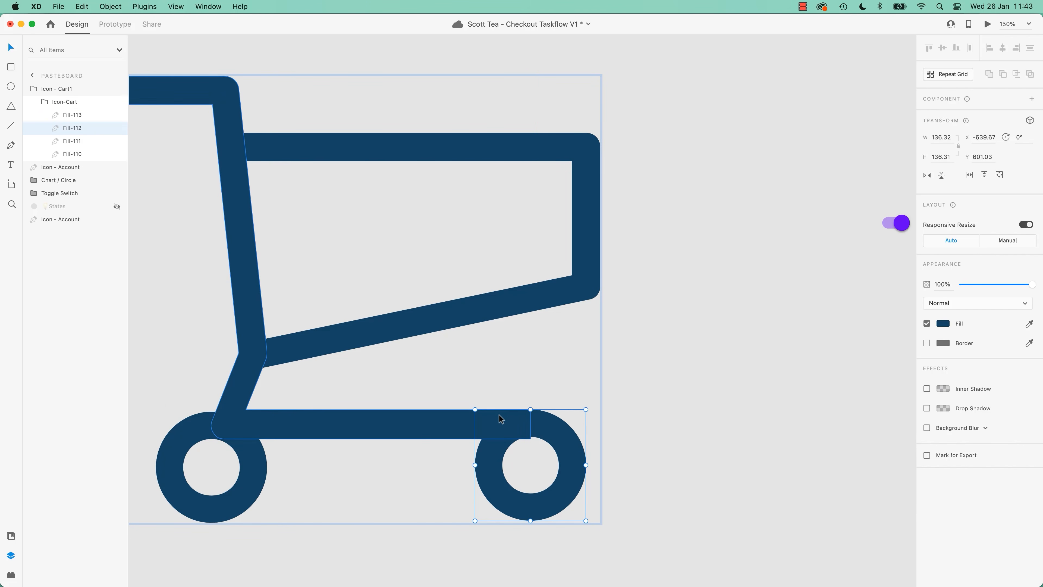
{"action": "left_click", "coordinate": [668, 413]}
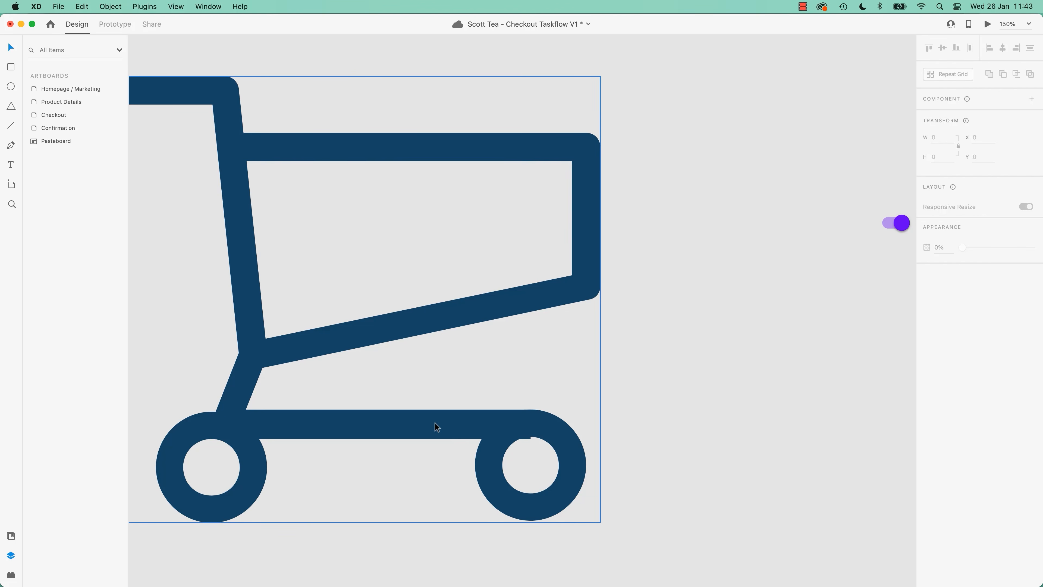
Inspect the shapes nested in the cart icon, including Fill-110's anchor points, the basket Fill-111 and the outer Icon - Cart1 group
{"action": "left_click", "coordinate": [451, 423]}
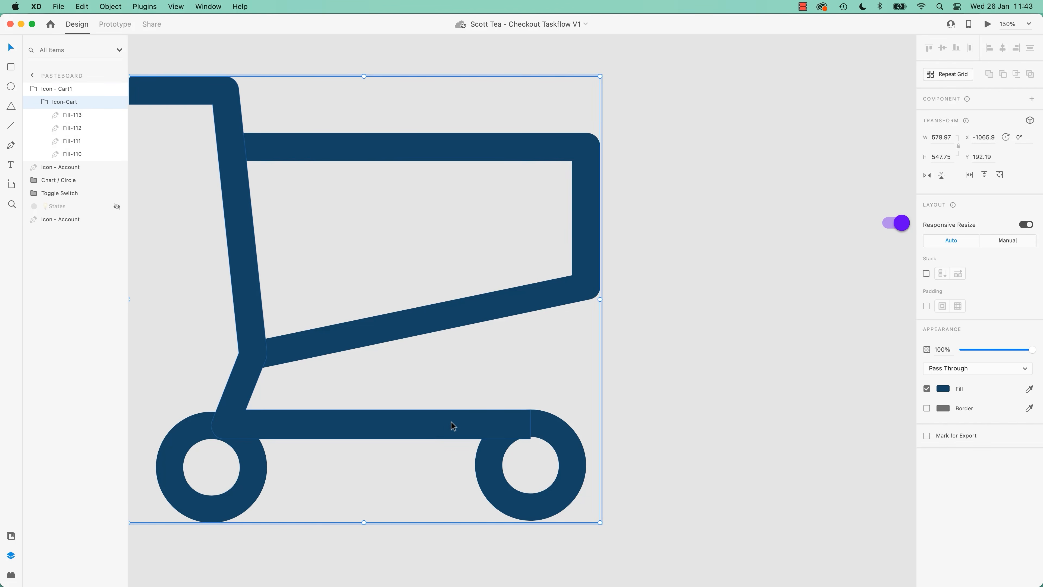
{"action": "double_click", "coordinate": [436, 432]}
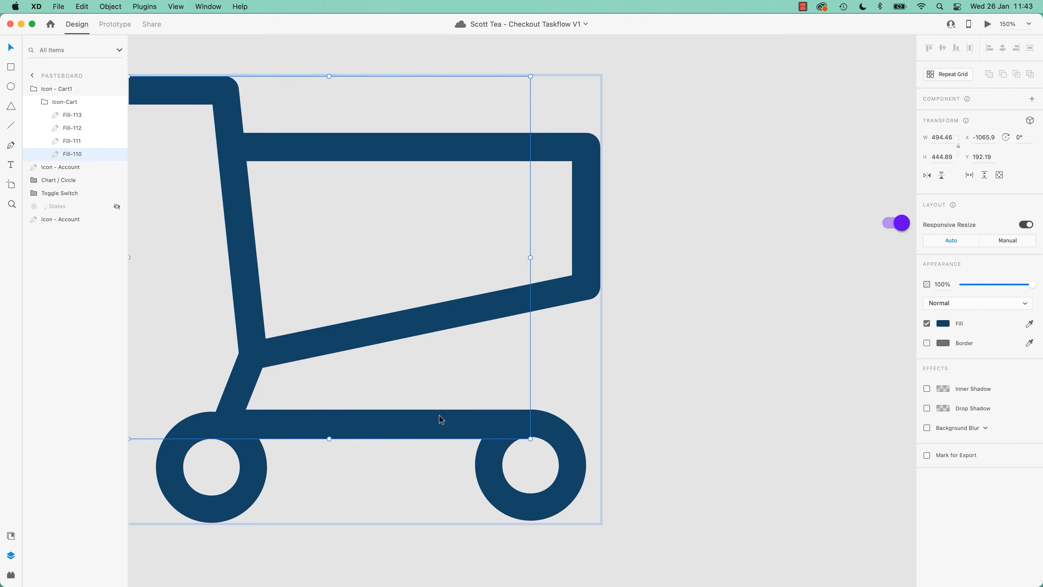
{"action": "double_click", "coordinate": [450, 428]}
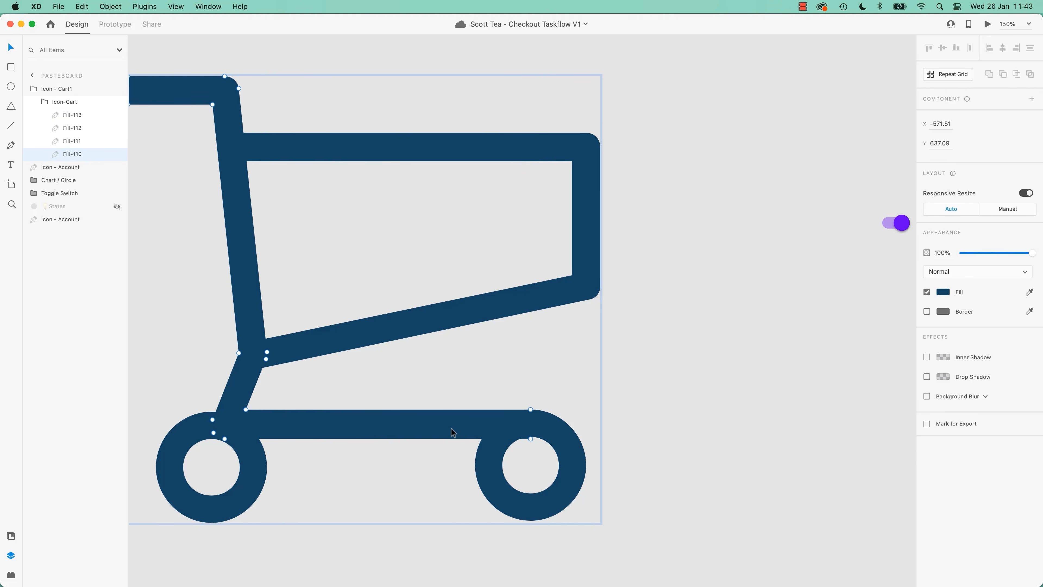
{"action": "left_click", "coordinate": [708, 420]}
{"action": "left_click", "coordinate": [504, 312]}
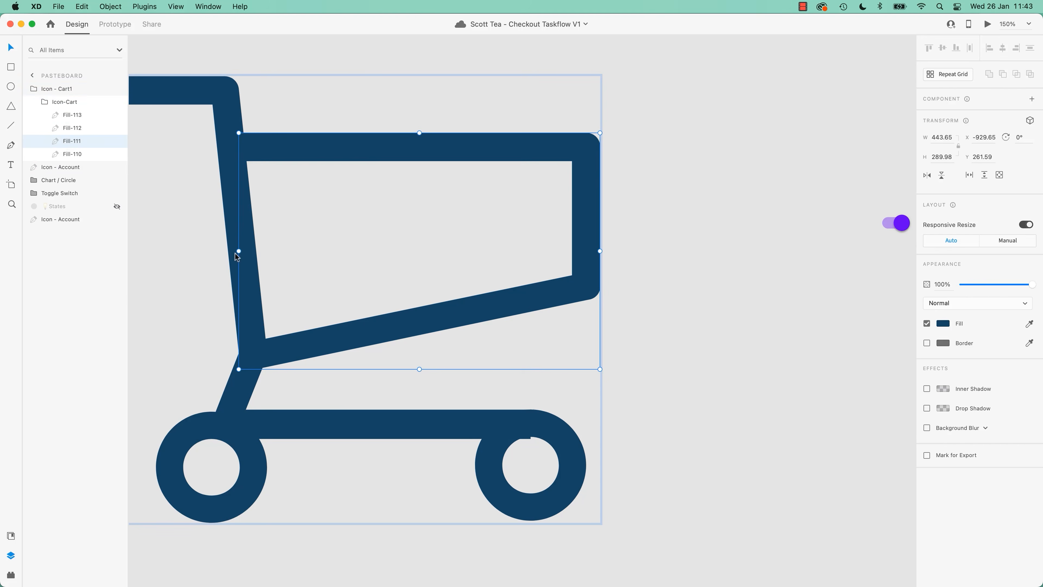
{"action": "left_click", "coordinate": [60, 90]}
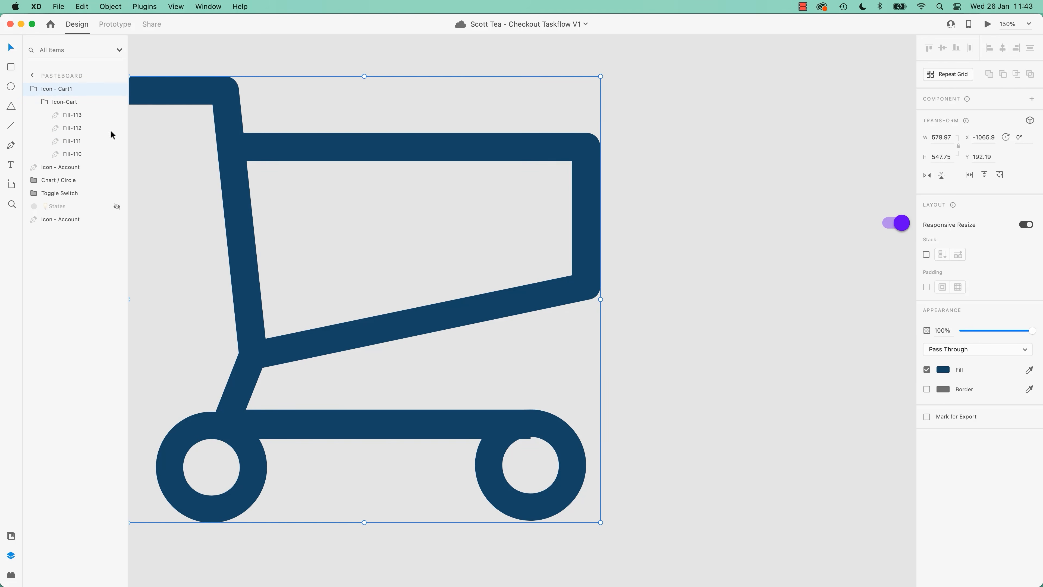
Edit Fill-110's path, moving the lower bar's bottom corner left and adding an anchor at its end so it clears the wheel's hole
{"action": "double_click", "coordinate": [527, 298]}
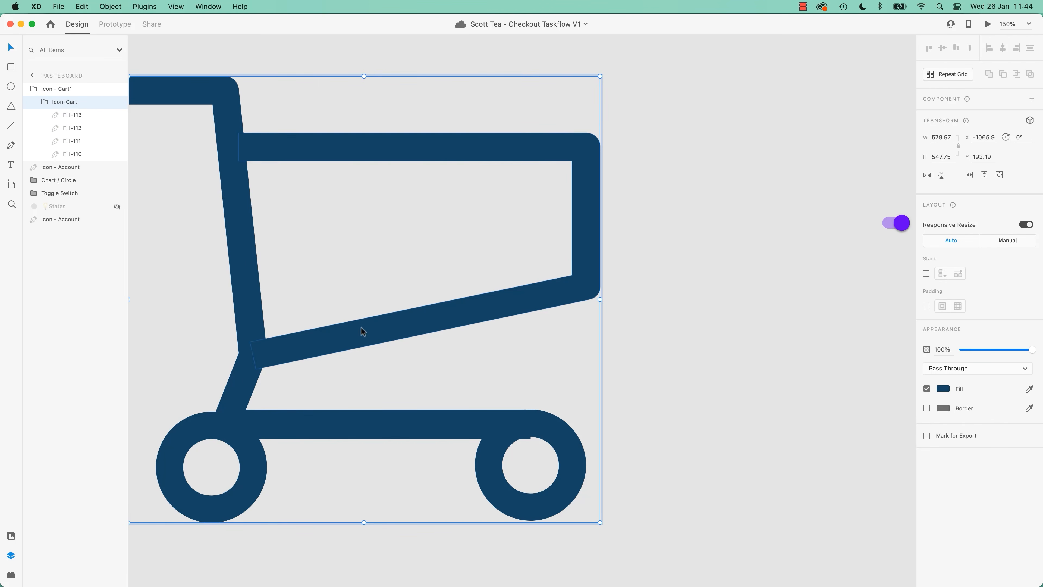
{"action": "double_click", "coordinate": [440, 426]}
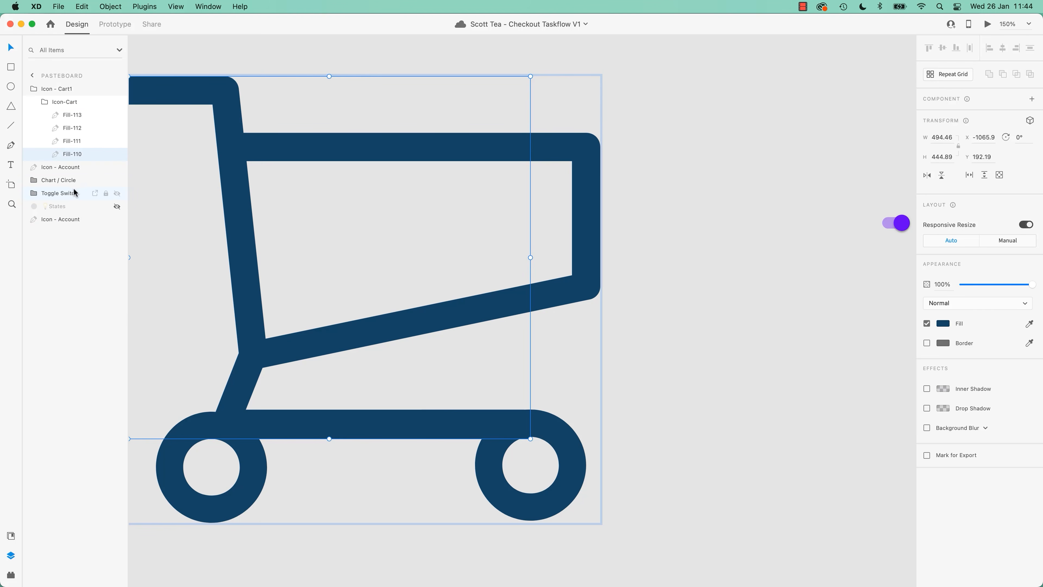
{"action": "double_click", "coordinate": [81, 159]}
{"action": "double_click", "coordinate": [451, 422]}
{"action": "left_click_drag", "start_coordinate": [265, 359], "coordinate": [356, 385]}
{"action": "key", "text": "super+z"}
{"action": "left_click", "coordinate": [511, 438]}
{"action": "mouse_move", "coordinate": [513, 440]}
{"action": "left_mouse_down"}
{"action": "mouse_move", "coordinate": [534, 420]}
{"action": "mouse_move", "coordinate": [532, 439]}
{"action": "mouse_move", "coordinate": [521, 428]}
{"action": "mouse_move", "coordinate": [519, 437]}
{"action": "mouse_move", "coordinate": [550, 461]}
{"action": "mouse_move", "coordinate": [528, 432]}
{"action": "left_mouse_up"}
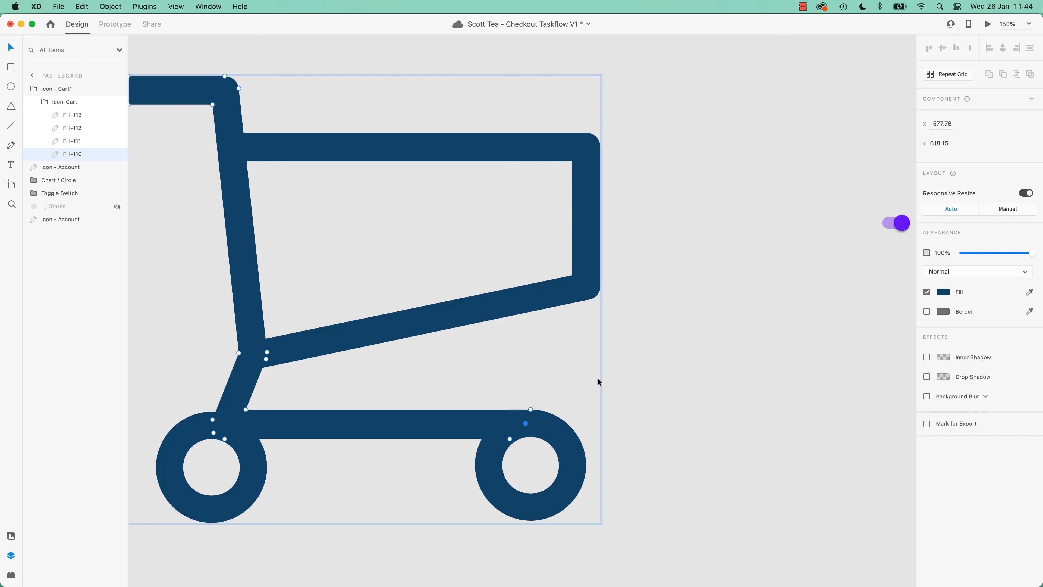
Select the five anchor points of the cart's handle in Fill-110 and lower them about 30 units, then exit the path
{"action": "left_click", "coordinate": [211, 425]}
{"action": "scroll", "coordinate": [436, 371], "scroll_direction": "left", "scroll_amount": 5}
{"action": "scroll", "coordinate": [435, 370], "scroll_direction": "up", "scroll_amount": 2}
{"action": "left_click", "coordinate": [343, 200]}
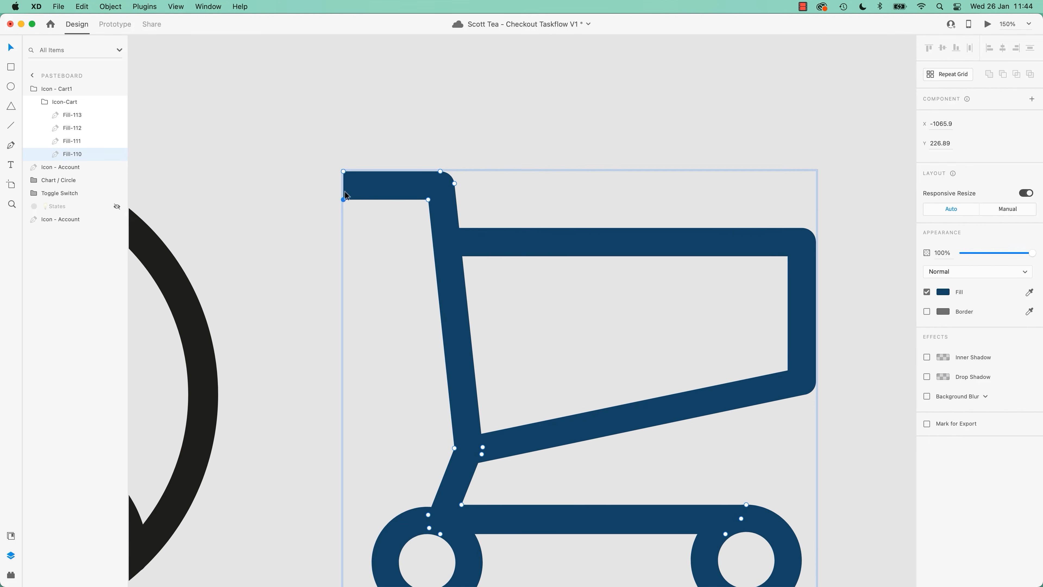
{"action": "left_click", "coordinate": [344, 172], "text": "shift"}
{"action": "left_click", "coordinate": [427, 199], "text": "shift"}
{"action": "left_click", "coordinate": [440, 171], "text": "shift"}
{"action": "mouse_move", "coordinate": [456, 188]}
{"action": "left_mouse_down"}
{"action": "mouse_move", "coordinate": [456, 205]}
{"action": "mouse_move", "coordinate": [552, 204]}
{"action": "mouse_move", "coordinate": [454, 208]}
{"action": "left_mouse_up"}
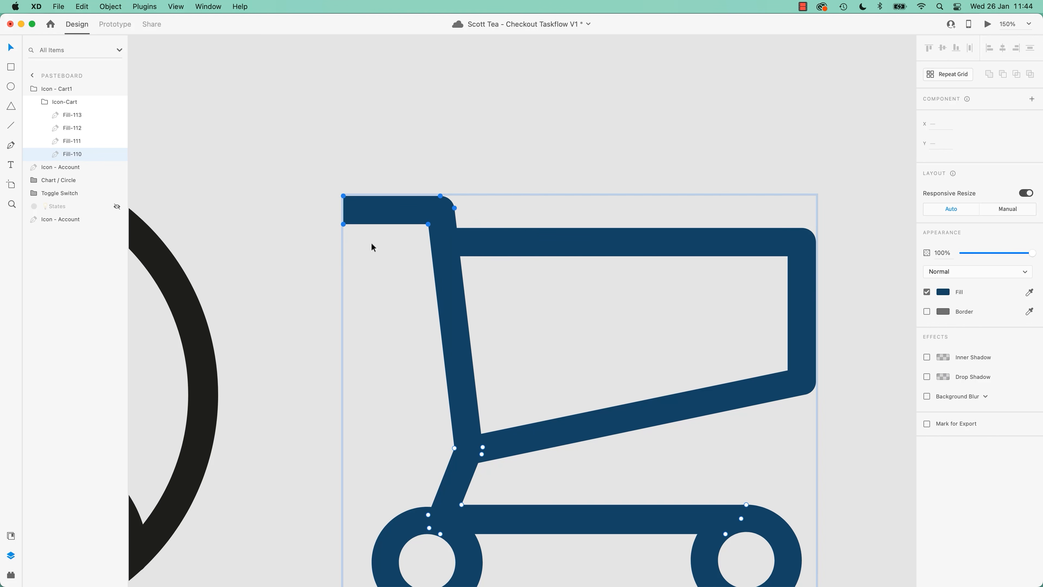
{"action": "left_click", "coordinate": [311, 273]}
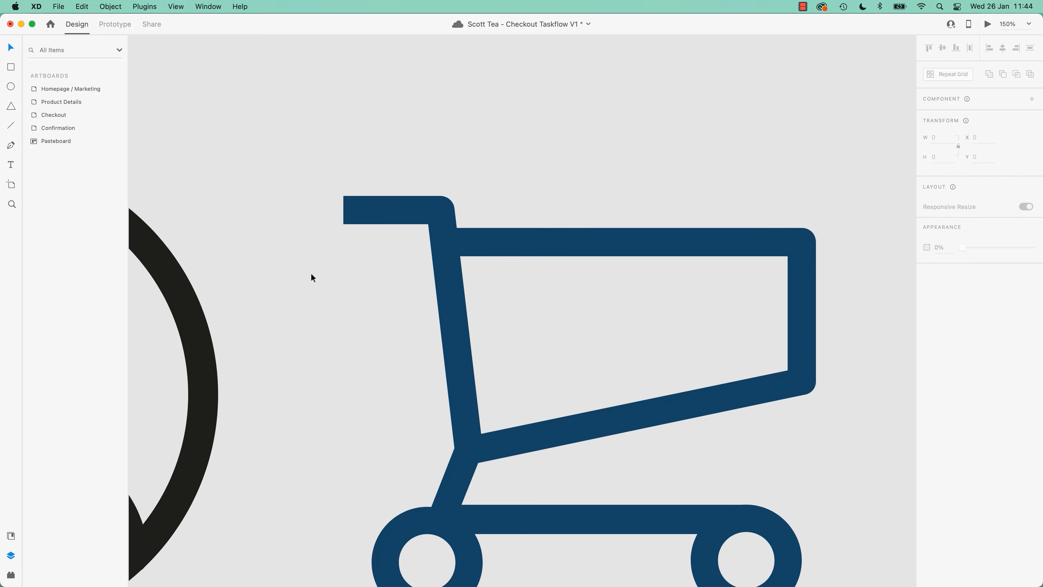
Recolour the whole cart icon with the near-black fill sampled from the account icon, and select the account icon
{"action": "key", "text": "super+minus"}
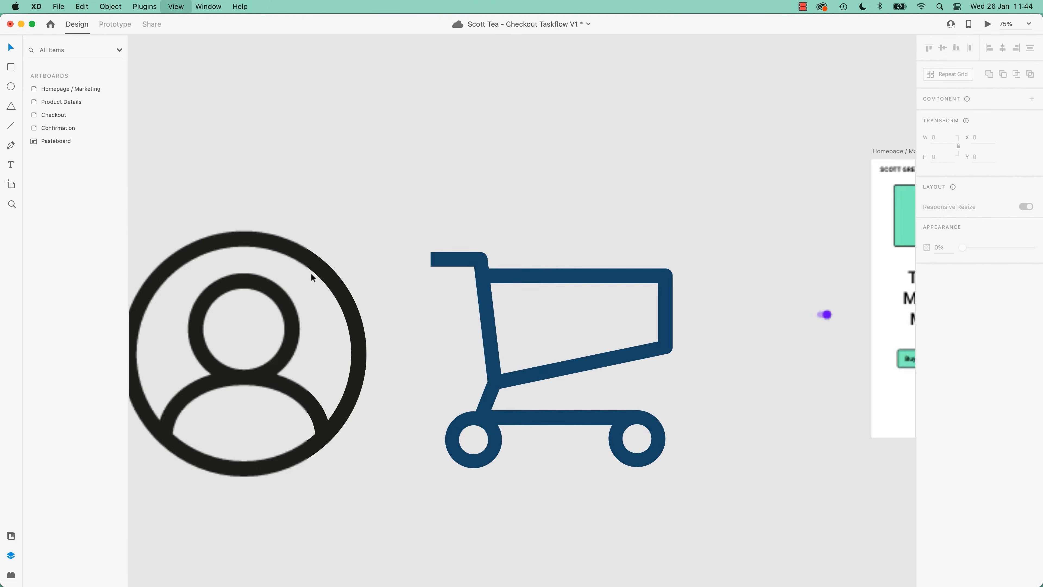
{"action": "scroll", "coordinate": [405, 403], "scroll_direction": "left", "scroll_amount": 3}
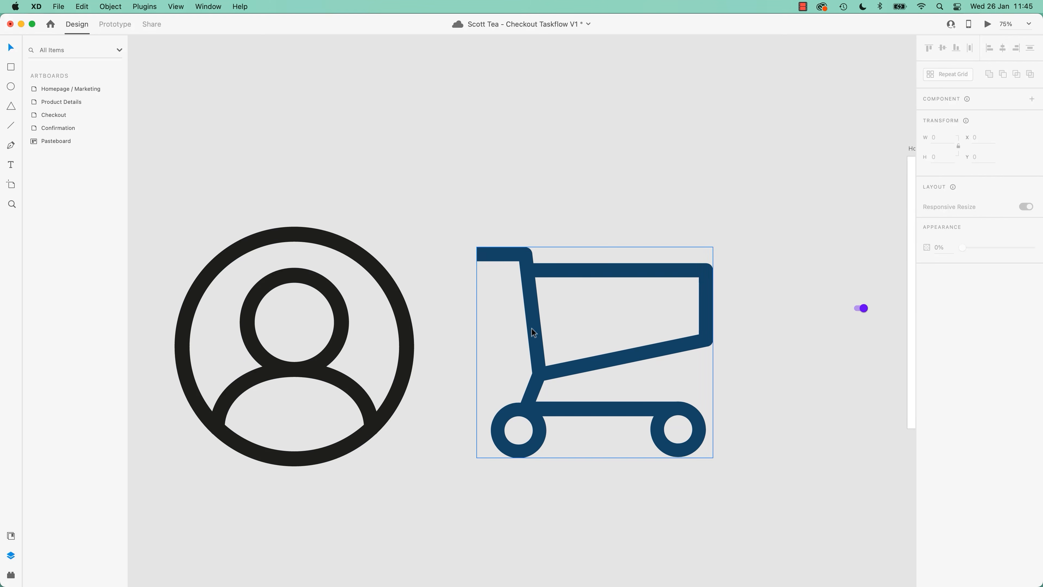
{"action": "left_click", "coordinate": [407, 342]}
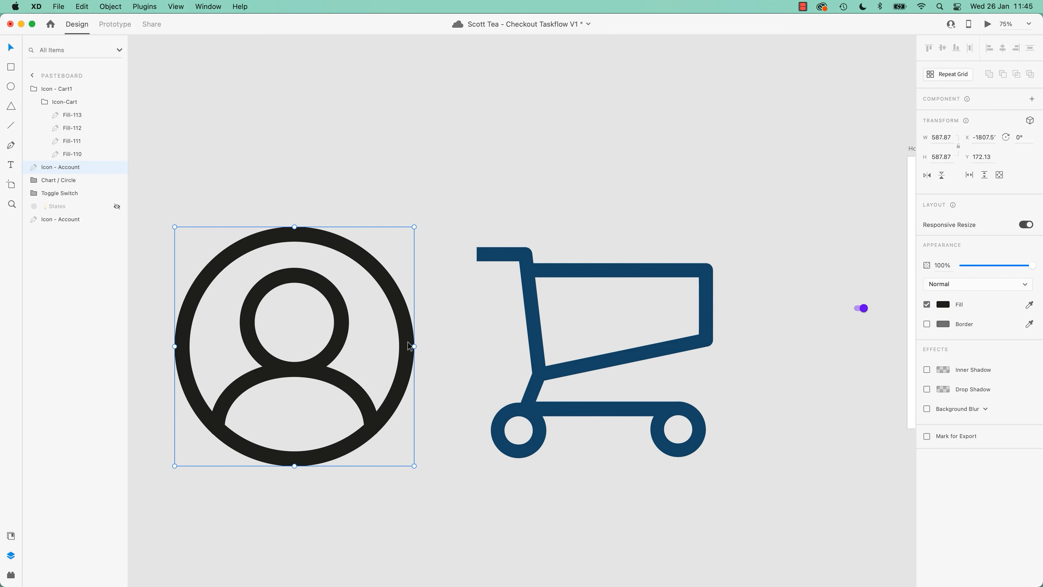
{"action": "left_click", "coordinate": [443, 302]}
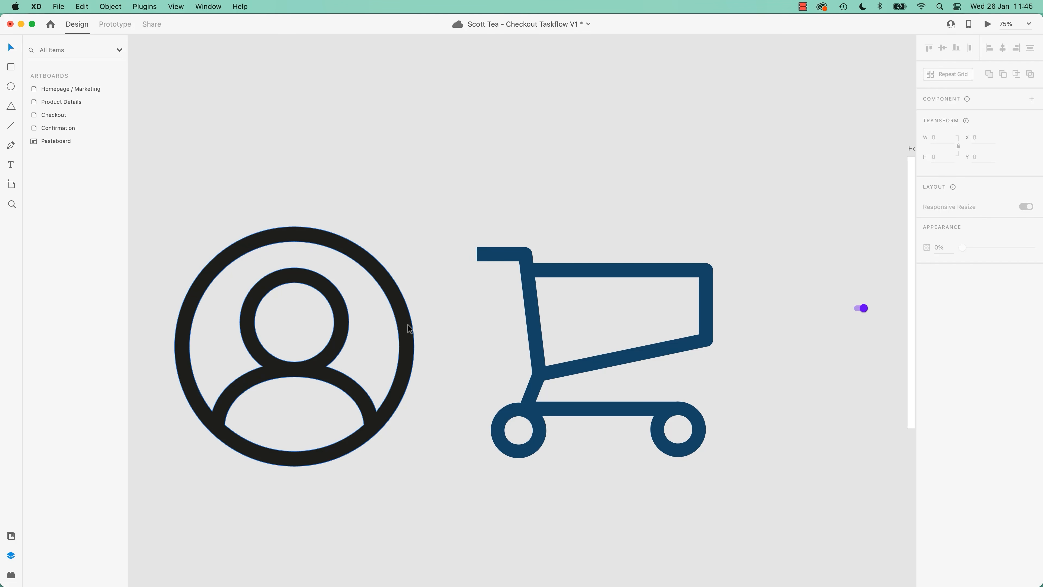
{"action": "left_click", "coordinate": [532, 335]}
{"action": "left_click", "coordinate": [1029, 369]}
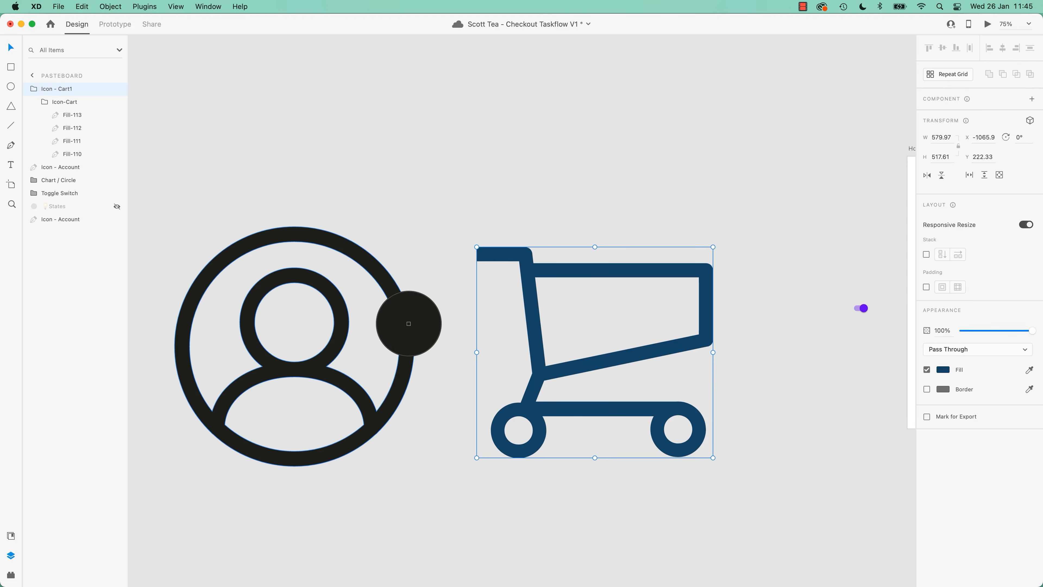
{"action": "left_click", "coordinate": [402, 336]}
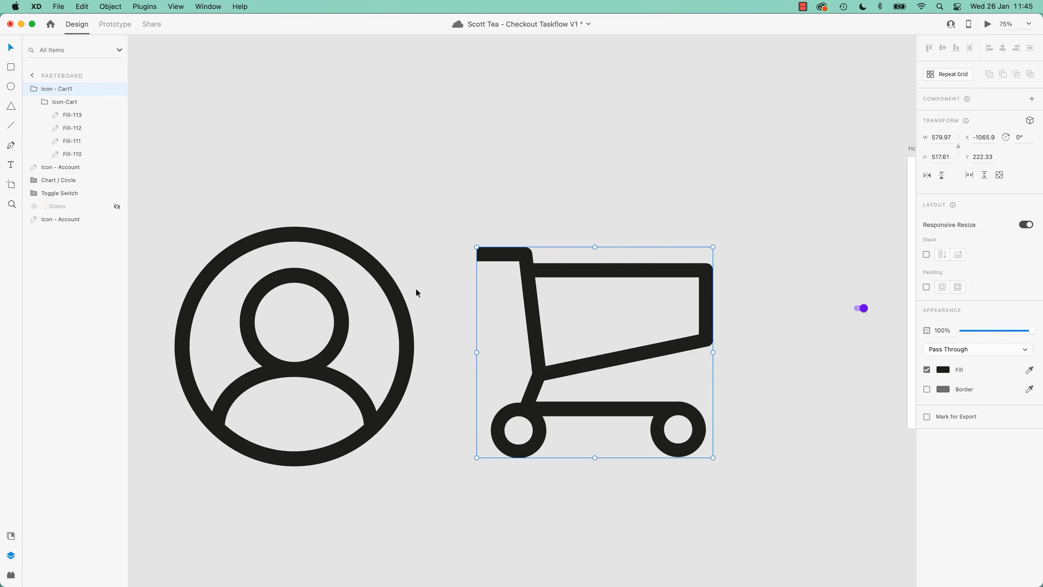
{"action": "left_click", "coordinate": [406, 331]}
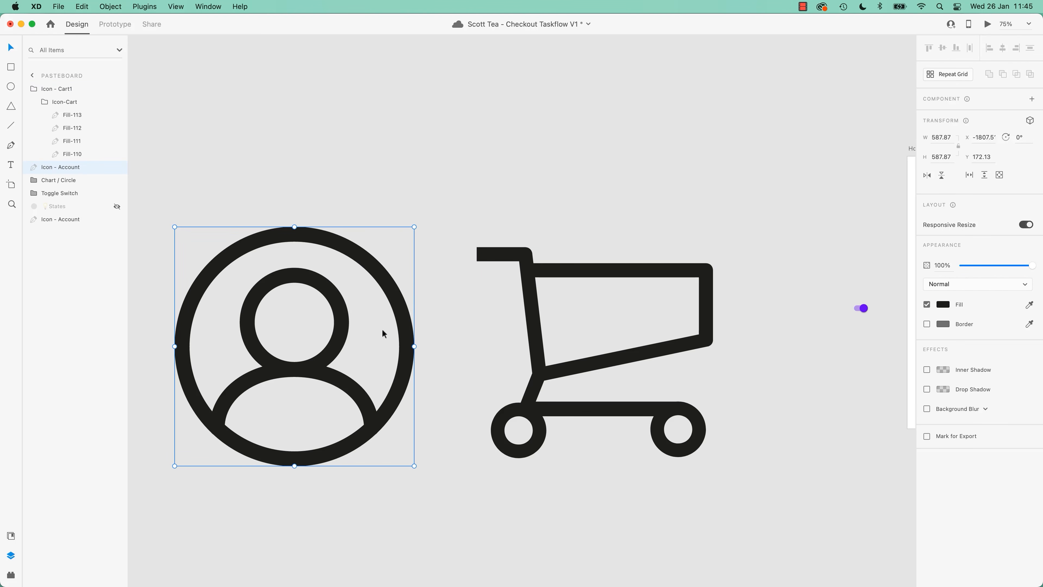
Inspect the cart icon's nested Icon-Cart group and Fill-110's anchor points, then deselect everything
{"action": "left_click", "coordinate": [527, 335]}
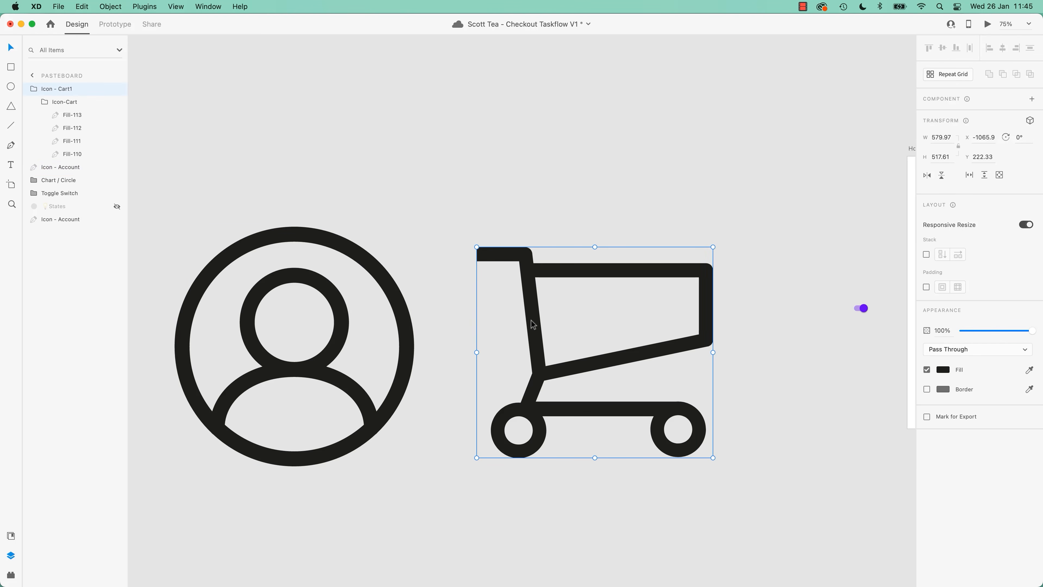
{"action": "double_click", "coordinate": [533, 304]}
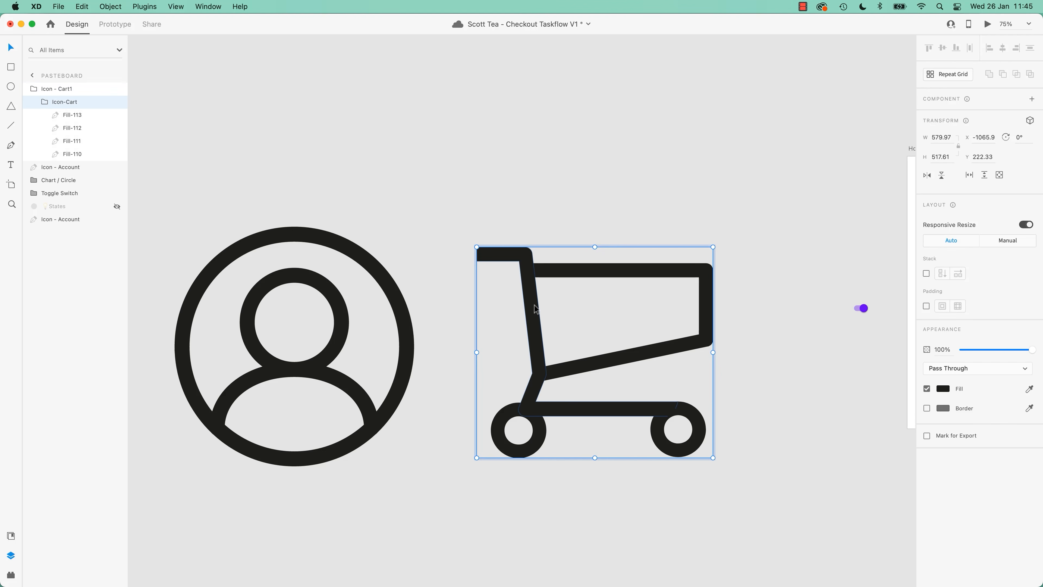
{"action": "left_click", "coordinate": [535, 307]}
{"action": "double_click", "coordinate": [539, 318]}
{"action": "left_click", "coordinate": [547, 374]}
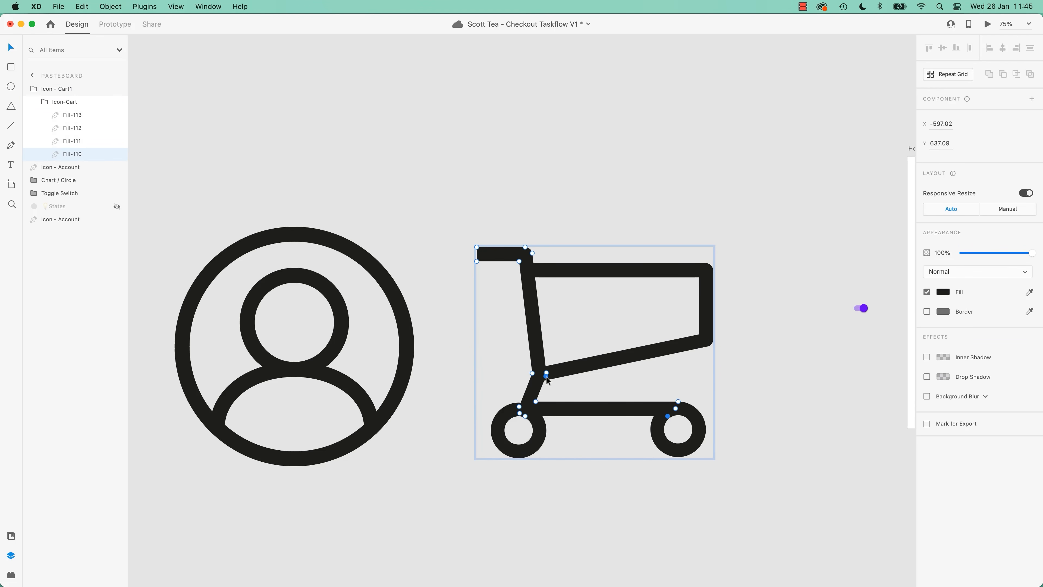
{"action": "left_click", "coordinate": [452, 338]}
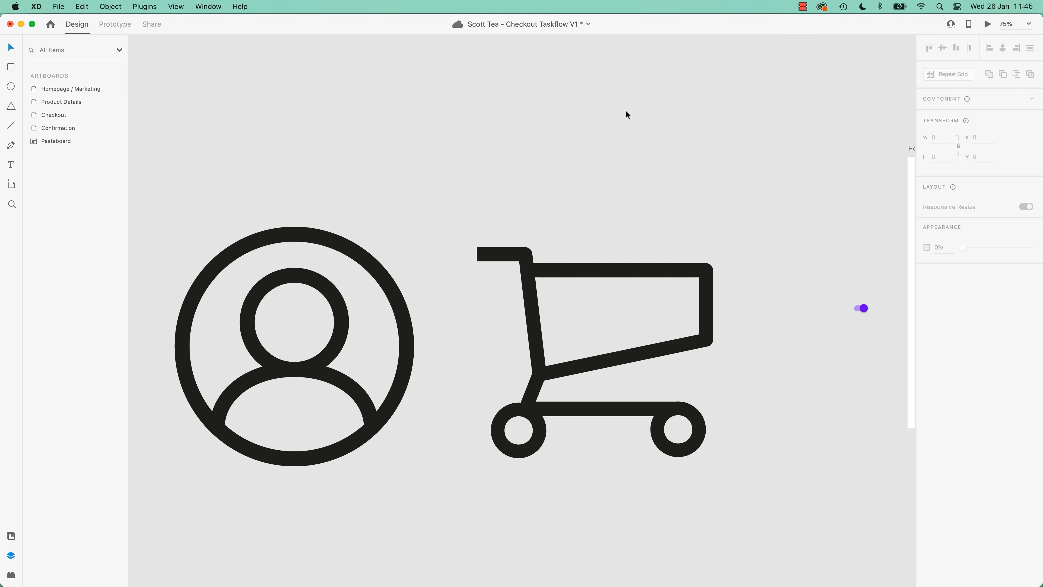
Add a border of size 5 to the whole cart icon and sample the icon's near-black as the border colour
{"action": "left_click", "coordinate": [539, 280]}
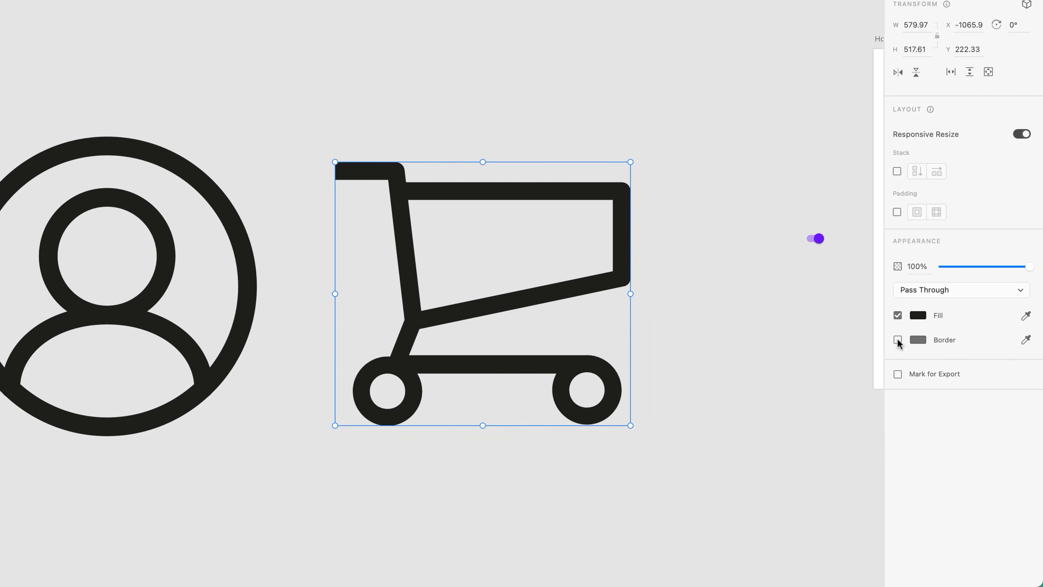
{"action": "left_click", "coordinate": [899, 342]}
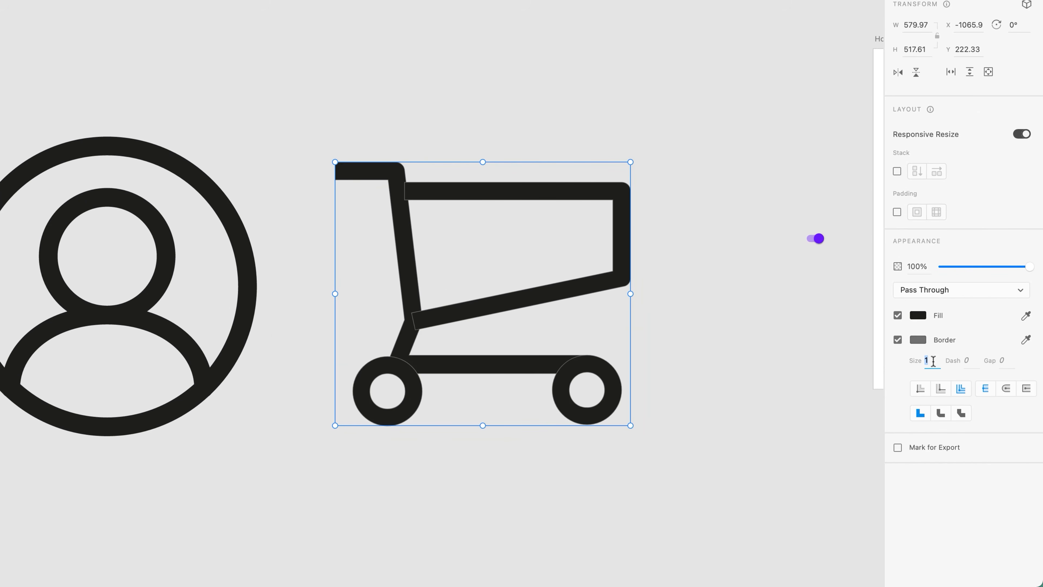
{"action": "type", "text": "5"}
{"action": "key", "text": "Return"}
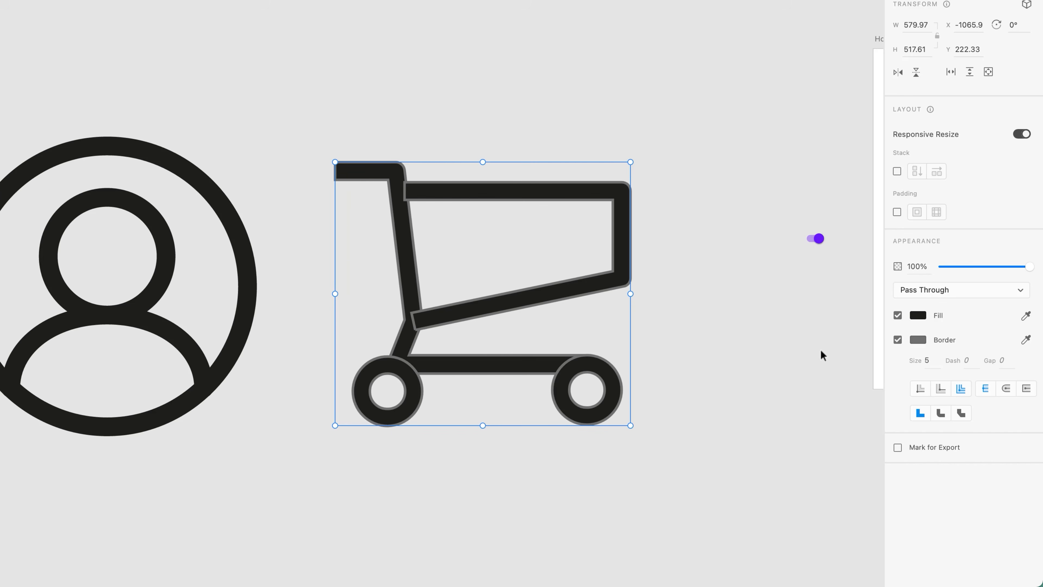
{"action": "left_click", "coordinate": [1024, 340]}
{"action": "left_click", "coordinate": [489, 188]}
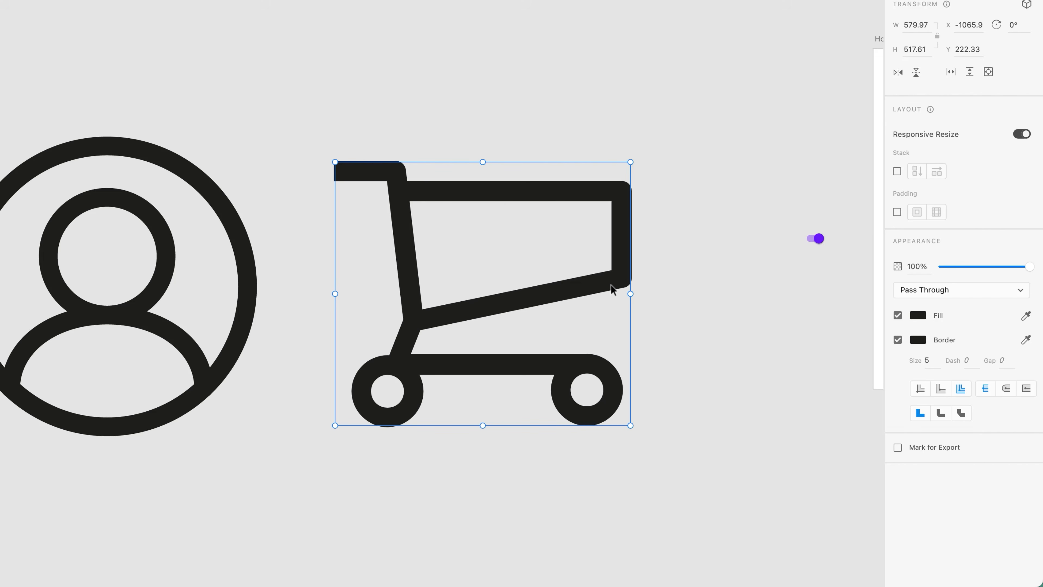
Thicken the cart icon by trying several larger border sizes and settle on 11
{"action": "left_click", "coordinate": [932, 361]}
{"action": "key", "text": "Up"}
{"action": "key", "text": "Up"}
{"action": "key", "text": "Up"}
{"action": "key", "text": "Up"}
{"action": "key", "text": "Up"}
{"action": "key", "text": "Up"}
{"action": "key", "text": "Up"}
{"action": "key", "text": "Up"}
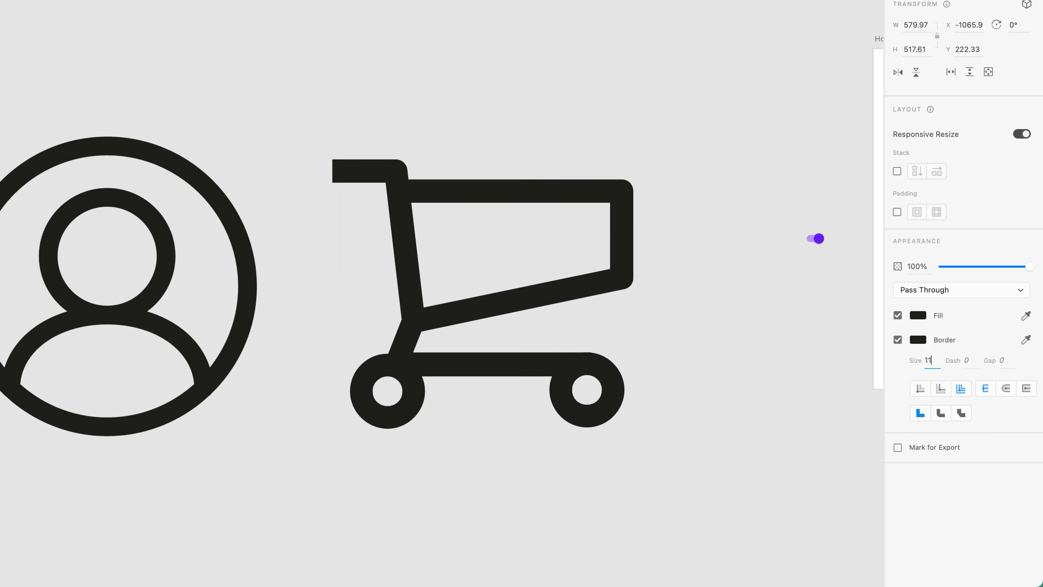
{"action": "key", "text": "Up"}
{"action": "key", "text": "Up"}
{"action": "key", "text": "Up"}
{"action": "key", "text": "Up"}
{"action": "key", "text": "Down"}
{"action": "key", "text": "Down"}
{"action": "key", "text": "Down"}
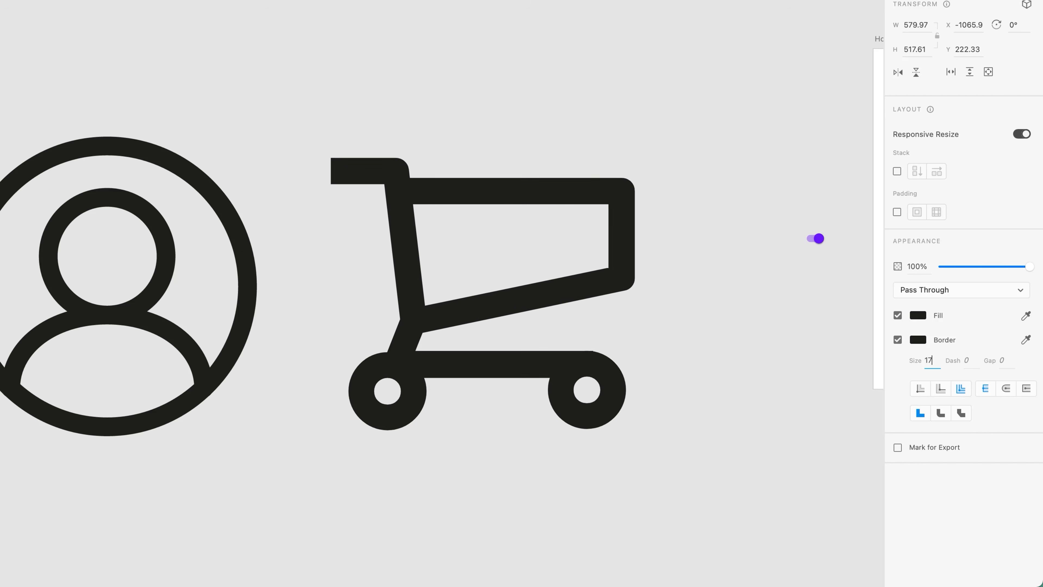
{"action": "key", "text": "Down"}
{"action": "key", "text": "Down"}
{"action": "key", "text": "Down"}
{"action": "key", "text": "Down"}
{"action": "key", "text": "Up"}
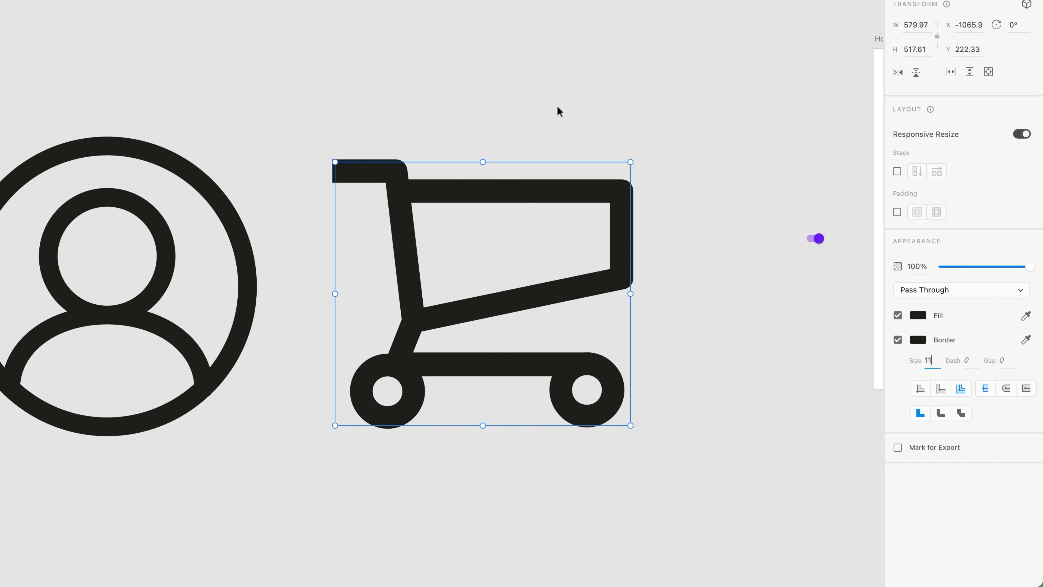
Give the account icon a near-black border of size 10 to match the cart icon's border, and deselect it
{"action": "left_click_drag", "start_coordinate": [254, 124], "coordinate": [206, 185]}
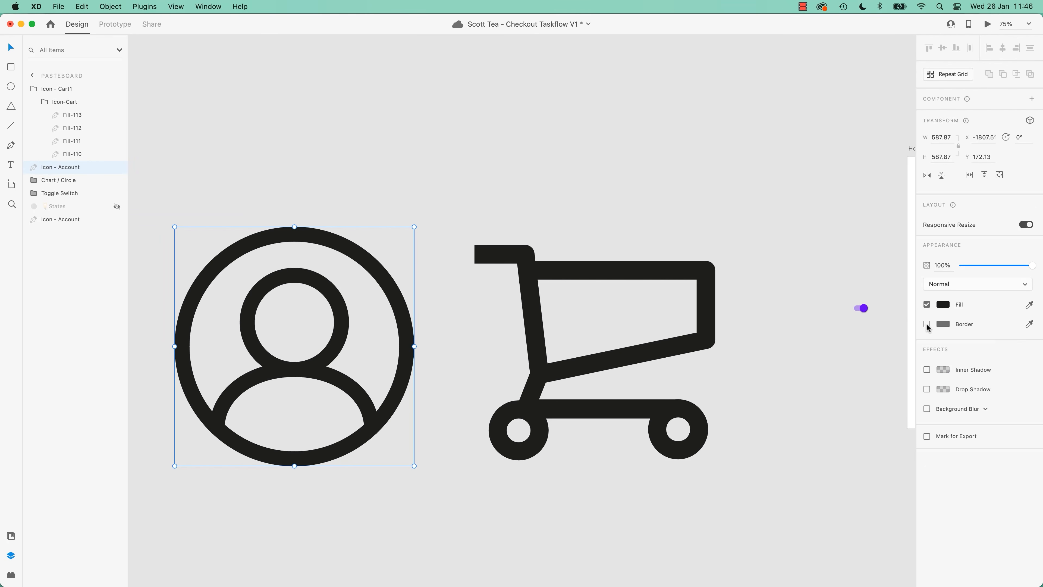
{"action": "left_click", "coordinate": [926, 324]}
{"action": "left_click", "coordinate": [959, 344]}
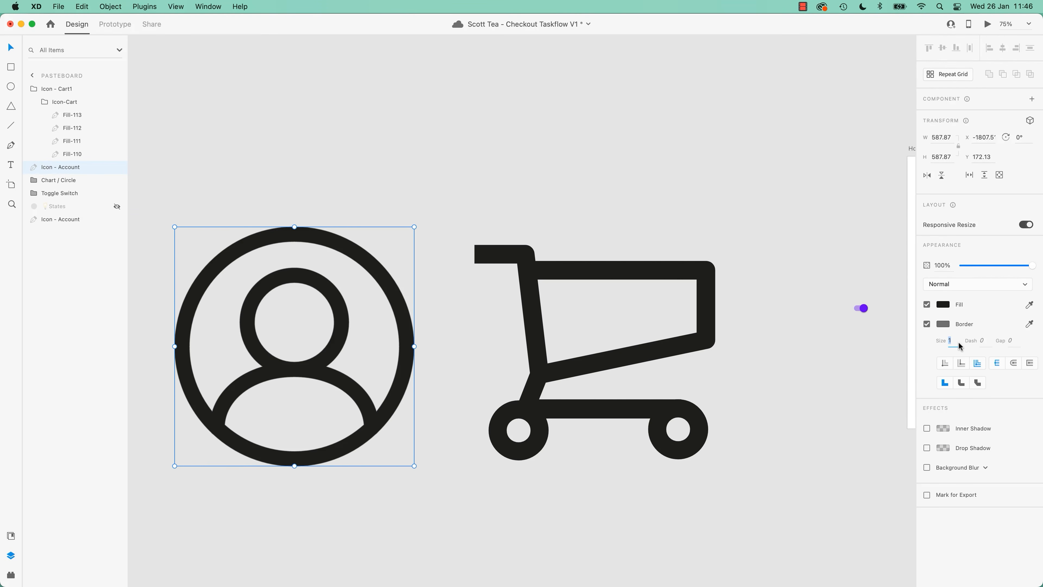
{"action": "left_click", "coordinate": [539, 282]}
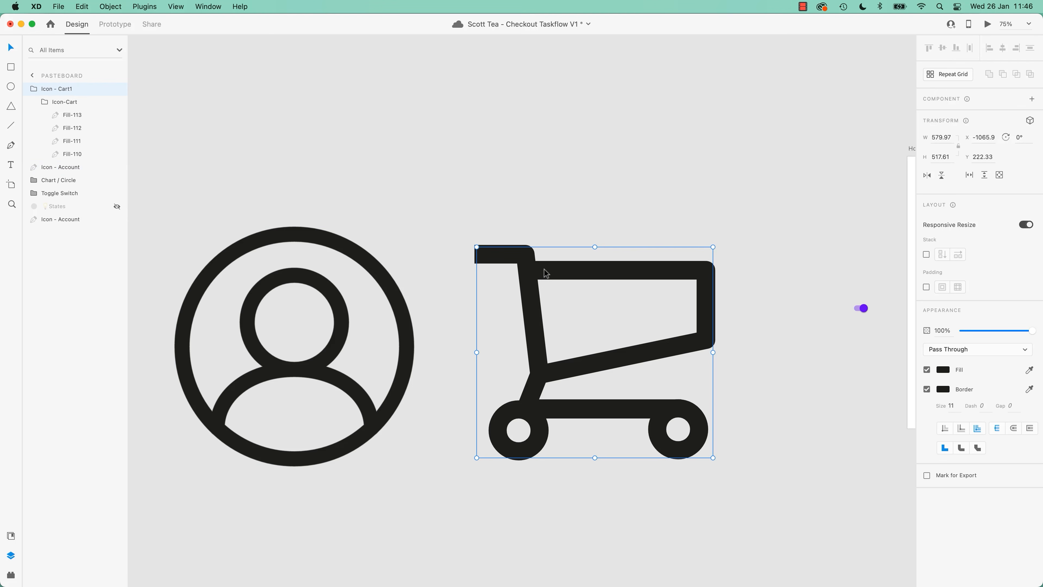
{"action": "left_click", "coordinate": [82, 7]}
{"action": "left_click", "coordinate": [106, 64]}
{"action": "left_click", "coordinate": [377, 262]}
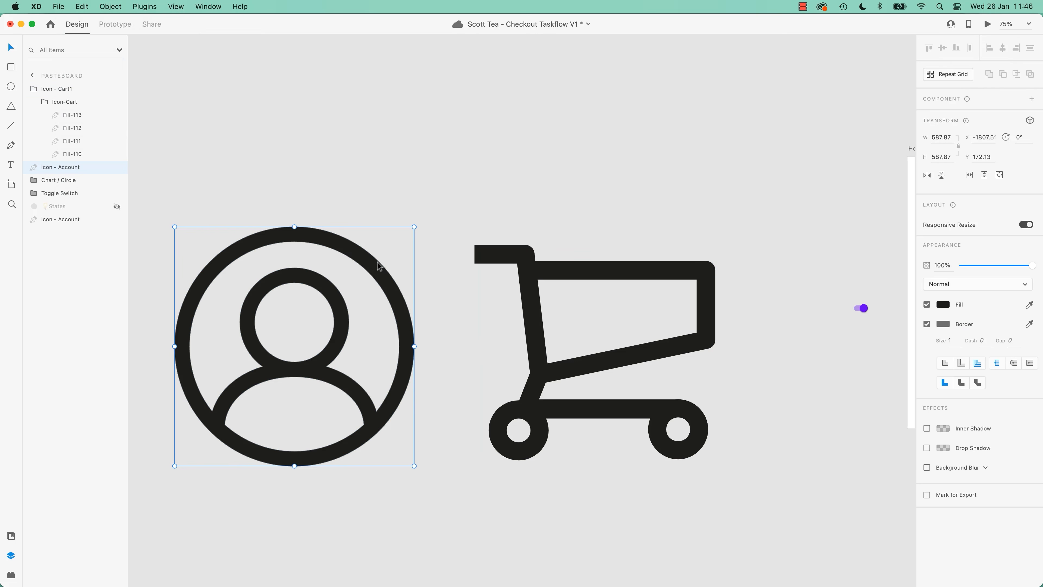
{"action": "left_click", "coordinate": [82, 6]}
{"action": "left_click", "coordinate": [119, 100]}
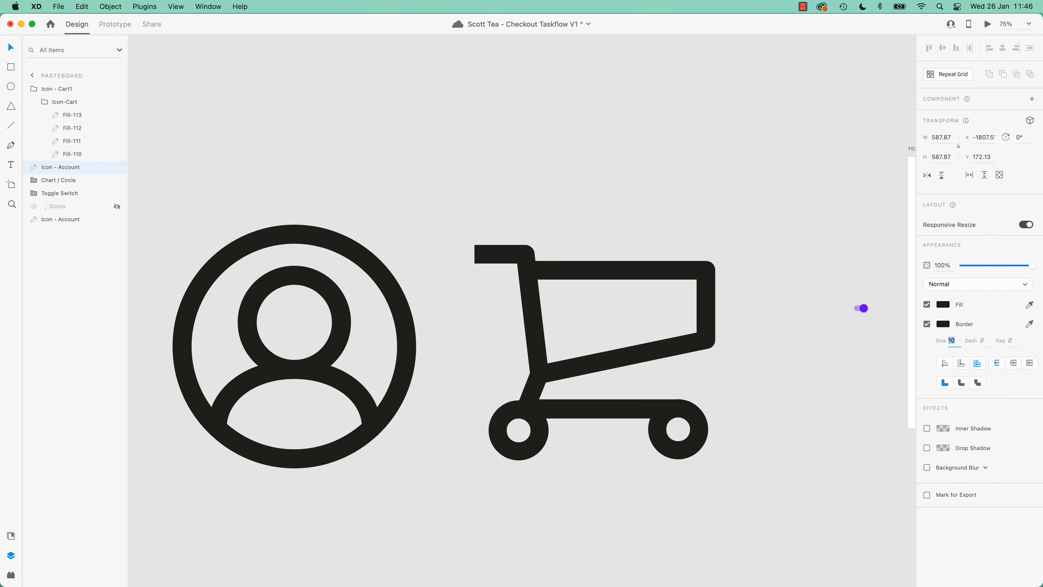
{"action": "left_click", "coordinate": [644, 175]}
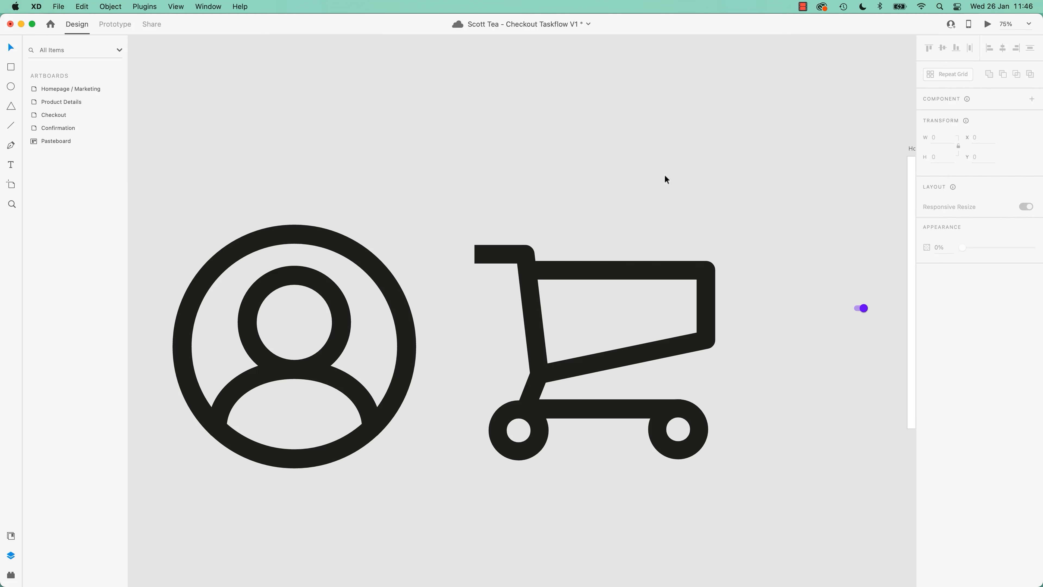
Save the document and place a duplicate of the cart icon directly below the original
{"action": "key", "text": "super+s"}
{"action": "left_click_drag", "start_coordinate": [520, 204], "coordinate": [571, 158]}
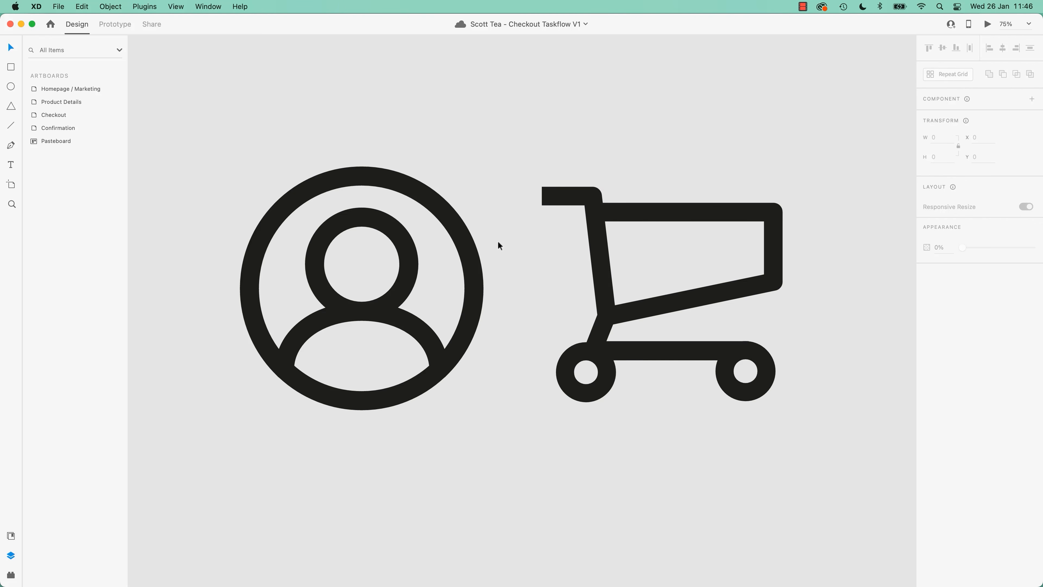
{"action": "scroll", "coordinate": [498, 243], "scroll_direction": "down", "scroll_amount": 5}
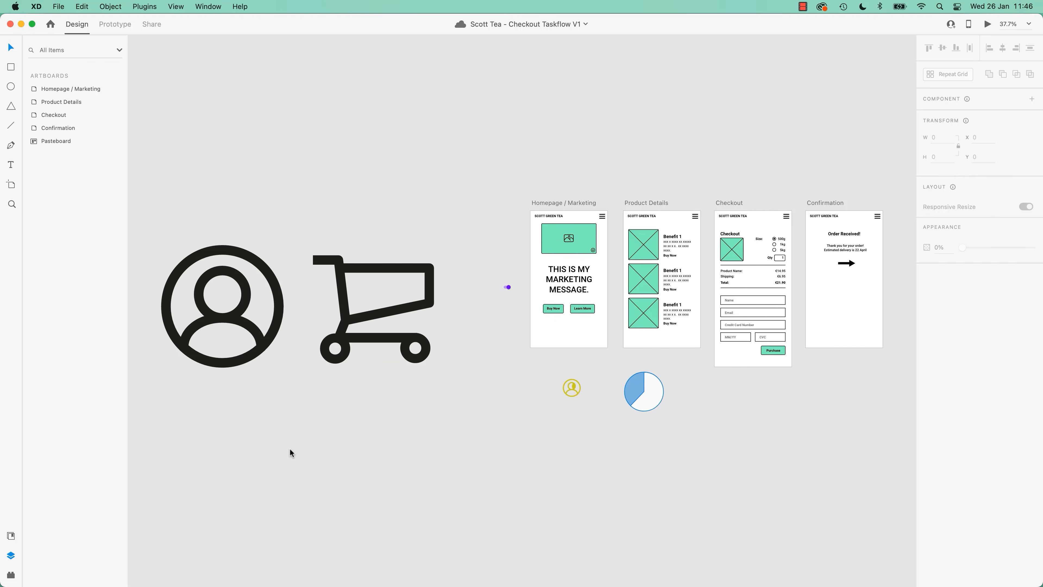
{"action": "left_click_drag", "start_coordinate": [448, 225], "coordinate": [315, 365]}
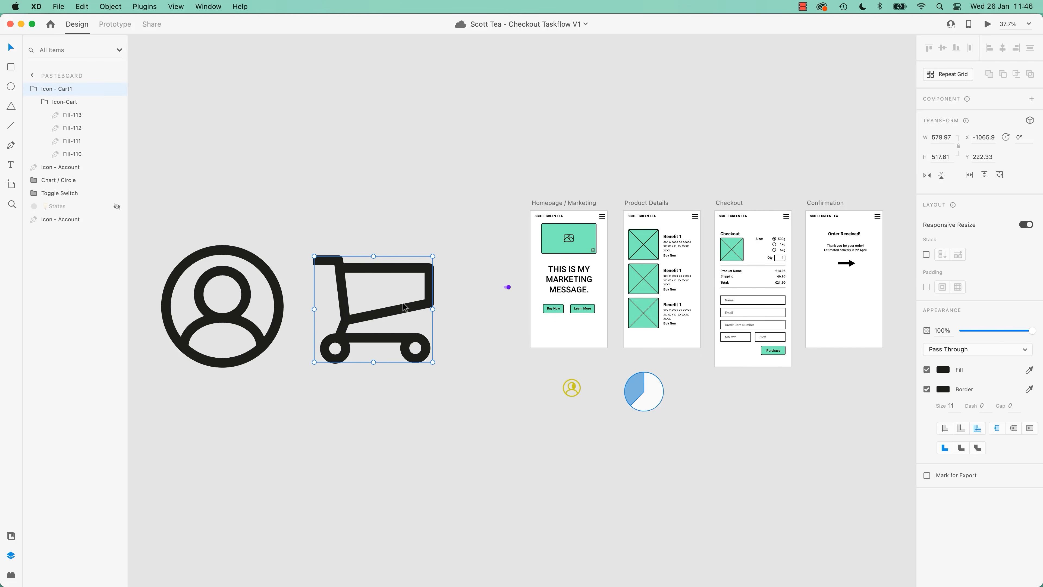
{"action": "left_click_drag", "start_coordinate": [406, 310], "coordinate": [413, 445]}
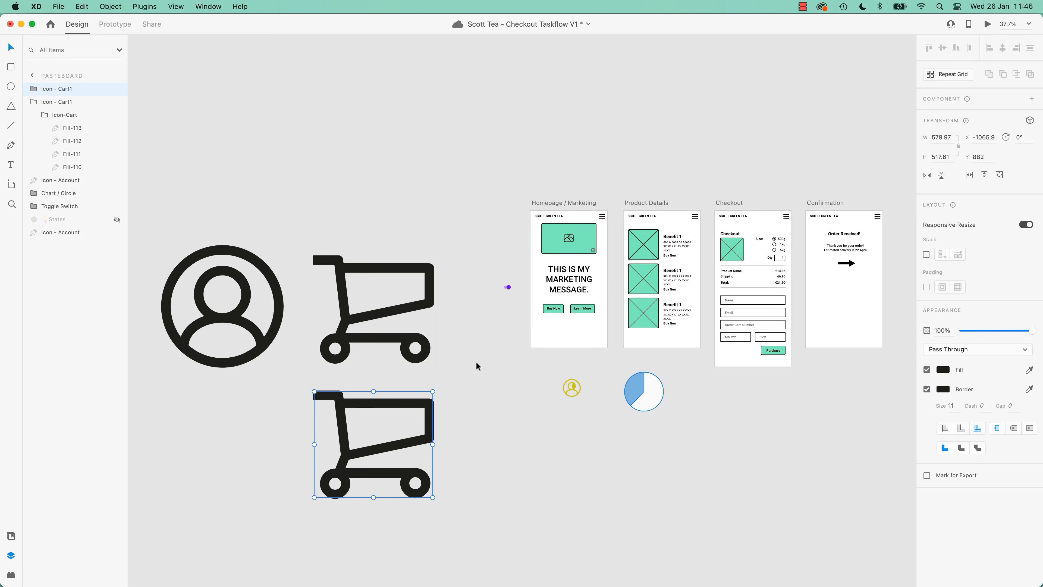
Try shrinking the duplicate cart to about 49 × 44 and moving it near the original, and undo these changes
{"action": "key", "text": "super+equal"}
{"action": "key", "text": "super+equal"}
{"action": "key", "text": "space"}
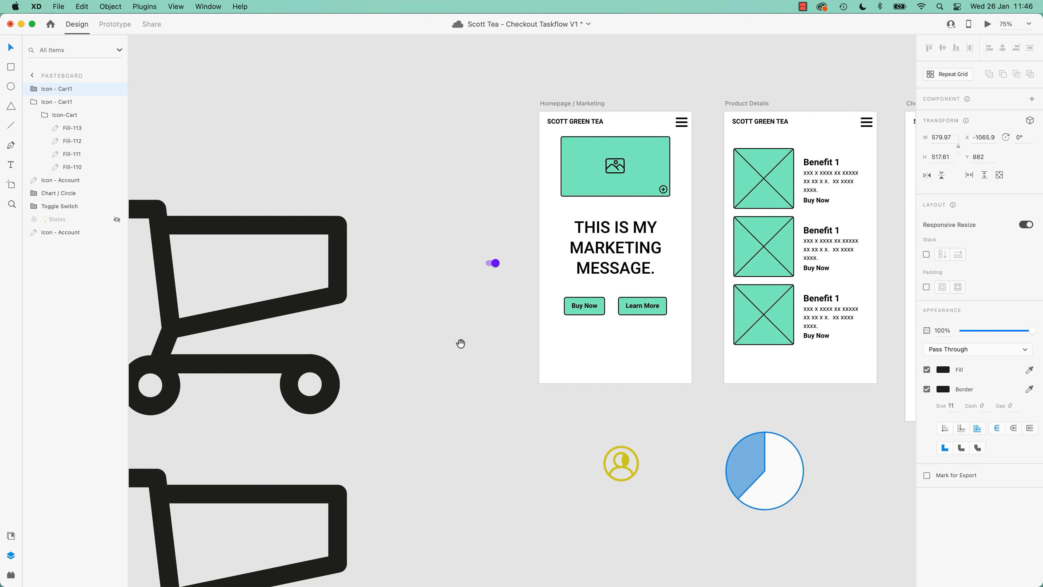
{"action": "left_click_drag", "start_coordinate": [460, 344], "coordinate": [594, 127]}
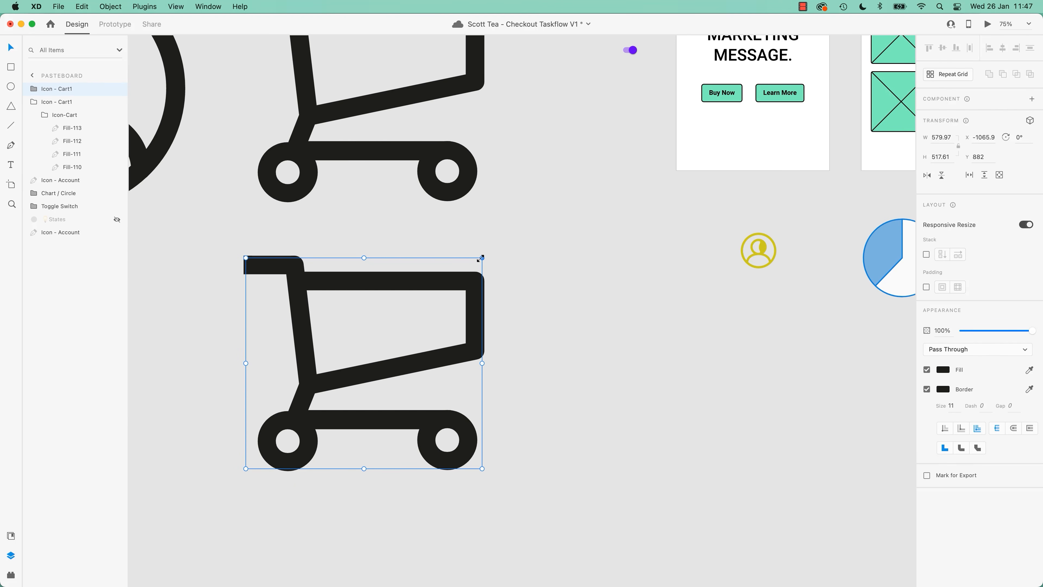
{"action": "mouse_move", "coordinate": [481, 258]}
{"action": "left_mouse_down"}
{"action": "mouse_move", "coordinate": [309, 427]}
{"action": "mouse_move", "coordinate": [267, 450]}
{"action": "mouse_move", "coordinate": [485, 248]}
{"action": "left_mouse_up"}
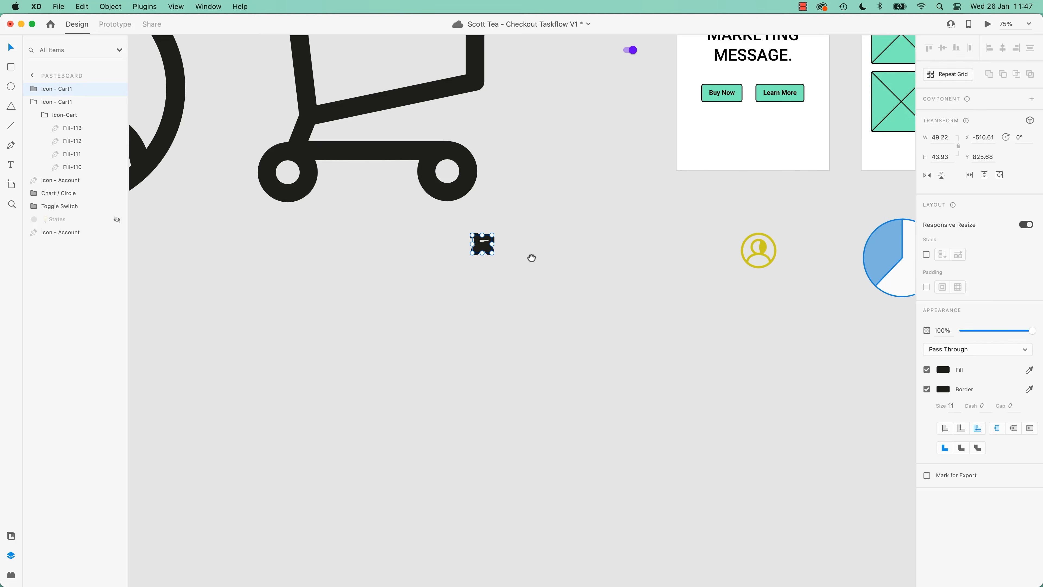
{"action": "scroll", "coordinate": [531, 258], "scroll_direction": "up", "scroll_amount": 5}
{"action": "scroll", "coordinate": [531, 258], "scroll_direction": "left", "scroll_amount": 3}
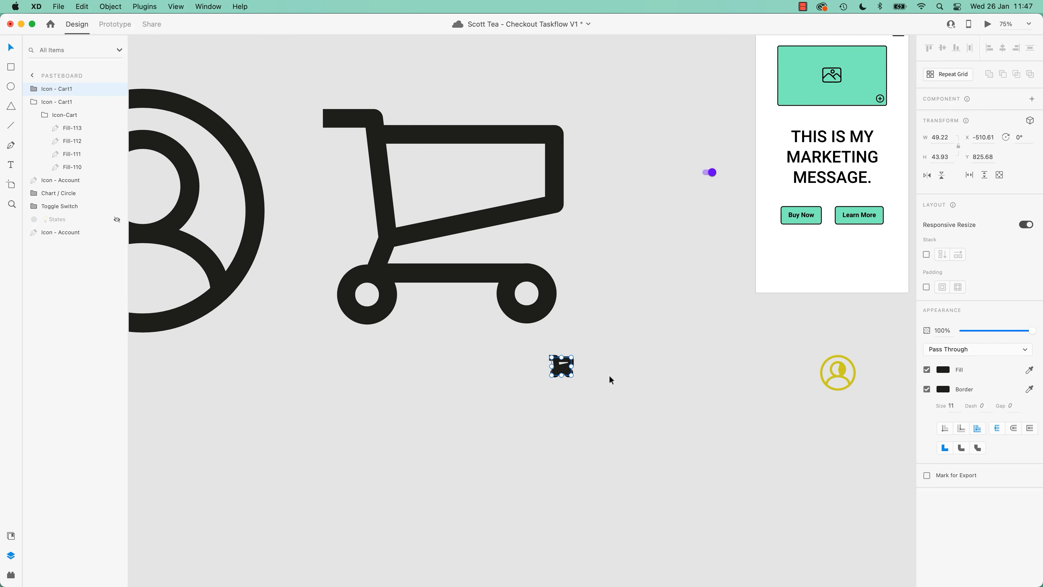
{"action": "key", "text": "super+z"}
{"action": "key", "text": "super+z"}
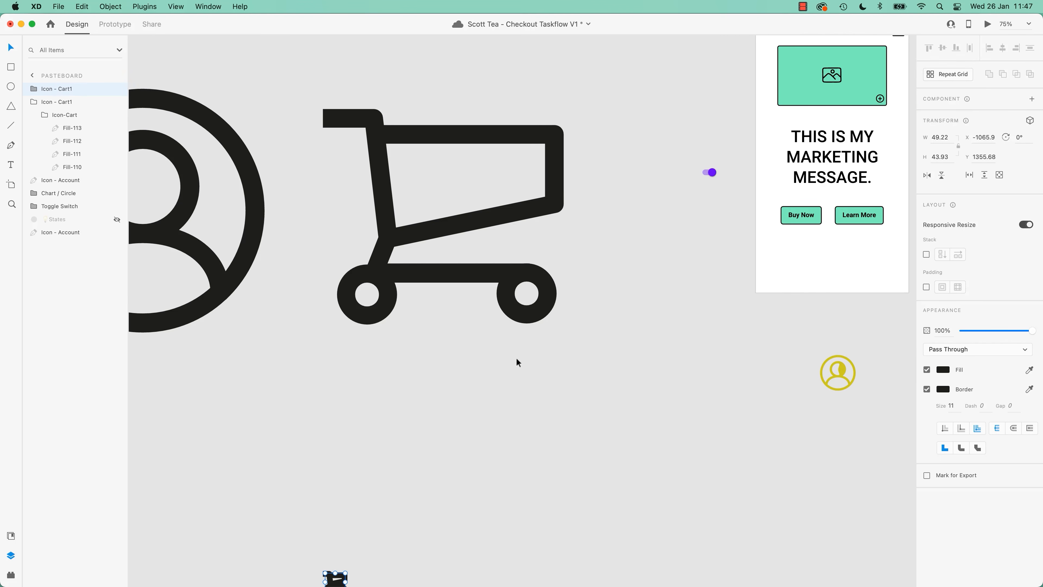
{"action": "left_click_drag", "start_coordinate": [561, 379], "coordinate": [538, 401]}
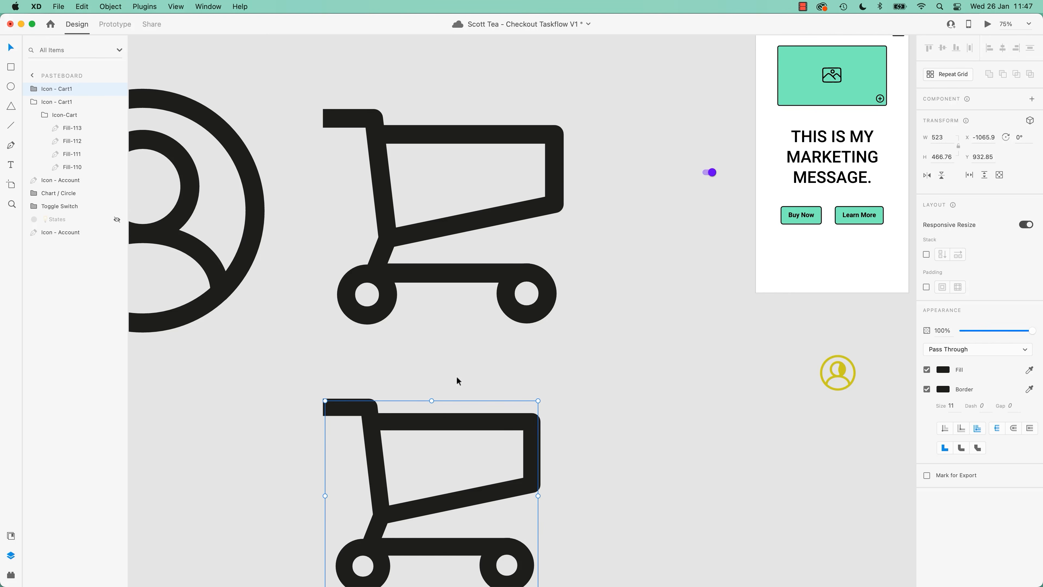
{"action": "key", "text": "super+z"}
Scale the duplicate cart proportionally to about 40 × 36 and place it just beneath the original cart
{"action": "left_click_drag", "start_coordinate": [561, 380], "coordinate": [341, 530]}
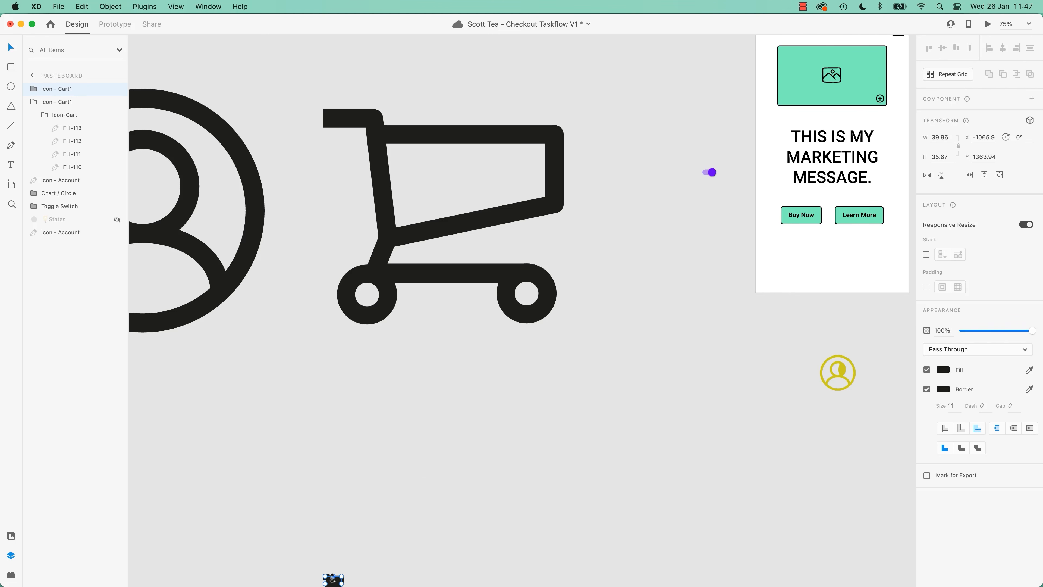
{"action": "left_click_drag", "start_coordinate": [334, 581], "coordinate": [440, 396]}
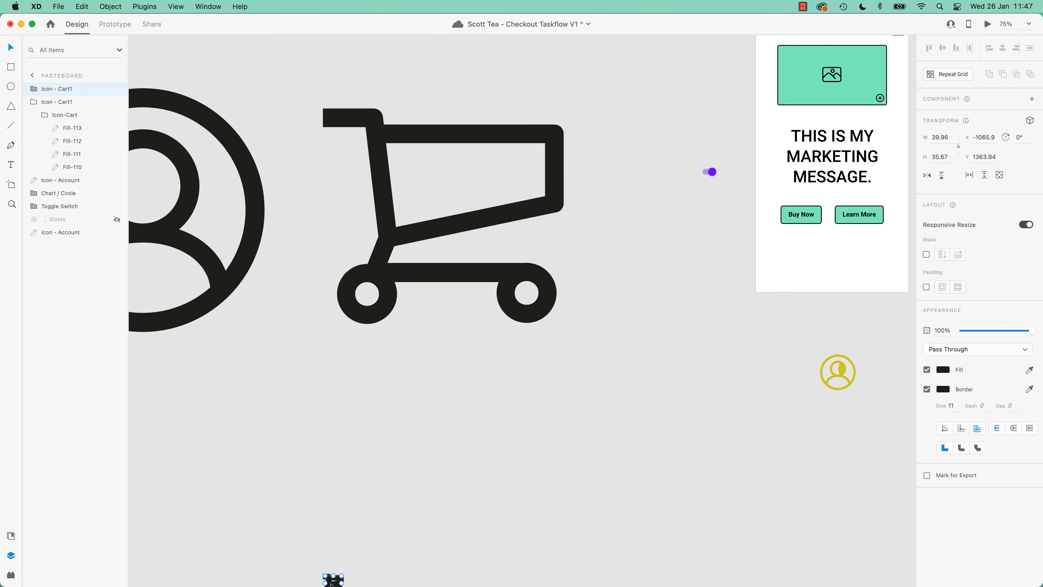
{"action": "scroll", "coordinate": [333, 580], "scroll_direction": "down", "scroll_amount": 1}
{"action": "left_click_drag", "start_coordinate": [333, 563], "coordinate": [462, 353]}
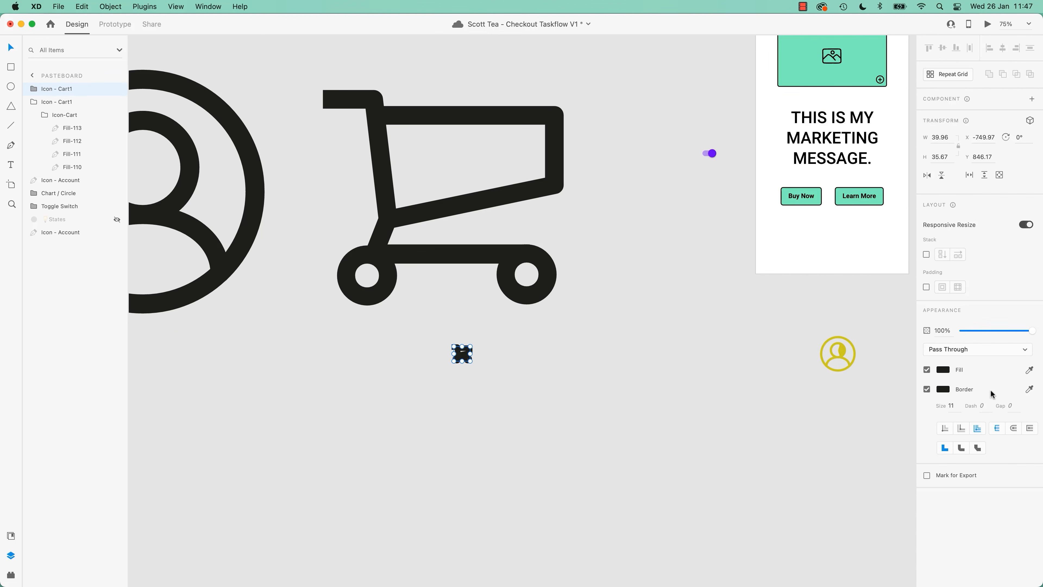
Compare the small duplicate's border with its full-size version by undoing and redoing its scaling and move
{"action": "left_click", "coordinate": [549, 197]}
{"action": "left_click", "coordinate": [463, 355]}
{"action": "key", "text": "super+z"}
{"action": "key", "text": "super+z"}
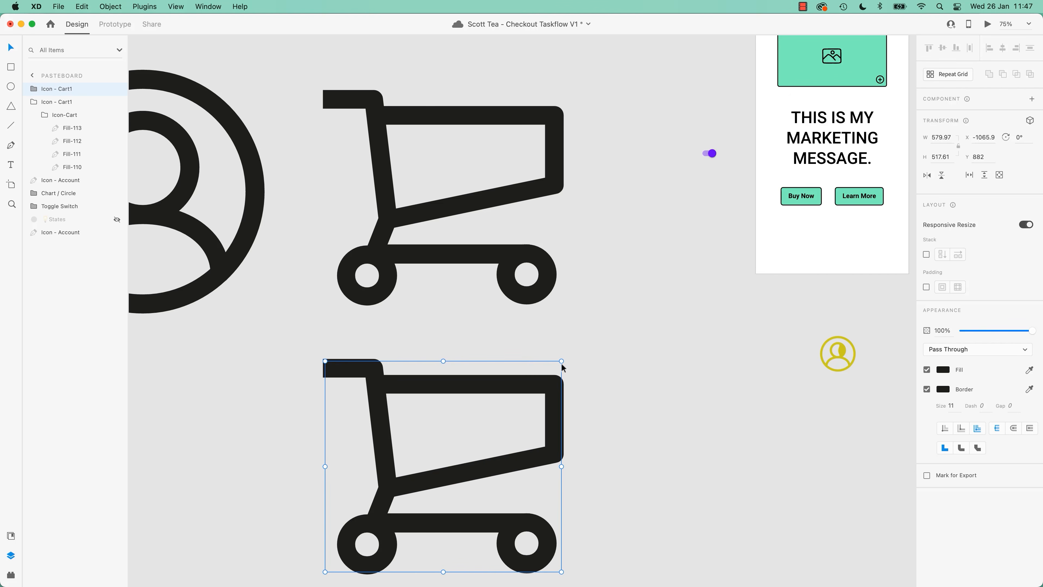
{"action": "key", "text": "super+z"}
{"action": "key", "text": "super+z"}
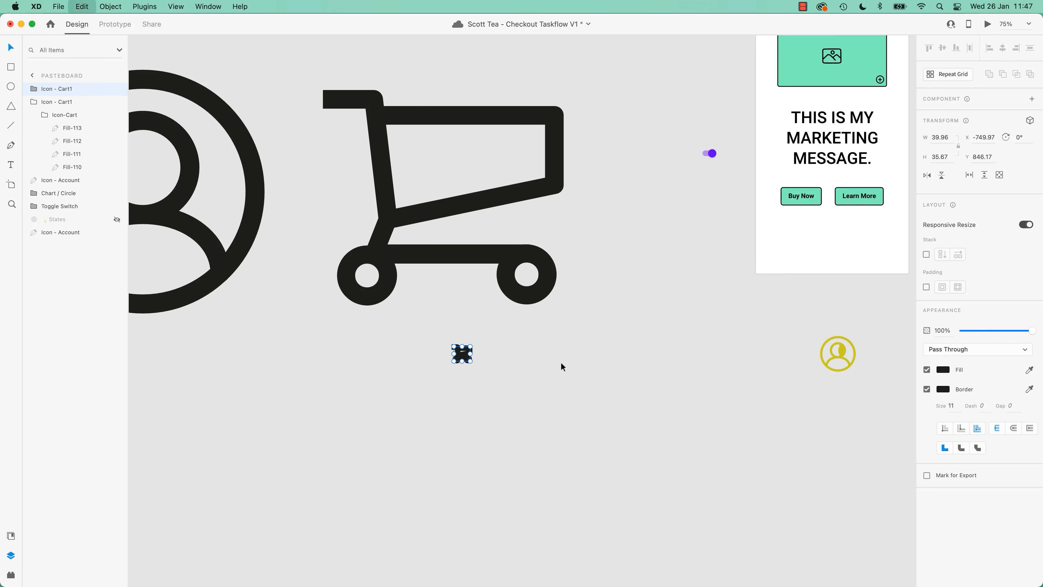
Select the original large cart icon and convert its border to filled shapes with Outline Stroke
{"action": "left_click", "coordinate": [568, 334]}
{"action": "left_click", "coordinate": [522, 201]}
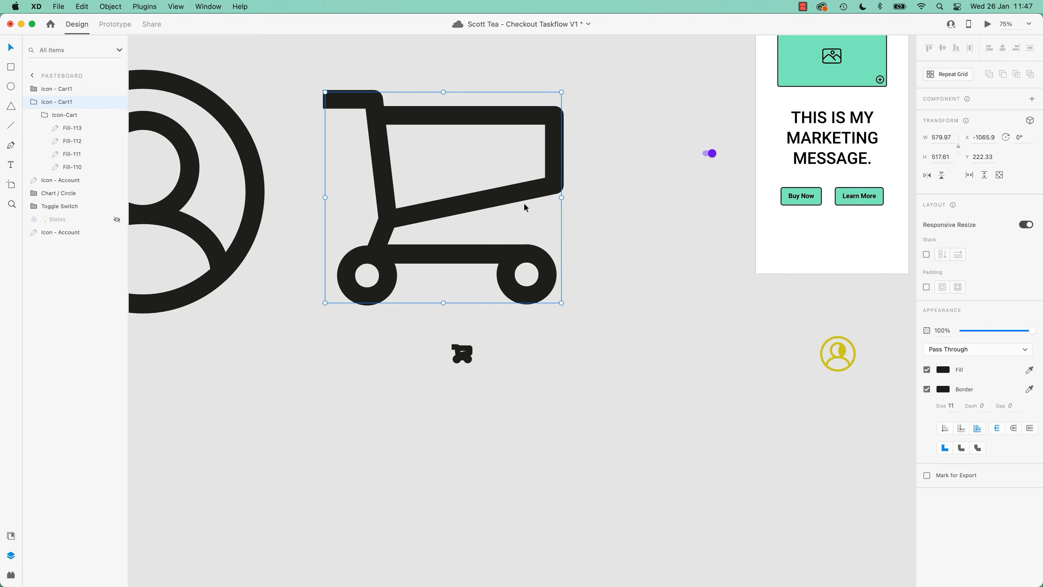
{"action": "right_click", "coordinate": [523, 197]}
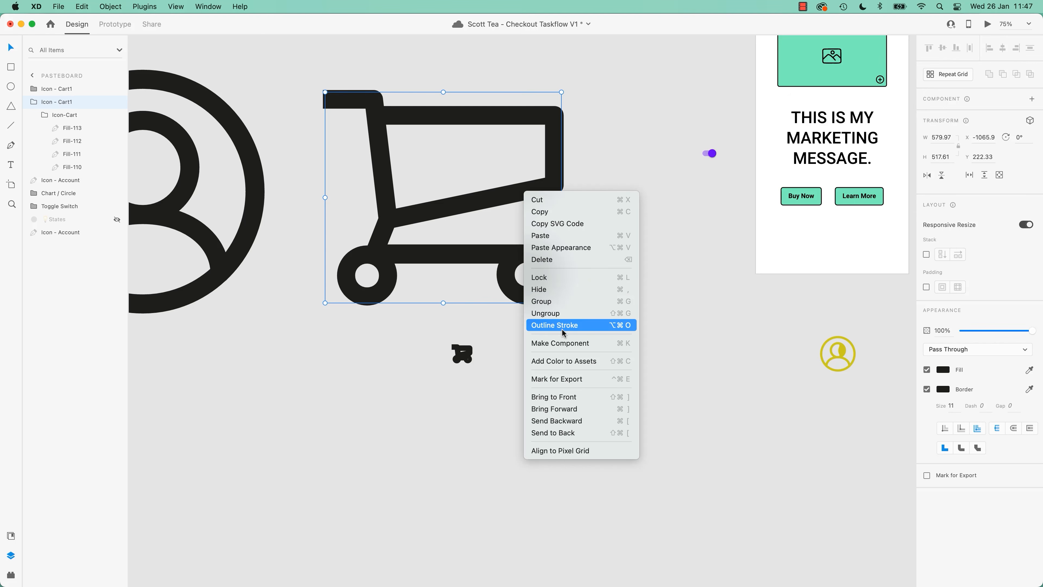
{"action": "left_click", "coordinate": [549, 329]}
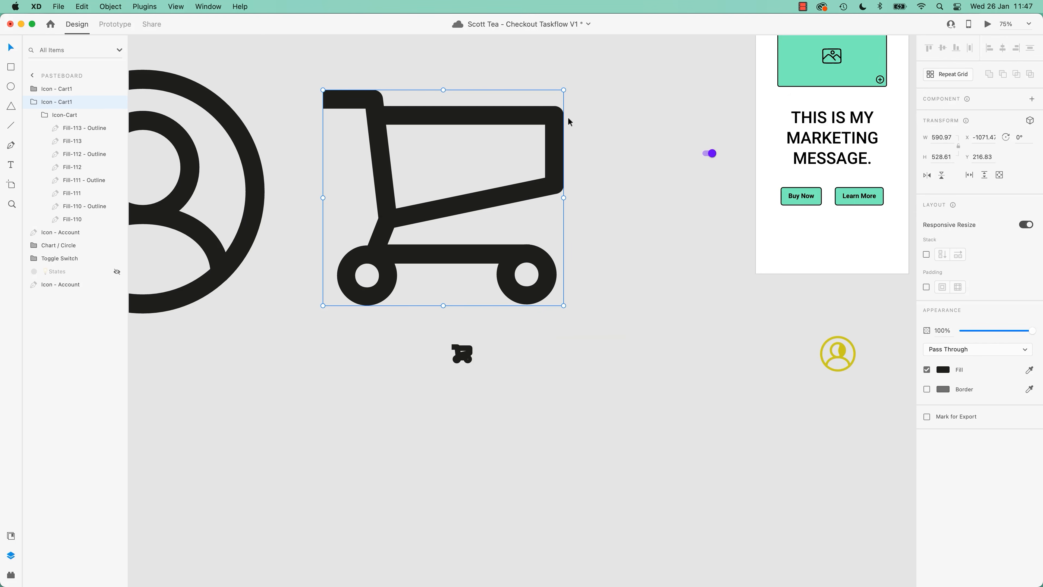
Scale the outlined cart icon proportionally to about 34 × 30 and place it just above the small duplicate cart
{"action": "left_click_drag", "start_coordinate": [562, 90], "coordinate": [455, 218]}
{"action": "left_click", "coordinate": [482, 208]}
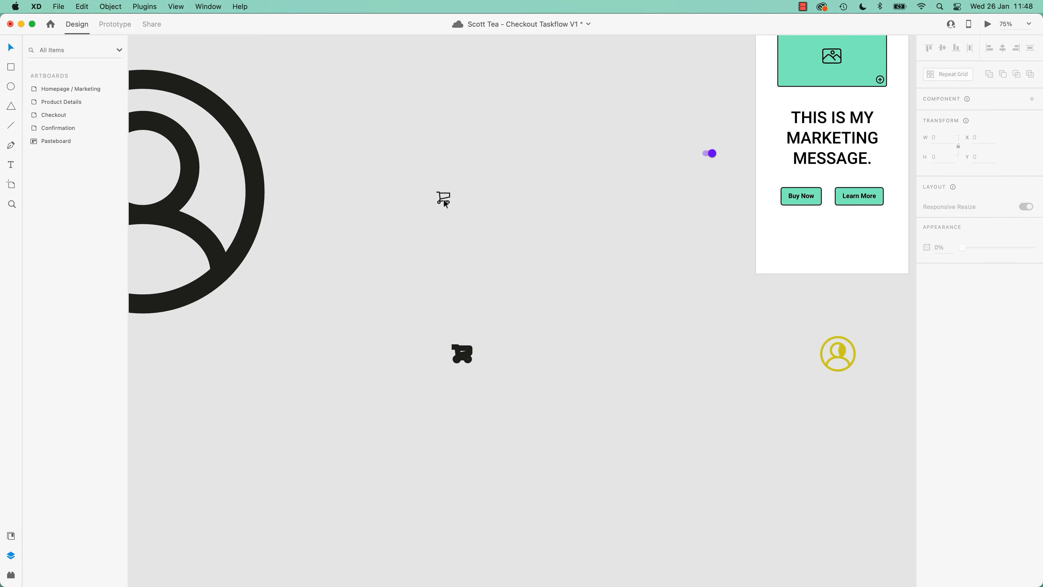
{"action": "left_click_drag", "start_coordinate": [443, 198], "coordinate": [458, 320]}
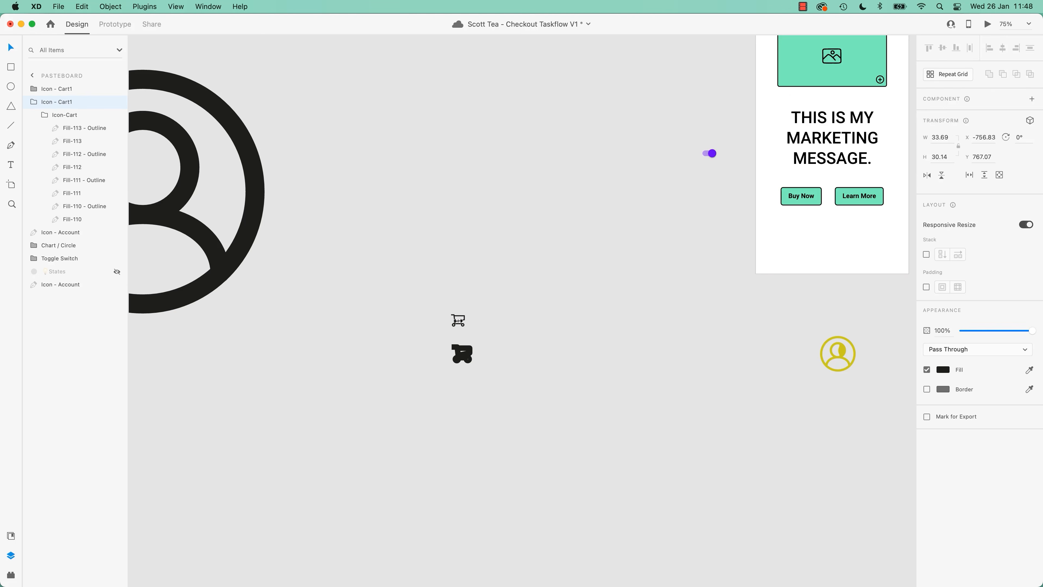
{"action": "left_click", "coordinate": [497, 335]}
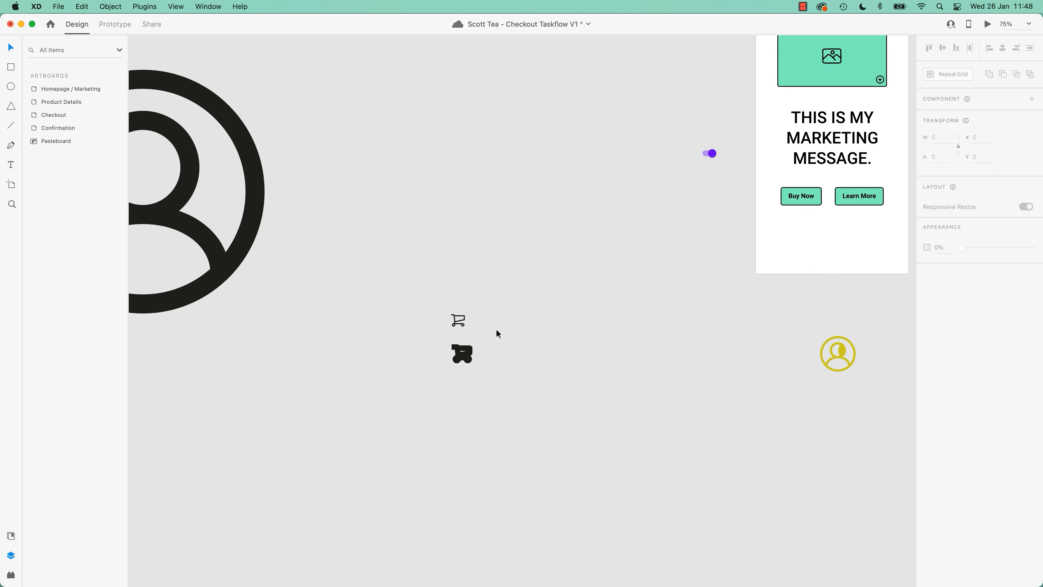
Try enlarging a duplicate of the Buy Now button's rectangle to about 333 × 208, and delete the duplicate
{"action": "left_click", "coordinate": [792, 194]}
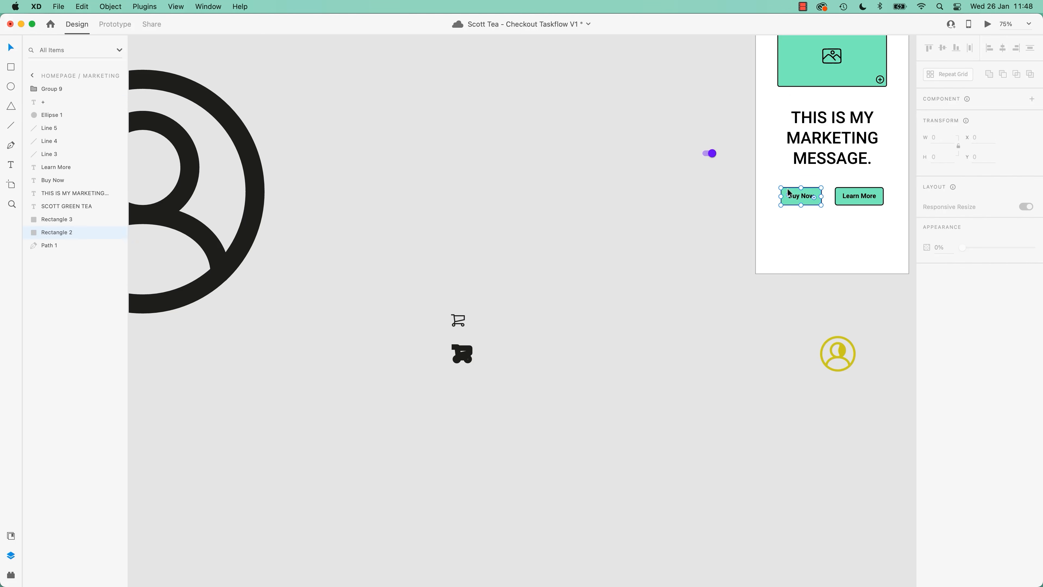
{"action": "left_click_drag", "start_coordinate": [792, 192], "coordinate": [883, 321]}
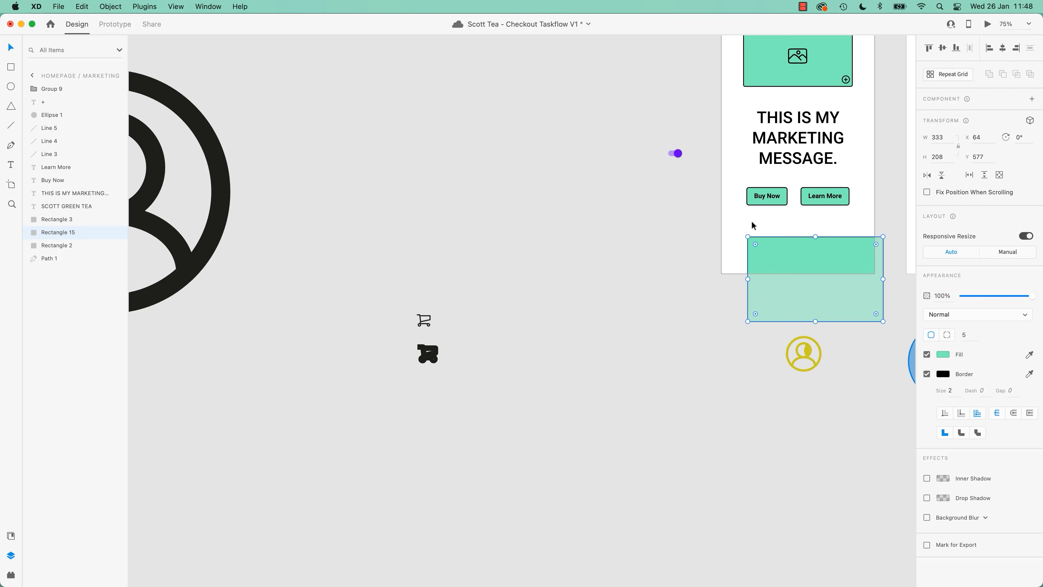
{"action": "left_click", "coordinate": [663, 262]}
{"action": "left_click", "coordinate": [799, 258]}
{"action": "key", "text": "Delete"}
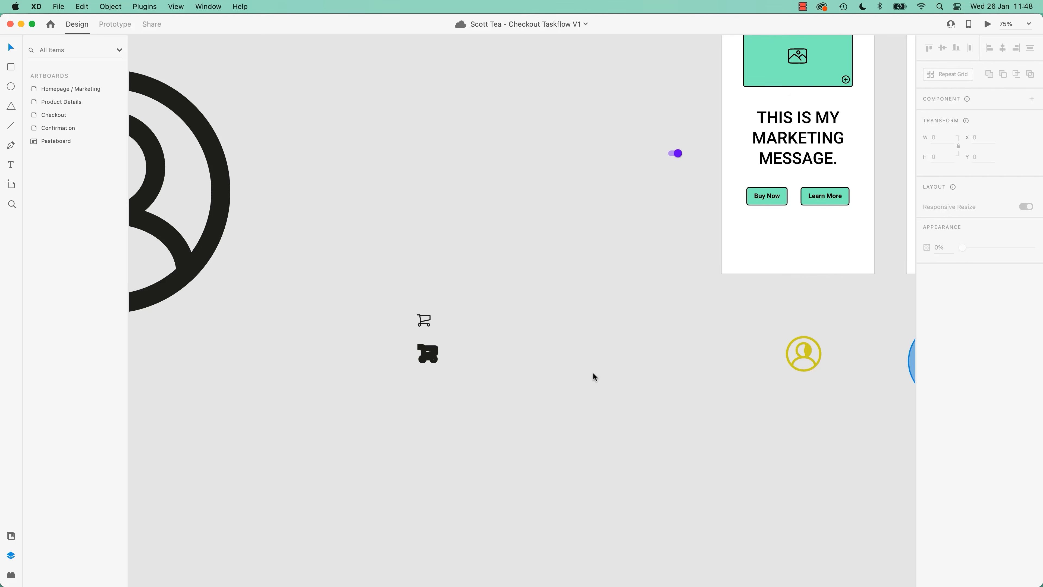
{"action": "left_click_drag", "start_coordinate": [658, 142], "coordinate": [674, 157]}
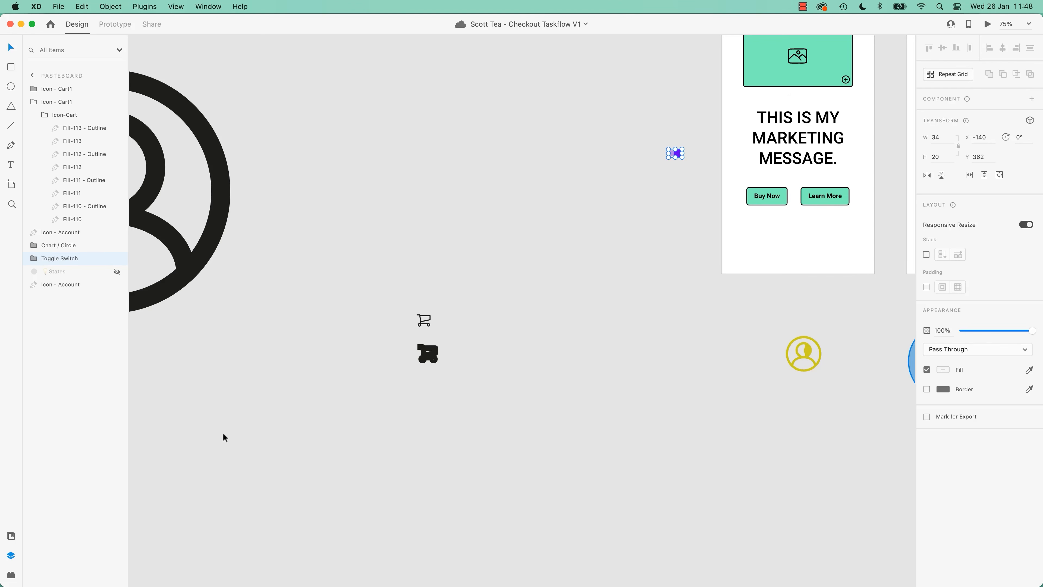
{"action": "left_click", "coordinate": [12, 536]}
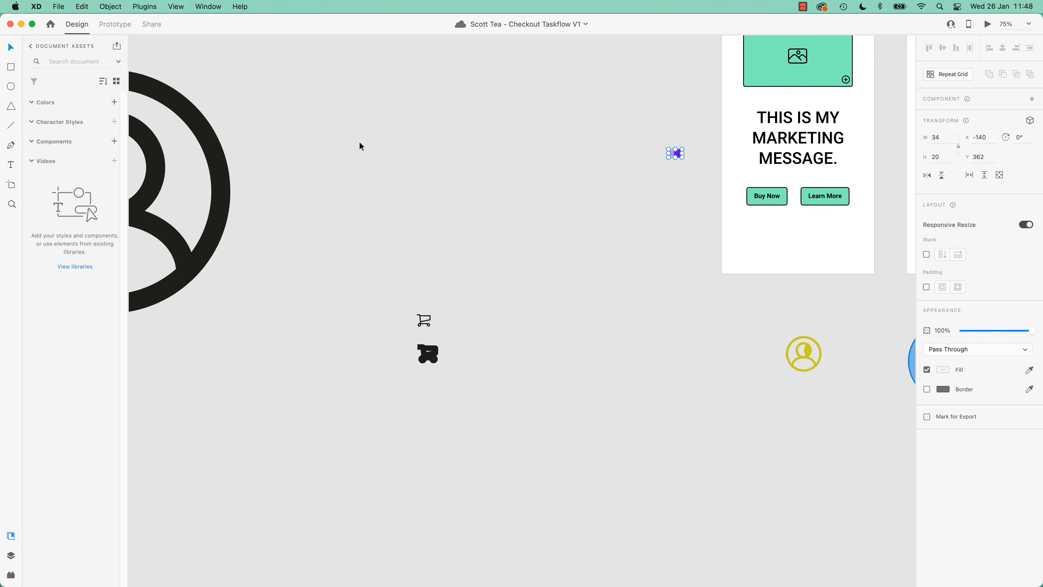
{"action": "left_click", "coordinate": [772, 322]}
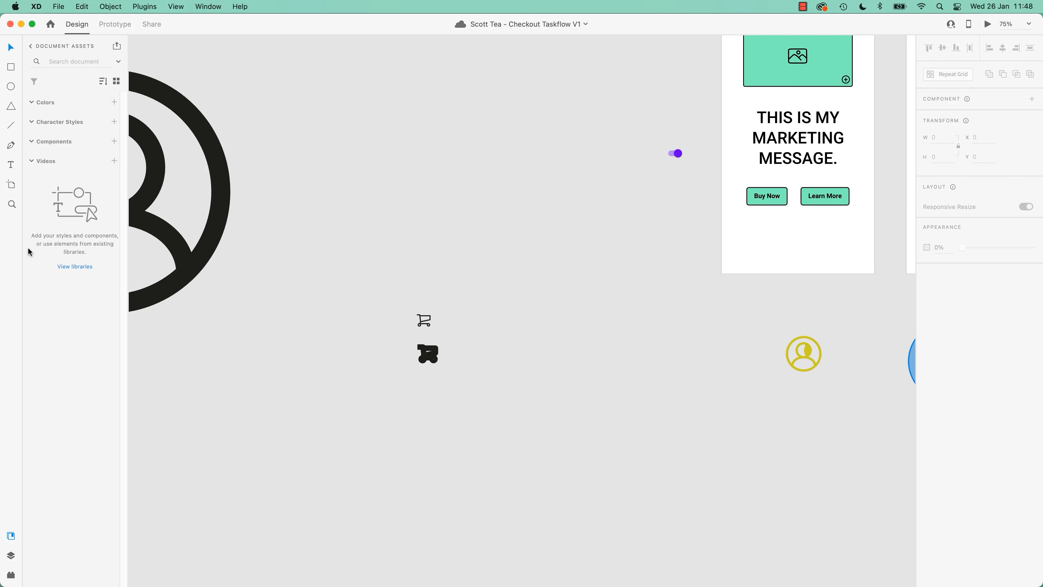
{"action": "left_click", "coordinate": [11, 556]}
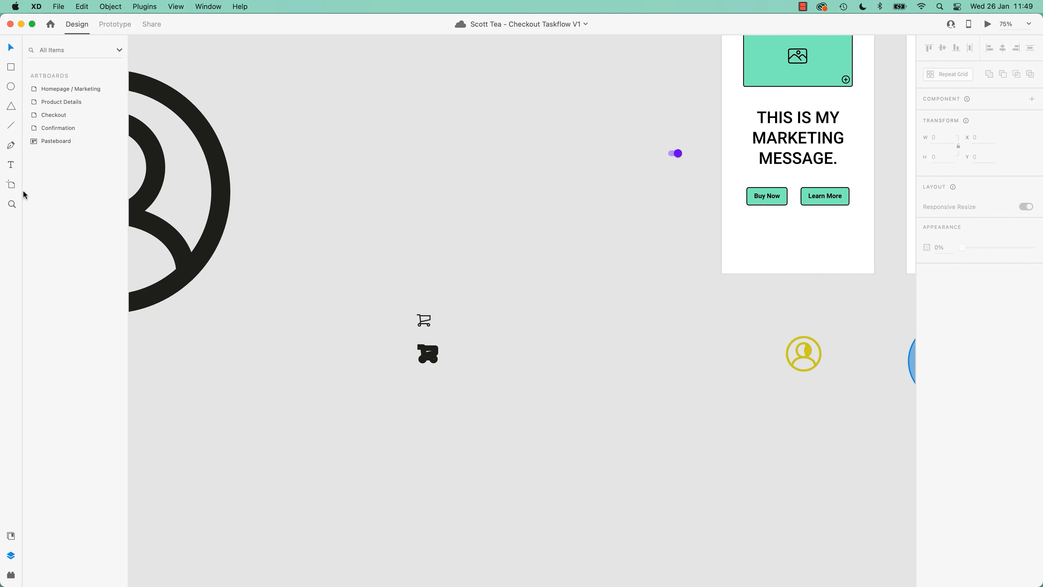
Delete the yellow account icon from the pasteboard below the homepage artboard
{"action": "left_click_drag", "start_coordinate": [715, 314], "coordinate": [844, 399]}
{"action": "left_click", "coordinate": [750, 326]}
{"action": "left_click", "coordinate": [803, 355]}
{"action": "left_click_drag", "start_coordinate": [803, 356], "coordinate": [713, 296]}
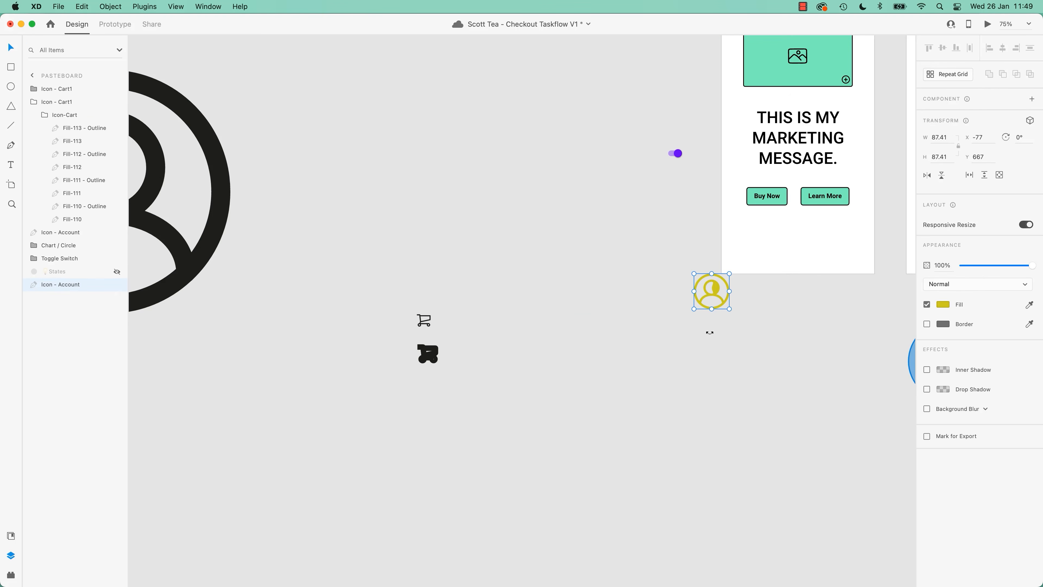
{"action": "key", "text": "Delete"}
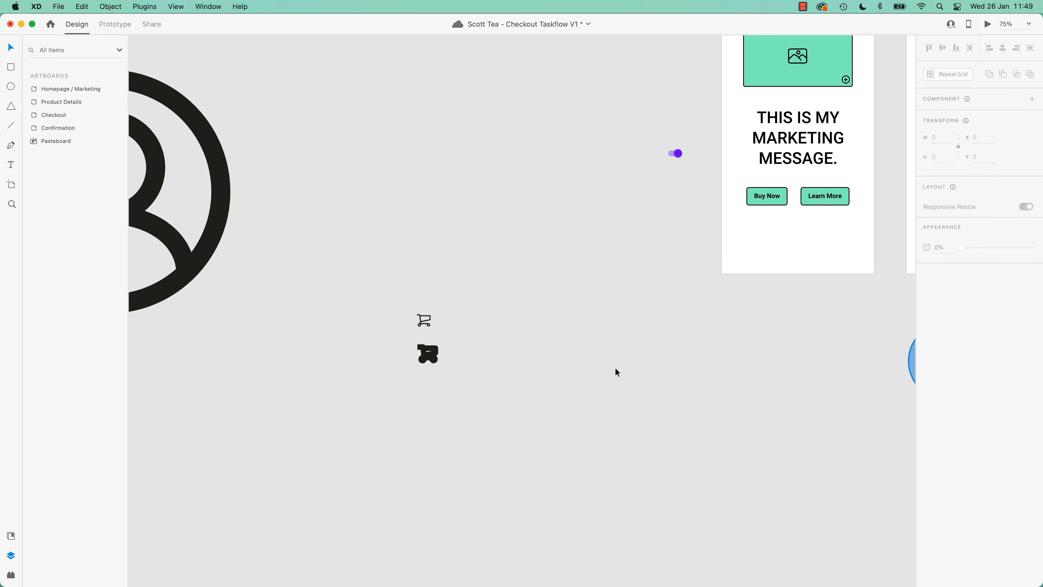
Try moving an anchor point on the inner edge of the large account icon's outer ring inward, and undo the move
{"action": "double_click", "coordinate": [219, 226]}
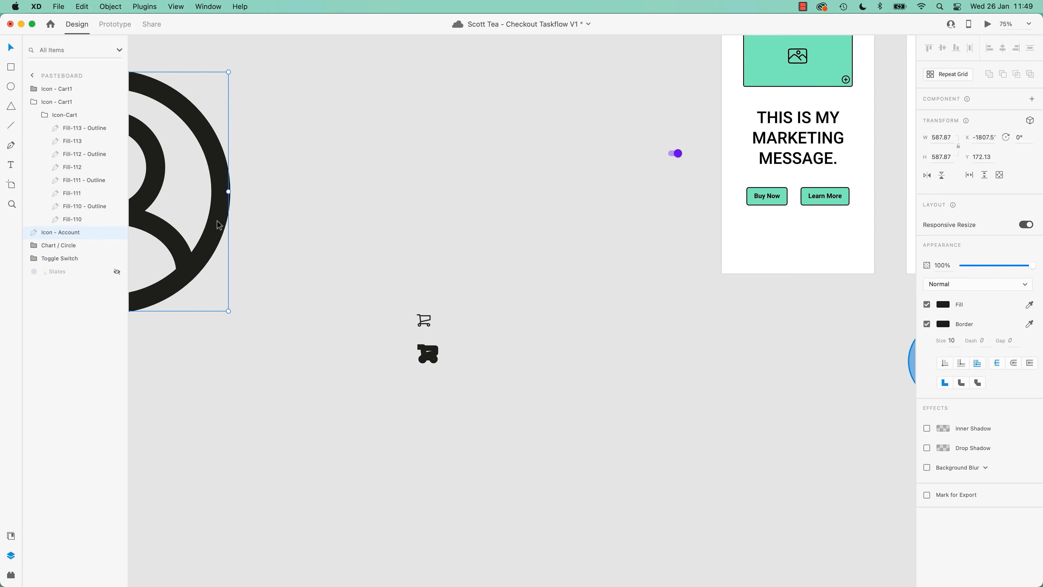
{"action": "left_click_drag", "start_coordinate": [212, 192], "coordinate": [201, 192]}
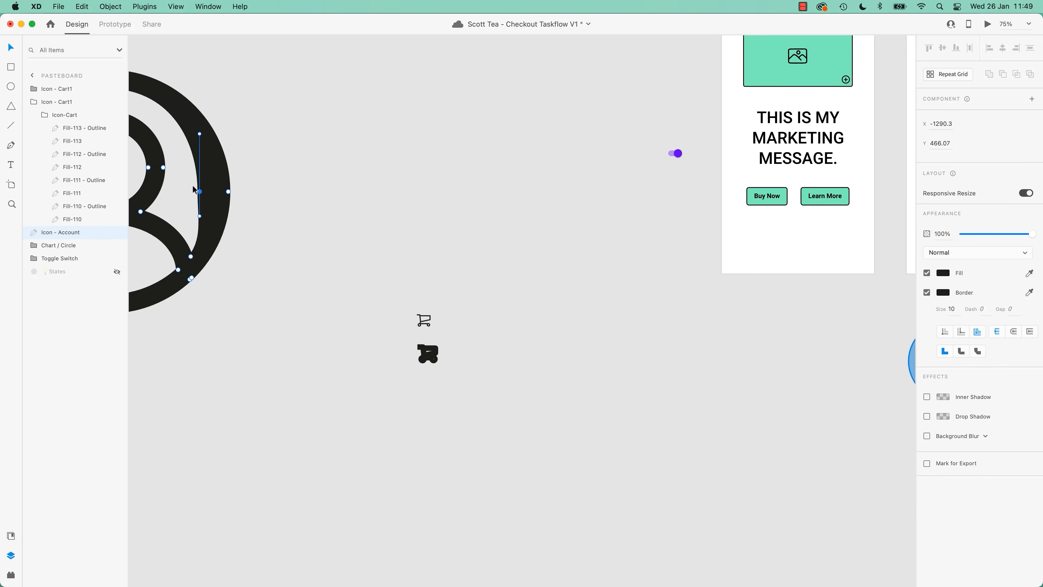
{"action": "key", "text": "super+z"}
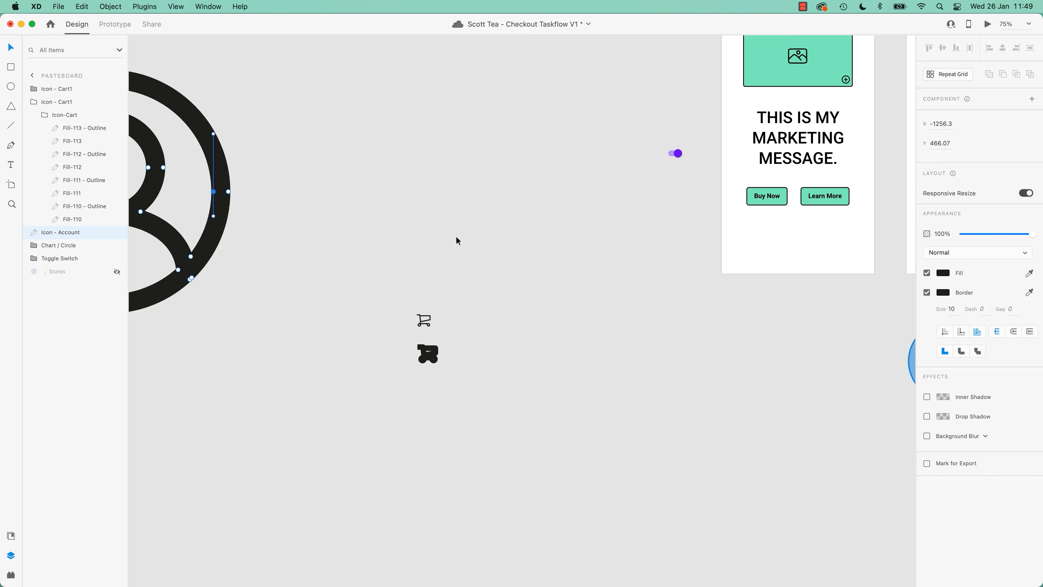
{"action": "left_click", "coordinate": [319, 292]}
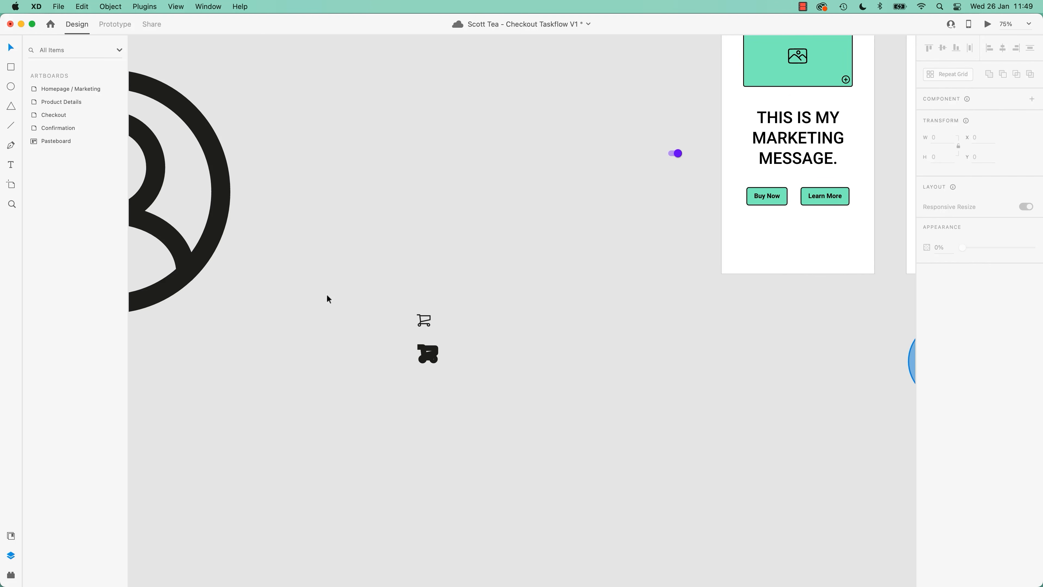
Save the document
{"action": "key", "text": "super+s"}
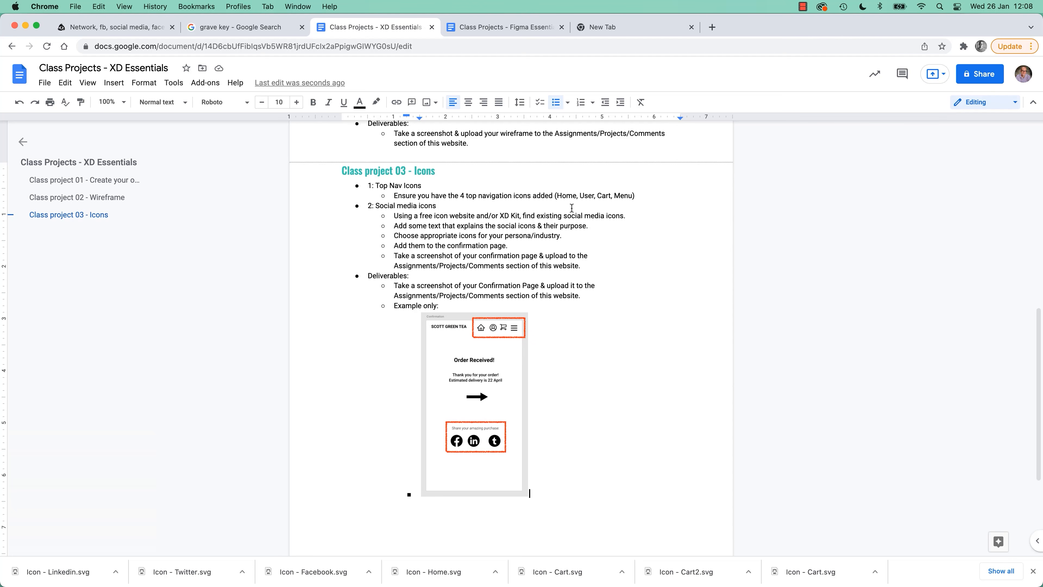
Review the top nav and social media icon requirements of Class project 03 - Icons in the Google Docs brief
{"action": "double_click", "coordinate": [561, 196]}
{"action": "left_click", "coordinate": [591, 195]}
{"action": "double_click", "coordinate": [592, 195]}
{"action": "double_click", "coordinate": [602, 196]}
{"action": "double_click", "coordinate": [621, 196]}
{"action": "double_click", "coordinate": [389, 203]}
{"action": "triple_click", "coordinate": [389, 203]}
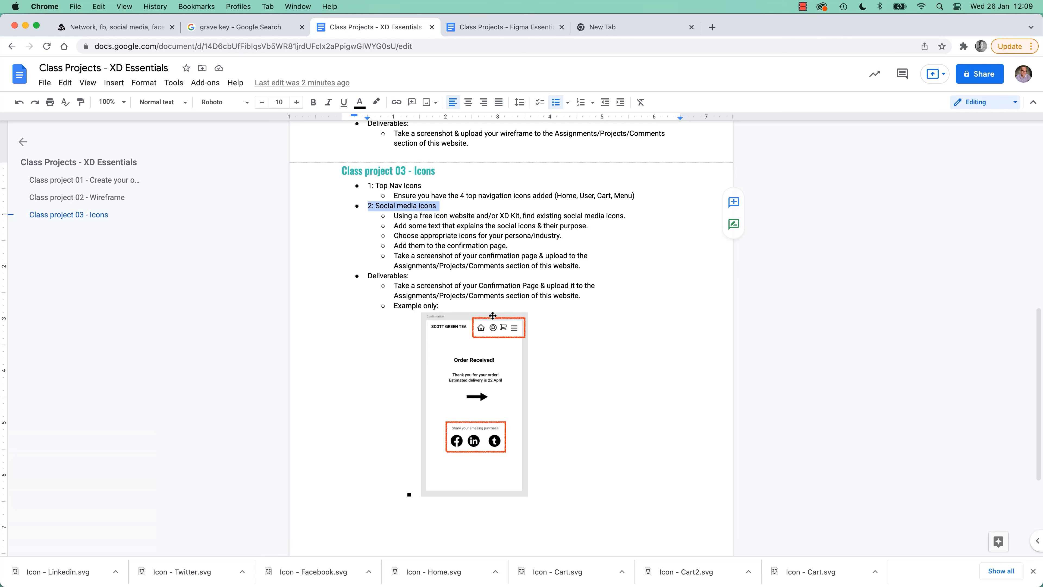
{"action": "left_click", "coordinate": [467, 255]}
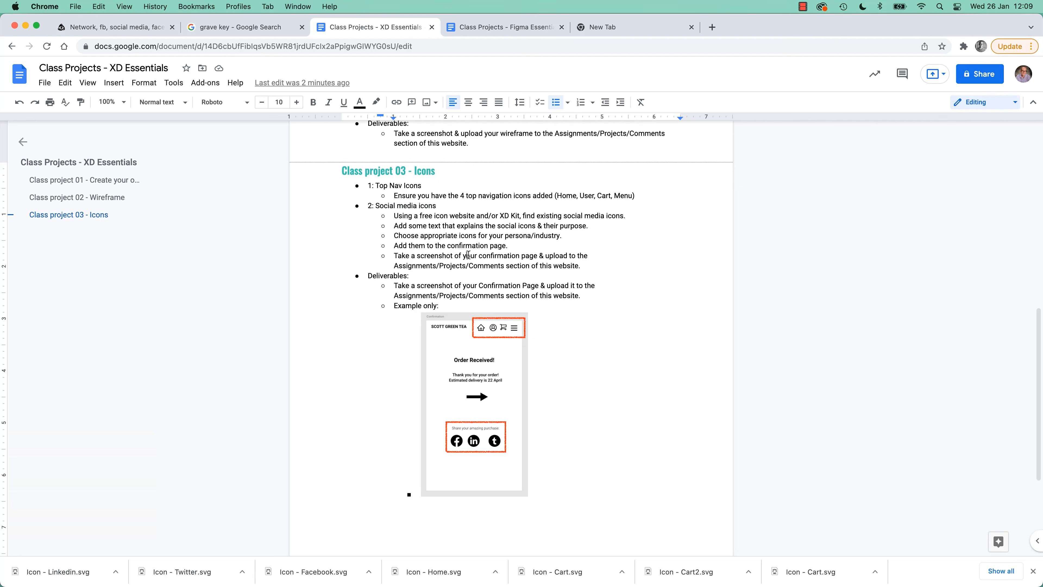
Switch to XD and examine the home, account, cart and menu icons at the top of the Confirmation artboard
{"action": "key", "text": "super+Tab"}
{"action": "key", "text": "super+2"}
{"action": "left_click_drag", "start_coordinate": [537, 194], "coordinate": [549, 413]}
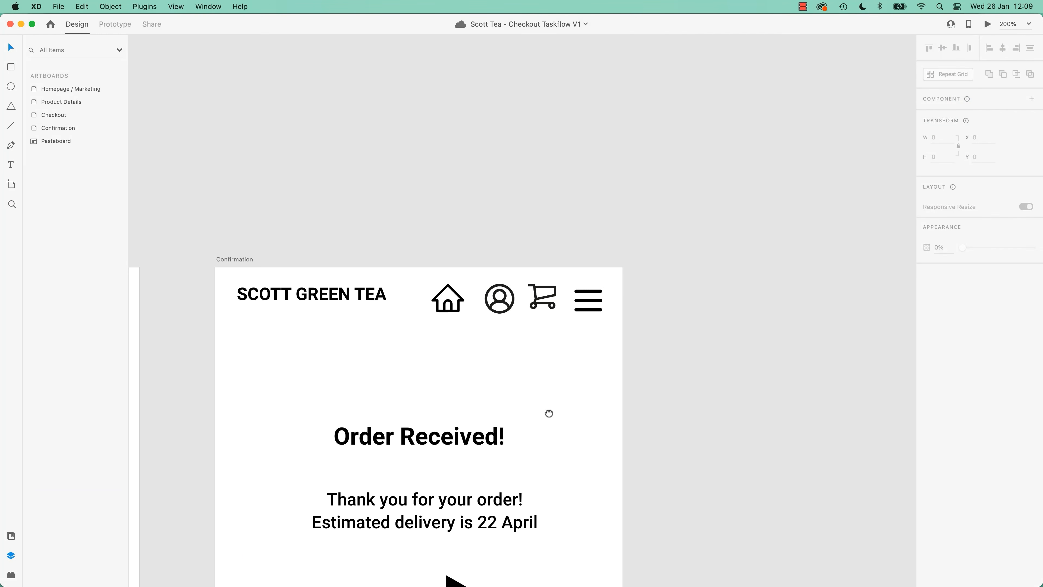
{"action": "key", "text": "super+equal"}
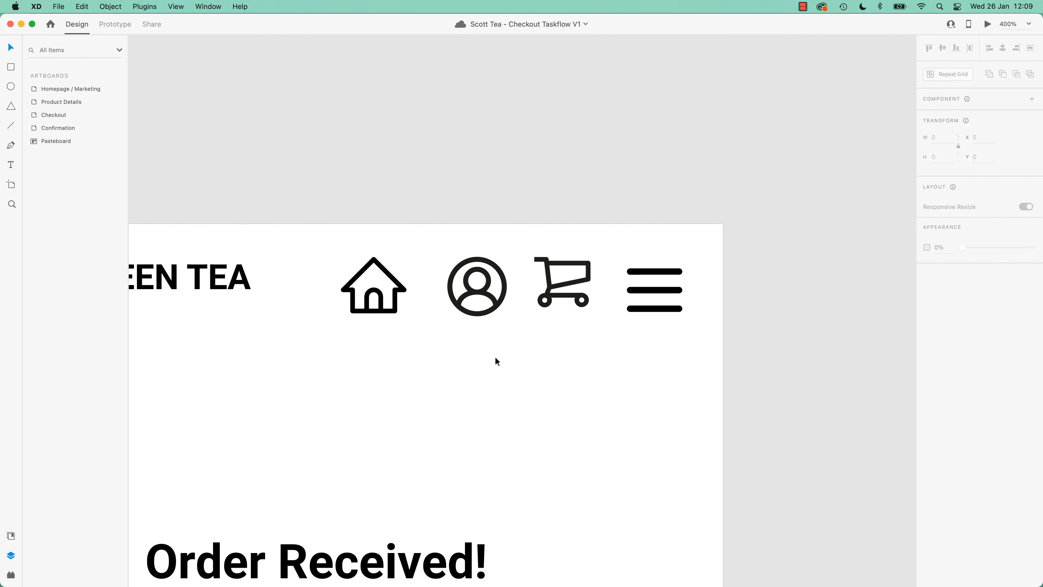
{"action": "left_click", "coordinate": [395, 305]}
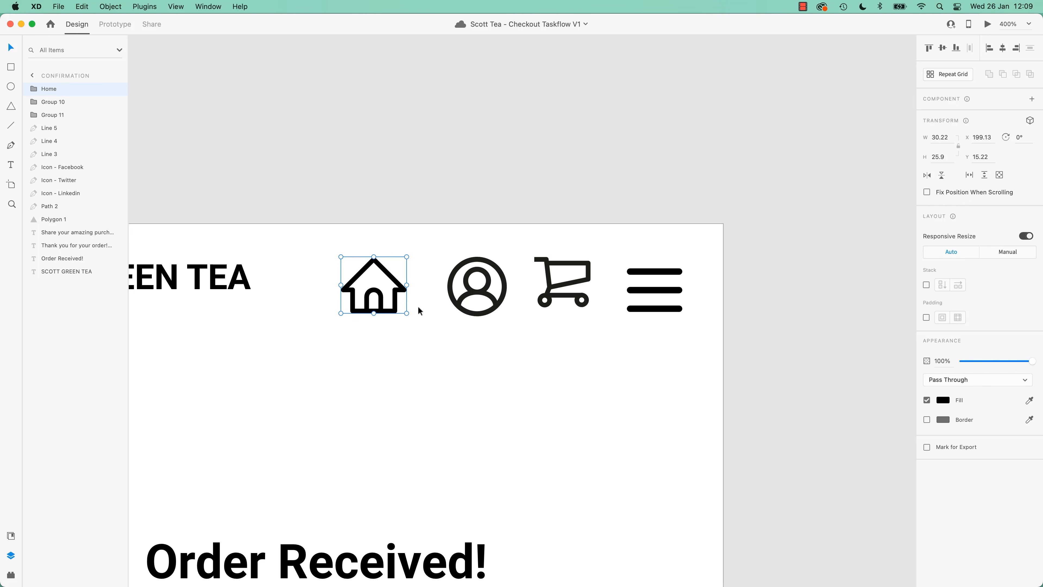
{"action": "left_click", "coordinate": [337, 204]}
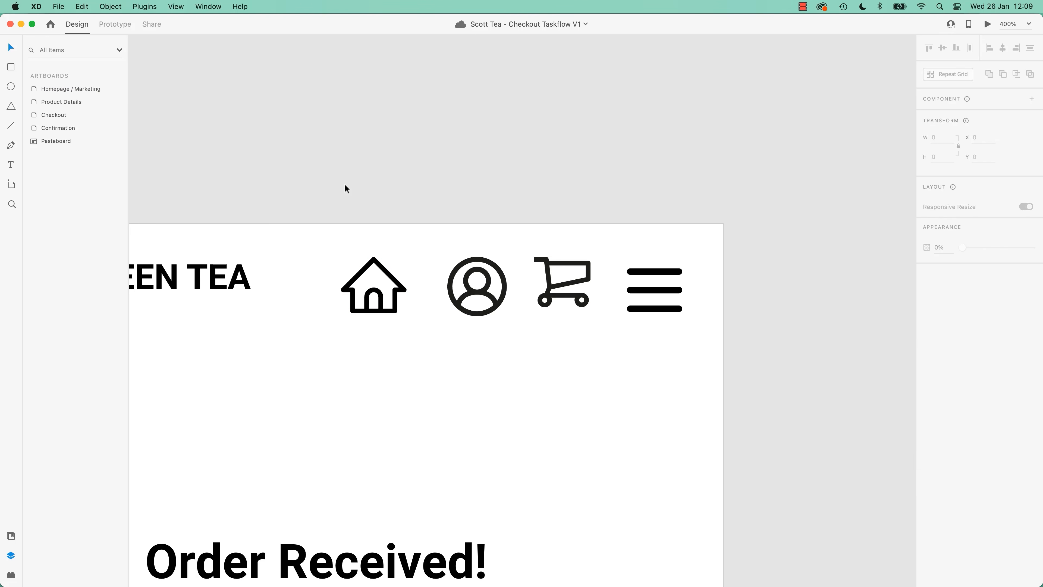
Import Icon - Home.svg and place it directly to the left of the existing home icon on the Confirmation artboard
{"action": "key", "text": "super+shift+i"}
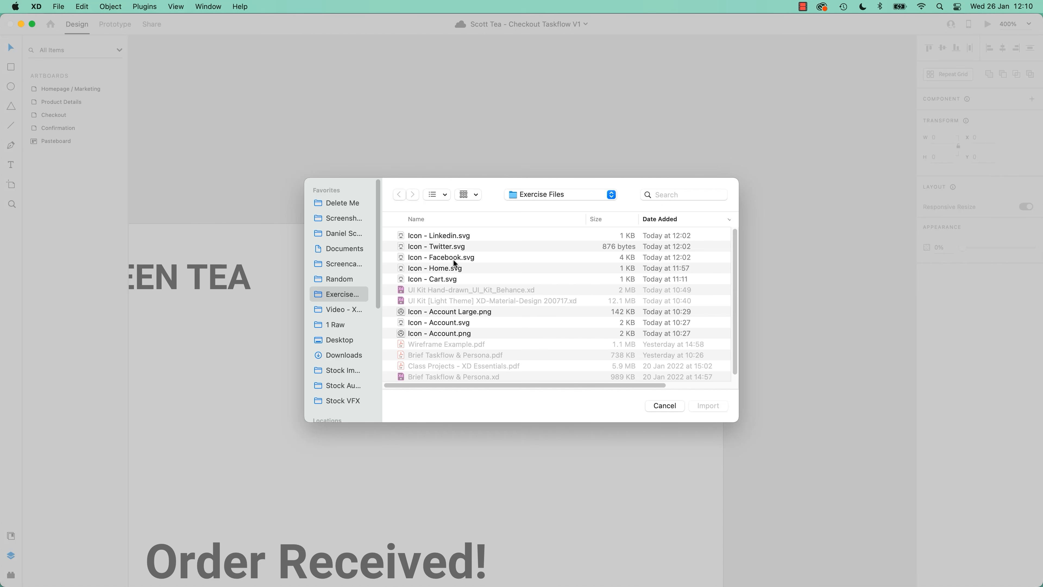
{"action": "left_click", "coordinate": [455, 269]}
{"action": "left_click", "coordinate": [708, 406]}
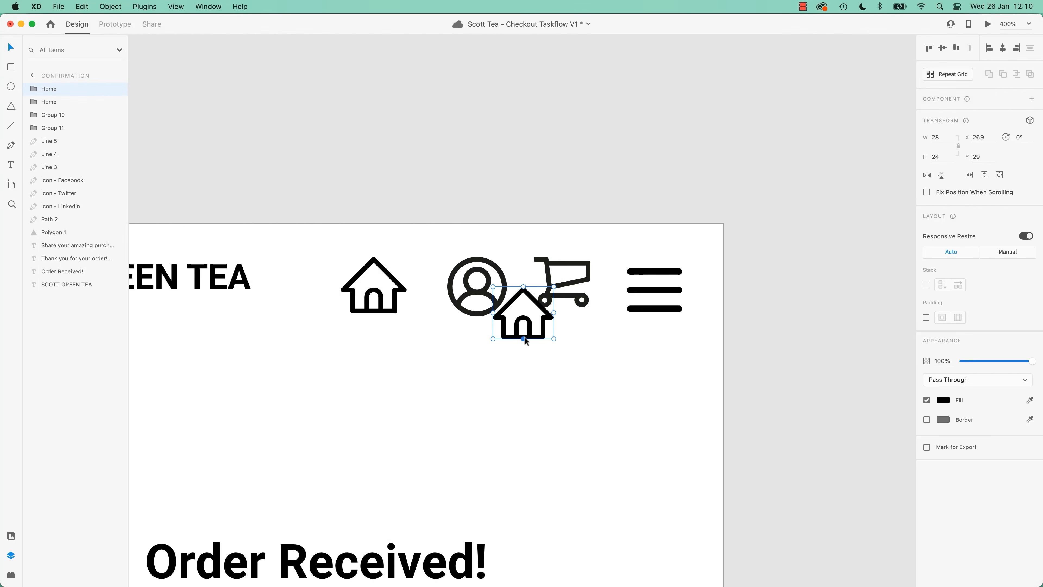
{"action": "left_click_drag", "start_coordinate": [534, 302], "coordinate": [536, 110]}
{"action": "key", "text": "super+z"}
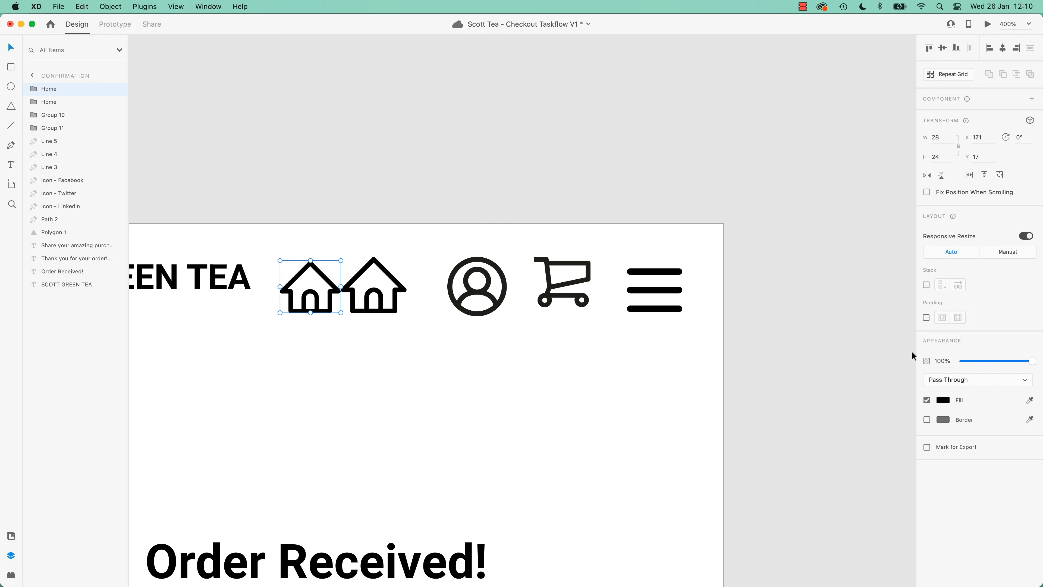
Add a border of size 0.5 to the imported home icon, sampling its black from the original home icon
{"action": "left_click", "coordinate": [925, 420]}
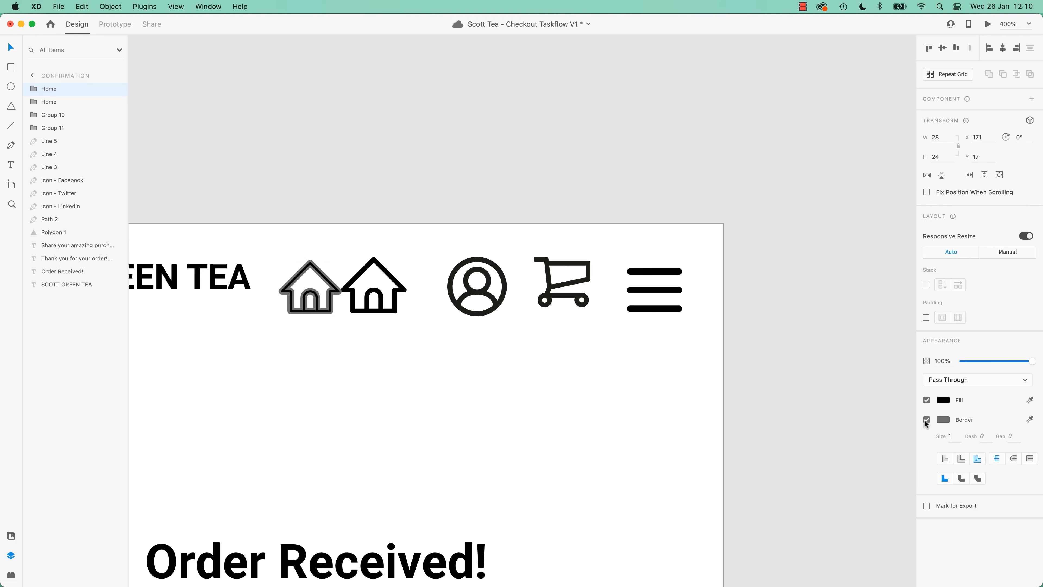
{"action": "left_click", "coordinate": [1029, 419]}
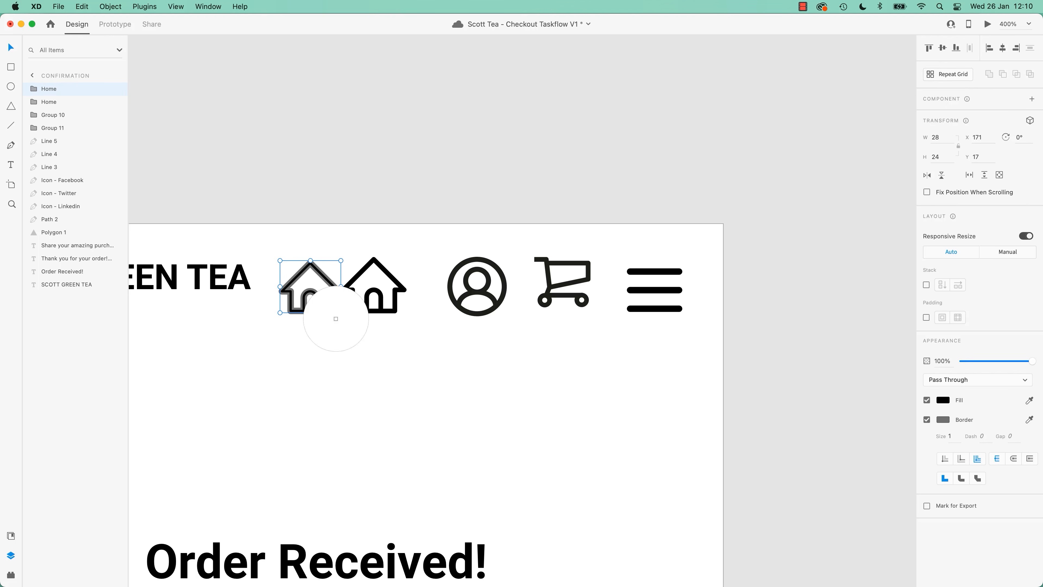
{"action": "left_click", "coordinate": [396, 302]}
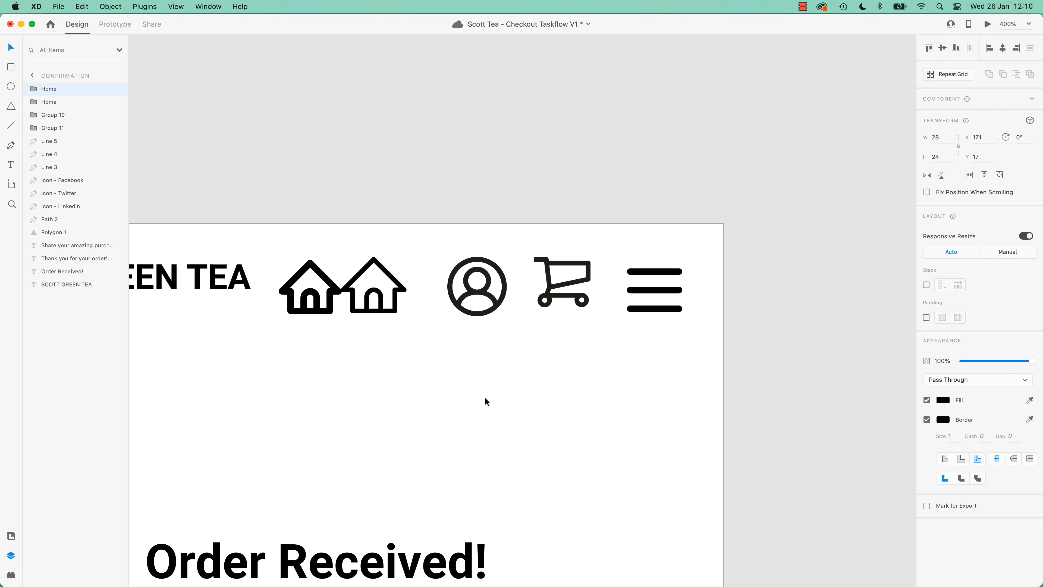
{"action": "left_click", "coordinate": [953, 437]}
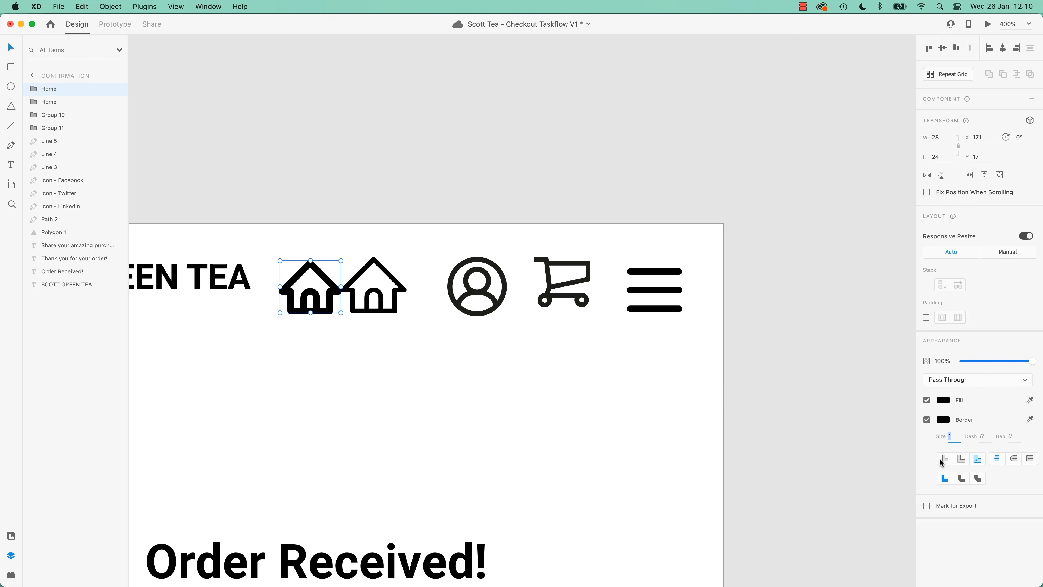
{"action": "type", "text": "0.5"}
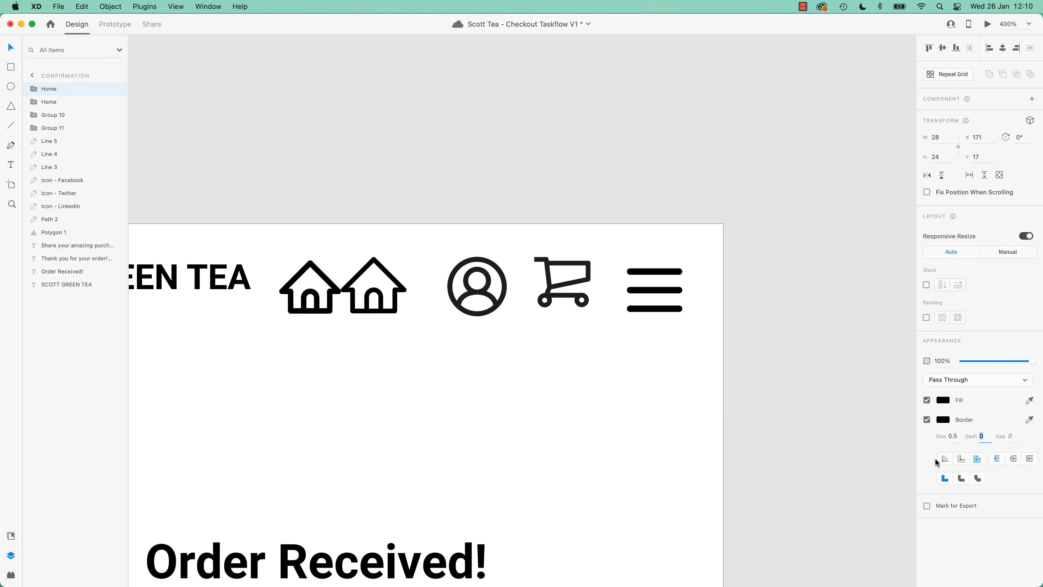
{"action": "key", "text": "Tab"}
Try a border size of 0.1 on the imported home icon, and set it to 0.25
{"action": "left_click", "coordinate": [959, 438]}
{"action": "type", "text": "0.1"}
{"action": "key", "text": "Return"}
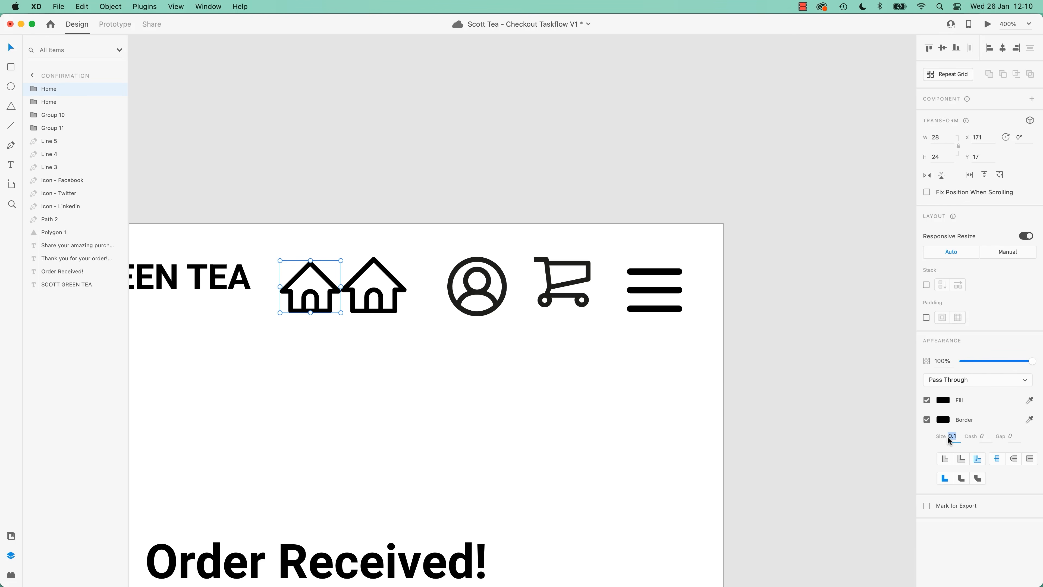
{"action": "type", "text": "0.25"}
{"action": "key", "text": "Tab"}
Delete the imported home icon beside the original and save the document
{"action": "left_click", "coordinate": [344, 263], "text": "shift"}
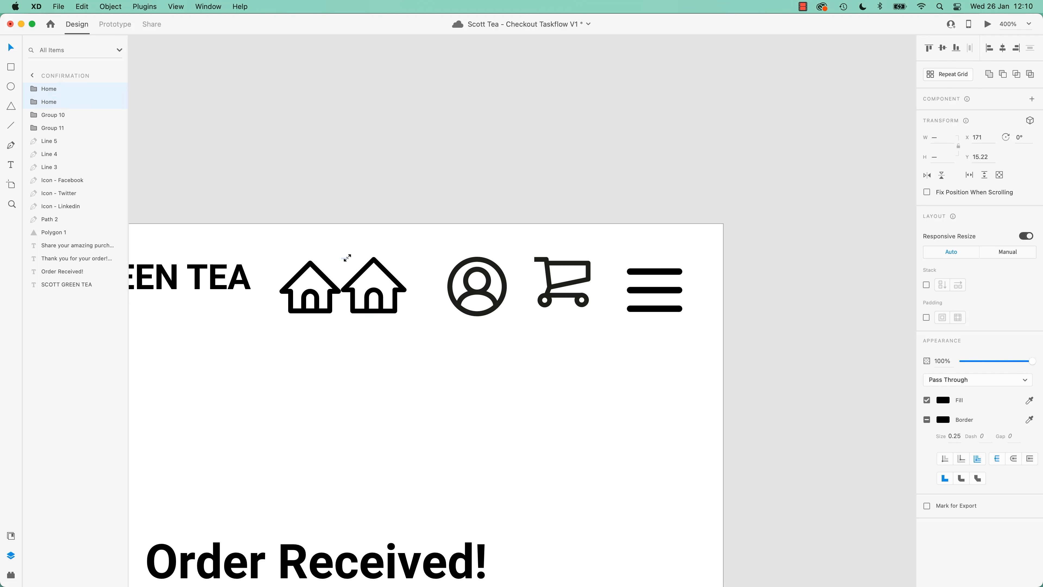
{"action": "left_click", "coordinate": [304, 334]}
{"action": "left_click", "coordinate": [320, 313]}
{"action": "key", "text": "Delete"}
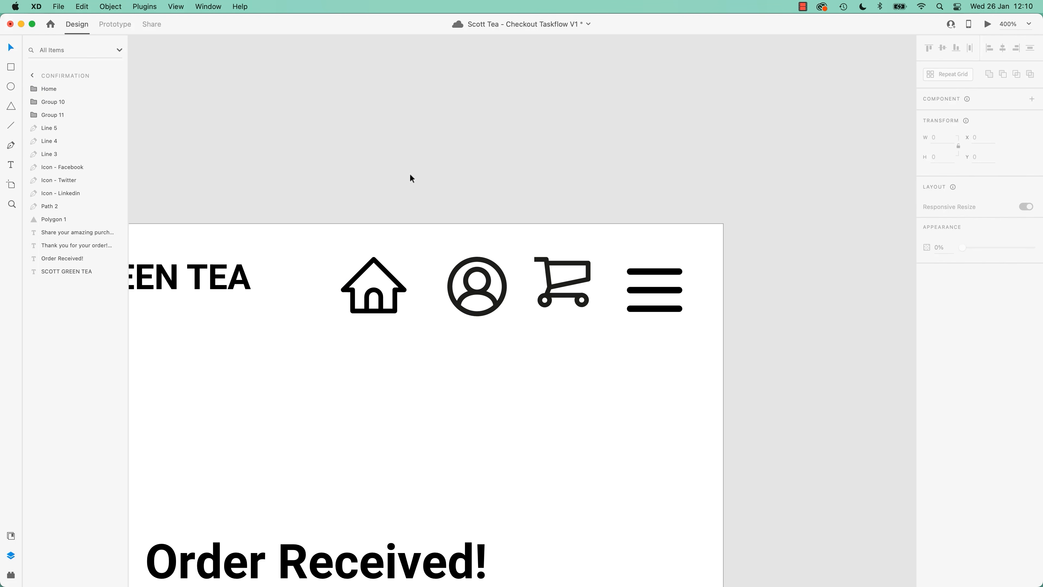
{"action": "key", "text": "super+s"}
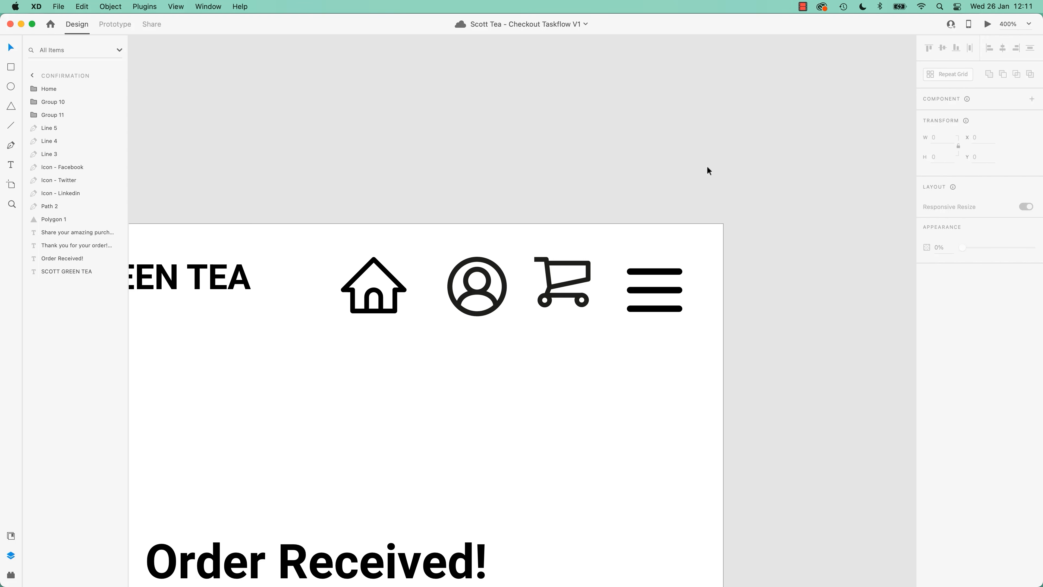
Try top and middle alignment on the Confirmation artboard's navigation icons with the menu lines ungrouped, undoing each attempt
{"action": "left_click_drag", "start_coordinate": [761, 127], "coordinate": [334, 330]}
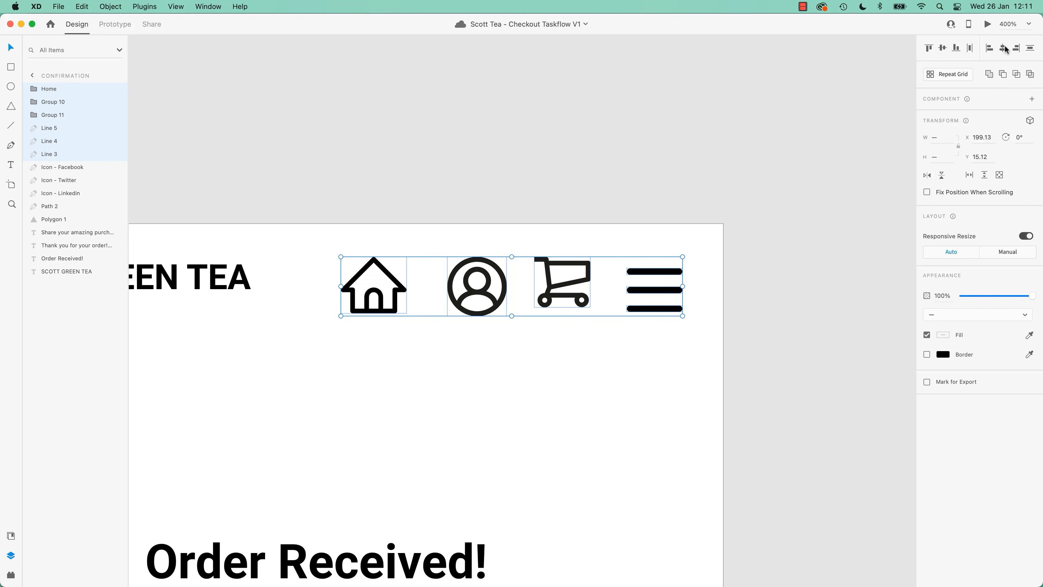
{"action": "left_click", "coordinate": [928, 48]}
{"action": "key", "text": "cmd+z"}
{"action": "left_click", "coordinate": [943, 49]}
{"action": "key", "text": "cmd+z"}
Group the three lines of the hamburger menu icon on the Confirmation artboard
{"action": "left_click_drag", "start_coordinate": [757, 236], "coordinate": [616, 347]}
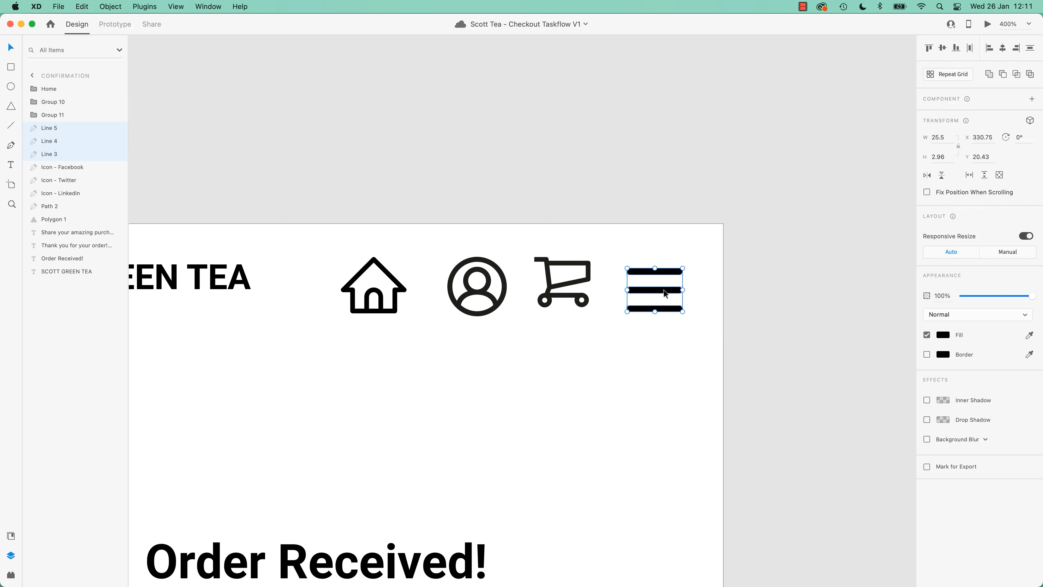
{"action": "right_click", "coordinate": [664, 293]}
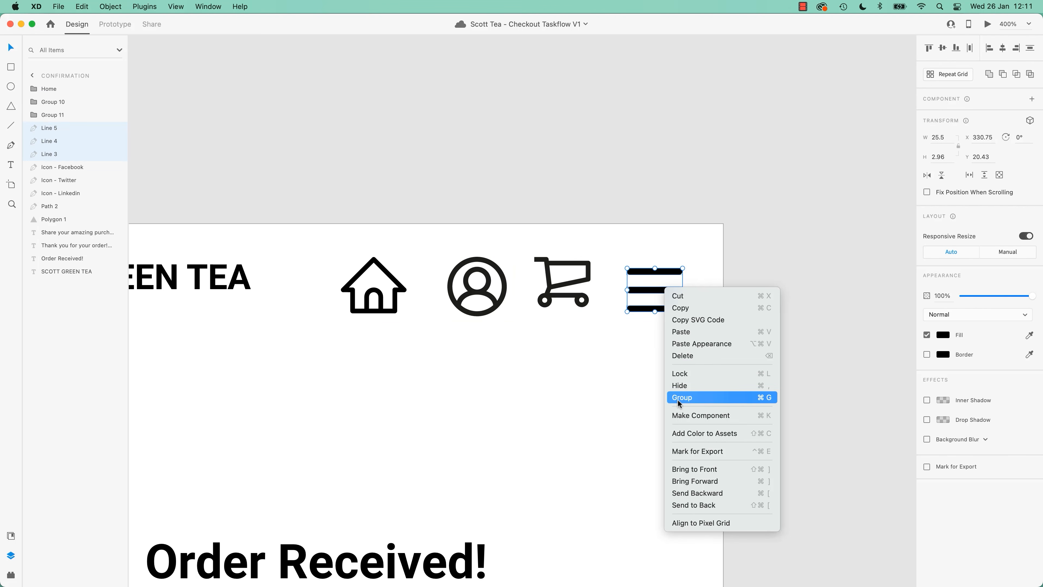
{"action": "left_click", "coordinate": [766, 402]}
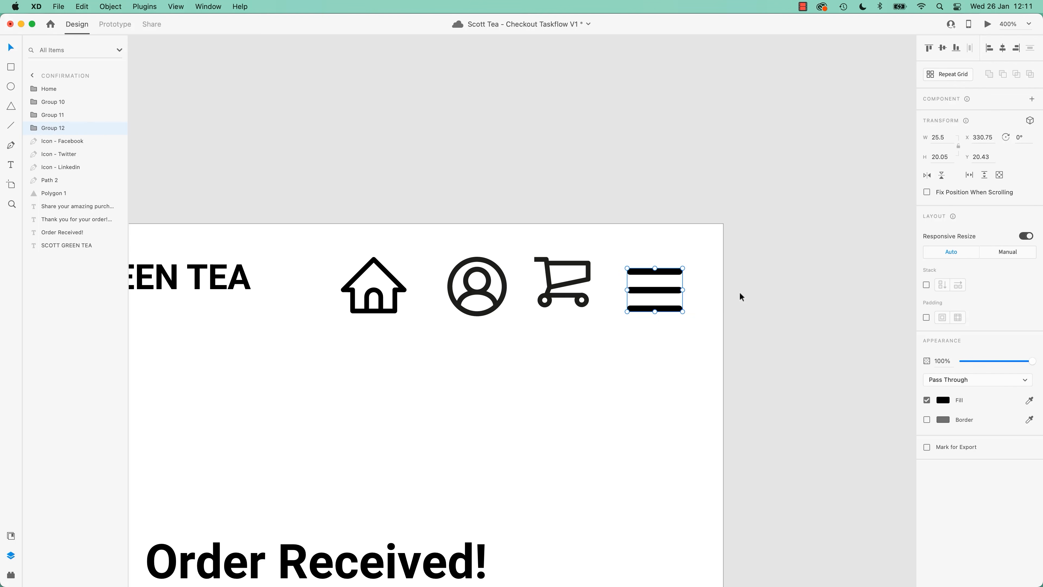
Align the four navigation icons on the Confirmation artboard to their vertical middle and nudge the home icon slightly up
{"action": "left_click_drag", "start_coordinate": [754, 195], "coordinate": [341, 333]}
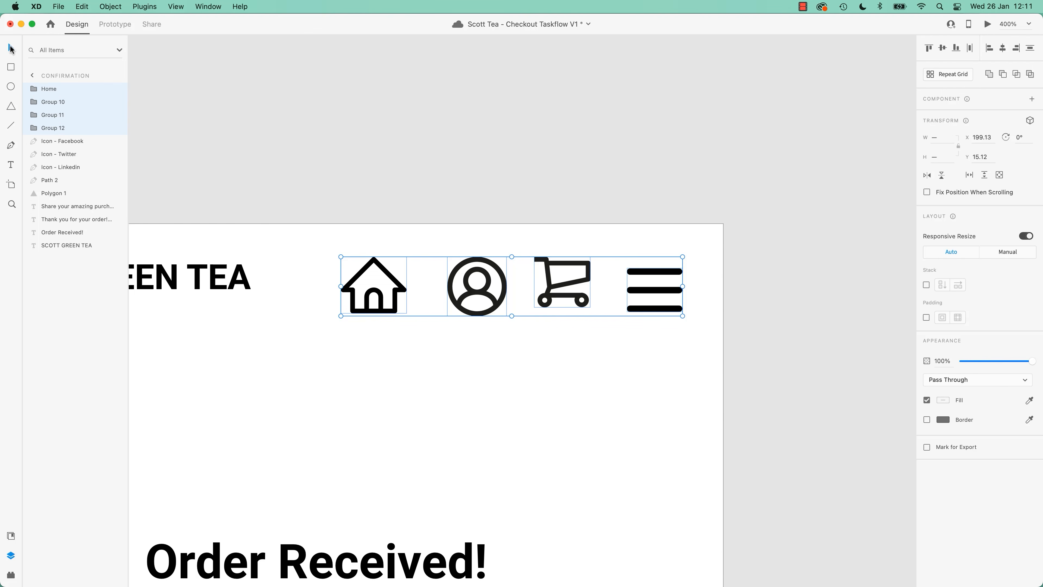
{"action": "left_click_drag", "start_coordinate": [762, 159], "coordinate": [337, 343]}
{"action": "left_click", "coordinate": [942, 48]}
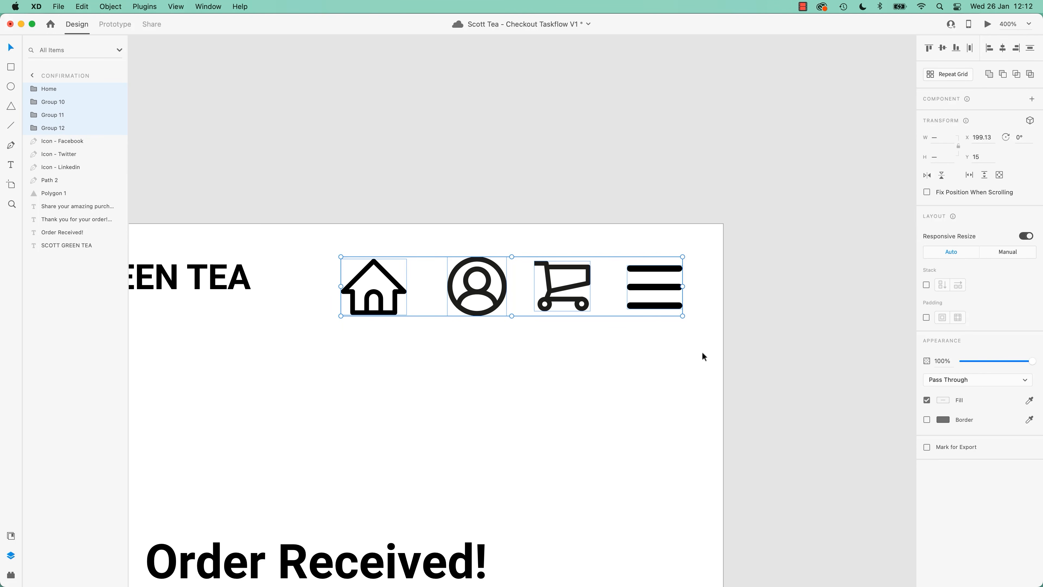
{"action": "left_click", "coordinate": [766, 345]}
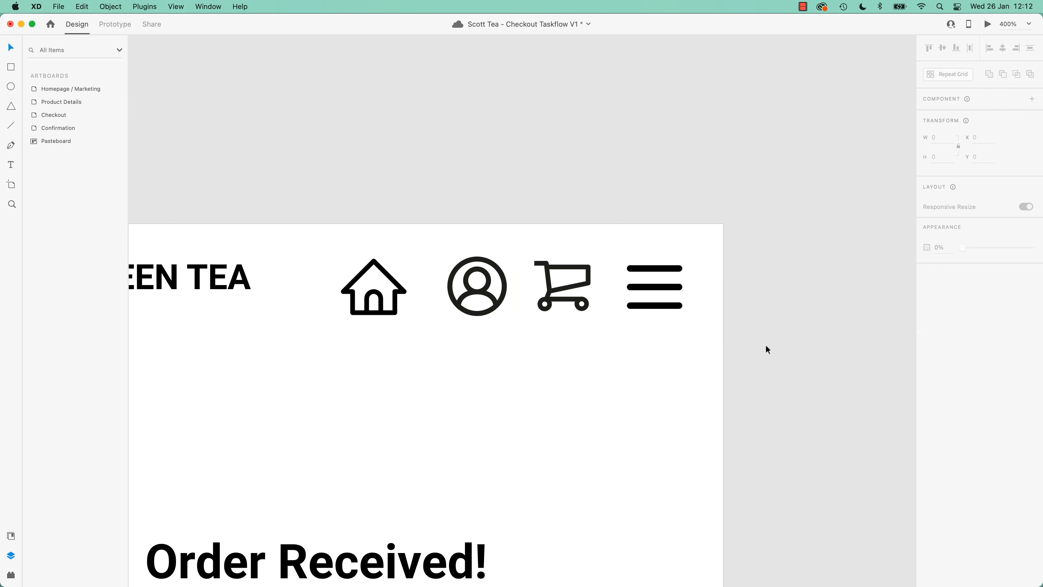
{"action": "left_click_drag", "start_coordinate": [407, 289], "coordinate": [402, 289]}
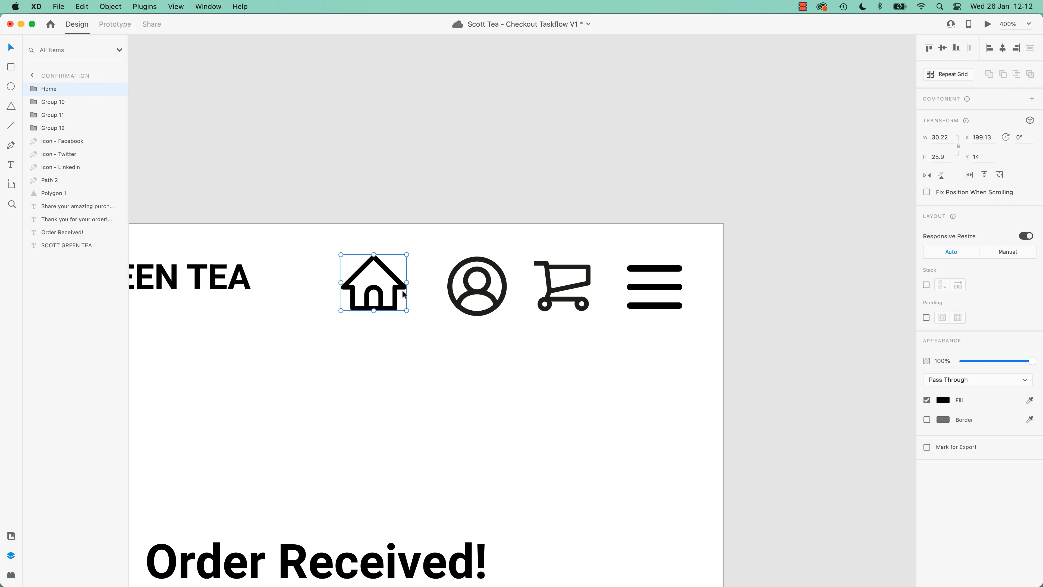
{"action": "left_click", "coordinate": [497, 189]}
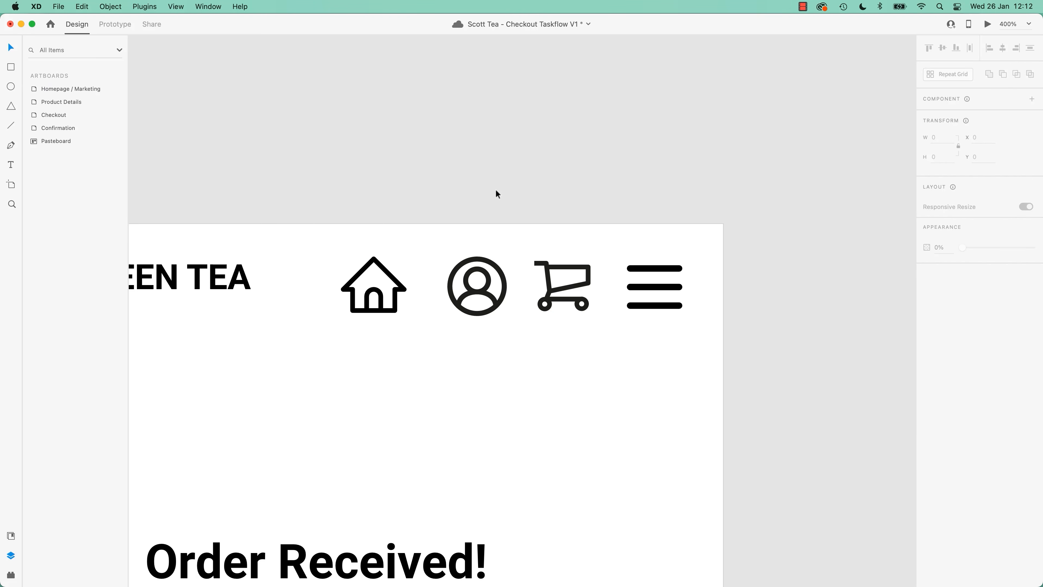
Distribute the home, account, cart and menu icons horizontally with even spacing on the Confirmation artboard
{"action": "left_click_drag", "start_coordinate": [775, 160], "coordinate": [334, 330]}
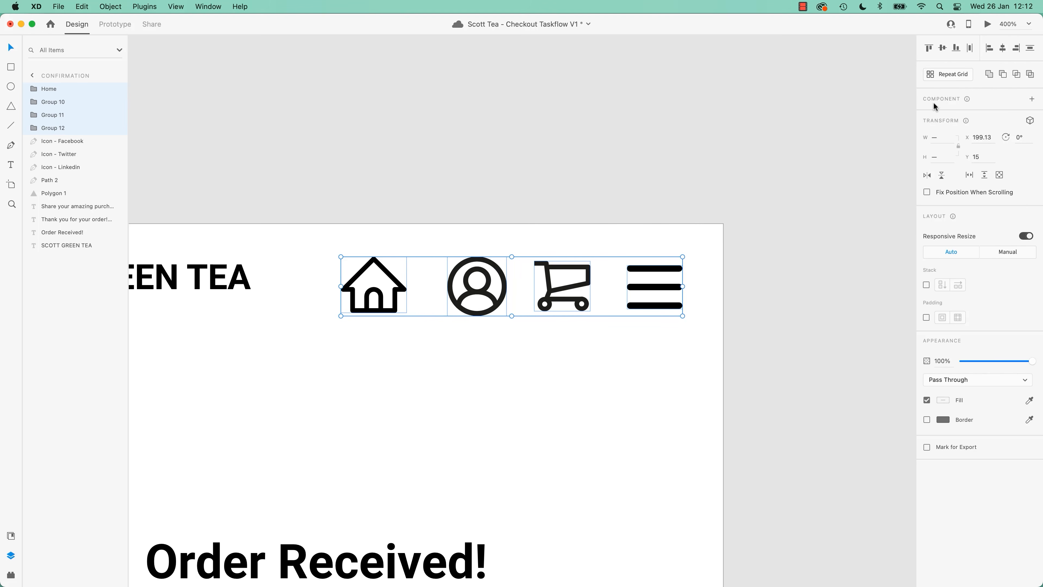
{"action": "left_click", "coordinate": [673, 271]}
{"action": "left_click_drag", "start_coordinate": [775, 190], "coordinate": [332, 355]}
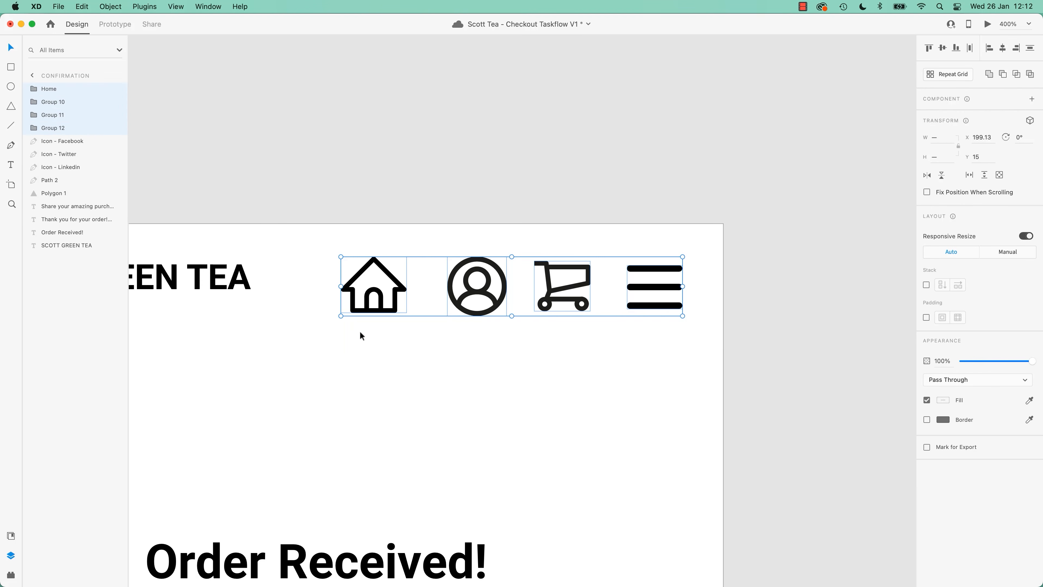
{"action": "left_click", "coordinate": [970, 49]}
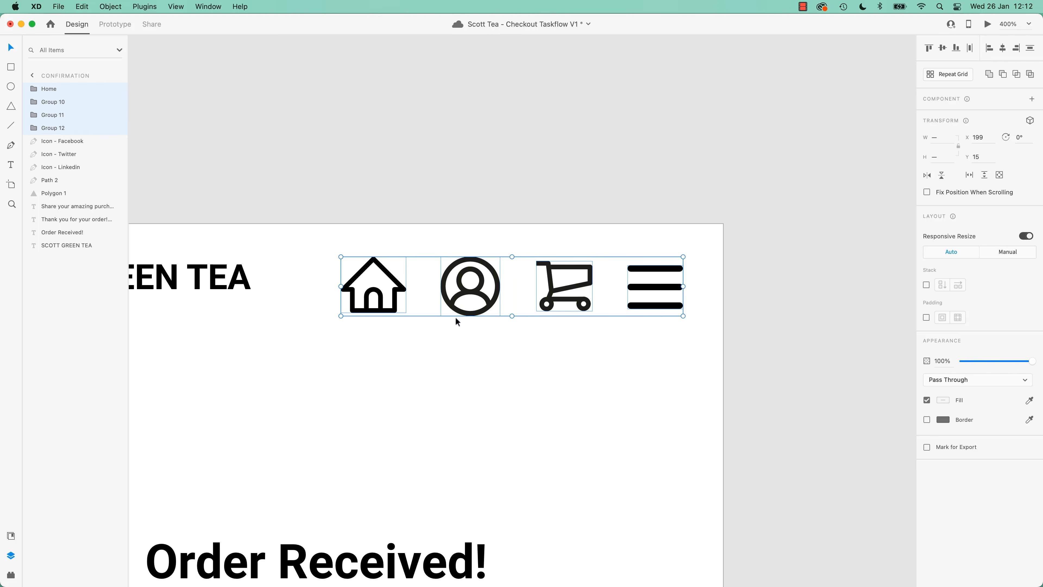
{"action": "left_click", "coordinate": [673, 191]}
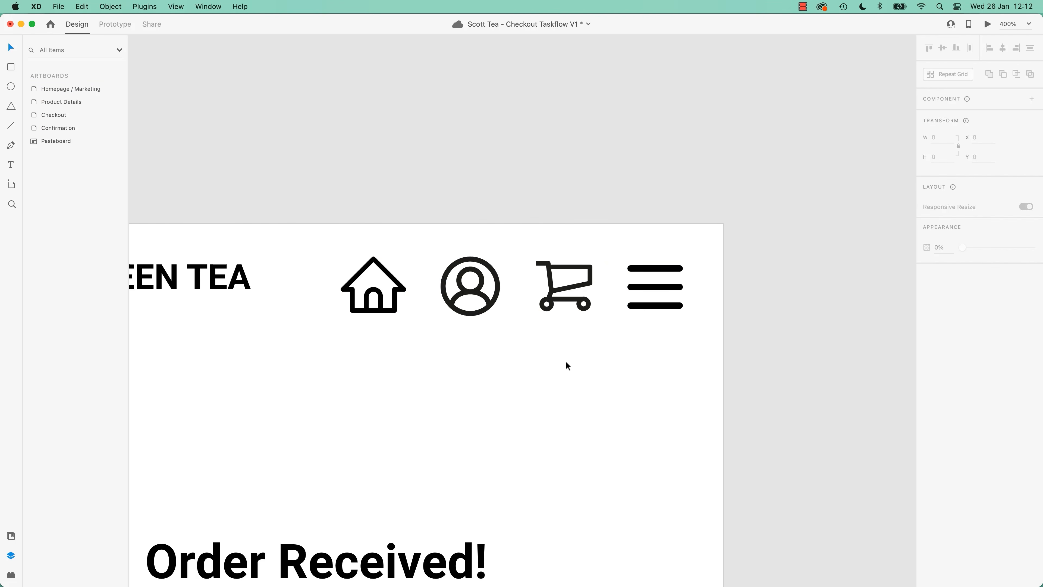
Nudge the cart icon slightly left and the home icon slightly up to a Y position of 14
{"action": "left_click_drag", "start_coordinate": [581, 285], "coordinate": [583, 287]}
{"action": "left_click", "coordinate": [642, 184]}
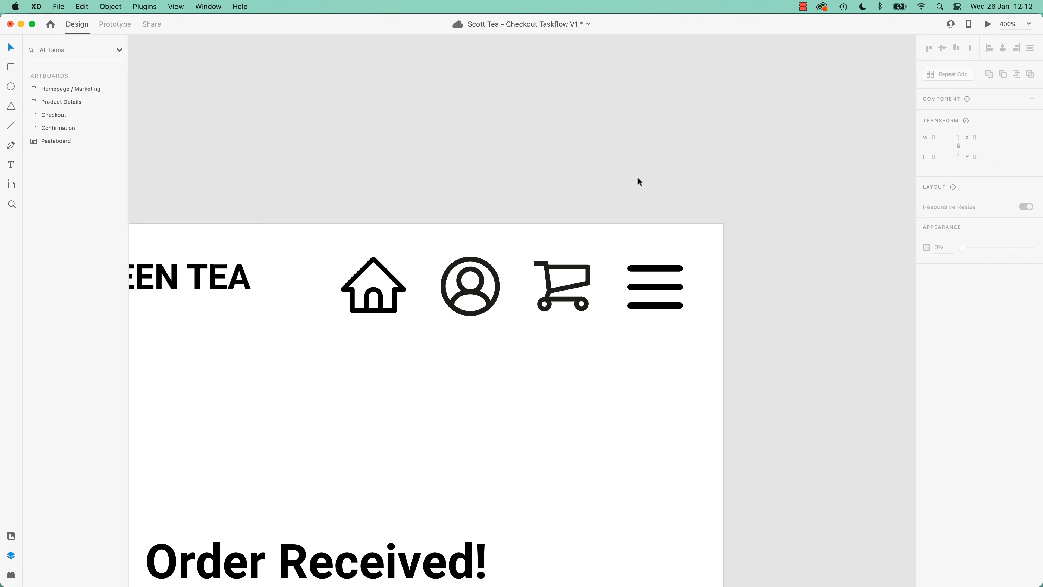
{"action": "left_click_drag", "start_coordinate": [395, 300], "coordinate": [395, 298]}
{"action": "left_click", "coordinate": [495, 176]}
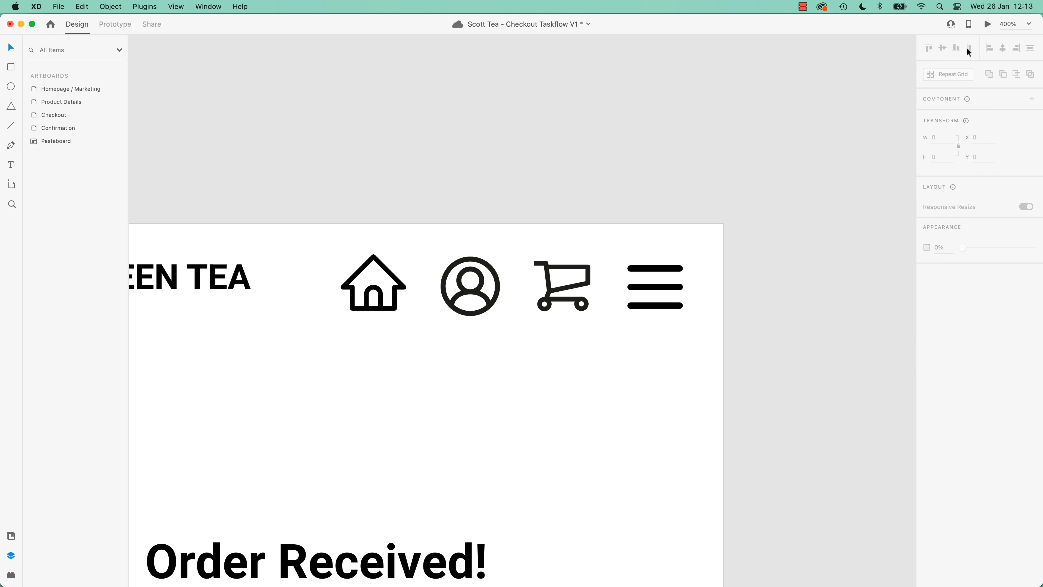
Copy the four finished navigation icons from the Confirmation artboard
{"action": "left_click_drag", "start_coordinate": [766, 180], "coordinate": [341, 355]}
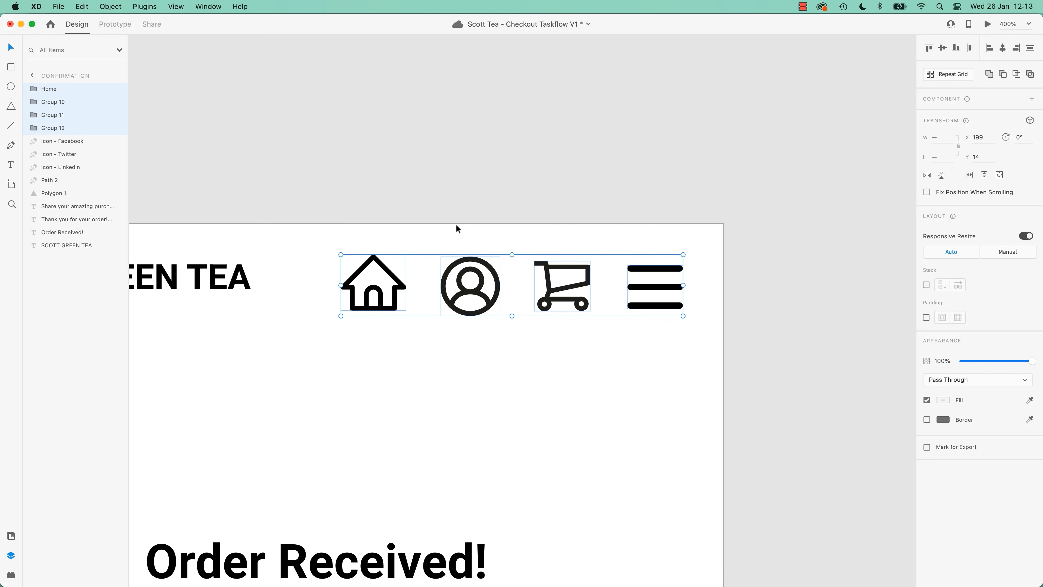
{"action": "key", "text": "super+0"}
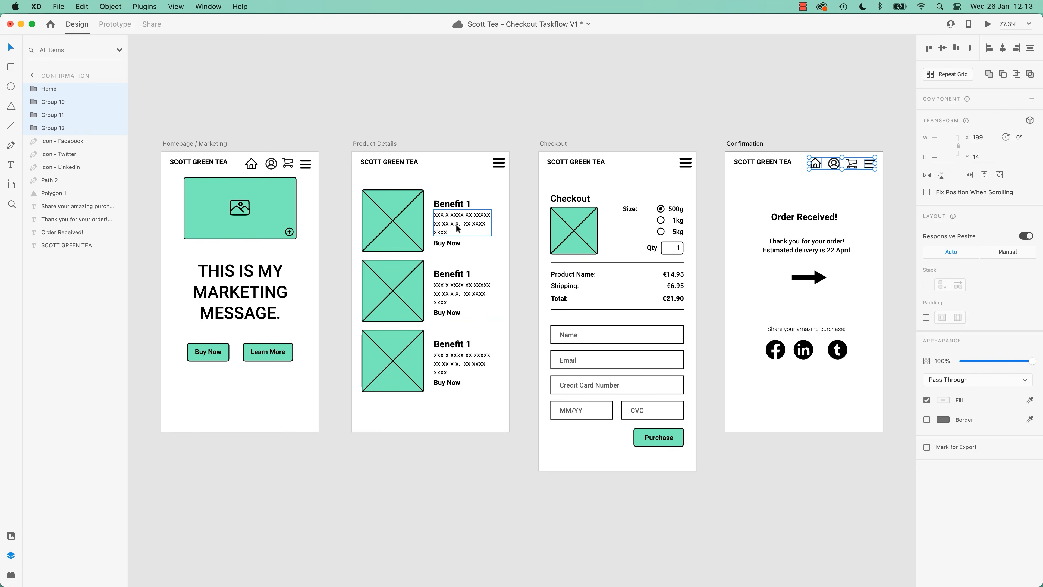
{"action": "left_click", "coordinate": [680, 111]}
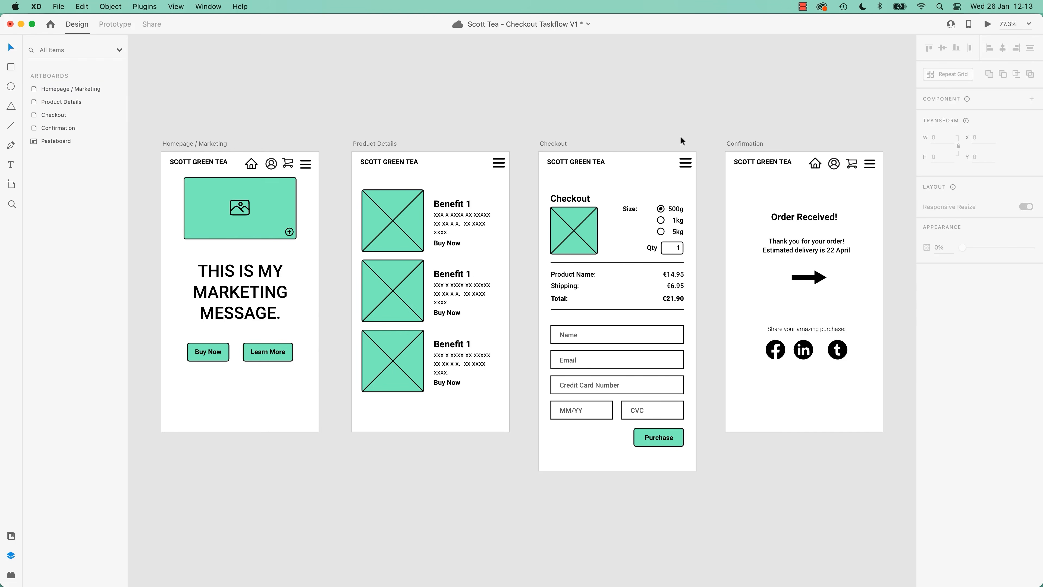
Delete the old navigation icons from the Checkout, Product Details and Homepage / Marketing artboards, including the leftover menu line
{"action": "left_click_drag", "start_coordinate": [673, 172], "coordinate": [672, 171]}
{"action": "key", "text": "Delete"}
{"action": "left_click_drag", "start_coordinate": [519, 144], "coordinate": [491, 174]}
{"action": "key", "text": "Delete"}
{"action": "left_click_drag", "start_coordinate": [323, 135], "coordinate": [251, 168]}
{"action": "key", "text": "Delete"}
{"action": "left_click", "coordinate": [319, 146]}
{"action": "left_click", "coordinate": [305, 169]}
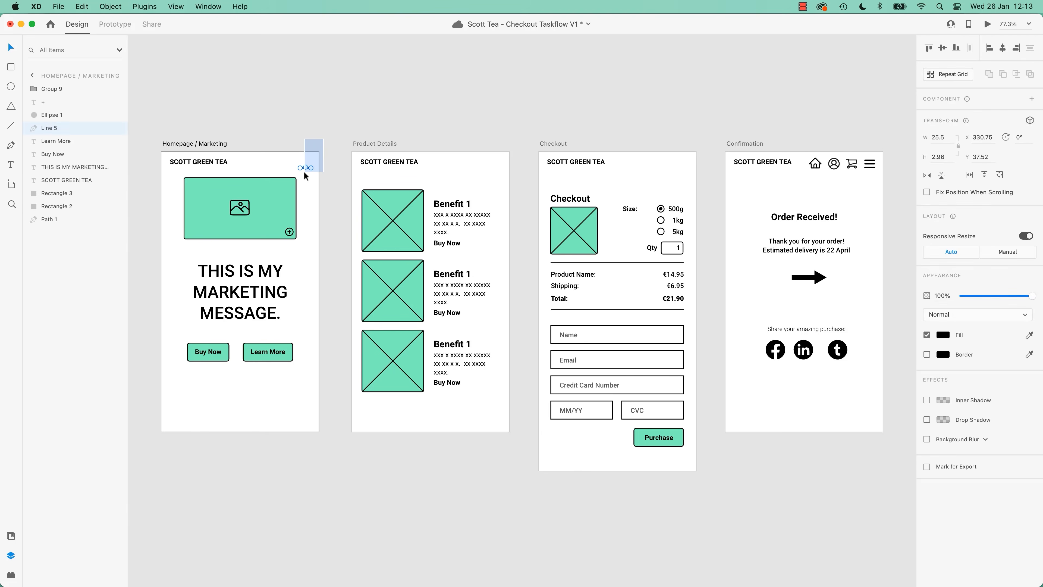
{"action": "key", "text": "Delete"}
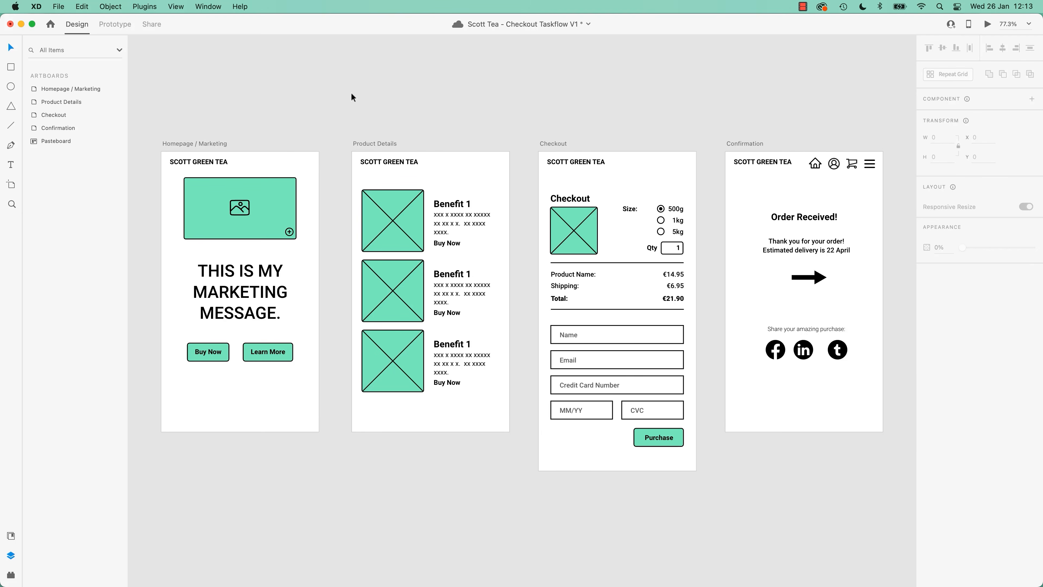
Paste the copied navigation icons onto the Homepage / Marketing artboard alone and undo that paste
{"action": "left_click", "coordinate": [212, 142]}
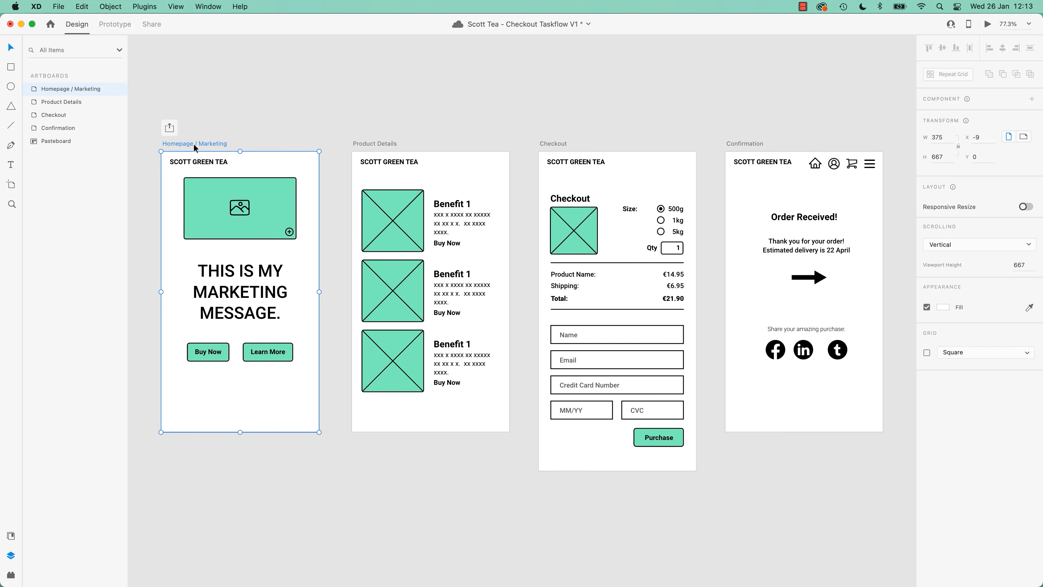
{"action": "key", "text": "super+v"}
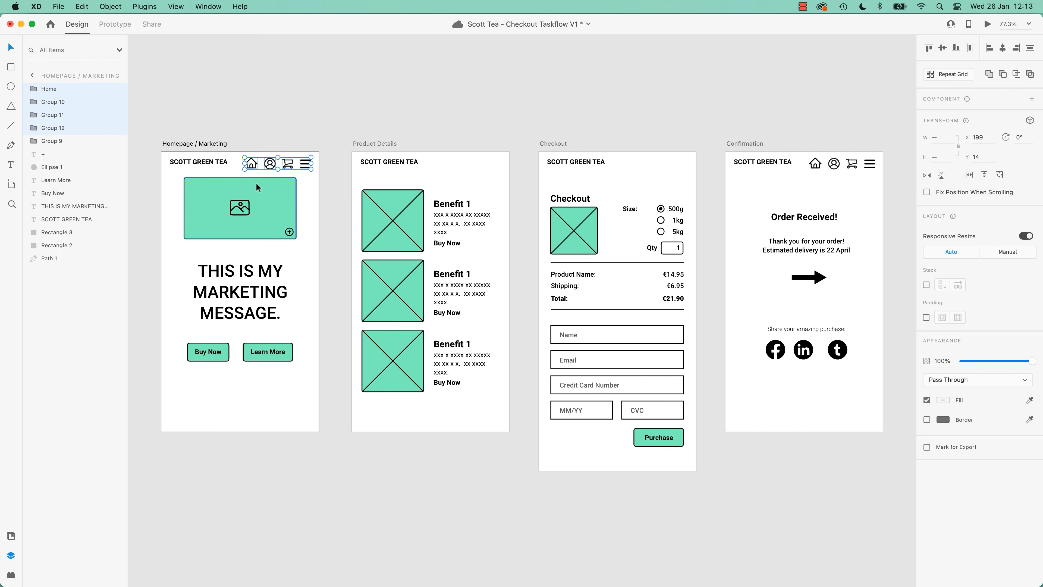
{"action": "left_click", "coordinate": [382, 144]}
{"action": "key", "text": "super+z"}
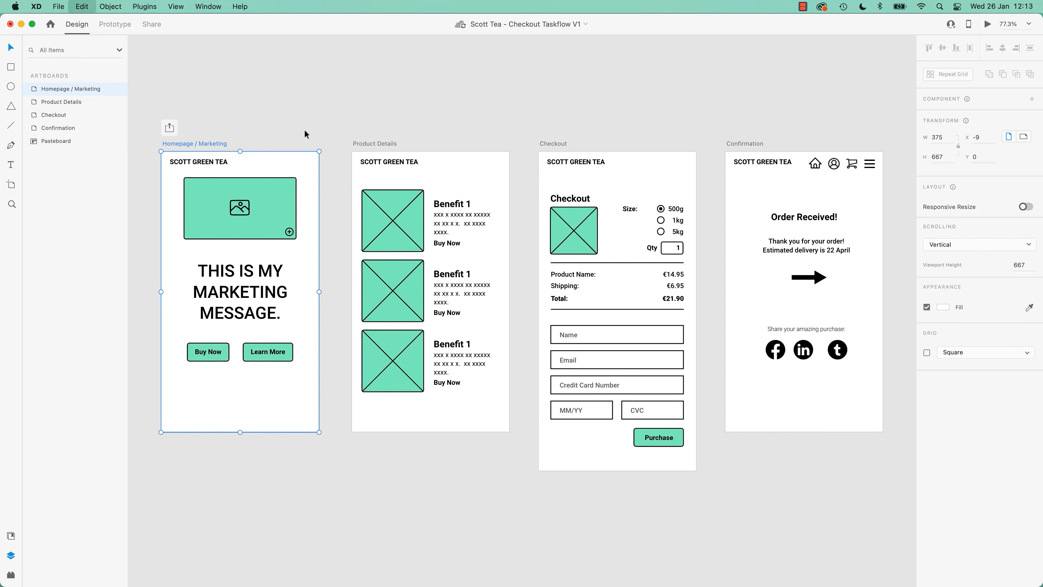
Paste the copied navigation icons onto the Homepage / Marketing, Product Details and Checkout artboards at once
{"action": "left_click", "coordinate": [382, 144], "text": "shift"}
{"action": "left_click", "coordinate": [560, 143], "text": "shift"}
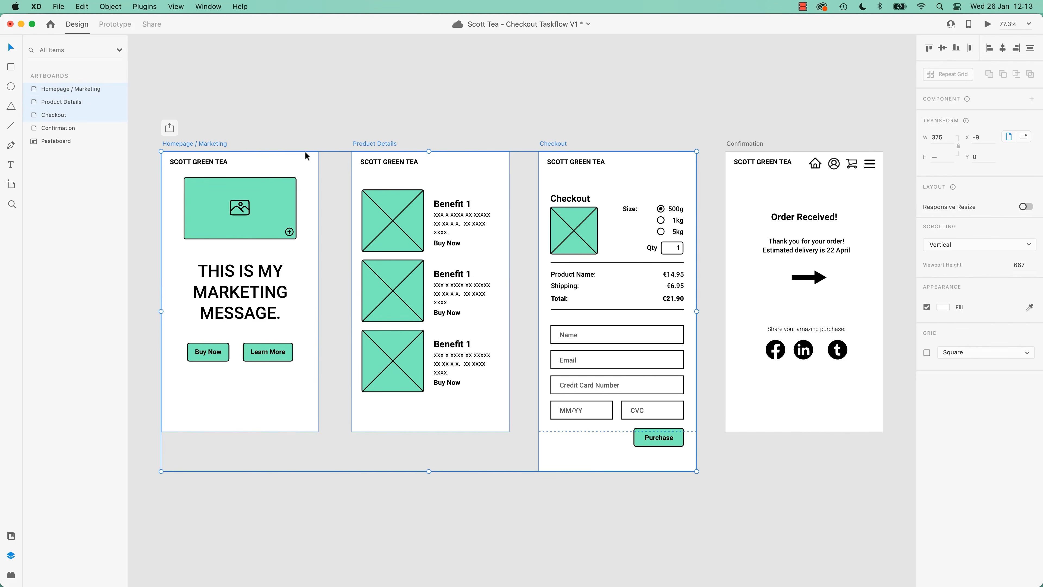
{"action": "key", "text": "super+v"}
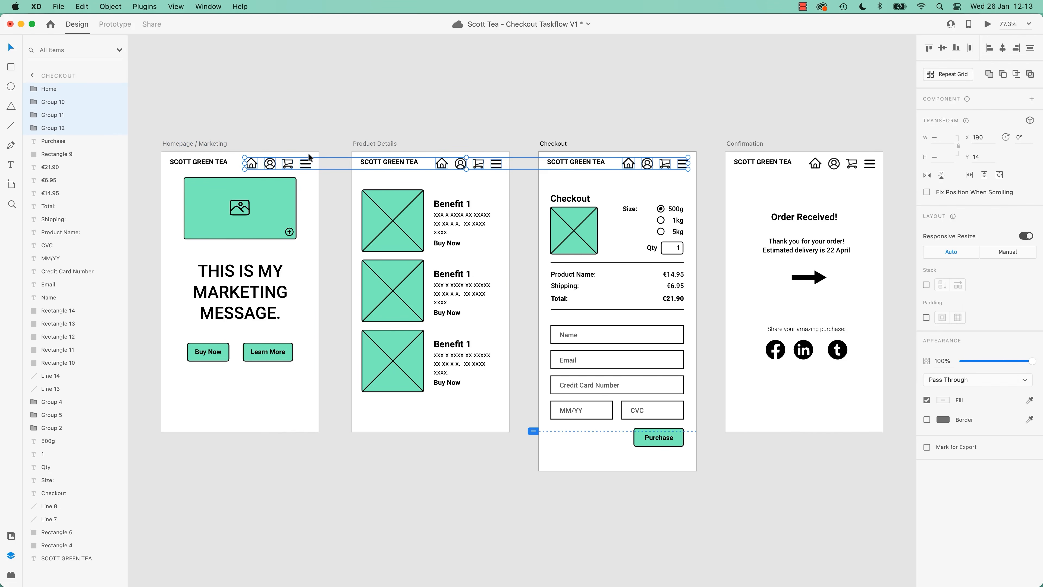
{"action": "left_click", "coordinate": [382, 97]}
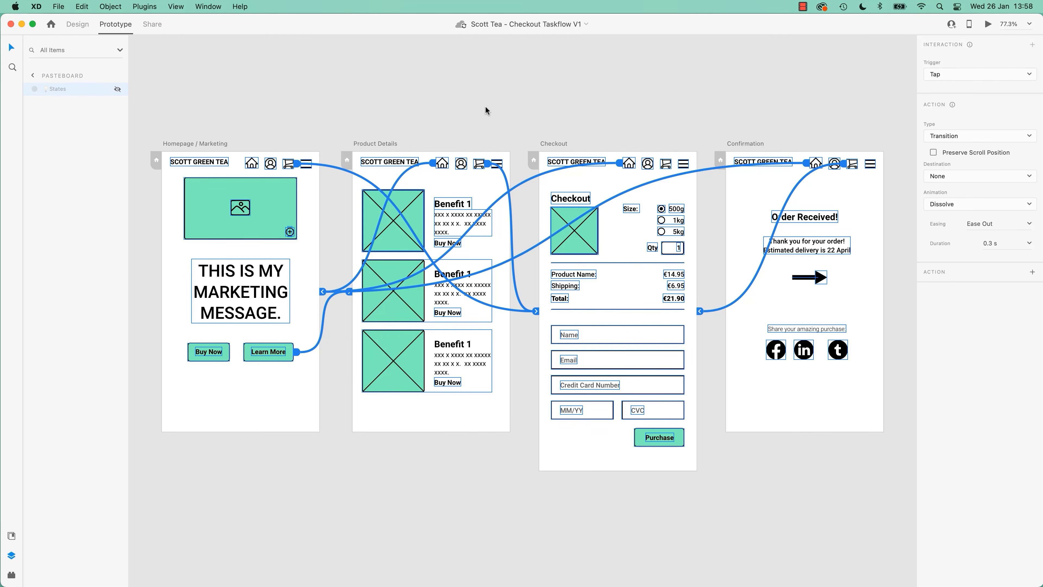
Preview the linked prototype and test its Learn More button, home icon and cart icon
{"action": "left_click", "coordinate": [989, 25]}
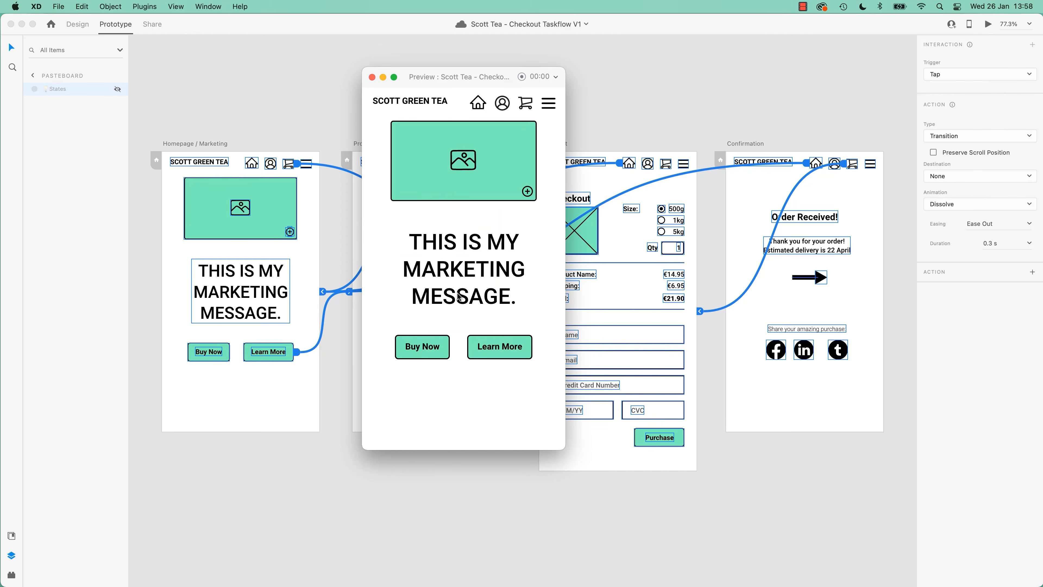
{"action": "left_click", "coordinate": [505, 353]}
{"action": "left_click", "coordinate": [480, 107]}
{"action": "left_click", "coordinate": [527, 104]}
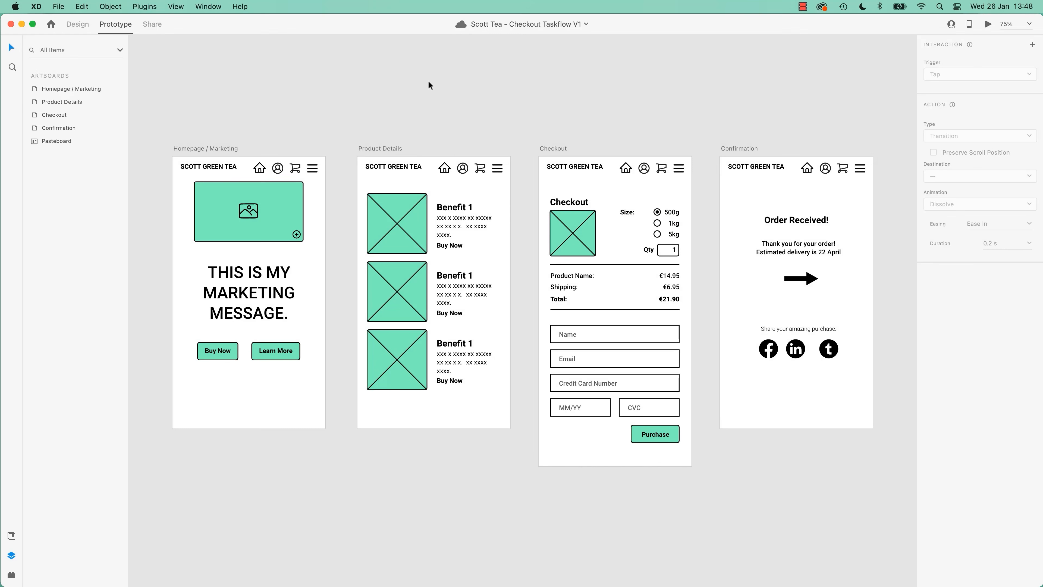
Link the whole Homepage / Marketing artboard to Product Details in Prototype mode and open the preview
{"action": "left_click", "coordinate": [69, 26]}
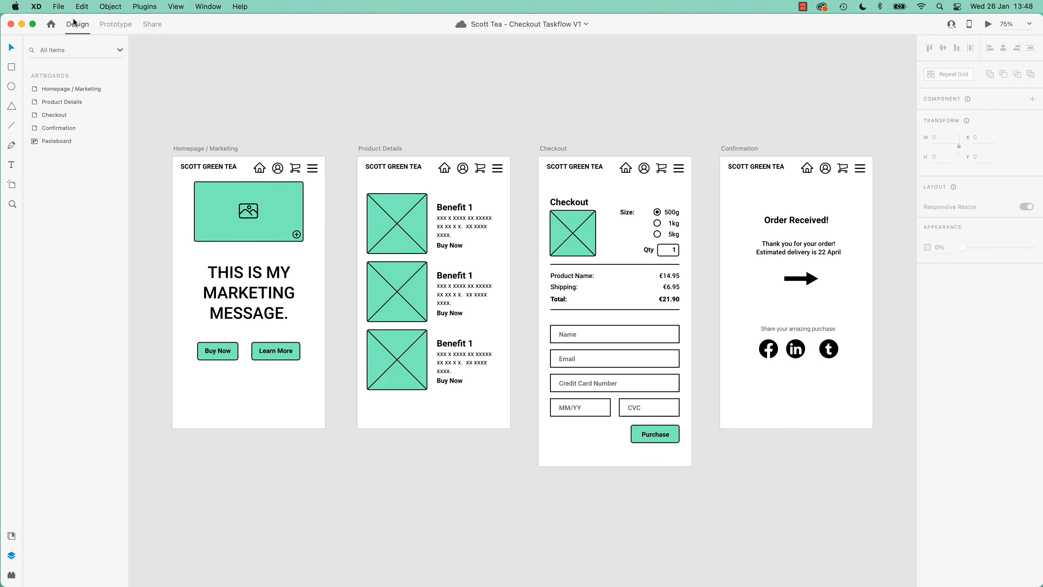
{"action": "left_click", "coordinate": [111, 25]}
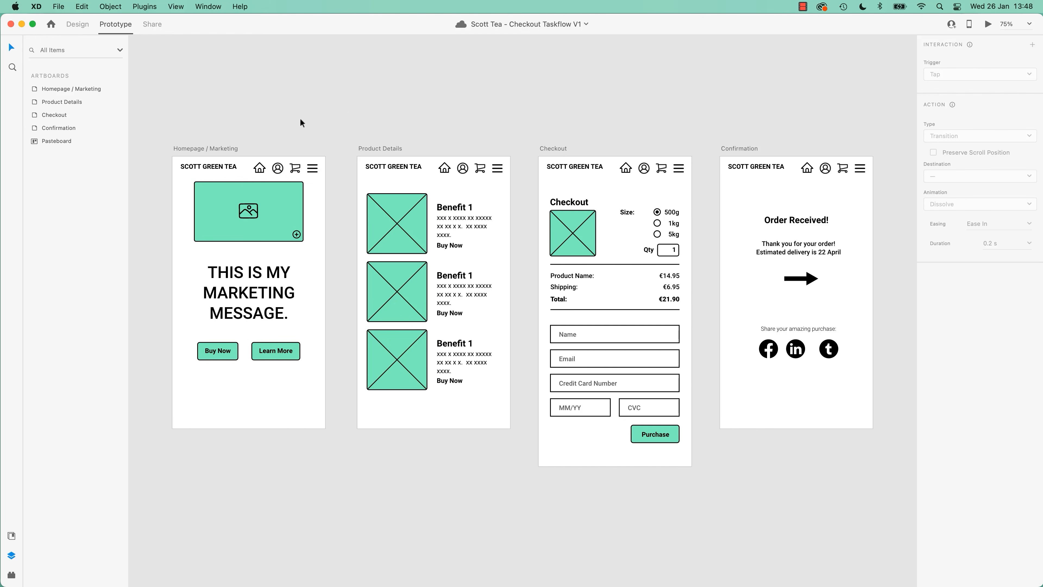
{"action": "left_click", "coordinate": [210, 149]}
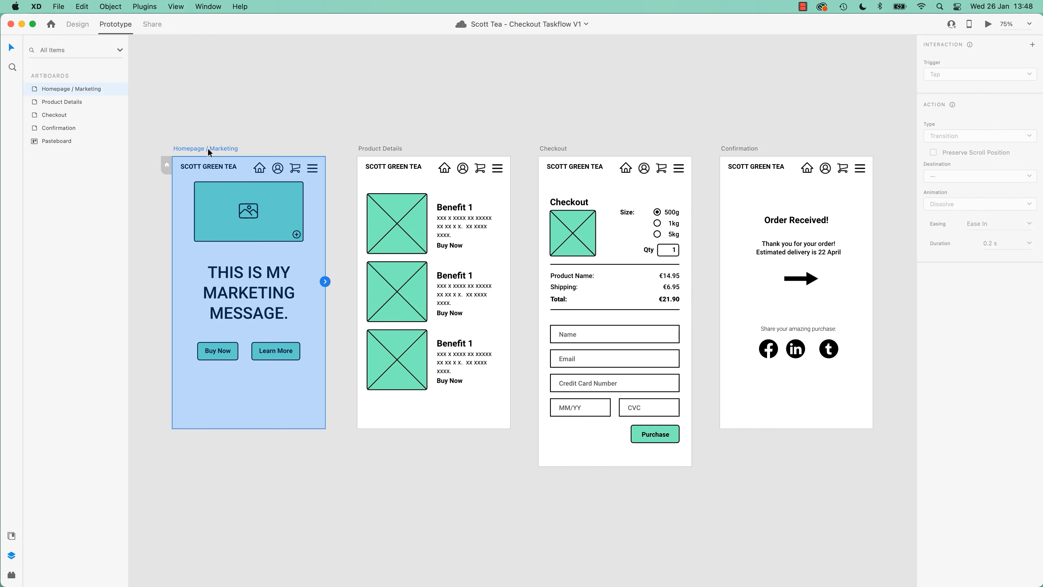
{"action": "left_click", "coordinate": [376, 150]}
{"action": "left_click", "coordinate": [188, 152]}
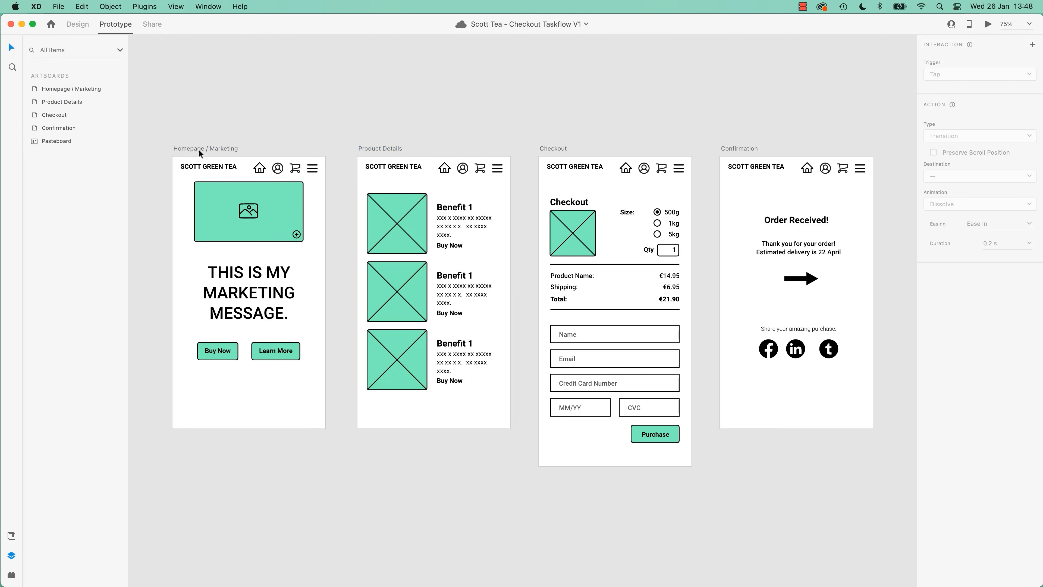
{"action": "left_click", "coordinate": [184, 149]}
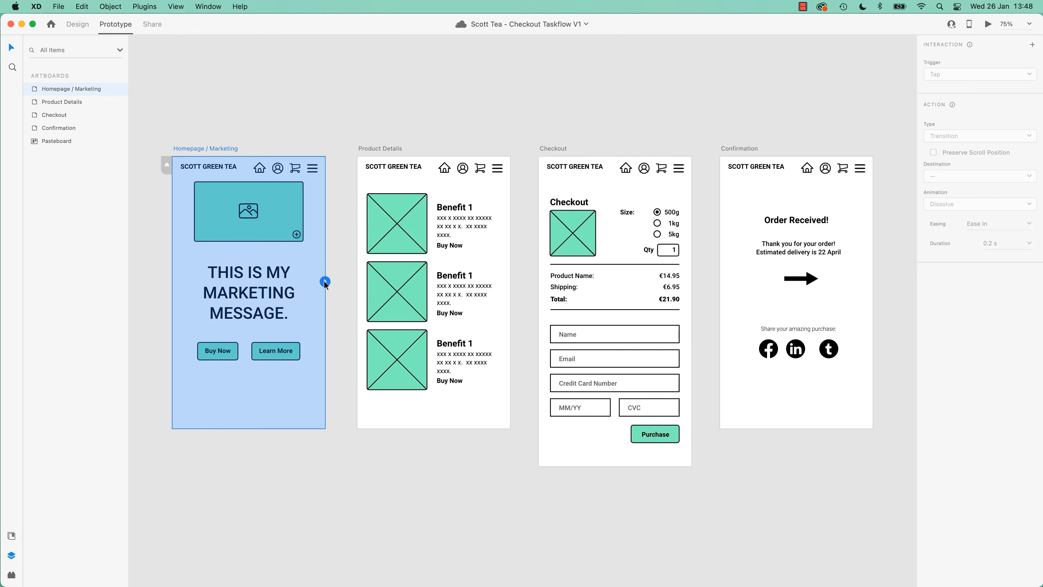
{"action": "left_click_drag", "start_coordinate": [324, 282], "coordinate": [360, 299]}
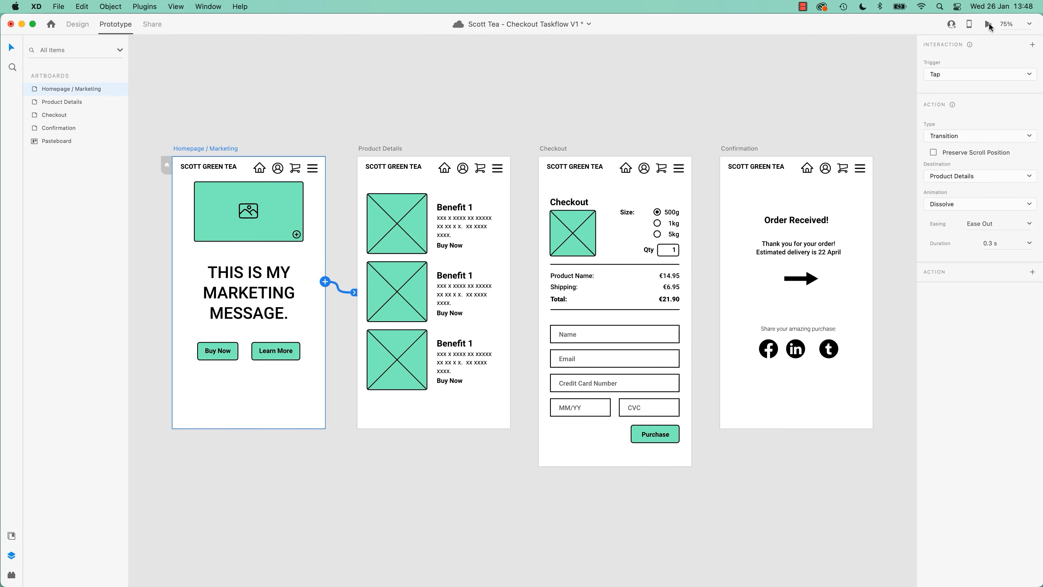
{"action": "left_click", "coordinate": [989, 25]}
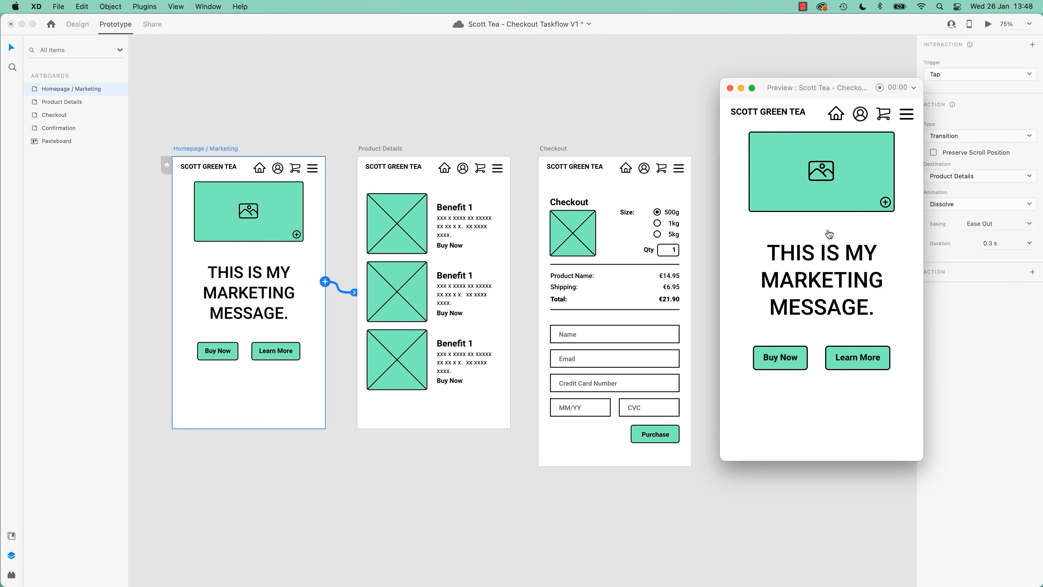
Test the Homepage / Marketing artboard's link in the preview, then reopen the preview to check its starting artboard and close it
{"action": "left_click", "coordinate": [835, 231]}
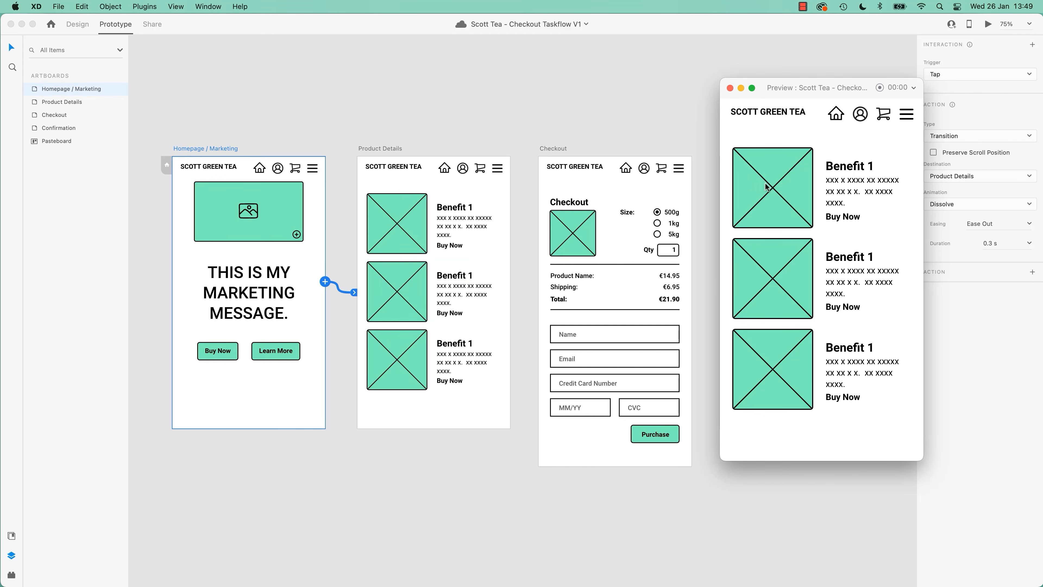
{"action": "left_click_drag", "start_coordinate": [808, 90], "coordinate": [791, 108]}
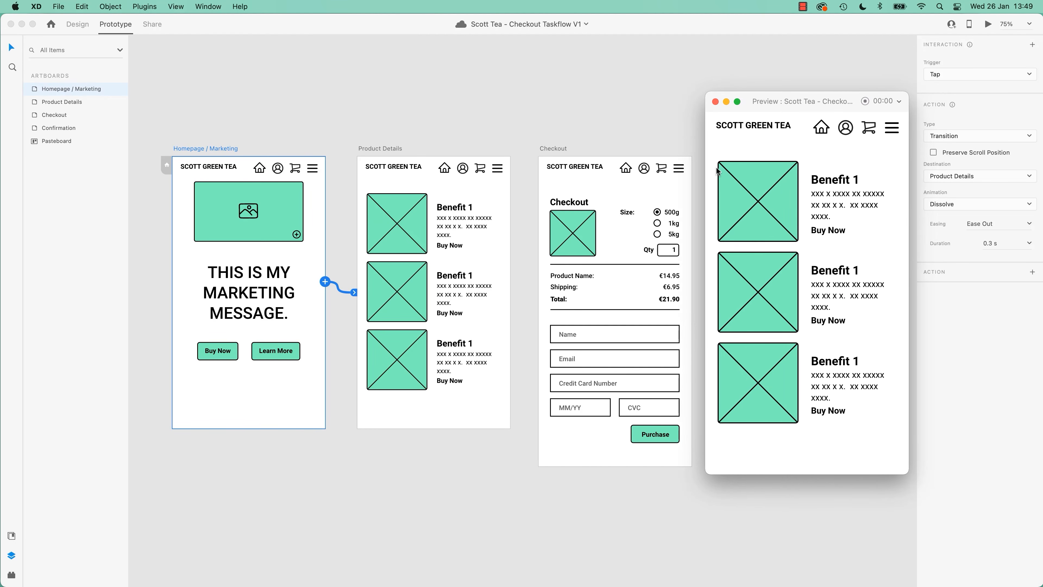
{"action": "left_click", "coordinate": [715, 102]}
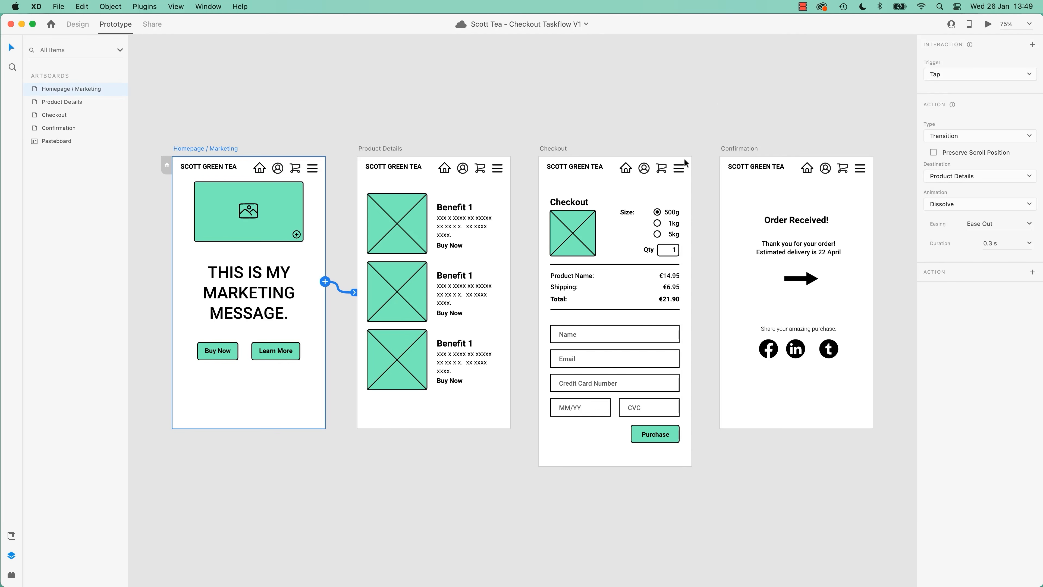
{"action": "left_click", "coordinate": [988, 25]}
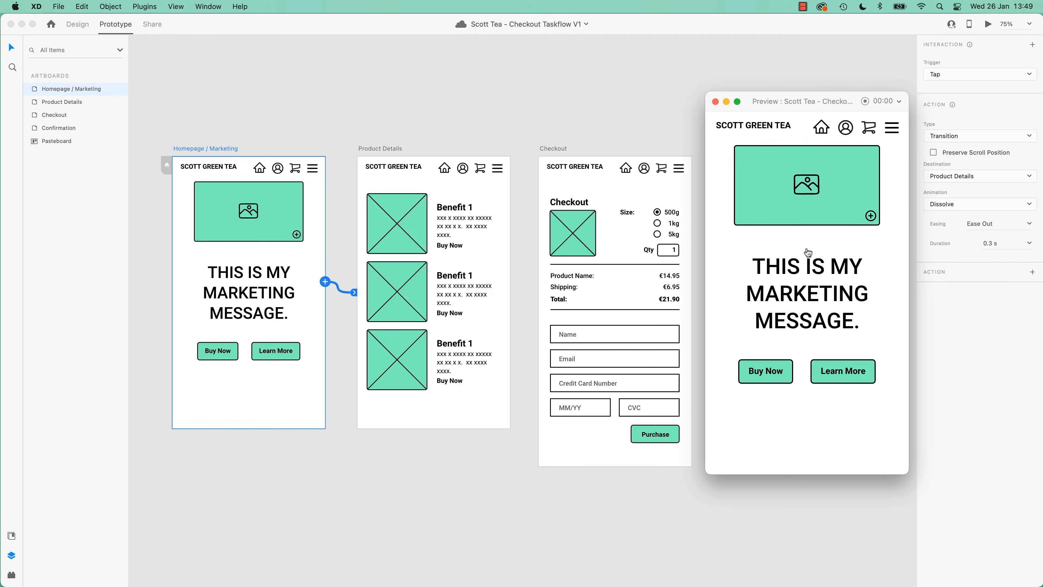
{"action": "left_click", "coordinate": [716, 102]}
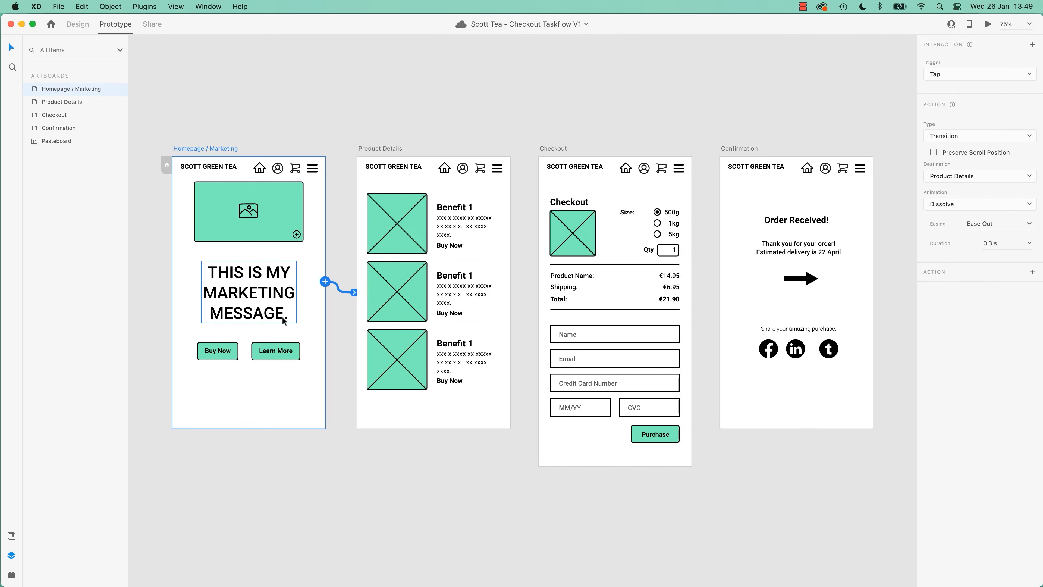
{"action": "left_click_drag", "start_coordinate": [221, 147], "coordinate": [142, 458]}
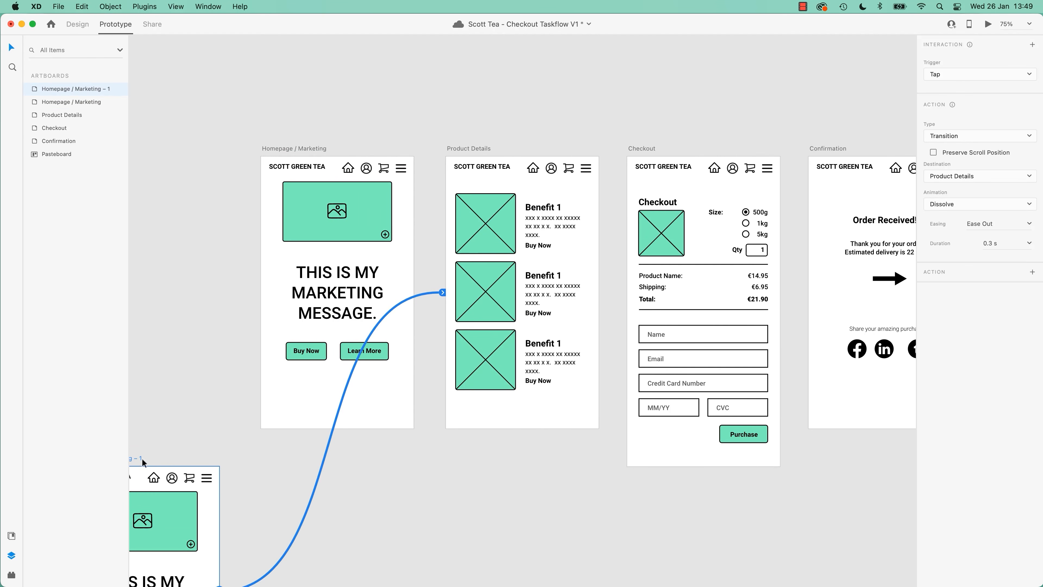
{"action": "key", "text": "super+z"}
{"action": "left_click", "coordinate": [349, 103]}
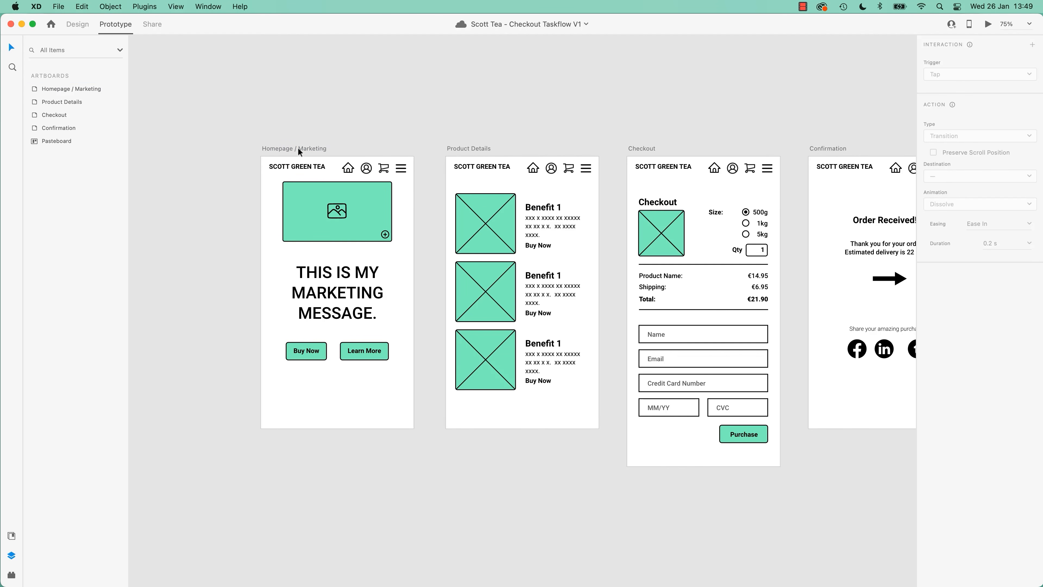
Preview the Checkout artboard and switch the open preview between the Homepage / Marketing, Product Details and Checkout artboards
{"action": "left_click", "coordinate": [649, 151]}
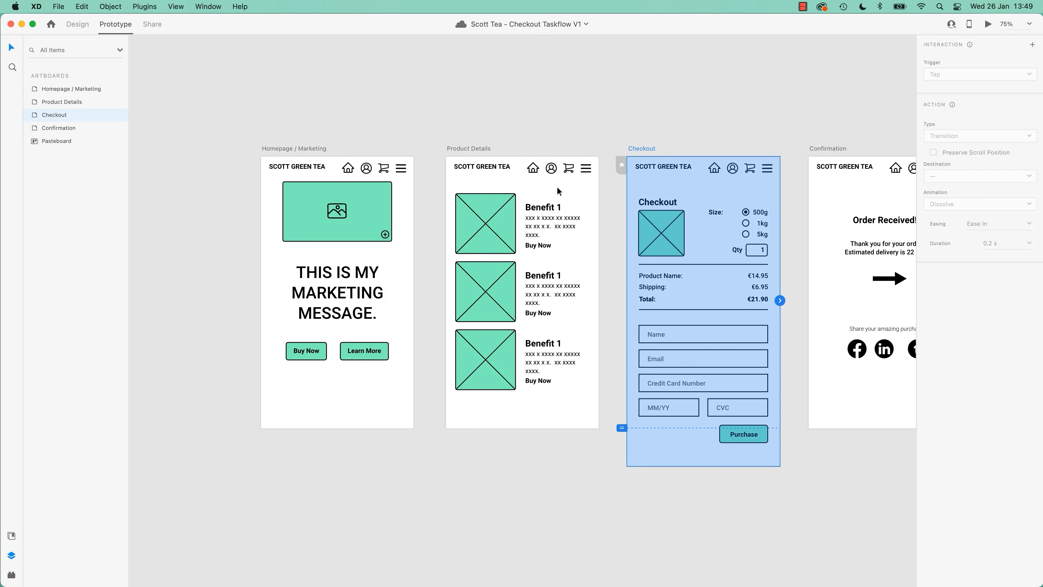
{"action": "left_click", "coordinate": [988, 25]}
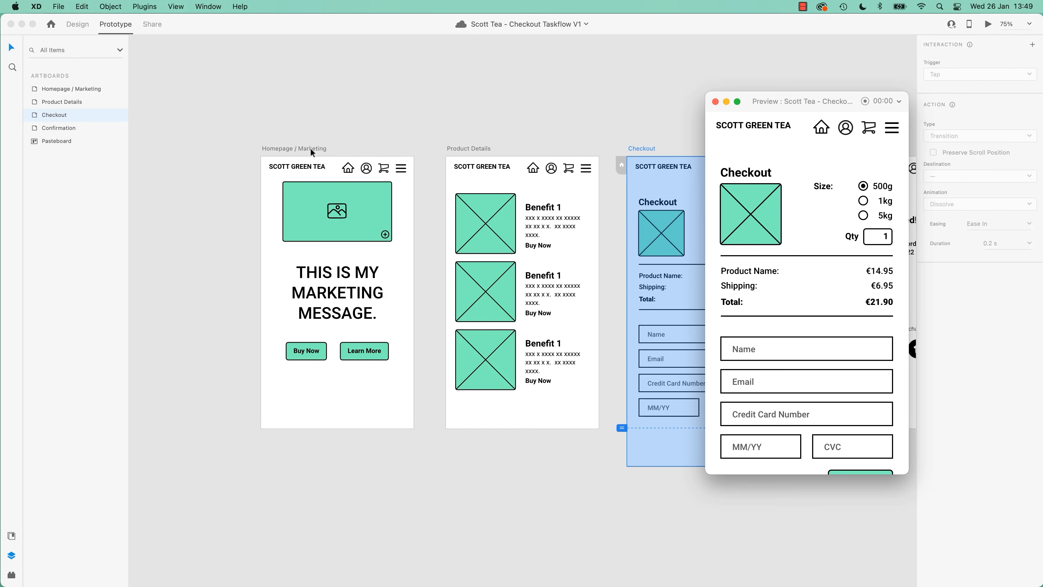
{"action": "left_click", "coordinate": [294, 149]}
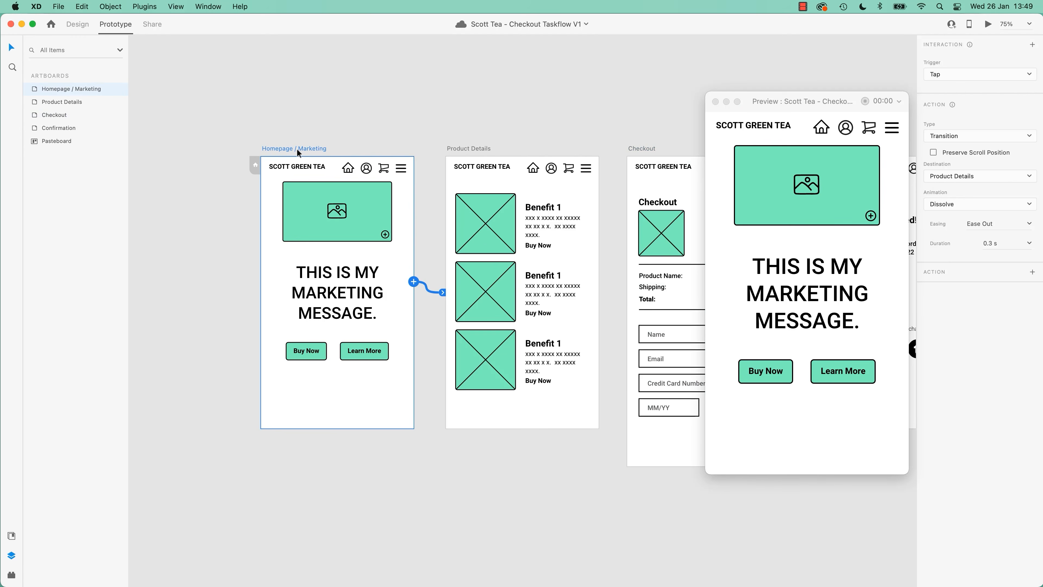
{"action": "left_click", "coordinate": [477, 148]}
{"action": "left_click", "coordinate": [633, 149]}
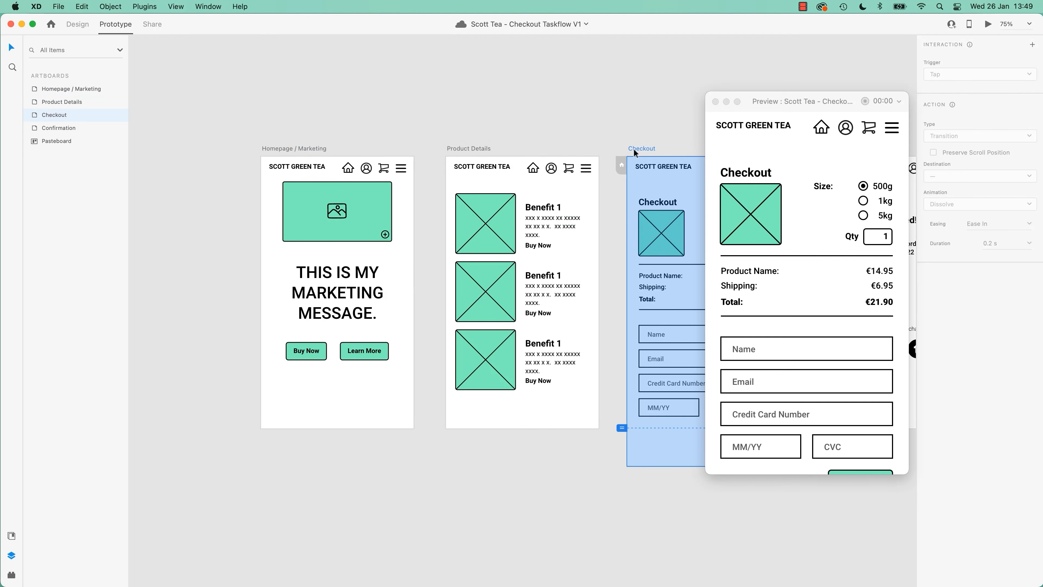
{"action": "left_click", "coordinate": [314, 149]}
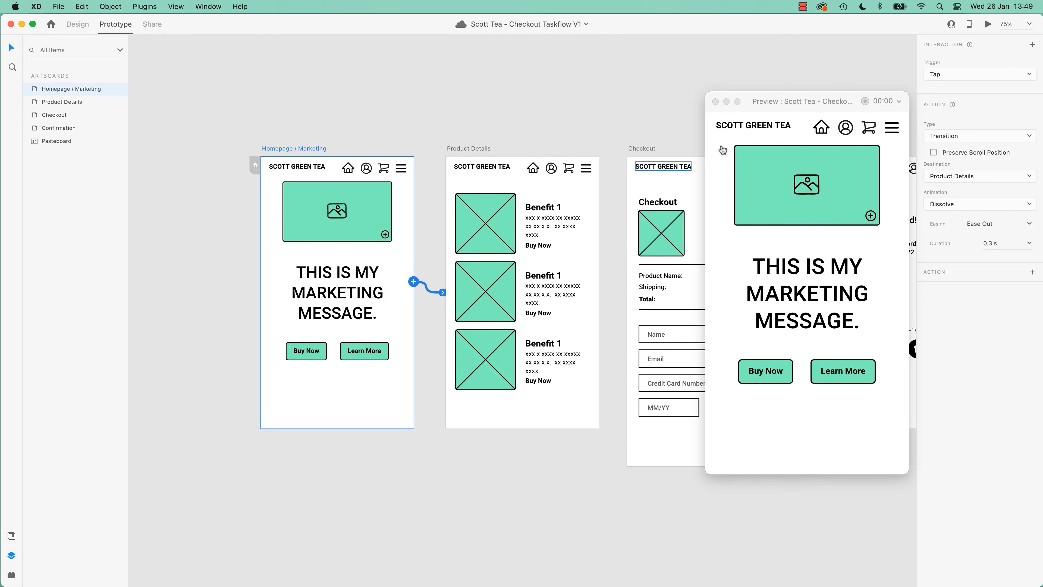
Link the whole Product Details artboard to Checkout and the whole Checkout artboard to Confirmation
{"action": "left_click", "coordinate": [474, 150]}
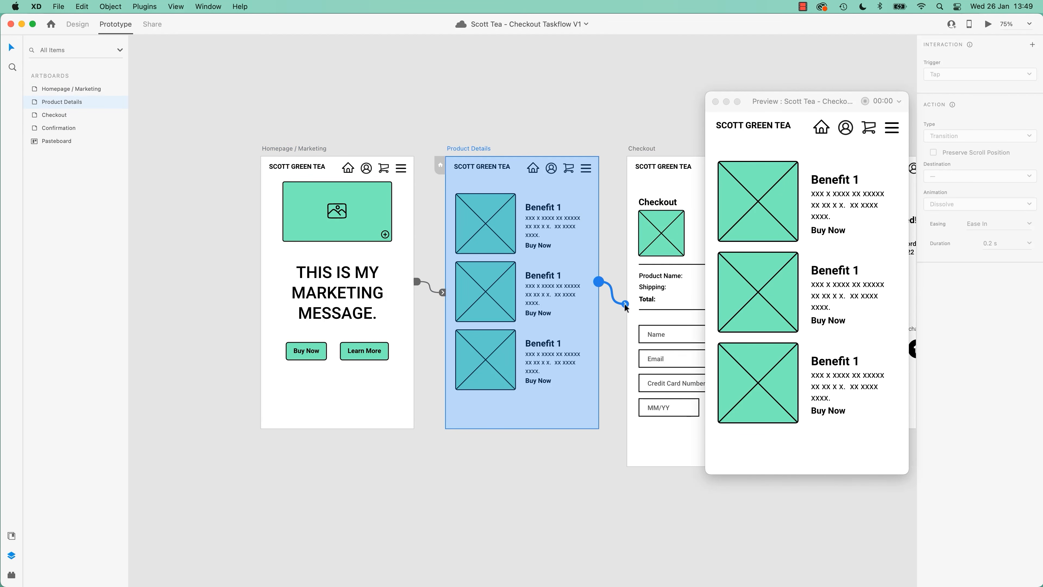
{"action": "left_click_drag", "start_coordinate": [625, 307], "coordinate": [630, 306]}
{"action": "left_click", "coordinate": [647, 128]}
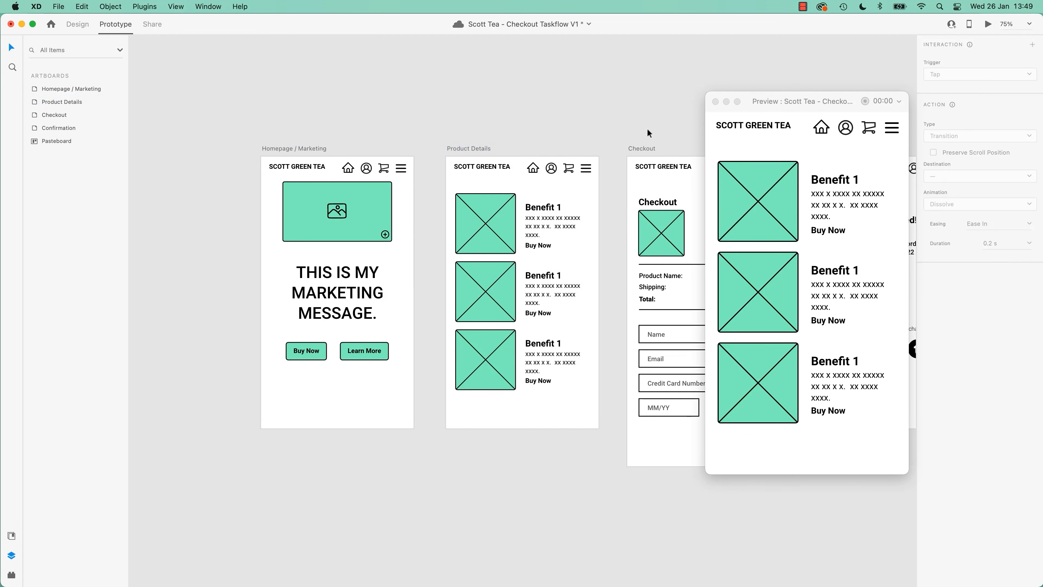
{"action": "scroll", "coordinate": [647, 128], "scroll_direction": "right", "scroll_amount": 10}
{"action": "left_click", "coordinate": [270, 164]}
{"action": "left_click_drag", "start_coordinate": [407, 314], "coordinate": [440, 312]}
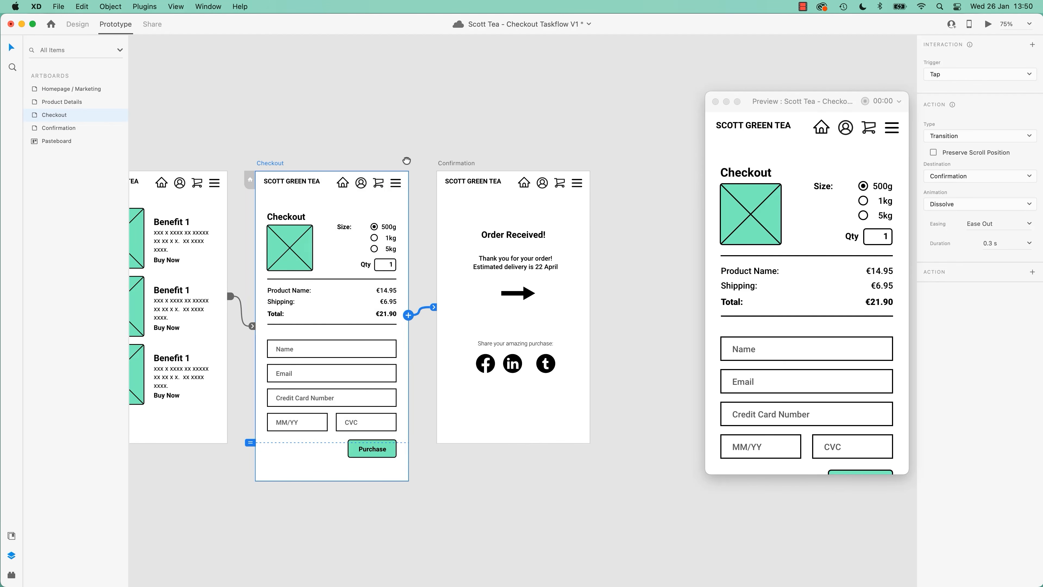
Test the artboard links in the preview from Homepage / Marketing through to Confirmation and close the preview
{"action": "scroll", "coordinate": [328, 247], "scroll_direction": "left", "scroll_amount": 6}
{"action": "left_click", "coordinate": [173, 163]}
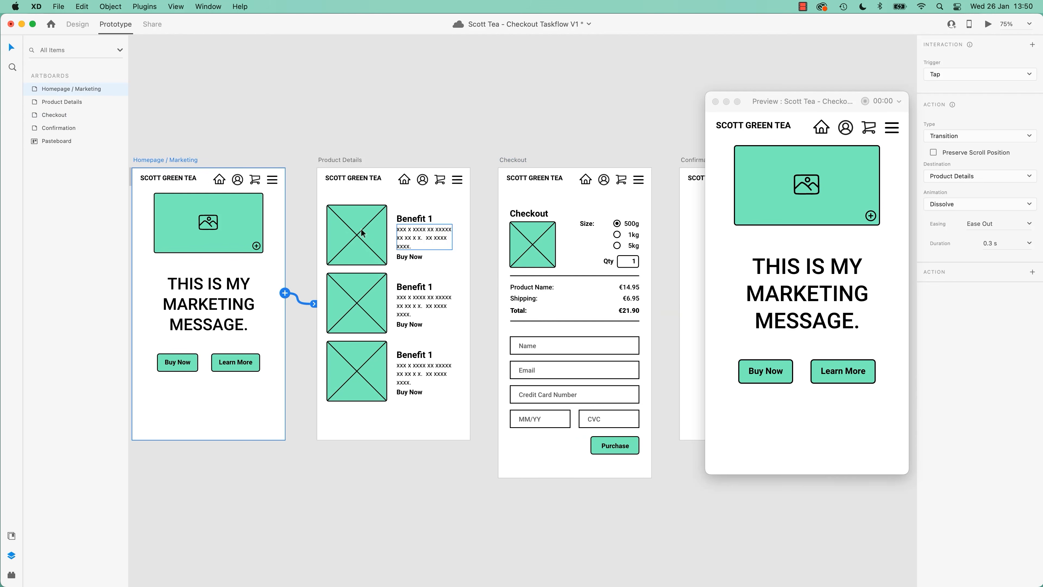
{"action": "left_click", "coordinate": [803, 247]}
{"action": "left_click", "coordinate": [803, 246]}
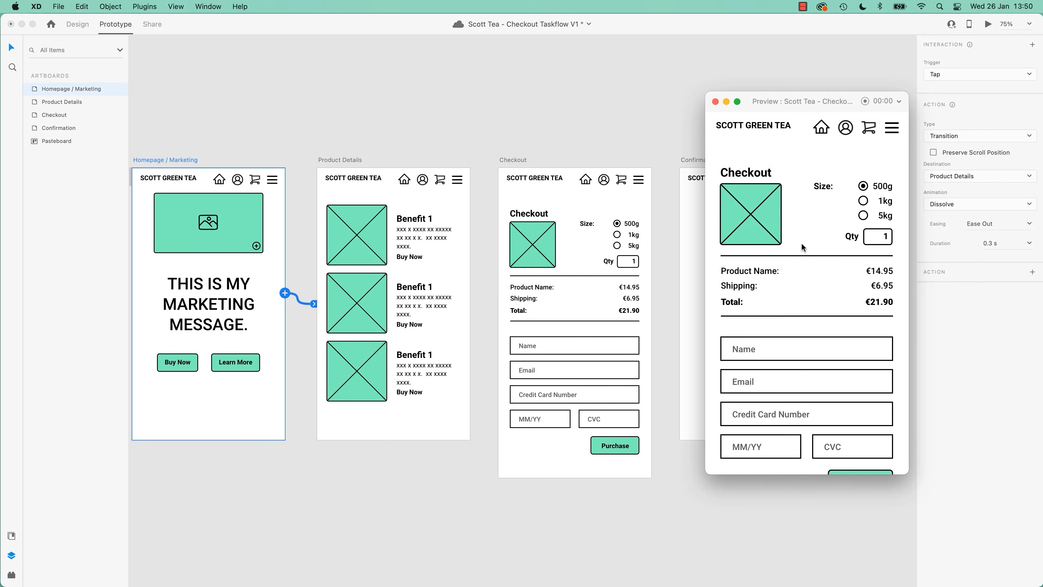
{"action": "left_click", "coordinate": [792, 262]}
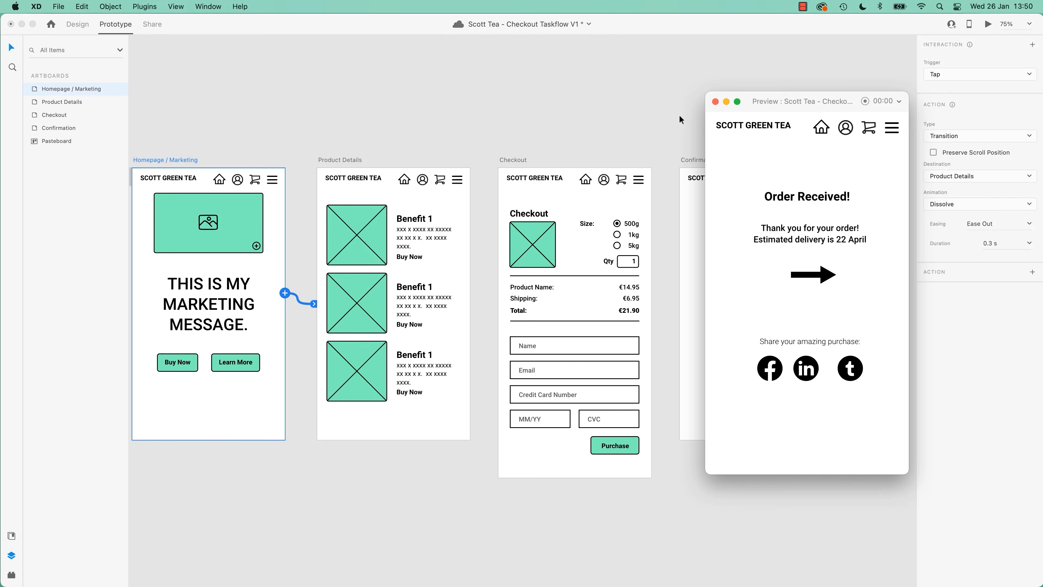
{"action": "left_click", "coordinate": [715, 101]}
Remove the whole-artboard links from Homepage / Marketing and from Product Details
{"action": "scroll", "coordinate": [538, 123], "scroll_direction": "left", "scroll_amount": 5}
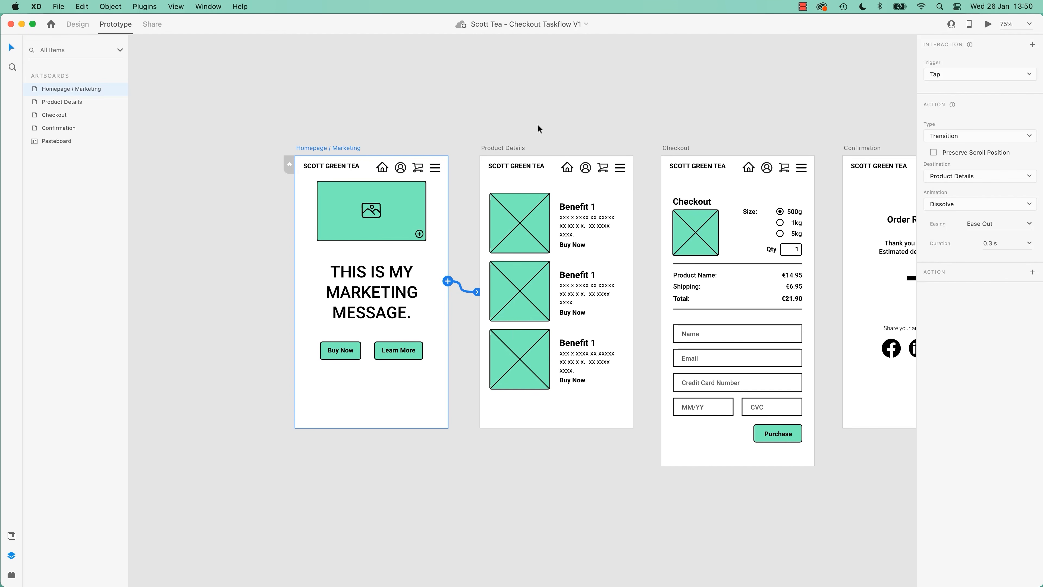
{"action": "left_click_drag", "start_coordinate": [459, 282], "coordinate": [477, 295]}
{"action": "mouse_move", "coordinate": [476, 292]}
{"action": "left_mouse_down"}
{"action": "mouse_move", "coordinate": [456, 293]}
{"action": "mouse_move", "coordinate": [467, 299]}
{"action": "mouse_move", "coordinate": [468, 283]}
{"action": "mouse_move", "coordinate": [451, 285]}
{"action": "mouse_move", "coordinate": [456, 292]}
{"action": "mouse_move", "coordinate": [463, 282]}
{"action": "mouse_move", "coordinate": [459, 298]}
{"action": "left_mouse_up"}
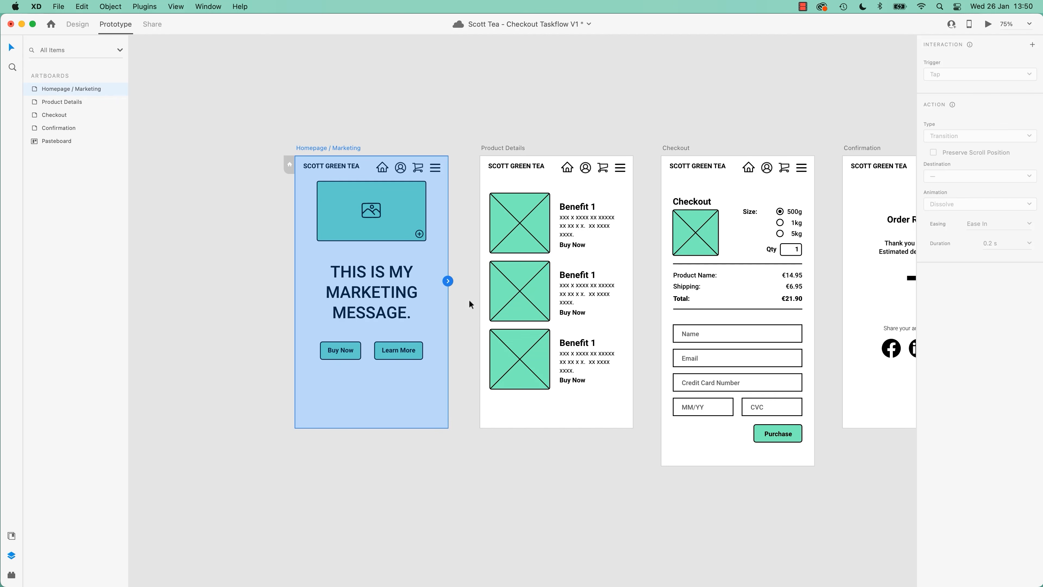
{"action": "left_click", "coordinate": [506, 151]}
{"action": "left_click_drag", "start_coordinate": [658, 311], "coordinate": [643, 321]}
{"action": "scroll", "coordinate": [741, 254], "scroll_direction": "right", "scroll_amount": 5}
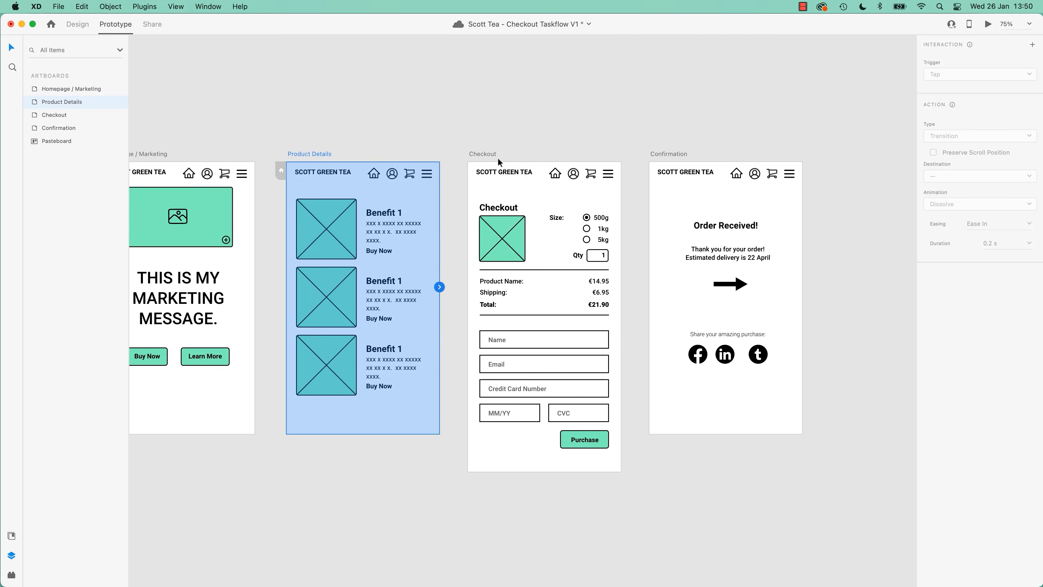
Set the Checkout artboard's transition destination to None and check the artboards for leftover links
{"action": "left_click", "coordinate": [482, 154]}
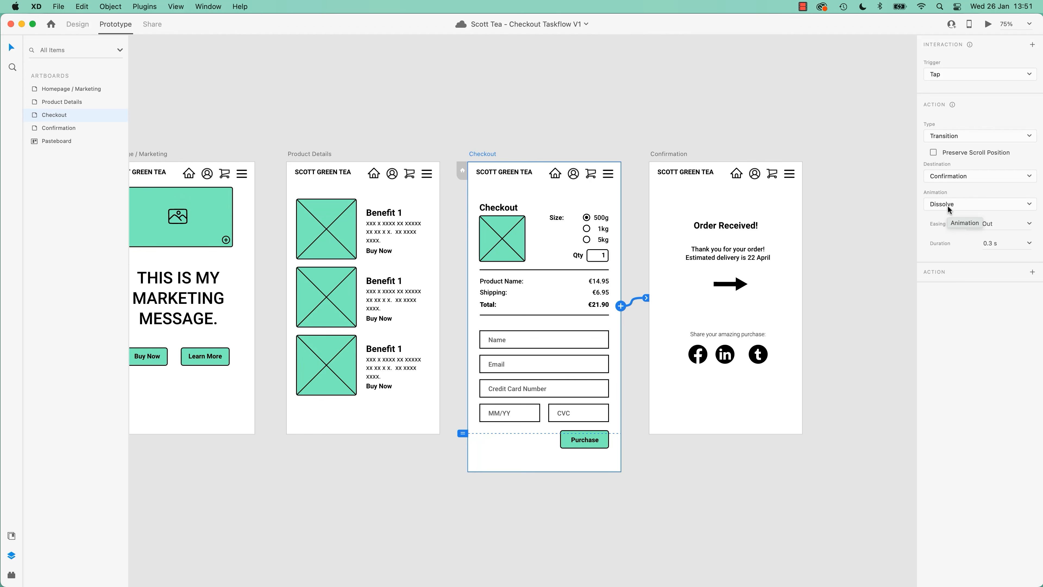
{"action": "left_click", "coordinate": [955, 177]}
{"action": "left_click", "coordinate": [941, 138]}
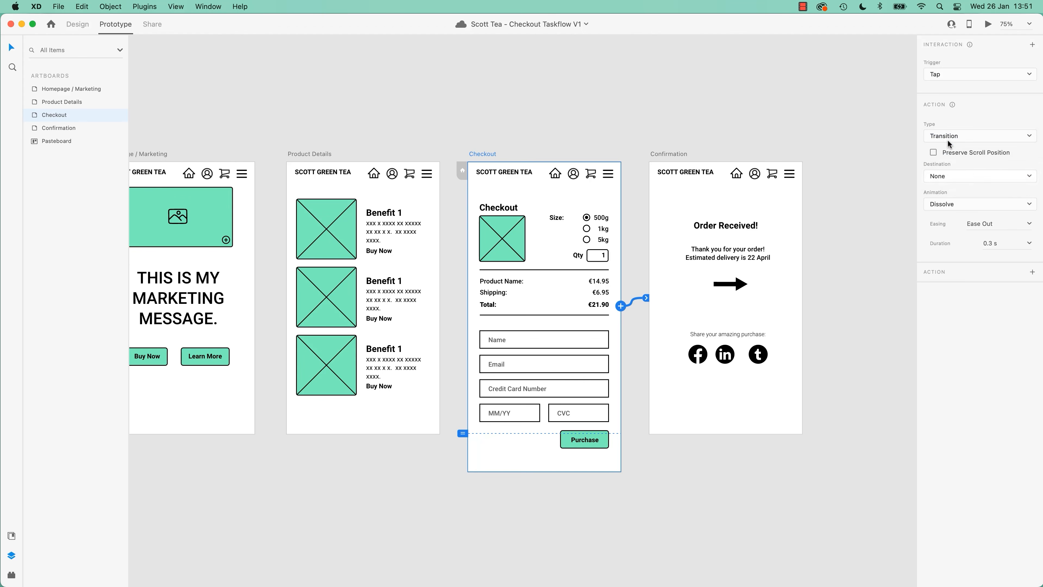
{"action": "left_click", "coordinate": [643, 356]}
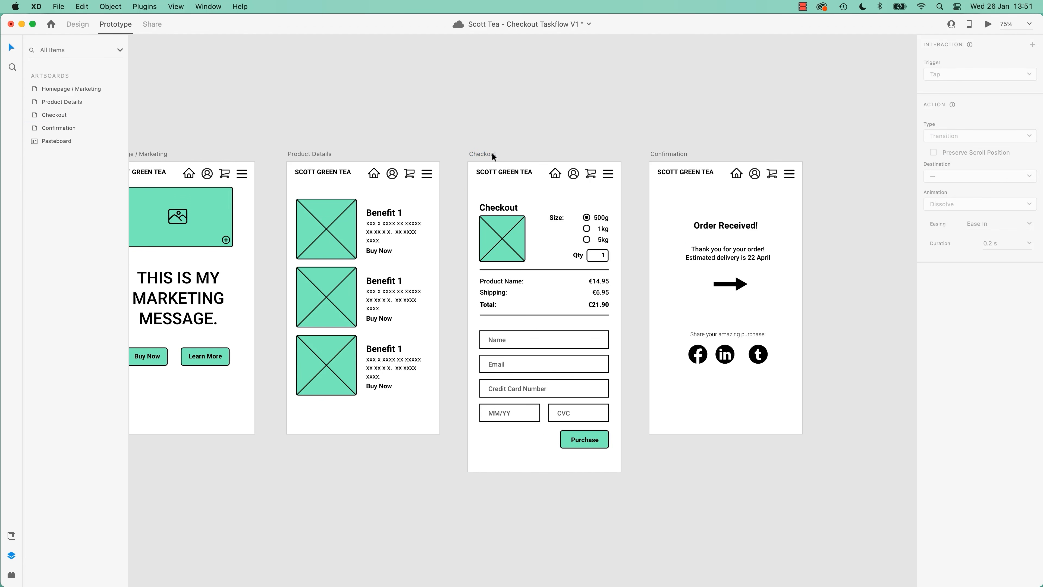
{"action": "left_click", "coordinate": [482, 155]}
{"action": "left_click", "coordinate": [319, 153]}
{"action": "scroll", "coordinate": [330, 157], "scroll_direction": "left", "scroll_amount": 5}
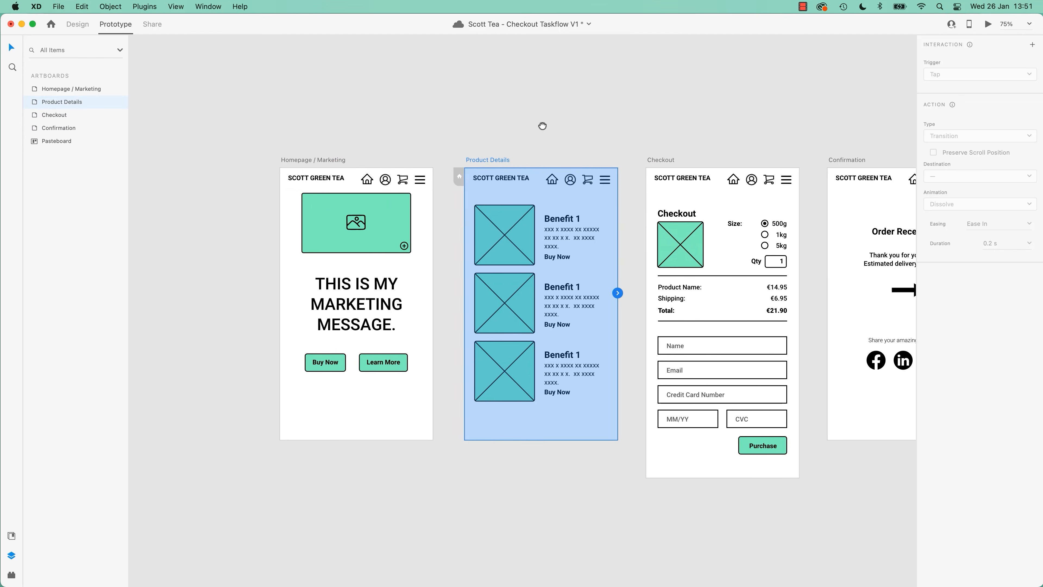
{"action": "left_click", "coordinate": [334, 158]}
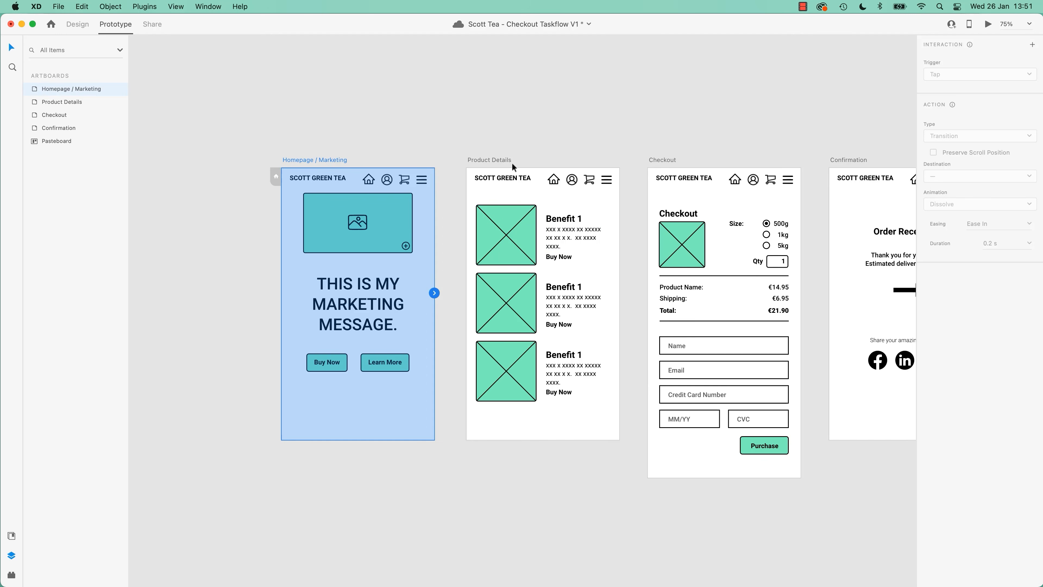
Link the Learn More button's rectangle on Homepage / Marketing to the Product Details artboard
{"action": "left_click", "coordinate": [390, 365]}
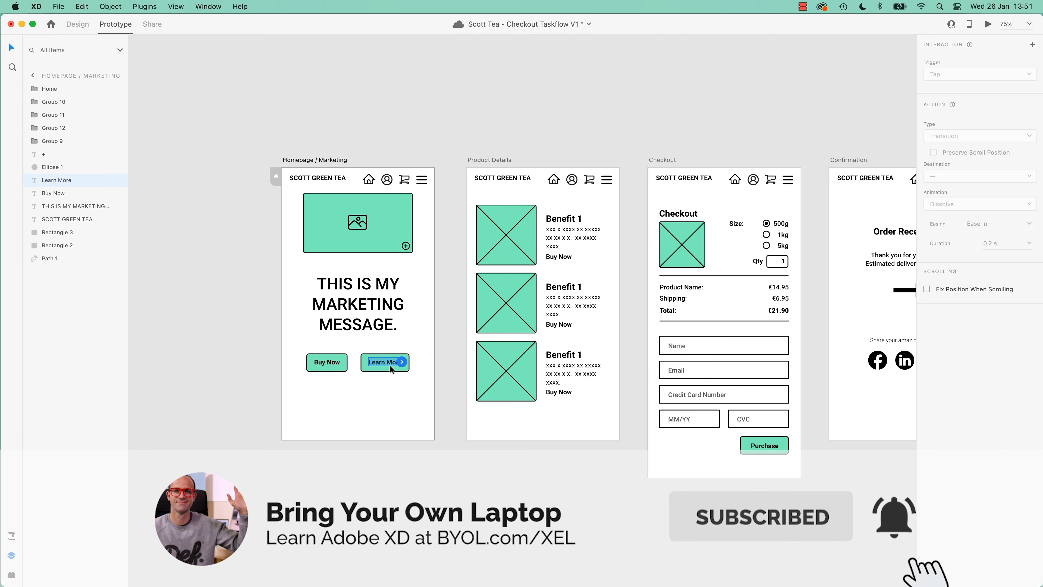
{"action": "key", "text": "super+1"}
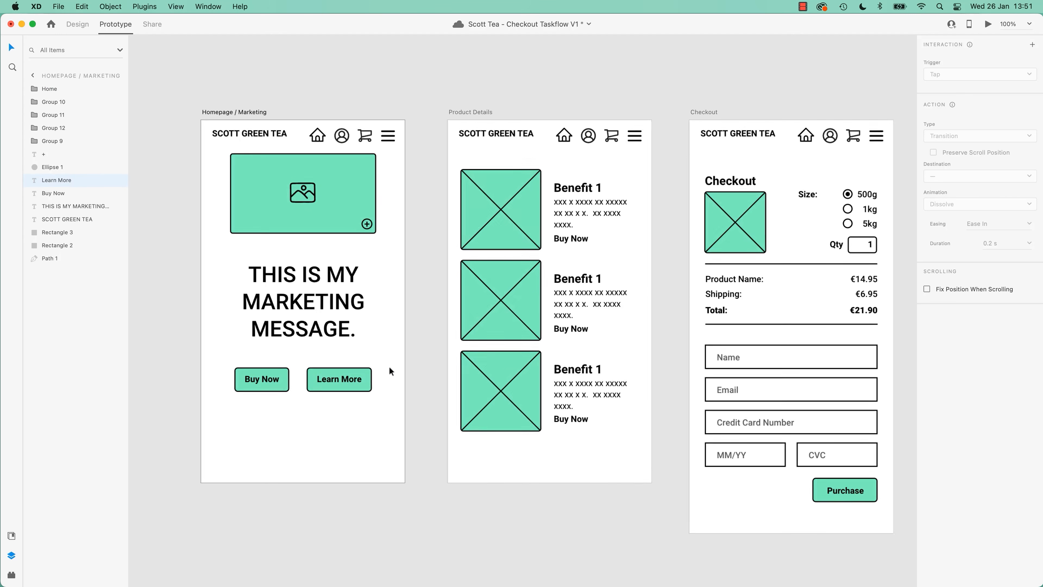
{"action": "left_click", "coordinate": [337, 388]}
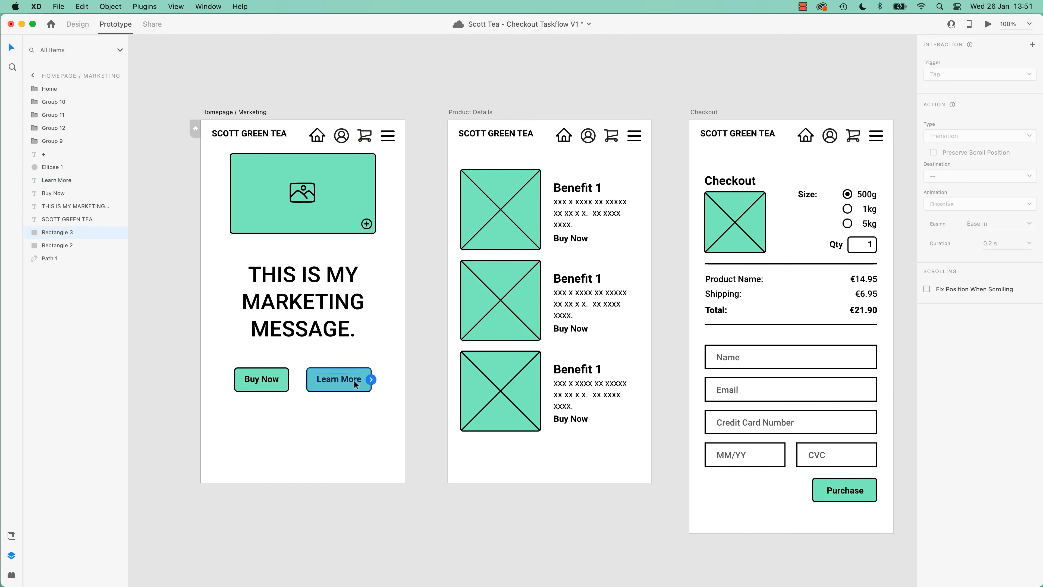
{"action": "left_click_drag", "start_coordinate": [372, 379], "coordinate": [450, 405]}
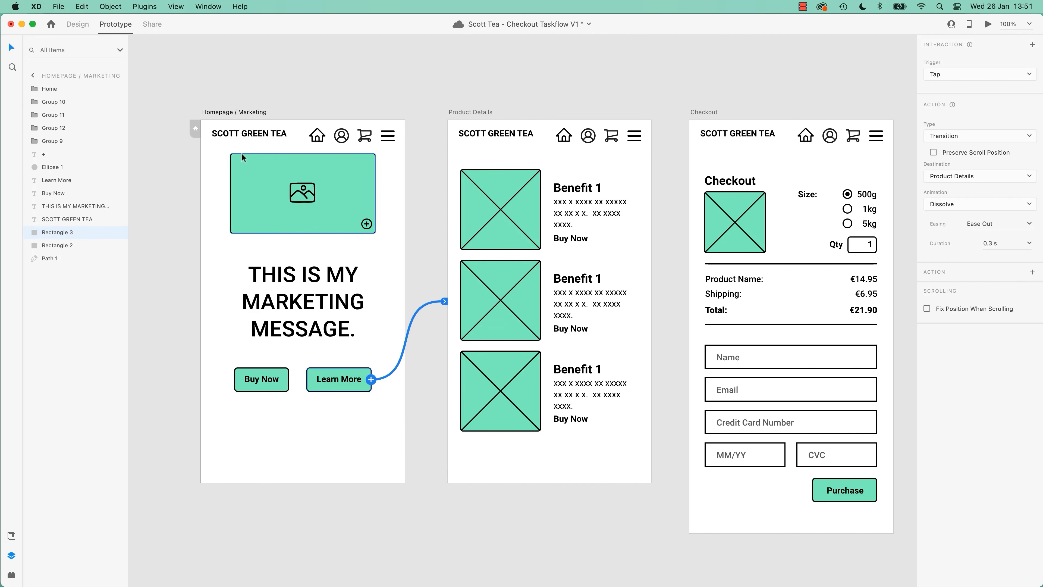
Preview the Homepage / Marketing artboard, test its Learn More button and close the preview
{"action": "left_click", "coordinate": [245, 115]}
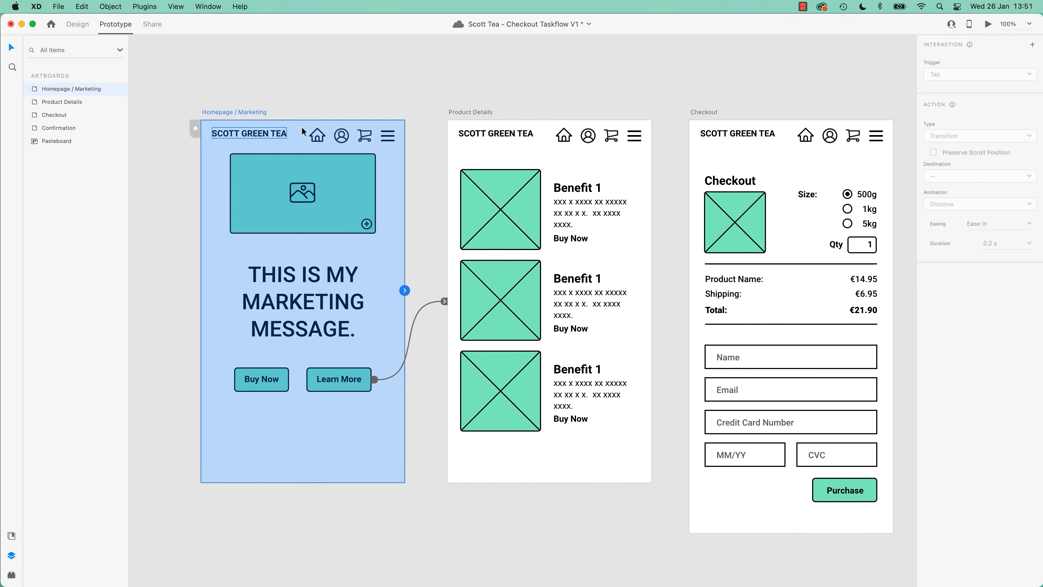
{"action": "left_click", "coordinate": [988, 25]}
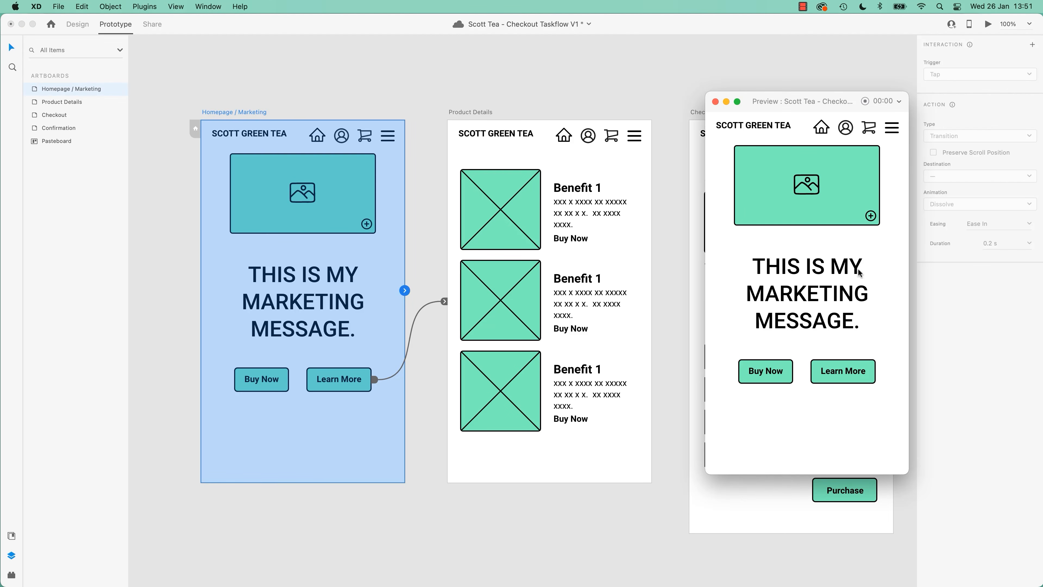
{"action": "left_click", "coordinate": [841, 374]}
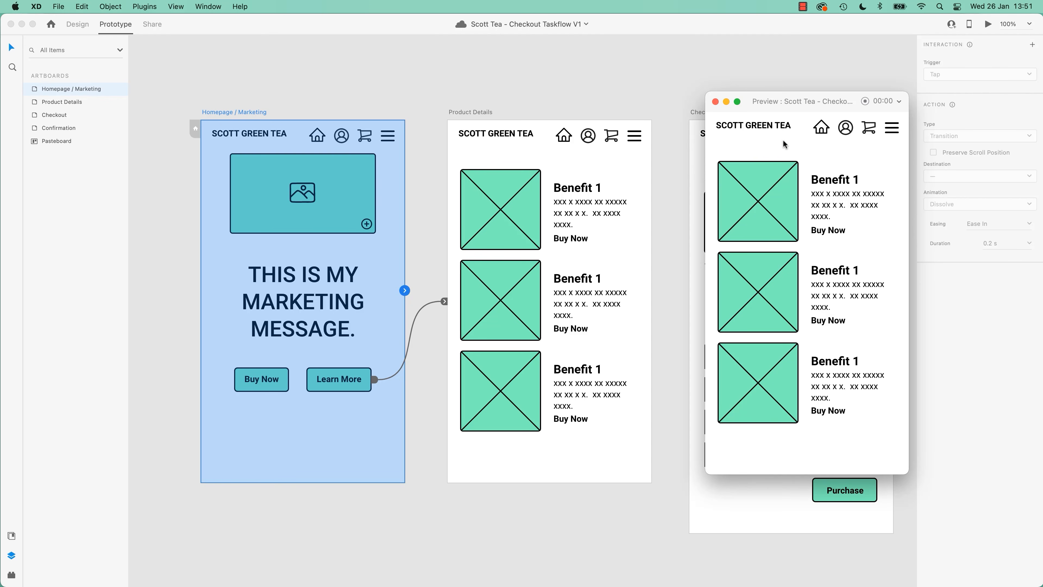
{"action": "left_click", "coordinate": [715, 101]}
Link the home icon on the Product Details artboard back to Homepage / Marketing
{"action": "left_click", "coordinate": [564, 138]}
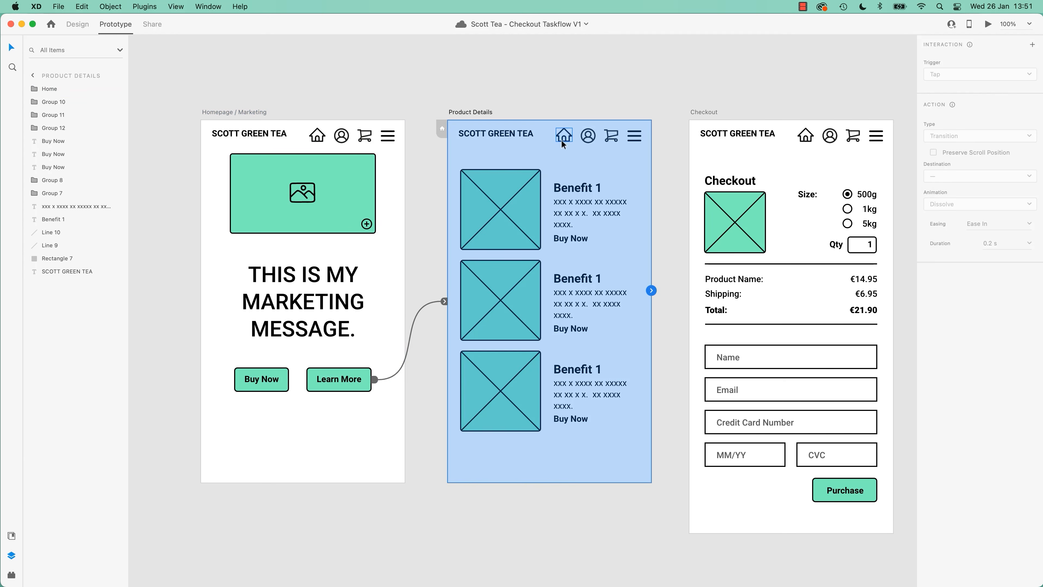
{"action": "left_click_drag", "start_coordinate": [572, 135], "coordinate": [393, 304]}
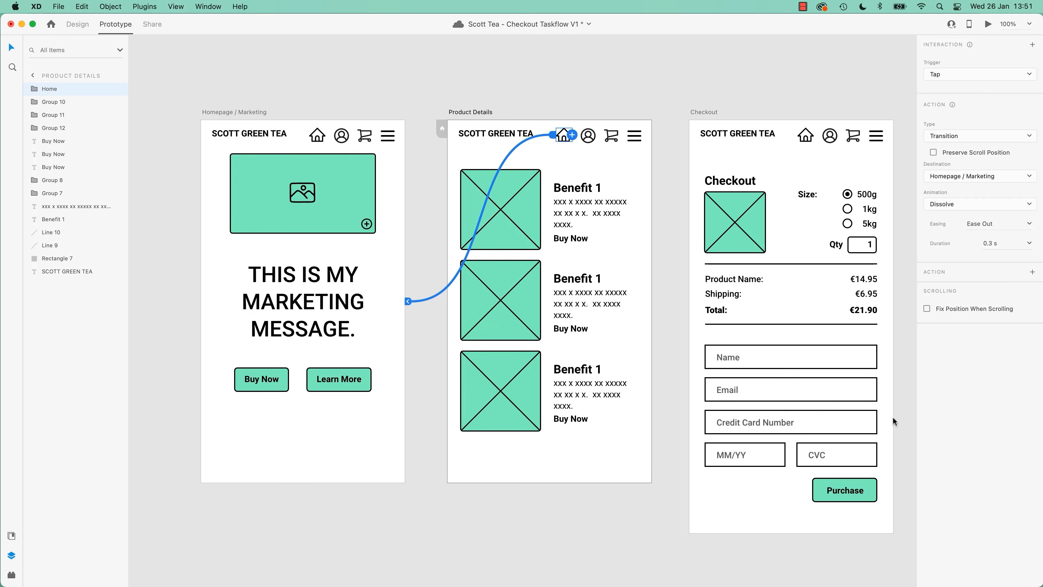
Preview the Product Details artboard, test its home icon and the Learn More button on the homepage, and close the preview
{"action": "left_click", "coordinate": [988, 25]}
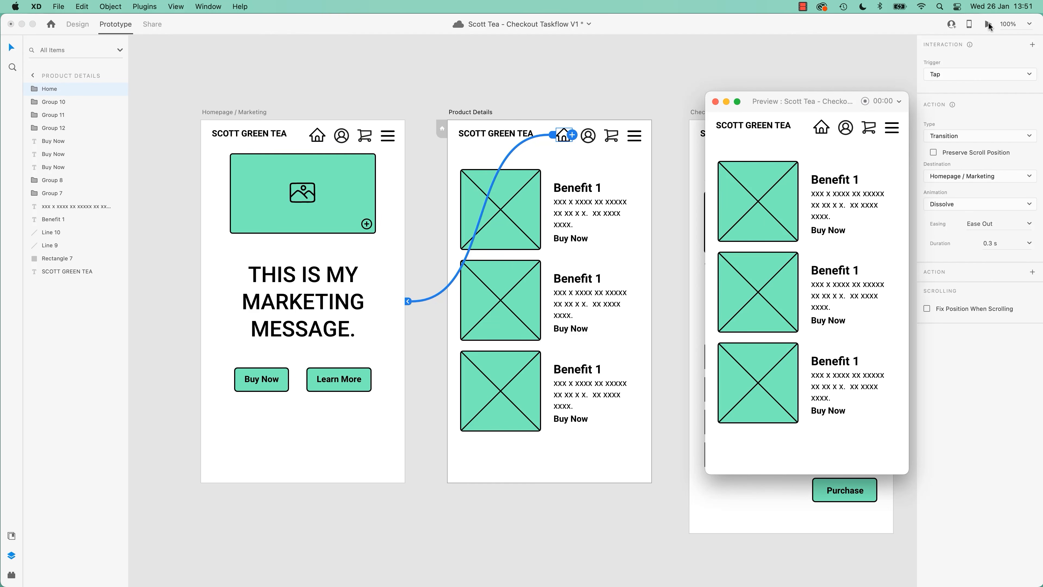
{"action": "left_click", "coordinate": [822, 130]}
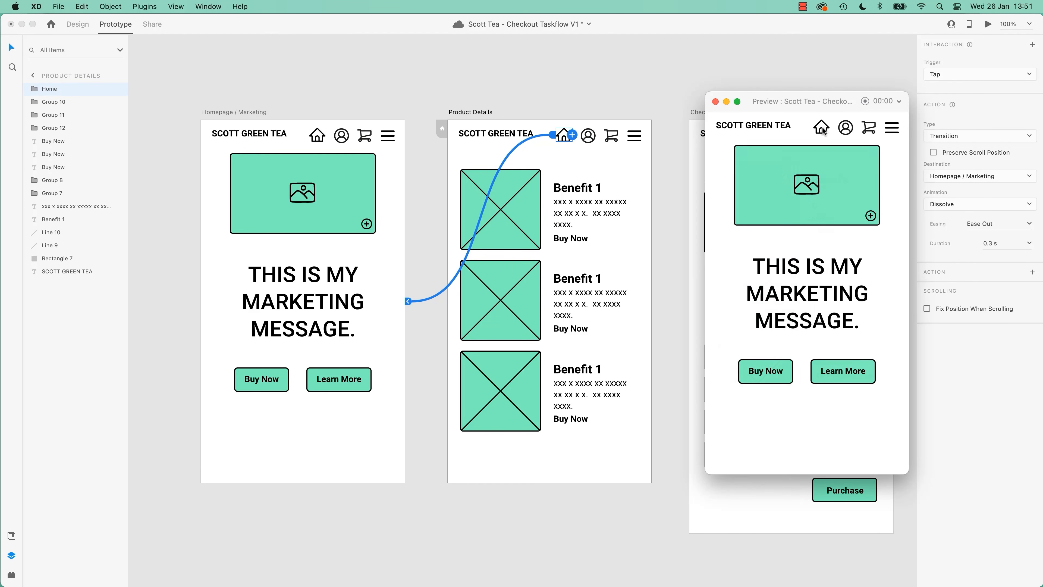
{"action": "left_click", "coordinate": [850, 372]}
{"action": "left_click", "coordinate": [820, 130]}
{"action": "left_click", "coordinate": [715, 102]}
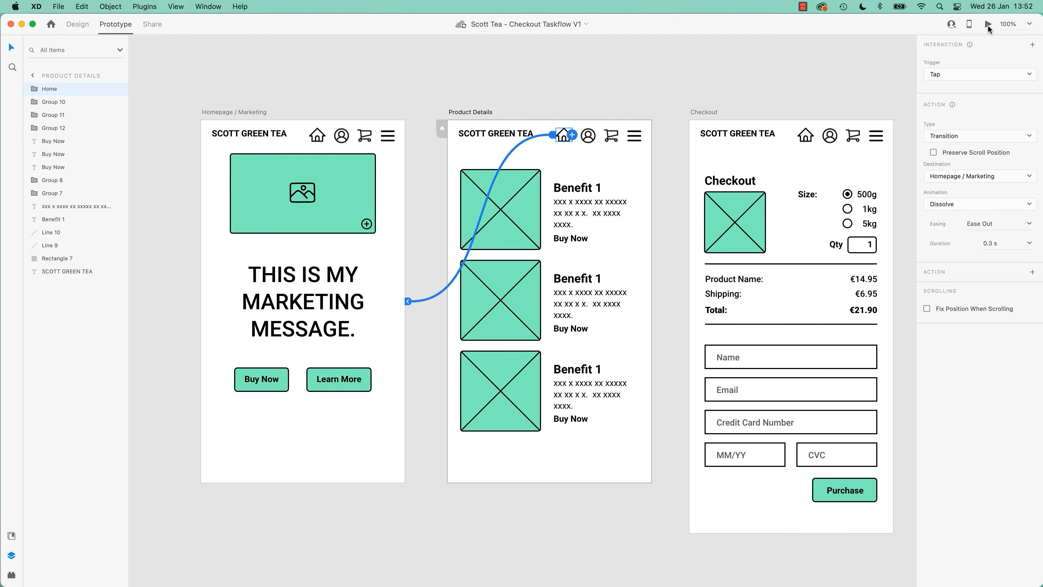
Reopen the preview on Product Details and flip back and forth through the artboards up to Order Received
{"action": "left_click", "coordinate": [988, 25]}
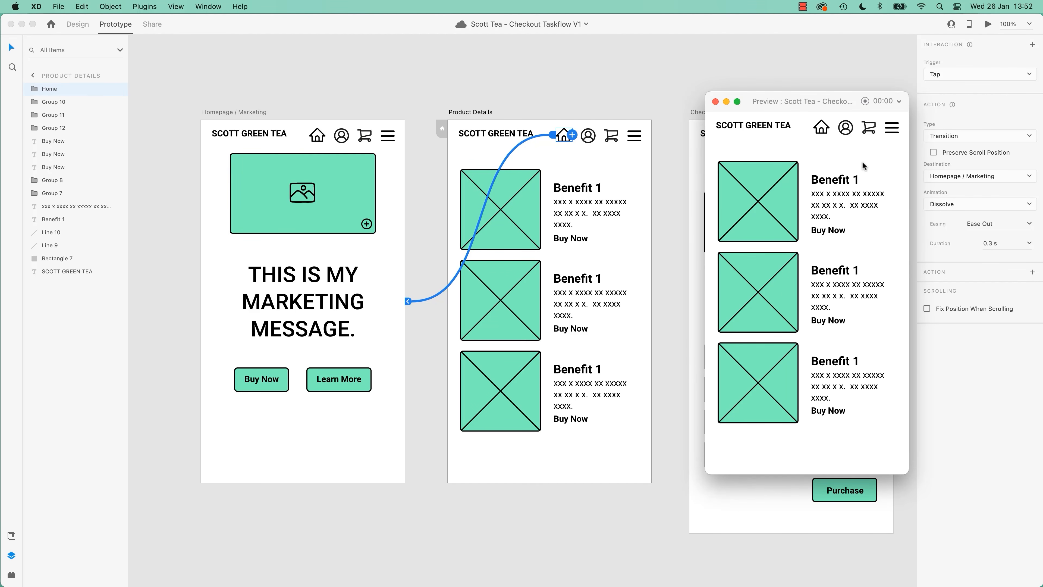
{"action": "key", "text": "Left"}
{"action": "key", "text": "Right"}
{"action": "key", "text": "Right"}
{"action": "key", "text": "Right"}
{"action": "key", "text": "Left"}
{"action": "key", "text": "Left"}
{"action": "key", "text": "Left"}
{"action": "key", "text": "Right"}
{"action": "key", "text": "Right"}
{"action": "key", "text": "Right"}
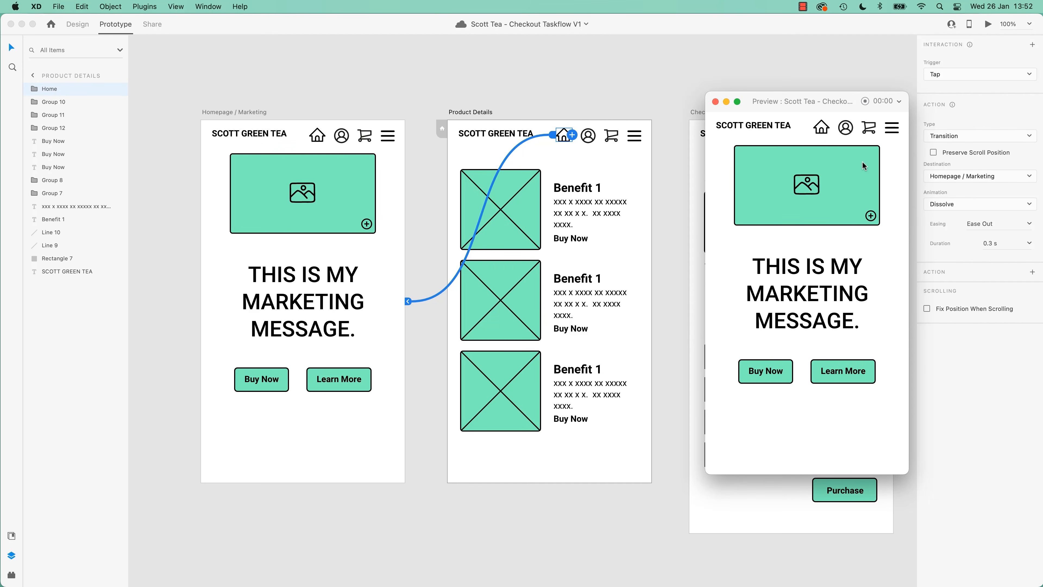
{"action": "key", "text": "Left"}
{"action": "key", "text": "Right"}
{"action": "key", "text": "Left"}
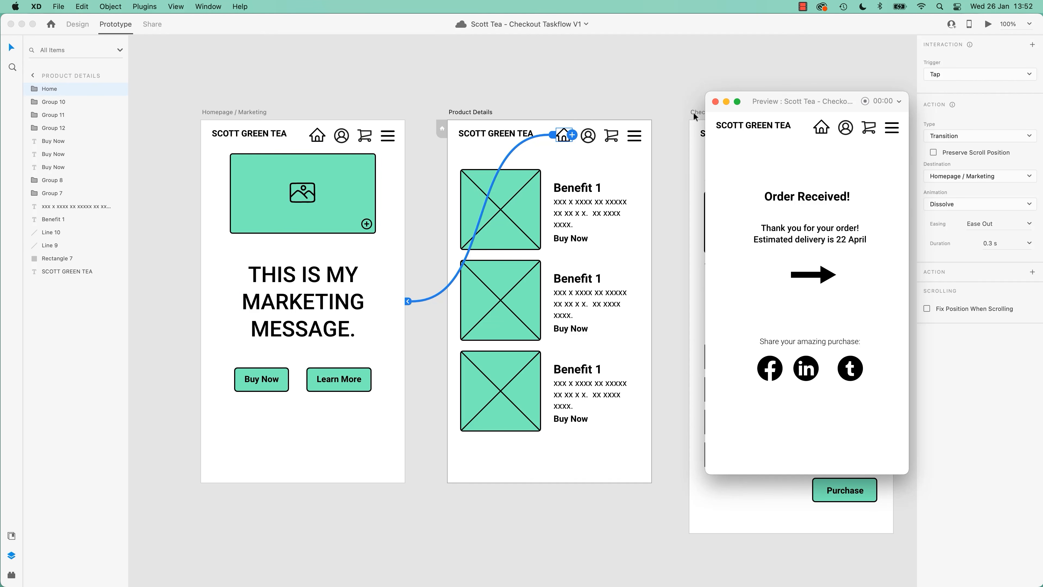
Try moving the arrow on the Confirmation artboard while the live preview is open, and undo the move
{"action": "left_click", "coordinate": [665, 147]}
{"action": "scroll", "coordinate": [507, 93], "scroll_direction": "right", "scroll_amount": 10}
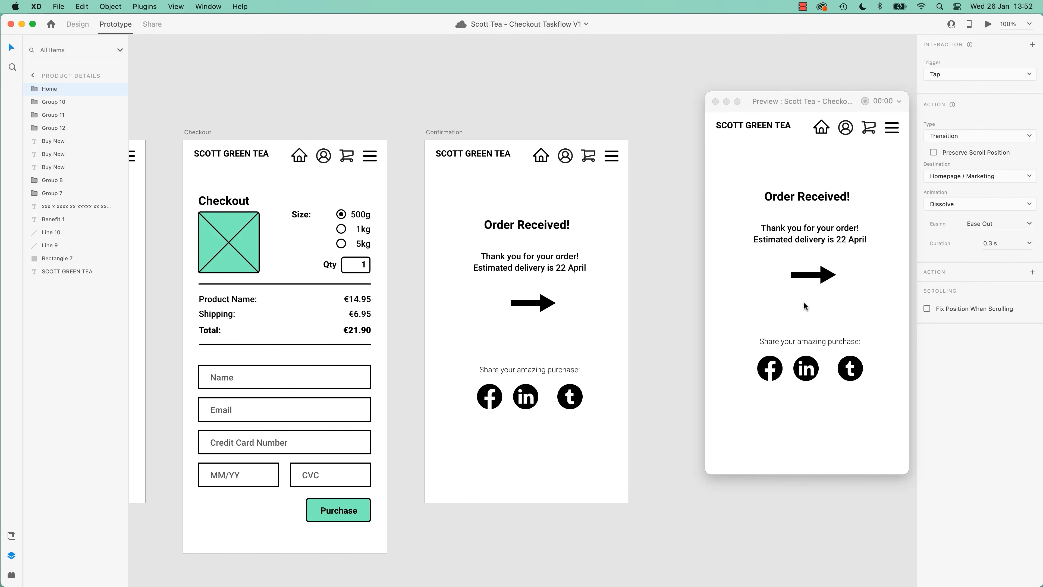
{"action": "mouse_move", "coordinate": [536, 304]}
{"action": "left_mouse_down"}
{"action": "mouse_move", "coordinate": [519, 323]}
{"action": "mouse_move", "coordinate": [545, 317]}
{"action": "left_mouse_up"}
{"action": "key", "text": "super+z"}
{"action": "left_click_drag", "start_coordinate": [593, 295], "coordinate": [532, 321]}
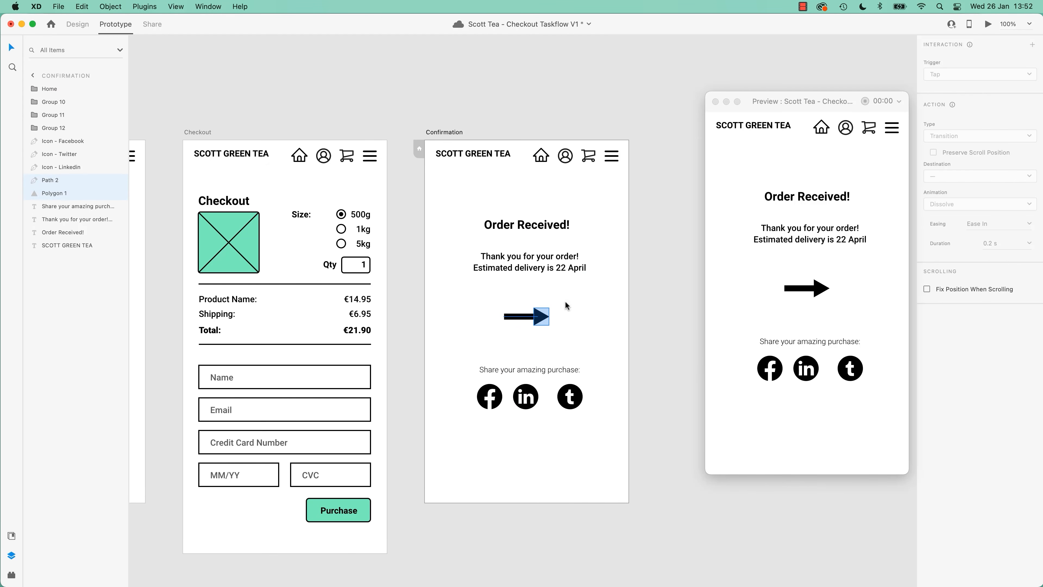
{"action": "key", "text": "super+z"}
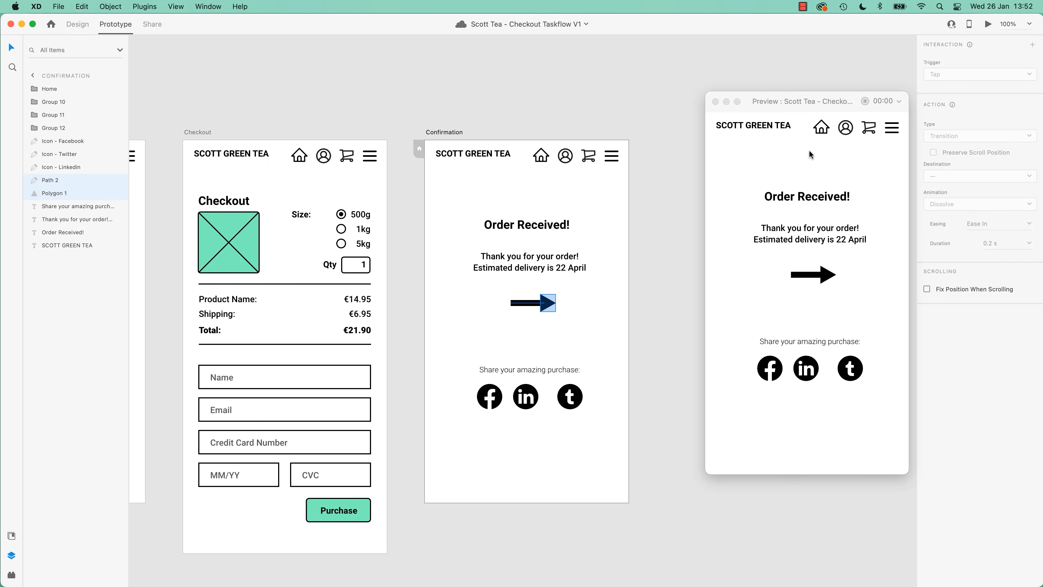
{"action": "left_click", "coordinate": [641, 116]}
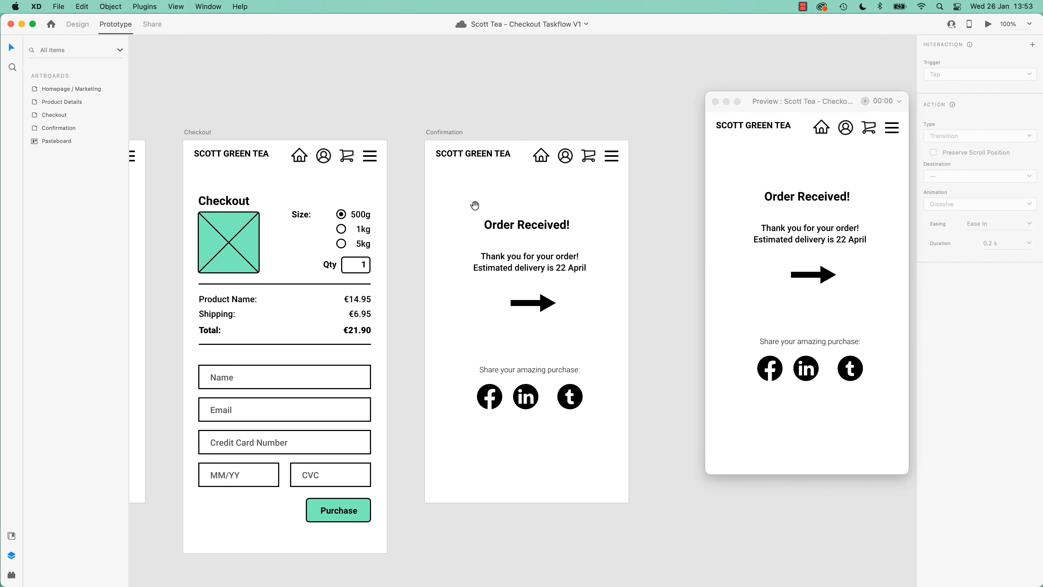
Show the Homepage / Marketing artboard in the open preview and move the preview window off the canvas
{"action": "scroll", "coordinate": [460, 212], "scroll_direction": "left", "scroll_amount": 10}
{"action": "scroll", "coordinate": [450, 213], "scroll_direction": "left", "scroll_amount": 13}
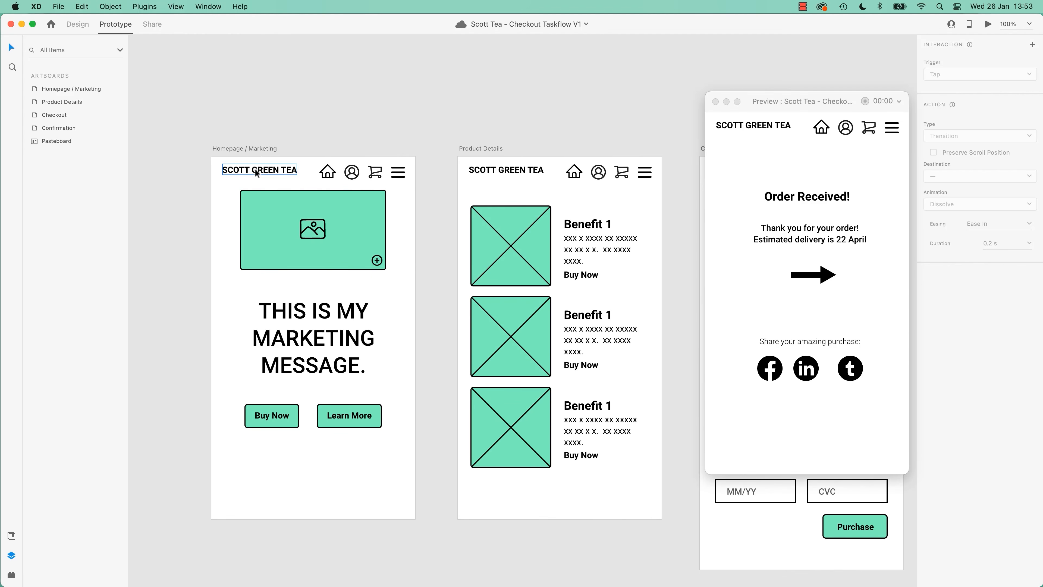
{"action": "left_click", "coordinate": [260, 149]}
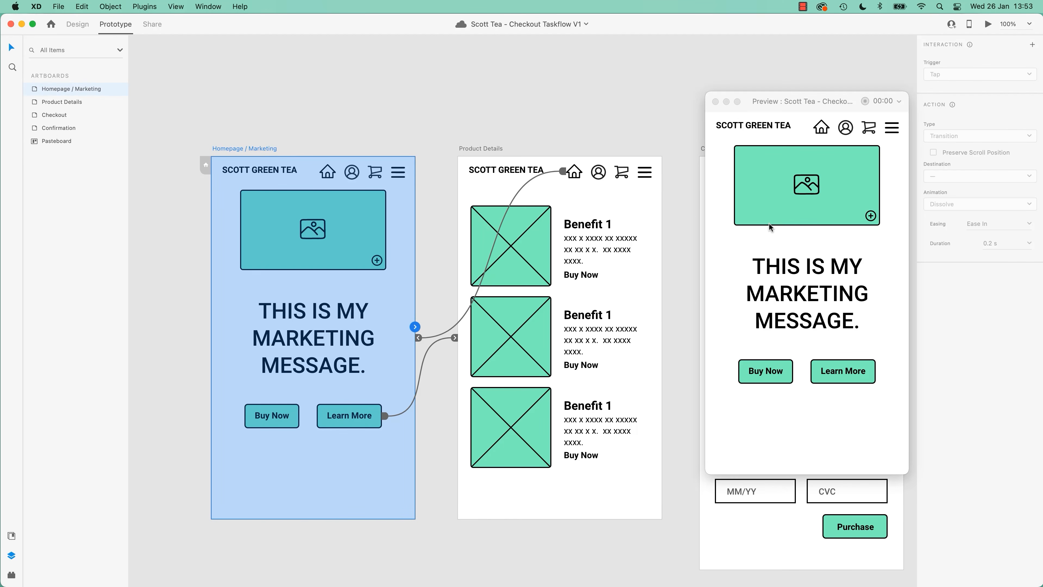
{"action": "left_click", "coordinate": [591, 107]}
{"action": "left_click", "coordinate": [765, 112]}
{"action": "left_click_drag", "start_coordinate": [819, 104], "coordinate": [0, 156]}
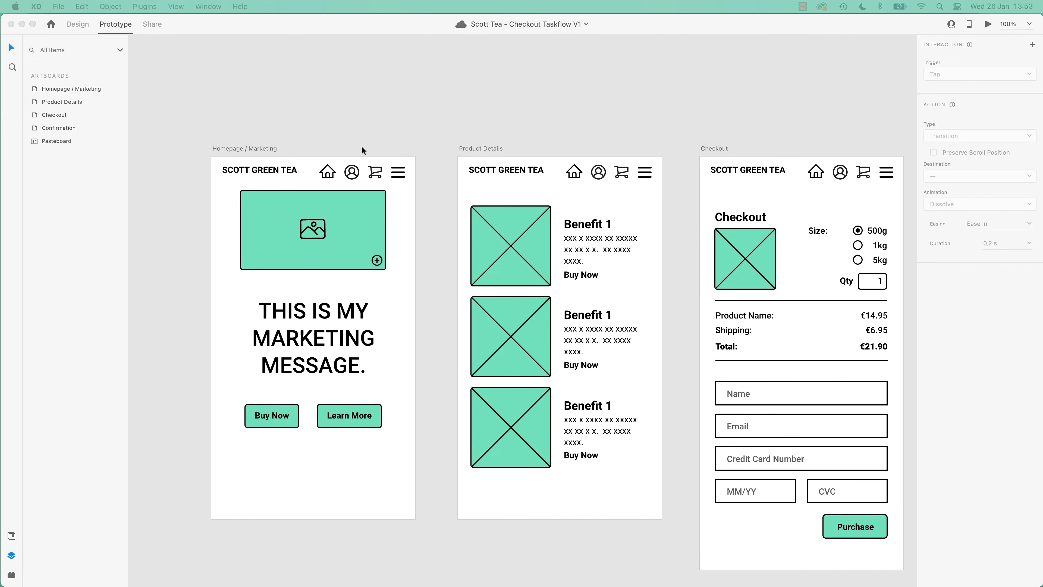
Inspect the links on Homepage / Marketing, select everything to check all existing links between the artboards, and clear the selection
{"action": "left_click", "coordinate": [300, 233]}
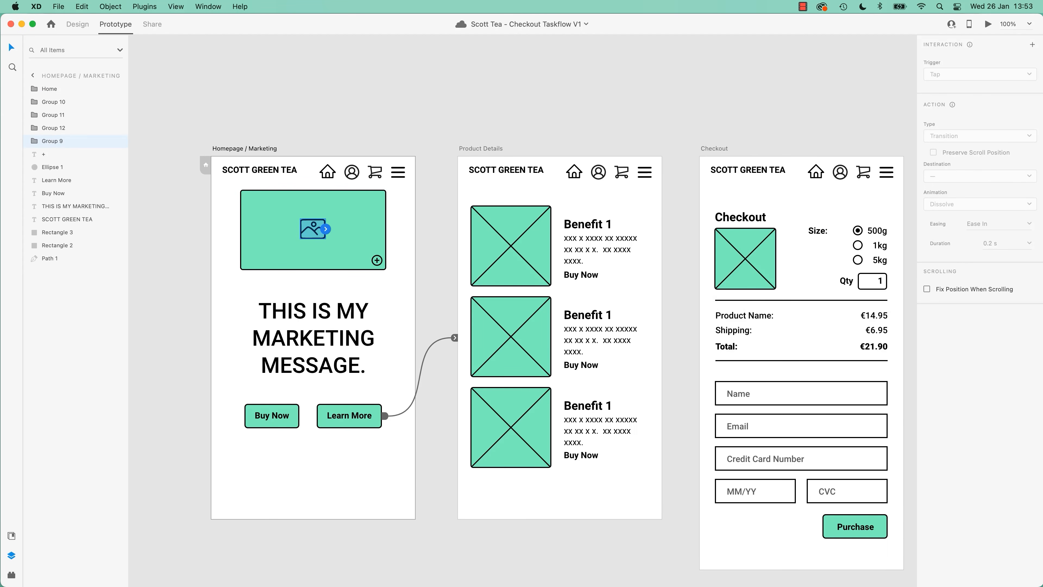
{"action": "left_click", "coordinate": [419, 111]}
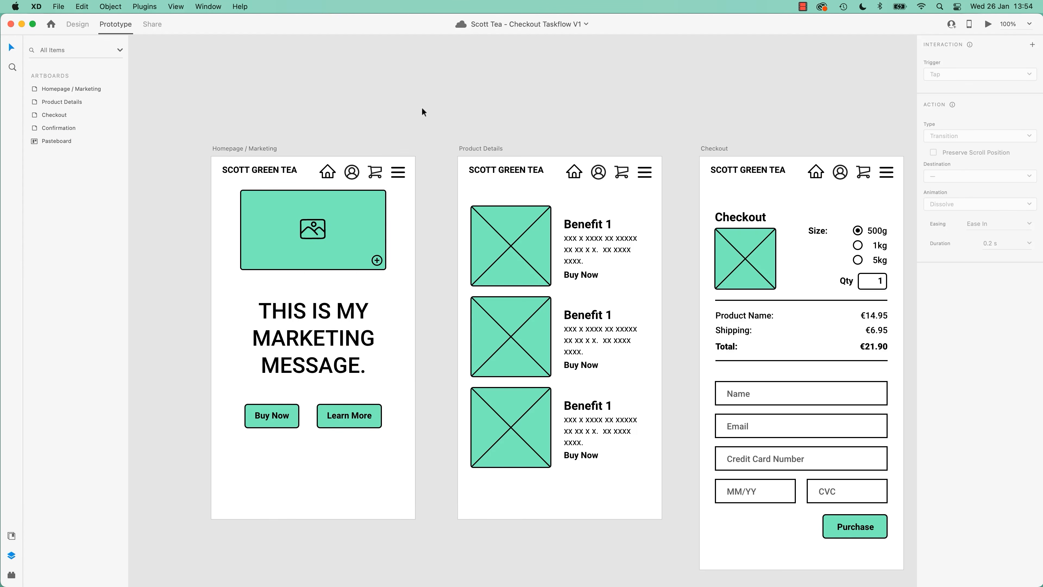
{"action": "left_click", "coordinate": [330, 172]}
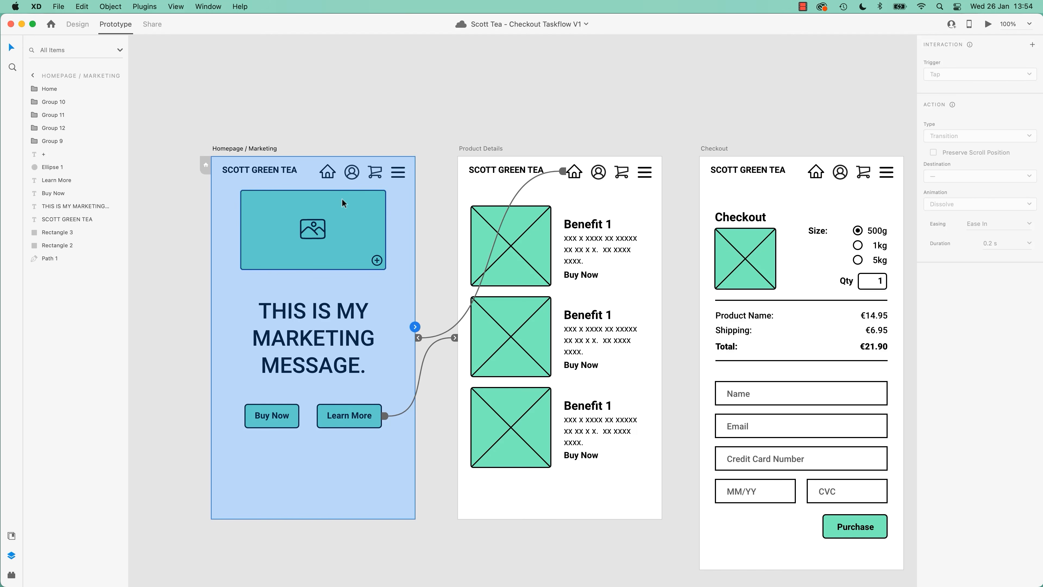
{"action": "left_click", "coordinate": [438, 116]}
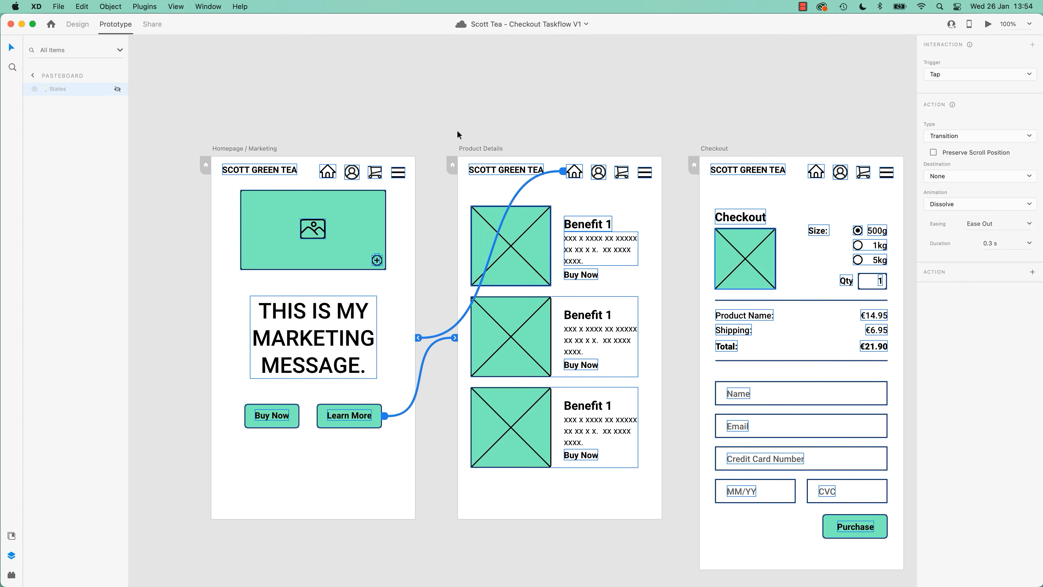
{"action": "left_click", "coordinate": [82, 7]}
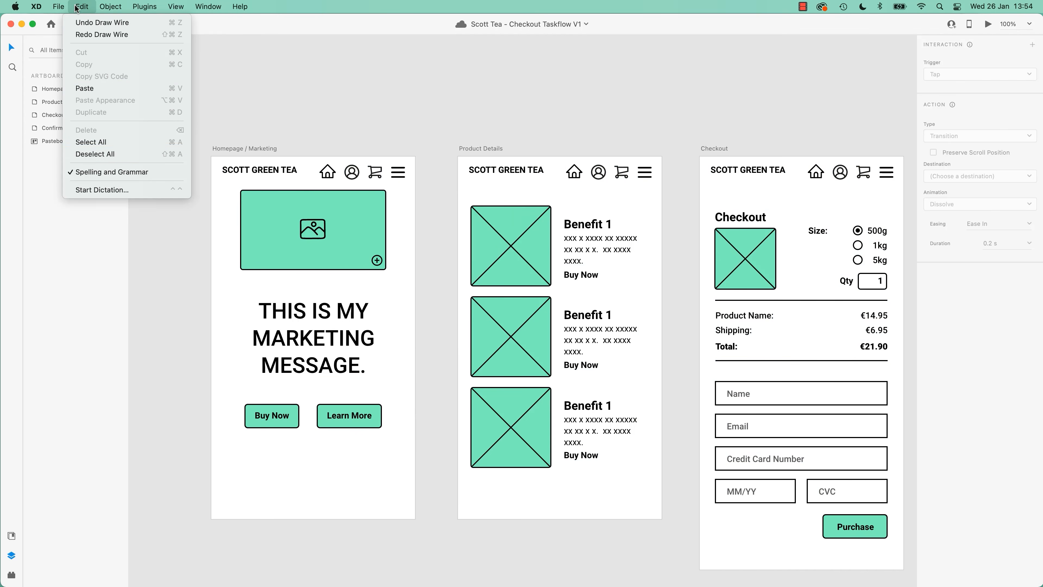
{"action": "left_click", "coordinate": [123, 142]}
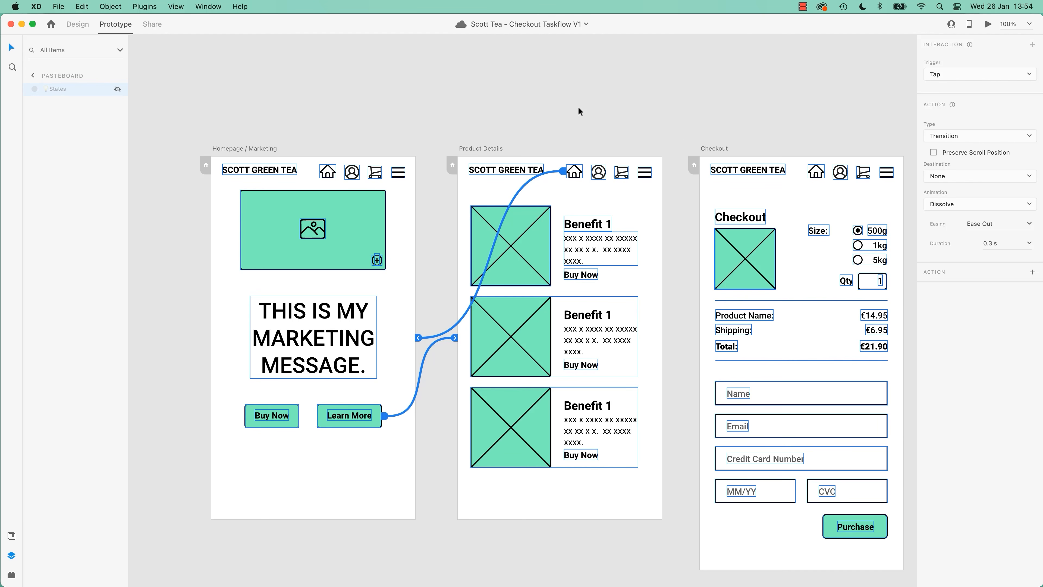
{"action": "left_click", "coordinate": [578, 126]}
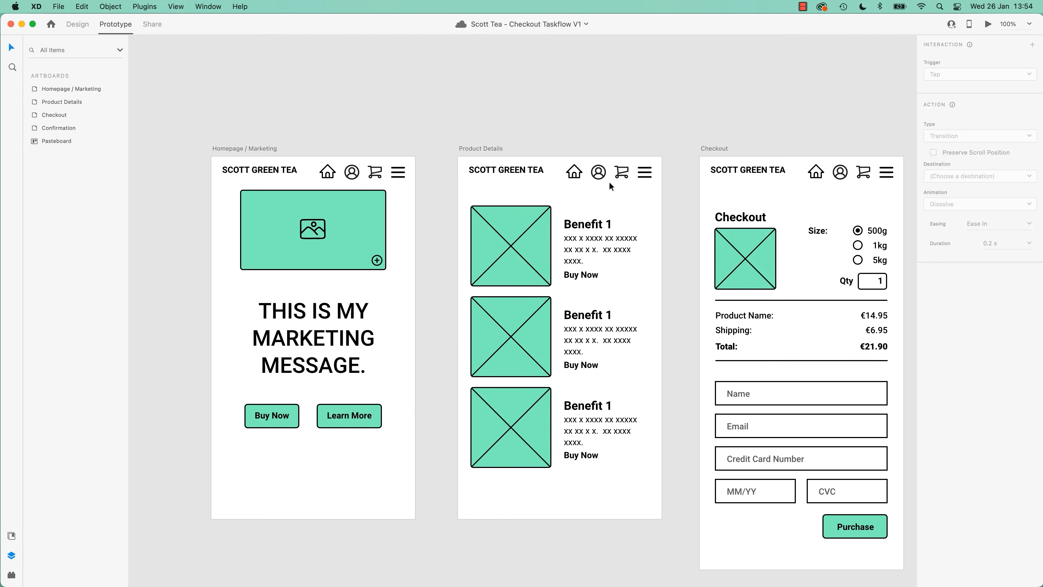
Link the shopping cart icon on the Product Details artboard to the Checkout artboard
{"action": "left_click", "coordinate": [597, 177]}
{"action": "left_click", "coordinate": [597, 178]}
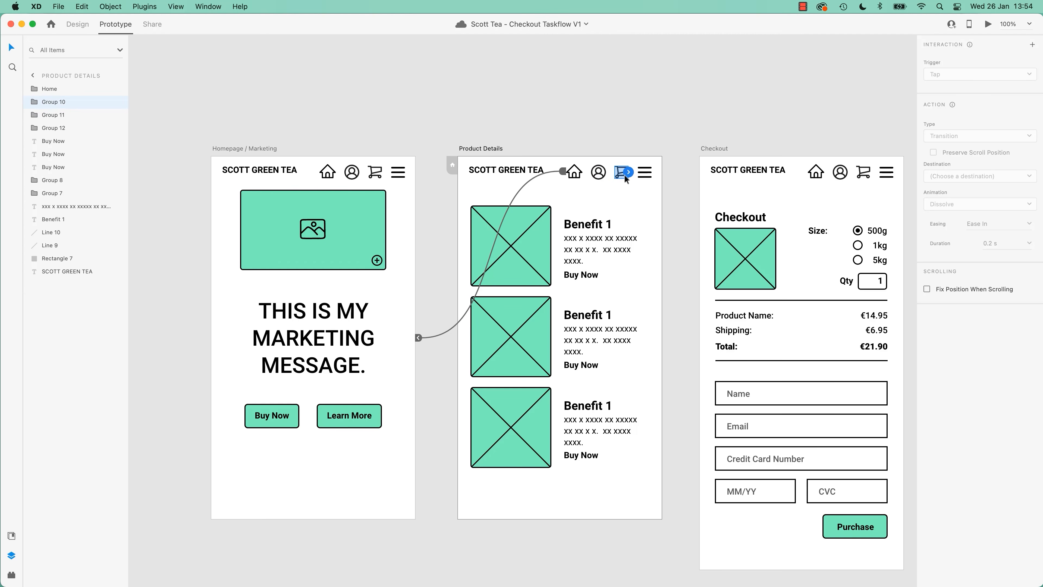
{"action": "scroll", "coordinate": [580, 109], "scroll_direction": "right", "scroll_amount": 5}
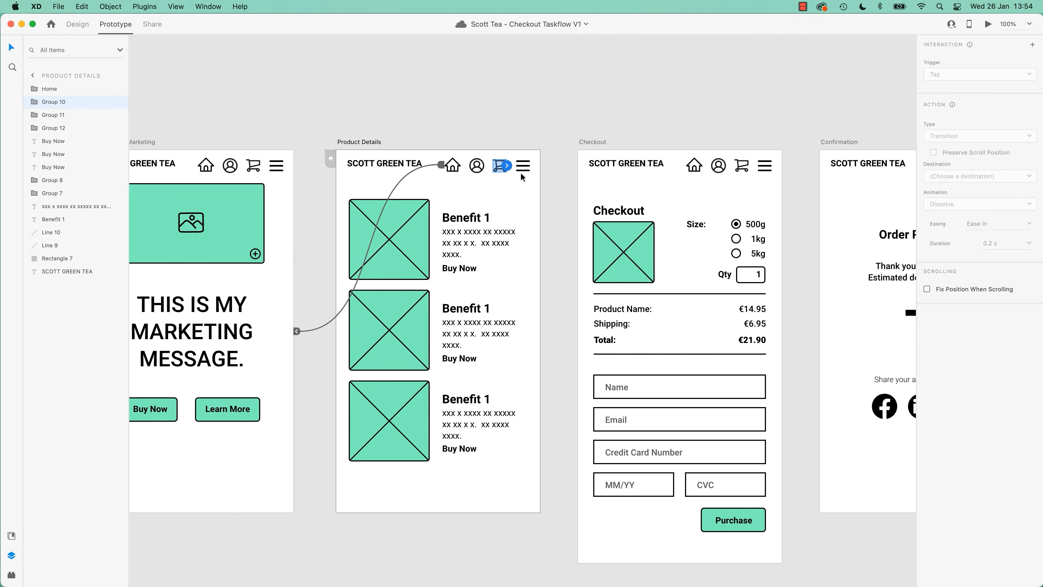
{"action": "left_click_drag", "start_coordinate": [508, 169], "coordinate": [577, 225]}
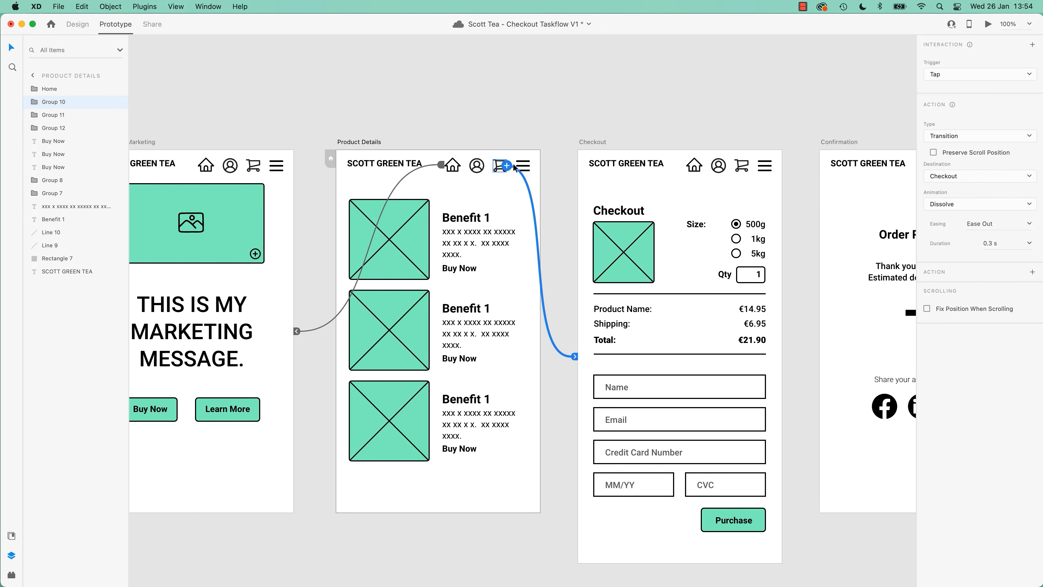
Link the home icon on the Checkout artboard back to Homepage / Marketing
{"action": "left_click", "coordinate": [697, 168]}
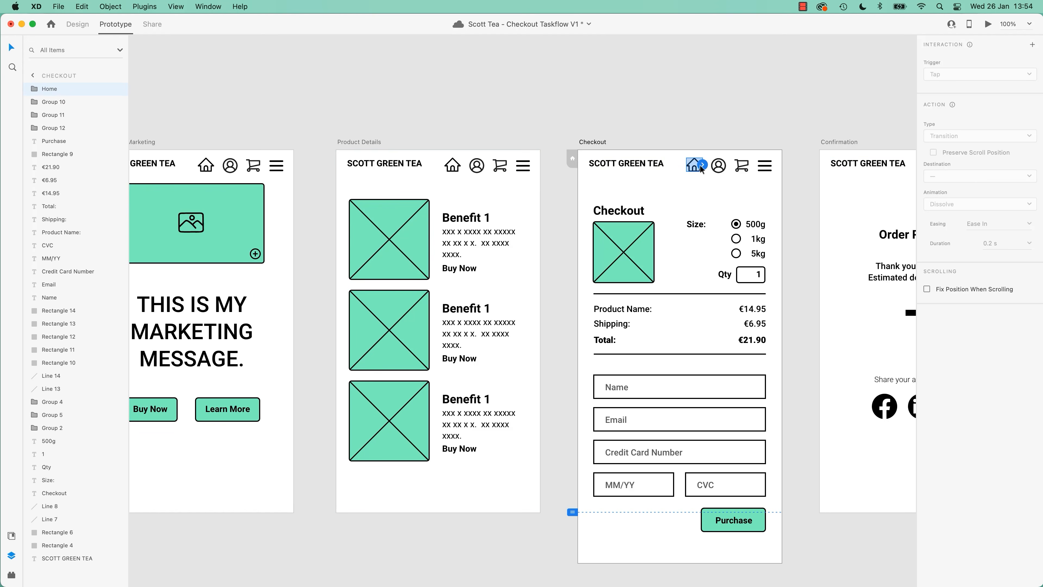
{"action": "left_click_drag", "start_coordinate": [702, 166], "coordinate": [294, 287]}
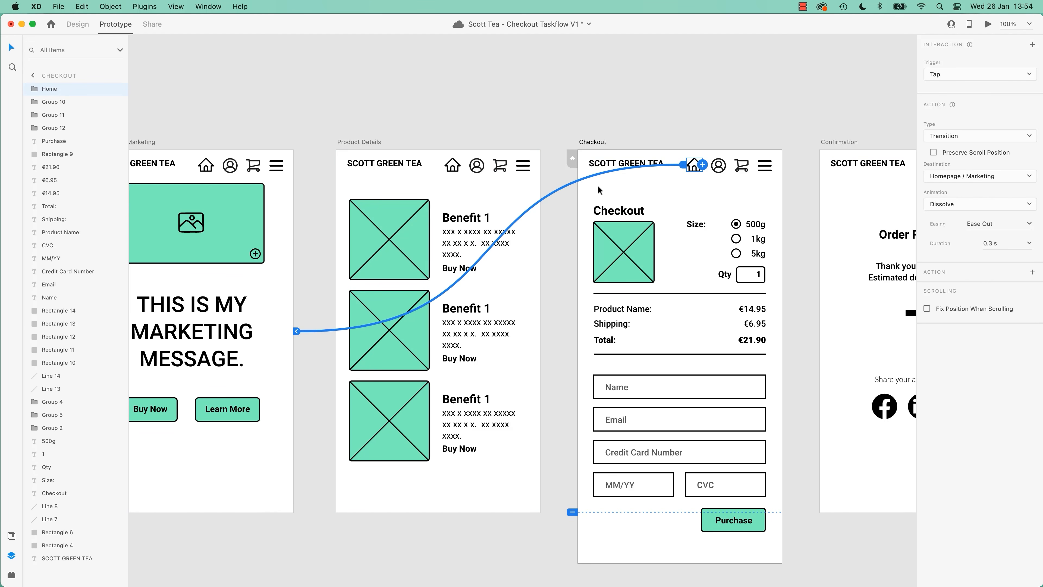
{"action": "left_click", "coordinate": [491, 139]}
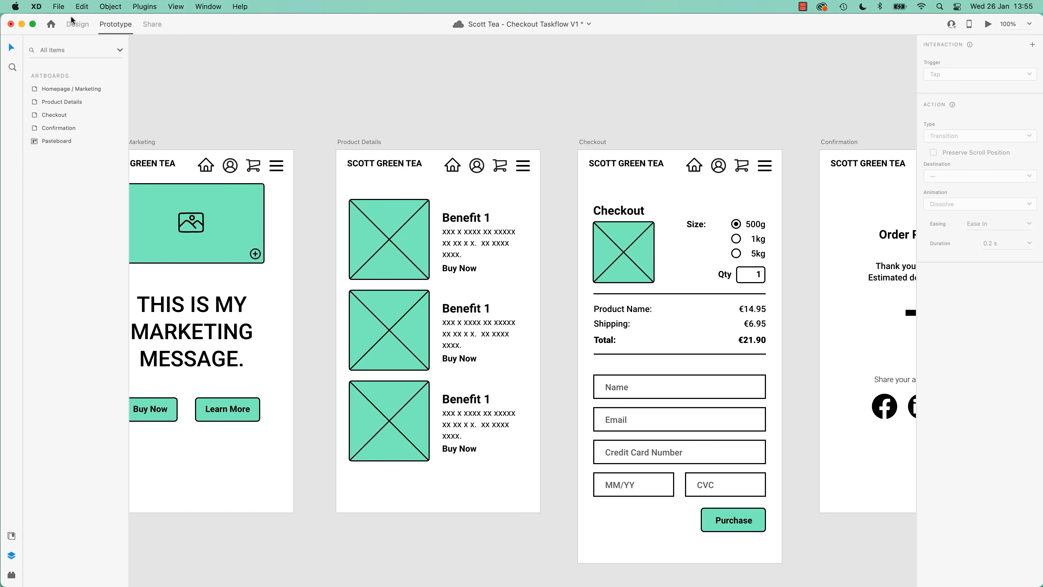
Replace the four navigation icons on Homepage / Marketing with copies of the linked icons from Product Details
{"action": "left_click_drag", "start_coordinate": [551, 128], "coordinate": [452, 177]}
{"action": "left_click_drag", "start_coordinate": [338, 114], "coordinate": [354, 179]}
{"action": "left_click", "coordinate": [295, 144]}
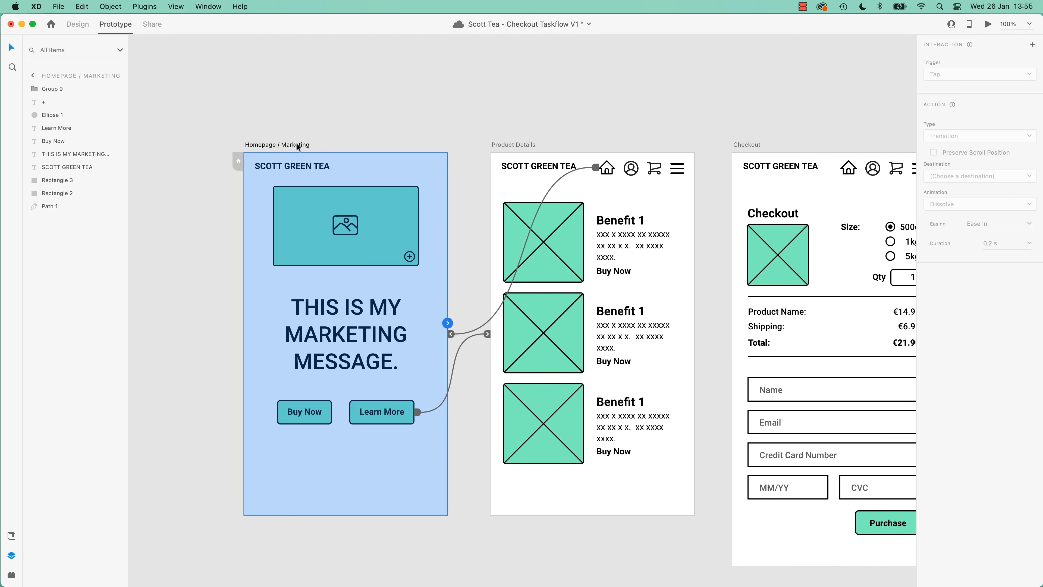
{"action": "key", "text": "super+z"}
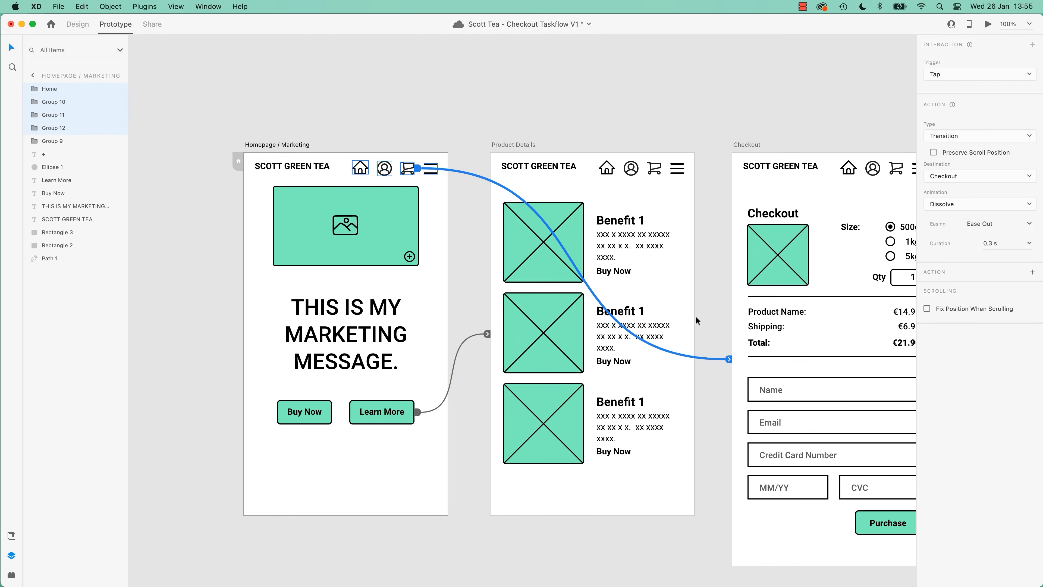
Replace the four navigation icons on the Checkout artboard with the copied linked icons from Product Details
{"action": "left_click_drag", "start_coordinate": [648, 135], "coordinate": [206, 144]}
{"action": "left_click", "coordinate": [312, 153]}
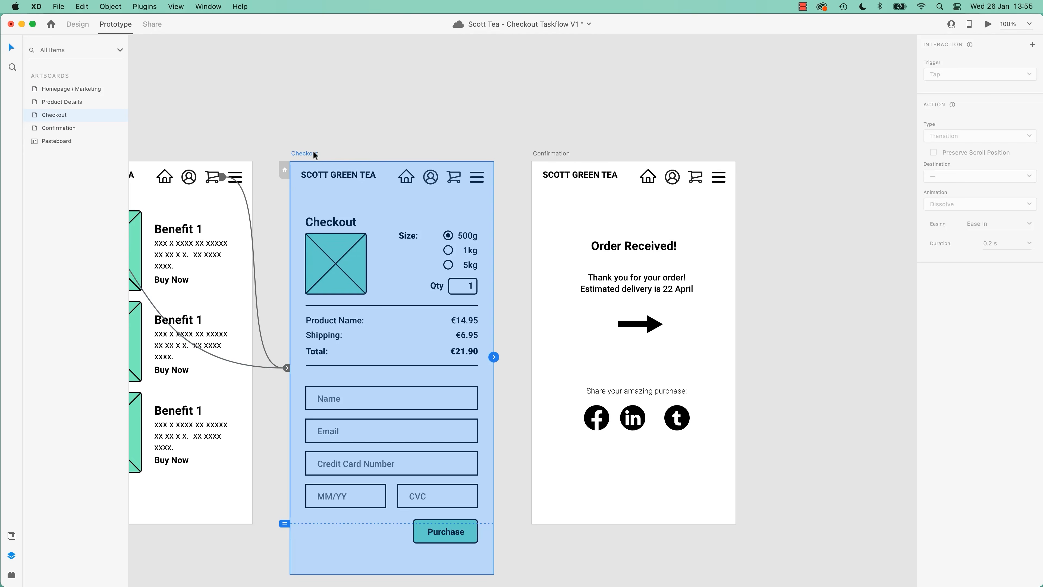
{"action": "left_click_drag", "start_coordinate": [498, 140], "coordinate": [394, 184]}
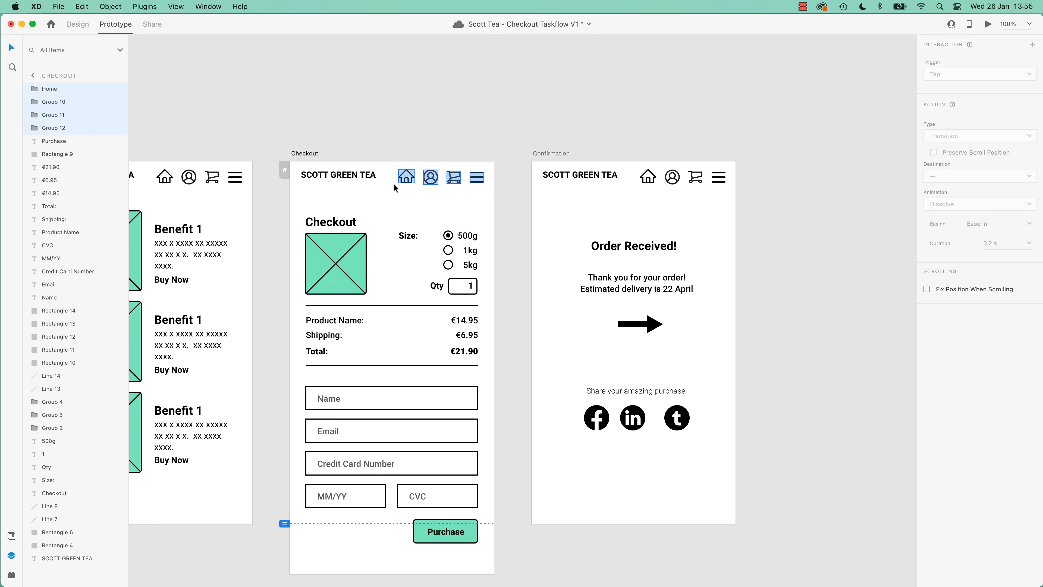
{"action": "key", "text": "Delete"}
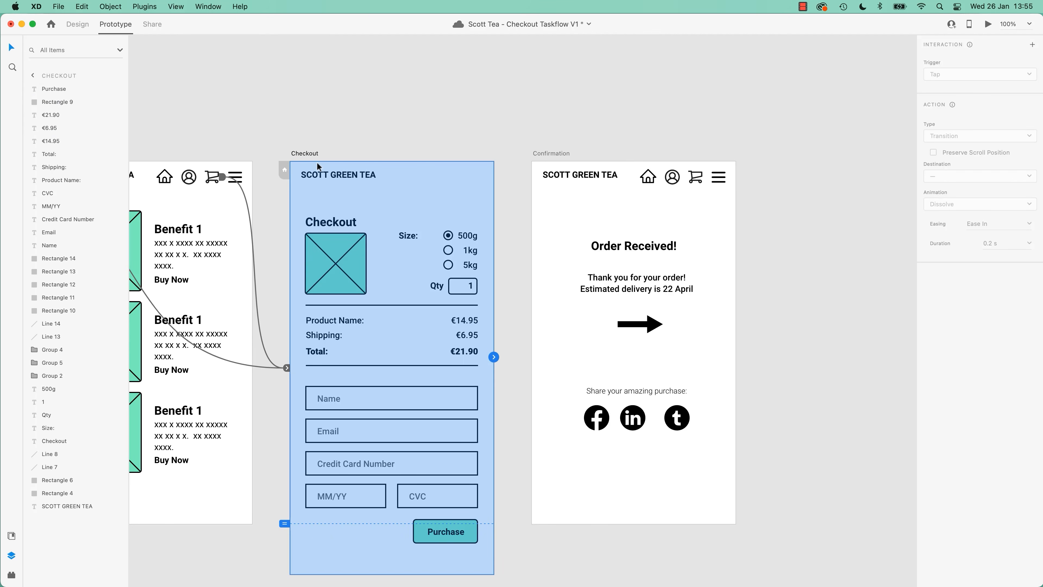
{"action": "key", "text": "super+z"}
{"action": "left_click_drag", "start_coordinate": [415, 125], "coordinate": [527, 125]}
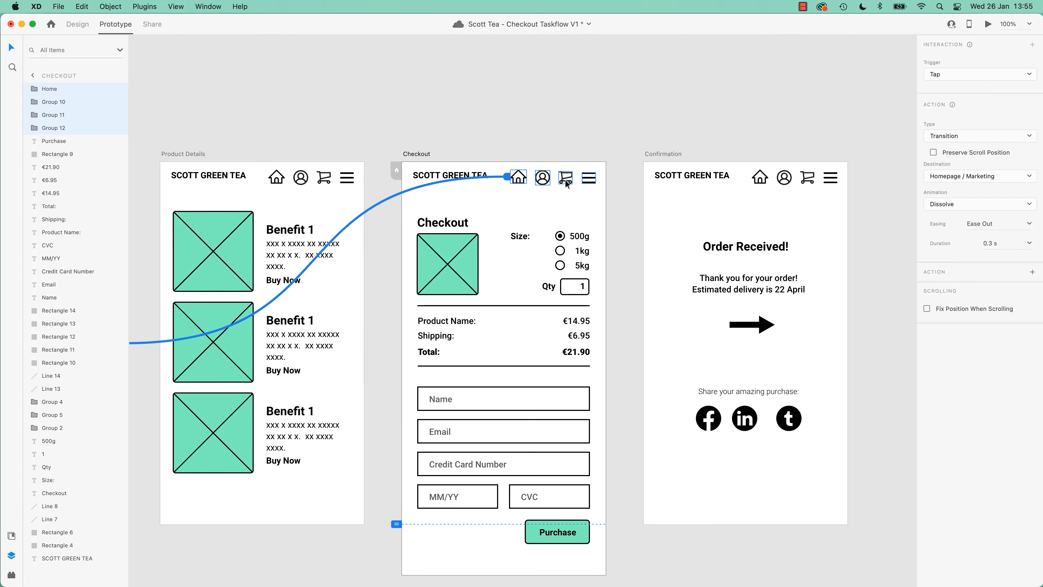
Try to replace the four navigation icons on the Confirmation artboard with the copied linked icons
{"action": "scroll", "coordinate": [453, 185], "scroll_direction": "right", "scroll_amount": 5}
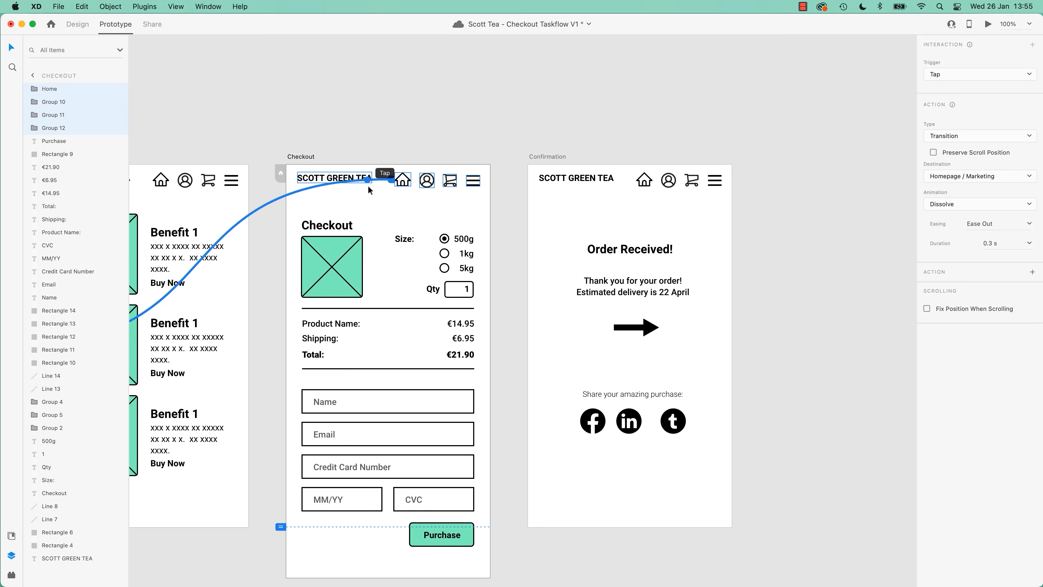
{"action": "left_click", "coordinate": [568, 160]}
{"action": "left_click_drag", "start_coordinate": [774, 149], "coordinate": [625, 196]}
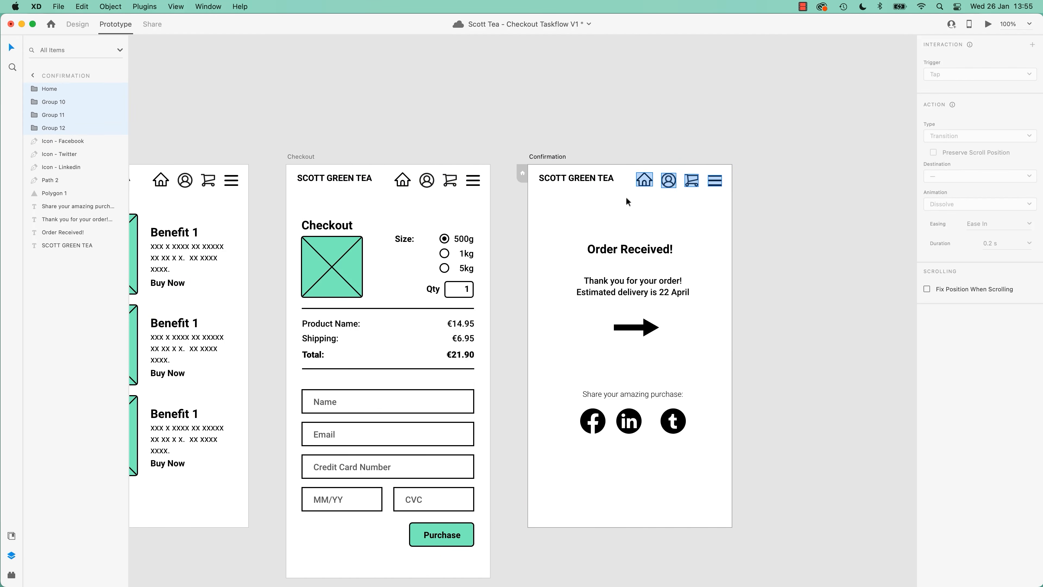
{"action": "key", "text": "Delete"}
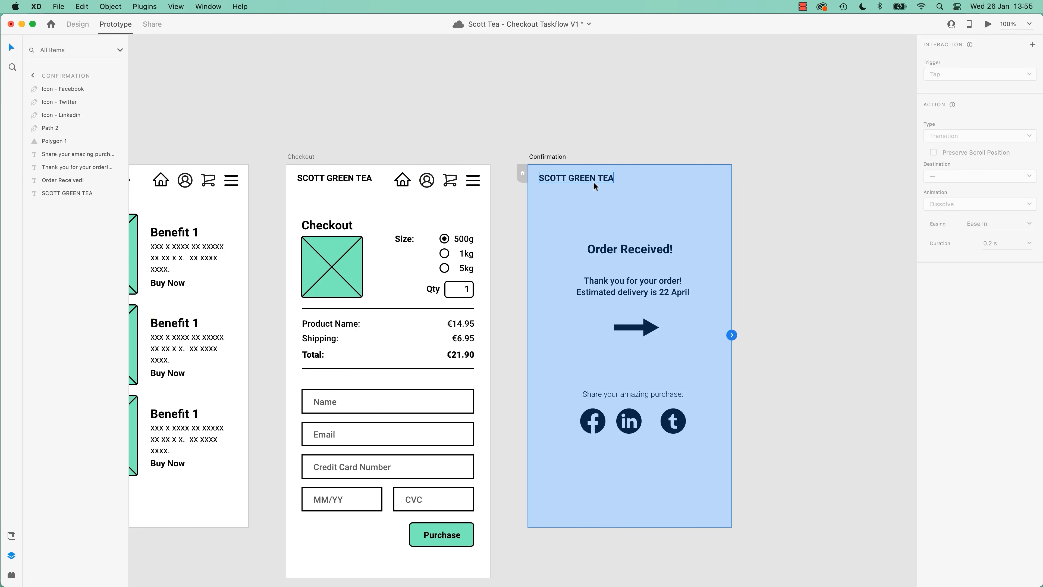
{"action": "key", "text": "super+z"}
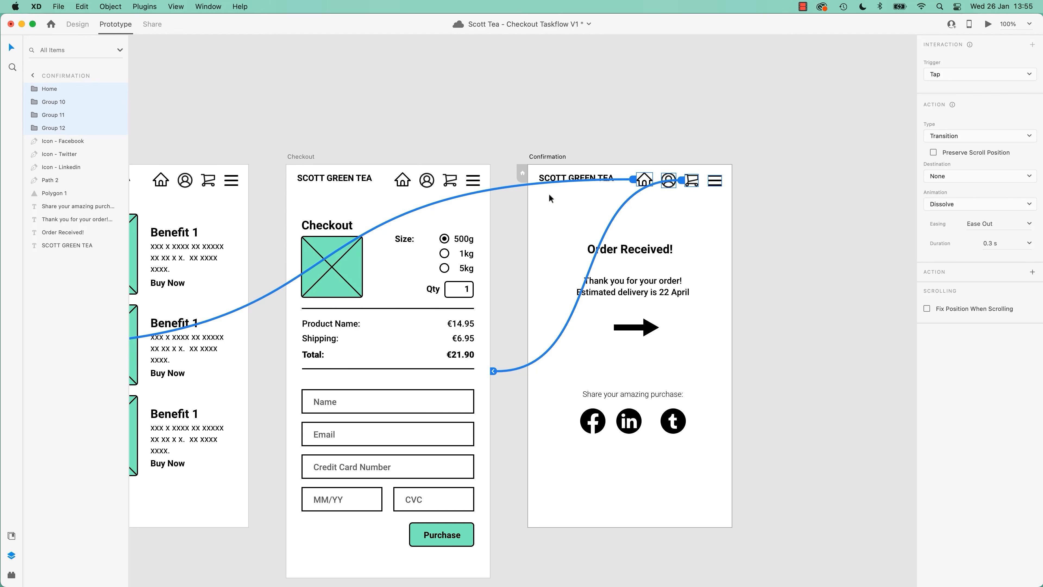
{"action": "key", "text": "Delete"}
{"action": "key", "text": "ctrl+z"}
{"action": "key", "text": "Escape"}
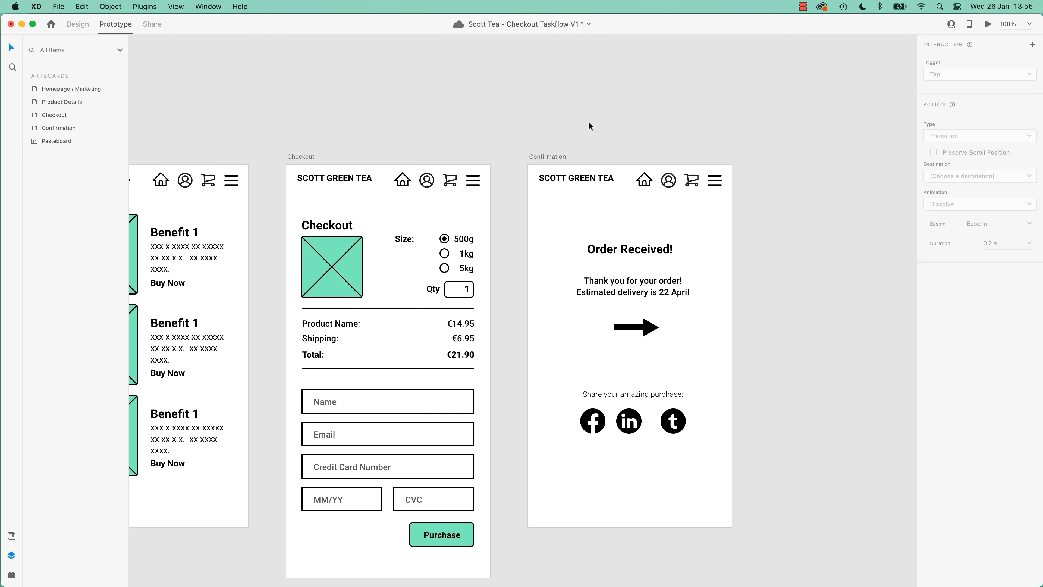
Select everything across the artboards to inspect the prototype links, and clear the selection
{"action": "scroll", "coordinate": [415, 139], "scroll_direction": "left", "scroll_amount": 5}
{"action": "key", "text": "super+a"}
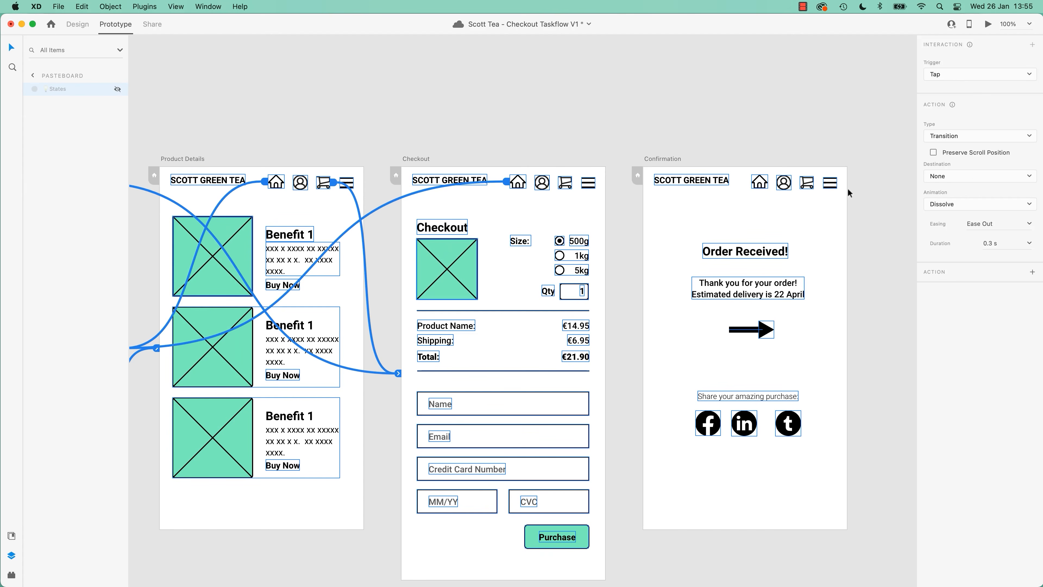
{"action": "left_click", "coordinate": [554, 154]}
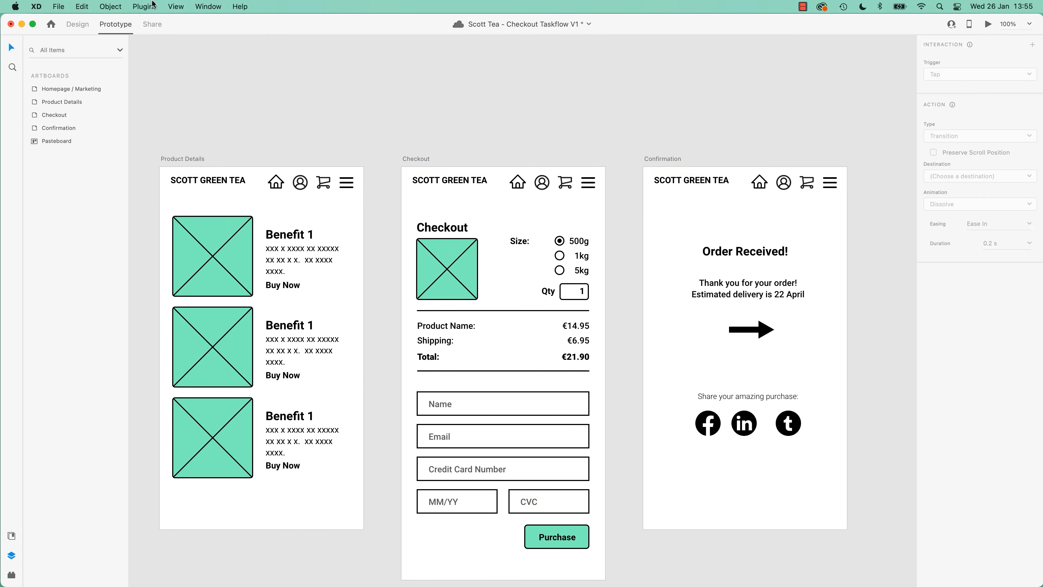
Replace the four navigation icons on the Confirmation artboard with copies of the linked icons from Product Details, and return to prototyping mode
{"action": "left_click", "coordinate": [77, 23]}
{"action": "left_click_drag", "start_coordinate": [605, 155], "coordinate": [502, 197]}
{"action": "left_click_drag", "start_coordinate": [351, 129], "coordinate": [273, 205]}
{"action": "key", "text": "super+c"}
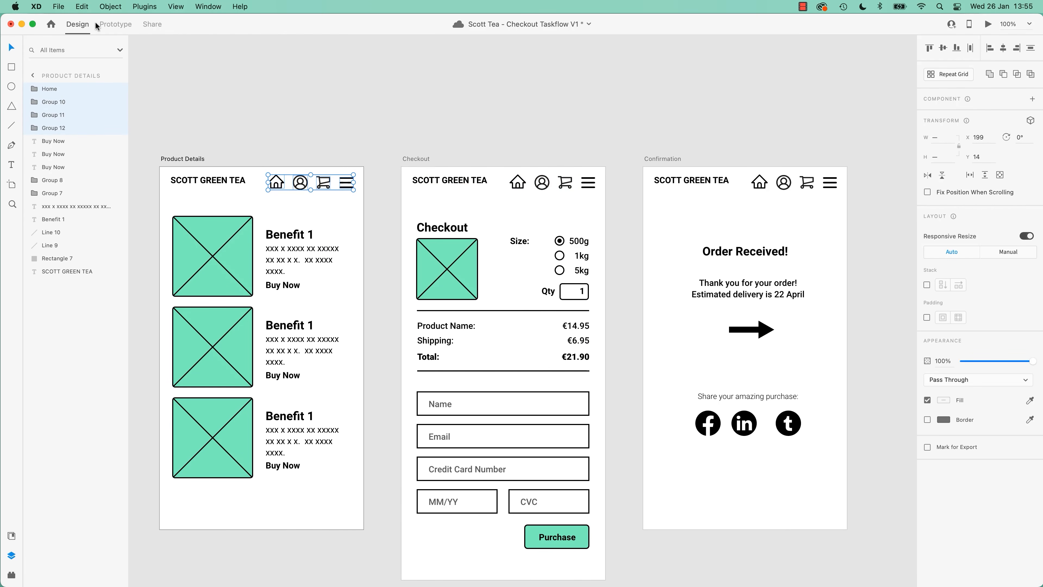
{"action": "left_click", "coordinate": [672, 156]}
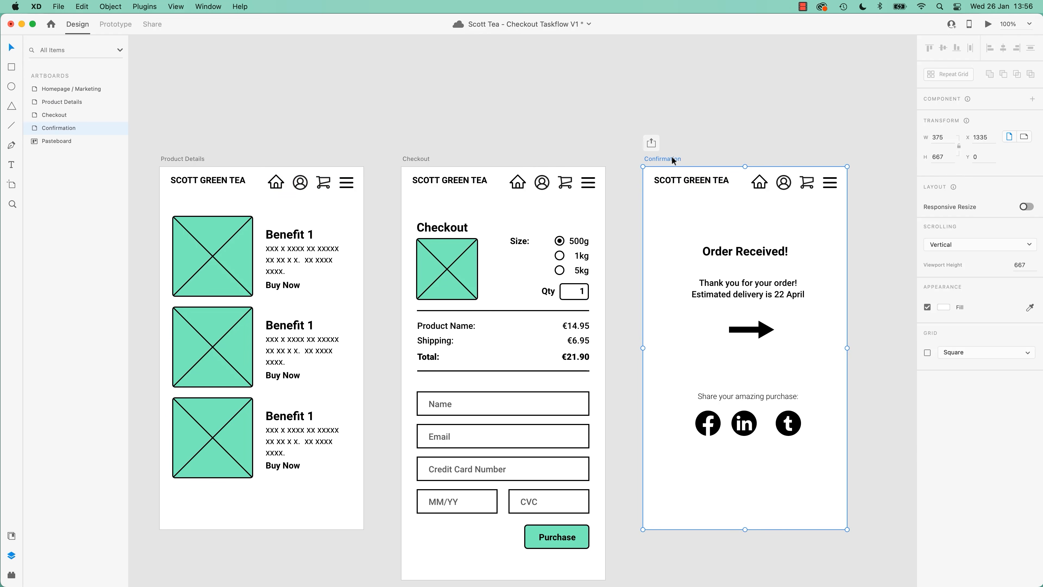
{"action": "key", "text": "super+v"}
{"action": "key", "text": "Delete"}
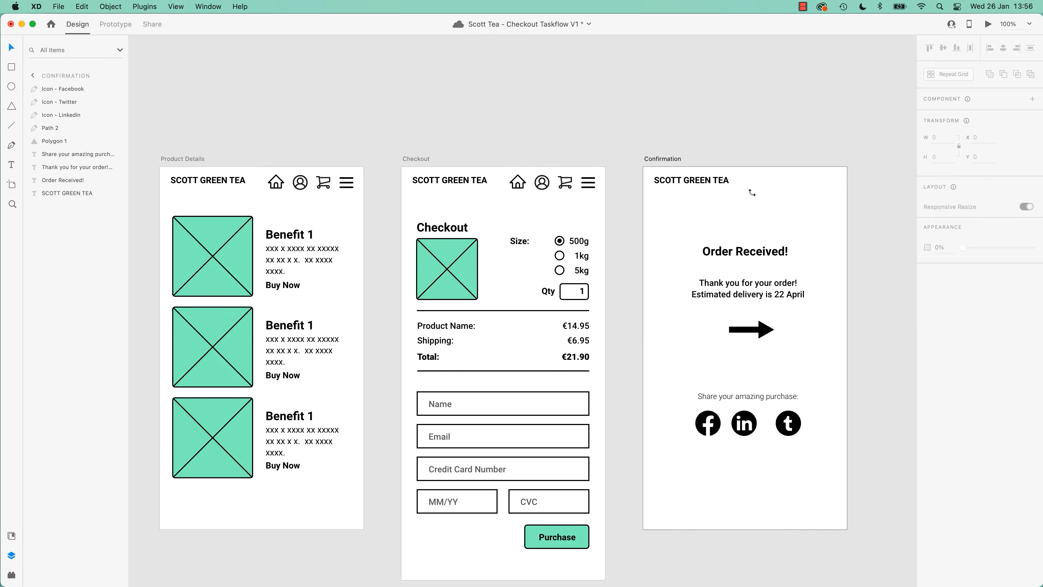
{"action": "left_click", "coordinate": [663, 159]}
{"action": "key", "text": "super+v"}
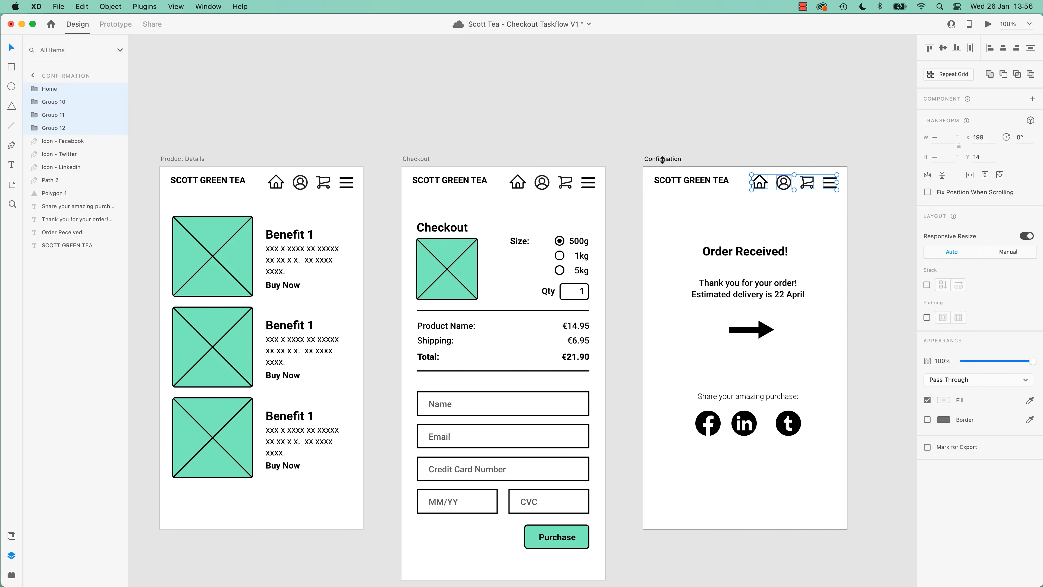
{"action": "left_click", "coordinate": [117, 24]}
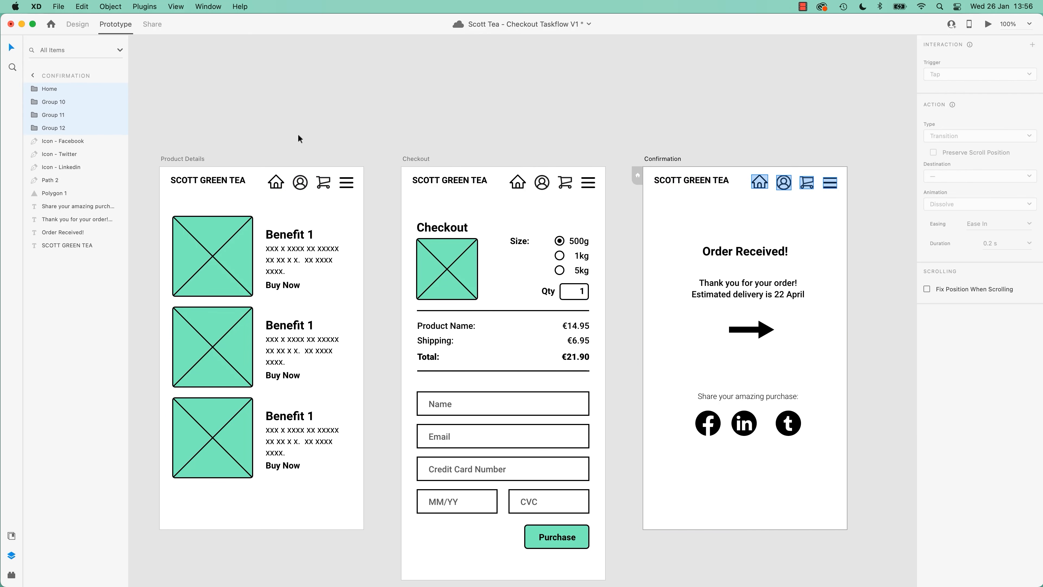
Save the document and open a preview of the prototype
{"action": "left_click", "coordinate": [197, 157]}
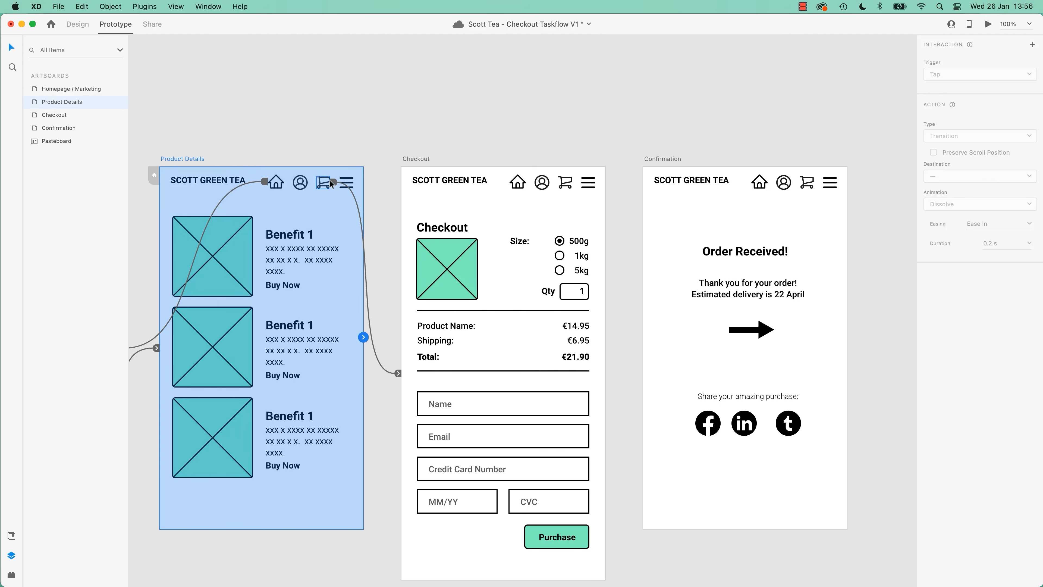
{"action": "key", "text": "super+s"}
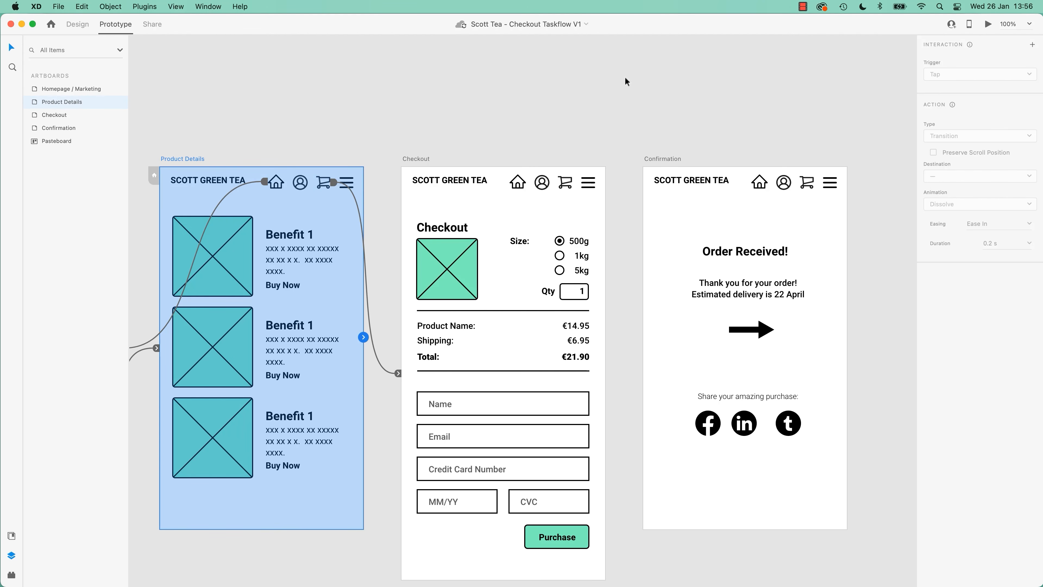
{"action": "left_click", "coordinate": [487, 120]}
{"action": "key", "text": "super+Return"}
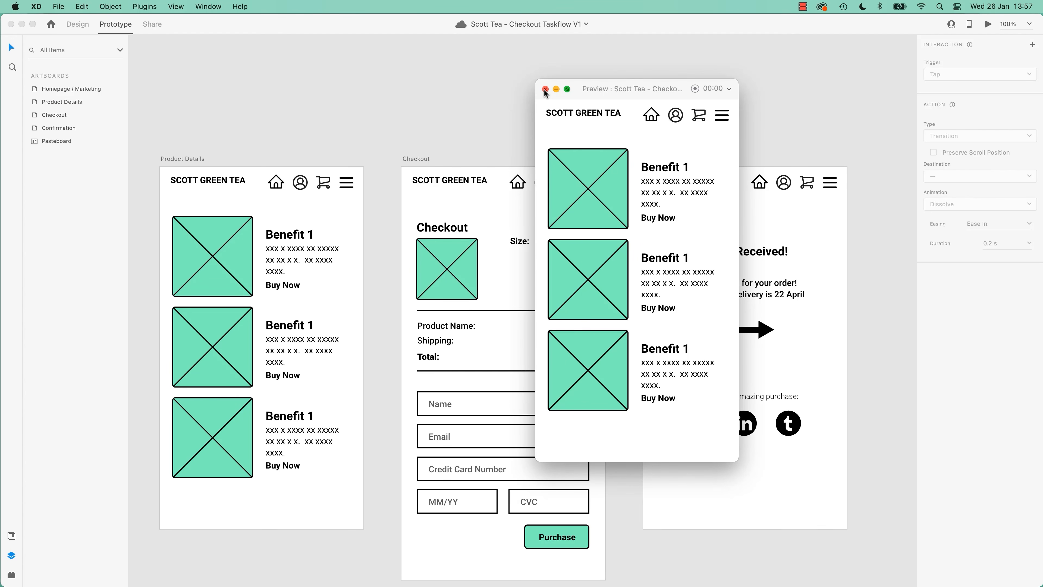
{"action": "mouse_move", "coordinate": [607, 90]}
{"action": "left_mouse_down"}
{"action": "mouse_move", "coordinate": [613, 82]}
{"action": "mouse_move", "coordinate": [588, 89]}
{"action": "left_mouse_up"}
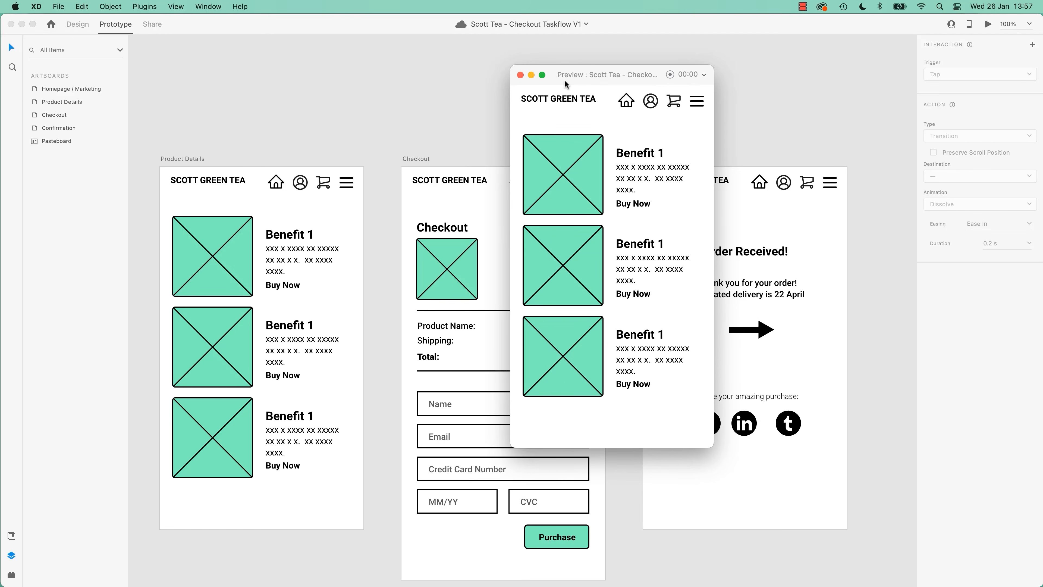
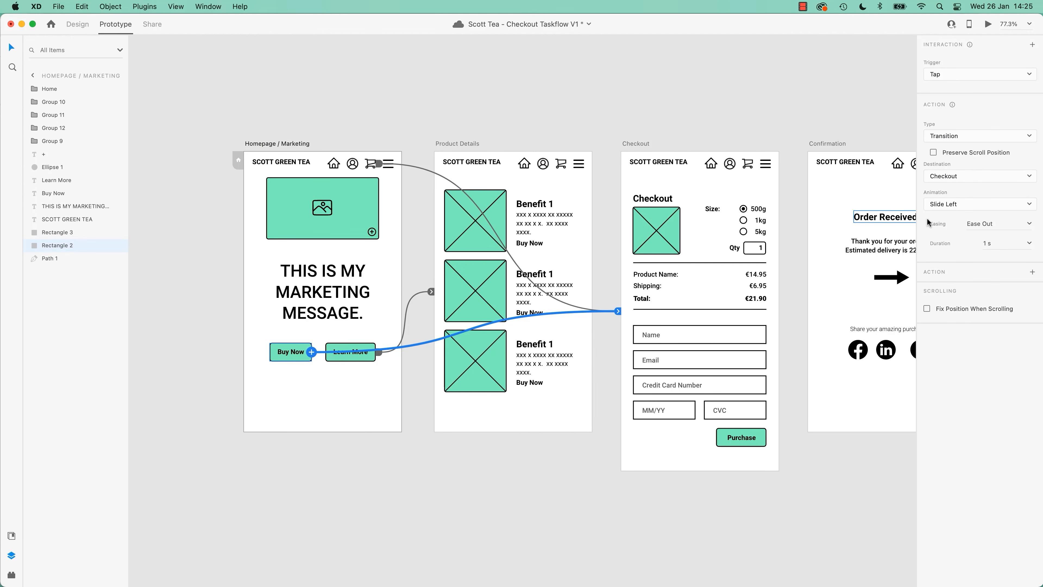
Preview the prototype from Homepage / Marketing and test its Buy Now and Learn More buttons
{"action": "left_click", "coordinate": [987, 24]}
{"action": "left_click", "coordinate": [582, 347]}
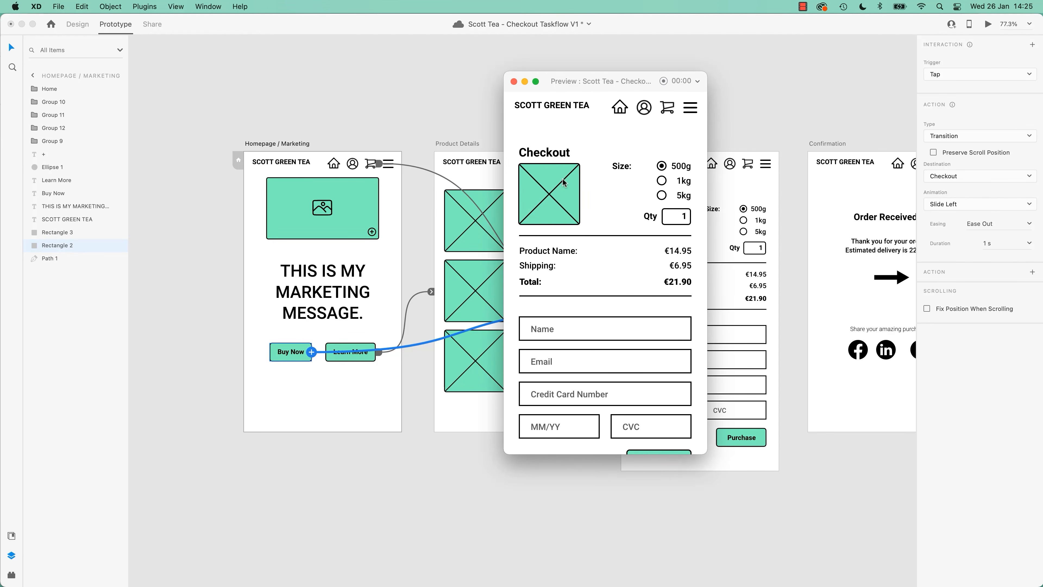
{"action": "key", "text": "Left"}
{"action": "key", "text": "Left"}
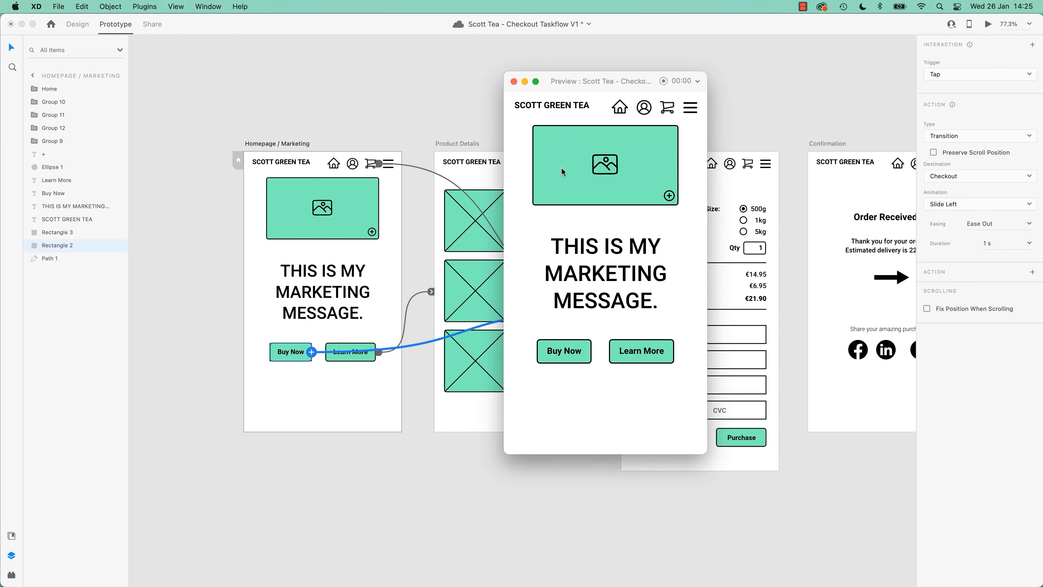
{"action": "left_click", "coordinate": [669, 350]}
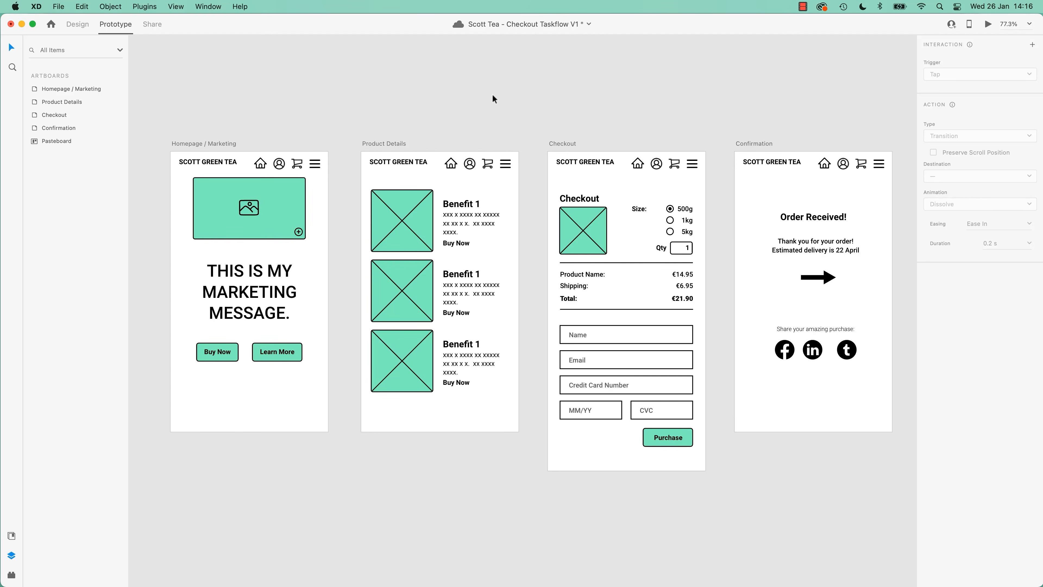
Save the document and link the Buy Now button on Homepage / Marketing to the Checkout artboard with a Slide Left animation
{"action": "key", "text": "super+s"}
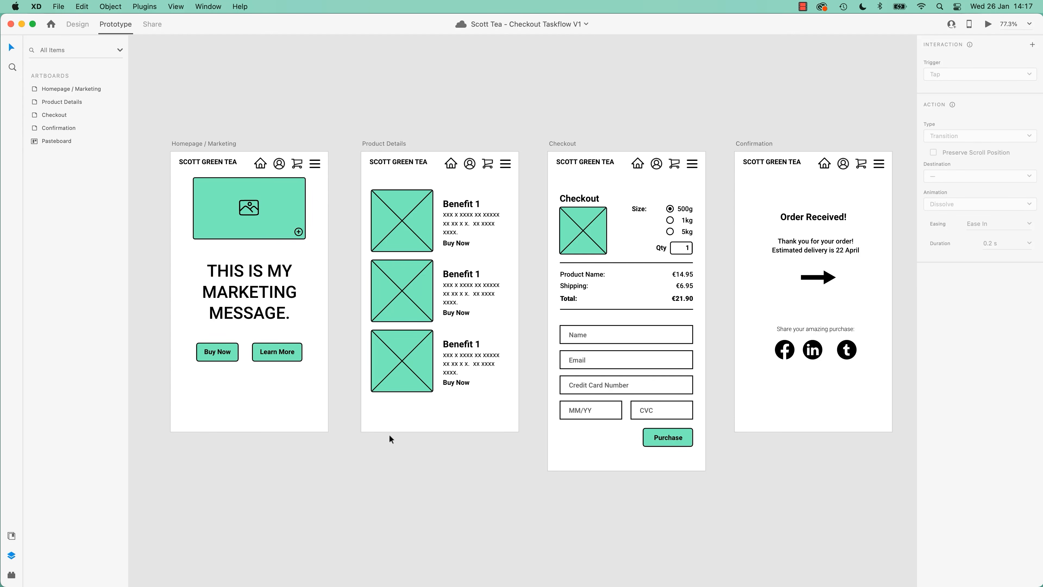
{"action": "left_click", "coordinate": [237, 350]}
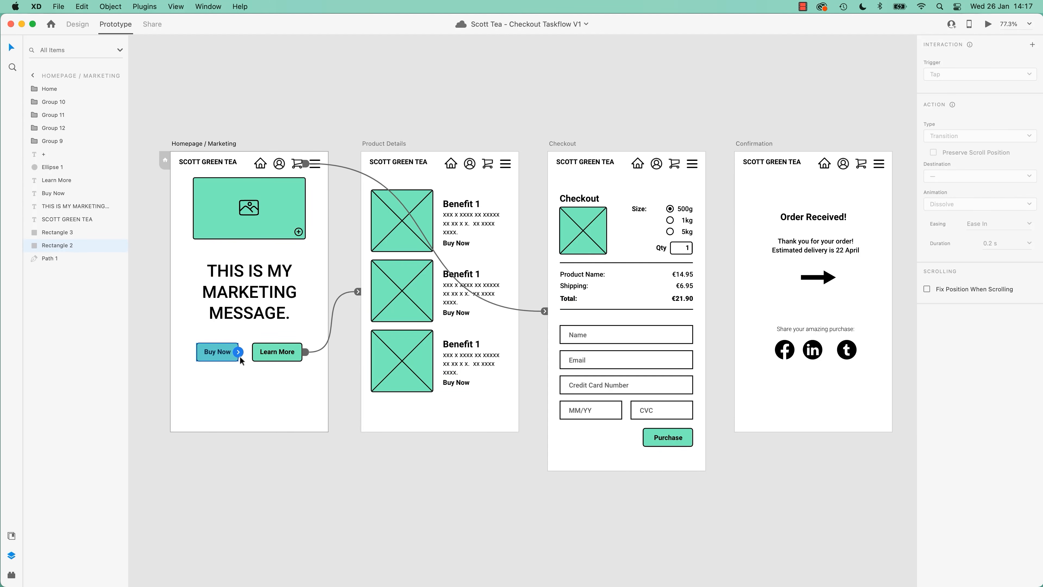
{"action": "left_click_drag", "start_coordinate": [240, 353], "coordinate": [309, 359]}
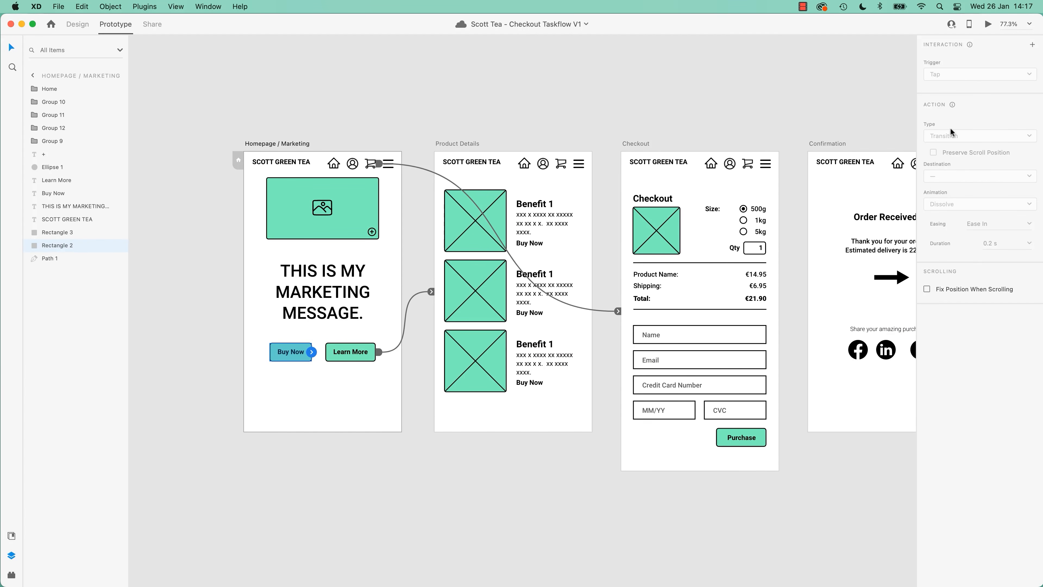
{"action": "left_click", "coordinate": [312, 351]}
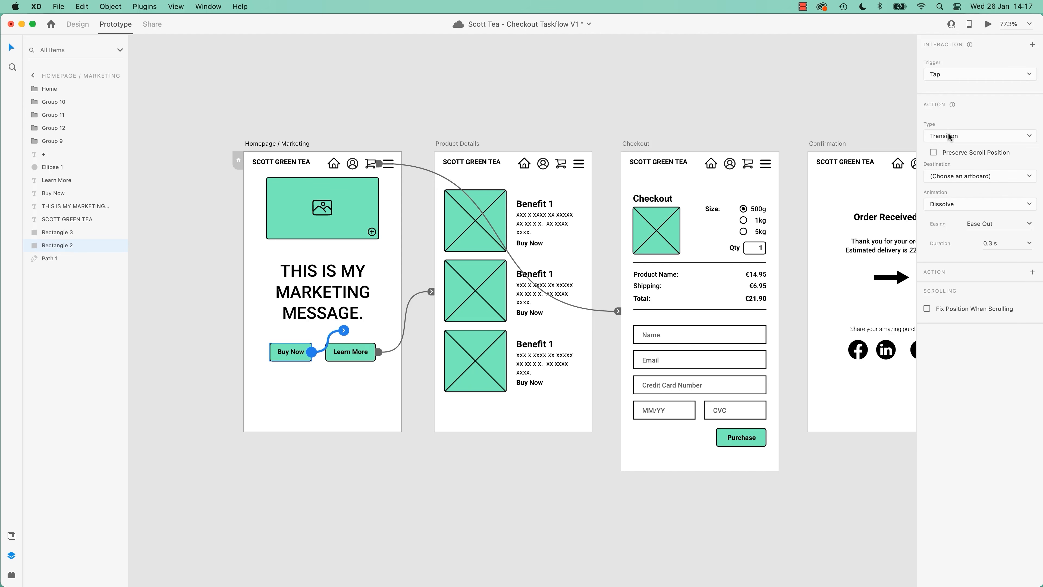
{"action": "left_click", "coordinate": [950, 178]}
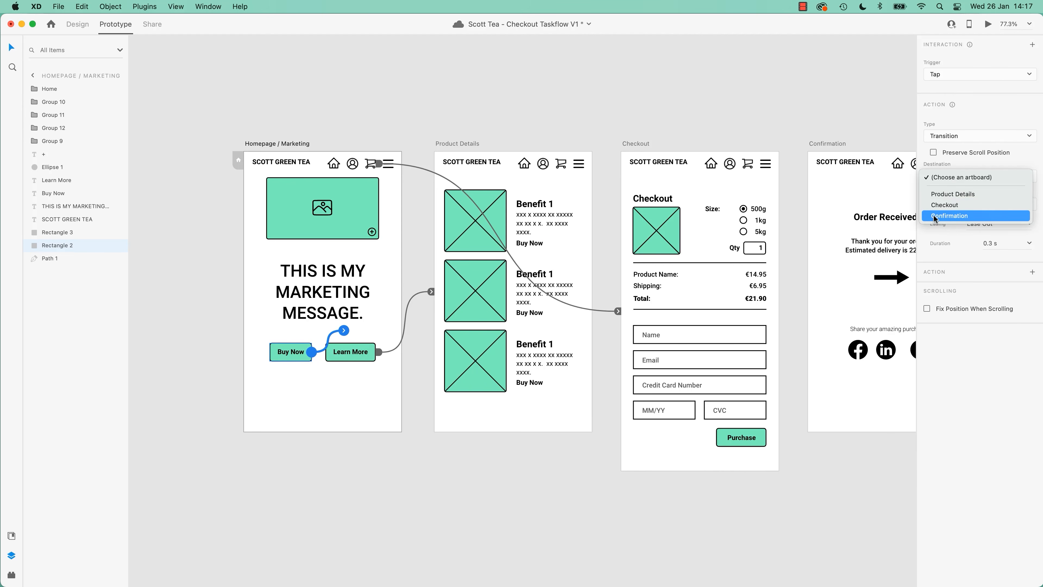
{"action": "left_click", "coordinate": [948, 205]}
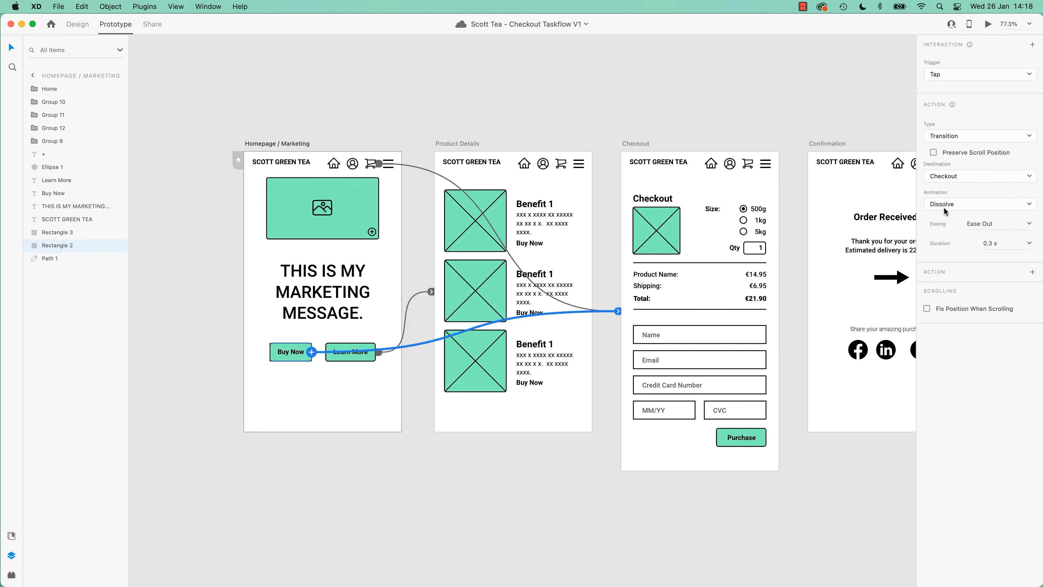
{"action": "left_click", "coordinate": [941, 203]}
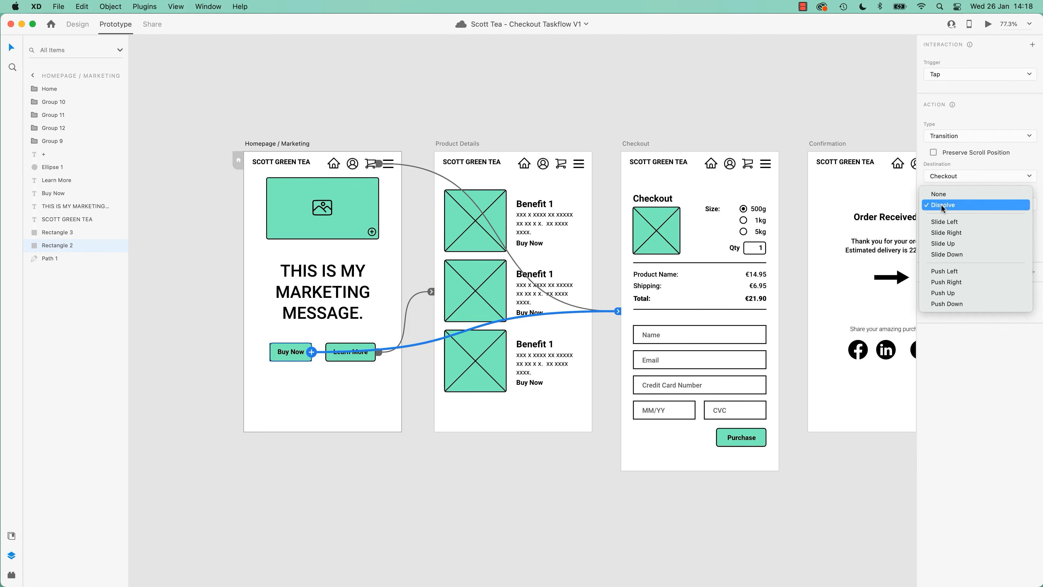
{"action": "left_click", "coordinate": [945, 221]}
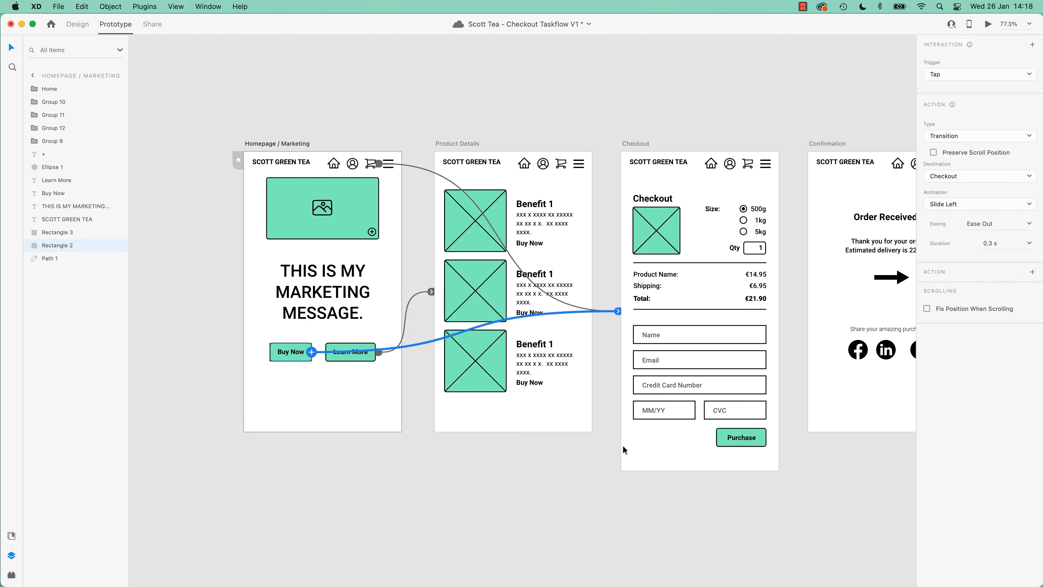
Link the Purchase button on the Checkout artboard to Confirmation with a Push Left animation
{"action": "left_click", "coordinate": [763, 439]}
{"action": "left_click_drag", "start_coordinate": [766, 437], "coordinate": [884, 301]}
{"action": "left_click", "coordinate": [955, 205]}
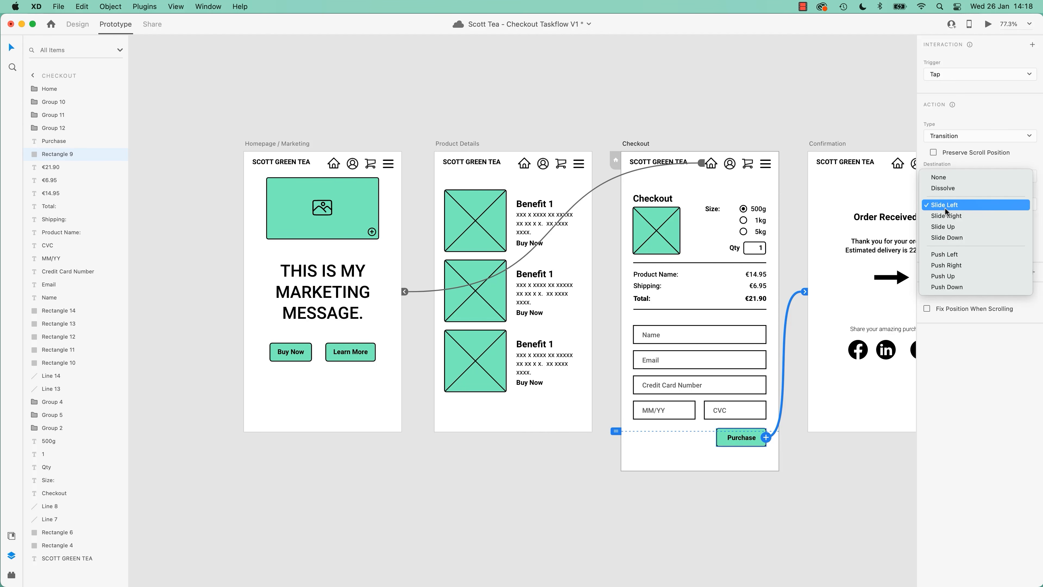
{"action": "left_click", "coordinate": [941, 258]}
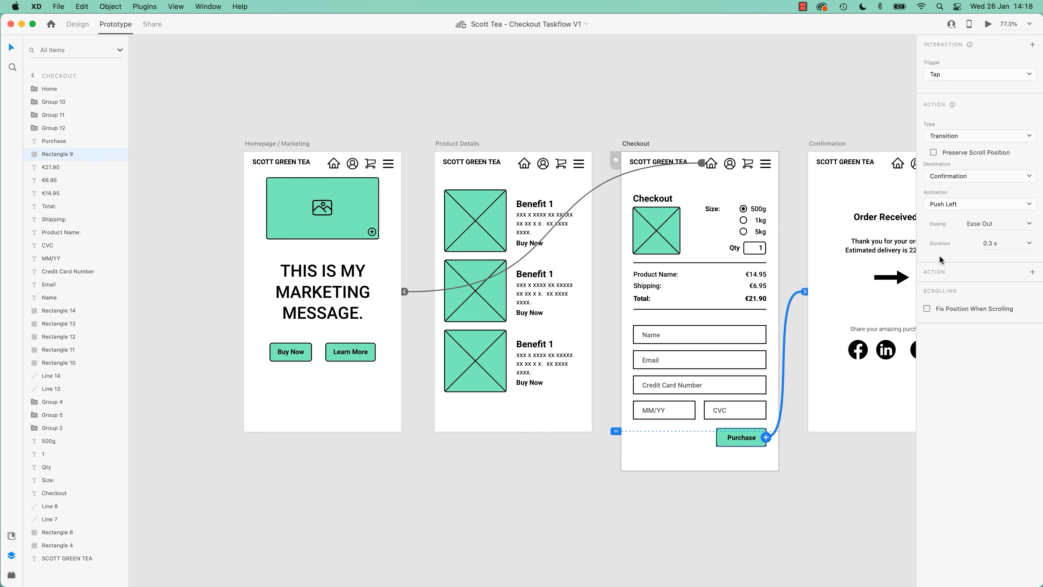
{"action": "left_click", "coordinate": [781, 125]}
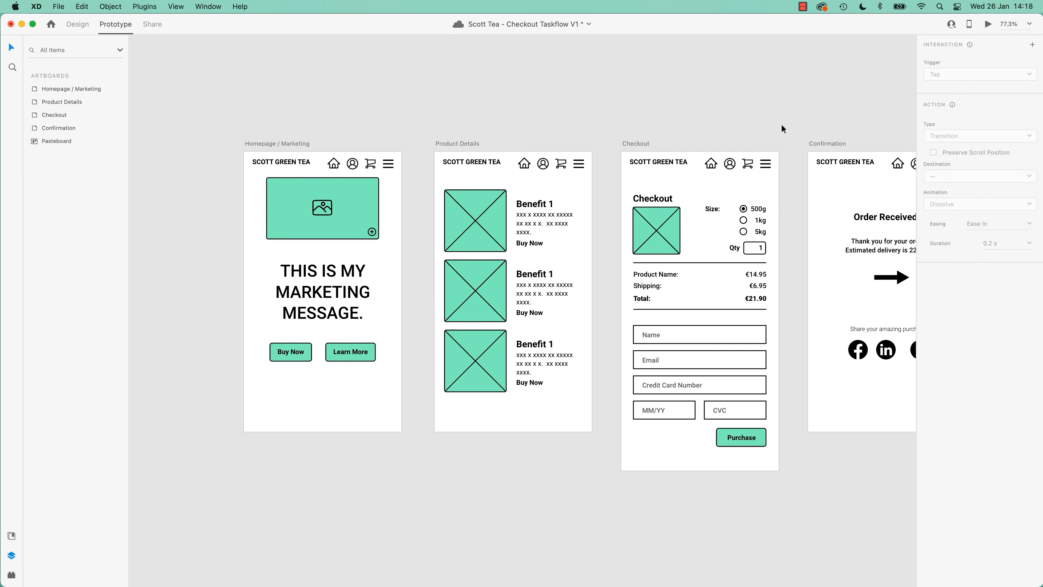
Preview the prototype from Homepage / Marketing, test Buy Now and Purchase through to Confirmation, and move the preview off the artboards
{"action": "left_click", "coordinate": [278, 143]}
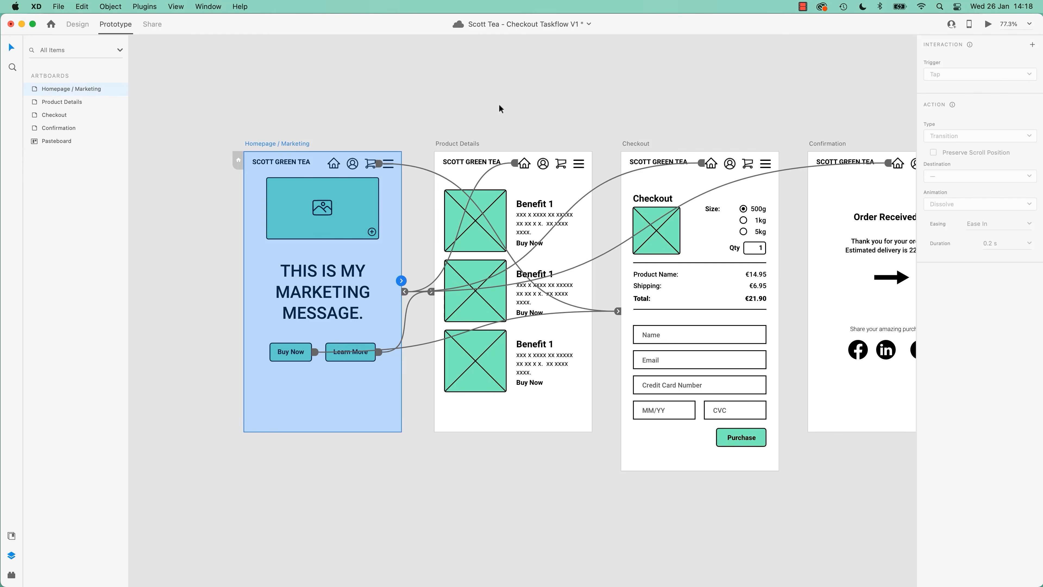
{"action": "left_click", "coordinate": [988, 24]}
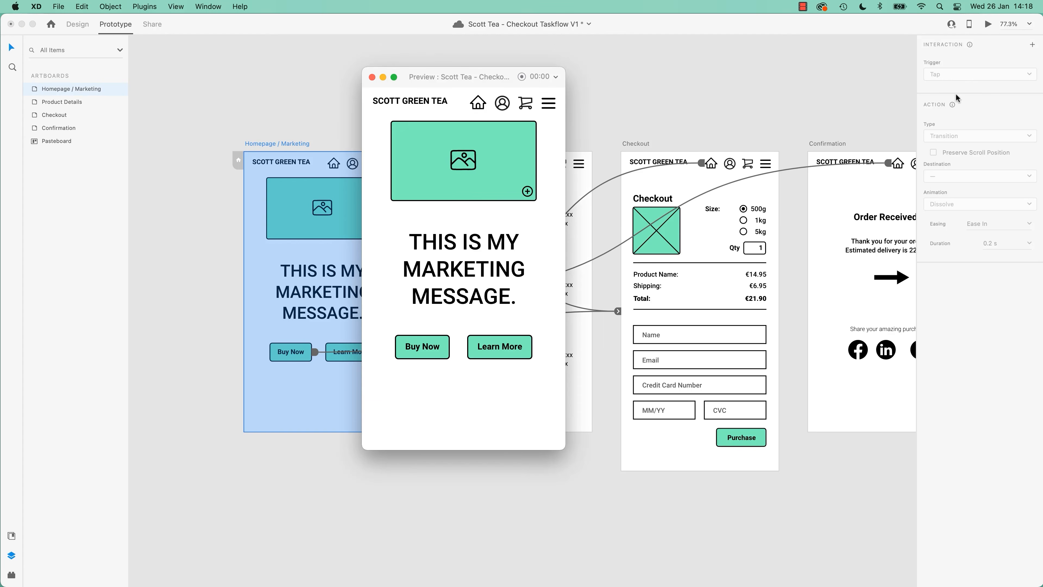
{"action": "left_click", "coordinate": [445, 344]}
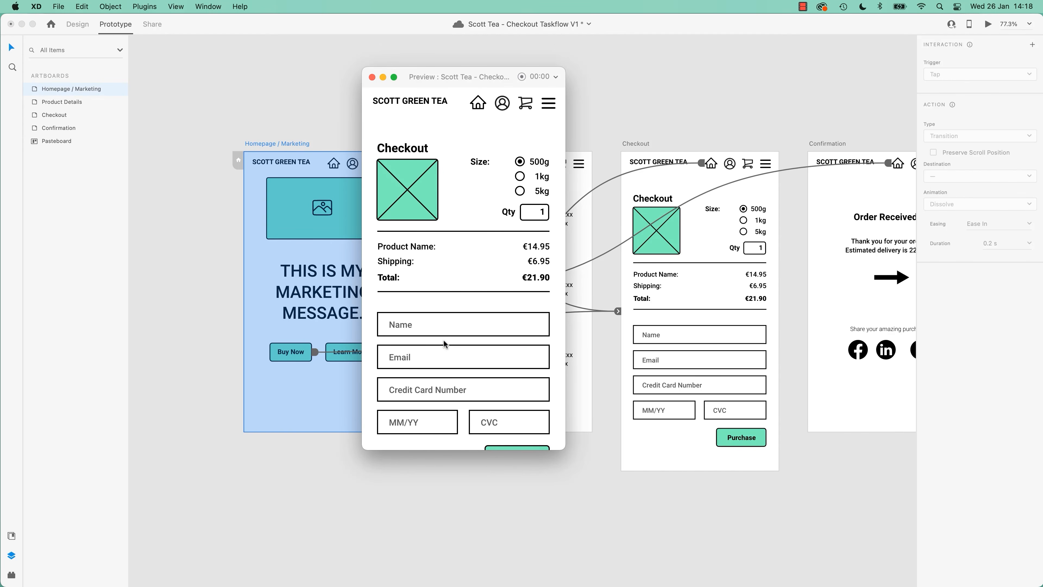
{"action": "scroll", "coordinate": [464, 359], "scroll_direction": "down", "scroll_amount": 2}
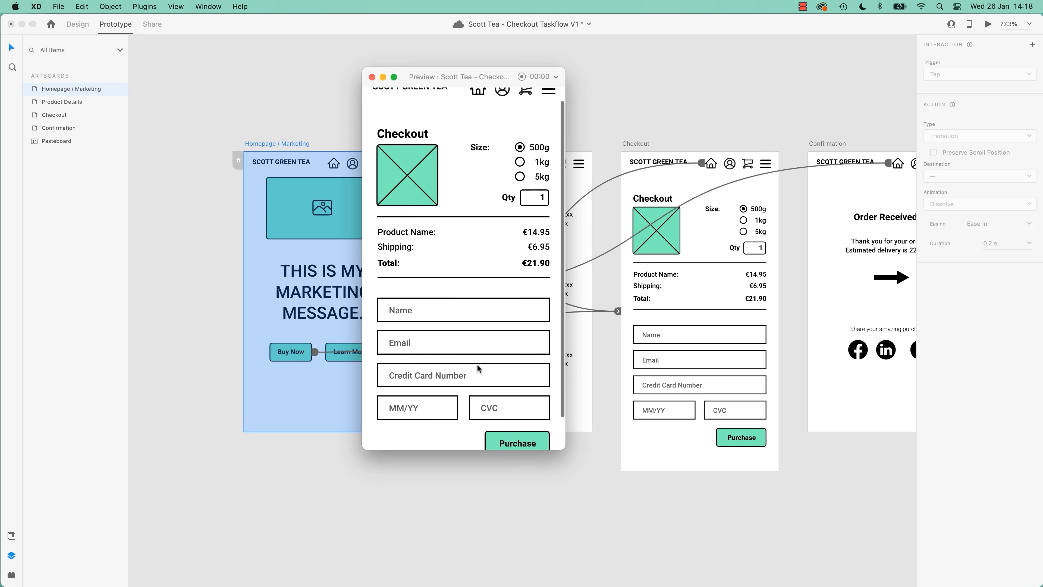
{"action": "left_click", "coordinate": [545, 427]}
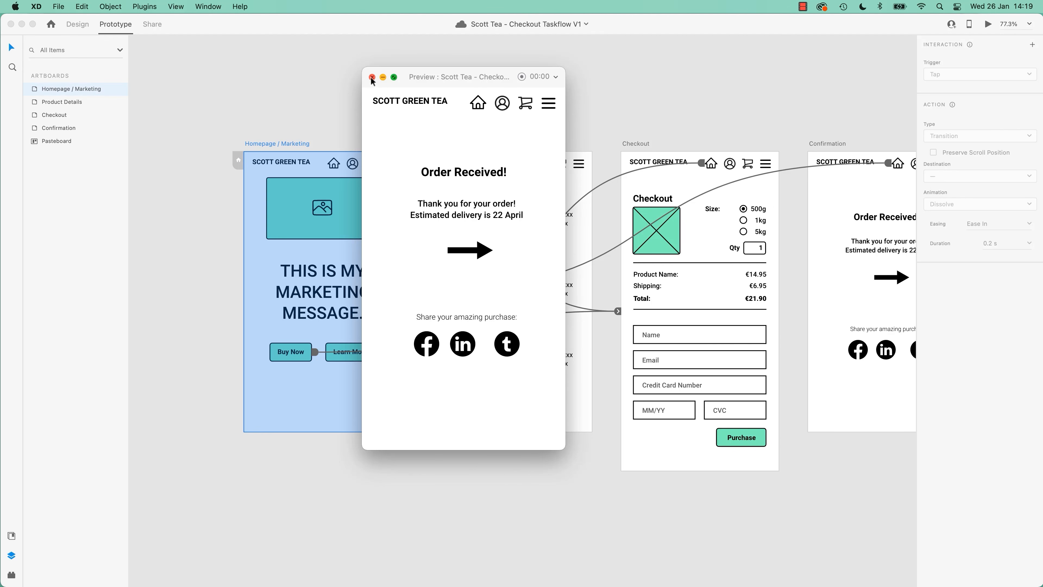
{"action": "left_click_drag", "start_coordinate": [470, 76], "coordinate": [135, 95]}
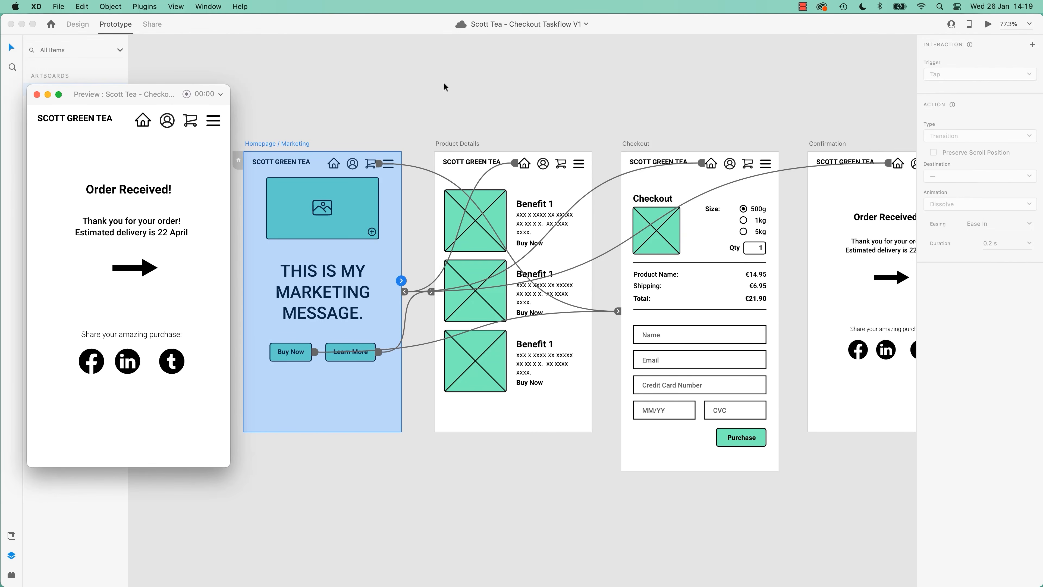
Set the easing of the Buy Now transition on Homepage / Marketing to None and test it in the preview
{"action": "left_click", "coordinate": [363, 120]}
{"action": "left_click", "coordinate": [306, 349]}
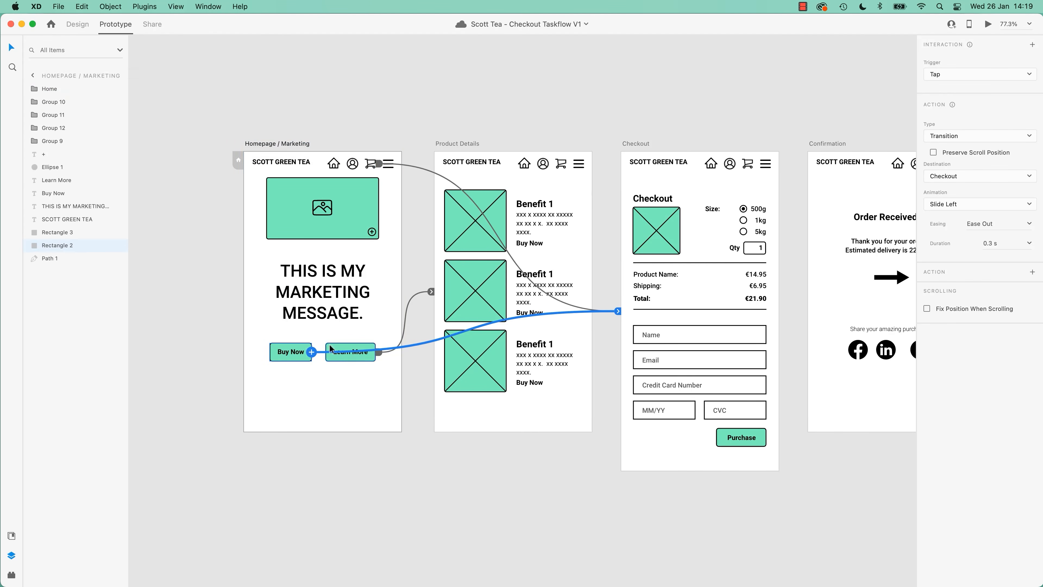
{"action": "left_click", "coordinate": [978, 201]}
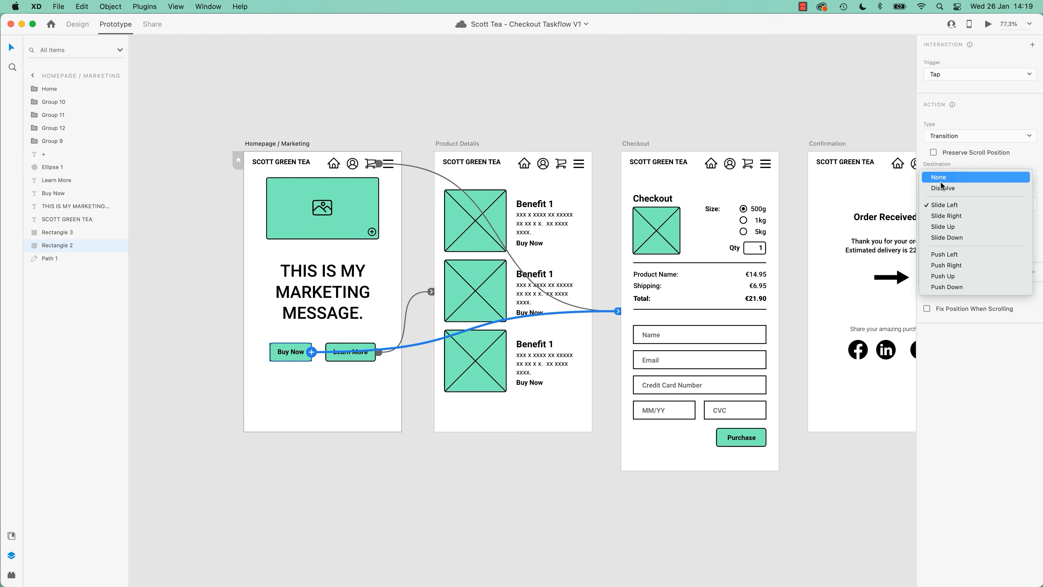
{"action": "left_click", "coordinate": [947, 376]}
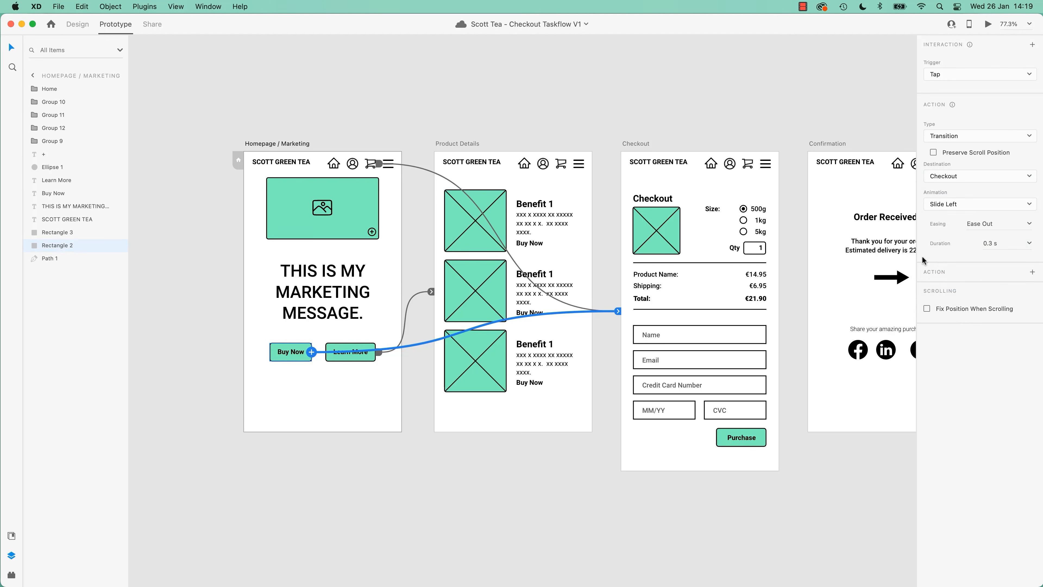
{"action": "left_click", "coordinate": [1029, 224]}
{"action": "left_click", "coordinate": [982, 242]}
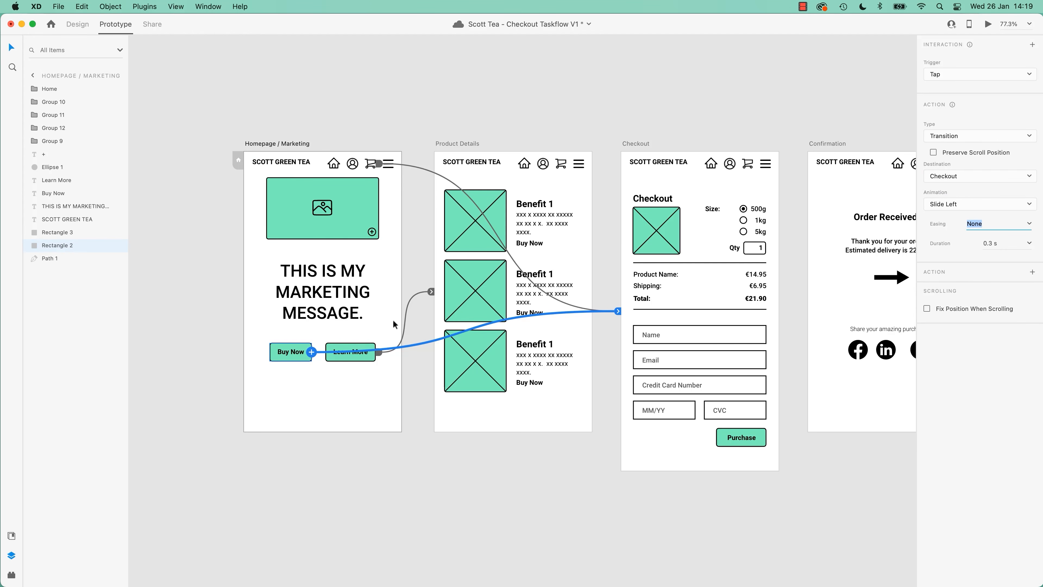
{"action": "left_click", "coordinate": [988, 23]}
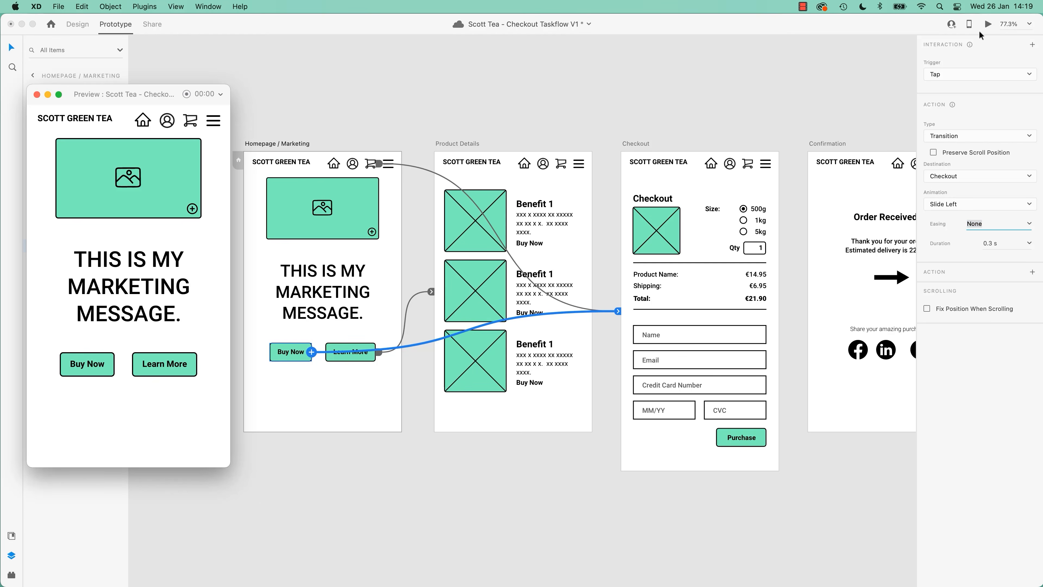
{"action": "left_click", "coordinate": [107, 358]}
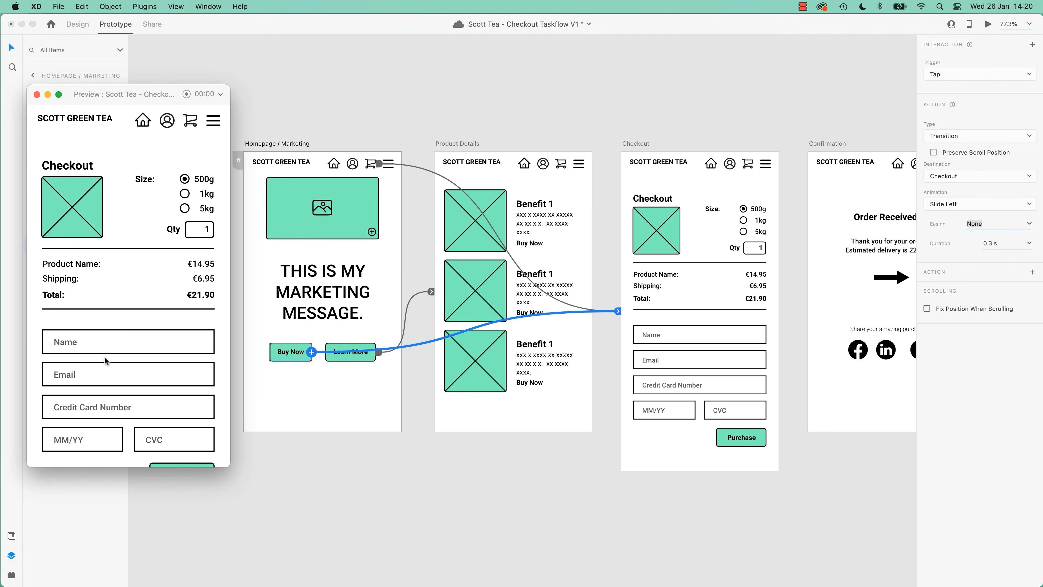
Set the easing of the Buy Now transition to Ease Out
{"action": "left_click", "coordinate": [940, 227]}
{"action": "left_click", "coordinate": [990, 224]}
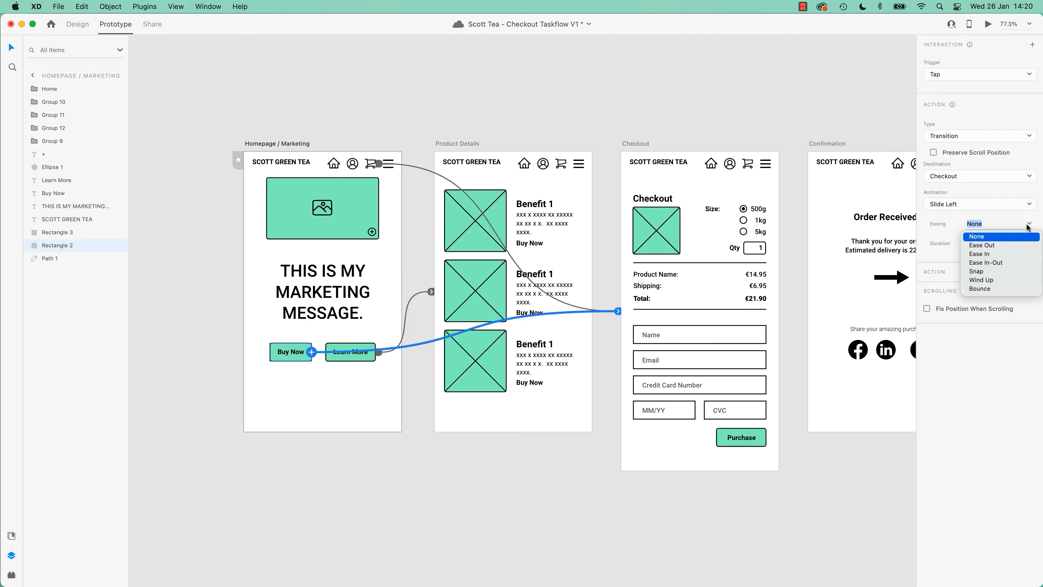
{"action": "left_click", "coordinate": [980, 246]}
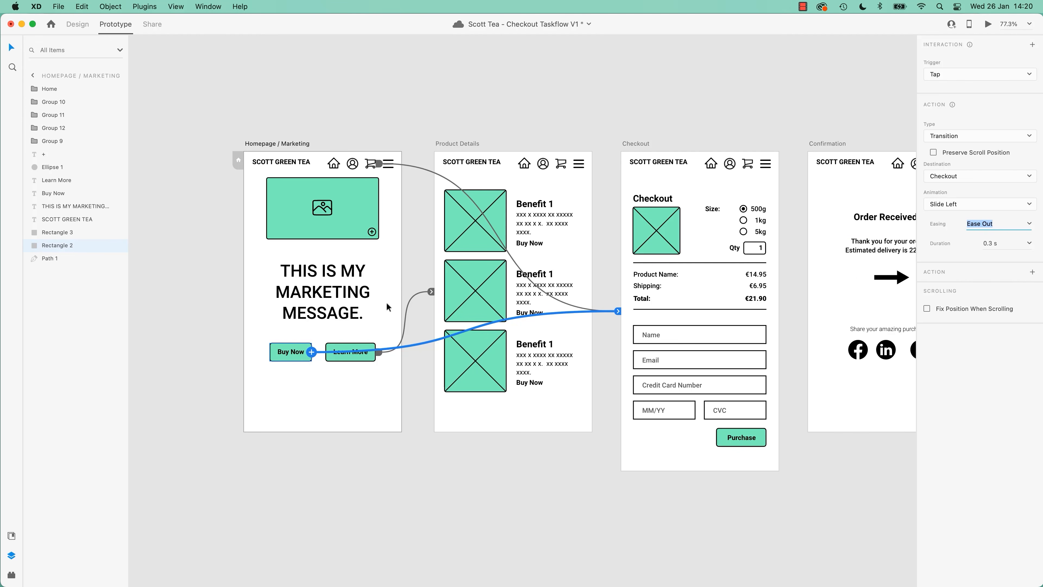
Set the duration of the Buy Now transition to 2 s and test it in the preview
{"action": "left_click", "coordinate": [1029, 243]}
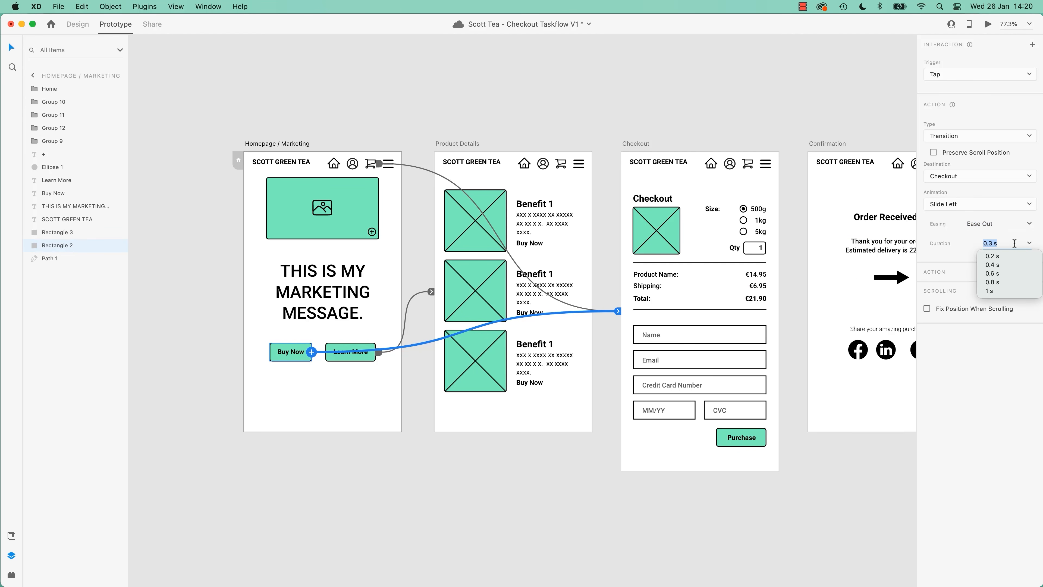
{"action": "double_click", "coordinate": [1000, 243]}
{"action": "type", "text": "2"}
{"action": "key", "text": "Return"}
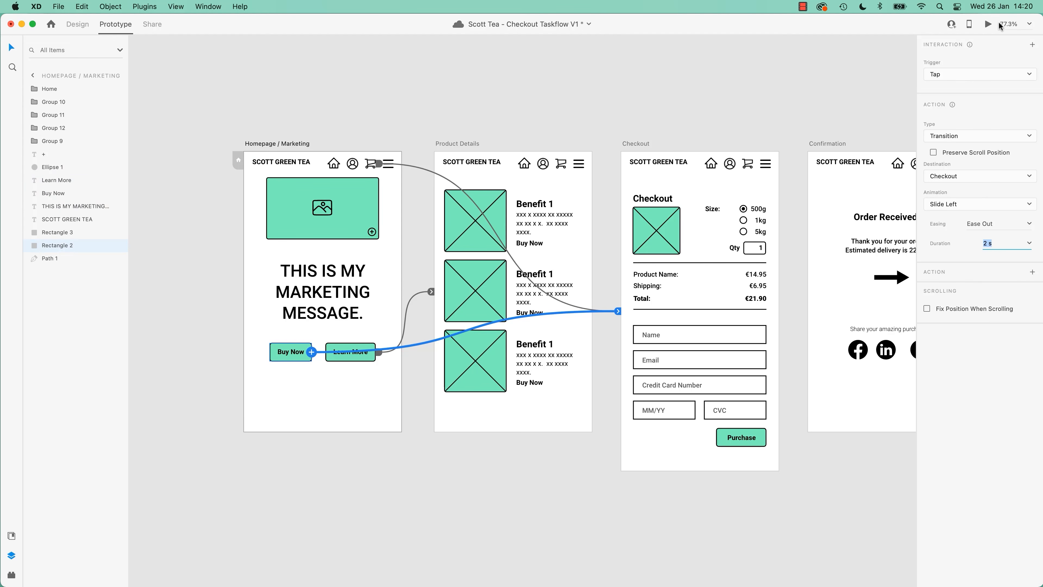
{"action": "left_click", "coordinate": [988, 24]}
{"action": "left_click", "coordinate": [105, 356]}
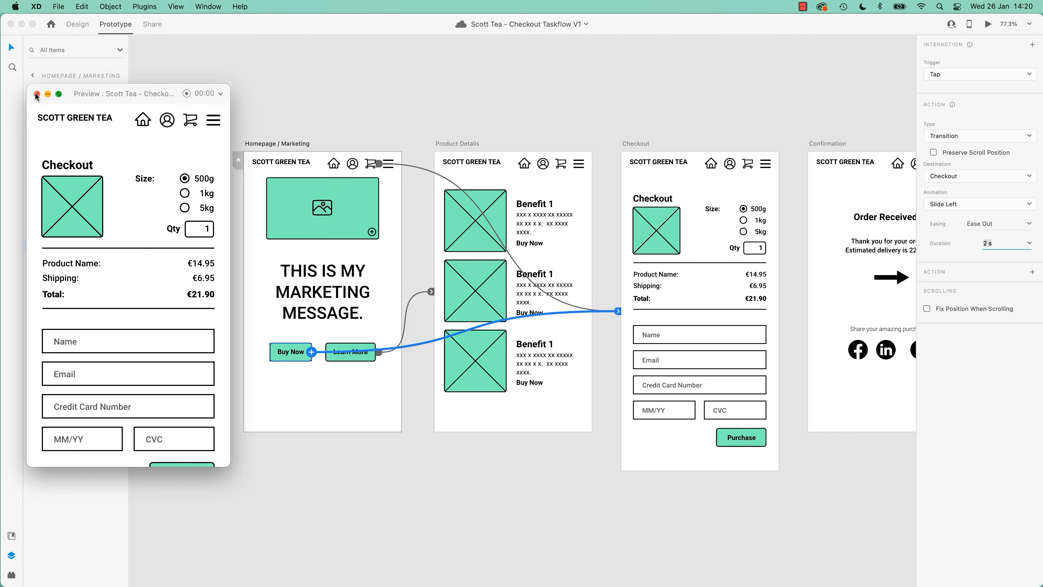
{"action": "left_click", "coordinate": [36, 95]}
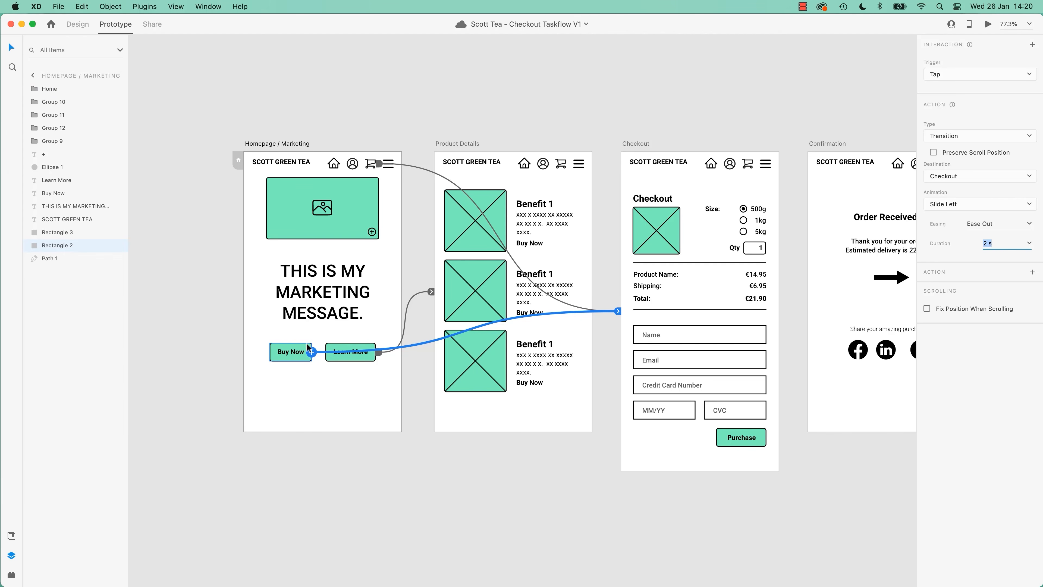
Set the easing of the Buy Now transition to Bounce and test it in the preview
{"action": "left_click", "coordinate": [1020, 225]}
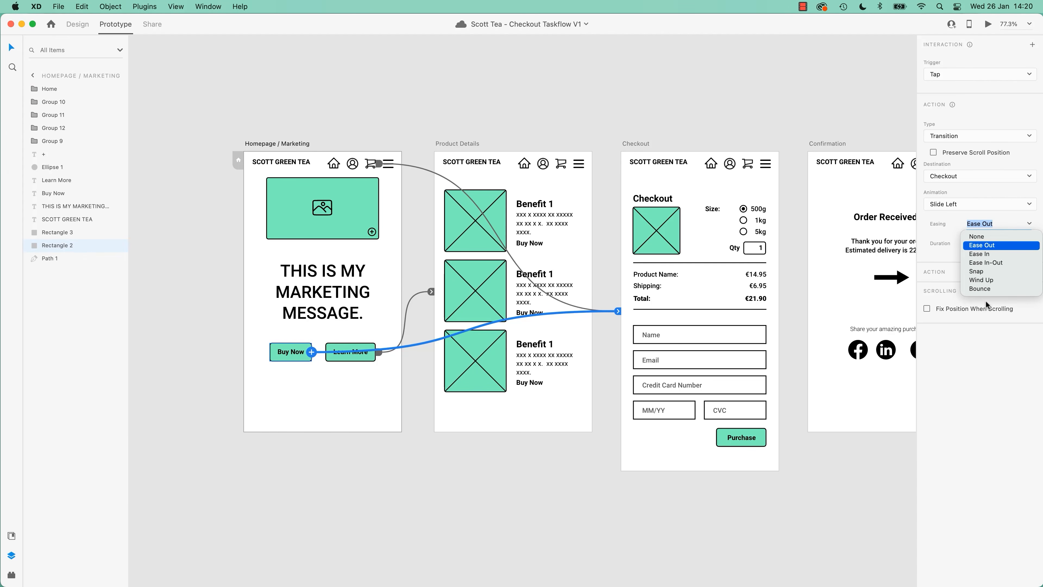
{"action": "left_click", "coordinate": [980, 289]}
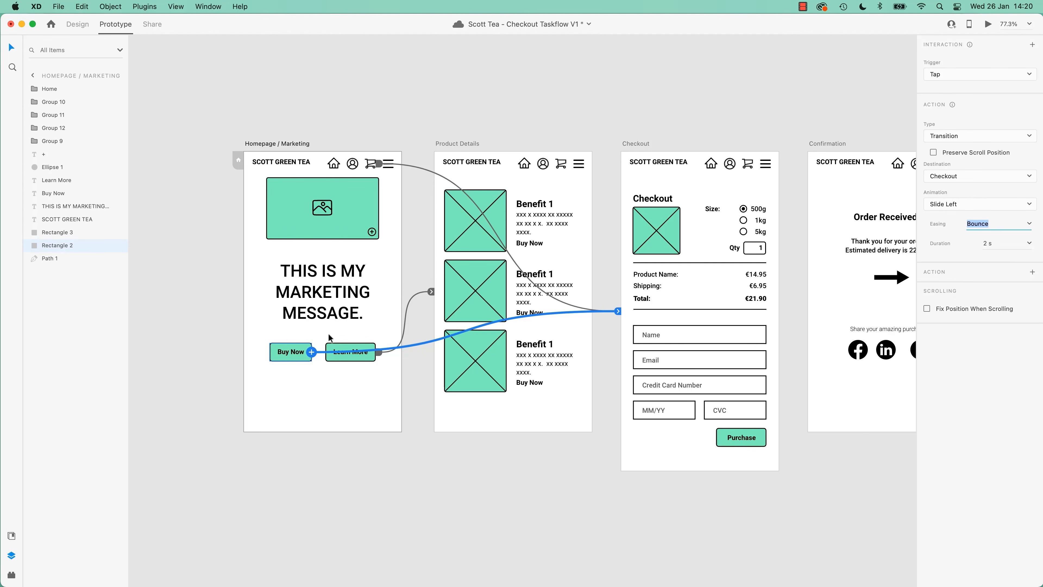
{"action": "left_click", "coordinate": [988, 25]}
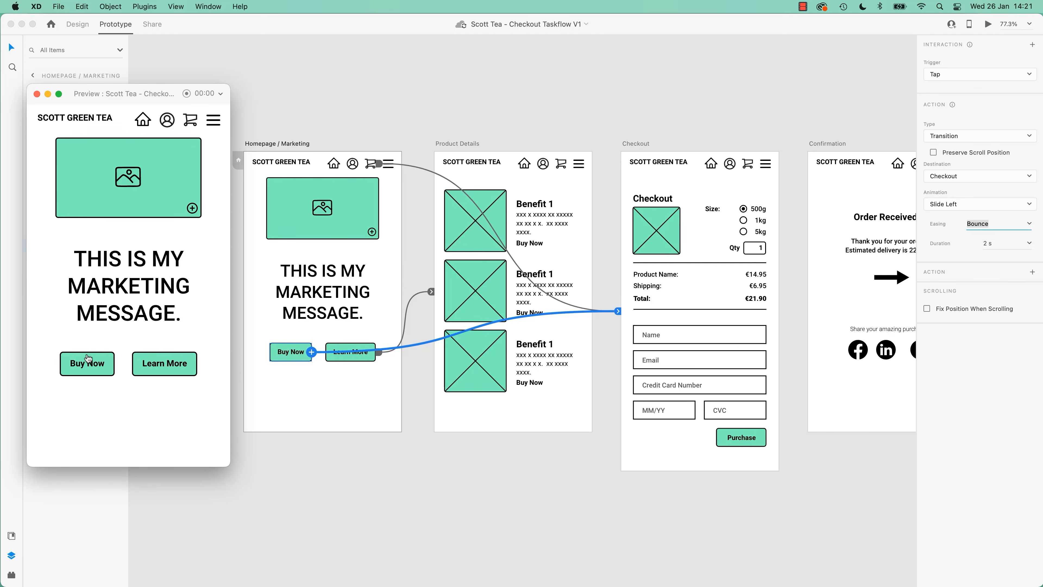
{"action": "left_click", "coordinate": [109, 360]}
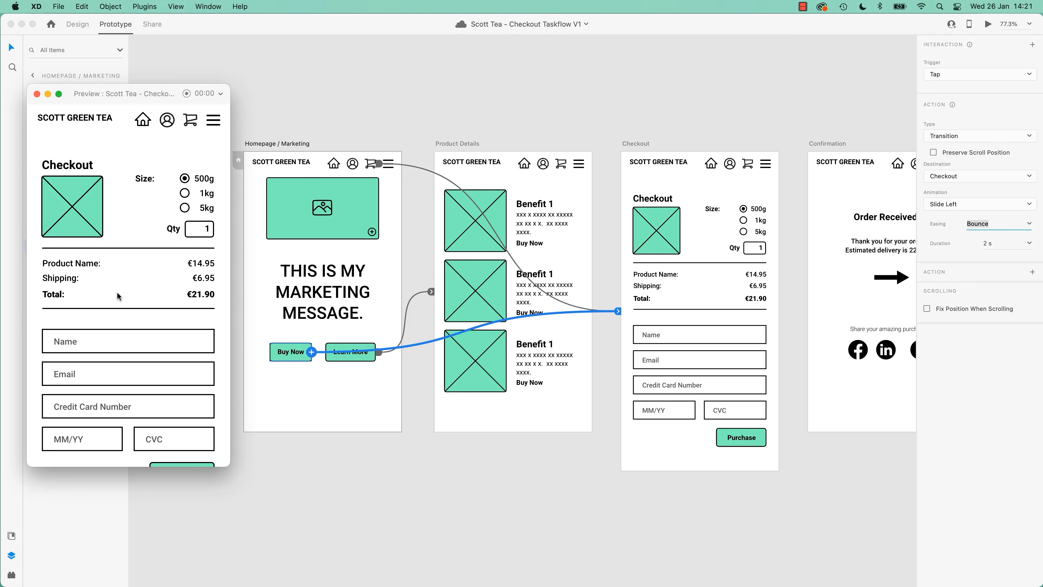
{"action": "left_click", "coordinate": [36, 94]}
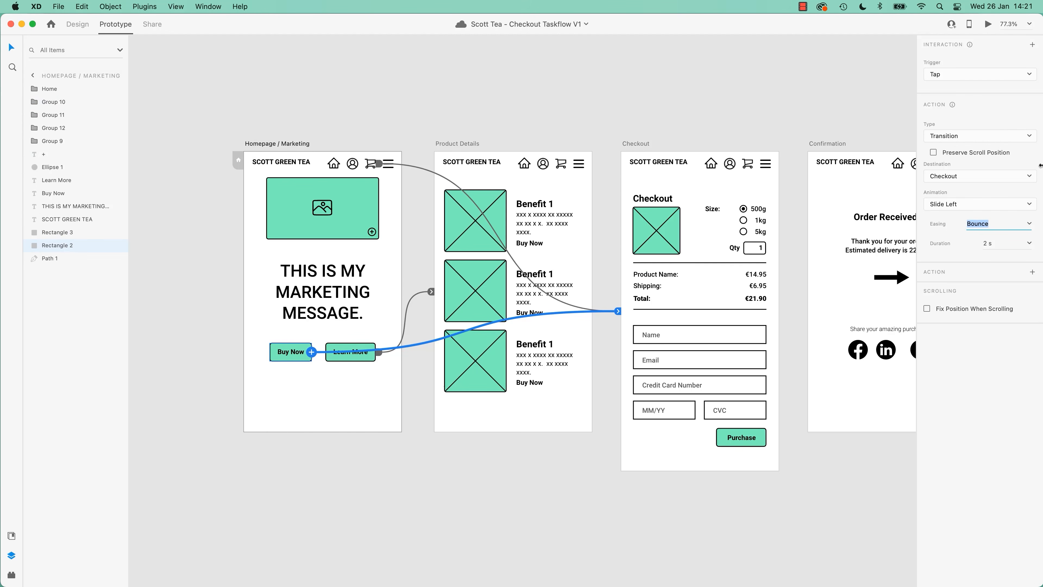
Set the easing of the Buy Now transition to Wind Up and test it in the preview
{"action": "left_click", "coordinate": [1030, 224]}
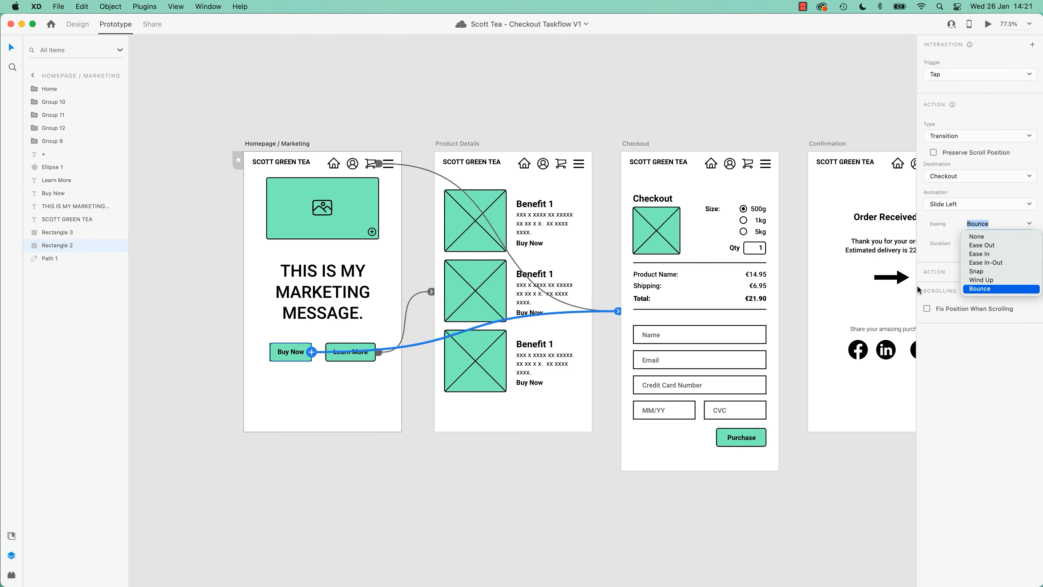
{"action": "left_click", "coordinate": [981, 280]}
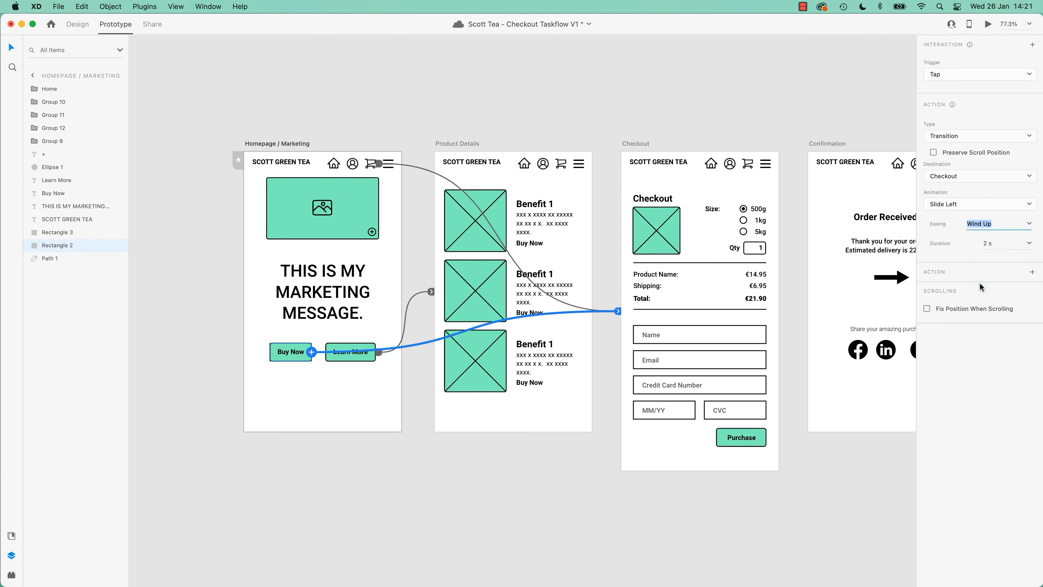
{"action": "left_click", "coordinate": [988, 24]}
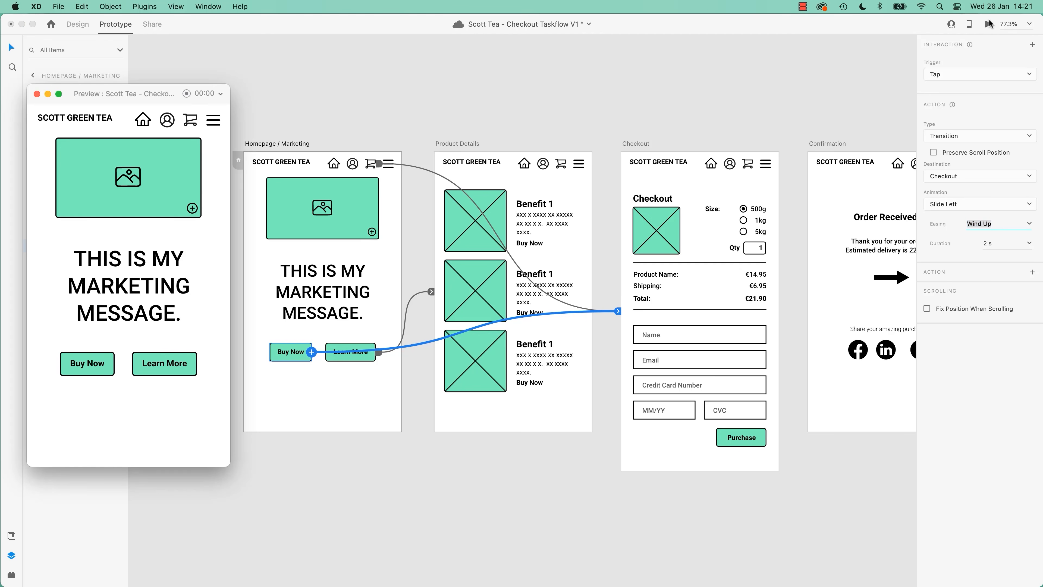
{"action": "left_click", "coordinate": [110, 360]}
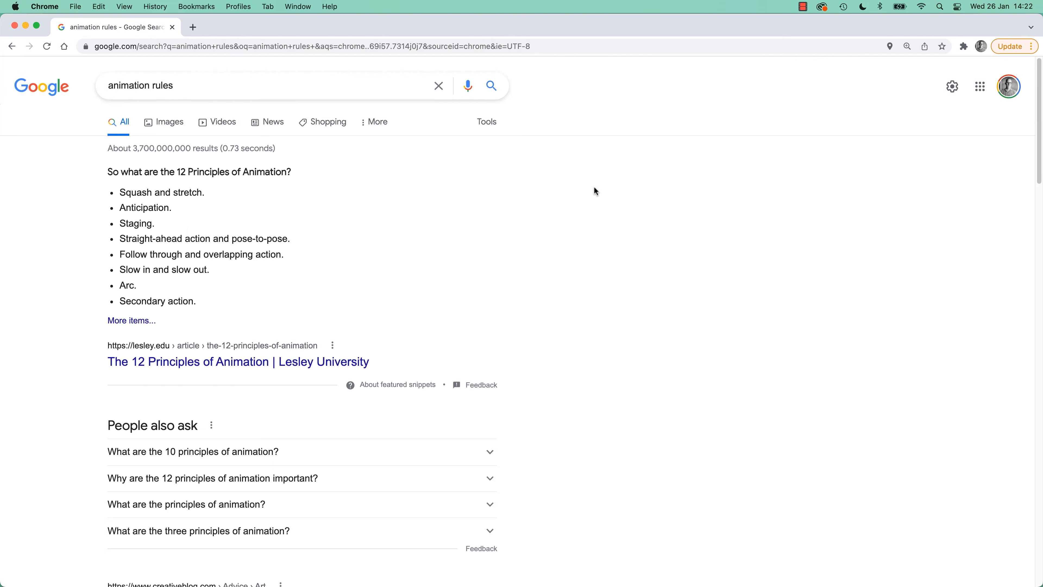
Highlight Anticipation in the 12 Principles of Animation list in the search results and switch back to XD
{"action": "double_click", "coordinate": [156, 207]}
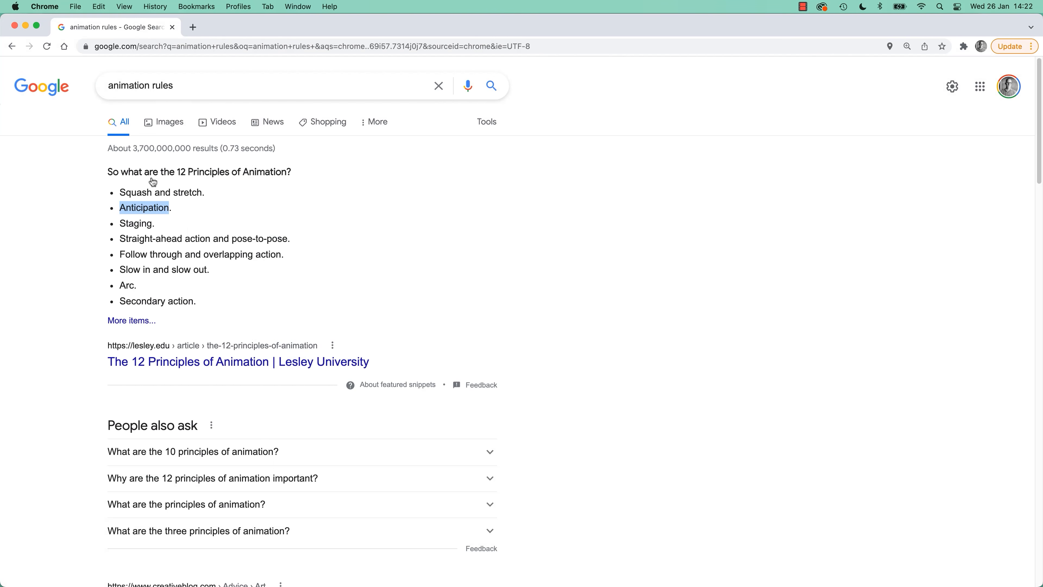
{"action": "left_click", "coordinate": [161, 210]}
{"action": "double_click", "coordinate": [132, 210]}
{"action": "key", "text": "super+Tab"}
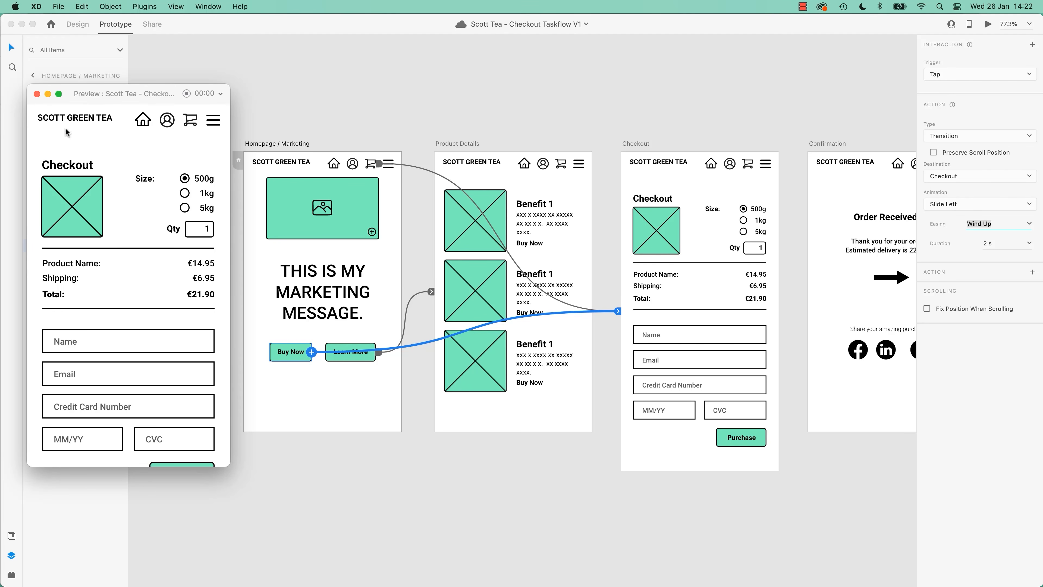
Set the duration of the Buy Now transition to 1 s and test it in the preview
{"action": "left_click", "coordinate": [37, 94]}
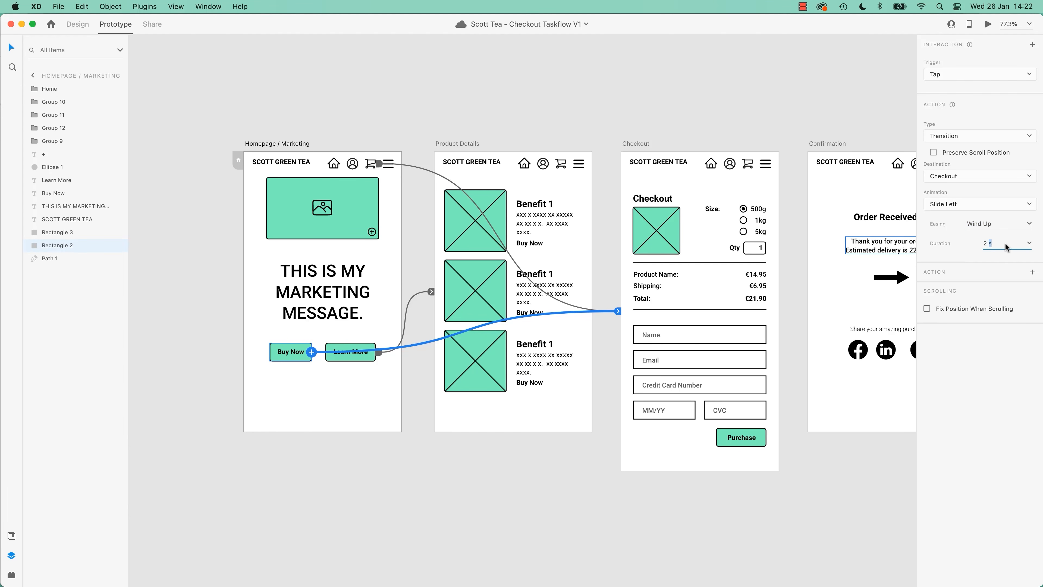
{"action": "type", "text": "1"}
{"action": "key", "text": "Tab"}
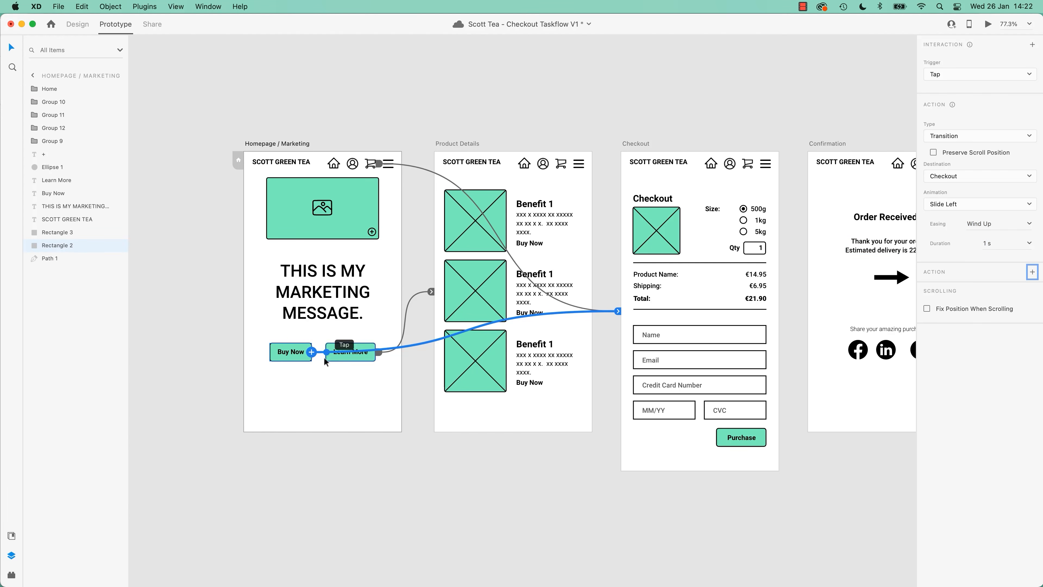
{"action": "left_click", "coordinate": [987, 25]}
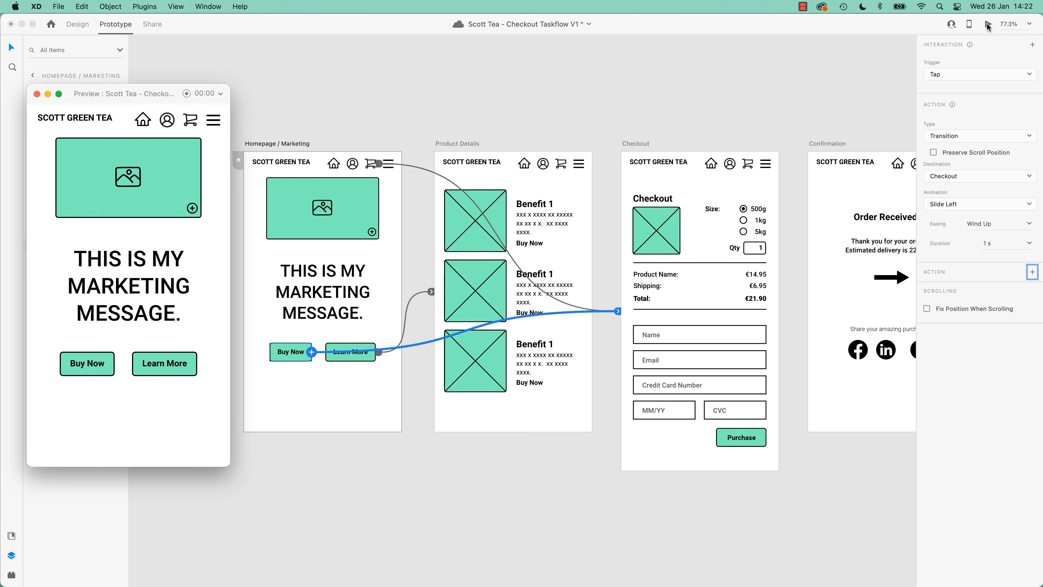
{"action": "left_click", "coordinate": [109, 362]}
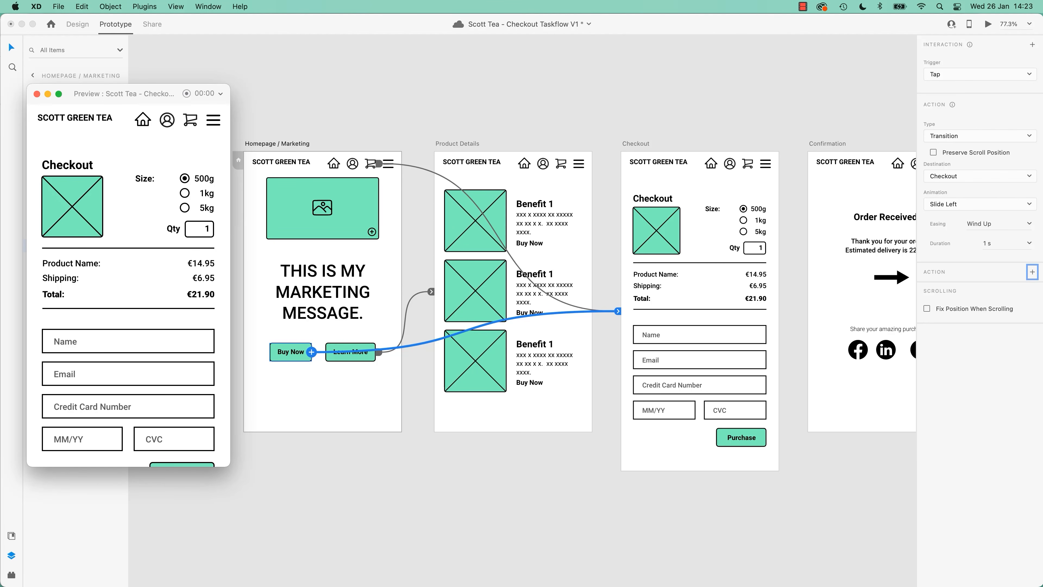
{"action": "left_click", "coordinate": [36, 94]}
Clear the selection and open the device preview for the Checkout Taskflow prototype
{"action": "left_click", "coordinate": [585, 104]}
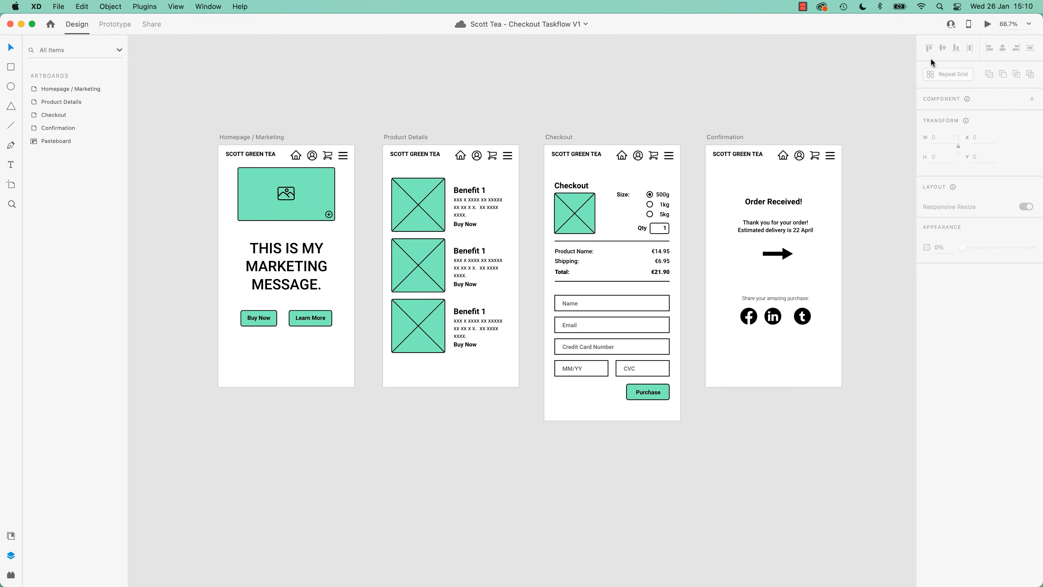
{"action": "left_click", "coordinate": [968, 24]}
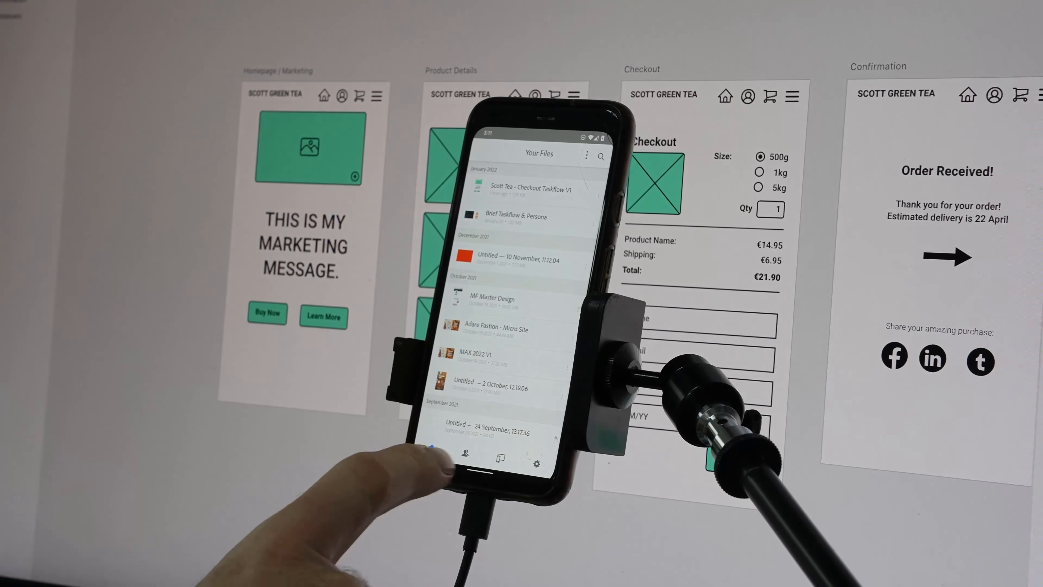
Start the live preview on the phone and adjust the width, spacing and position of the homepage's marketing message
{"action": "left_click", "coordinate": [498, 456]}
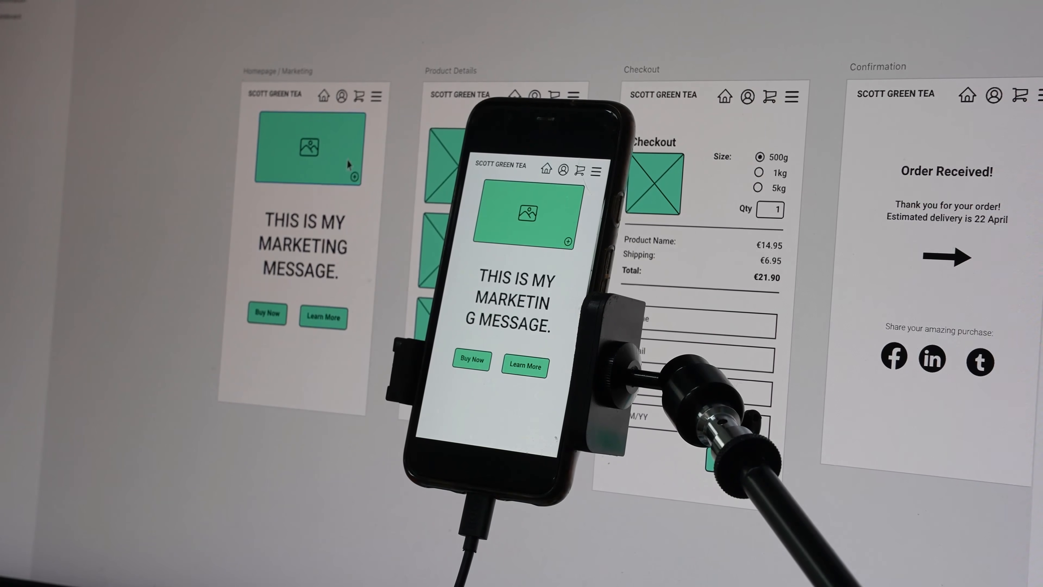
{"action": "mouse_move", "coordinate": [345, 159]}
{"action": "left_mouse_down"}
{"action": "mouse_move", "coordinate": [319, 178]}
{"action": "mouse_move", "coordinate": [327, 214]}
{"action": "mouse_move", "coordinate": [325, 175]}
{"action": "mouse_move", "coordinate": [346, 157]}
{"action": "mouse_move", "coordinate": [390, 176]}
{"action": "mouse_move", "coordinate": [349, 174]}
{"action": "mouse_move", "coordinate": [344, 159]}
{"action": "left_mouse_up"}
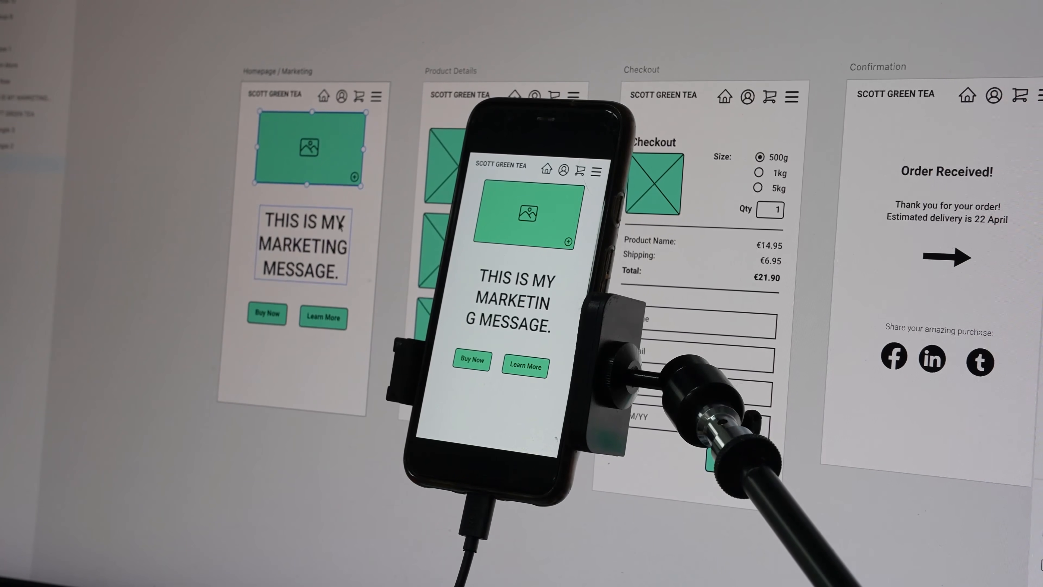
{"action": "left_click", "coordinate": [289, 251]}
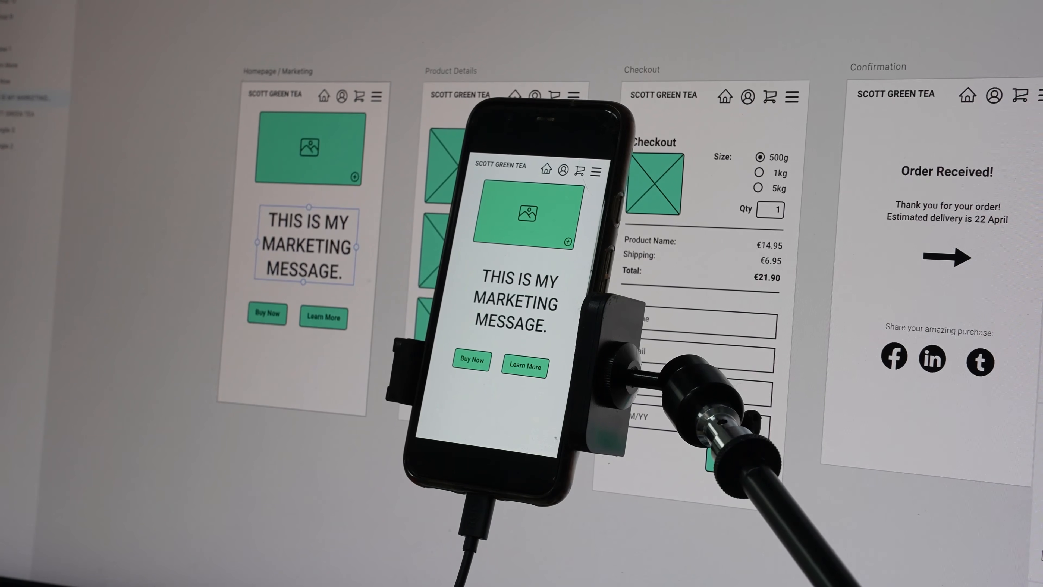
{"action": "left_click", "coordinate": [117, 415]}
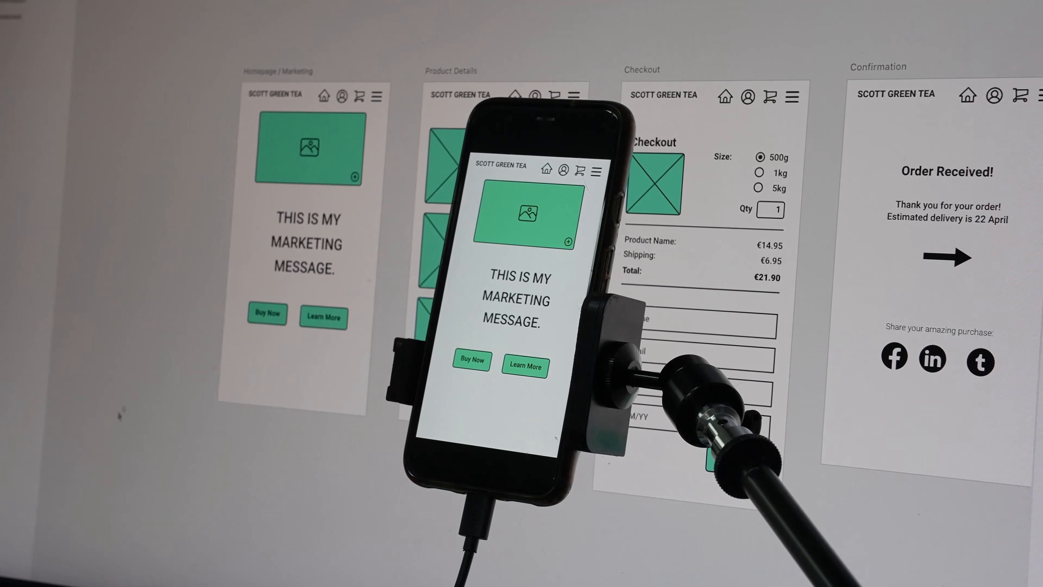
{"action": "left_click", "coordinate": [300, 224]}
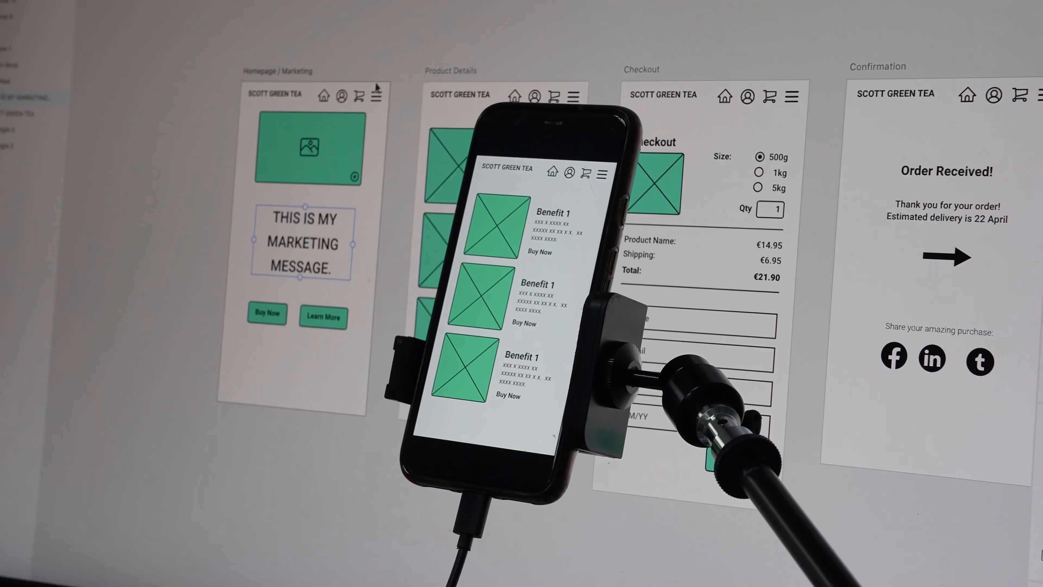
Try a dark green fill on the first image placeholder of the Product Details artboard and undo it
{"action": "left_click", "coordinate": [345, 135]}
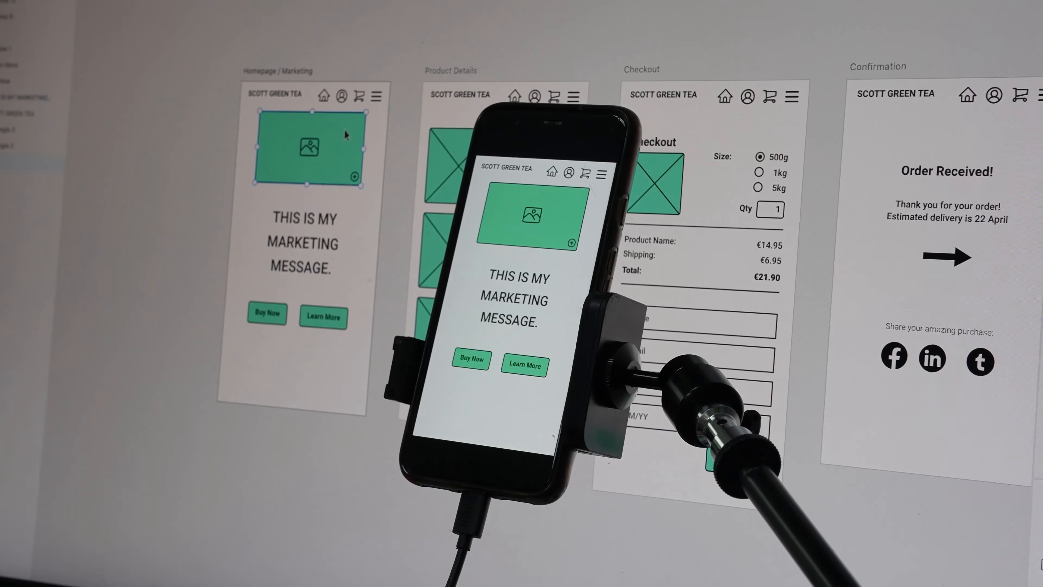
{"action": "left_click", "coordinate": [486, 74]}
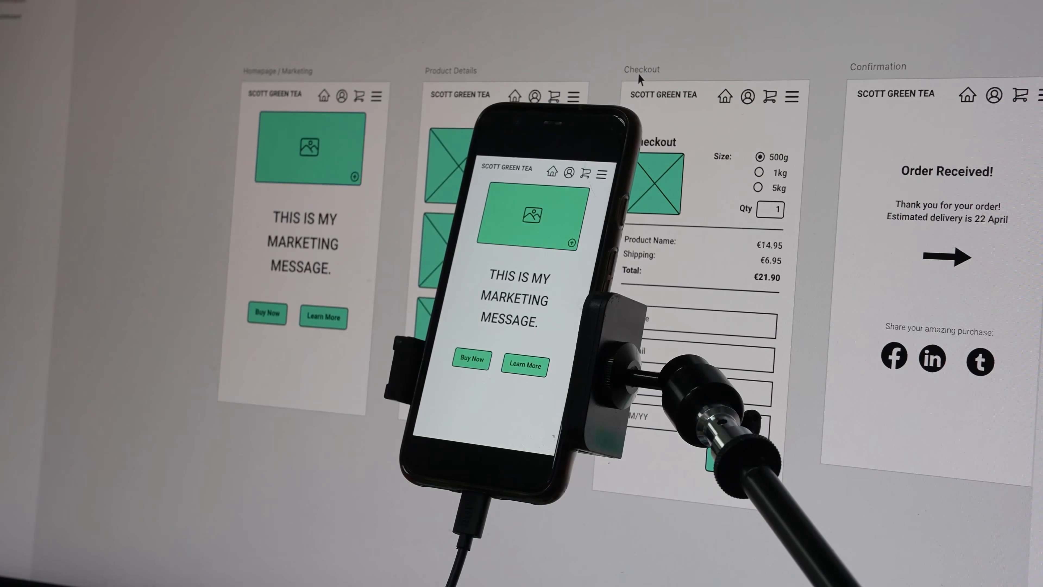
{"action": "left_click", "coordinate": [460, 74]}
{"action": "left_click", "coordinate": [471, 139]}
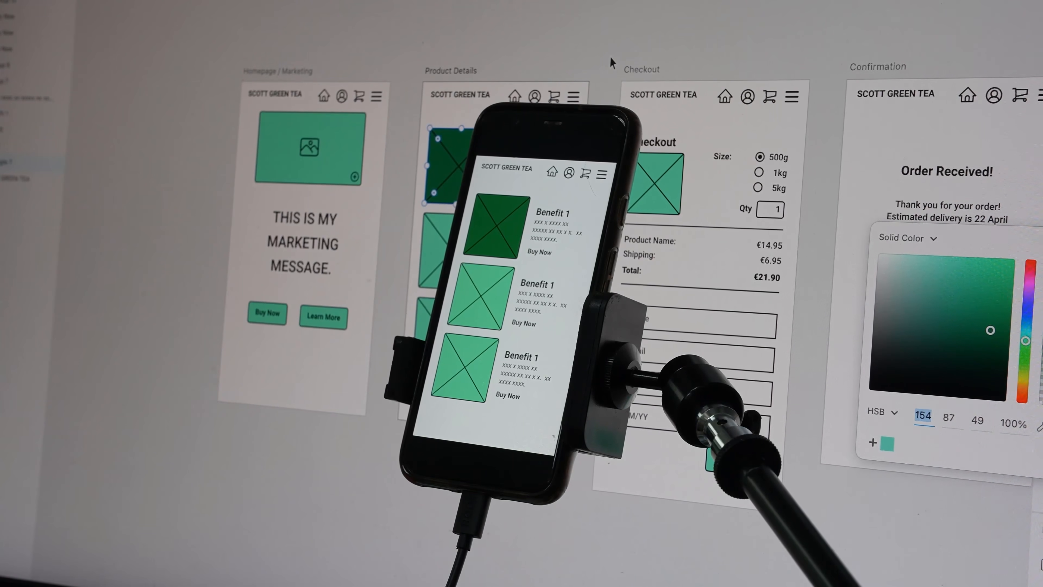
{"action": "left_click", "coordinate": [557, 43]}
{"action": "key", "text": "super+z"}
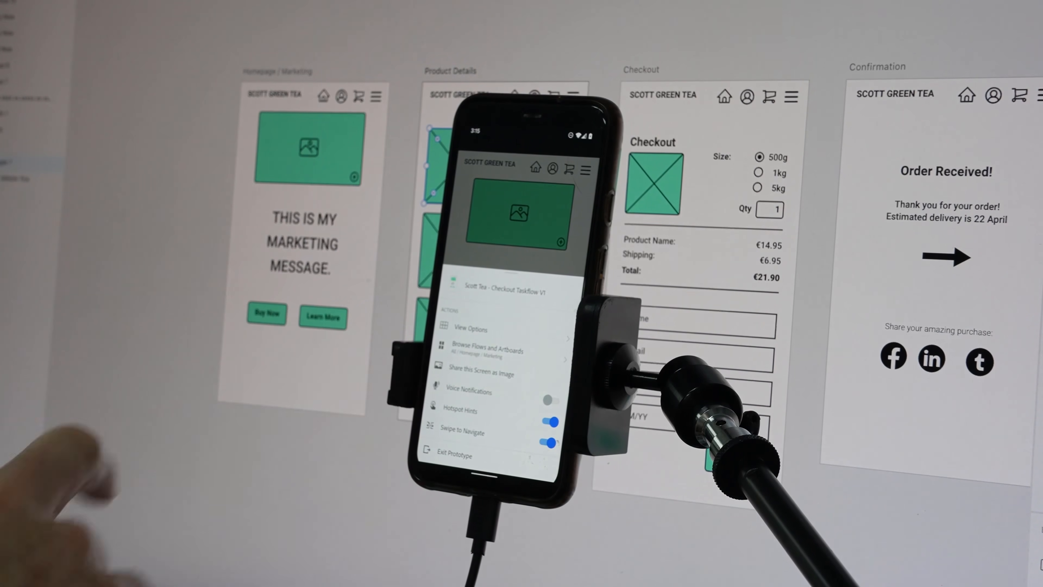
Exit the prototype on the phone, resume its live preview and test the Learn More link
{"action": "left_click", "coordinate": [460, 455]}
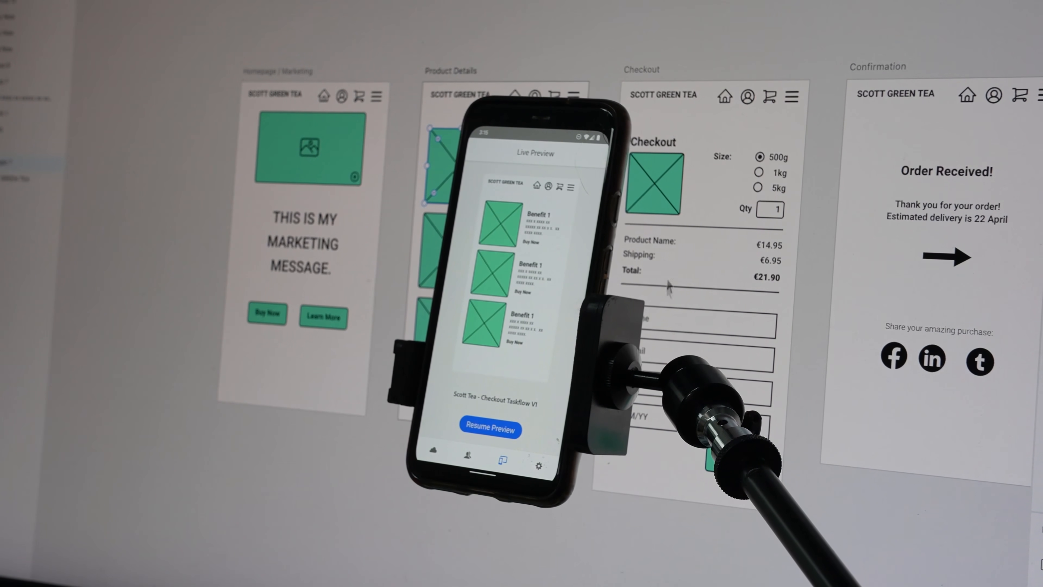
{"action": "mouse_move", "coordinate": [466, 167]}
{"action": "left_mouse_down"}
{"action": "mouse_move", "coordinate": [479, 155]}
{"action": "mouse_move", "coordinate": [468, 160]}
{"action": "left_mouse_up"}
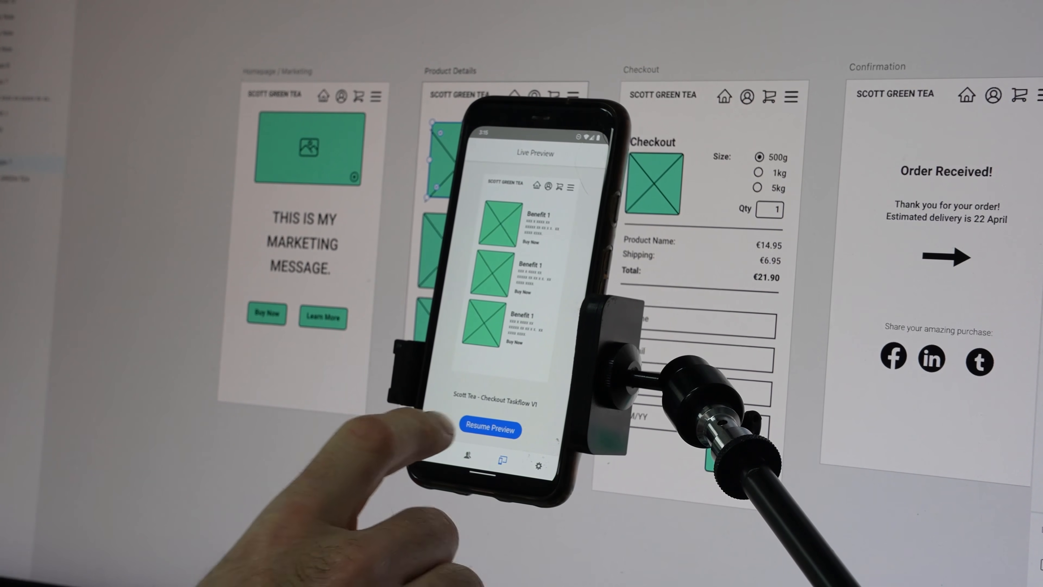
{"action": "left_click", "coordinate": [491, 429]}
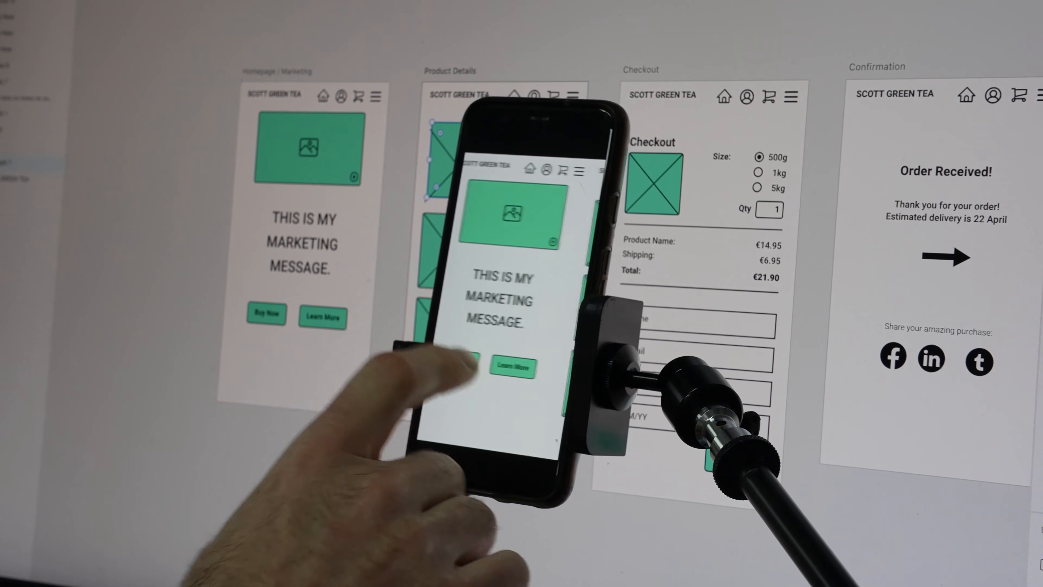
{"action": "left_click", "coordinate": [526, 367]}
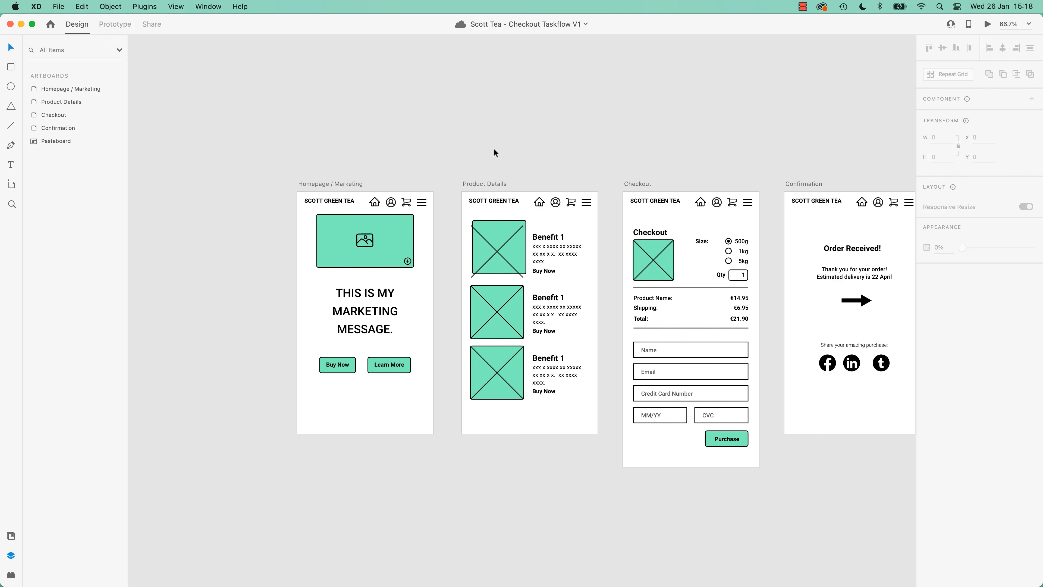
Undo the moves of the first Product Details image rectangle to restore its alignment with its crossing lines, and save the document
{"action": "left_click_drag", "start_coordinate": [496, 242], "coordinate": [485, 242]}
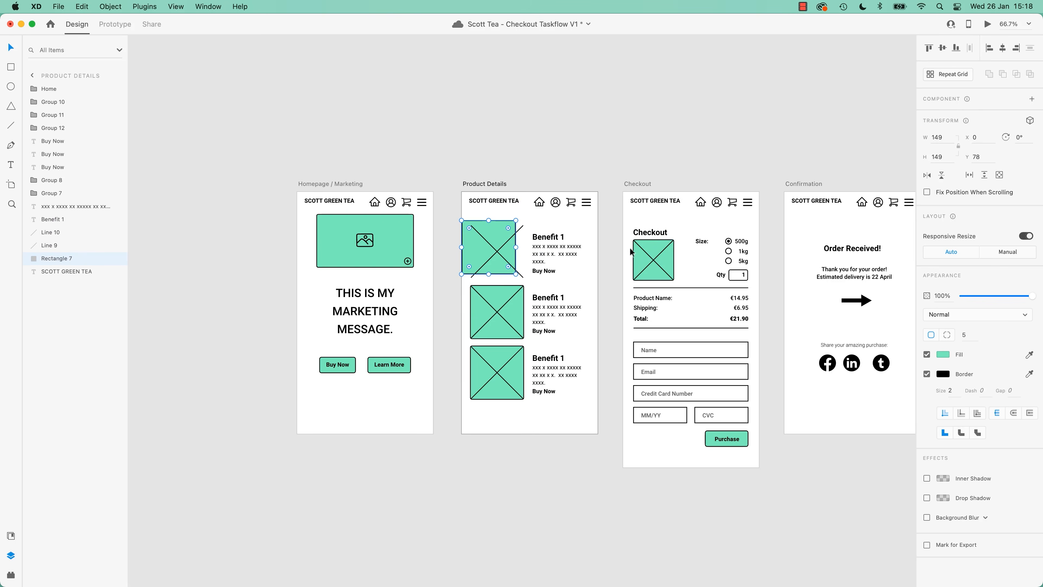
{"action": "key", "text": "super+z"}
{"action": "key", "text": "super+z"}
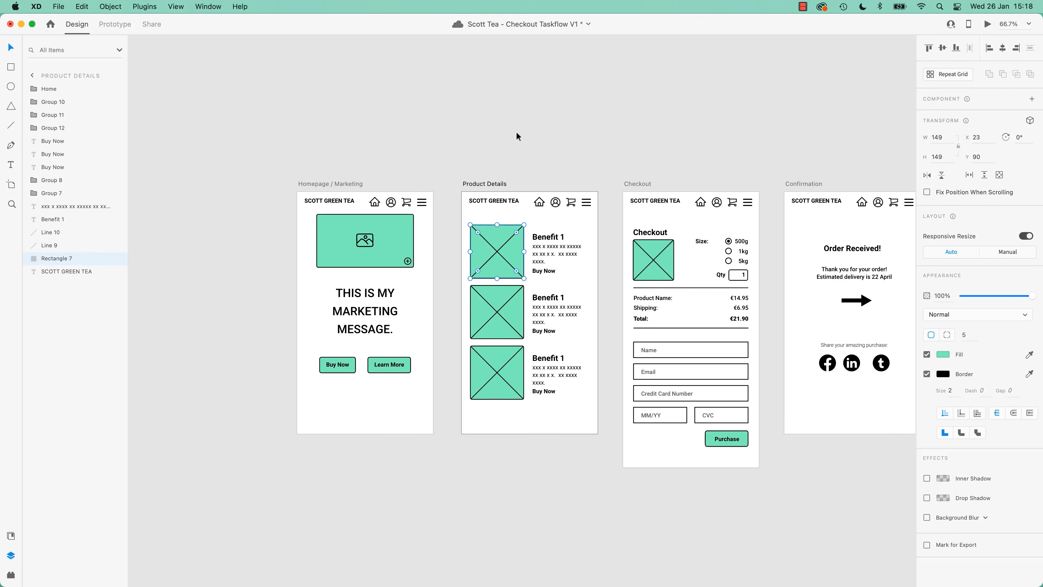
{"action": "left_click", "coordinate": [517, 133]}
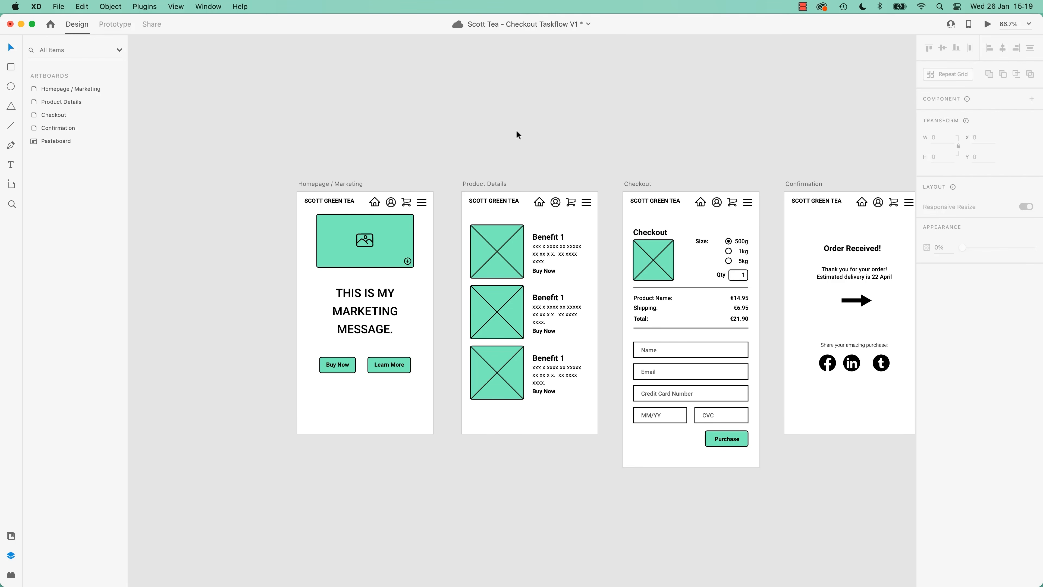
{"action": "key", "text": "super+s"}
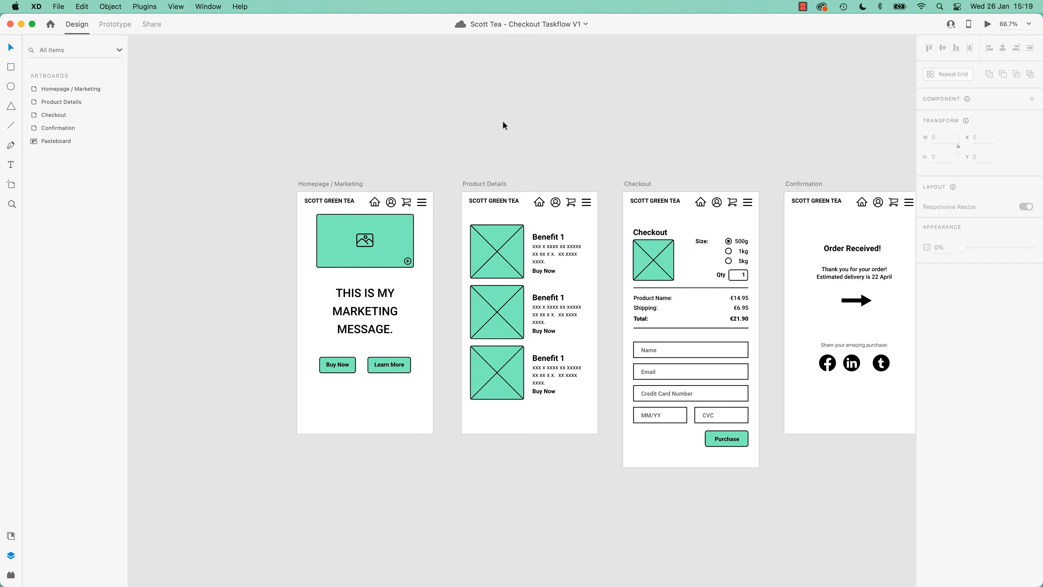
Open the recent local file Scott Desktop Version.xd and compare its save options with those of the cloud document
{"action": "left_click", "coordinate": [59, 7]}
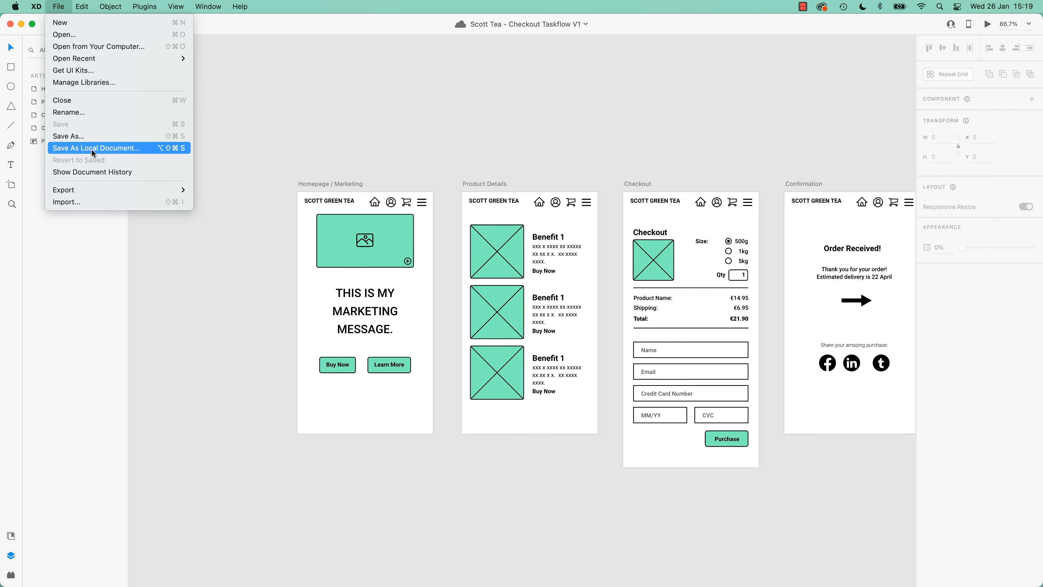
{"action": "left_click", "coordinate": [64, 5]}
{"action": "left_click", "coordinate": [65, 5]}
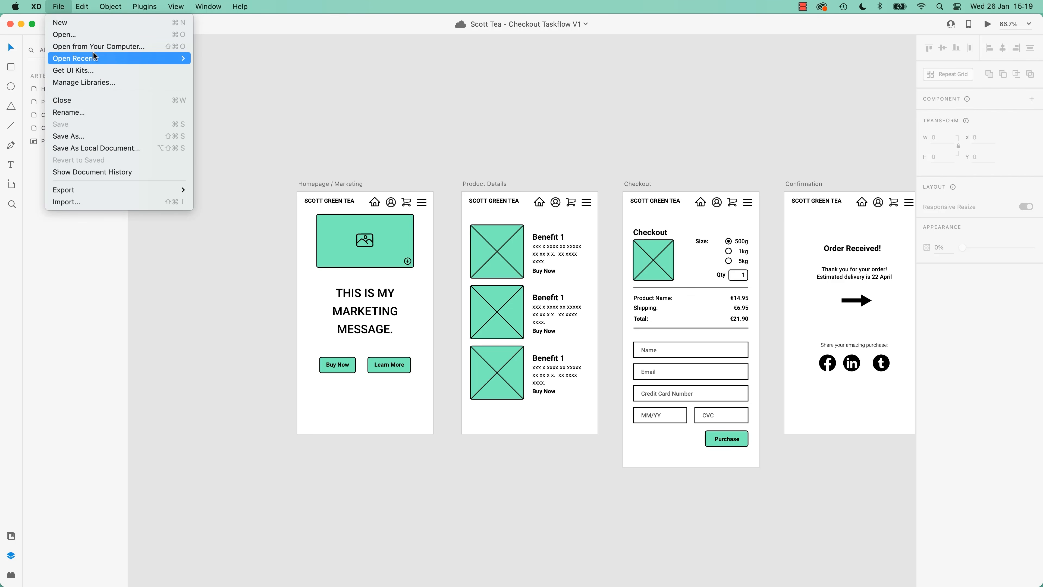
{"action": "mouse_move", "coordinate": [94, 56]}
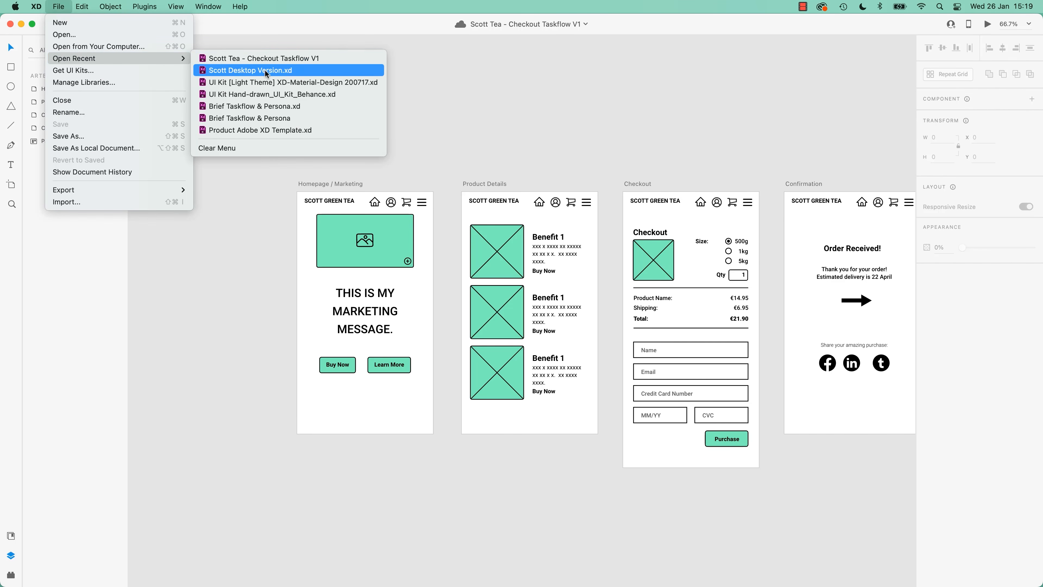
{"action": "left_click", "coordinate": [250, 75]}
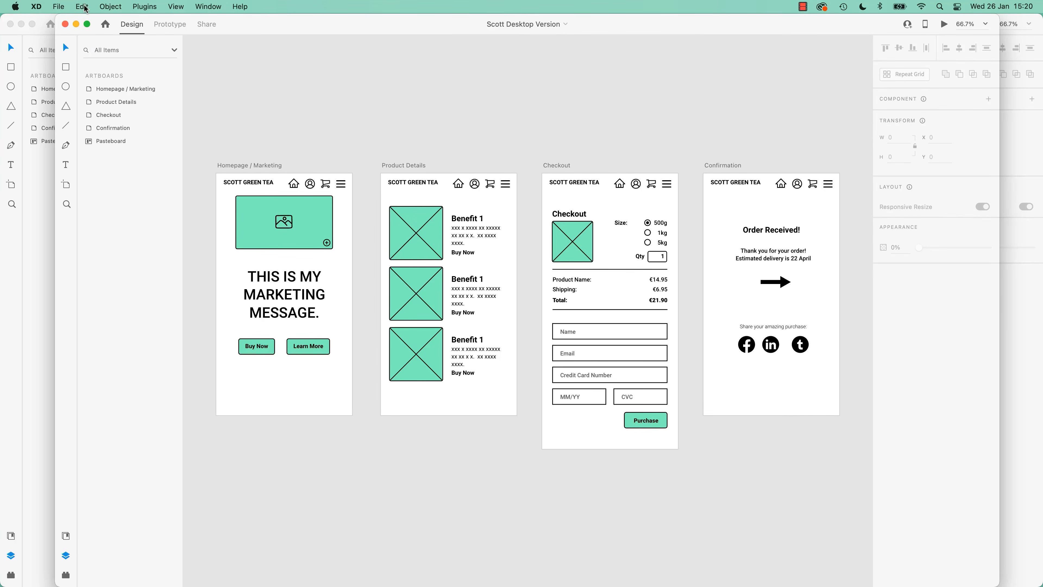
{"action": "left_click", "coordinate": [66, 9]}
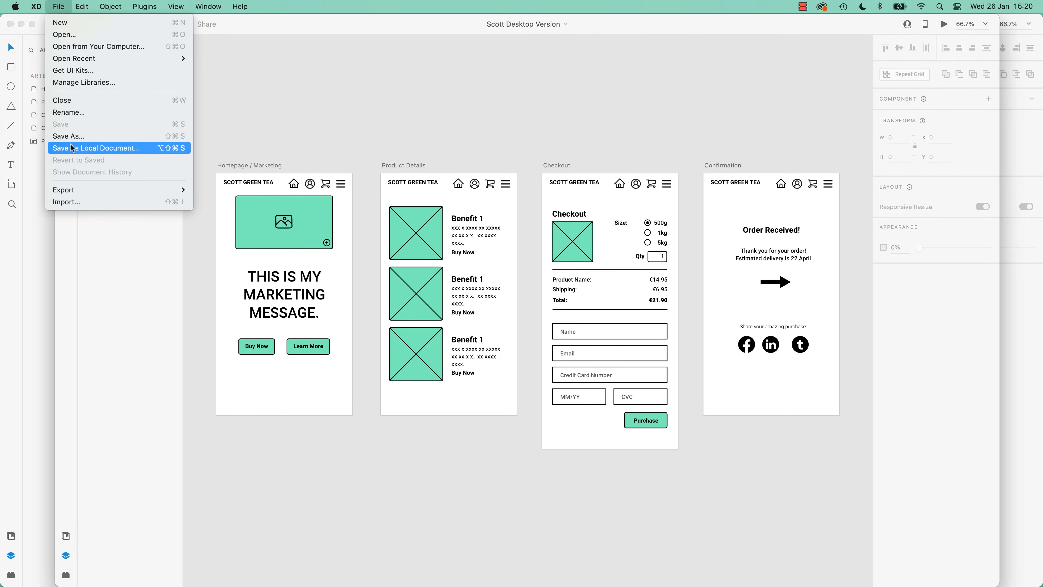
{"action": "left_click", "coordinate": [126, 137]}
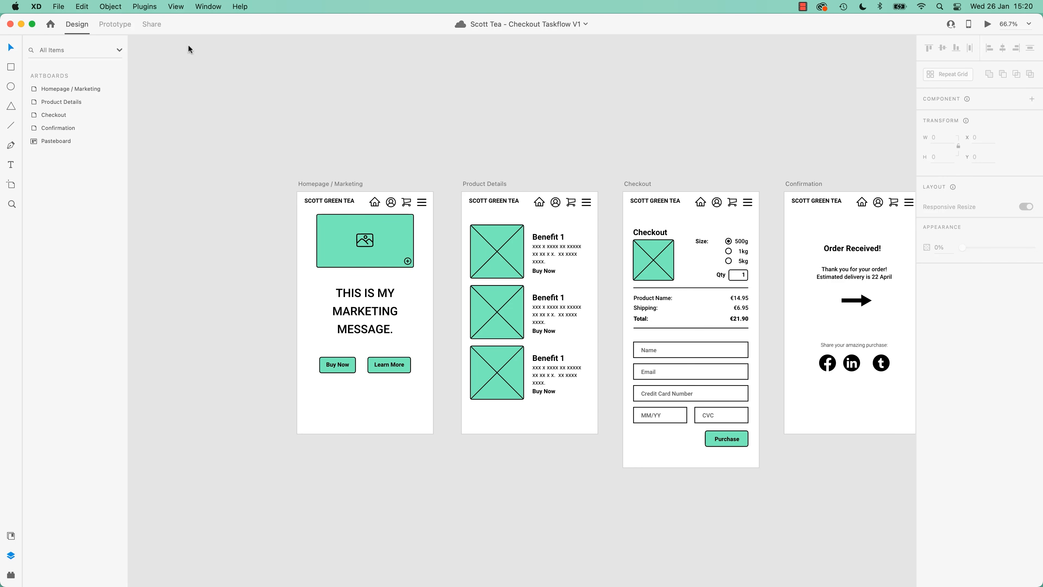
{"action": "left_click", "coordinate": [62, 6]}
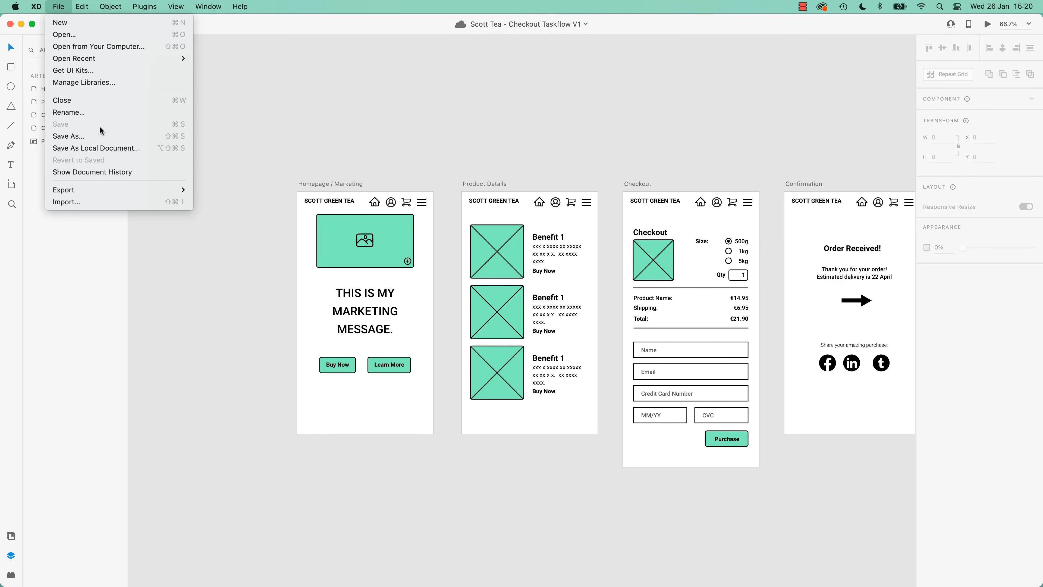
{"action": "left_click", "coordinate": [477, 127]}
Move the Homepage / Marketing artboard's image rectangle to X 75, Y 67 and save the cloud document
{"action": "left_click", "coordinate": [394, 231]}
{"action": "left_click_drag", "start_coordinate": [391, 238], "coordinate": [399, 241]}
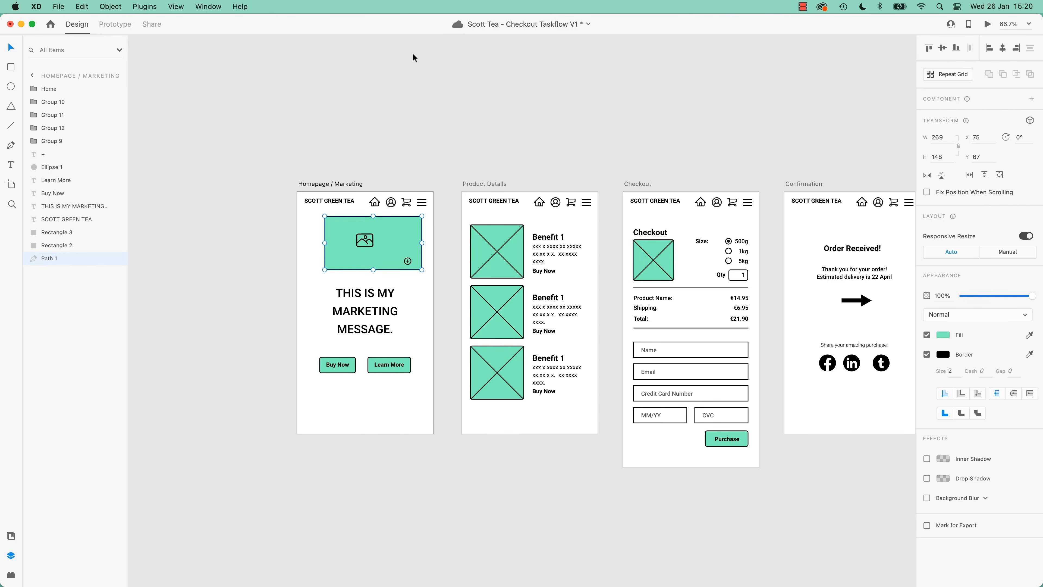
{"action": "key", "text": "super+s"}
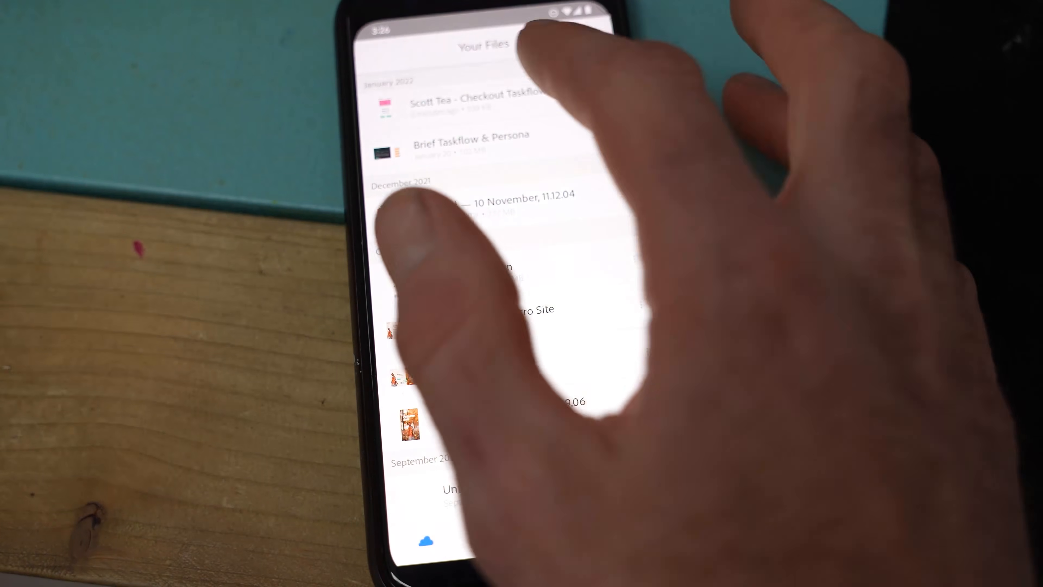
Open Scott Tea - Checkout Taskflow V1 from the phone's file list and try navigating the prototype
{"action": "left_click", "coordinate": [509, 96]}
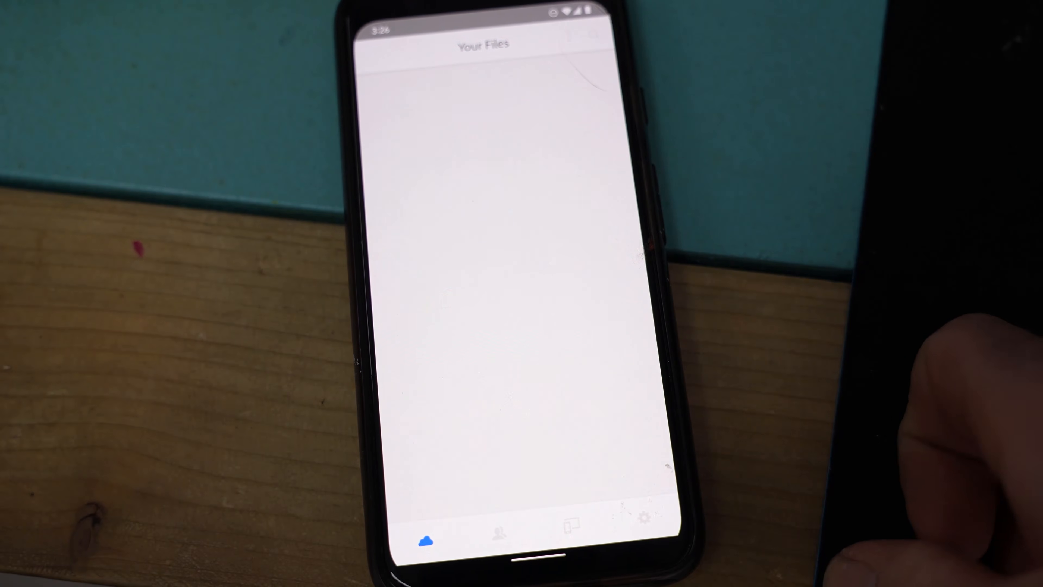
{"action": "left_click_drag", "start_coordinate": [488, 255], "coordinate": [600, 283]}
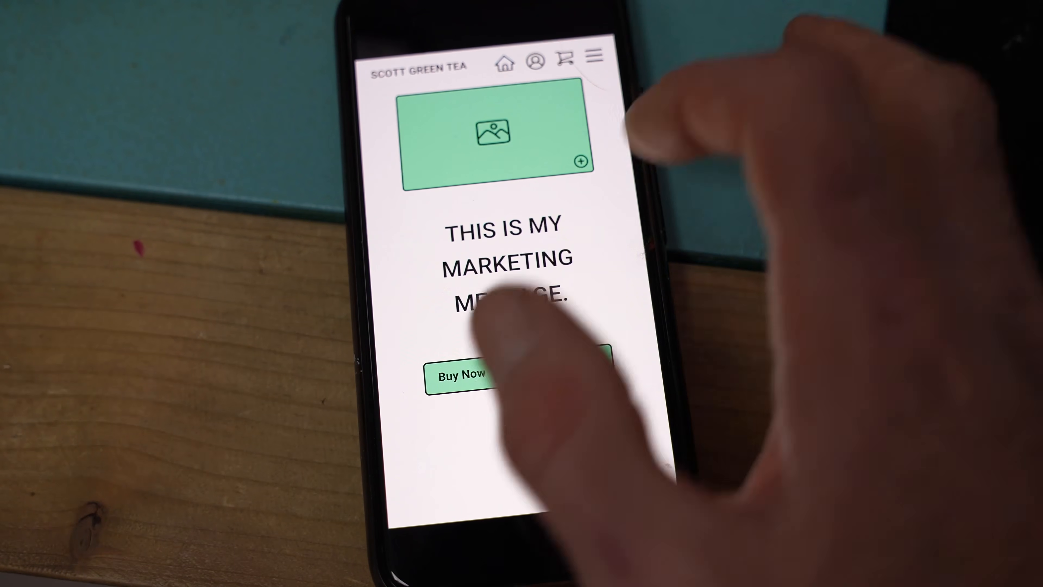
{"action": "left_click", "coordinate": [505, 299]}
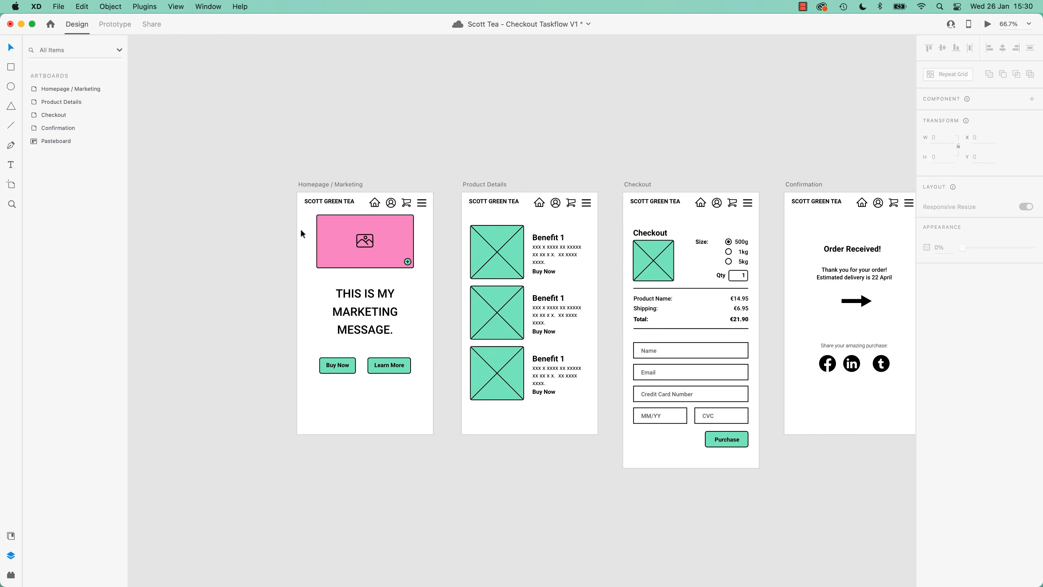
Switch to Prototype mode and inspect the links of the Homepage / Marketing, Product Details, Checkout and Confirmation artboards
{"action": "left_click", "coordinate": [115, 26]}
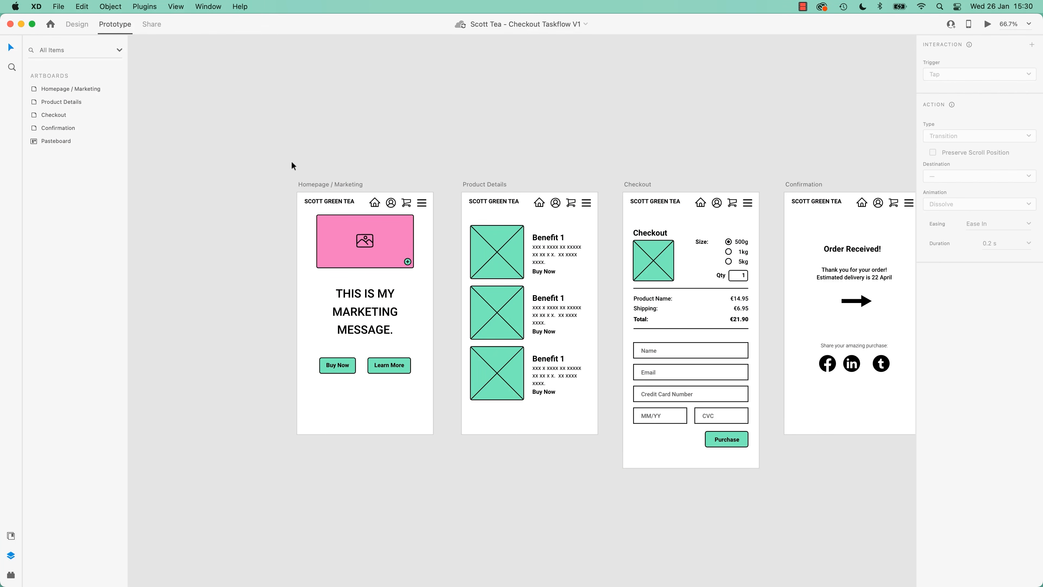
{"action": "left_click", "coordinate": [333, 182]}
{"action": "left_click", "coordinate": [505, 185]}
{"action": "left_click", "coordinate": [649, 184]}
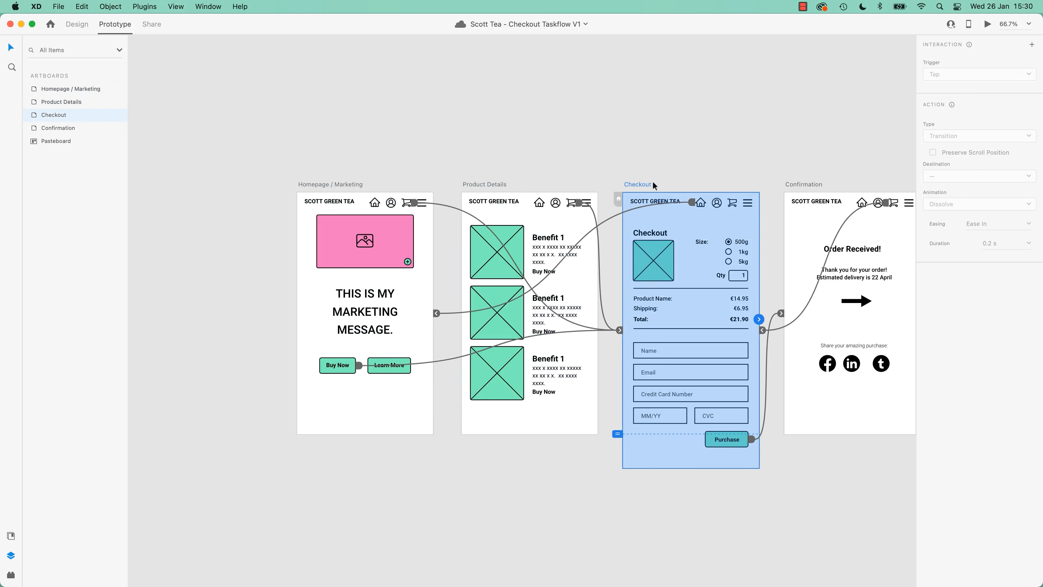
{"action": "left_click", "coordinate": [798, 184]}
{"action": "left_click", "coordinate": [309, 187]}
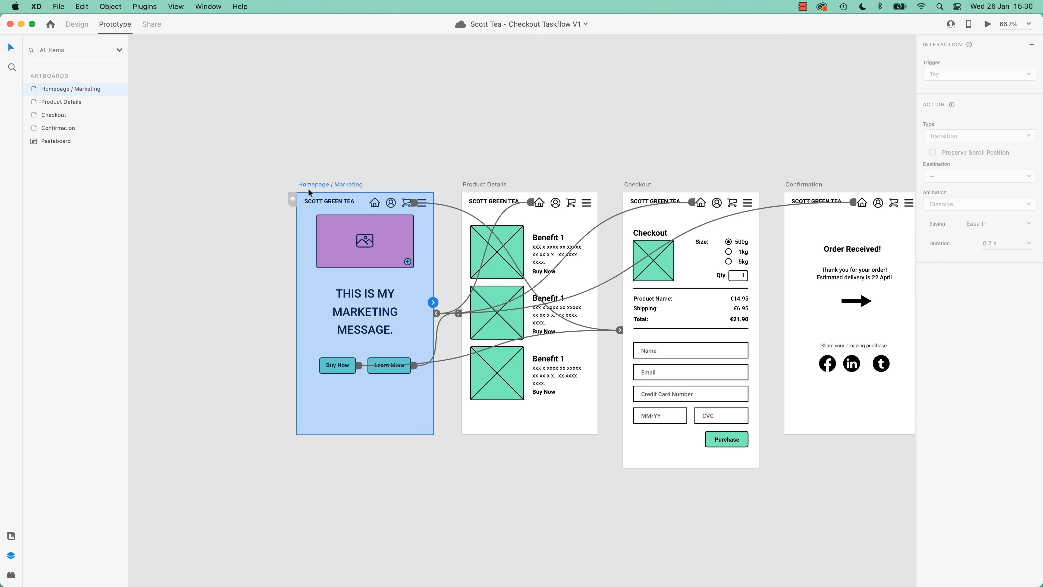
Try flow starting points on the Homepage / Marketing and Product Details artboards, and remove both
{"action": "left_click", "coordinate": [292, 200]}
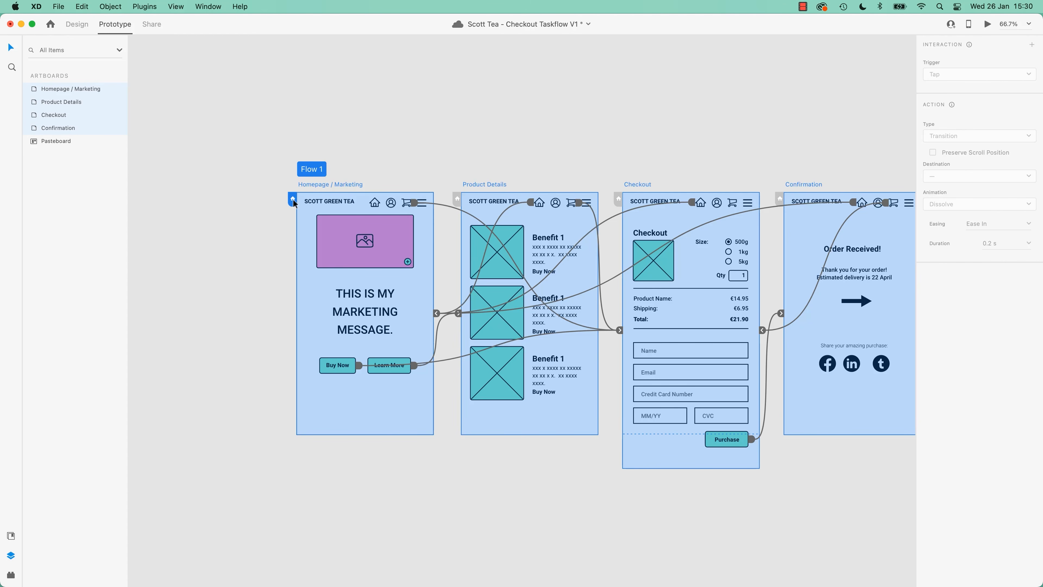
{"action": "left_click", "coordinate": [457, 200]}
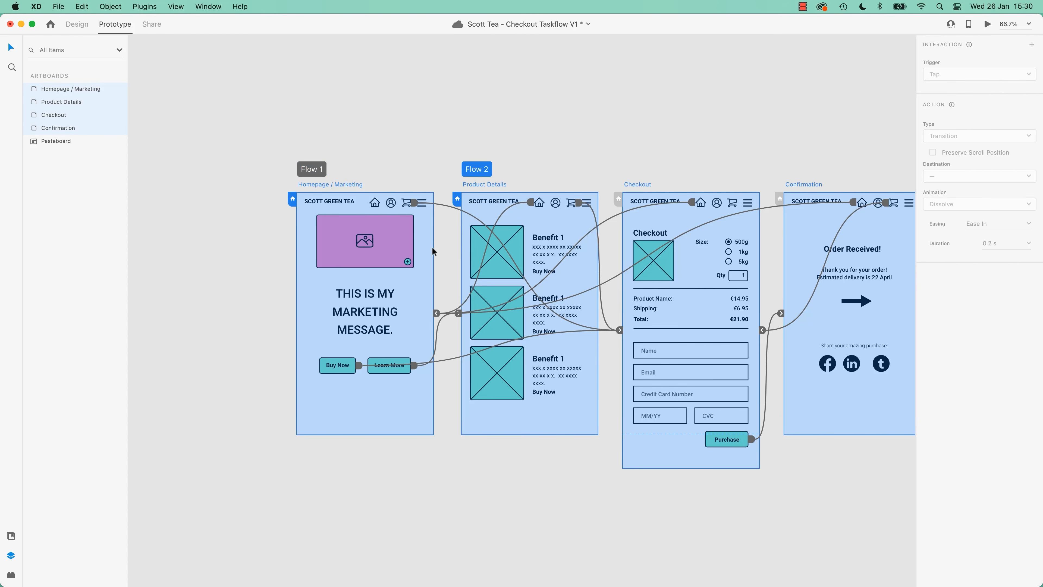
{"action": "left_click", "coordinate": [457, 199]}
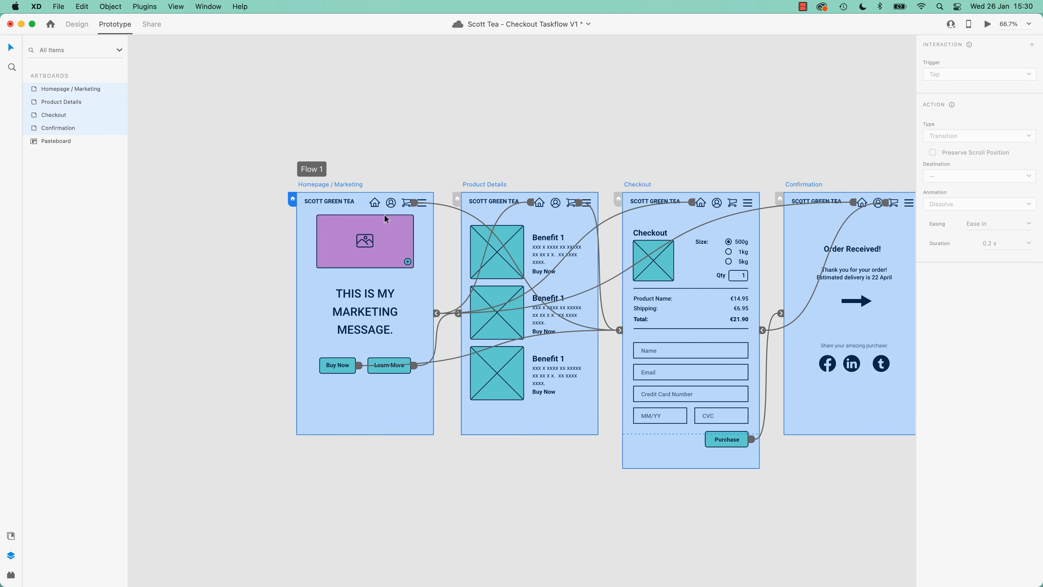
{"action": "left_click", "coordinate": [293, 200]}
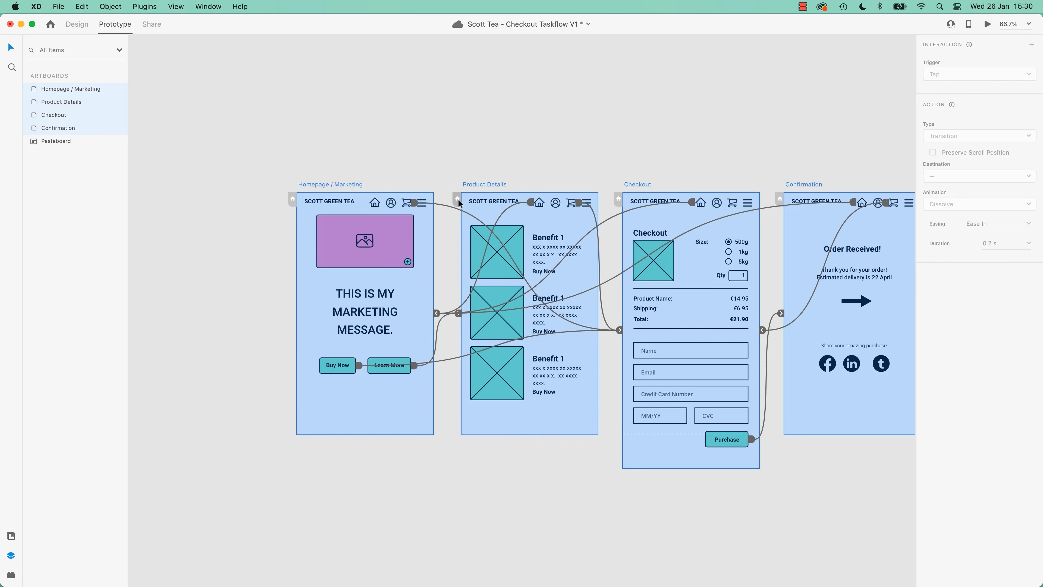
Set the Homepage / Marketing artboard as the home screen of the prototype flow and save the document
{"action": "left_click", "coordinate": [292, 199]}
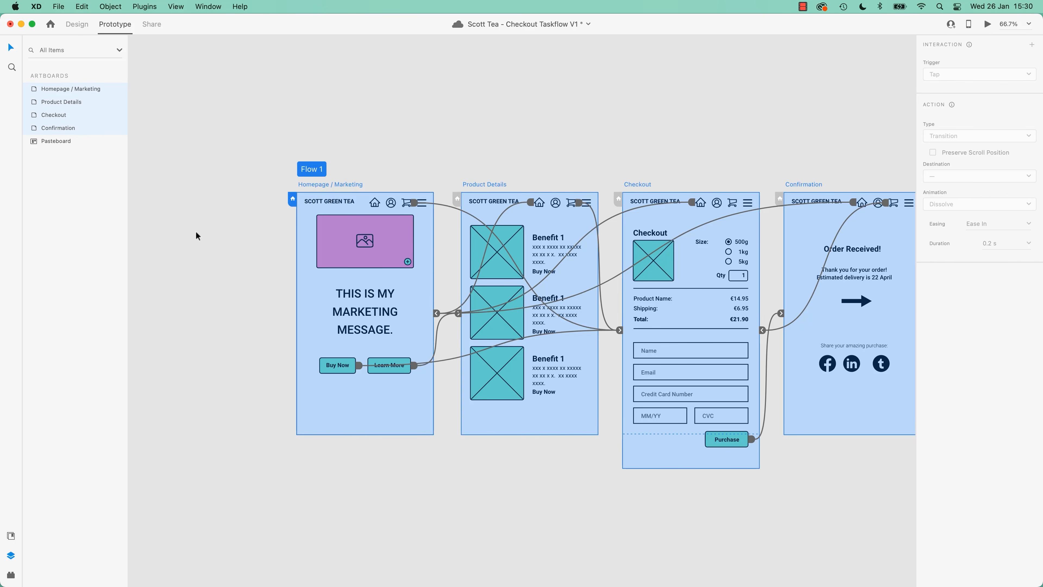
{"action": "left_click", "coordinate": [259, 280]}
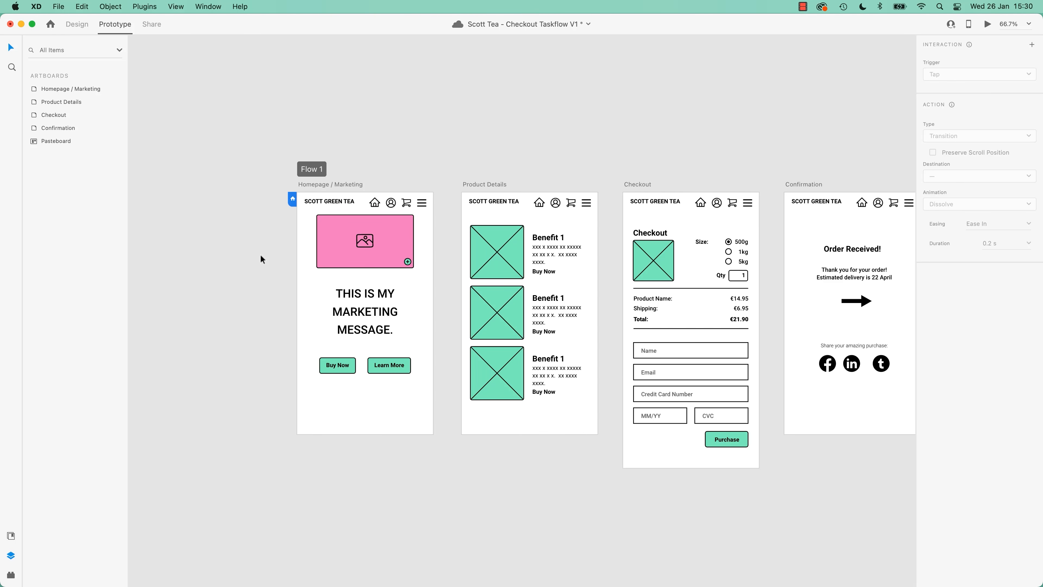
{"action": "key", "text": "super+s"}
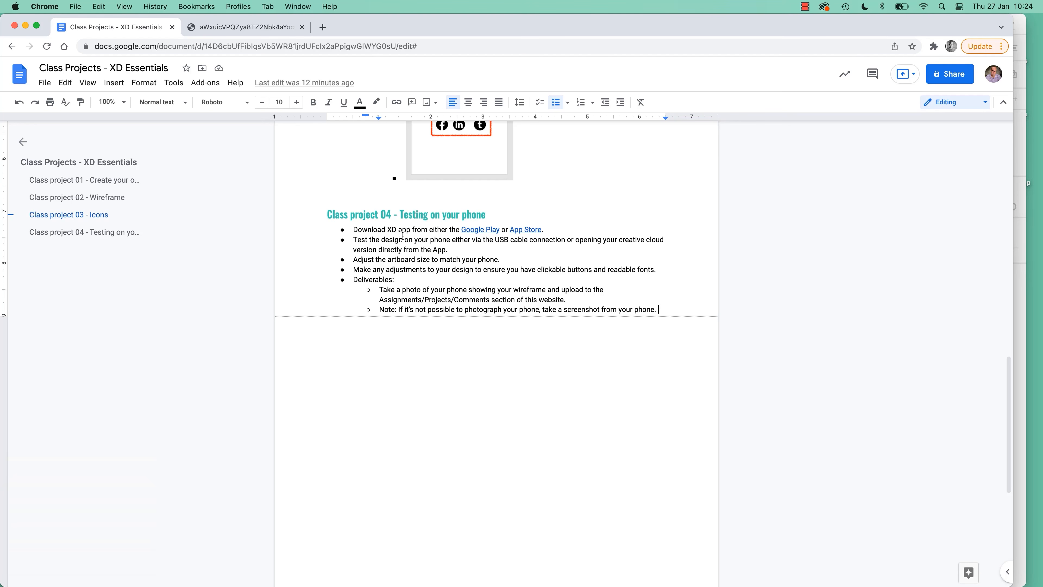
Switch to the browser to review the example phone photo and the Class project 04 brief, and return to Adobe XD
{"action": "left_click", "coordinate": [260, 24]}
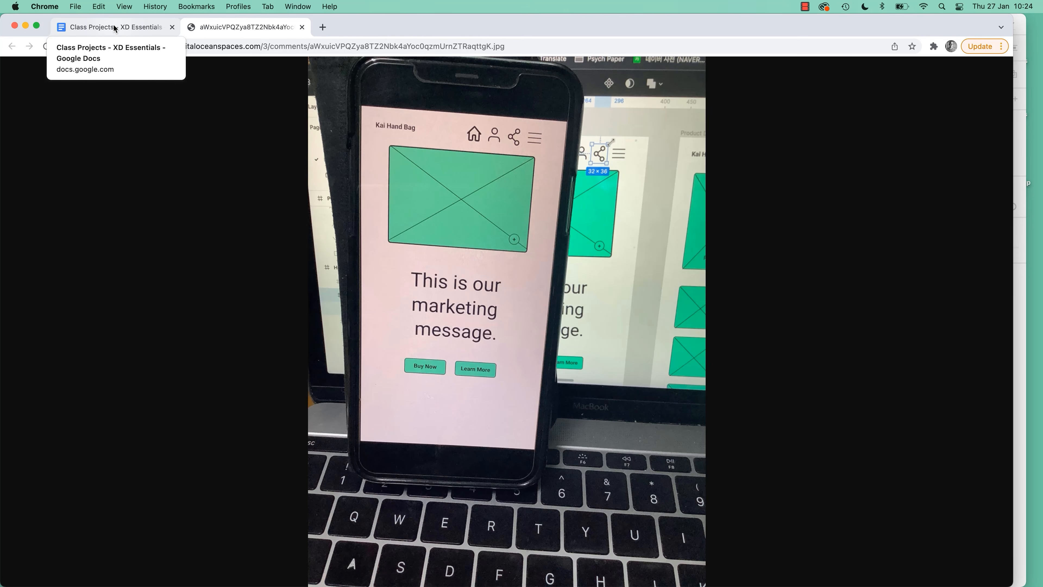
{"action": "left_click", "coordinate": [114, 28]}
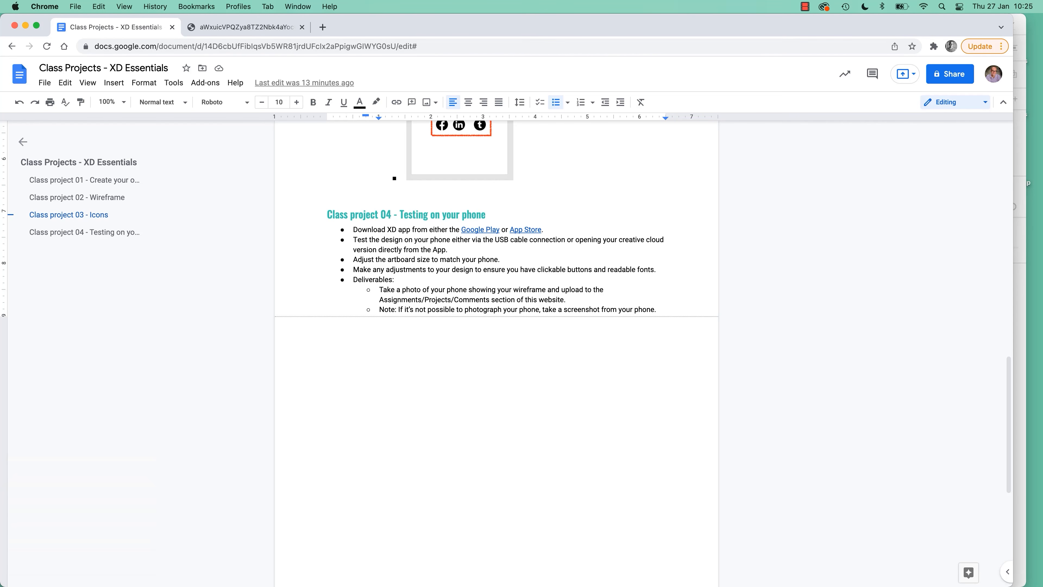
{"action": "key", "text": "super+Tab"}
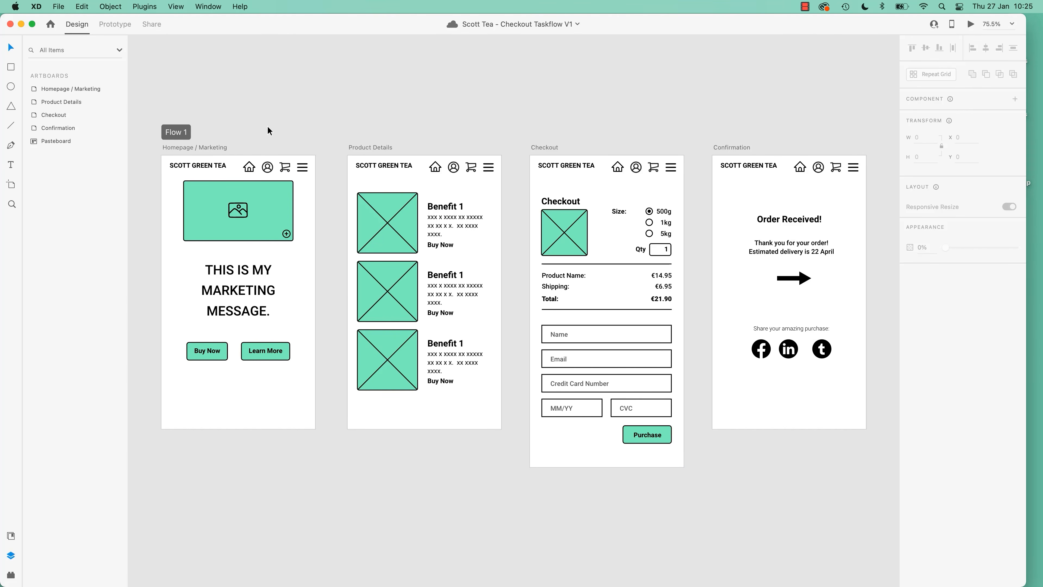
Draw a rectangle about 45 × 41 around the home icon in the Homepage / Marketing header
{"action": "left_click", "coordinate": [251, 168]}
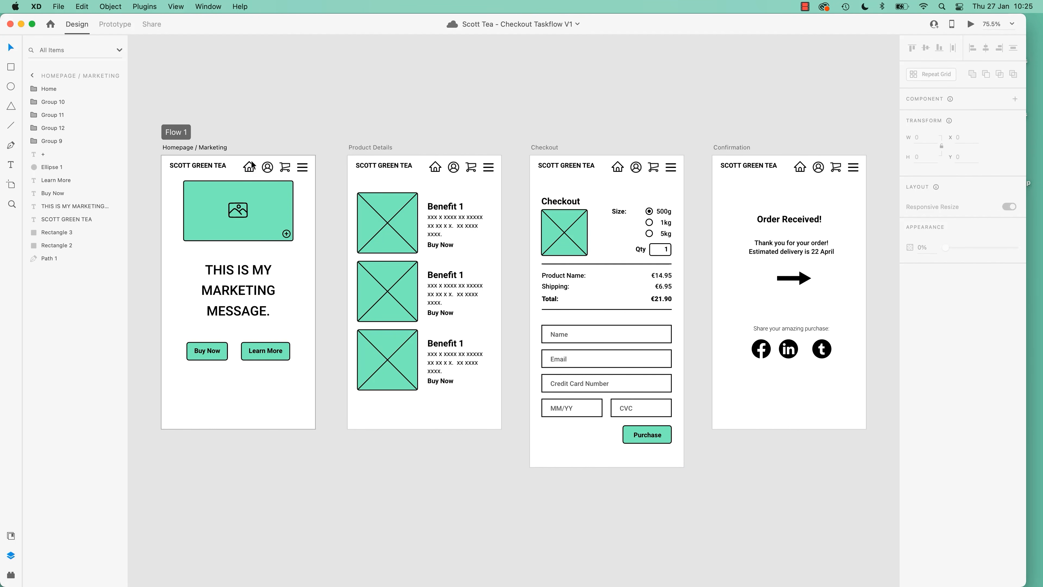
{"action": "key", "text": "super+plus"}
{"action": "key", "text": "super+plus"}
{"action": "key", "text": "super+plus"}
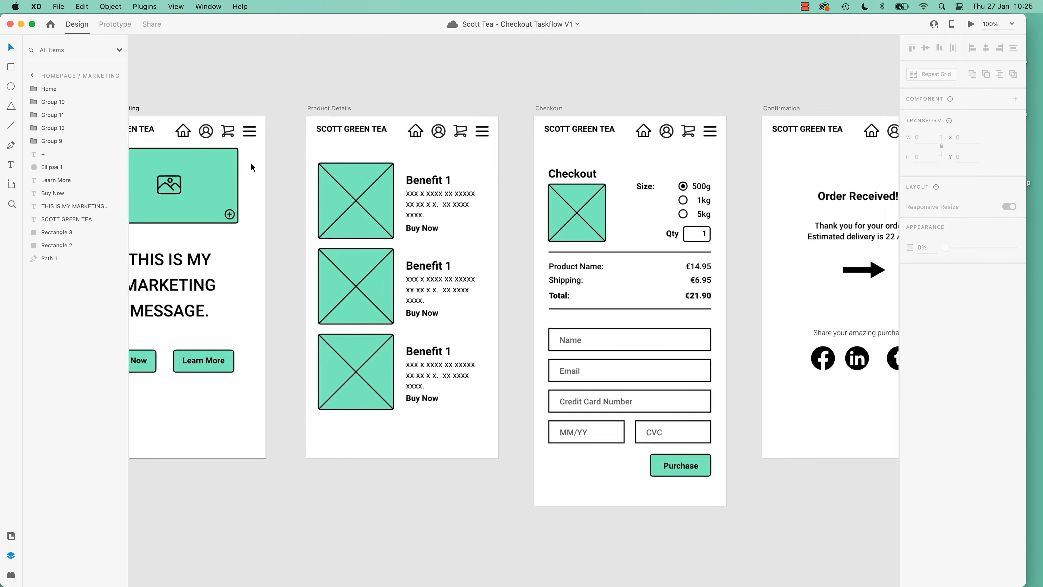
{"action": "left_click_drag", "start_coordinate": [231, 178], "coordinate": [580, 319]}
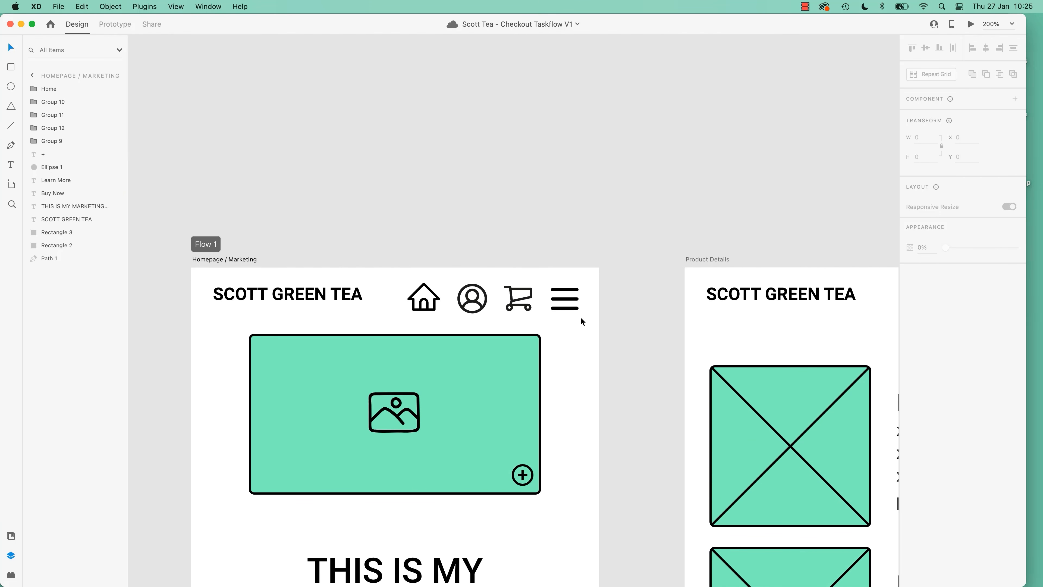
{"action": "key", "text": "super+plus"}
{"action": "left_click", "coordinate": [397, 289]}
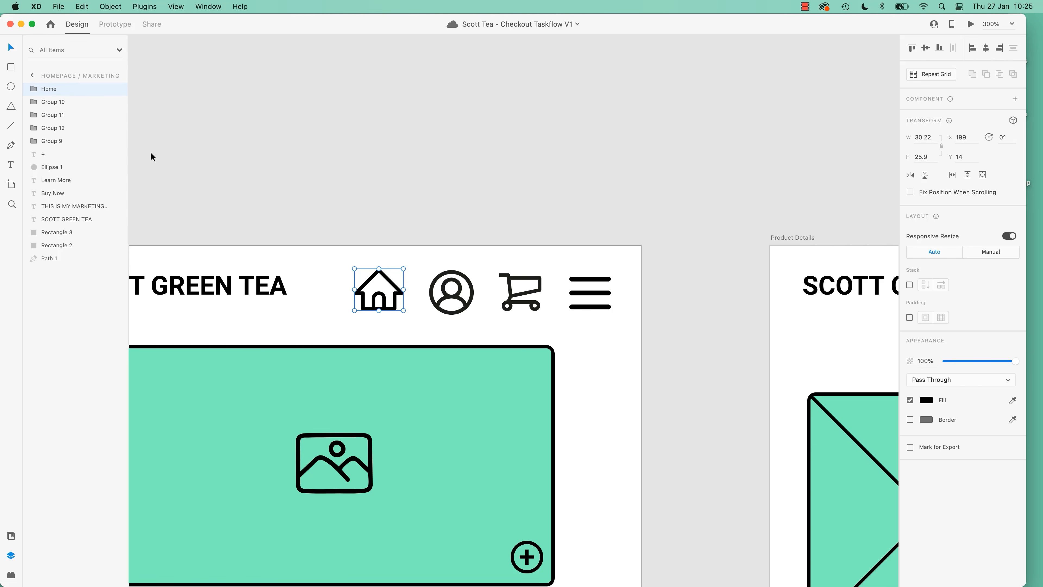
{"action": "left_click", "coordinate": [34, 88]}
{"action": "left_click", "coordinate": [34, 89]}
{"action": "left_click", "coordinate": [12, 69]}
{"action": "mouse_move", "coordinate": [341, 255]}
{"action": "left_mouse_down"}
{"action": "mouse_move", "coordinate": [377, 307]}
{"action": "mouse_move", "coordinate": [414, 322]}
{"action": "left_mouse_up"}
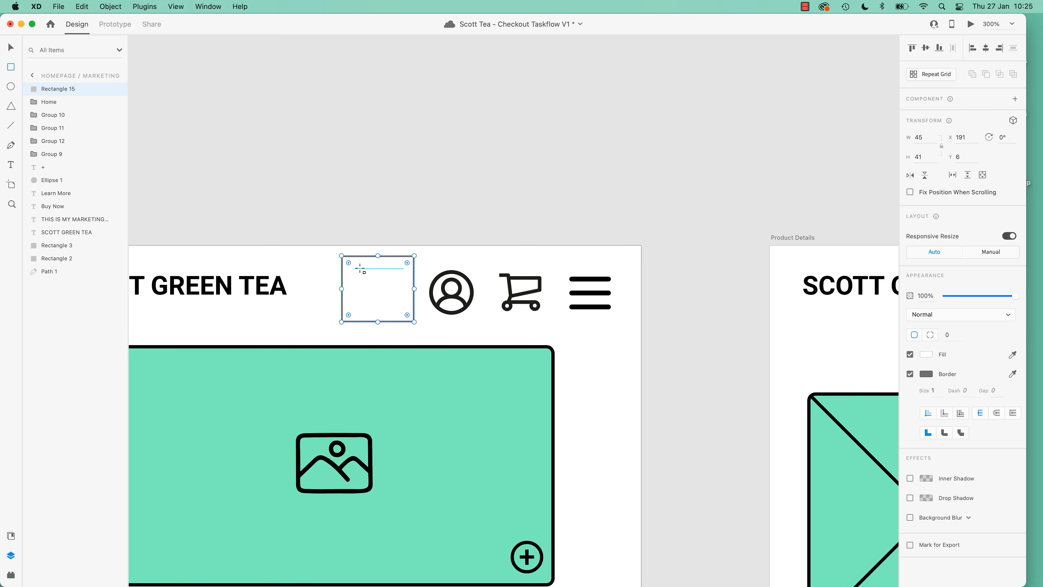
Remove the rectangle's border and fill and group it with the home icon as a larger tap area
{"action": "left_click", "coordinate": [911, 374]}
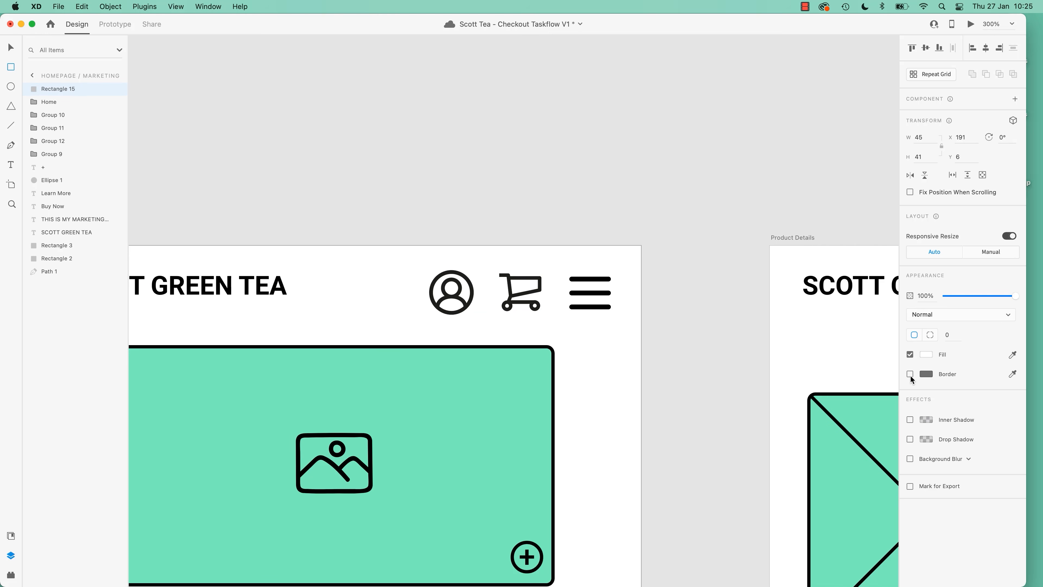
{"action": "left_click", "coordinate": [910, 354]}
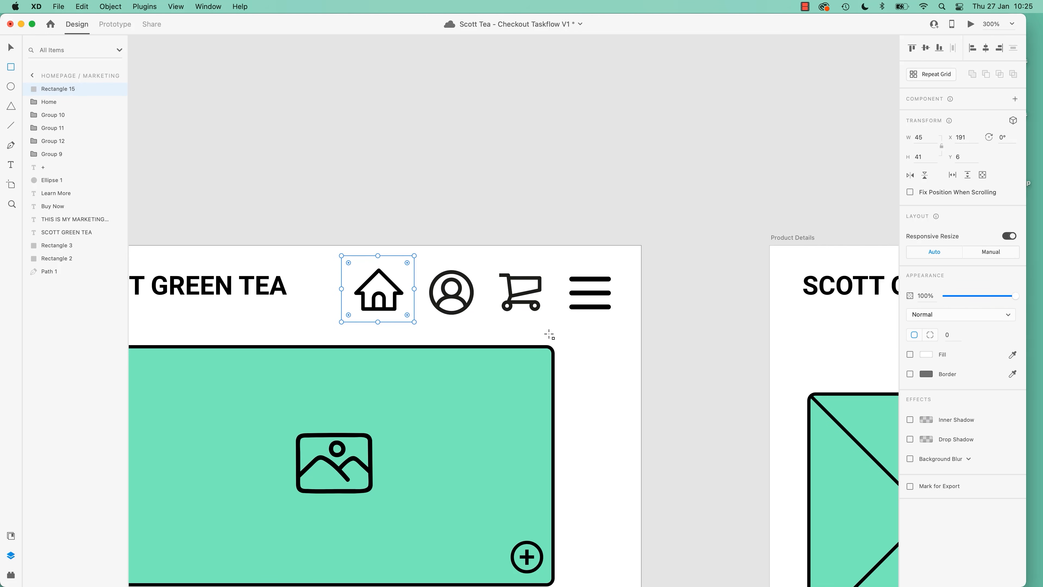
{"action": "key", "text": "v"}
{"action": "left_click", "coordinate": [397, 273], "text": "shift"}
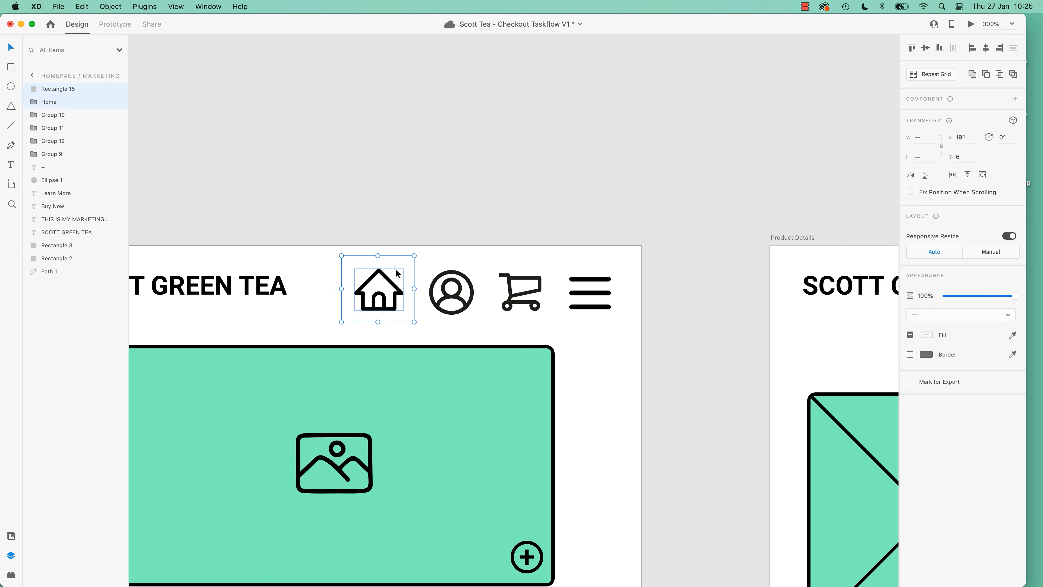
{"action": "left_click", "coordinate": [403, 251]}
{"action": "left_click_drag", "start_coordinate": [353, 258], "coordinate": [417, 326]}
{"action": "key", "text": "super+g"}
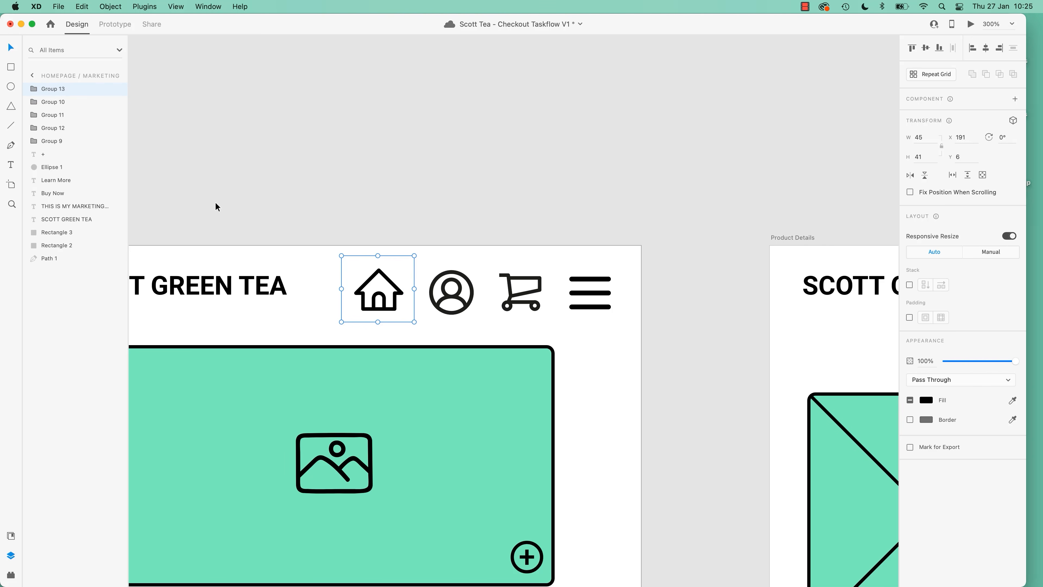
Rename the new home group as "Icon - Home" and the shopping cart group as "Icon - Cart"
{"action": "double_click", "coordinate": [62, 89]}
{"action": "type", "text": "Icon - Home"}
{"action": "key", "text": "Return"}
{"action": "double_click", "coordinate": [53, 103]}
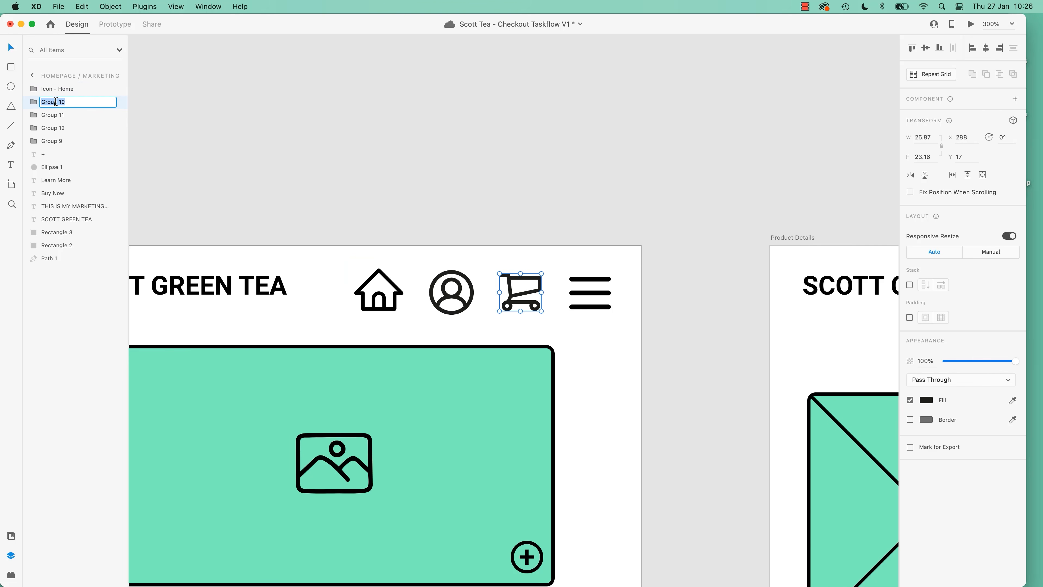
{"action": "key", "text": "BackSpace"}
{"action": "type", "text": "Icon - Cart"}
{"action": "key", "text": "Return"}
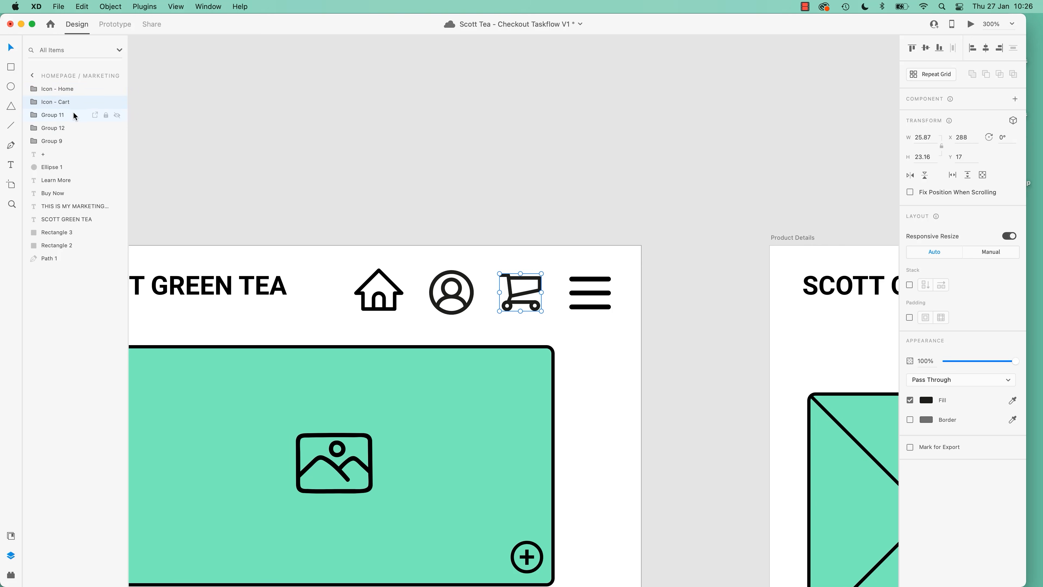
{"action": "left_click", "coordinate": [463, 294]}
{"action": "left_click_drag", "start_coordinate": [349, 236], "coordinate": [631, 330]}
{"action": "left_click", "coordinate": [395, 222]}
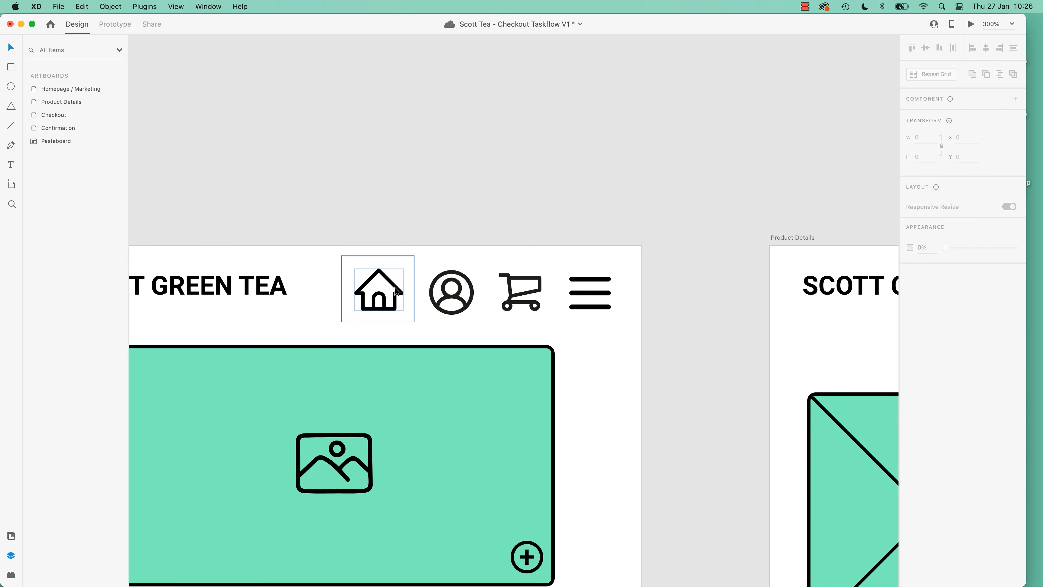
Move the home icon group horizontally to X 184 to widen its gap from the account icon
{"action": "left_click", "coordinate": [393, 286]}
{"action": "left_click_drag", "start_coordinate": [393, 286], "coordinate": [383, 285]}
{"action": "left_click", "coordinate": [375, 218]}
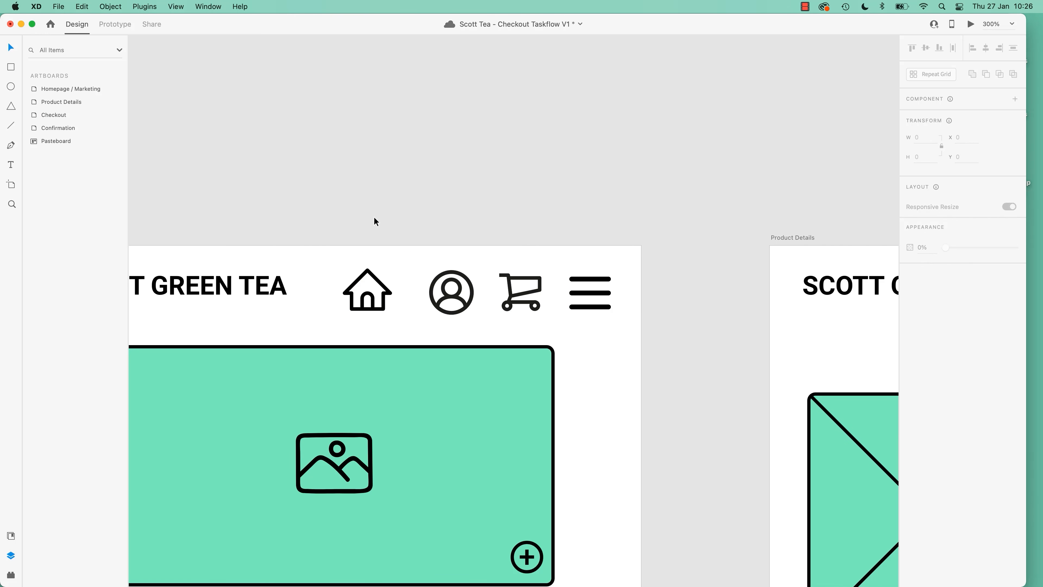
{"action": "left_click", "coordinate": [376, 279]}
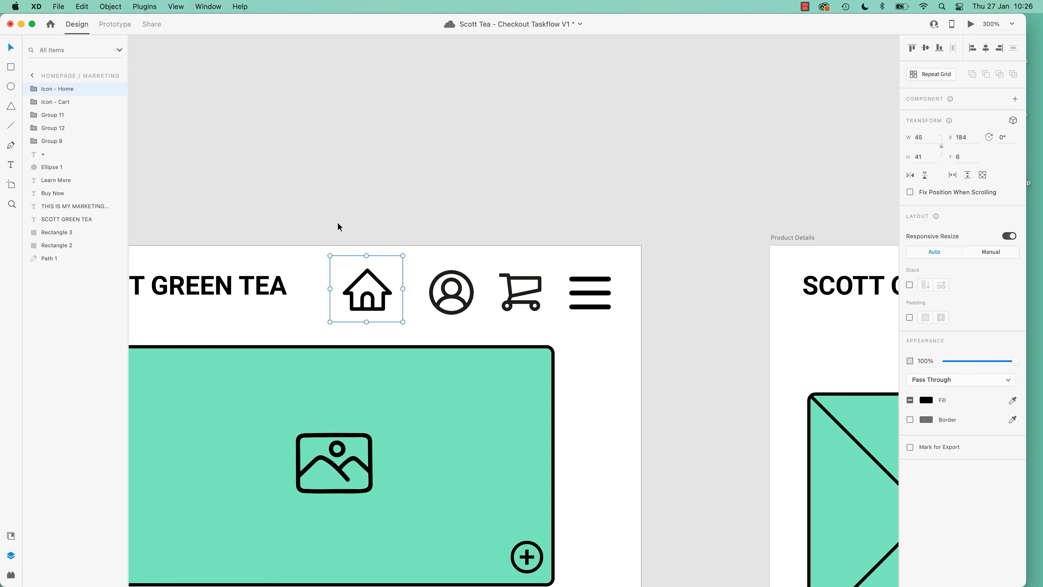
{"action": "left_click", "coordinate": [352, 226]}
Examine the font sizes of the Learn More label and the marketing message, and look over the neighbouring artboards
{"action": "scroll", "coordinate": [352, 226], "scroll_direction": "left", "scroll_amount": 5}
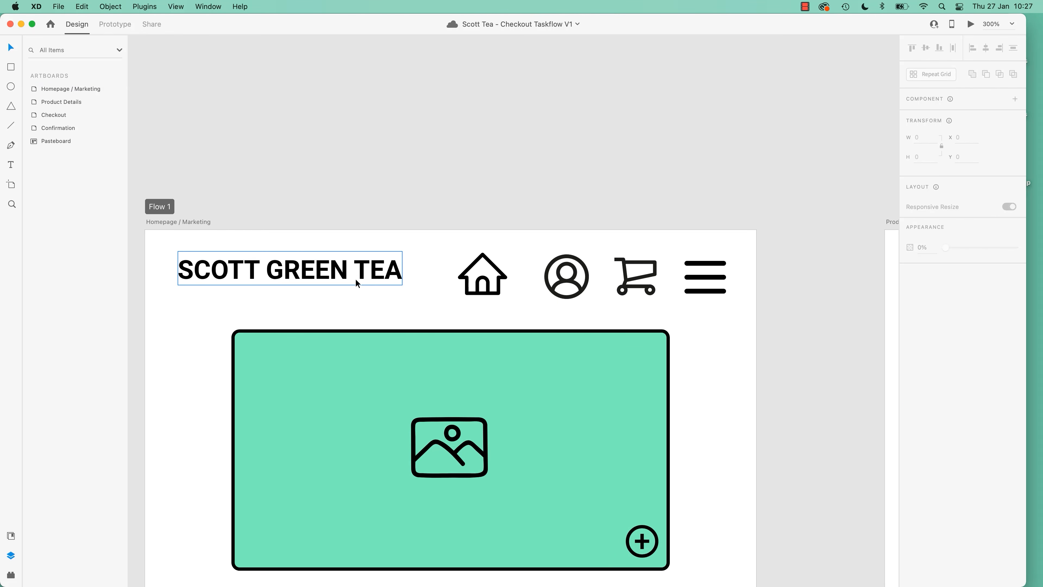
{"action": "key", "text": "super+1"}
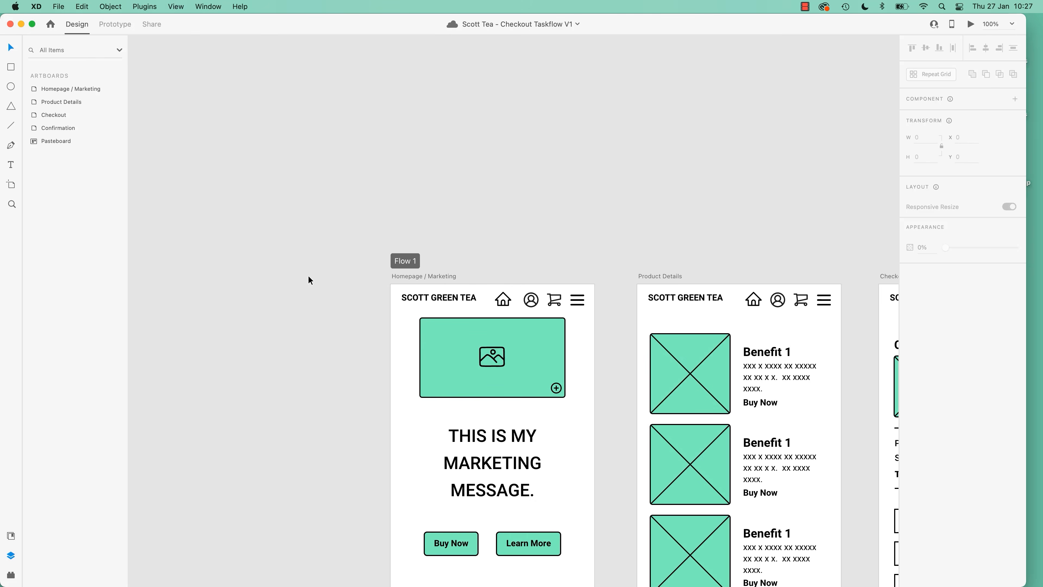
{"action": "scroll", "coordinate": [311, 205], "scroll_direction": "down", "scroll_amount": 5}
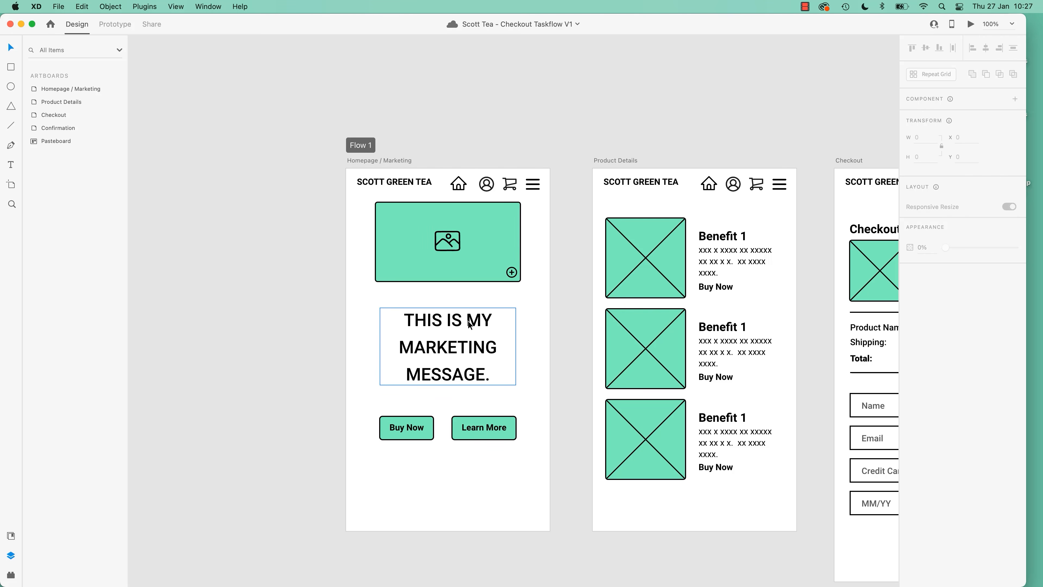
{"action": "left_click", "coordinate": [491, 429]}
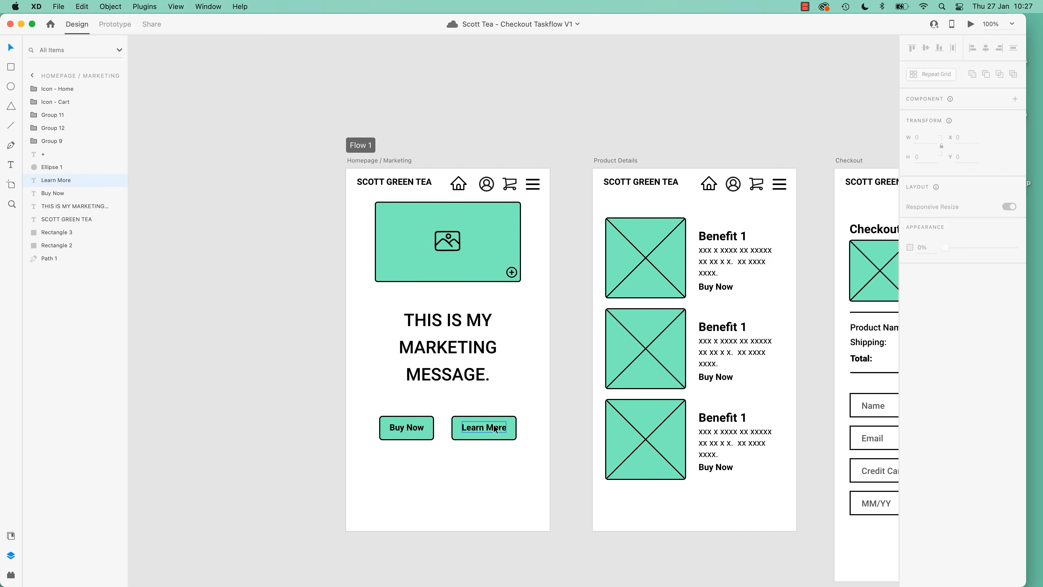
{"action": "left_click", "coordinate": [921, 313]}
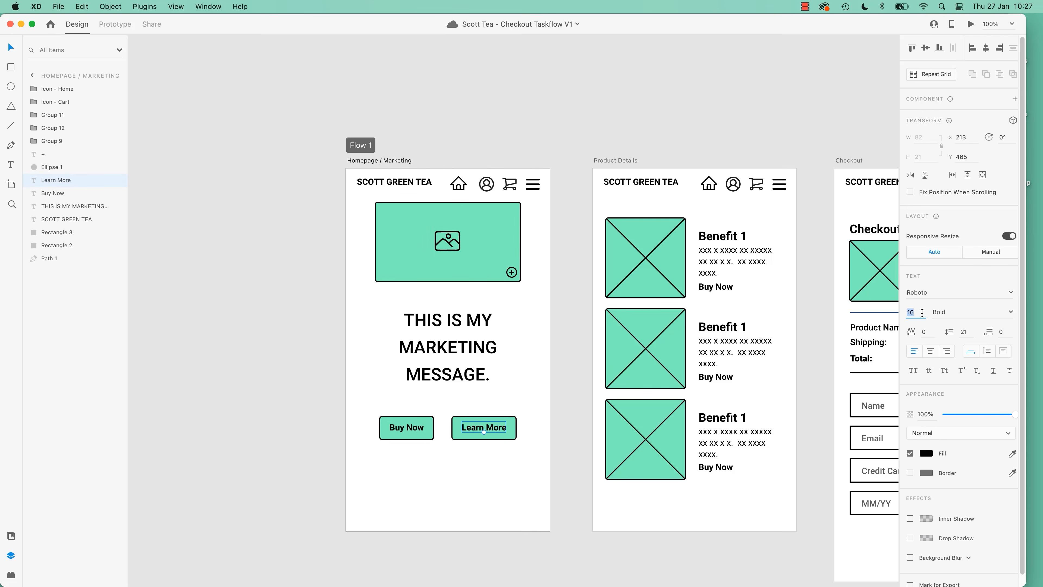
{"action": "left_click", "coordinate": [311, 371]}
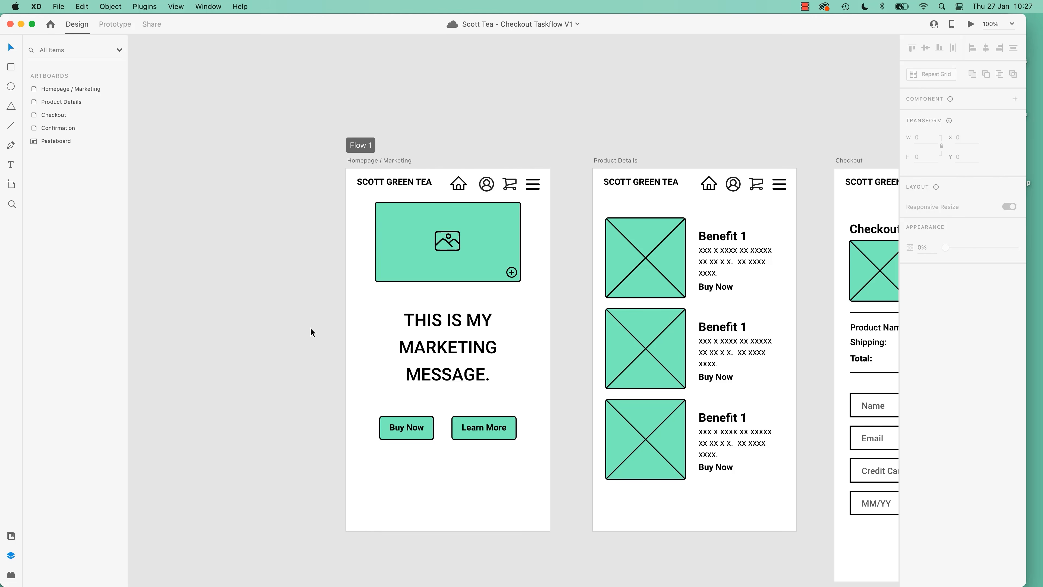
{"action": "left_click", "coordinate": [426, 339]}
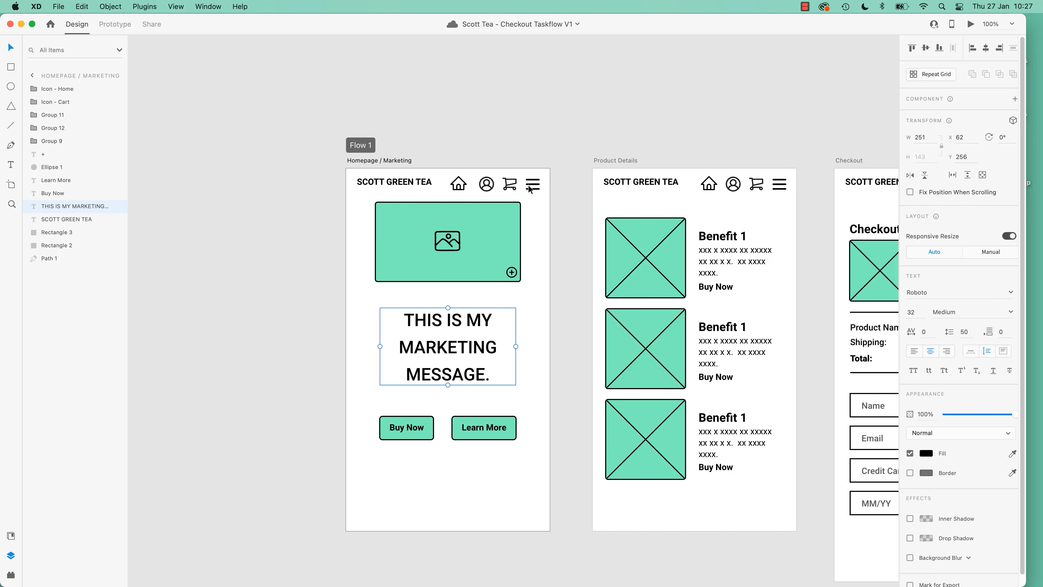
{"action": "scroll", "coordinate": [754, 232], "scroll_direction": "right", "scroll_amount": 10}
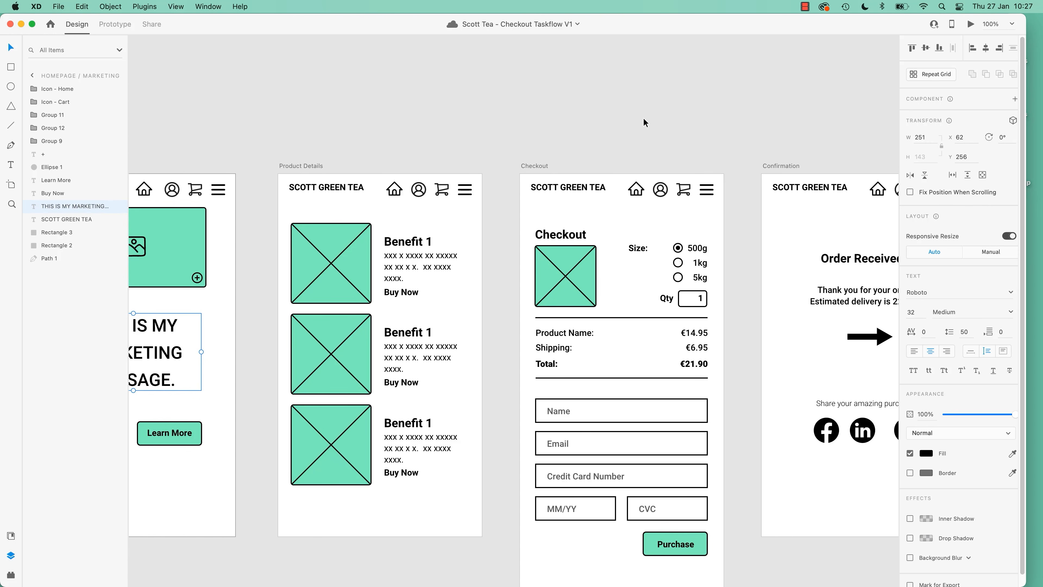
{"action": "left_click_drag", "start_coordinate": [369, 133], "coordinate": [643, 110]}
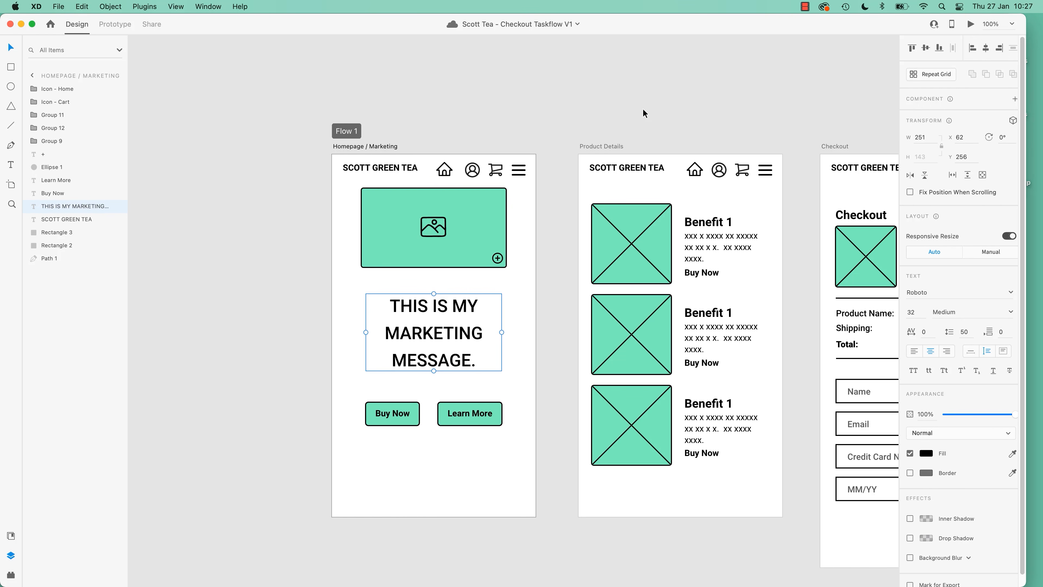
{"action": "left_click", "coordinate": [636, 106]}
Try a width of 390 on the Homepage / Marketing artboard and undo the change
{"action": "left_click", "coordinate": [392, 146]}
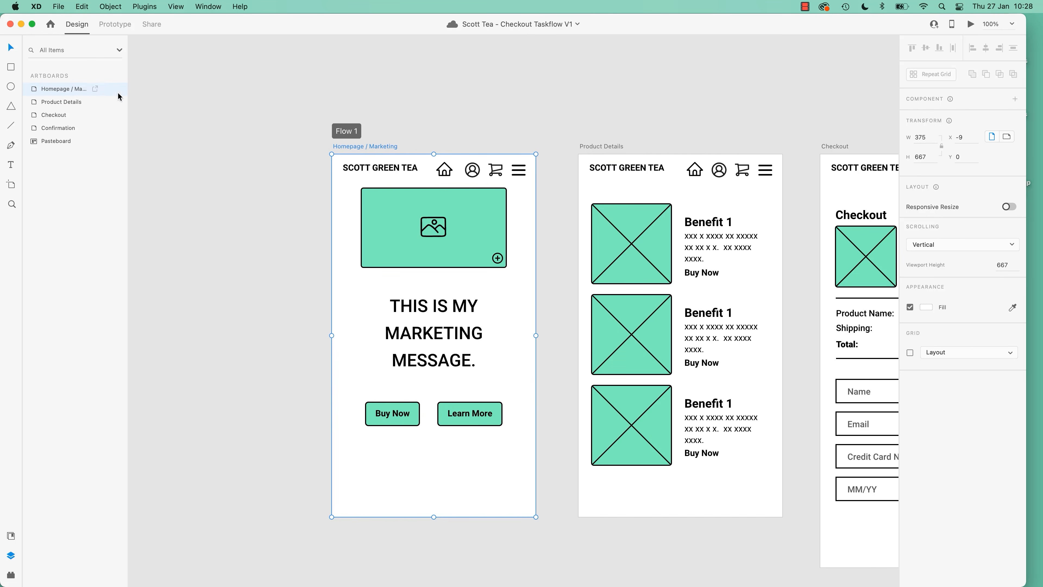
{"action": "left_click", "coordinate": [12, 185]}
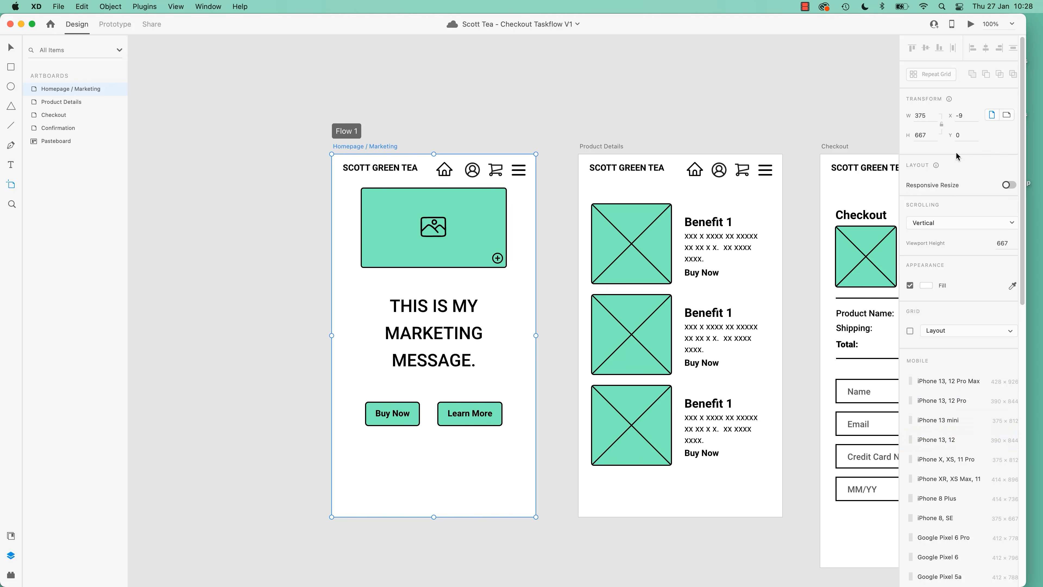
{"action": "left_click", "coordinate": [930, 115]}
{"action": "type", "text": "390"}
{"action": "key", "text": "Return"}
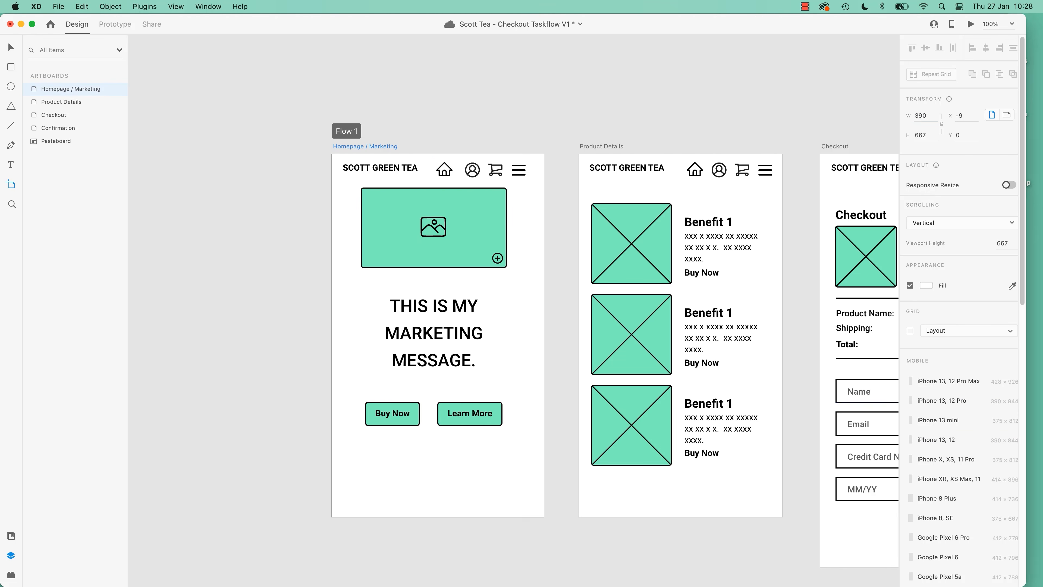
{"action": "key", "text": "super+z"}
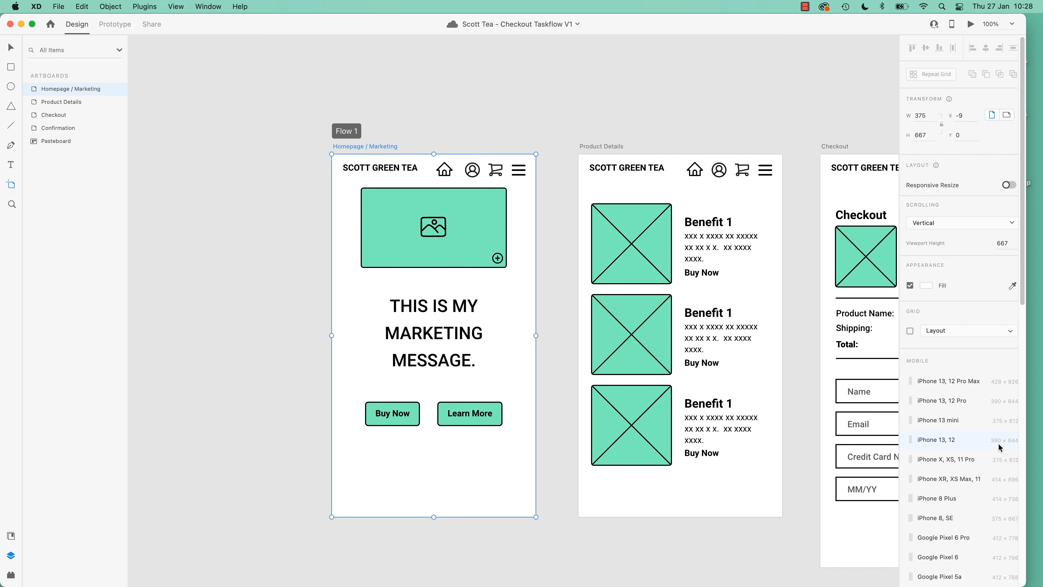
Set the Homepage / Marketing artboard's height to 844 and bring its full length into view
{"action": "left_click", "coordinate": [930, 135]}
{"action": "type", "text": "844"}
{"action": "key", "text": "Return"}
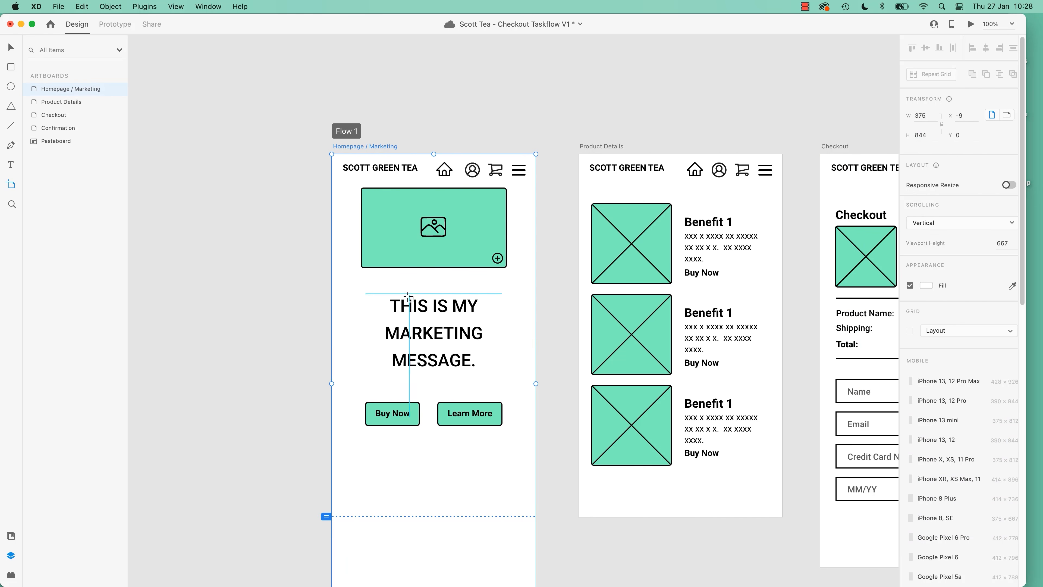
{"action": "scroll", "coordinate": [288, 360], "scroll_direction": "down", "scroll_amount": 3}
{"action": "scroll", "coordinate": [288, 360], "scroll_direction": "up", "scroll_amount": 1}
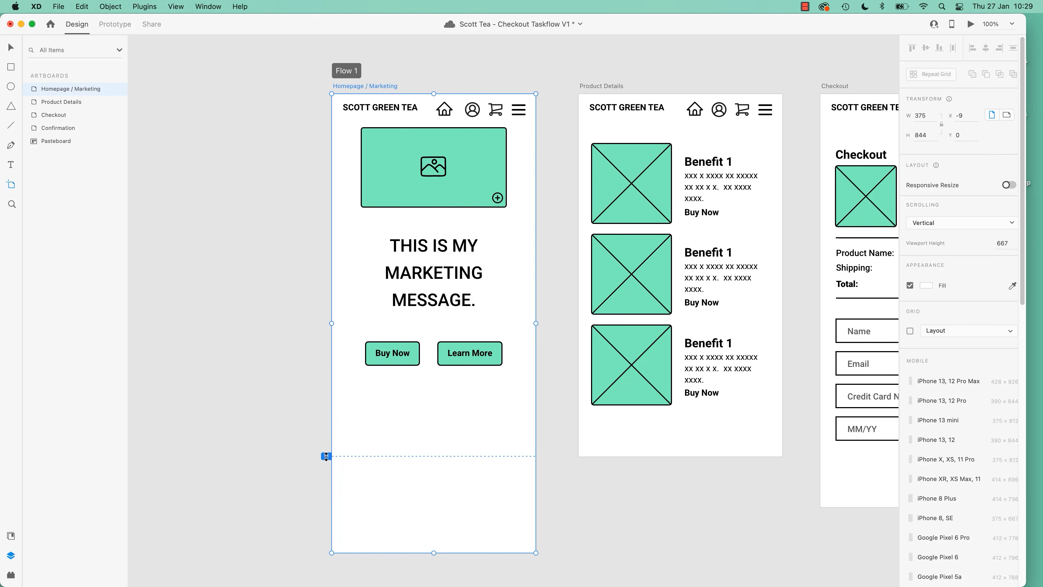
Try a viewport height of 844 on the Homepage / Marketing artboard and undo the viewport changes
{"action": "mouse_move", "coordinate": [325, 456]}
{"action": "left_mouse_down"}
{"action": "mouse_move", "coordinate": [326, 547]}
{"action": "mouse_move", "coordinate": [325, 520]}
{"action": "left_mouse_up"}
{"action": "left_click", "coordinate": [1008, 242]}
{"action": "type", "text": "844"}
{"action": "key", "text": "Return"}
{"action": "key", "text": "super+z"}
{"action": "key", "text": "super+z"}
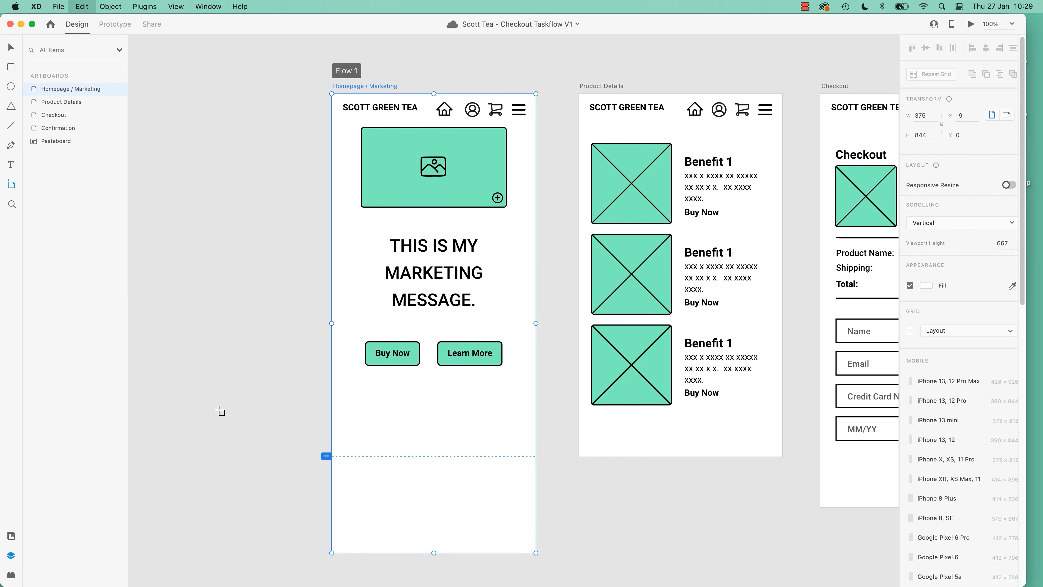
Undo the Homepage / Marketing artboard's height change and deselect the artboard
{"action": "key", "text": "super+z"}
{"action": "left_click", "coordinate": [16, 48]}
{"action": "left_click", "coordinate": [242, 179]}
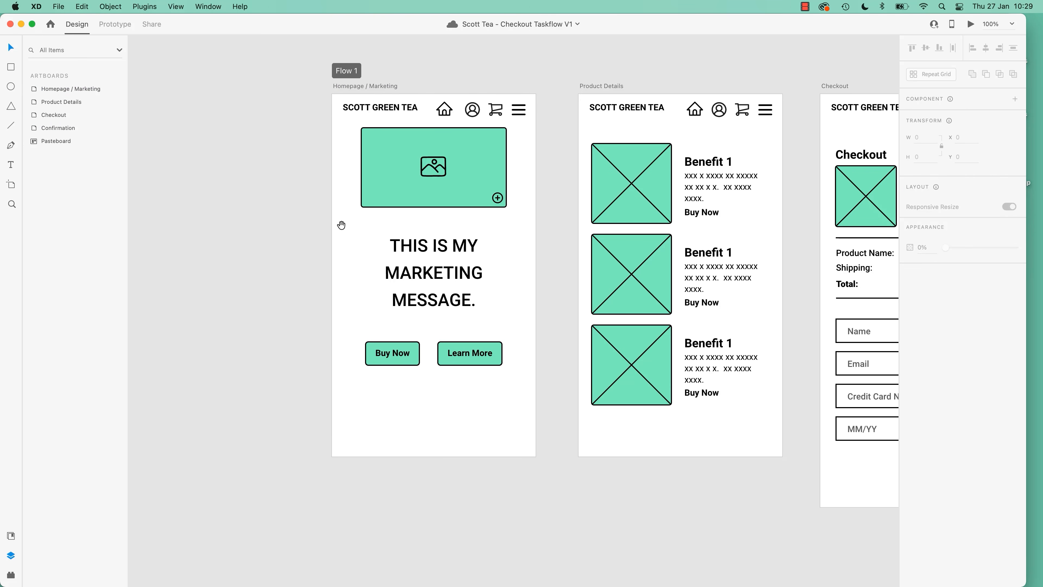
{"action": "scroll", "coordinate": [343, 225], "scroll_direction": "right", "scroll_amount": 4}
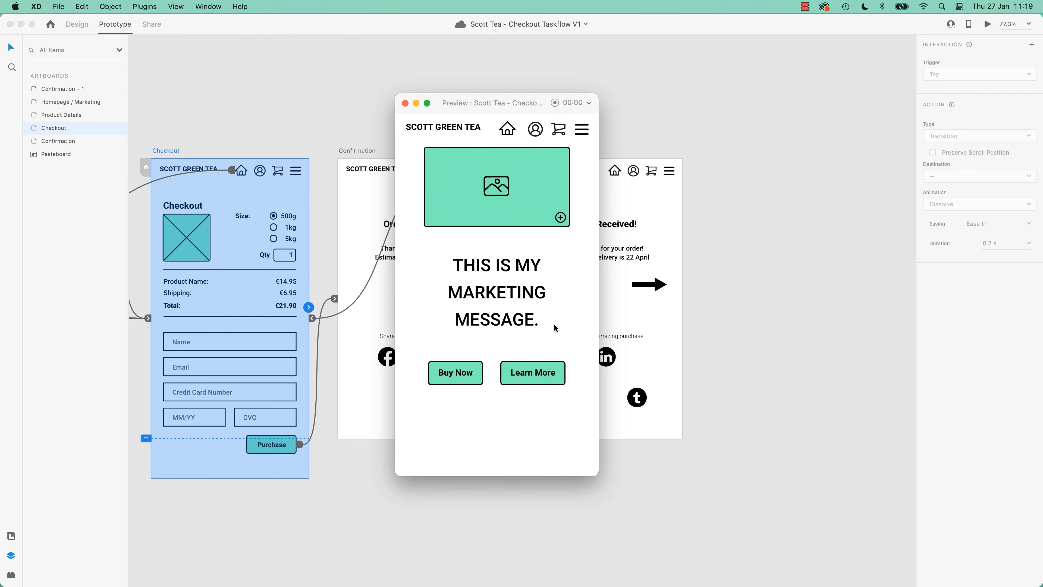
Run through the prototype preview from the homepage across to Product Details, open the Checkout from the cart icon and submit the purchase
{"action": "scroll", "coordinate": [542, 376], "scroll_direction": "right", "scroll_amount": 3}
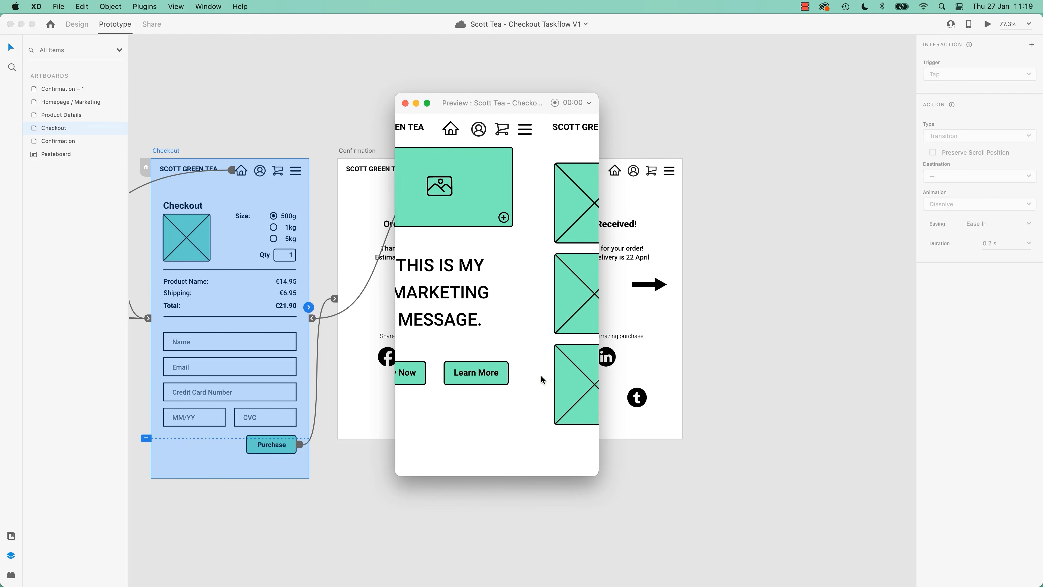
{"action": "scroll", "coordinate": [541, 380], "scroll_direction": "right", "scroll_amount": 10}
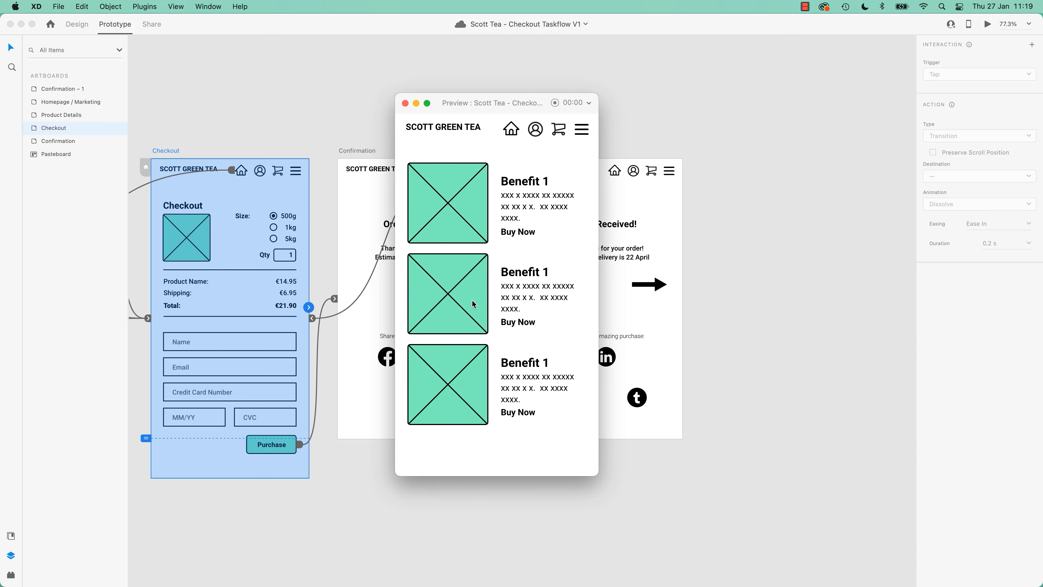
{"action": "left_click", "coordinate": [560, 133]}
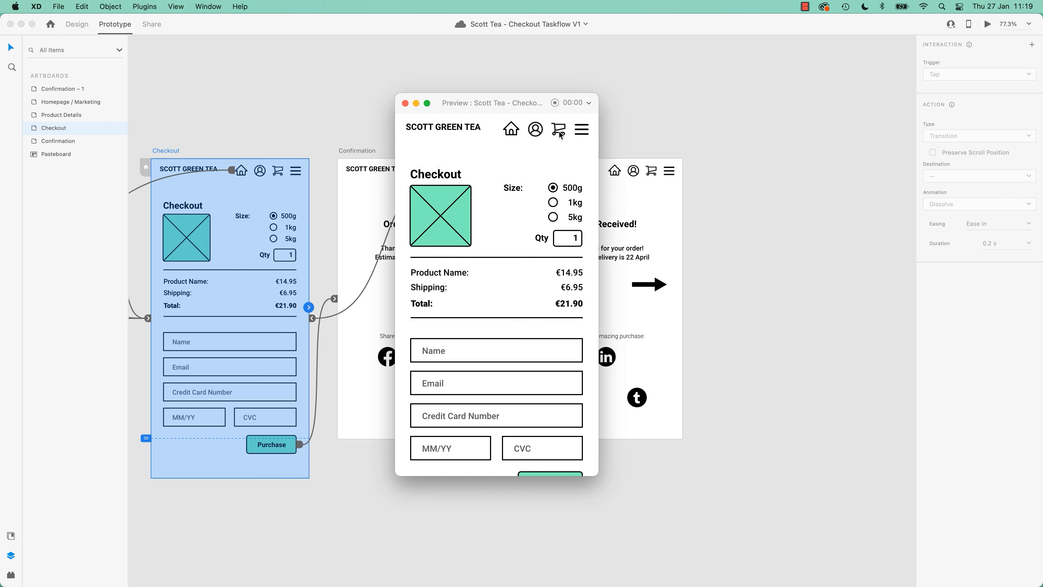
{"action": "scroll", "coordinate": [491, 378], "scroll_direction": "down", "scroll_amount": 3}
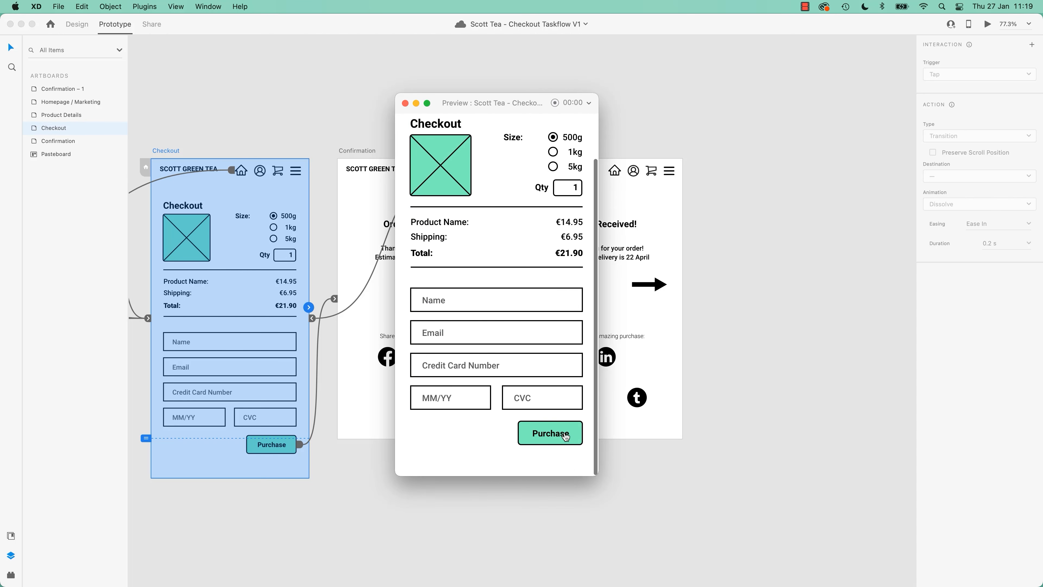
{"action": "left_click", "coordinate": [566, 436]}
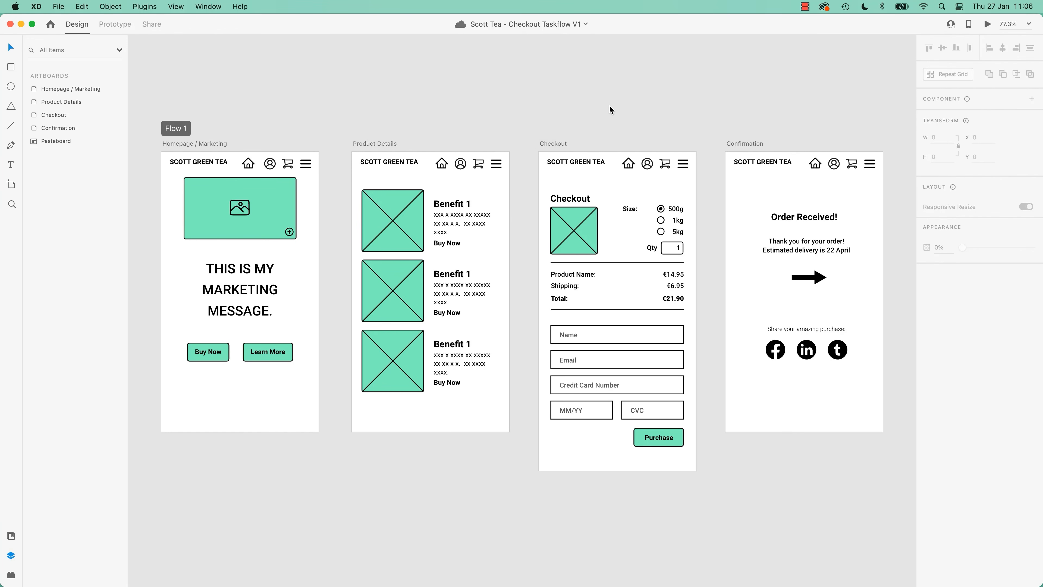
Move the arrow's line and arrowhead together horizontally towards the Confirmation artboard's left edge, to X 36.04
{"action": "left_click_drag", "start_coordinate": [780, 108], "coordinate": [446, 125]}
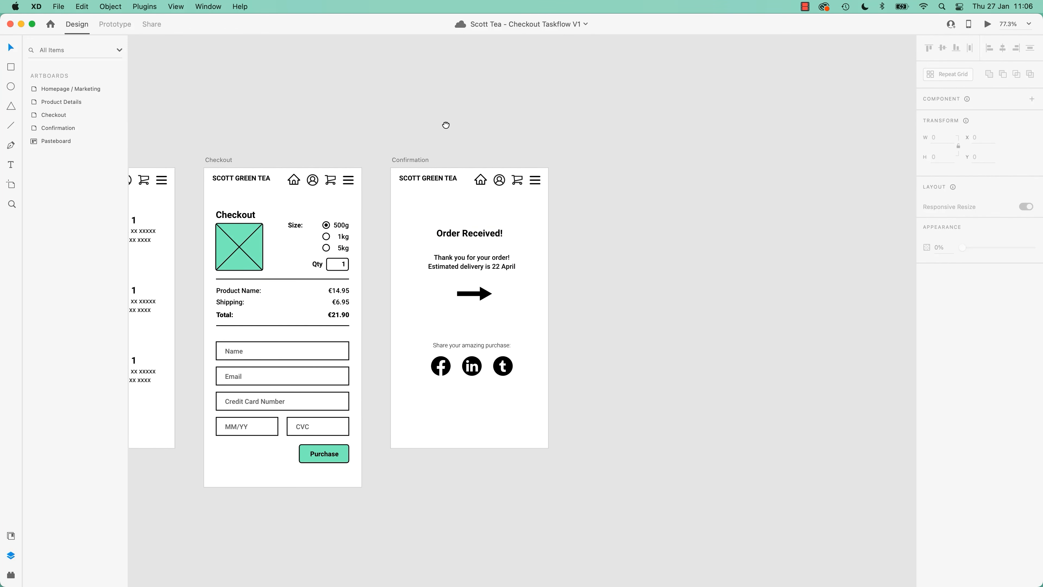
{"action": "left_click", "coordinate": [410, 161]}
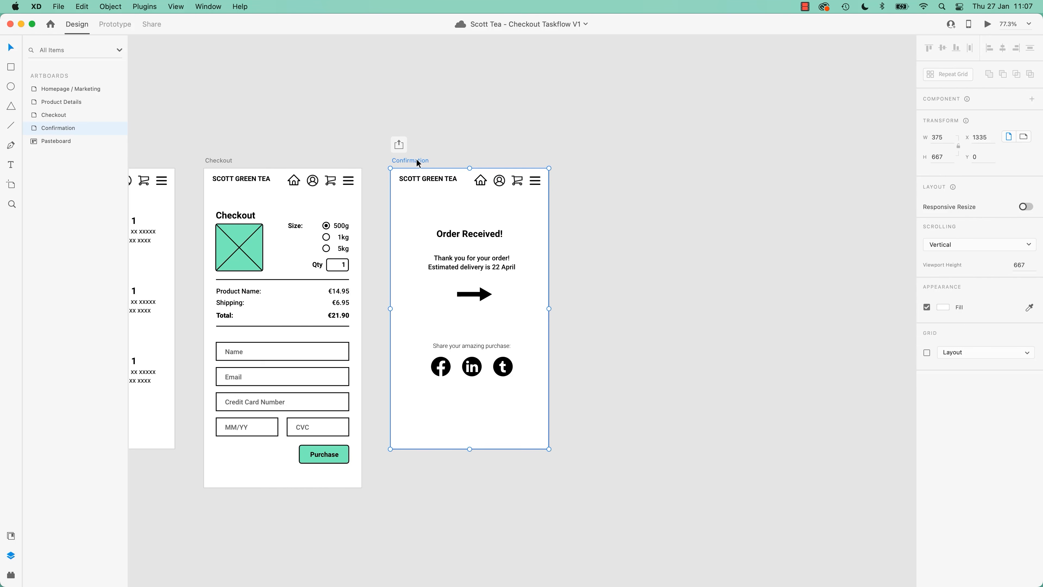
{"action": "left_click", "coordinate": [487, 295]}
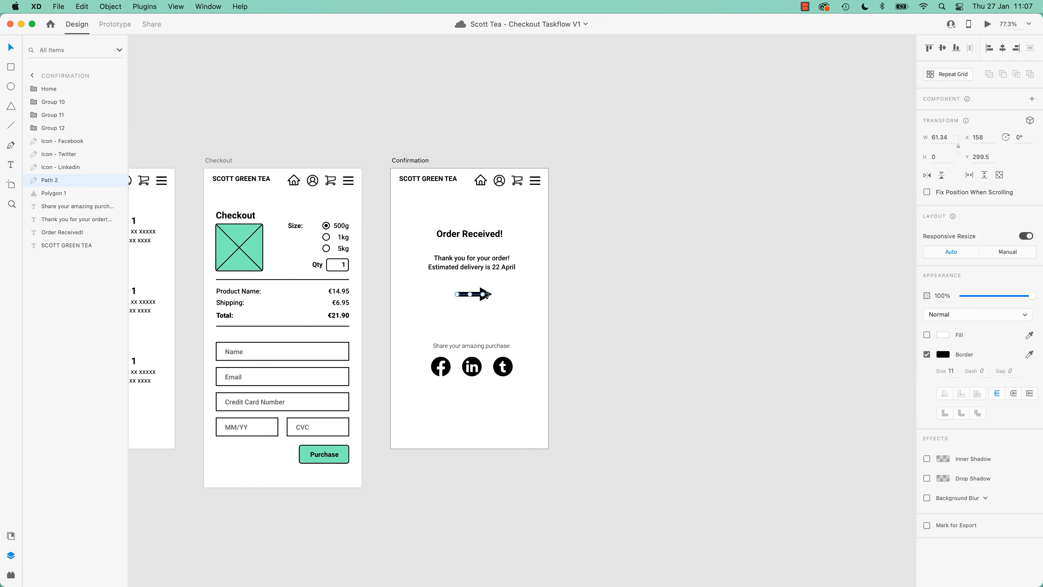
{"action": "left_click", "coordinate": [491, 296], "text": "shift"}
{"action": "left_click_drag", "start_coordinate": [491, 295], "coordinate": [434, 299]}
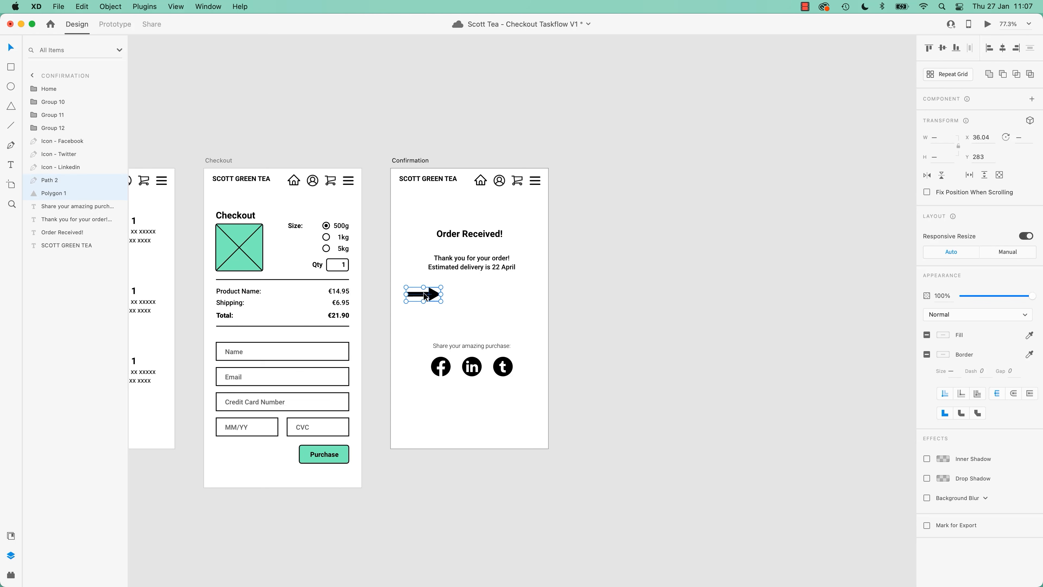
Duplicate the Confirmation artboard beside the original and keep the copy's default name
{"action": "left_click", "coordinate": [420, 163]}
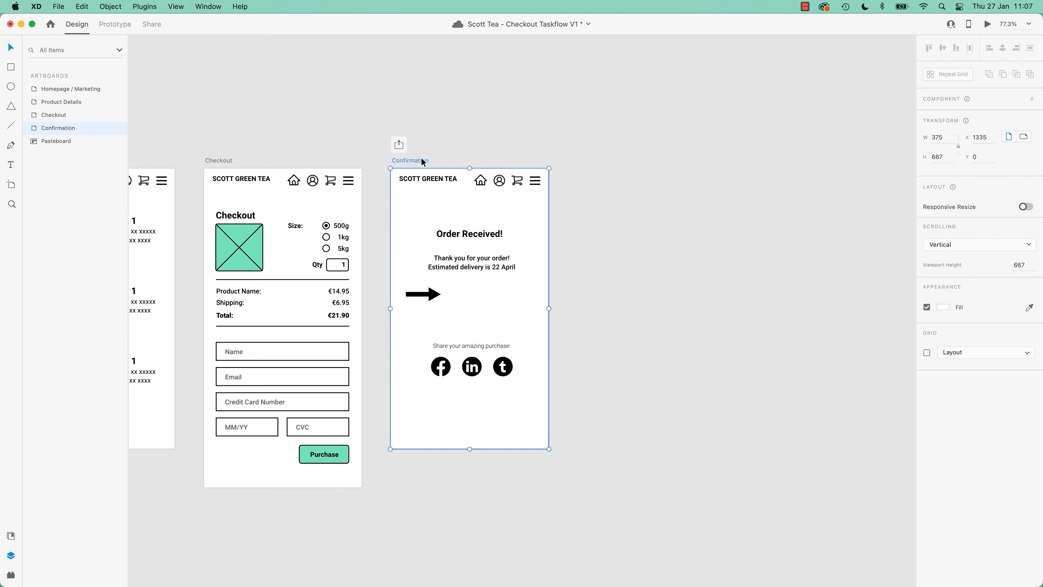
{"action": "right_click", "coordinate": [422, 161]}
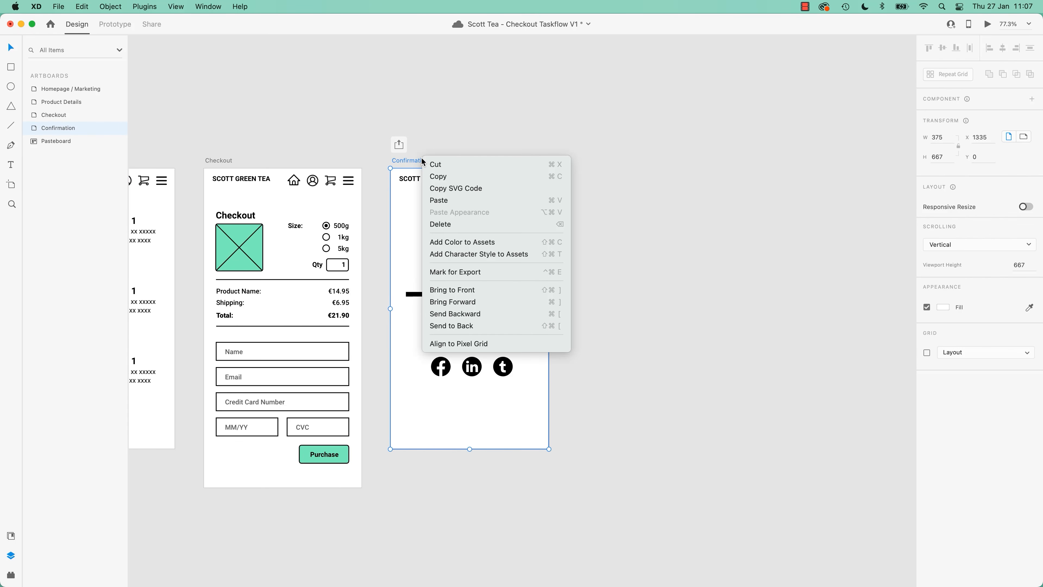
{"action": "left_click", "coordinate": [473, 133]}
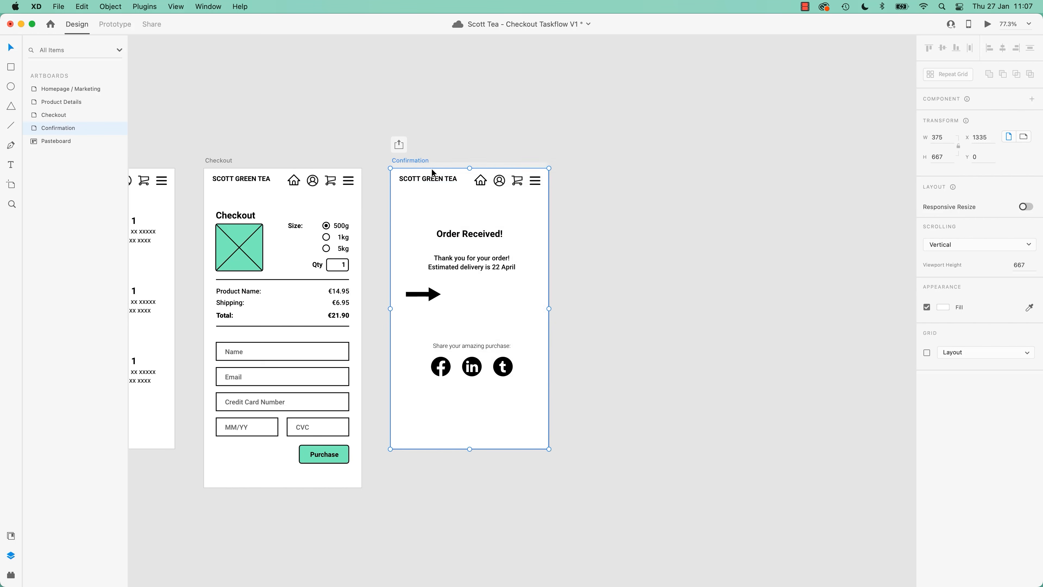
{"action": "key", "text": "super+c"}
{"action": "key", "text": "super+v"}
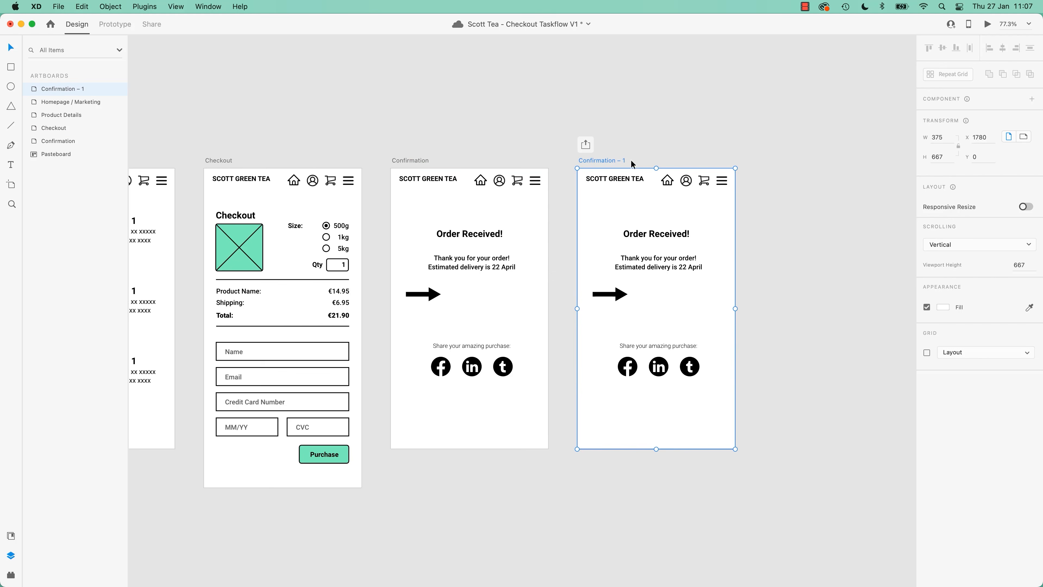
{"action": "double_click", "coordinate": [606, 160]}
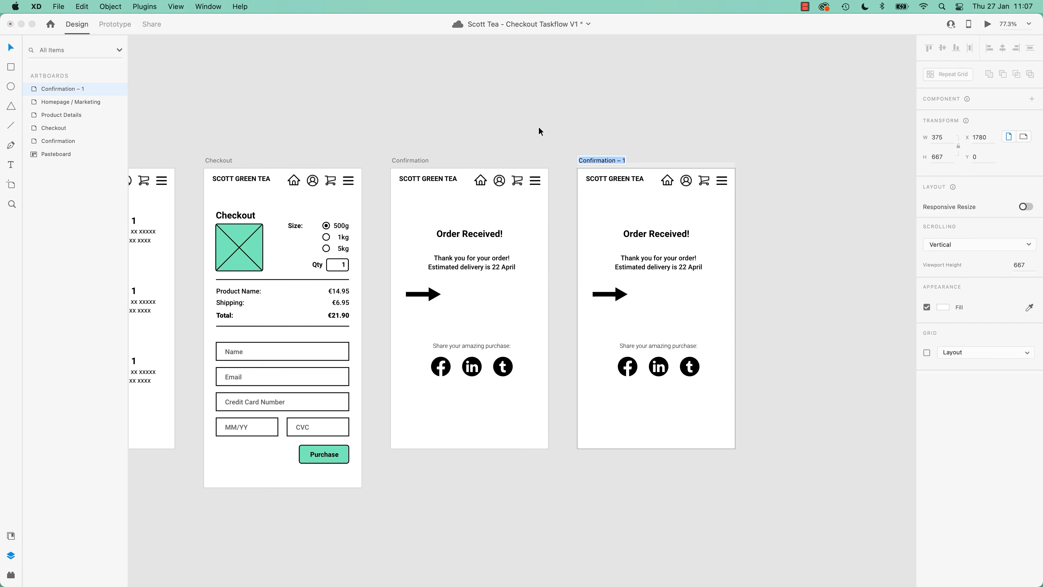
{"action": "left_click", "coordinate": [498, 104]}
{"action": "left_click", "coordinate": [498, 104]}
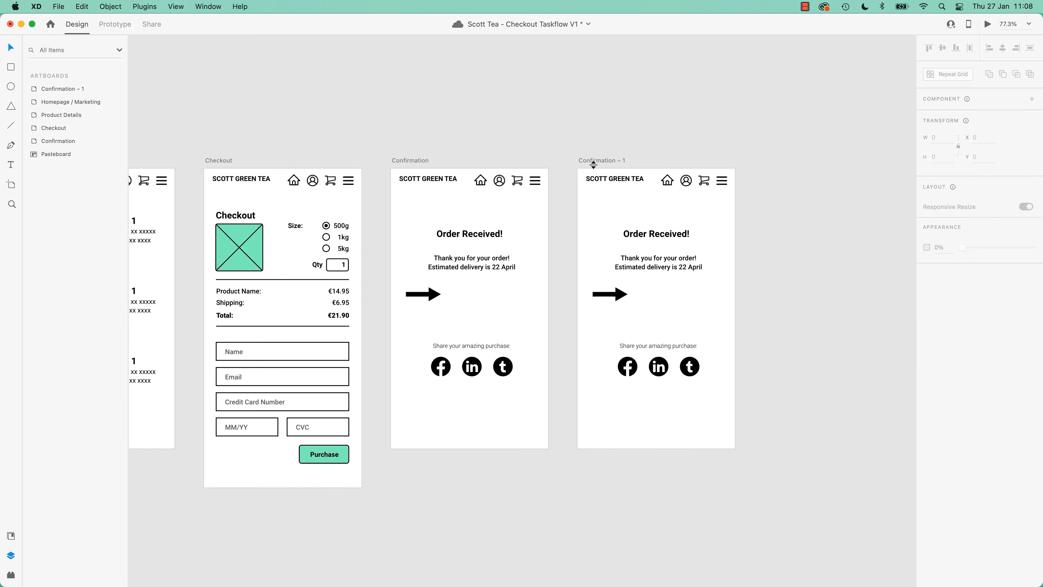
Group the arrow's line and arrowhead on the original Confirmation artboard
{"action": "left_click", "coordinate": [419, 294]}
{"action": "left_click", "coordinate": [438, 294], "text": "shift"}
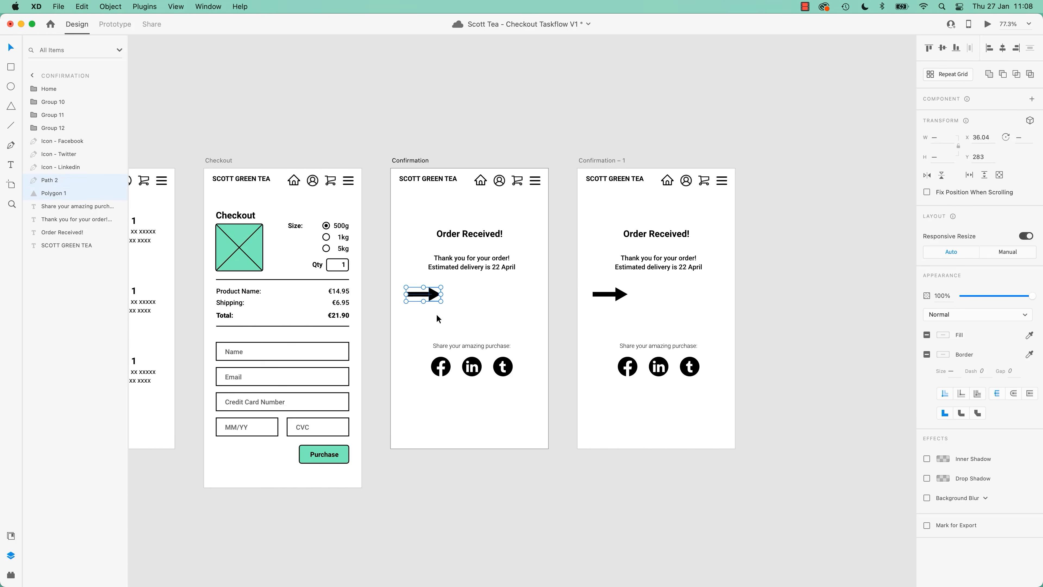
{"action": "left_click", "coordinate": [426, 293], "text": "shift"}
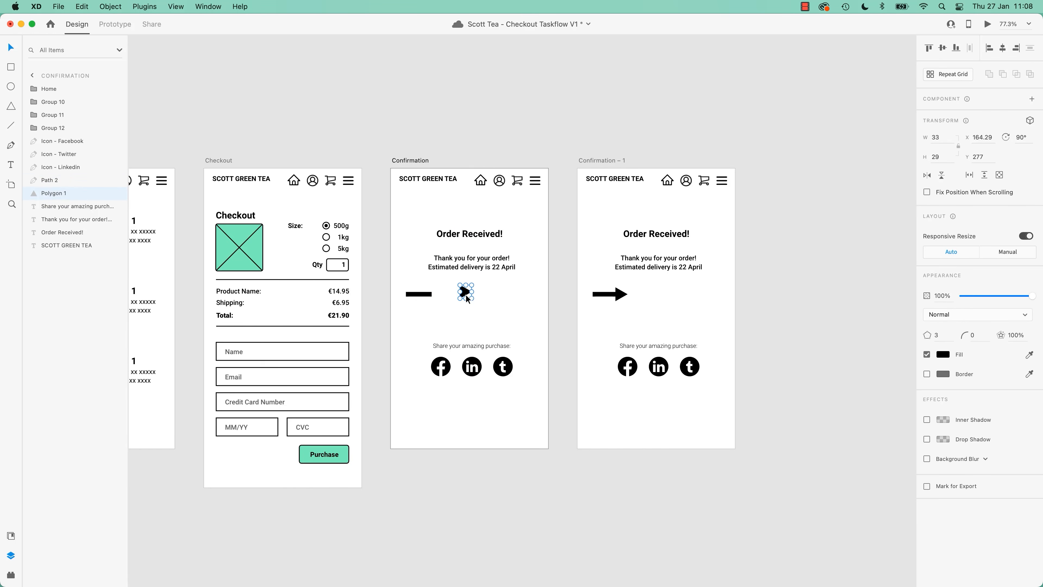
{"action": "left_click", "coordinate": [420, 294], "text": "shift"}
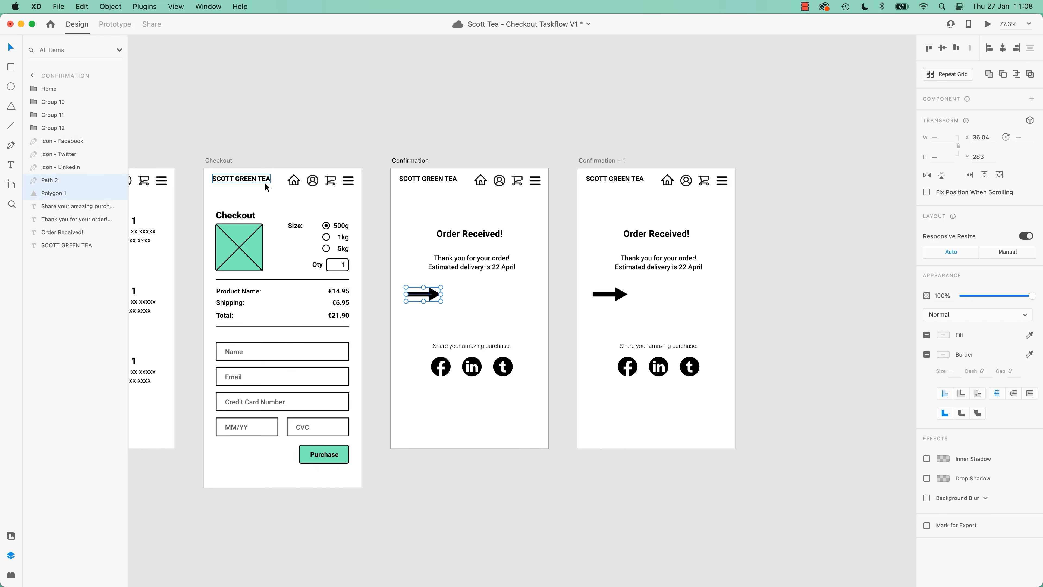
{"action": "key", "text": "super+g"}
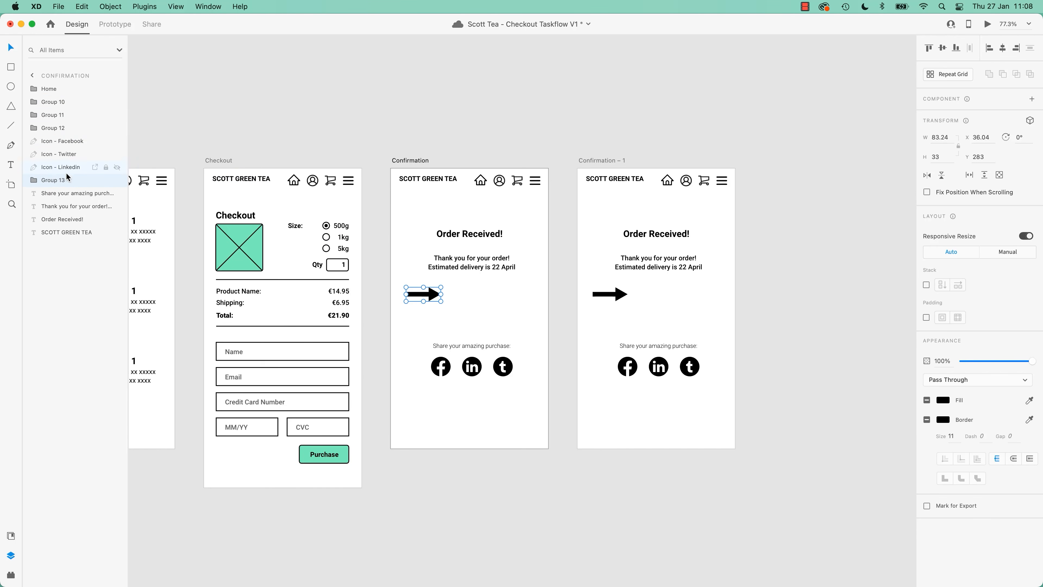
Group the arrow's line and arrowhead on the Confirmation – 1 artboard
{"action": "left_click", "coordinate": [622, 293]}
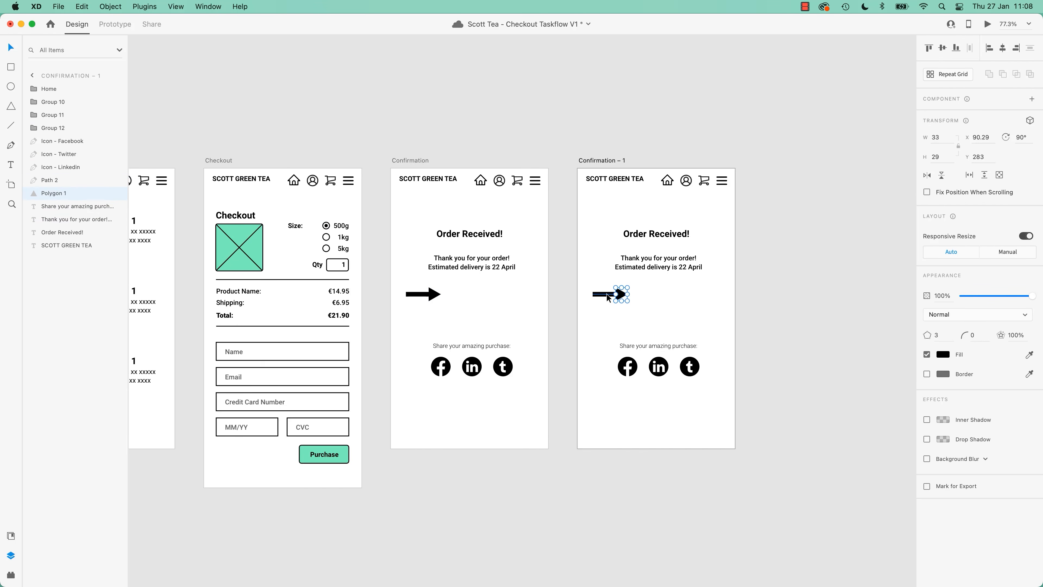
{"action": "left_click", "coordinate": [598, 294]}
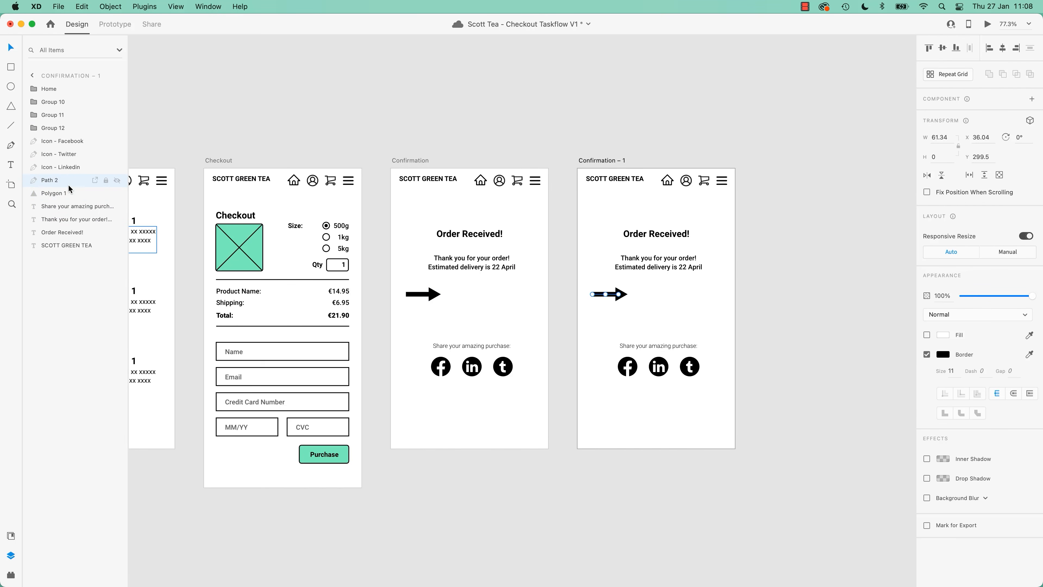
{"action": "left_click", "coordinate": [430, 292]}
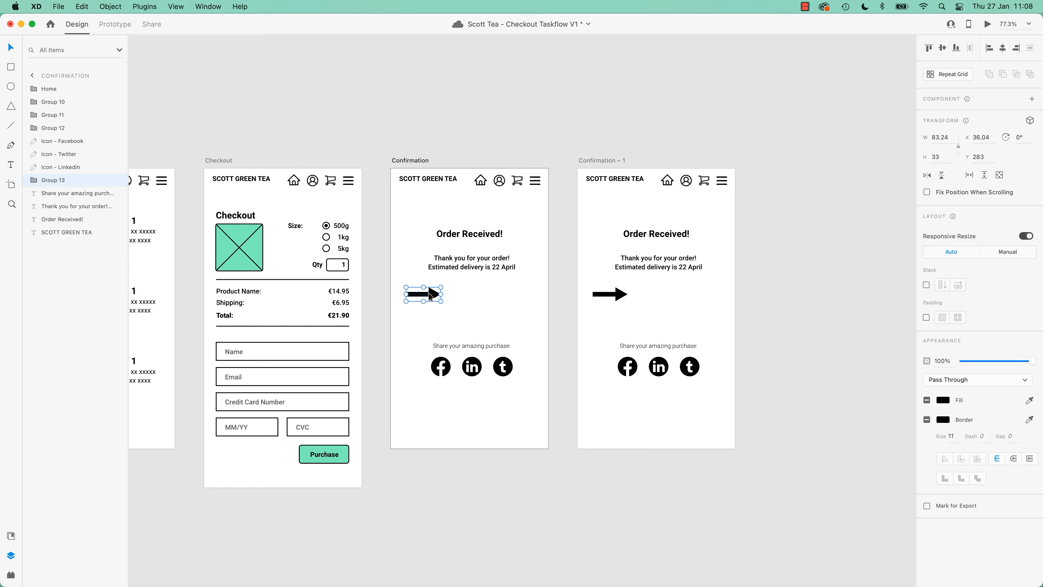
{"action": "left_click", "coordinate": [616, 294]}
{"action": "left_click", "coordinate": [625, 294], "text": "shift"}
{"action": "key", "text": "super+g"}
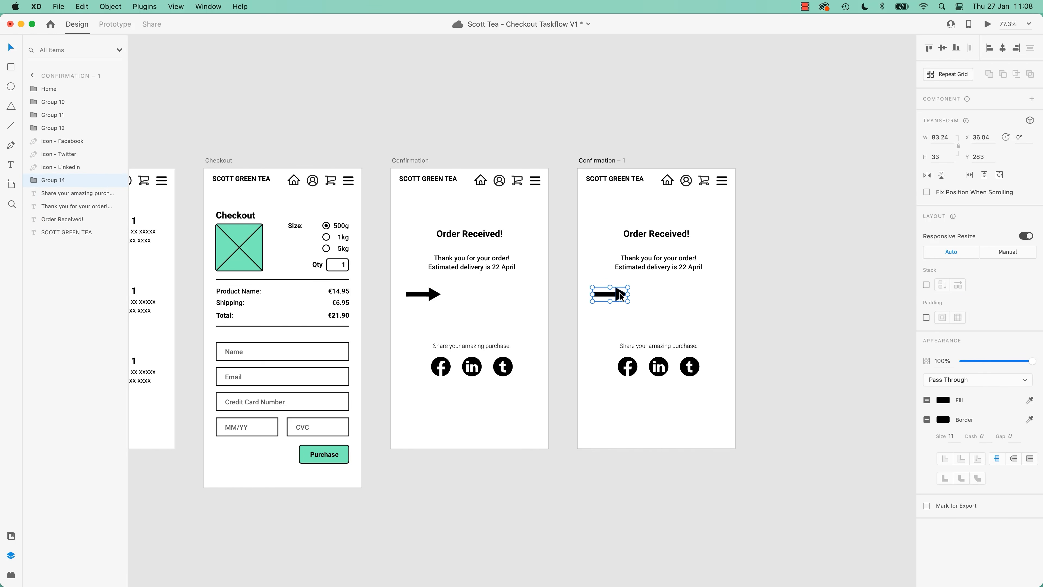
Rename the arrow group on Confirmation – 1 as Group 13 to match the original artboard's arrow group
{"action": "left_click", "coordinate": [423, 294]}
{"action": "left_click", "coordinate": [618, 295]}
{"action": "double_click", "coordinate": [68, 180]}
{"action": "left_click", "coordinate": [101, 181]}
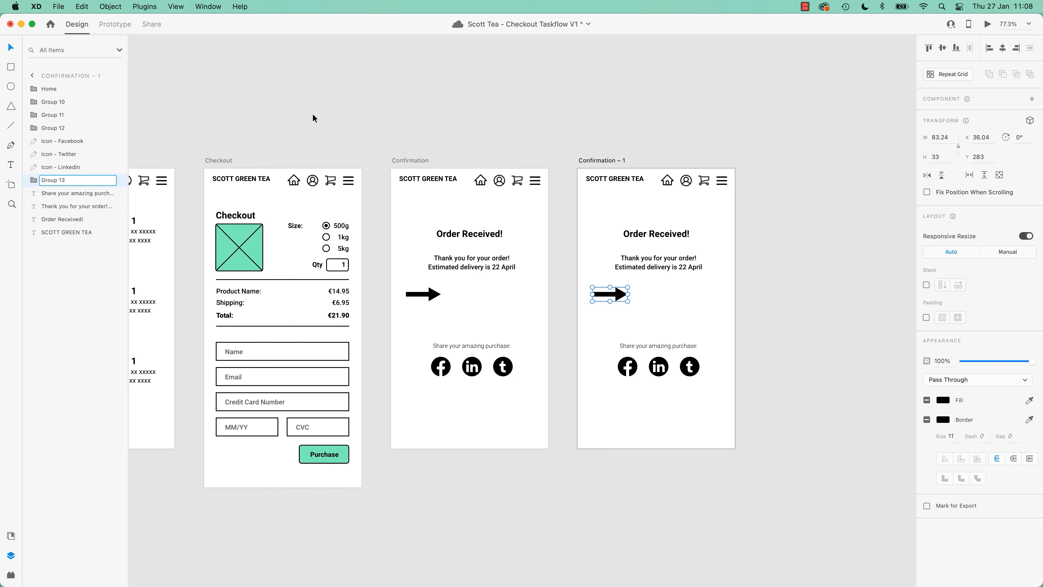
{"action": "left_click", "coordinate": [353, 136]}
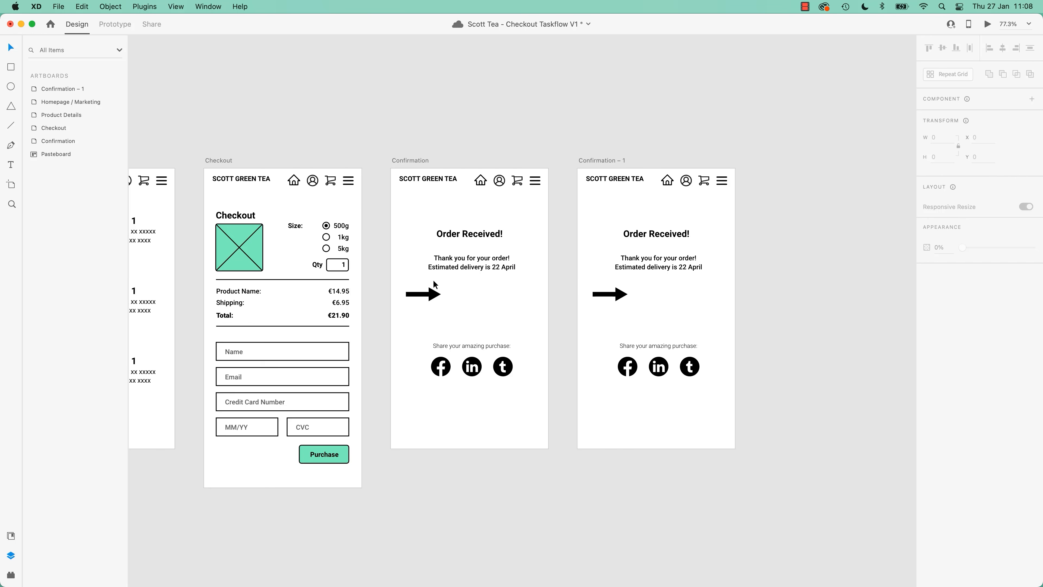
Move the arrow group on Confirmation – 1 horizontally towards the artboard's right edge, to X 255.38
{"action": "left_click", "coordinate": [431, 293]}
{"action": "left_click", "coordinate": [621, 293]}
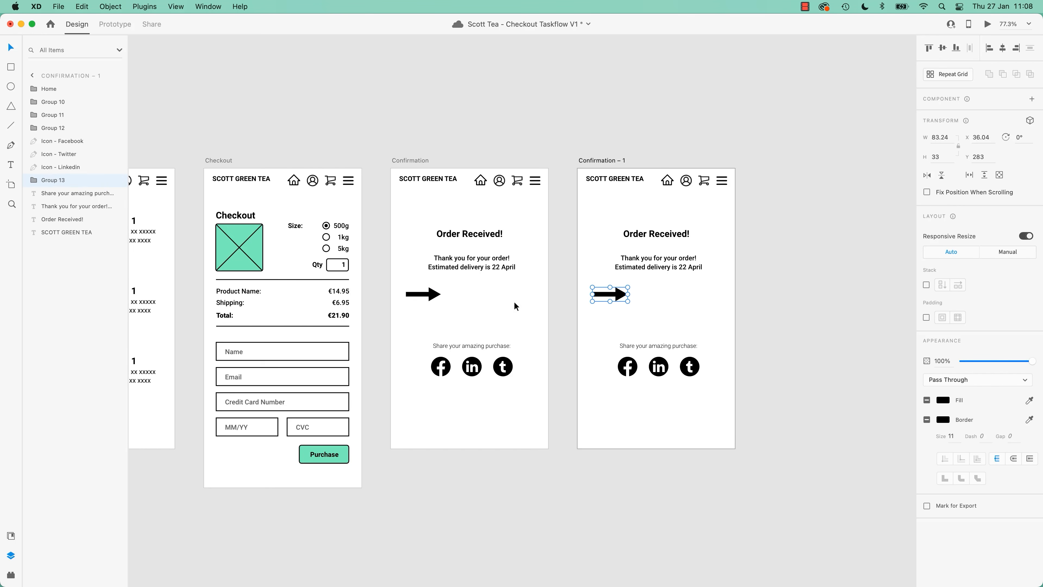
{"action": "left_click_drag", "start_coordinate": [611, 293], "coordinate": [702, 302]}
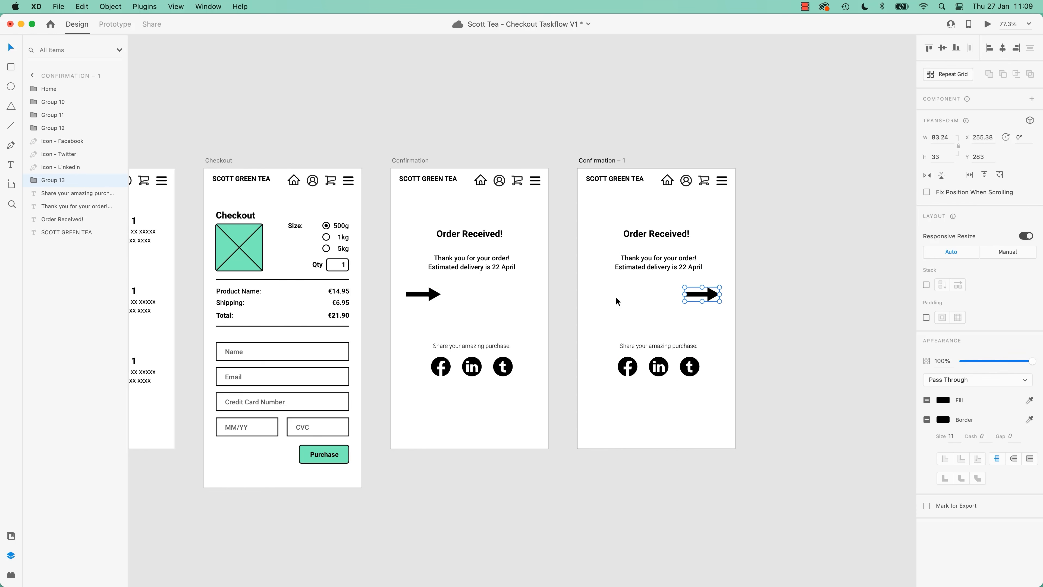
Select the arrow group on the Confirmation artboard and switch to Prototype mode
{"action": "left_click", "coordinate": [424, 158]}
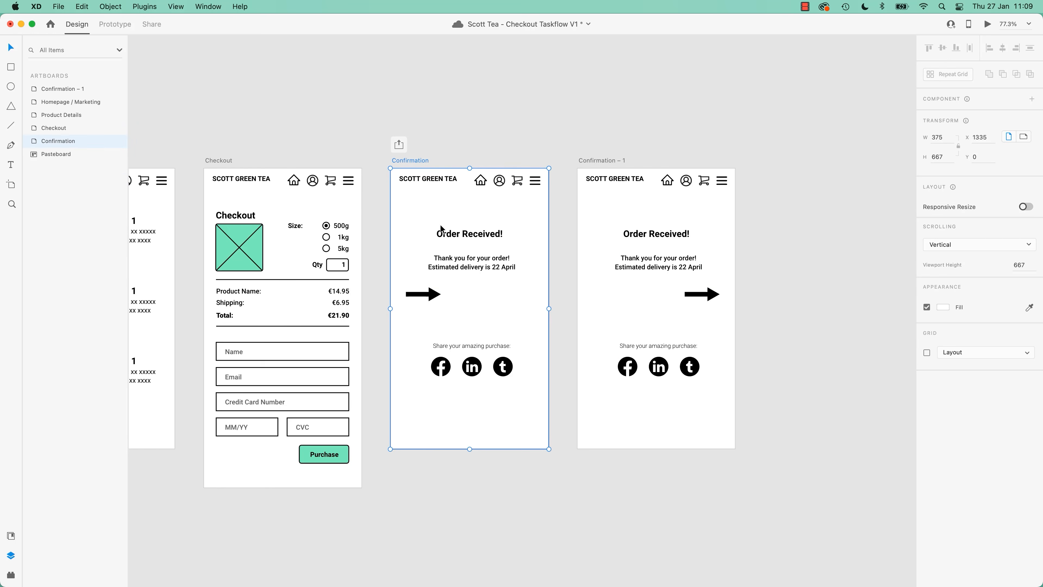
{"action": "left_click", "coordinate": [431, 292]}
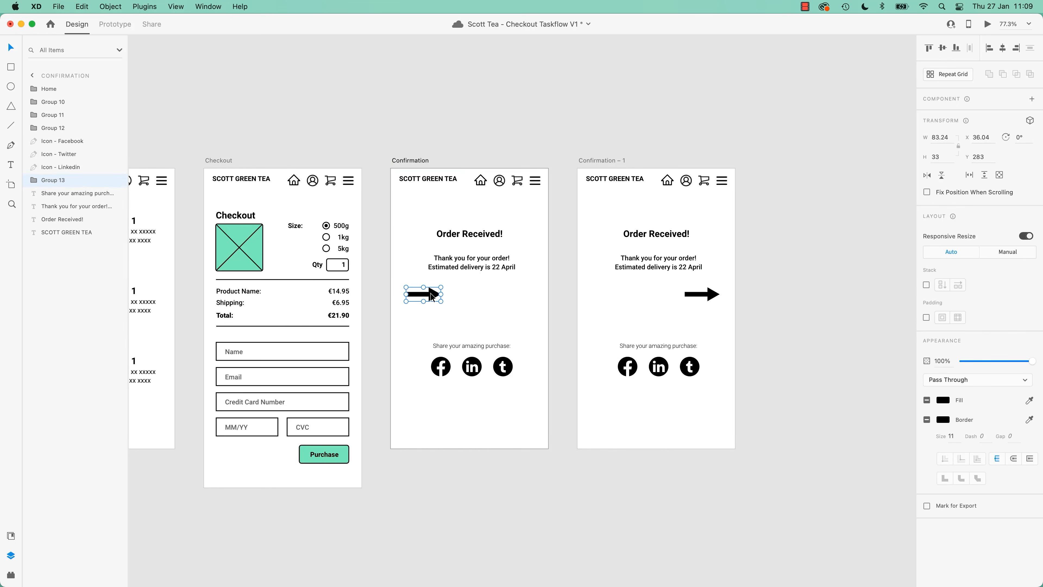
{"action": "left_click", "coordinate": [115, 25]}
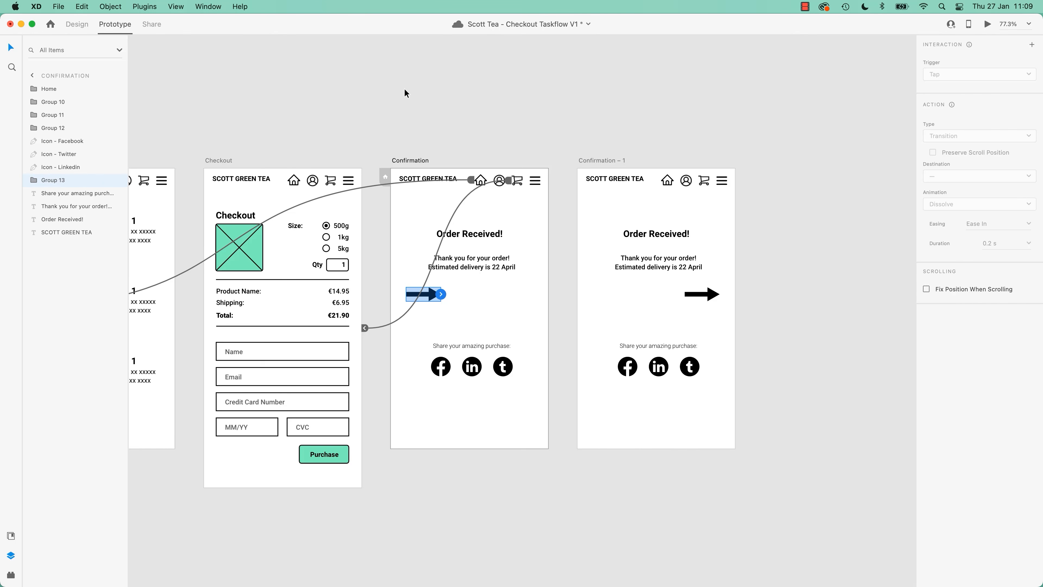
Switch back and forth between the Design, Share and Prototype modes, ending in Prototype mode
{"action": "key", "text": "alt+1"}
{"action": "key", "text": "alt+3"}
{"action": "key", "text": "alt+1"}
{"action": "key", "text": "alt+2"}
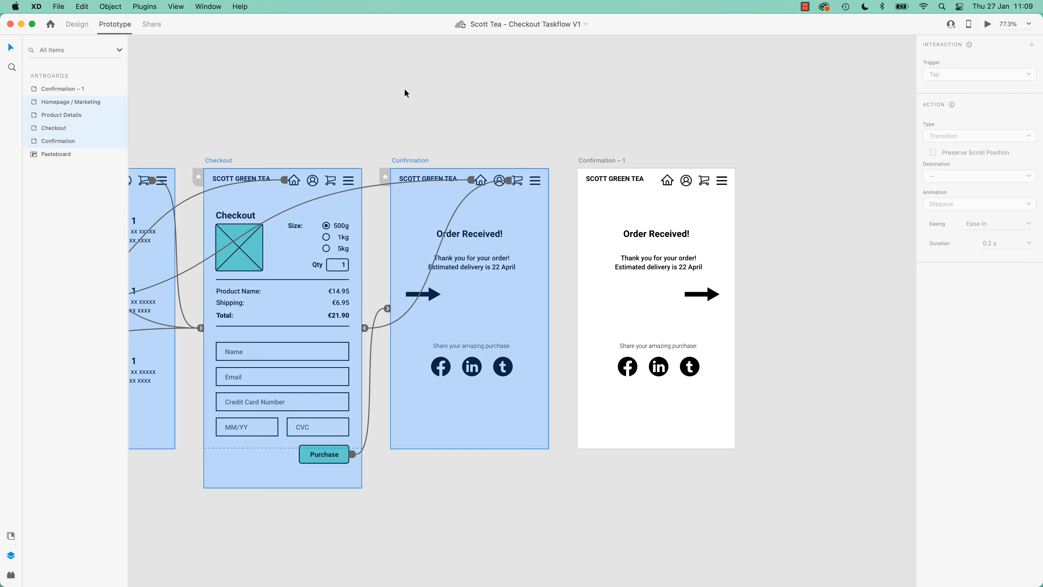
{"action": "key", "text": "alt+1"}
{"action": "key", "text": "alt+2"}
Switch to Design mode and back to Prototype mode, and select the arrow group on the Confirmation artboard
{"action": "left_click", "coordinate": [85, 25]}
{"action": "left_click", "coordinate": [118, 24]}
{"action": "left_click", "coordinate": [434, 295]}
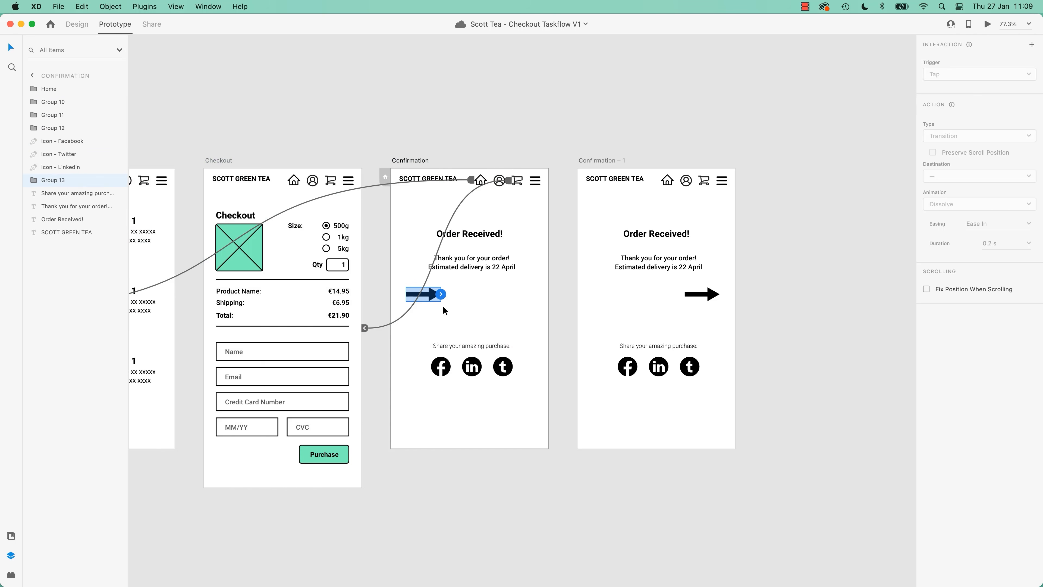
Link the arrow group on Confirmation to Confirmation – 1 on tap, trying Transition before setting the action type back to Auto-Animate
{"action": "left_click_drag", "start_coordinate": [441, 294], "coordinate": [659, 248]}
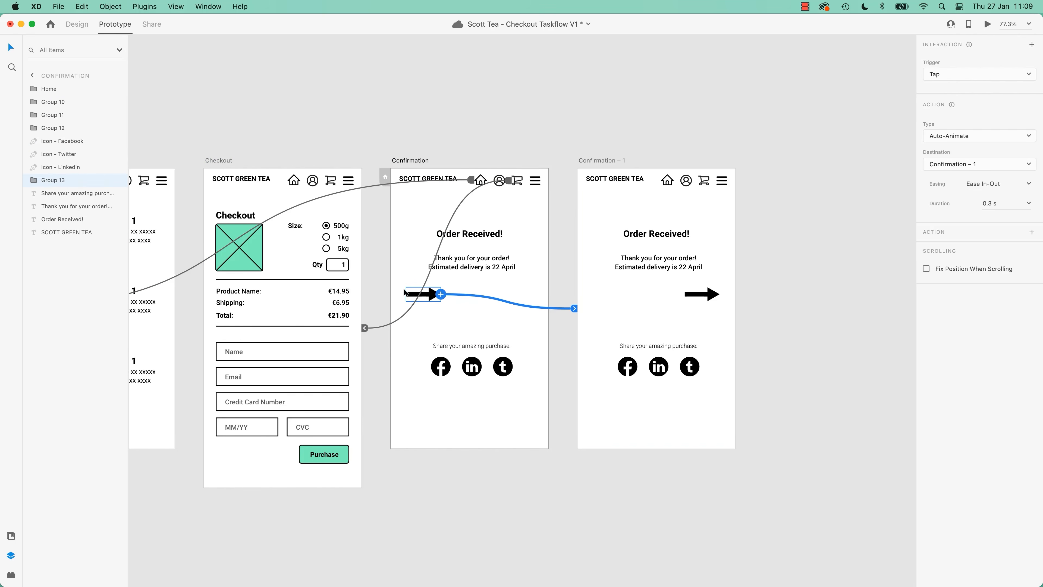
{"action": "left_click", "coordinate": [959, 137]}
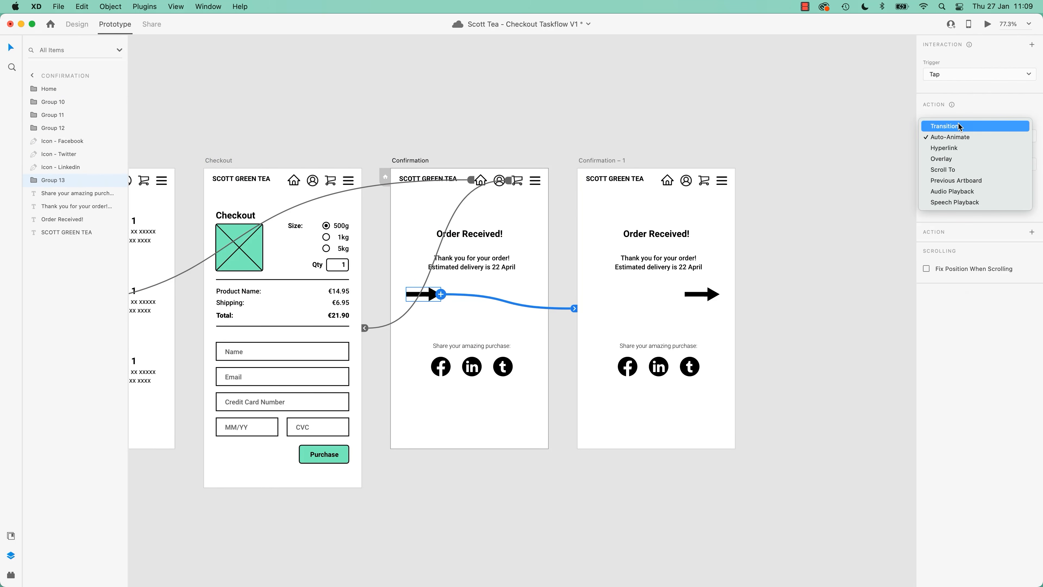
{"action": "left_click", "coordinate": [949, 131]}
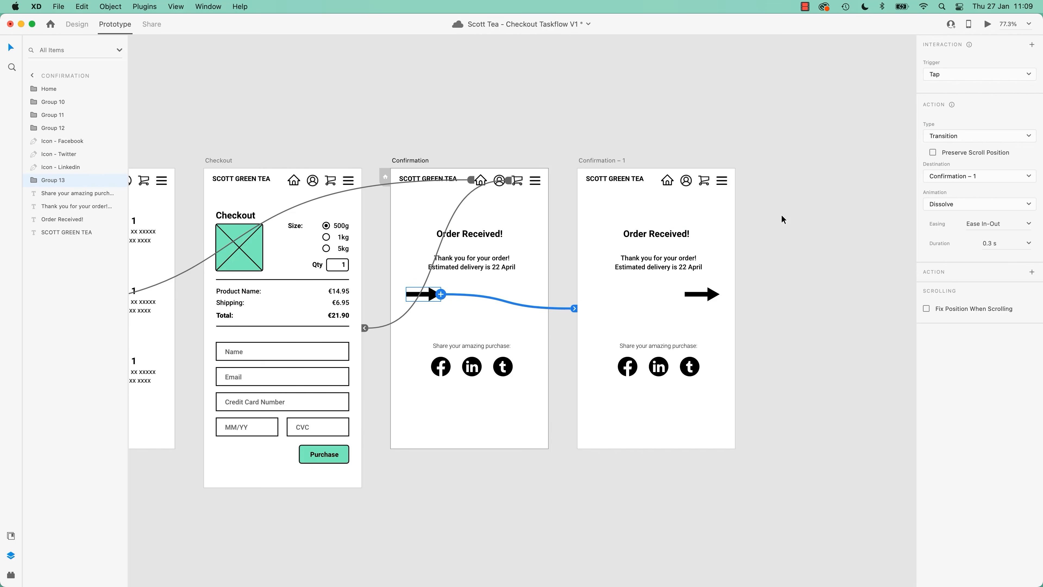
{"action": "left_click", "coordinate": [955, 136]}
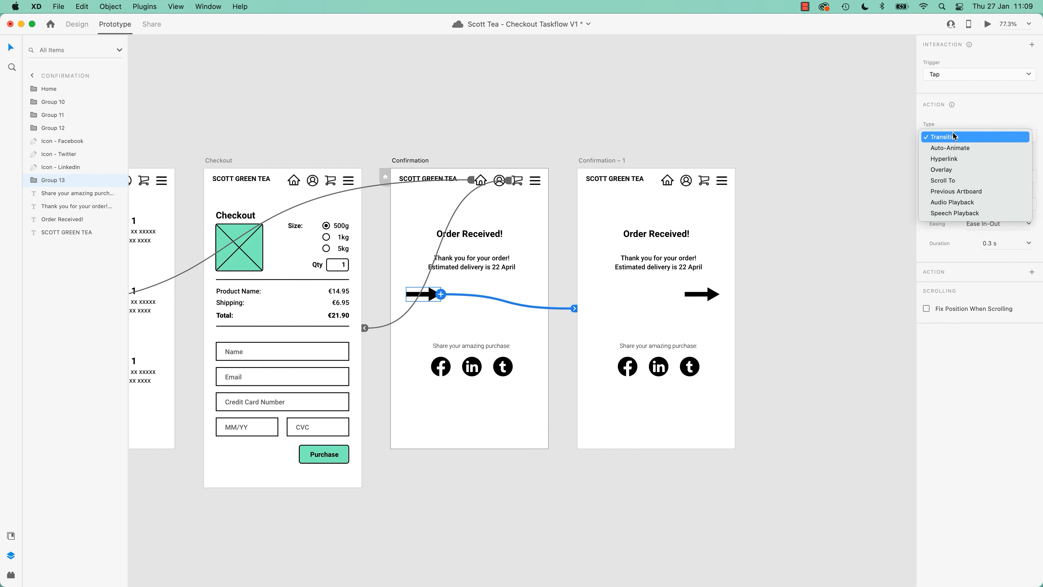
{"action": "left_click", "coordinate": [951, 150]}
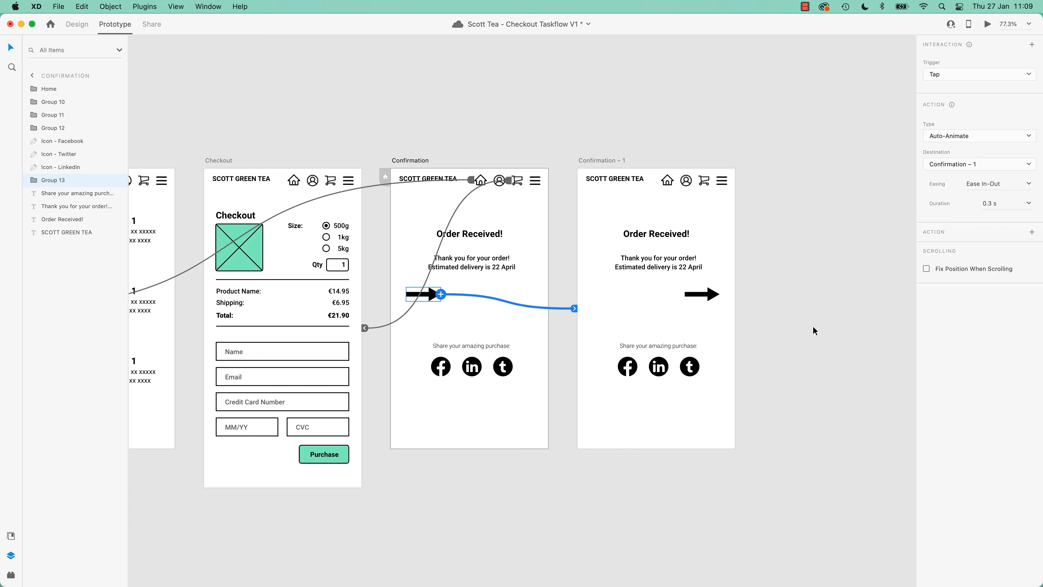
Preview the Confirmation artboard beside a narrowed main window and trigger the arrow's tap animation
{"action": "left_click", "coordinate": [414, 160]}
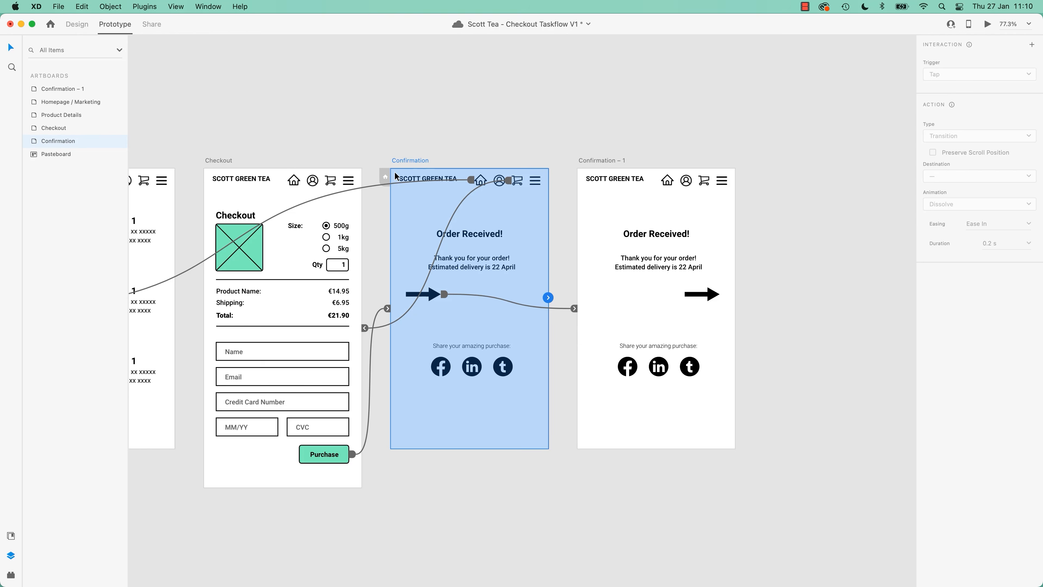
{"action": "left_click", "coordinate": [988, 24]}
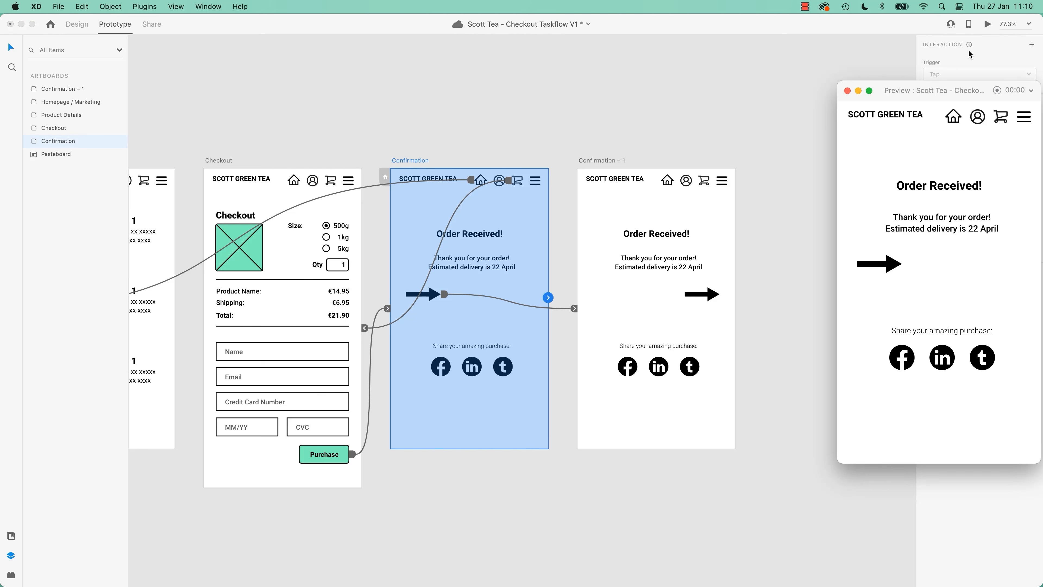
{"action": "left_click_drag", "start_coordinate": [1041, 77], "coordinate": [833, 77]}
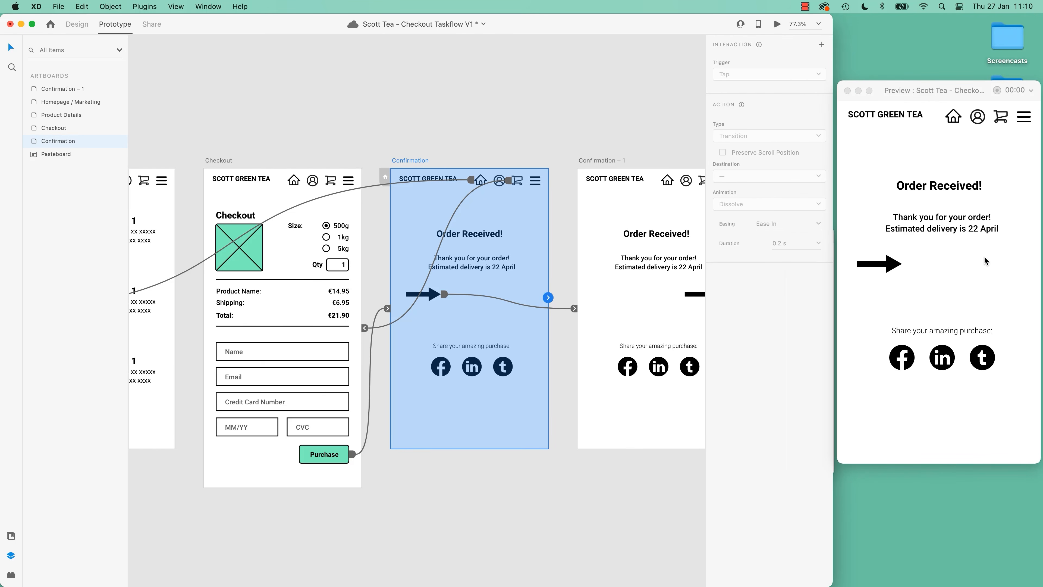
{"action": "left_click", "coordinate": [884, 271]}
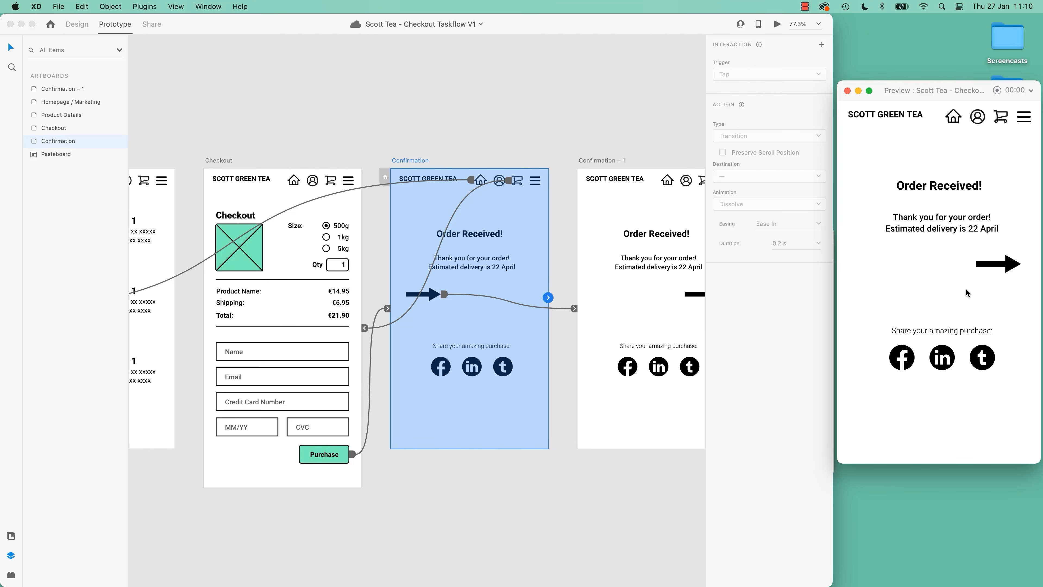
Return the preview to Checkout, submit the purchase and trigger the arrow animation on the order confirmation again
{"action": "left_click", "coordinate": [953, 242]}
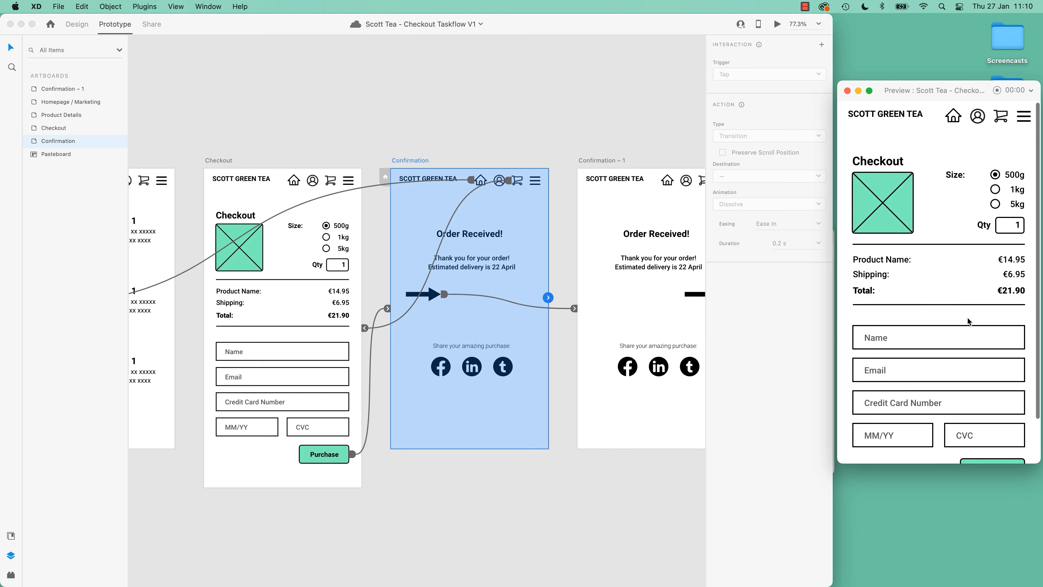
{"action": "scroll", "coordinate": [968, 322], "scroll_direction": "down", "scroll_amount": 3}
{"action": "left_click", "coordinate": [985, 419]}
{"action": "left_click", "coordinate": [890, 269]}
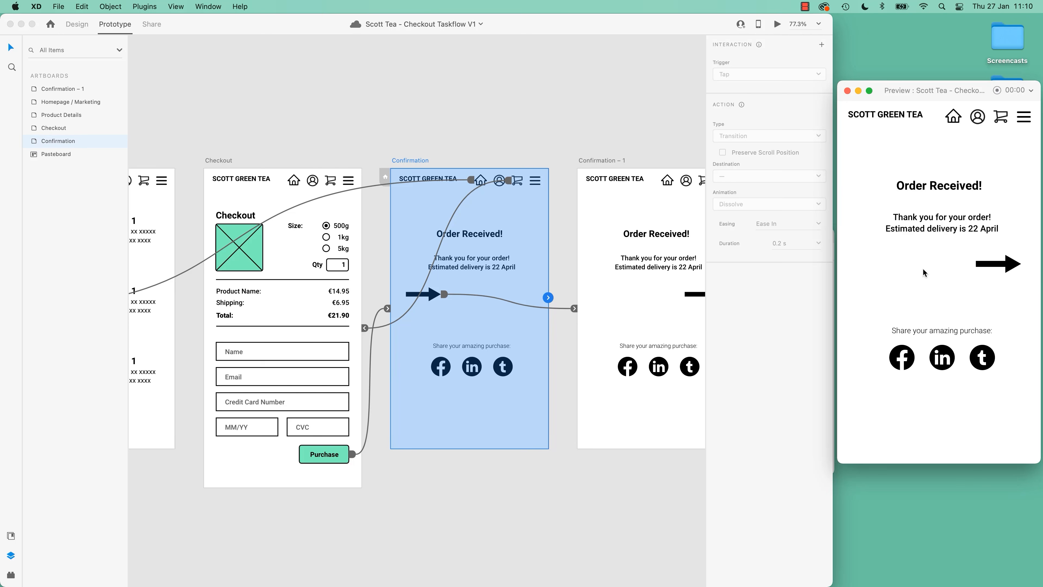
Replace the arrow group's link with a tap-triggered Auto-Animate link from the whole Confirmation artboard to Confirmation – 1
{"action": "left_click", "coordinate": [498, 89]}
{"action": "left_click", "coordinate": [498, 89]}
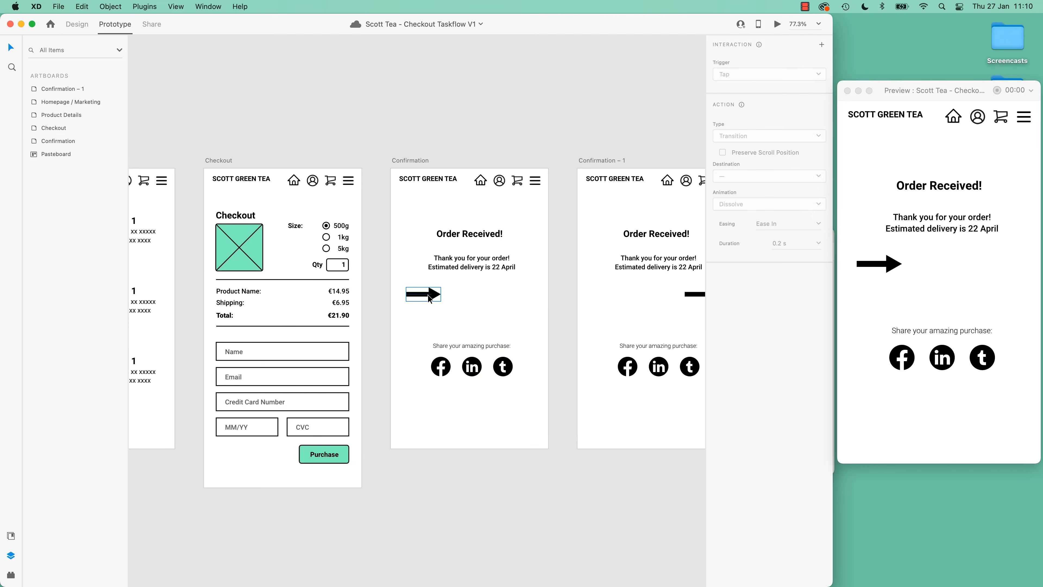
{"action": "left_click", "coordinate": [428, 294]}
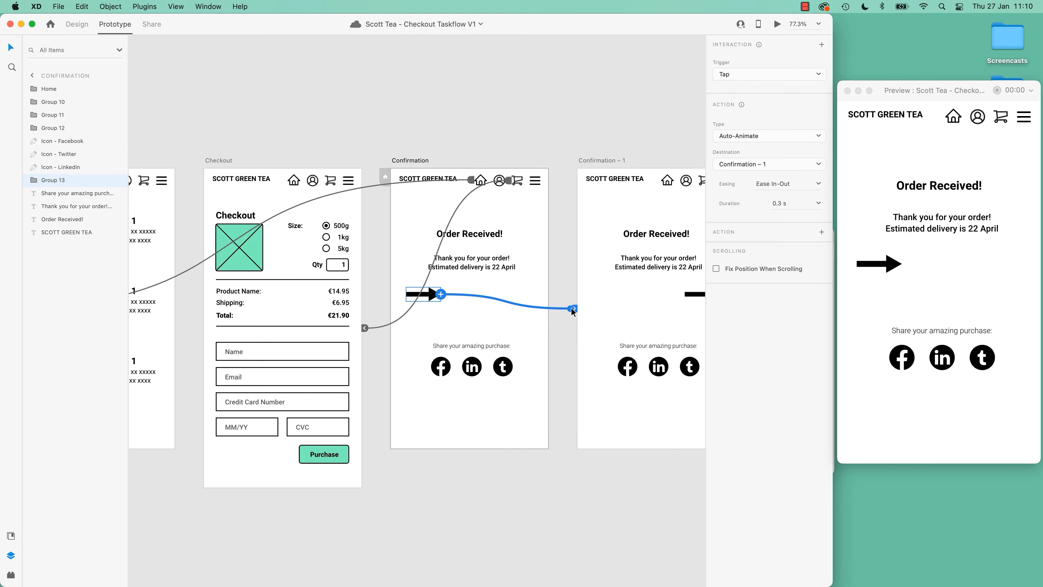
{"action": "left_click_drag", "start_coordinate": [574, 308], "coordinate": [485, 292]}
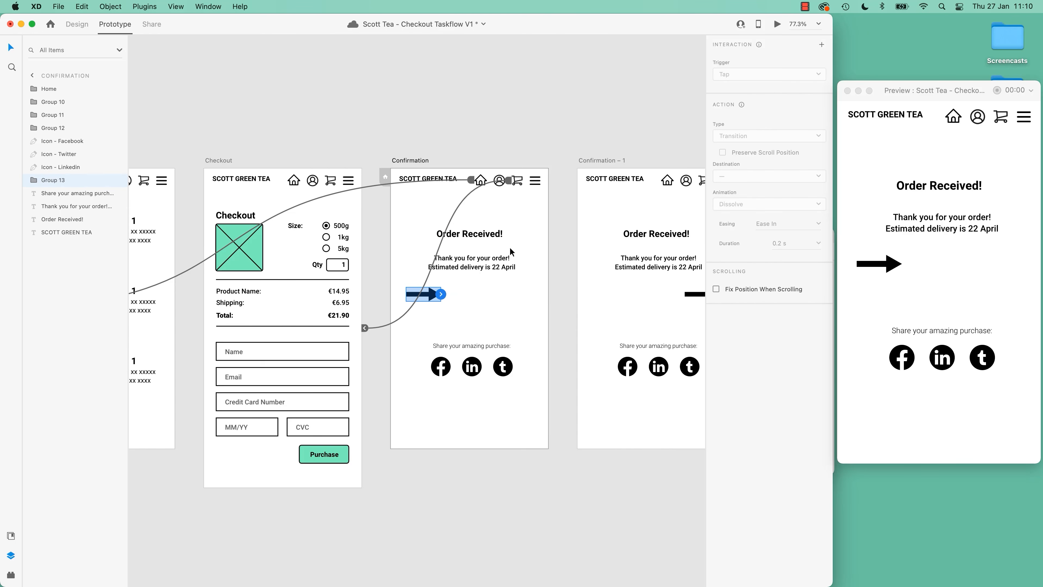
{"action": "left_click", "coordinate": [417, 159]}
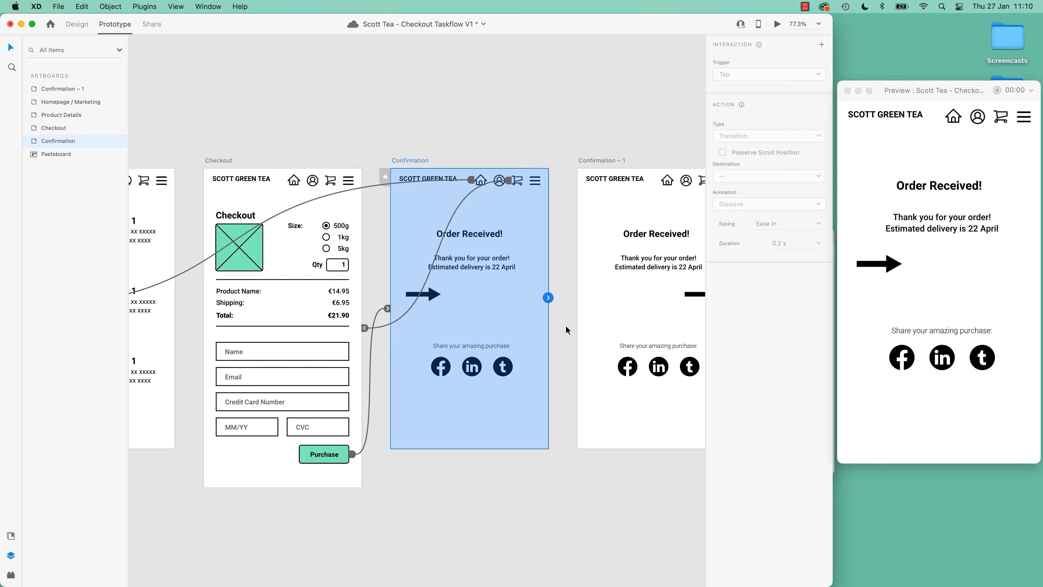
{"action": "left_click_drag", "start_coordinate": [574, 314], "coordinate": [581, 311]}
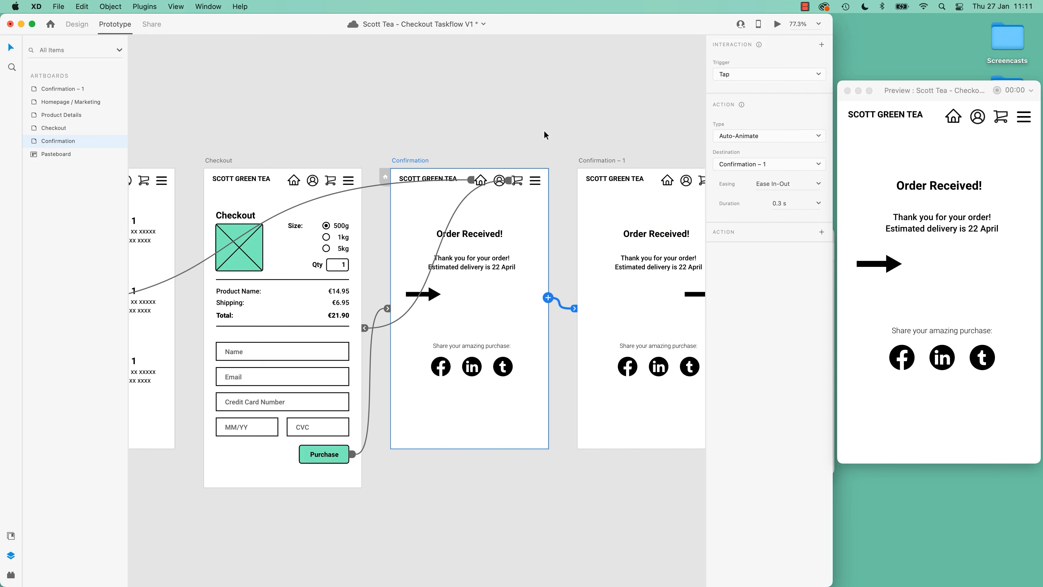
Preview the flow from the Checkout artboard, submitting the purchase and tapping the confirmation screen to move the arrow
{"action": "left_click", "coordinate": [230, 161]}
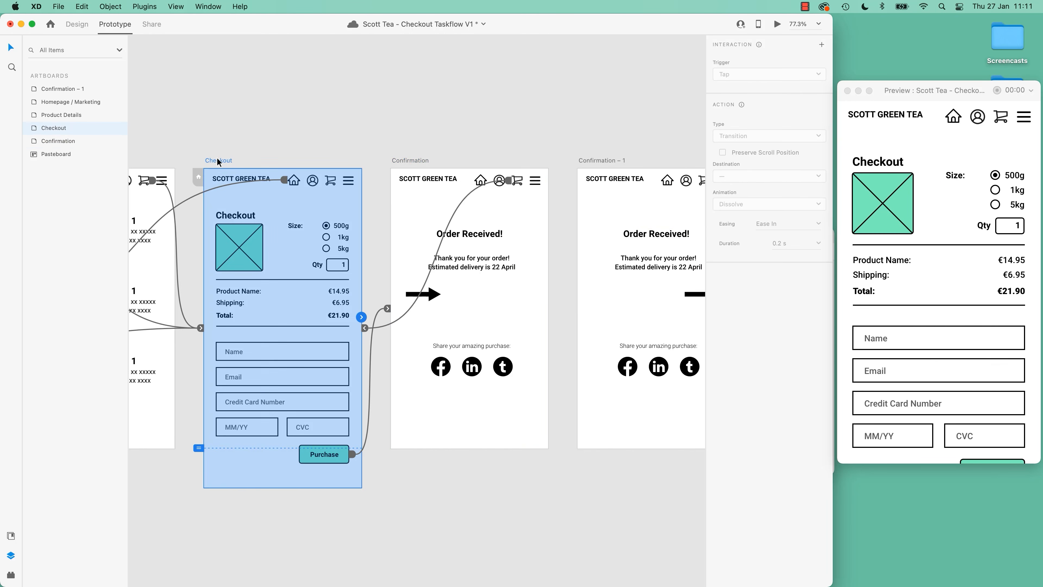
{"action": "scroll", "coordinate": [1005, 368], "scroll_direction": "down", "scroll_amount": 3}
{"action": "left_click", "coordinate": [993, 424]}
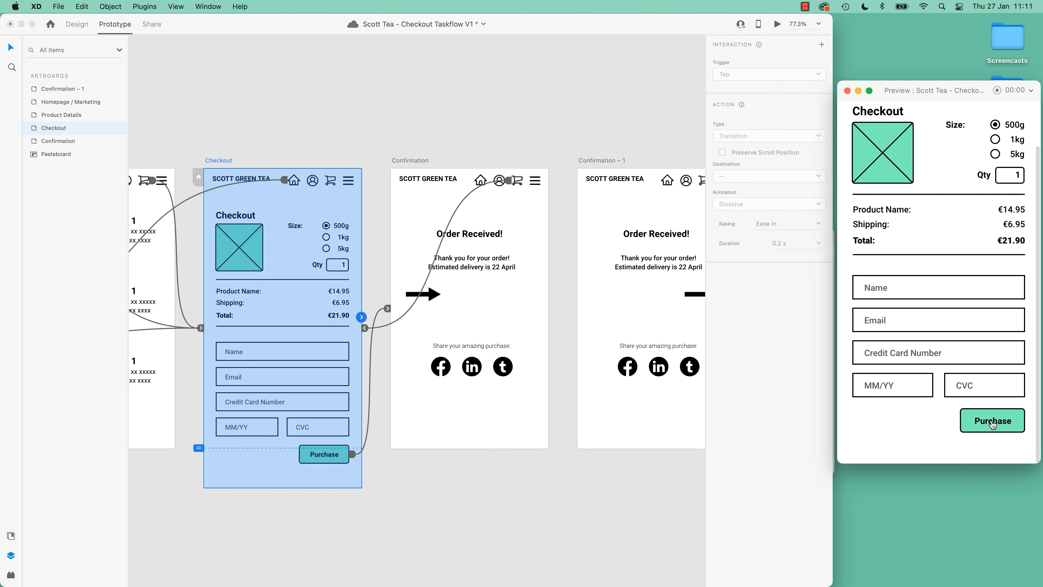
{"action": "left_click", "coordinate": [993, 423]}
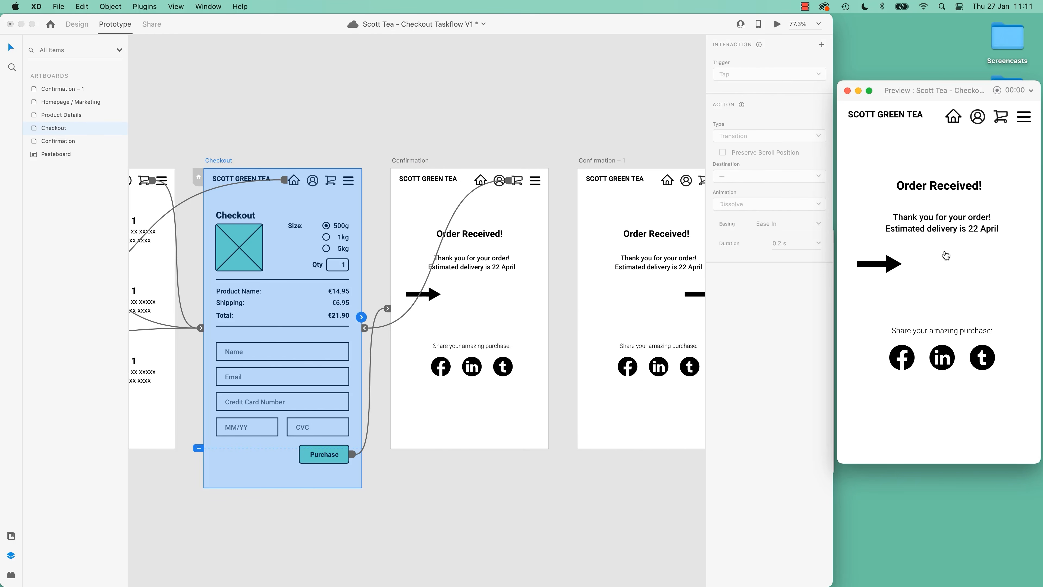
{"action": "left_click", "coordinate": [486, 120]}
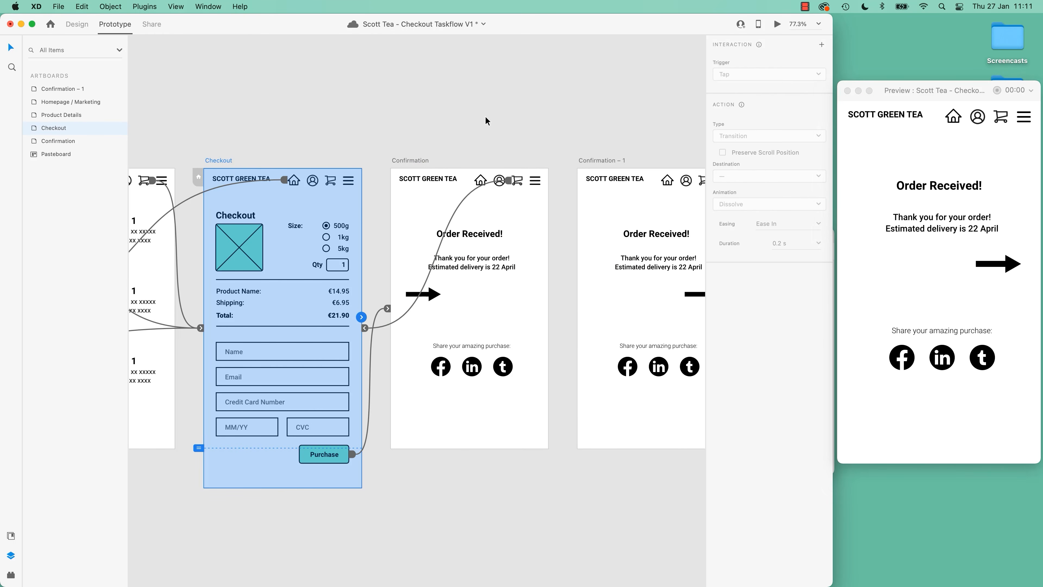
Set the trigger of the Confirmation artboard's interaction to Time
{"action": "left_click", "coordinate": [486, 137]}
{"action": "left_click", "coordinate": [416, 160]}
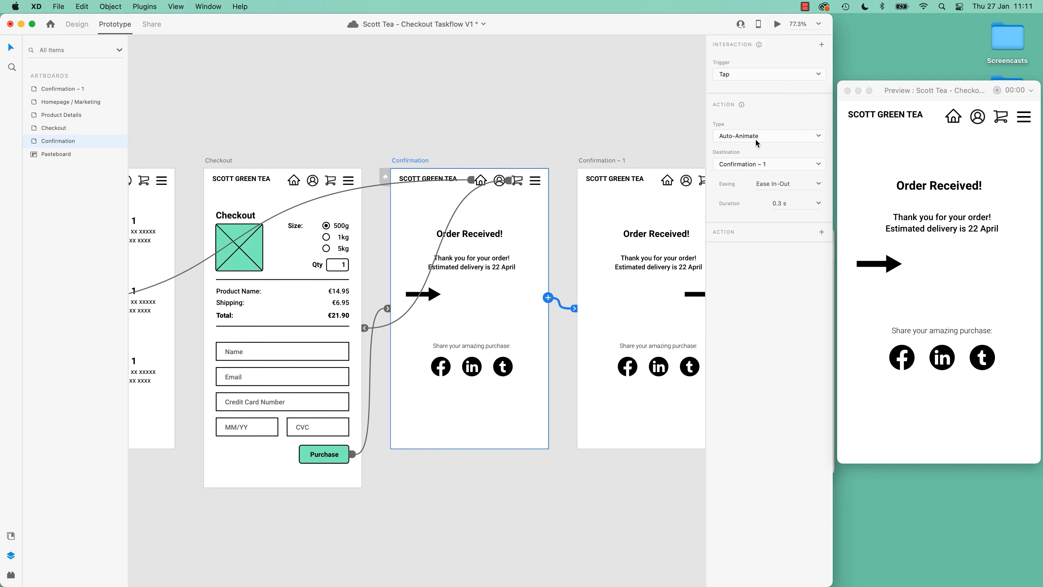
{"action": "left_click", "coordinate": [739, 73]}
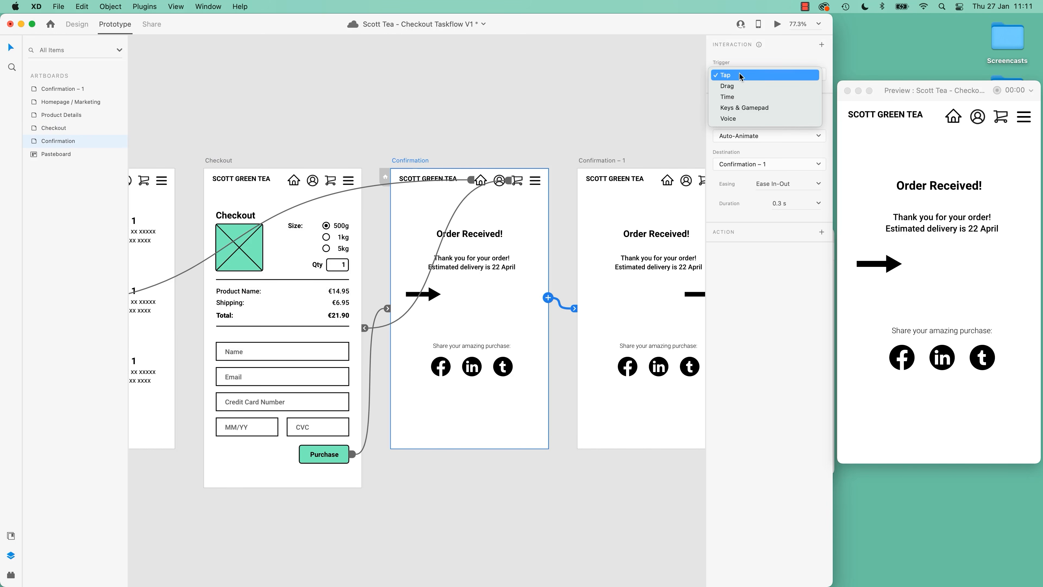
{"action": "left_click", "coordinate": [735, 96]}
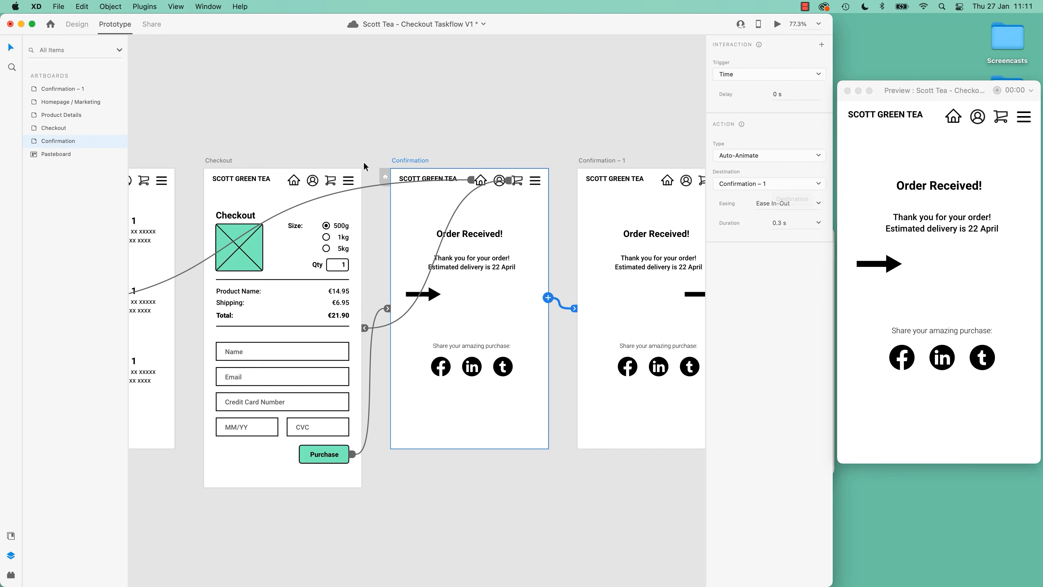
Preview the flow from Checkout twice, submitting the purchase each time to check the automatic arrow animation
{"action": "left_click", "coordinate": [230, 160]}
{"action": "scroll", "coordinate": [939, 297], "scroll_direction": "down", "scroll_amount": 3}
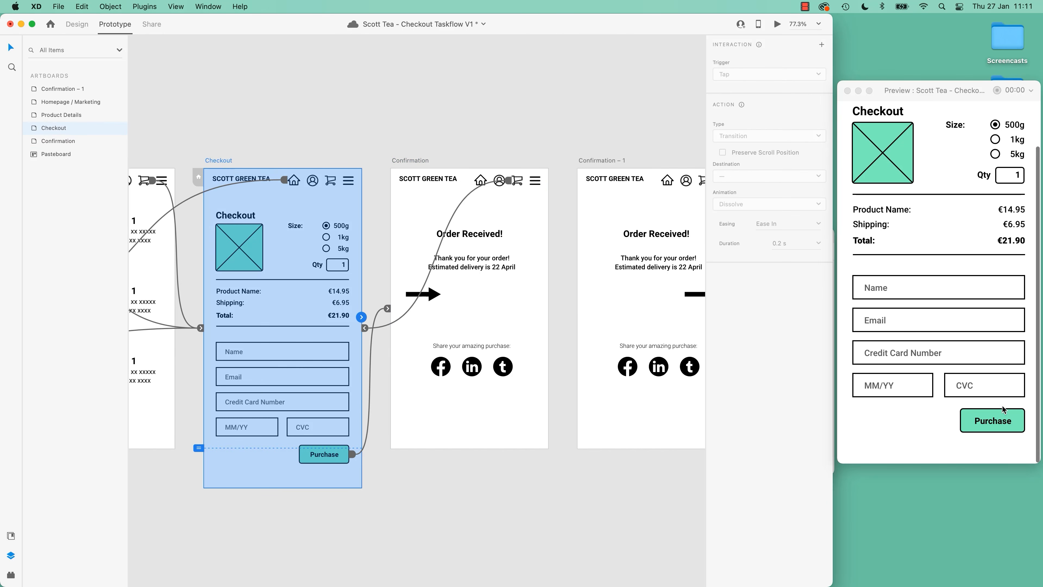
{"action": "left_click", "coordinate": [1003, 407]}
{"action": "left_click", "coordinate": [991, 421]}
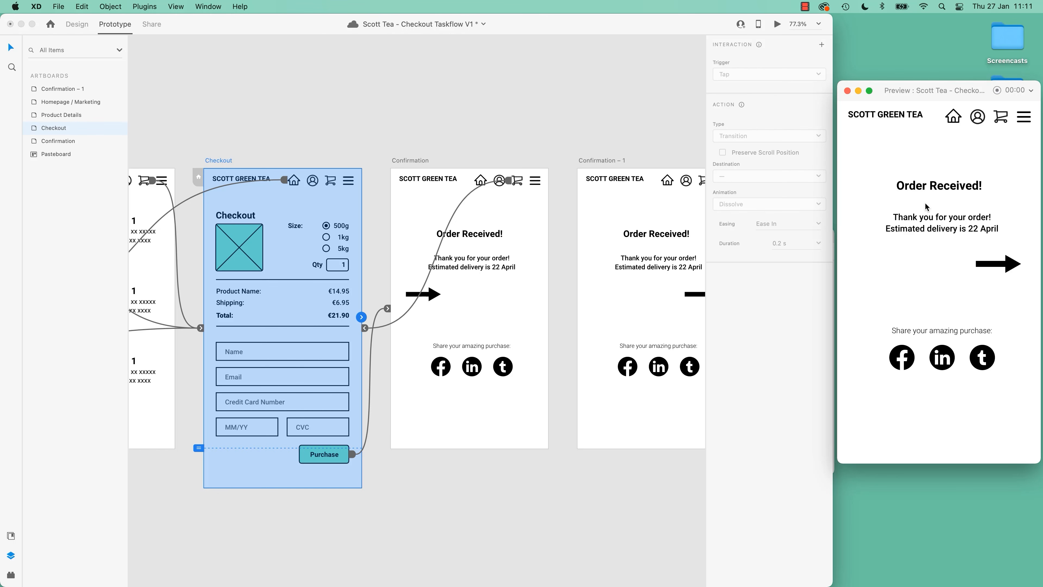
{"action": "key", "text": "Left"}
{"action": "scroll", "coordinate": [1000, 349], "scroll_direction": "down", "scroll_amount": 3}
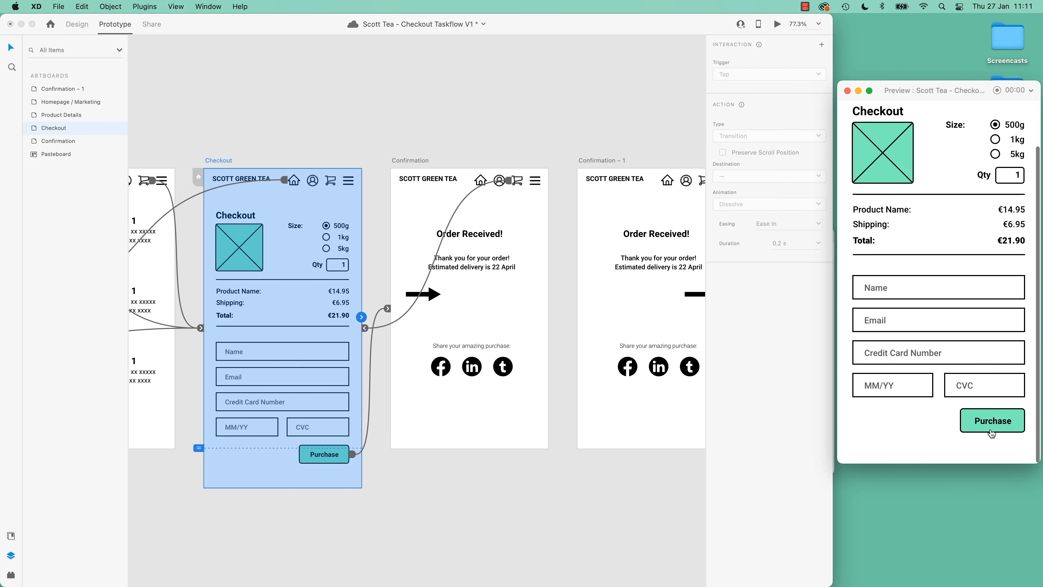
{"action": "left_click", "coordinate": [999, 423]}
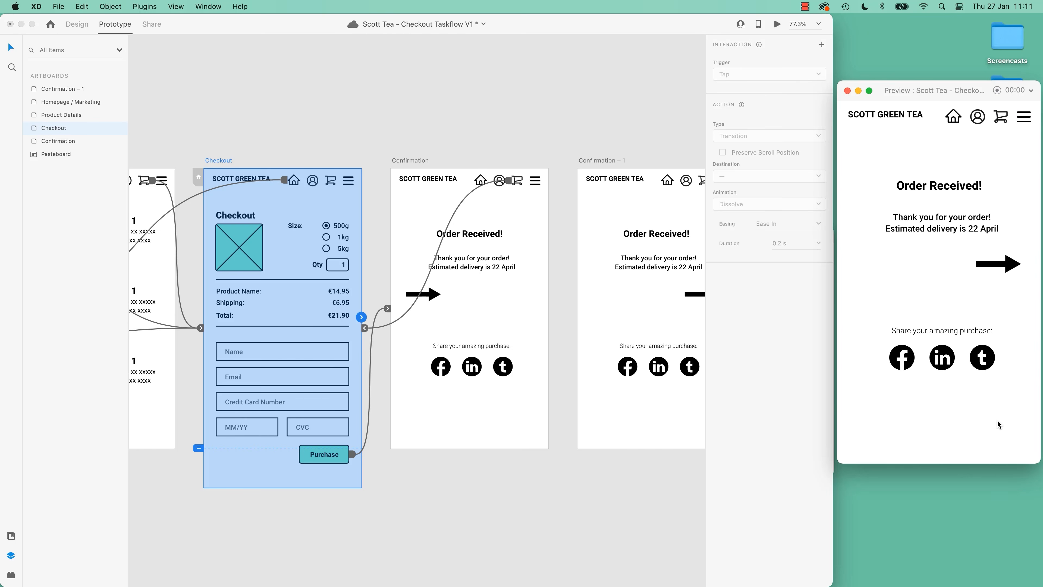
Review the interaction settings of the Confirmation artboard and of Confirmation – 1
{"action": "left_click", "coordinate": [566, 116]}
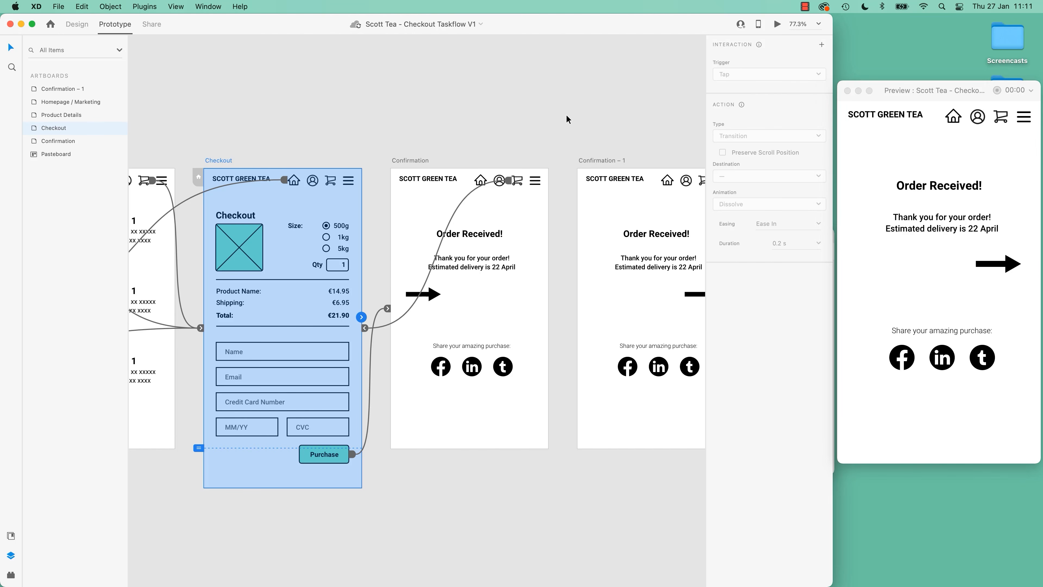
{"action": "left_click_drag", "start_coordinate": [625, 118], "coordinate": [518, 120]}
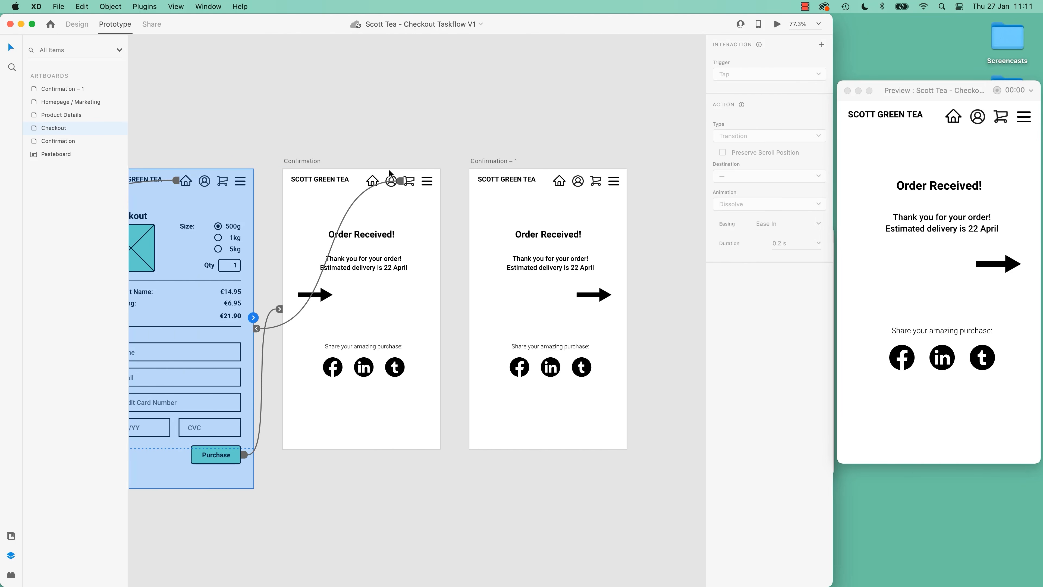
{"action": "left_click", "coordinate": [310, 158]}
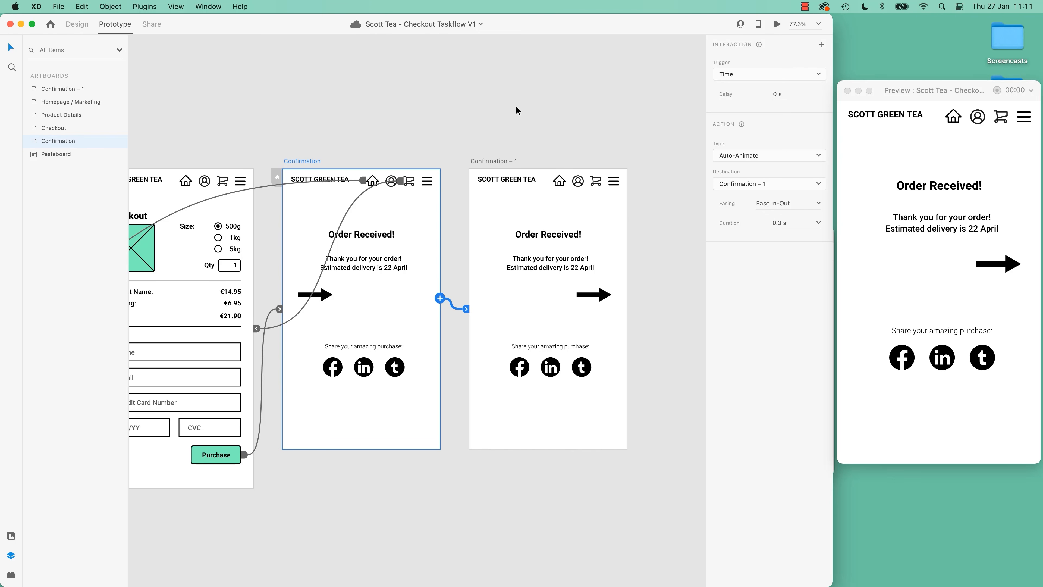
{"action": "left_click", "coordinate": [507, 161]}
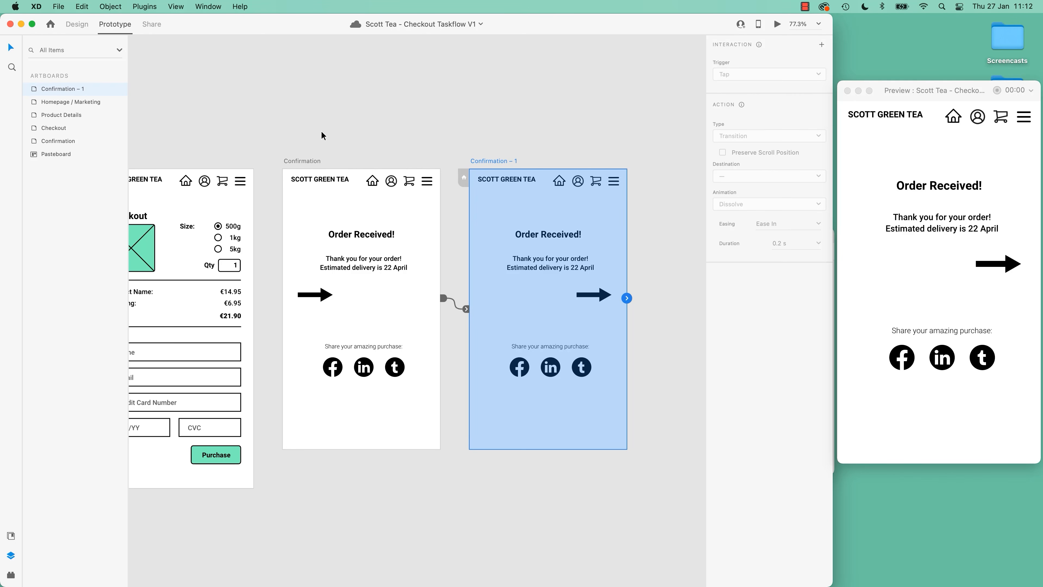
Switch to Design mode and narrow the arrow group on the Confirmation artboard to a width of about 61, at X 28.74
{"action": "left_click", "coordinate": [632, 323]}
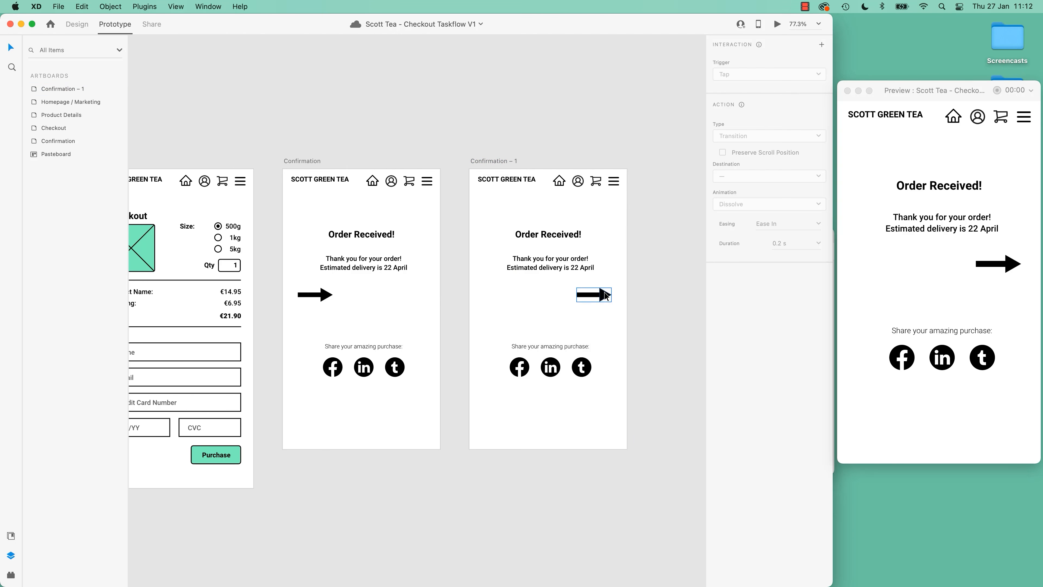
{"action": "left_click", "coordinate": [317, 293]}
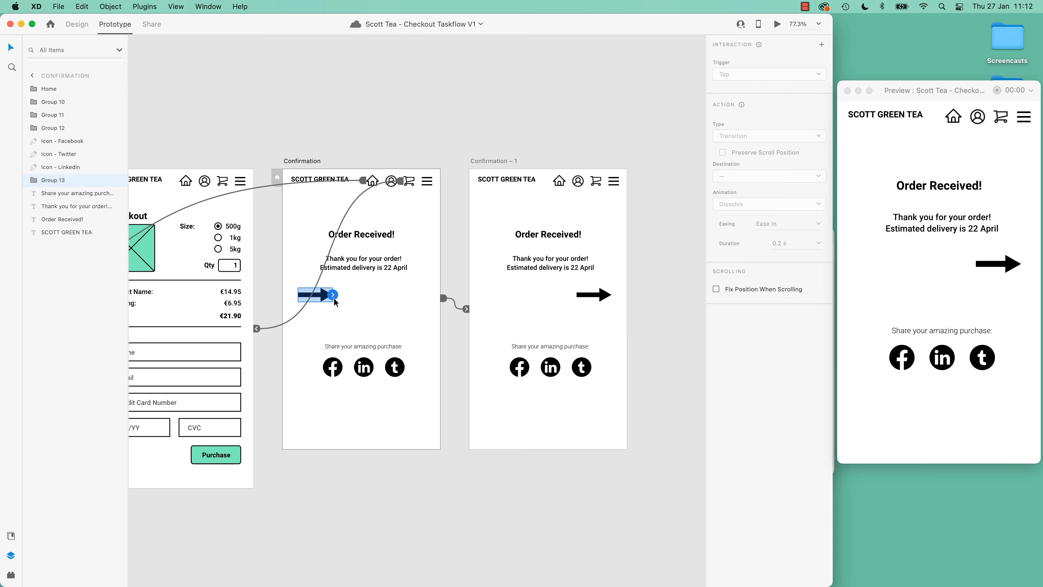
{"action": "key", "text": "super+1"}
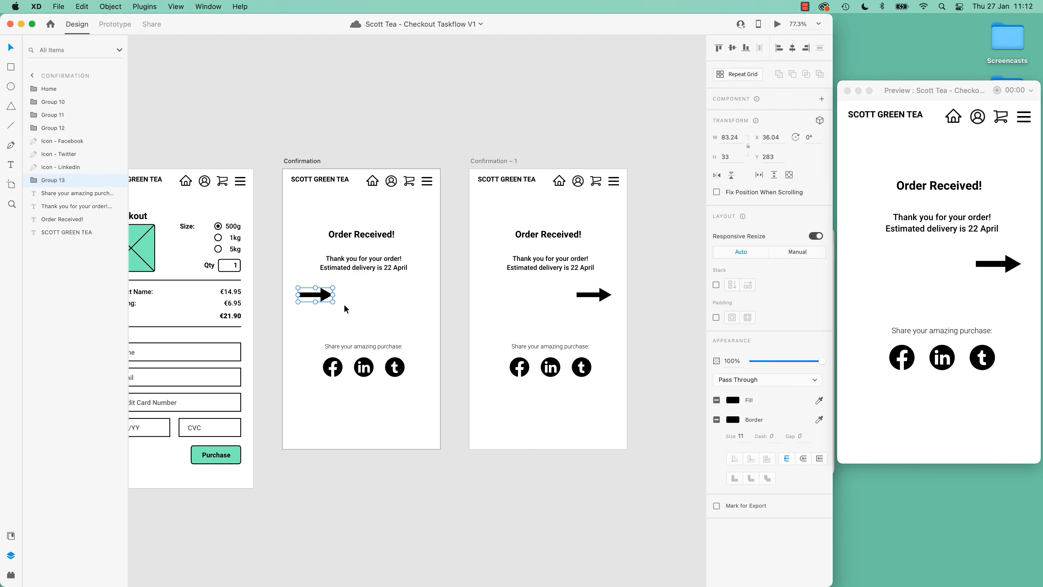
{"action": "left_click_drag", "start_coordinate": [334, 294], "coordinate": [323, 331]}
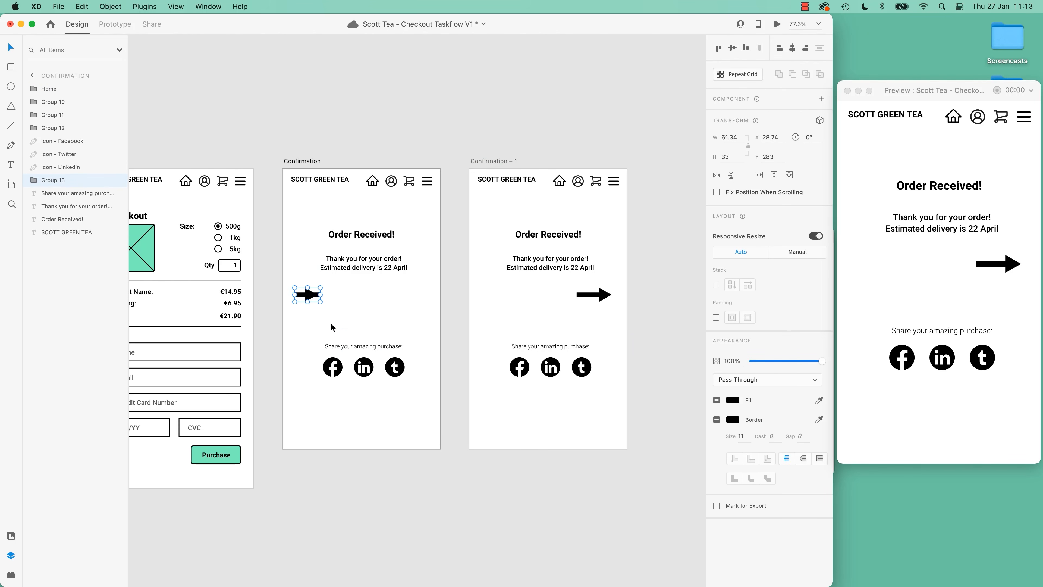
Undo the last arrow narrowing, turn off Responsive Resize for the group and narrow it to a width of about 28
{"action": "key", "text": "super+z"}
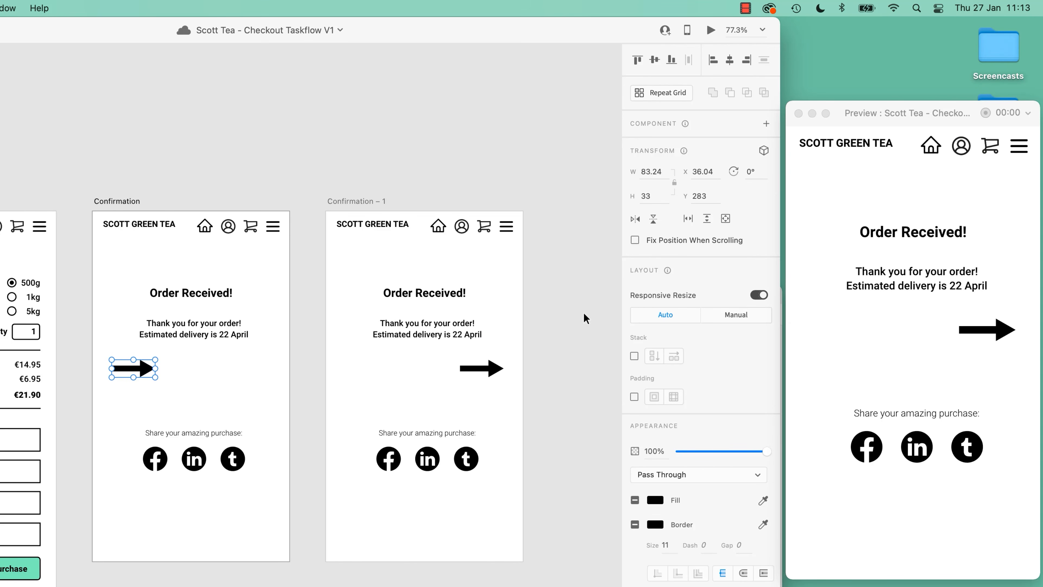
{"action": "left_click", "coordinate": [759, 295]}
{"action": "left_click_drag", "start_coordinate": [158, 370], "coordinate": [126, 370]}
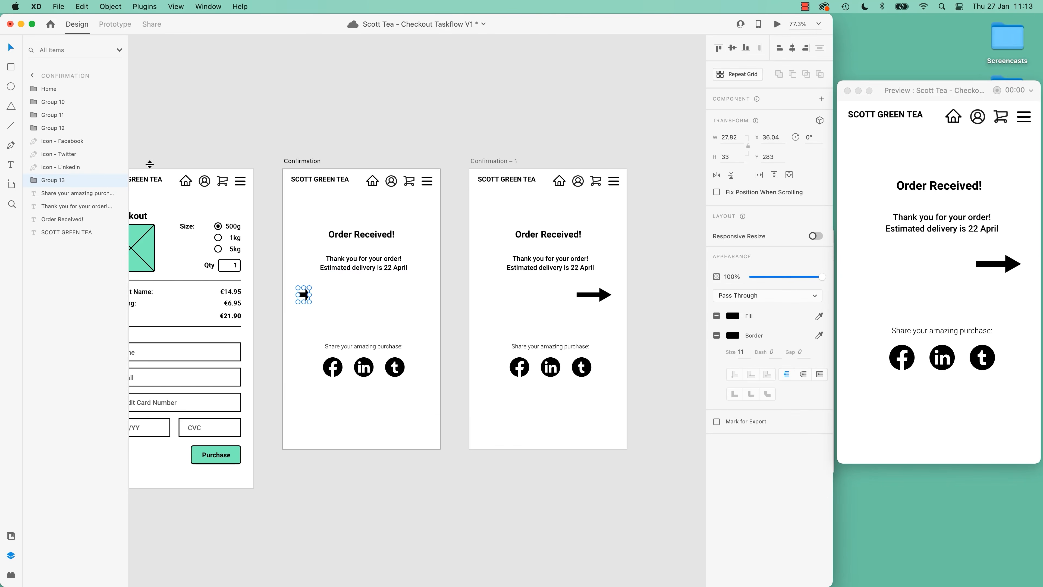
Preview the flow from Checkout and submit the purchase to check how the narrowed arrow animates
{"action": "left_click", "coordinate": [146, 179]}
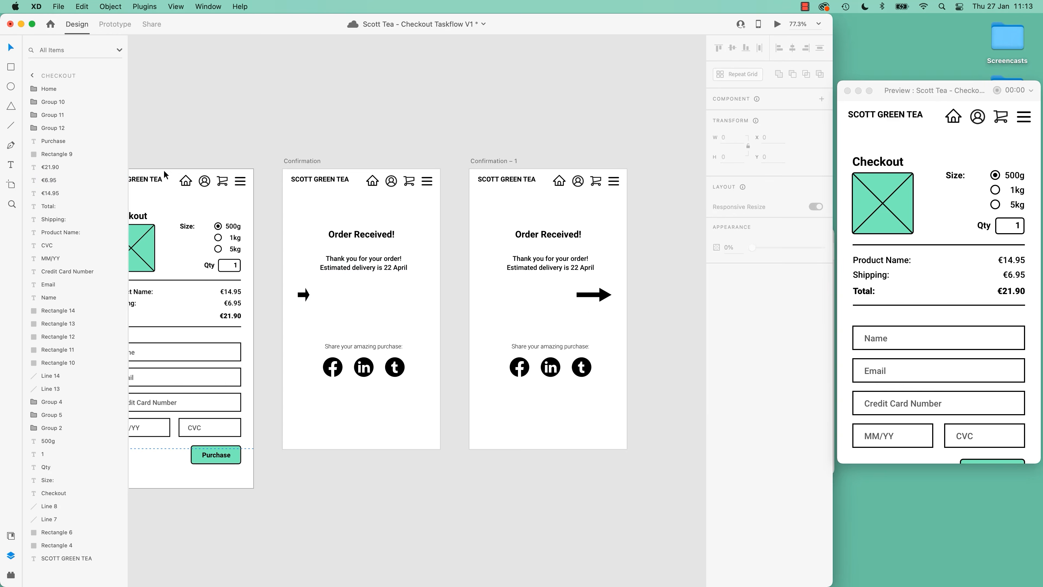
{"action": "scroll", "coordinate": [961, 322], "scroll_direction": "down", "scroll_amount": 3}
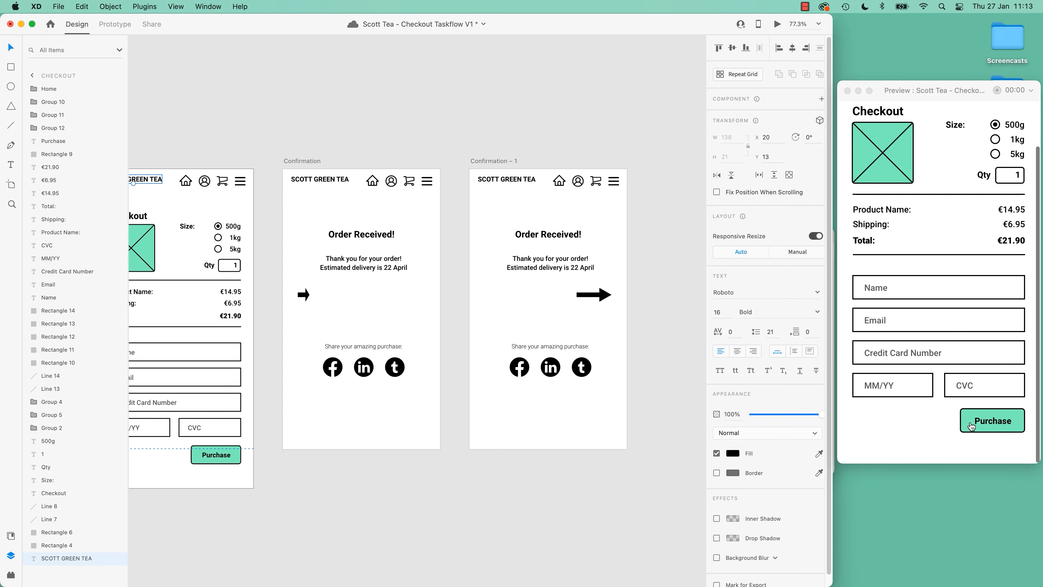
{"action": "left_click", "coordinate": [989, 420]}
{"action": "left_click", "coordinate": [991, 421]}
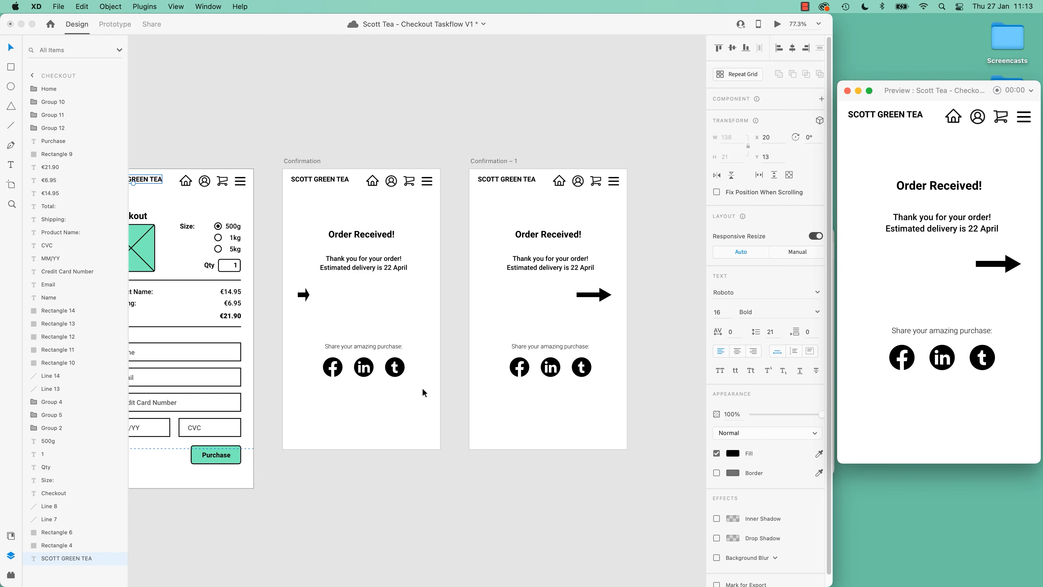
Rotate the arrow group on the Confirmation artboard to 180°
{"action": "left_click", "coordinate": [303, 296]}
{"action": "left_click", "coordinate": [814, 138]}
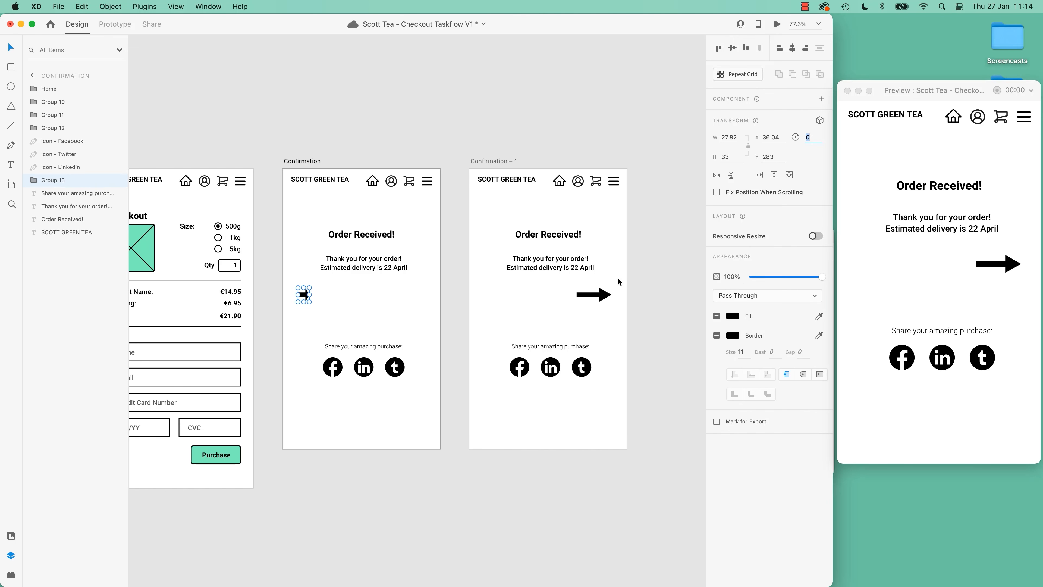
{"action": "type", "text": "180"}
{"action": "key", "text": "Return"}
Preview the Confirmation artboard and the purchase flow from Checkout to check the rotating arrow animation
{"action": "left_click", "coordinate": [299, 165]}
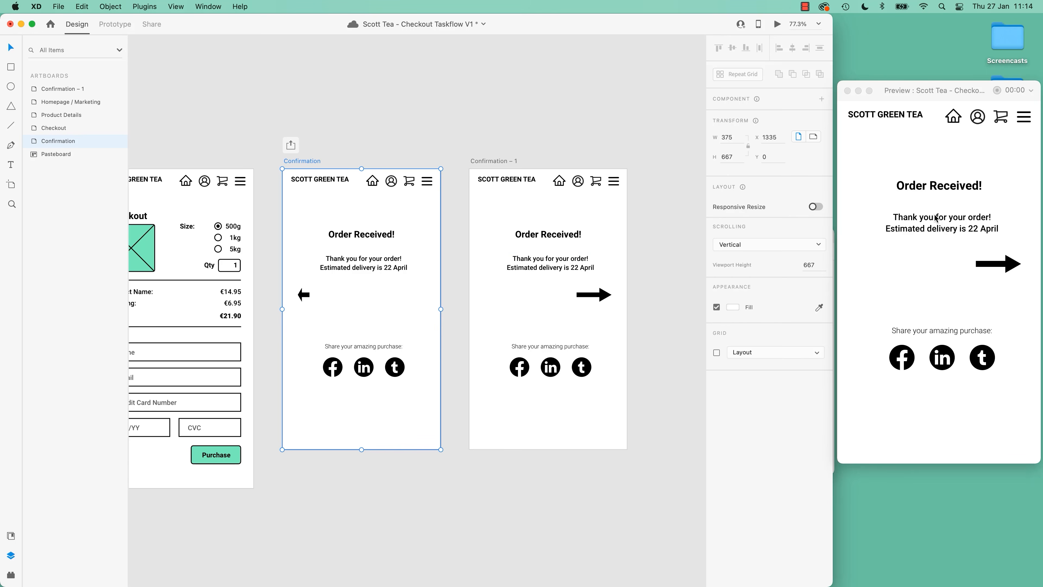
{"action": "key", "text": "Left"}
{"action": "left_click", "coordinate": [934, 257]}
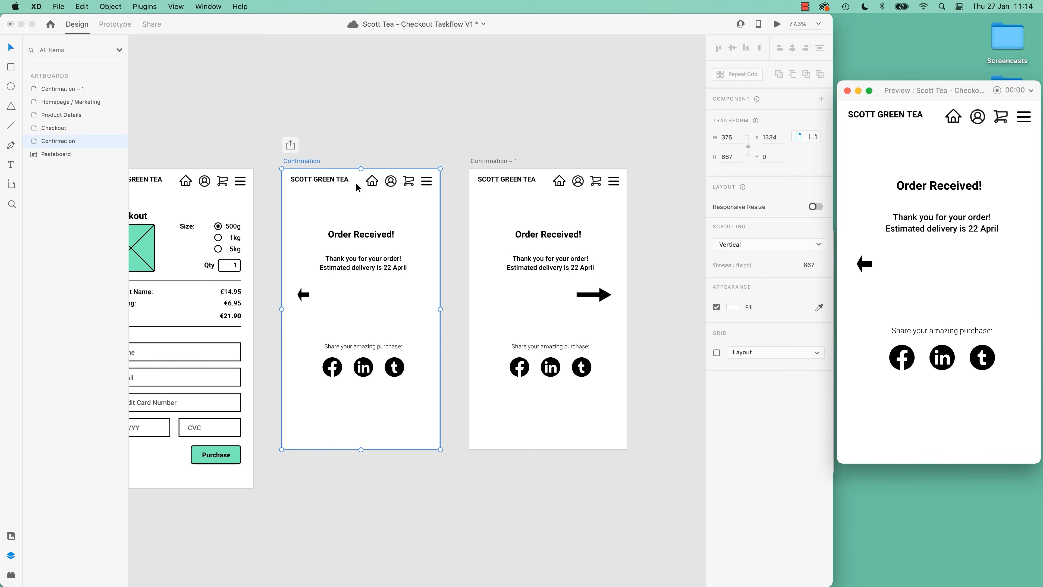
{"action": "key", "text": "Left"}
{"action": "scroll", "coordinate": [929, 299], "scroll_direction": "down", "scroll_amount": 3}
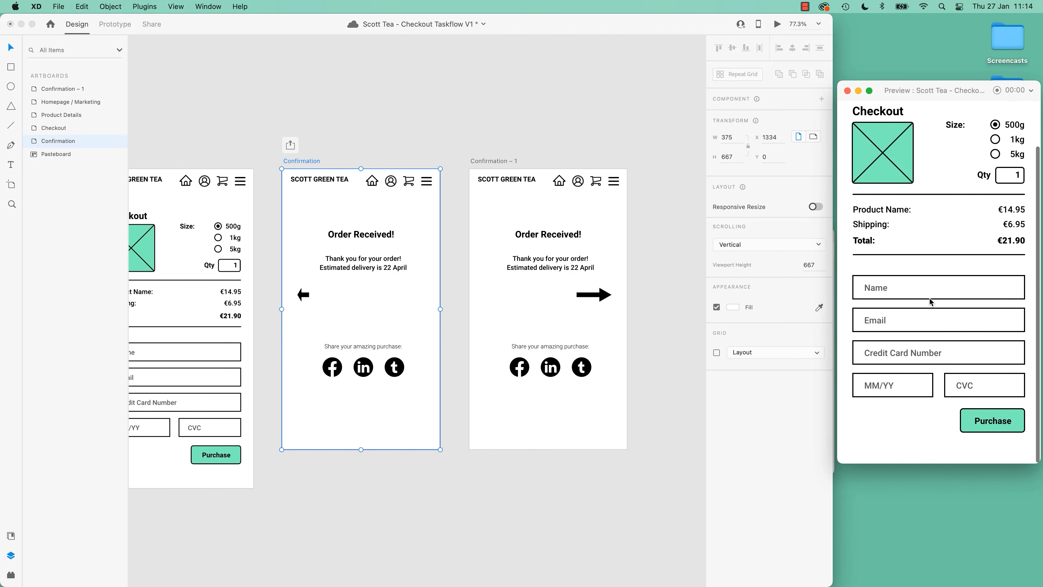
{"action": "left_click", "coordinate": [1006, 429]}
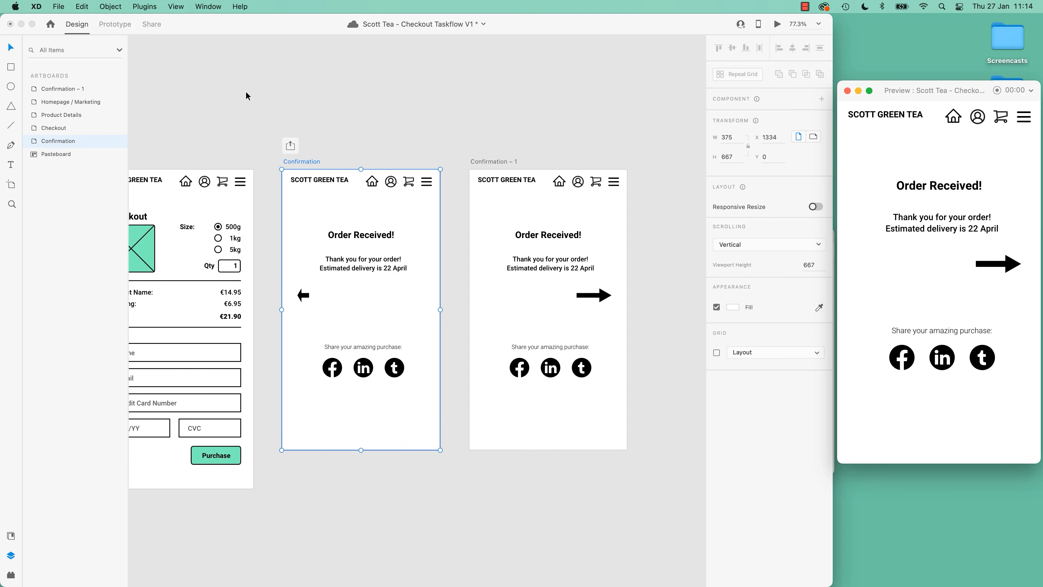
{"action": "left_click", "coordinate": [393, 98]}
{"action": "left_click", "coordinate": [392, 98]}
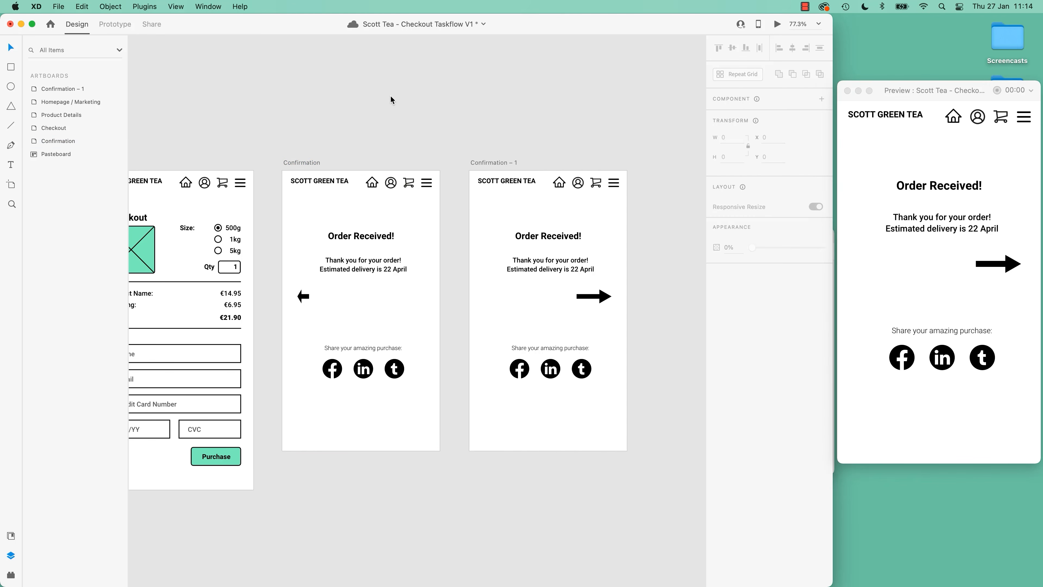
Set the Confirmation arrow group's rotation back to 0° and delete the group
{"action": "left_click", "coordinate": [304, 297]}
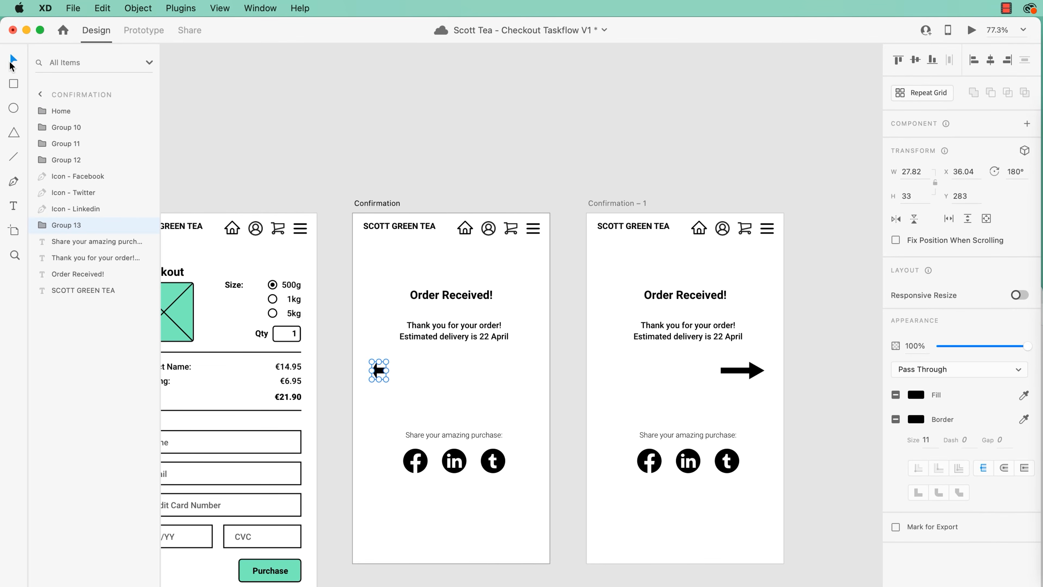
{"action": "left_click_drag", "start_coordinate": [387, 355], "coordinate": [398, 380]}
{"action": "double_click", "coordinate": [1017, 173]}
{"action": "type", "text": "0"}
{"action": "key", "text": "Return"}
{"action": "key", "text": "Delete"}
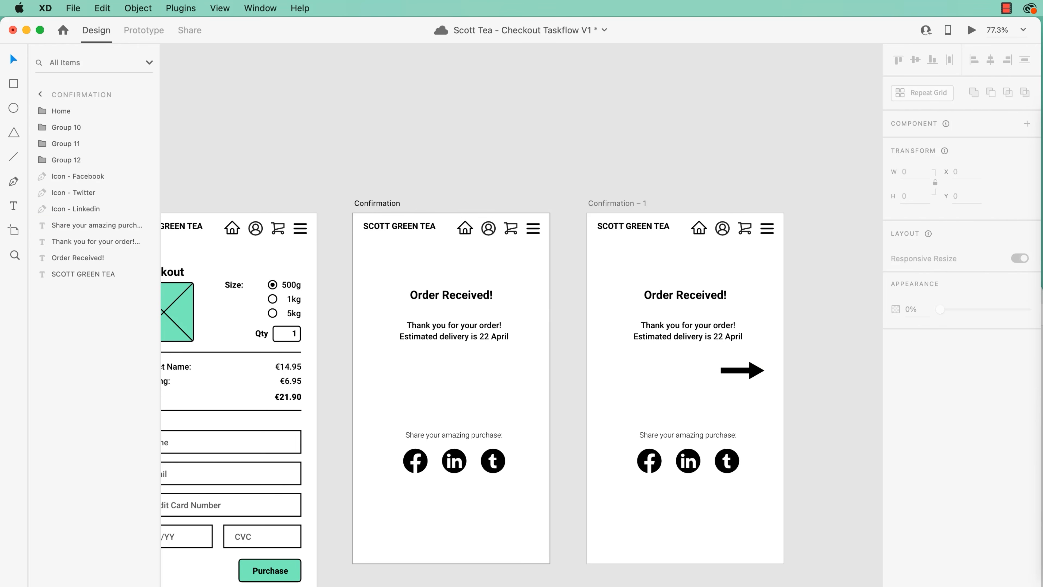
Preview the purchase from Checkout to check the transition without a starting arrow on the Confirmation artboard
{"action": "left_click_drag", "start_coordinate": [272, 201], "coordinate": [371, 168]}
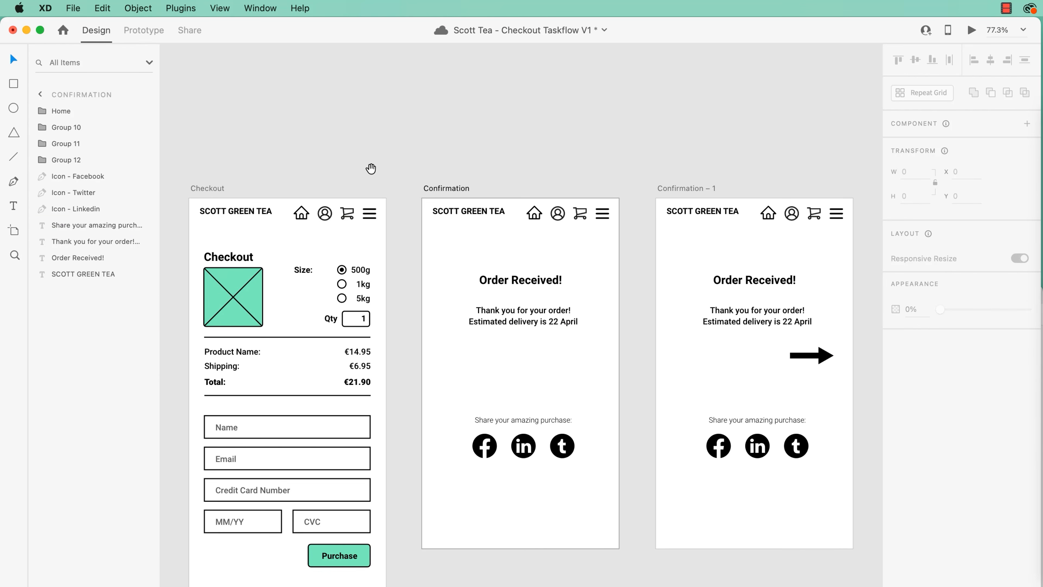
{"action": "left_click", "coordinate": [215, 189]}
{"action": "scroll", "coordinate": [972, 361], "scroll_direction": "down", "scroll_amount": 3}
{"action": "left_click", "coordinate": [993, 420]}
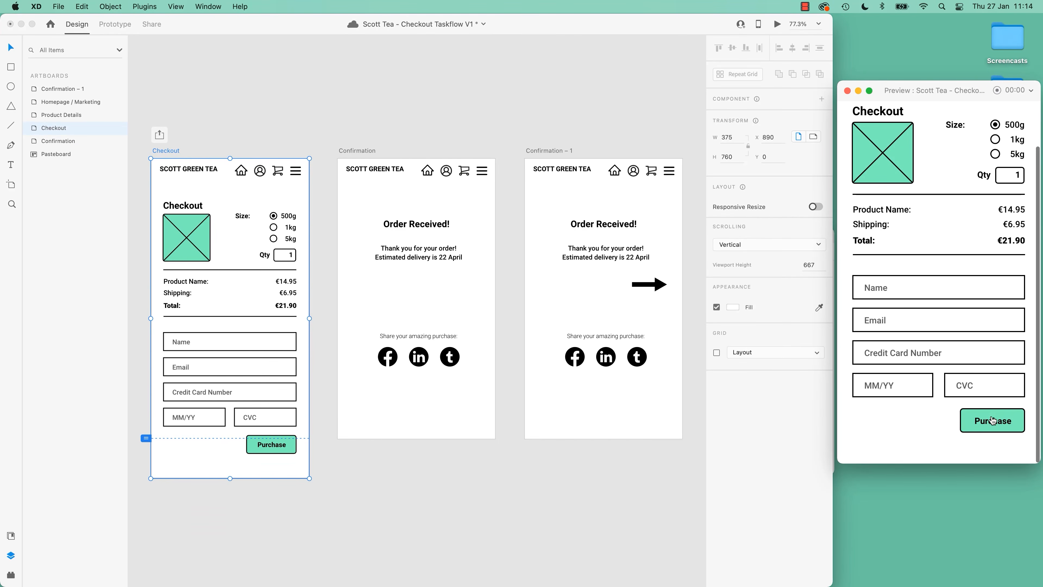
{"action": "left_click", "coordinate": [992, 420]}
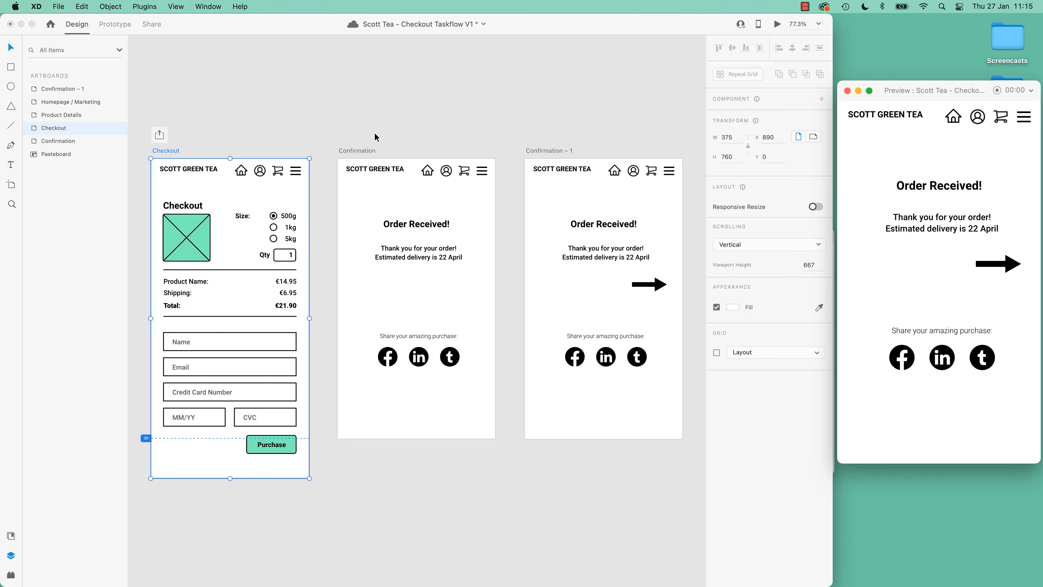
Put the narrow arrow group back on the Confirmation artboard and set its opacity to 0%
{"action": "left_click", "coordinate": [369, 151]}
{"action": "left_click", "coordinate": [369, 151]}
{"action": "key", "text": "super+v"}
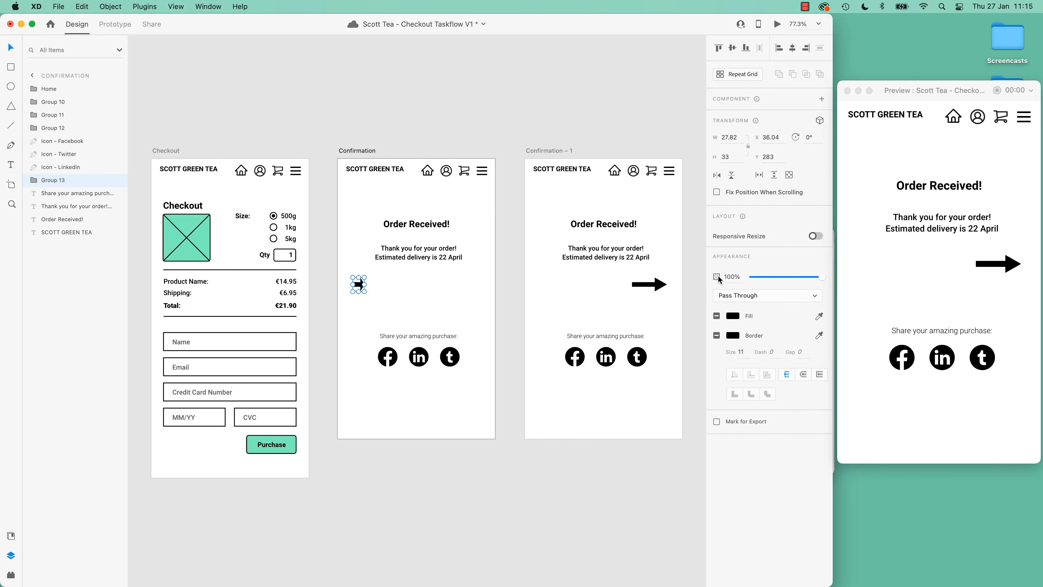
{"action": "left_click_drag", "start_coordinate": [822, 277], "coordinate": [719, 278]}
Preview the purchase from Checkout to check the arrow's fade-in, and save the document
{"action": "left_click", "coordinate": [175, 151]}
{"action": "scroll", "coordinate": [932, 329], "scroll_direction": "down", "scroll_amount": 3}
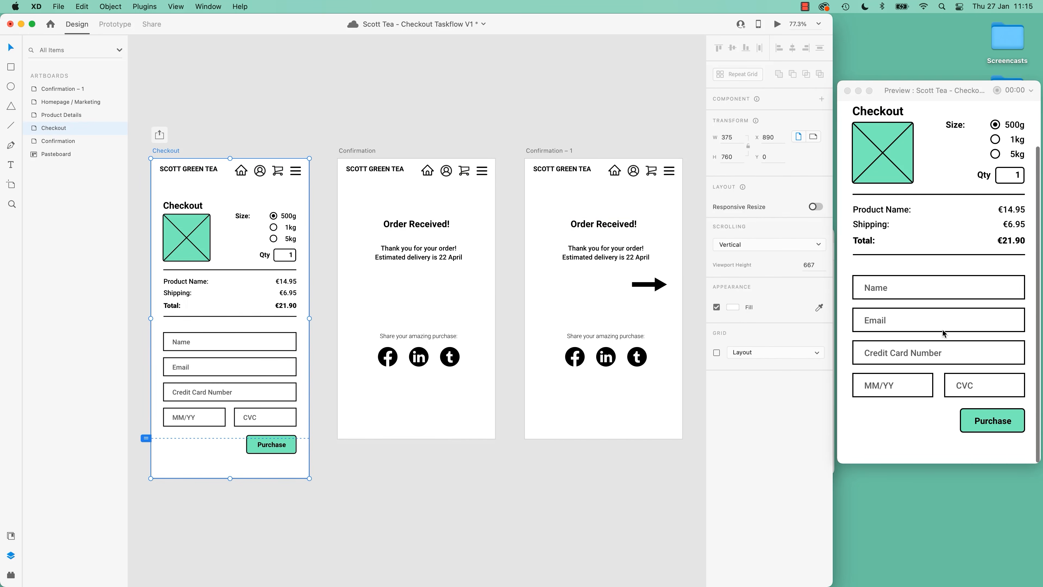
{"action": "left_click", "coordinate": [1003, 422]}
{"action": "left_click", "coordinate": [1003, 422]}
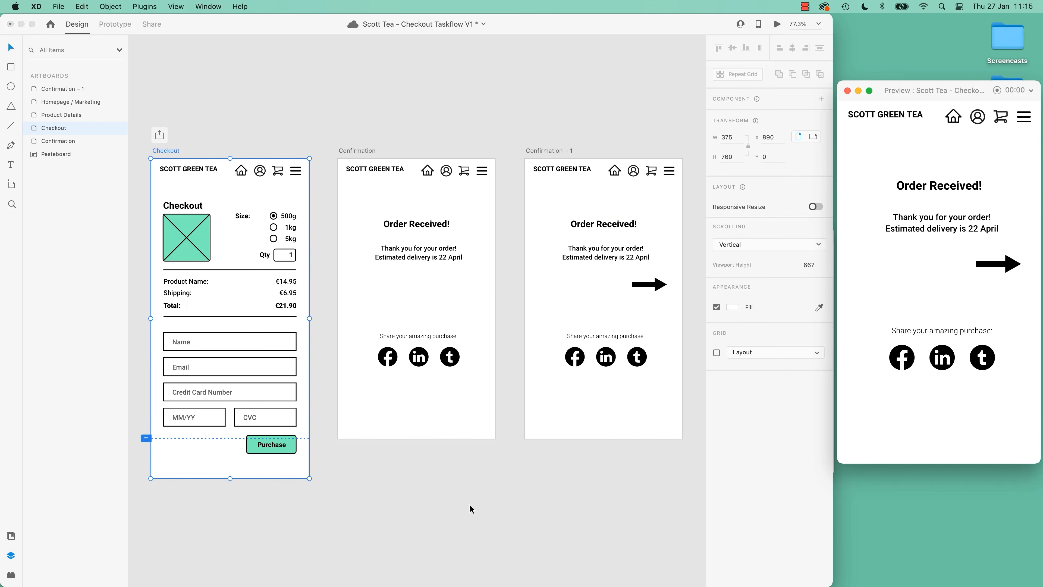
{"action": "key", "text": "super+s"}
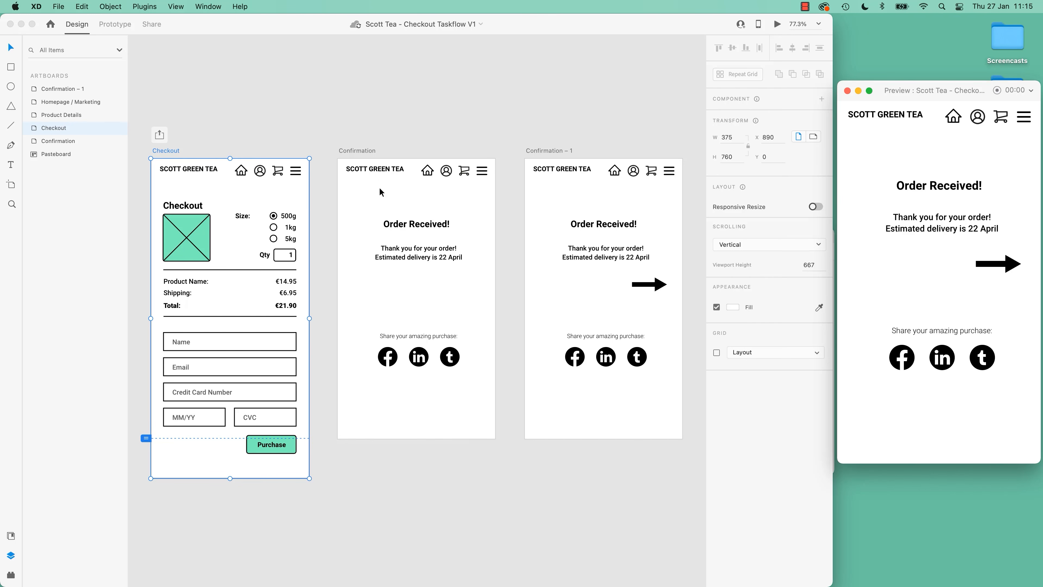
Switch to Prototype mode and set the easing of the Confirmation artboard's Auto-Animate to Ease Out
{"action": "left_click", "coordinate": [368, 153]}
{"action": "left_click", "coordinate": [360, 152]}
{"action": "left_click", "coordinate": [114, 25]}
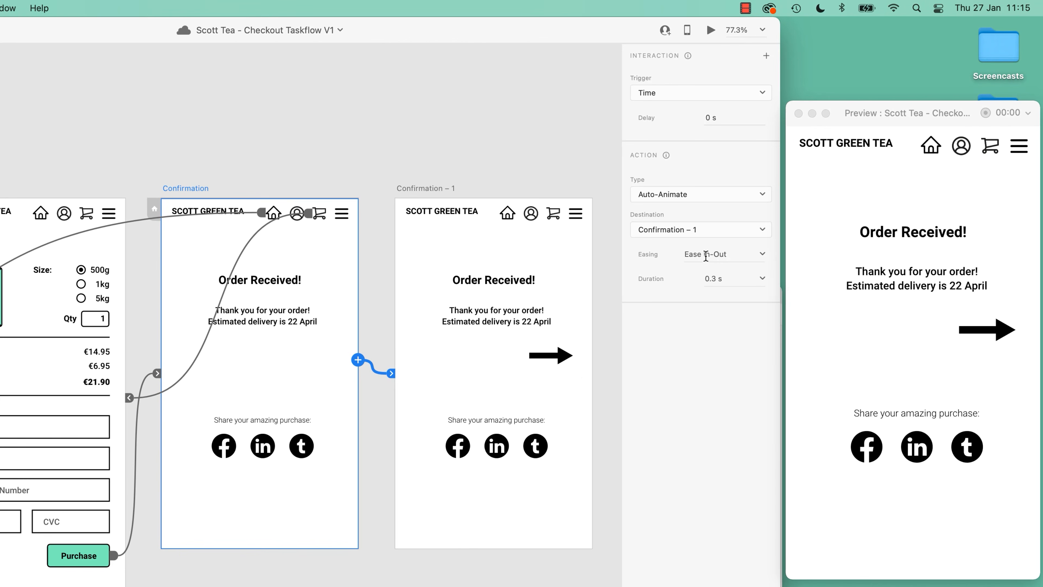
{"action": "left_click", "coordinate": [763, 255]}
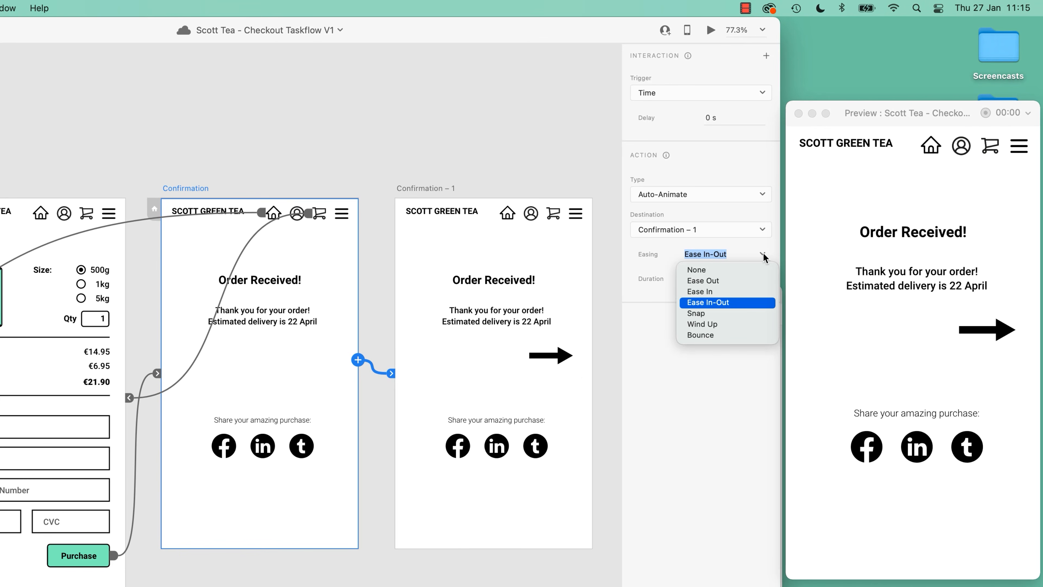
{"action": "left_click", "coordinate": [703, 280]}
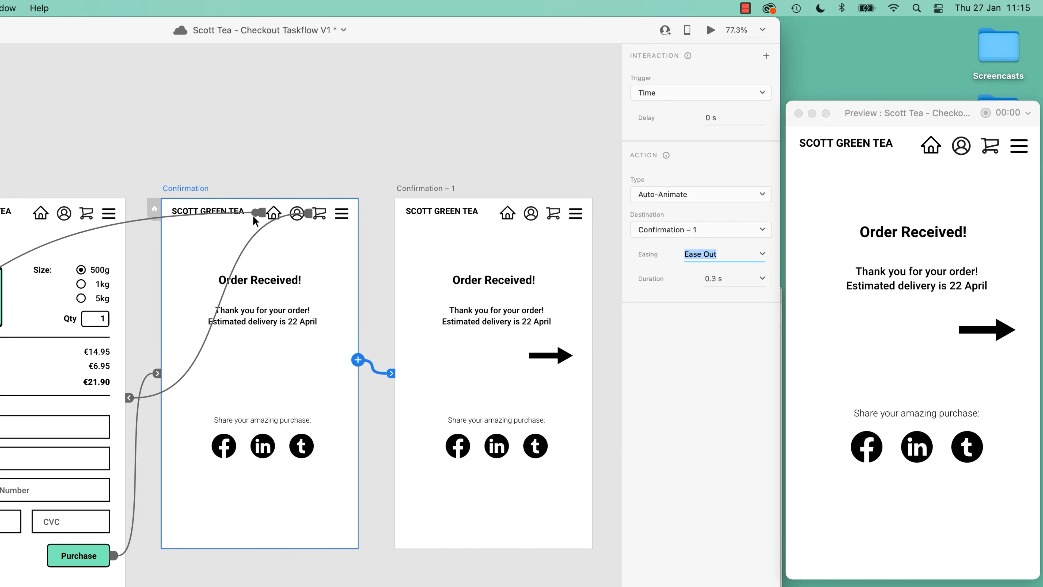
{"action": "left_click", "coordinate": [185, 192]}
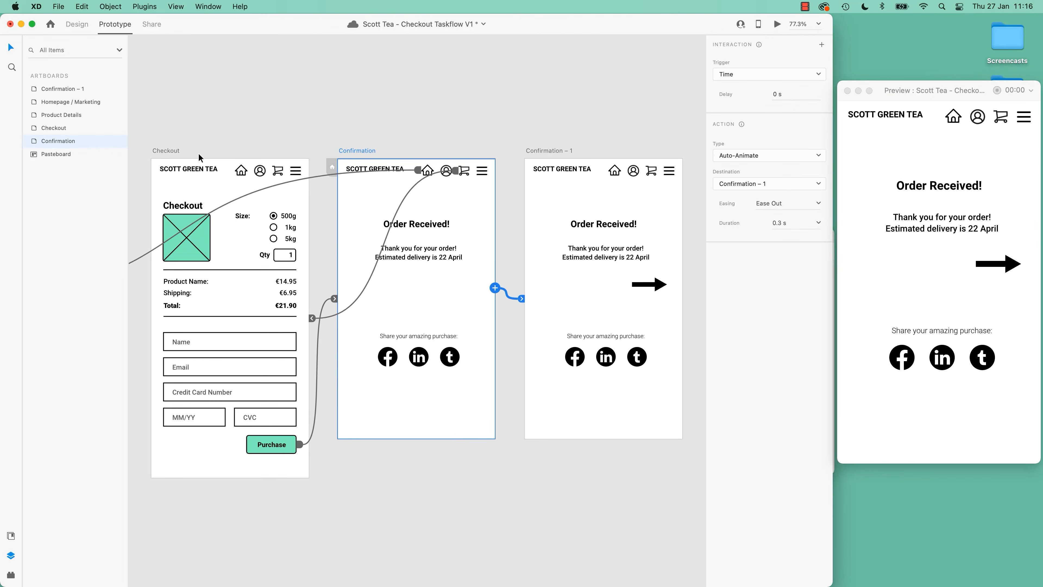
Preview the flow from Checkout and submit the purchase to check the Ease Out animation
{"action": "left_click", "coordinate": [176, 152]}
{"action": "left_click", "coordinate": [991, 424]}
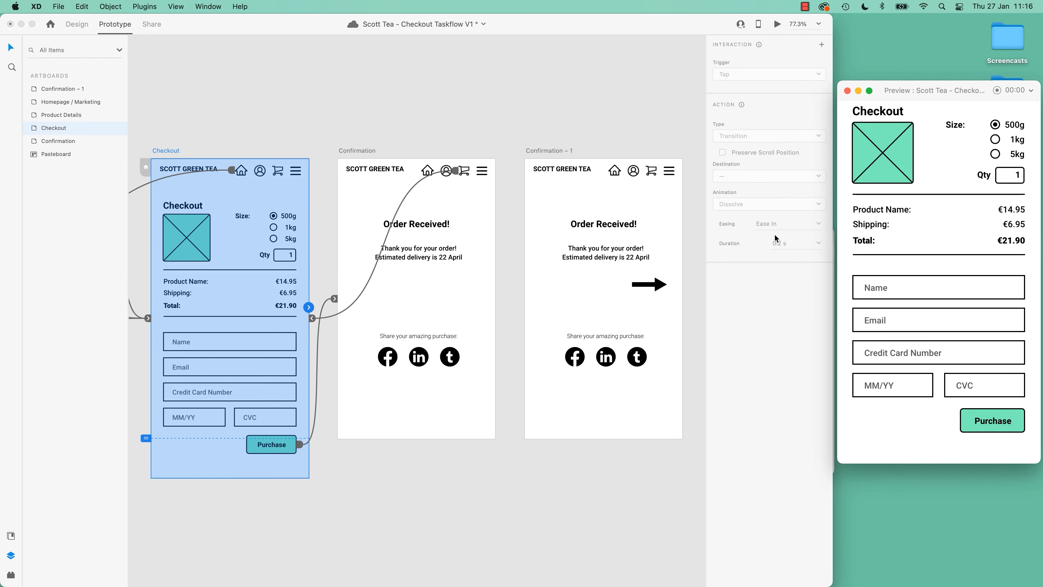
{"action": "left_click", "coordinate": [998, 423]}
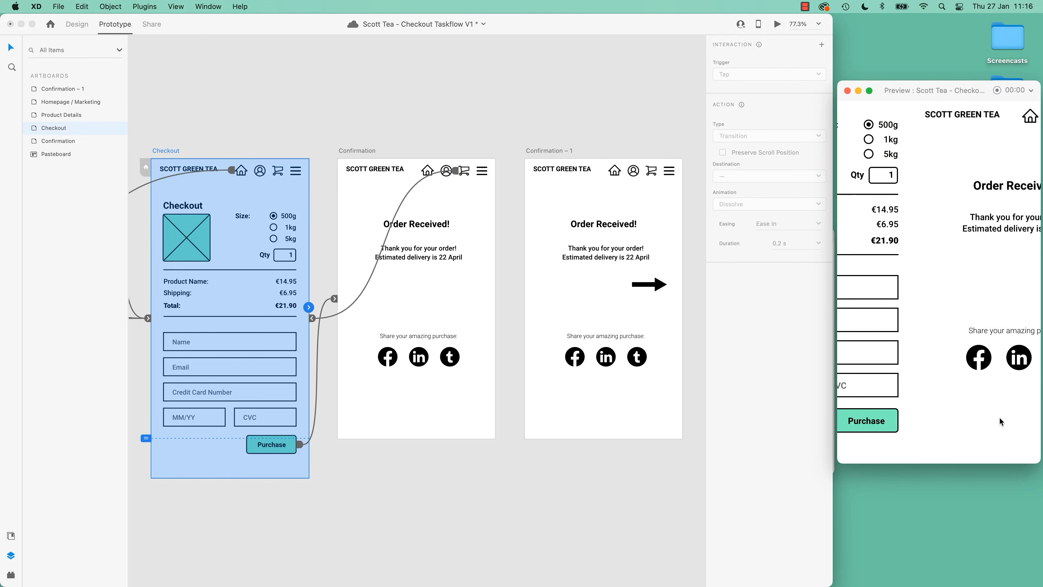
Set the duration of the Confirmation artboard's Auto-Animate to 1 s
{"action": "left_click", "coordinate": [347, 151]}
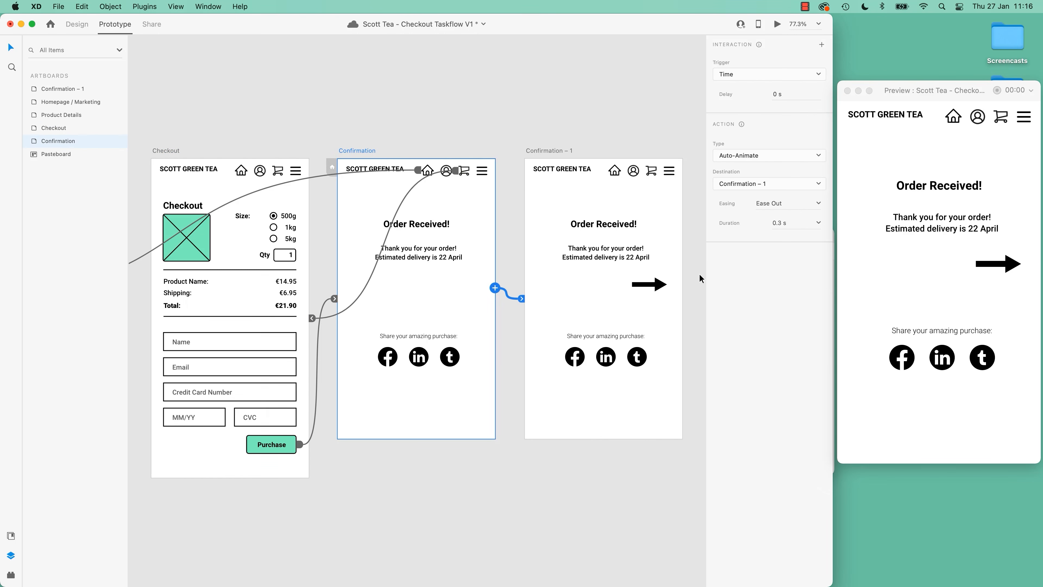
{"action": "left_click", "coordinate": [817, 224]}
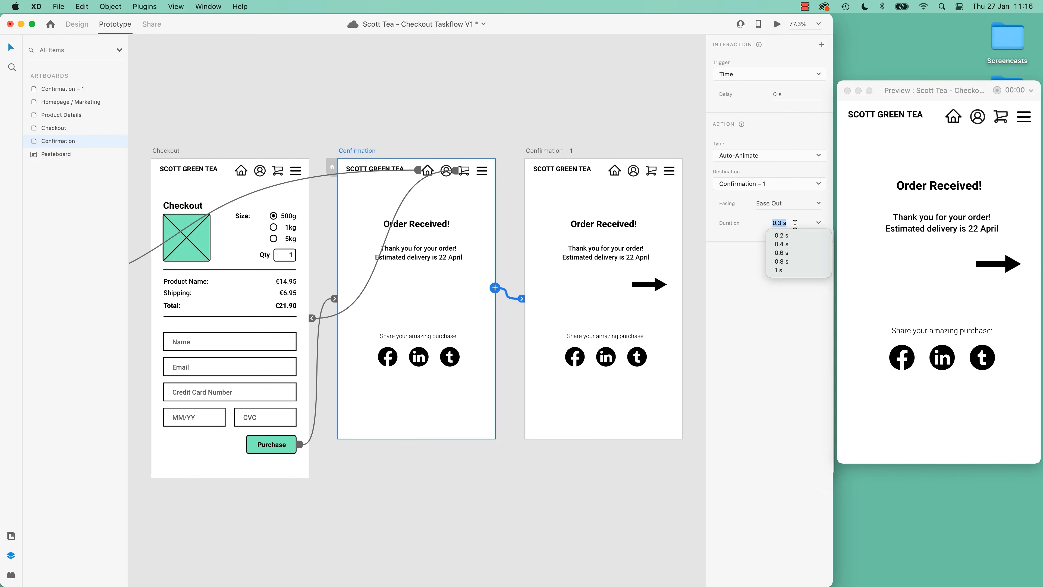
{"action": "left_click", "coordinate": [776, 271]}
{"action": "left_click", "coordinate": [438, 128]}
{"action": "left_click", "coordinate": [356, 150]}
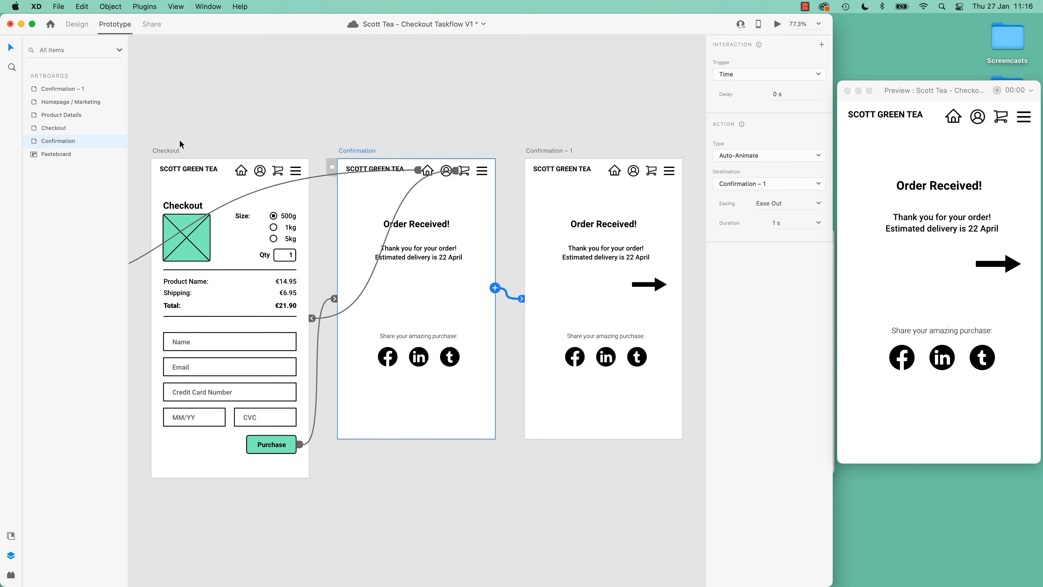
Replay the preview from the Checkout and Confirmation artboards to check the slower arrow animation
{"action": "left_click", "coordinate": [167, 150]}
{"action": "left_click", "coordinate": [356, 150]}
{"action": "left_click", "coordinate": [177, 150]}
{"action": "left_click", "coordinate": [356, 149]}
Switch to Design mode and widen the invisible arrow group on the Confirmation artboard to about 107
{"action": "left_click", "coordinate": [77, 24]}
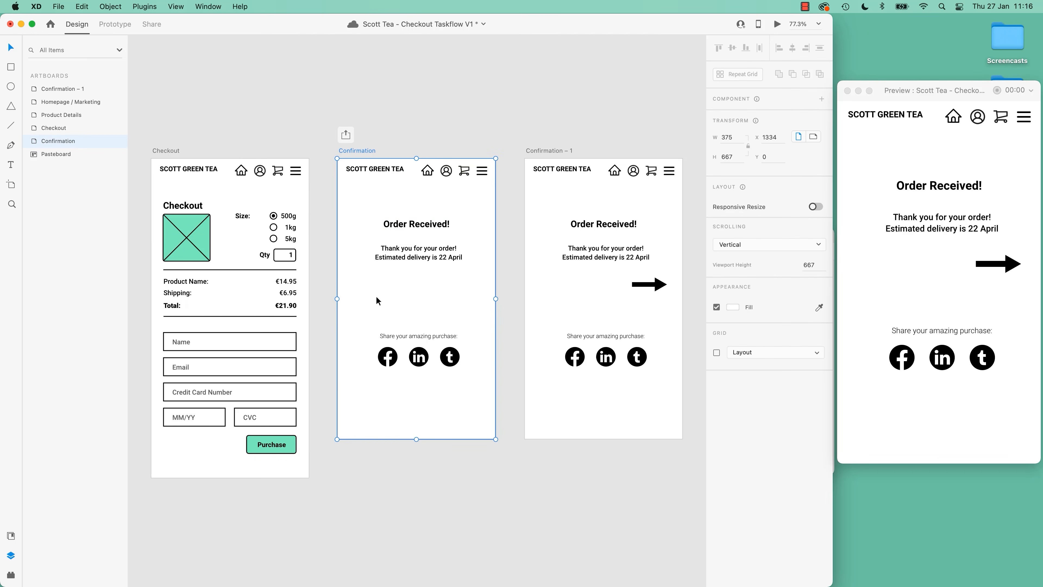
{"action": "left_click", "coordinate": [358, 285]}
{"action": "left_click_drag", "start_coordinate": [366, 284], "coordinate": [397, 284]}
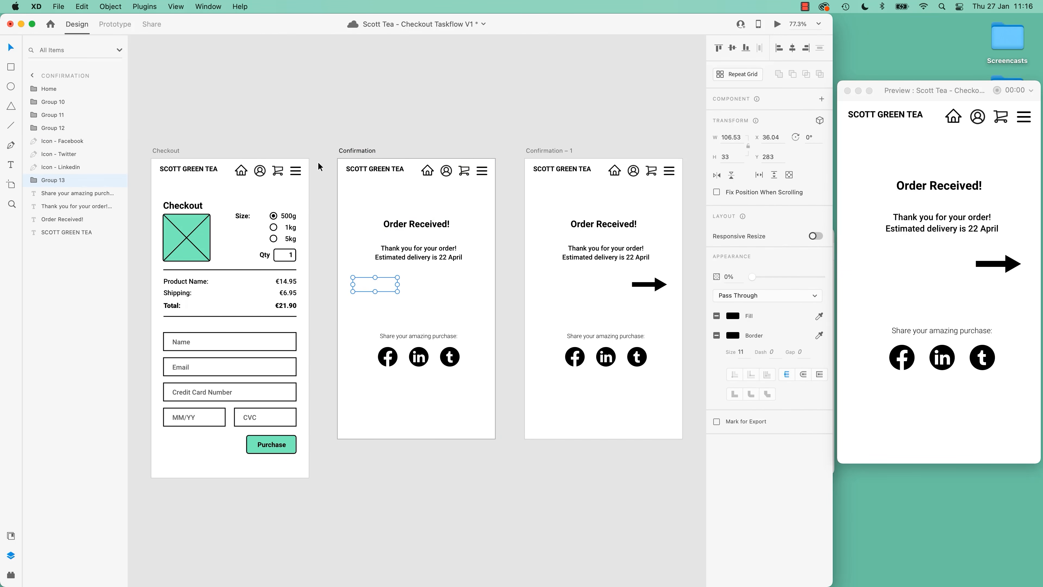
Return to Prototype mode and set the easing of the Confirmation artboard's Auto-Animate to Ease In-Out
{"action": "left_click", "coordinate": [342, 152]}
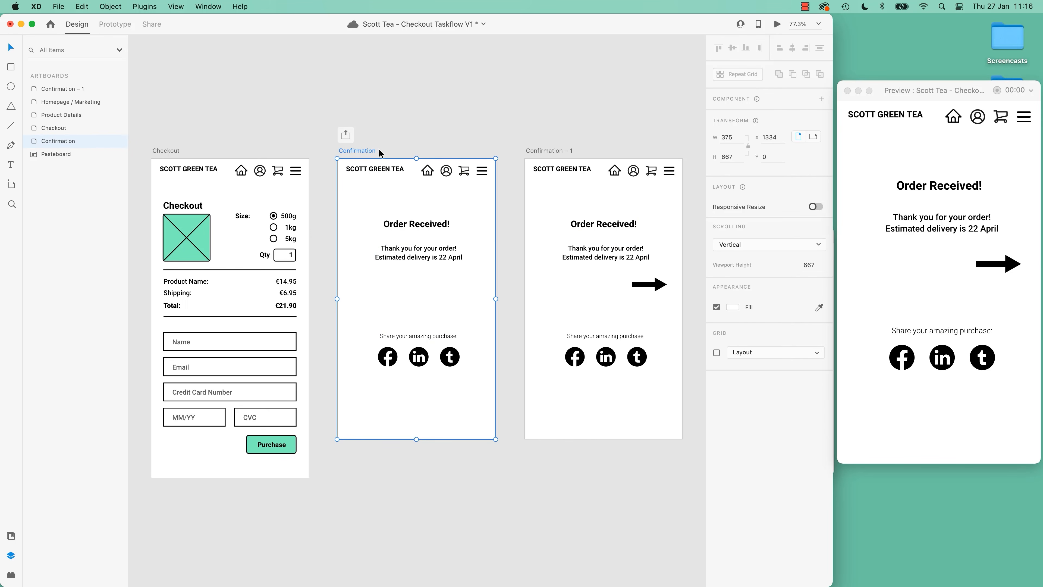
{"action": "left_click", "coordinate": [128, 28]}
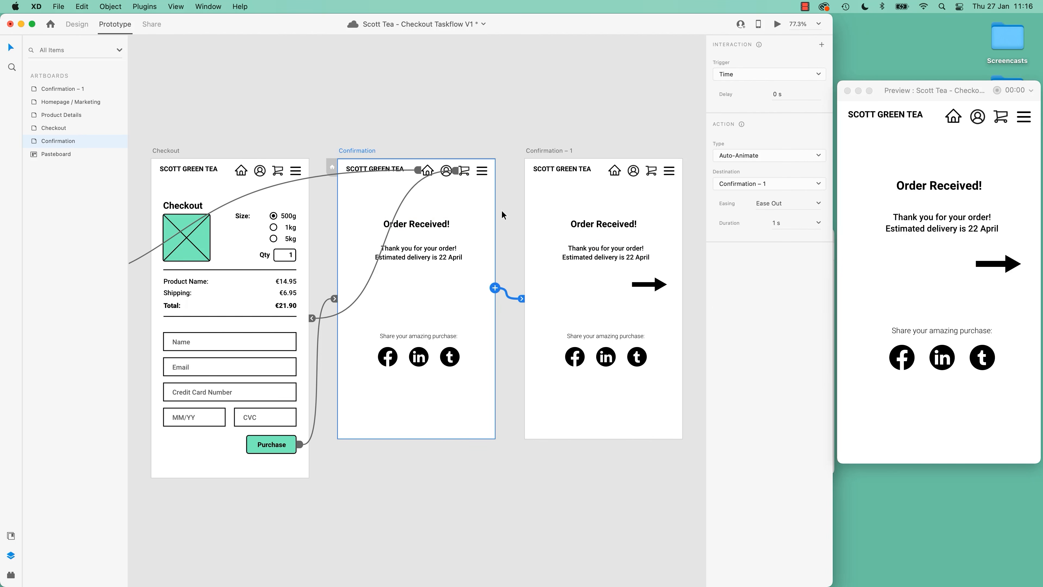
{"action": "left_click", "coordinate": [819, 207]}
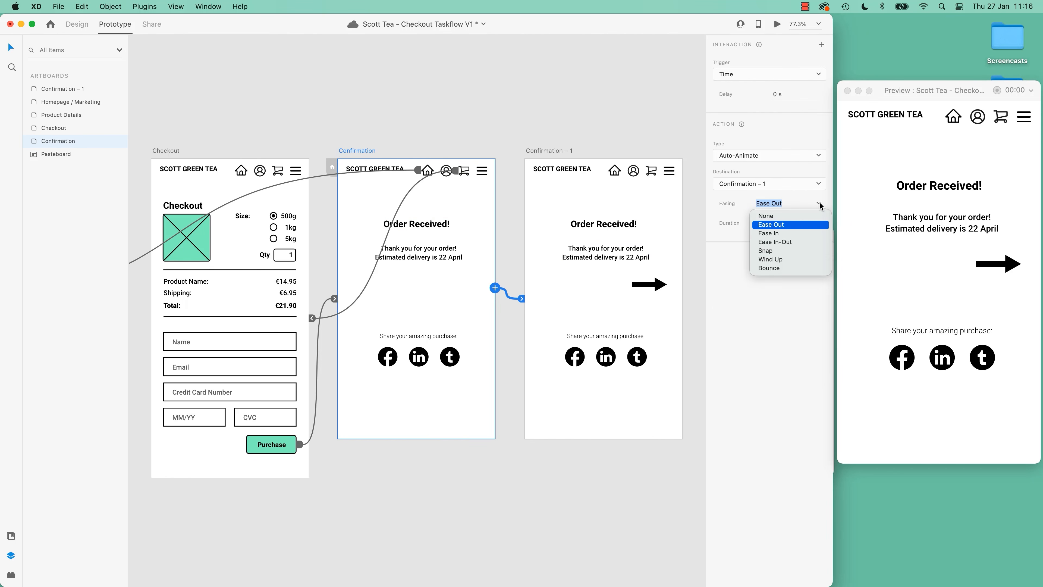
{"action": "left_click", "coordinate": [772, 244]}
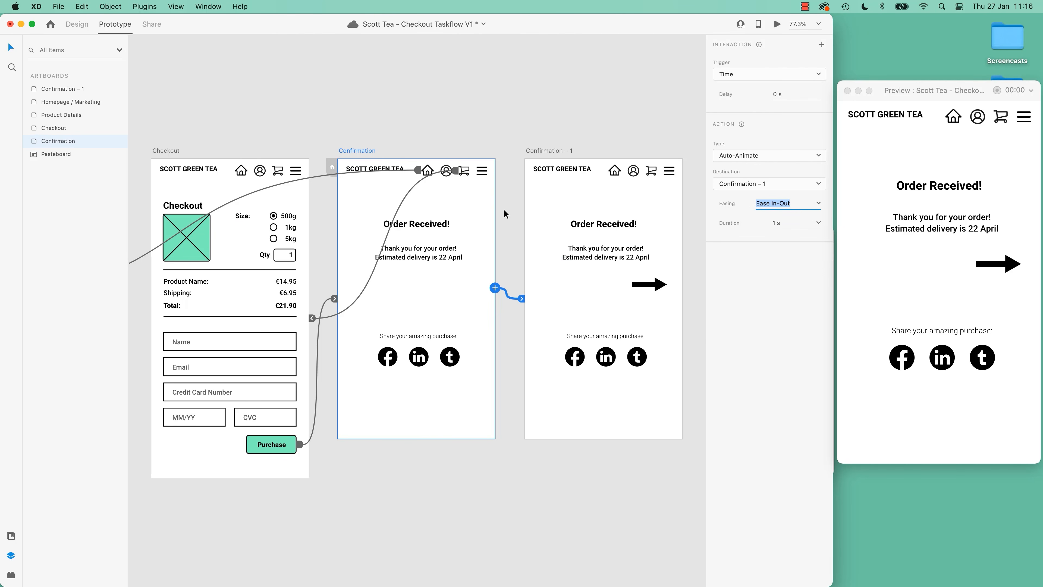
Replay the preview from the Checkout and Confirmation artboards to check the Ease In-Out arrow animation against Confirmation – 1
{"action": "left_click", "coordinate": [364, 151]}
{"action": "left_click", "coordinate": [164, 150]}
{"action": "left_click", "coordinate": [358, 152]}
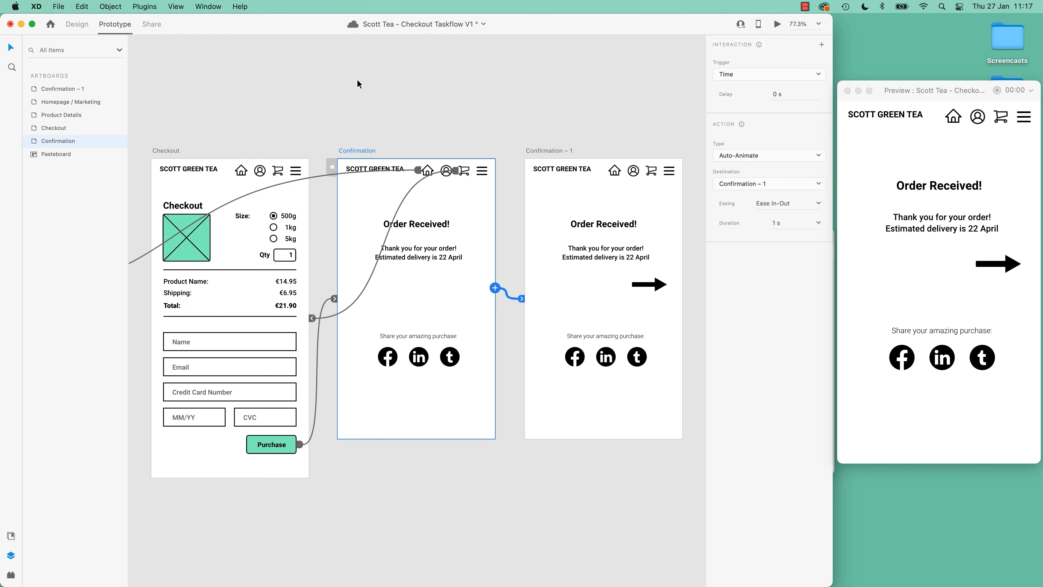
{"action": "left_click", "coordinate": [569, 101]}
{"action": "left_click", "coordinate": [362, 151]}
{"action": "left_click", "coordinate": [549, 152]}
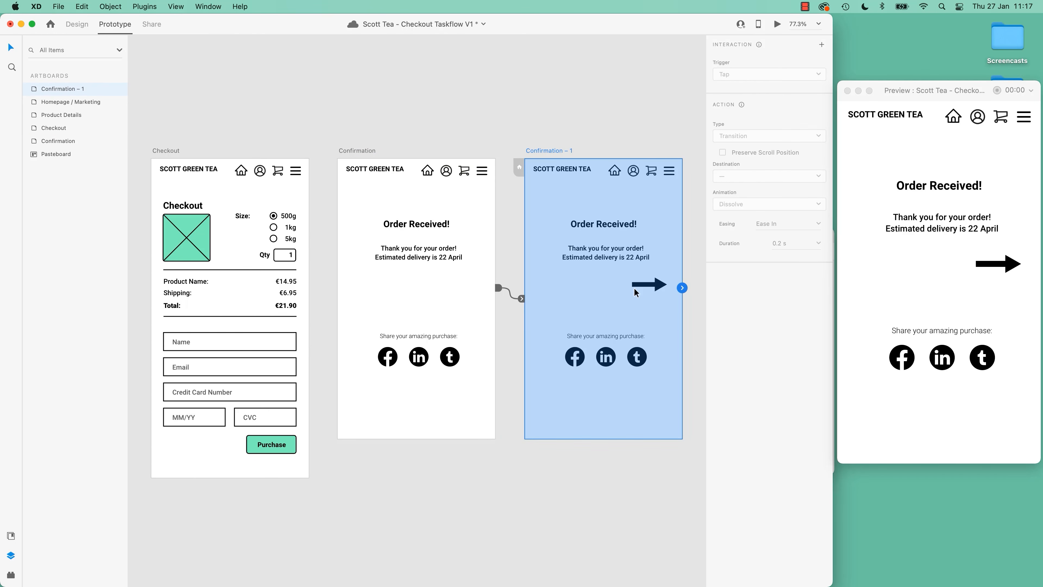
Match the Twitter icon's layer on both confirmation artboards and move the Confirmation – 1 copy straight down below the other share icons
{"action": "left_click", "coordinate": [650, 284]}
{"action": "left_click", "coordinate": [457, 360]}
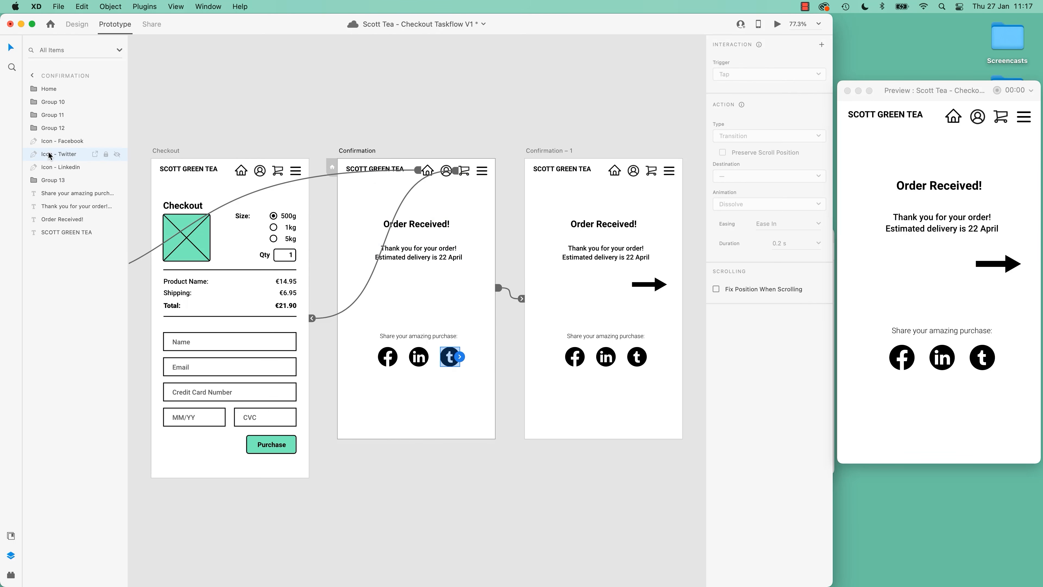
{"action": "left_click", "coordinate": [640, 363]}
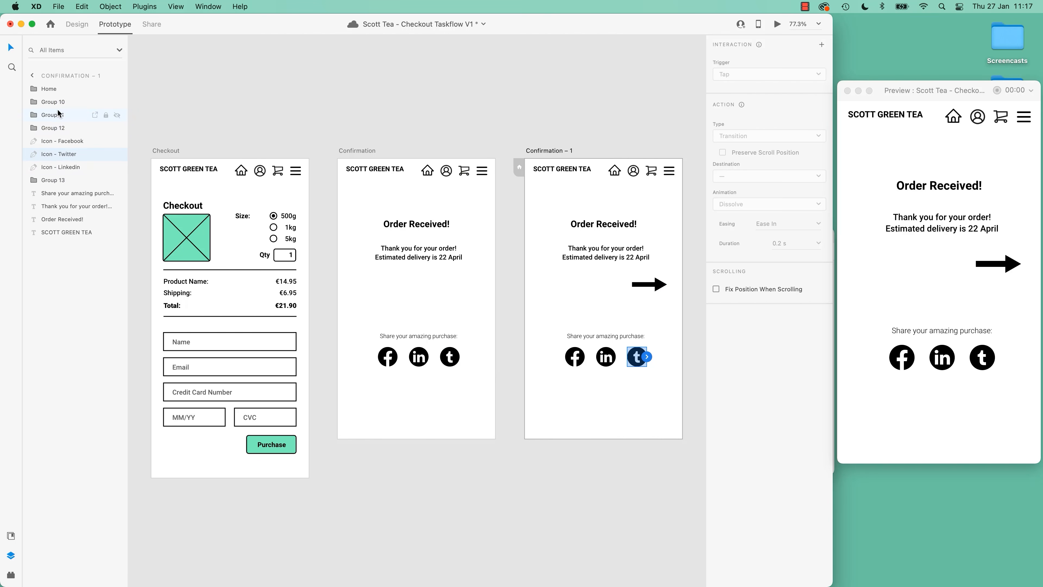
{"action": "left_click", "coordinate": [458, 361]}
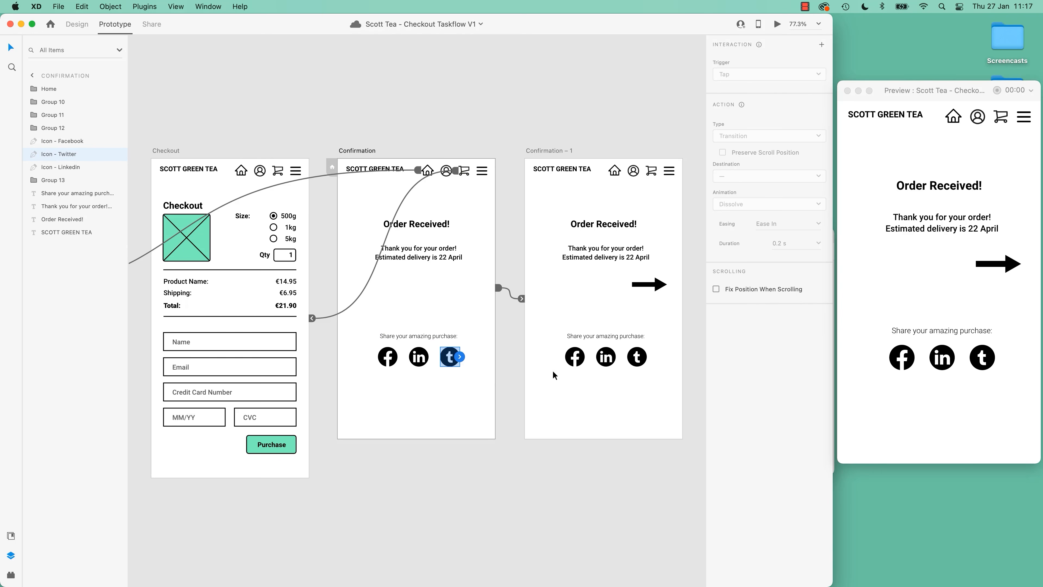
{"action": "left_click_drag", "start_coordinate": [642, 360], "coordinate": [643, 400]}
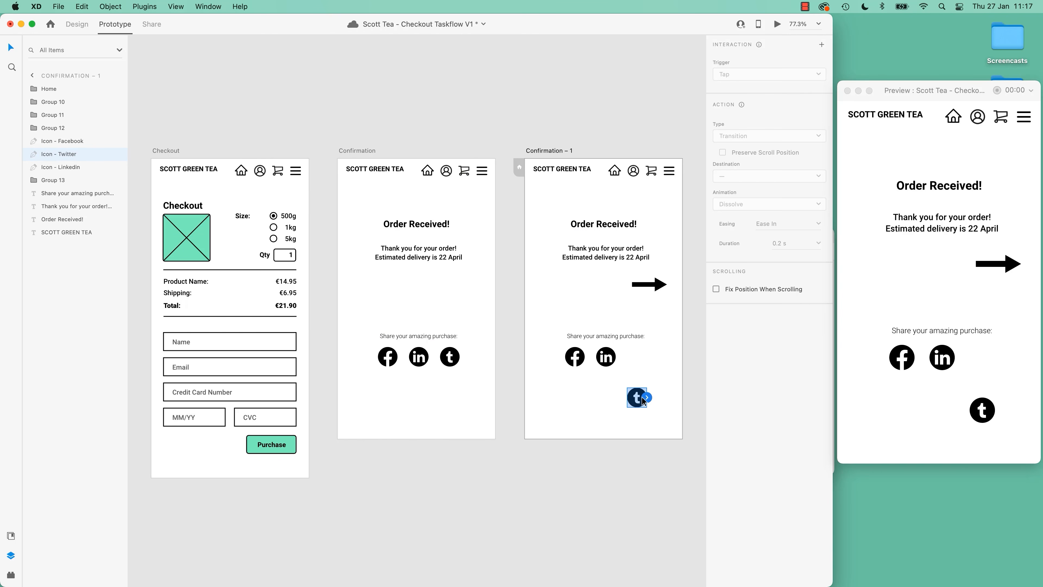
Set the easing of the Confirmation artboard's Auto-Animate to Bounce
{"action": "left_click", "coordinate": [353, 151]}
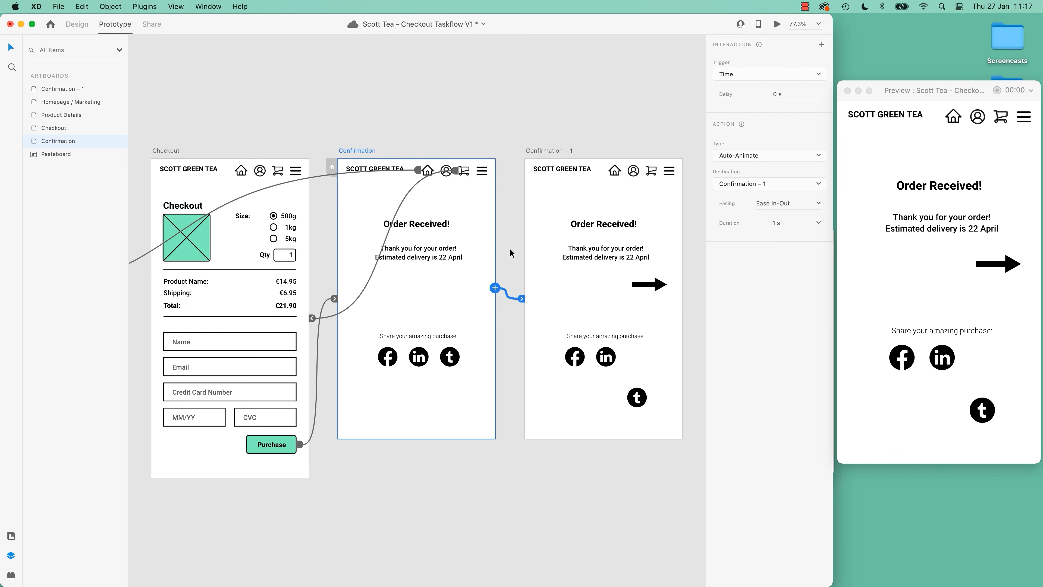
{"action": "left_click", "coordinate": [819, 203]}
{"action": "left_click", "coordinate": [771, 272]}
Replay the preview from the Checkout and Confirmation artboards, including the Purchase action, to check the animation
{"action": "left_click", "coordinate": [163, 151]}
{"action": "left_click", "coordinate": [367, 153]}
{"action": "left_click", "coordinate": [168, 150]}
{"action": "left_click", "coordinate": [354, 151]}
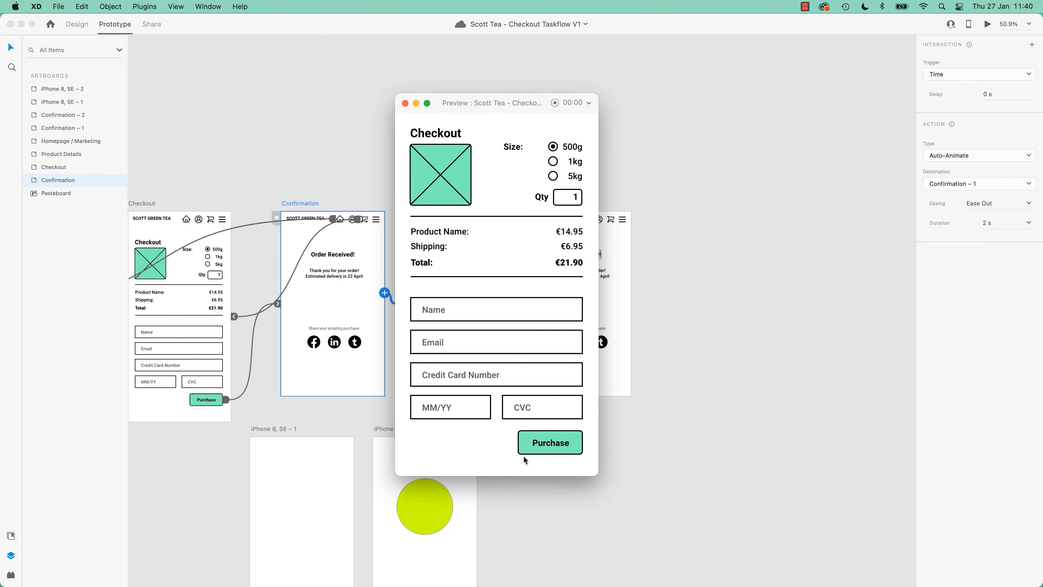
{"action": "left_click", "coordinate": [549, 444]}
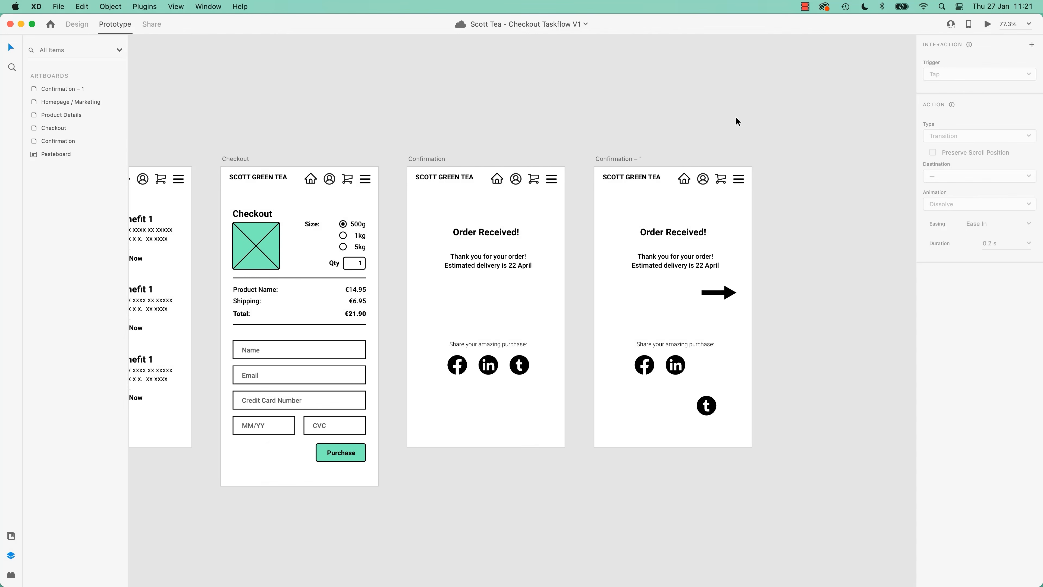
Preview the prototype from the Confirmation artboard to check how the arrow and the Twitter icon bounce, and close the preview
{"action": "left_click_drag", "start_coordinate": [736, 117], "coordinate": [551, 118]}
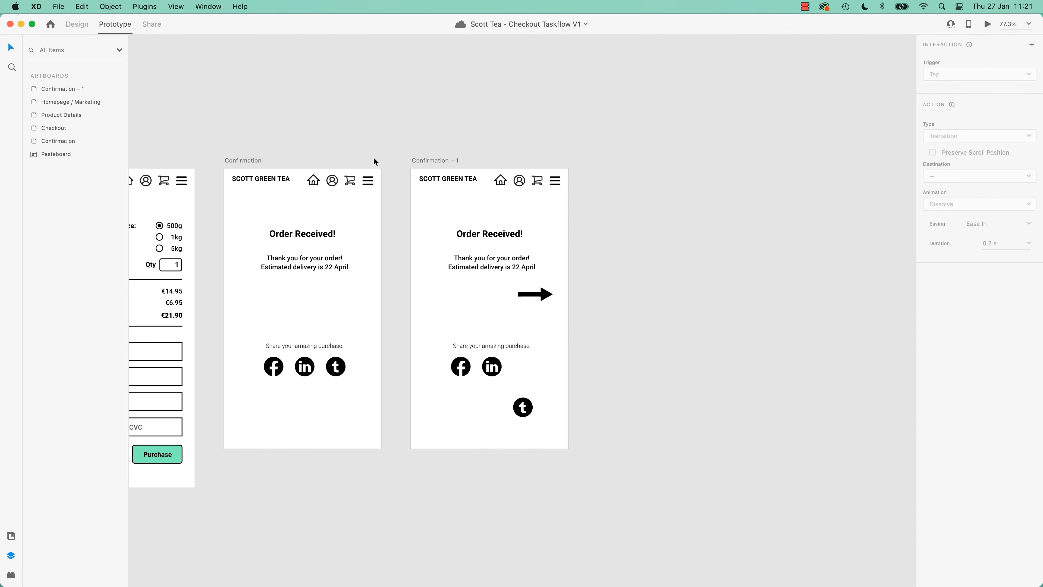
{"action": "left_click", "coordinate": [236, 162]}
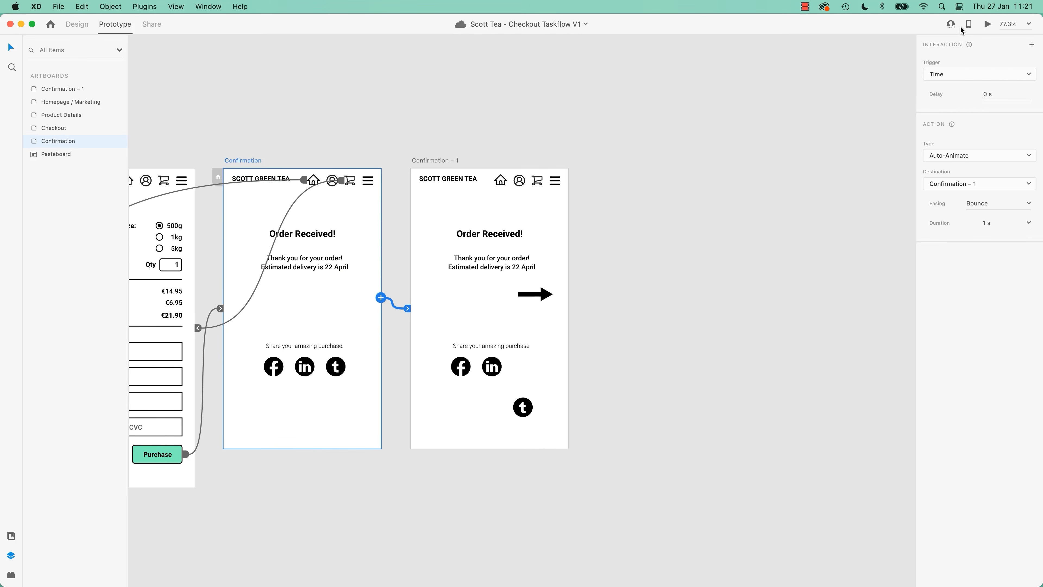
{"action": "left_click", "coordinate": [988, 24]}
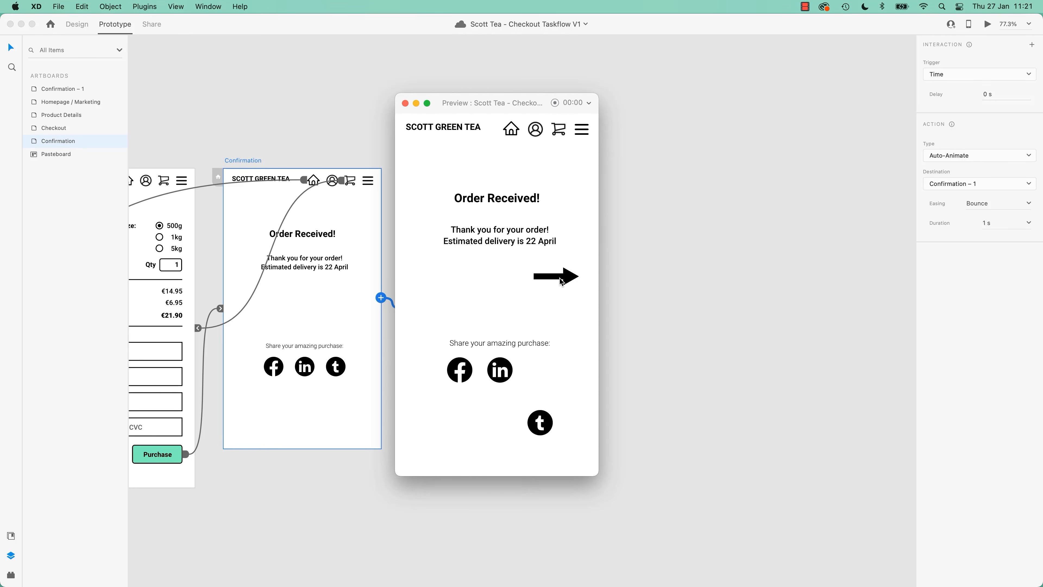
{"action": "left_click", "coordinate": [405, 103]}
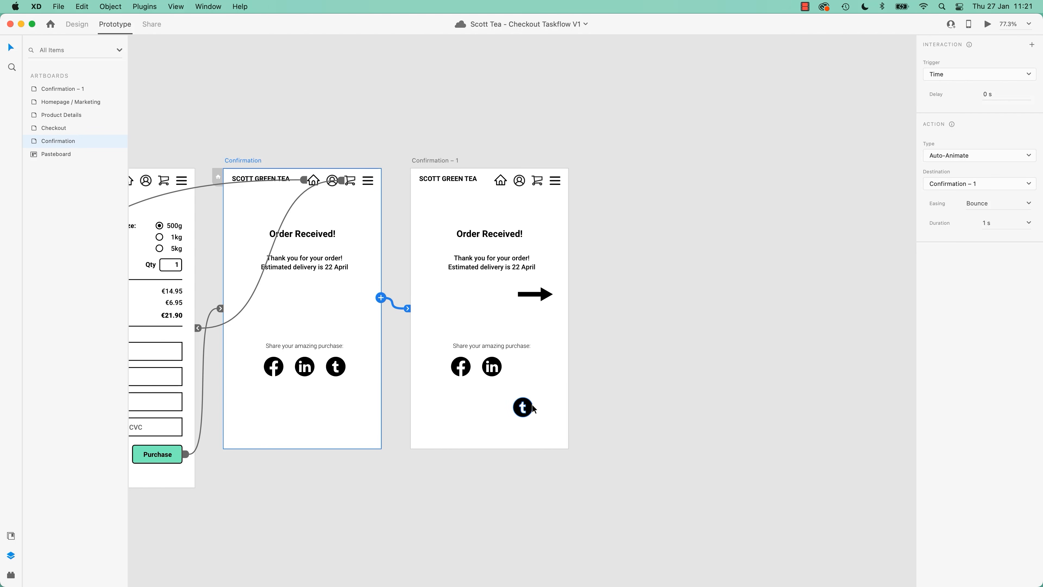
Delete the Twitter icon from the Confirmation – 1 artboard
{"action": "left_click", "coordinate": [518, 404]}
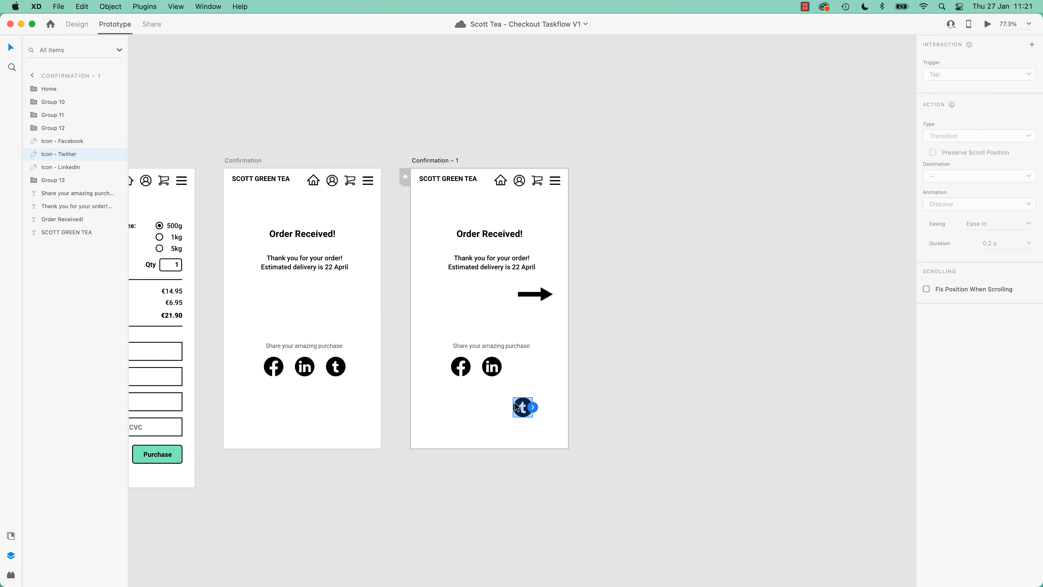
{"action": "key", "text": "Delete"}
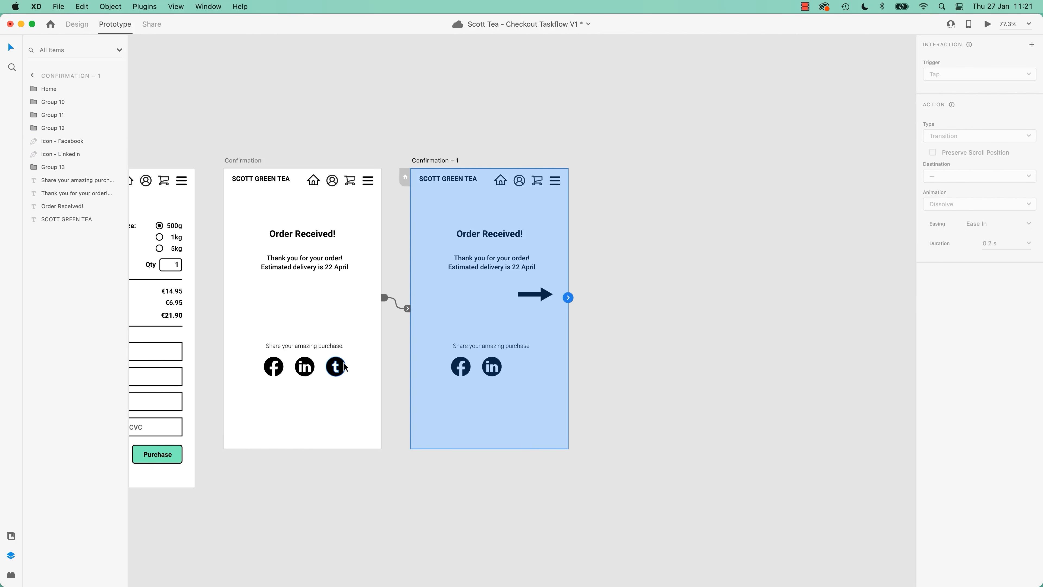
Preview the flow from checkout through the purchase to check how the Twitter icon animates without a match on Confirmation – 1
{"action": "left_click", "coordinate": [986, 24]}
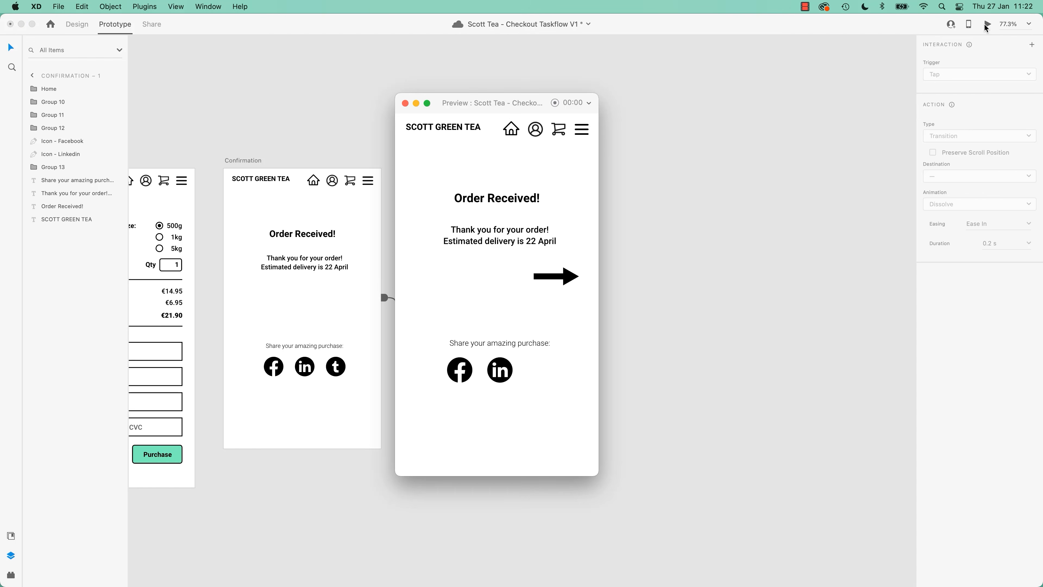
{"action": "left_click", "coordinate": [545, 132]}
{"action": "left_click", "coordinate": [544, 132]}
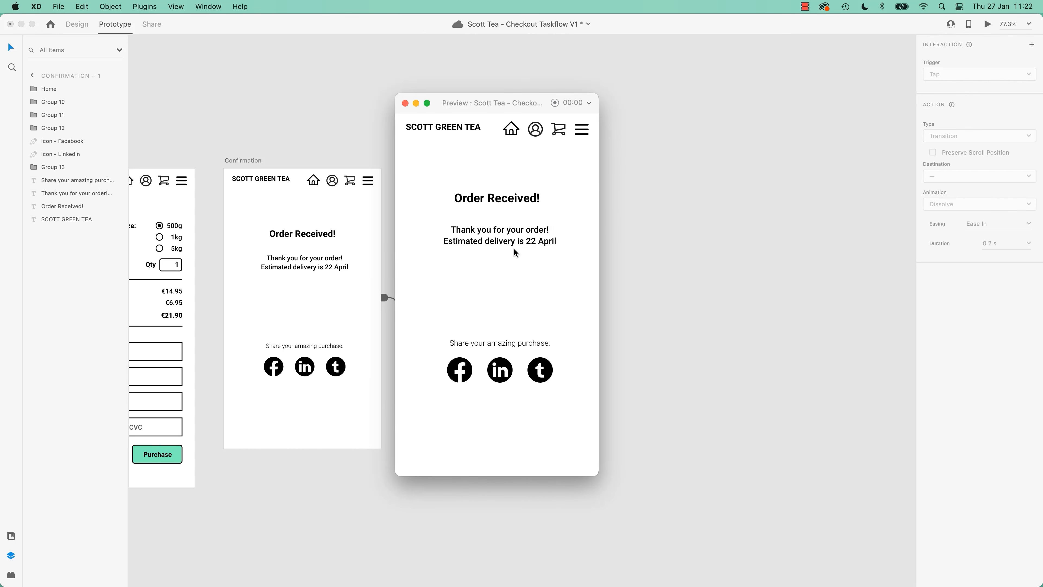
{"action": "left_click", "coordinate": [496, 162]}
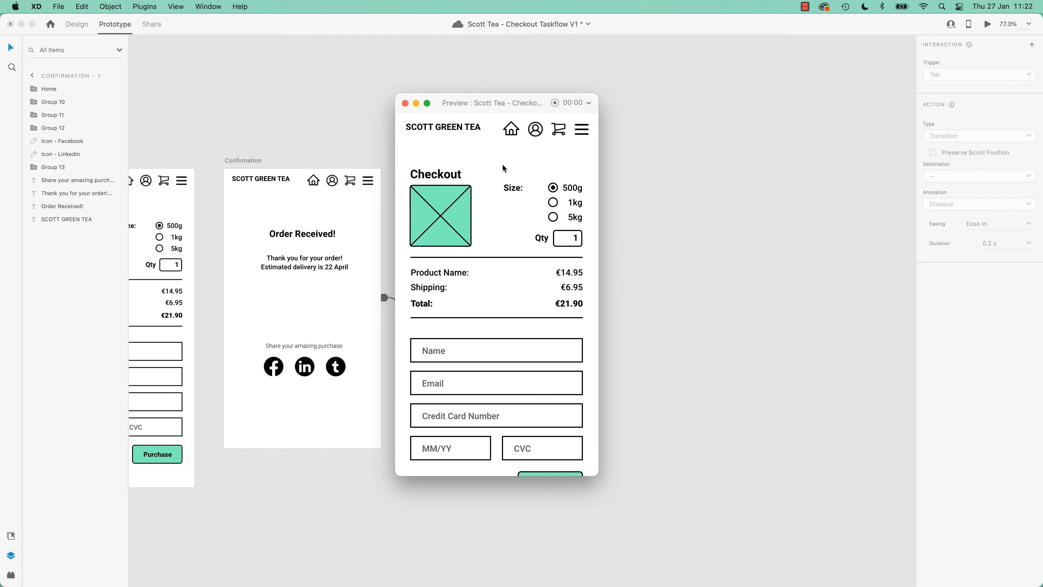
{"action": "scroll", "coordinate": [522, 365], "scroll_direction": "down", "scroll_amount": 3}
{"action": "left_click", "coordinate": [559, 426]}
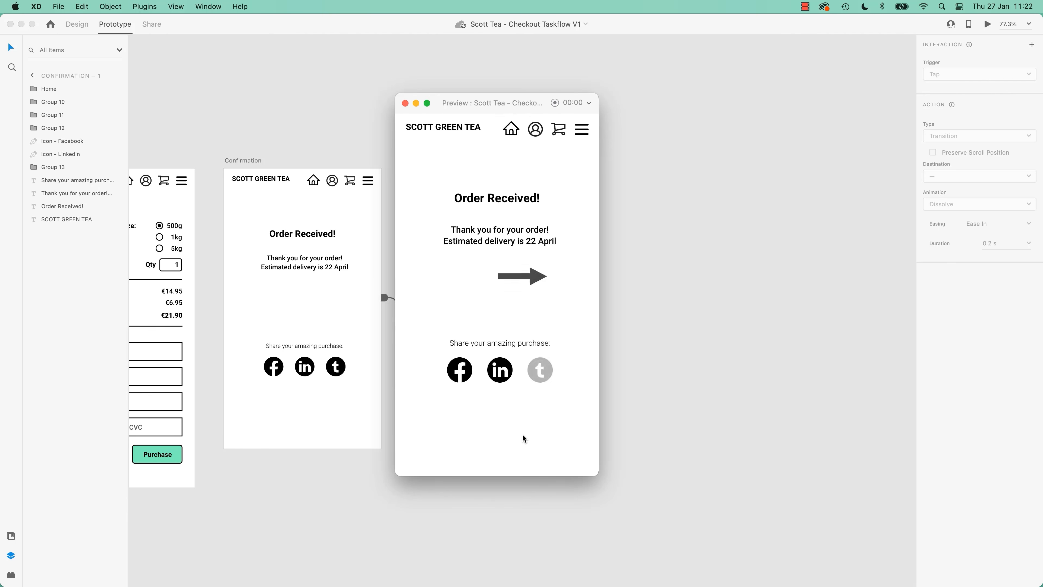
{"action": "left_click", "coordinate": [406, 102]}
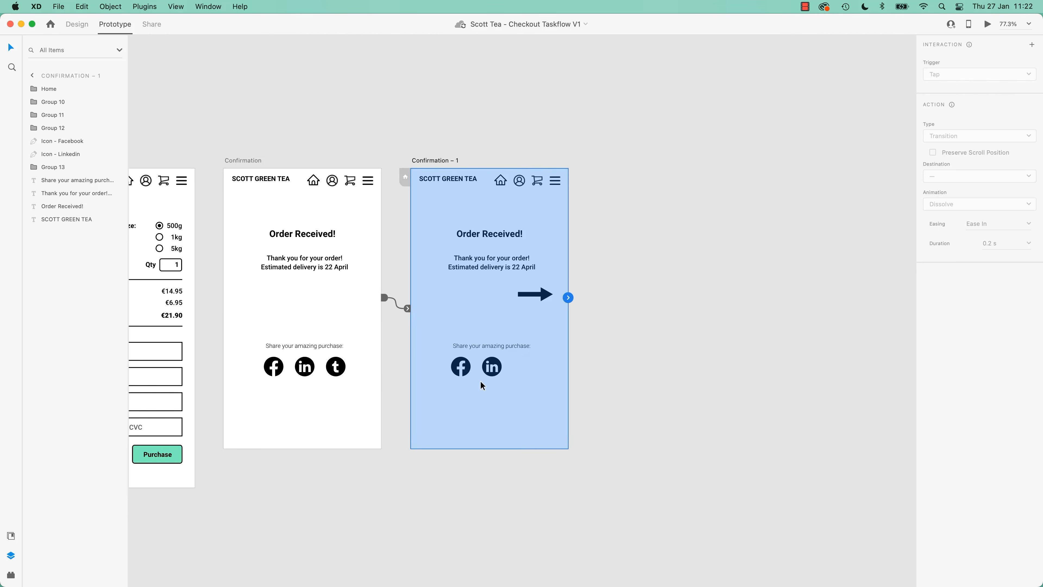
Copy the Twitter icon from the Confirmation artboard onto Confirmation – 1 and check its layer name against the original
{"action": "left_click", "coordinate": [338, 370]}
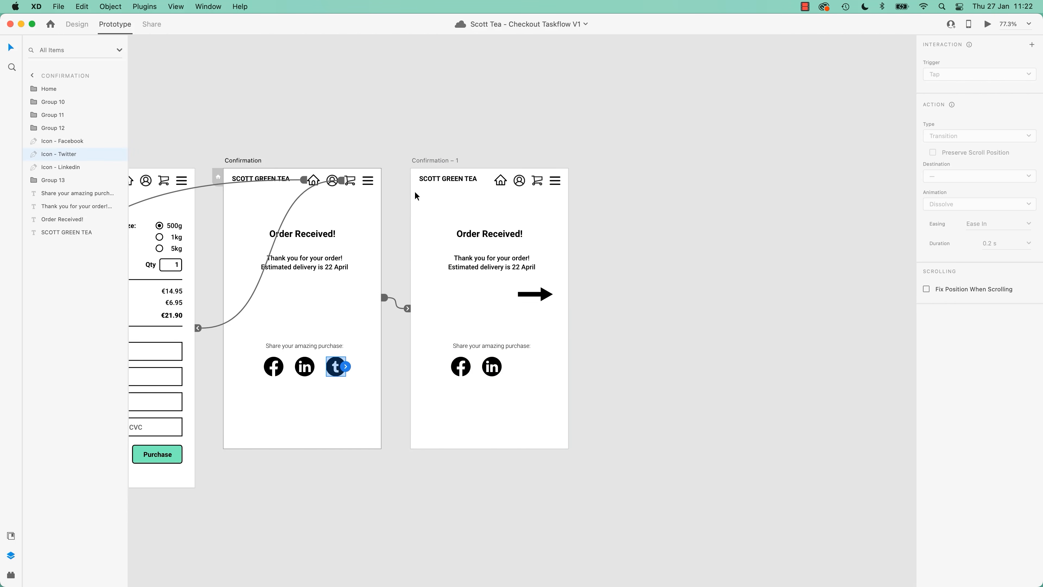
{"action": "left_click", "coordinate": [434, 160]}
{"action": "key", "text": "super+v"}
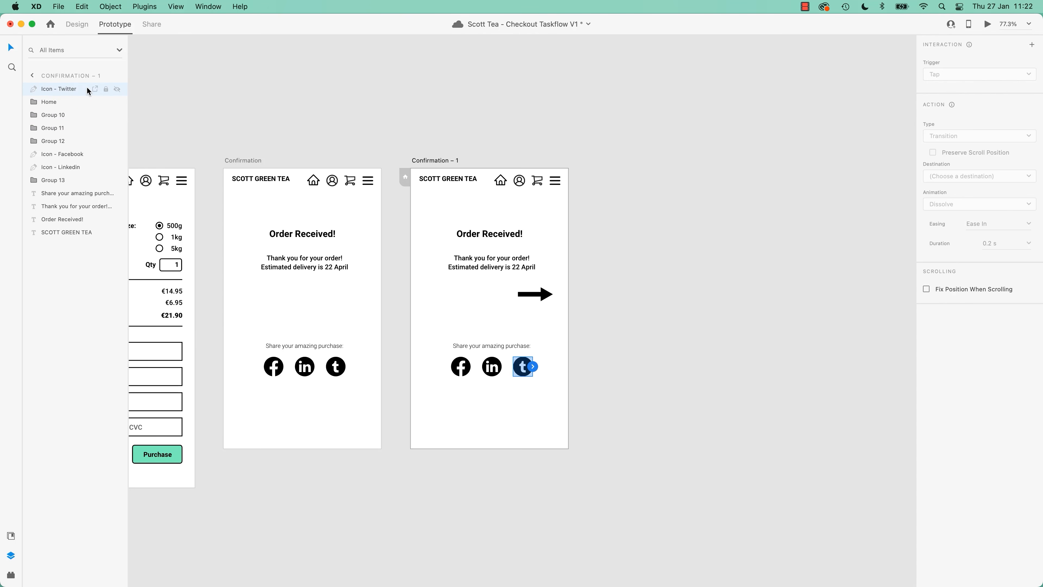
{"action": "left_click", "coordinate": [343, 368]}
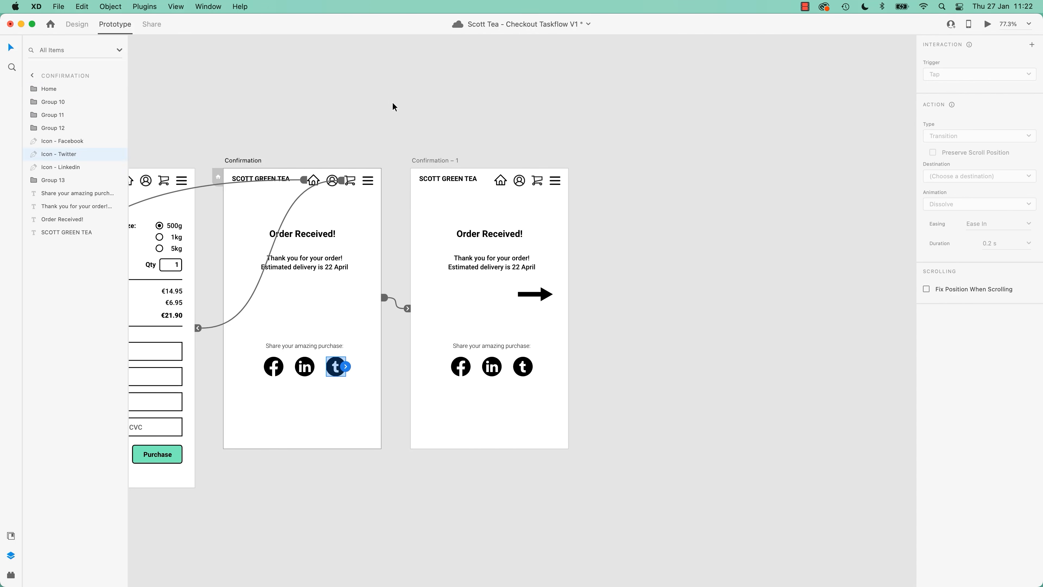
{"action": "left_click", "coordinate": [393, 104]}
Preview the flow from the homepage through checkout and purchase to check the share icons and the arrow animation
{"action": "left_click", "coordinate": [987, 24]}
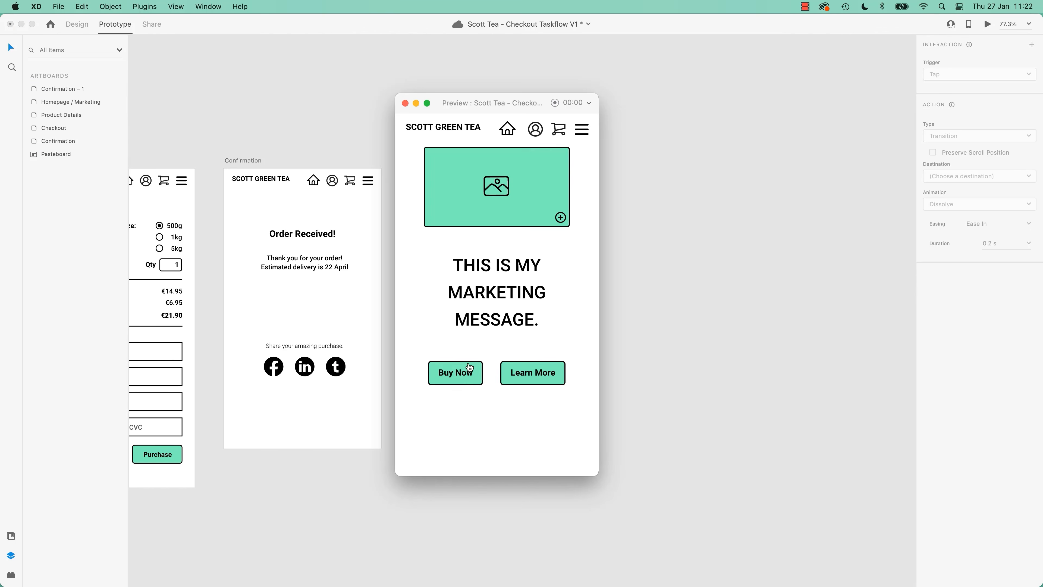
{"action": "left_click", "coordinate": [561, 131]}
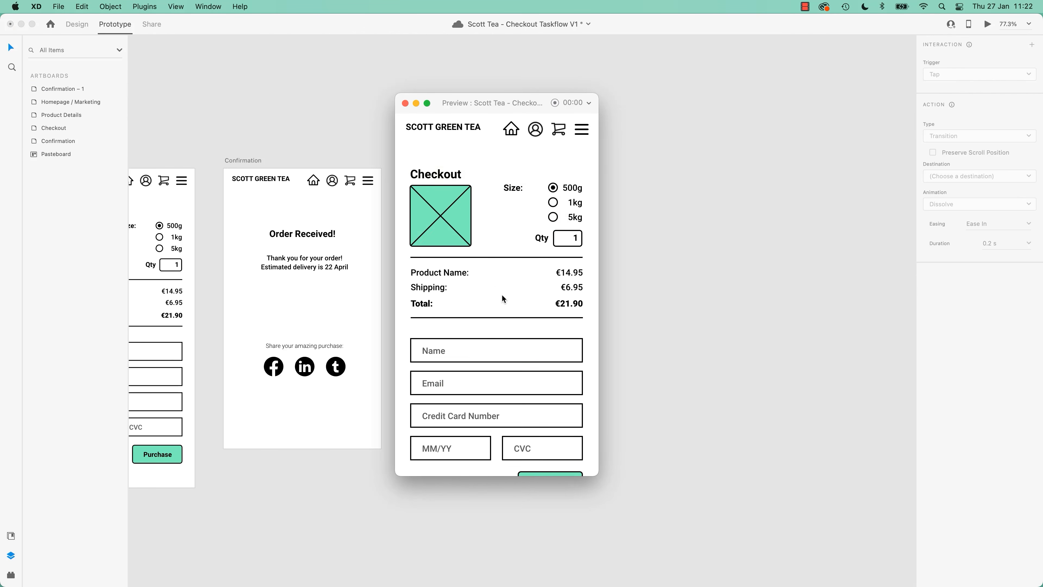
{"action": "scroll", "coordinate": [506, 312], "scroll_direction": "down", "scroll_amount": 3}
{"action": "left_click", "coordinate": [549, 429]}
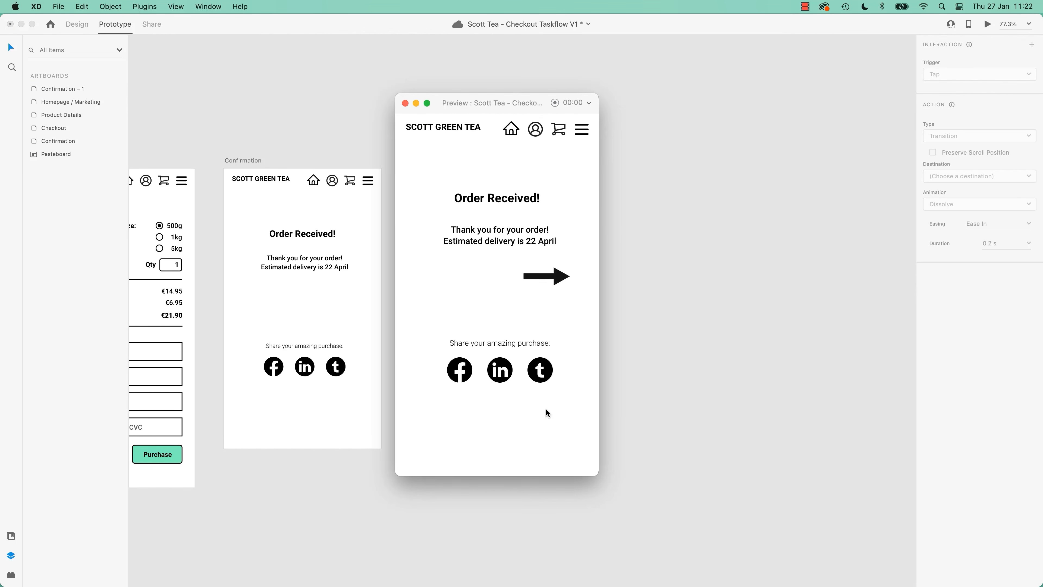
{"action": "left_click", "coordinate": [405, 103]}
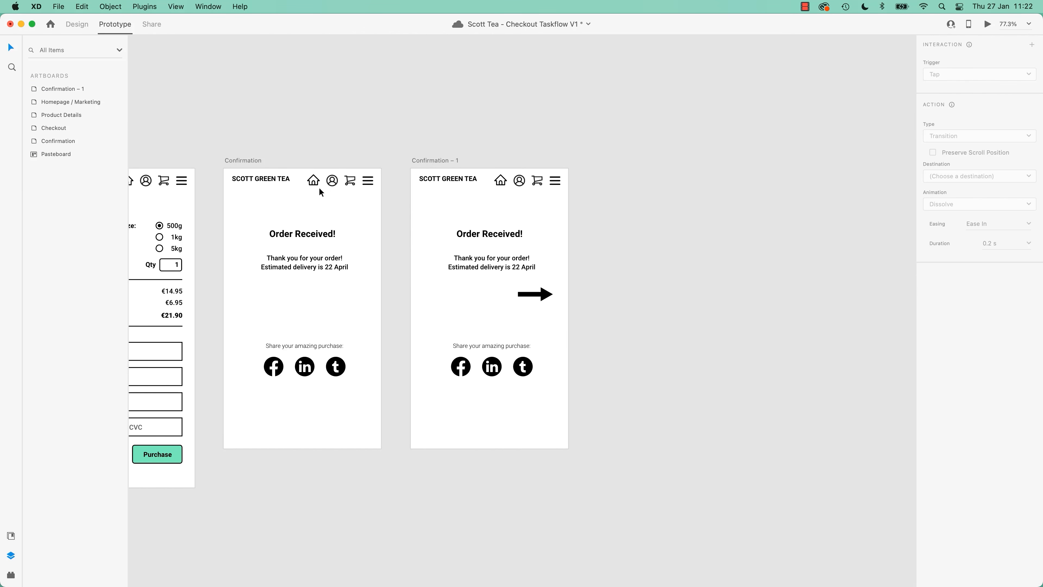
Switch to Design mode and set the opacity of the invisible arrow group on the Confirmation artboard to 100%
{"action": "left_click", "coordinate": [252, 163]}
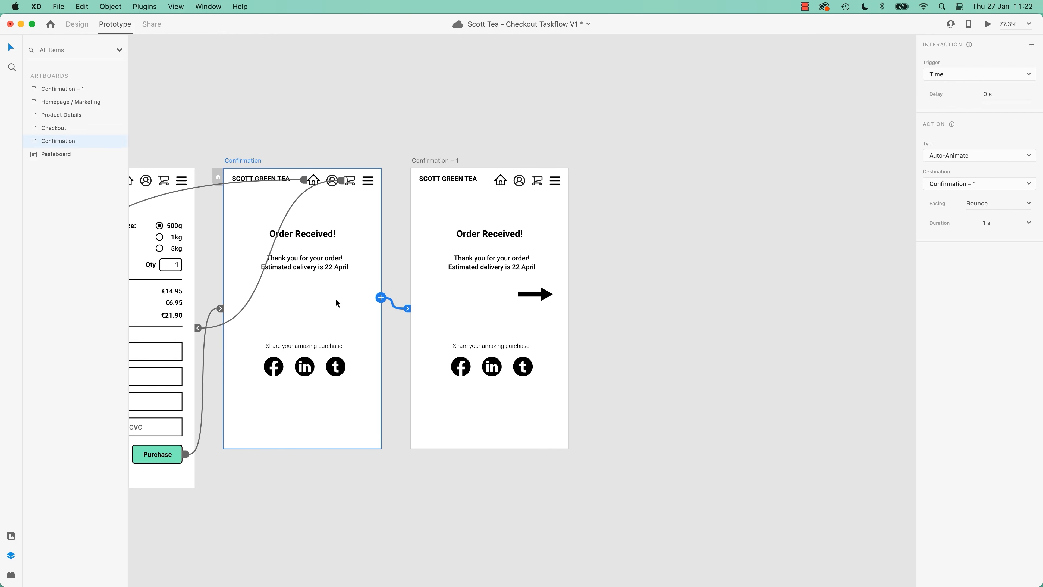
{"action": "left_click", "coordinate": [253, 295]}
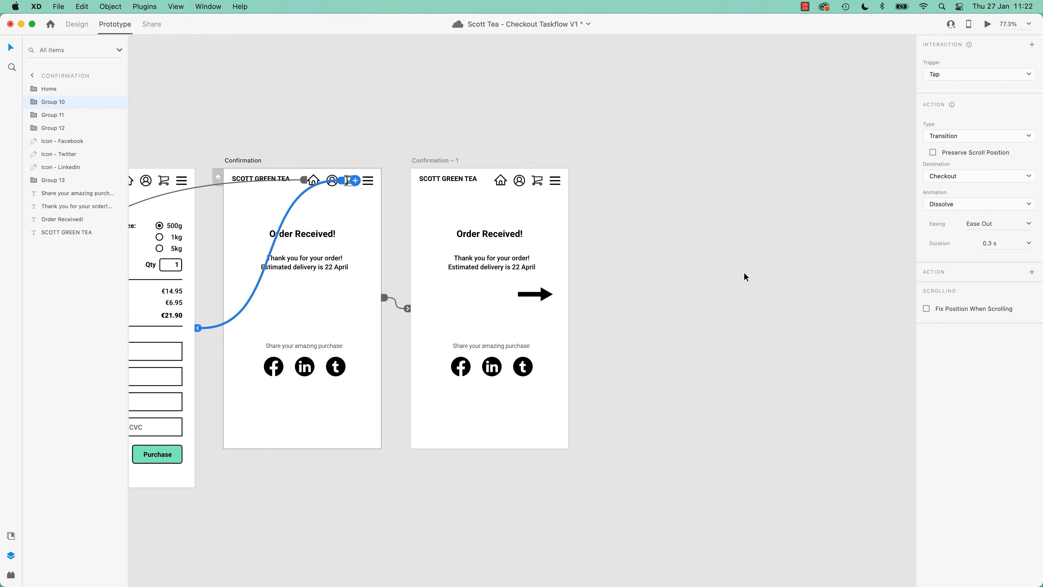
{"action": "left_click", "coordinate": [76, 24]}
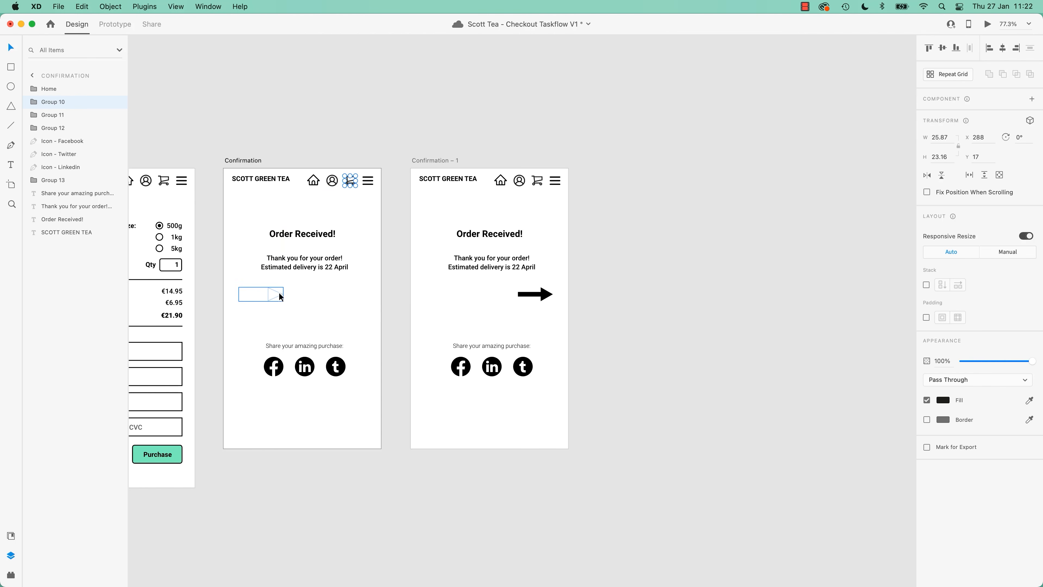
{"action": "left_click", "coordinate": [277, 298]}
{"action": "left_click_drag", "start_coordinate": [963, 276], "coordinate": [1032, 277]}
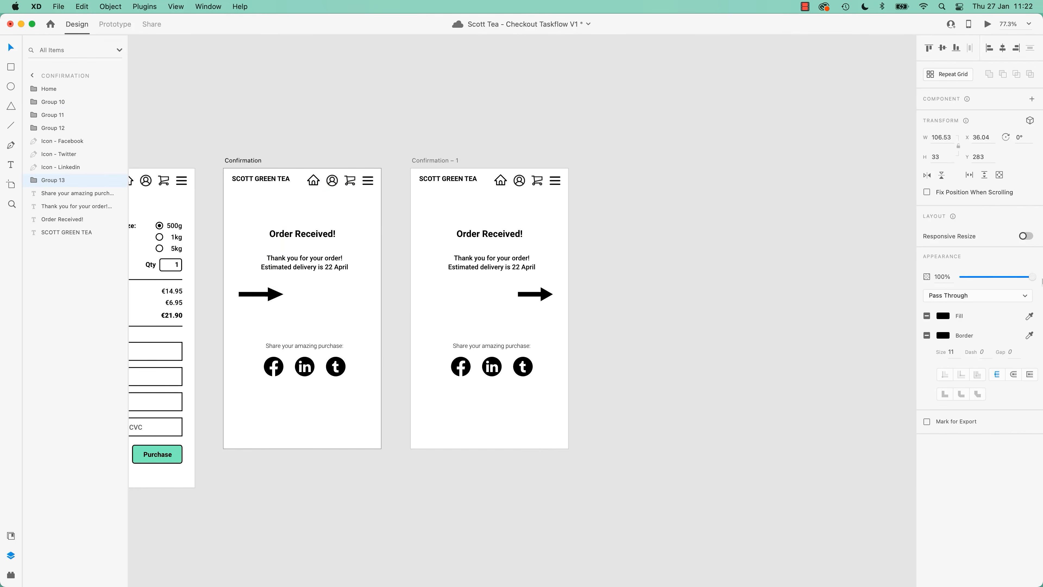
Lower the opacity of the arrow group on the Confirmation – 1 artboard until it is fully transparent
{"action": "left_click", "coordinate": [528, 292]}
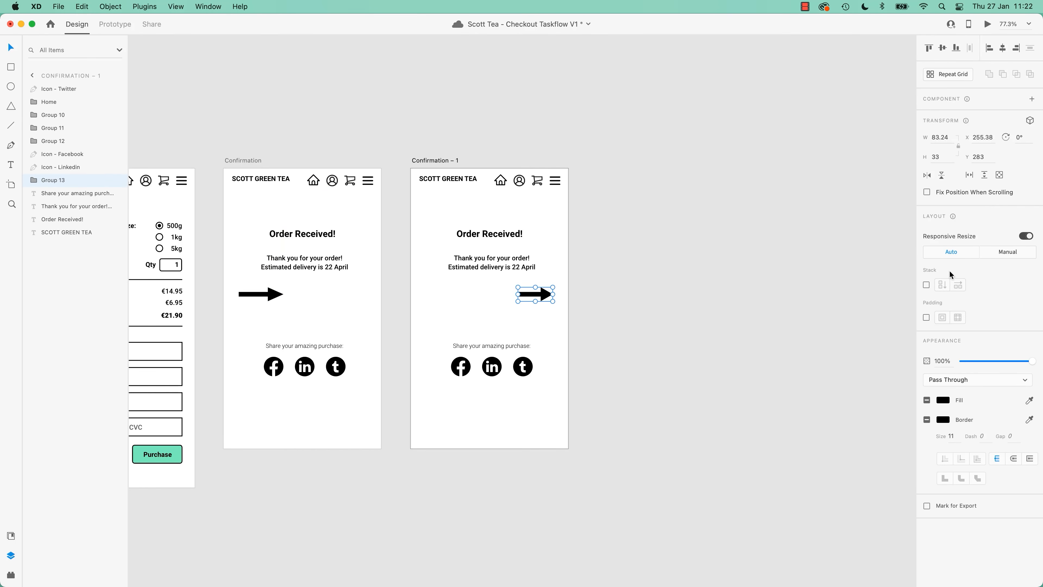
{"action": "left_click_drag", "start_coordinate": [1031, 361], "coordinate": [937, 365]}
{"action": "left_click", "coordinate": [681, 347]}
Preview the prototype from the Confirmation artboard to check the arrow's fade-out, and save the document
{"action": "left_click", "coordinate": [238, 161]}
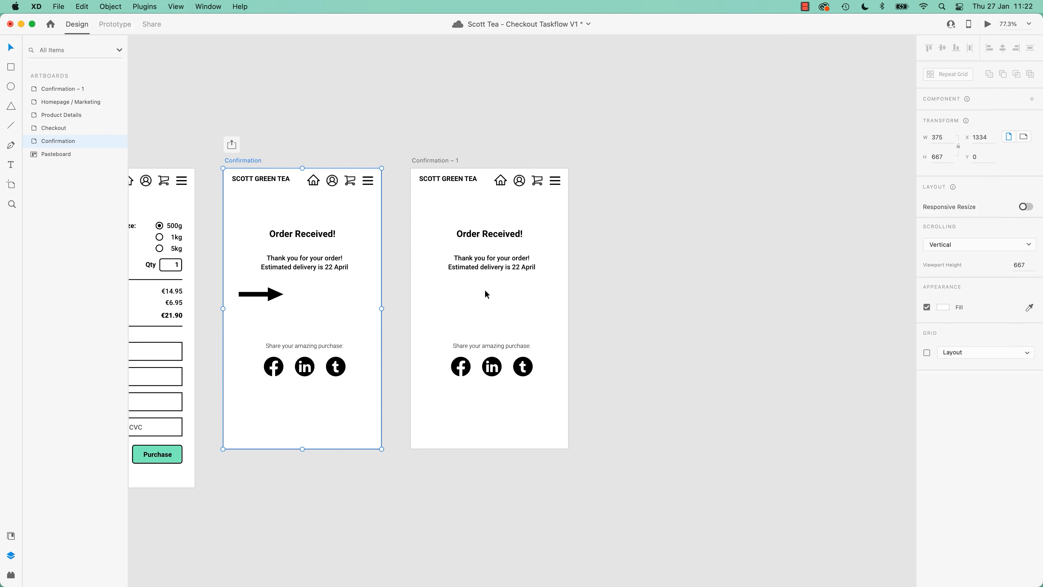
{"action": "left_click", "coordinate": [989, 25]}
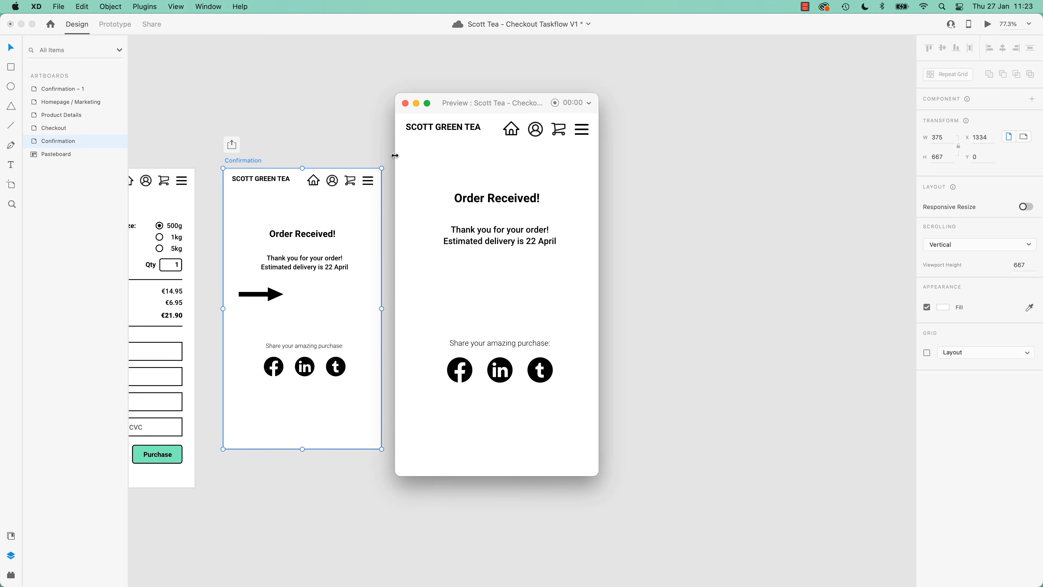
{"action": "key", "text": "super+s"}
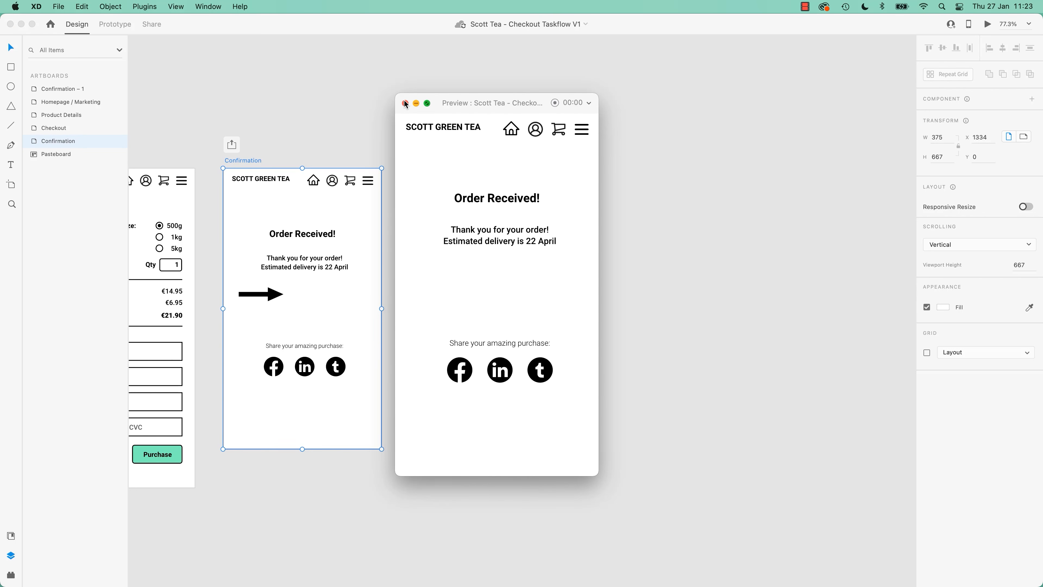
Close the preview and duplicate the Confirmation – 1 artboard
{"action": "left_click", "coordinate": [404, 103]}
{"action": "left_click", "coordinate": [378, 120]}
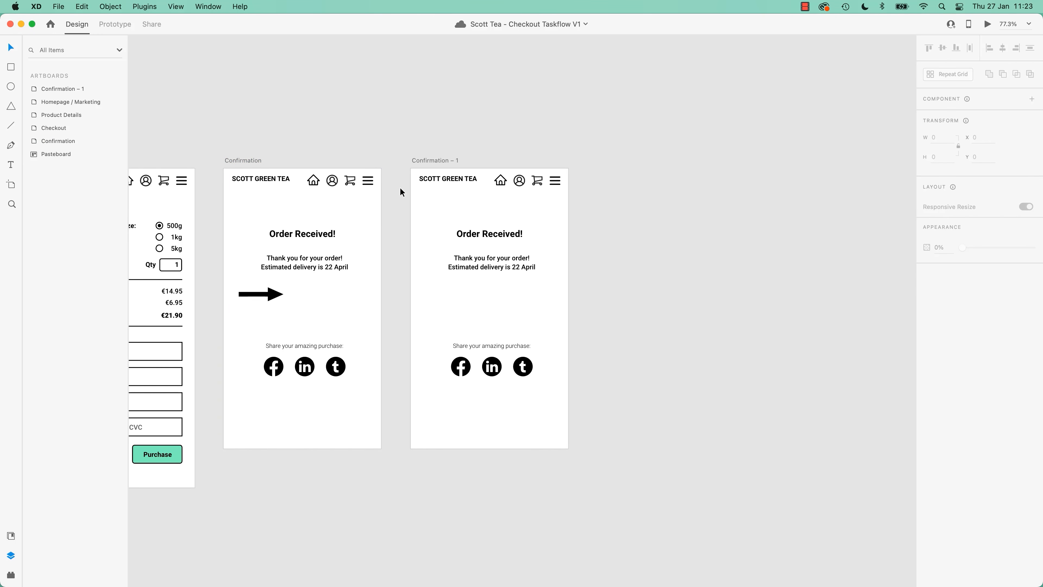
{"action": "left_click", "coordinate": [428, 161]}
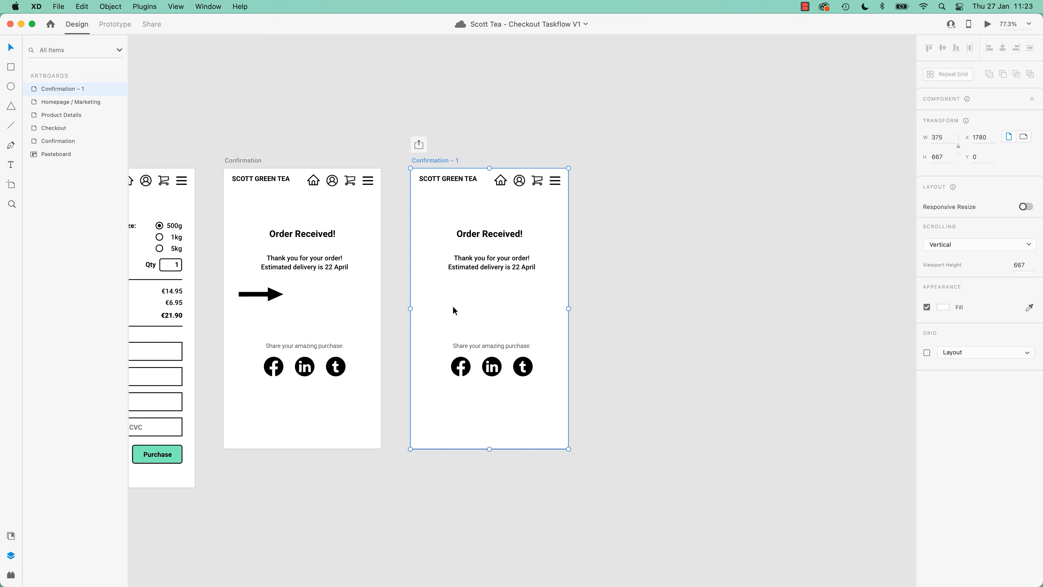
{"action": "key", "text": "super+d"}
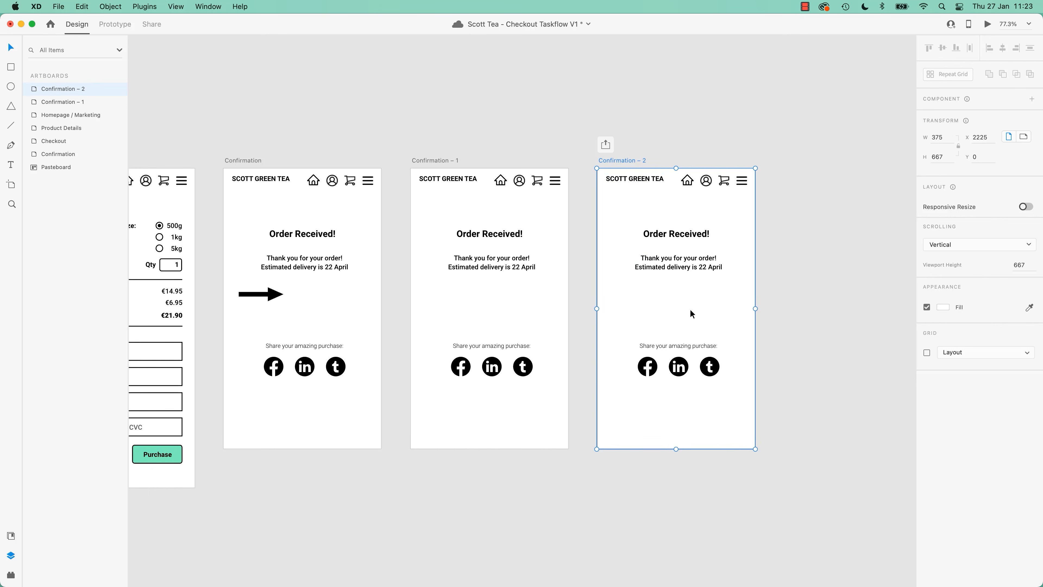
Import Icon - Tick.svg from Exercise Files onto the Confirmation – 1 artboard and scale it to 79 by 79 beneath the delivery text
{"action": "left_click", "coordinate": [343, 86]}
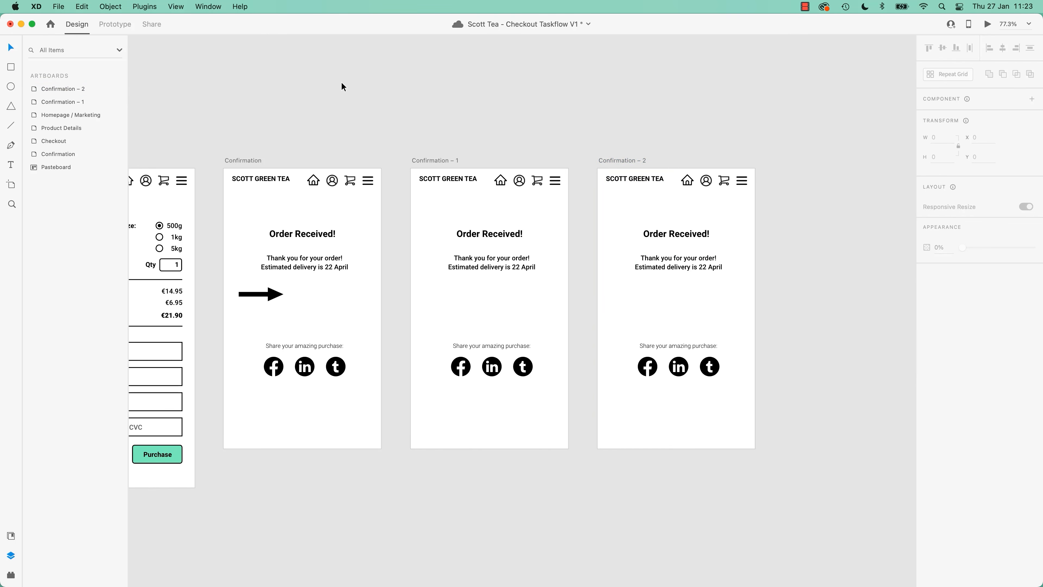
{"action": "key", "text": "super+shift+i"}
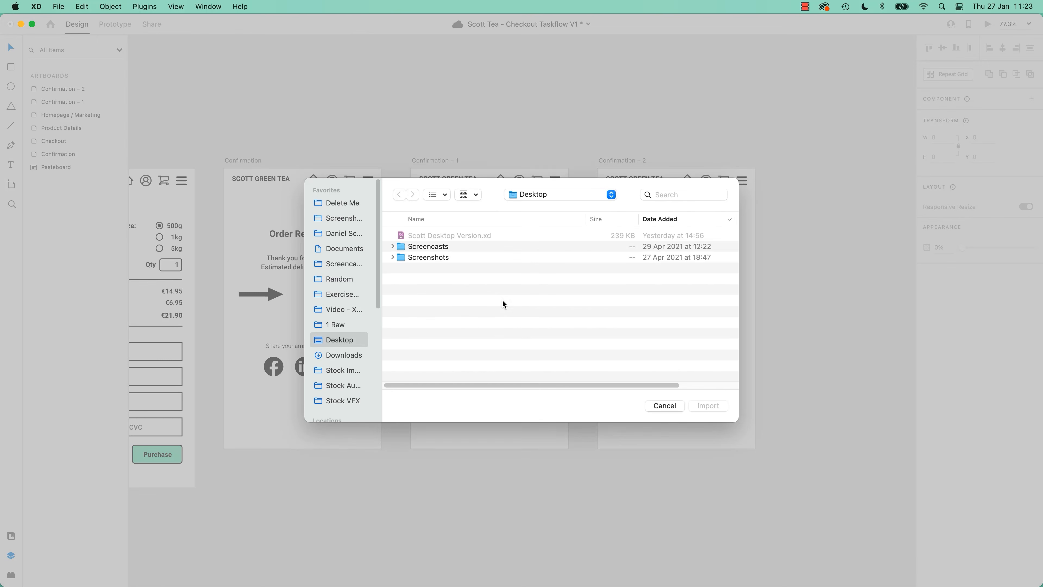
{"action": "left_click", "coordinate": [350, 294]}
{"action": "left_click", "coordinate": [445, 237]}
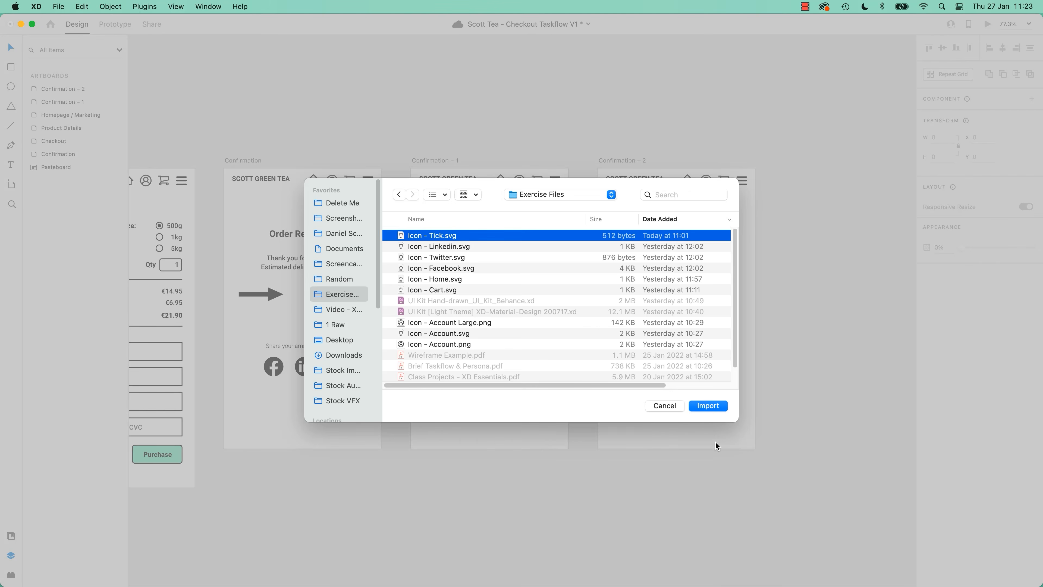
{"action": "left_click", "coordinate": [707, 405]}
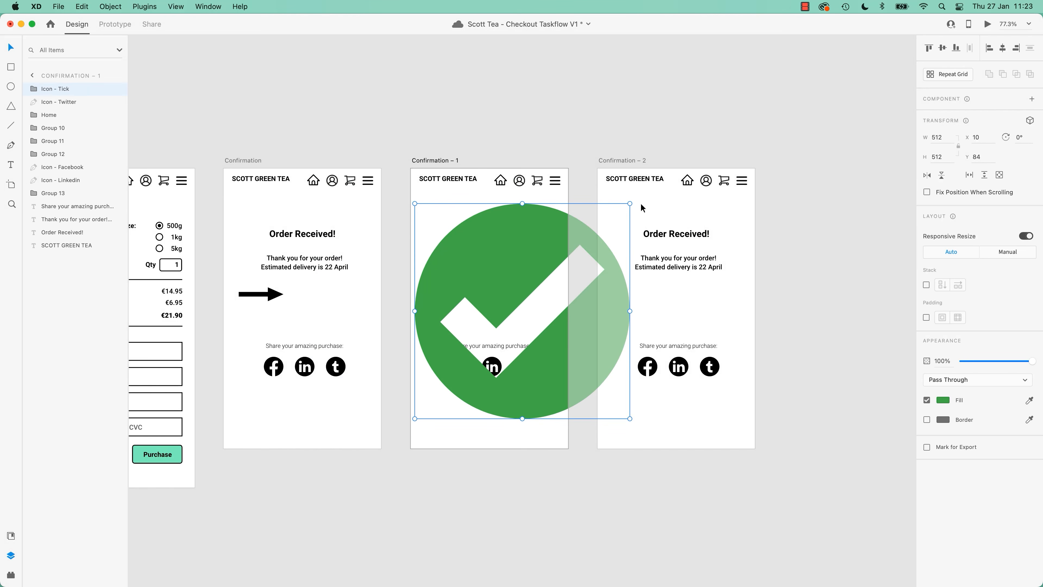
{"action": "left_click_drag", "start_coordinate": [629, 203], "coordinate": [498, 313]}
Copy the tick icon from Confirmation – 1 to the same position on the Confirmation – 2 artboard
{"action": "key", "text": "super+c"}
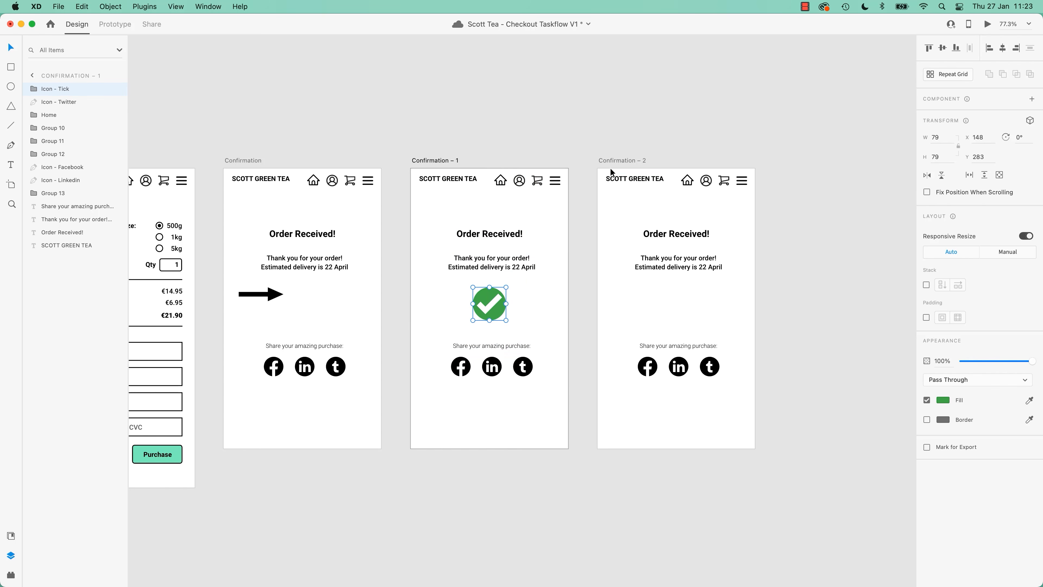
{"action": "left_click", "coordinate": [616, 161]}
{"action": "key", "text": "super+v"}
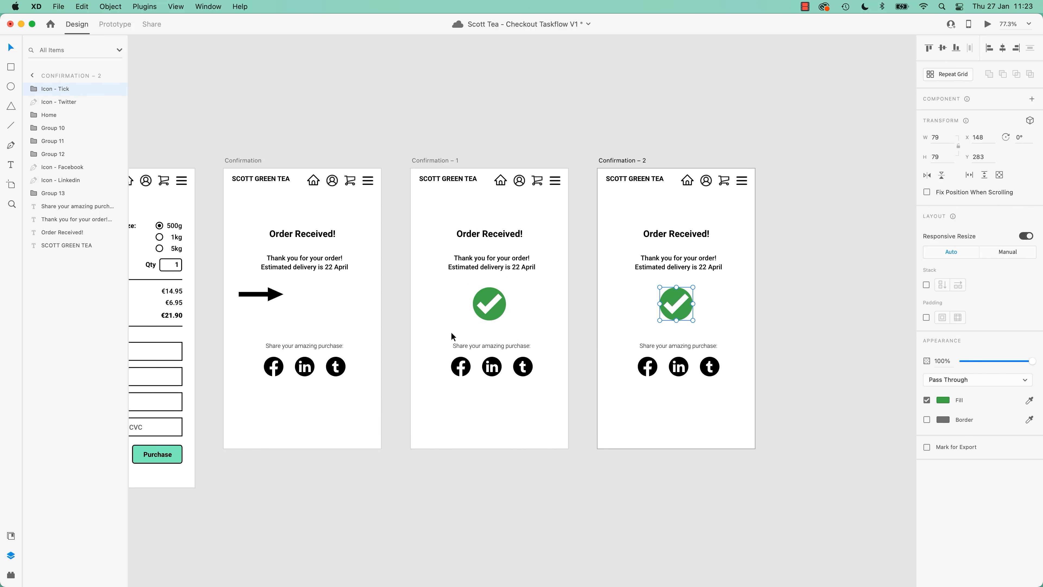
Lower the opacity of the tick icon on the Confirmation – 1 artboard until it is fully transparent
{"action": "left_click", "coordinate": [505, 315]}
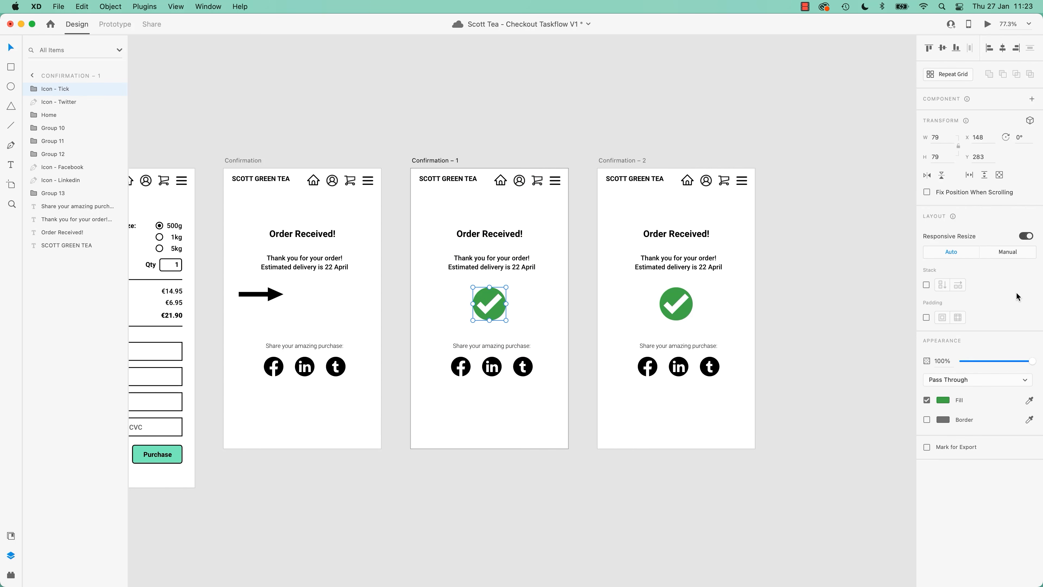
{"action": "left_click_drag", "start_coordinate": [998, 359], "coordinate": [908, 363]}
{"action": "left_click", "coordinate": [456, 546]}
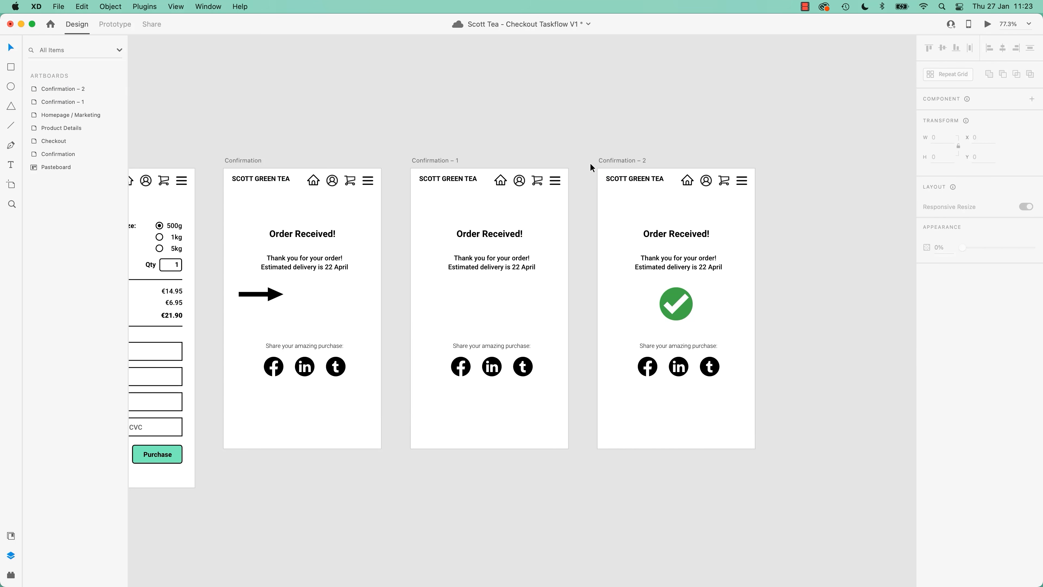
Preview the flow from the homepage through checkout and purchase to check whether the tick appears
{"action": "left_click", "coordinate": [988, 24]}
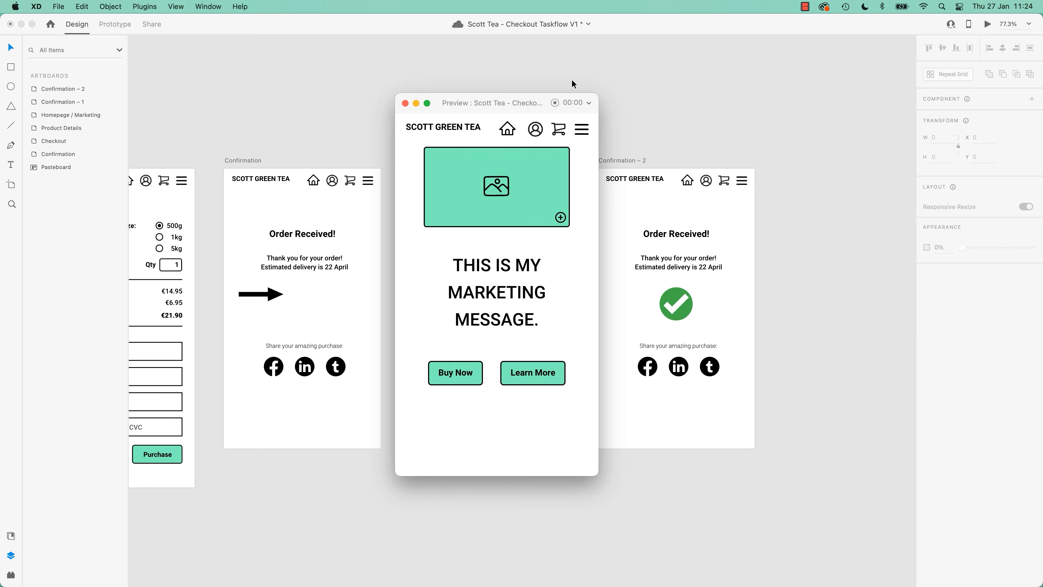
{"action": "left_click", "coordinate": [453, 382]}
{"action": "scroll", "coordinate": [565, 445], "scroll_direction": "down", "scroll_amount": 3}
{"action": "left_click", "coordinate": [552, 443]}
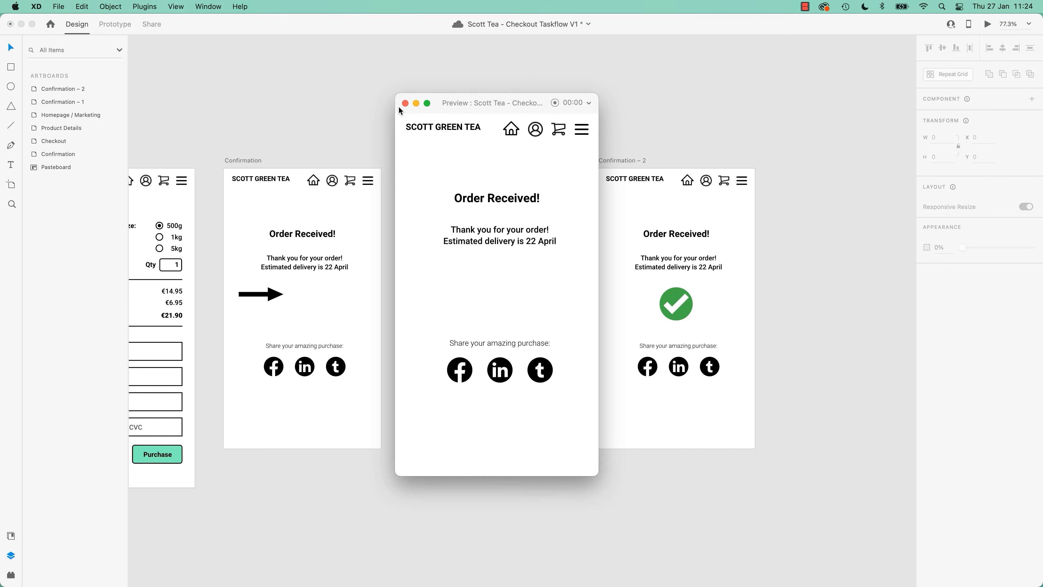
{"action": "left_click", "coordinate": [405, 103]}
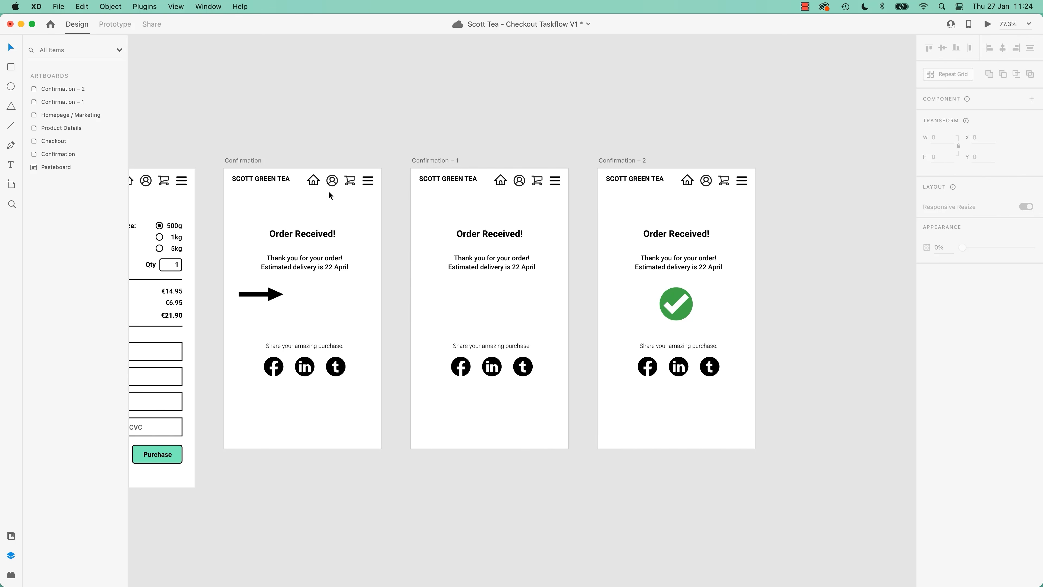
Switch to Prototype mode and link the Confirmation – 1 artboard to Confirmation – 2 with a time-triggered Auto-Animate action
{"action": "left_click", "coordinate": [243, 160]}
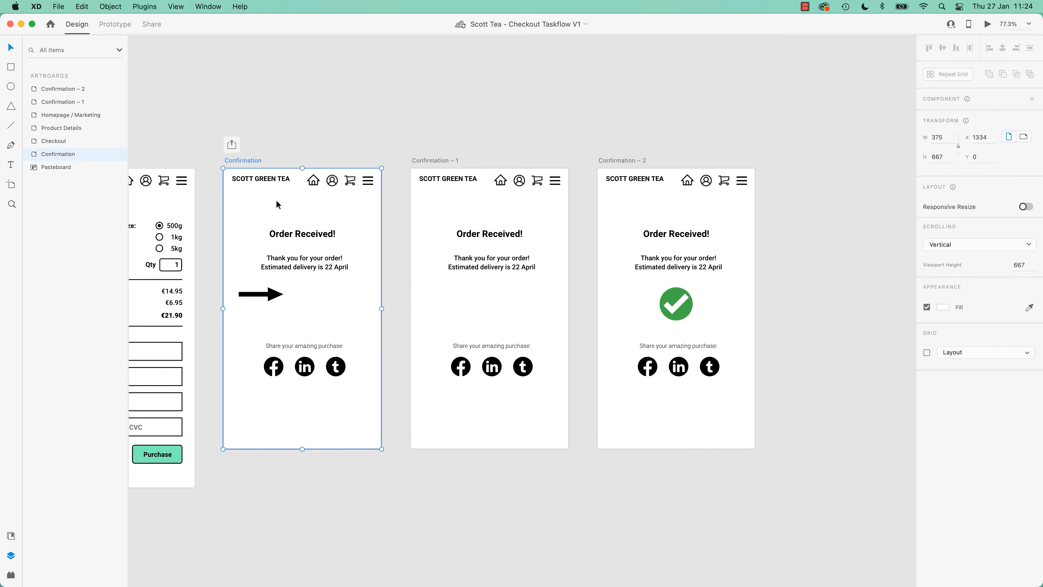
{"action": "left_click", "coordinate": [115, 24]}
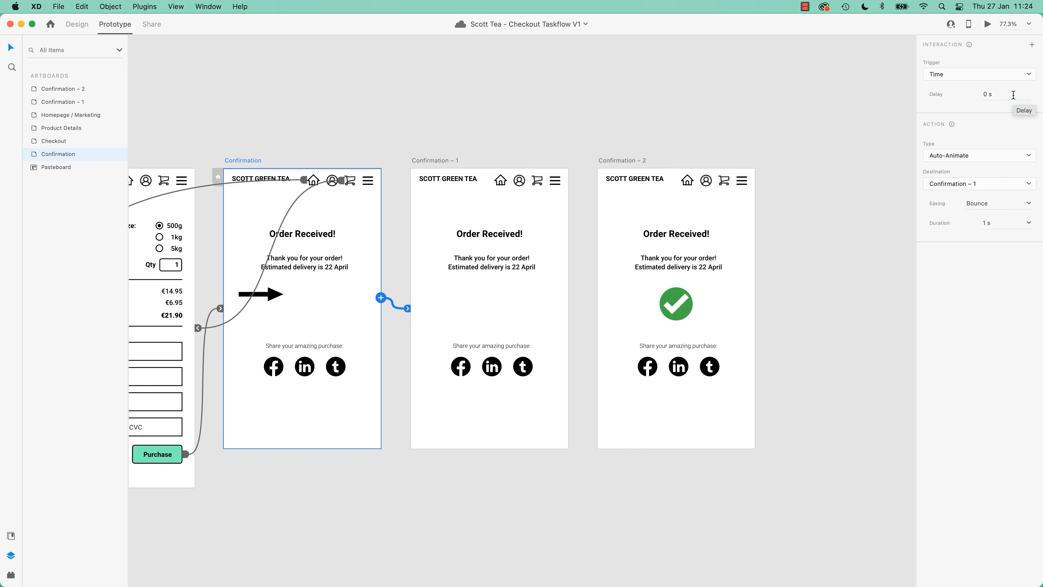
{"action": "left_click", "coordinate": [430, 161]}
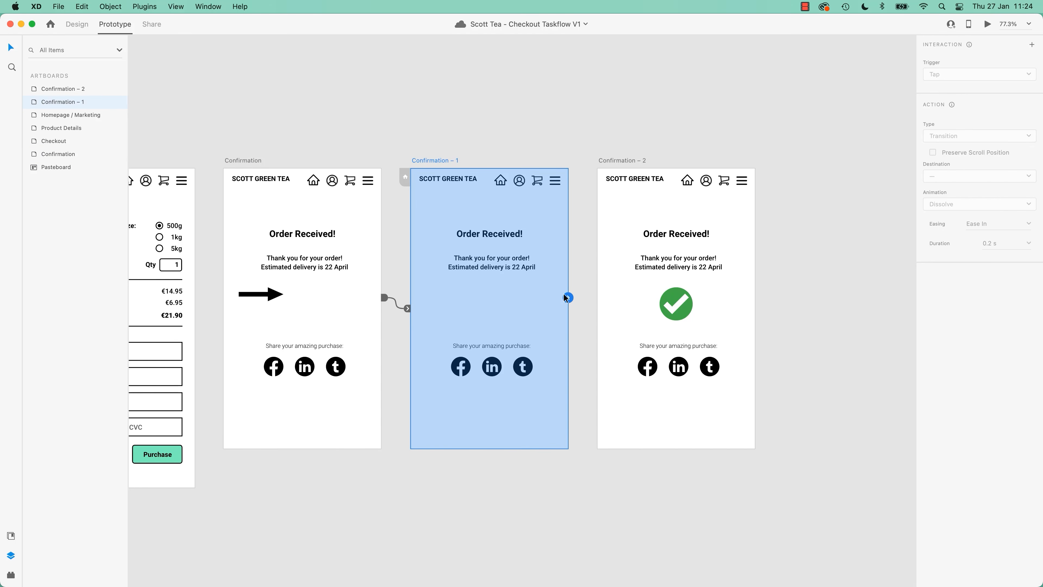
{"action": "left_click_drag", "start_coordinate": [568, 297], "coordinate": [643, 283]}
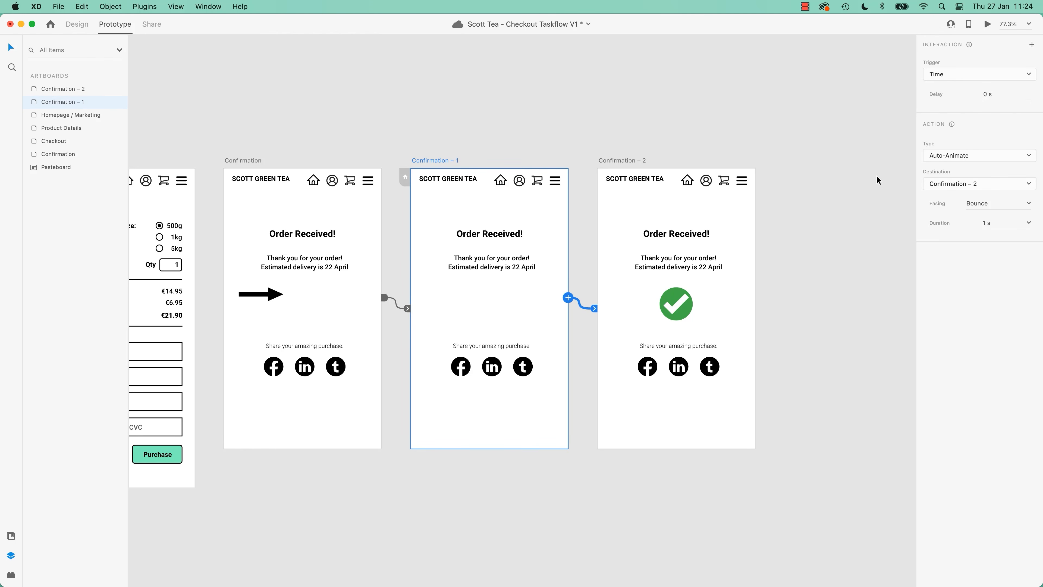
Set the easing of the Confirmation – 1 to Confirmation – 2 transition to None
{"action": "left_click", "coordinate": [1029, 203]}
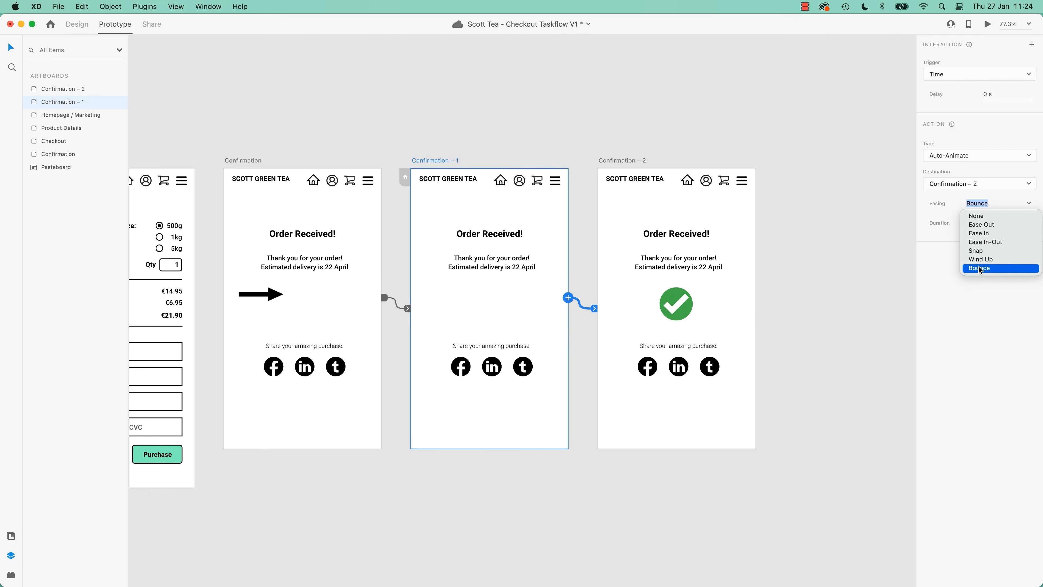
{"action": "left_click", "coordinate": [981, 225]}
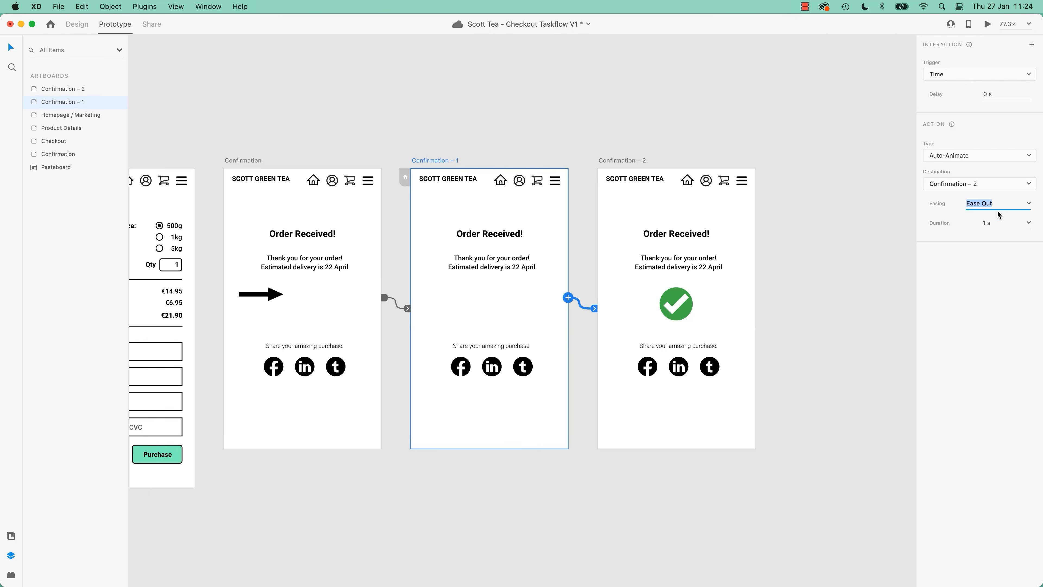
{"action": "left_click", "coordinate": [1028, 203]}
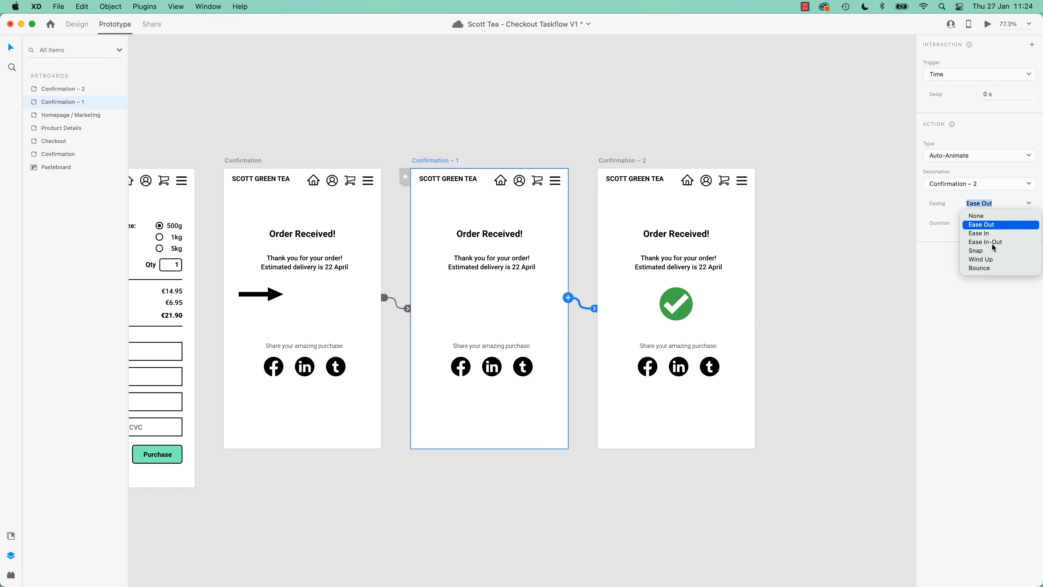
{"action": "left_click", "coordinate": [982, 216]}
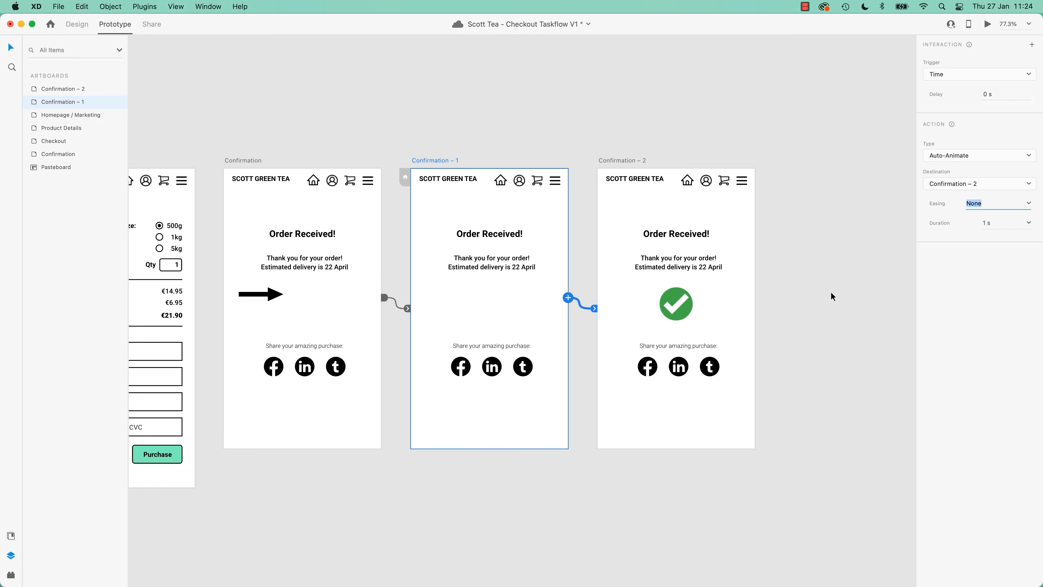
{"action": "left_click", "coordinate": [849, 192]}
Preview the prototype from the Checkout artboard through the purchase to check the arrow and tick animations
{"action": "left_click", "coordinate": [623, 161]}
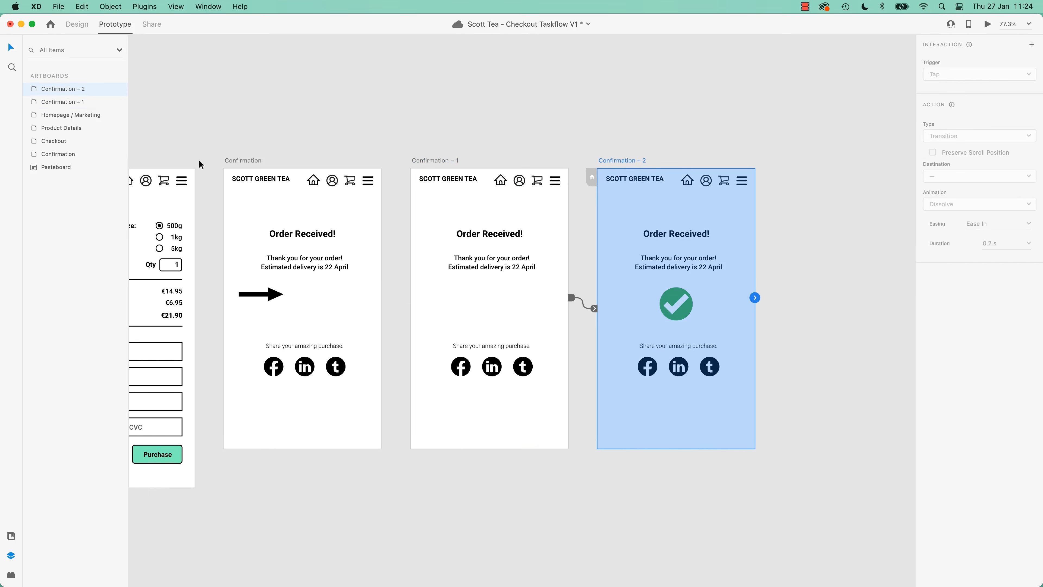
{"action": "left_click", "coordinate": [179, 204]}
{"action": "left_click", "coordinate": [988, 24]}
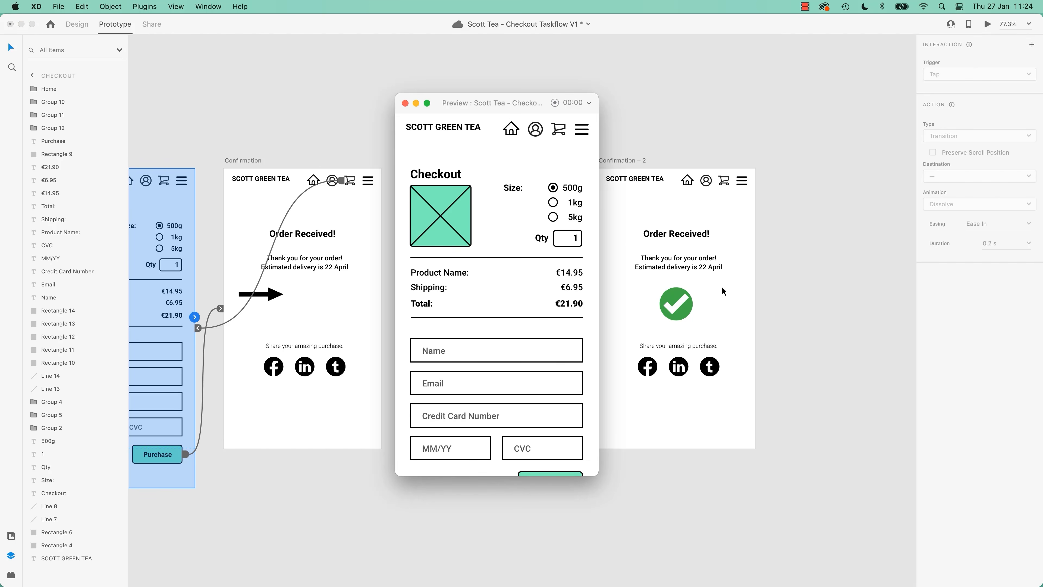
{"action": "scroll", "coordinate": [513, 392], "scroll_direction": "down", "scroll_amount": 2}
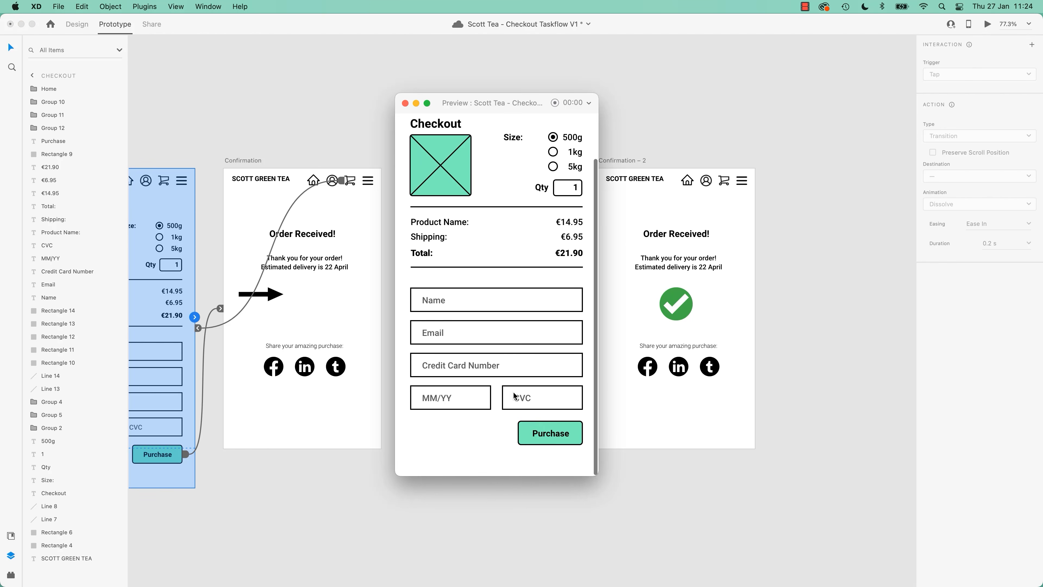
{"action": "left_click", "coordinate": [551, 434]}
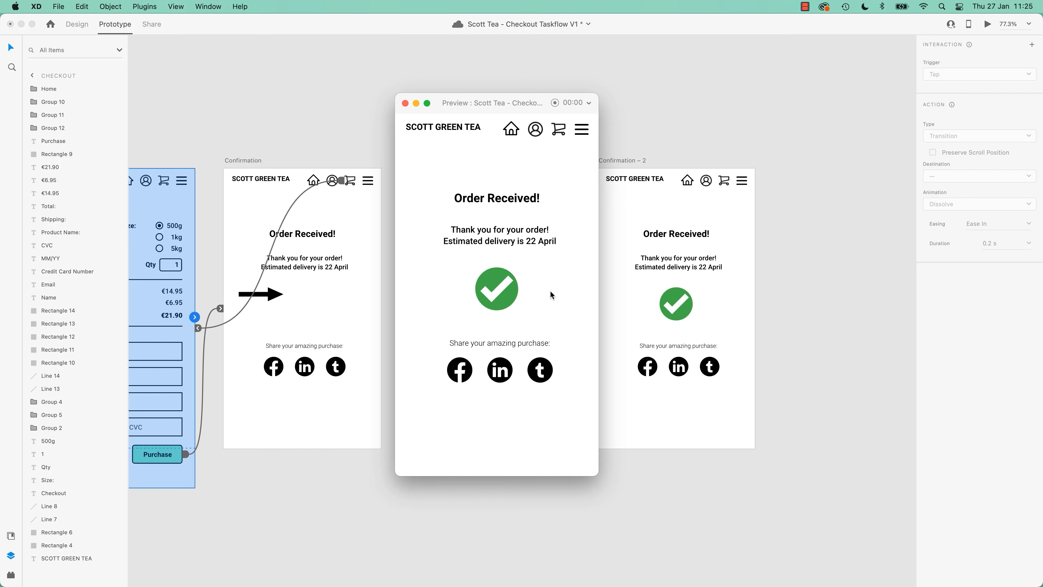
{"action": "left_click", "coordinate": [405, 104]}
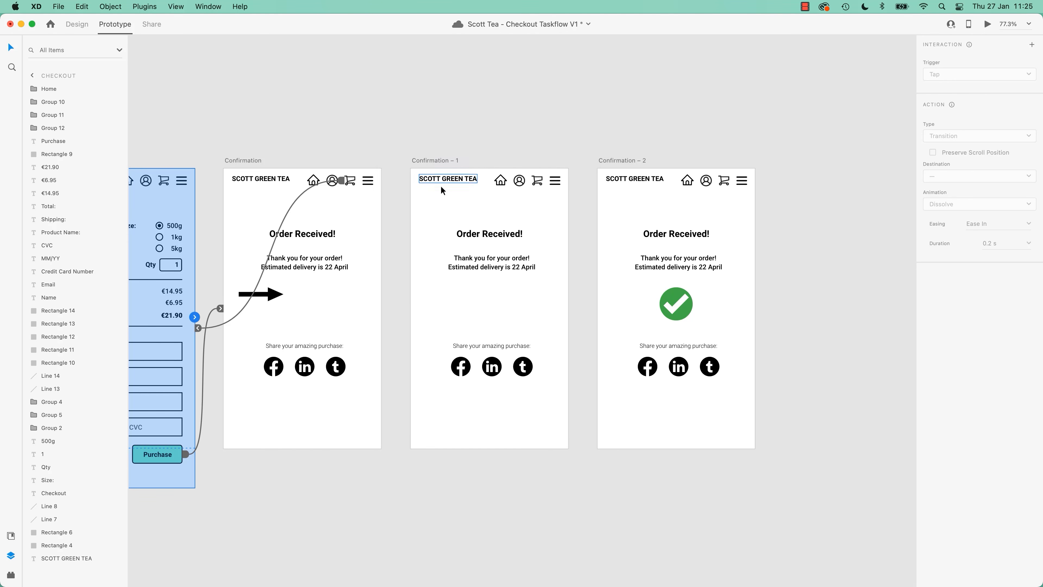
Set the time delay of the Confirmation – 1 artboard's transition to 2 seconds
{"action": "left_click", "coordinate": [440, 160]}
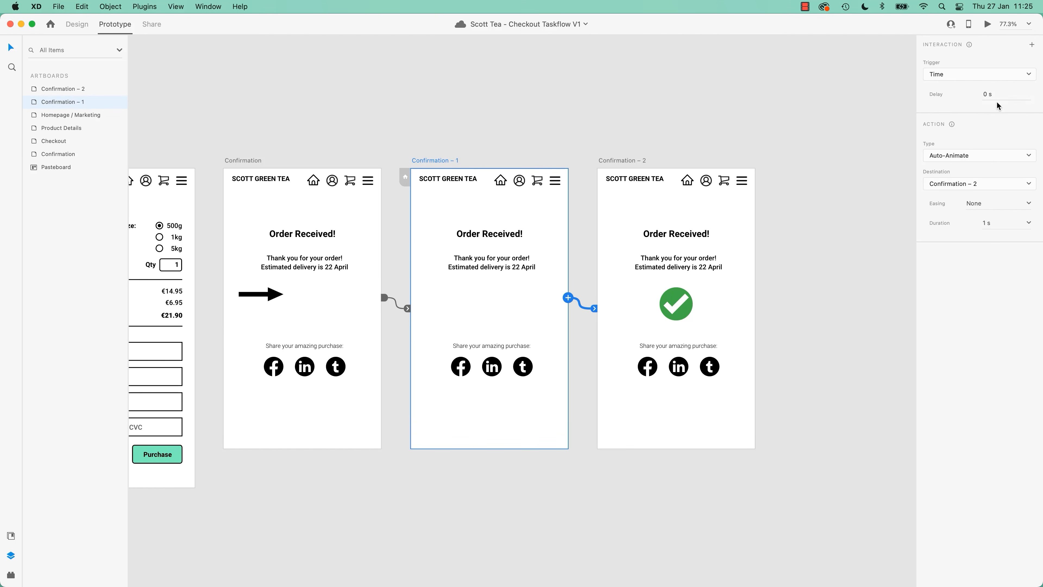
{"action": "left_click", "coordinate": [1003, 94]}
{"action": "type", "text": "2"}
{"action": "left_click", "coordinate": [840, 191]}
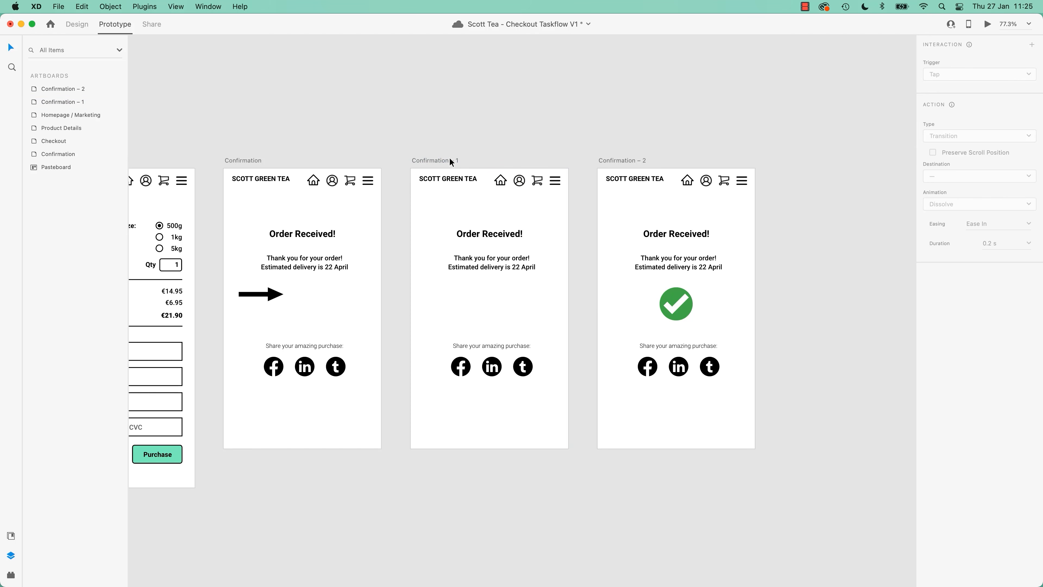
Preview the flow from the homepage through purchase to check the delayed tick fade-in, and save the document
{"action": "left_click", "coordinate": [988, 25]}
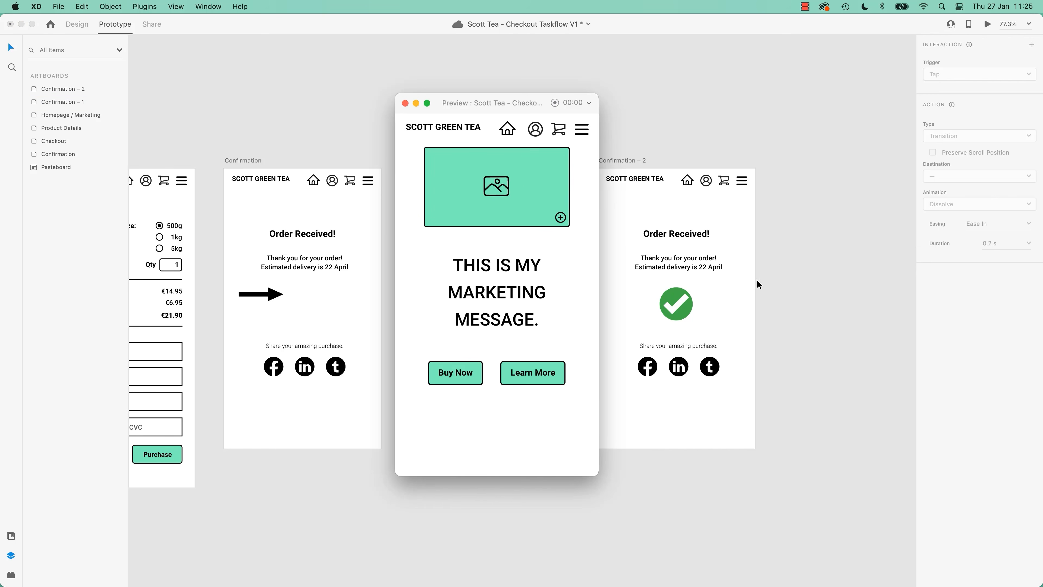
{"action": "left_click", "coordinate": [470, 372]}
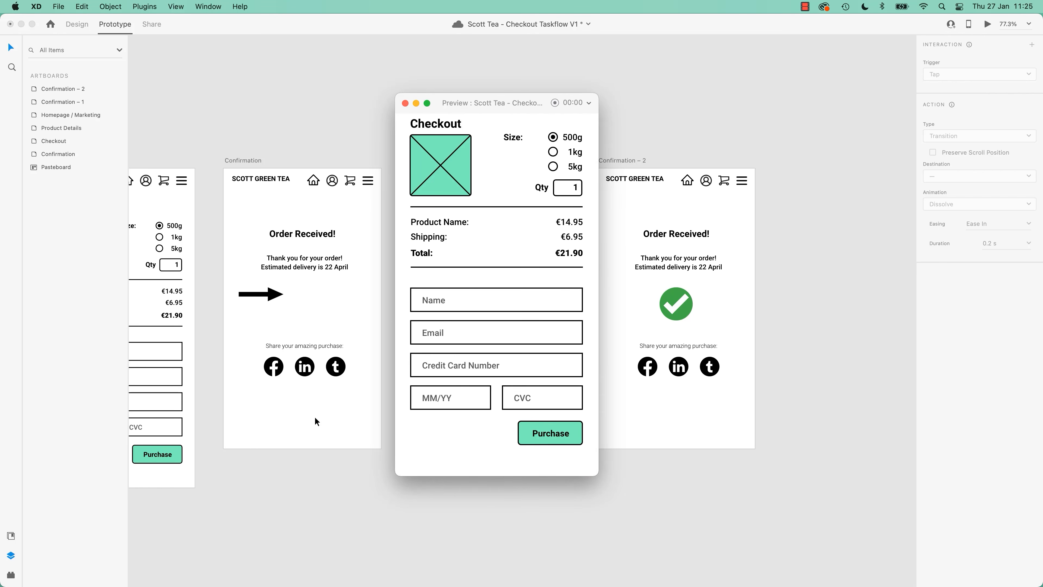
{"action": "left_click", "coordinate": [567, 439]}
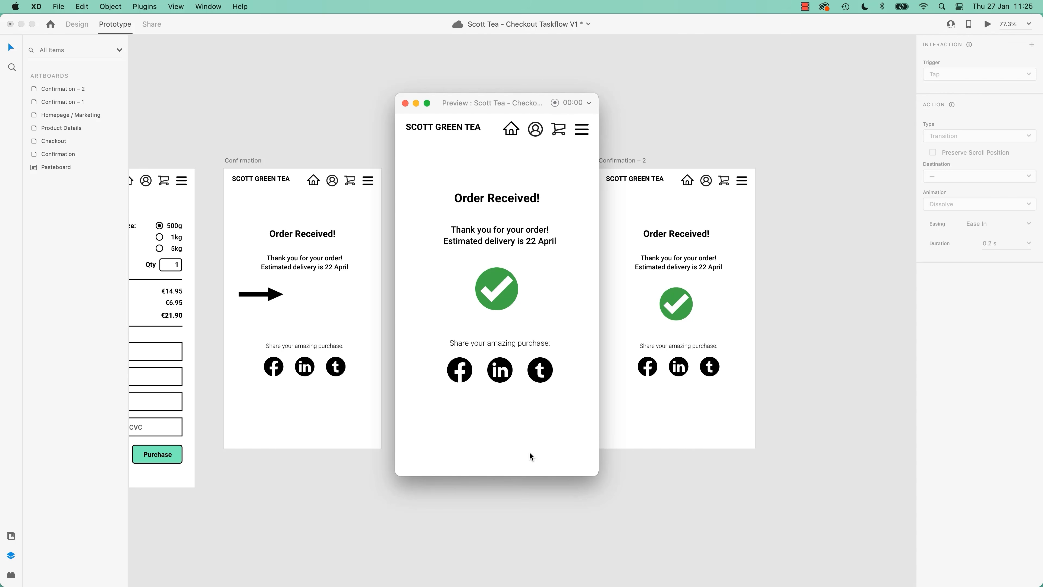
{"action": "key", "text": "cmd+s"}
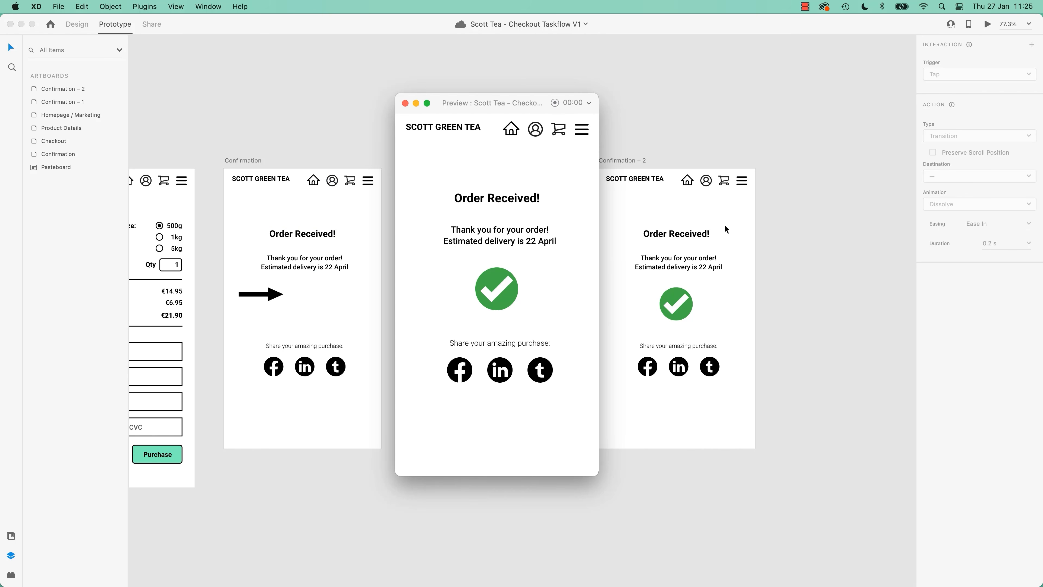
{"action": "left_click", "coordinate": [405, 103]}
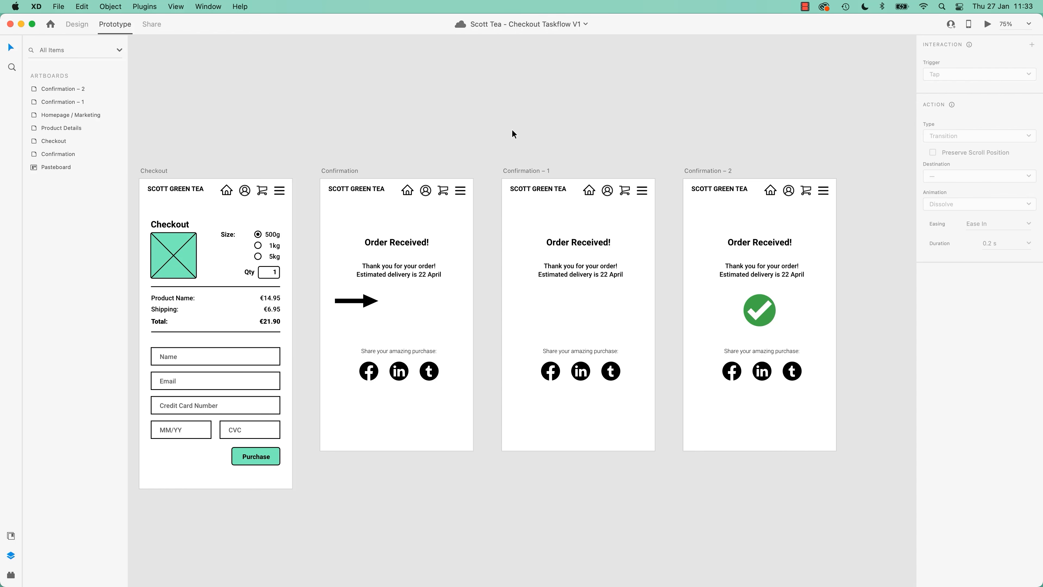
{"action": "left_click_drag", "start_coordinate": [484, 328], "coordinate": [517, 128]}
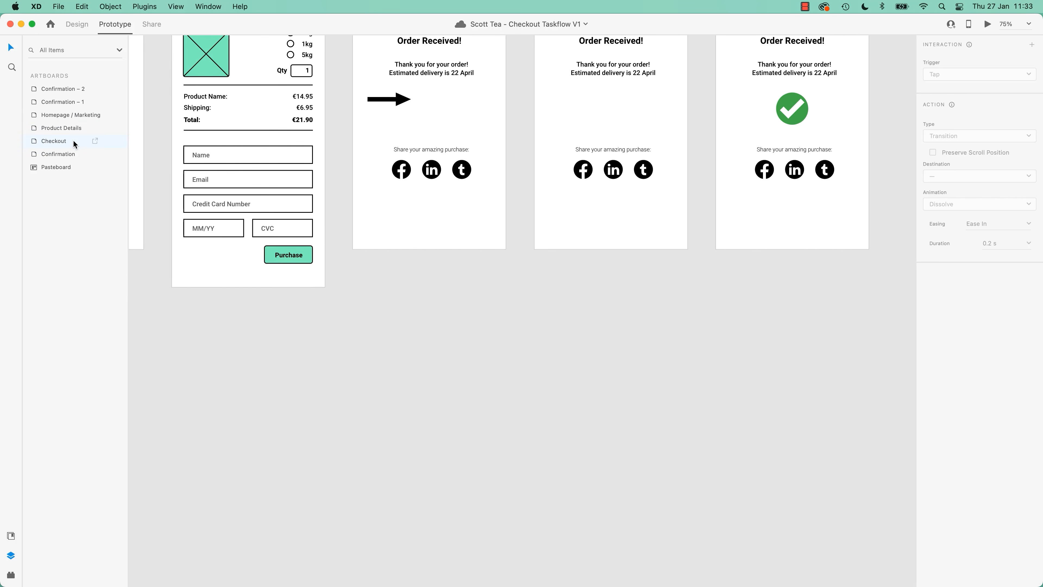
Create an iPhone 8, SE artboard and place it directly below the Confirmation artboard at X 1334, Y 815
{"action": "left_click", "coordinate": [79, 24]}
{"action": "left_click", "coordinate": [11, 185]}
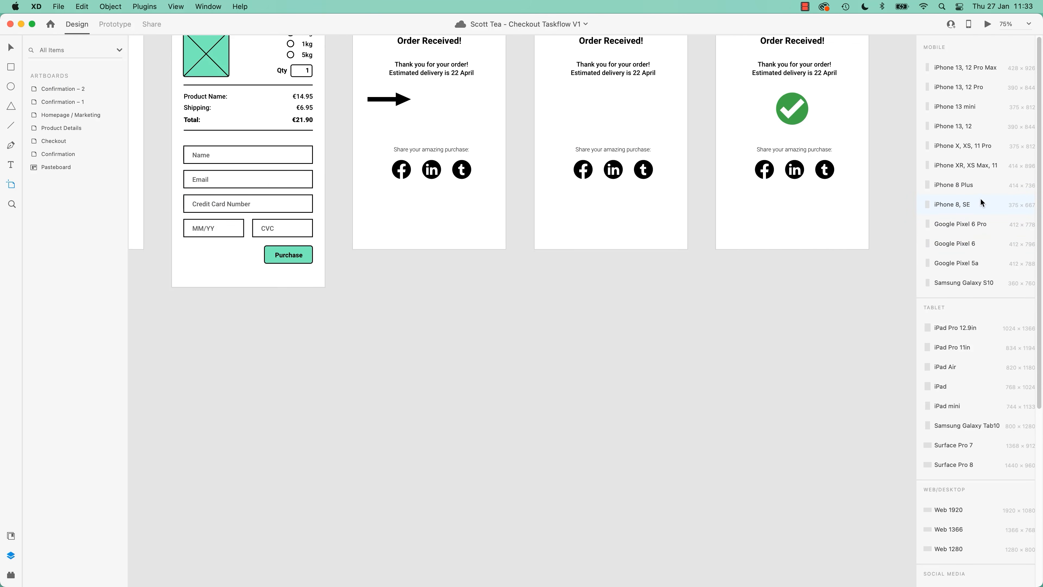
{"action": "left_click", "coordinate": [952, 205]}
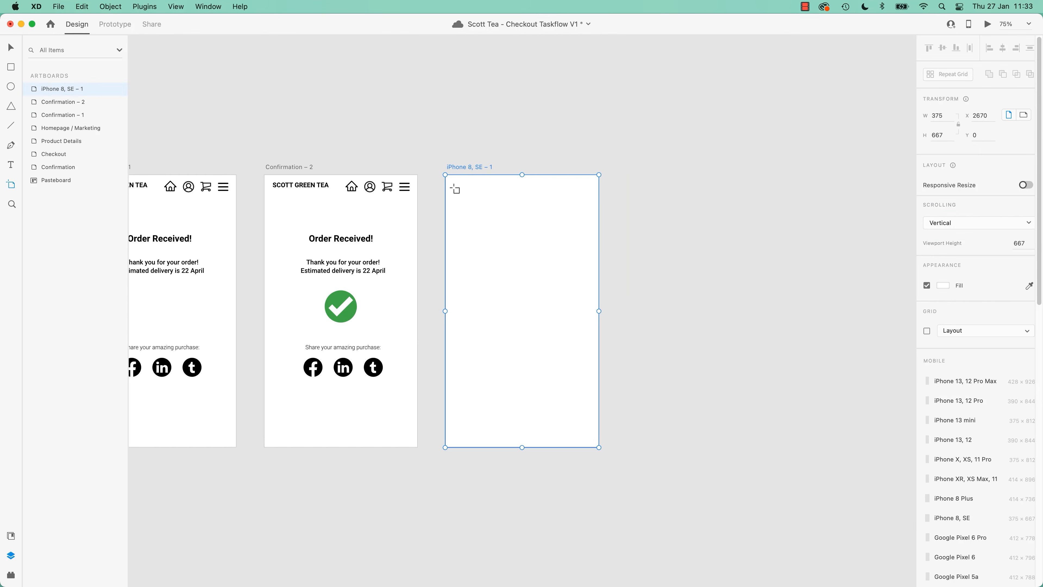
{"action": "left_click_drag", "start_coordinate": [473, 167], "coordinate": [255, 303]}
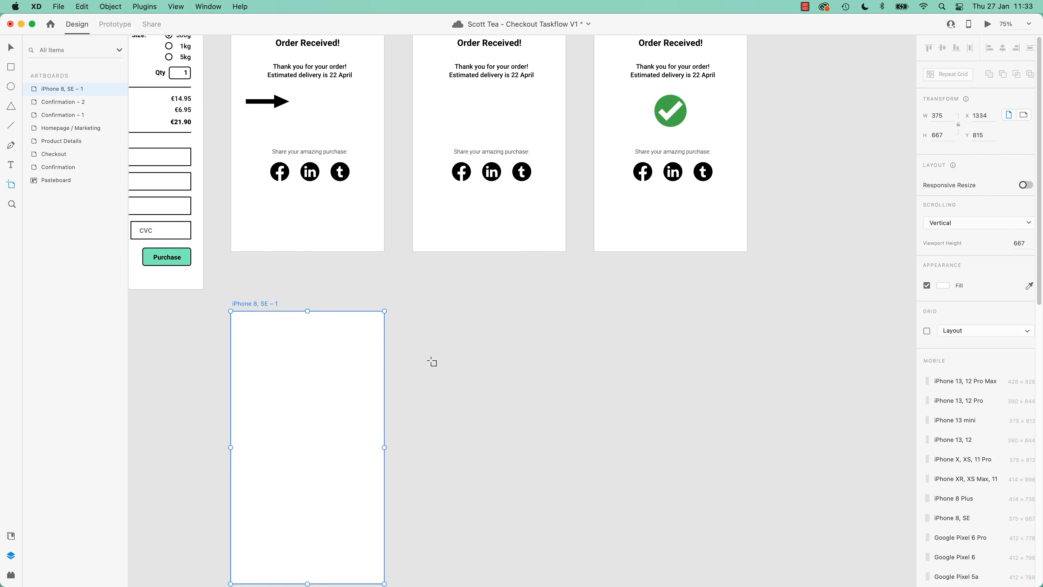
{"action": "left_click_drag", "start_coordinate": [352, 353], "coordinate": [448, 328]}
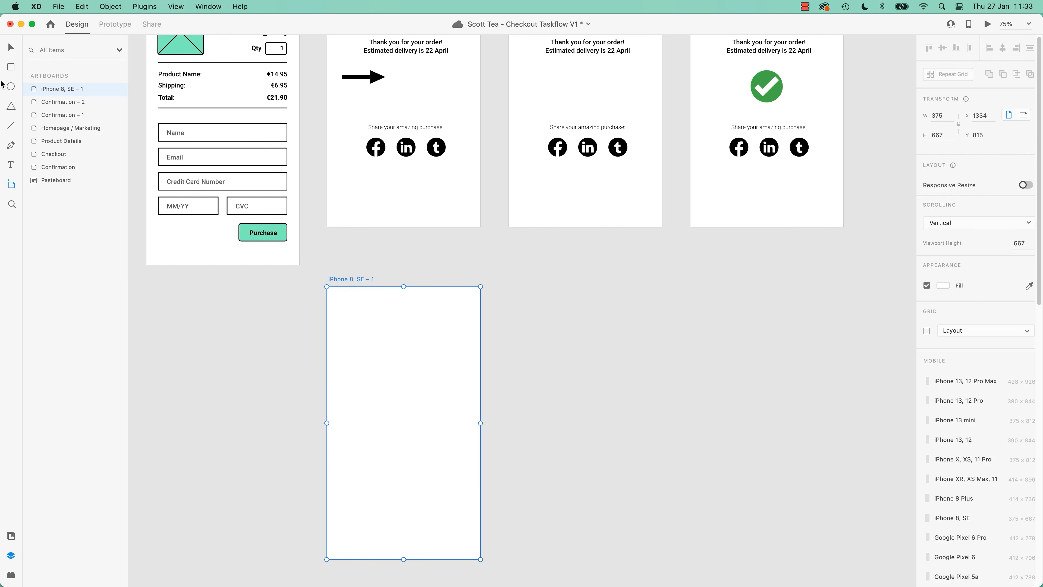
Draw a circle about 204 px wide on the new artboard and fill it with lime green, HSB 72, 100, 100
{"action": "left_click", "coordinate": [11, 86]}
{"action": "left_click_drag", "start_coordinate": [374, 339], "coordinate": [457, 422]}
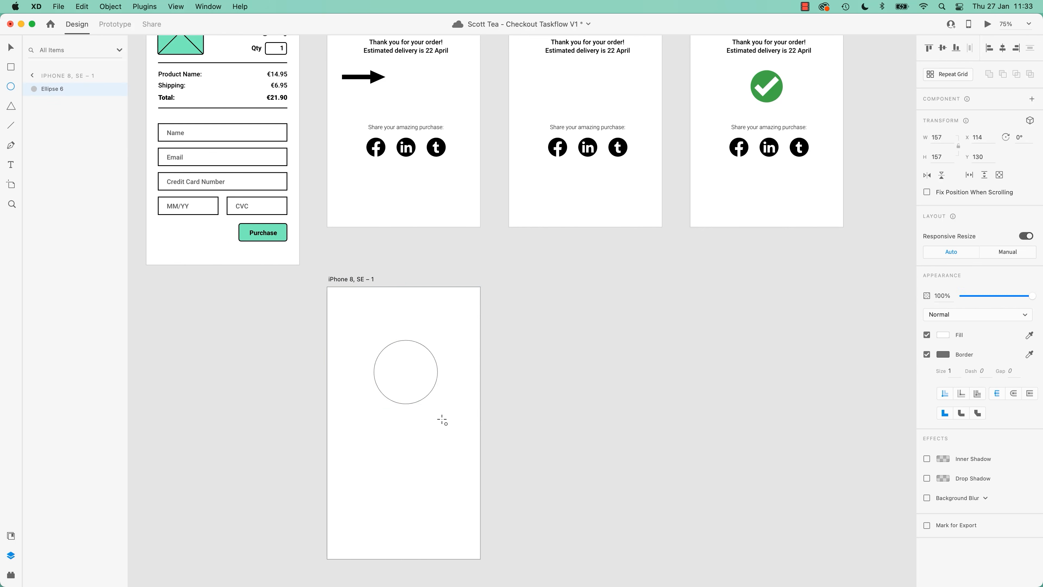
{"action": "left_click", "coordinate": [943, 334]}
{"action": "left_click", "coordinate": [843, 333]}
{"action": "left_click", "coordinate": [880, 304]}
{"action": "left_click_drag", "start_coordinate": [905, 355], "coordinate": [907, 347]}
{"action": "left_click", "coordinate": [897, 290]}
{"action": "left_click_drag", "start_coordinate": [901, 292], "coordinate": [900, 280]}
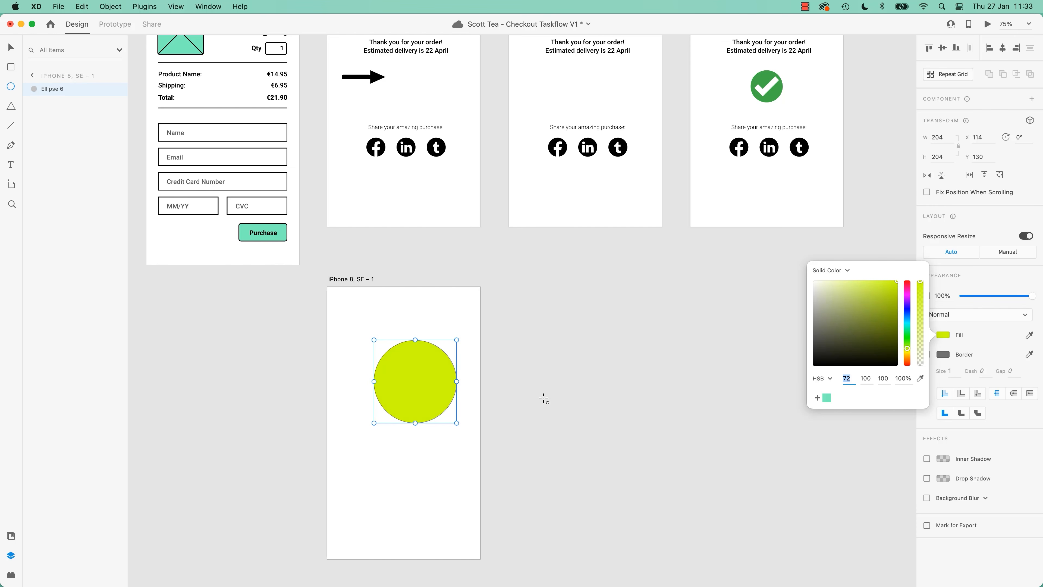
Centre the circle horizontally on its artboard at X 86, Y 150, and duplicate the artboard with its circle
{"action": "left_click", "coordinate": [11, 47]}
{"action": "left_click_drag", "start_coordinate": [405, 384], "coordinate": [396, 389]}
{"action": "left_click", "coordinate": [353, 279]}
{"action": "key", "text": "super+d"}
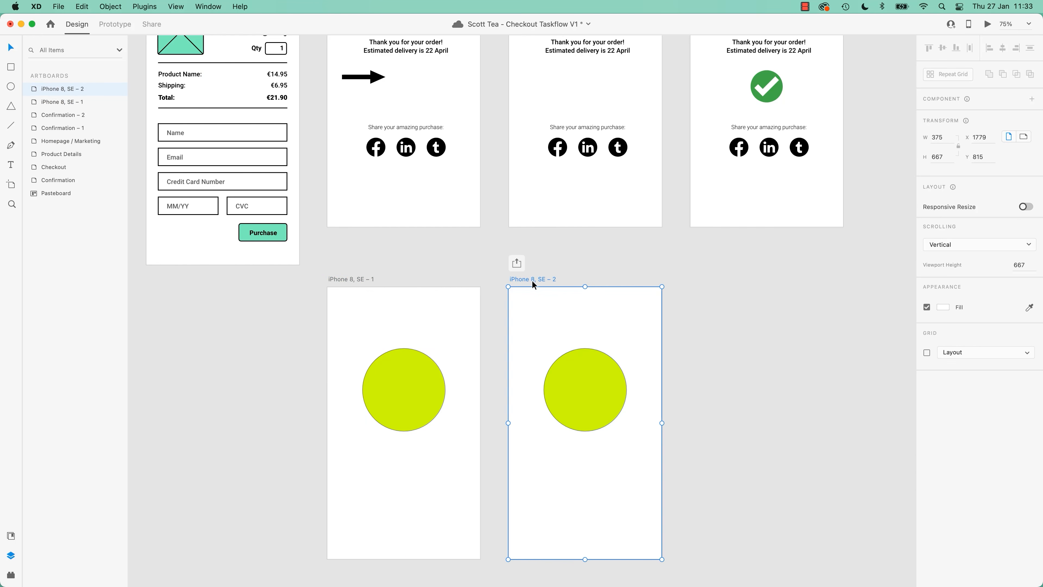
{"action": "left_click", "coordinate": [717, 321]}
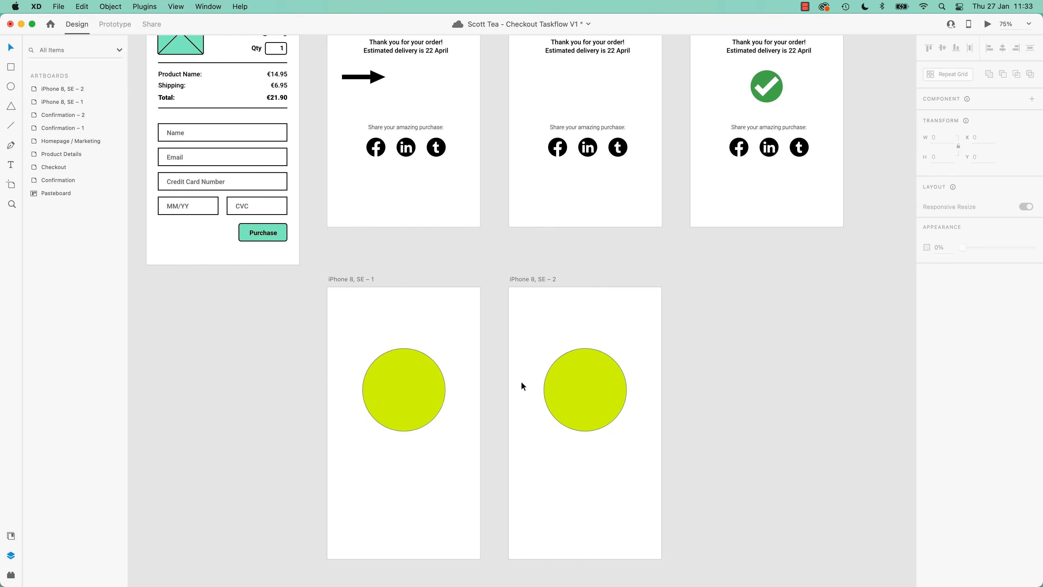
{"action": "left_click", "coordinate": [419, 394]}
{"action": "left_click", "coordinate": [588, 396]}
{"action": "left_click", "coordinate": [413, 396]}
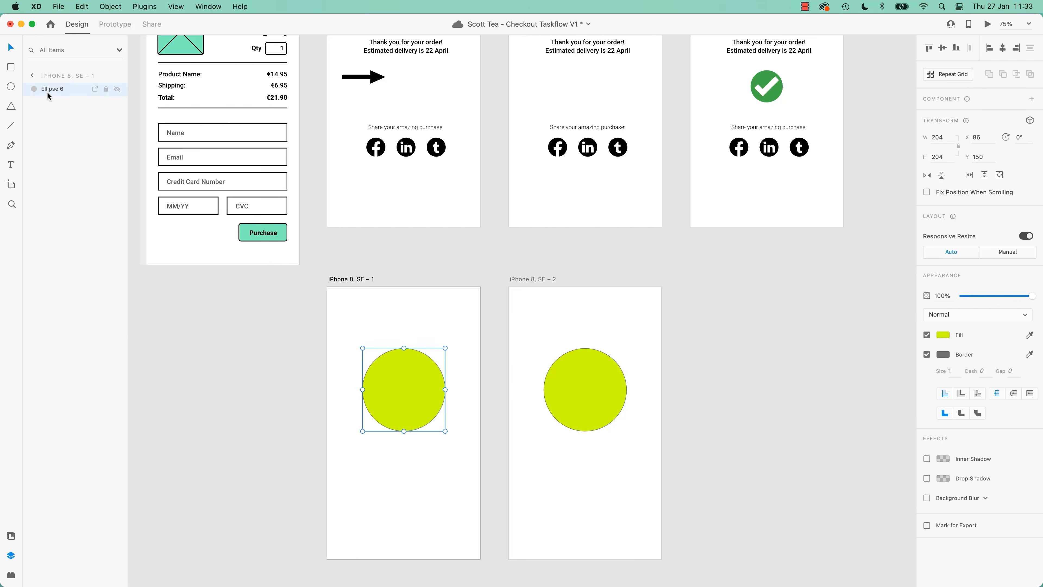
Rename the first iPhone 8, SE artboard as Animation 1 and its duplicate as Animation 2
{"action": "double_click", "coordinate": [356, 278]}
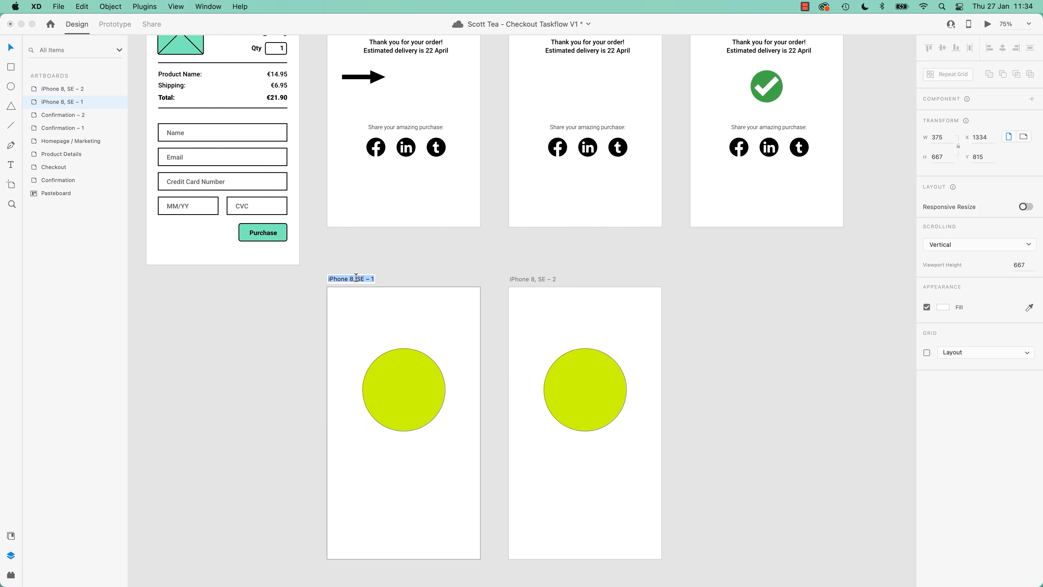
{"action": "type", "text": "Animation 1"}
{"action": "key", "text": "super+a"}
{"action": "key", "text": "super+c"}
{"action": "left_click", "coordinate": [535, 274]}
{"action": "left_click", "coordinate": [535, 274]}
{"action": "double_click", "coordinate": [535, 278]}
{"action": "key", "text": "super+v"}
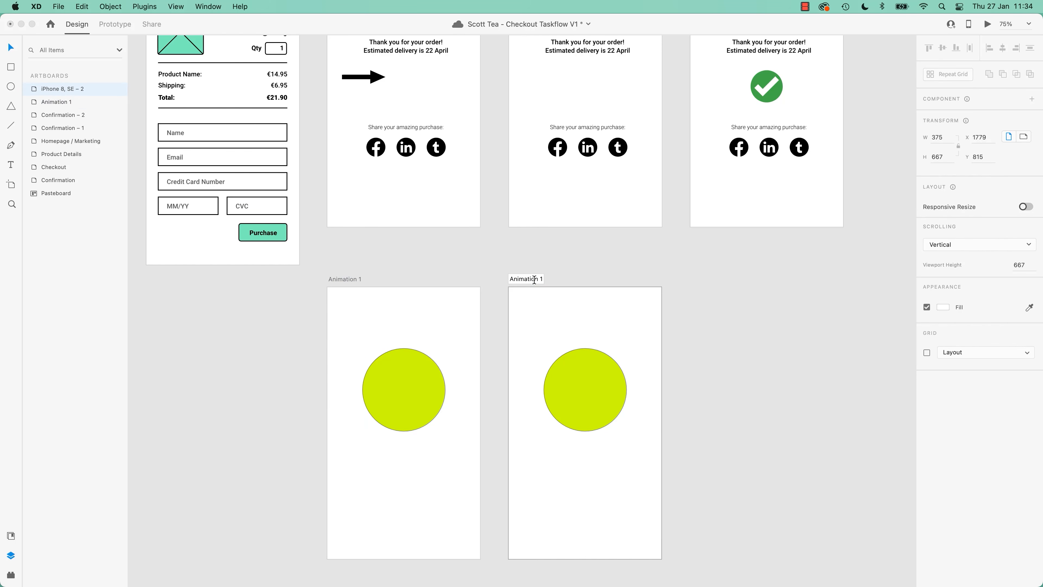
{"action": "key", "text": "BackSpace"}
{"action": "type", "text": "2"}
{"action": "key", "text": "Return"}
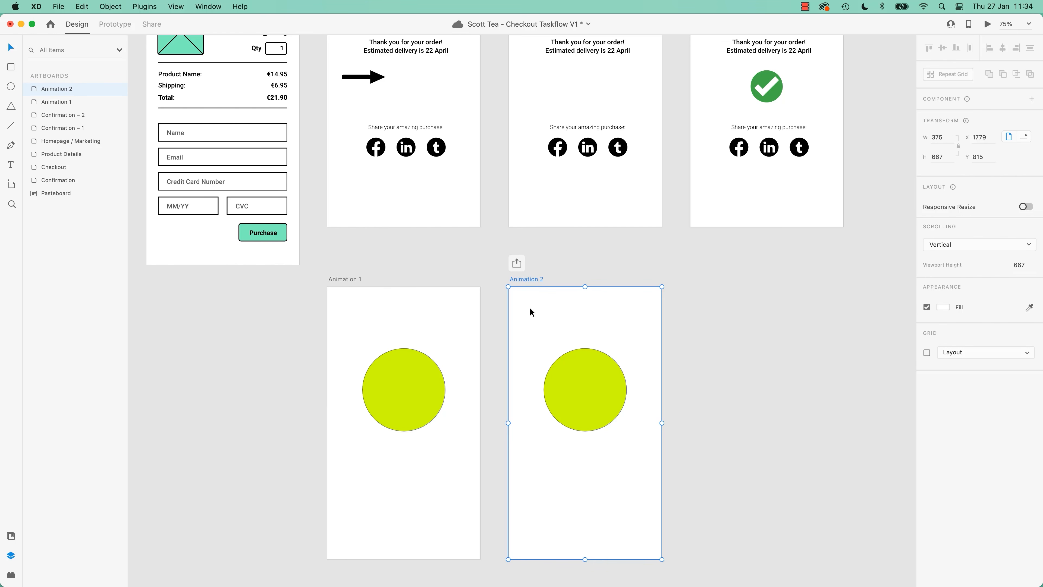
Move the Animation 1 circle out of its artboard onto the pasteboard, just beyond the artboard's left edge
{"action": "left_click", "coordinate": [425, 384]}
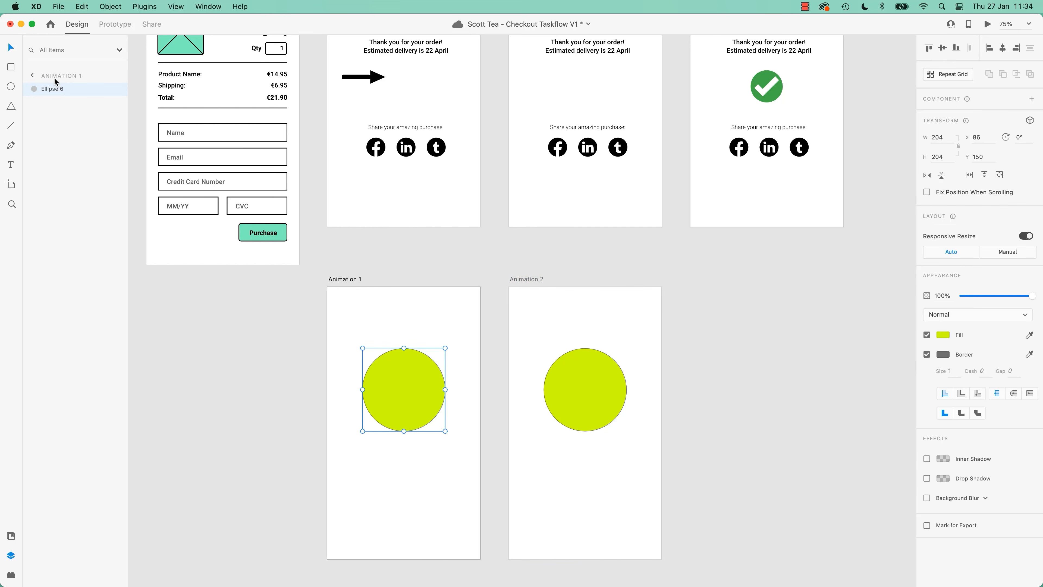
{"action": "left_click", "coordinate": [593, 403]}
{"action": "left_click", "coordinate": [435, 411]}
{"action": "left_click_drag", "start_coordinate": [420, 409], "coordinate": [289, 415]}
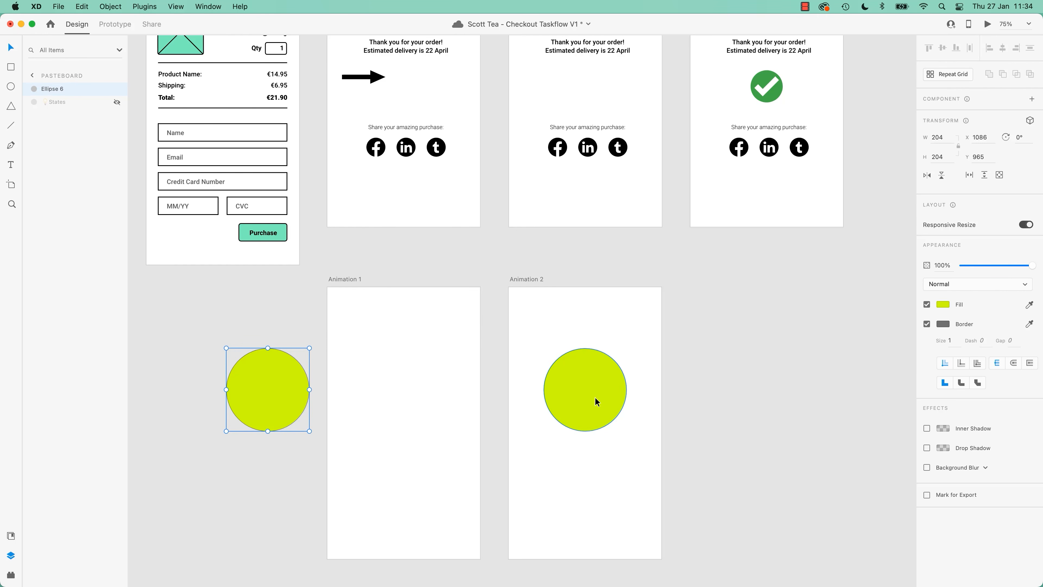
Link Animation 1 to Animation 2 with a timed 1-second Auto-Animate transition and preview it
{"action": "left_click", "coordinate": [352, 281]}
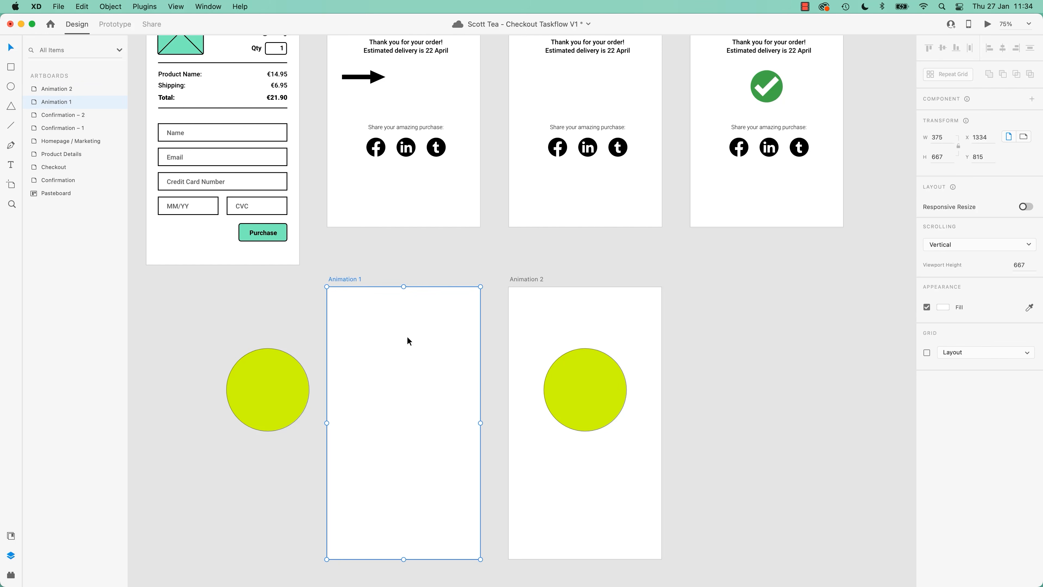
{"action": "left_click", "coordinate": [123, 25]}
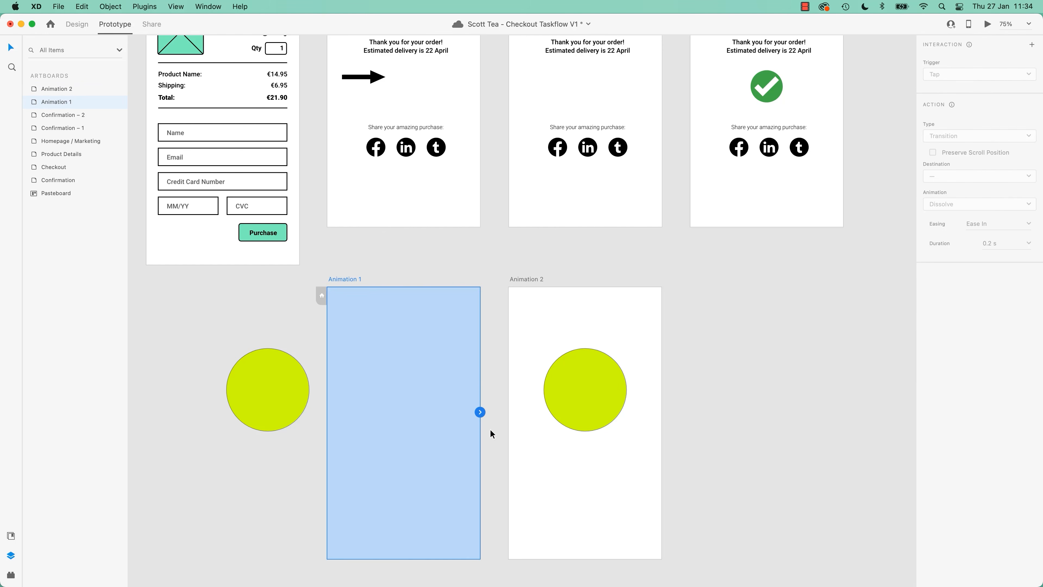
{"action": "left_click_drag", "start_coordinate": [480, 412], "coordinate": [535, 428]}
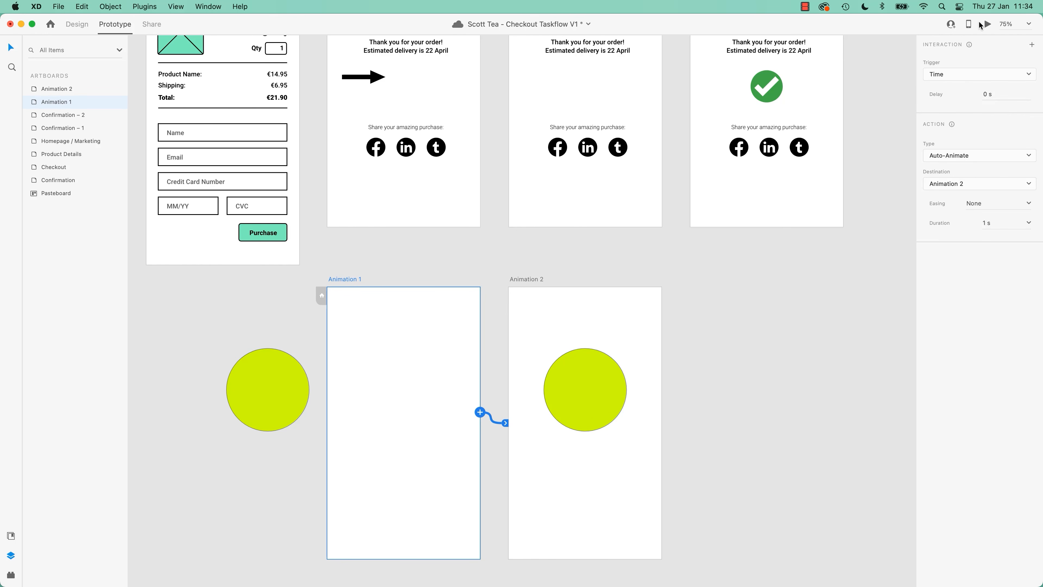
{"action": "left_click", "coordinate": [987, 24]}
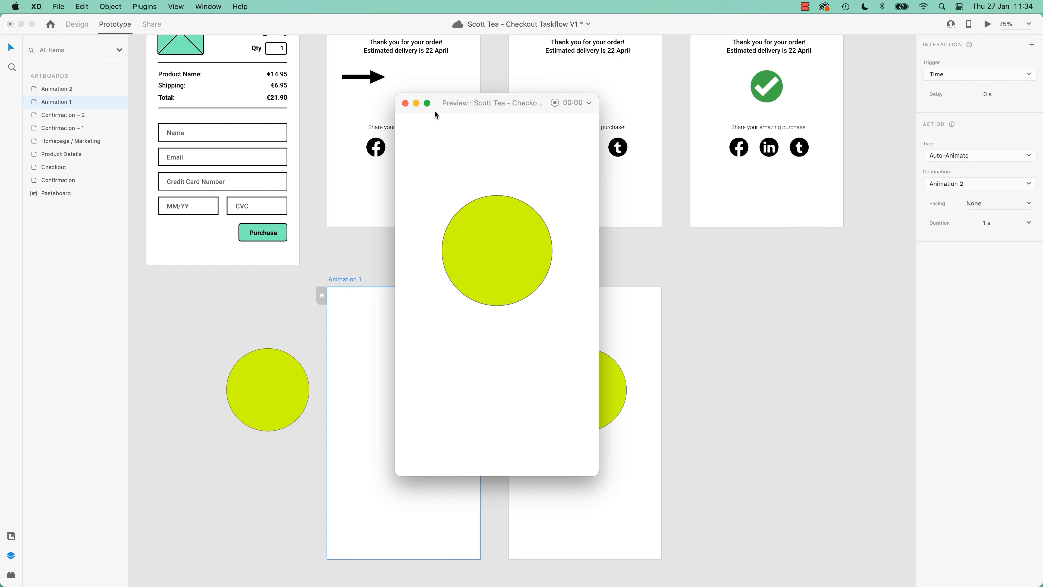
{"action": "left_click", "coordinate": [405, 103]}
{"action": "left_click", "coordinate": [282, 484]}
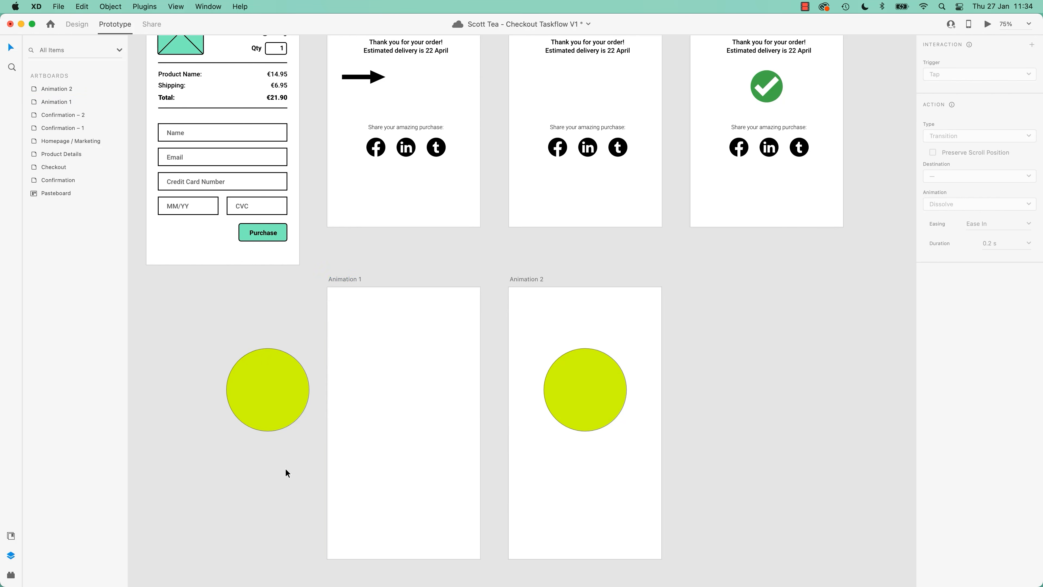
Undo the transition link, the circle's move to the pasteboard and the renaming of both artboards
{"action": "key", "text": "super+z"}
{"action": "left_click", "coordinate": [268, 386]}
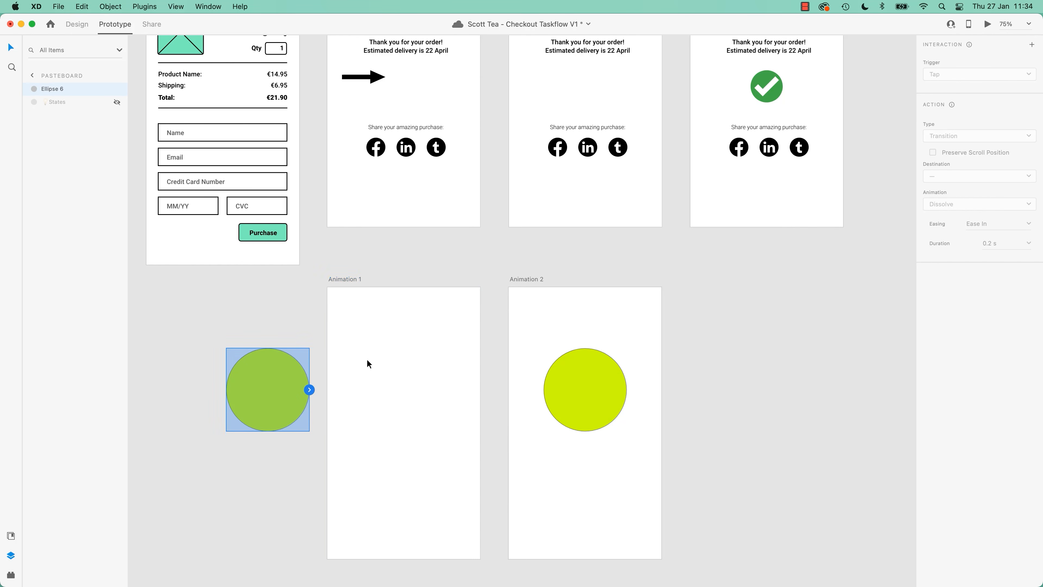
{"action": "left_click", "coordinate": [358, 279]}
{"action": "left_click", "coordinate": [273, 407]}
{"action": "left_click", "coordinate": [33, 75]}
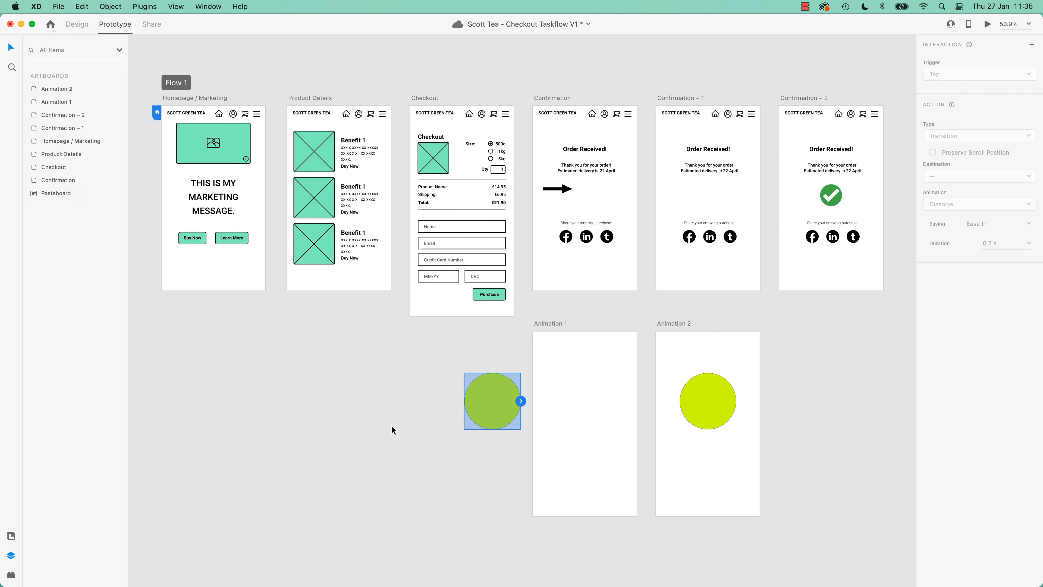
{"action": "key", "text": "super+z"}
{"action": "key", "text": "super+z"}
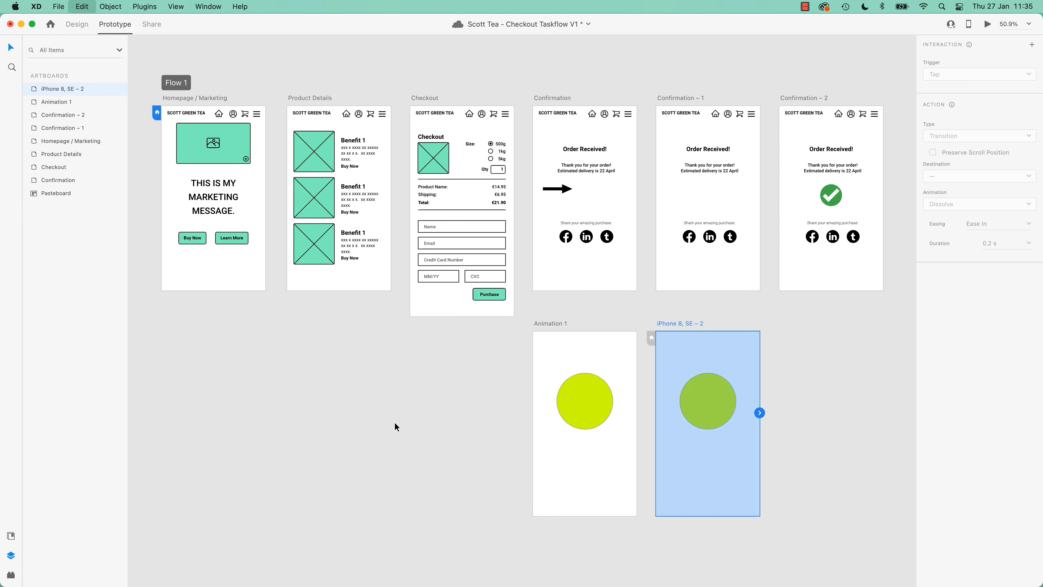
{"action": "key", "text": "super+z"}
{"action": "key", "text": "super+z"}
{"action": "key", "text": "super+z"}
Link iPhone 8, SE – 1 to iPhone 8, SE – 2 with a Time trigger at 0 s, Auto-Animate, easing None and 1 s duration
{"action": "left_click", "coordinate": [394, 422]}
{"action": "left_click_drag", "start_coordinate": [547, 376], "coordinate": [399, 366]}
{"action": "left_click", "coordinate": [421, 313]}
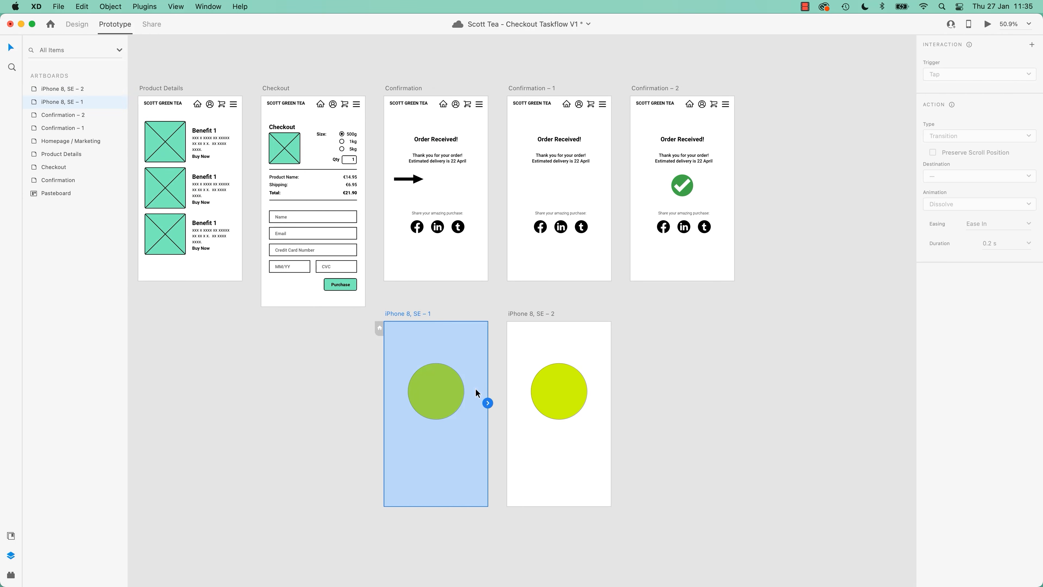
{"action": "left_click", "coordinate": [439, 405]}
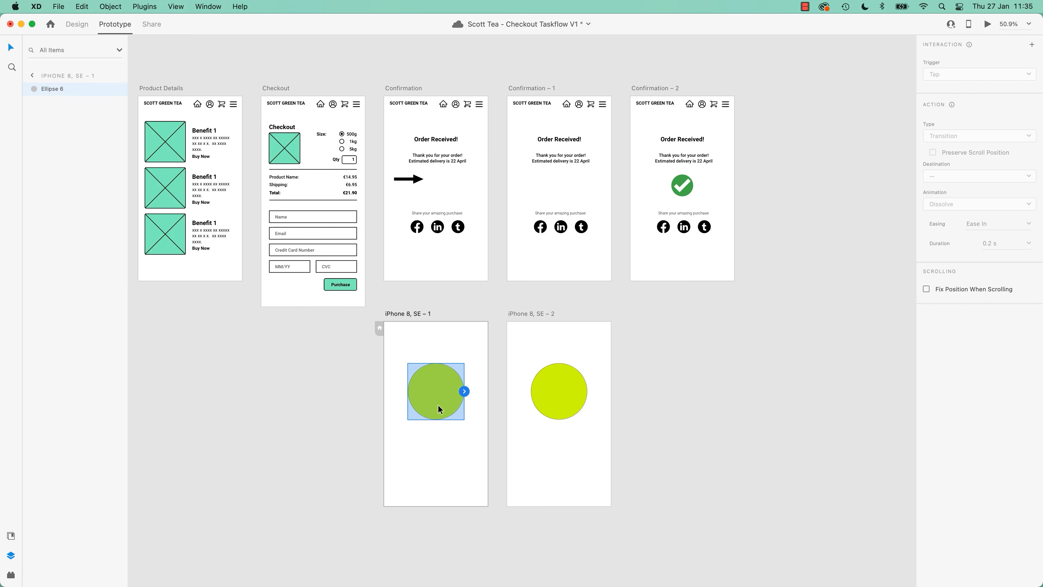
{"action": "left_click", "coordinate": [409, 315]}
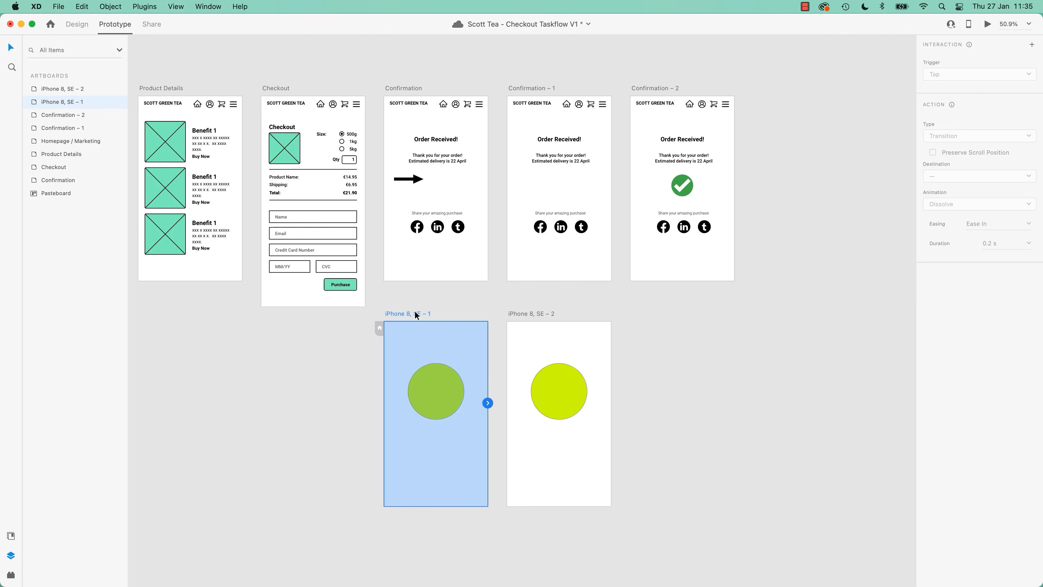
{"action": "left_click_drag", "start_coordinate": [487, 404], "coordinate": [509, 430]}
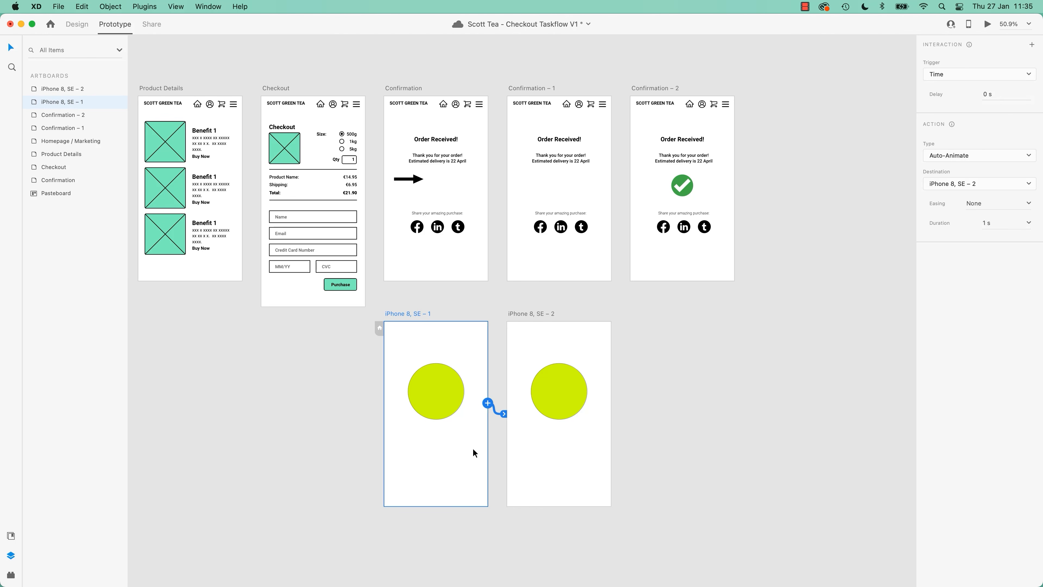
In Prototype mode, move the iPhone 8, SE – 1 circle just beyond its artboard's left edge and save the document
{"action": "left_click", "coordinate": [454, 405]}
{"action": "left_click_drag", "start_coordinate": [451, 407], "coordinate": [339, 397]}
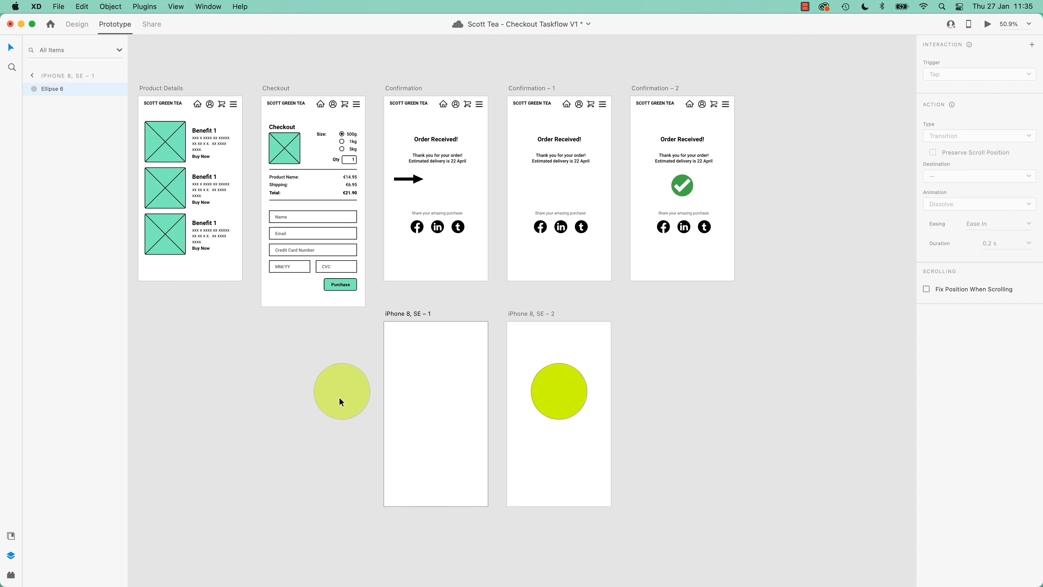
{"action": "left_click_drag", "start_coordinate": [339, 397], "coordinate": [339, 397]}
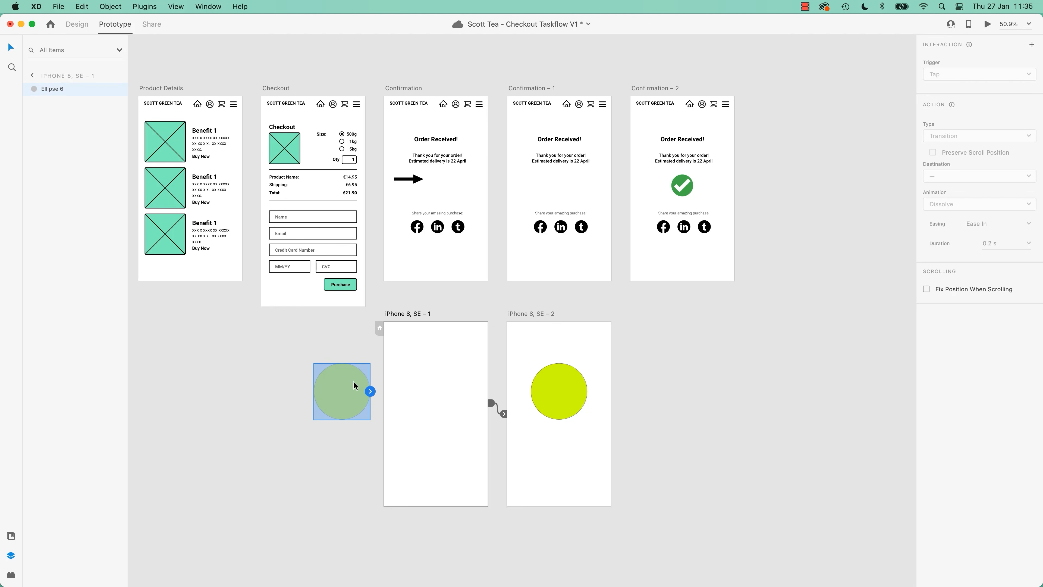
{"action": "key", "text": "super+s"}
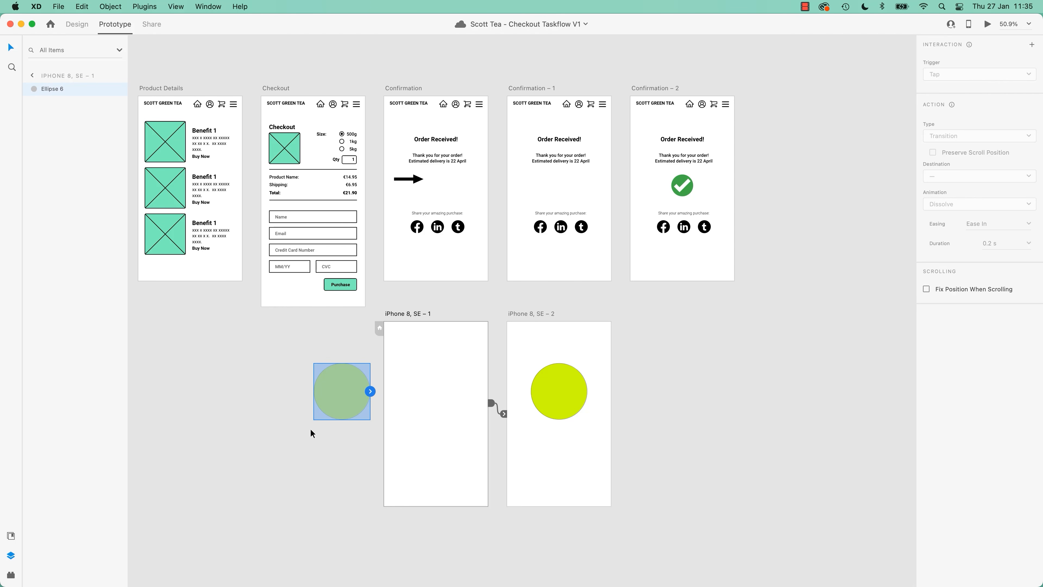
Find the hidden circle beside iPhone 8, SE – 1 by area-selecting the empty canvas to the artboard's left
{"action": "key", "text": "Delete"}
{"action": "left_click", "coordinate": [417, 314]}
{"action": "left_click_drag", "start_coordinate": [249, 351], "coordinate": [385, 486]}
{"action": "left_click", "coordinate": [279, 351]}
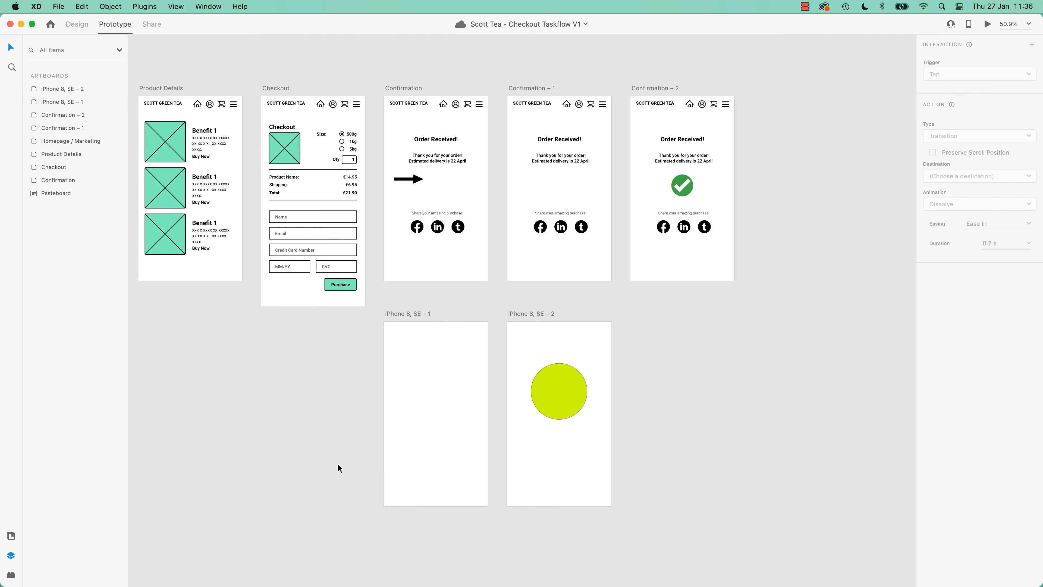
{"action": "left_click", "coordinate": [425, 312]}
{"action": "left_click_drag", "start_coordinate": [277, 351], "coordinate": [397, 476]}
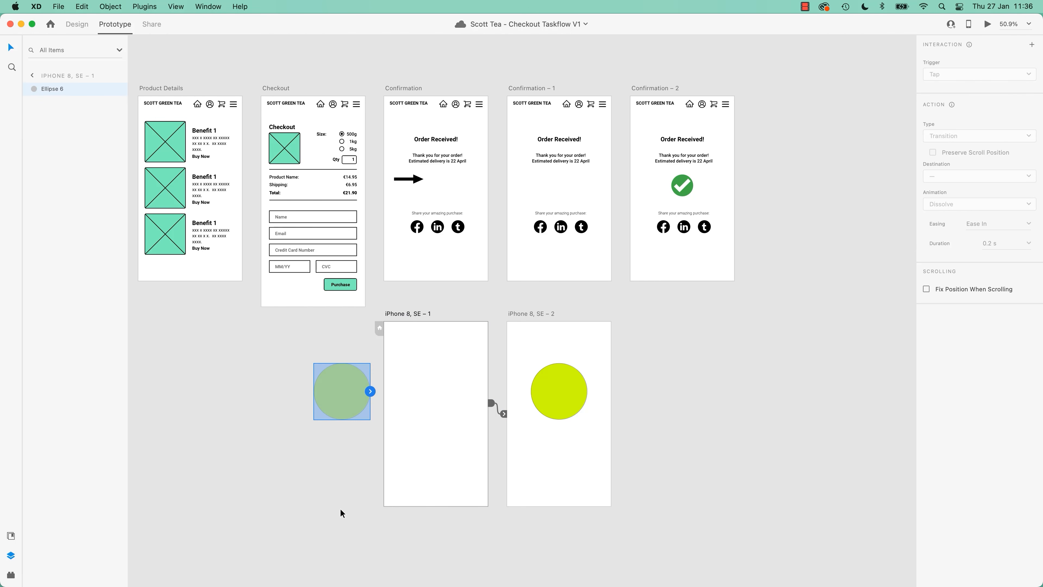
Preview the prototype from the iPhone 8, SE – 1 artboard to check the circle's animation
{"action": "left_click", "coordinate": [411, 315]}
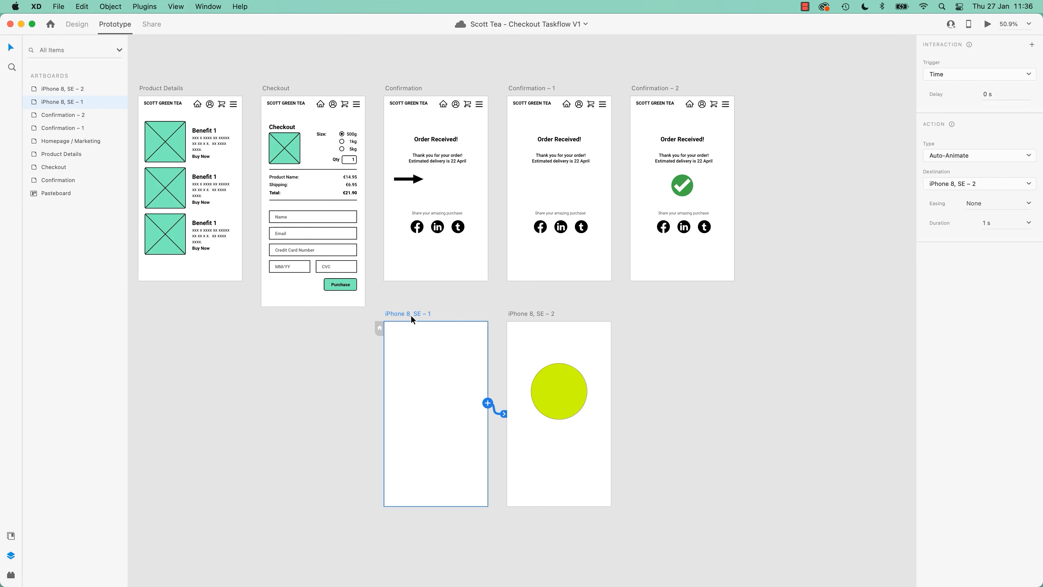
{"action": "left_click", "coordinate": [986, 25]}
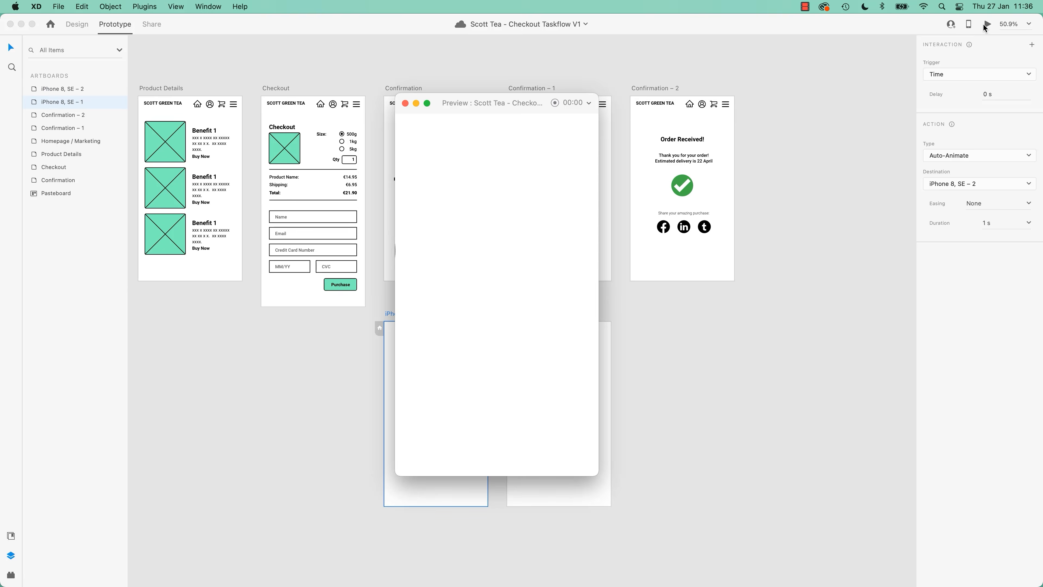
{"action": "left_click", "coordinate": [405, 104]}
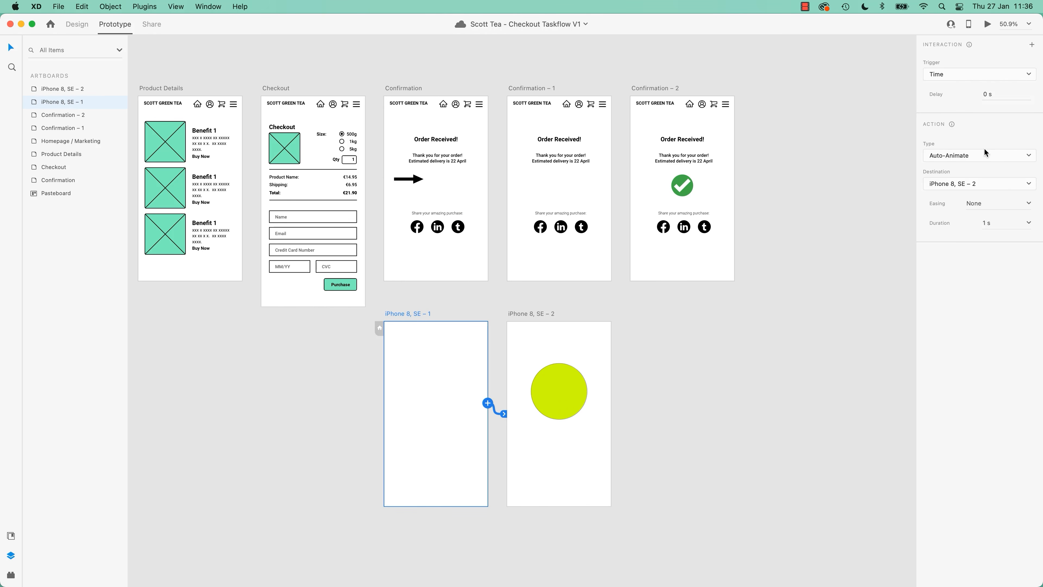
Set the iPhone 8, SE – 1 Auto-Animate easing to Snap and preview the circle's animation
{"action": "left_click", "coordinate": [1034, 205]}
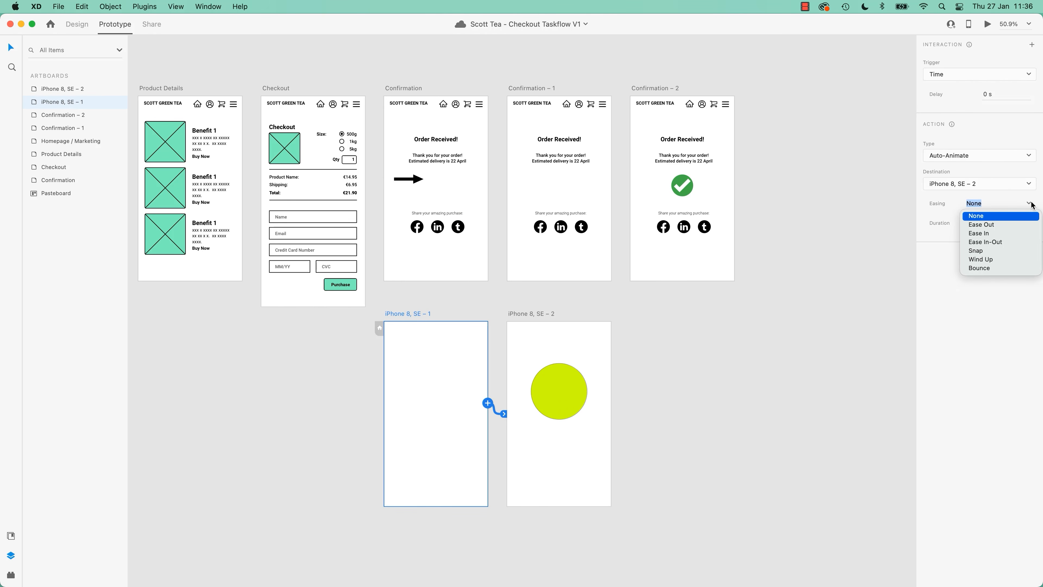
{"action": "left_click", "coordinate": [975, 250]}
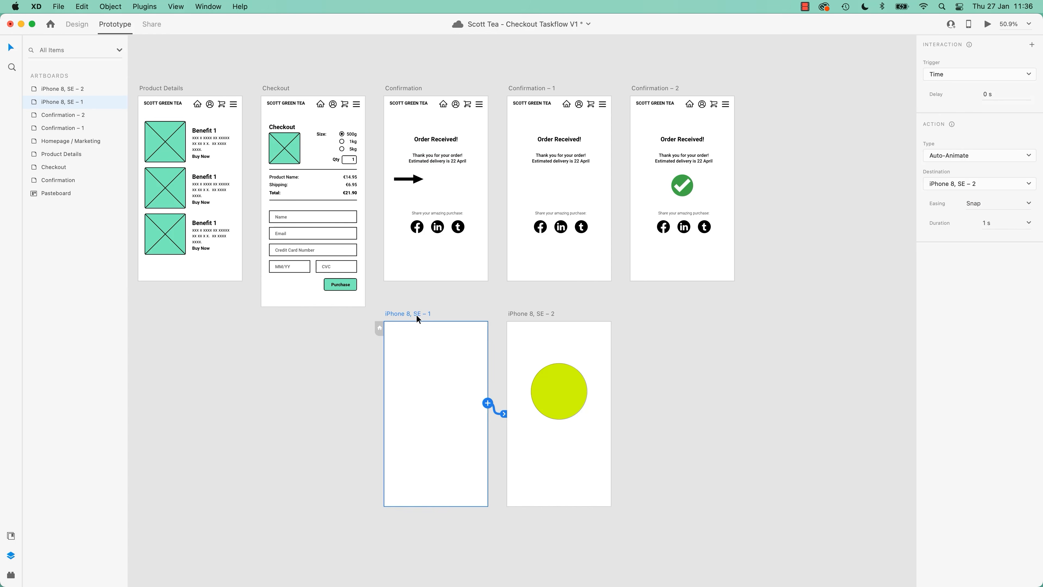
{"action": "left_click", "coordinate": [987, 25]}
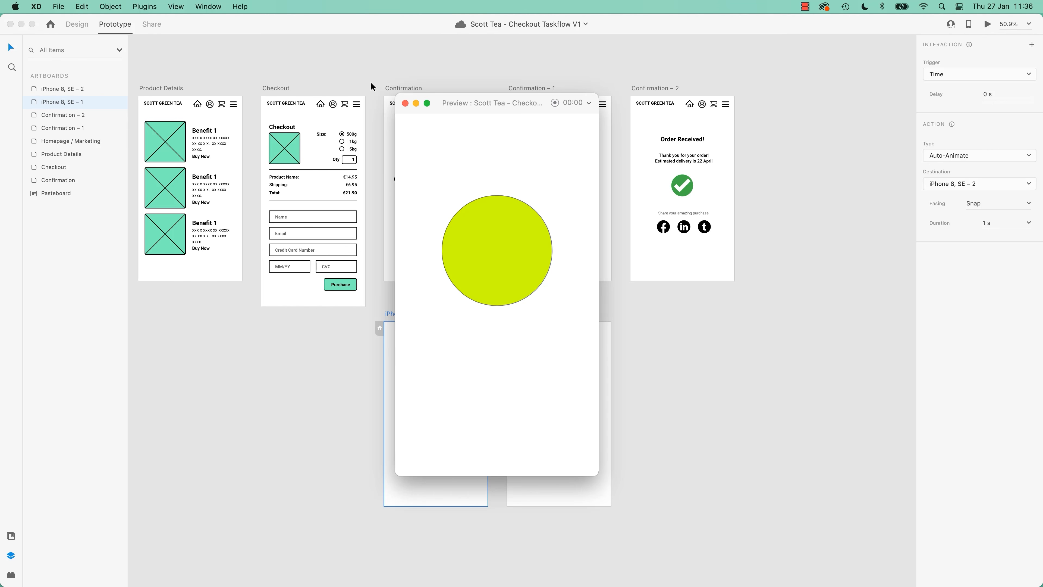
{"action": "left_click", "coordinate": [405, 103]}
{"action": "left_click", "coordinate": [338, 395]}
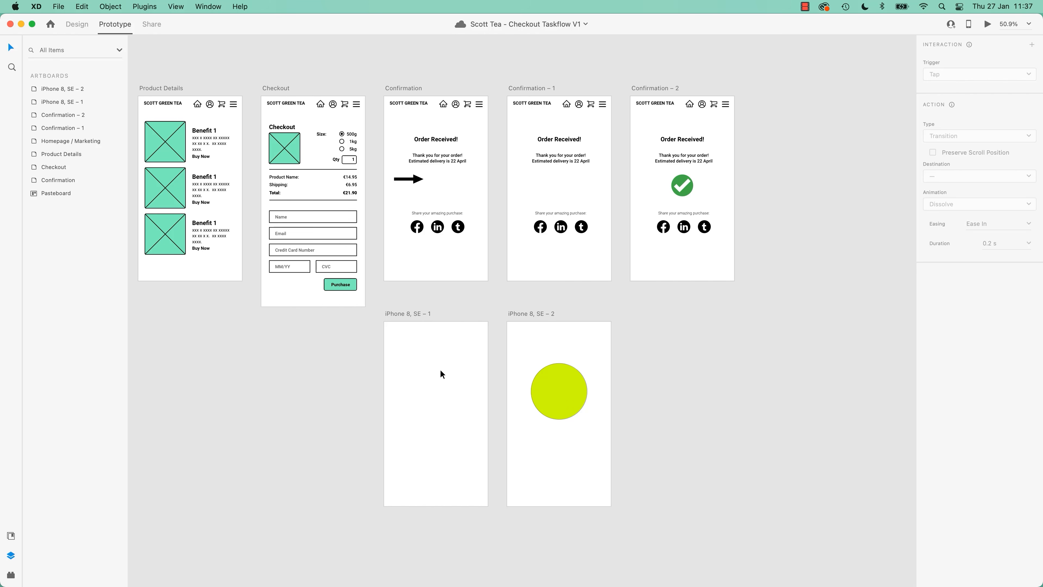
Move the Confirmation, Confirmation – 1 and Confirmation – 2 artboards together slightly to the right, widening the gap after Checkout
{"action": "scroll", "coordinate": [435, 366], "scroll_direction": "up", "scroll_amount": 5}
{"action": "scroll", "coordinate": [436, 367], "scroll_direction": "right", "scroll_amount": 2}
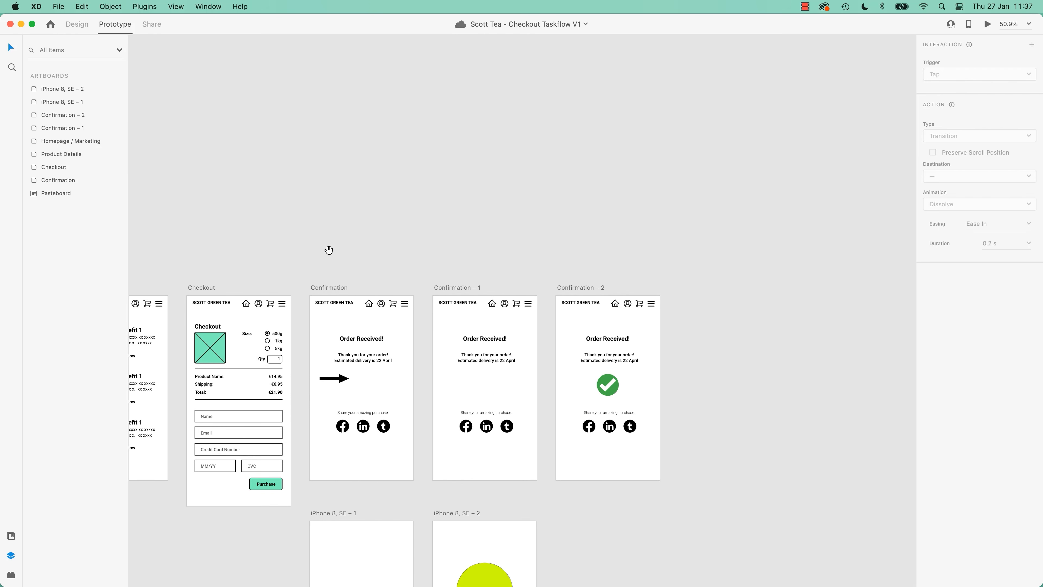
{"action": "left_click", "coordinate": [333, 289]}
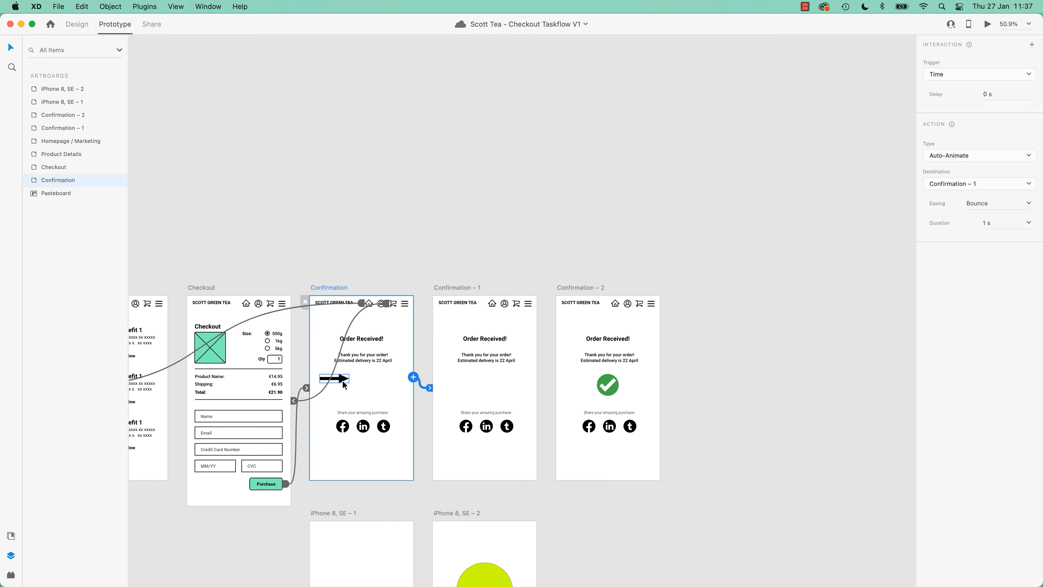
{"action": "left_click", "coordinate": [462, 285], "text": "shift"}
{"action": "left_click", "coordinate": [593, 285], "text": "shift"}
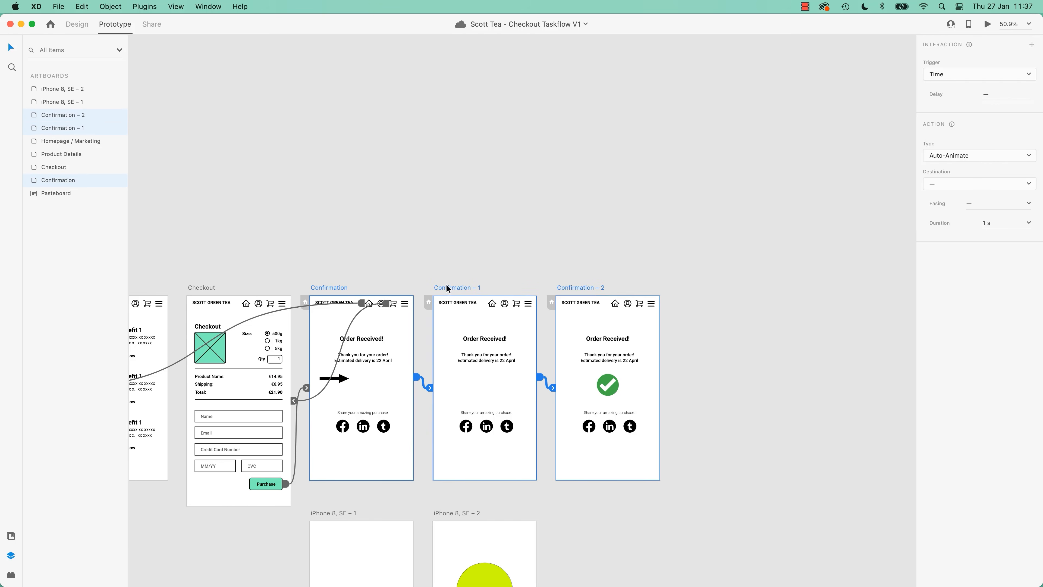
{"action": "left_click_drag", "start_coordinate": [449, 287], "coordinate": [479, 287]}
Move the black arrow on the Confirmation artboard just beyond the artboard's left edge
{"action": "left_click", "coordinate": [367, 378]}
{"action": "left_click_drag", "start_coordinate": [367, 378], "coordinate": [327, 378]}
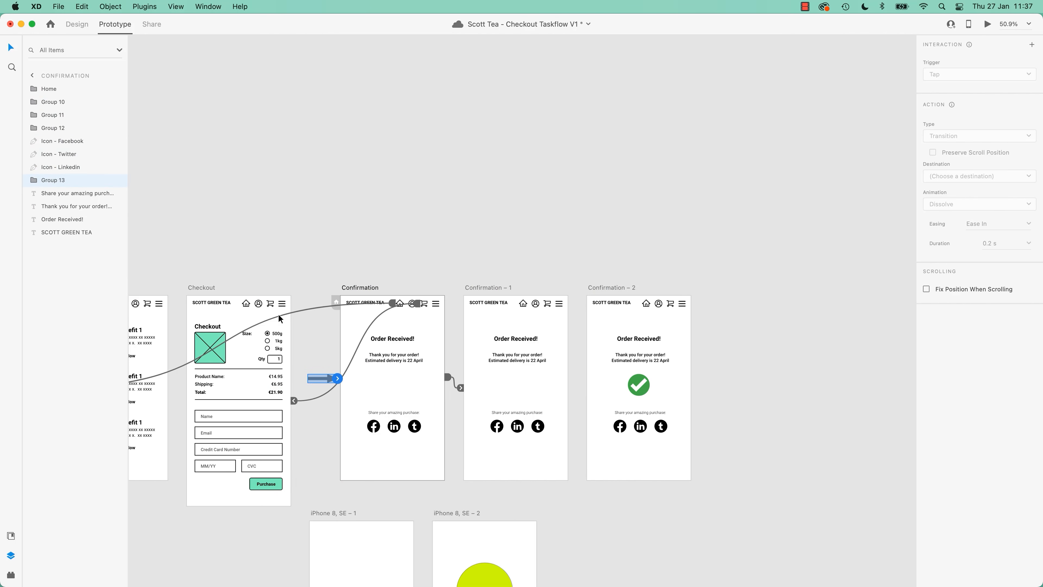
{"action": "key", "text": "super+z"}
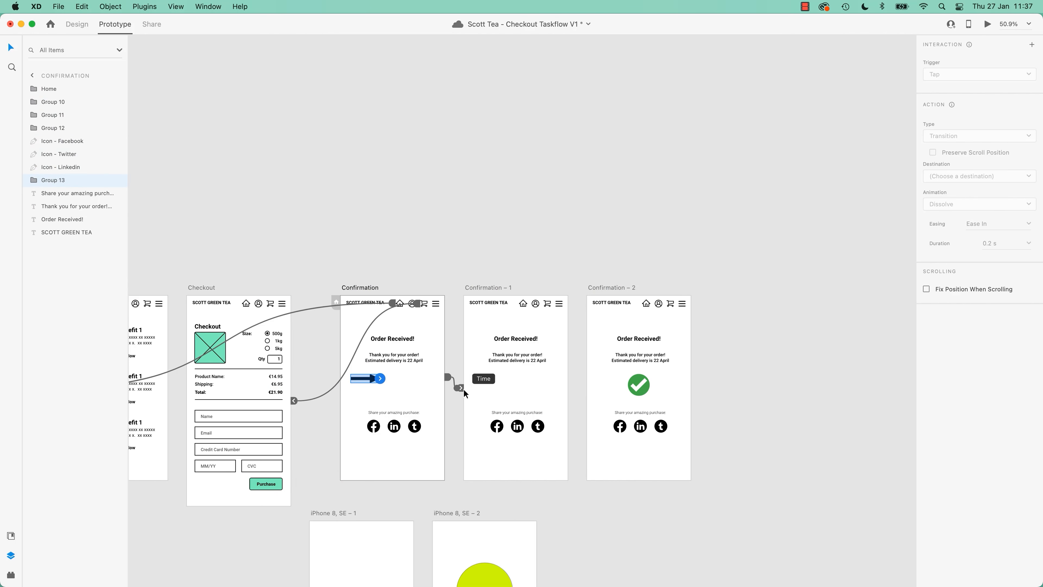
{"action": "left_click_drag", "start_coordinate": [378, 384], "coordinate": [324, 381]}
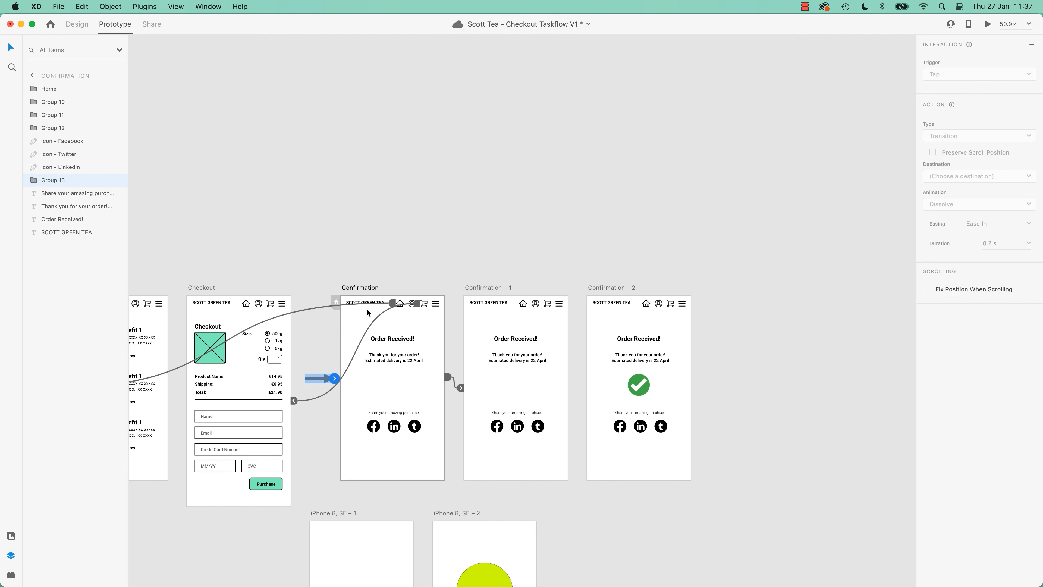
{"action": "key", "text": "Delete"}
Preview the arrow animation twice from the Confirmation artboard and save the document
{"action": "left_click", "coordinate": [362, 288]}
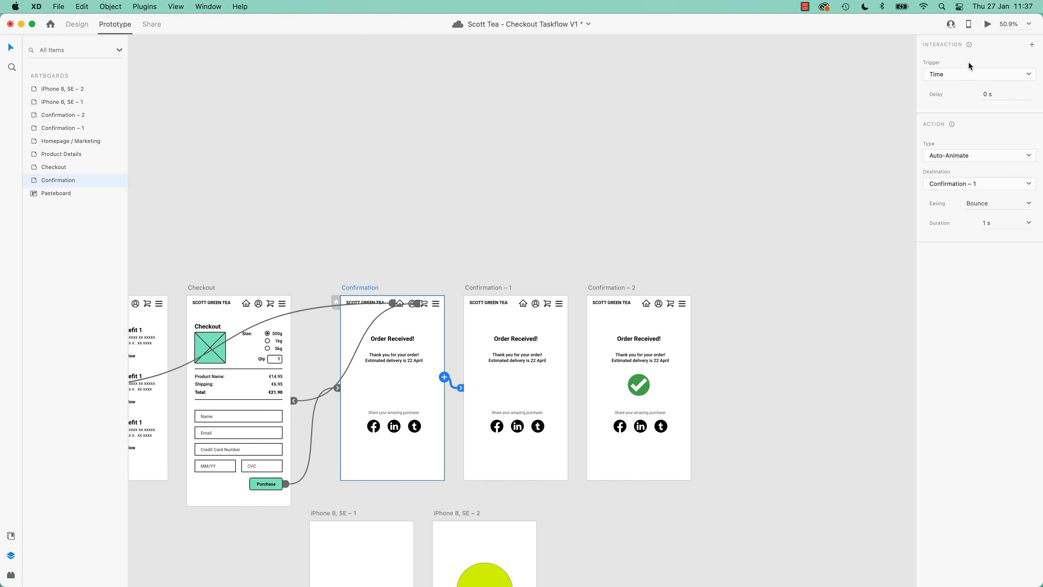
{"action": "left_click", "coordinate": [987, 24]}
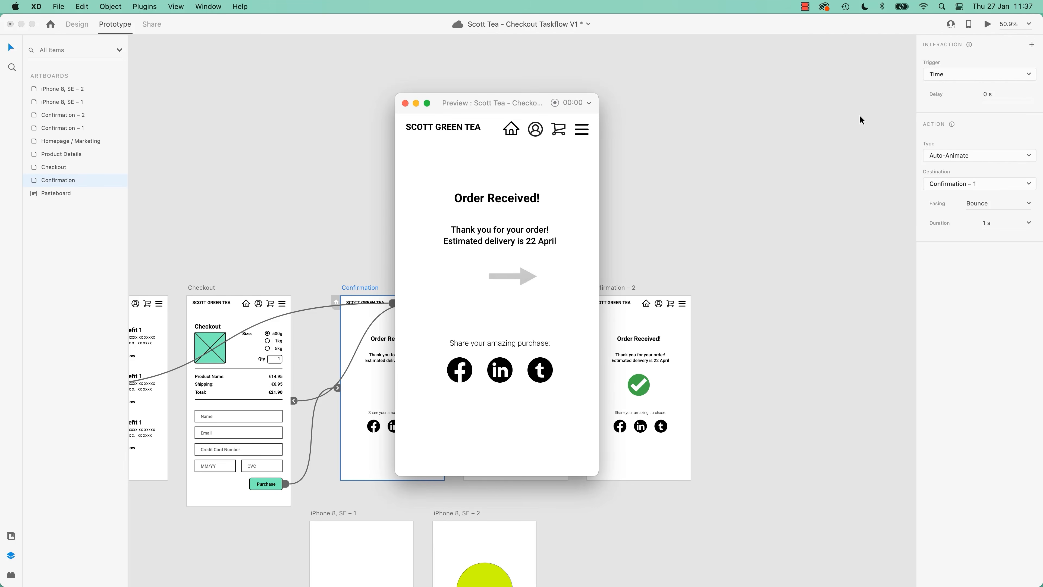
{"action": "left_click", "coordinate": [405, 103]}
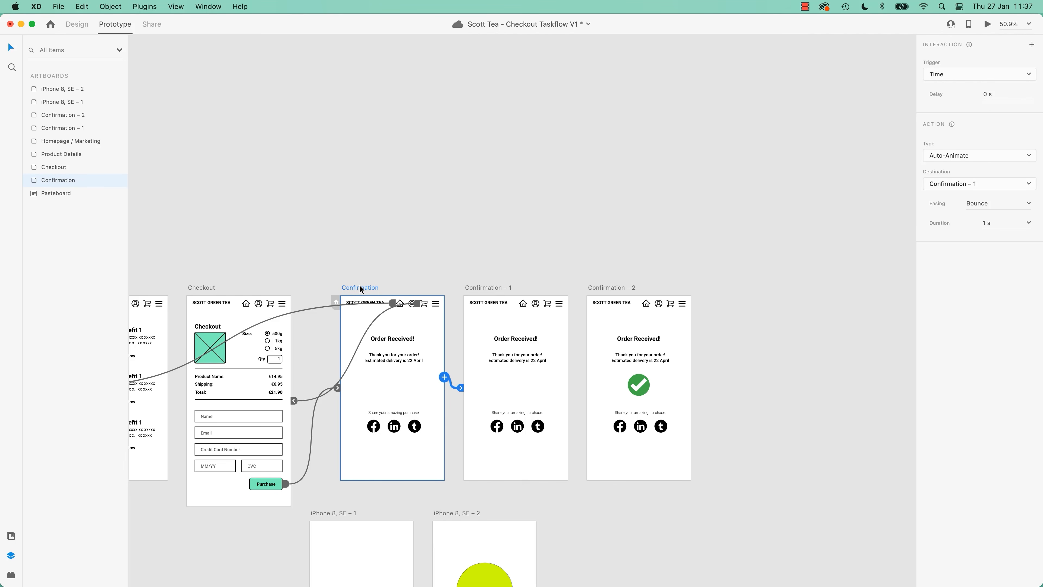
{"action": "left_click", "coordinate": [987, 24]}
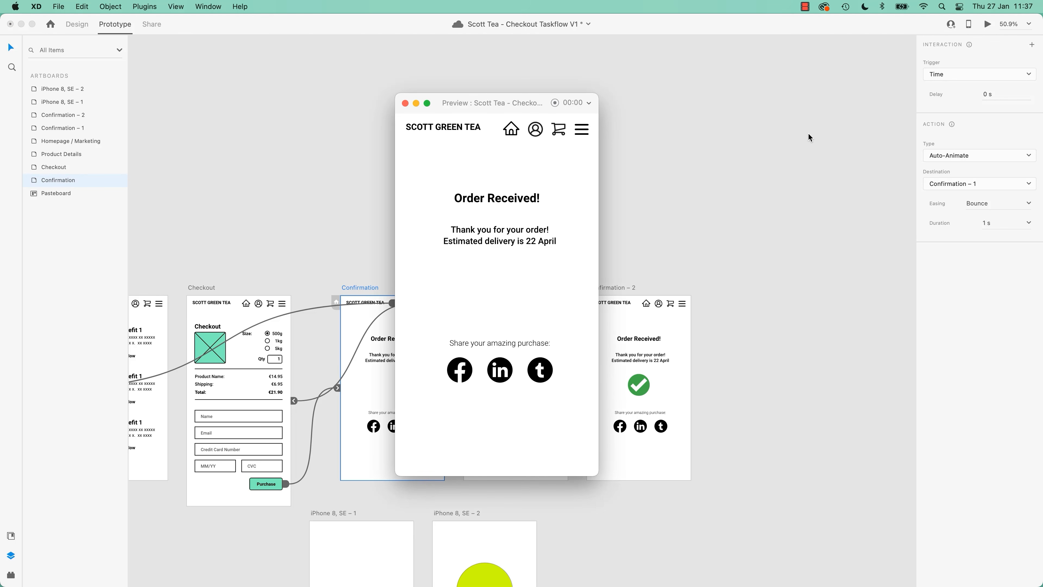
{"action": "left_click", "coordinate": [404, 103]}
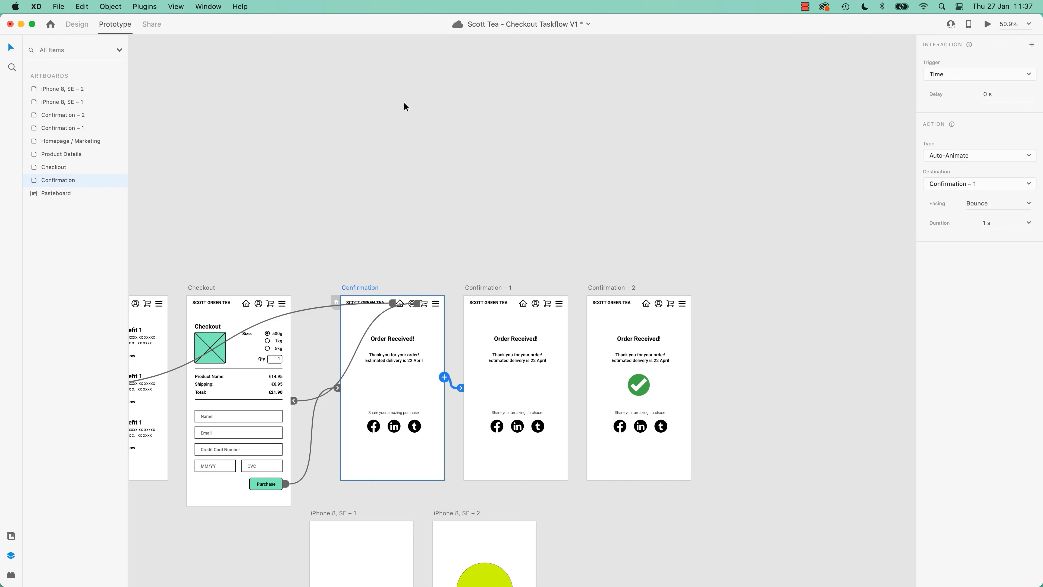
{"action": "left_click", "coordinate": [460, 215]}
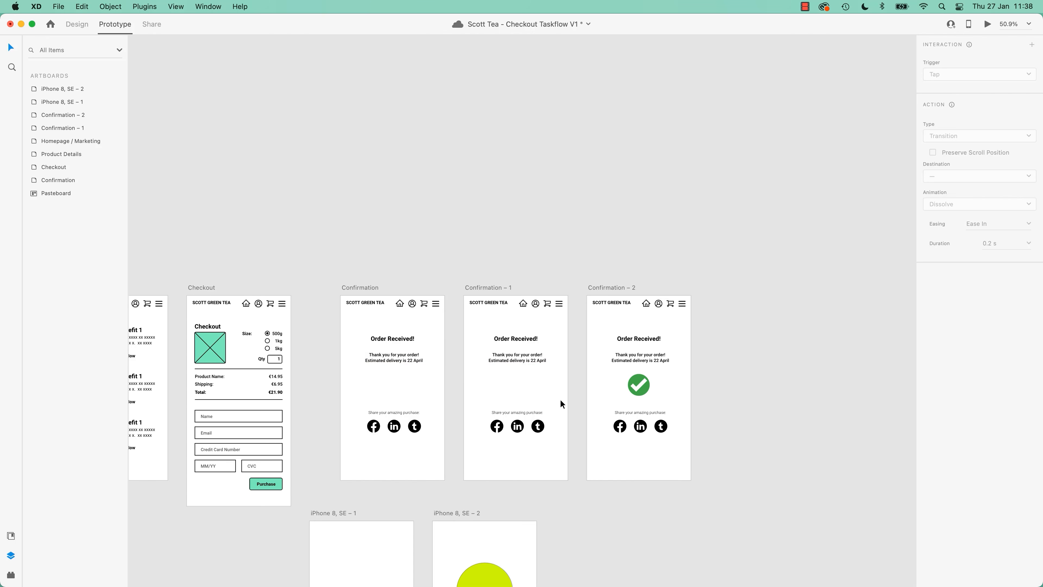
{"action": "key", "text": "super+s"}
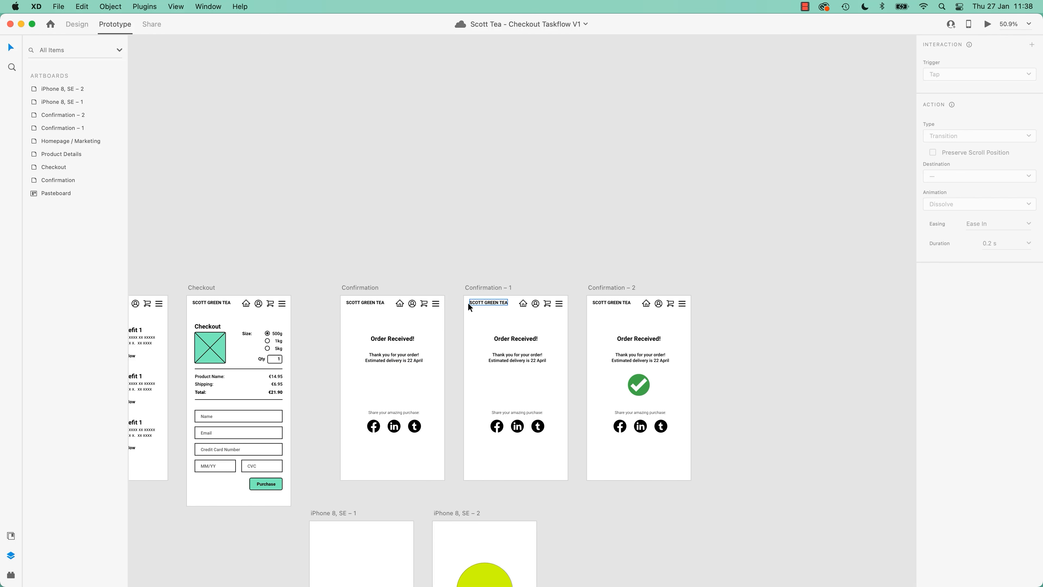
Reveal the off-artboard arrow beside Confirmation by selecting the hamburger icon inside that artboard, and clear the selection
{"action": "left_click", "coordinate": [436, 305]}
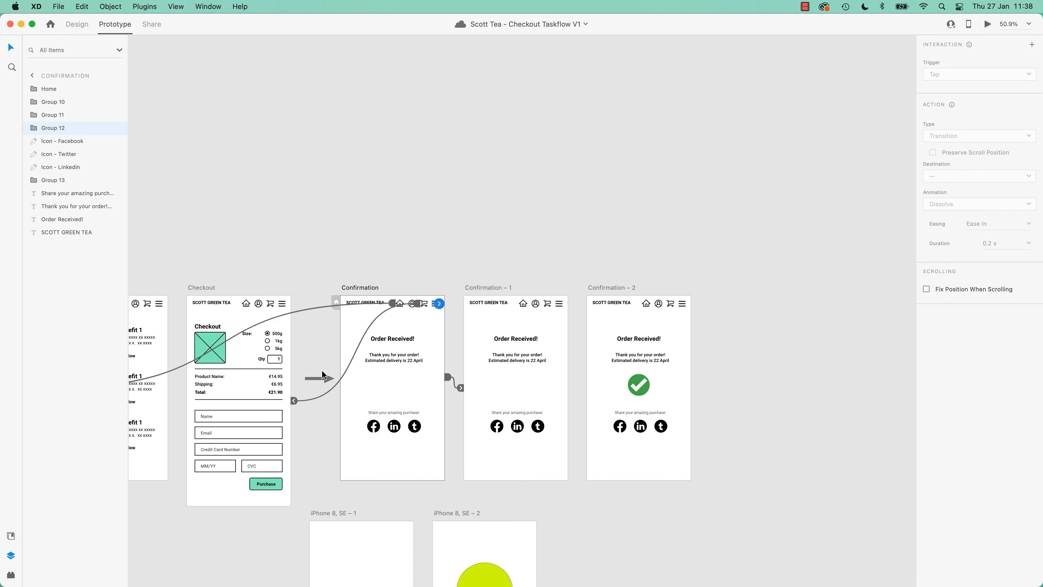
{"action": "left_click", "coordinate": [447, 217]}
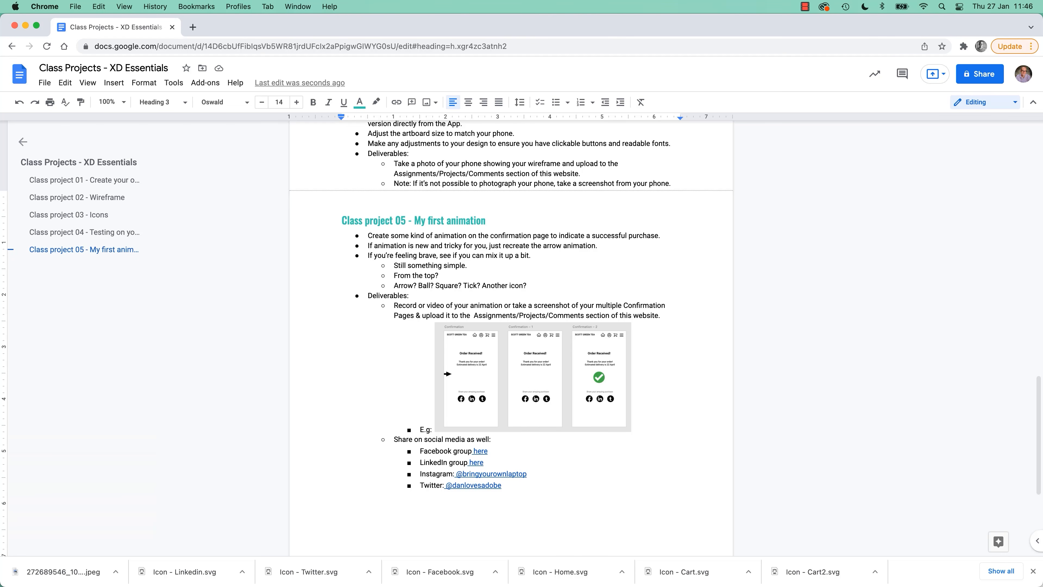
Switch to Adobe XD, preview the prototype from the Checkout artboard and try to start a preview recording
{"action": "key", "text": "super+Tab"}
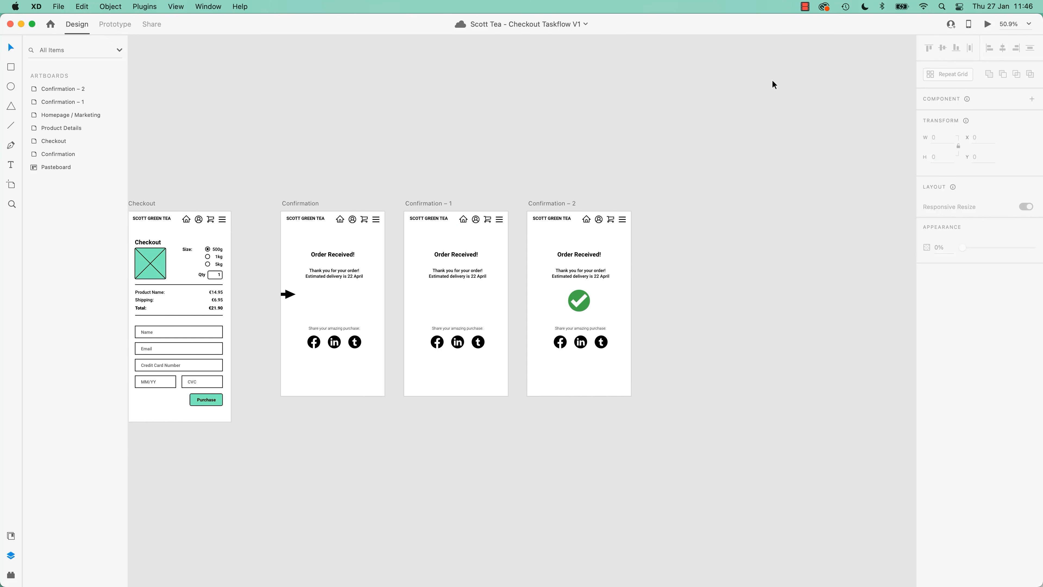
{"action": "left_click", "coordinate": [135, 202]}
{"action": "left_click", "coordinate": [988, 24]}
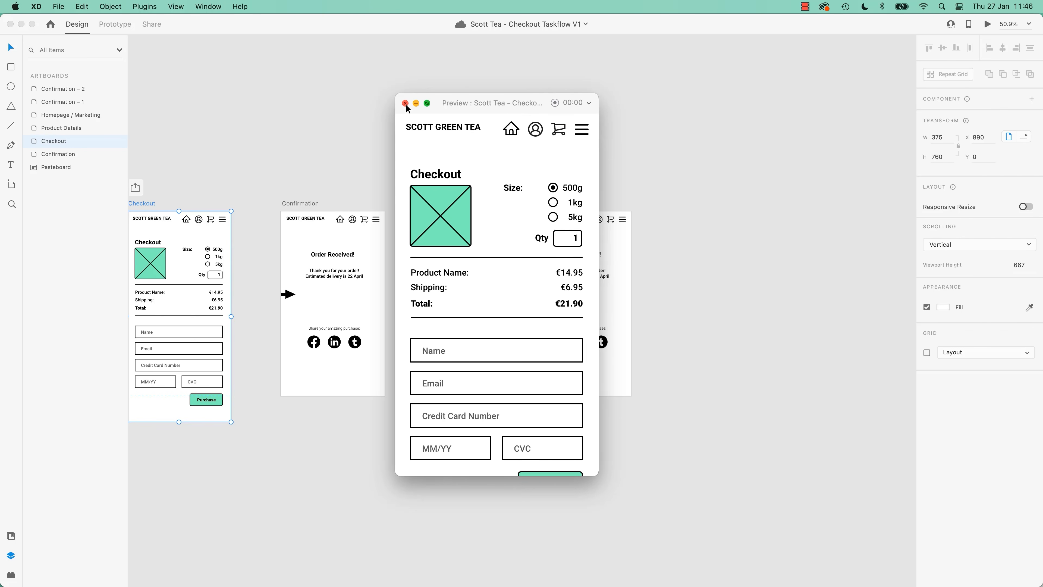
{"action": "left_click", "coordinate": [553, 102]}
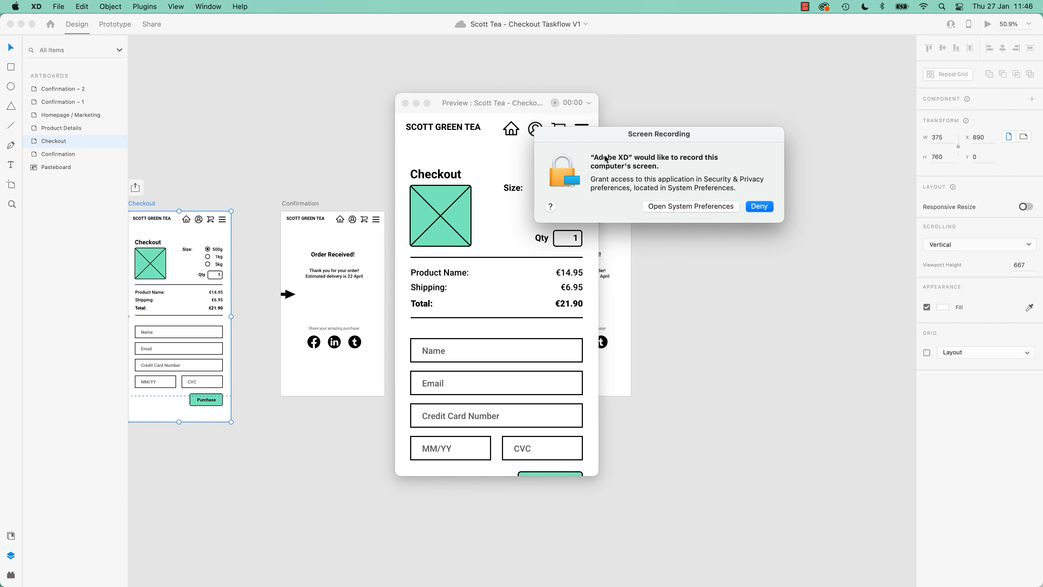
Allow Adobe XD to record the screen in the system's Security & Privacy preferences, postponing the app's restart
{"action": "left_click", "coordinate": [691, 206]}
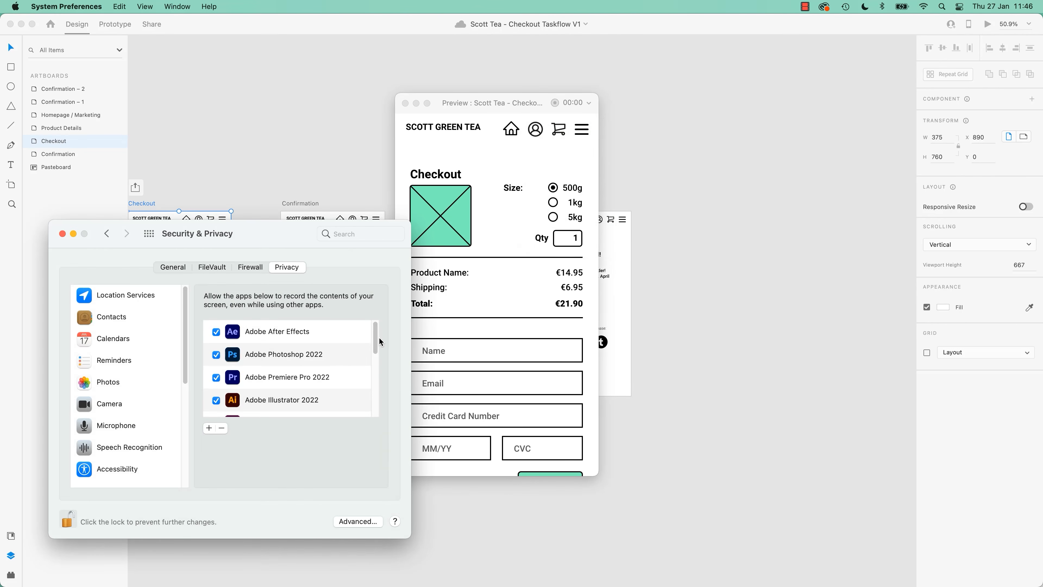
{"action": "scroll", "coordinate": [376, 364], "scroll_direction": "down", "scroll_amount": 5}
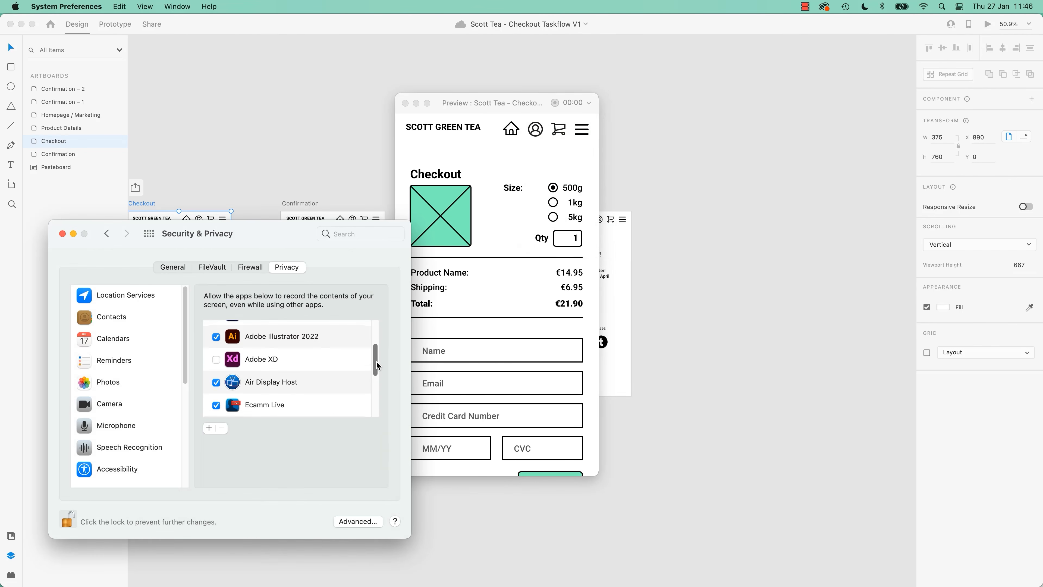
{"action": "left_click", "coordinate": [216, 360]}
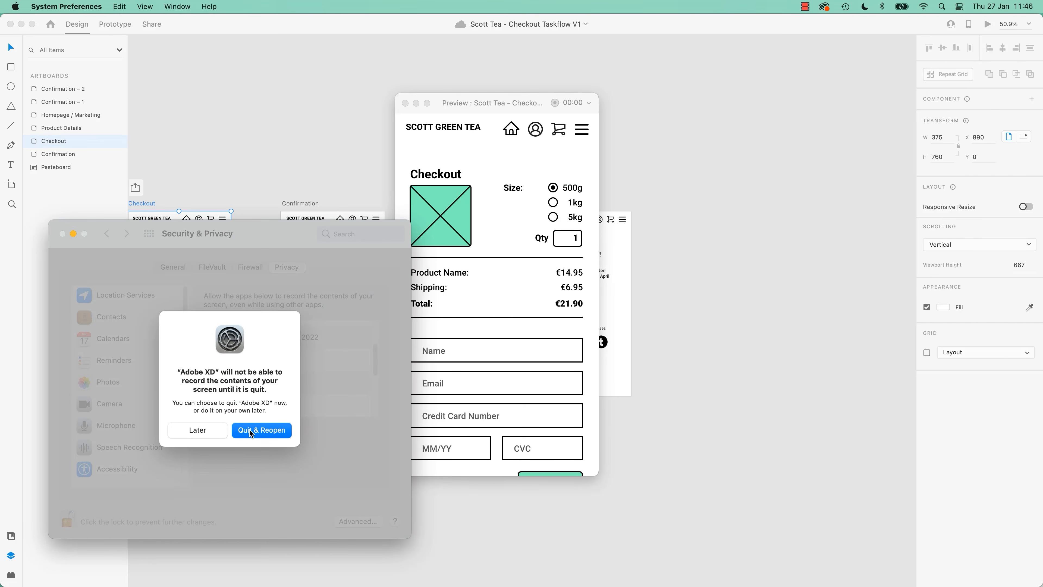
{"action": "left_click", "coordinate": [198, 430]}
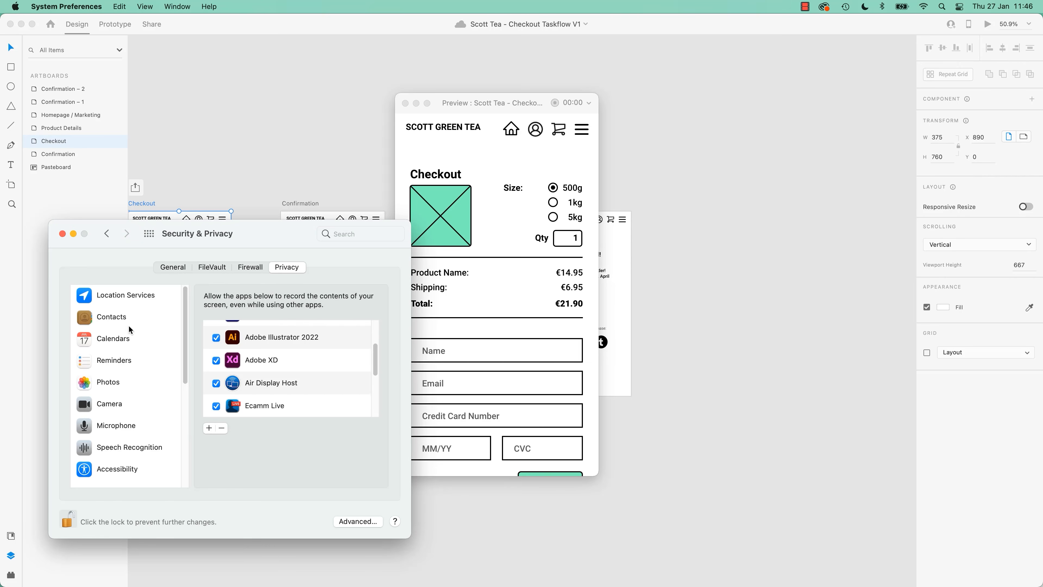
{"action": "left_click", "coordinate": [62, 234]}
Record the preview from Checkout through Purchase to the confirmation tick, and save the video to the Desktop
{"action": "left_click", "coordinate": [555, 103]}
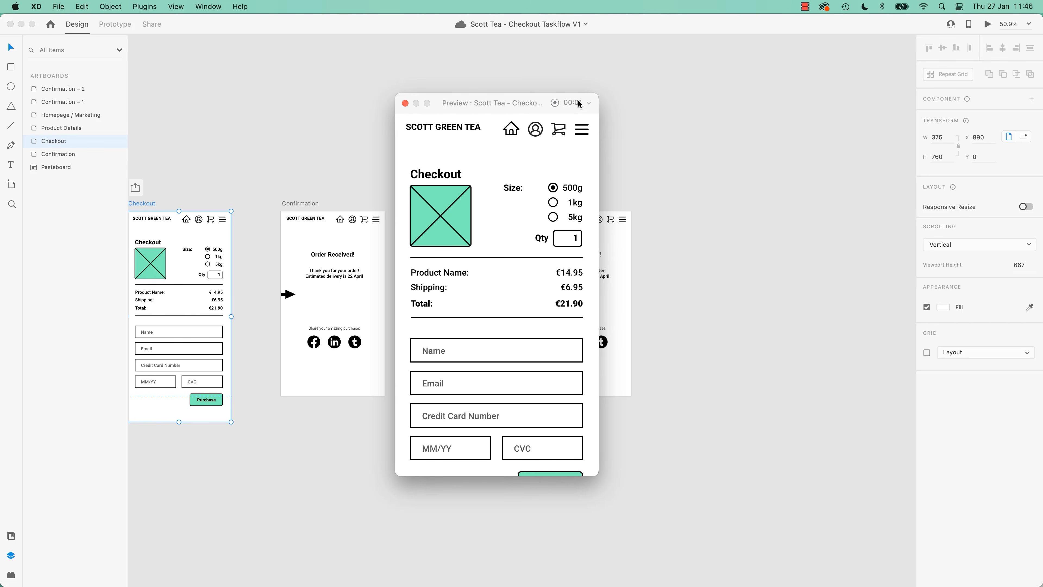
{"action": "scroll", "coordinate": [510, 327], "scroll_direction": "down", "scroll_amount": 2}
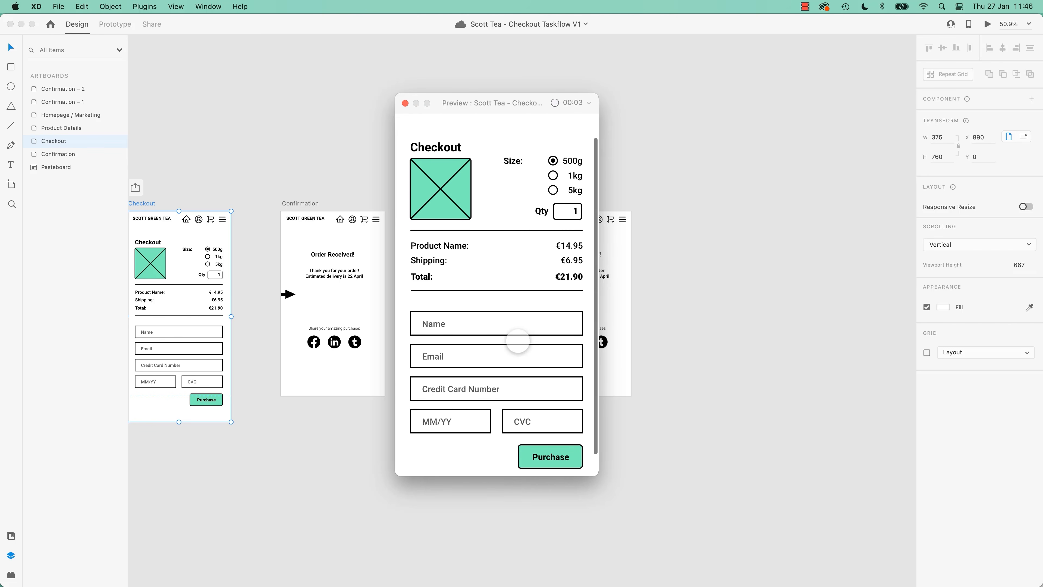
{"action": "left_click", "coordinate": [549, 455]}
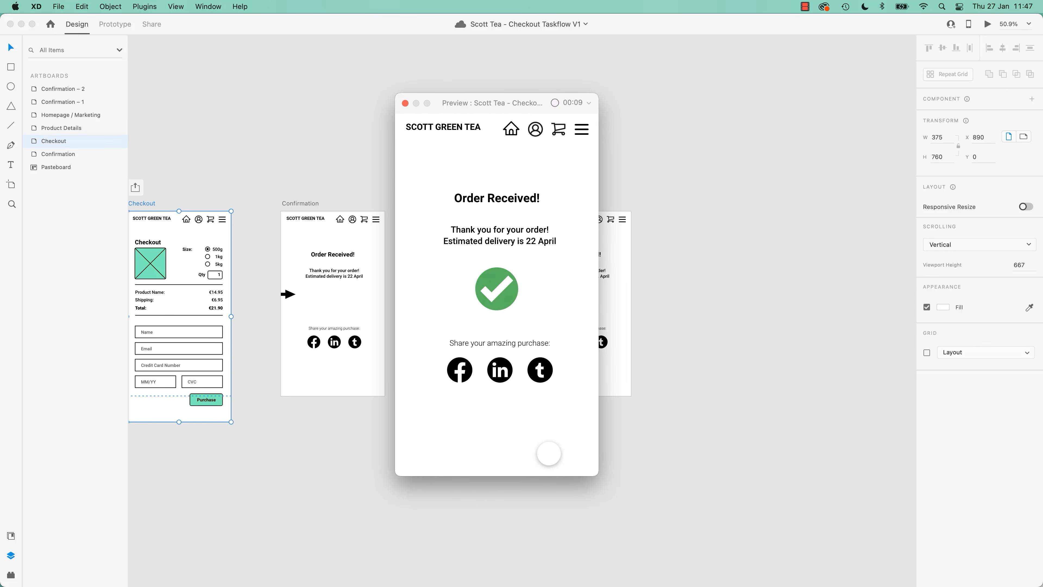
{"action": "left_click", "coordinate": [556, 102]}
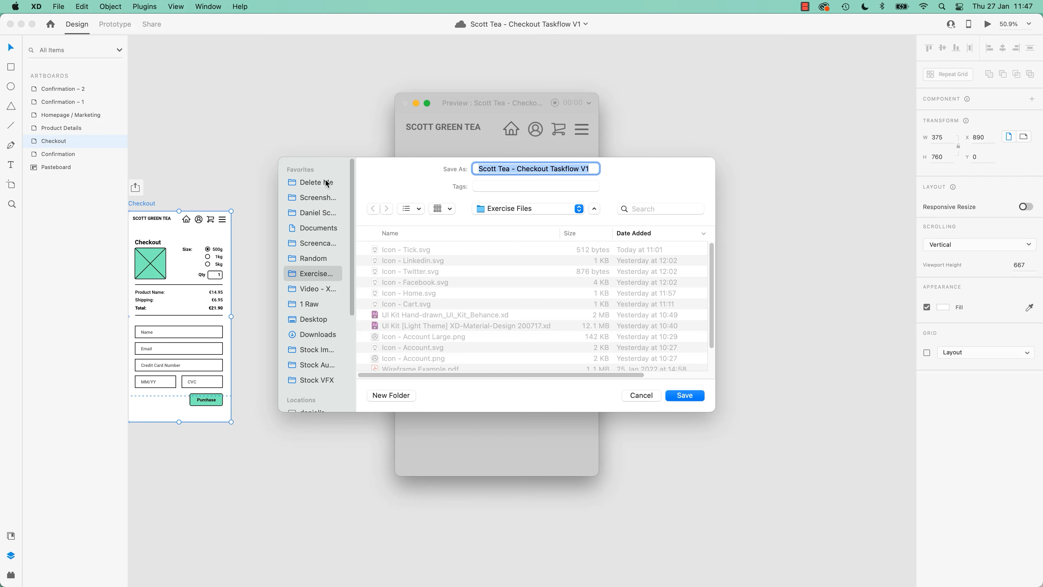
{"action": "left_click", "coordinate": [313, 319]}
{"action": "key", "text": "Return"}
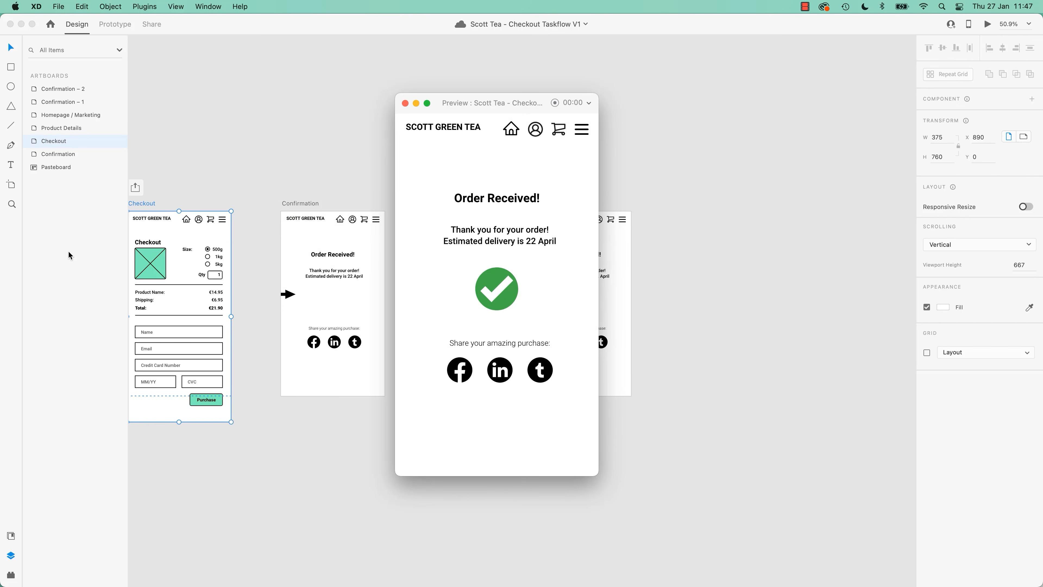
Switch to Finder and play back the Desktop recording Scott Tea - Checkout Taskflow V1.mp4 in Quick Look
{"action": "key", "text": "super+Tab"}
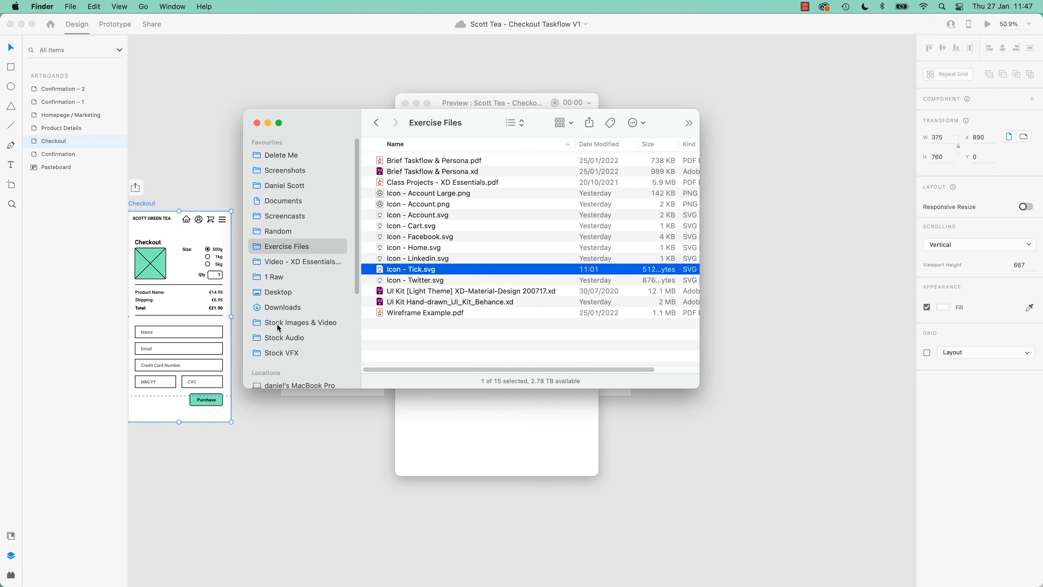
{"action": "left_click", "coordinate": [284, 292]}
{"action": "left_click", "coordinate": [493, 160]}
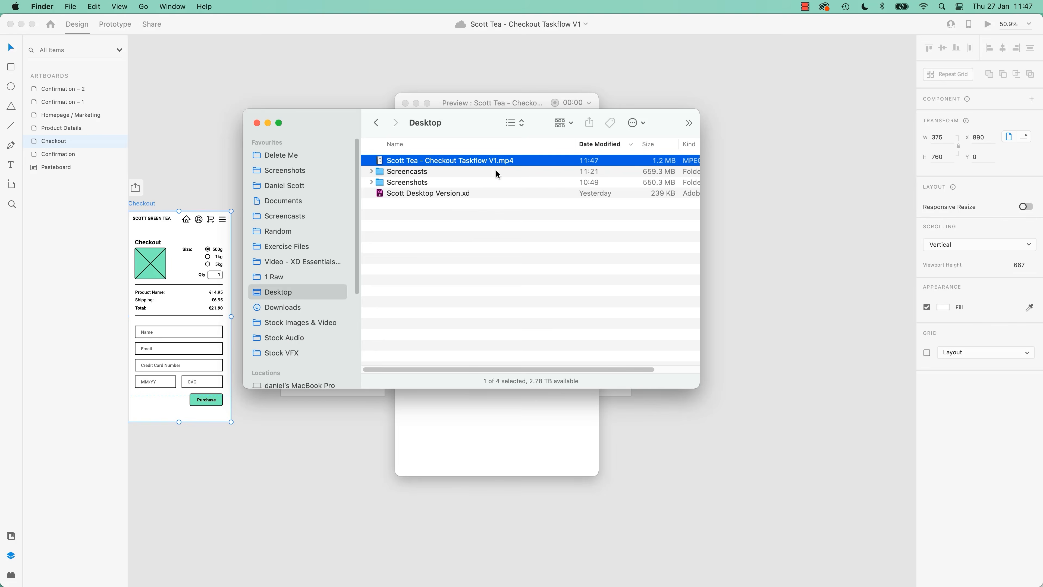
{"action": "key", "text": "space"}
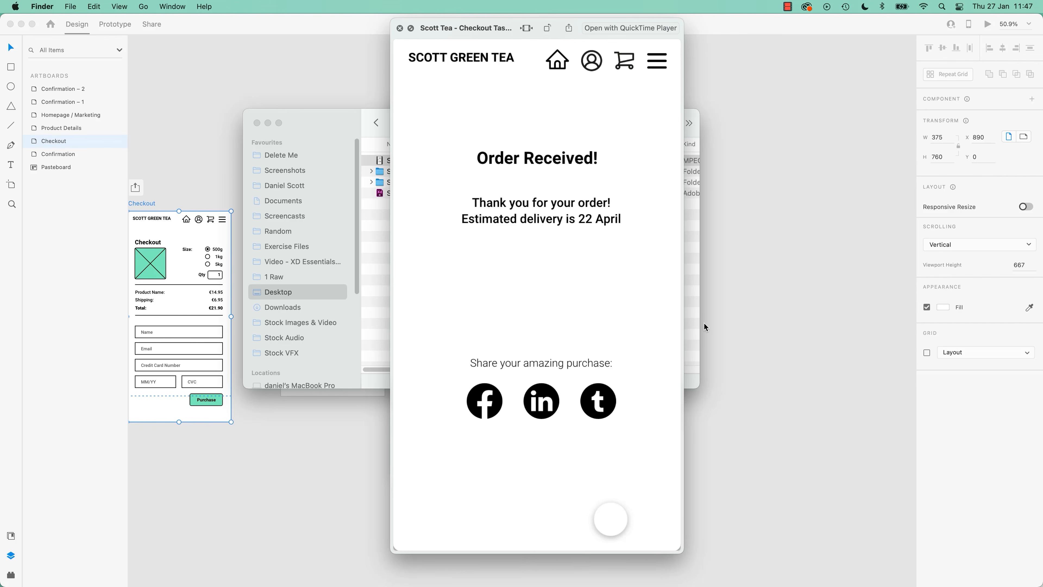
{"action": "mouse_move", "coordinate": [634, 536]}
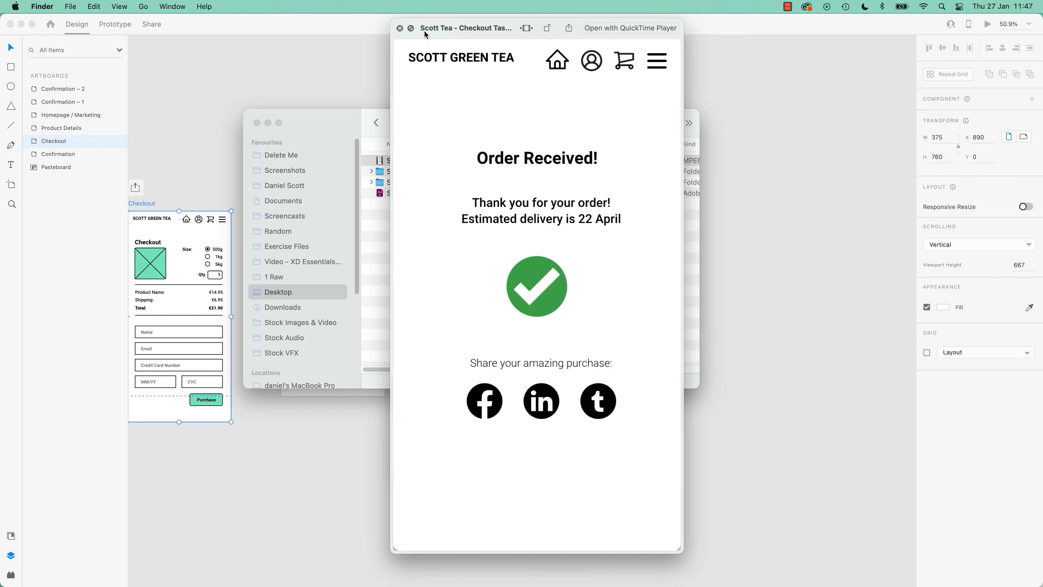
Close the recording's Quick Look playback, switch to Adobe XD, and close the prototype preview window
{"action": "left_click", "coordinate": [400, 29]}
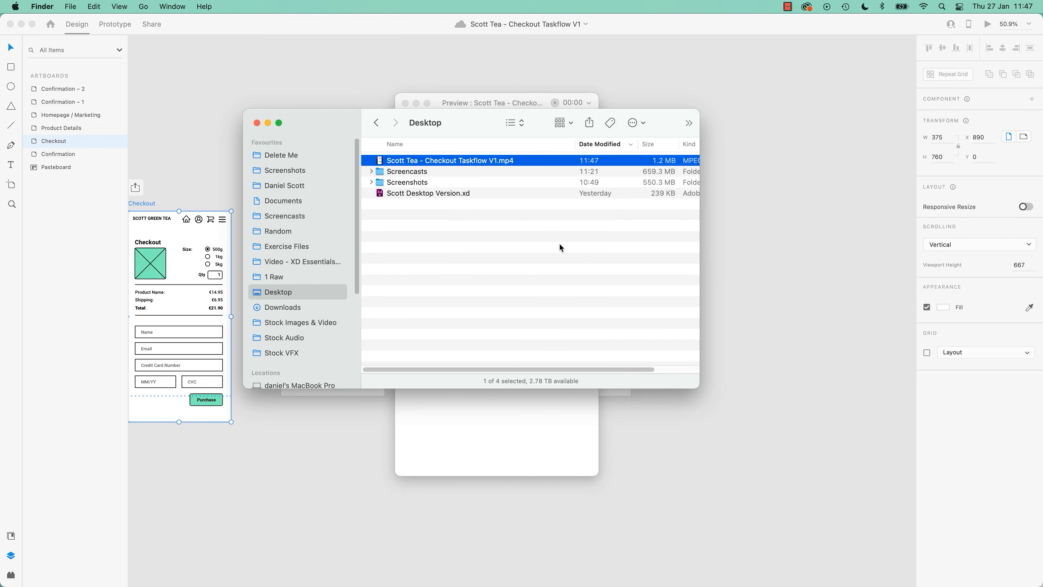
{"action": "left_click", "coordinate": [542, 99]}
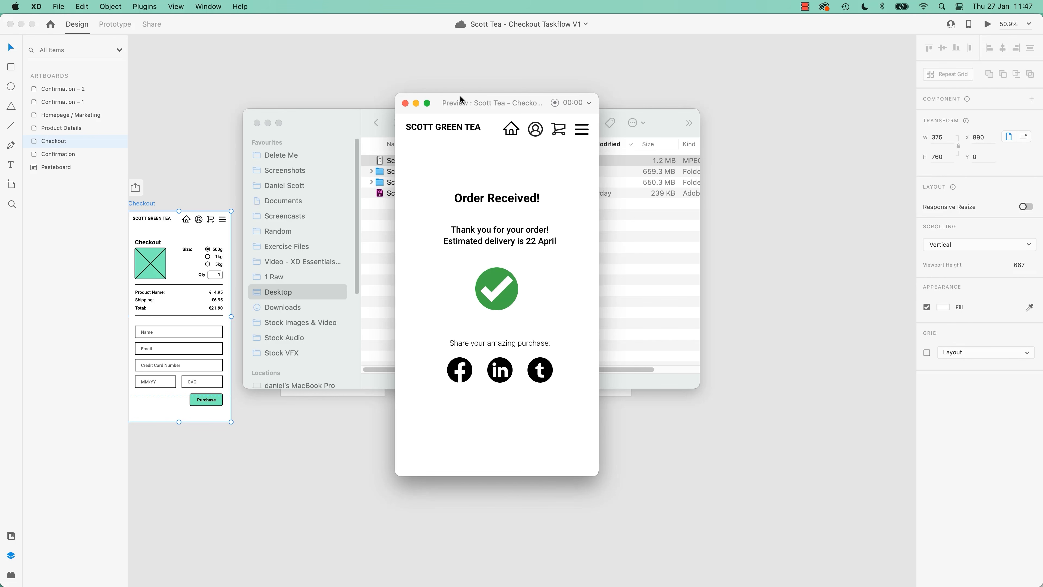
{"action": "left_click", "coordinate": [346, 68]}
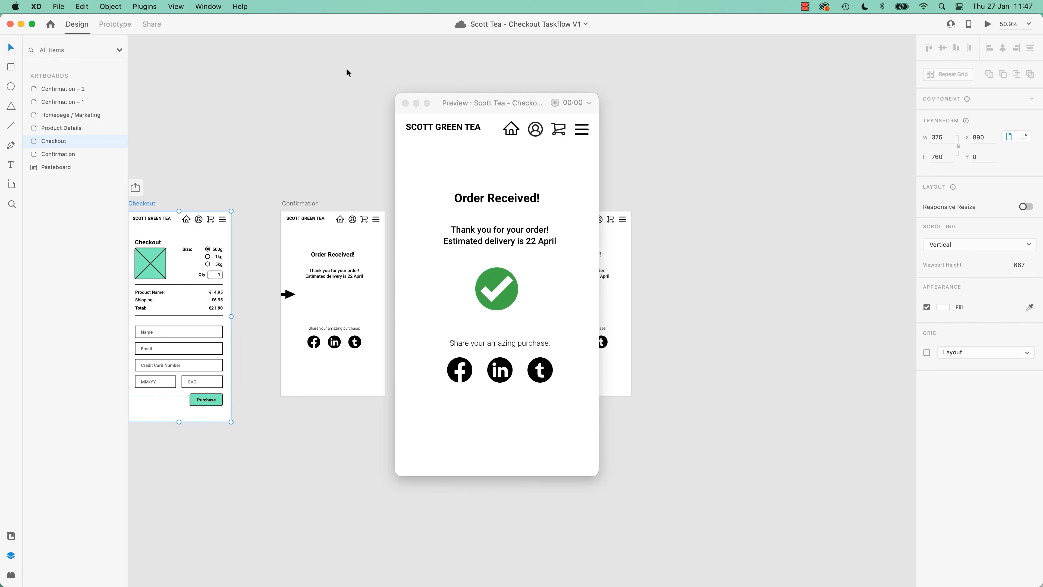
{"action": "left_click", "coordinate": [405, 103]}
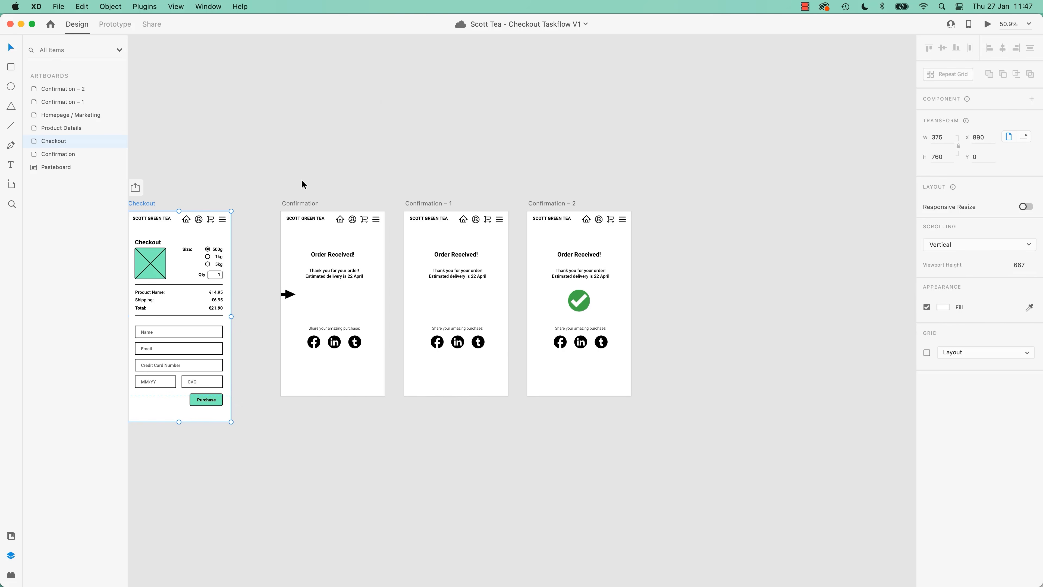
{"action": "left_click_drag", "start_coordinate": [274, 181], "coordinate": [640, 416]}
{"action": "left_click", "coordinate": [273, 206]}
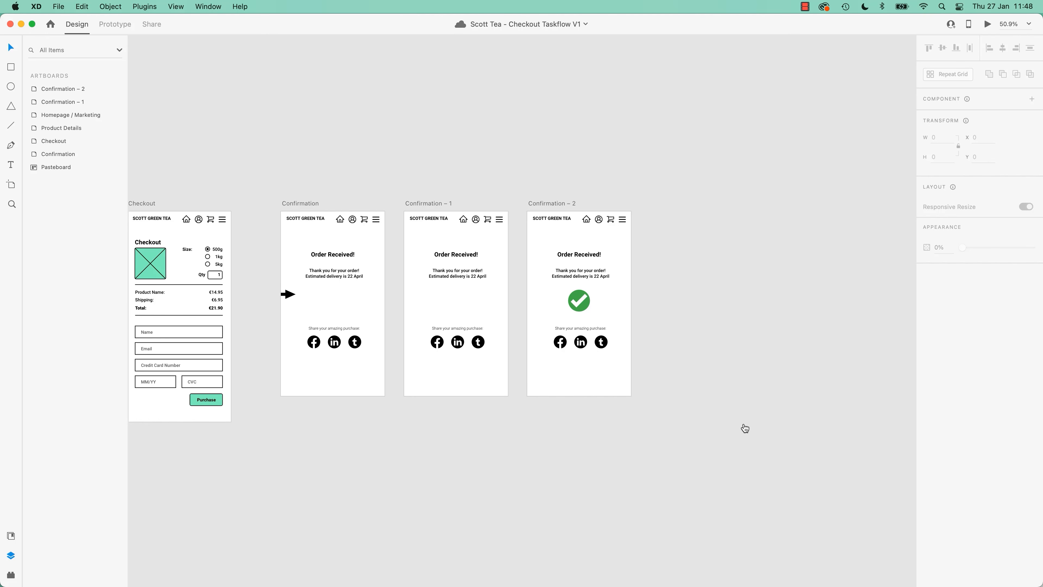
Switch to Chrome and review the Class project 05 deliverables and social media sharing options in the Class Projects document
{"action": "key", "text": "super+Tab"}
{"action": "left_click_drag", "start_coordinate": [530, 491], "coordinate": [364, 443]}
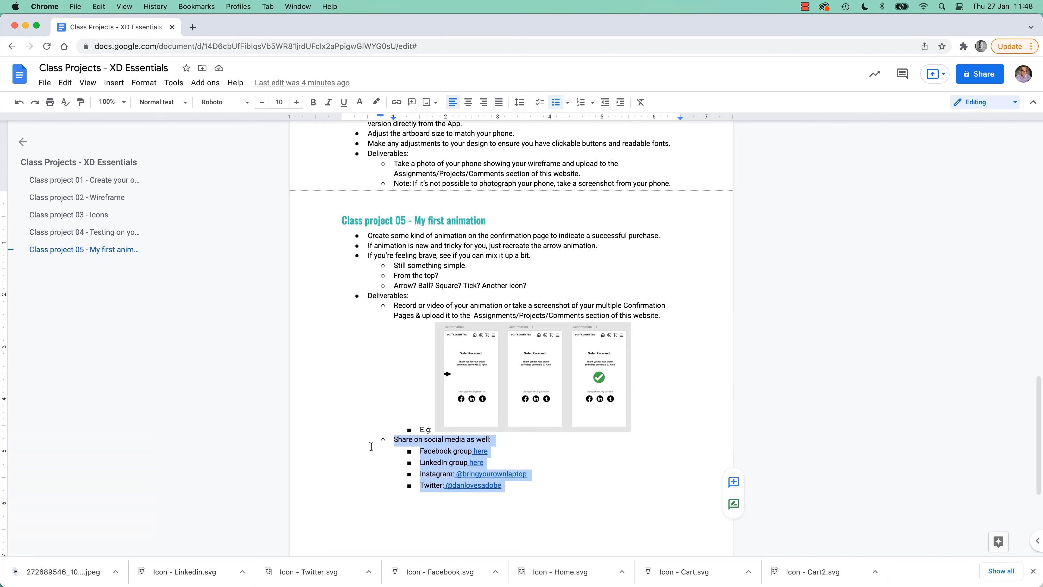
{"action": "triple_click", "coordinate": [427, 451]}
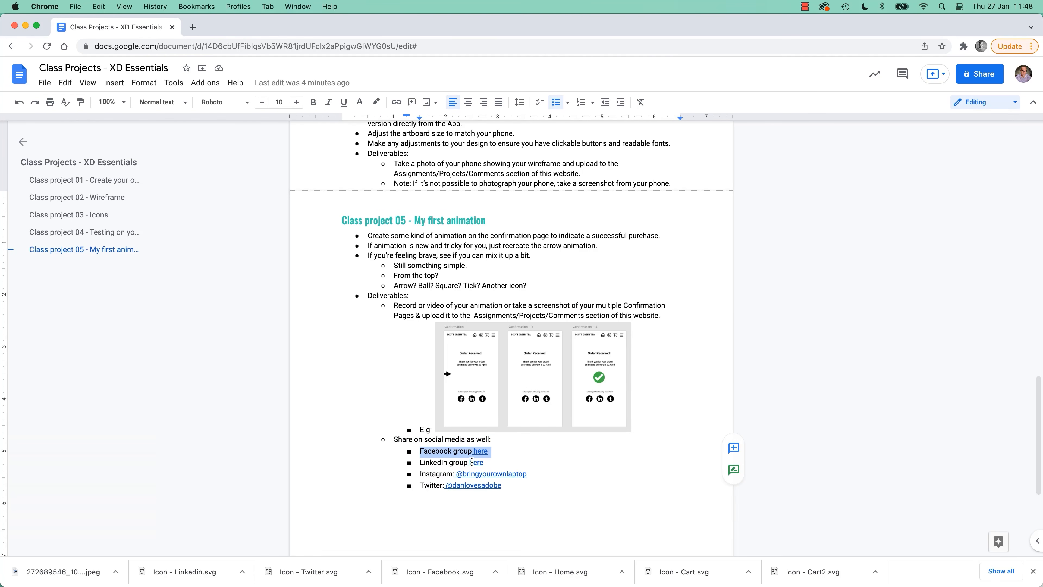
{"action": "left_click", "coordinate": [448, 452]}
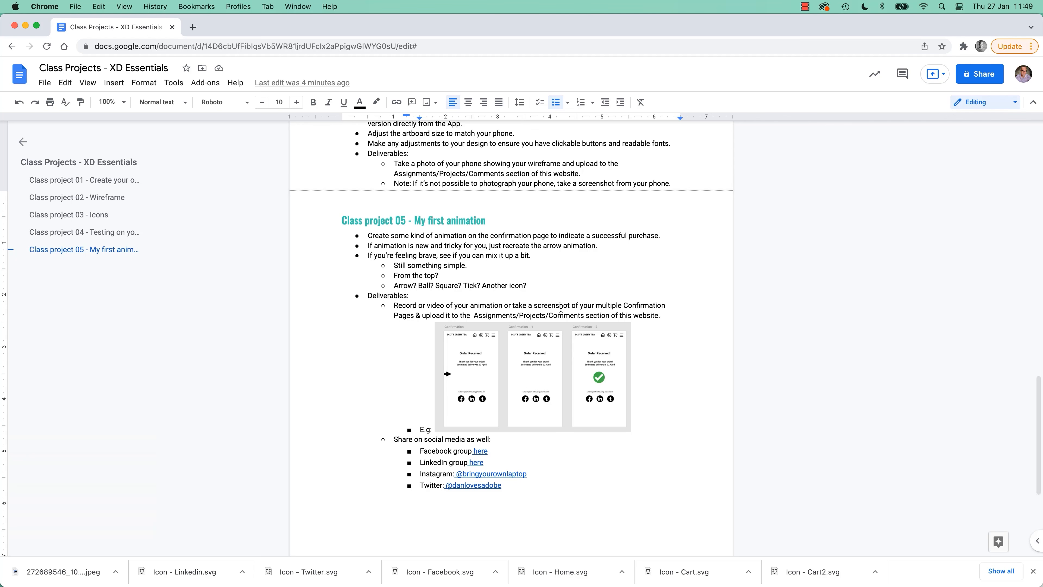
{"action": "left_click_drag", "start_coordinate": [472, 315], "coordinate": [583, 316]}
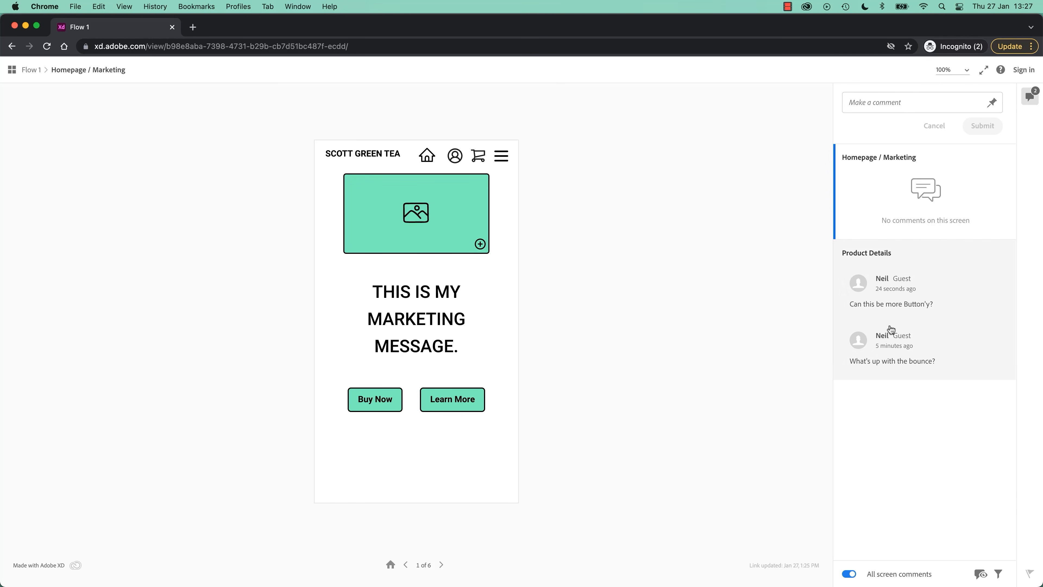
{"action": "left_click", "coordinate": [895, 296]}
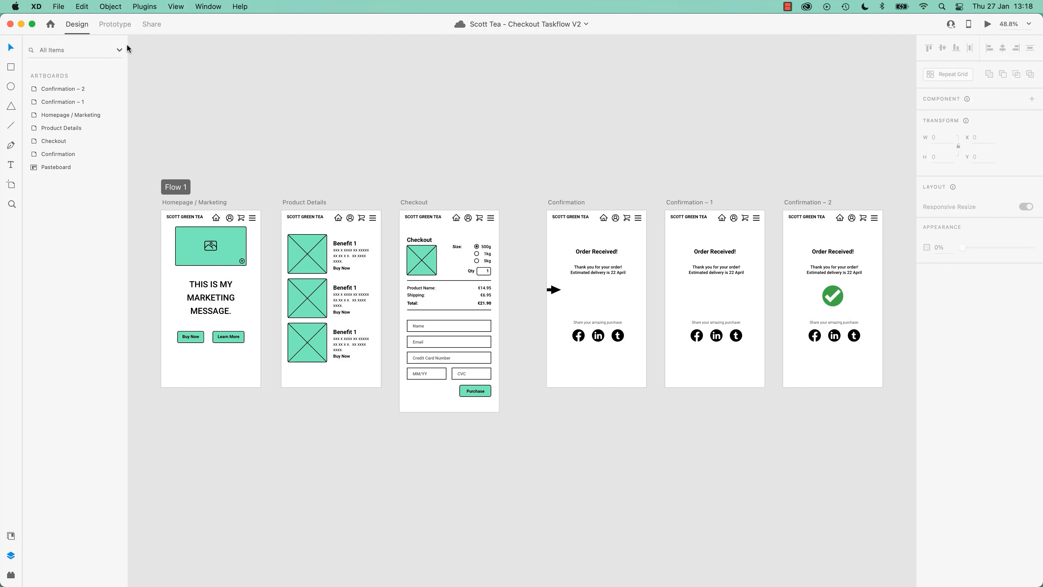
In Adobe XD, try Product Details as the prototype's flow start and restore Homepage / Marketing as the only starting point
{"action": "left_click", "coordinate": [114, 25]}
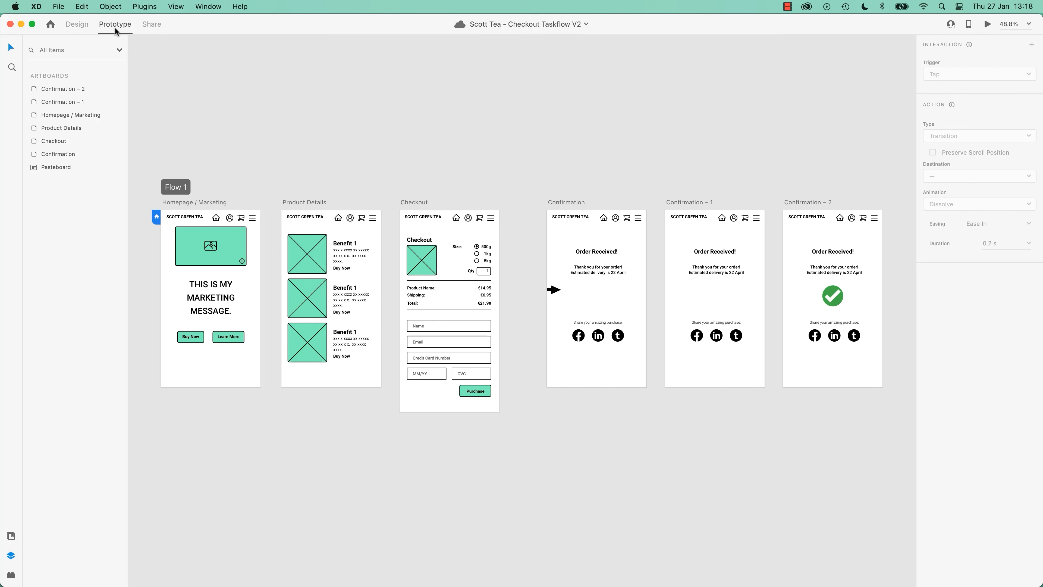
{"action": "left_click", "coordinate": [151, 26]}
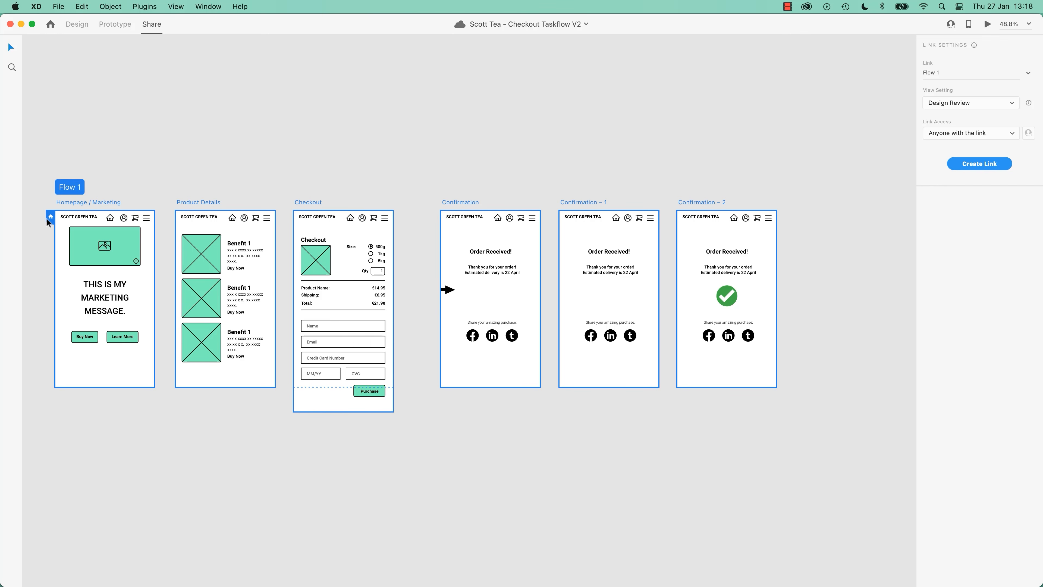
{"action": "left_click", "coordinate": [115, 25]}
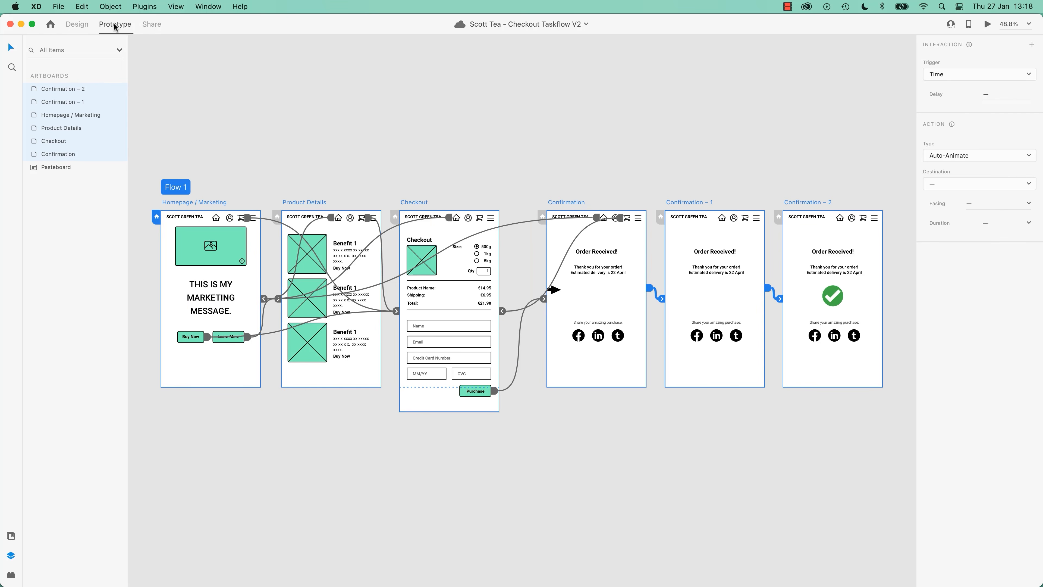
{"action": "left_click", "coordinate": [277, 216]}
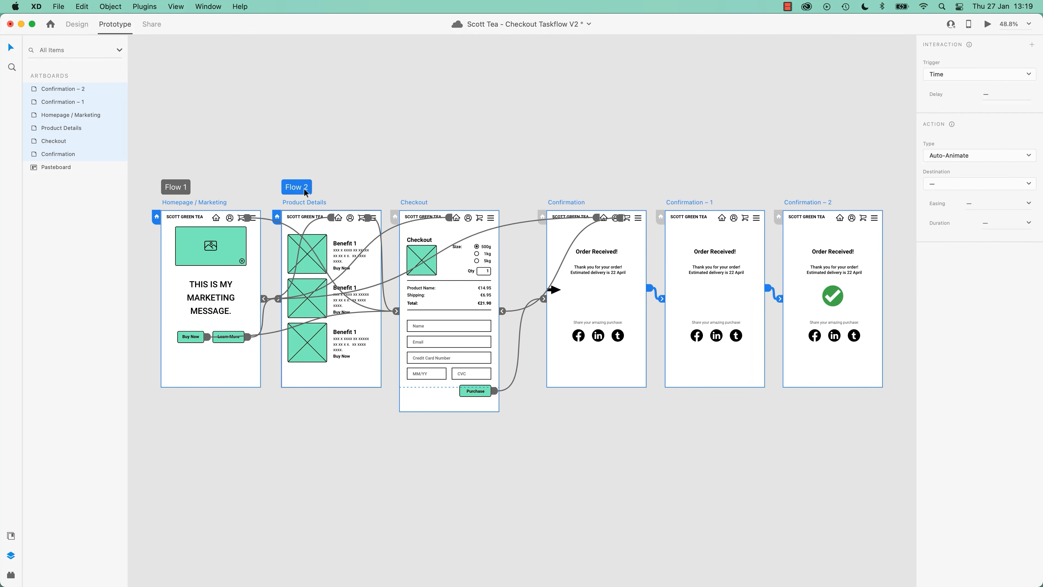
{"action": "left_click", "coordinate": [157, 219]}
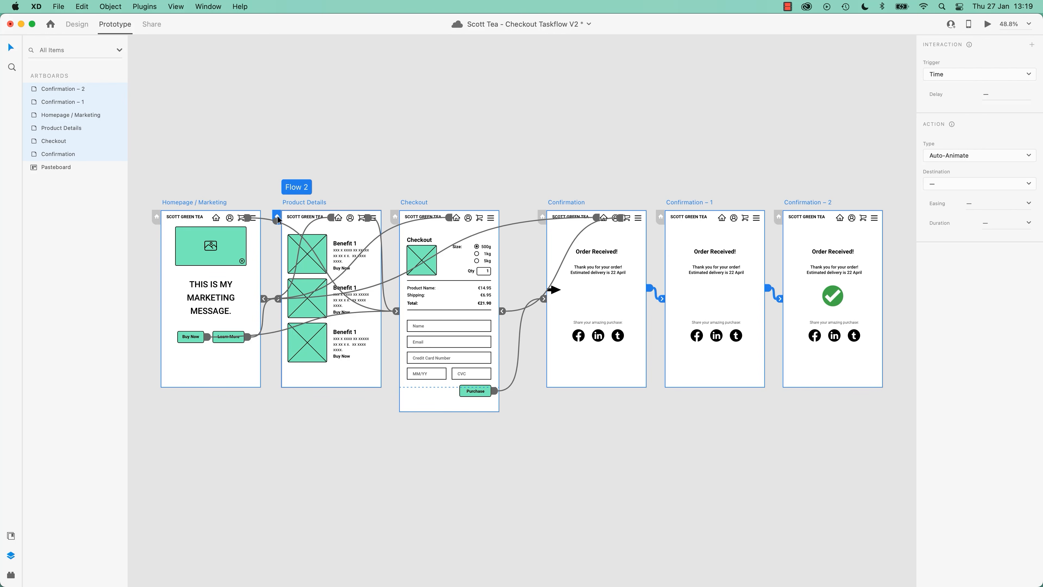
{"action": "left_click", "coordinate": [157, 218]}
{"action": "left_click", "coordinate": [277, 217]}
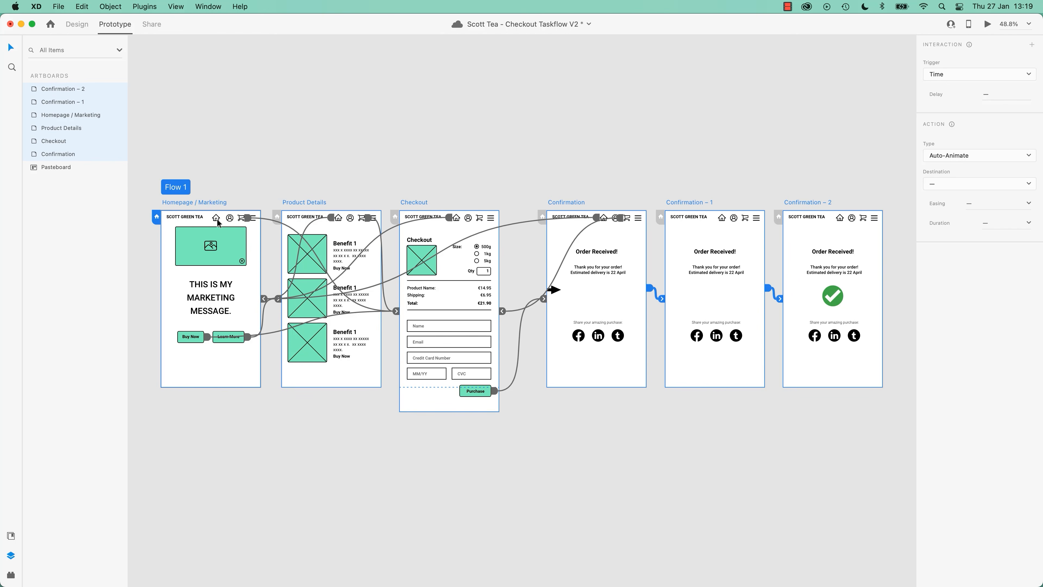
Open the sharing settings for Flow 1 and choose Design Review as the link's view setting
{"action": "left_click", "coordinate": [152, 27]}
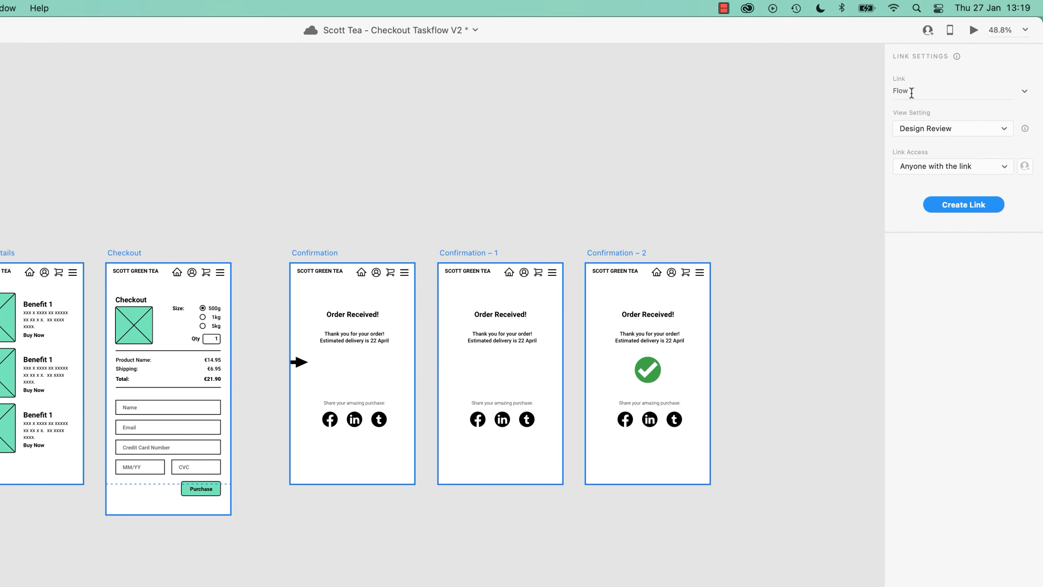
{"action": "left_click", "coordinate": [929, 130]}
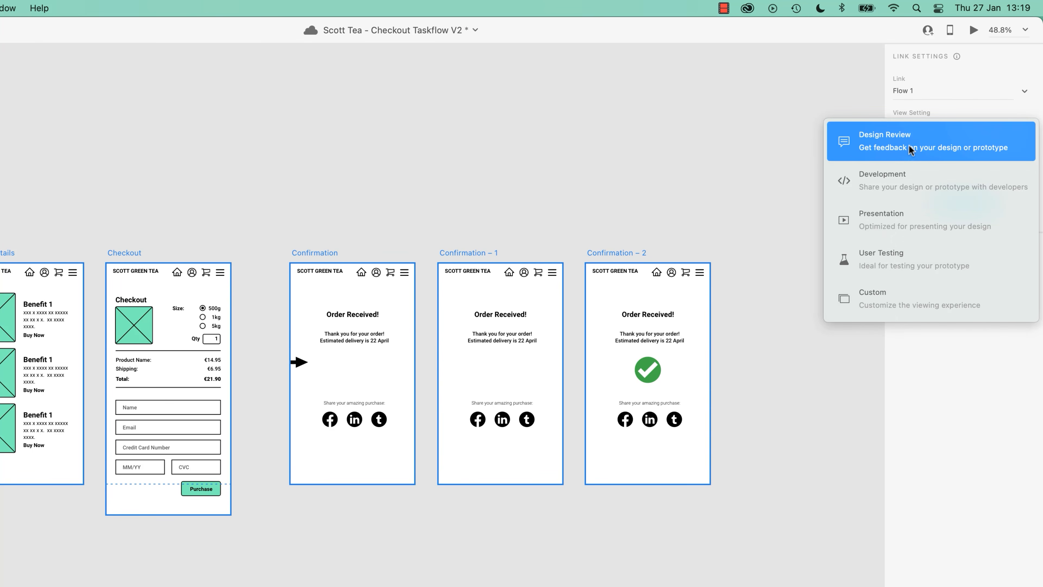
{"action": "left_click", "coordinate": [886, 147]}
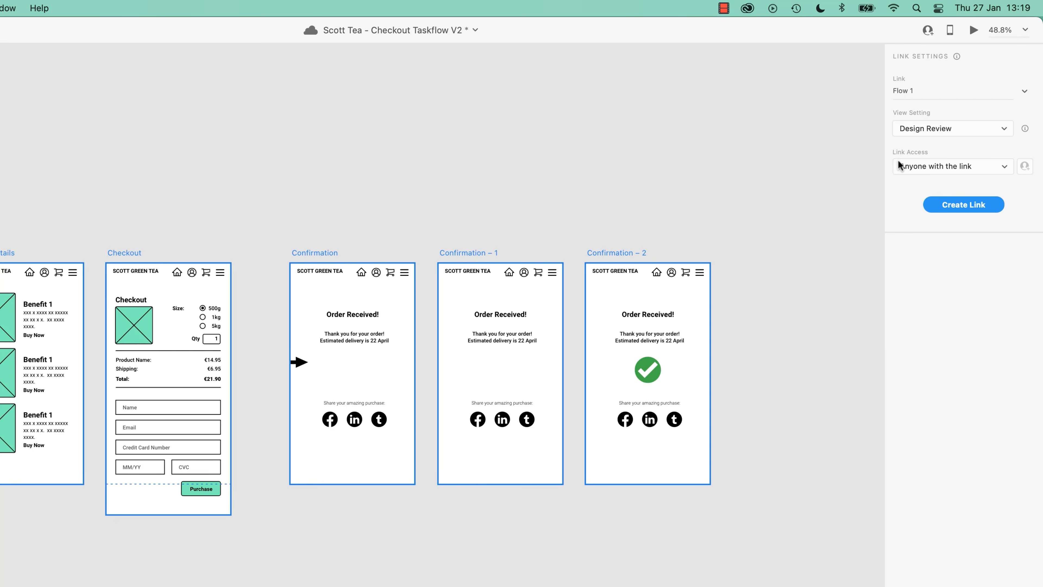
Try the Anyone with password link access option and return the access to Anyone with the link
{"action": "left_click", "coordinate": [911, 168]}
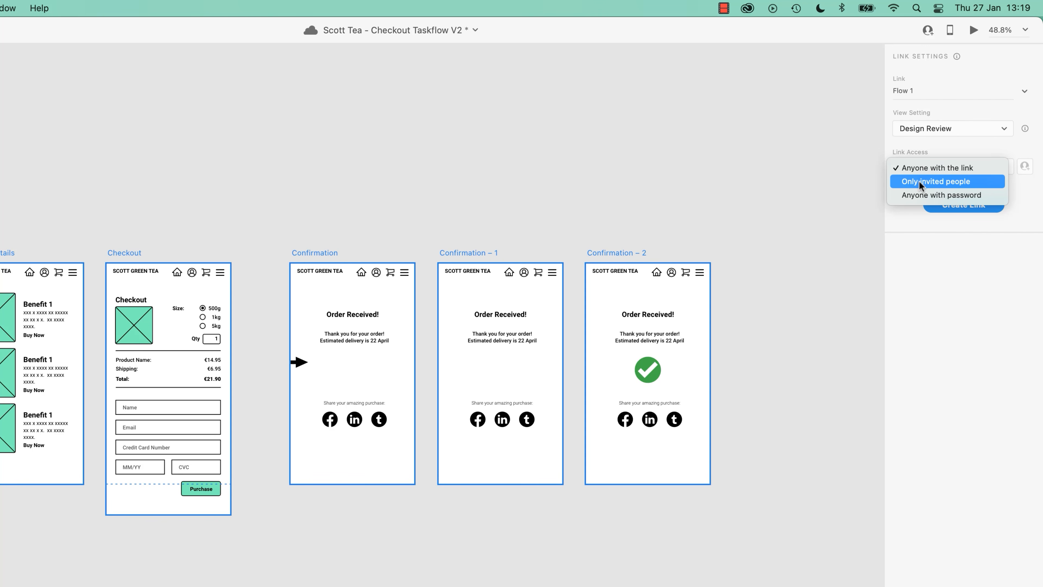
{"action": "left_click", "coordinate": [919, 200]}
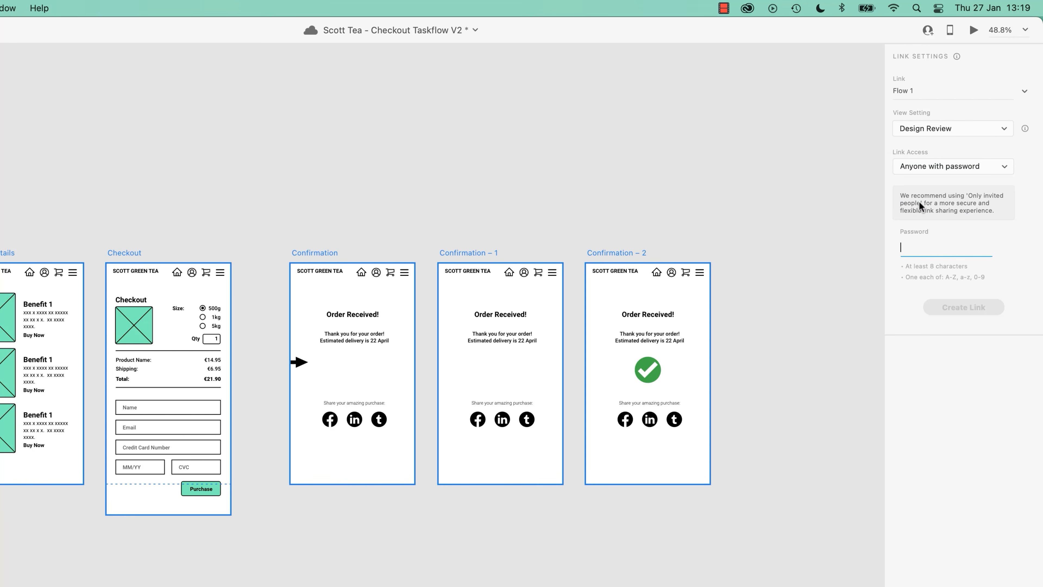
{"action": "left_click", "coordinate": [920, 167]}
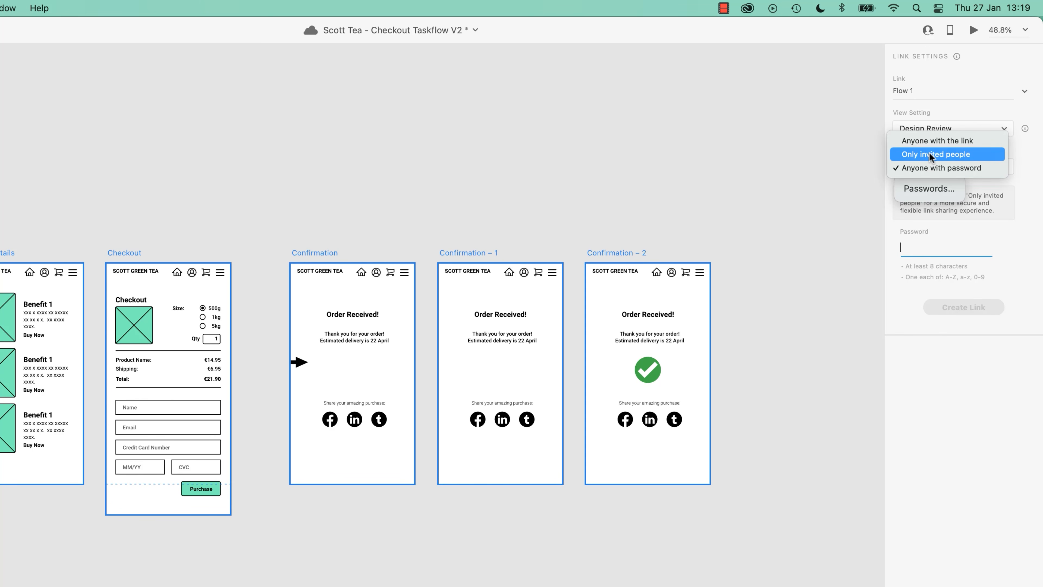
{"action": "left_click", "coordinate": [932, 140]}
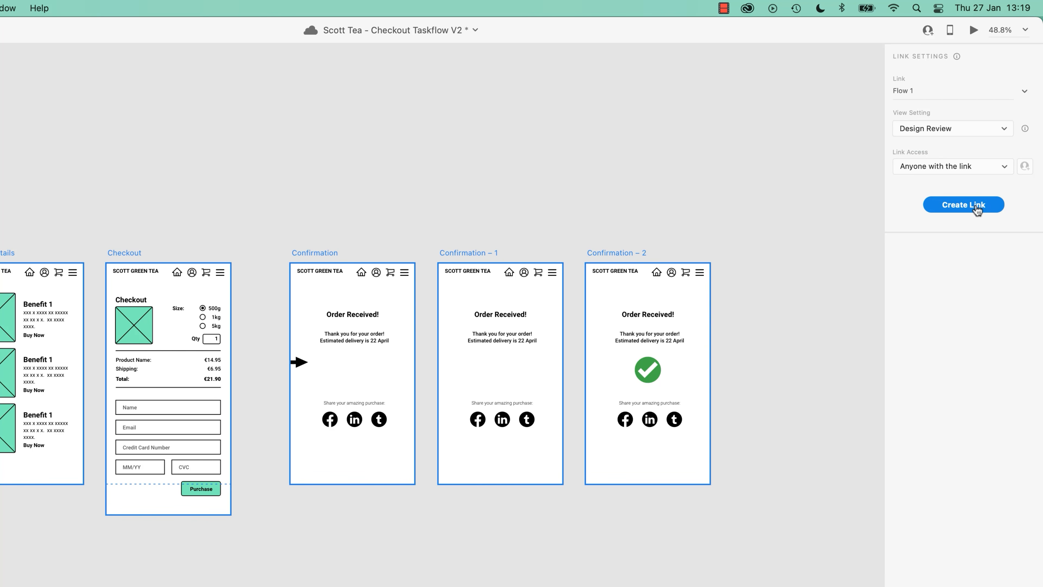
Create the Flow 1 share link, copy it, and open it in an incognito Chrome window
{"action": "left_click", "coordinate": [977, 207]}
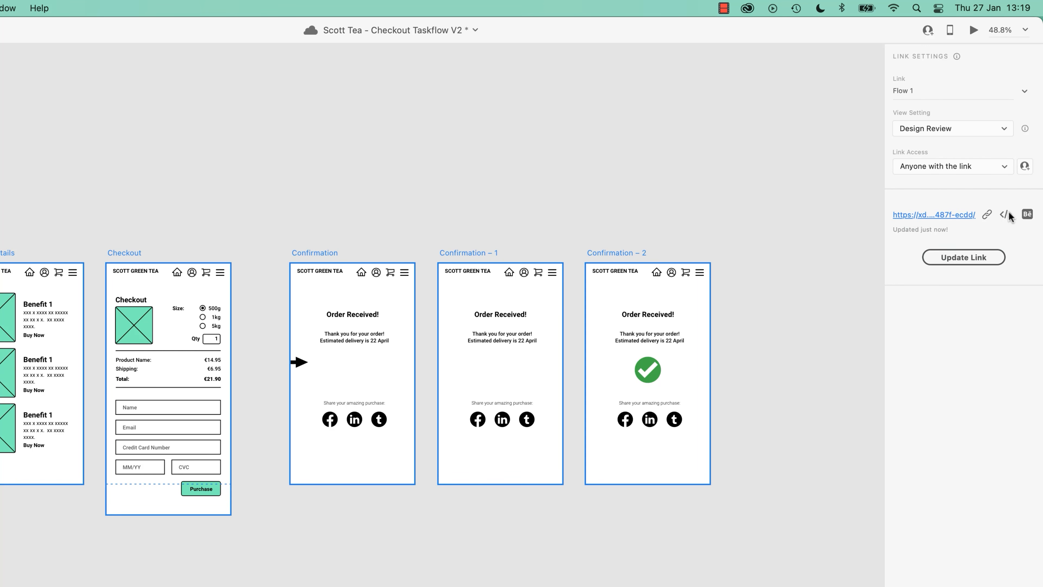
{"action": "left_click", "coordinate": [987, 214]}
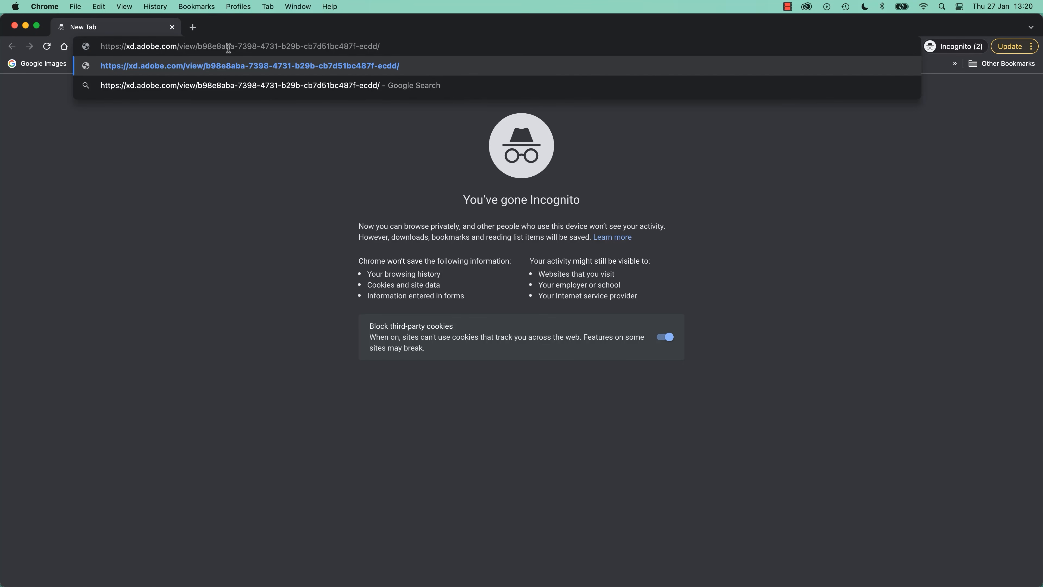
{"action": "key", "text": "Return"}
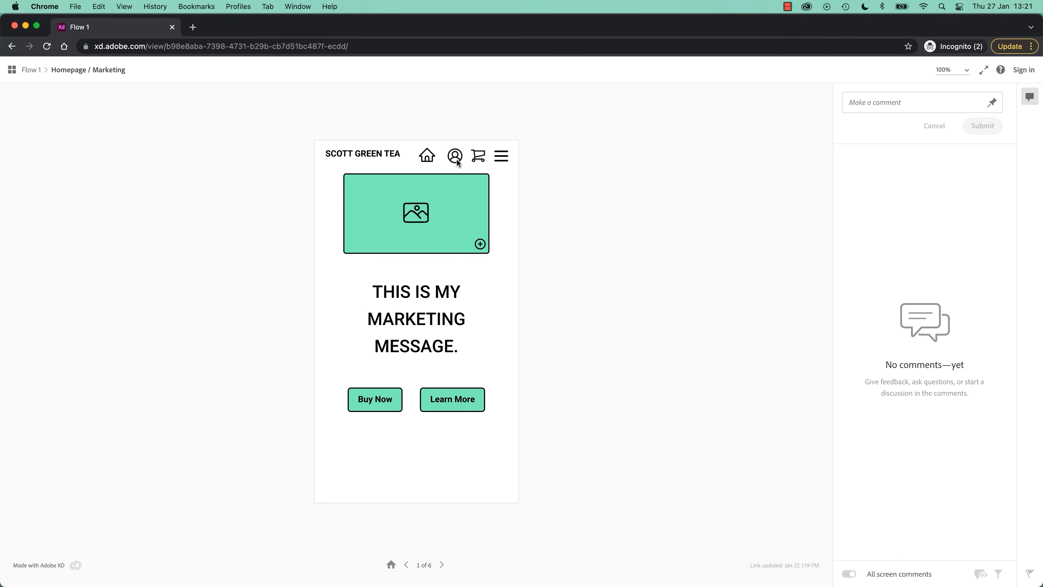
Test the shared prototype by going from the homepage cart to Checkout and making the purchase
{"action": "left_click", "coordinate": [478, 160]}
{"action": "scroll", "coordinate": [468, 472], "scroll_direction": "down", "scroll_amount": 3}
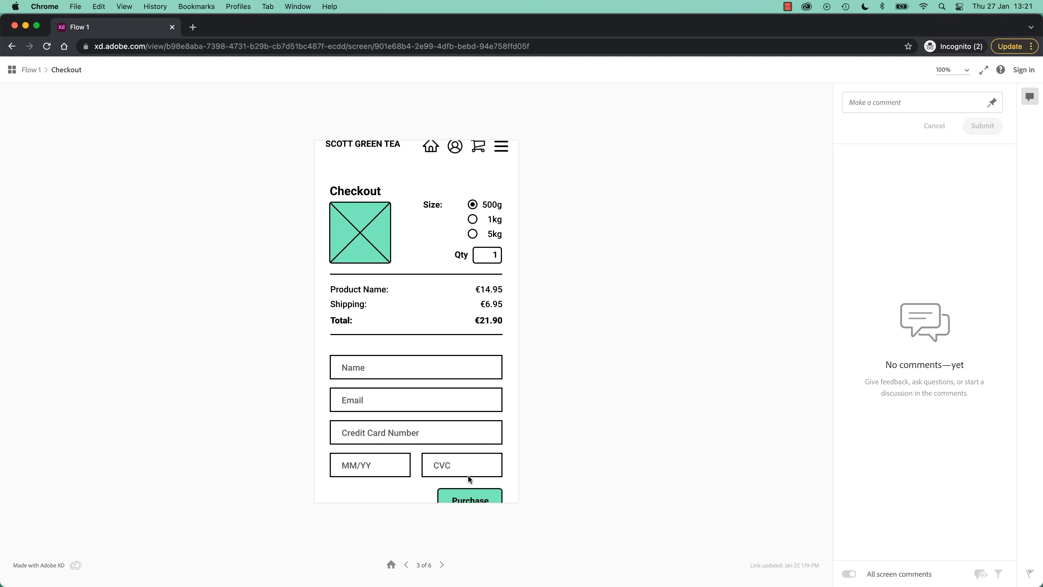
{"action": "left_click", "coordinate": [467, 464]}
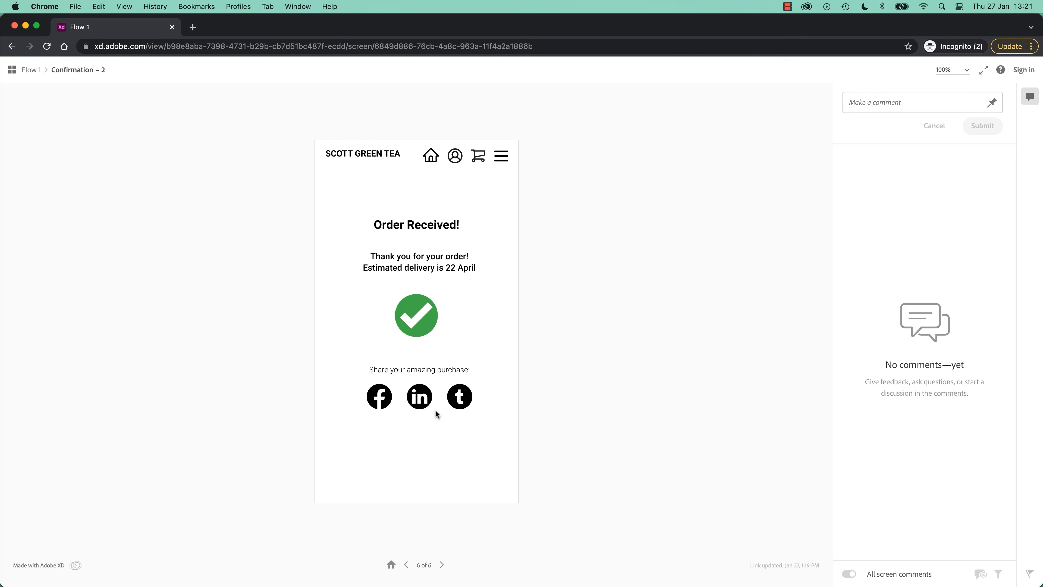
Page backward and forward through the shared prototype's screens and return to Homepage / Marketing
{"action": "left_click", "coordinate": [407, 566]}
{"action": "left_click", "coordinate": [407, 566]}
{"action": "left_click", "coordinate": [407, 566]}
{"action": "left_click", "coordinate": [406, 566]}
{"action": "left_click", "coordinate": [406, 566]}
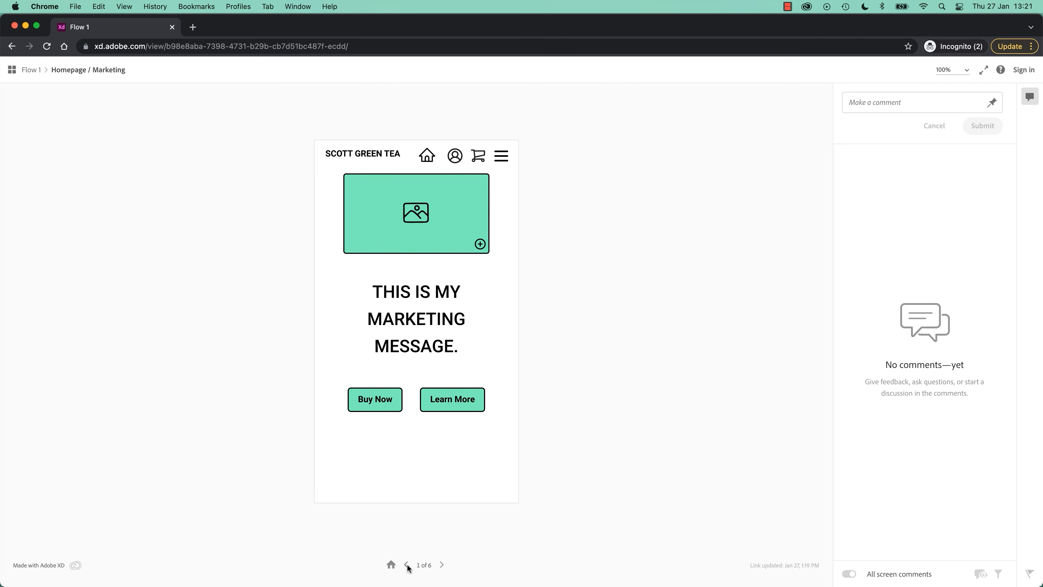
{"action": "left_click", "coordinate": [441, 566]}
{"action": "left_click", "coordinate": [441, 566]}
{"action": "left_click", "coordinate": [442, 566]}
{"action": "left_click", "coordinate": [392, 565]}
{"action": "left_click", "coordinate": [442, 566]}
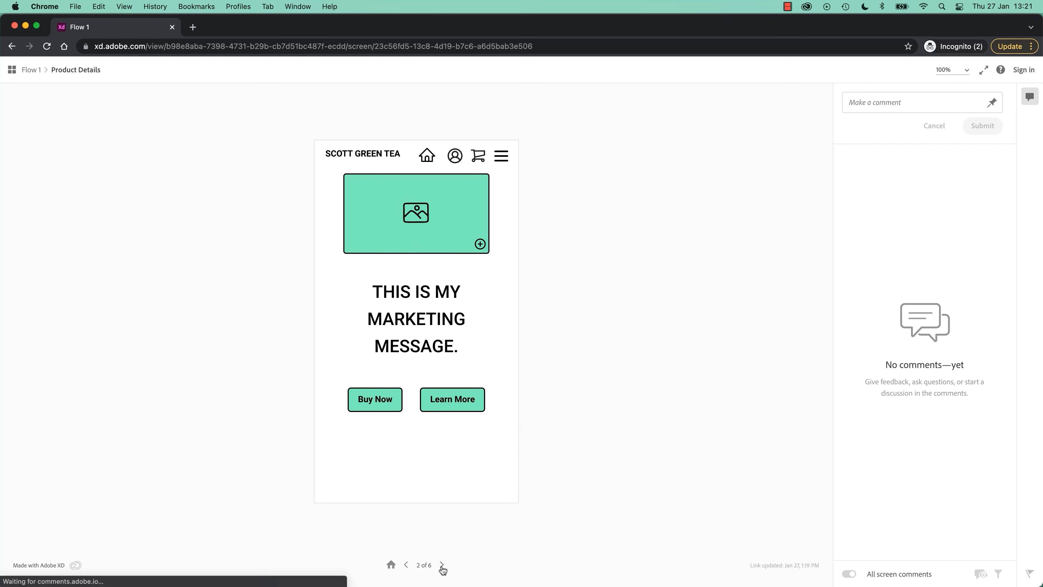
{"action": "left_click", "coordinate": [407, 566]}
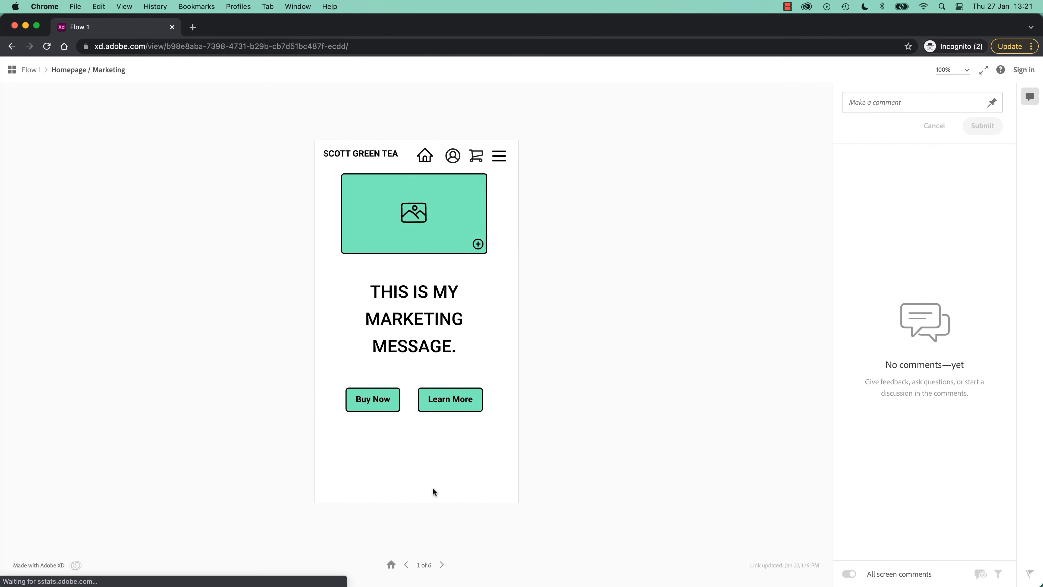
Follow Learn More to the Product Details screen and submit the comment "What's up with the bounce?"
{"action": "left_click", "coordinate": [456, 402]}
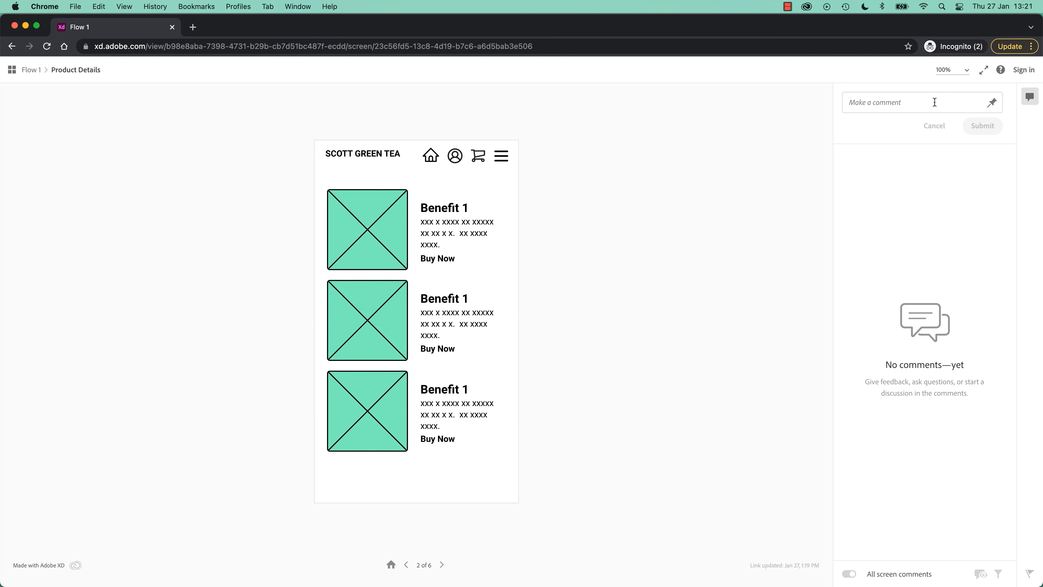
{"action": "left_click", "coordinate": [923, 101]}
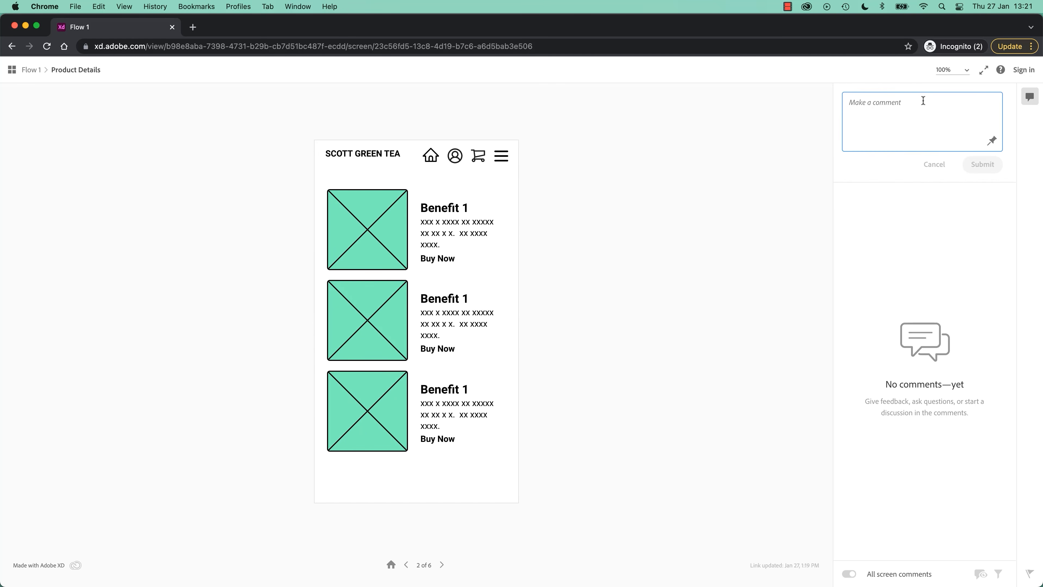
{"action": "type", "text": "What's up witht eh"}
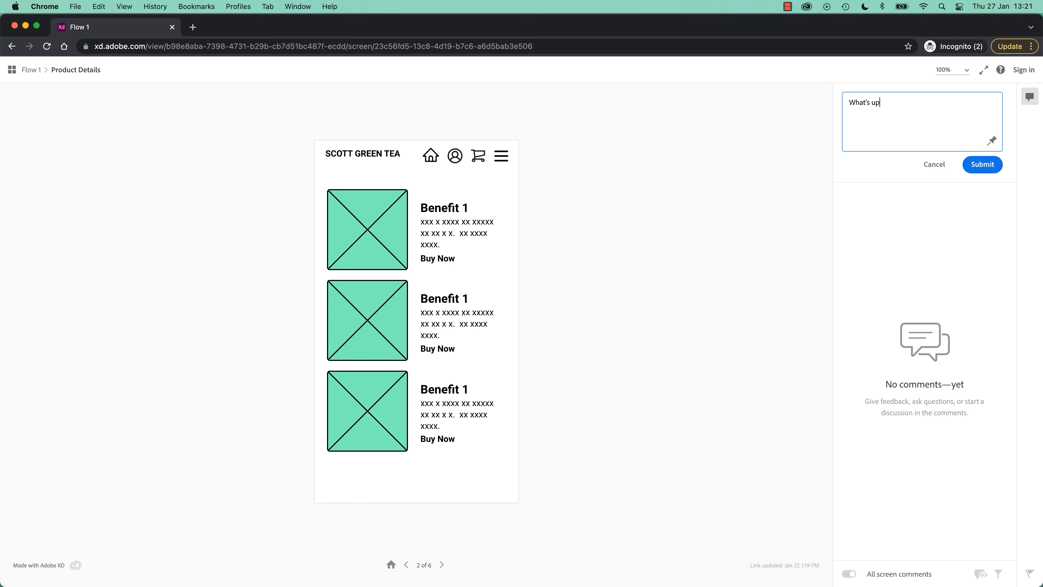
{"action": "key", "text": "BackSpace"}
{"action": "key", "text": "BackSpace"}
{"action": "key", "text": "BackSpace"}
{"action": "key", "text": "BackSpace"}
{"action": "key", "text": "BackSpace"}
{"action": "type", "text": "the boun"}
{"action": "type", "text": "?"}
{"action": "left_click", "coordinate": [982, 166]}
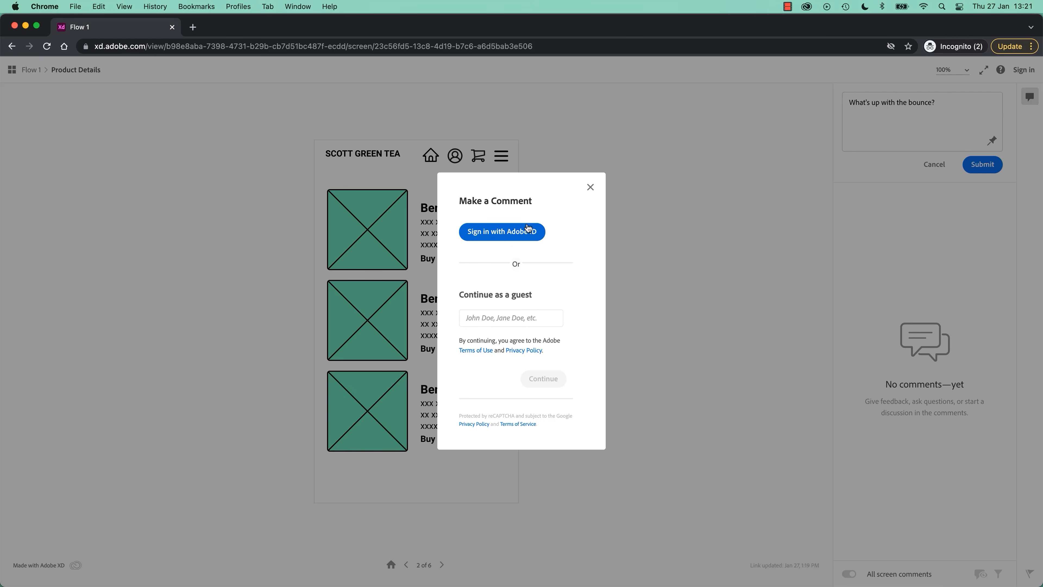
Continue as a guest by entering the reviewer's first name so the comment is posted
{"action": "left_click", "coordinate": [510, 319]}
{"action": "type", "text": "Niel"}
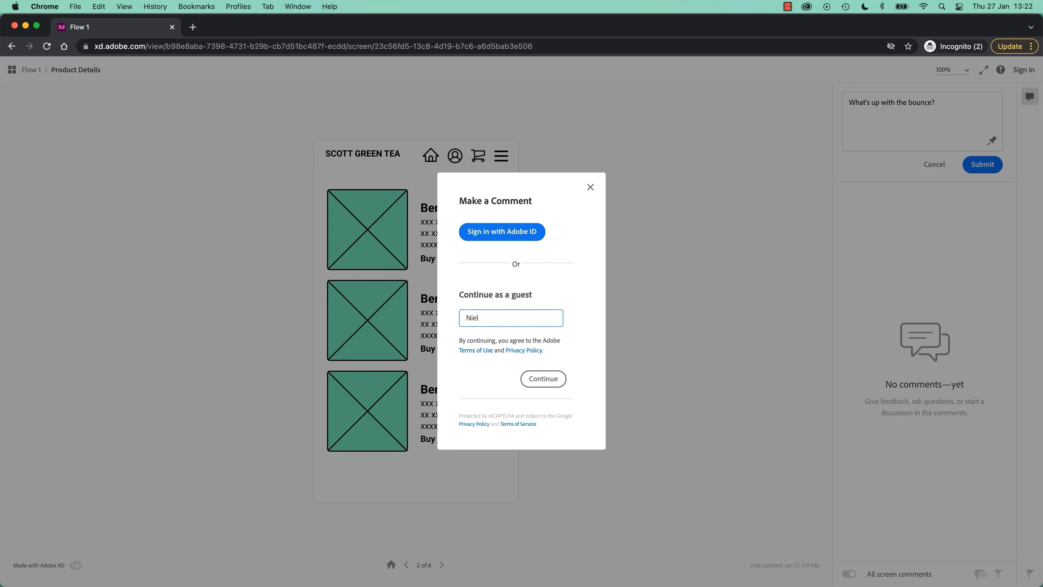
{"action": "type", "text": "eil"}
{"action": "left_click", "coordinate": [543, 380]}
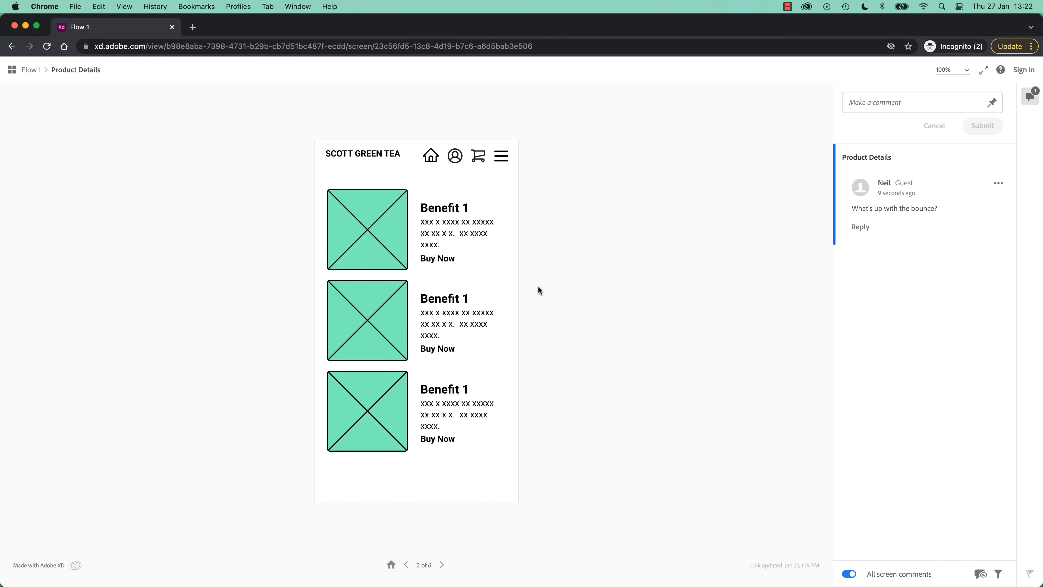
Pin a comment on the SCOTT GREEN TEA logo reading "This isn't our logo is it?" and submit it
{"action": "left_click", "coordinate": [992, 103]}
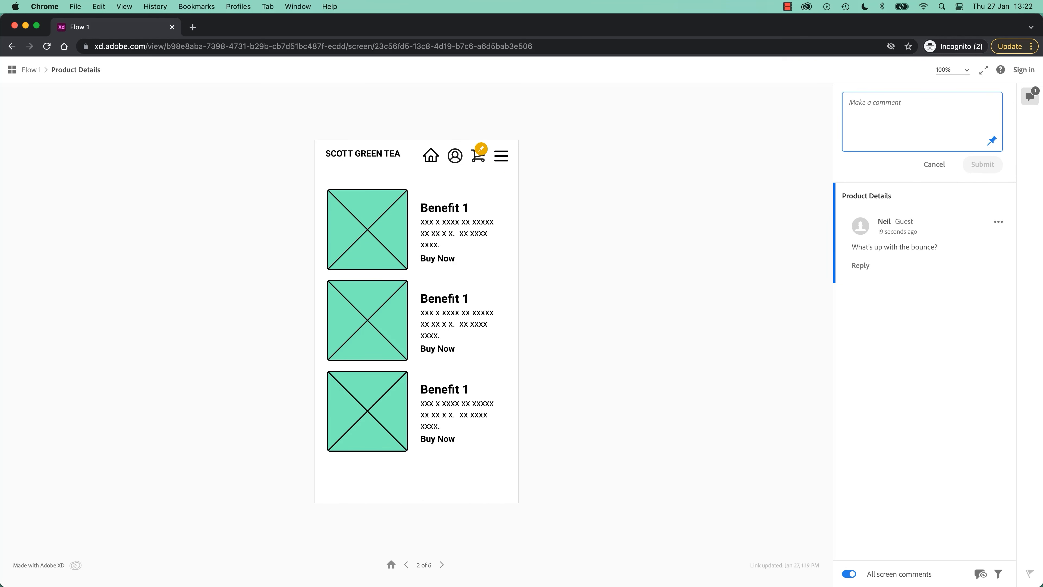
{"action": "left_click", "coordinate": [376, 155]}
{"action": "type", "text": "This i"}
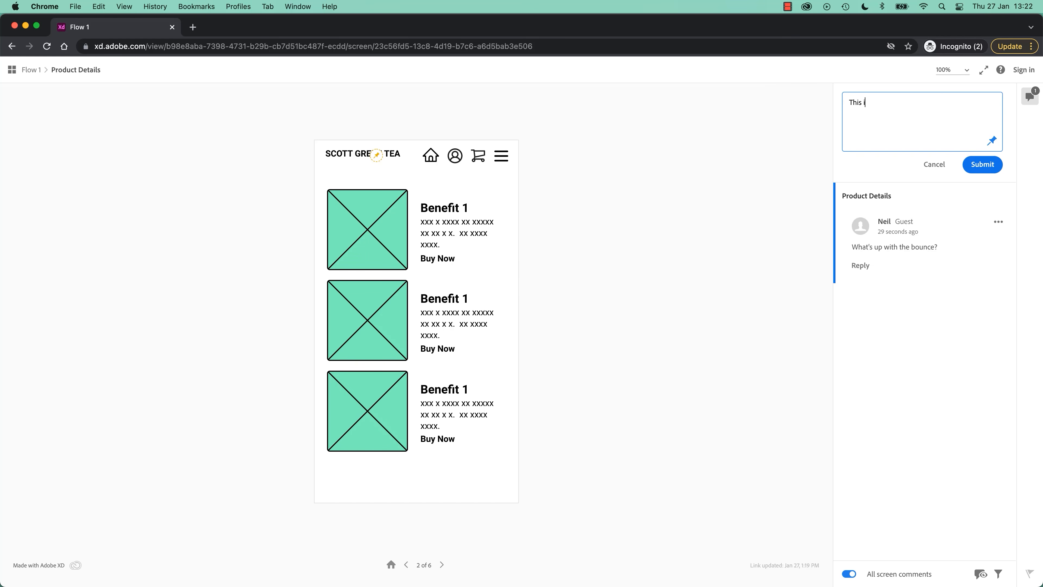
{"action": "type", "text": "sn't our logo is it?"}
{"action": "left_click", "coordinate": [968, 171]}
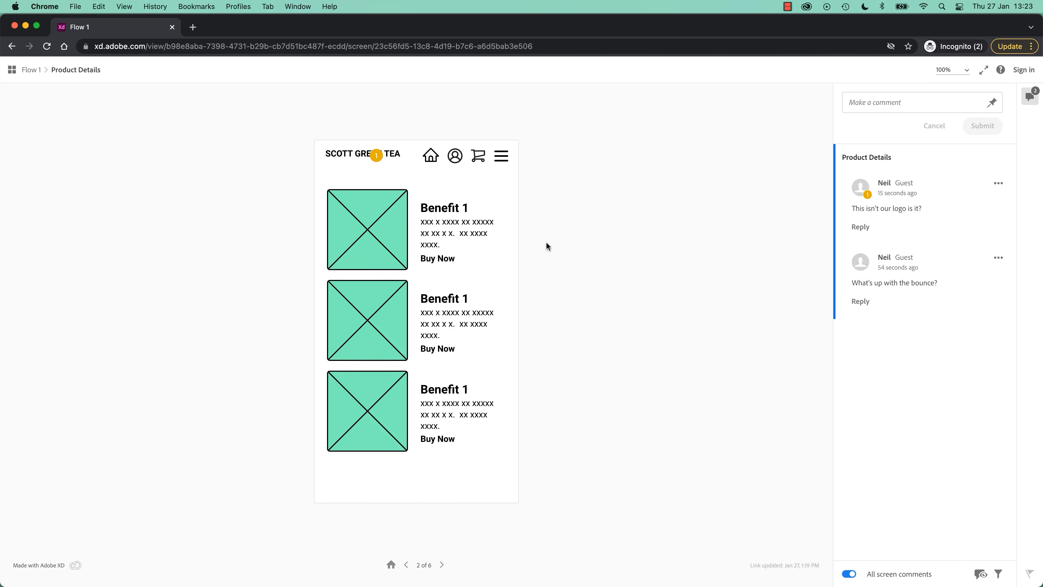
Copy the Flow 1 share link from Adobe XD and open it in the regular, signed-in Chrome window
{"action": "key", "text": "super+Tab"}
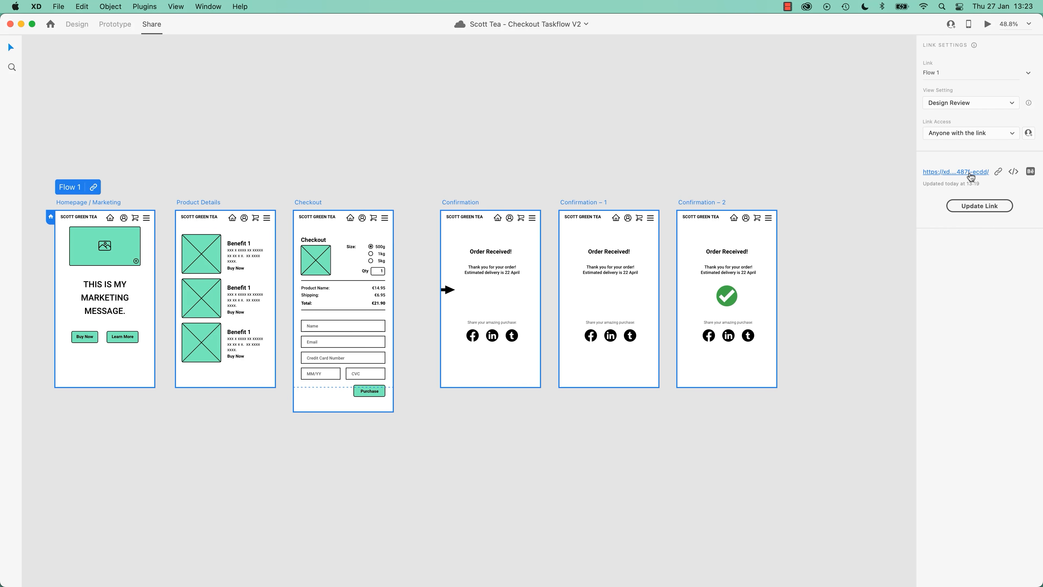
{"action": "left_click", "coordinate": [999, 172]}
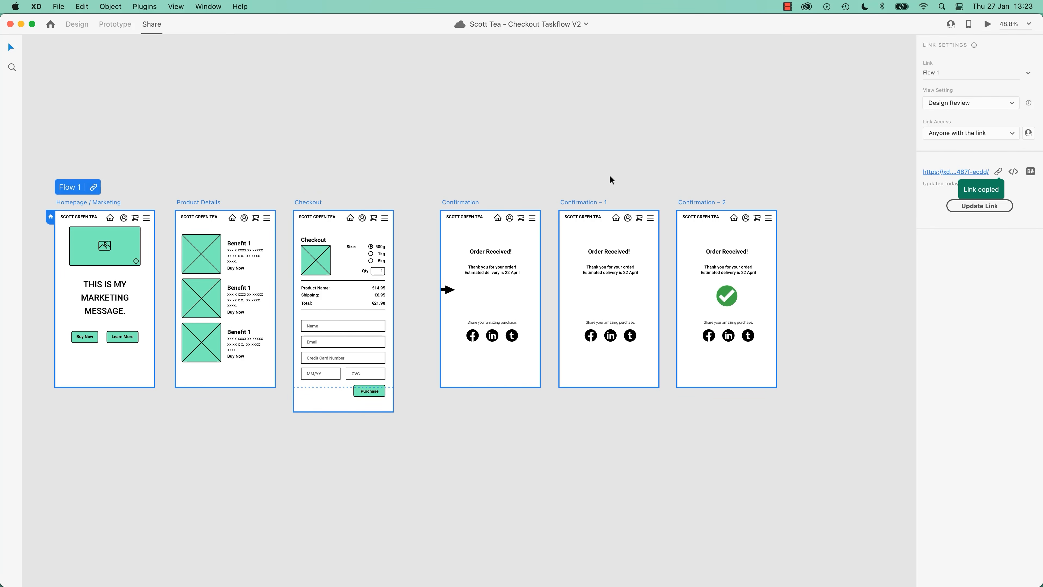
{"action": "key", "text": "super+Tab"}
{"action": "key", "text": "super+v"}
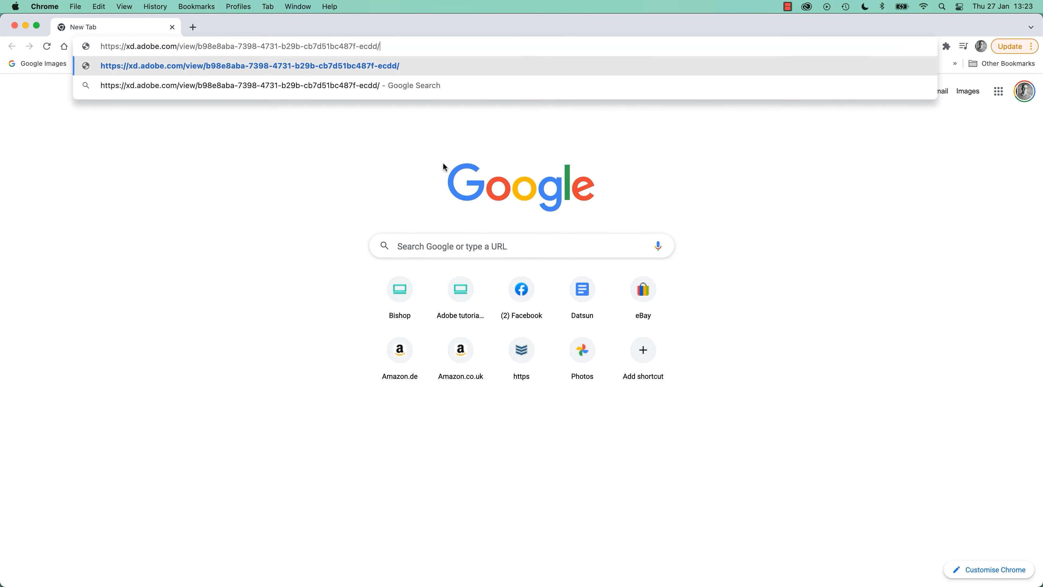
{"action": "key", "text": "Return"}
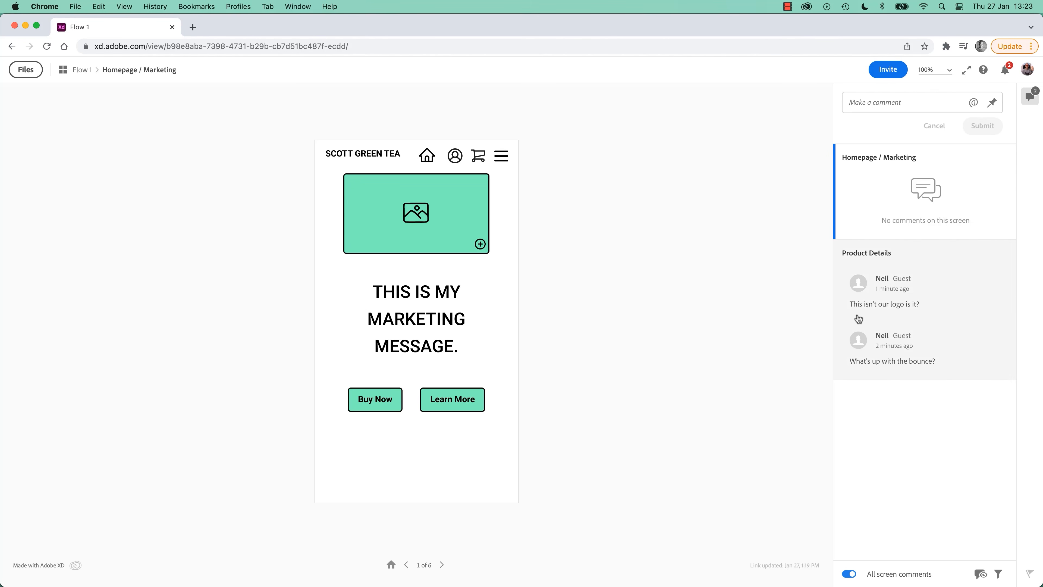
Reply "No, this is just a placeholder." to the logo comment on Product Details and clear that comment thread from the list
{"action": "left_click", "coordinate": [934, 298]}
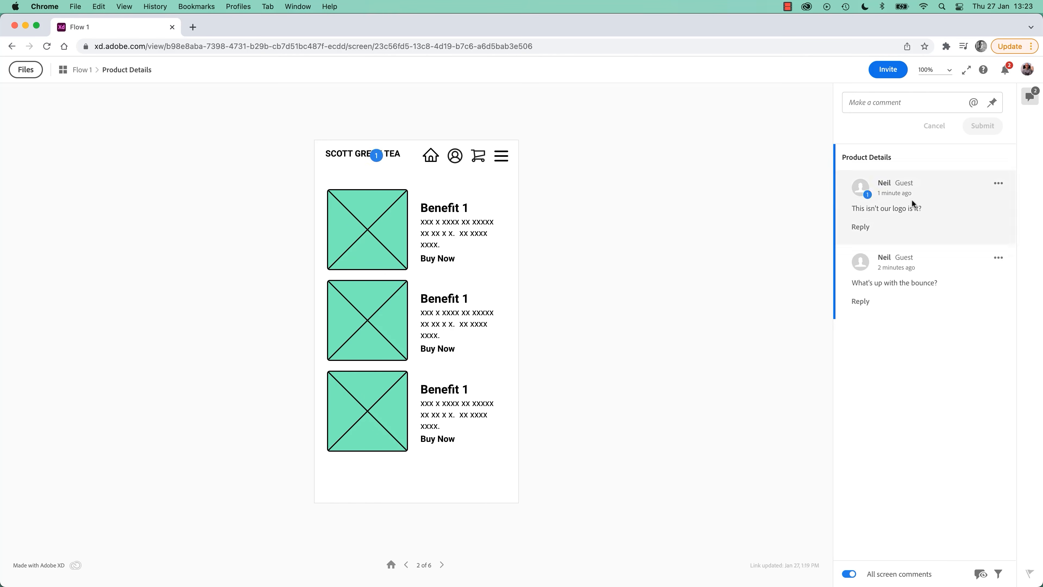
{"action": "left_click", "coordinate": [860, 227]}
{"action": "type", "text": "No, this is just a placeholder."}
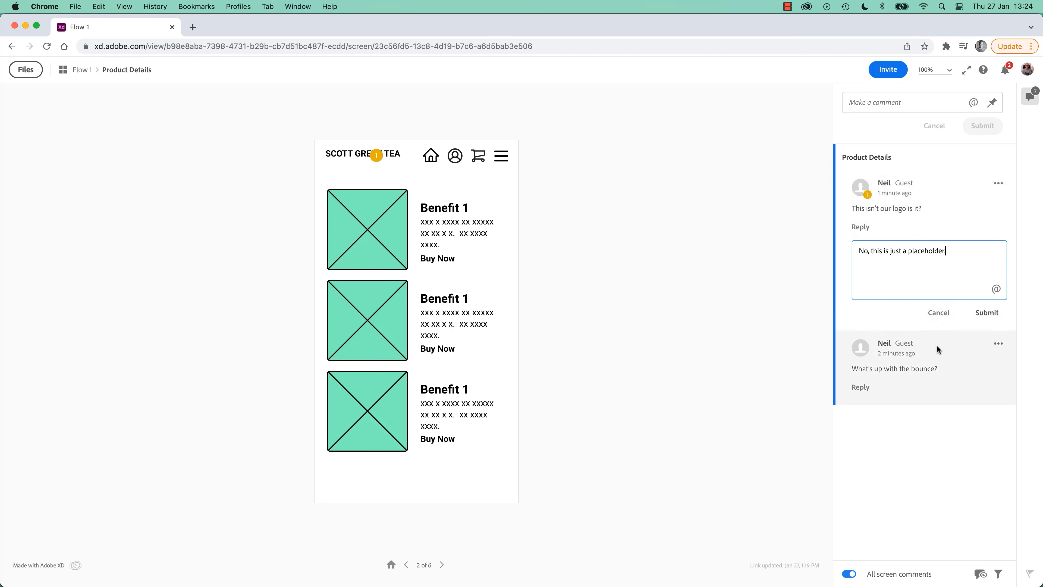
{"action": "left_click", "coordinate": [986, 313]}
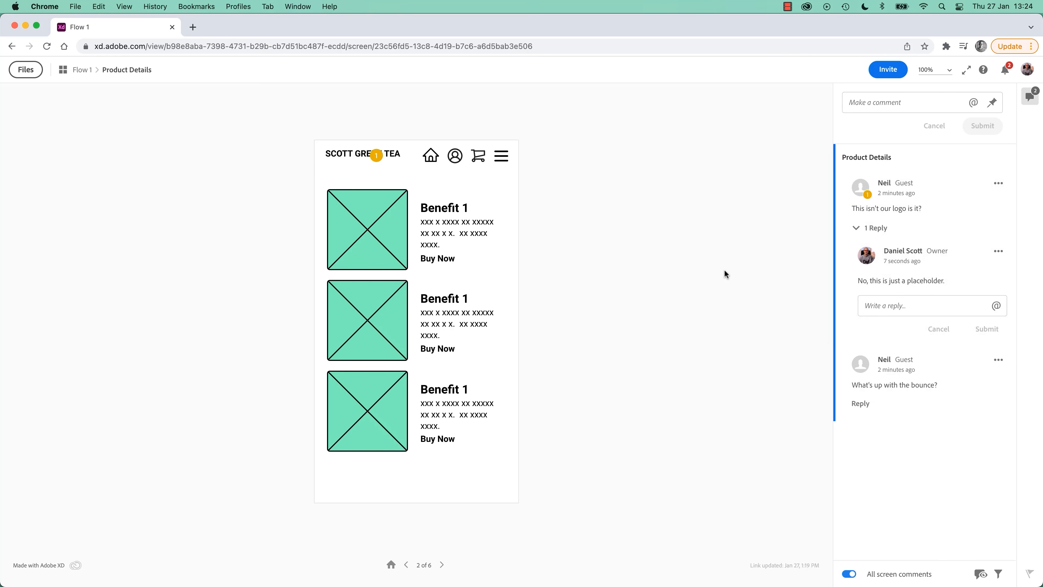
{"action": "left_click", "coordinate": [999, 184]}
{"action": "left_click", "coordinate": [969, 222]}
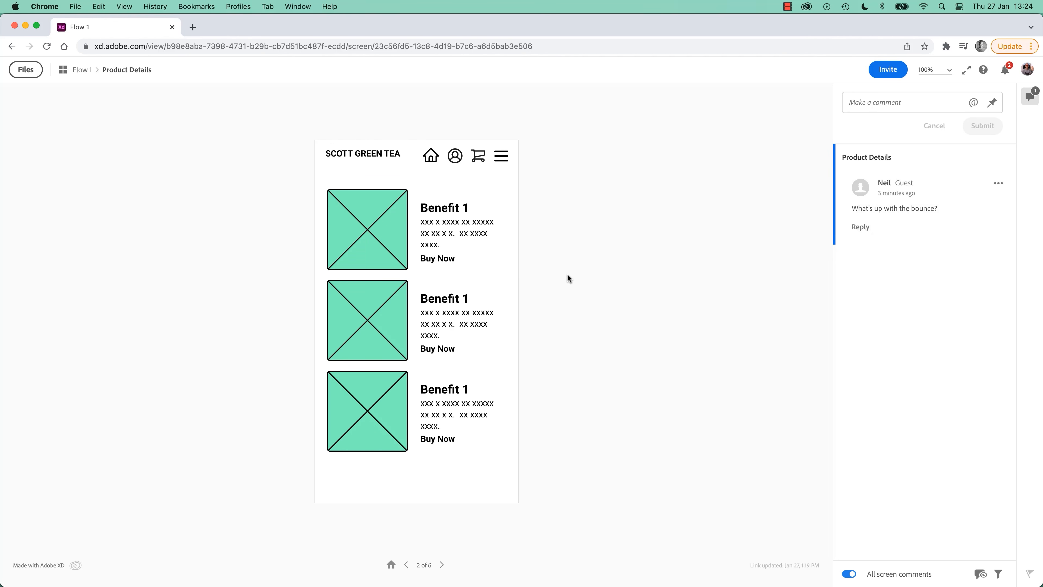
Switch to Adobe XD and set the easing of the homepage Learn More button's prototype transition to Ease Out
{"action": "key", "text": "super+Tab"}
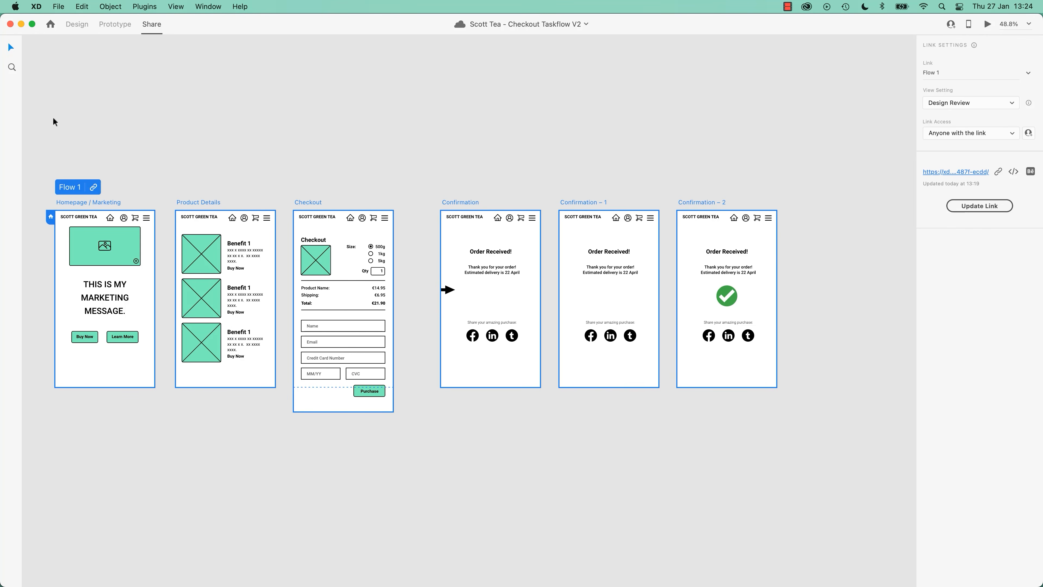
{"action": "left_click", "coordinate": [115, 24]}
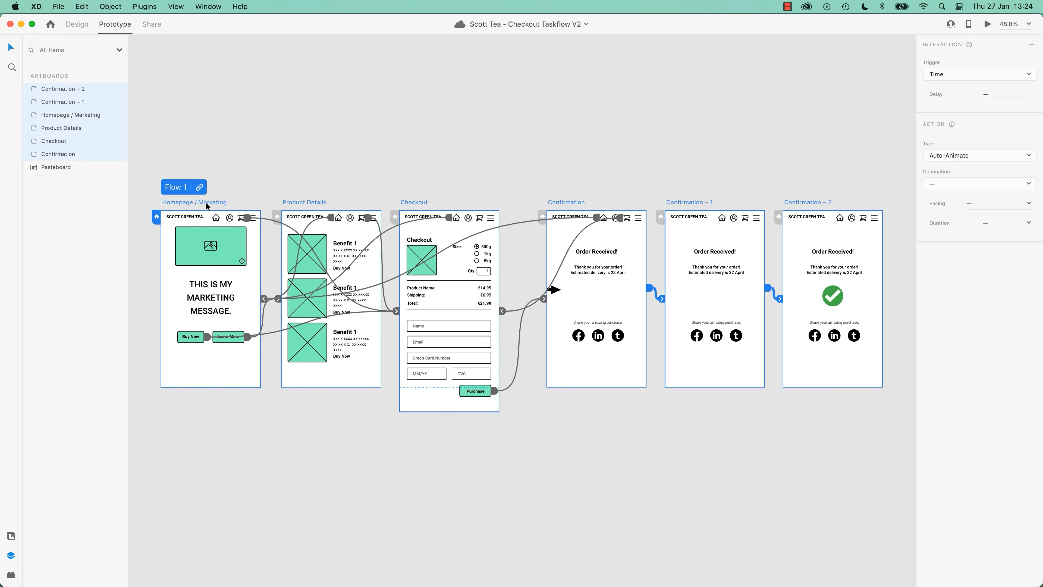
{"action": "left_click", "coordinate": [240, 344]}
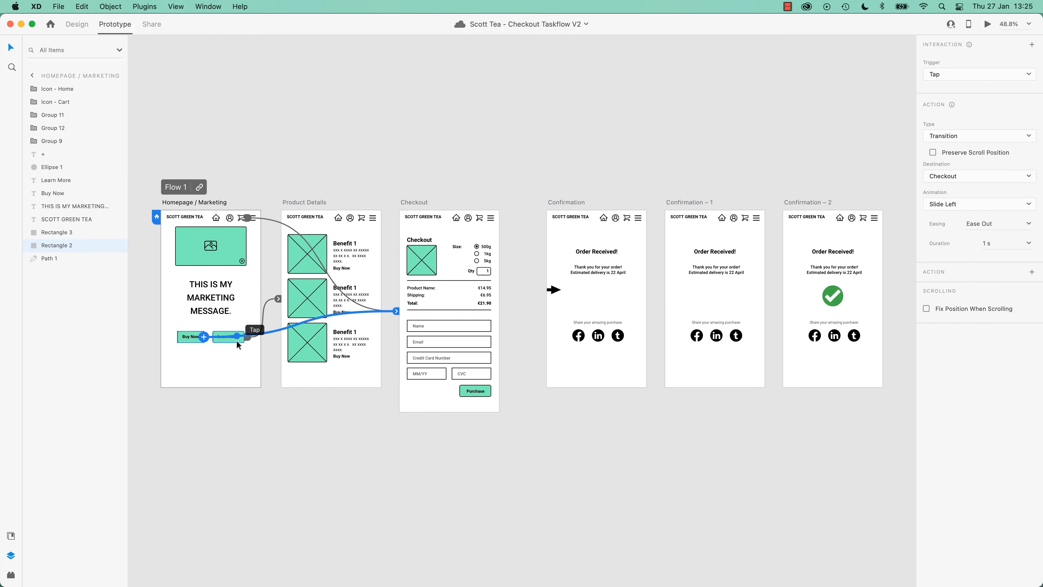
{"action": "key", "text": "super+plus"}
{"action": "key", "text": "super+plus"}
{"action": "left_click_drag", "start_coordinate": [318, 328], "coordinate": [760, 355]}
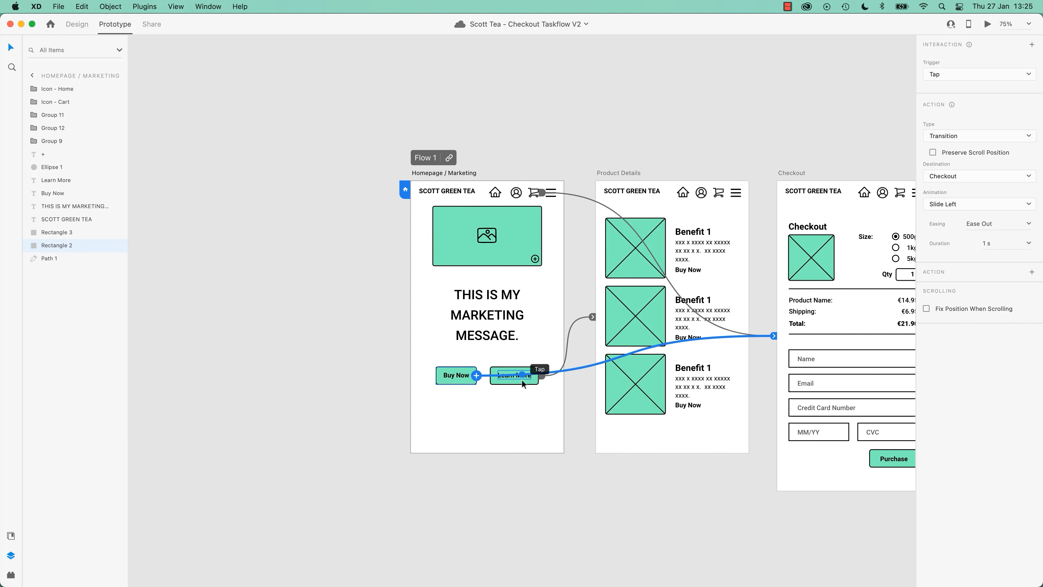
{"action": "left_click", "coordinate": [530, 382]}
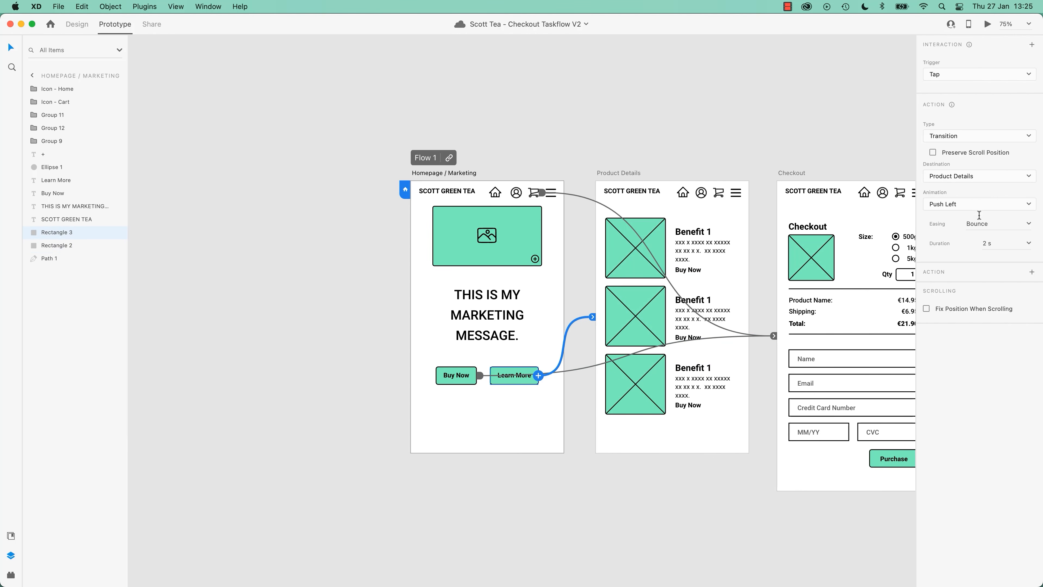
{"action": "left_click", "coordinate": [1028, 229]}
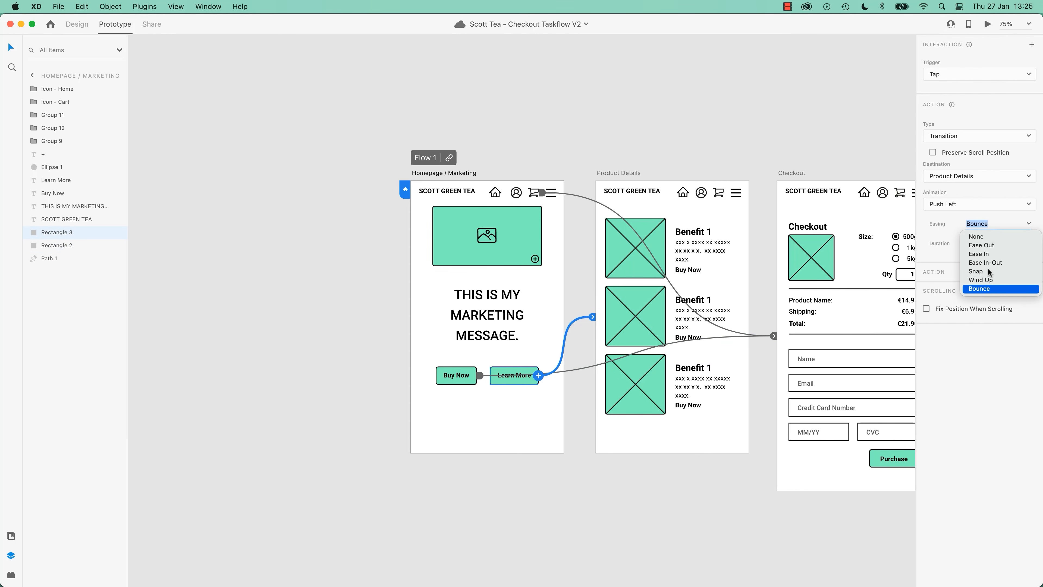
{"action": "left_click", "coordinate": [984, 245]}
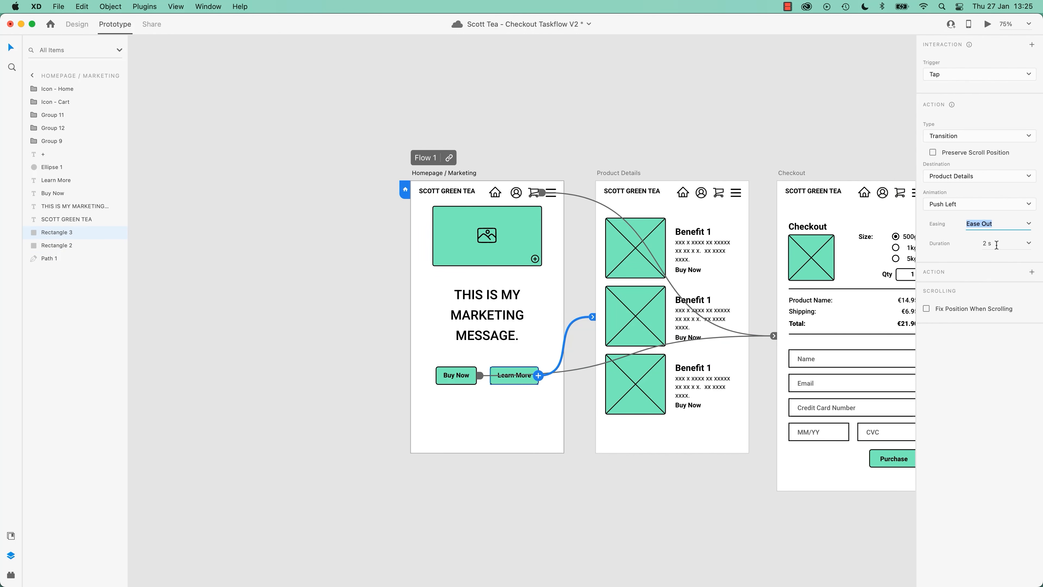
Save the document and update the Flow 1 share link with the changed transition
{"action": "key", "text": "super+s"}
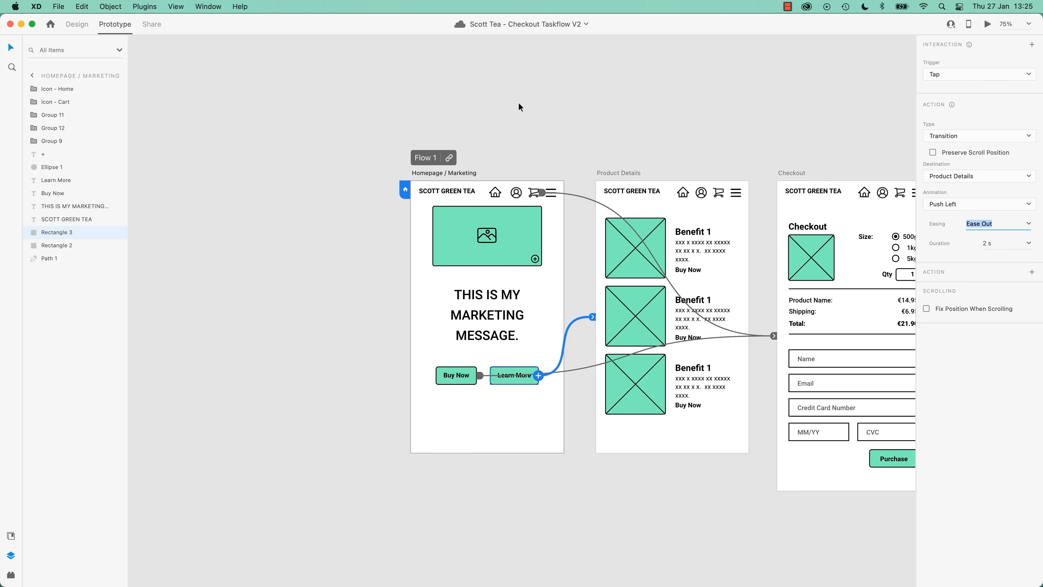
{"action": "left_click", "coordinate": [151, 25]}
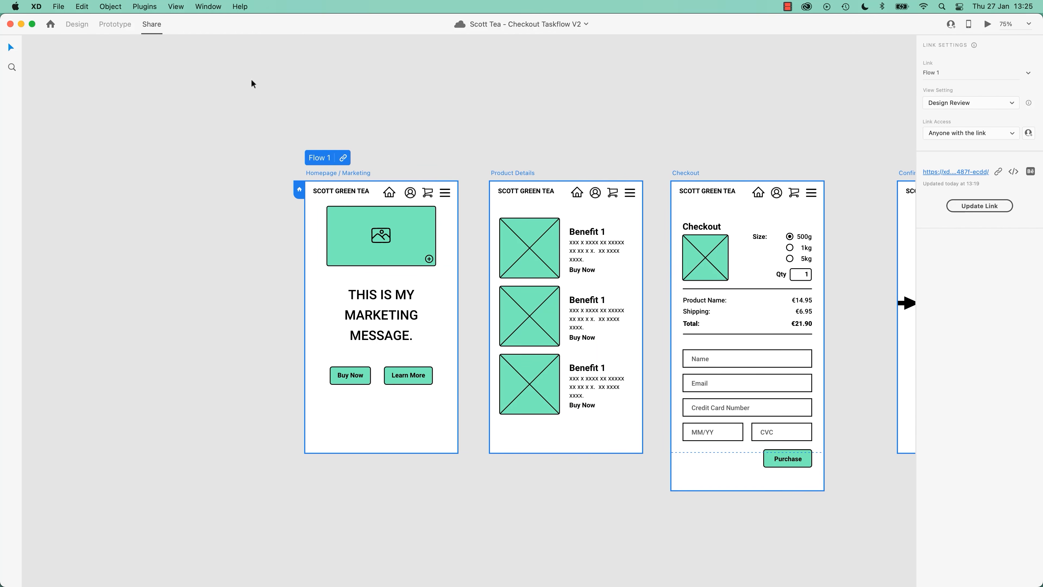
{"action": "left_click", "coordinate": [984, 208]}
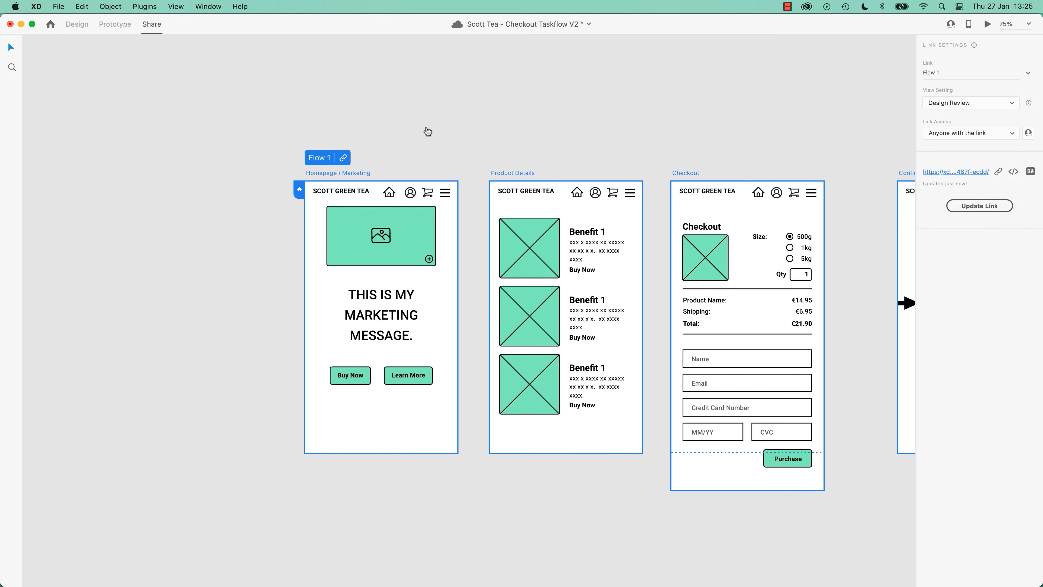
Reload the shared prototype in the incognito Chrome window and test Learn More from Homepage / Marketing
{"action": "key", "text": "super+Tab"}
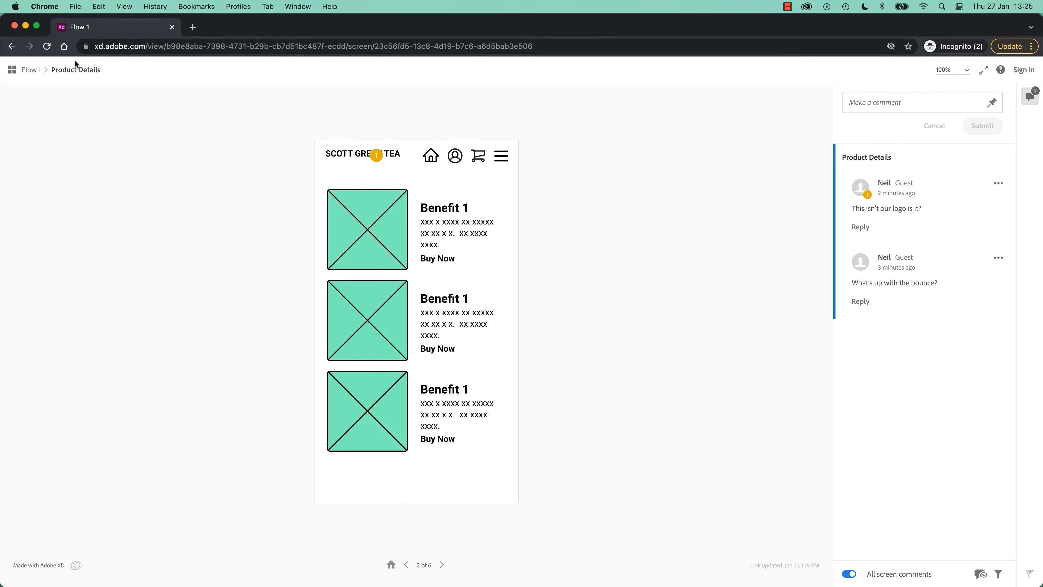
{"action": "left_click", "coordinate": [46, 46]}
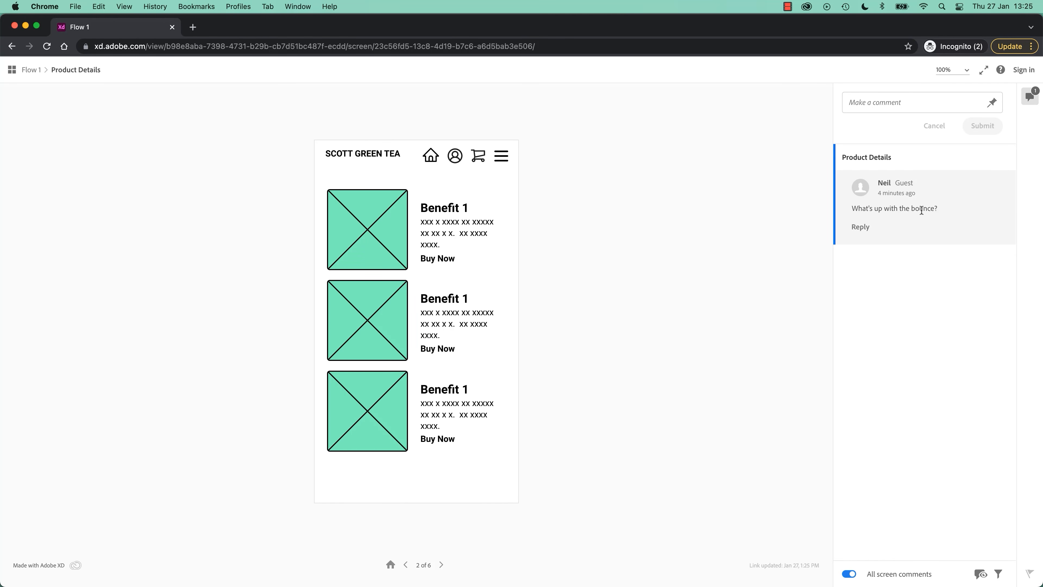
{"action": "left_click", "coordinate": [396, 567]}
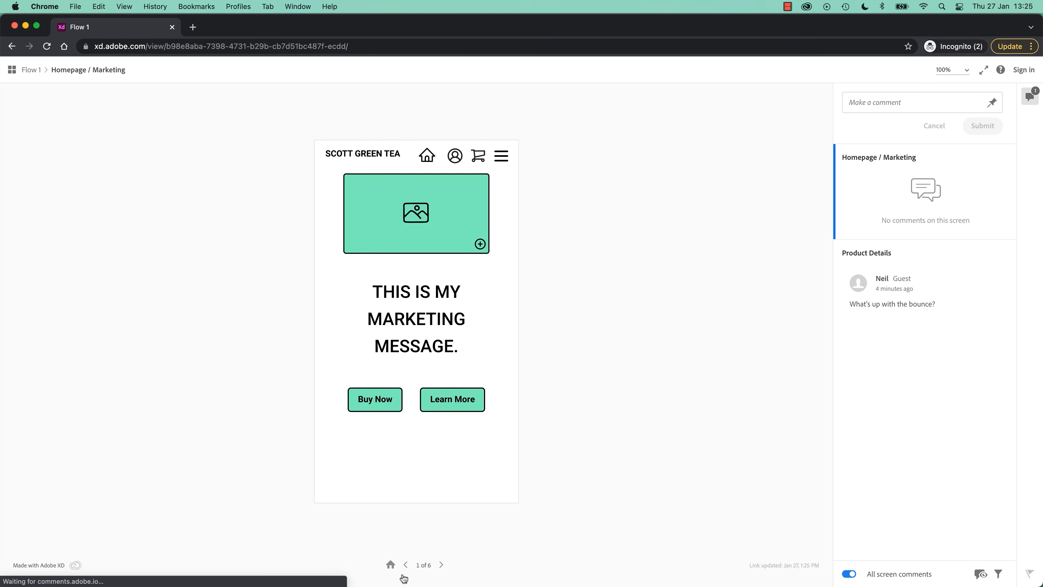
{"action": "left_click", "coordinate": [472, 405]}
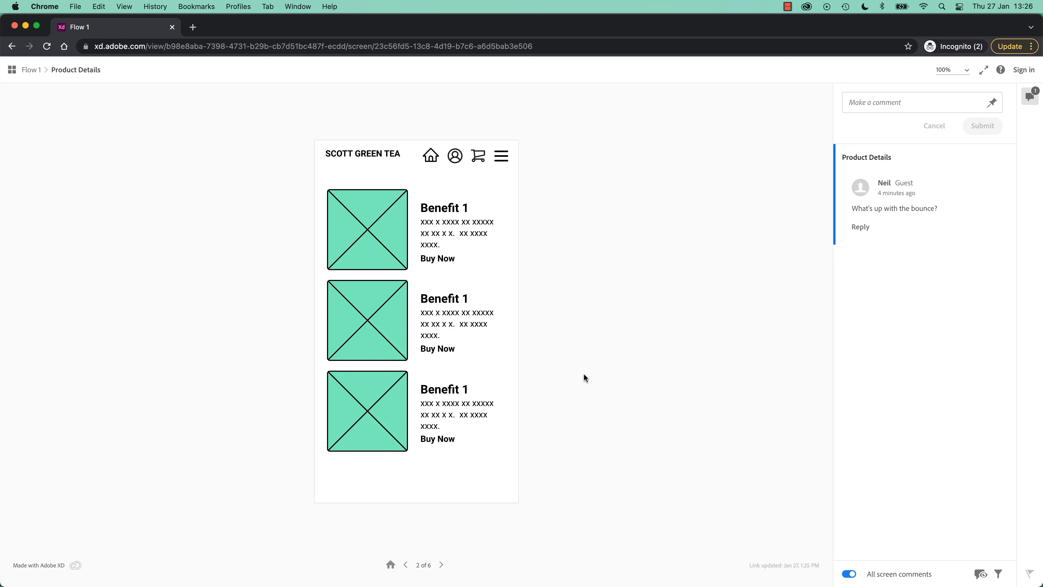
Switch back to the Scott Tea - Checkout Taskflow V2 document in Adobe XD
{"action": "key", "text": "super+Tab"}
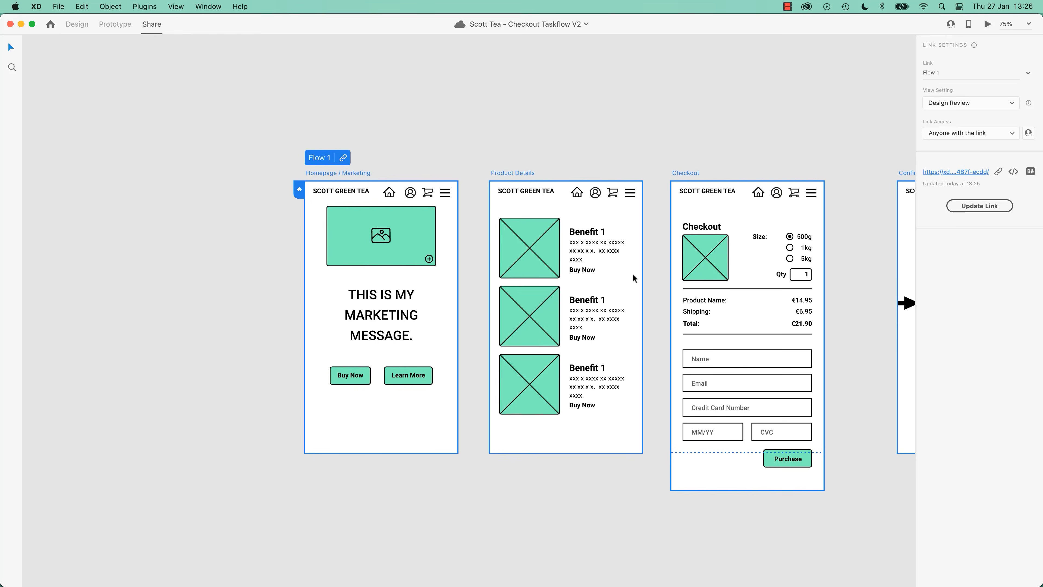
{"action": "left_click_drag", "start_coordinate": [708, 160], "coordinate": [559, 164]}
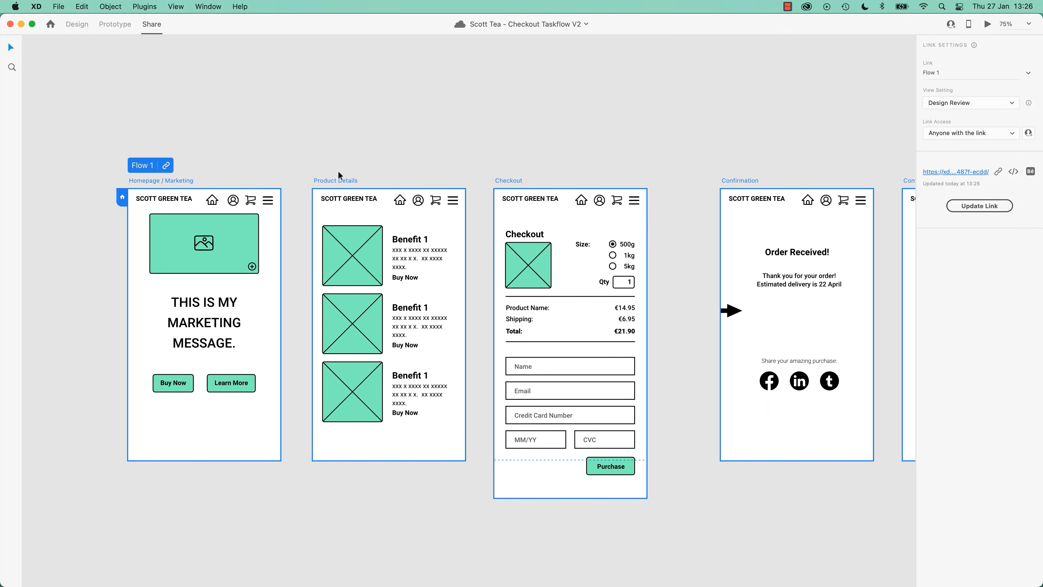